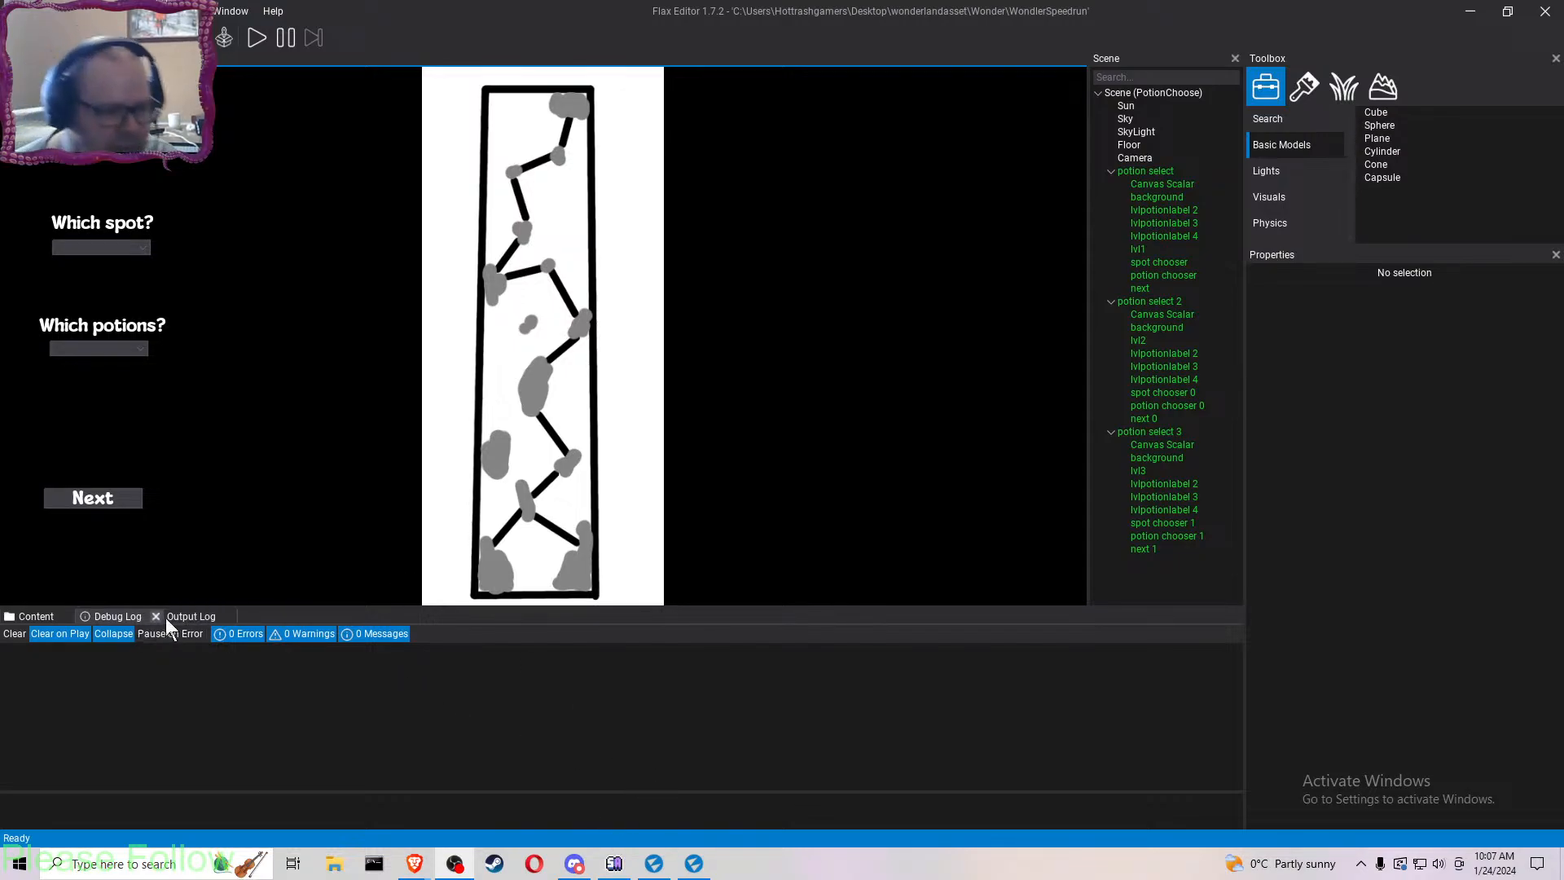
# - Open the Compet.cs script from the Wonder project's Source/Game/scripts folder and switch to Visual Studio
pyautogui.click(36, 617)
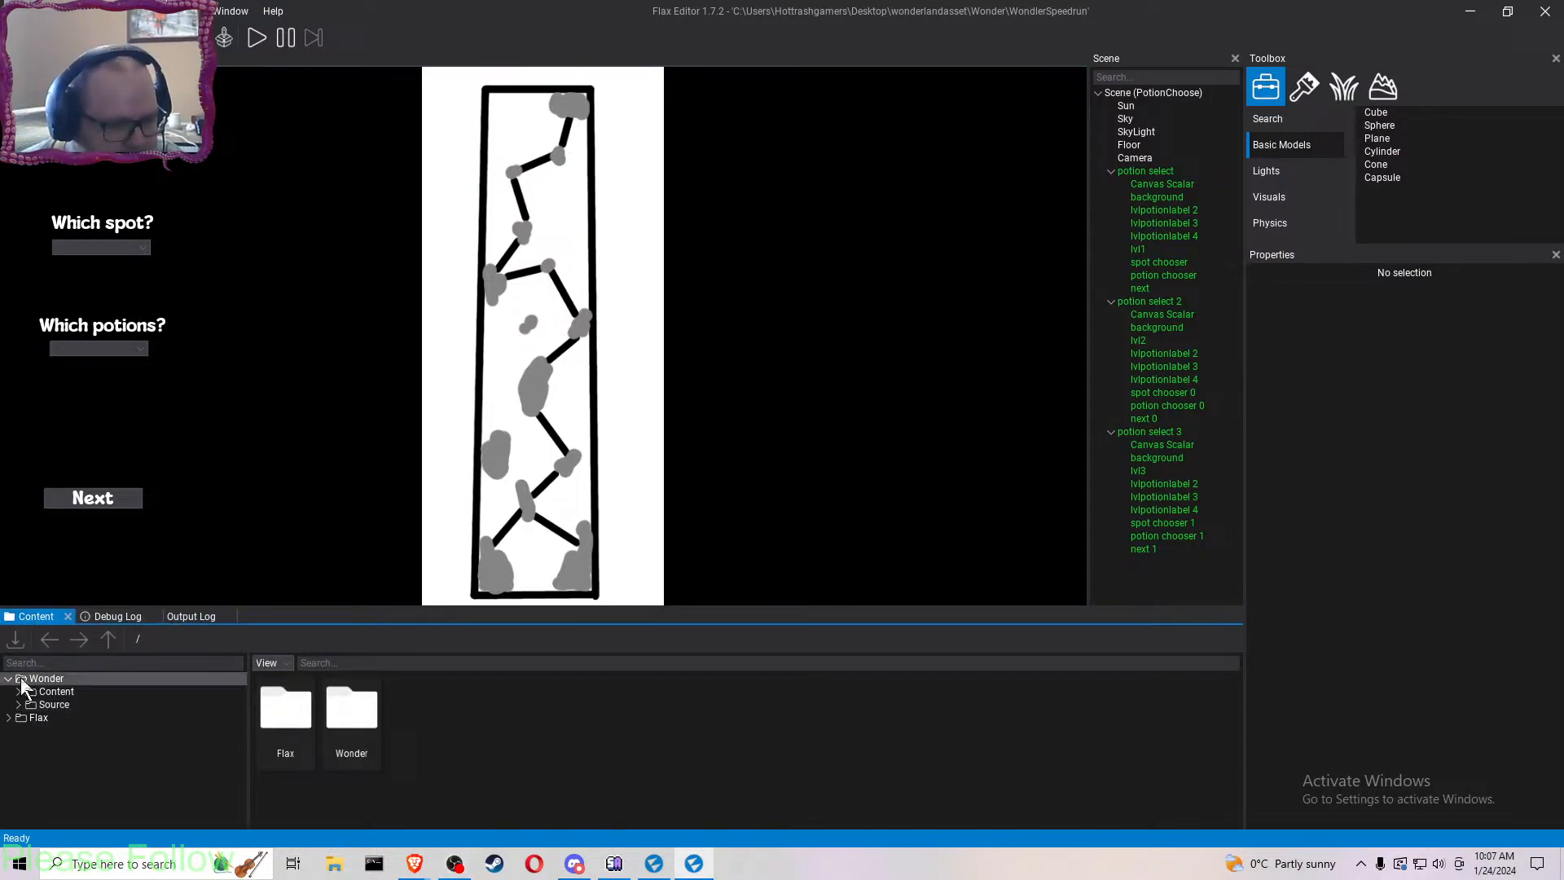
pyautogui.click(44, 706)
pyautogui.click(287, 727)
pyautogui.doubleClick(286, 728)
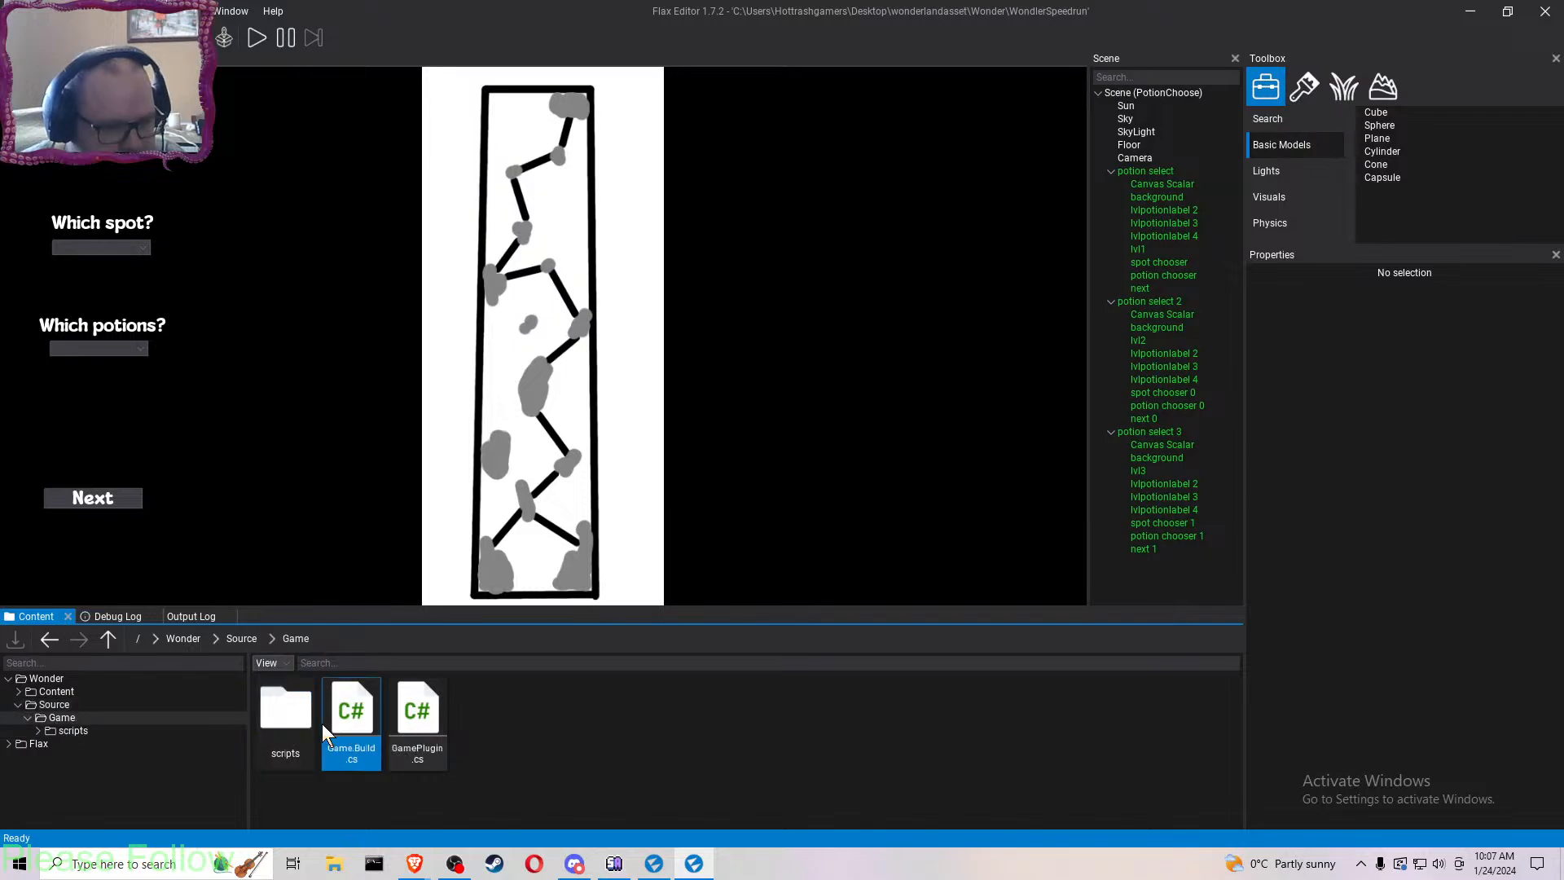
pyautogui.doubleClick(287, 725)
pyautogui.scroll(-1, 393, 751)
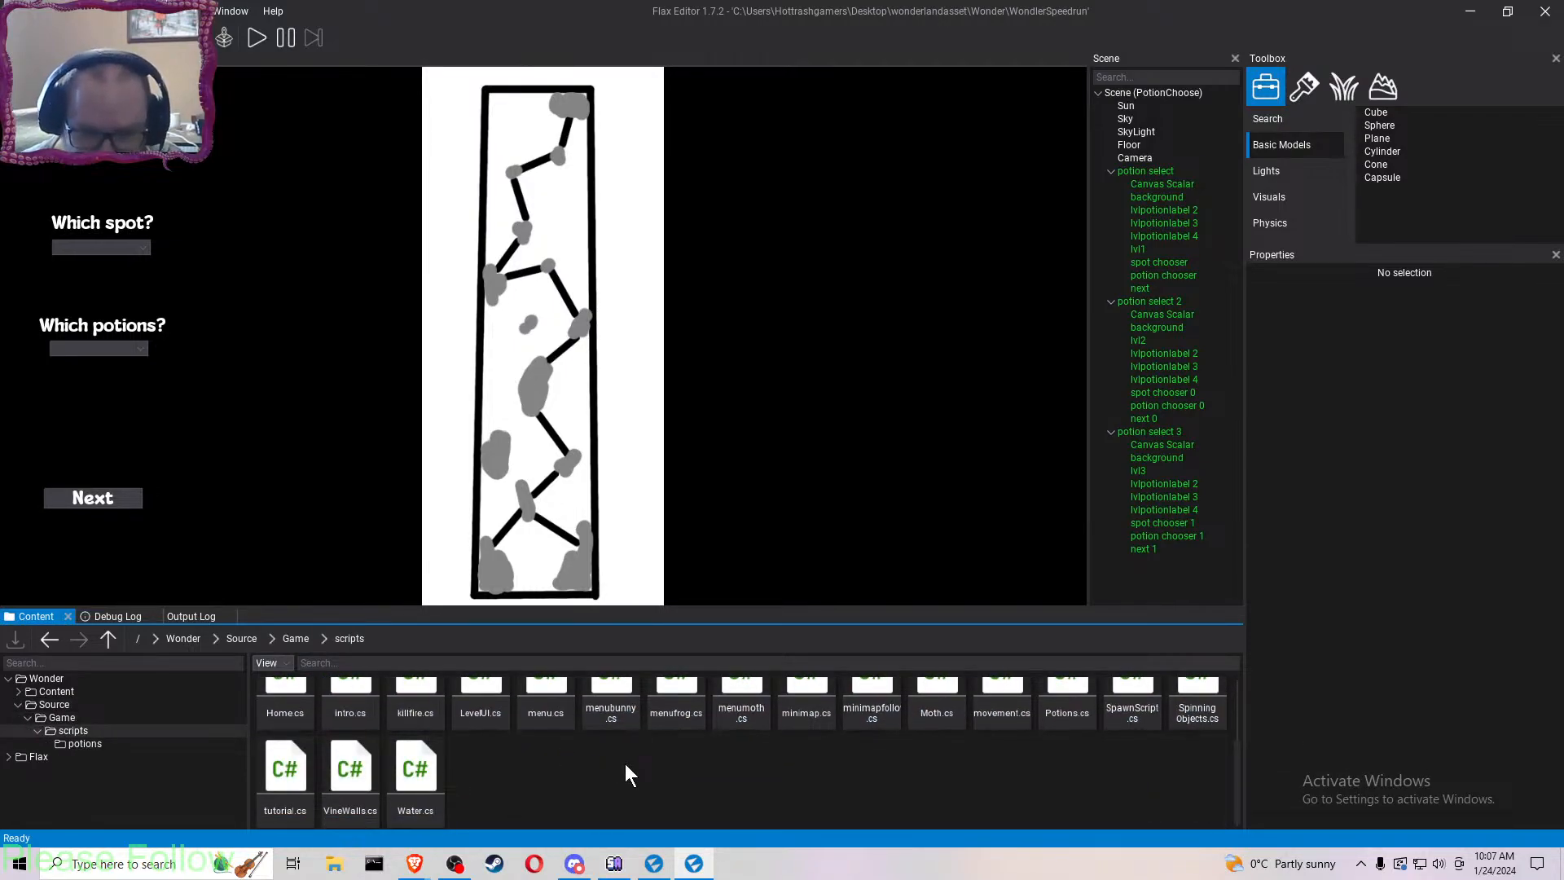
pyautogui.scroll(2, 624, 765)
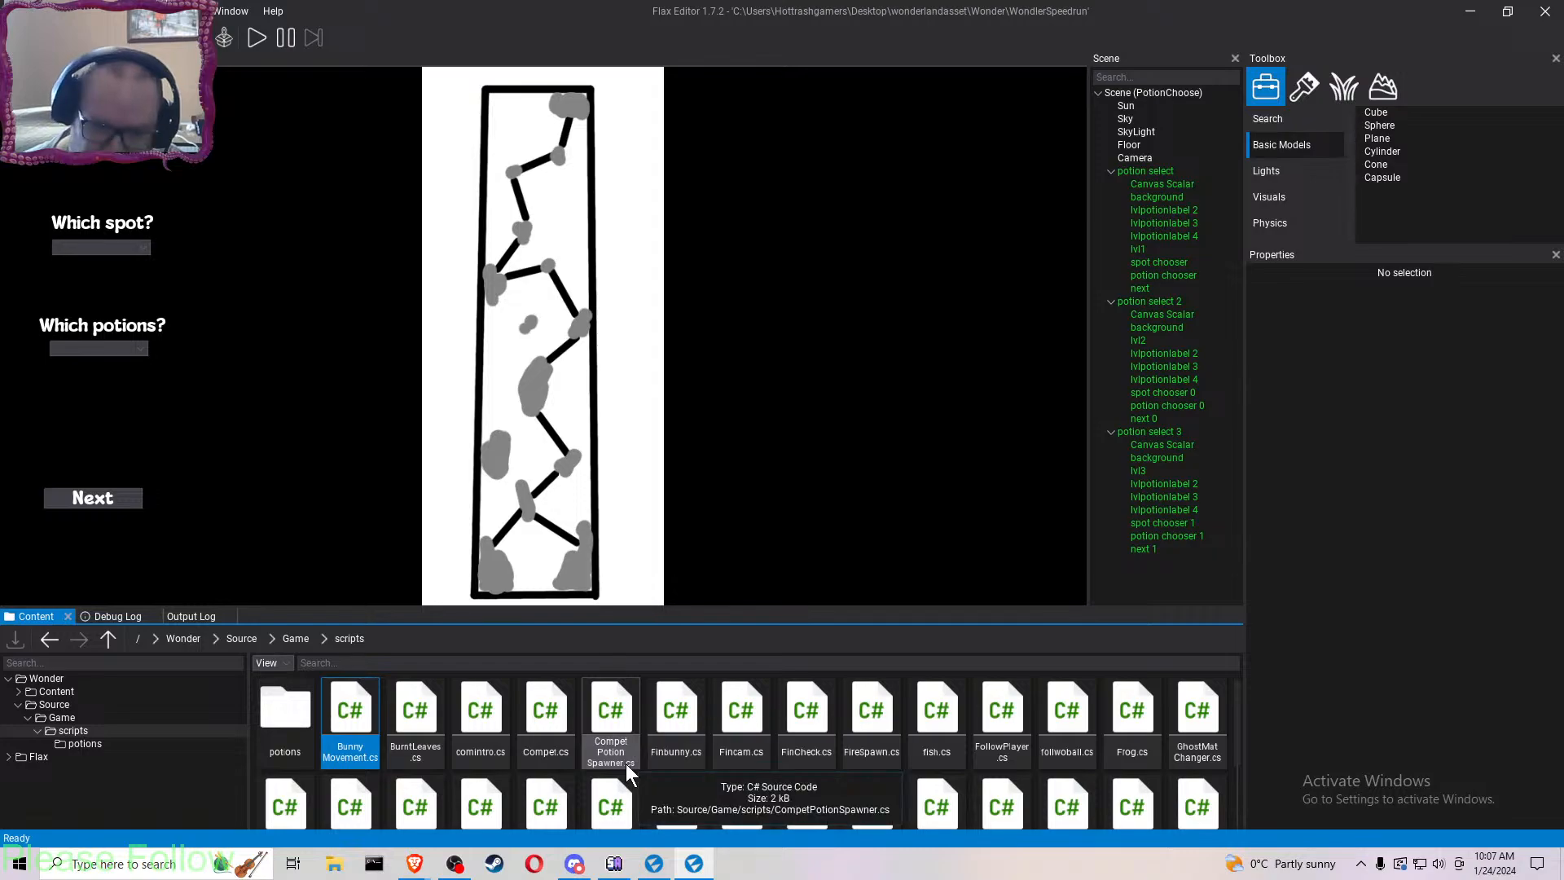
pyautogui.doubleClick(553, 713)
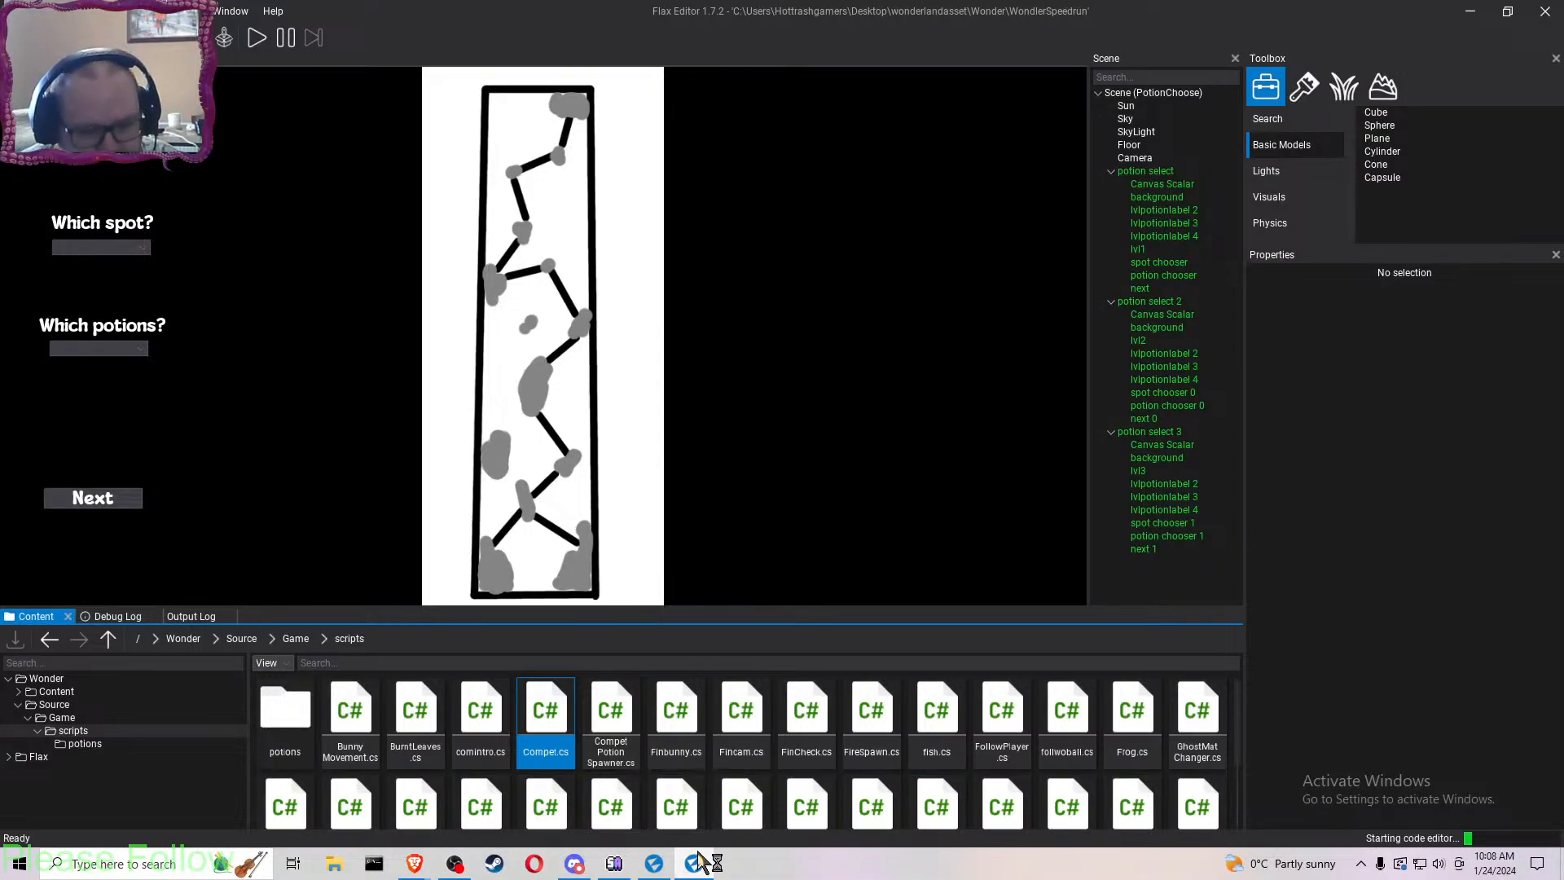
pyautogui.moveTo(697, 859)
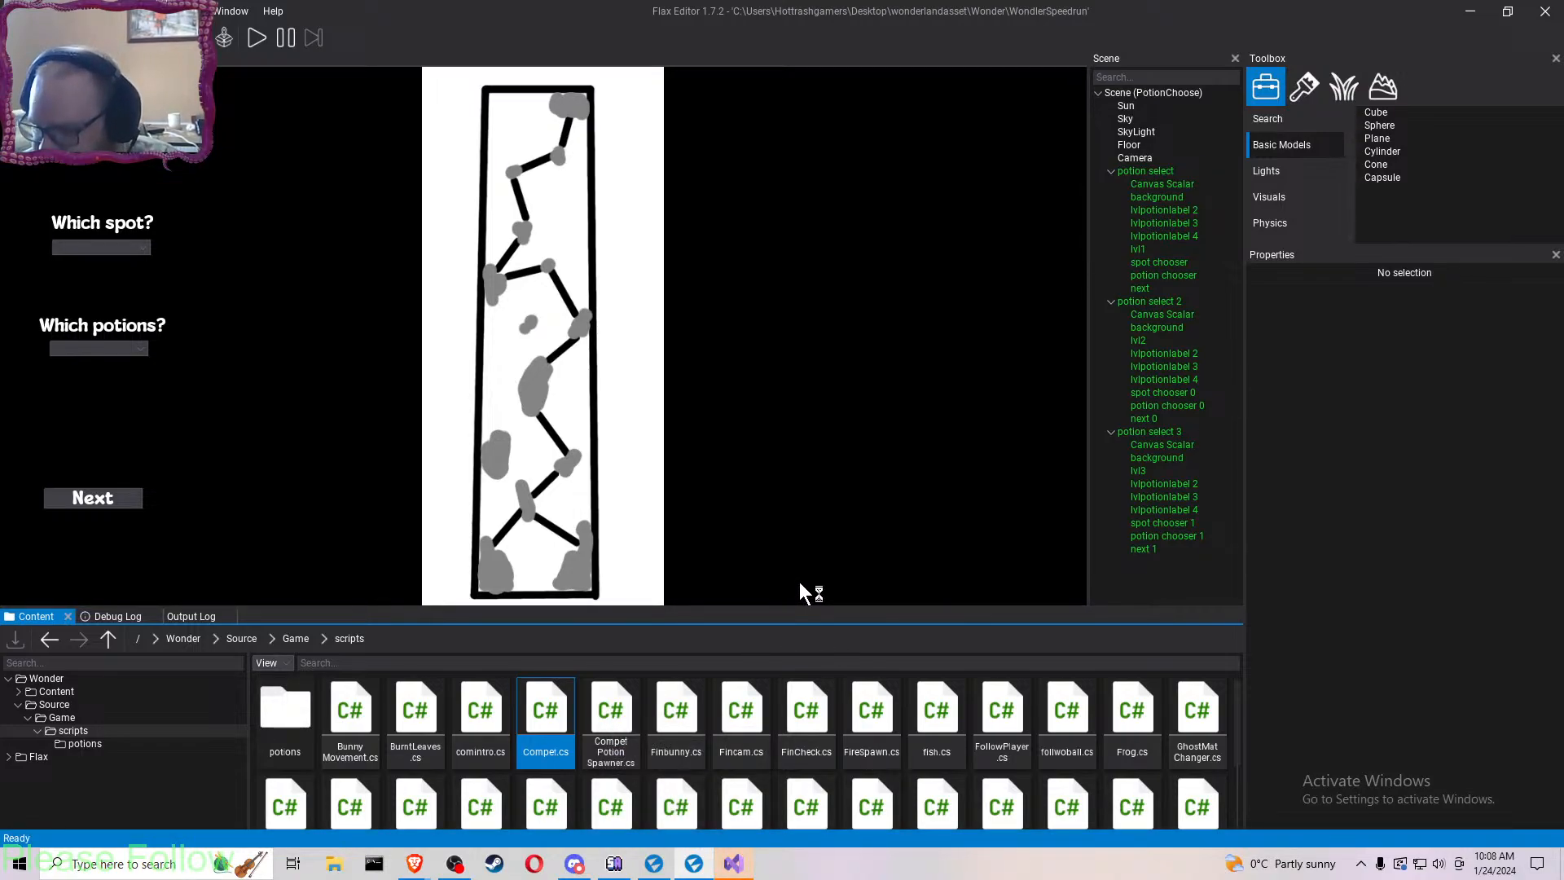
pyautogui.click(742, 862)
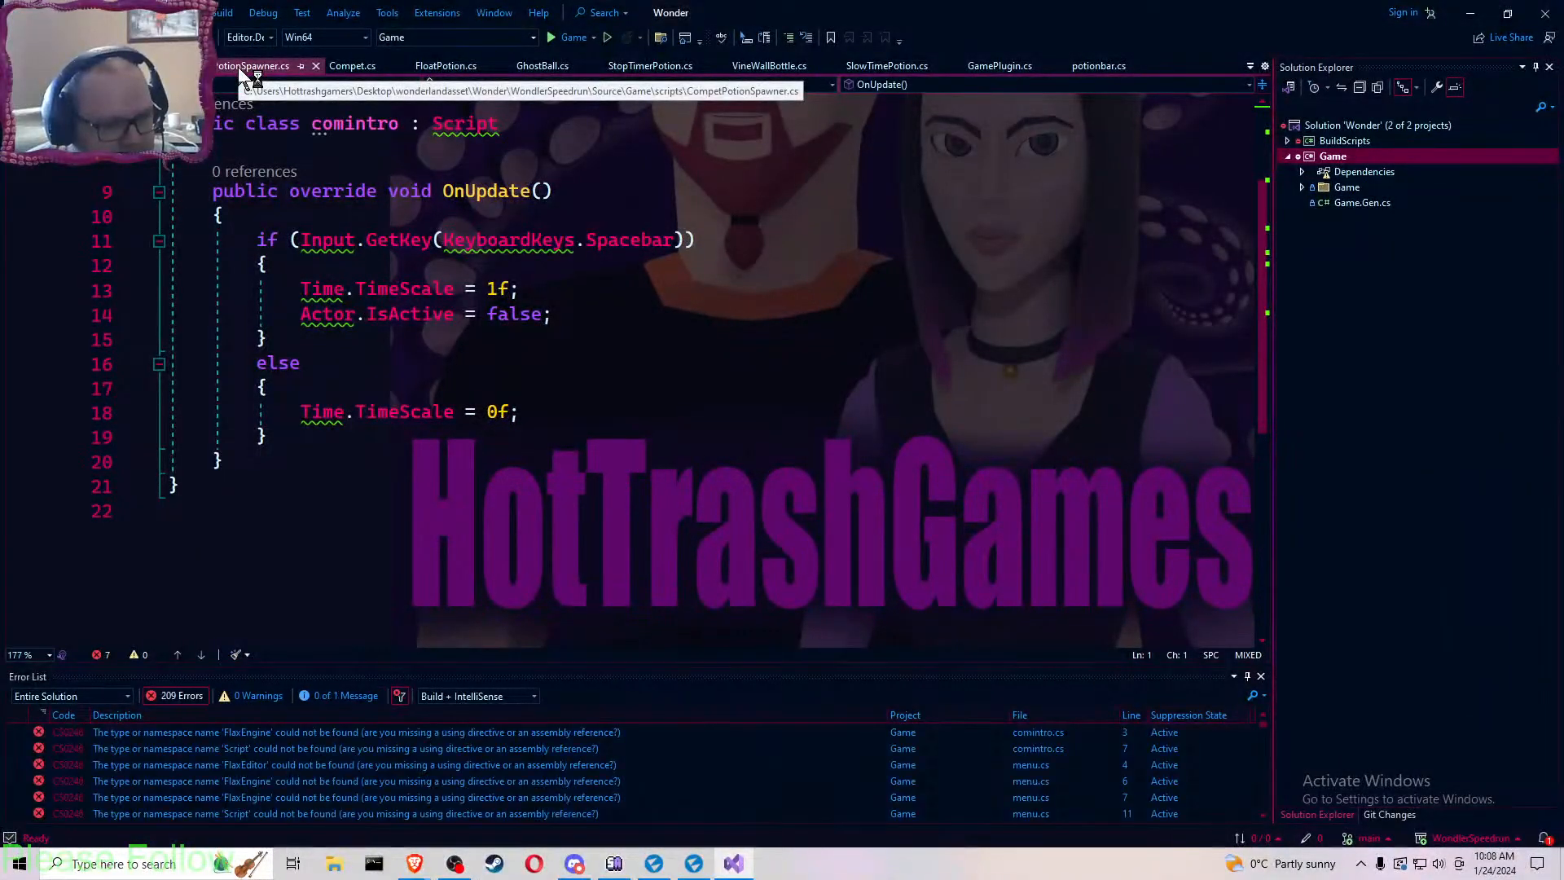
pyautogui.scroll(2, 424, 314)
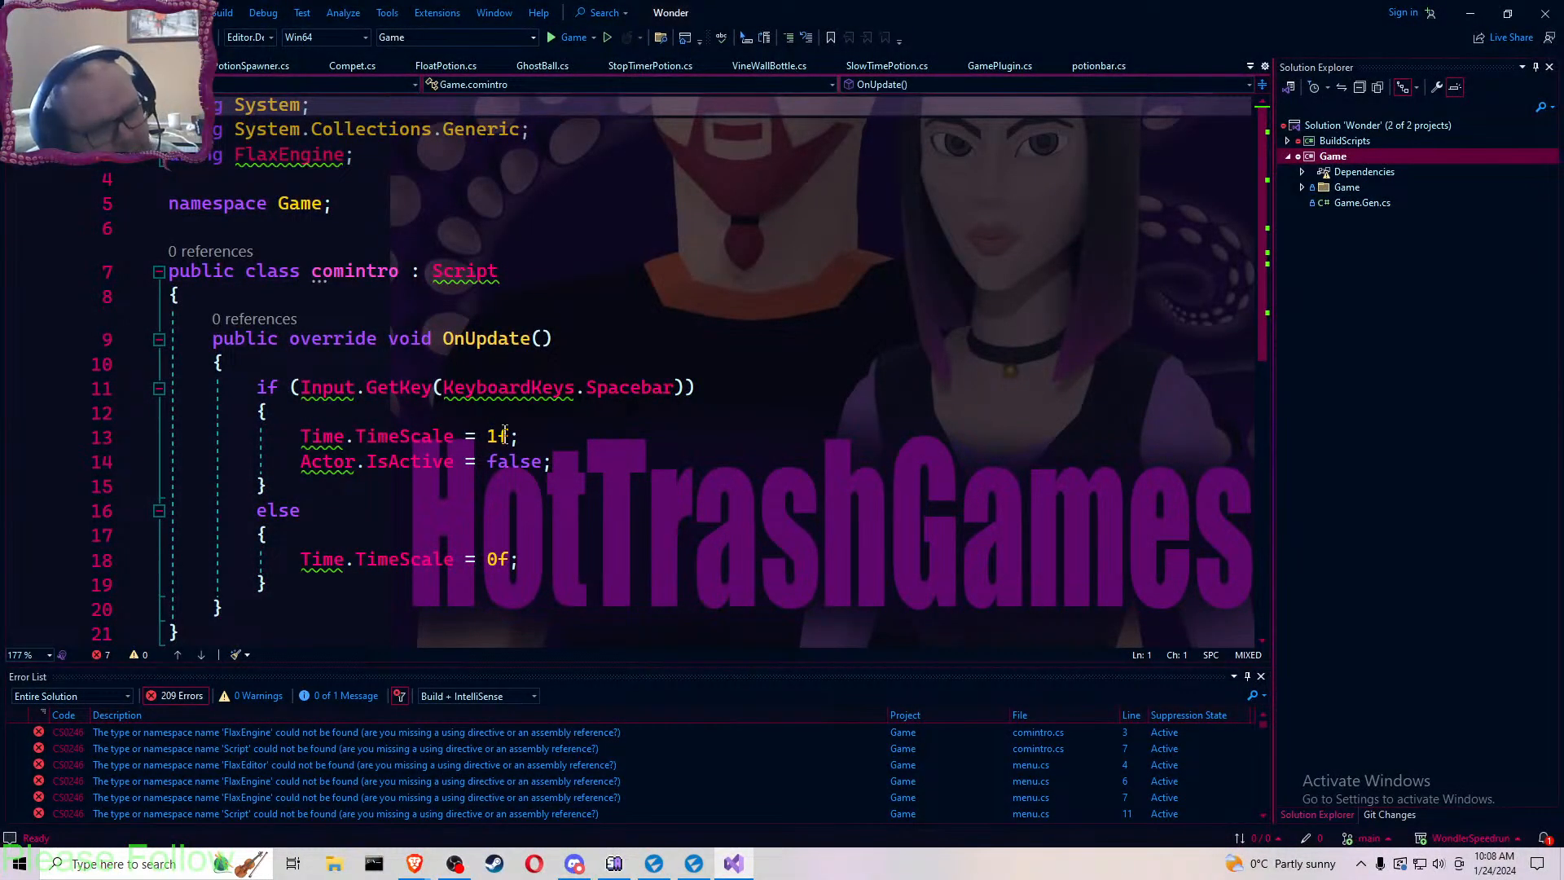
# - Regenerate the scripts project files from Flax Editor, then return to the comintro script in Visual Studio
pyautogui.click(685, 869)
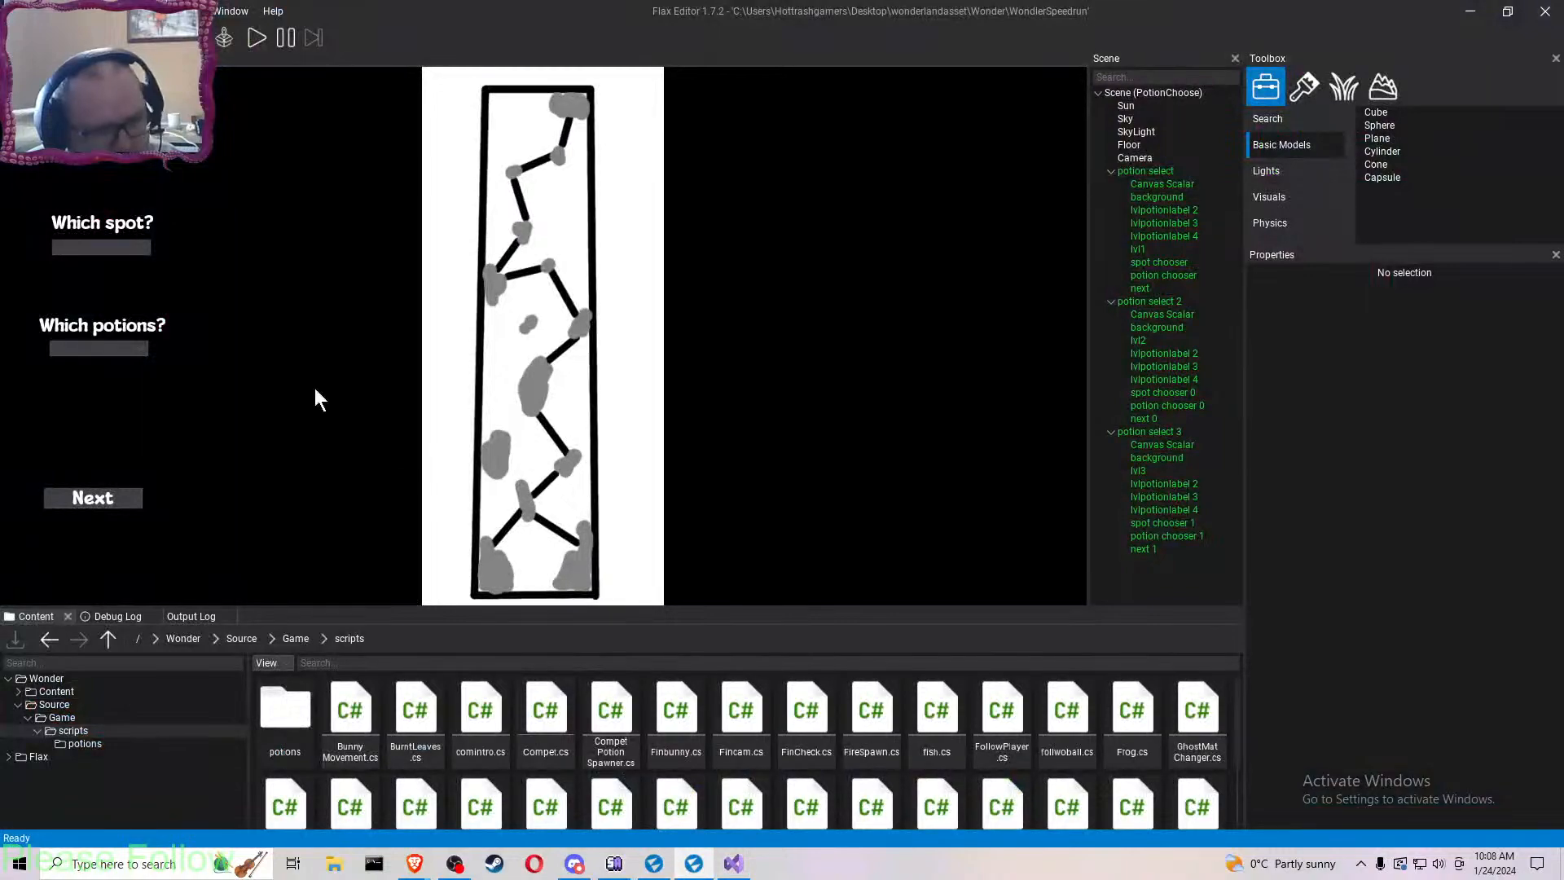
pyautogui.click(35, 11)
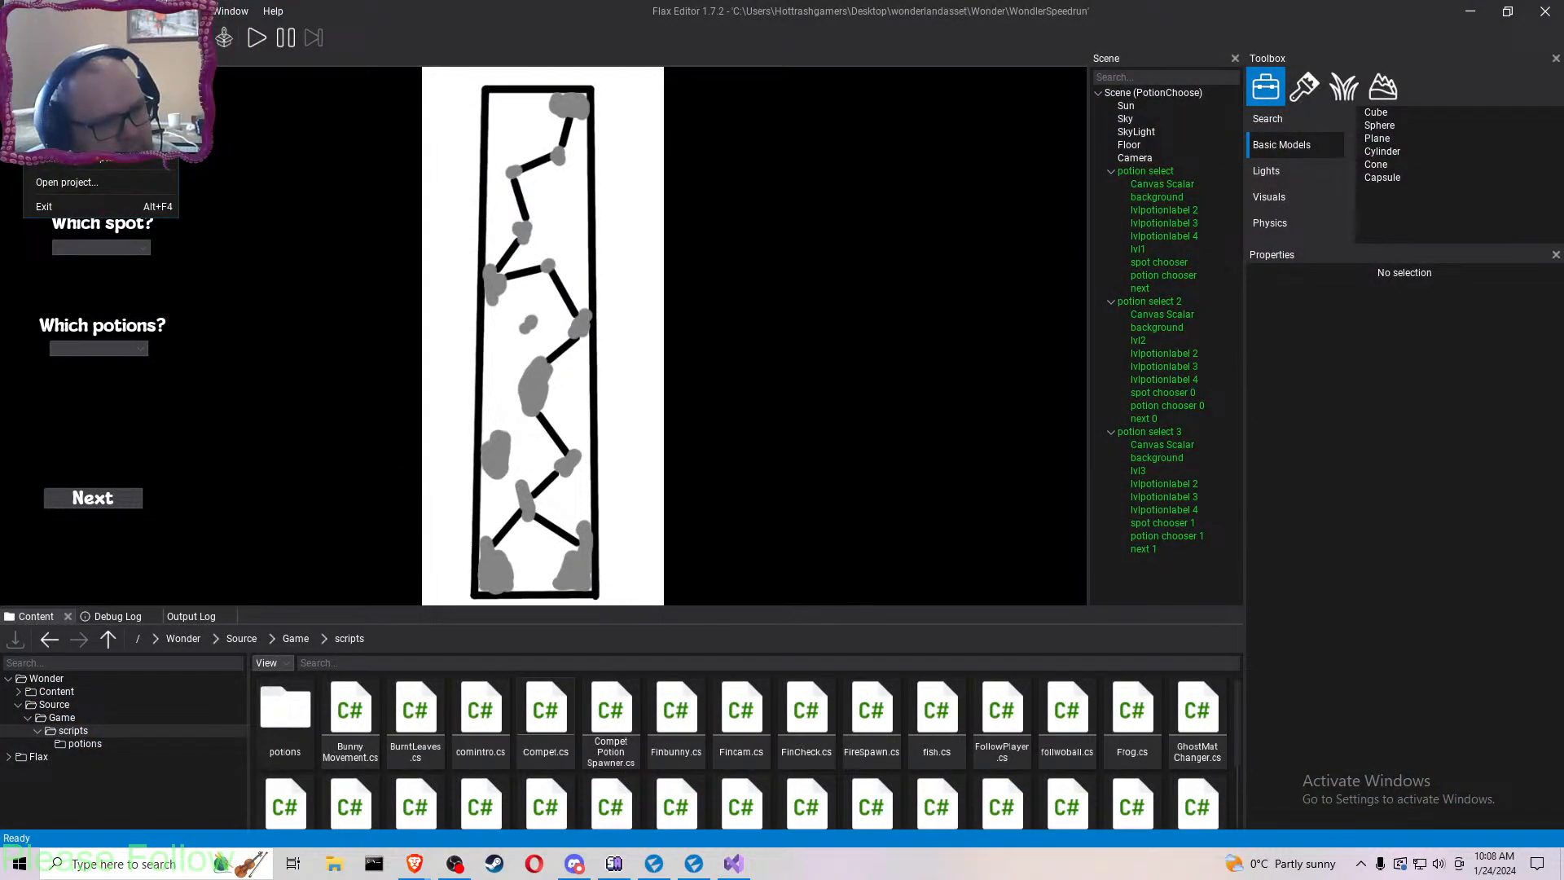
pyautogui.click(100, 161)
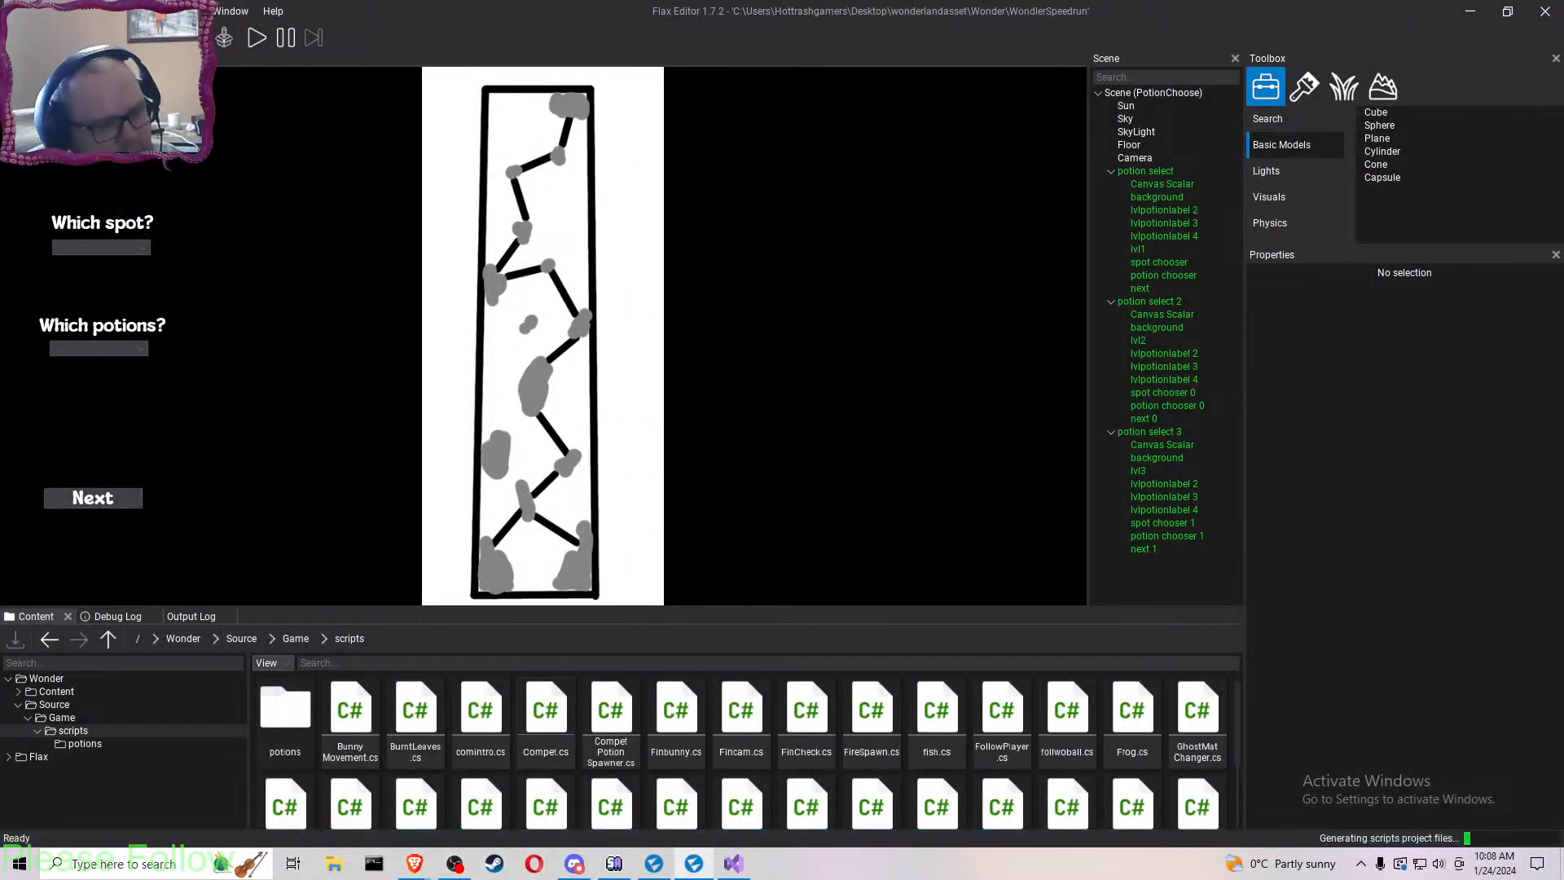
pyautogui.click(729, 865)
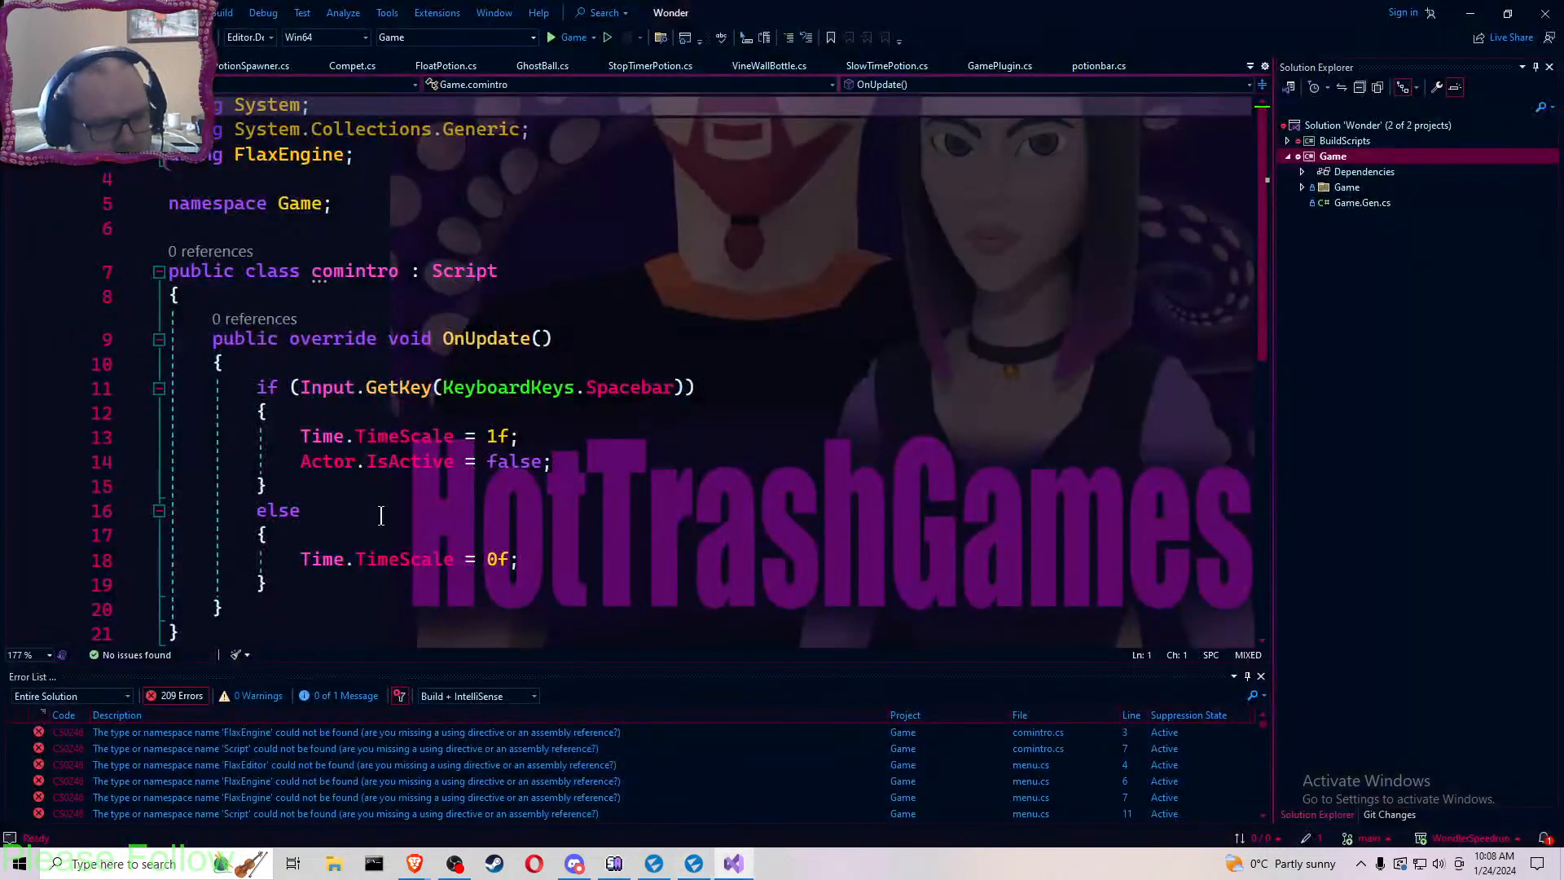
pyautogui.scroll(-3, 363, 262)
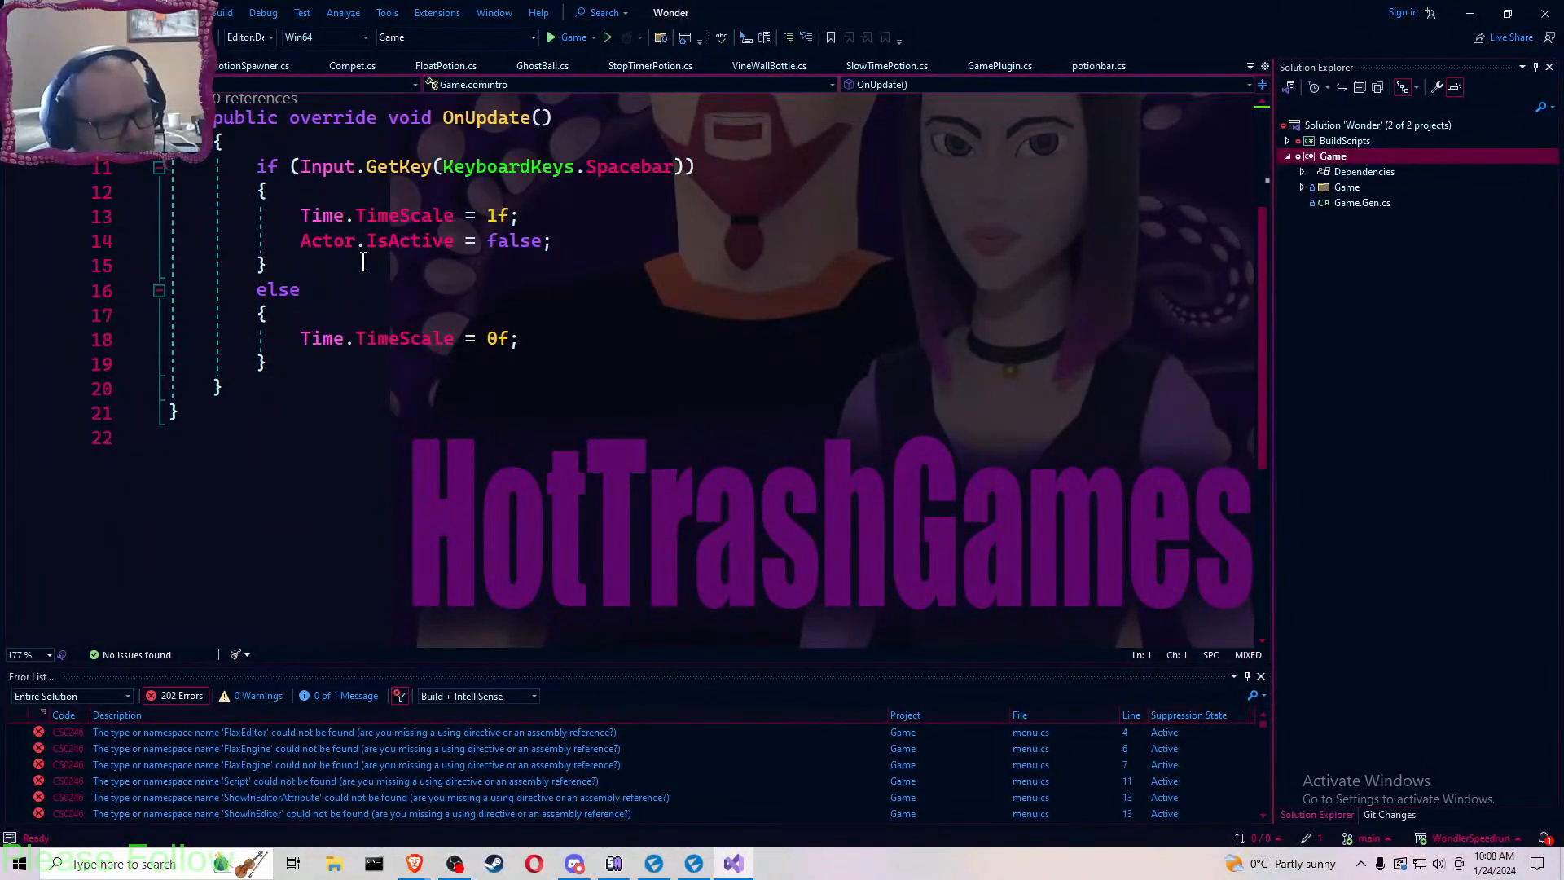
pyautogui.scroll(3, 363, 263)
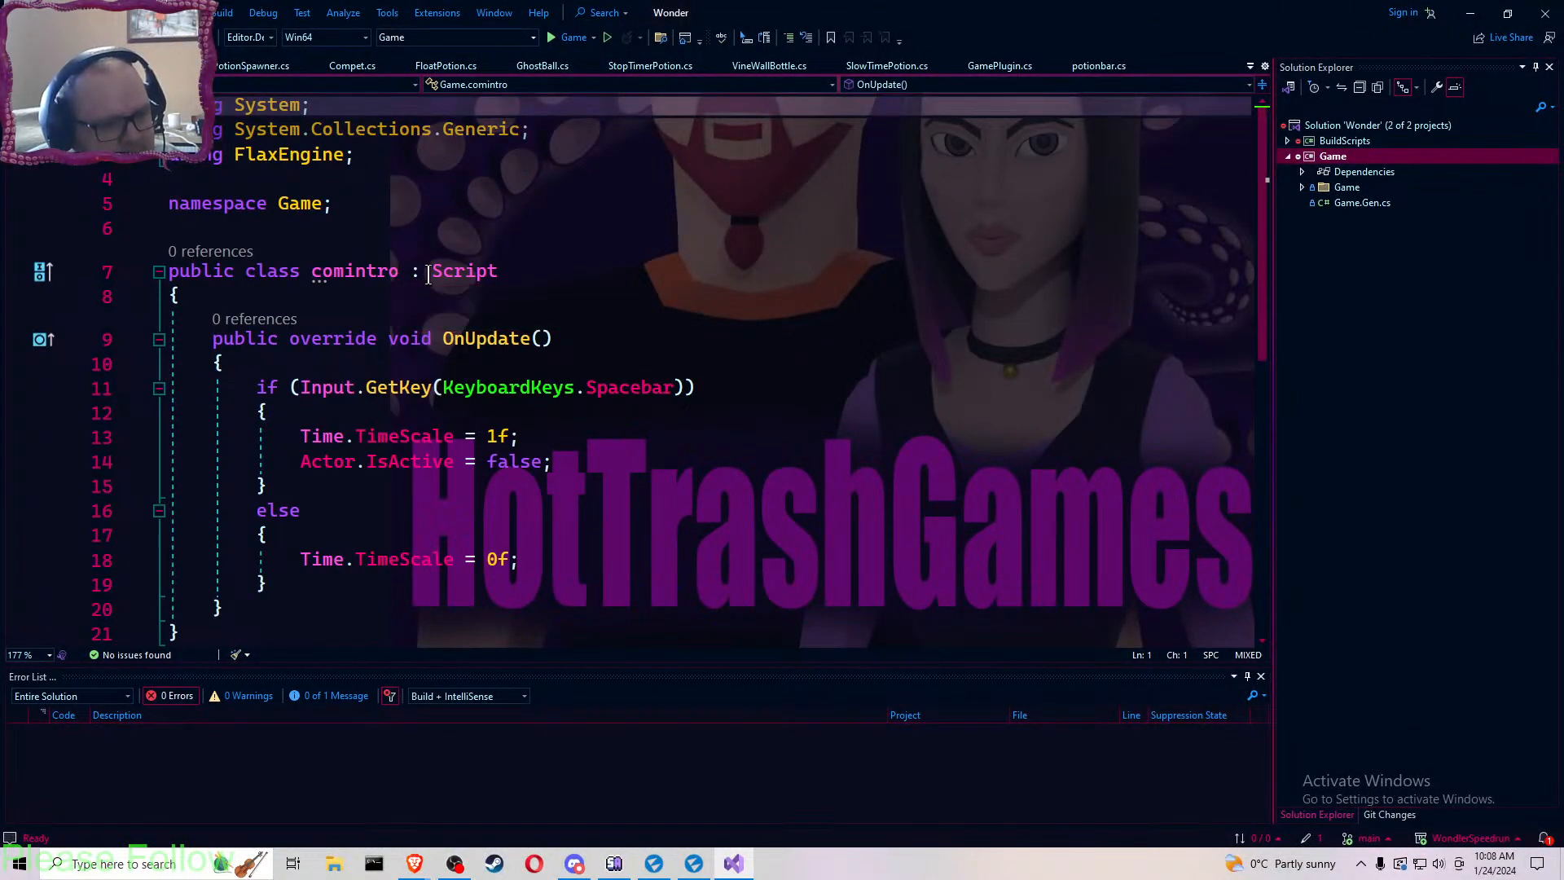
# - Review the CompetPotionSpawner.cs code and delete the "int po;" field declaration together with its empty line
pyautogui.click(255, 66)
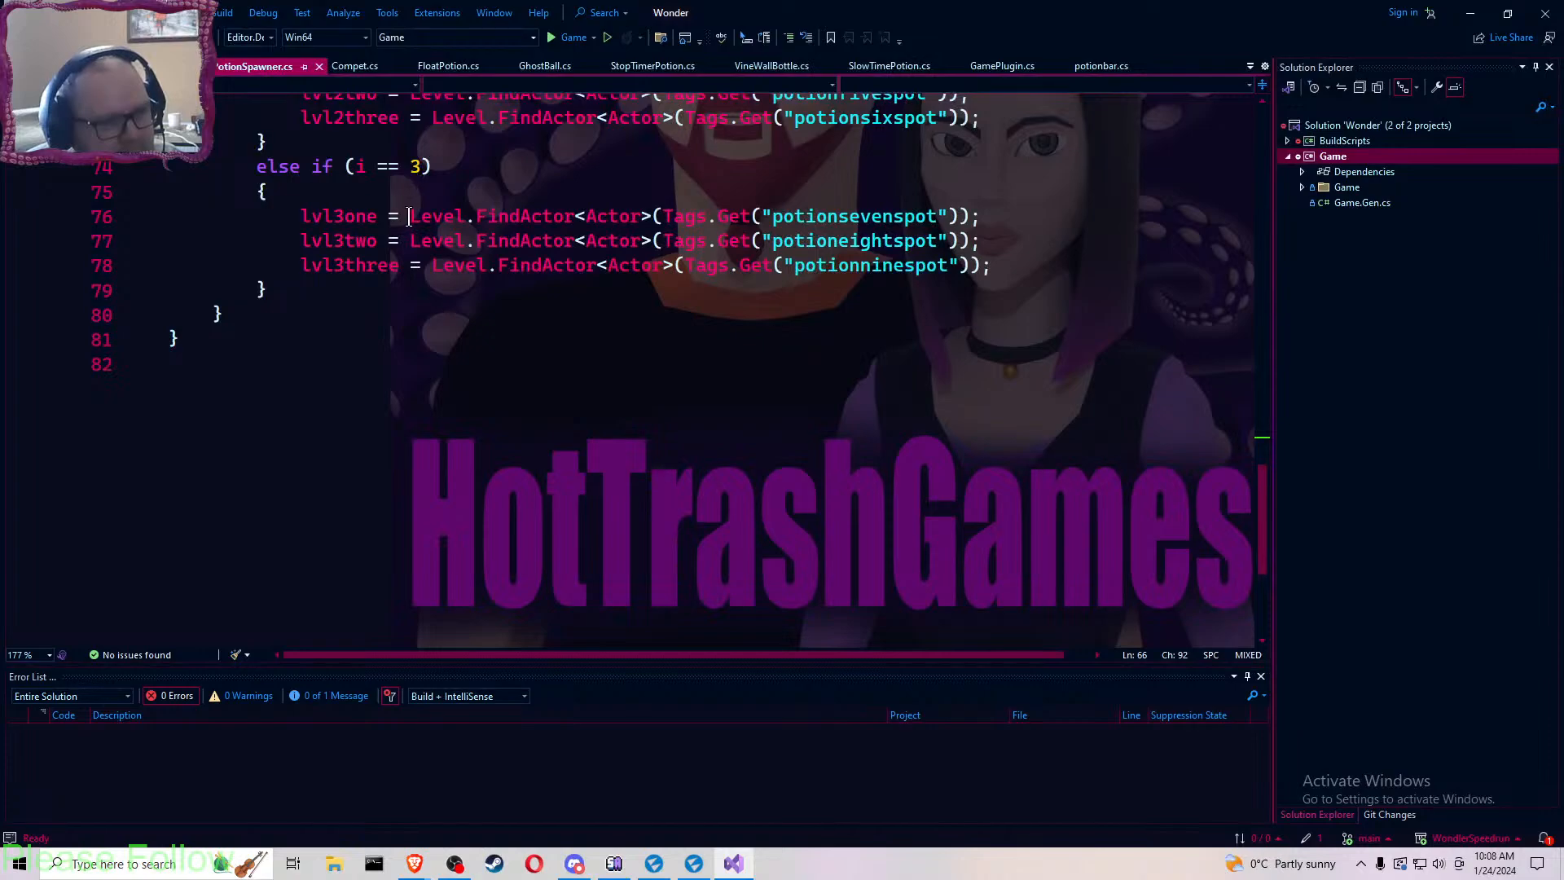
pyautogui.scroll(7, 409, 215)
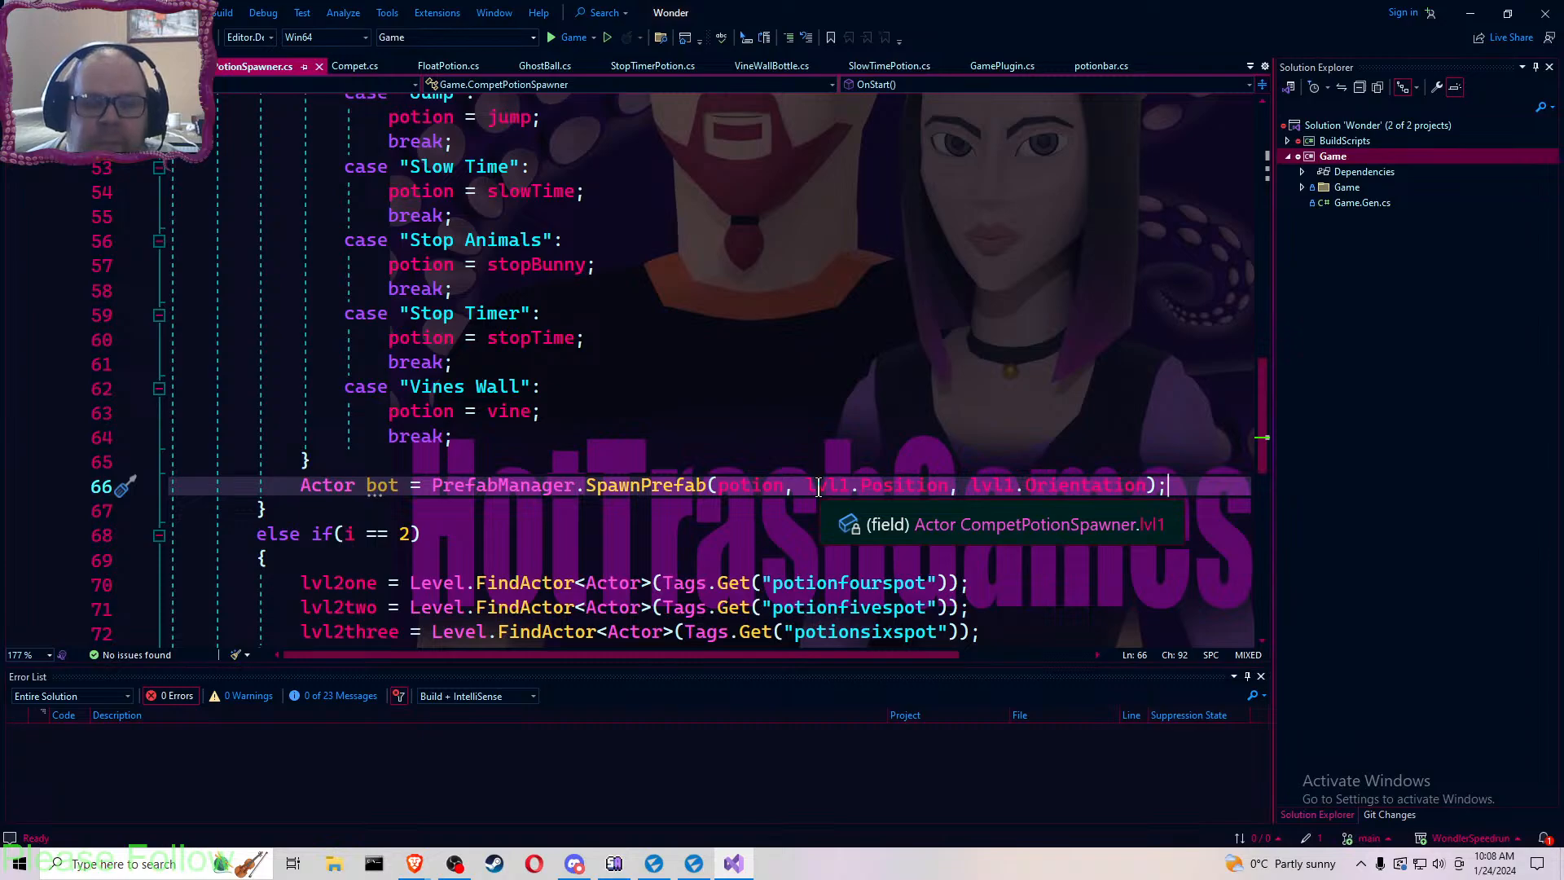
pyautogui.scroll(4, 819, 487)
pyautogui.scroll(13, 818, 486)
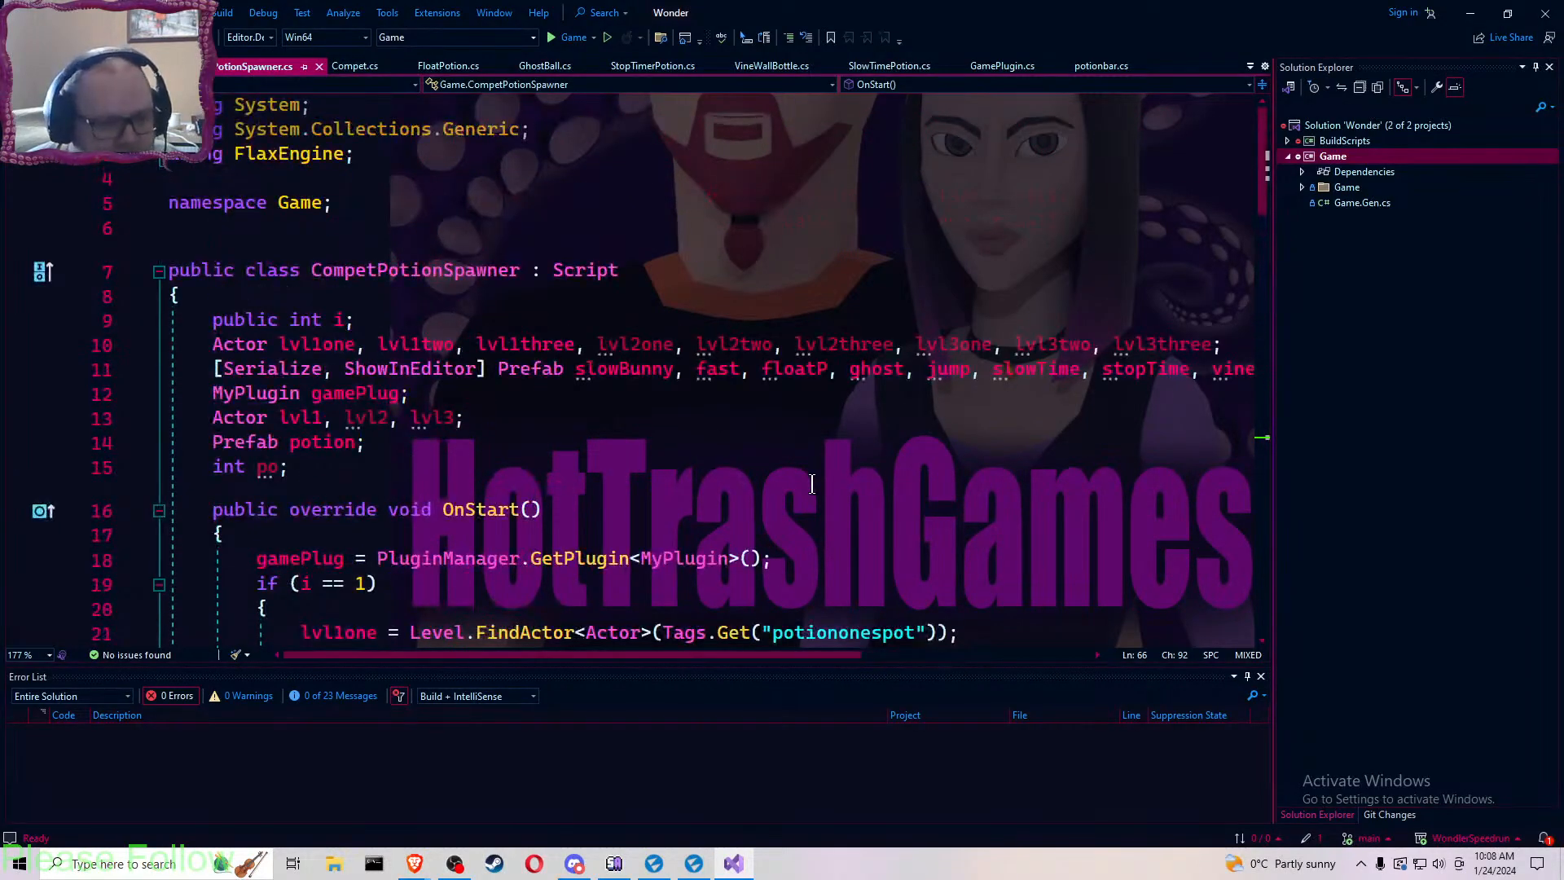
pyautogui.scroll(-20, 809, 484)
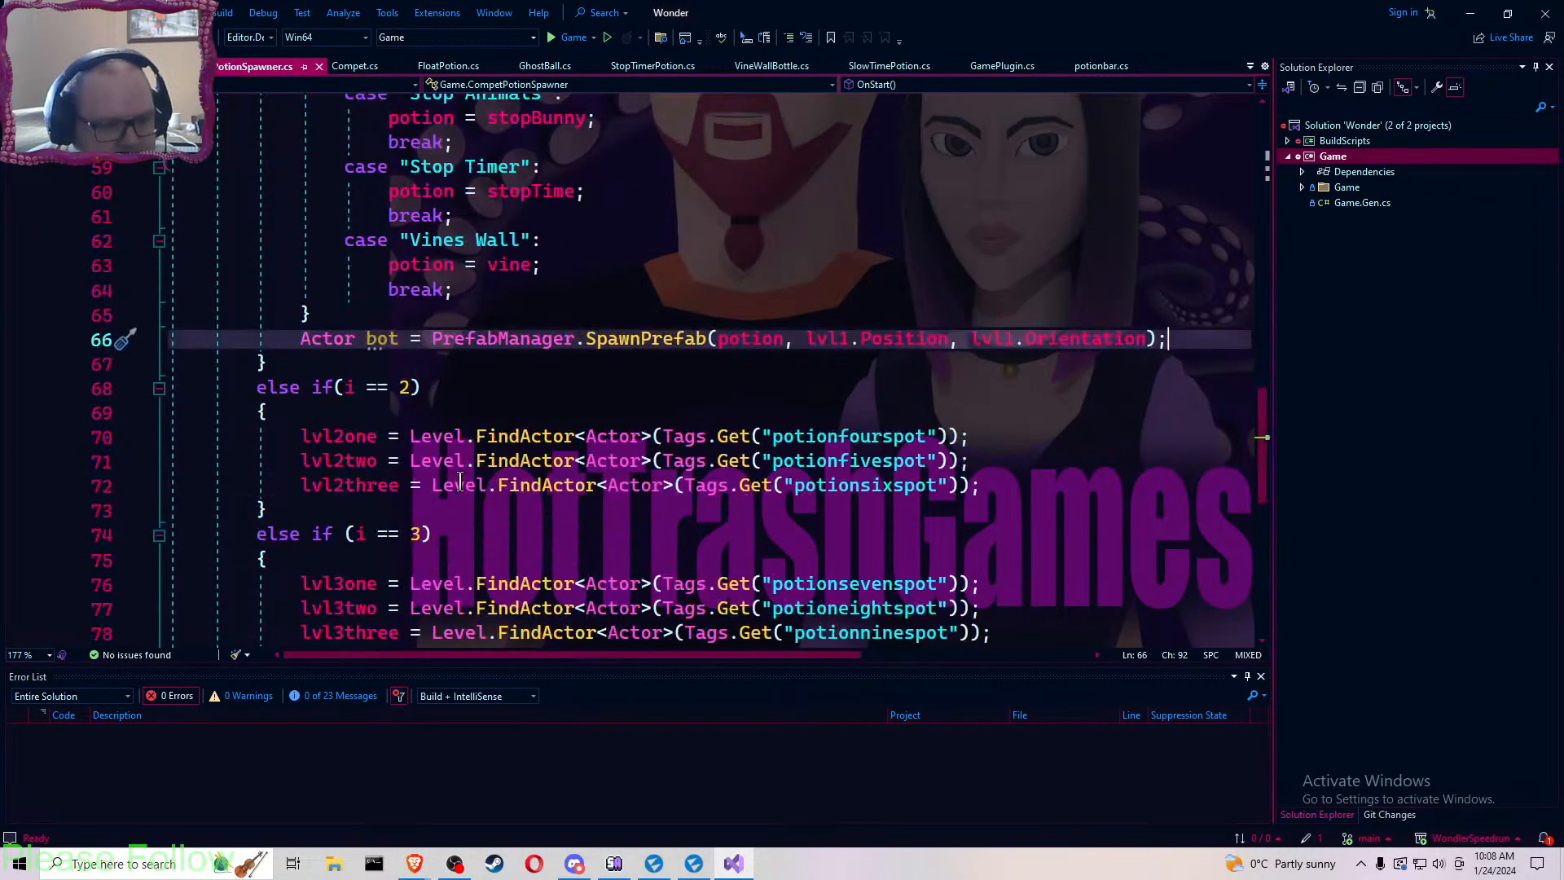
pyautogui.scroll(20, 460, 481)
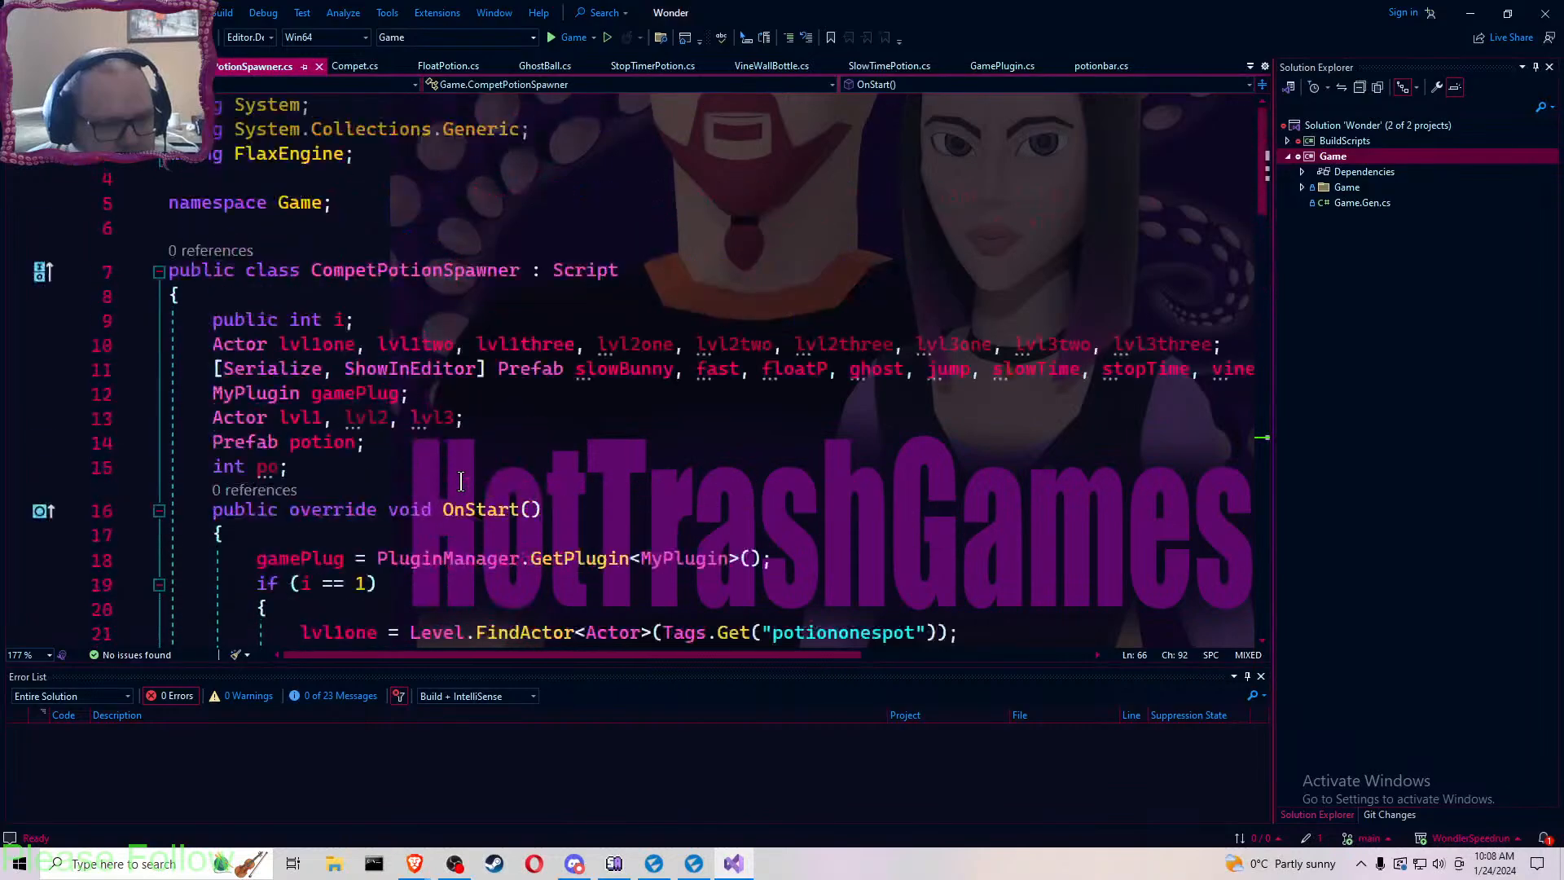
pyautogui.click(348, 464)
pyautogui.press('BackSpace')
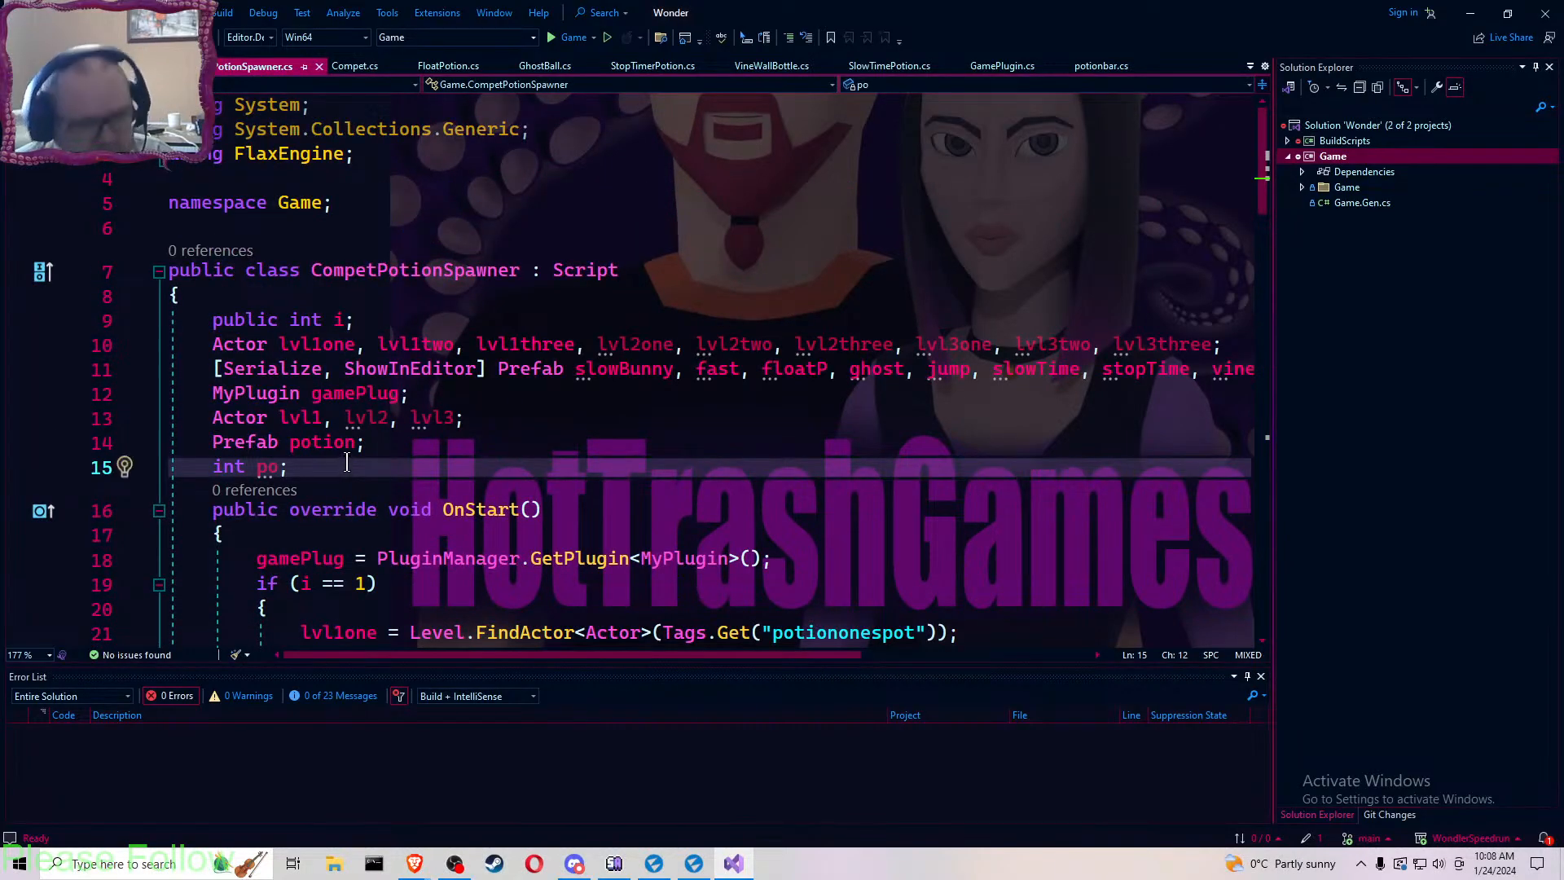
pyautogui.press('BackSpace')
pyautogui.press('BackSpace')
pyautogui.press('BackSpace')
pyautogui.press('BackSpace')
pyautogui.press('BackSpace')
pyautogui.press('BackSpace')
pyautogui.press('BackSpace')
pyautogui.press('BackSpace')
pyautogui.press('BackSpace')
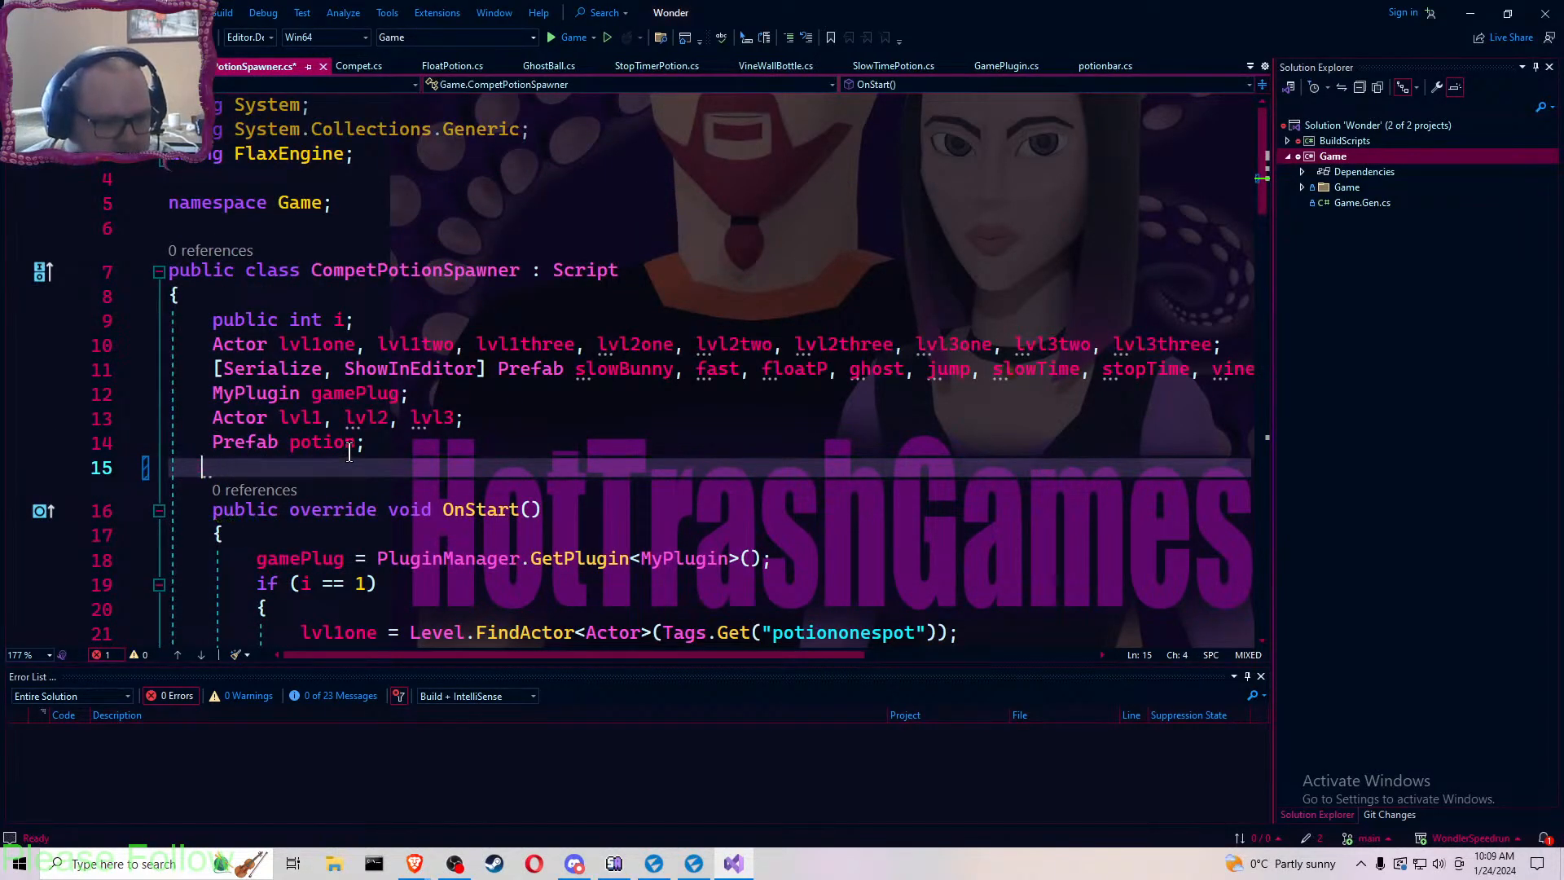
pyautogui.press('BackSpace')
pyautogui.press('BackSpace')
# - In Flax Editor, open the comlvl1 scene from the Content folder and check the tags on the lvl1one and lvl1three actors
pyautogui.scroll(-3, 475, 447)
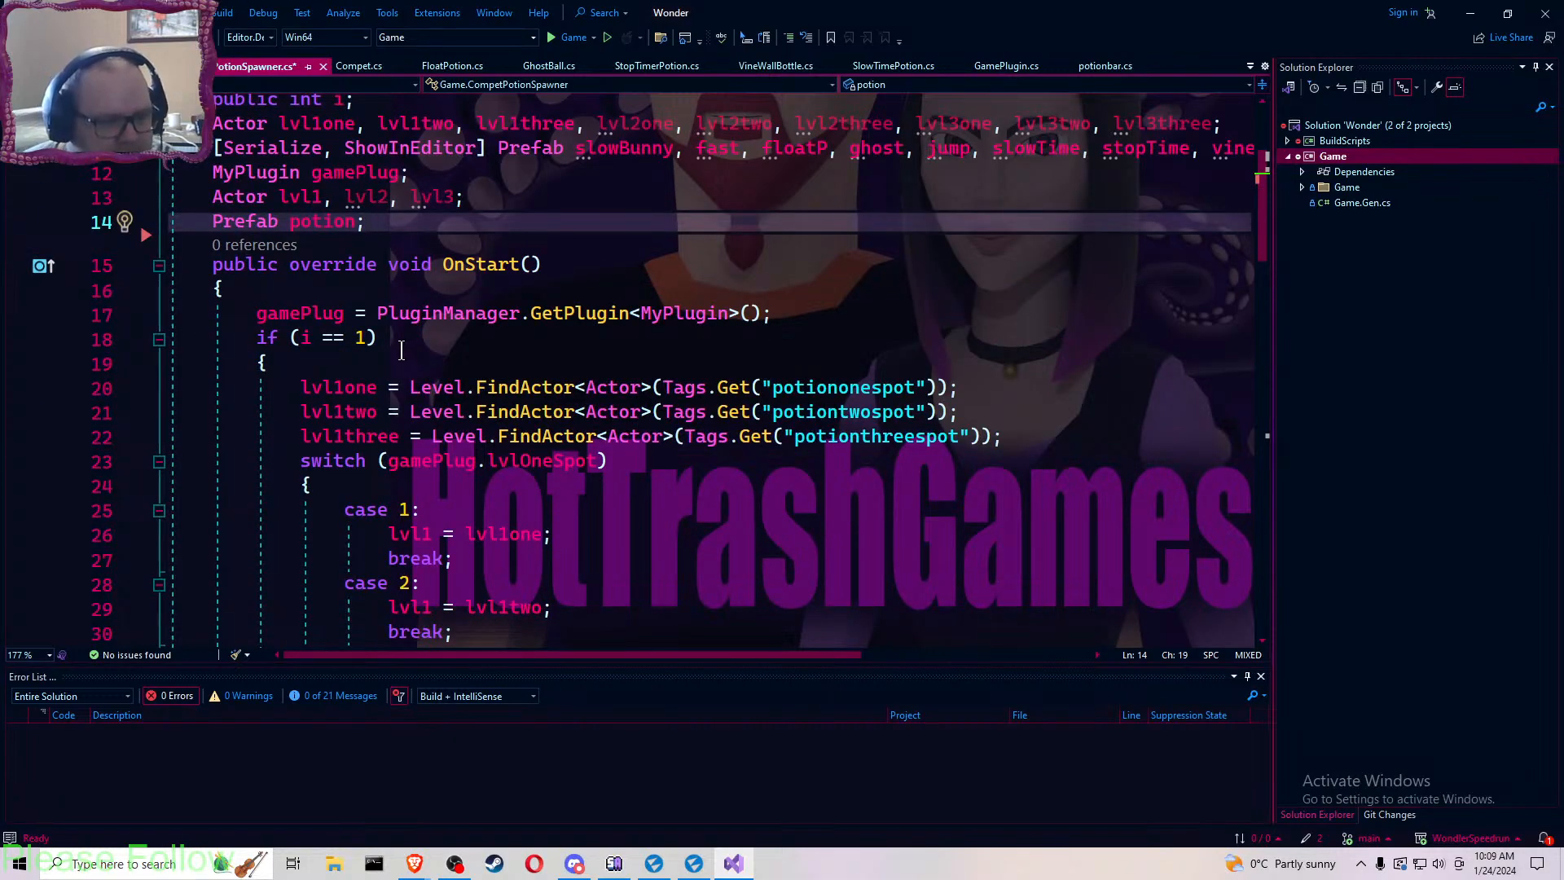
pyautogui.scroll(2, 397, 349)
pyautogui.scroll(-2, 397, 348)
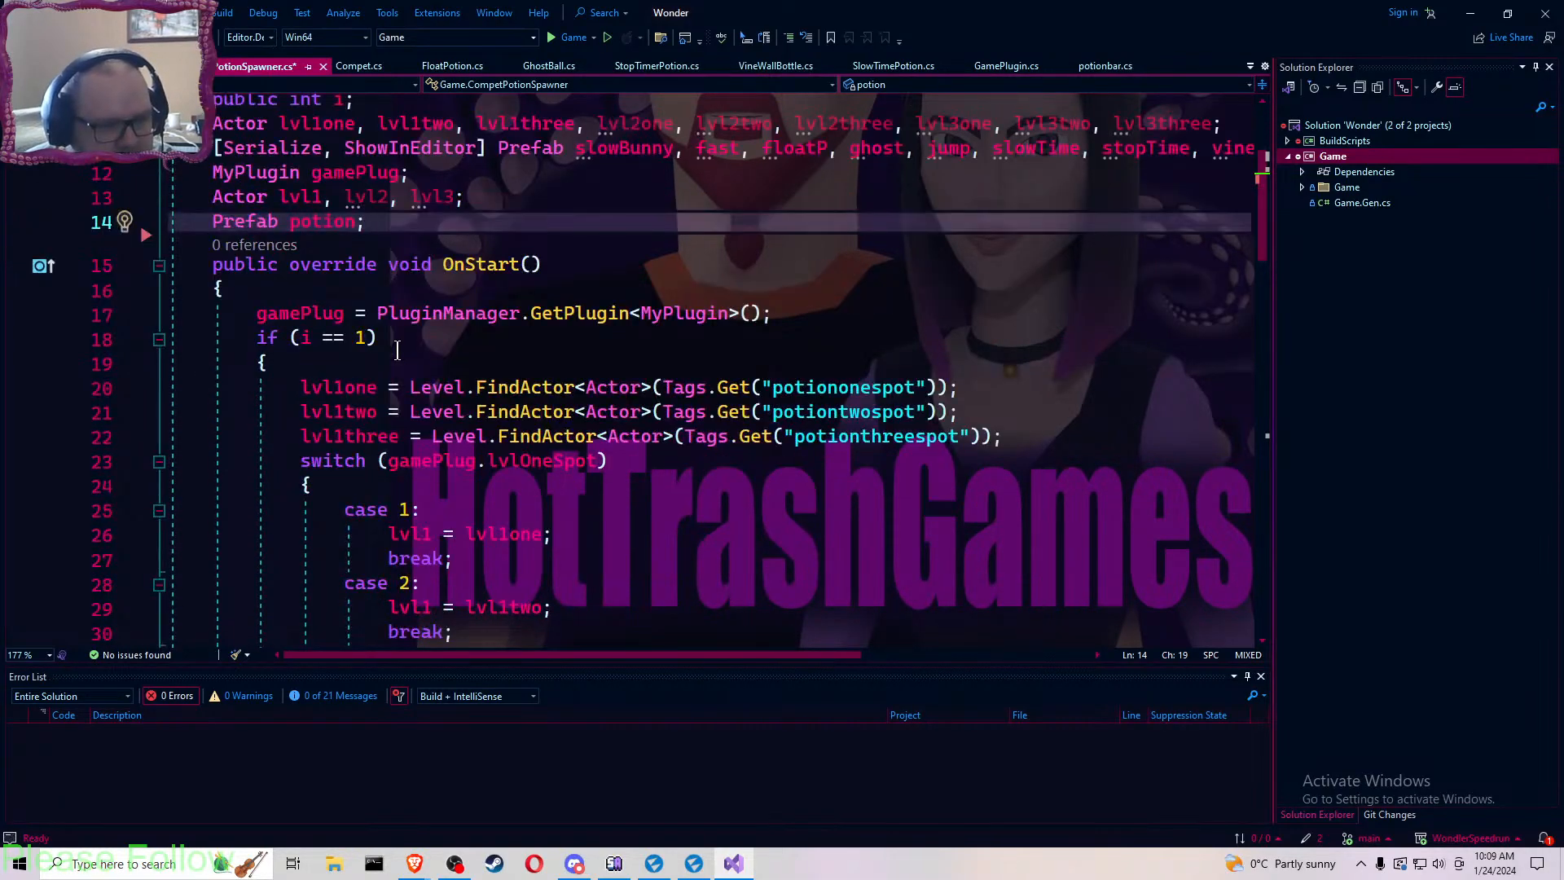
pyautogui.scroll(-1, 397, 350)
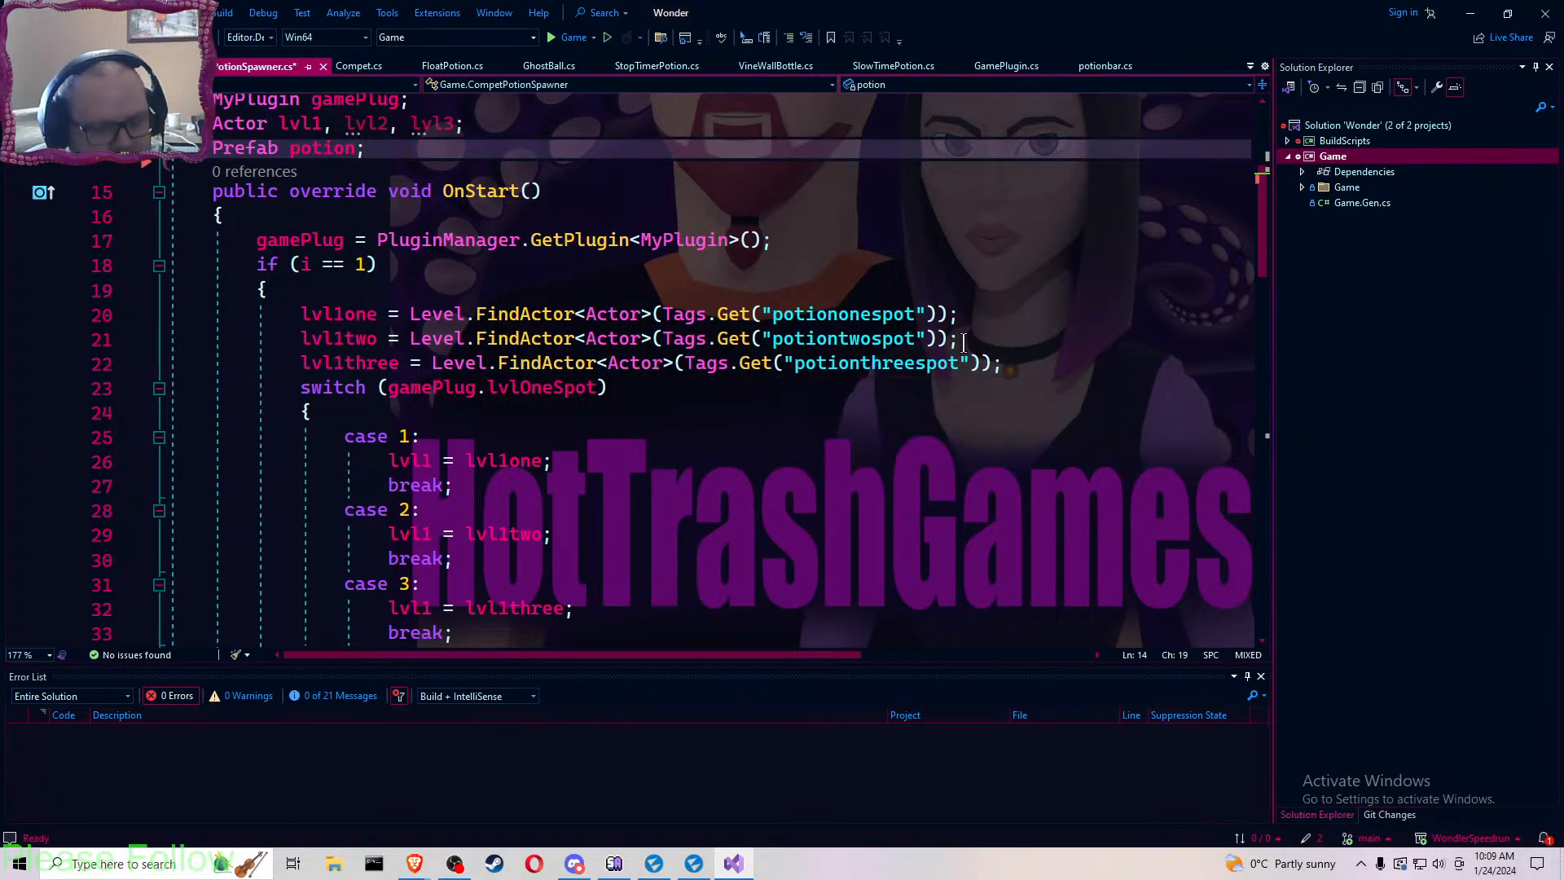
pyautogui.click(695, 865)
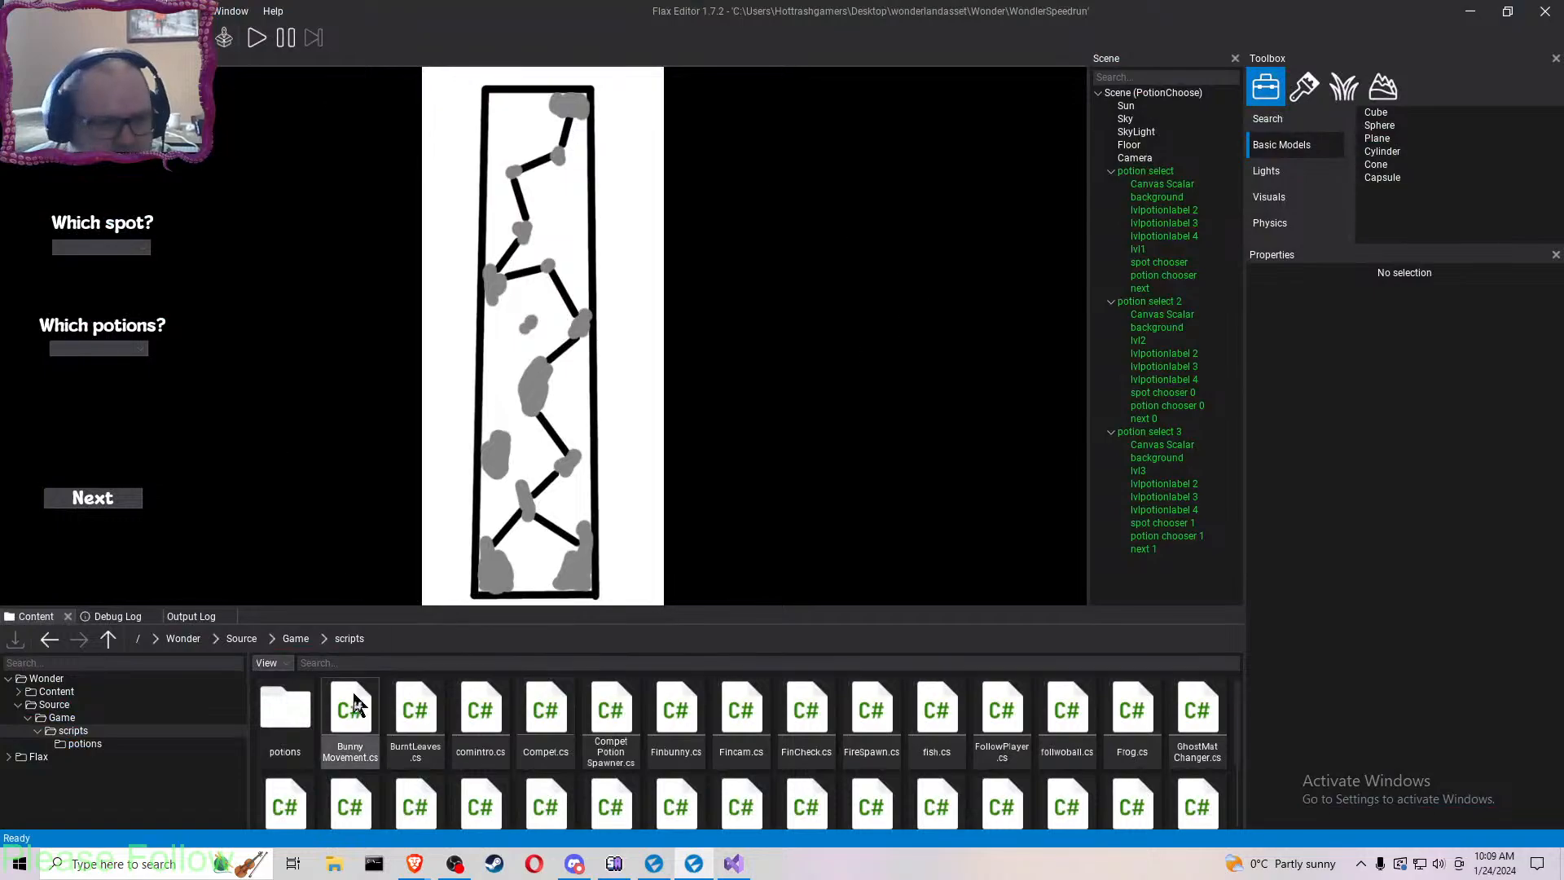
pyautogui.click(83, 691)
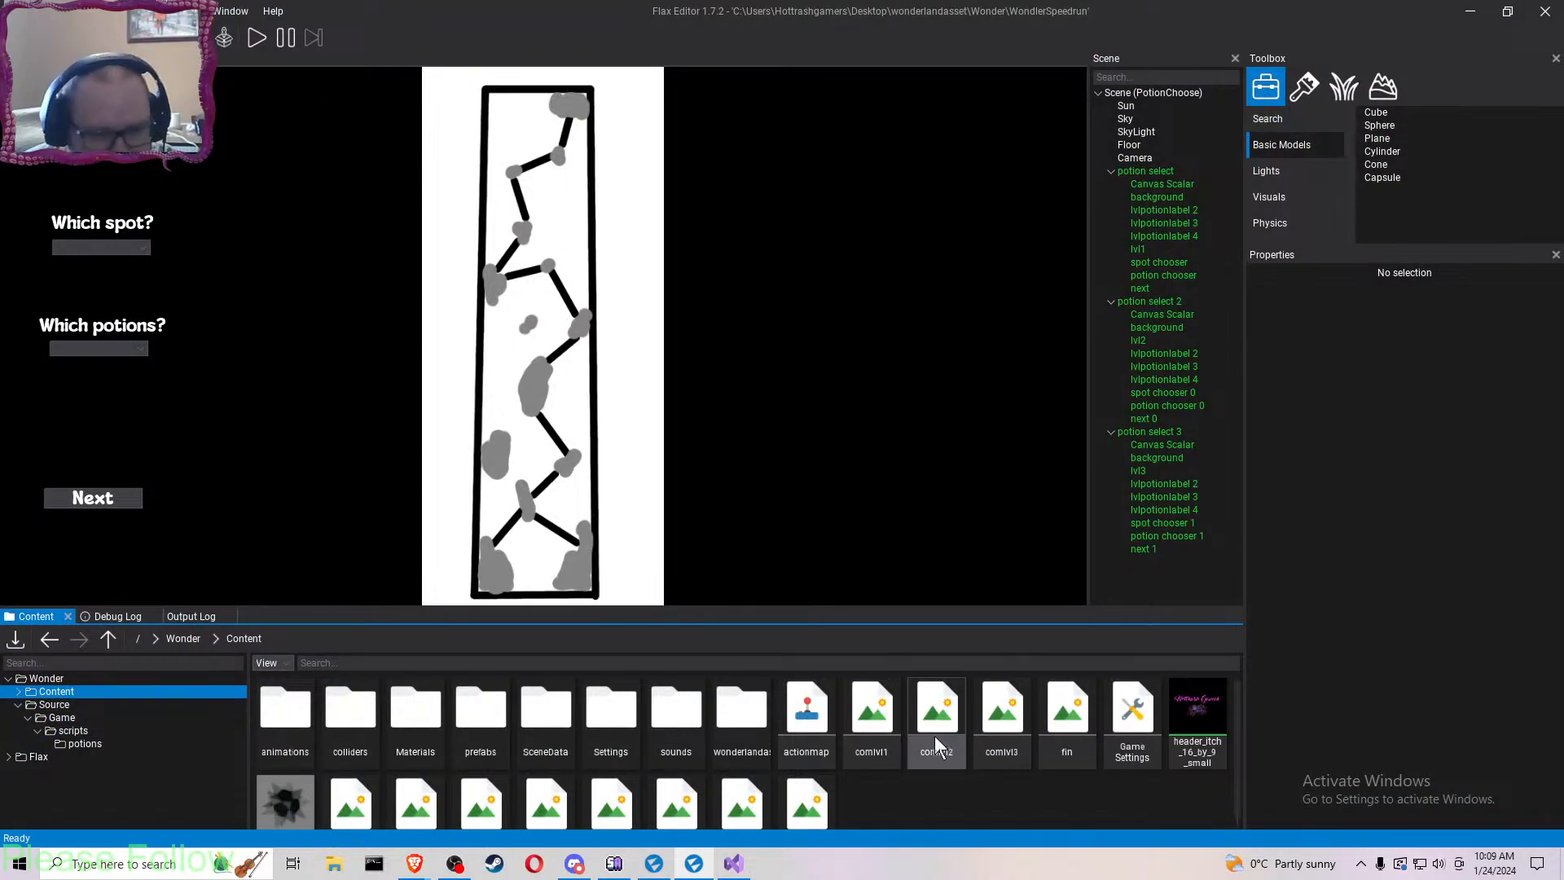
pyautogui.scroll(-1, 823, 750)
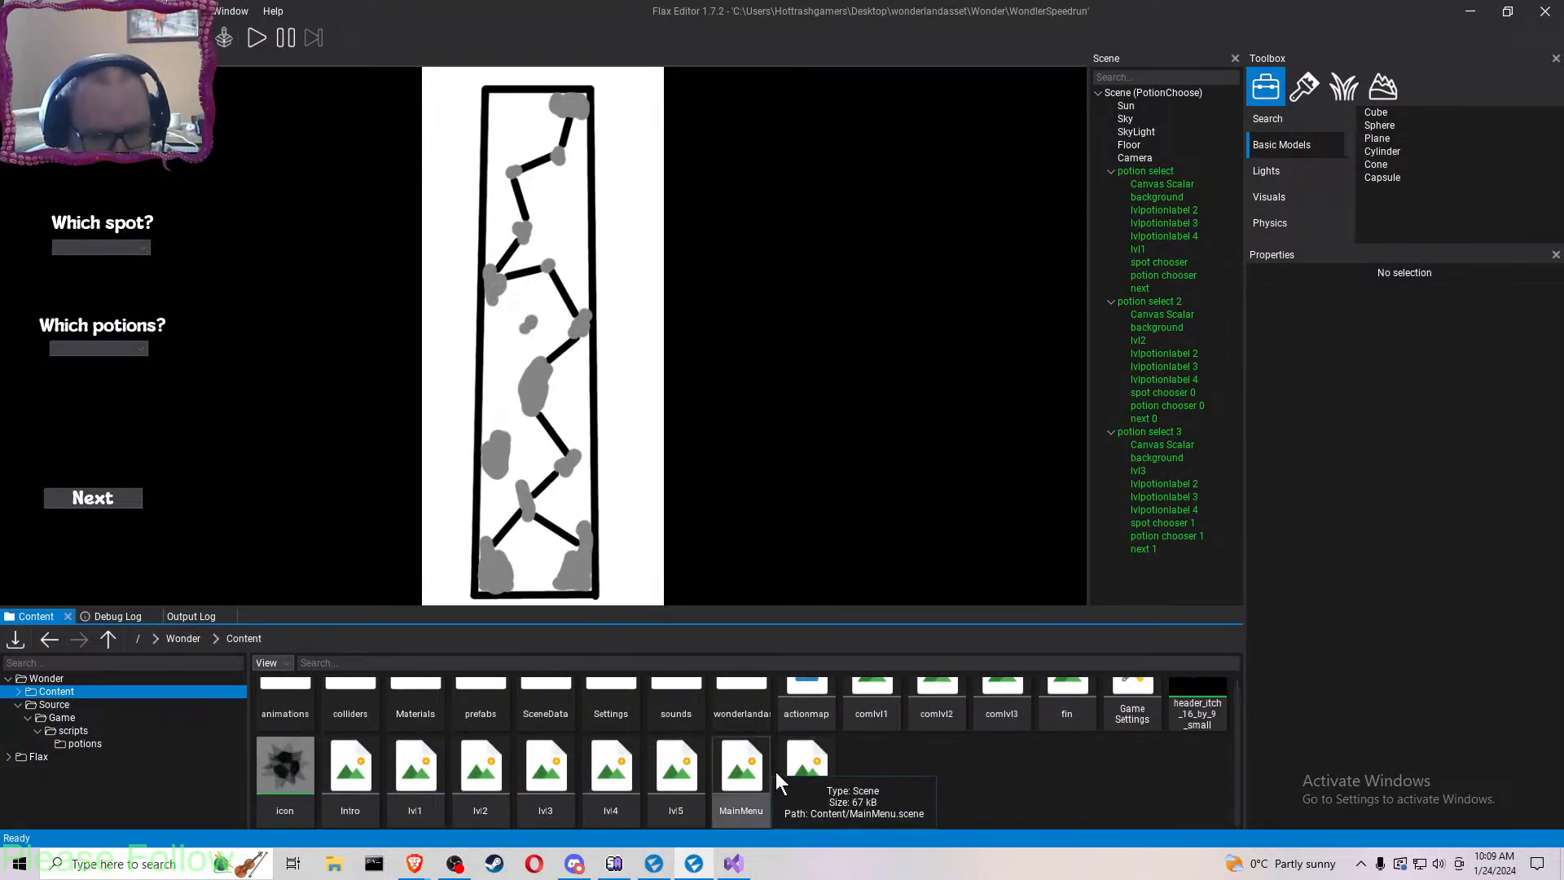
pyautogui.scroll(1, 864, 774)
pyautogui.doubleClick(873, 762)
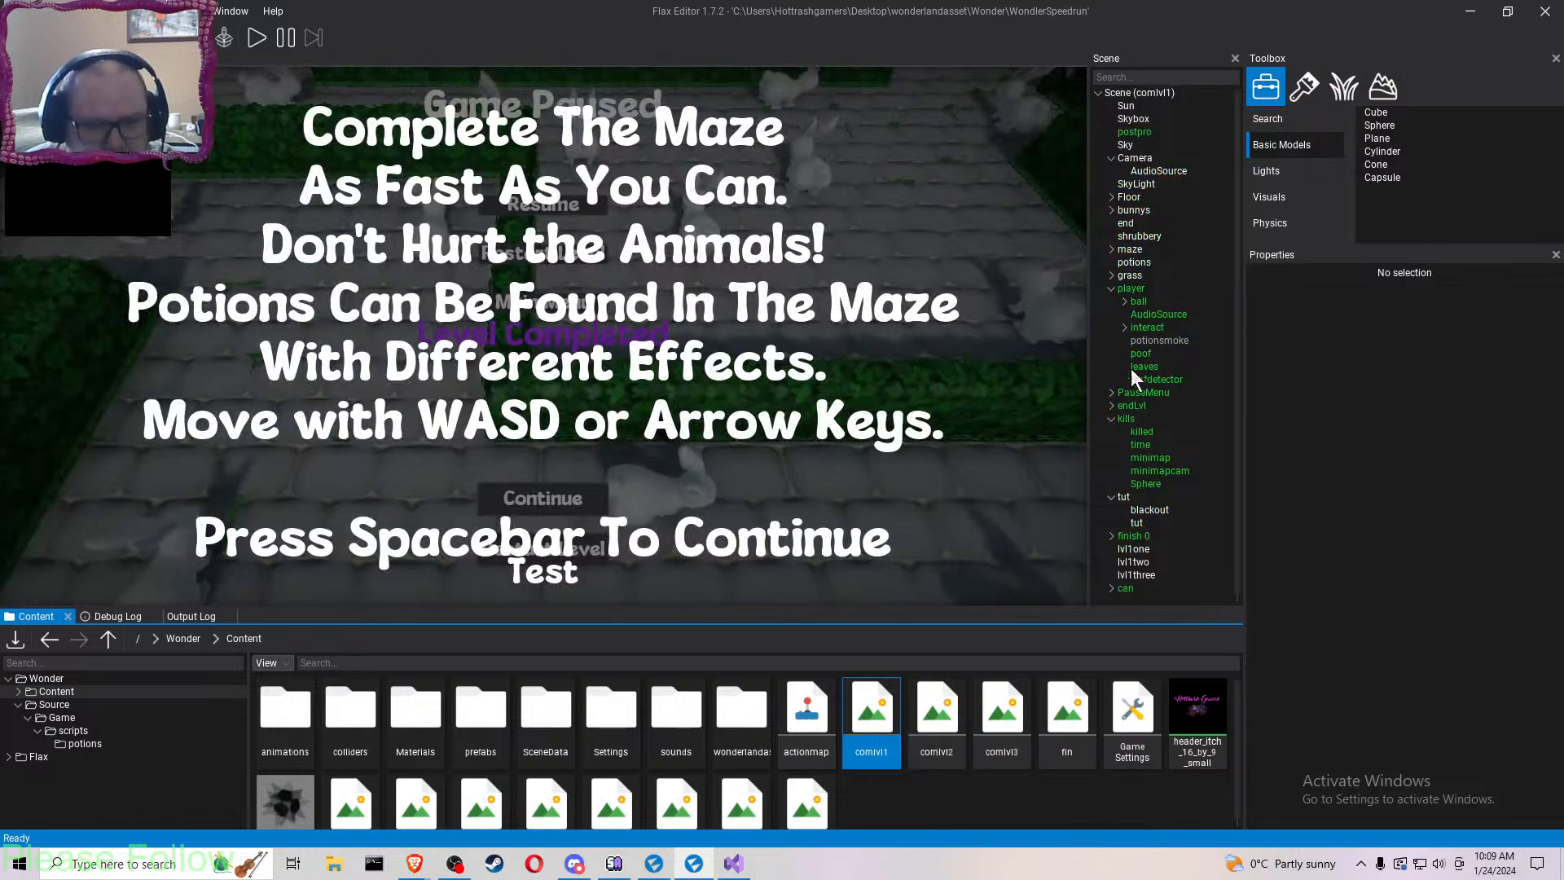
pyautogui.click(1145, 550)
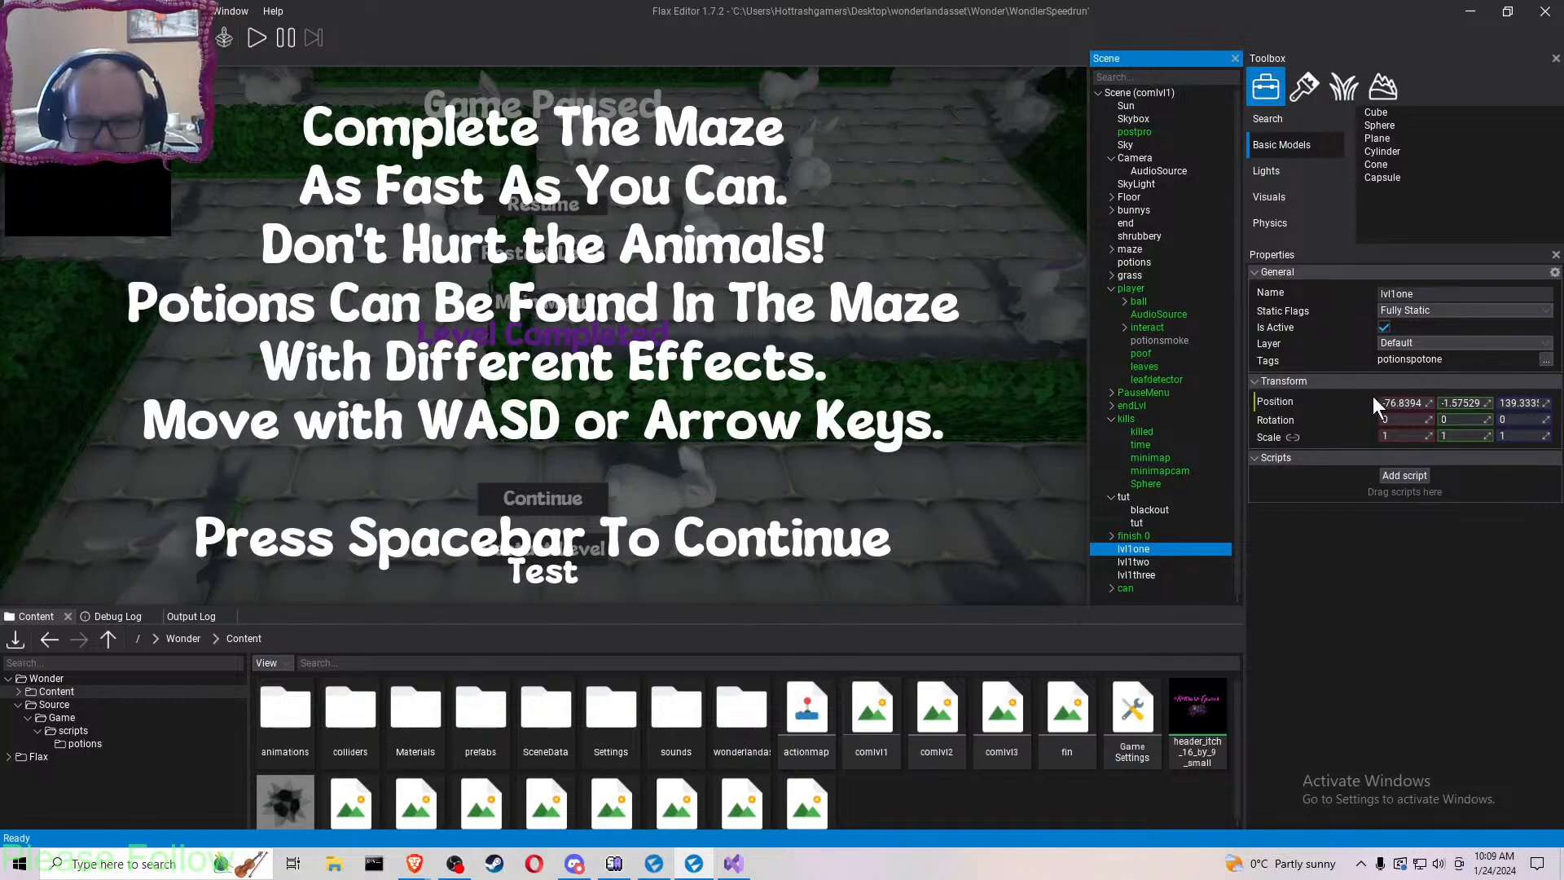
pyautogui.click(1166, 575)
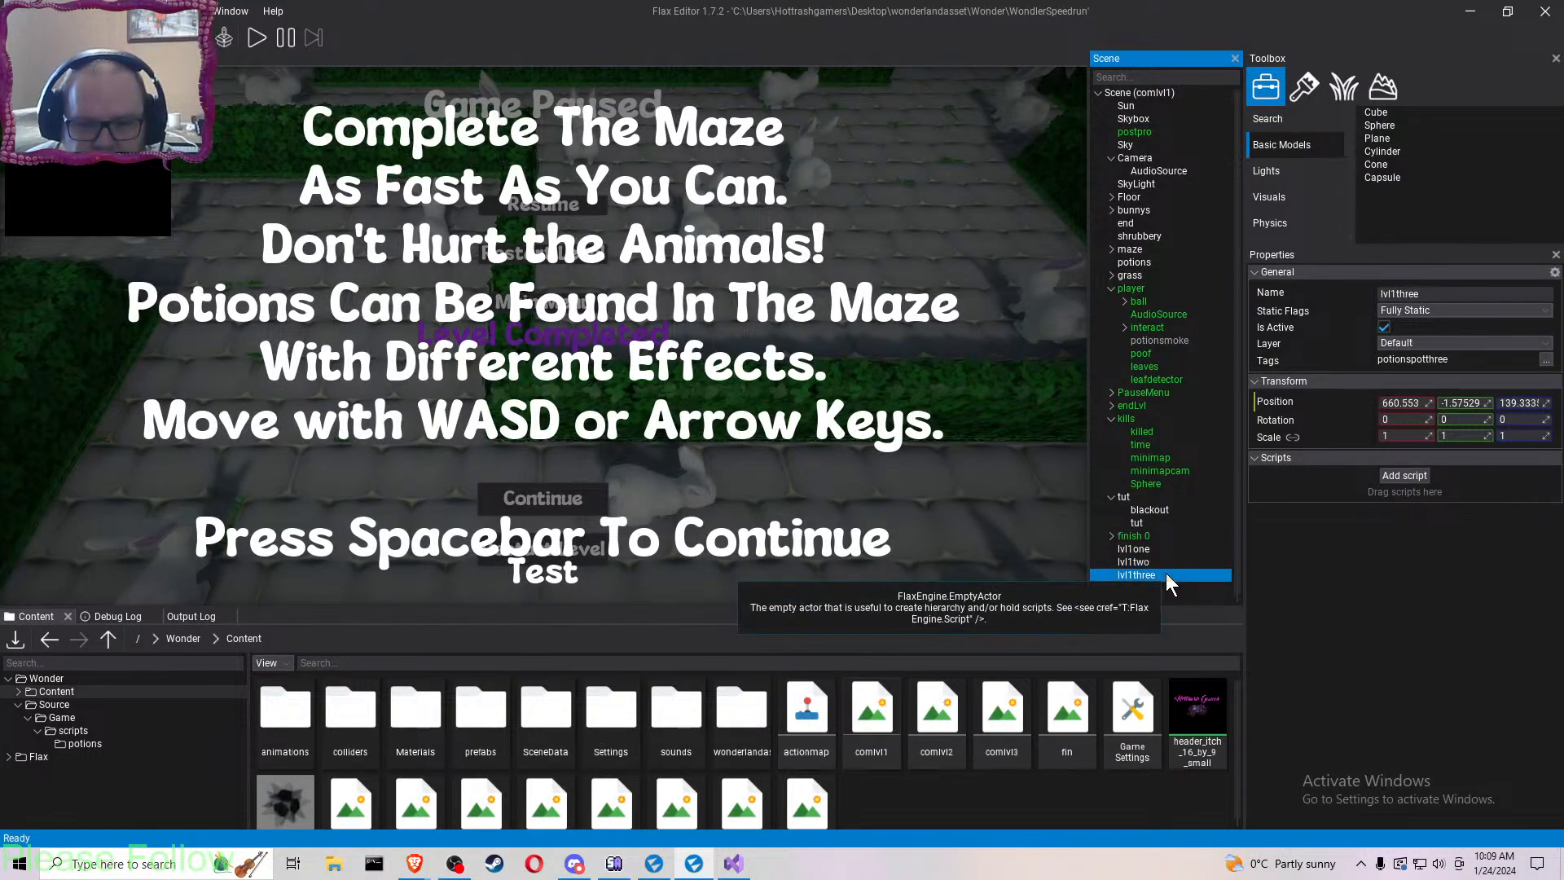
# - Back in Visual Studio, change the tag string in the lvl1one FindActor line to "potionspotone"
pyautogui.click(733, 863)
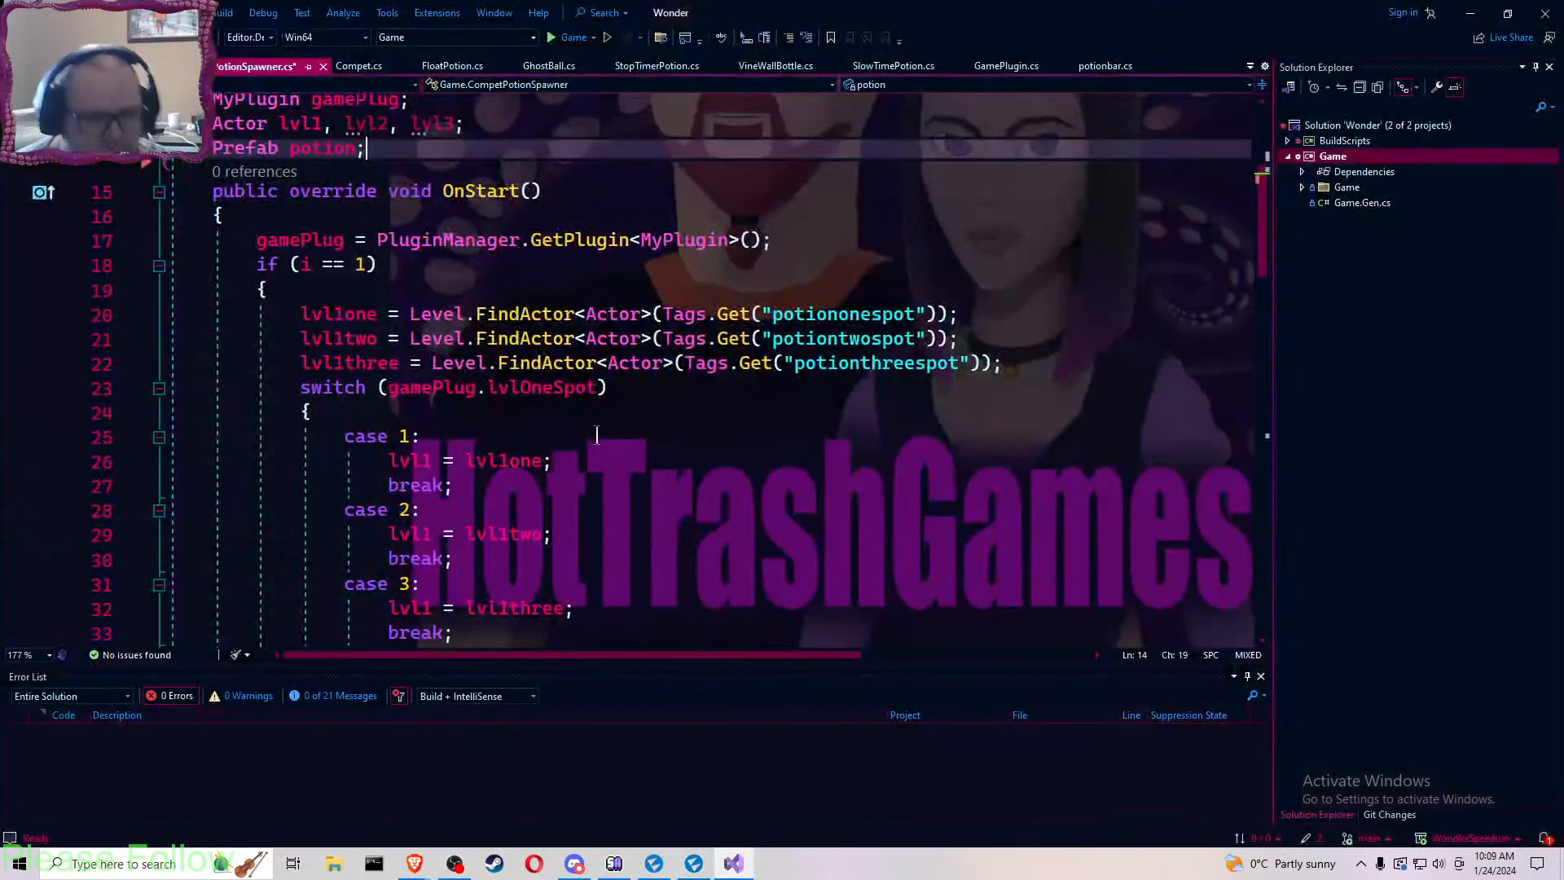
pyautogui.click(872, 315)
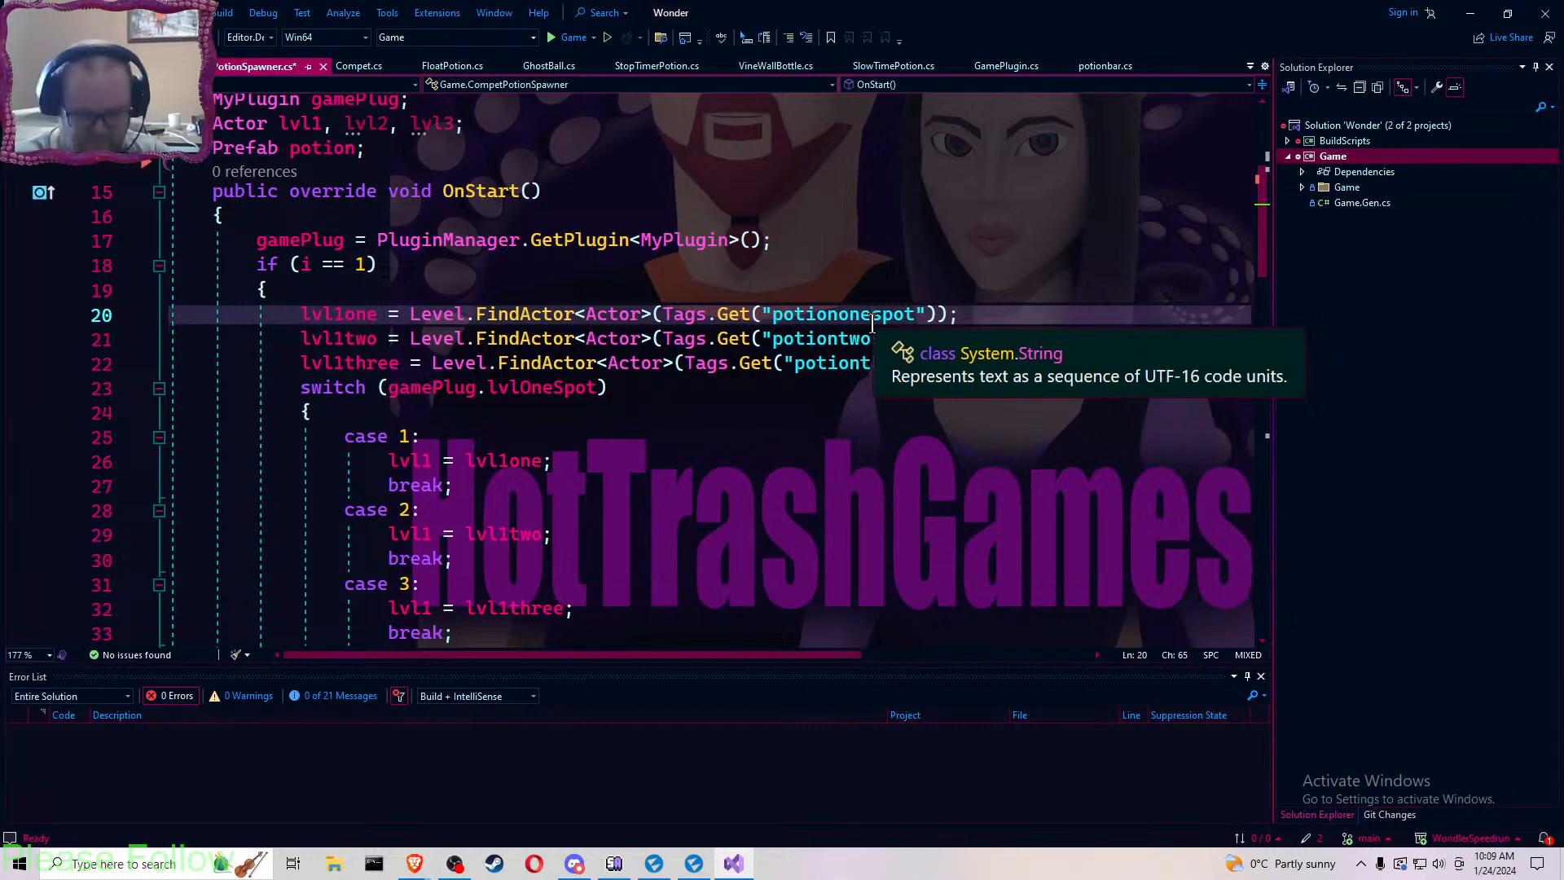
pyautogui.press('BackSpace')
pyautogui.press('BackSpace')
pyautogui.press('BackSpace')
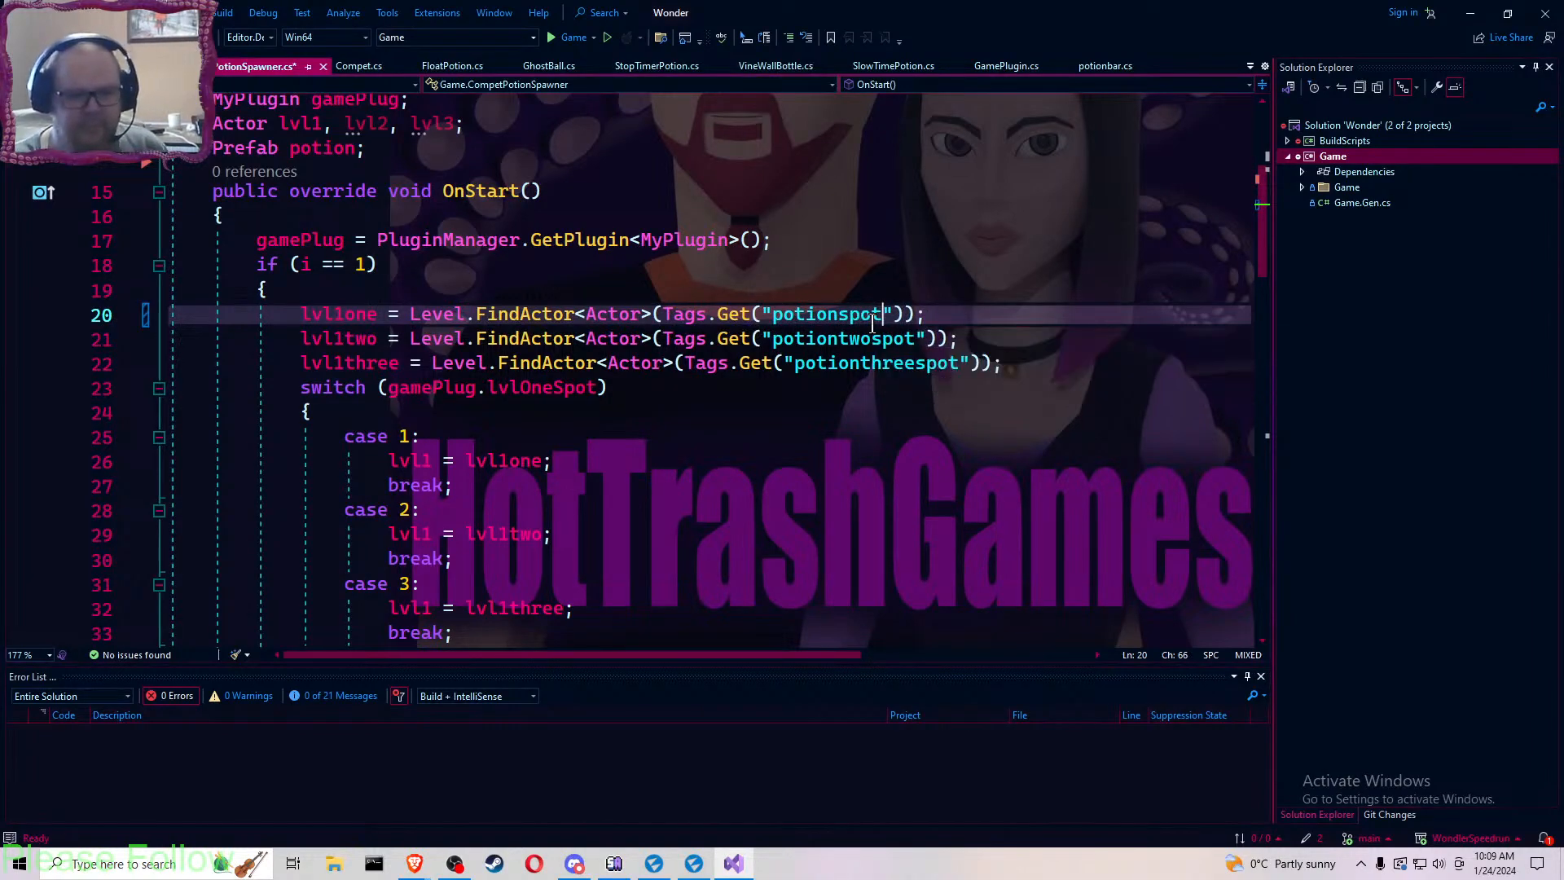
pyautogui.write('one')
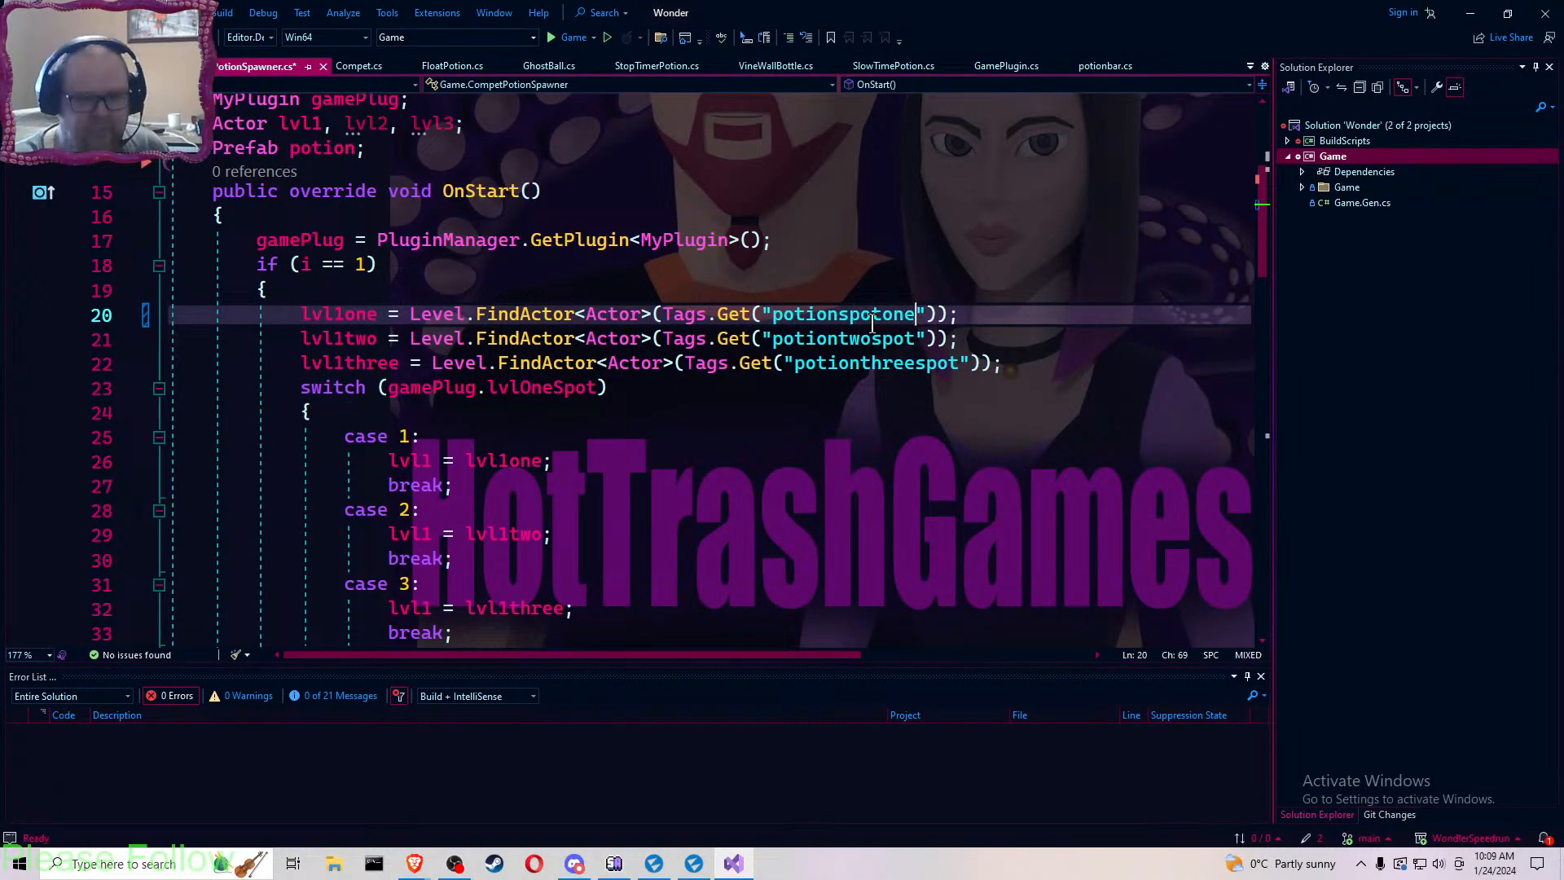
# - Change the tag string in the lvl1two FindActor line to "potionspottwo"
pyautogui.click(872, 326)
pyautogui.press('BackSpace')
pyautogui.press('BackSpace')
pyautogui.press('BackSpace')
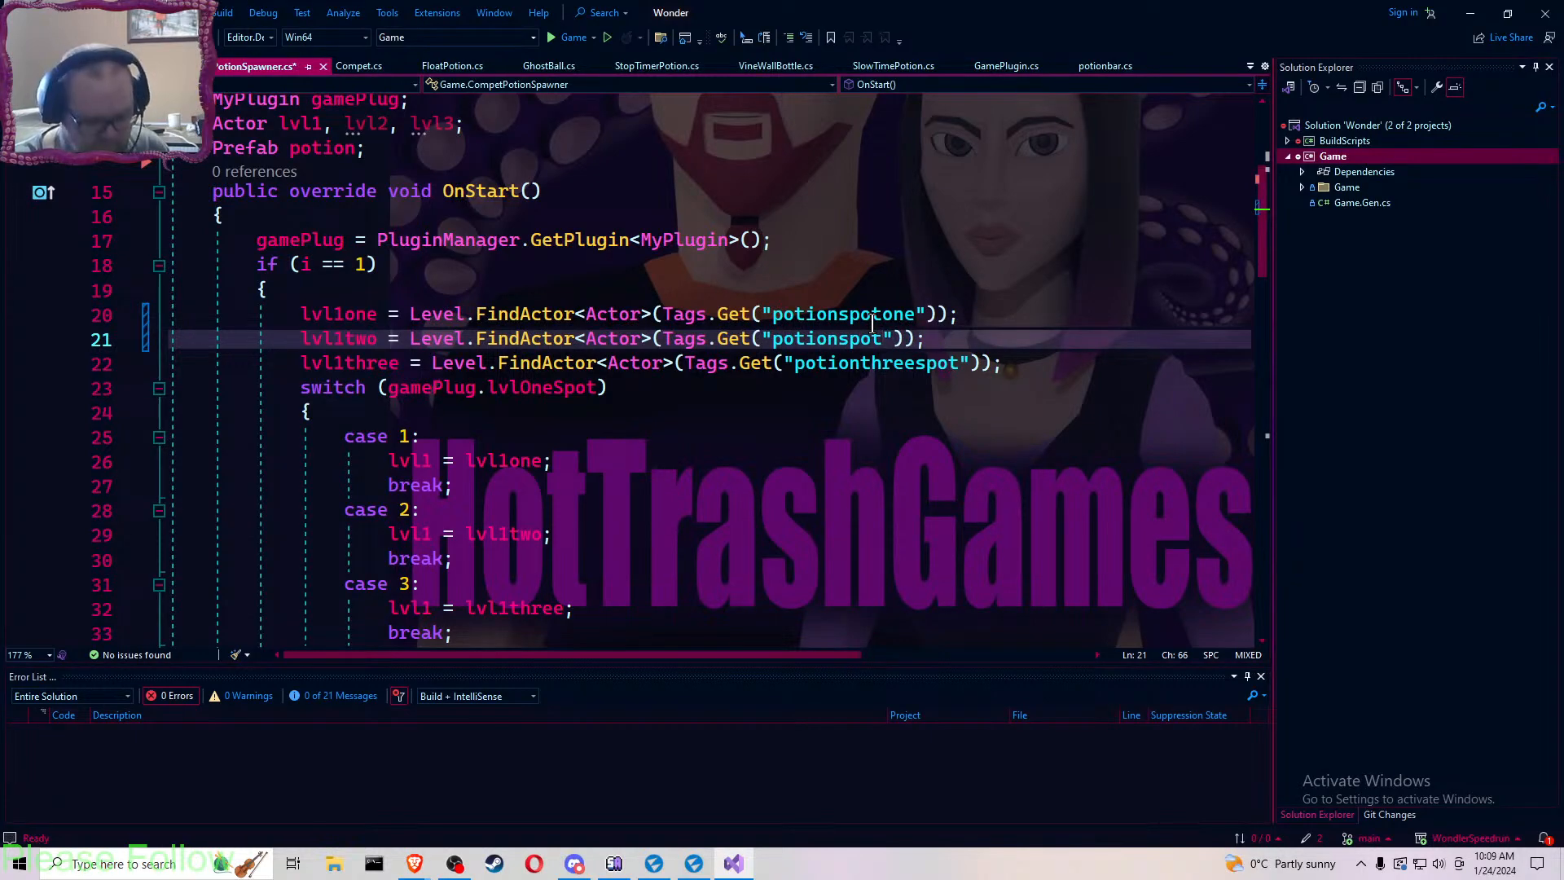
pyautogui.write('two')
# - Change the tag string in the lvl1three FindActor line to "potionspotthree" and save the script
pyautogui.press('Down')
pyautogui.press('Left')
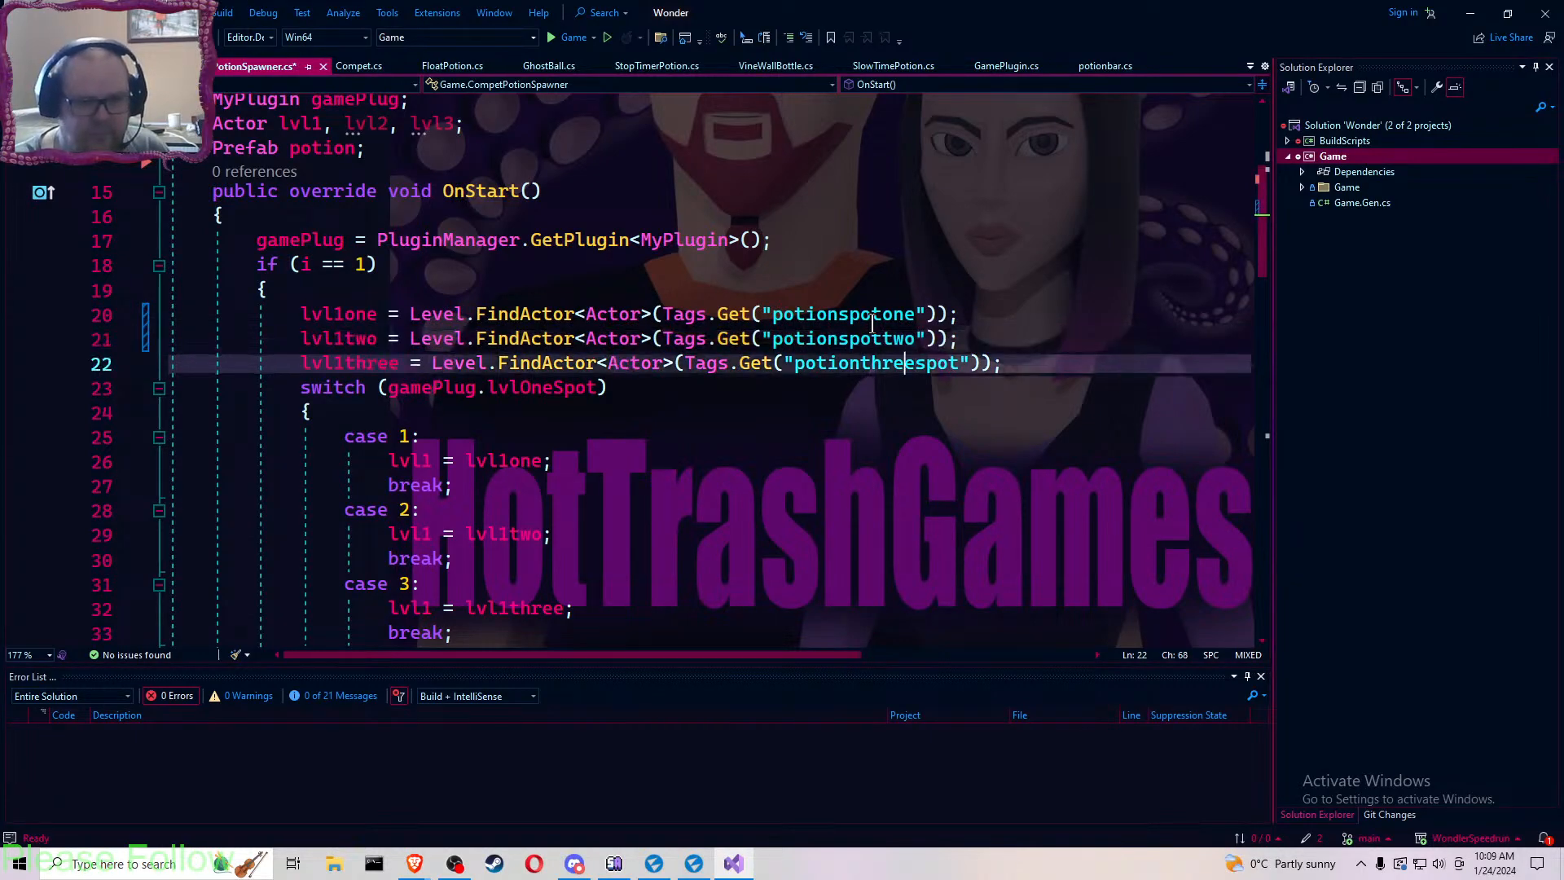
pyautogui.press('BackSpace')
pyautogui.press('BackSpace')
pyautogui.press('BackSpace')
pyautogui.press('BackSpace')
pyautogui.press('BackSpace')
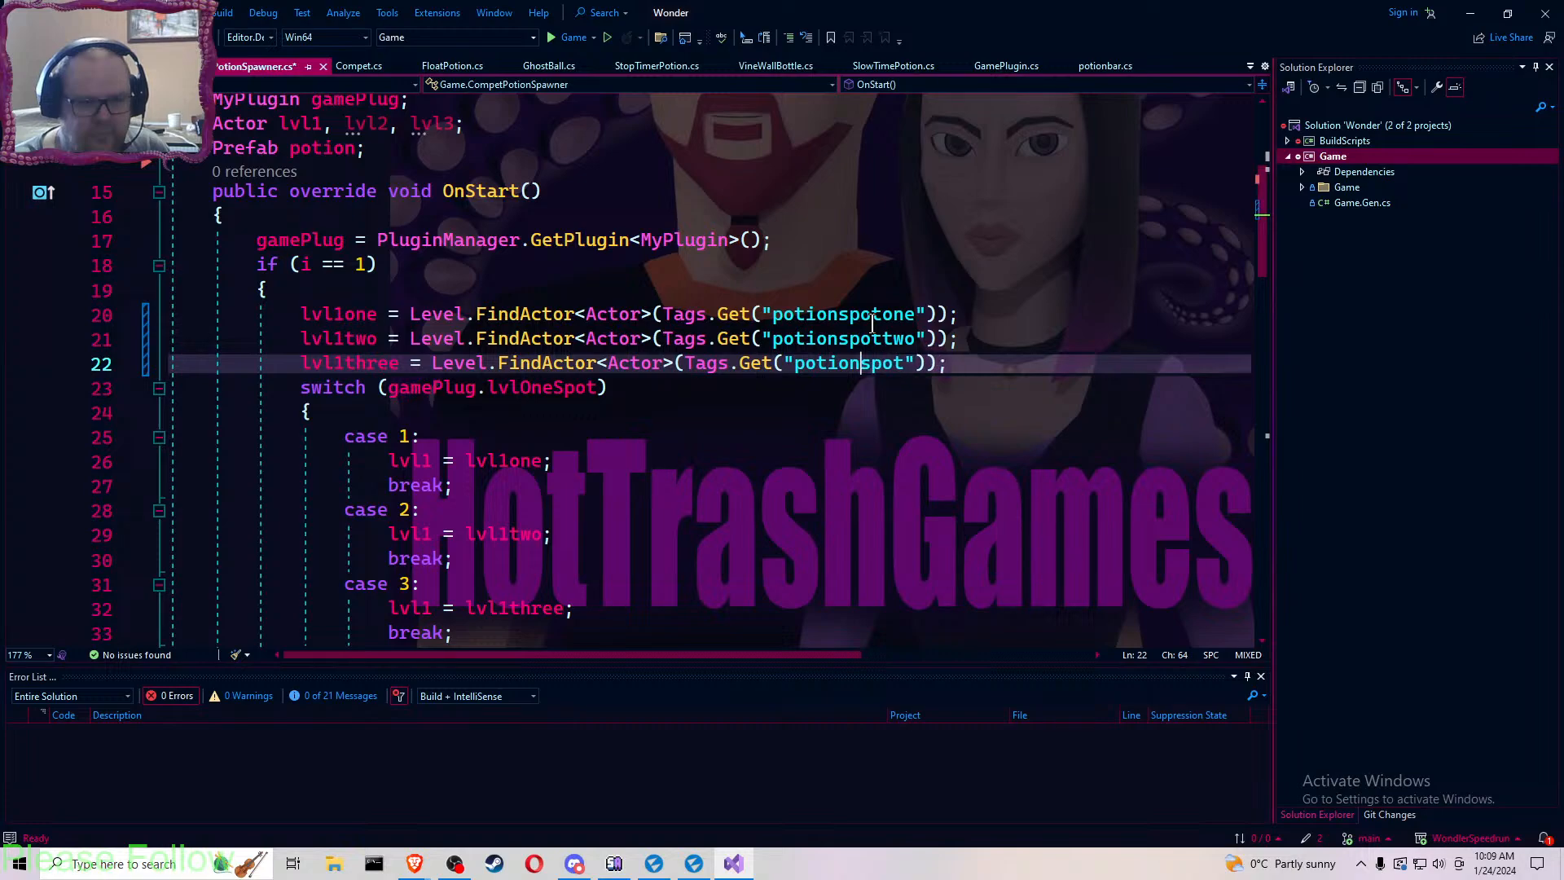
pyautogui.write('t')
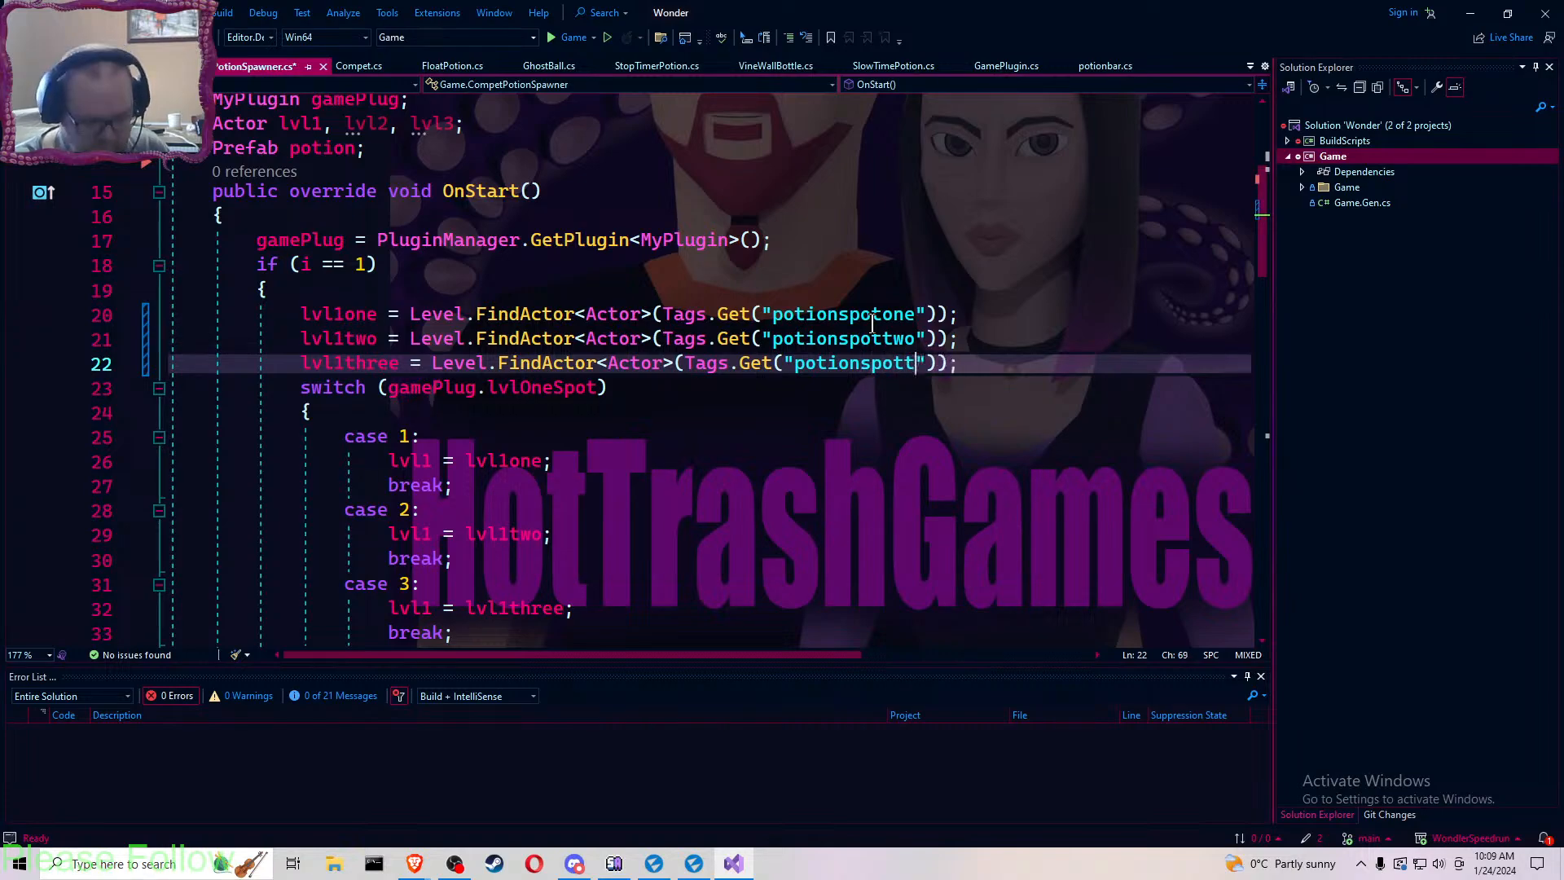
pyautogui.write('hr')
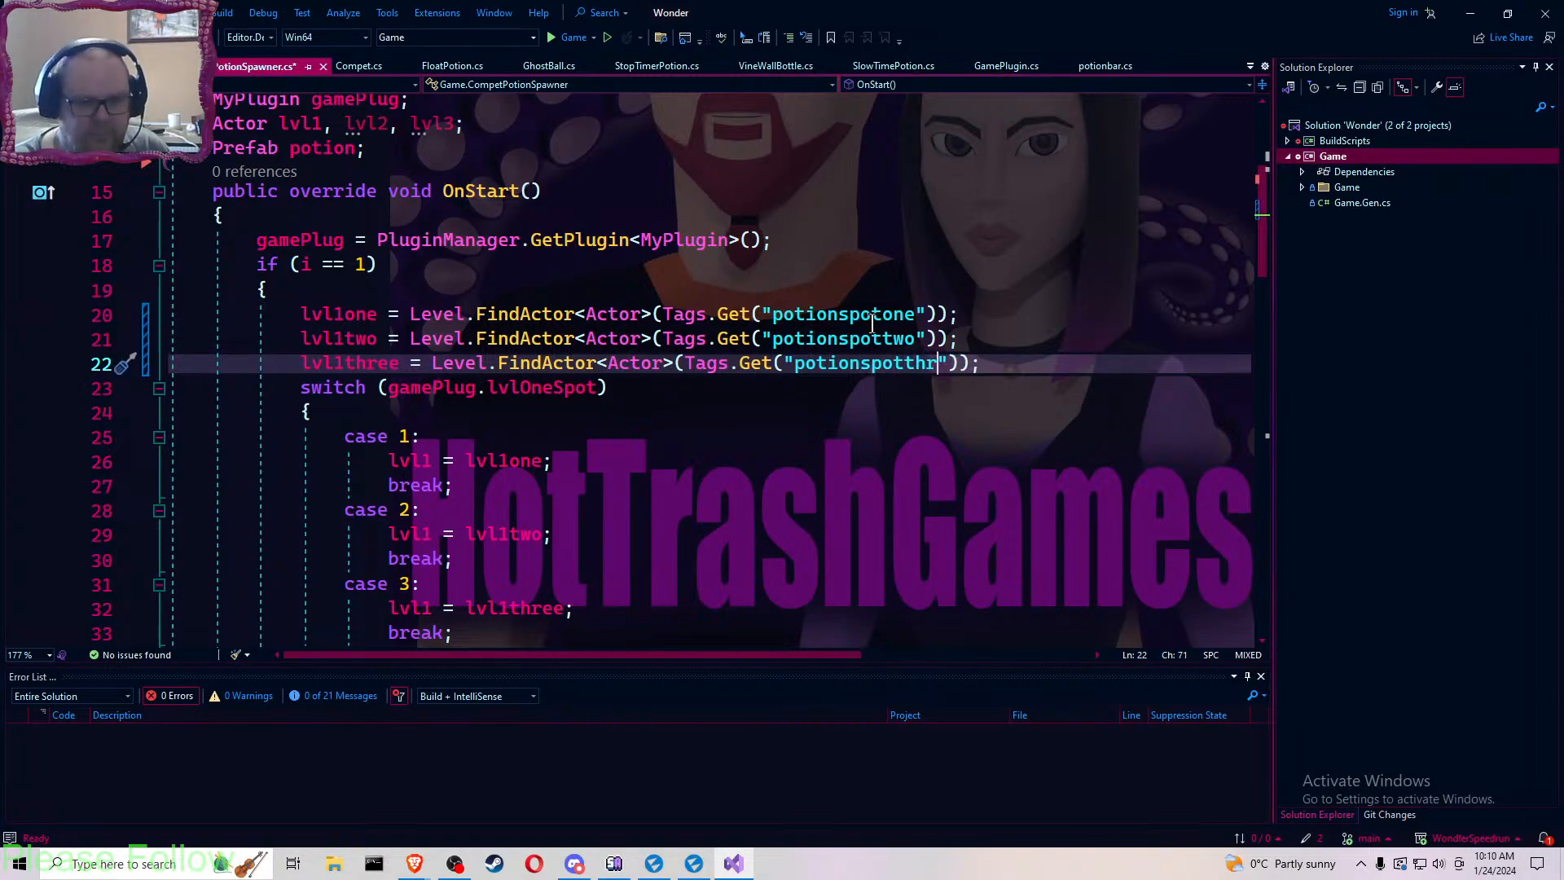
pyautogui.write('ee')
pyautogui.hotkey('ctrl', 's')
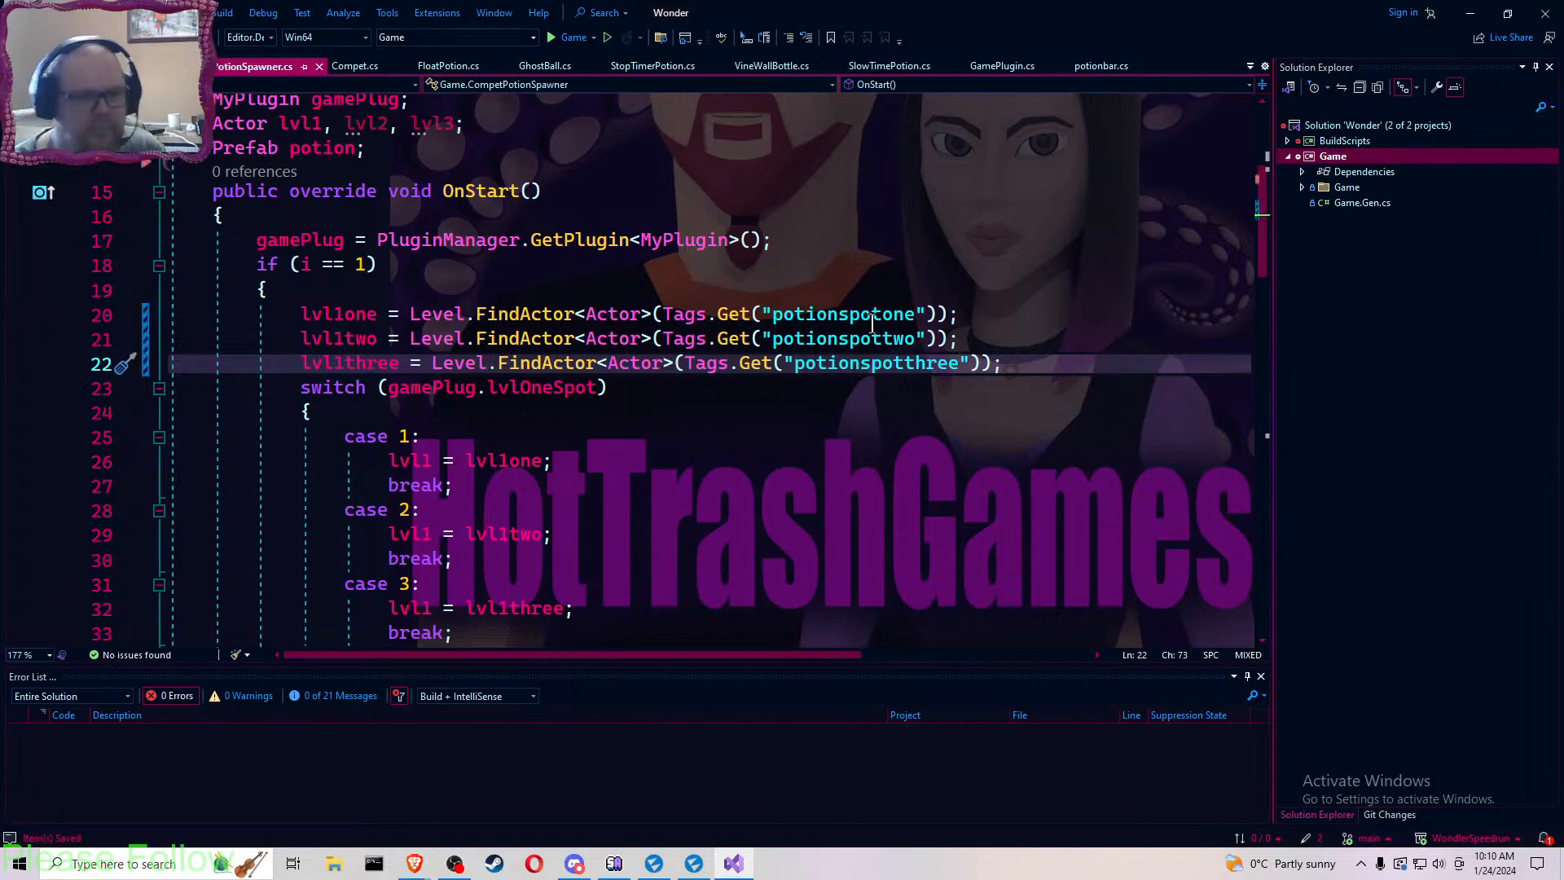
# - Review Compet.cs from its OnStart method through the dropdown handlers to the NextThree scene change
pyautogui.click(355, 66)
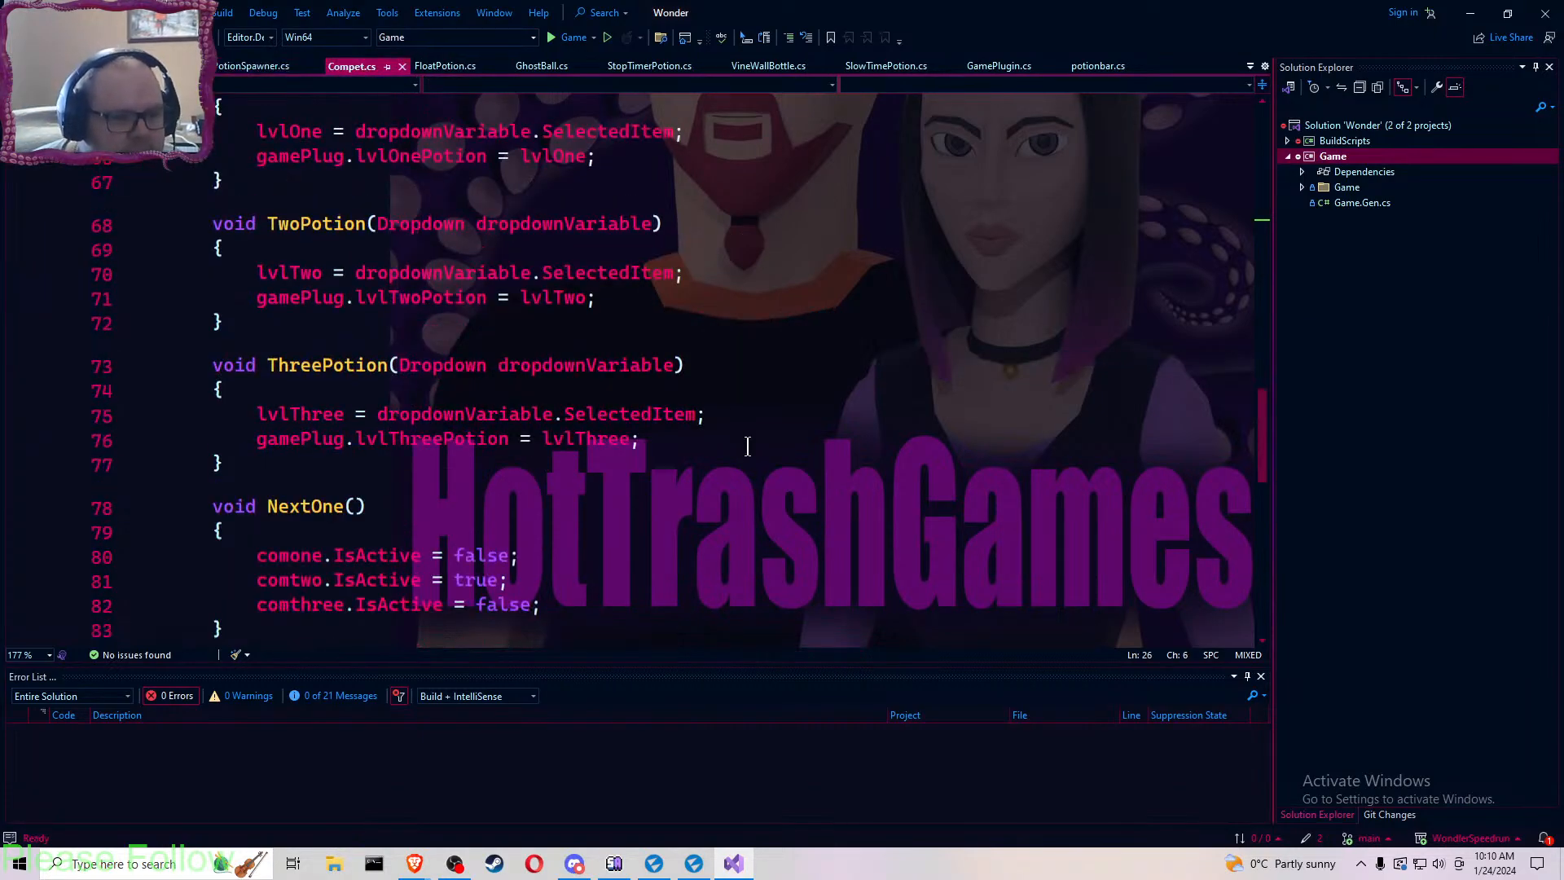
pyautogui.scroll(13, 737, 460)
pyautogui.scroll(6, 737, 460)
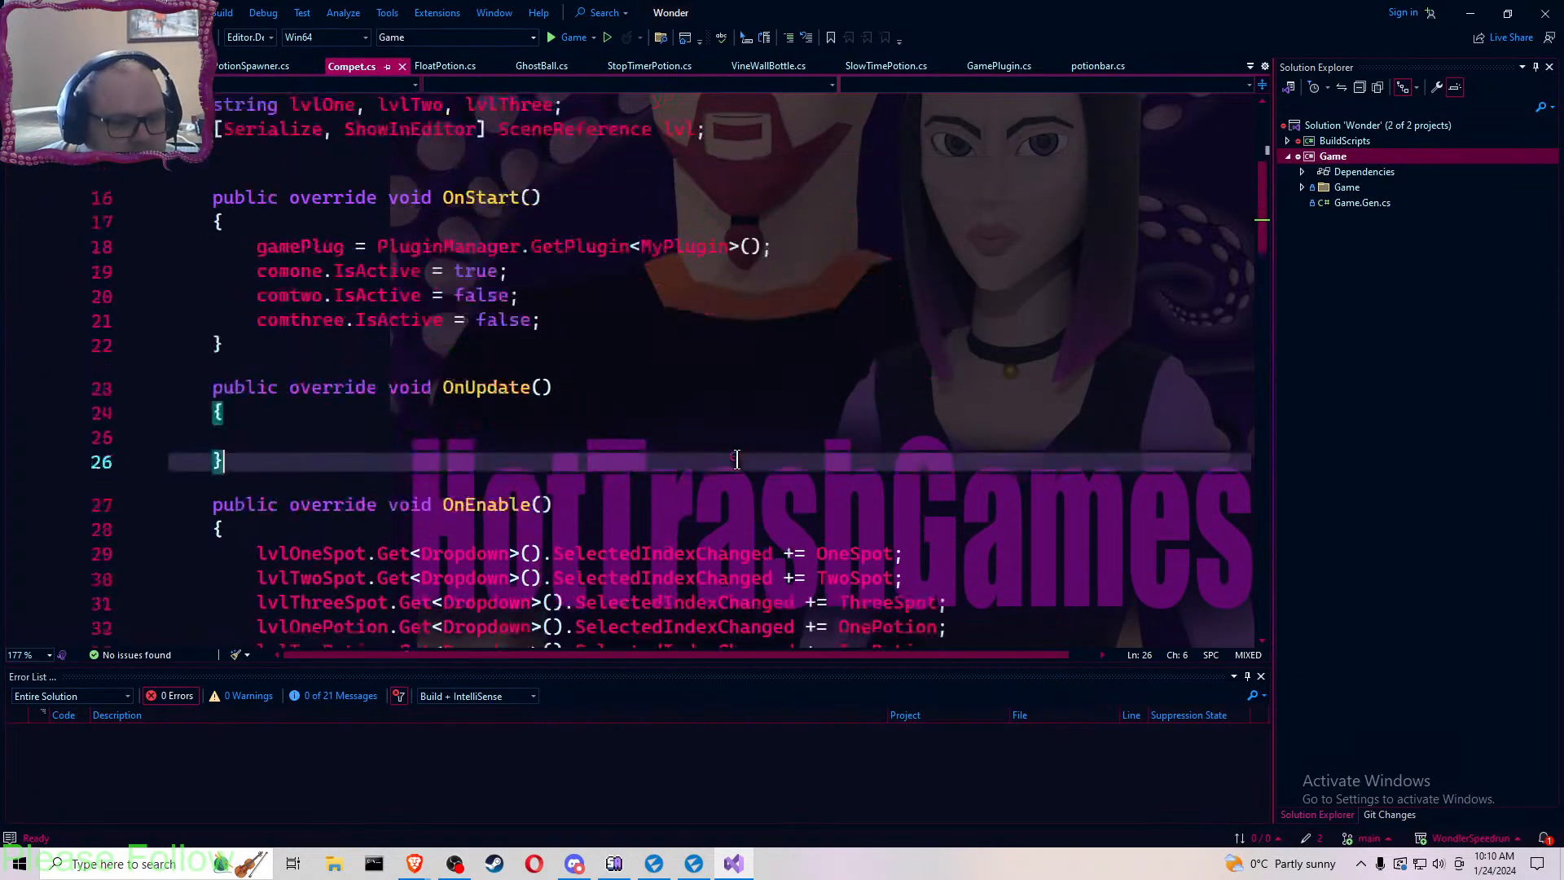
pyautogui.scroll(-4, 738, 460)
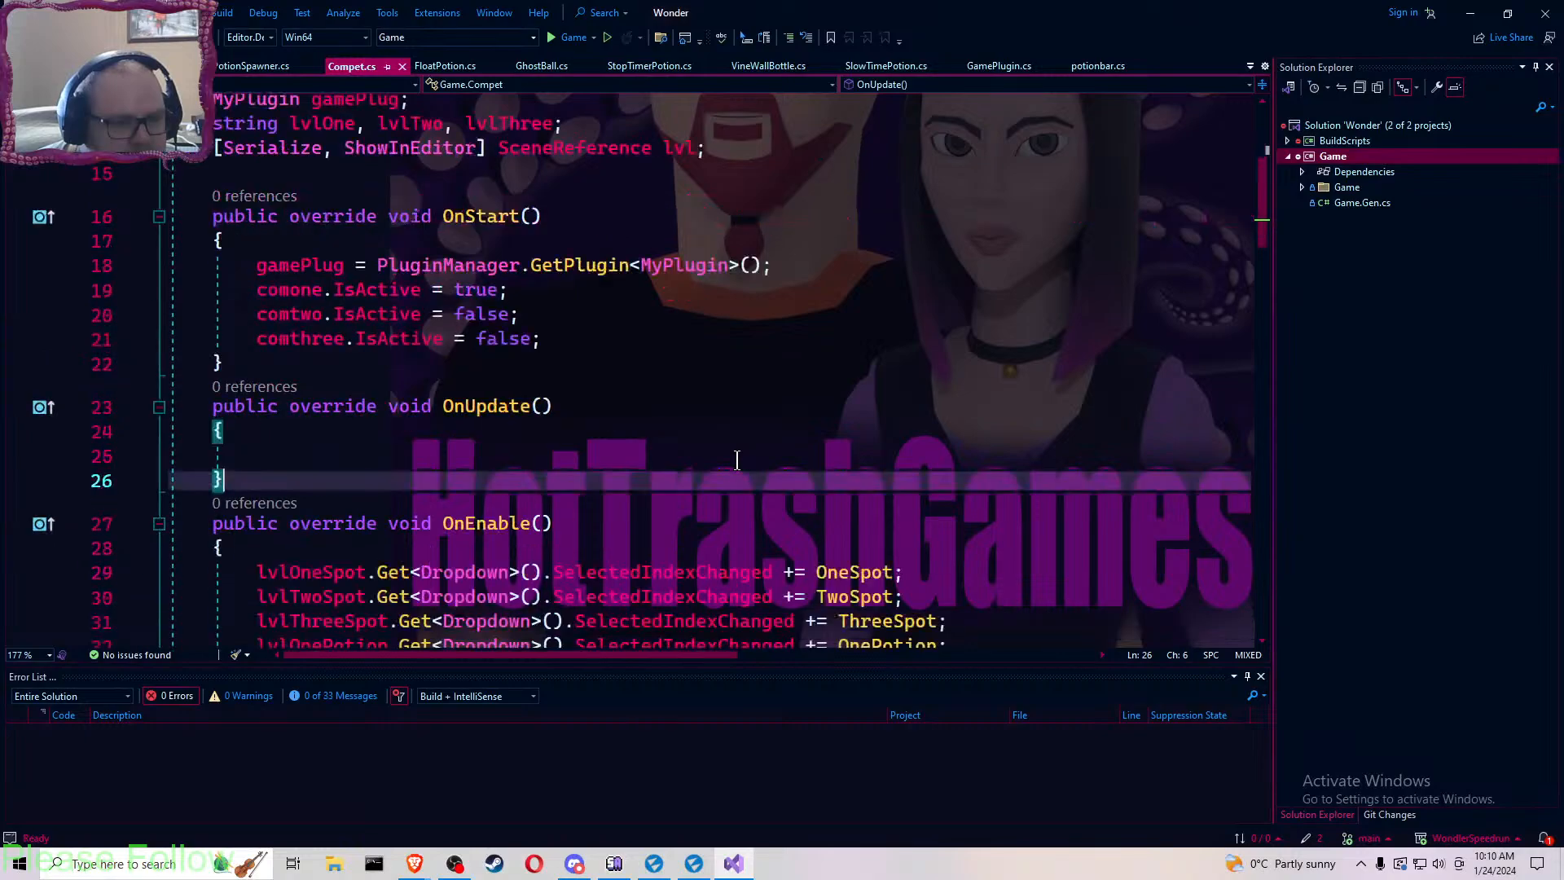
pyautogui.scroll(-4, 738, 460)
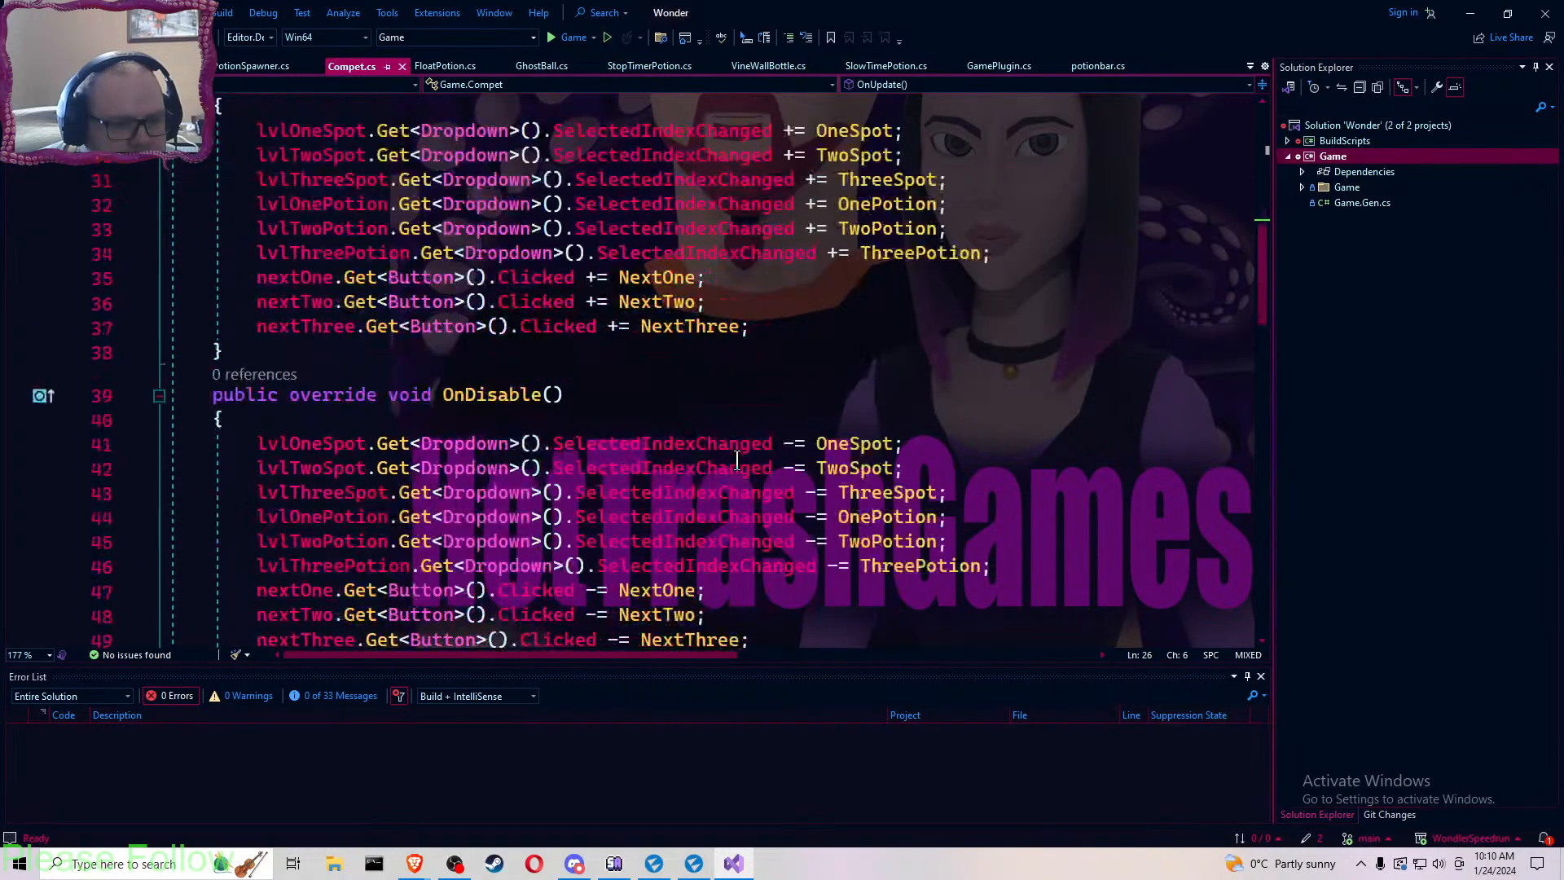
pyautogui.scroll(-1, 737, 460)
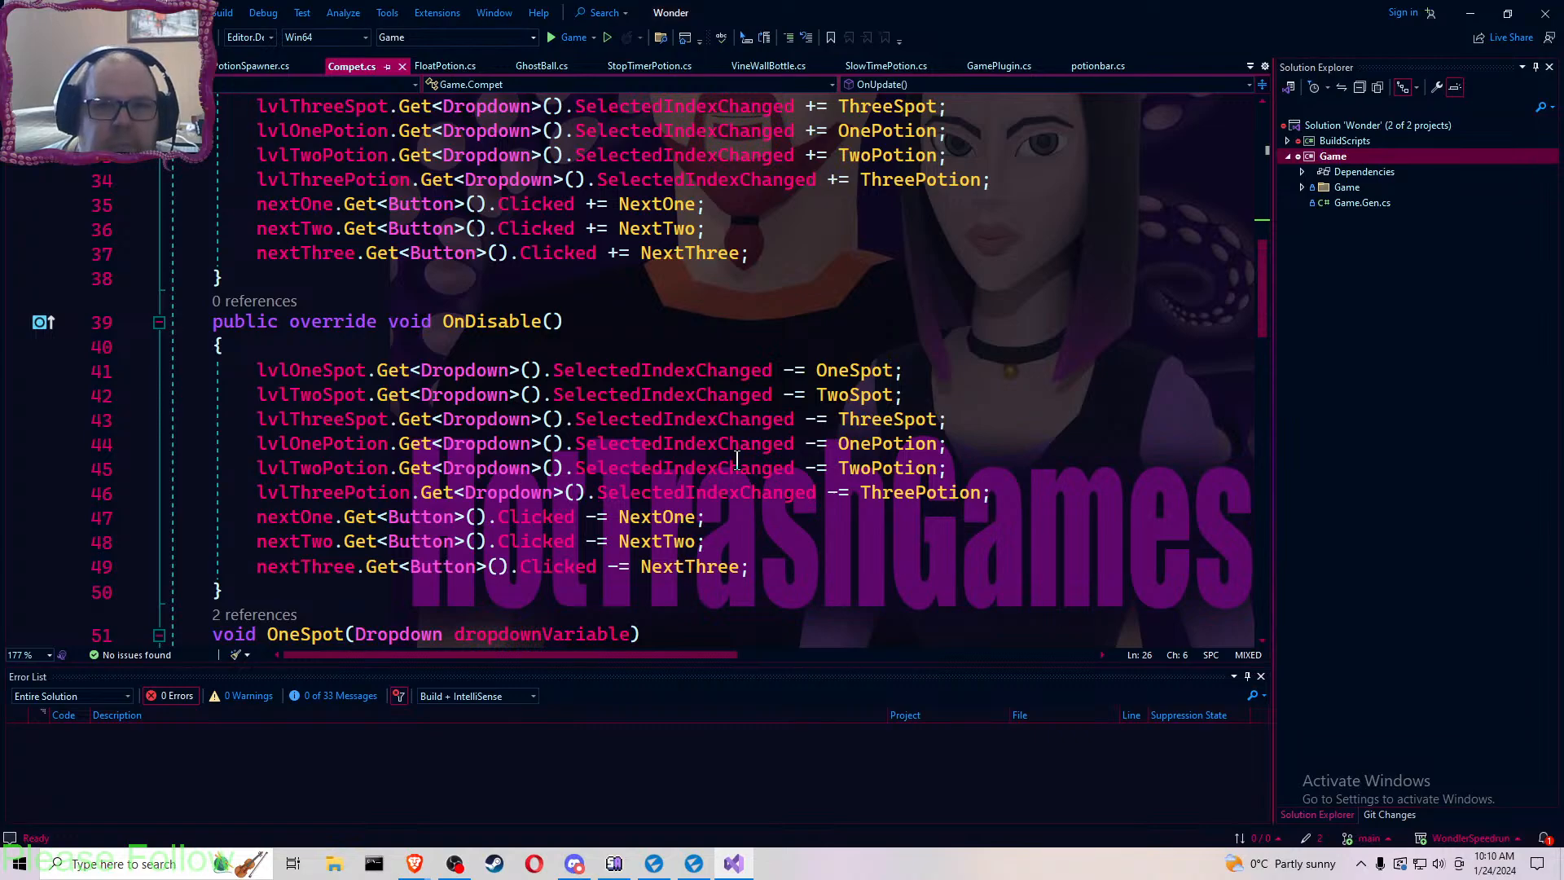
pyautogui.scroll(-4, 738, 460)
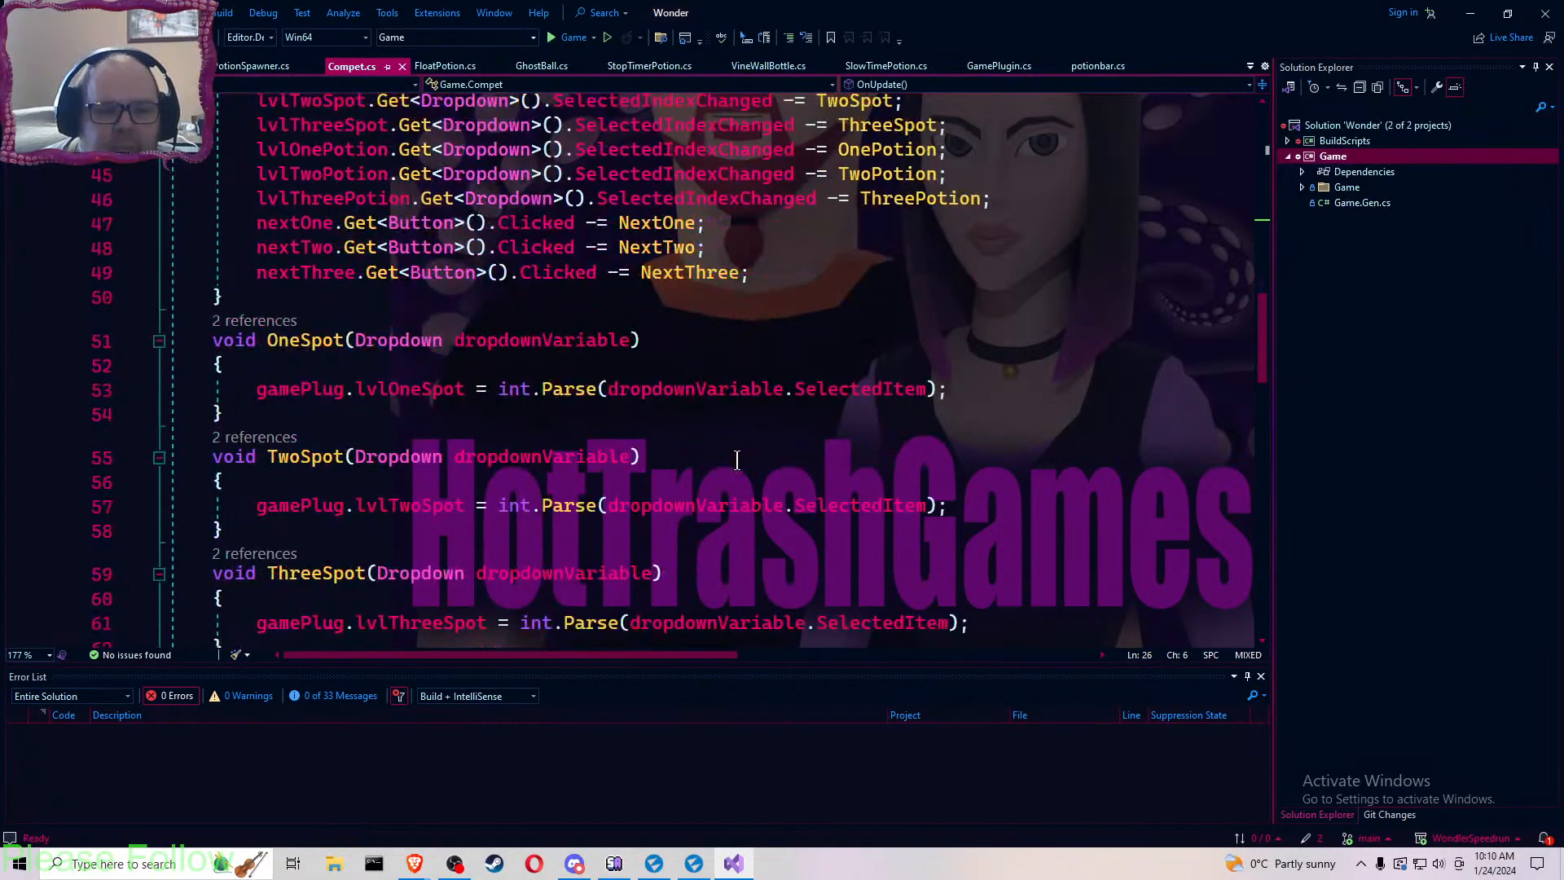
pyautogui.scroll(-5, 737, 461)
pyautogui.scroll(-4, 737, 460)
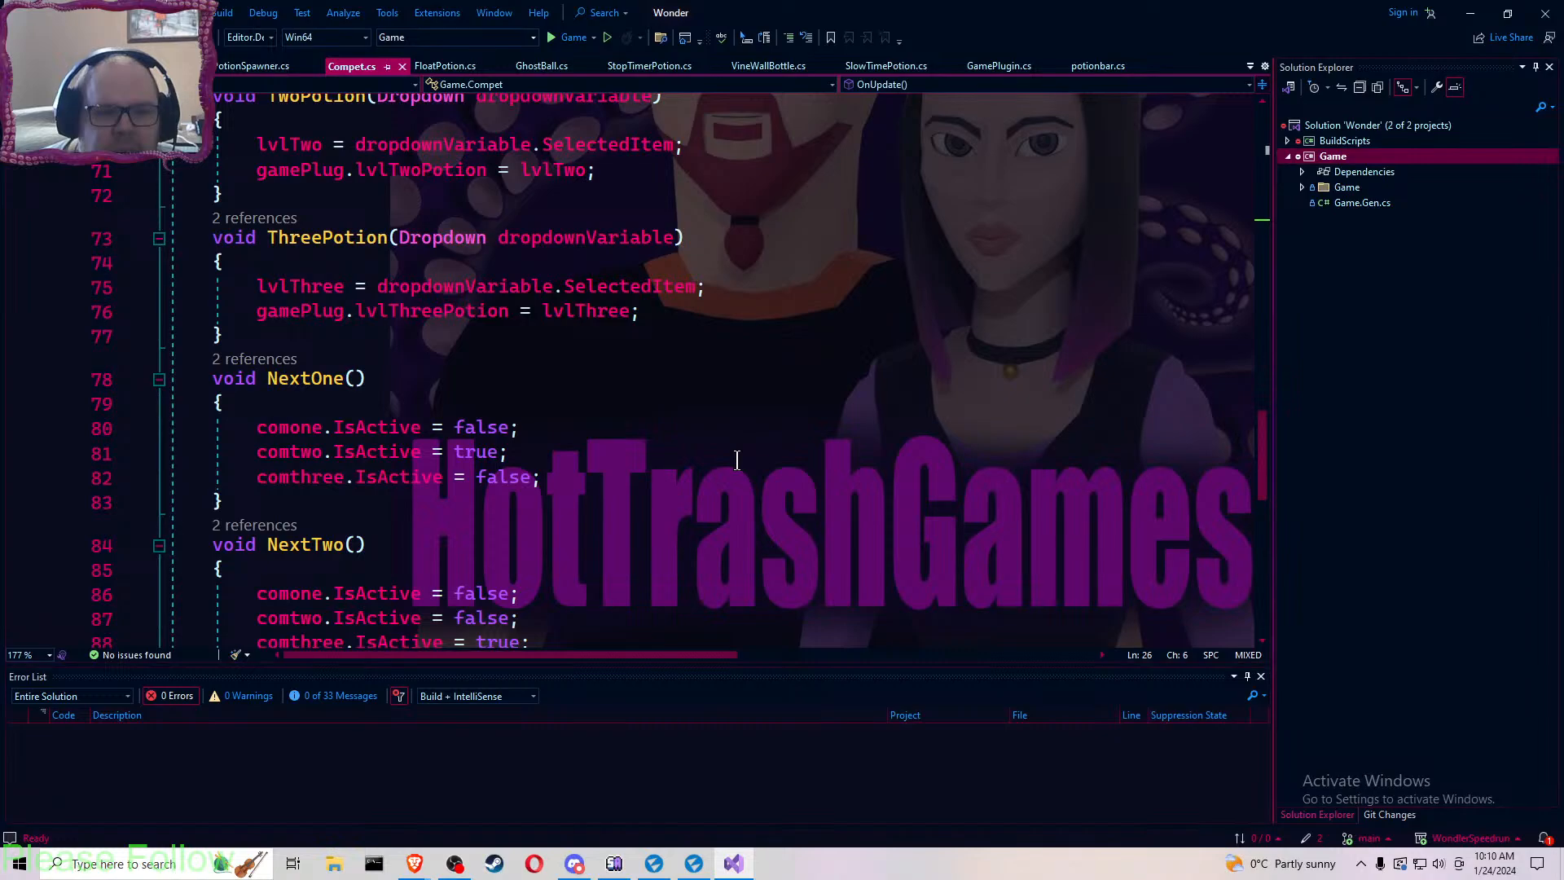
pyautogui.scroll(-4, 738, 461)
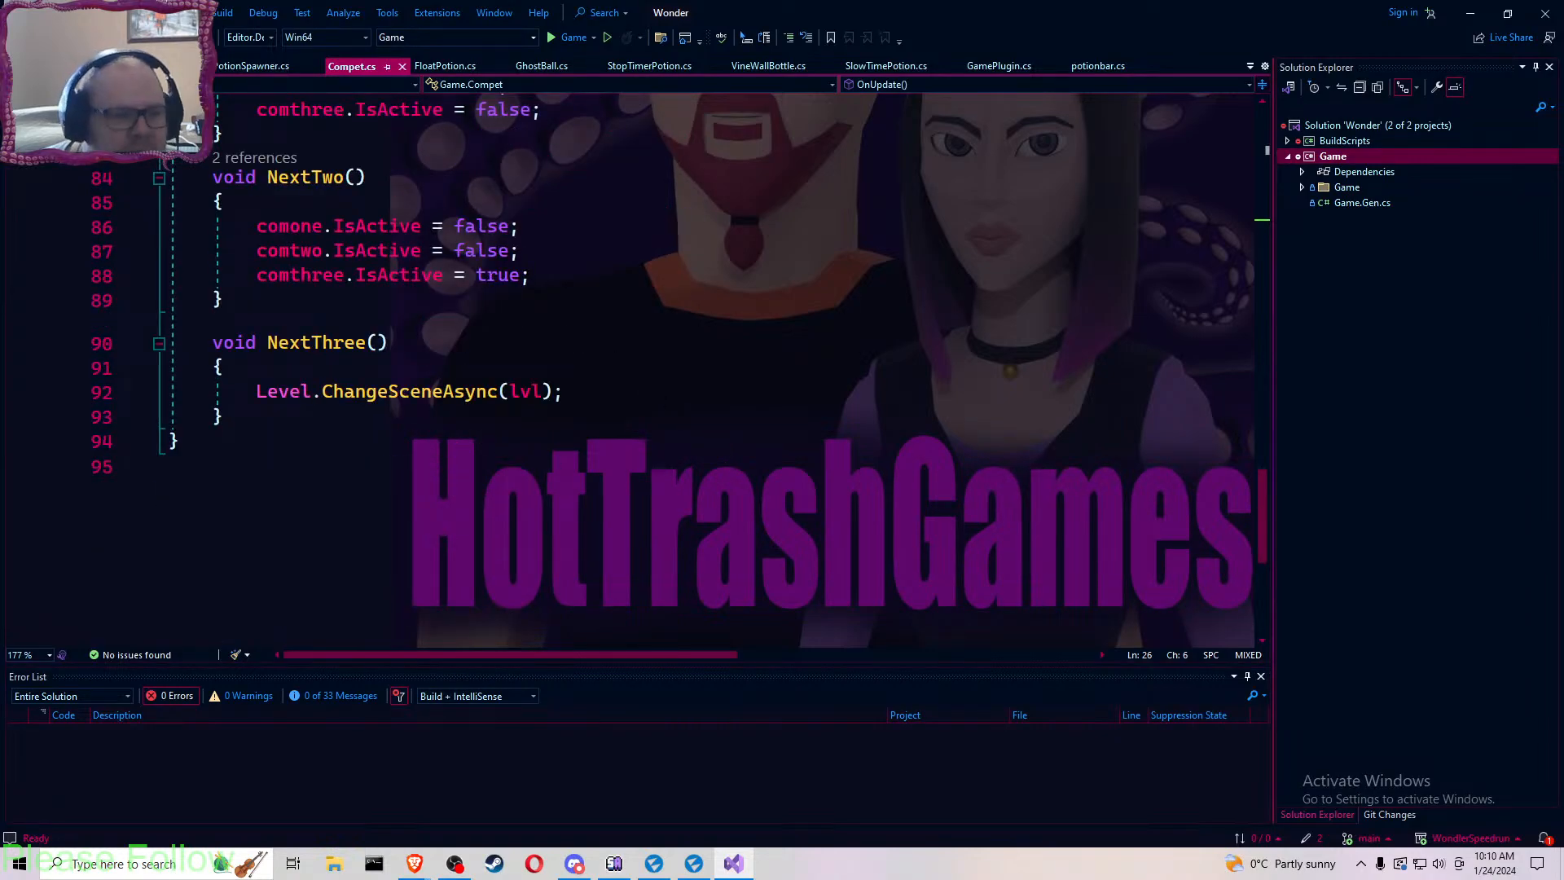
# - Switch to Flax Editor, open the PotionChoose scene from the Content folder and start play mode
pyautogui.click(695, 866)
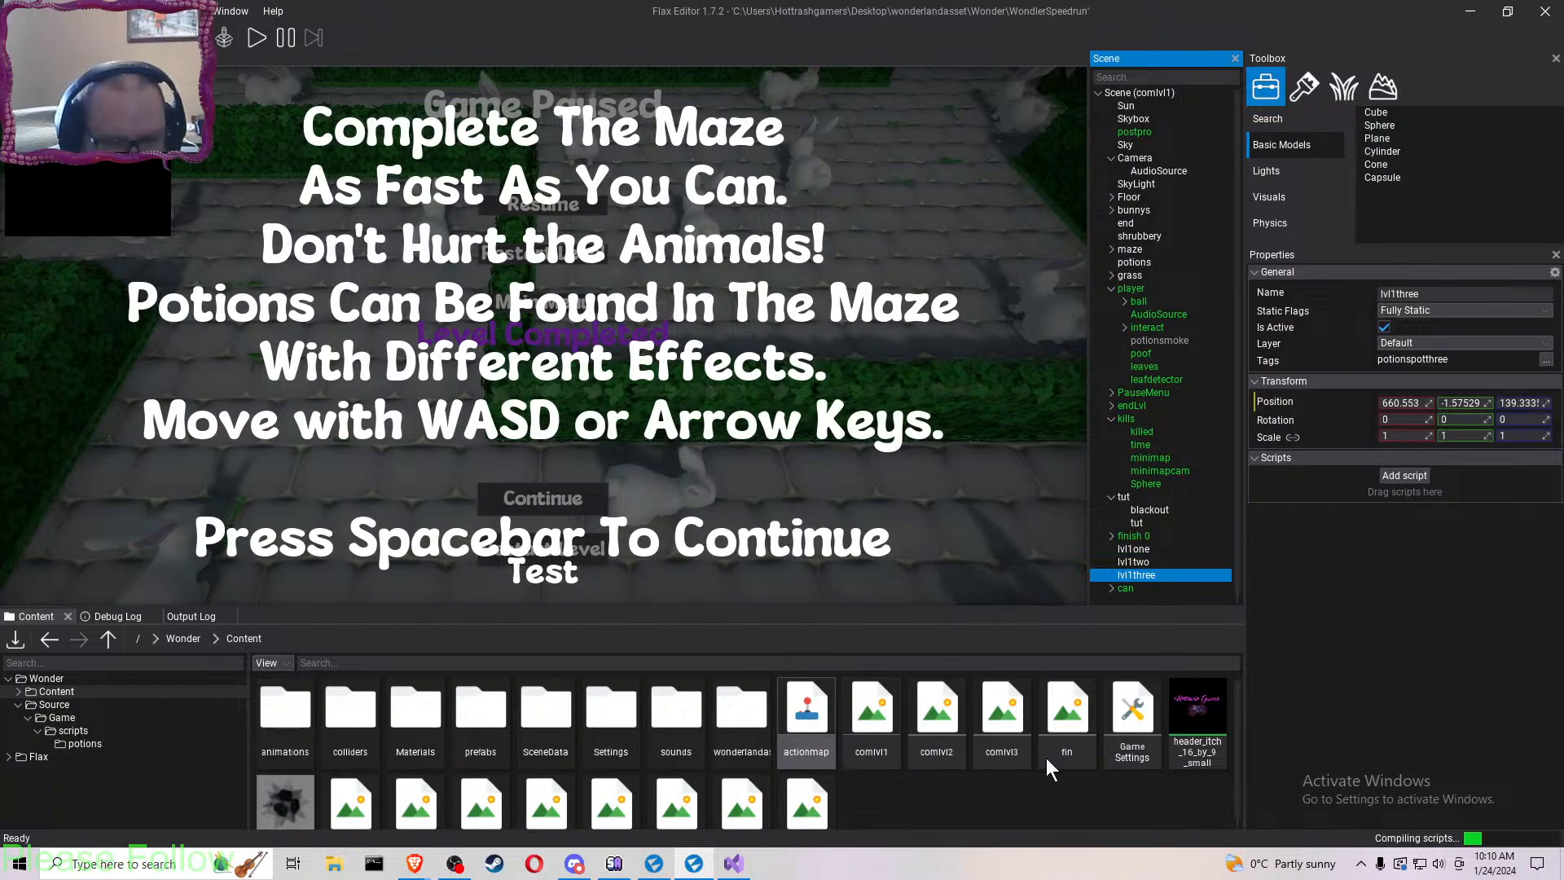
pyautogui.scroll(-1, 1047, 759)
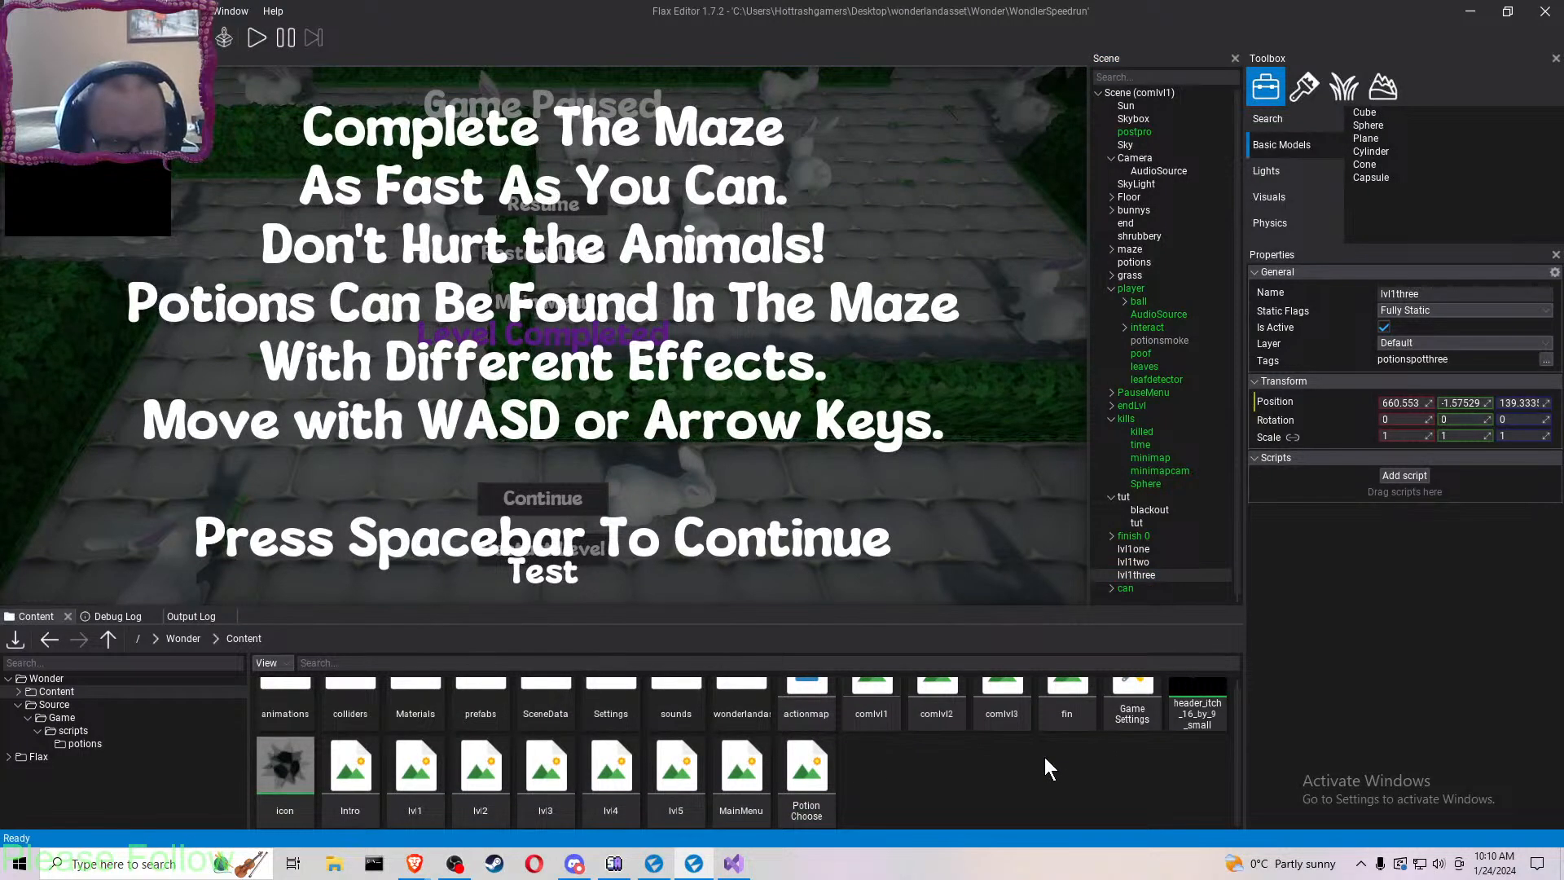
pyautogui.click(811, 770)
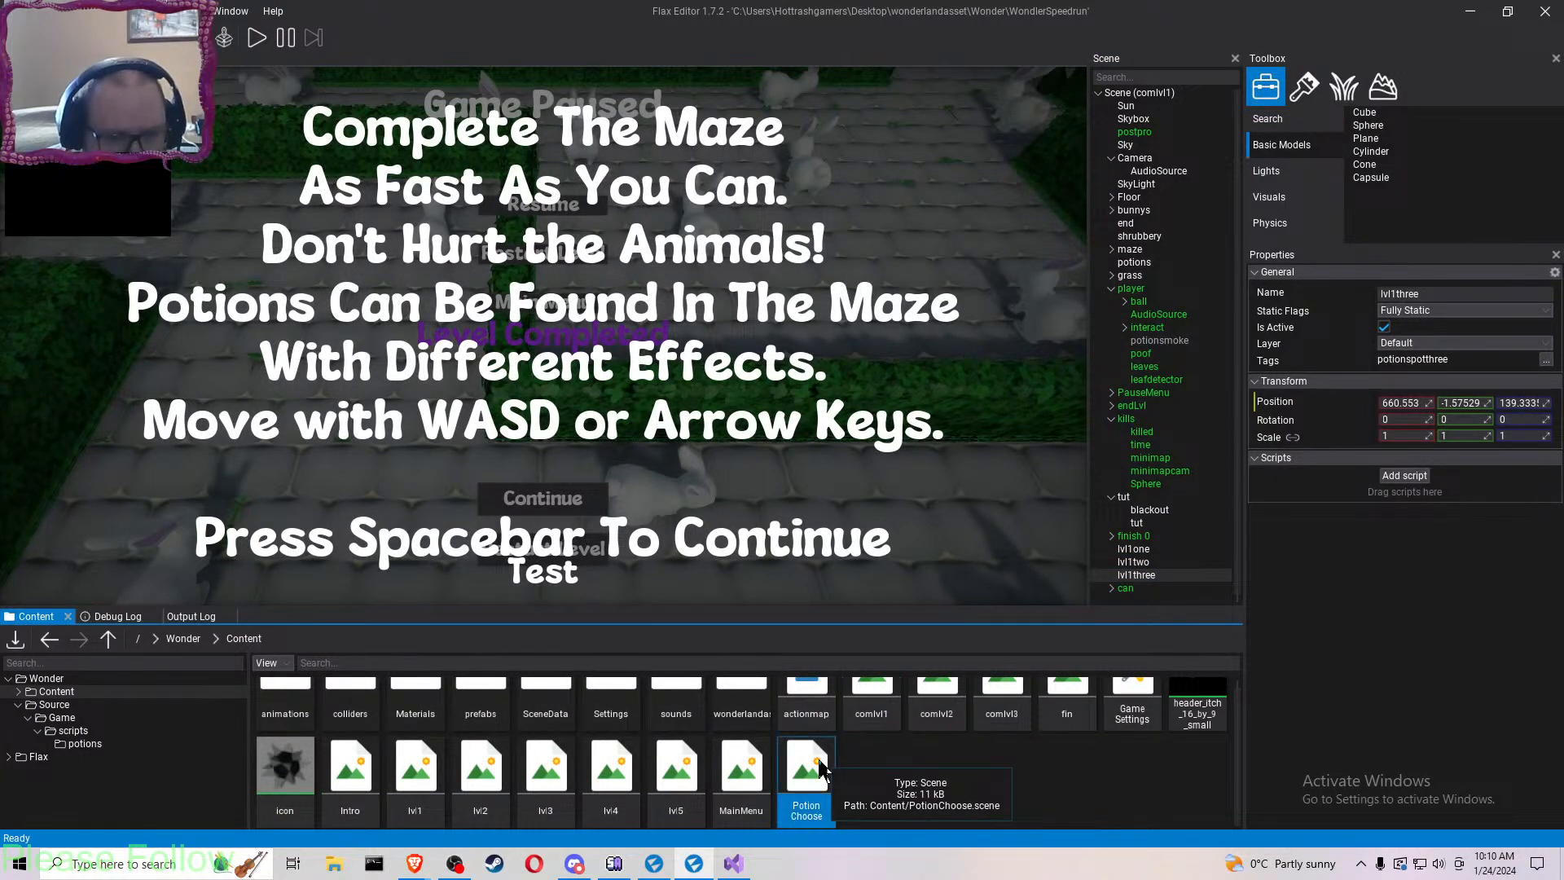
pyautogui.doubleClick(815, 770)
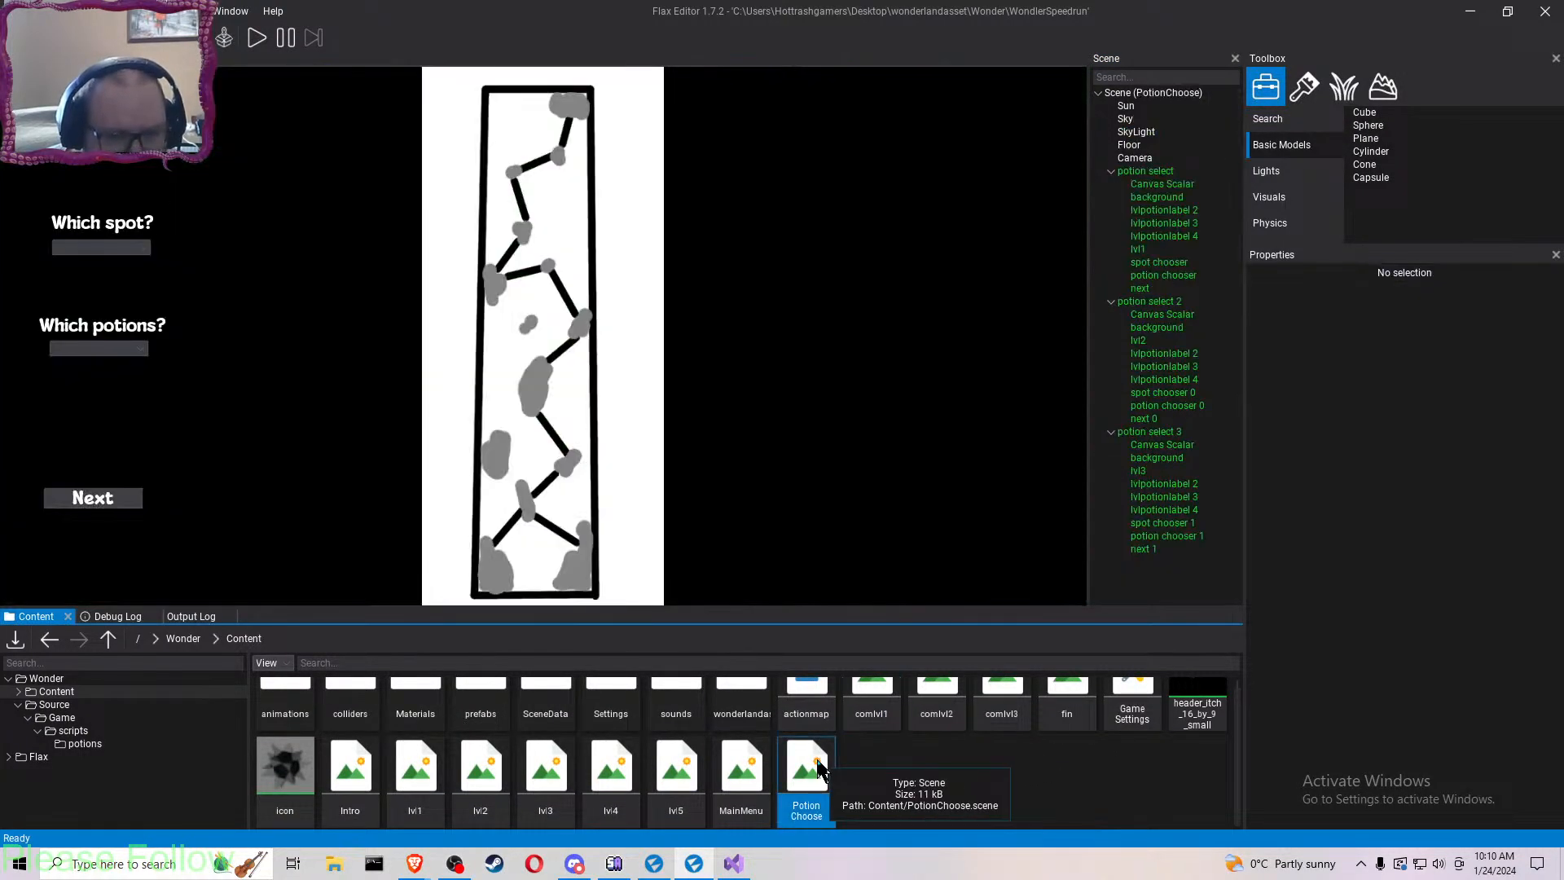
pyautogui.click(248, 39)
# - On the first level's potion selection screen, choose spot 1 and the Slow Animals potion, and continue
pyautogui.click(140, 244)
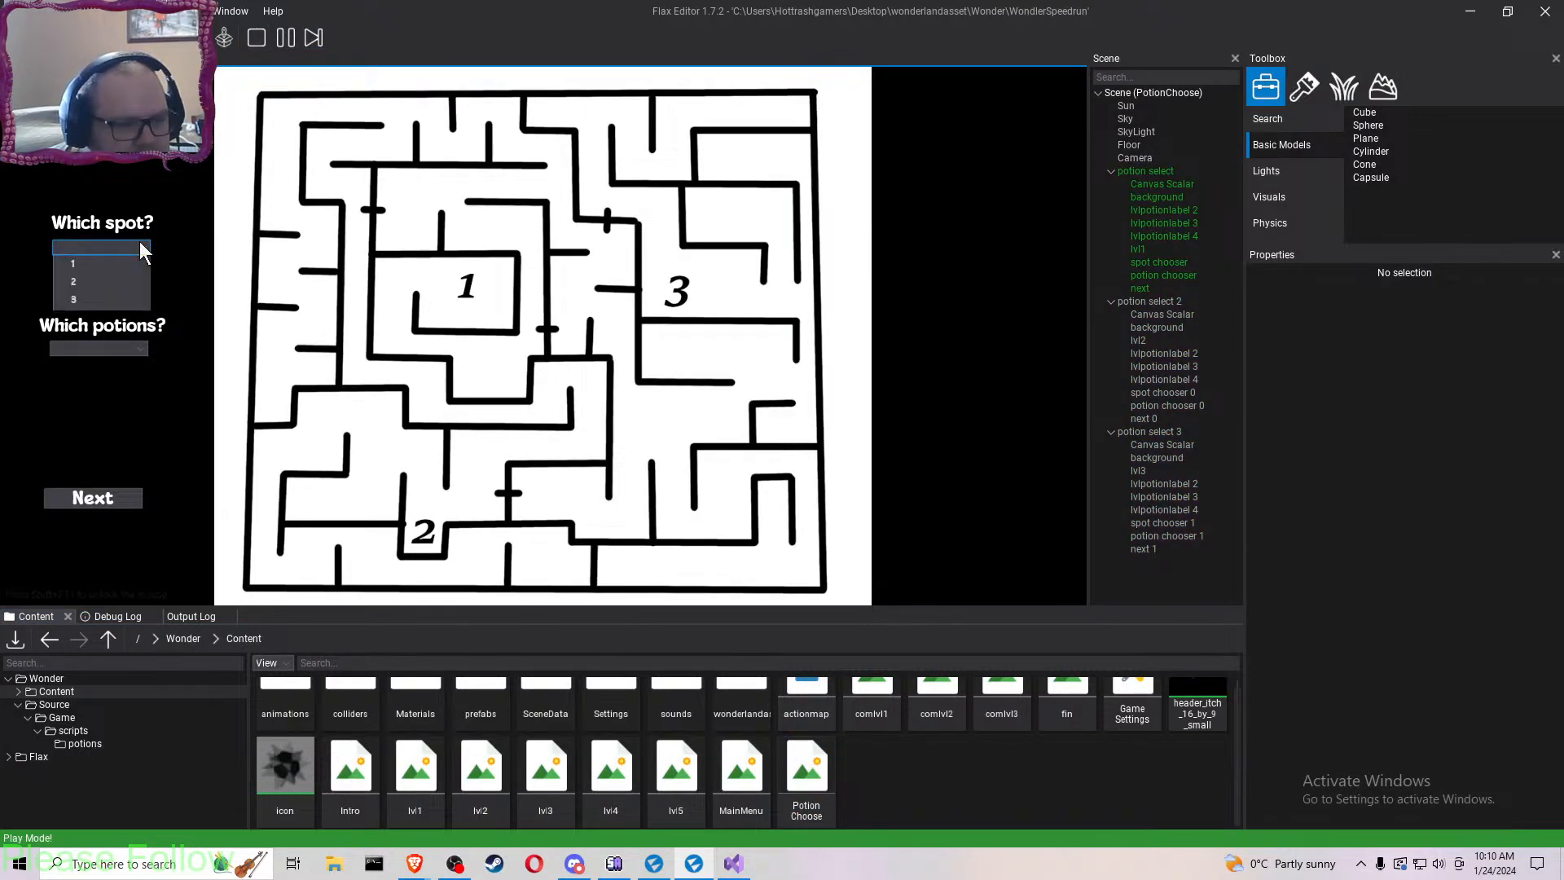
pyautogui.click(108, 263)
pyautogui.click(139, 348)
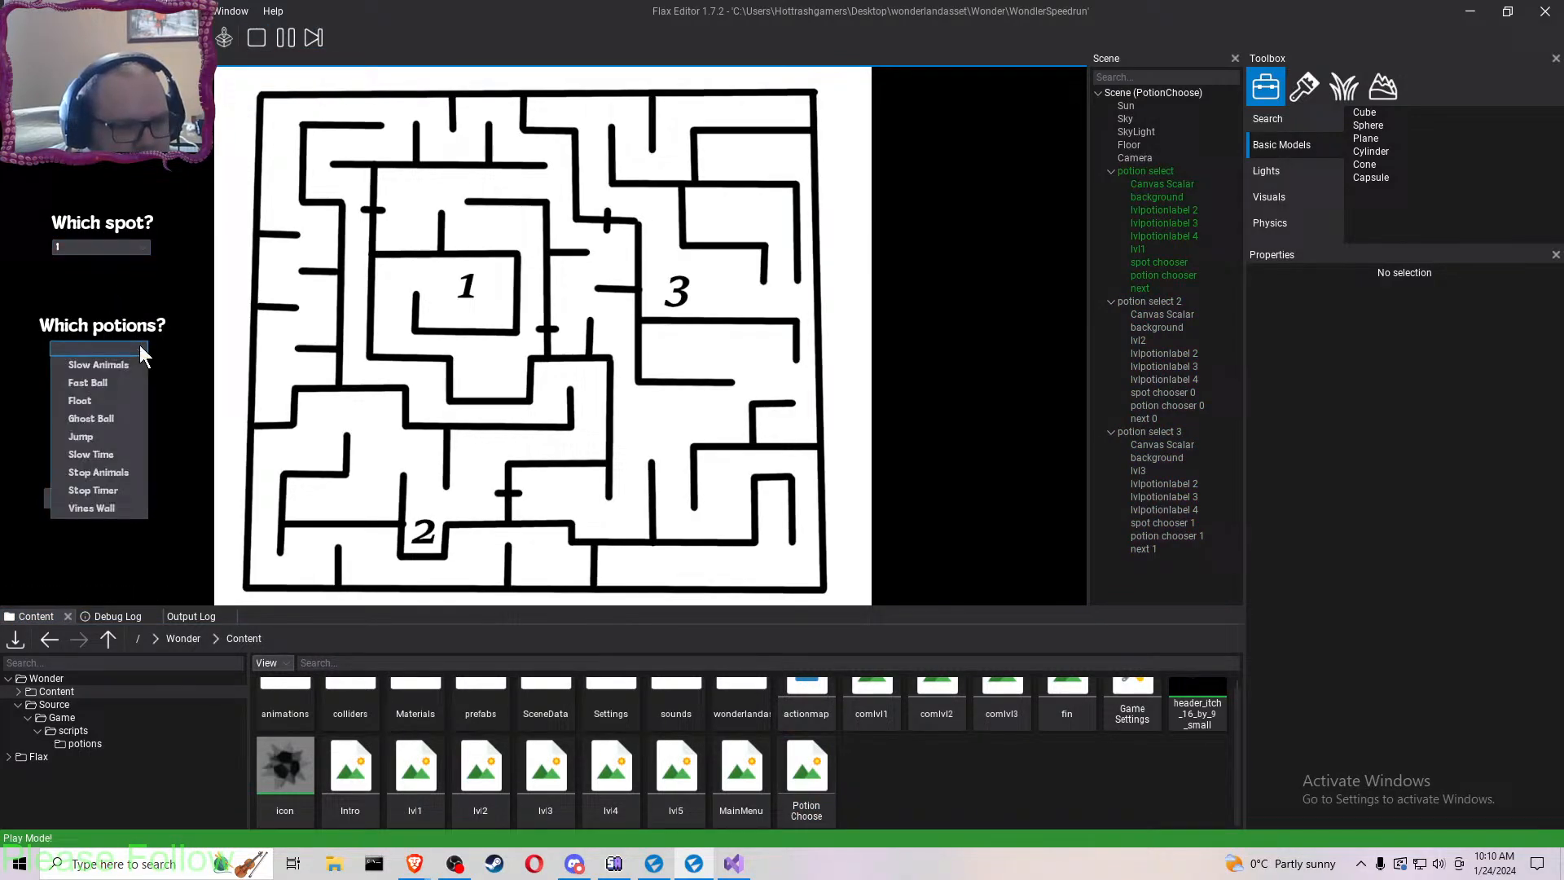
pyautogui.click(95, 368)
pyautogui.click(122, 498)
# - For the second level, choose spot 1 and the Slow Animals potion, and continue to the third selection screen
pyautogui.click(135, 248)
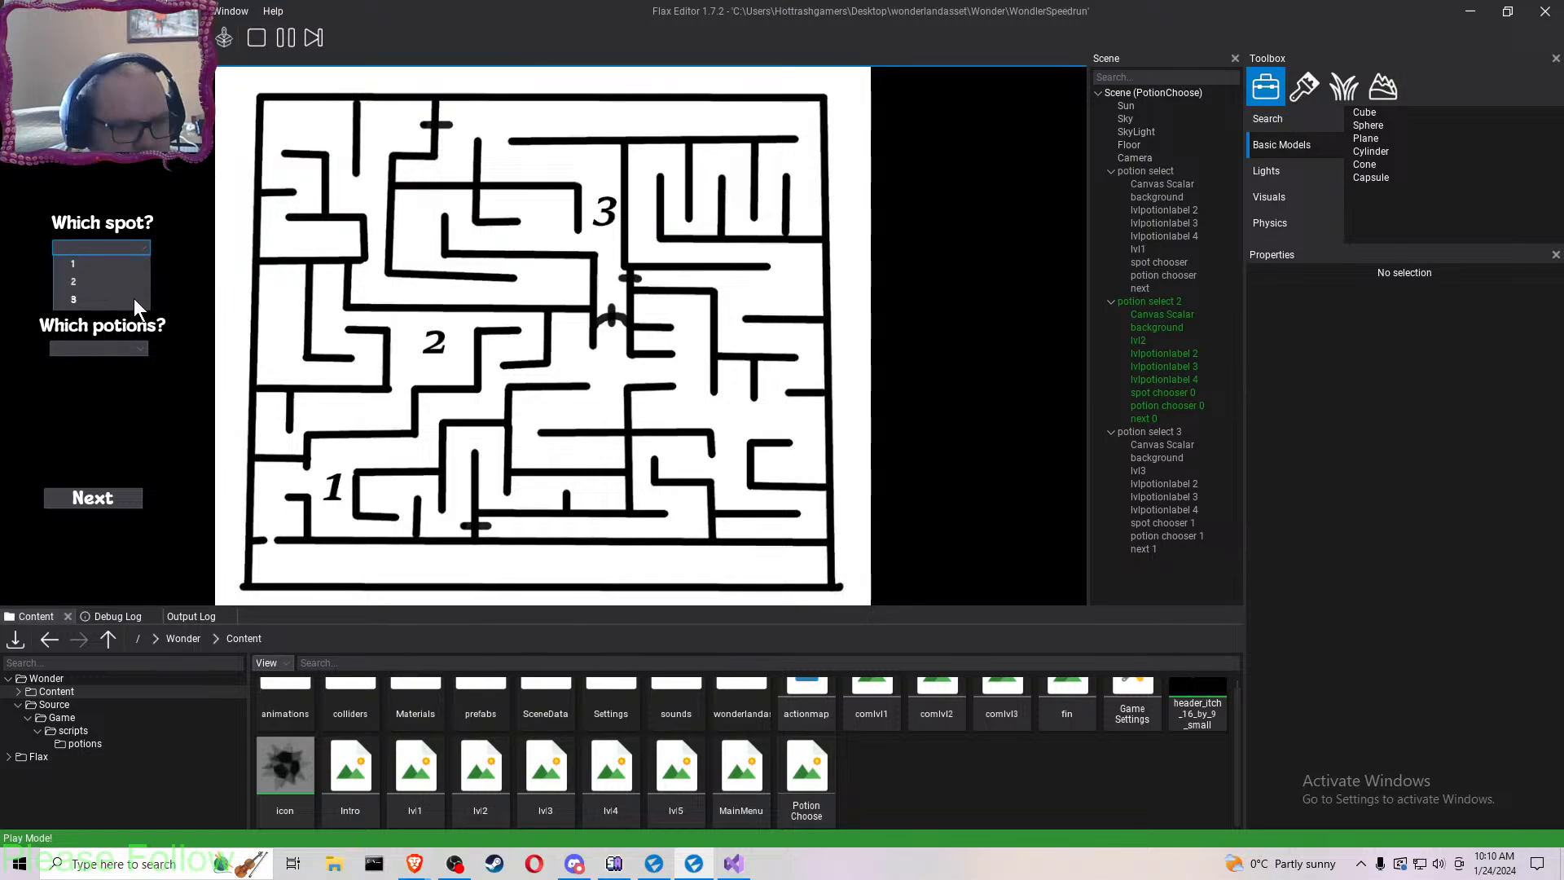
pyautogui.click(96, 261)
pyautogui.click(112, 349)
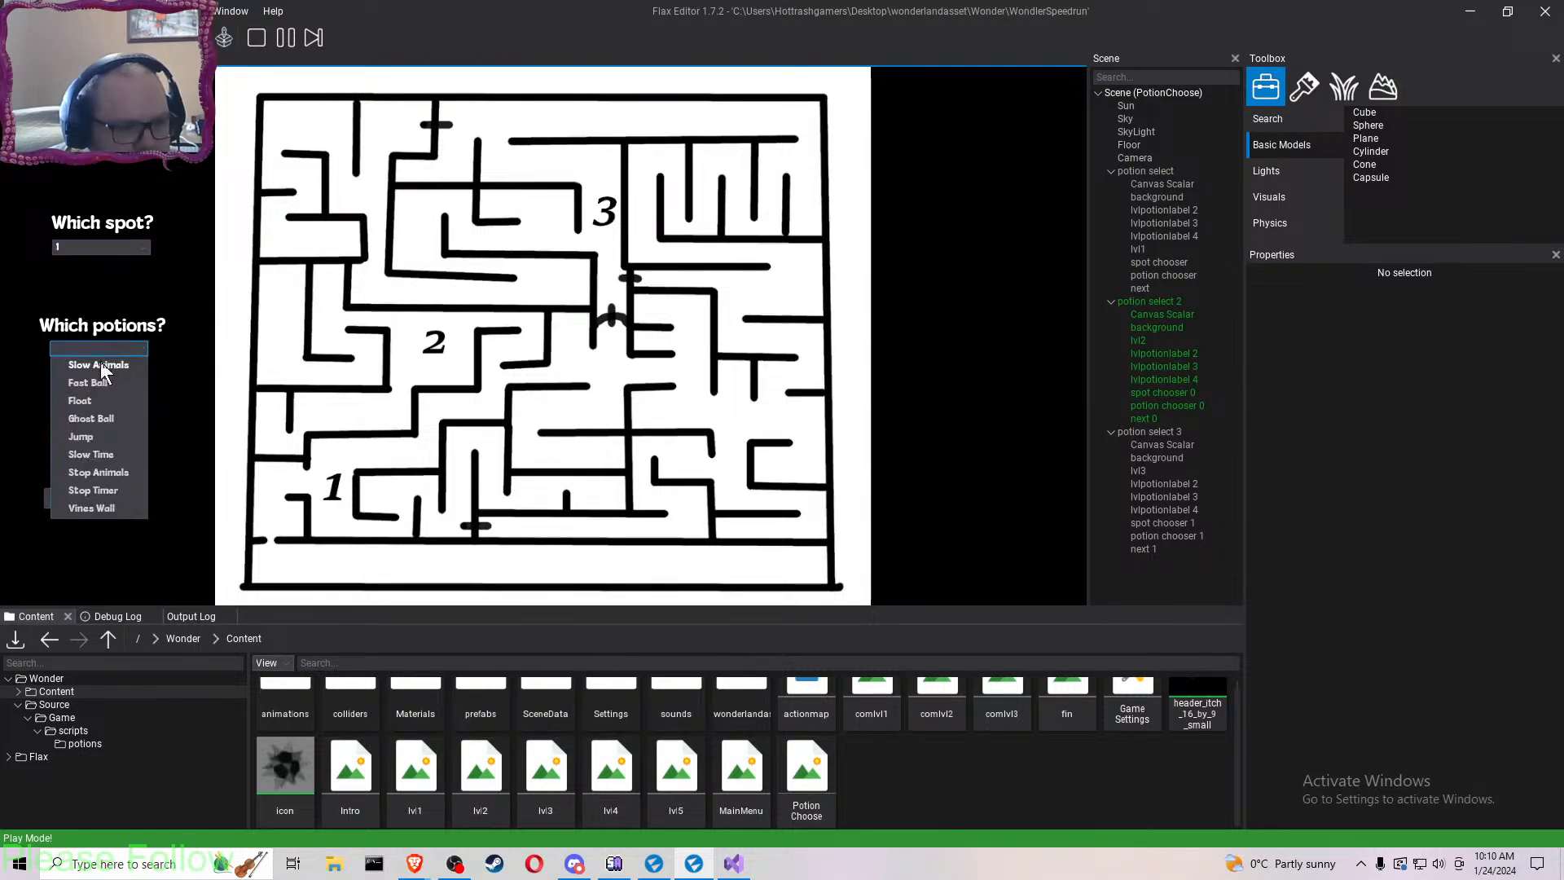
pyautogui.click(102, 368)
pyautogui.click(126, 499)
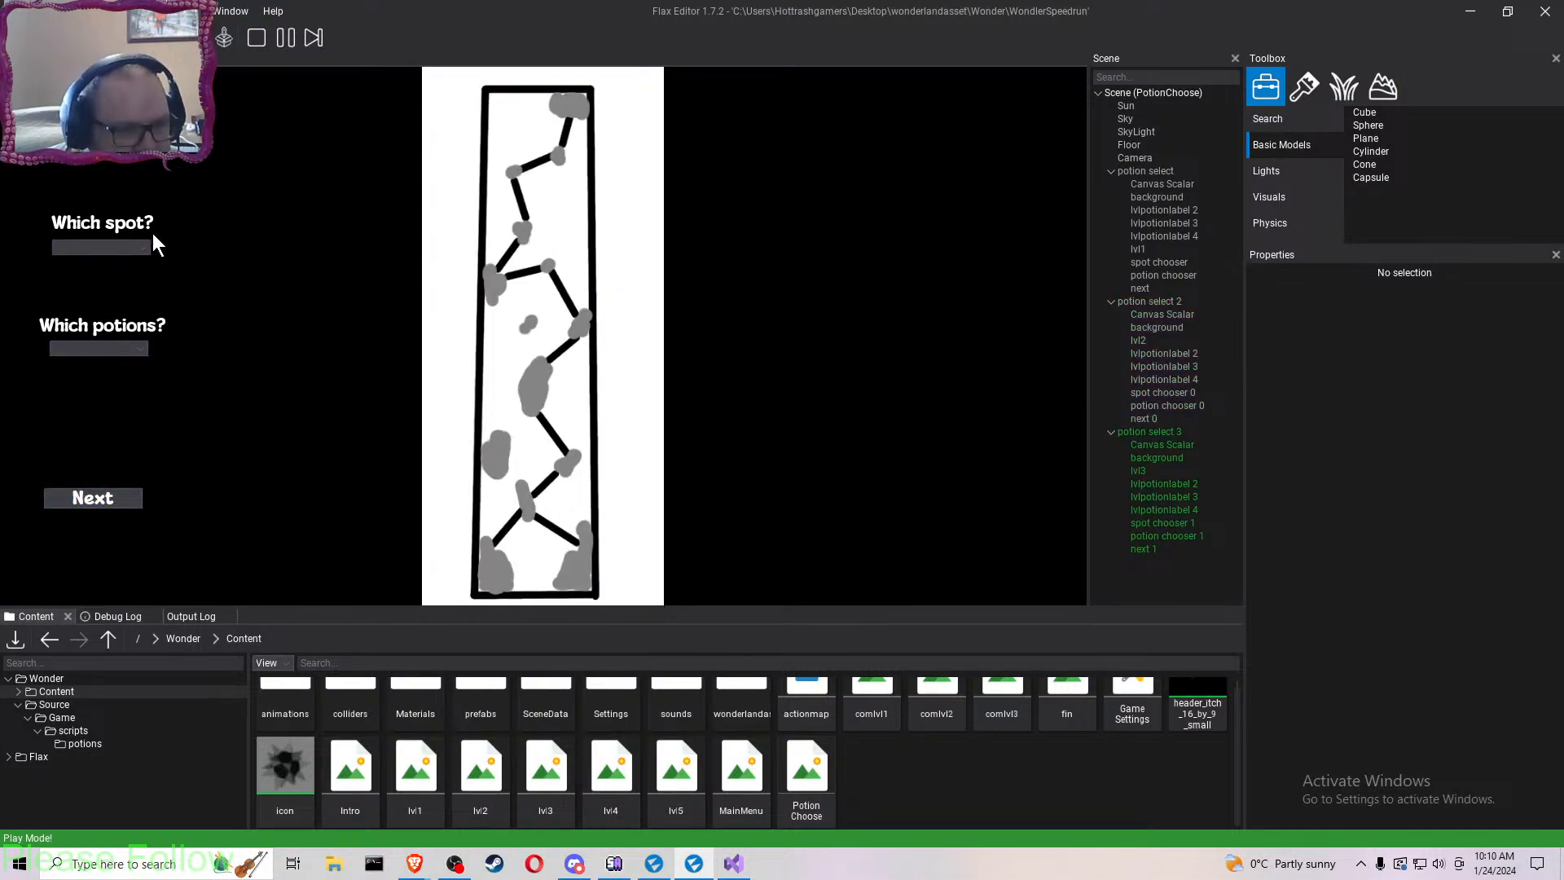
# - For the third level, choose spot 1 and the Slow Animals potion, and proceed into the game level
pyautogui.click(135, 248)
pyautogui.click(106, 262)
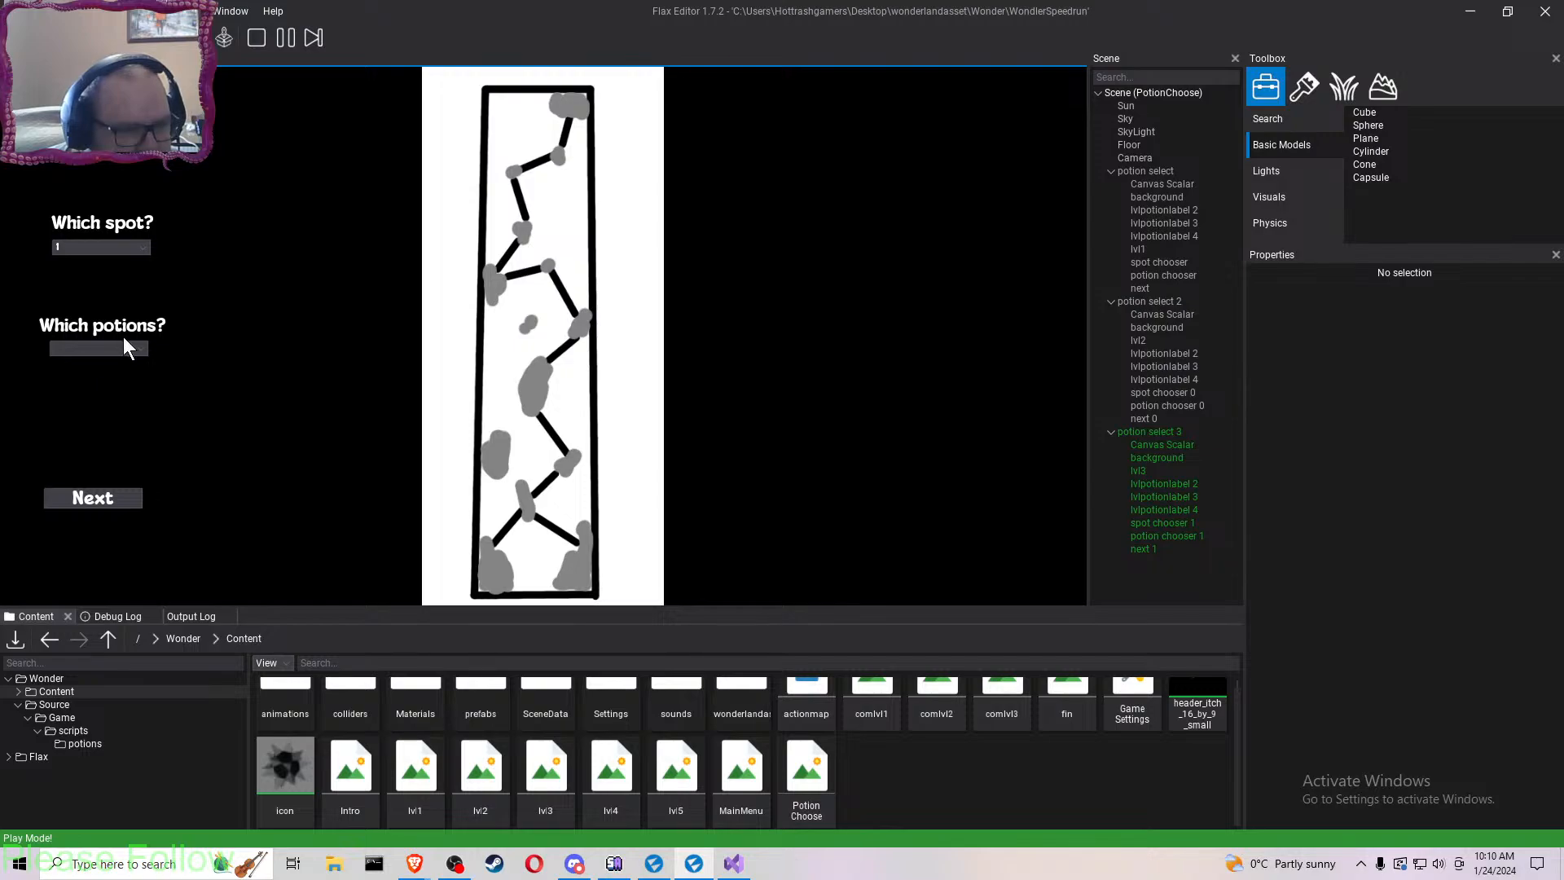
pyautogui.click(124, 348)
pyautogui.click(111, 367)
pyautogui.click(96, 500)
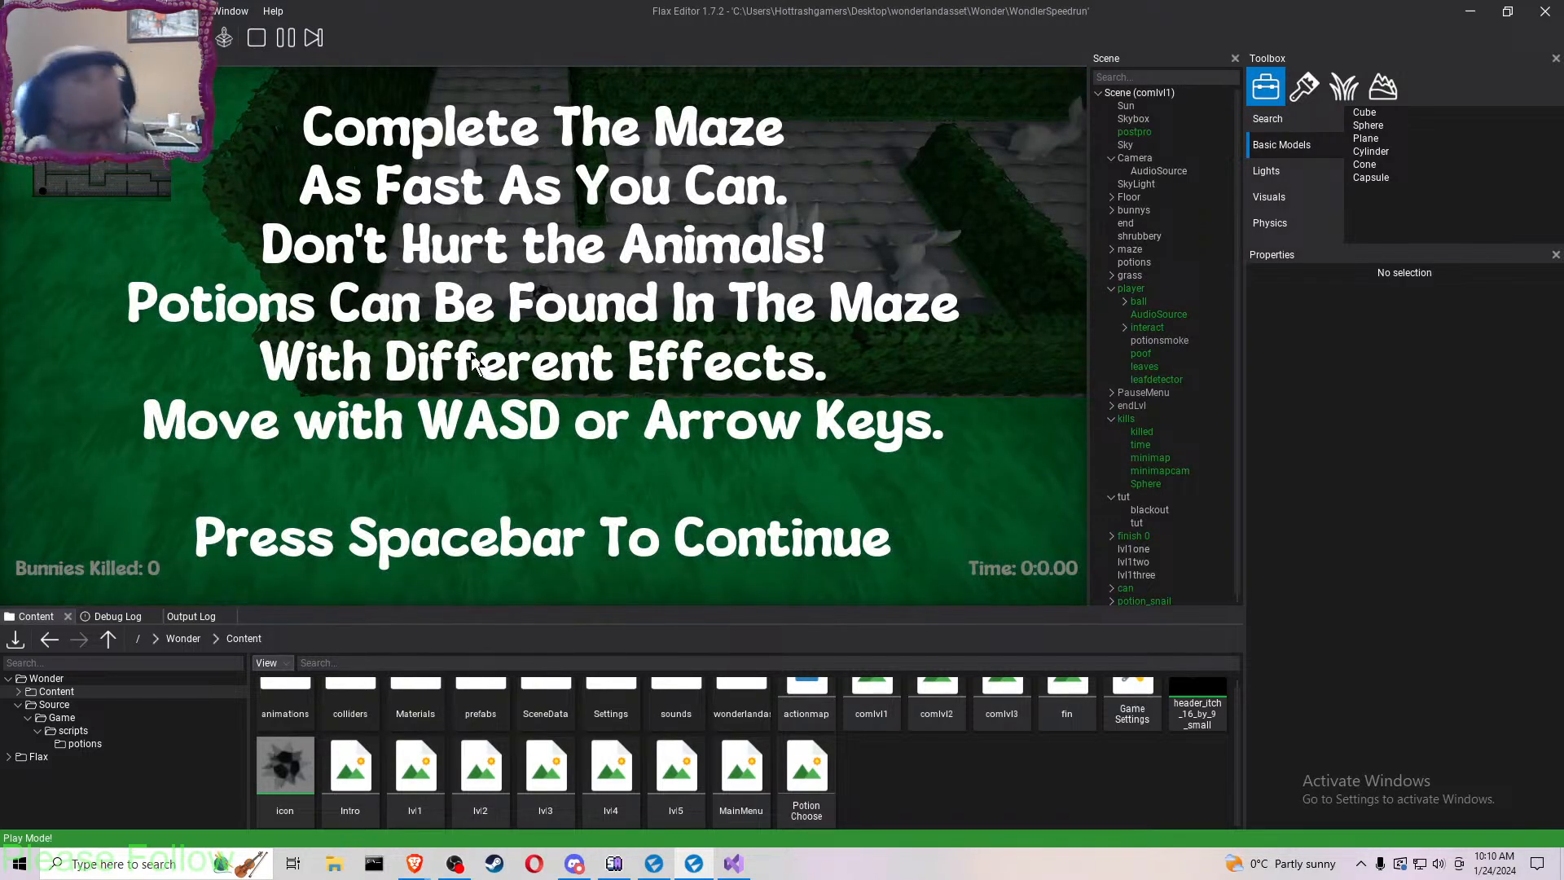
# - Dismiss the level instructions, pause the game to inspect the maze for the spawned potion, and stop play mode
pyautogui.press('space')
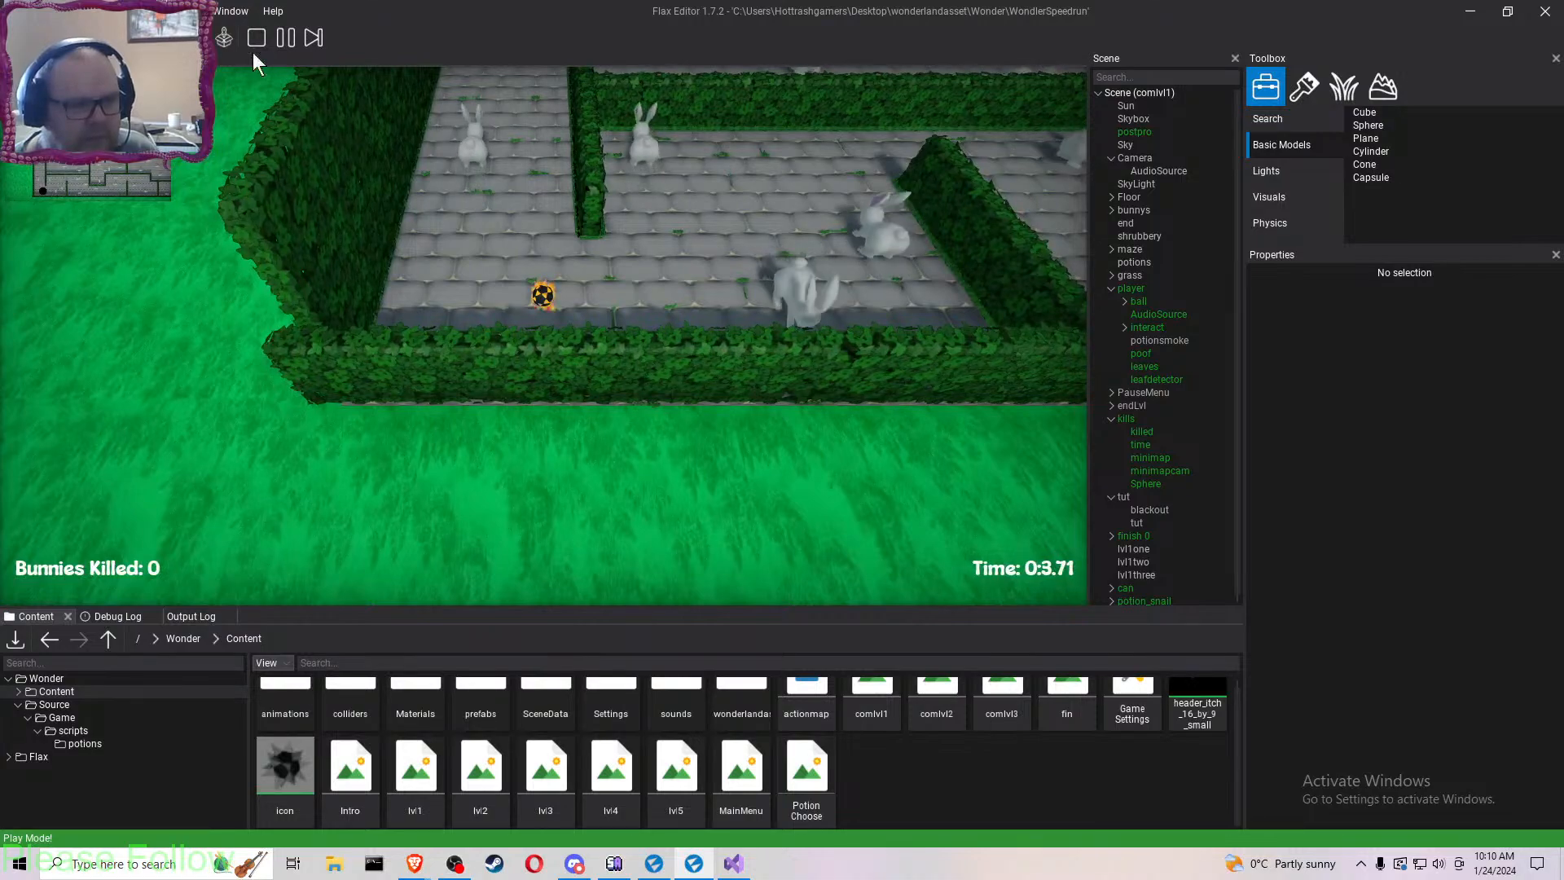
pyautogui.click(285, 37)
pyautogui.click(26, 58)
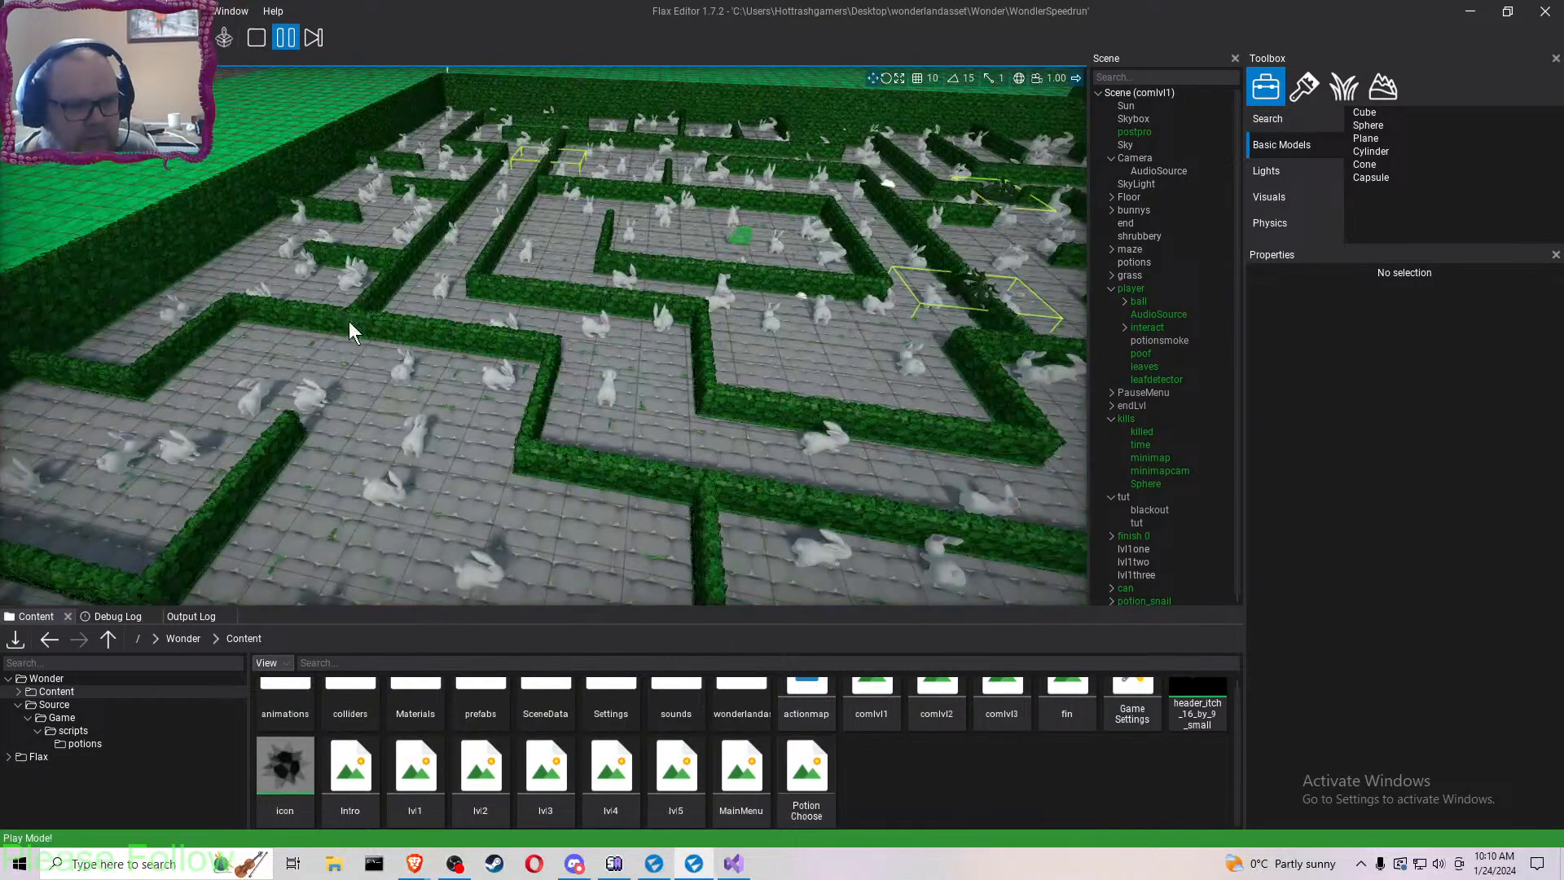
pyautogui.moveTo(456, 318); pyautogui.dragTo(484, 303, button='right')
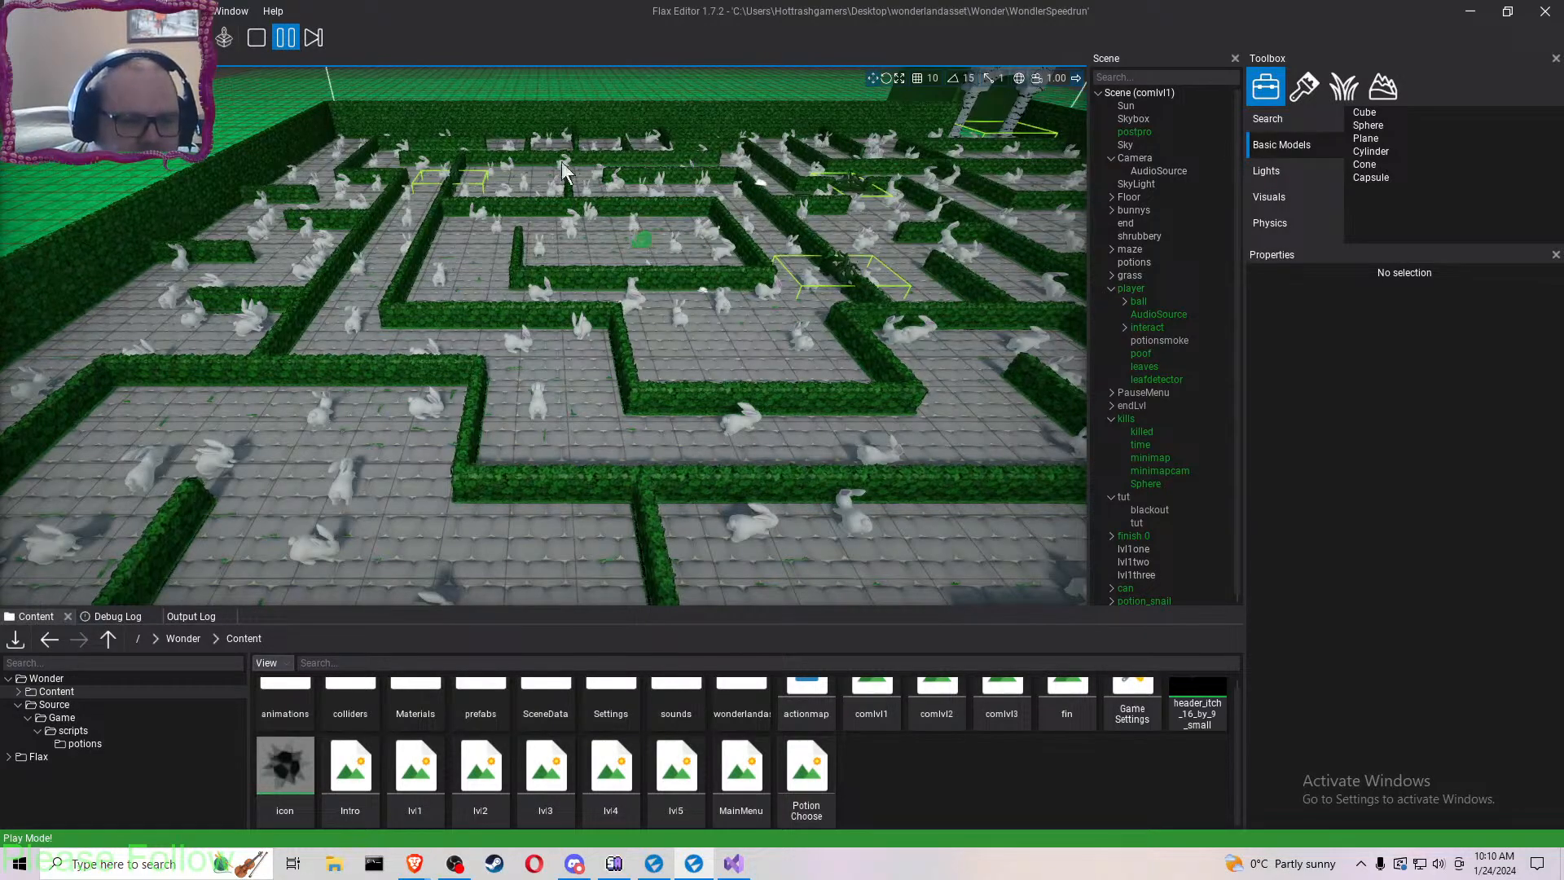
pyautogui.click(257, 39)
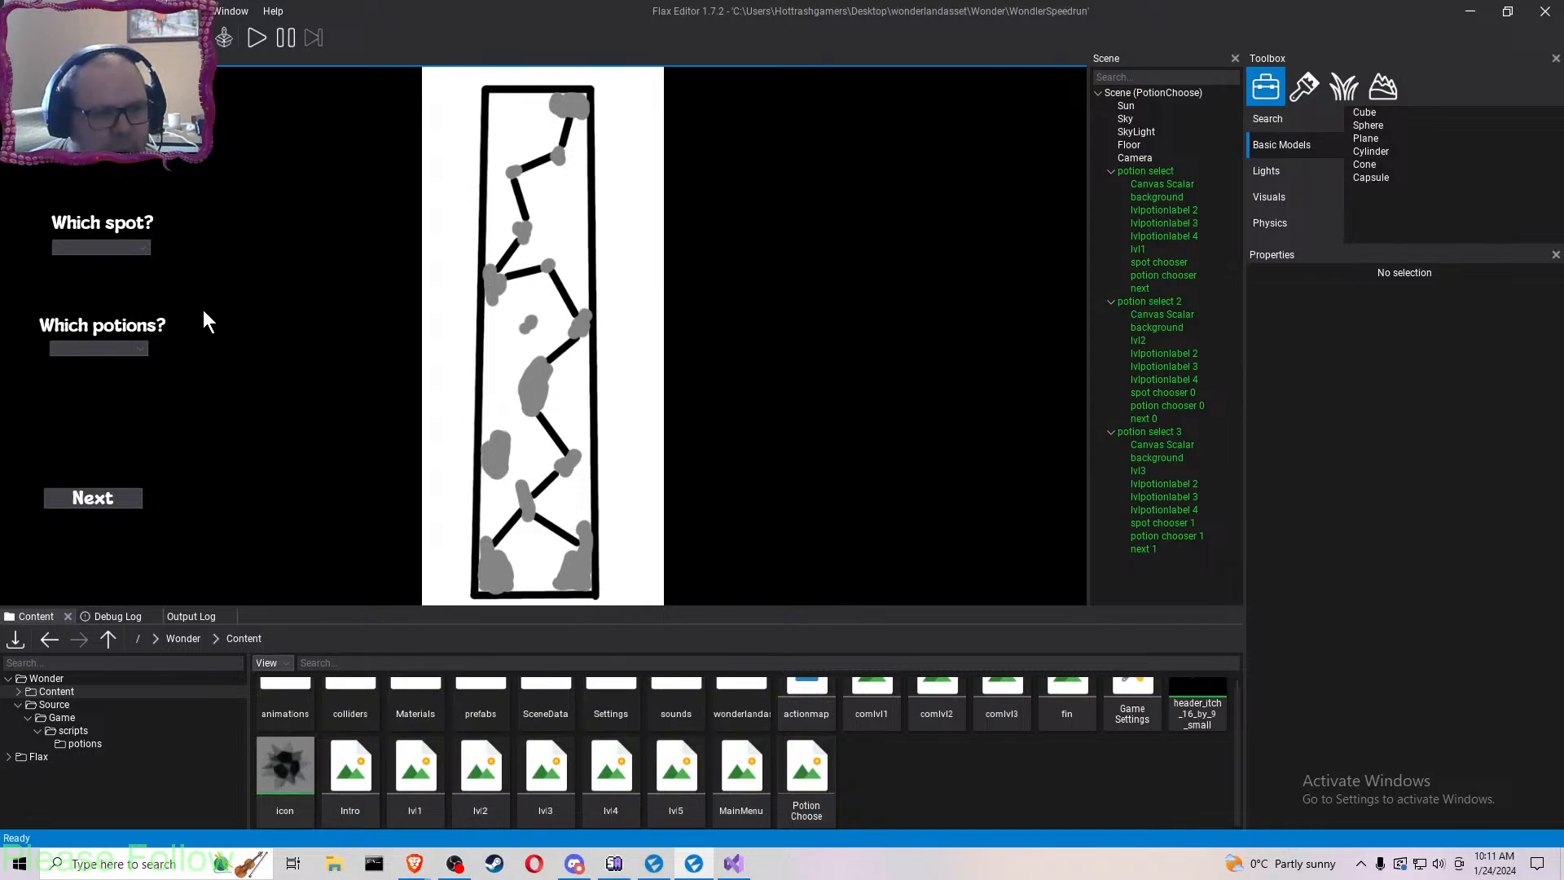
# - Open the comlvl2 scene from the Content folder
pyautogui.scroll(1, 800, 719)
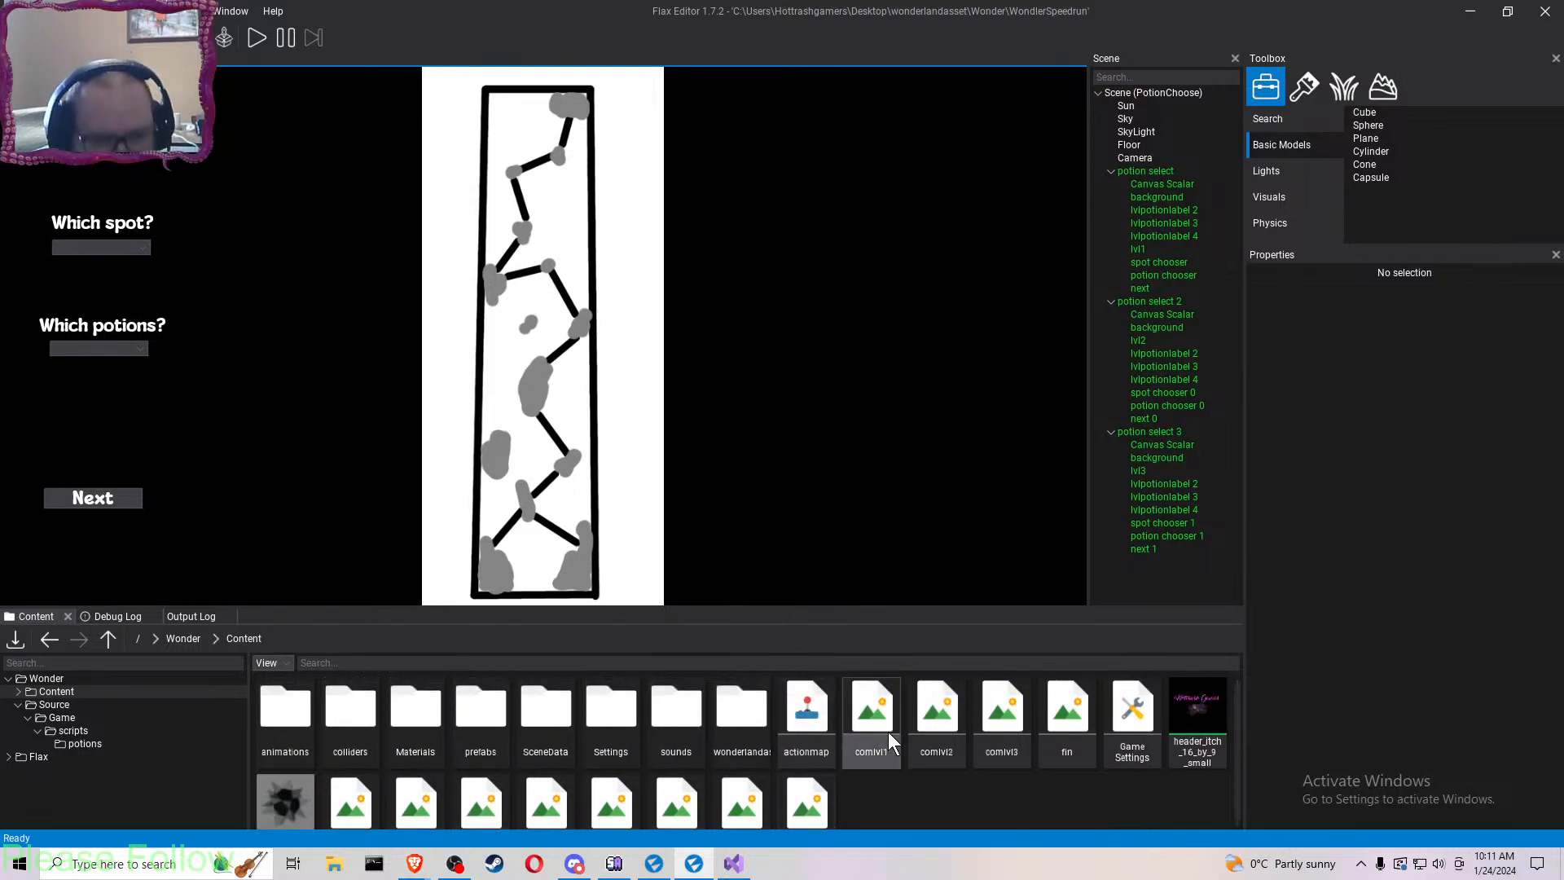
pyautogui.click(947, 728)
pyautogui.doubleClick(948, 723)
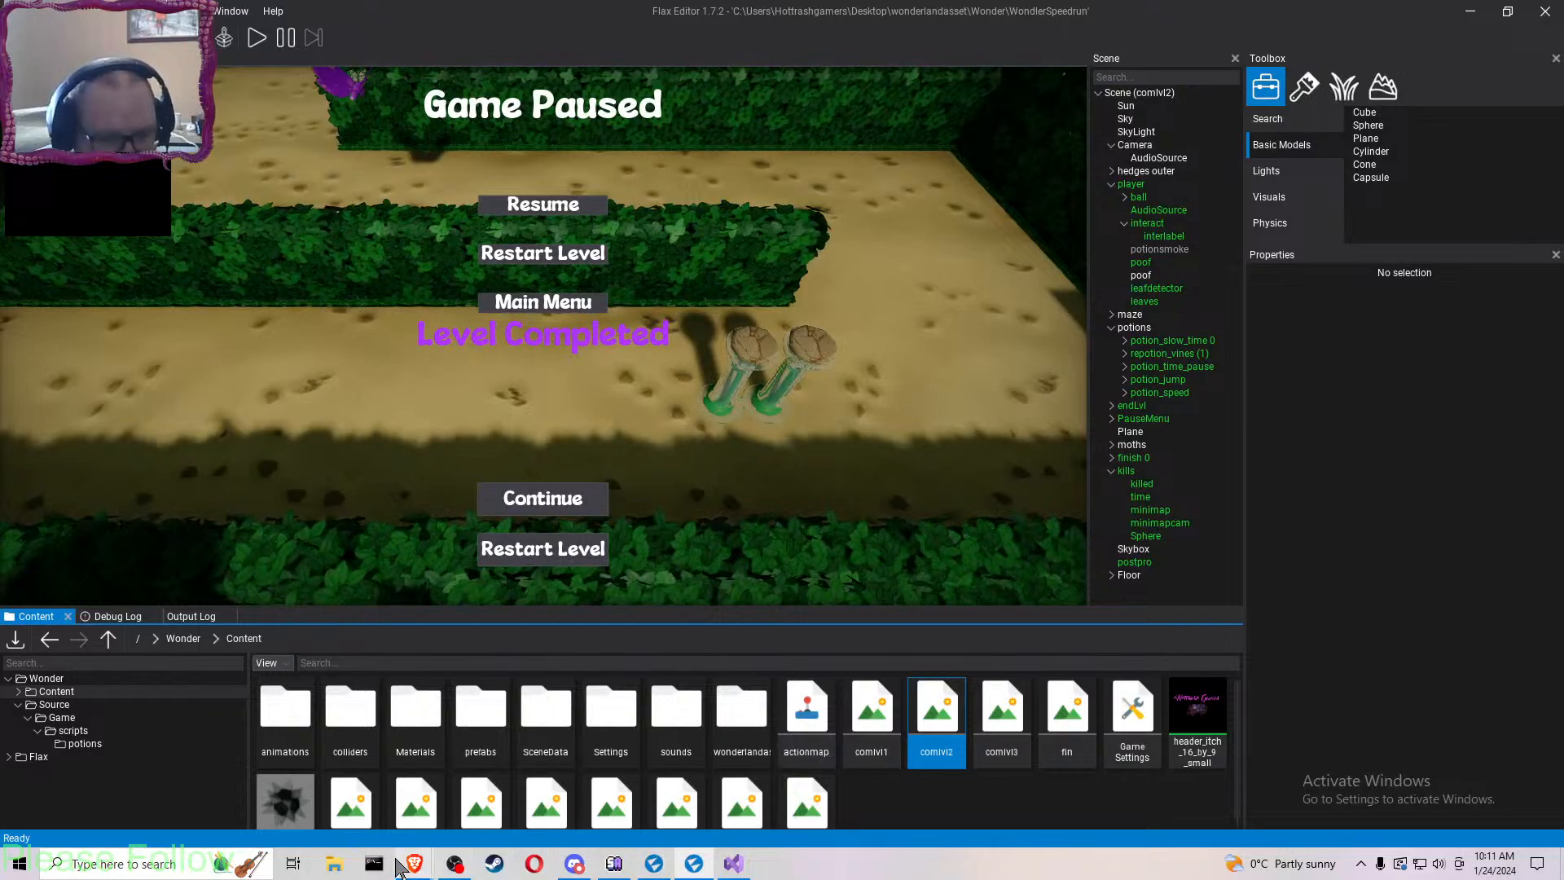
# - Switch to File Explorer and look through the wonderlandasset folder on the Desktop for the level two maze map image
pyautogui.click(334, 864)
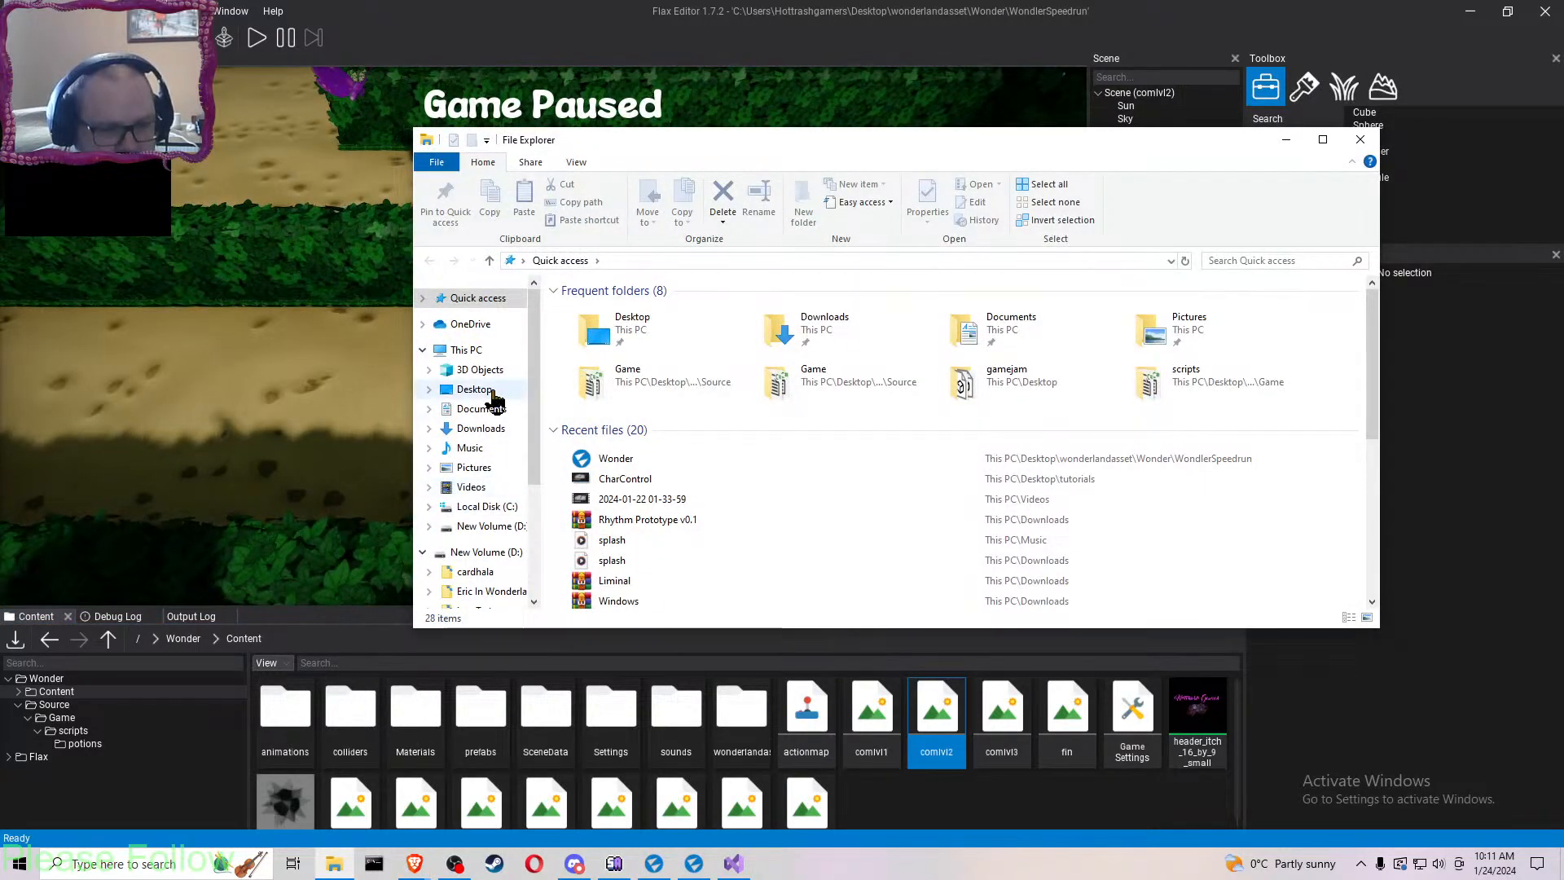
pyautogui.click(492, 393)
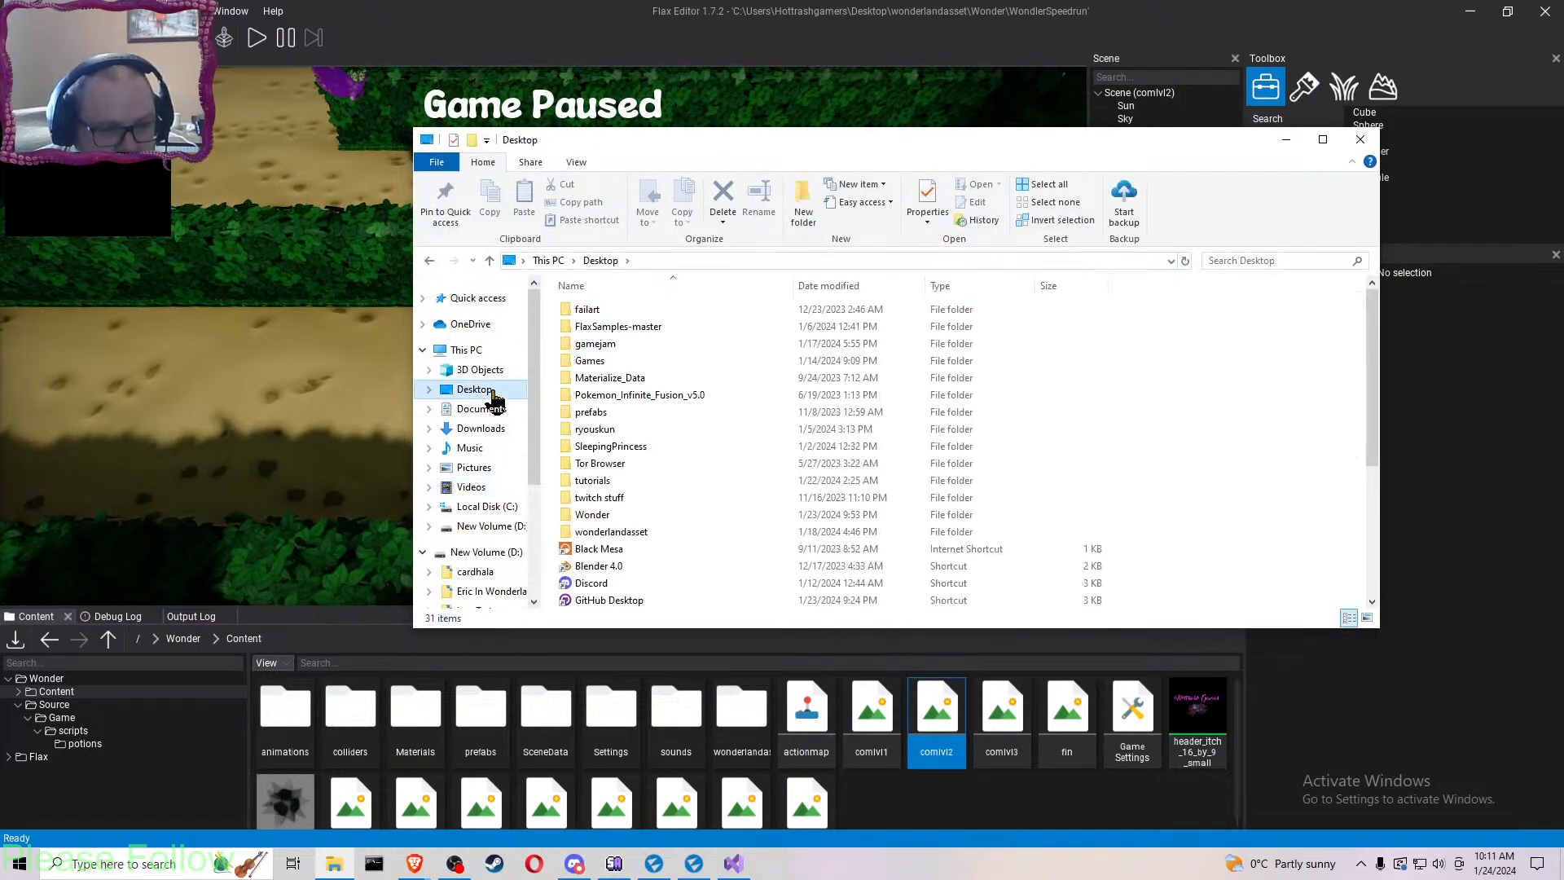
pyautogui.doubleClick(637, 532)
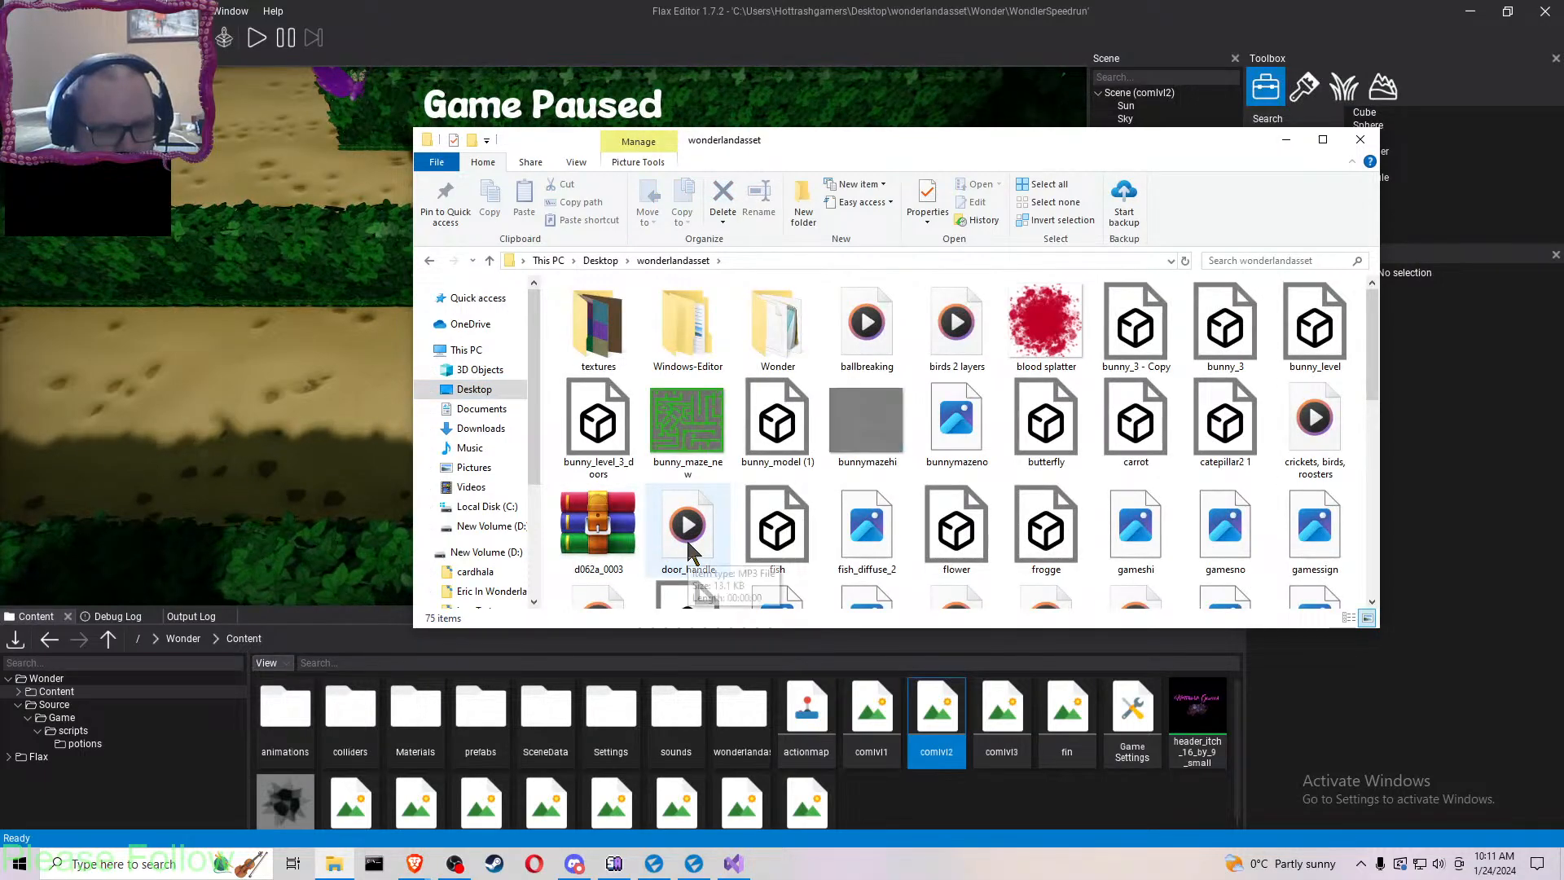
pyautogui.scroll(-2, 689, 554)
pyautogui.scroll(-2, 690, 553)
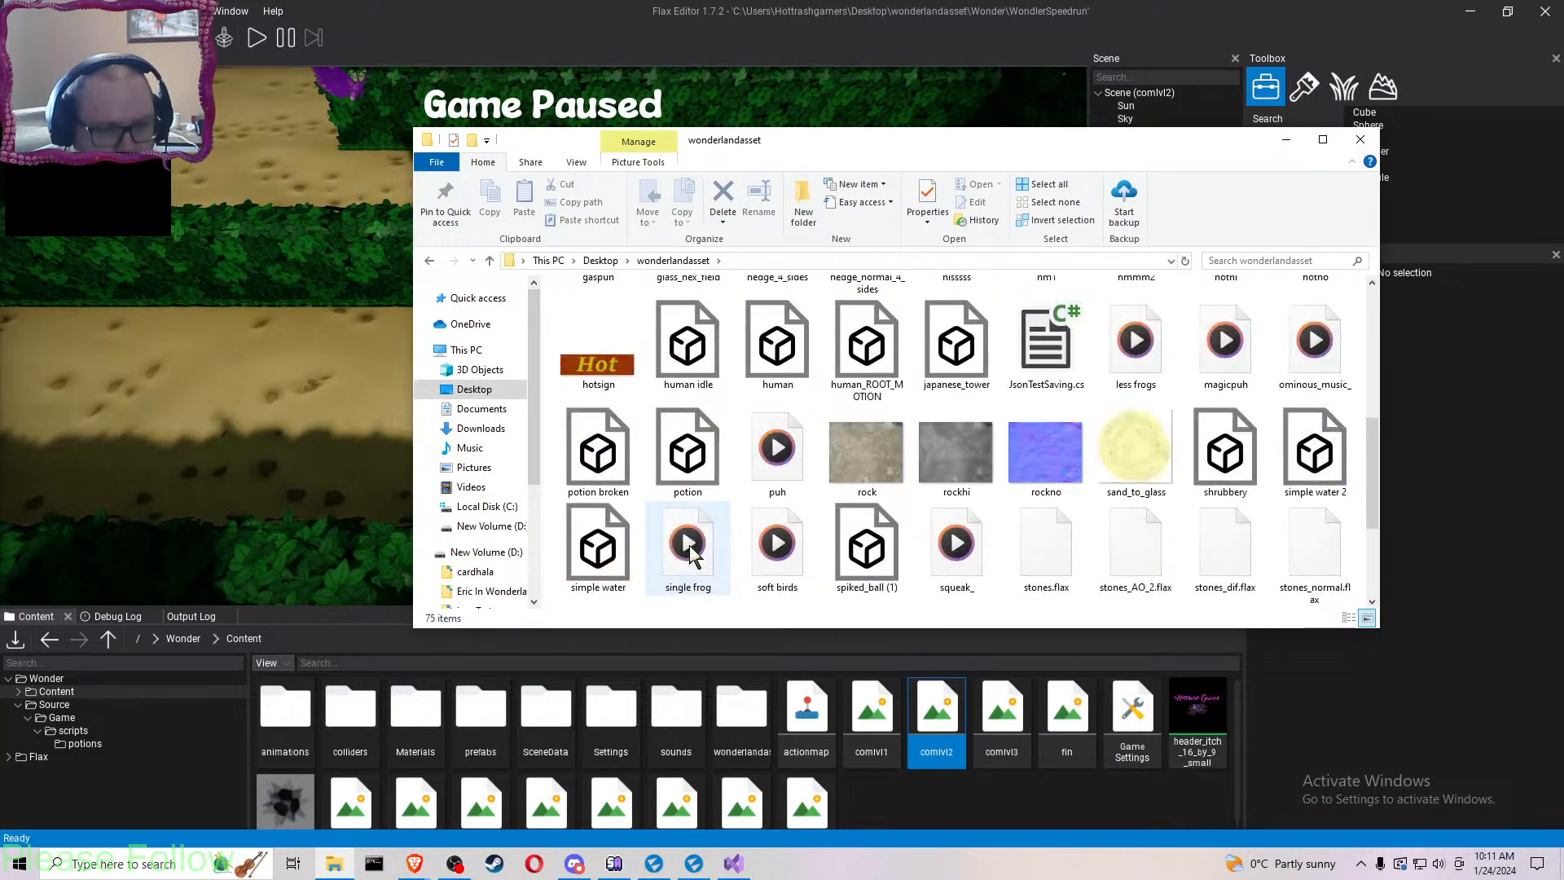
pyautogui.scroll(-2, 690, 553)
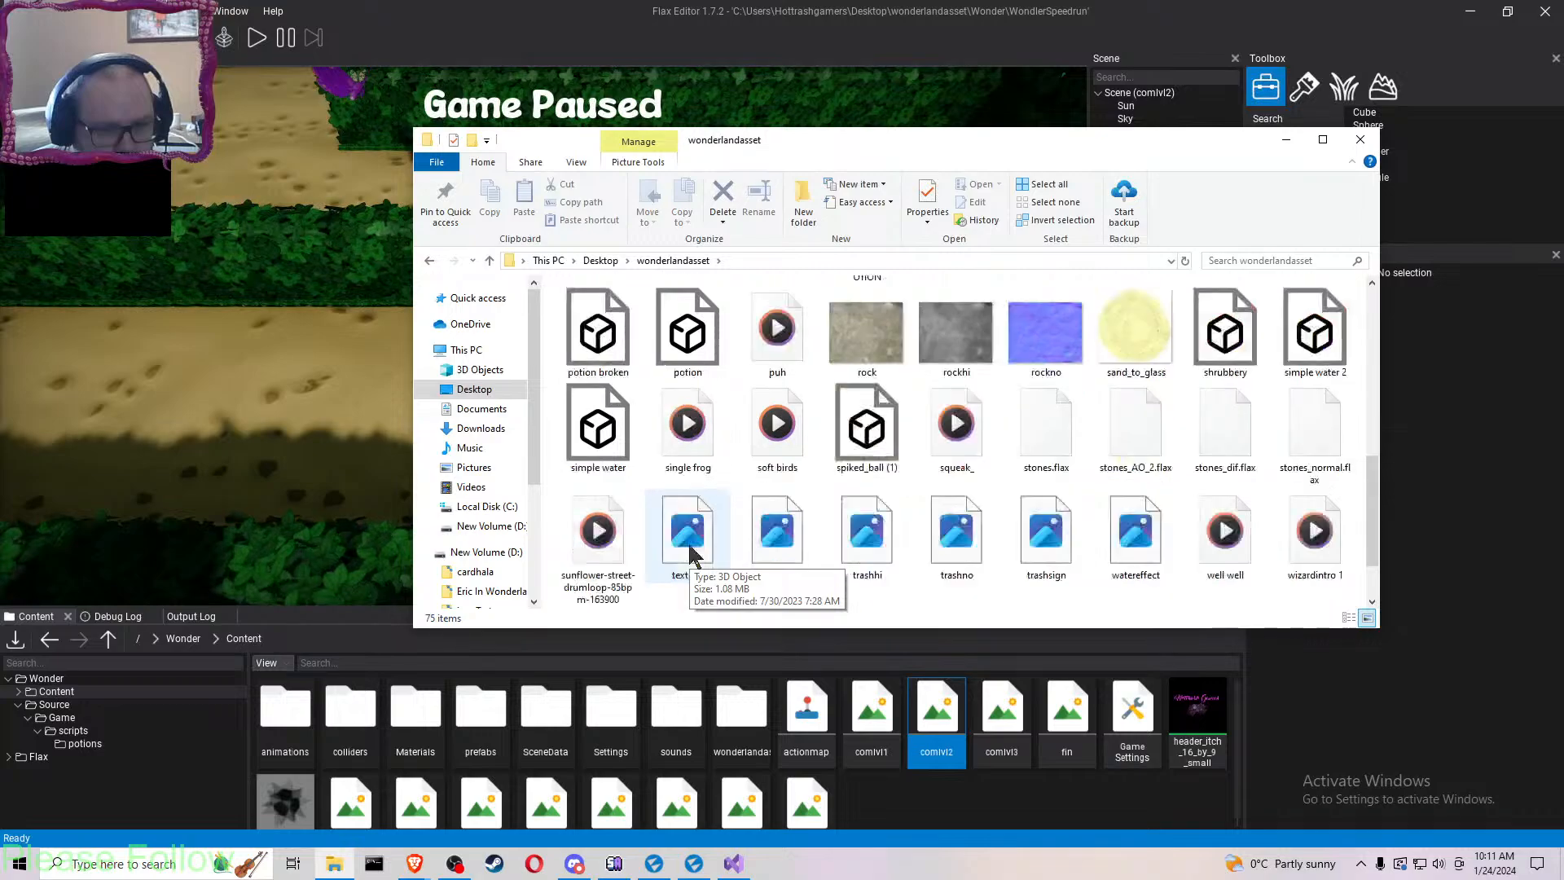
pyautogui.scroll(3, 856, 558)
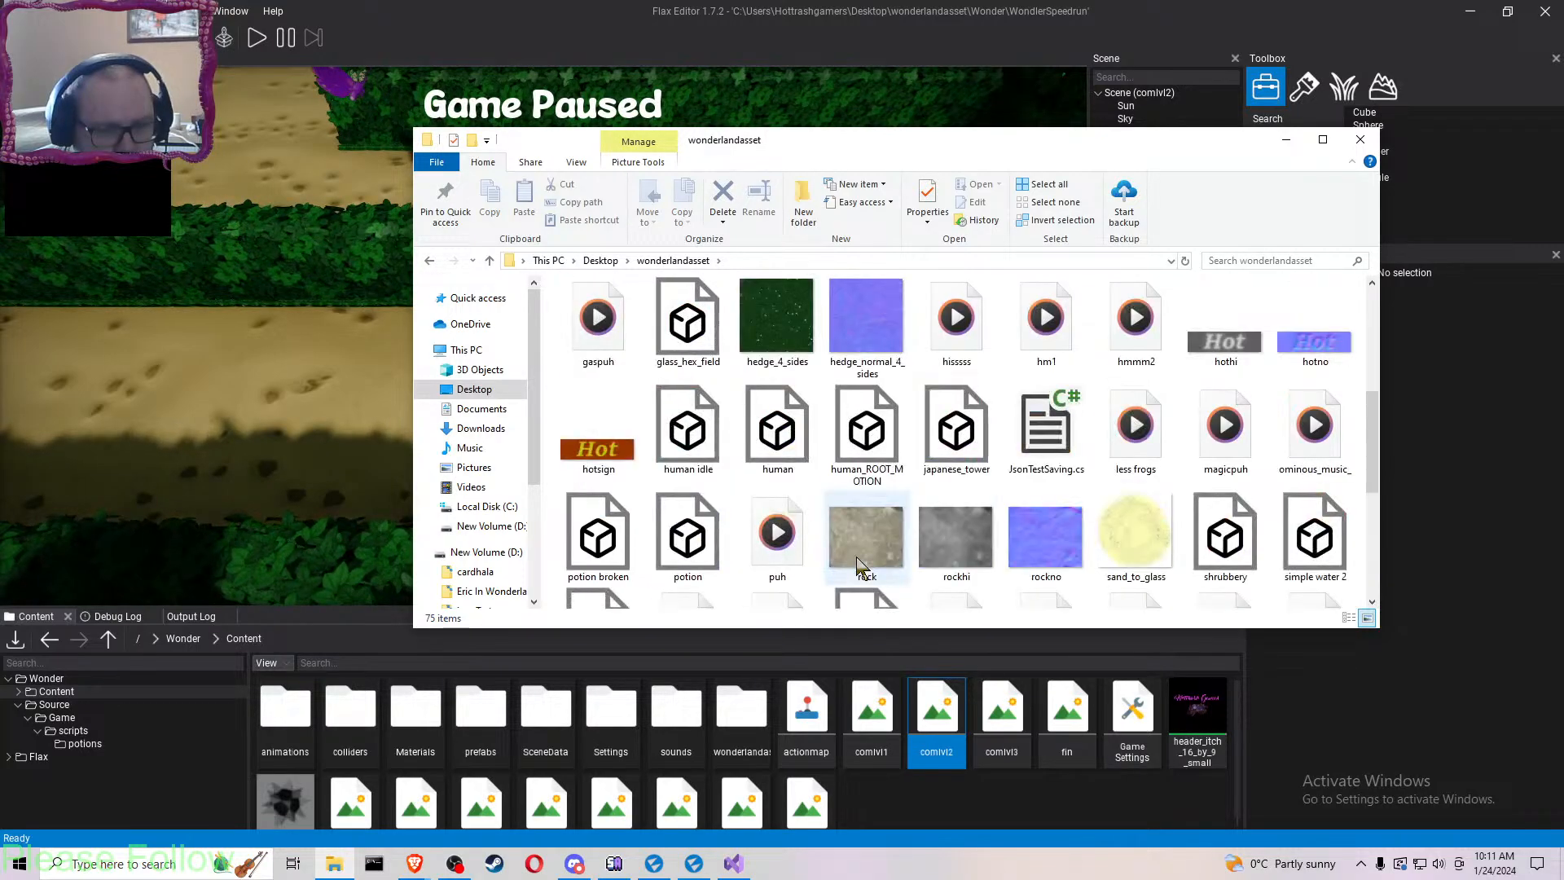
pyautogui.scroll(4, 861, 565)
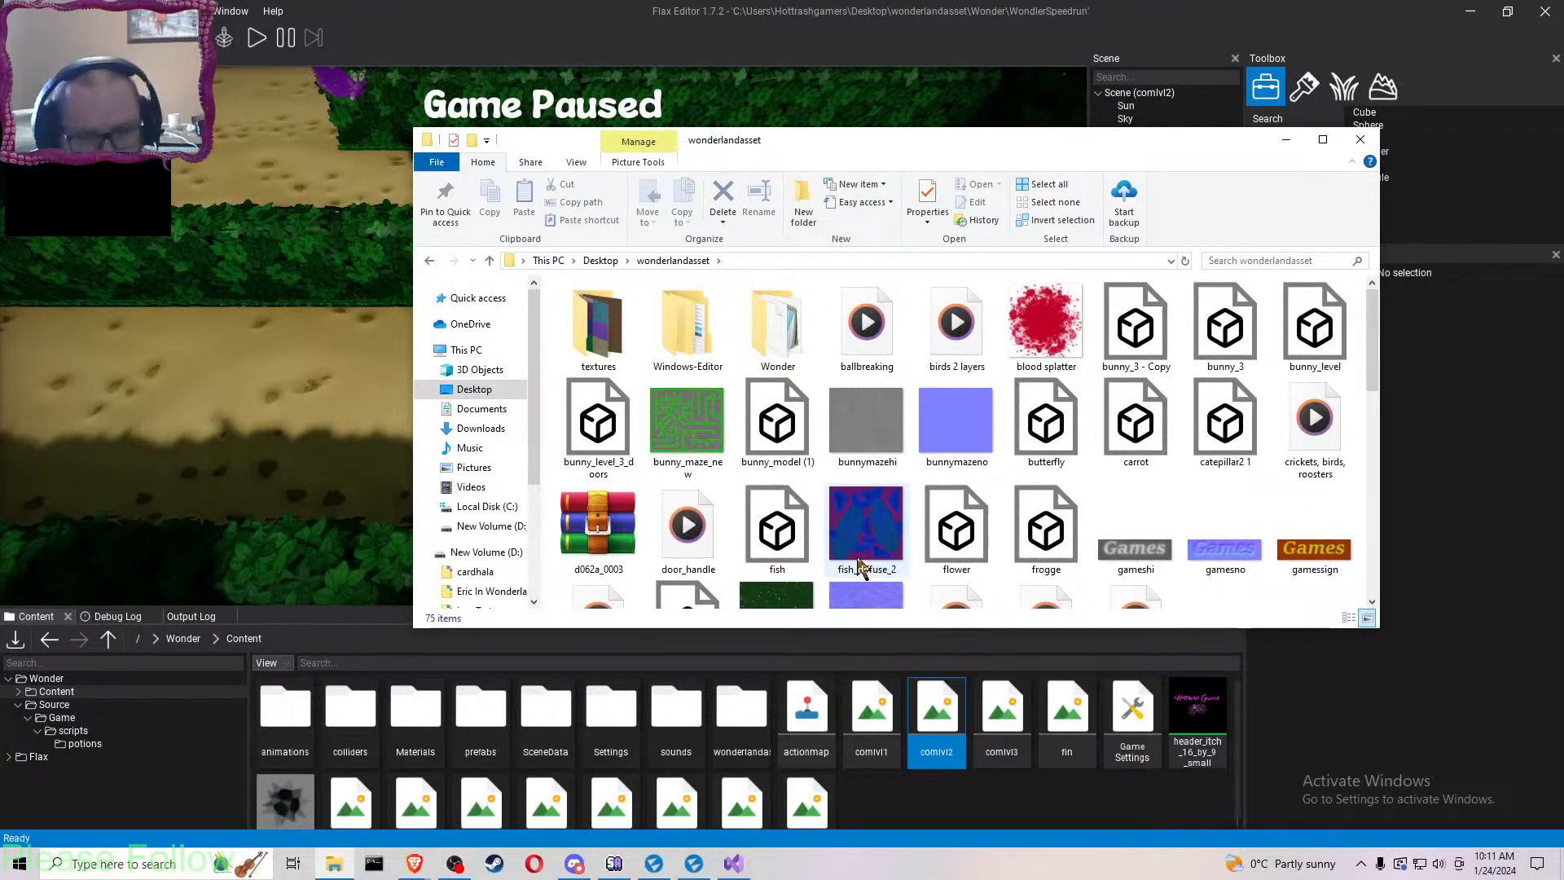
# - Return to Flax Editor and look through the project's wonderlandassests content folder for the maze map image
pyautogui.click(916, 810)
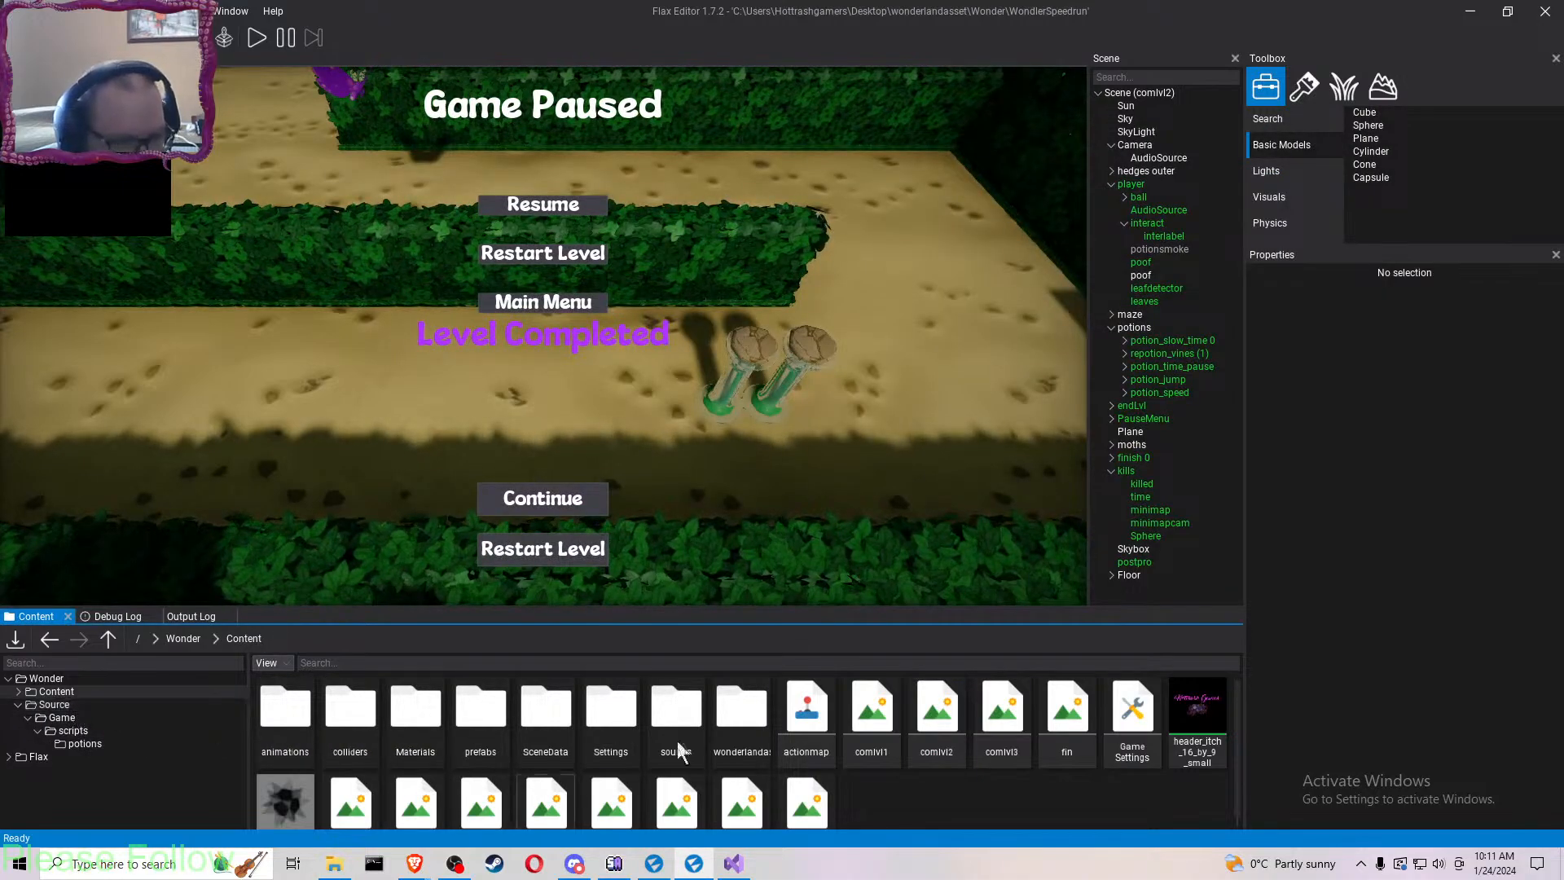
pyautogui.doubleClick(748, 717)
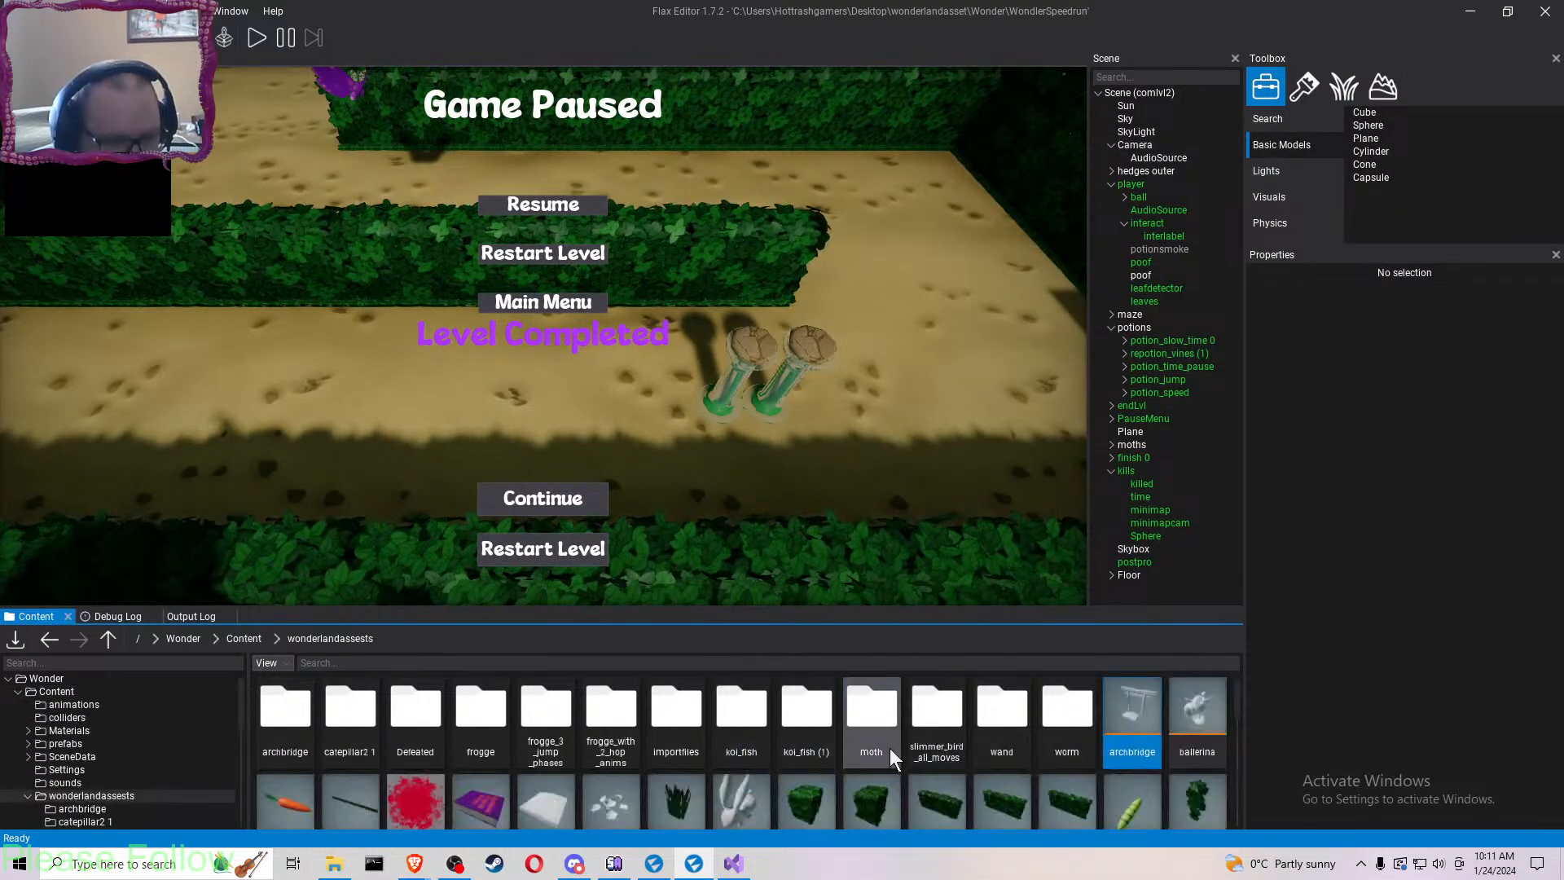
pyautogui.scroll(-2, 889, 748)
pyautogui.scroll(-5, 890, 748)
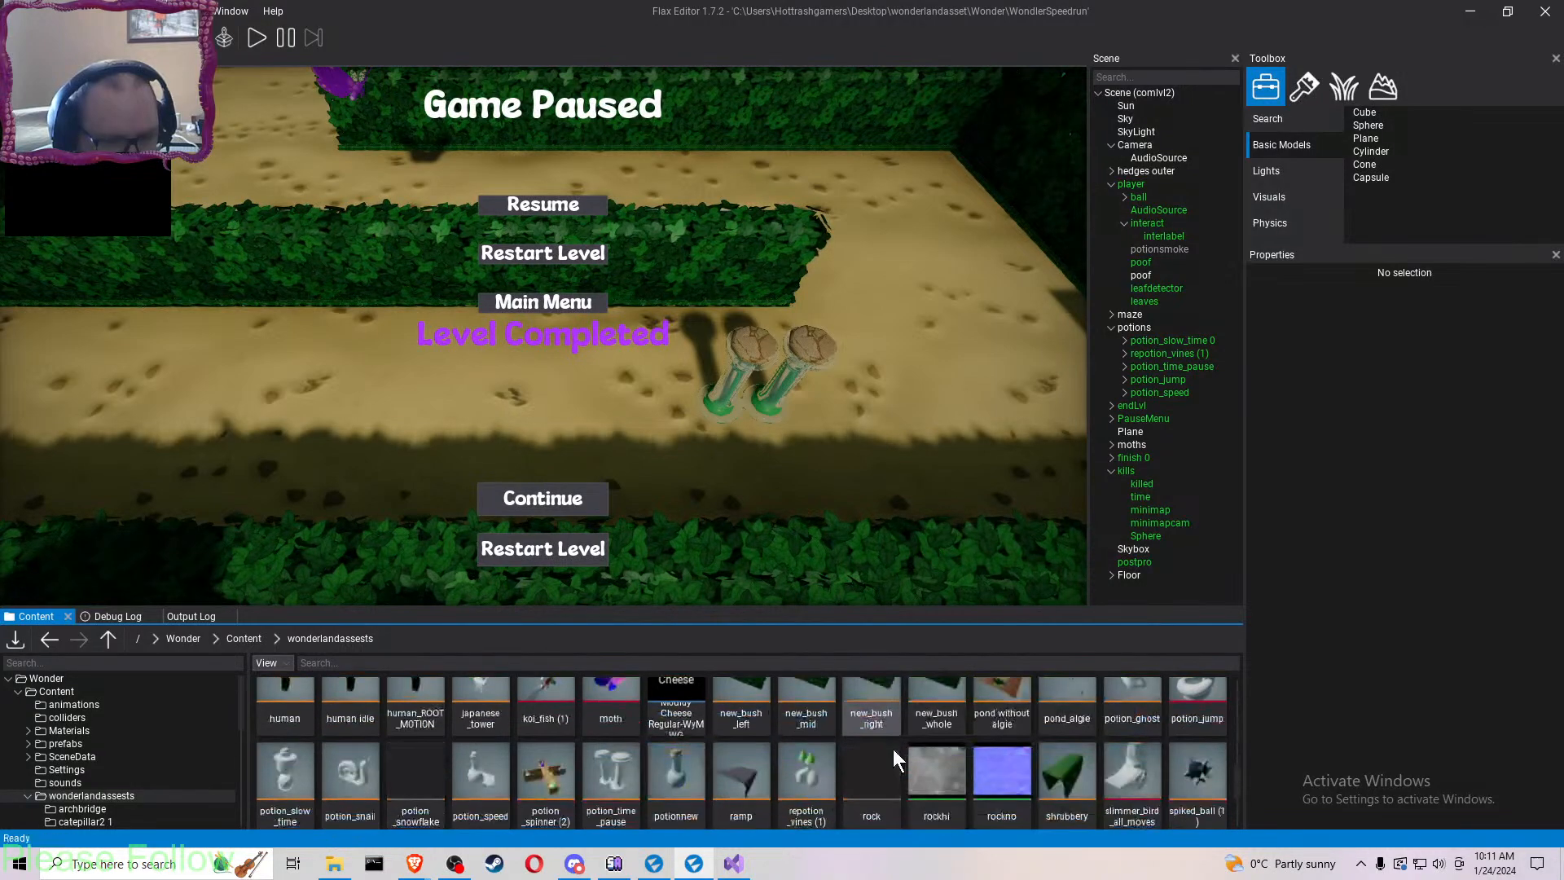
pyautogui.scroll(-3, 893, 749)
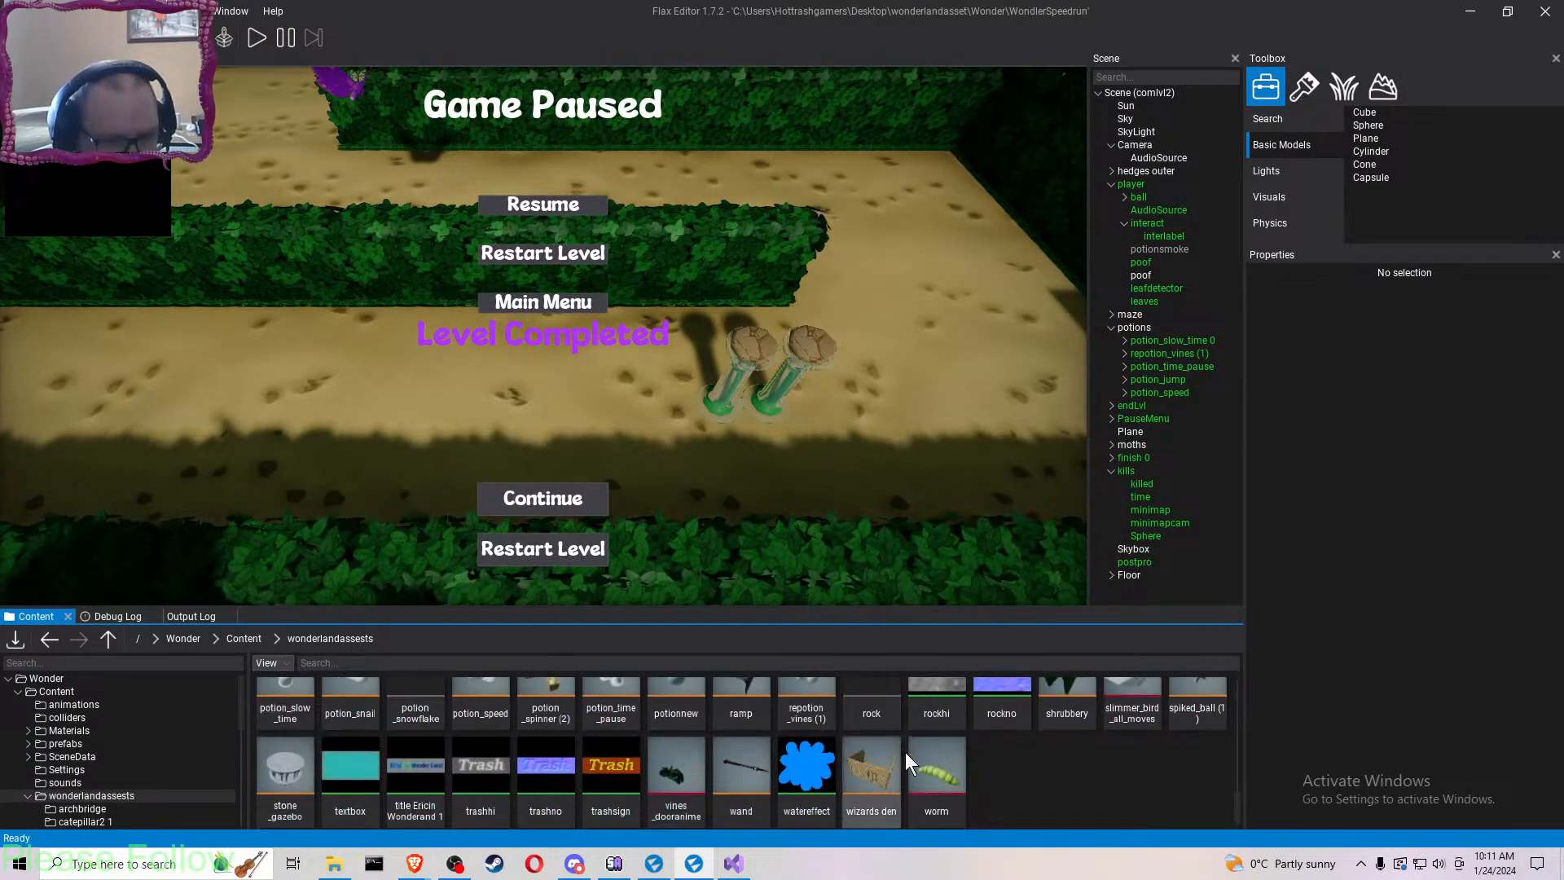
pyautogui.scroll(2, 932, 759)
pyautogui.scroll(3, 932, 760)
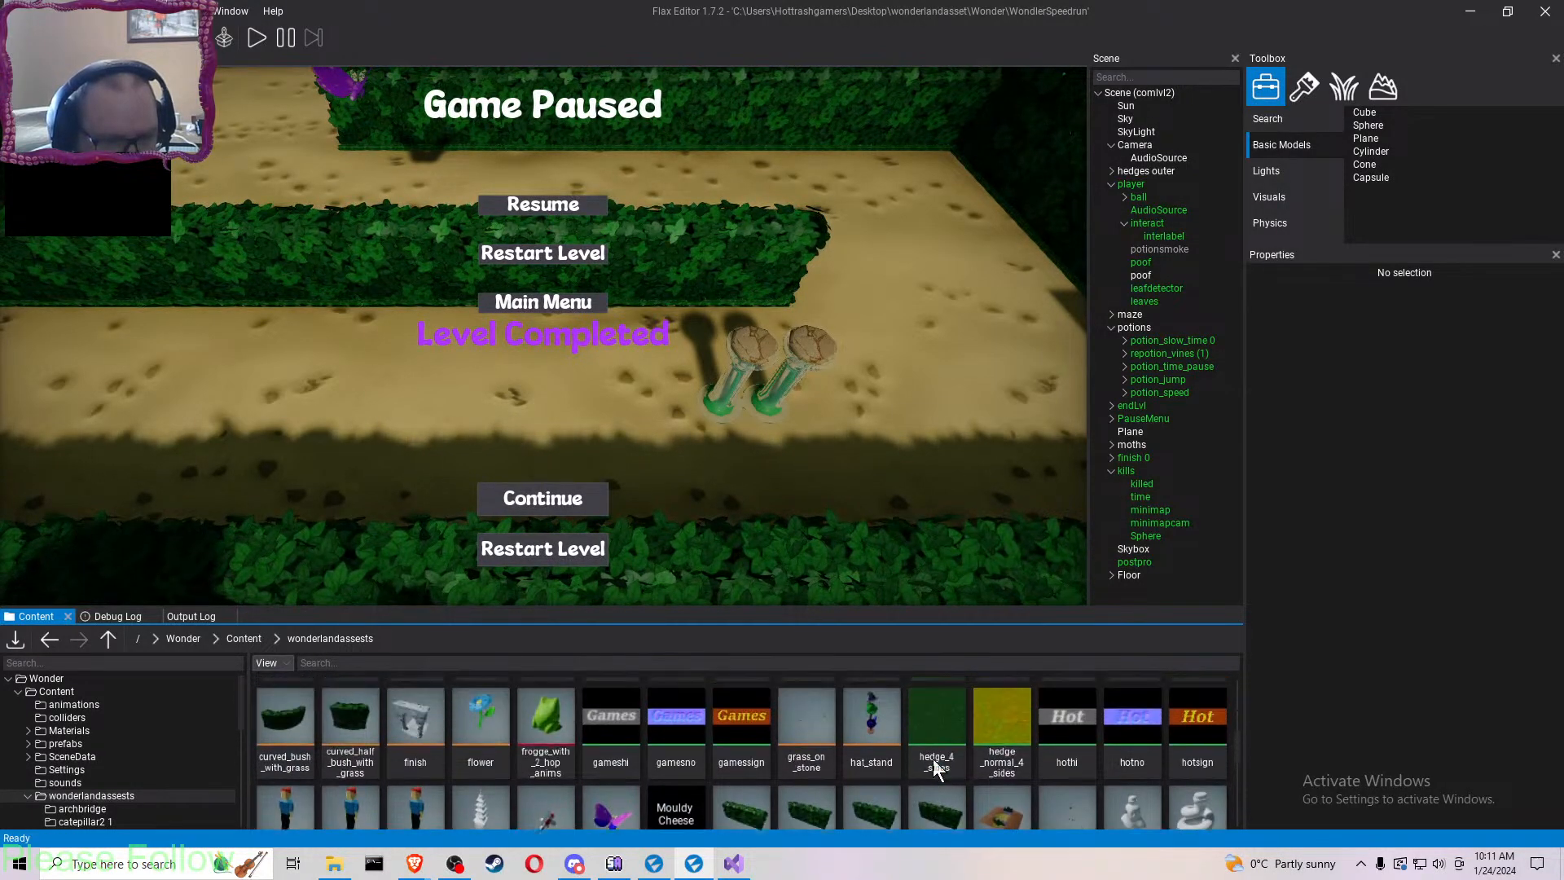
pyautogui.scroll(2, 932, 760)
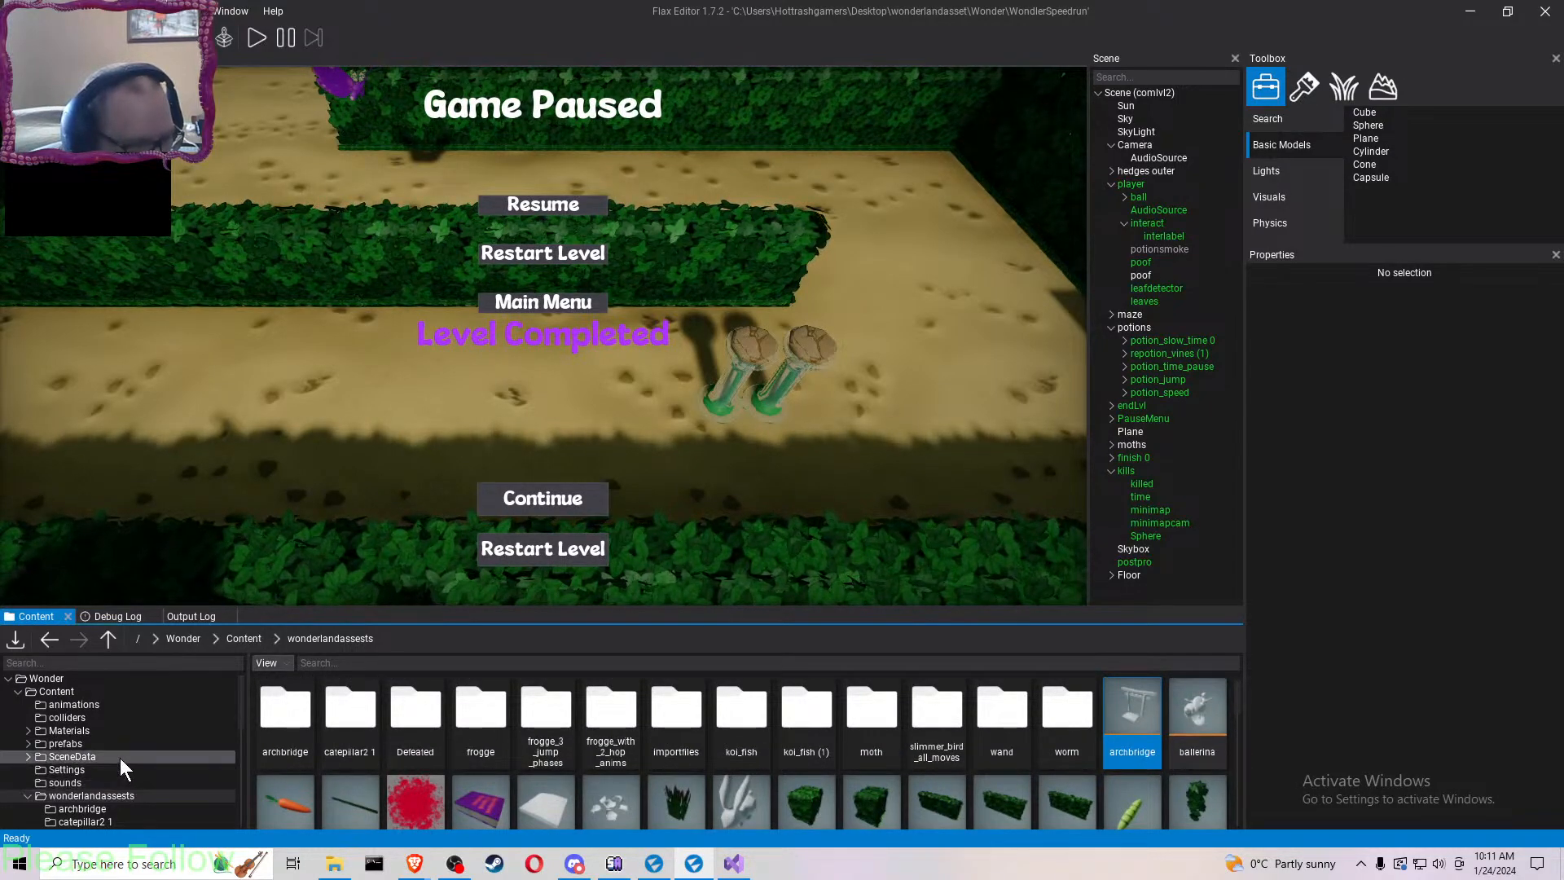
# - Find the lvlonefin texture in the Materials content folder and show its location in File Explorer
pyautogui.click(136, 730)
pyautogui.click(136, 731)
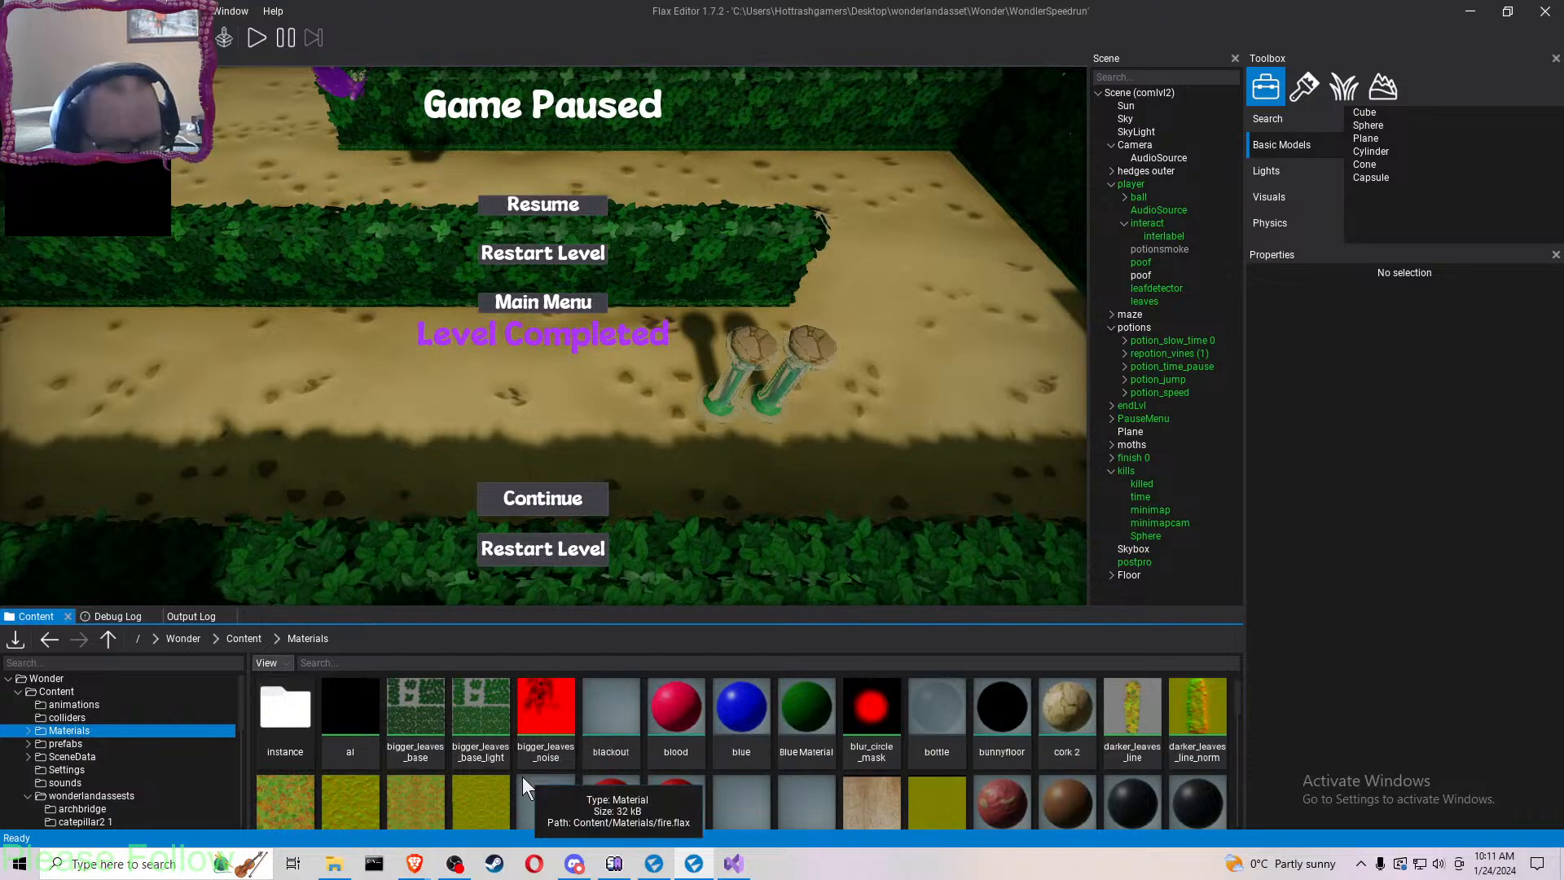
pyautogui.scroll(-3, 522, 776)
pyautogui.scroll(-2, 522, 776)
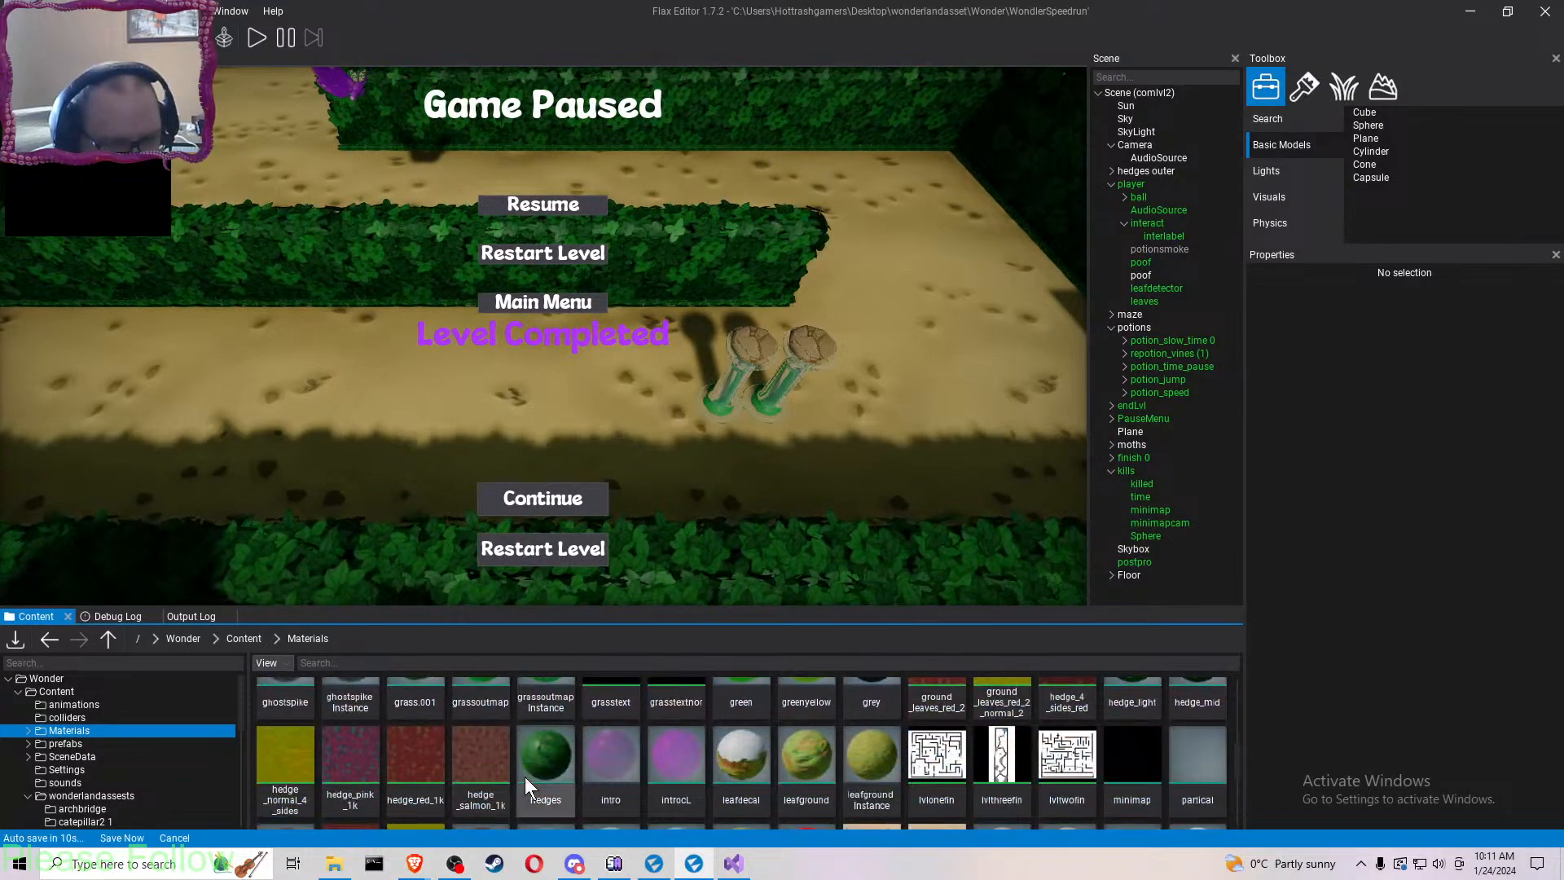
pyautogui.rightClick(956, 764)
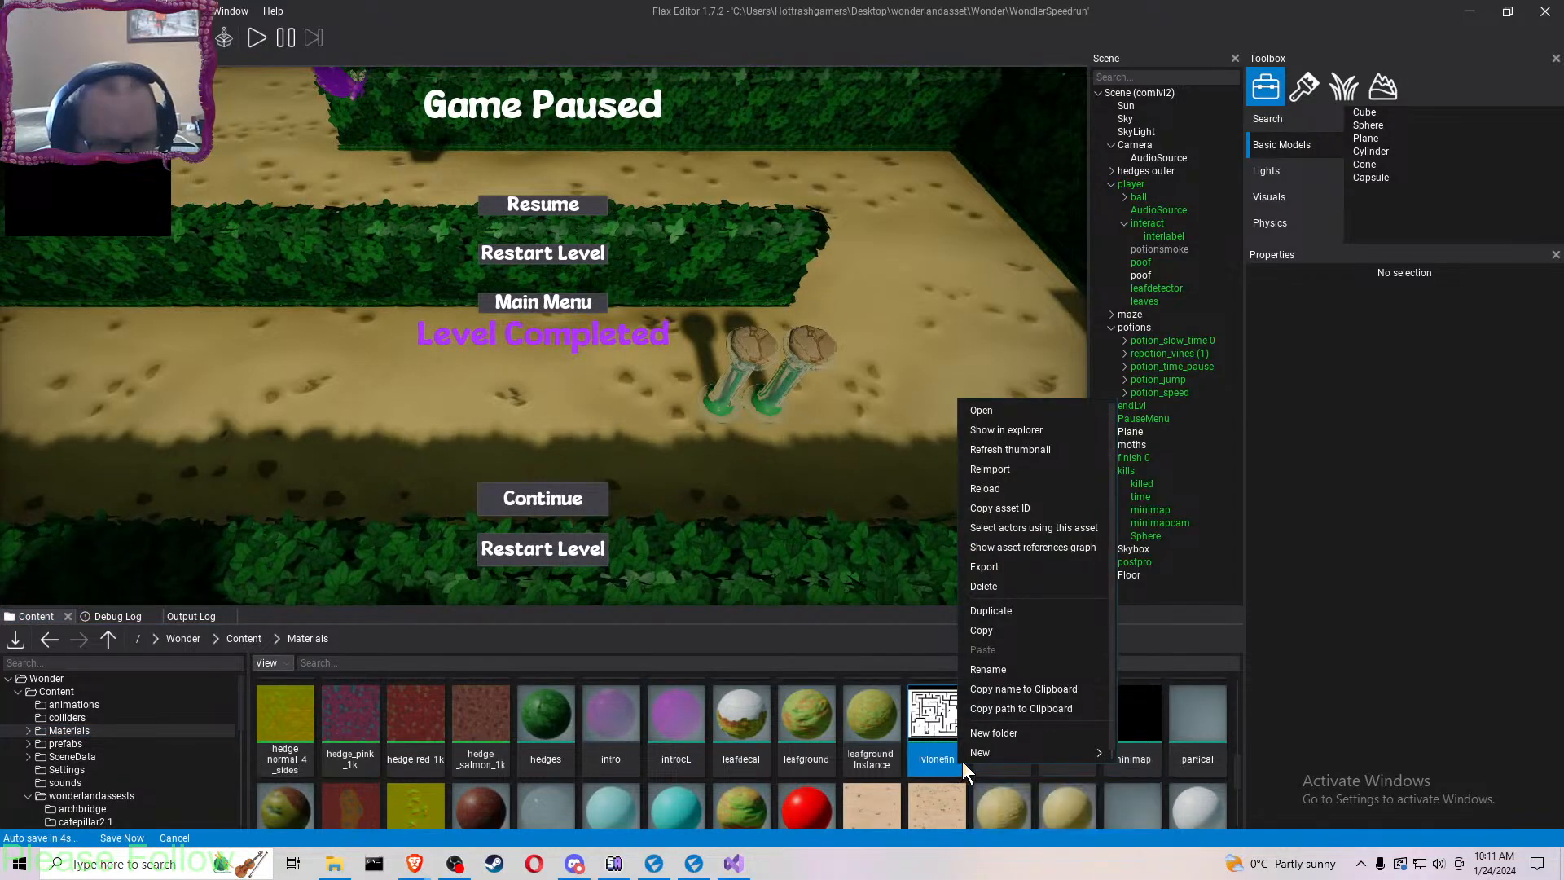
pyautogui.click(1004, 429)
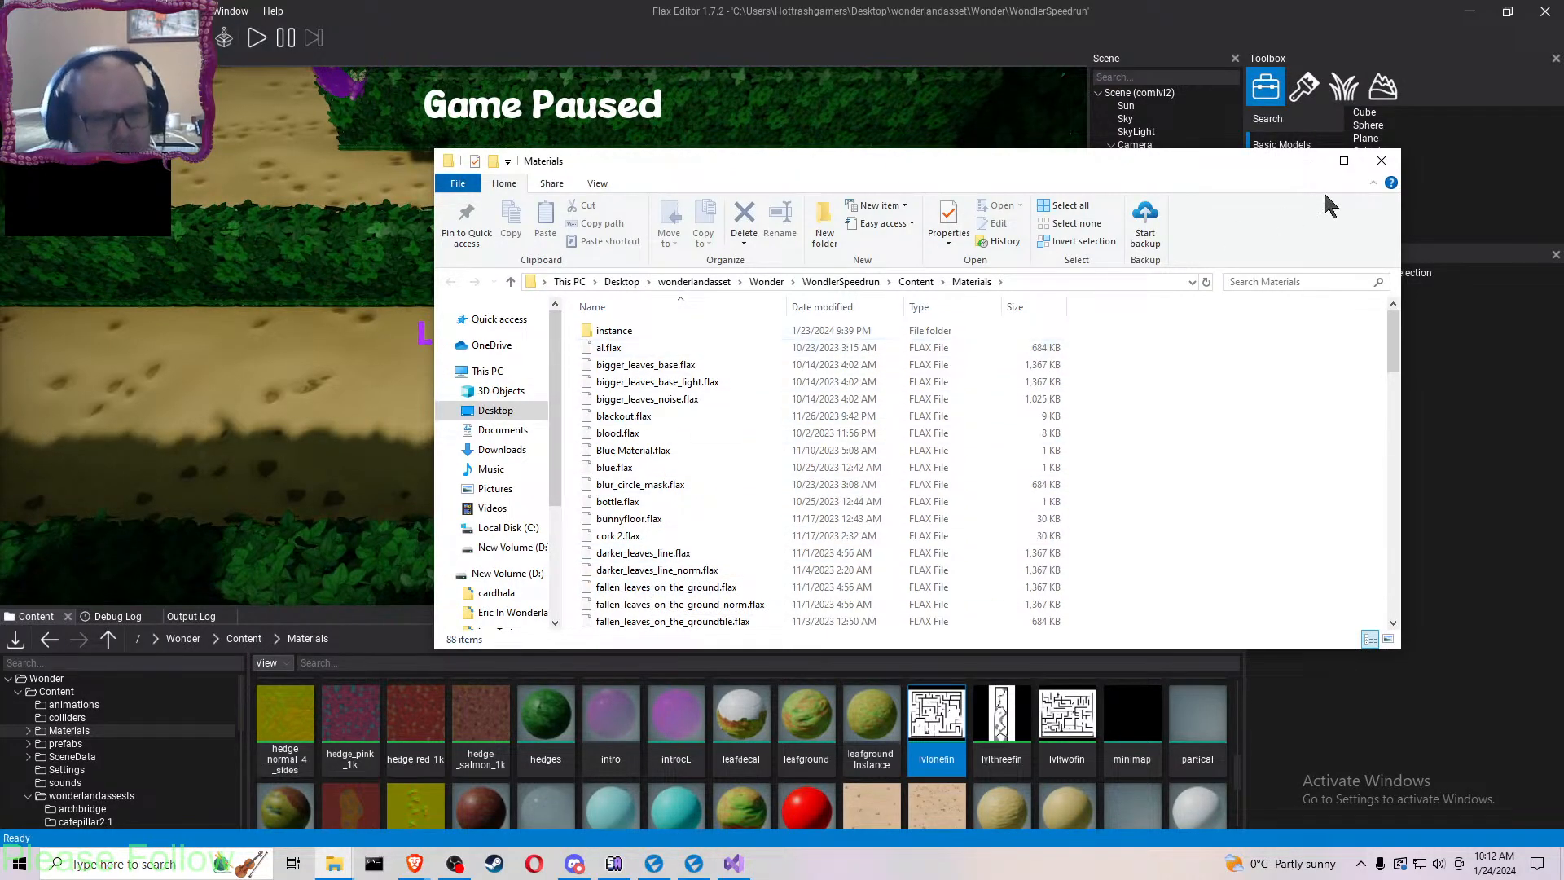
# - Check the project's Materials folder on disk and the parent wonderlandasset folder for the original maze map image
pyautogui.scroll(-12, 794, 539)
pyautogui.scroll(-12, 793, 538)
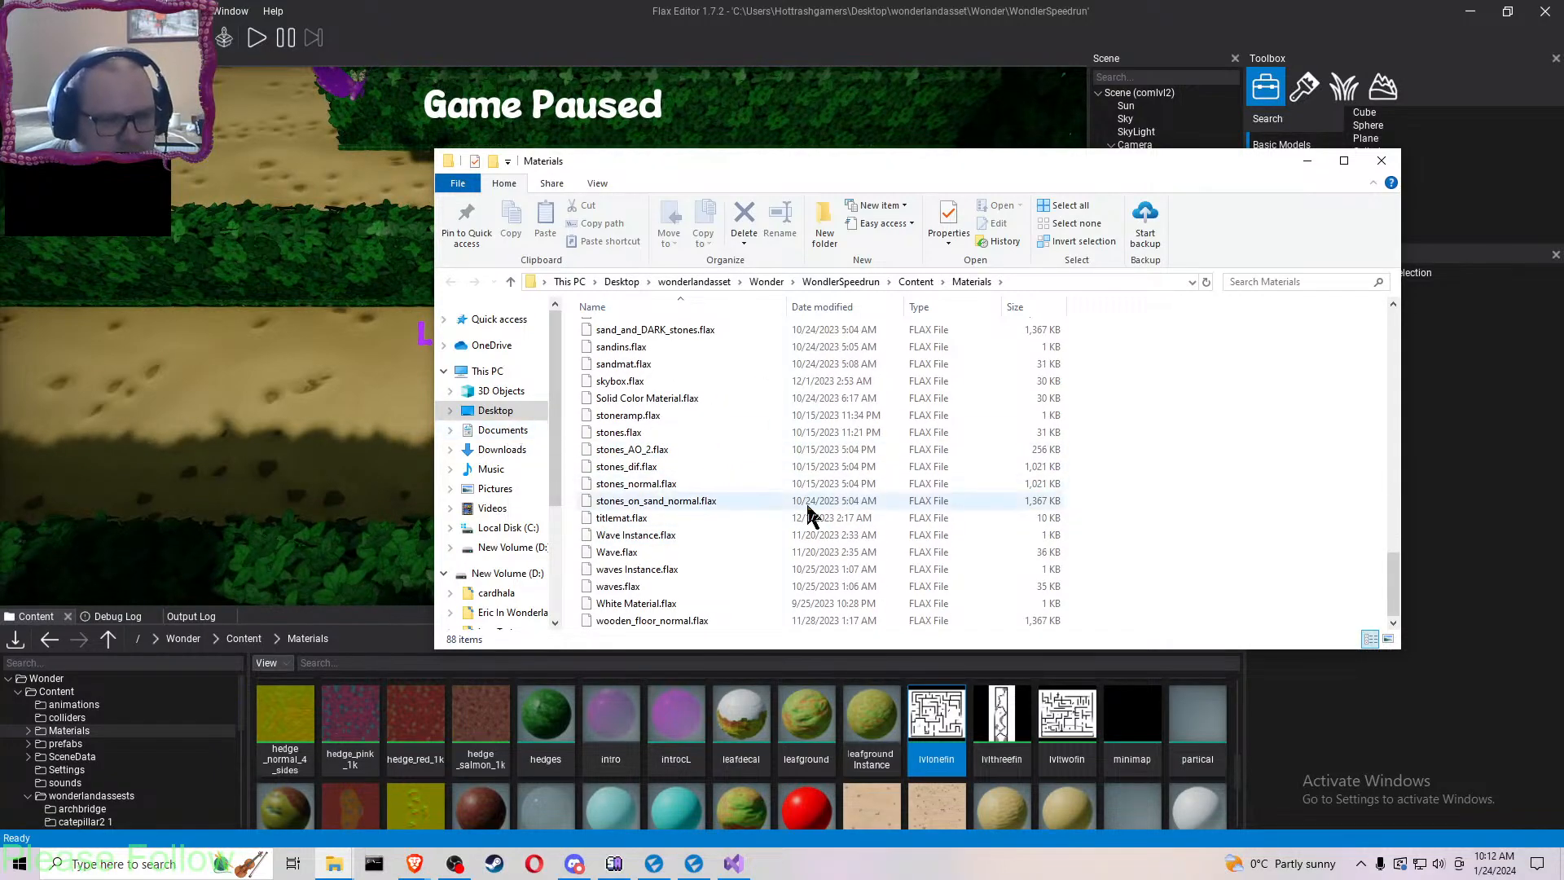
pyautogui.click(770, 281)
pyautogui.click(695, 282)
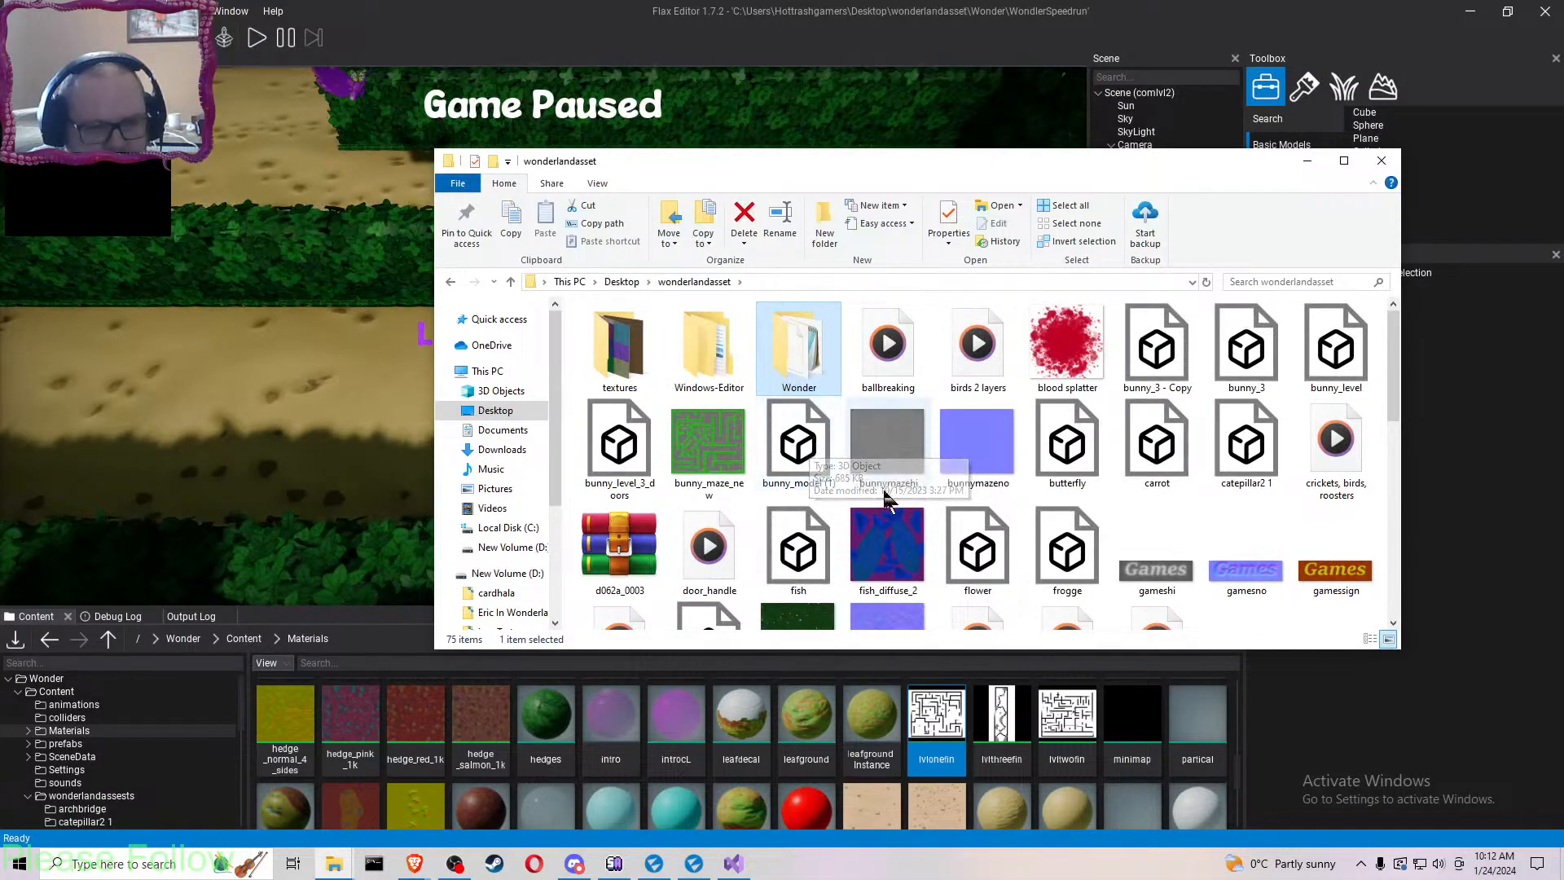
pyautogui.scroll(-10, 884, 493)
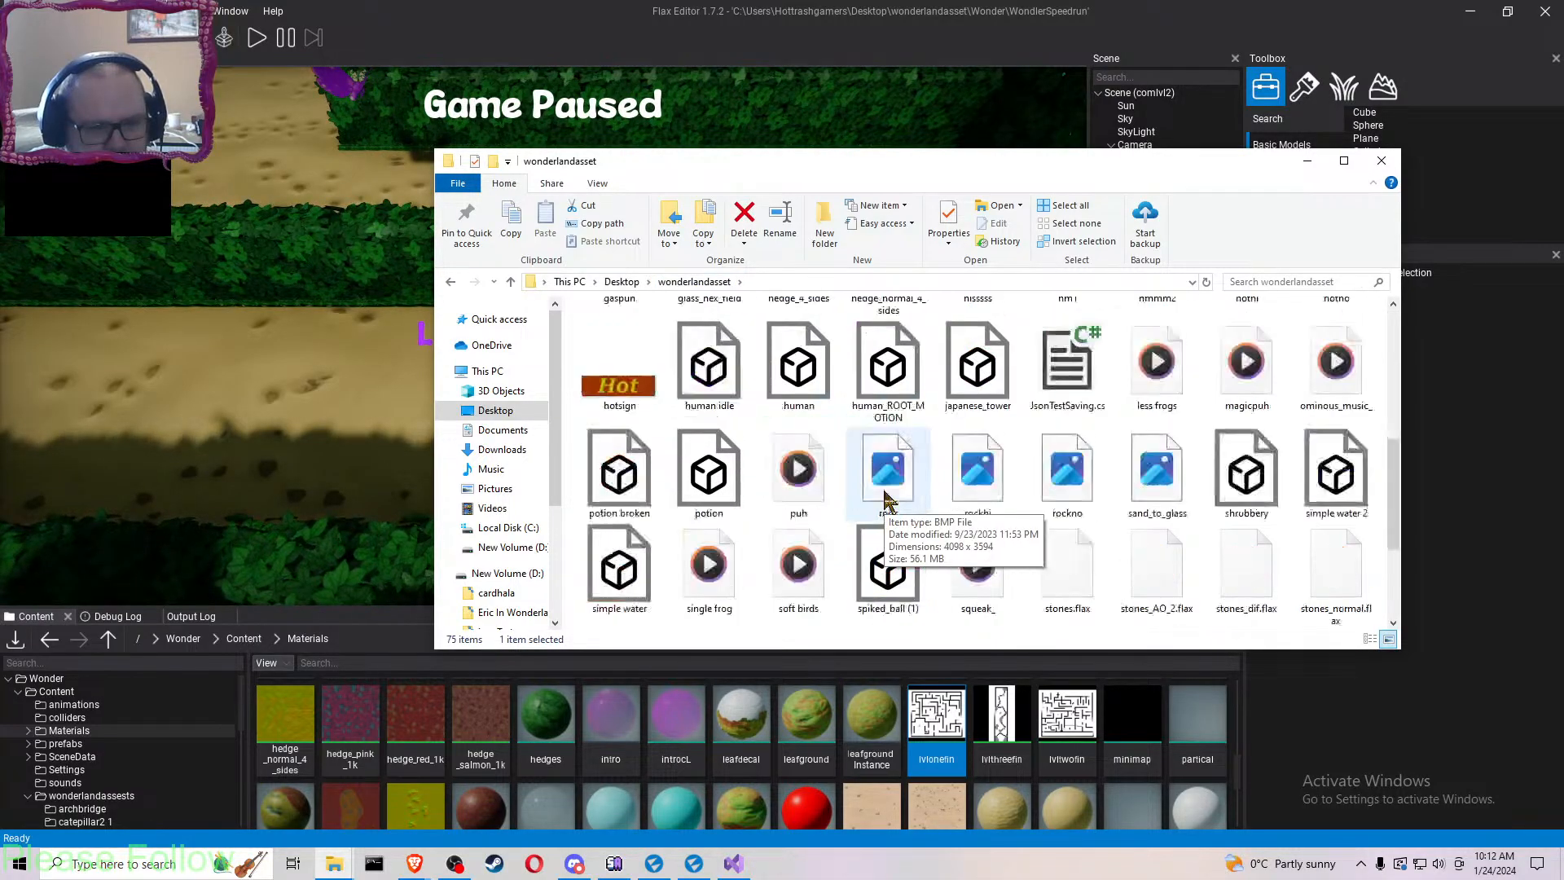
# - Look through the Pictures and Documents folders for the numbered level two maze map
pyautogui.click(493, 489)
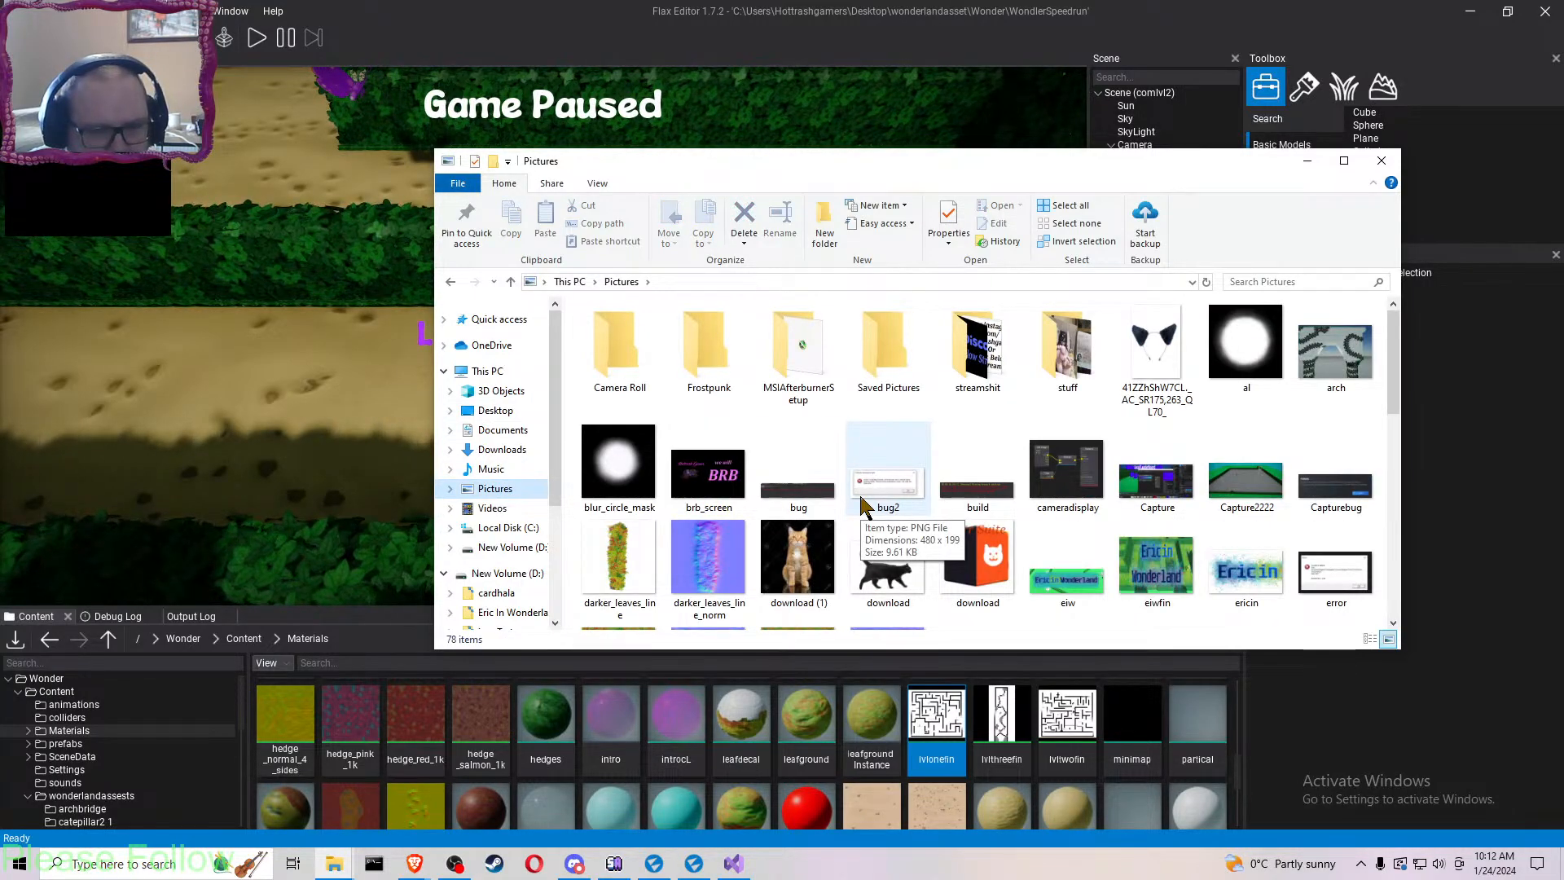
pyautogui.scroll(-1, 861, 498)
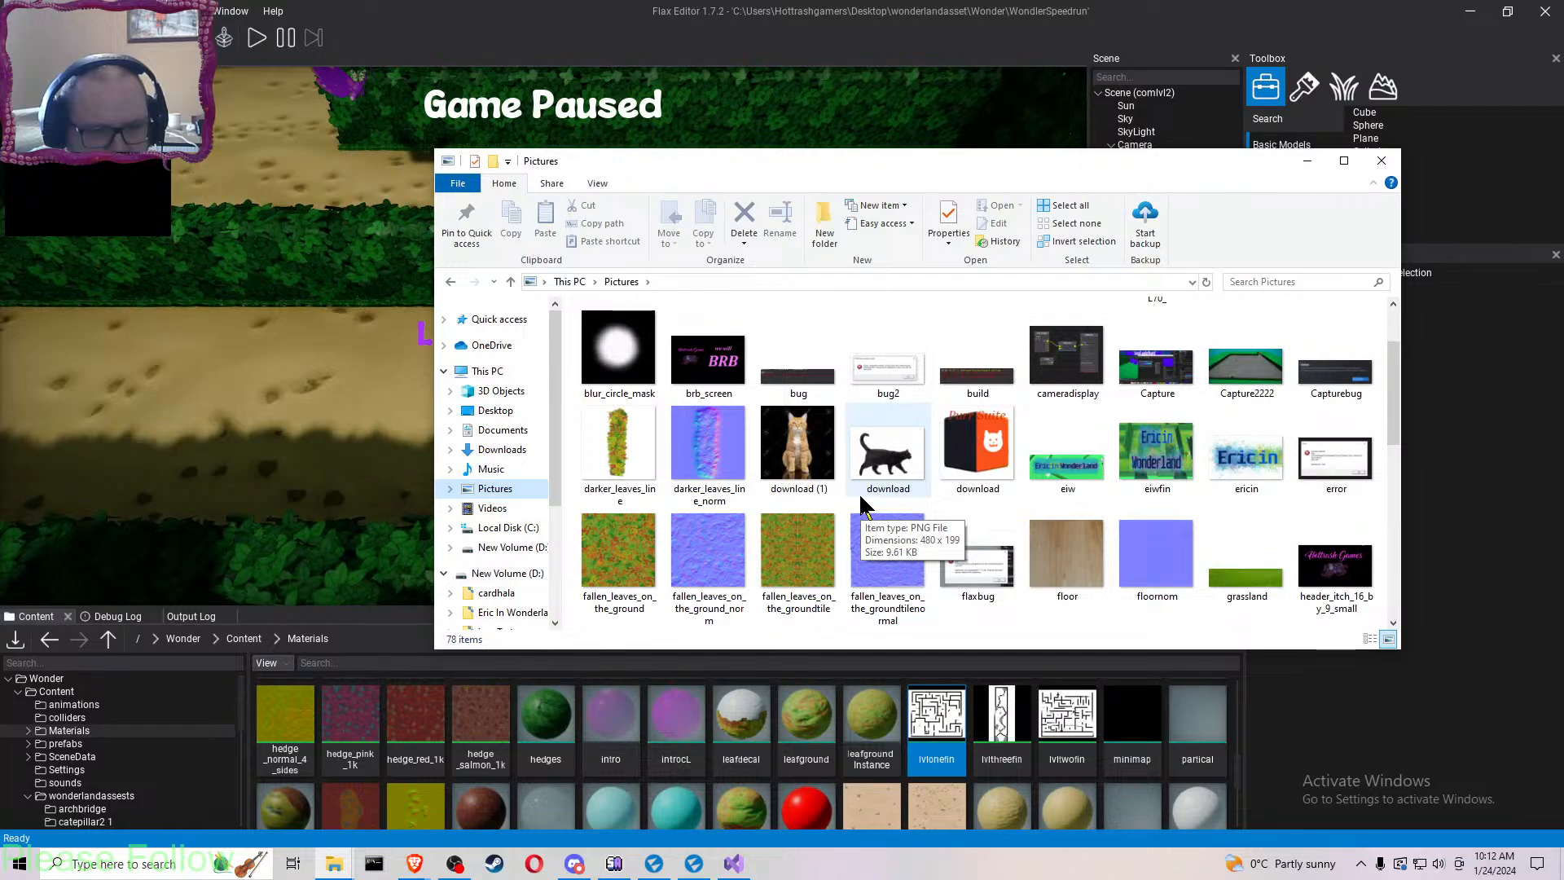
pyautogui.scroll(-1, 861, 499)
pyautogui.scroll(-1, 1009, 507)
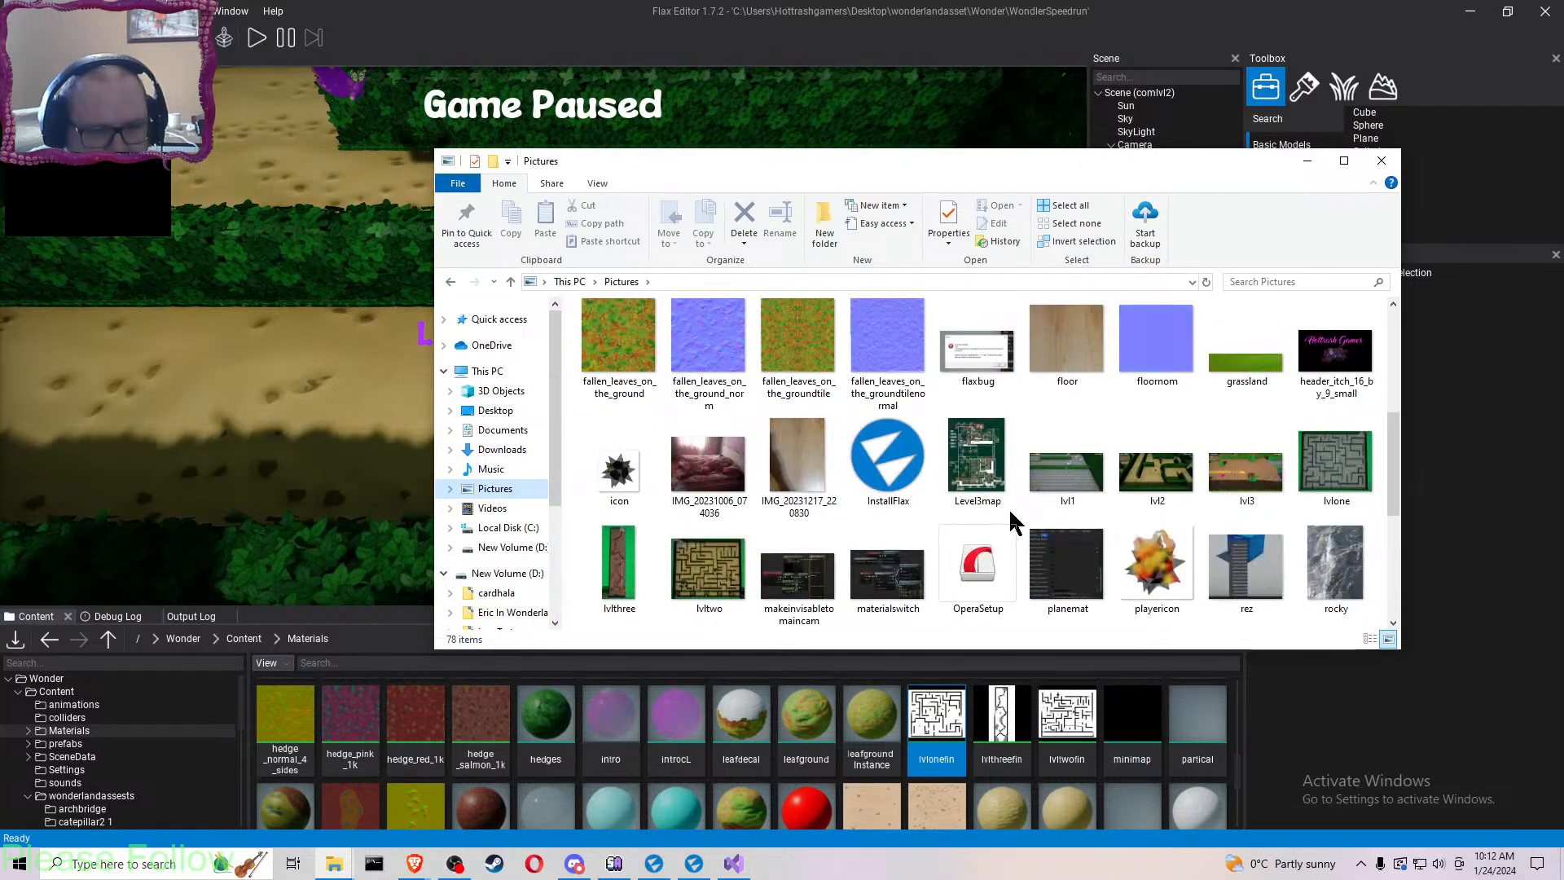
pyautogui.scroll(-1, 1009, 506)
pyautogui.scroll(-1, 1015, 524)
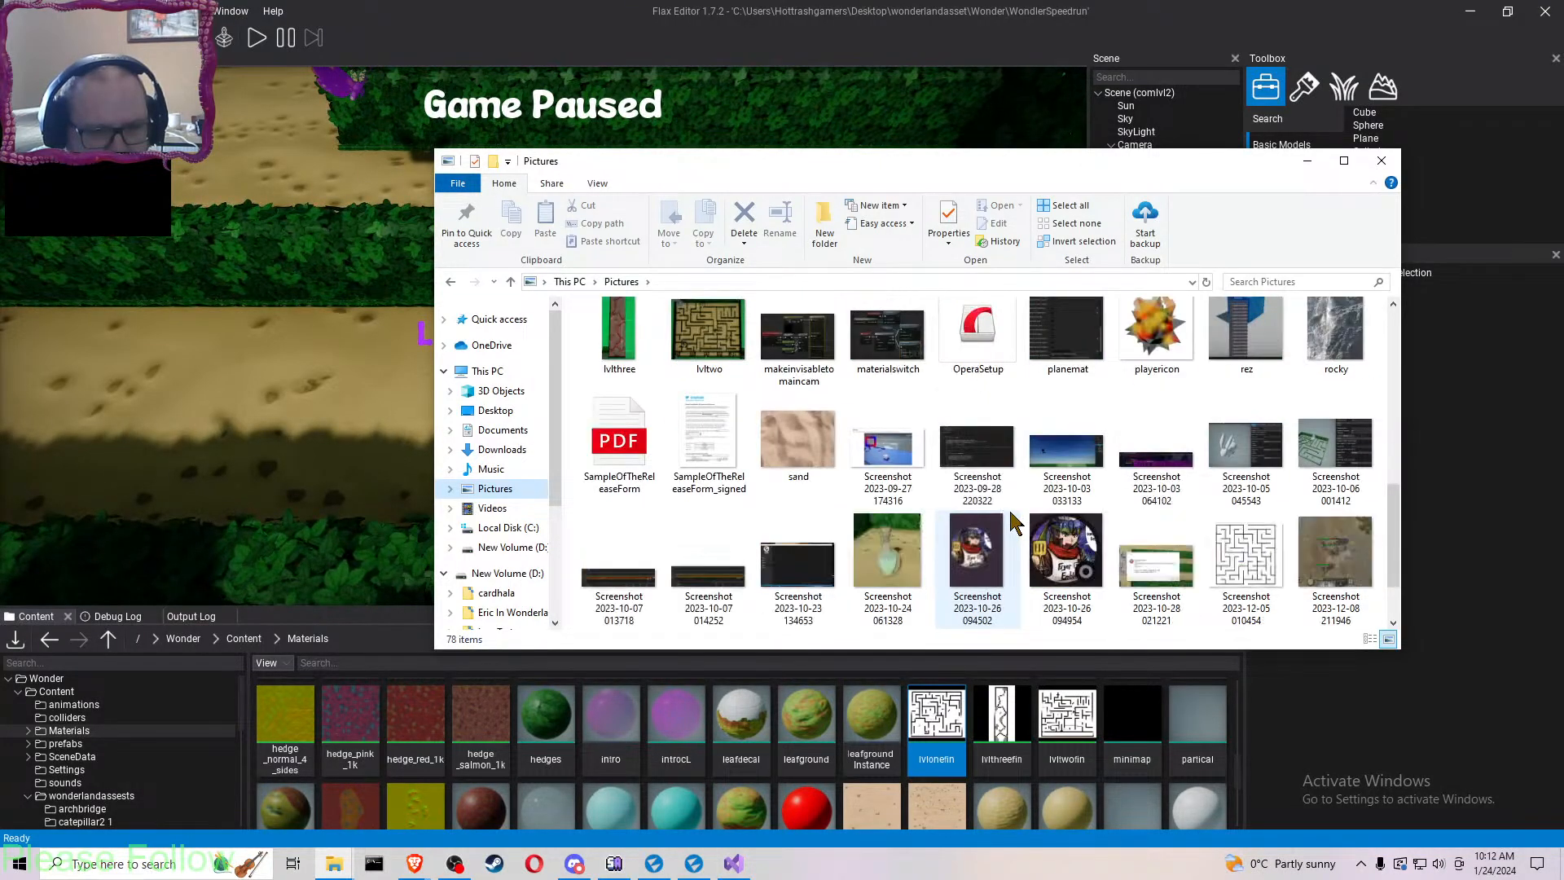
pyautogui.scroll(-1, 1014, 523)
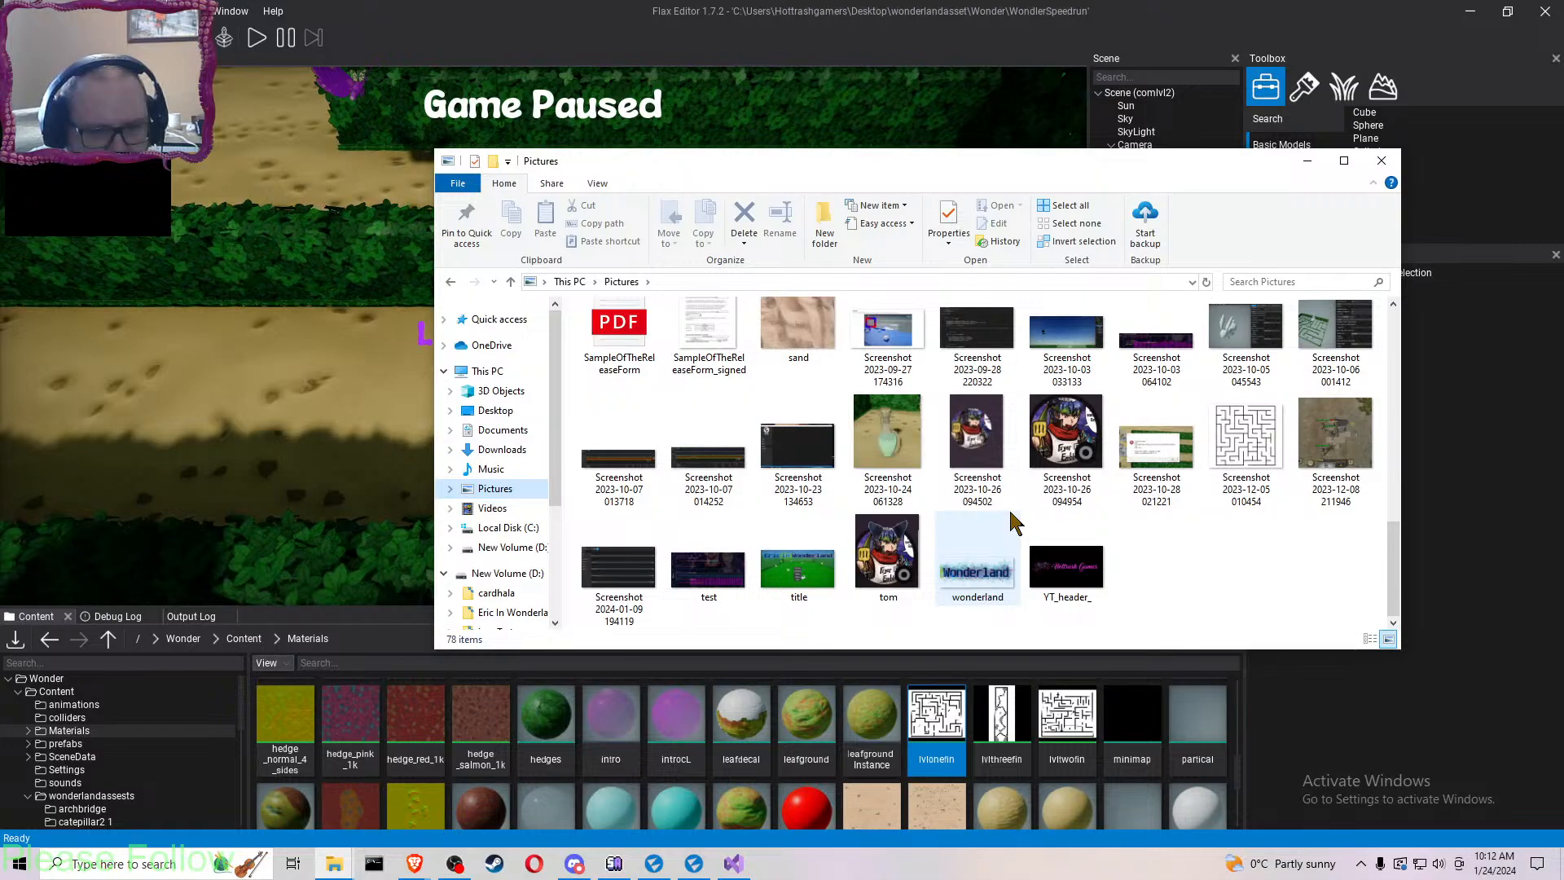
pyautogui.scroll(6, 1015, 524)
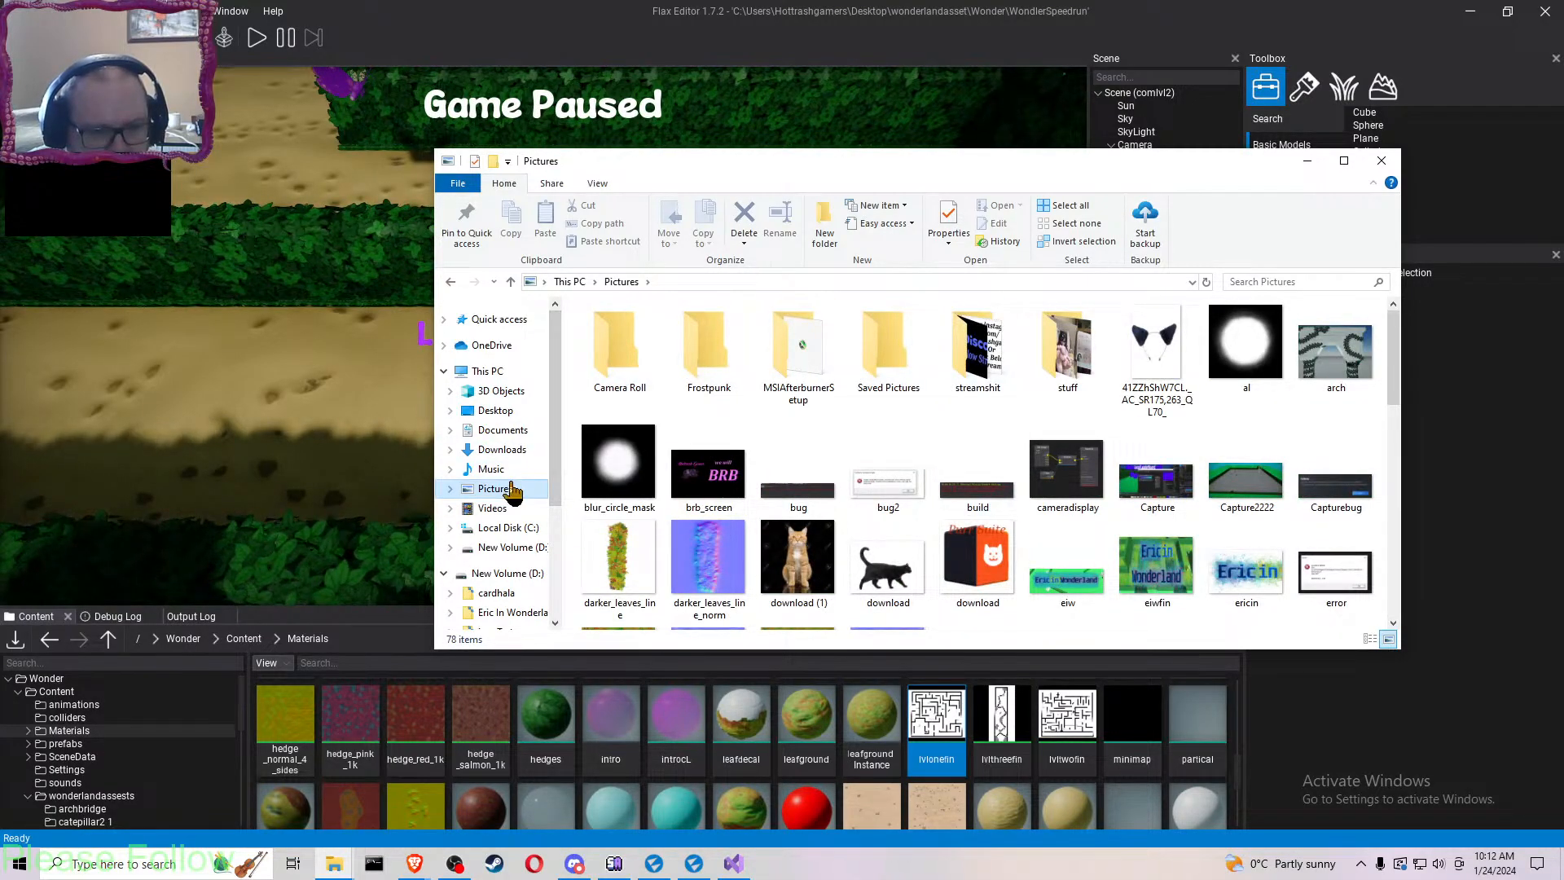
pyautogui.click(516, 431)
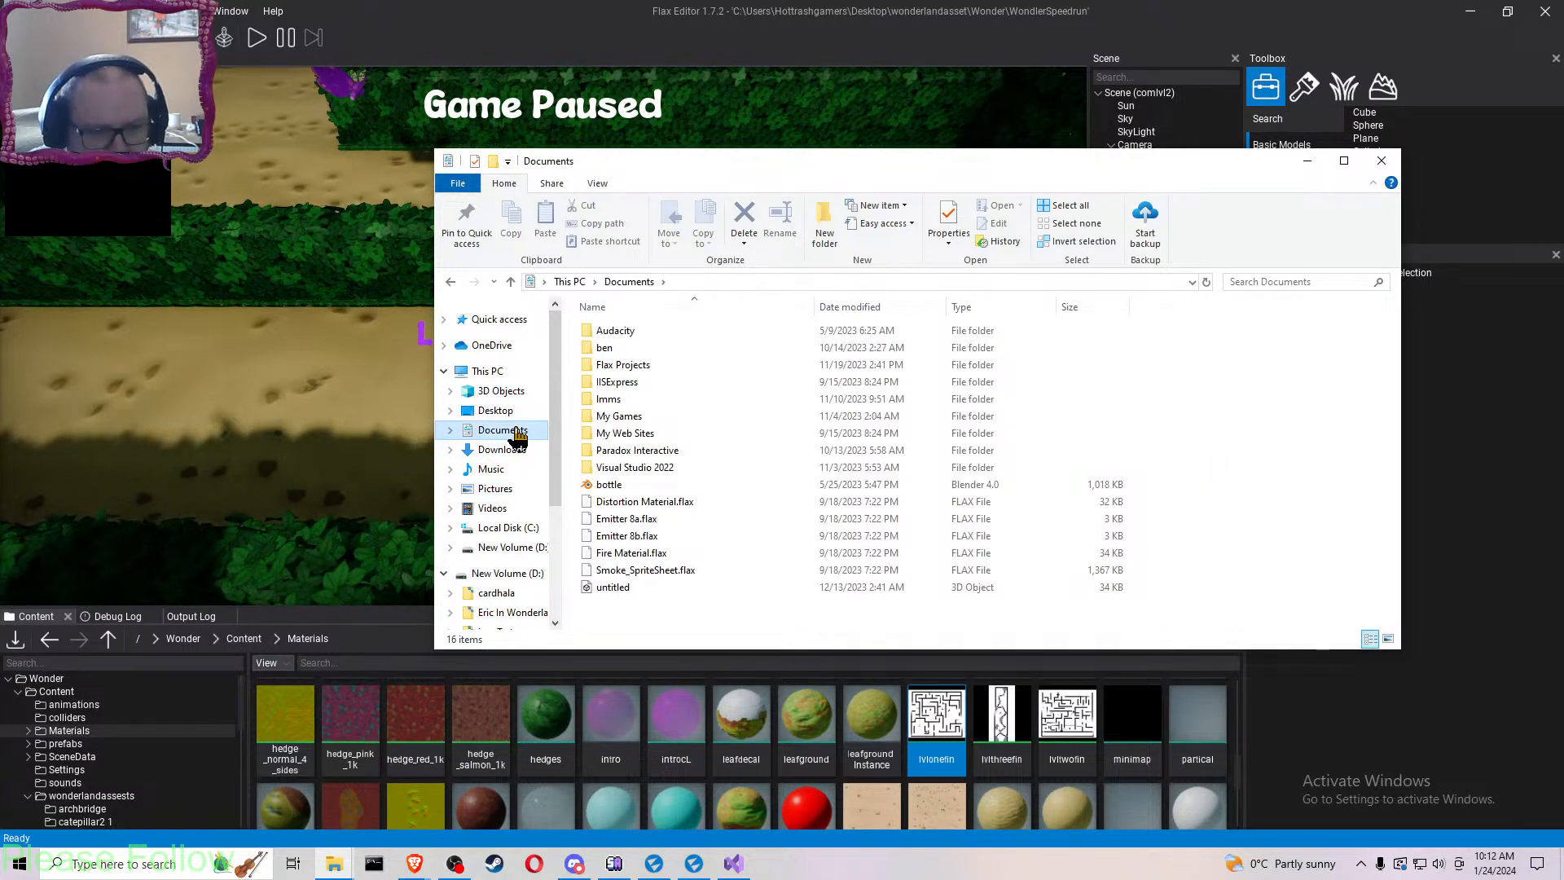
# - Open the lvltwofin image from the eric in wonderland folder inside the Desktop's failart folder
pyautogui.click(497, 412)
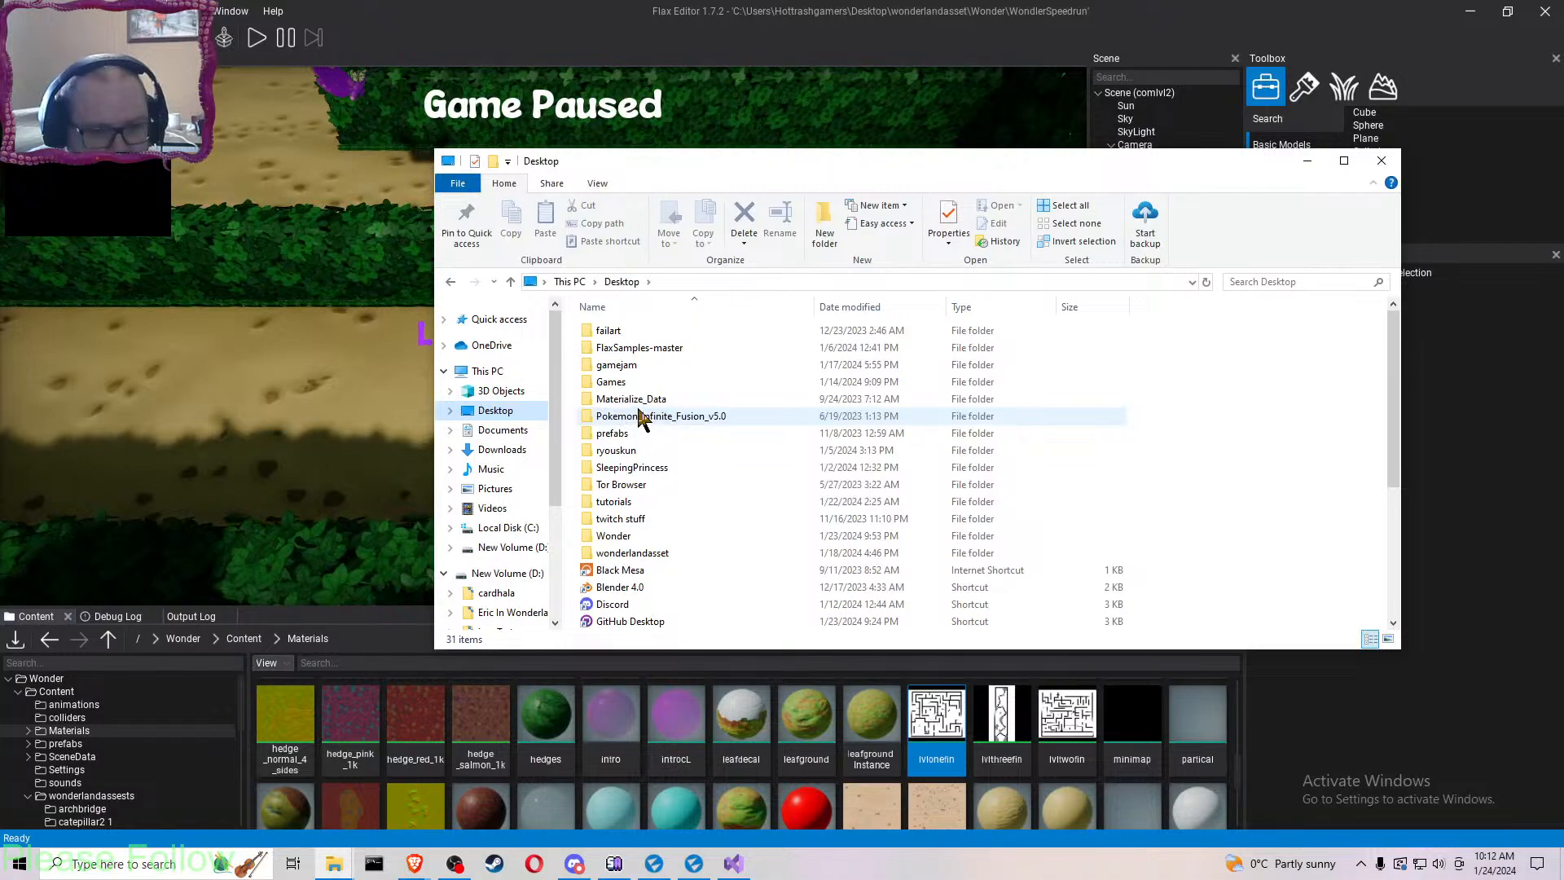
pyautogui.doubleClick(632, 334)
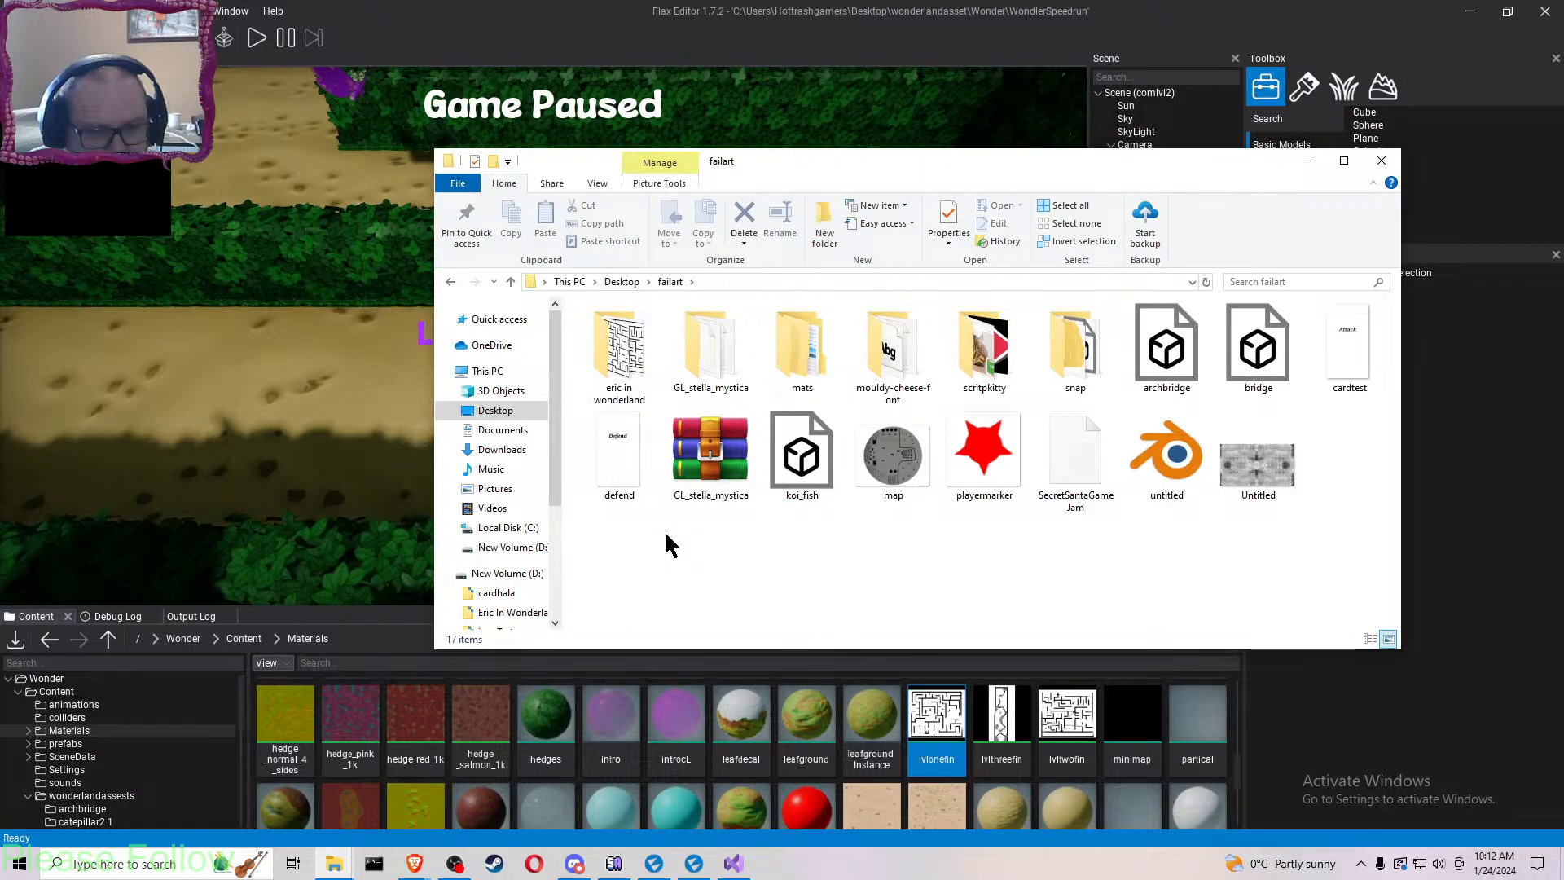
pyautogui.doubleClick(624, 350)
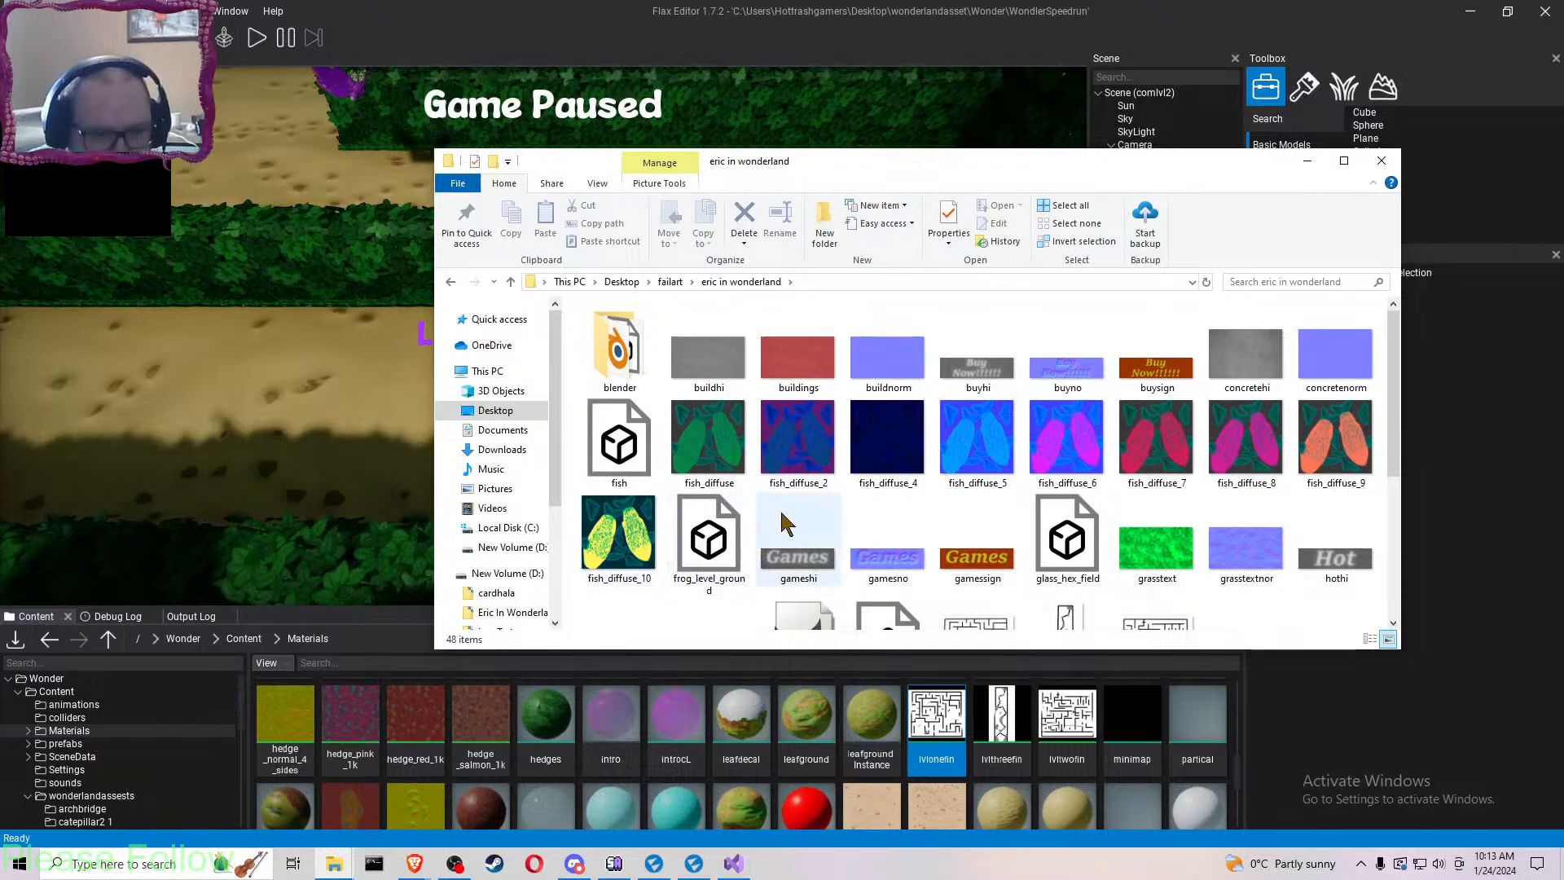
pyautogui.scroll(-2, 781, 514)
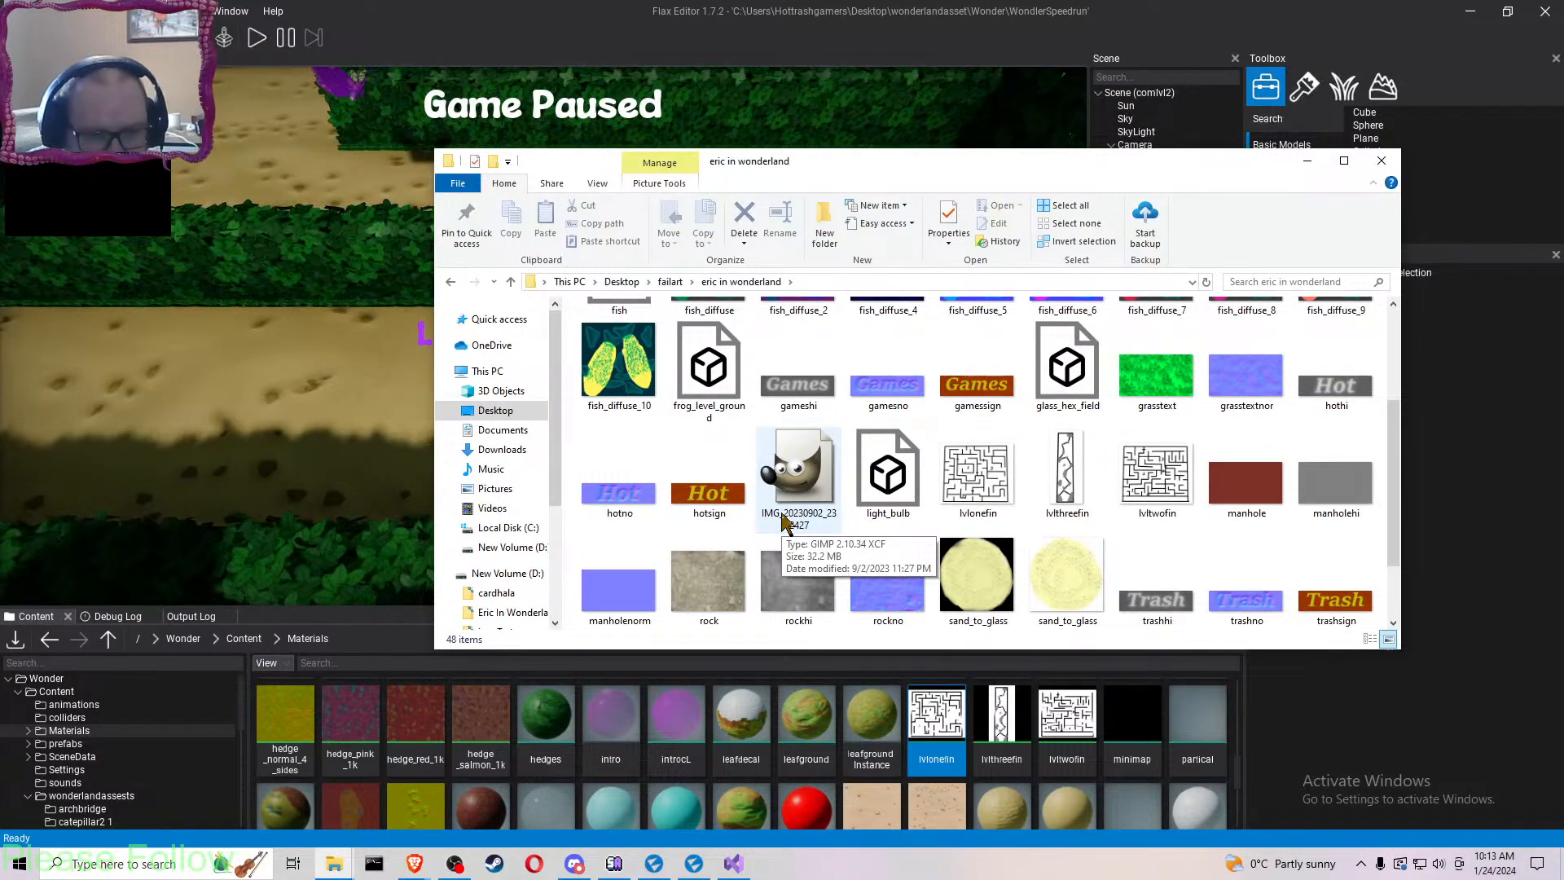
pyautogui.scroll(-2, 783, 521)
pyautogui.scroll(3, 783, 522)
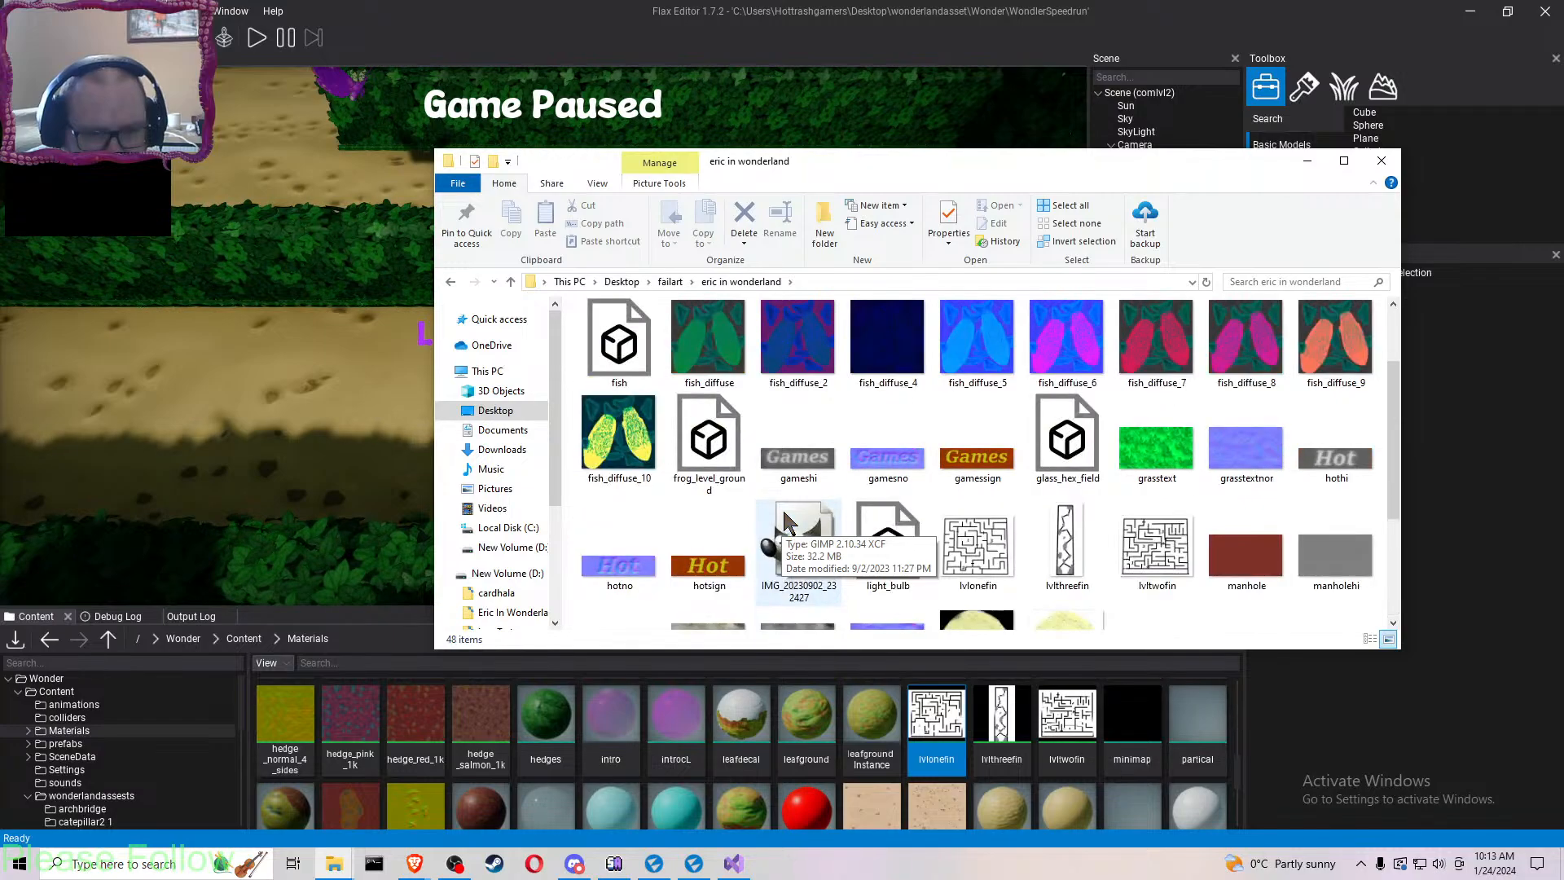
pyautogui.doubleClick(1180, 564)
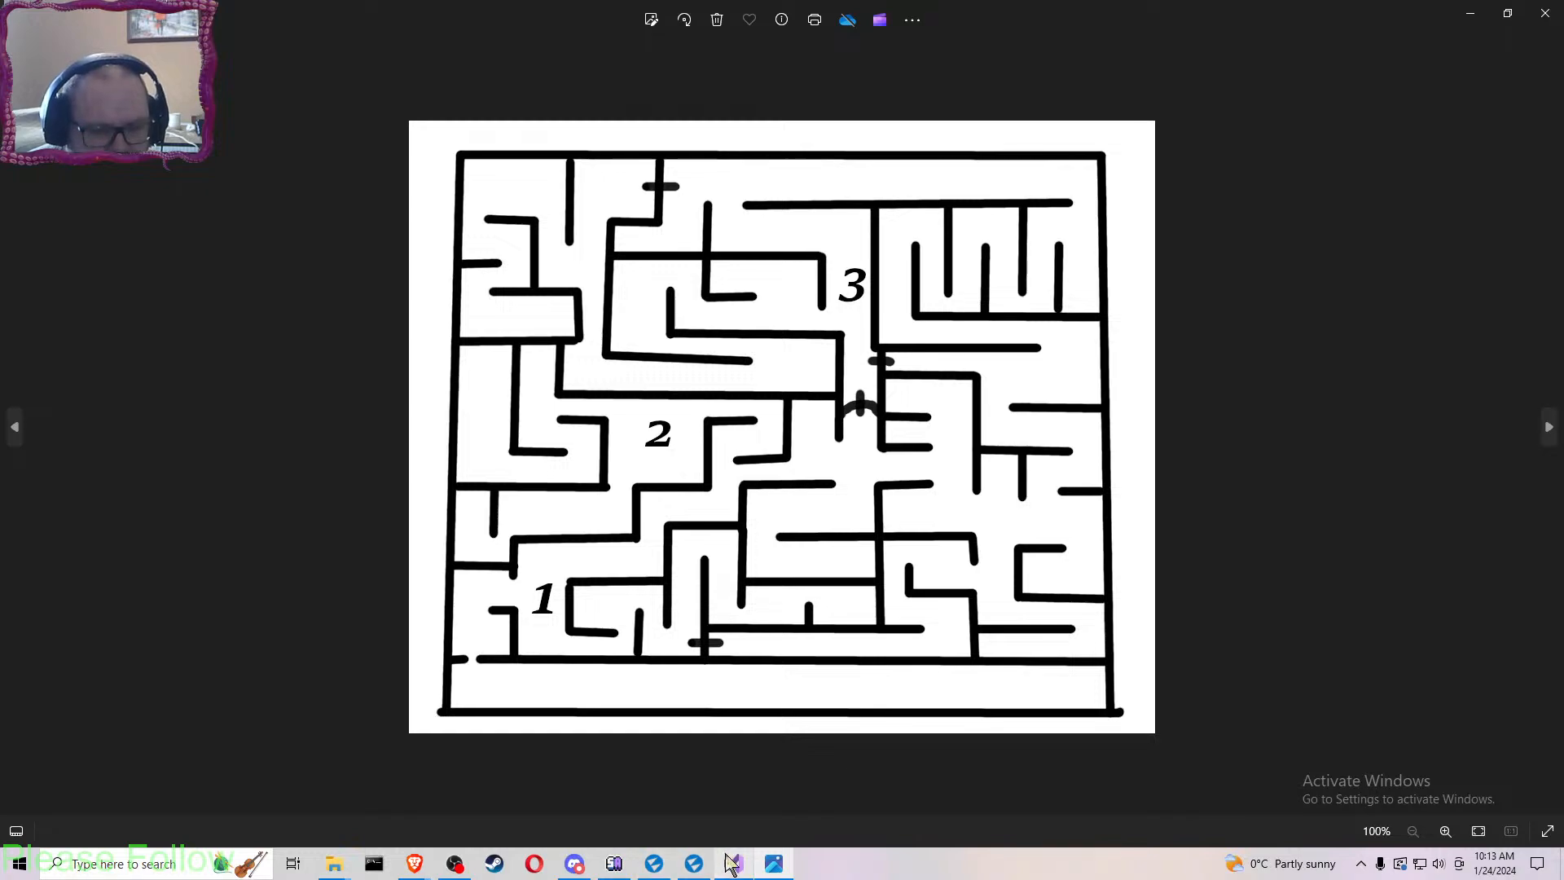
# - Switch back to Flax Editor and bring up the editable scene view of the comlvl2 maze
pyautogui.click(695, 868)
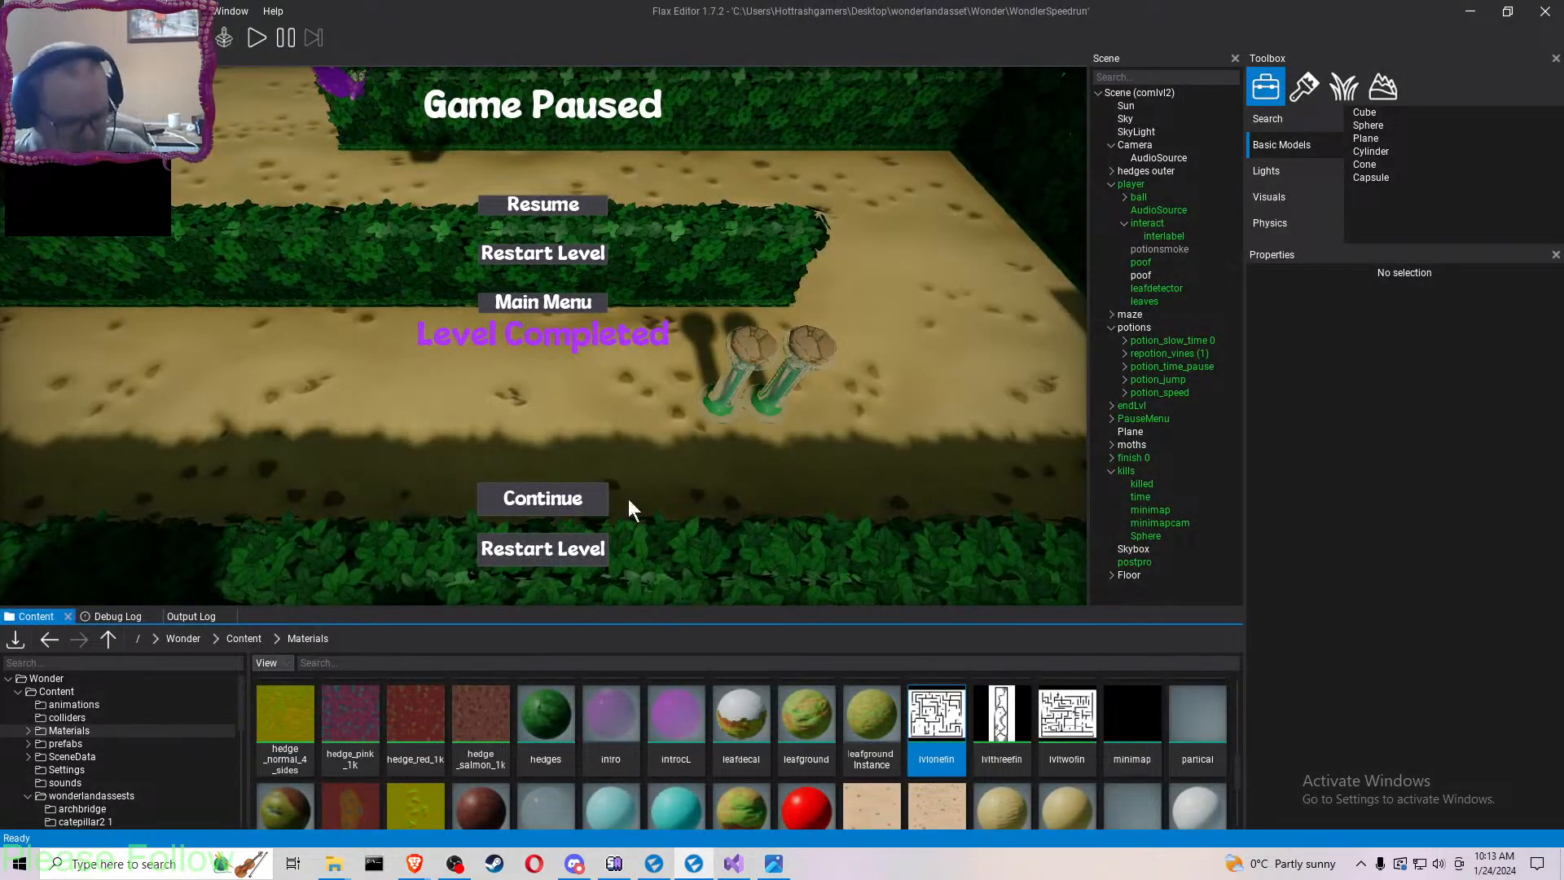
pyautogui.click(26, 59)
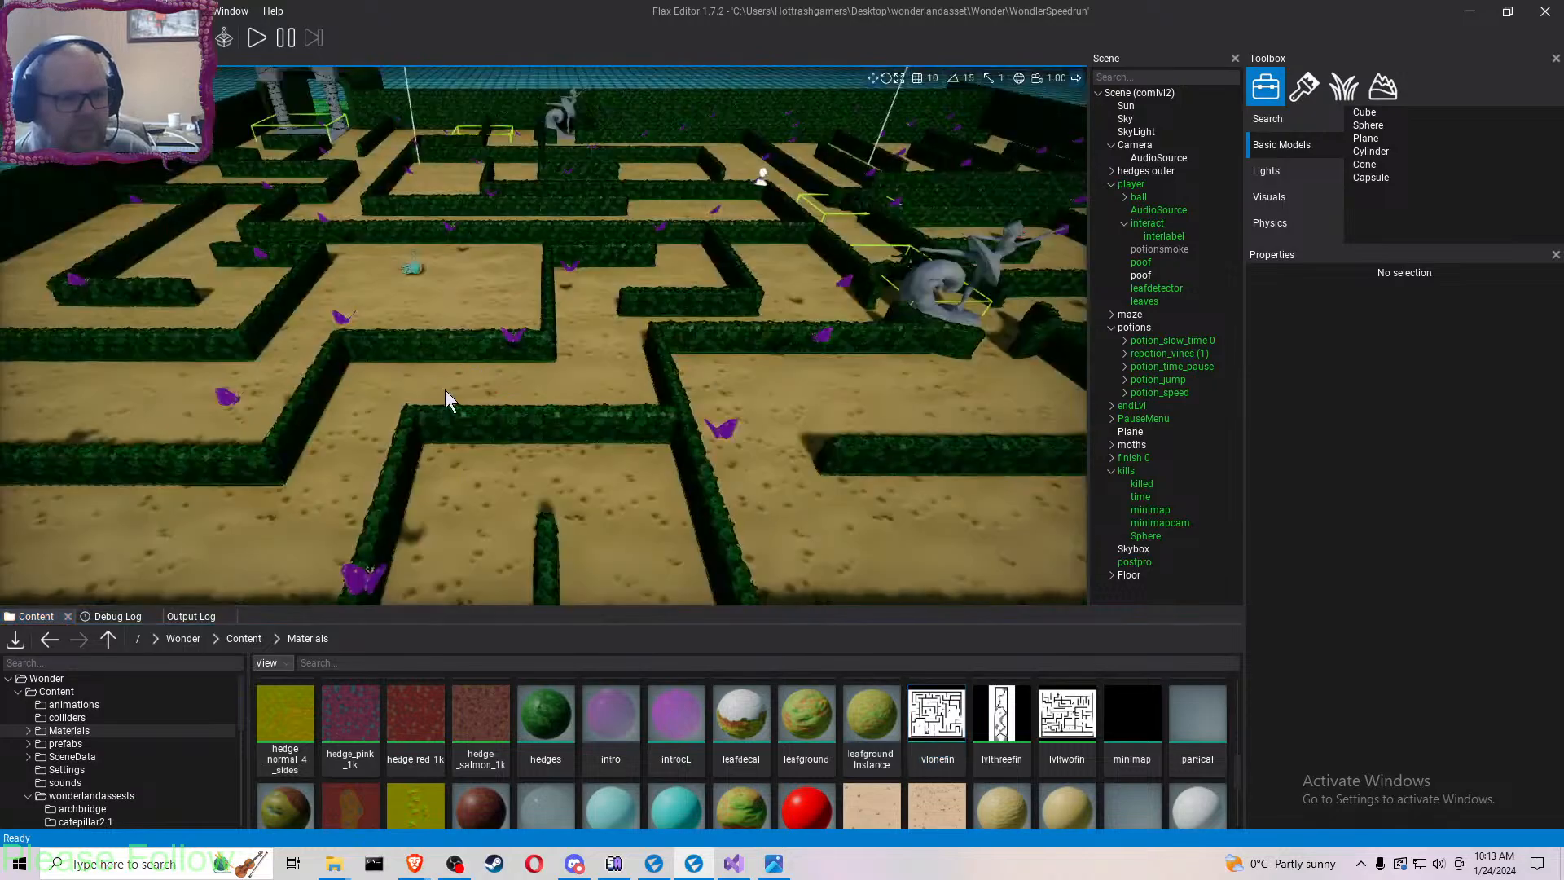
# - Compare the comlvl2 maze layout with the spots numbered 1, 2 and 3 on the maze map image
pyautogui.moveTo(448, 393); pyautogui.dragTo(656, 416, button='right')
pyautogui.press('w')
pyautogui.press('s')
pyautogui.press('s')
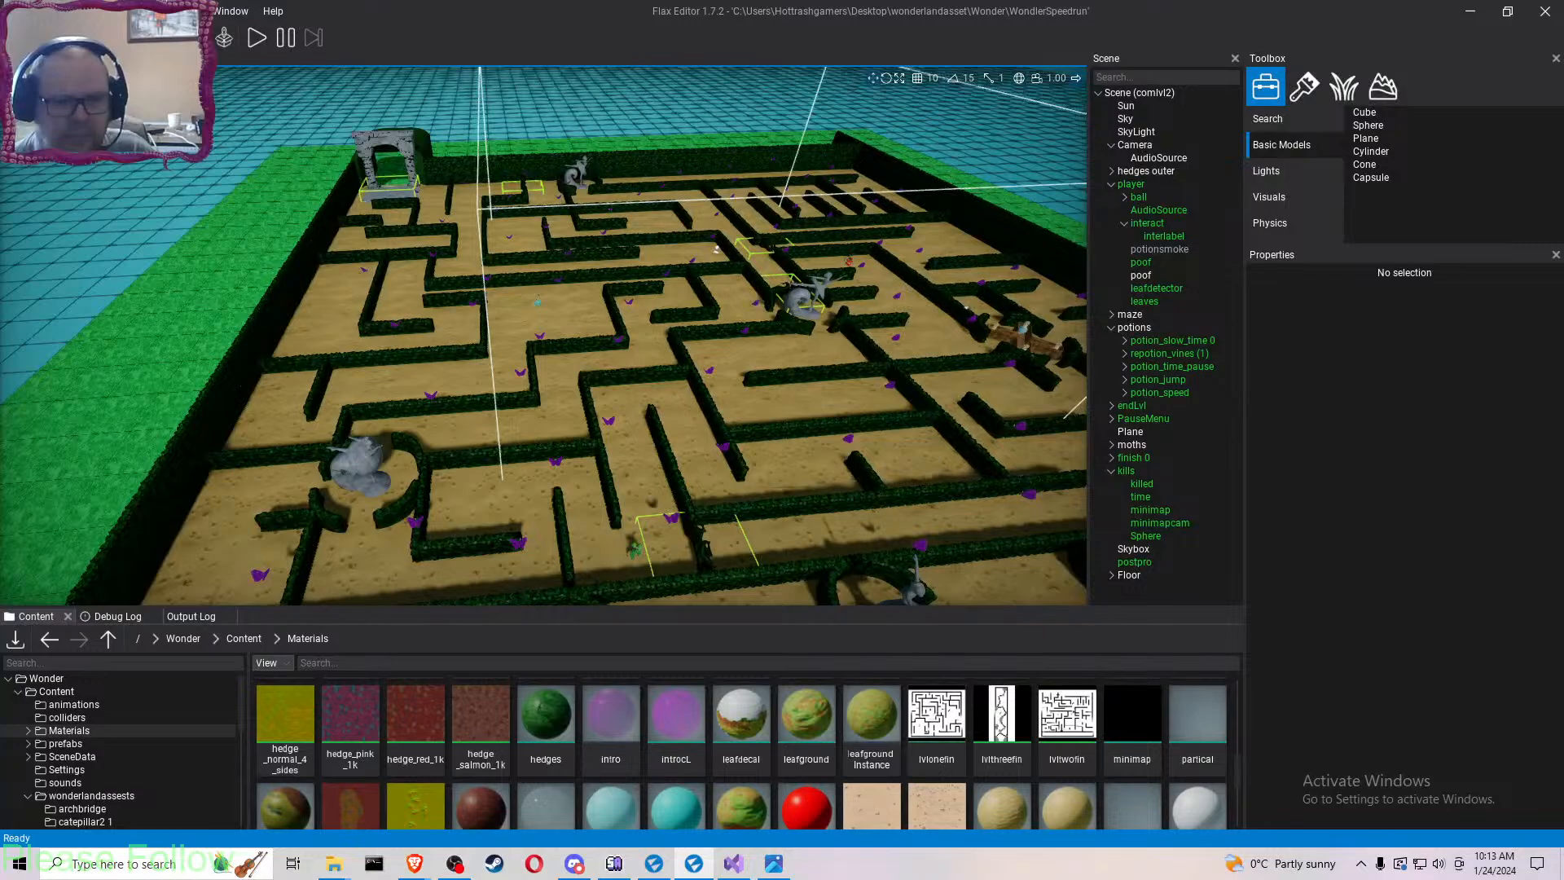
pyautogui.moveTo(656, 416); pyautogui.dragTo(644, 425, button='right')
pyautogui.press('d')
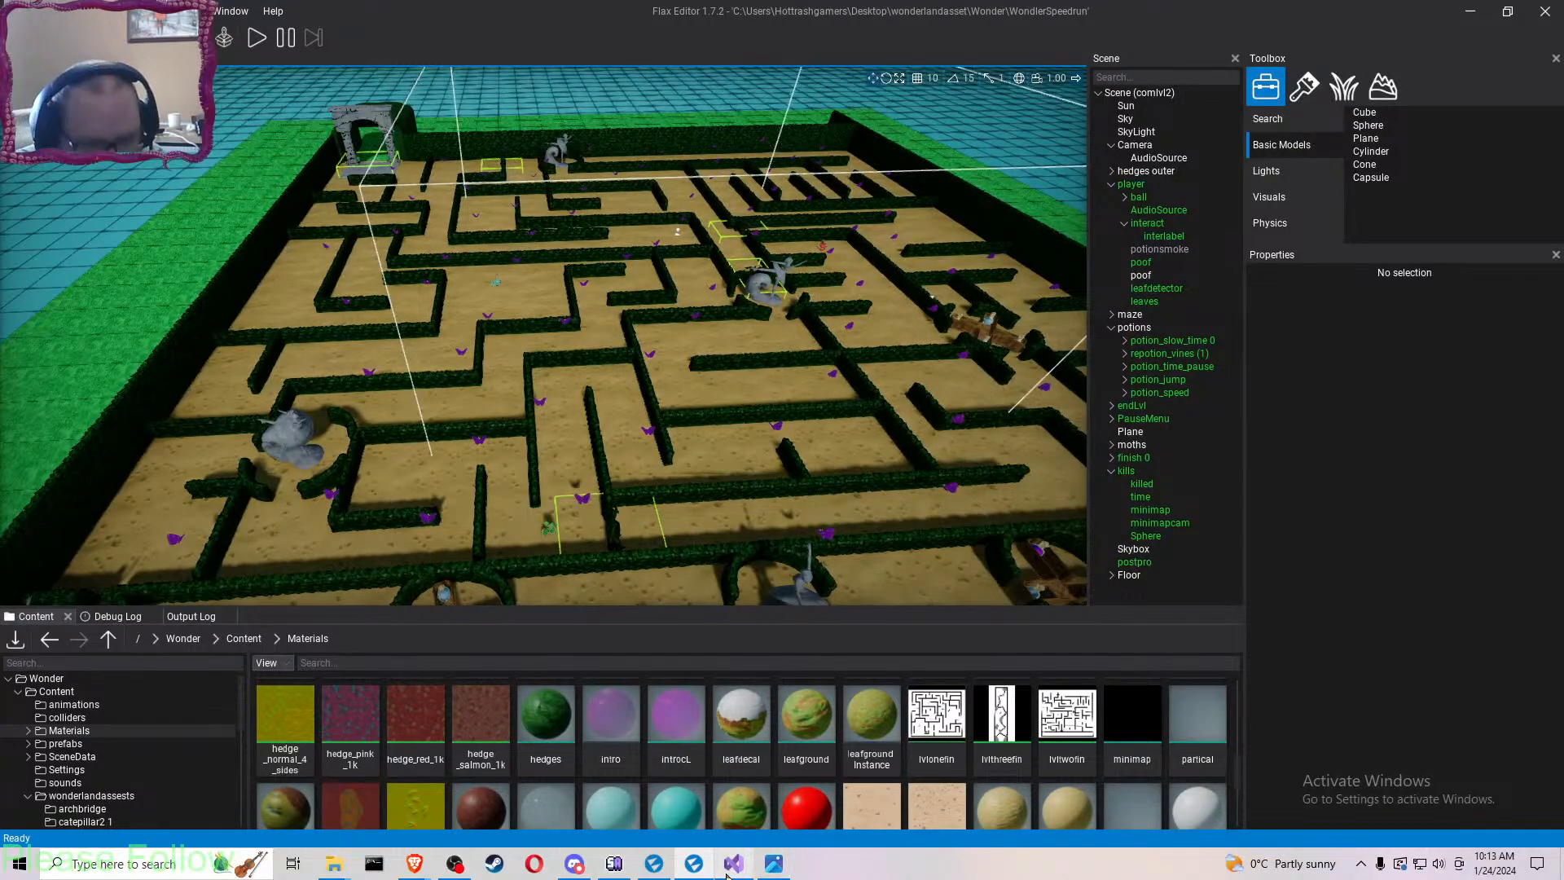
pyautogui.moveTo(731, 866)
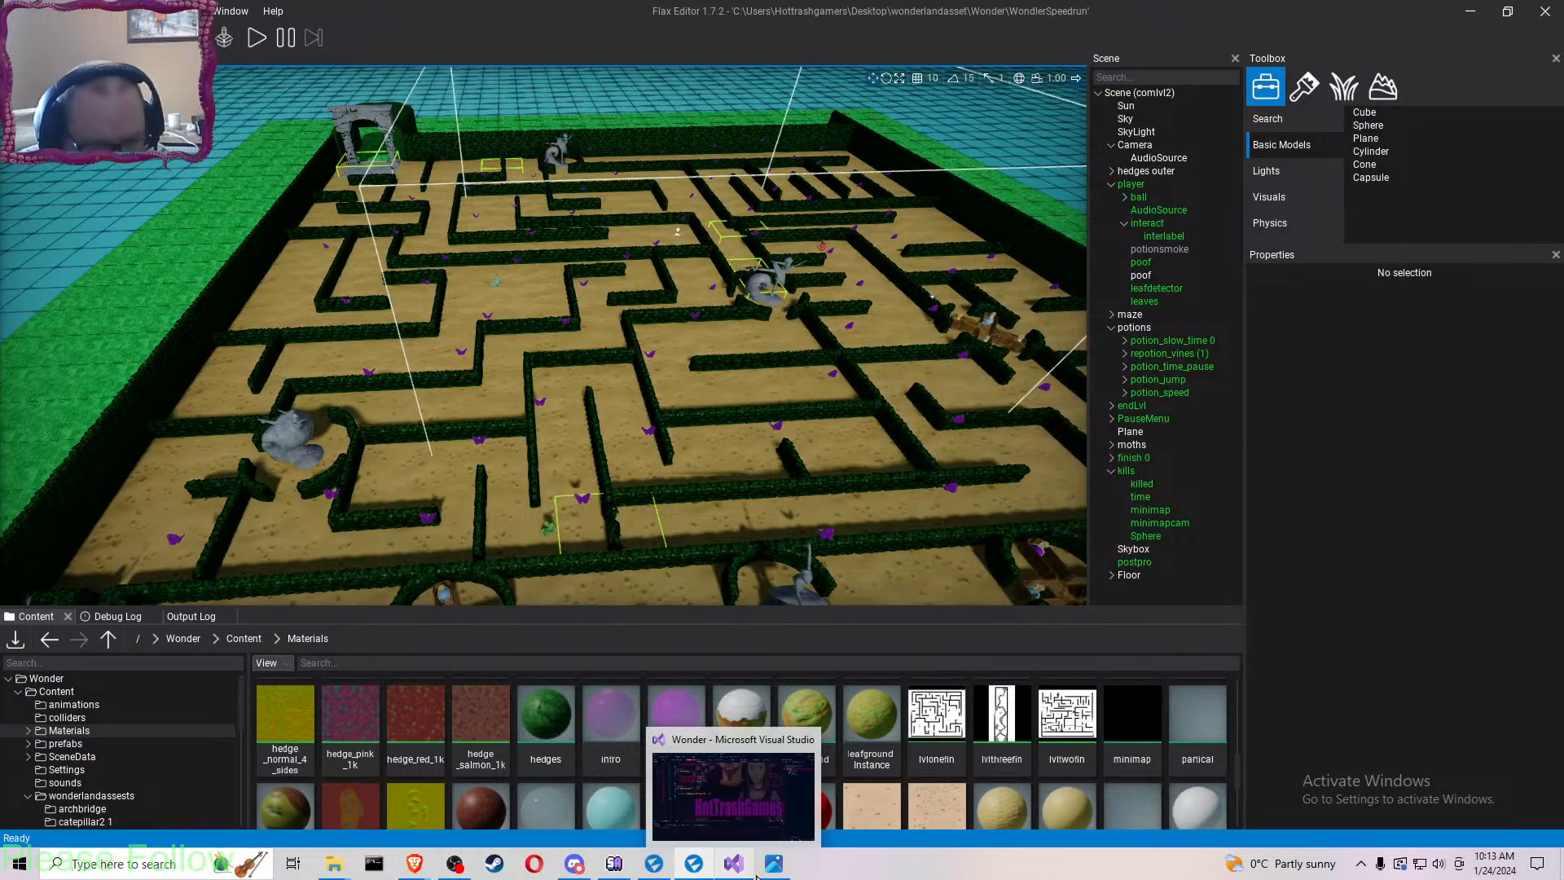
pyautogui.click(668, 709)
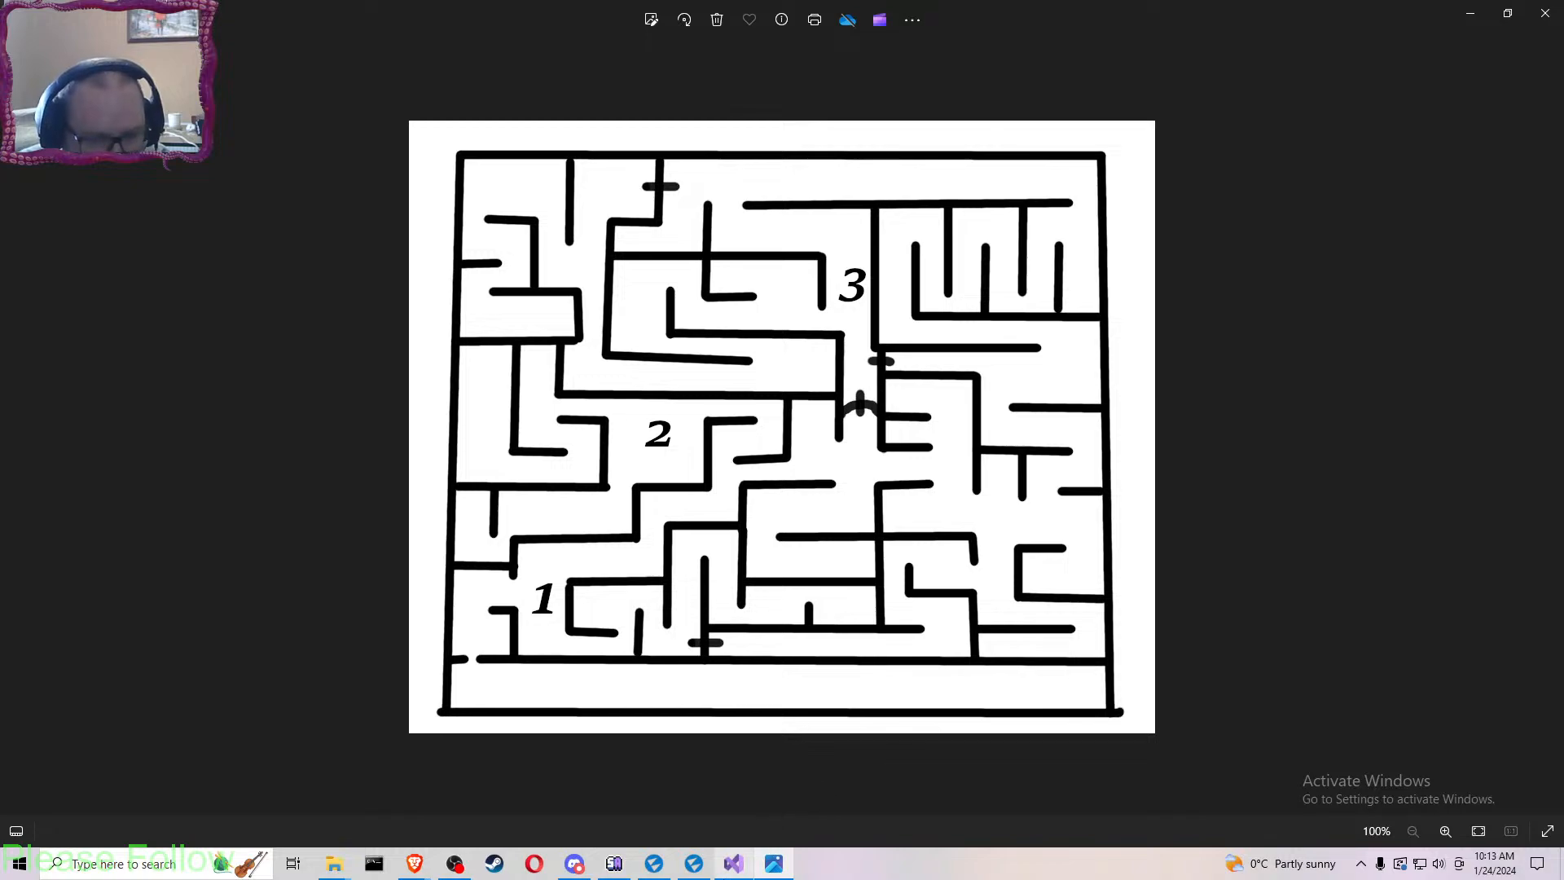
pyautogui.click(731, 866)
pyautogui.click(737, 868)
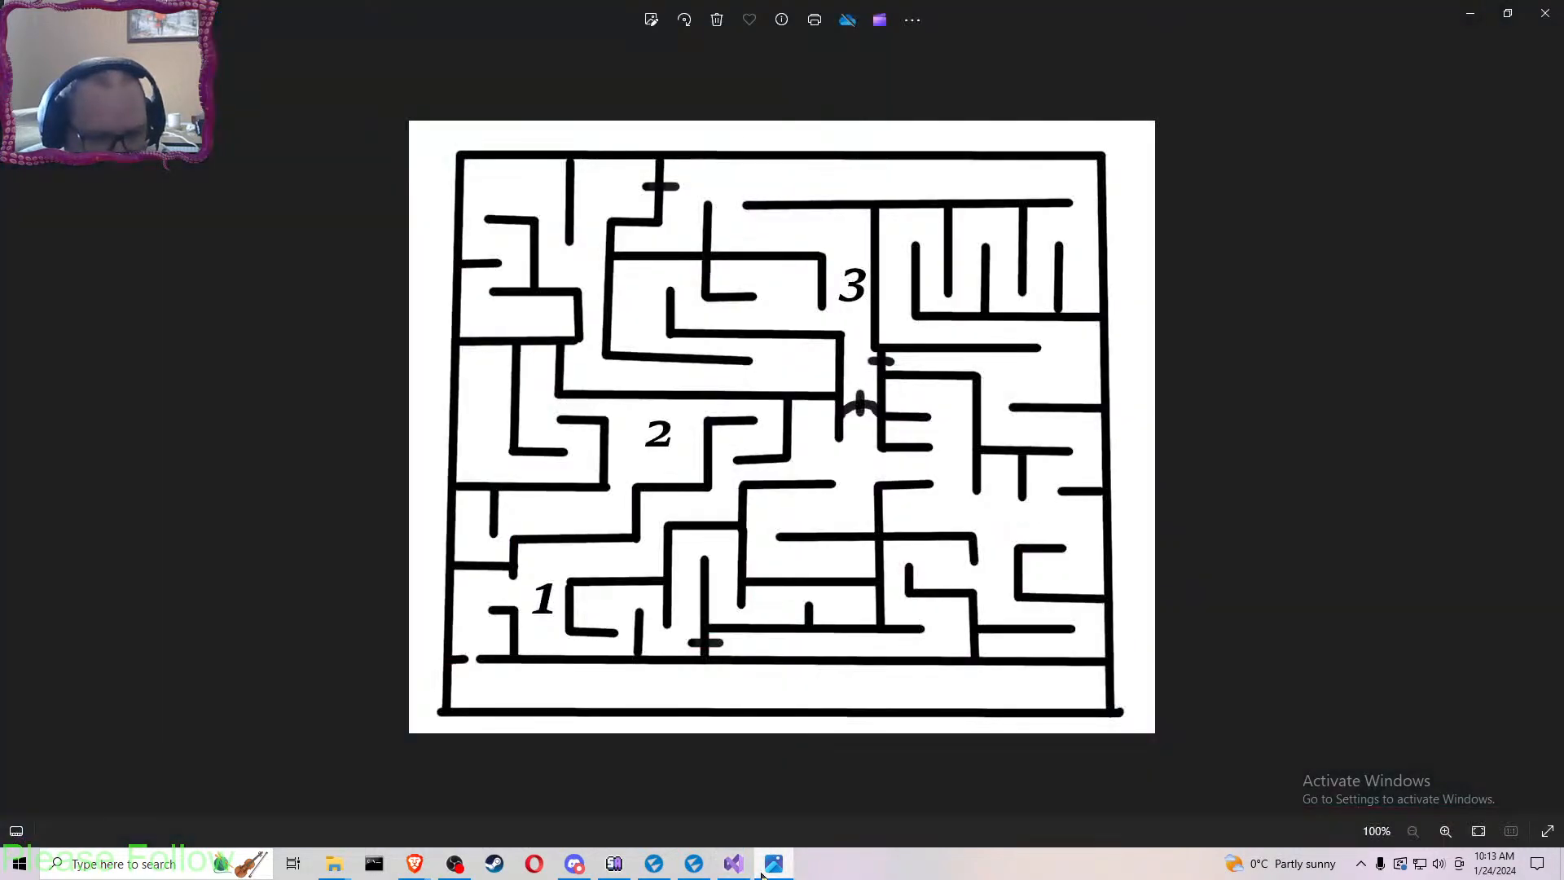
pyautogui.click(701, 869)
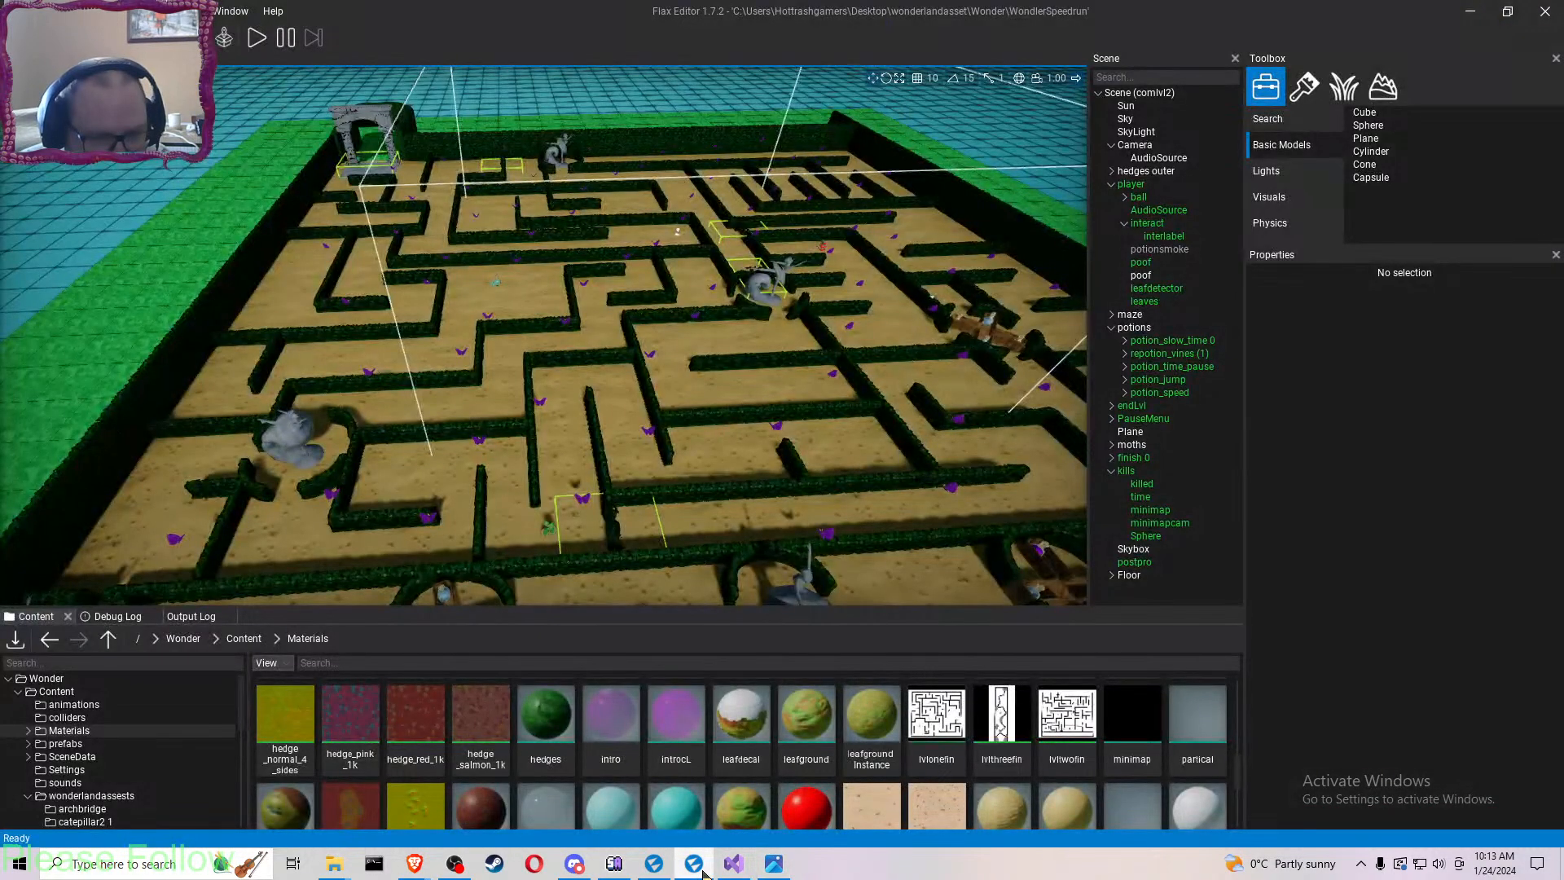
pyautogui.click(770, 869)
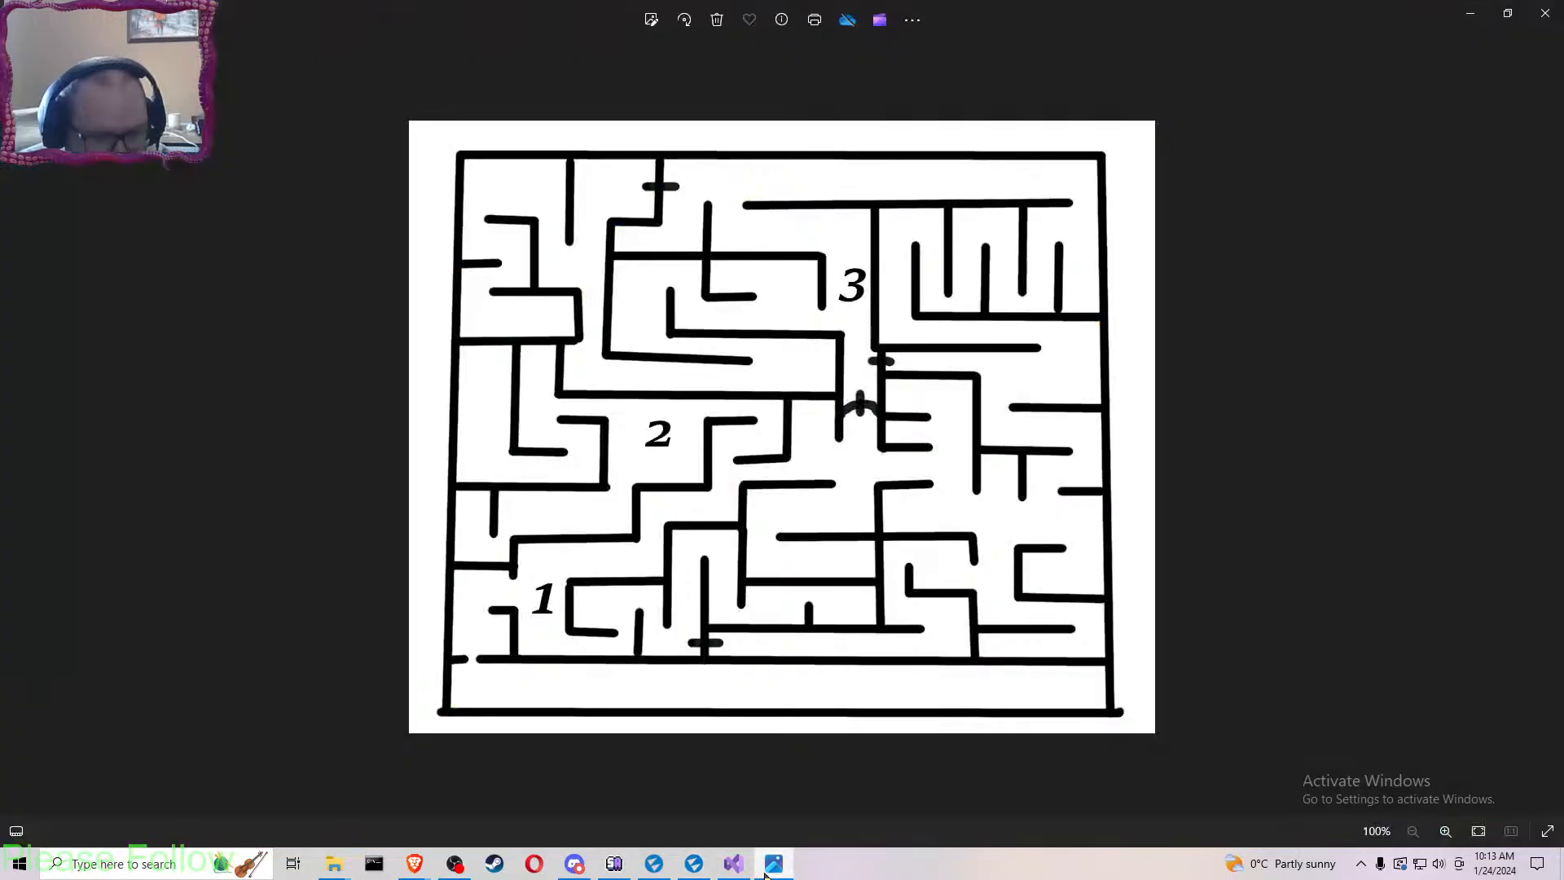
pyautogui.click(703, 870)
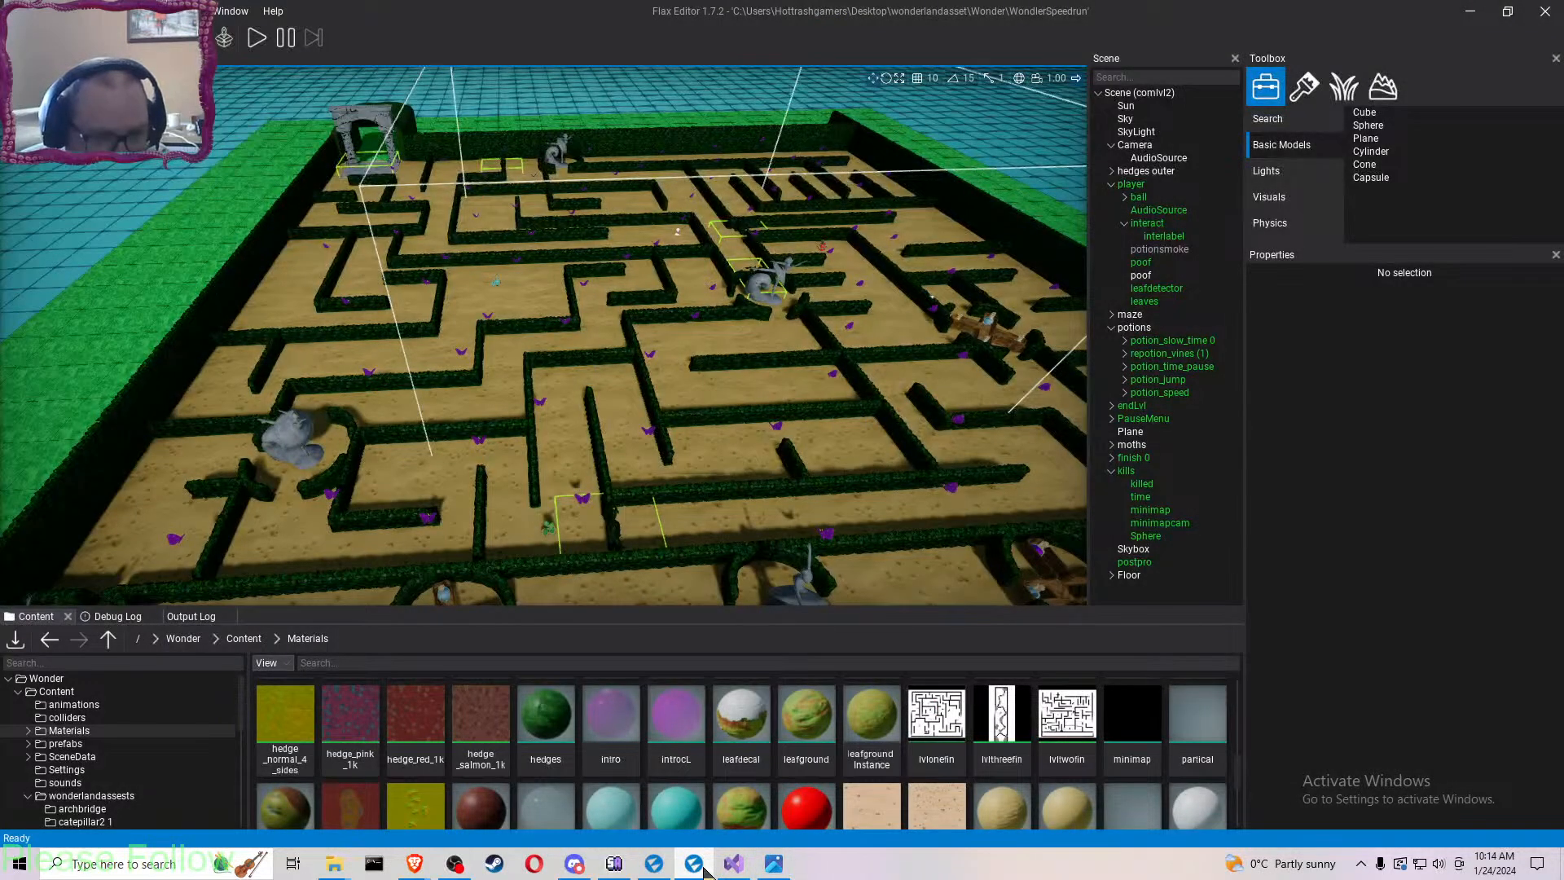
# - Delete the repotion_vines (1), potion_jump and potion_speed actors from the comlvl2 maze
pyautogui.click(549, 534)
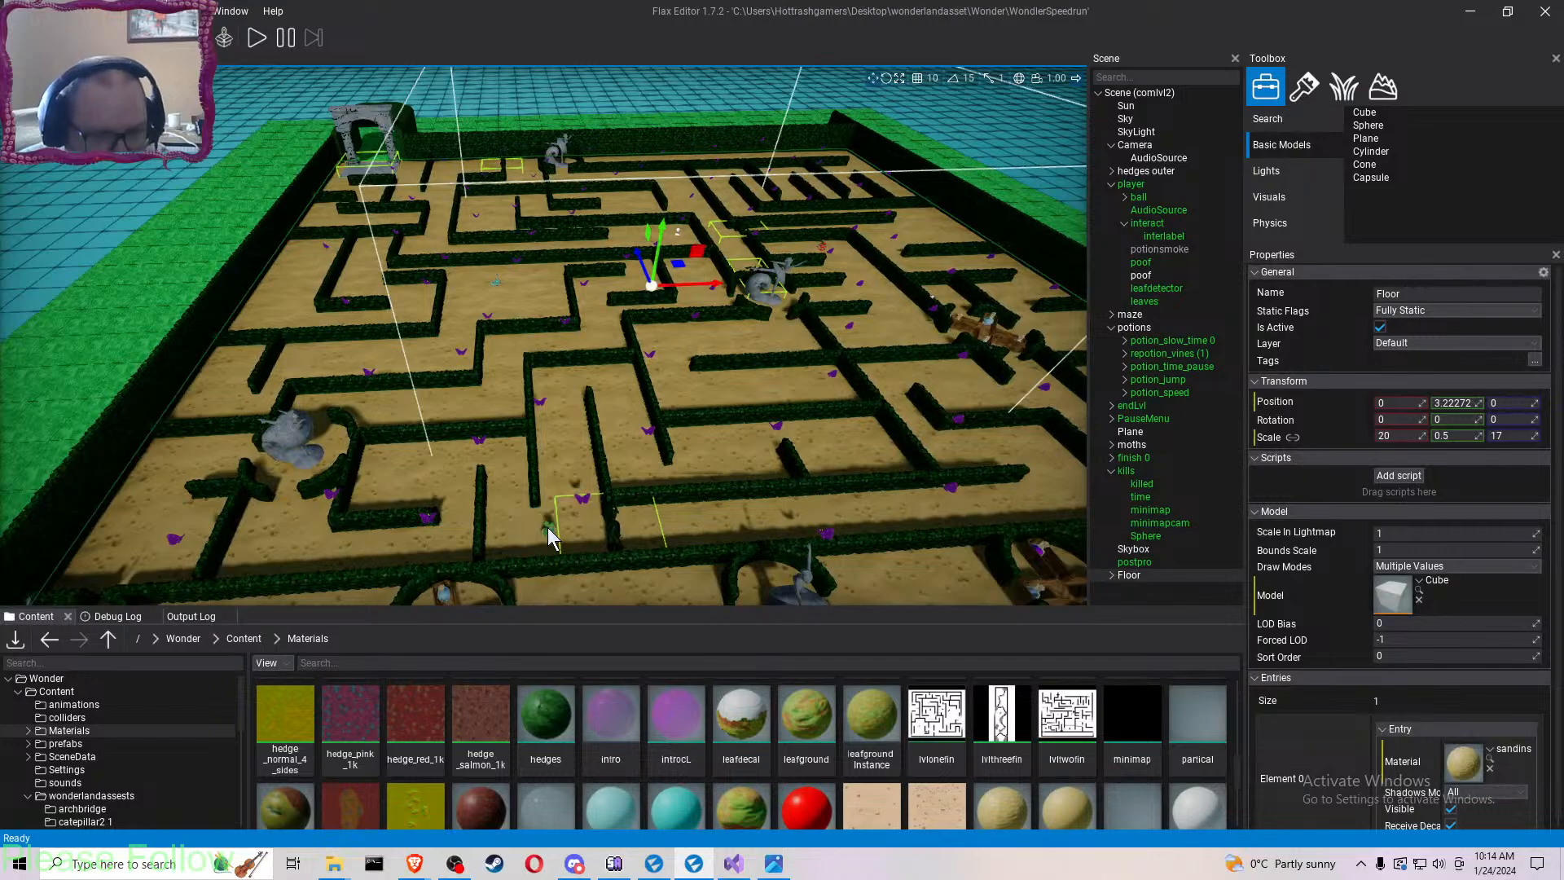
pyautogui.click(548, 533)
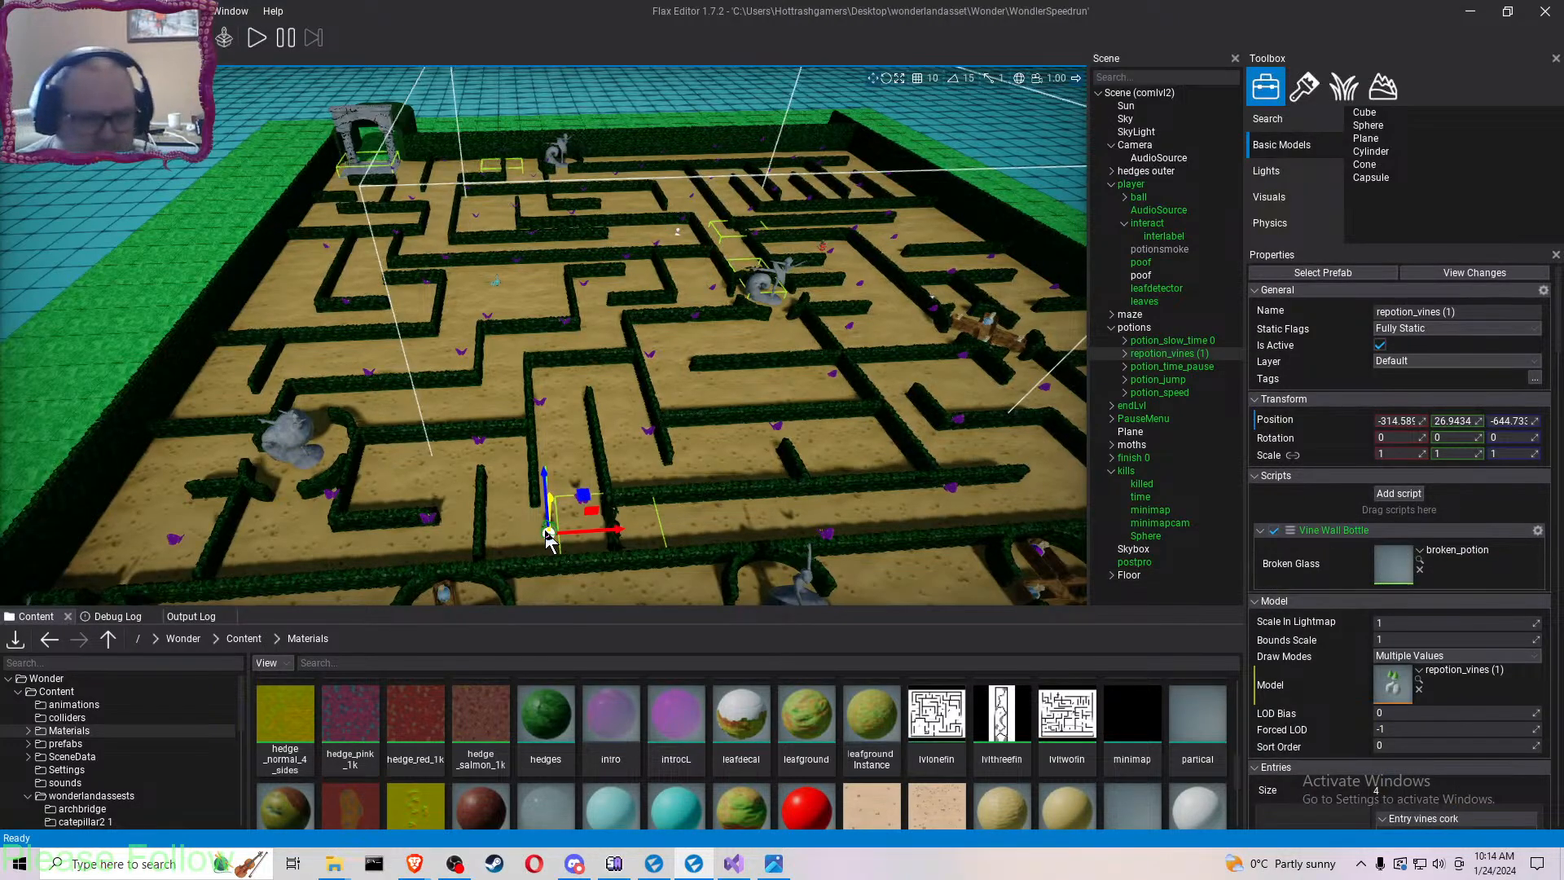
pyautogui.press('Delete')
pyautogui.click(824, 253)
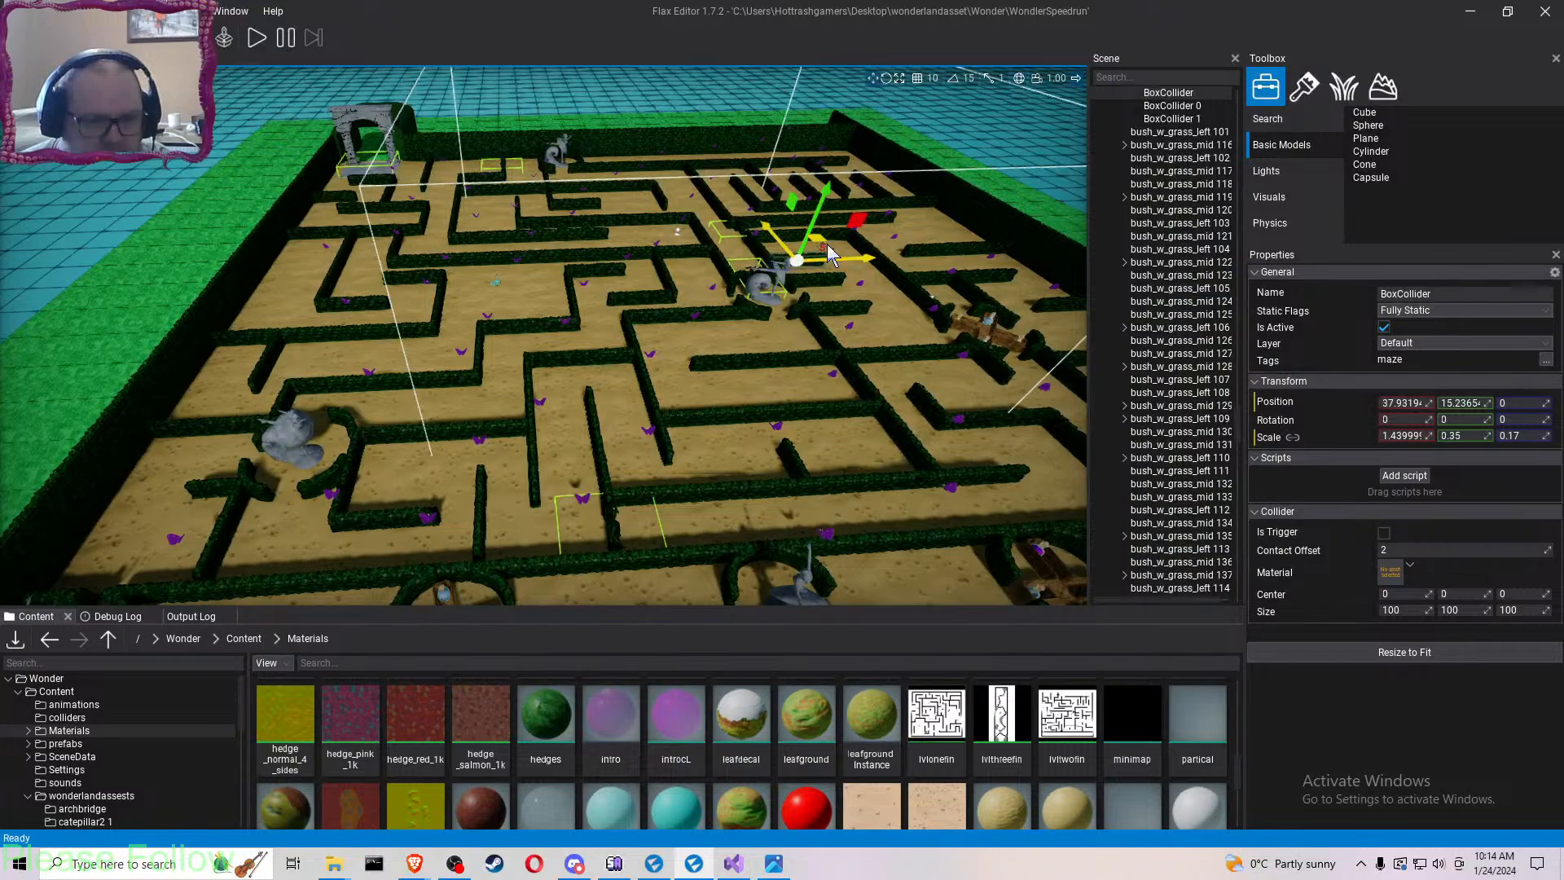
pyautogui.click(840, 258)
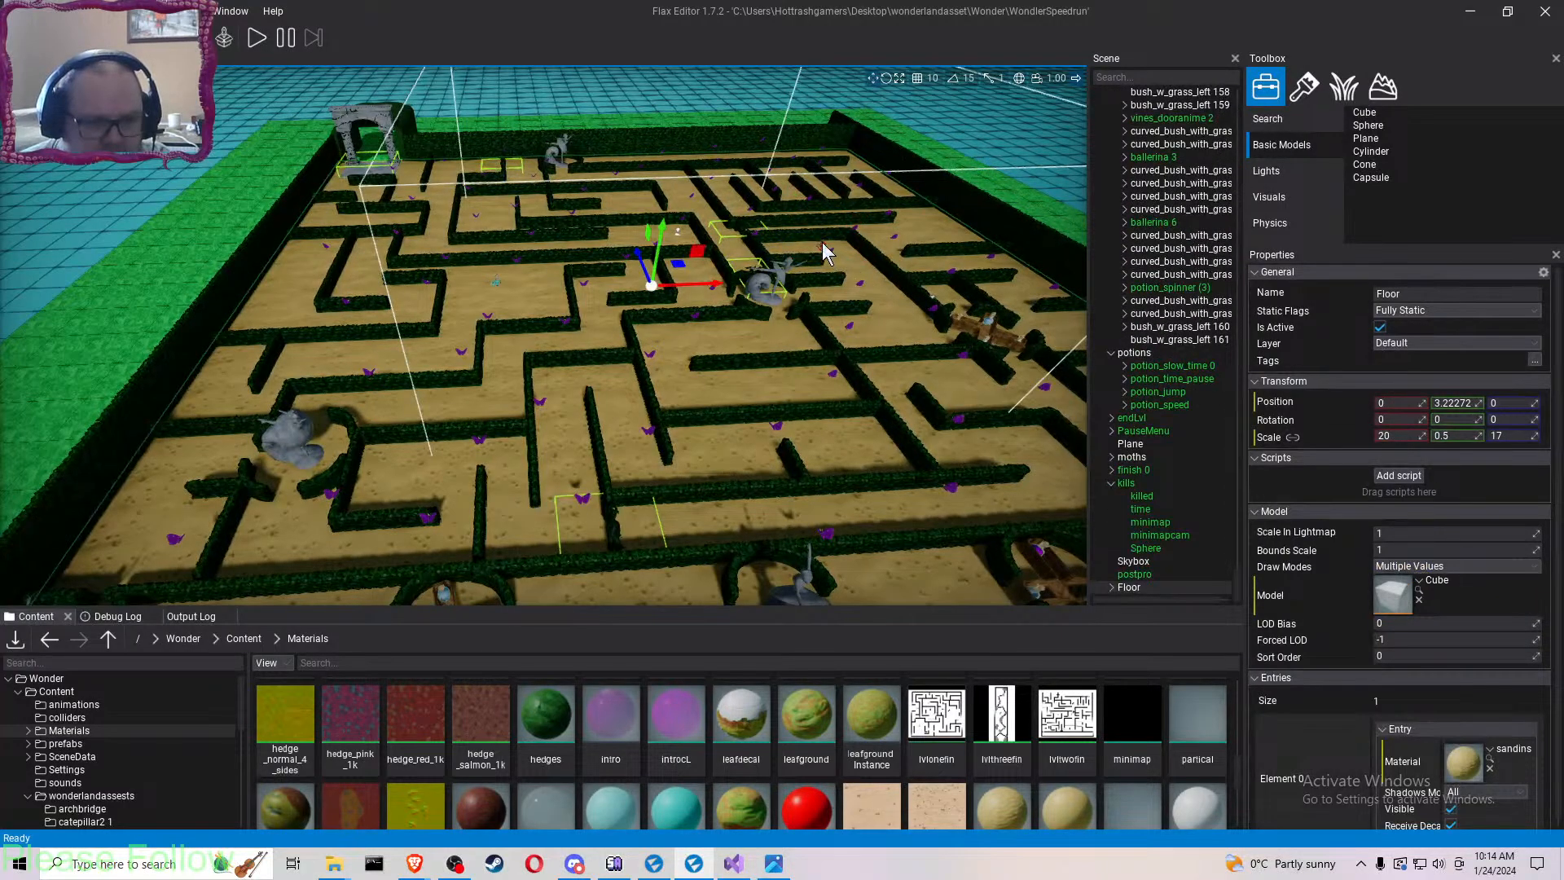
pyautogui.click(821, 240)
pyautogui.press('Delete')
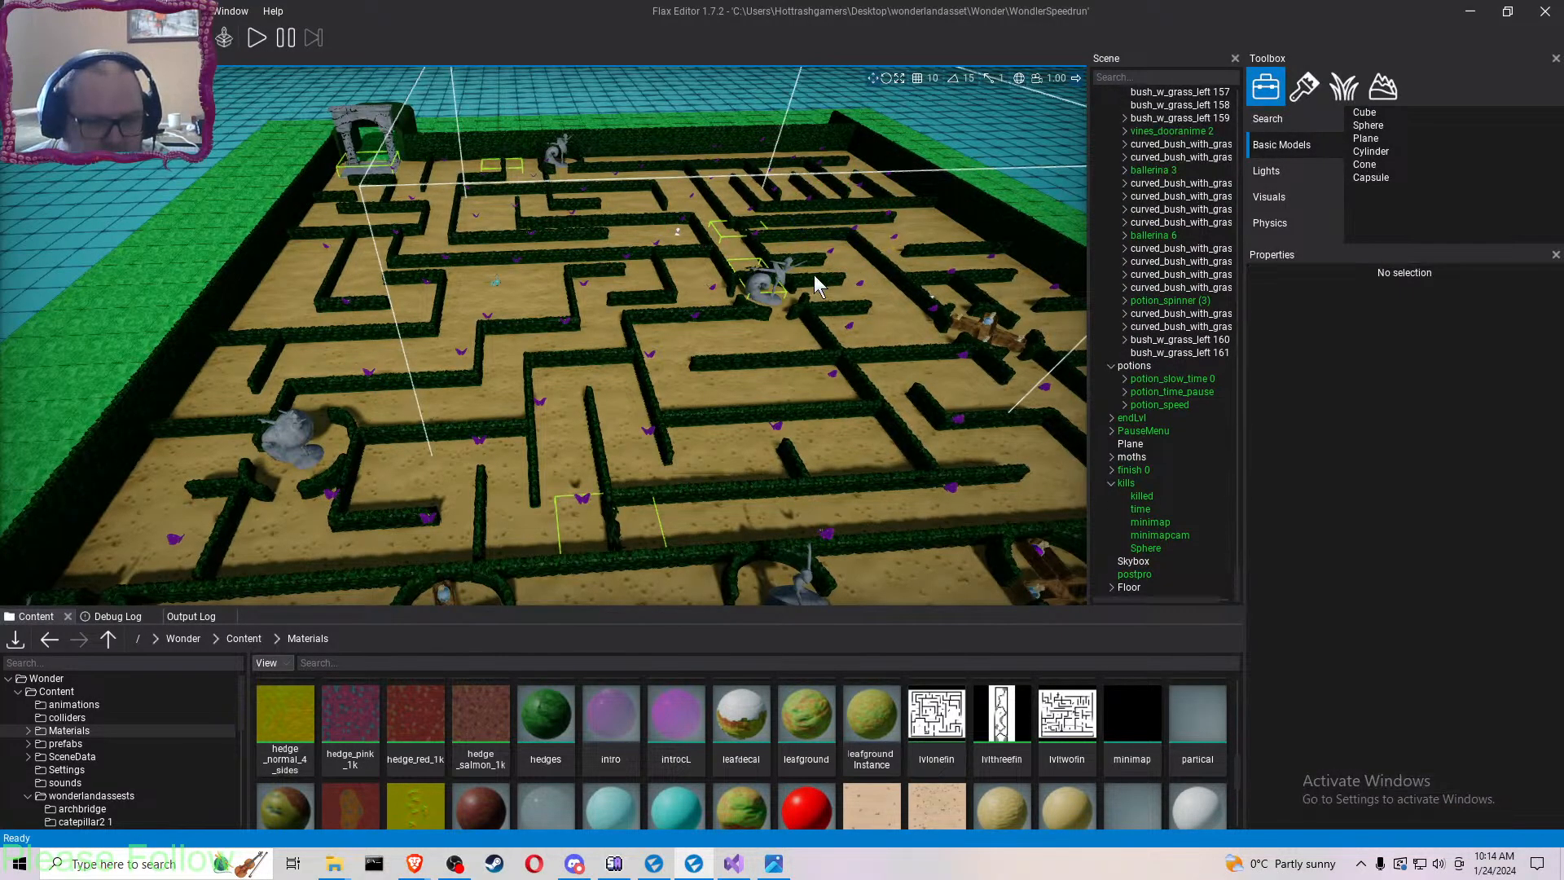
pyautogui.click(496, 281)
pyautogui.press('Delete')
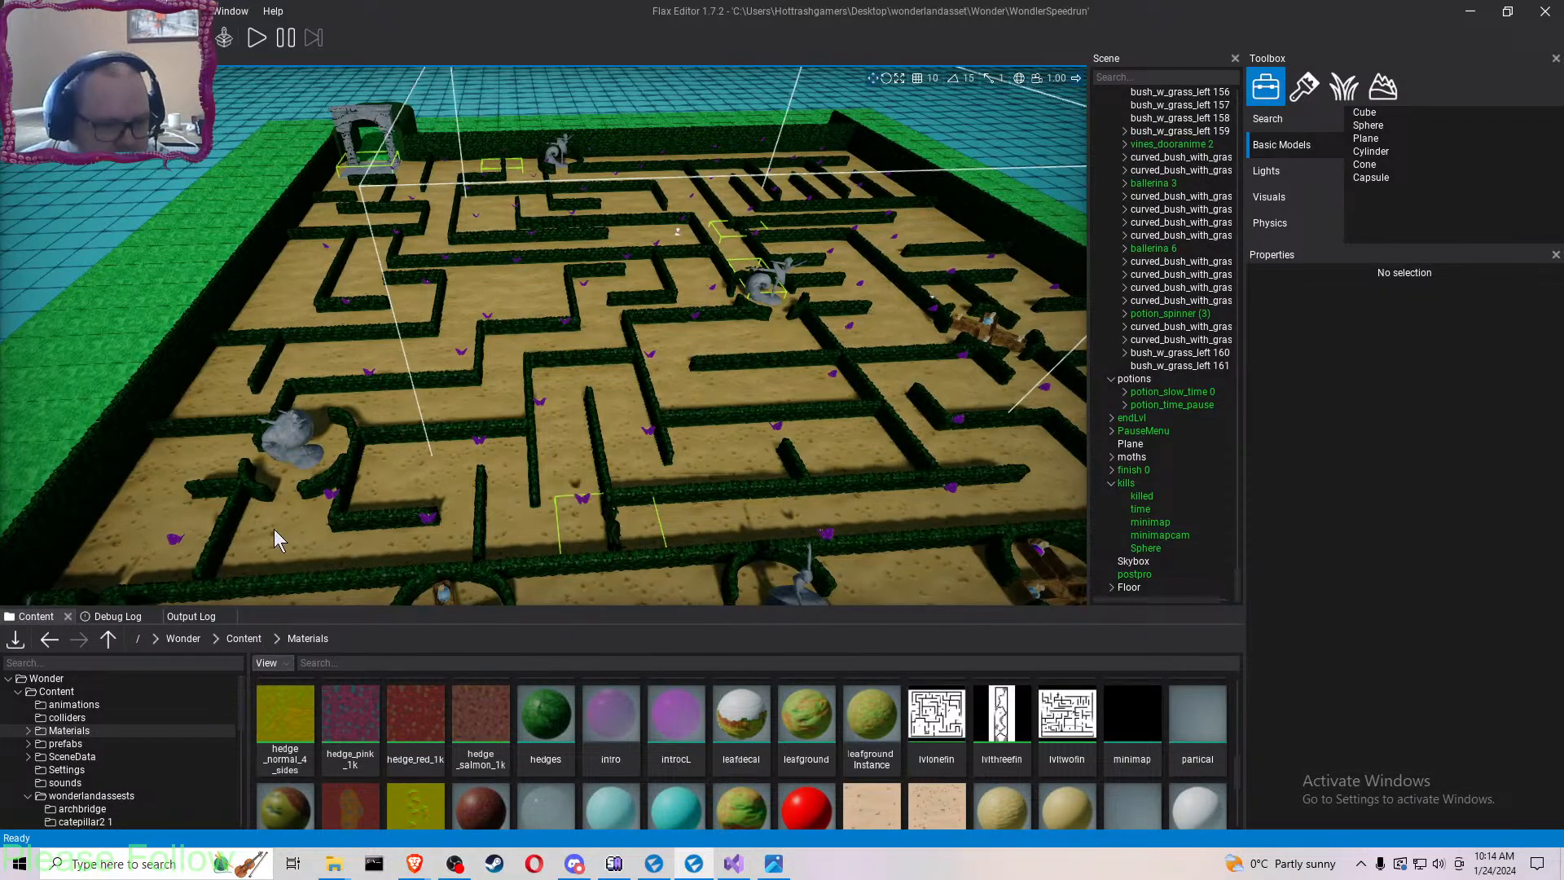
# - Collapse the maze, potions, player and kills groups in the comlvl2 scene hierarchy
pyautogui.scroll(10, 1157, 521)
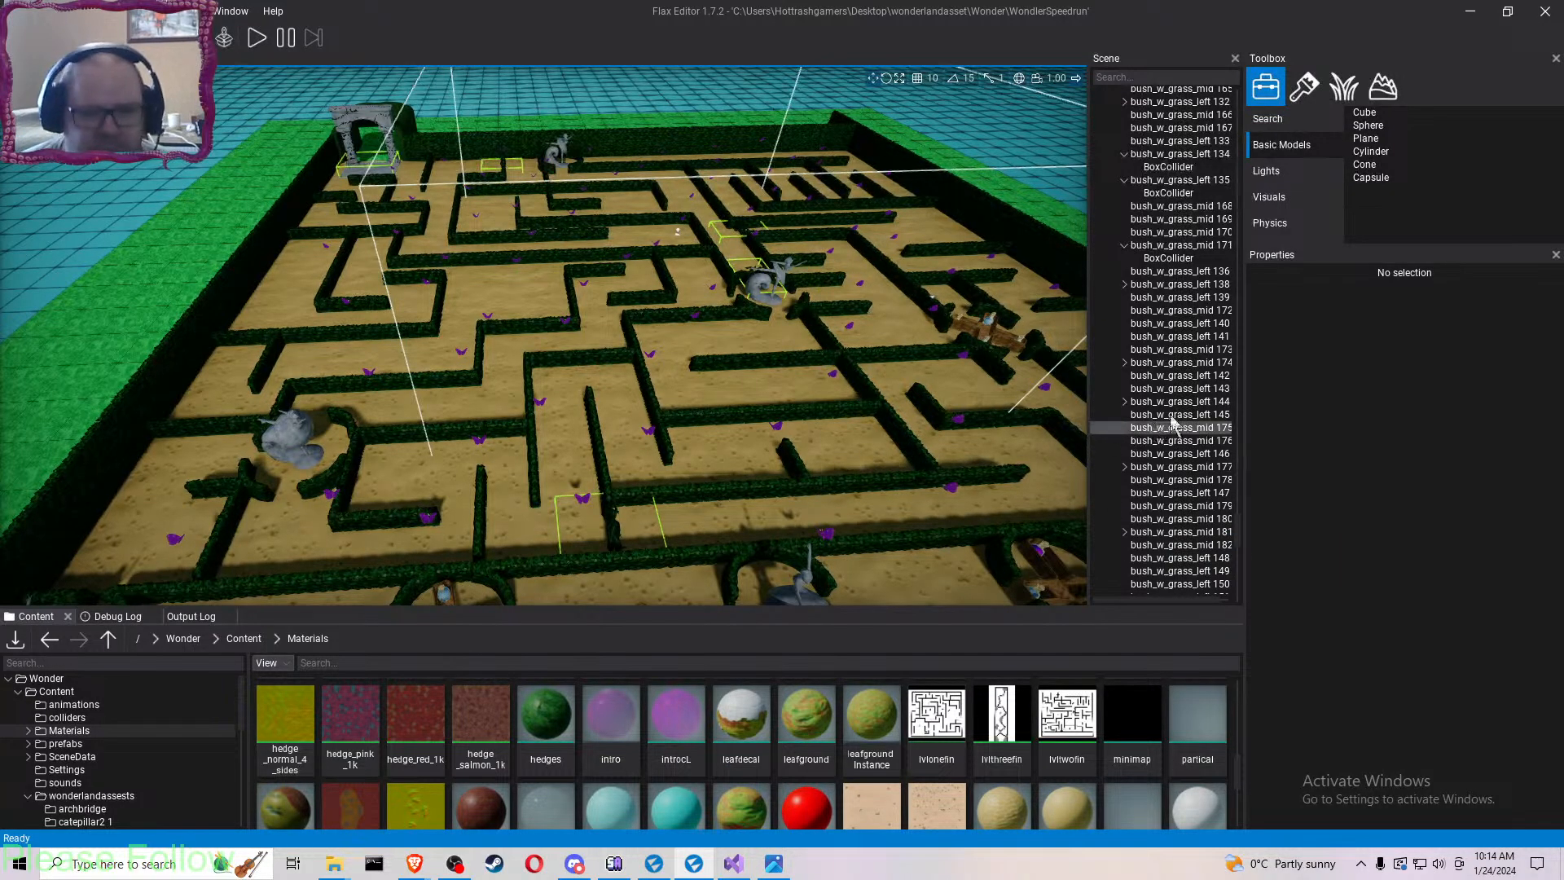
pyautogui.scroll(20, 1174, 424)
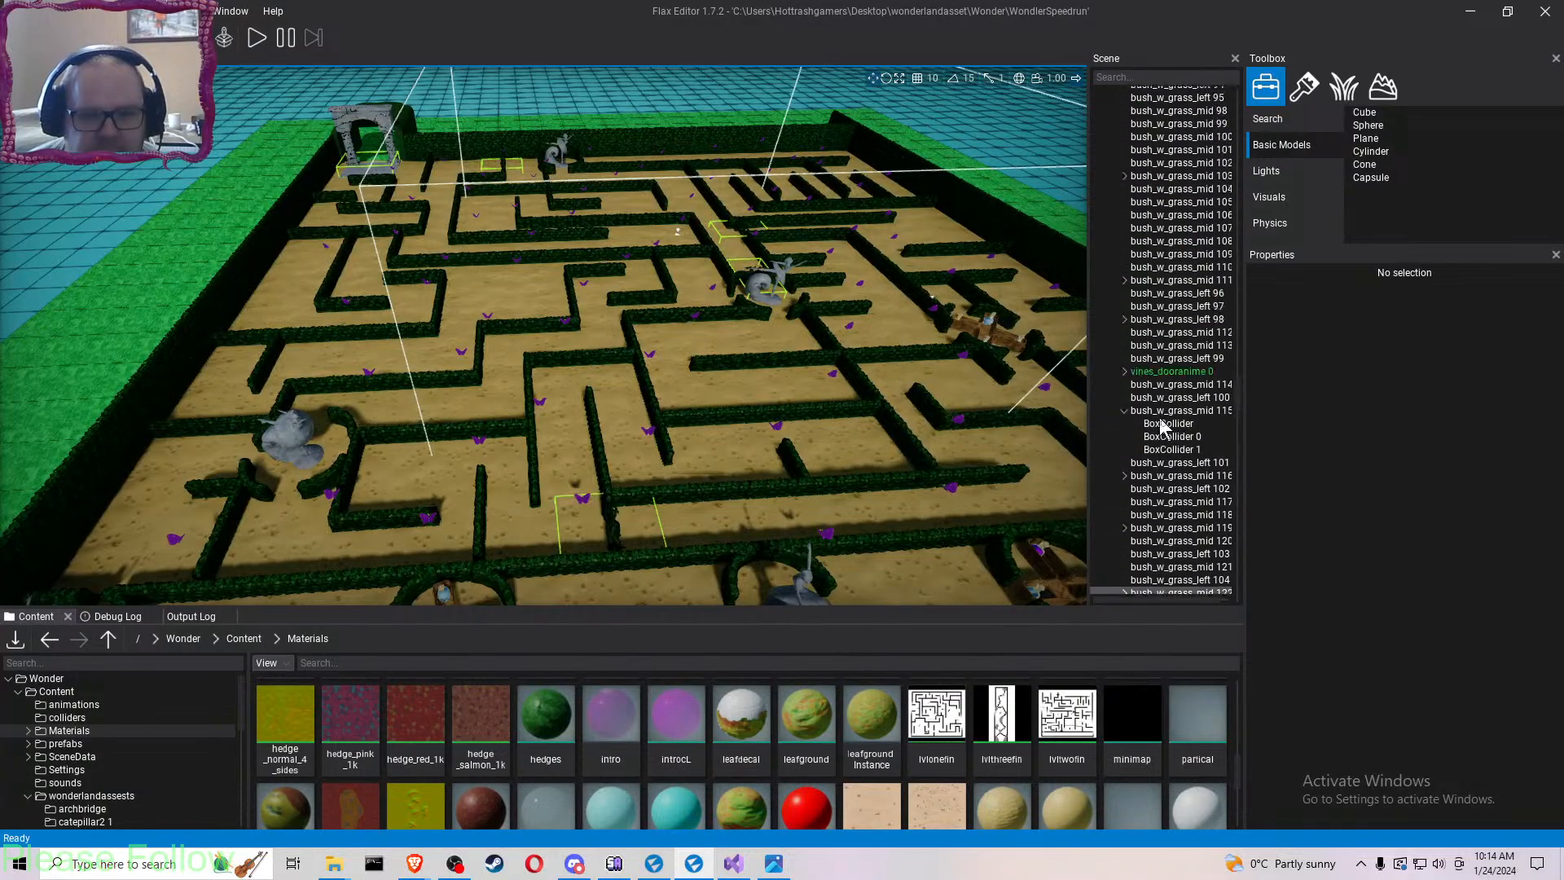
pyautogui.scroll(20, 1163, 421)
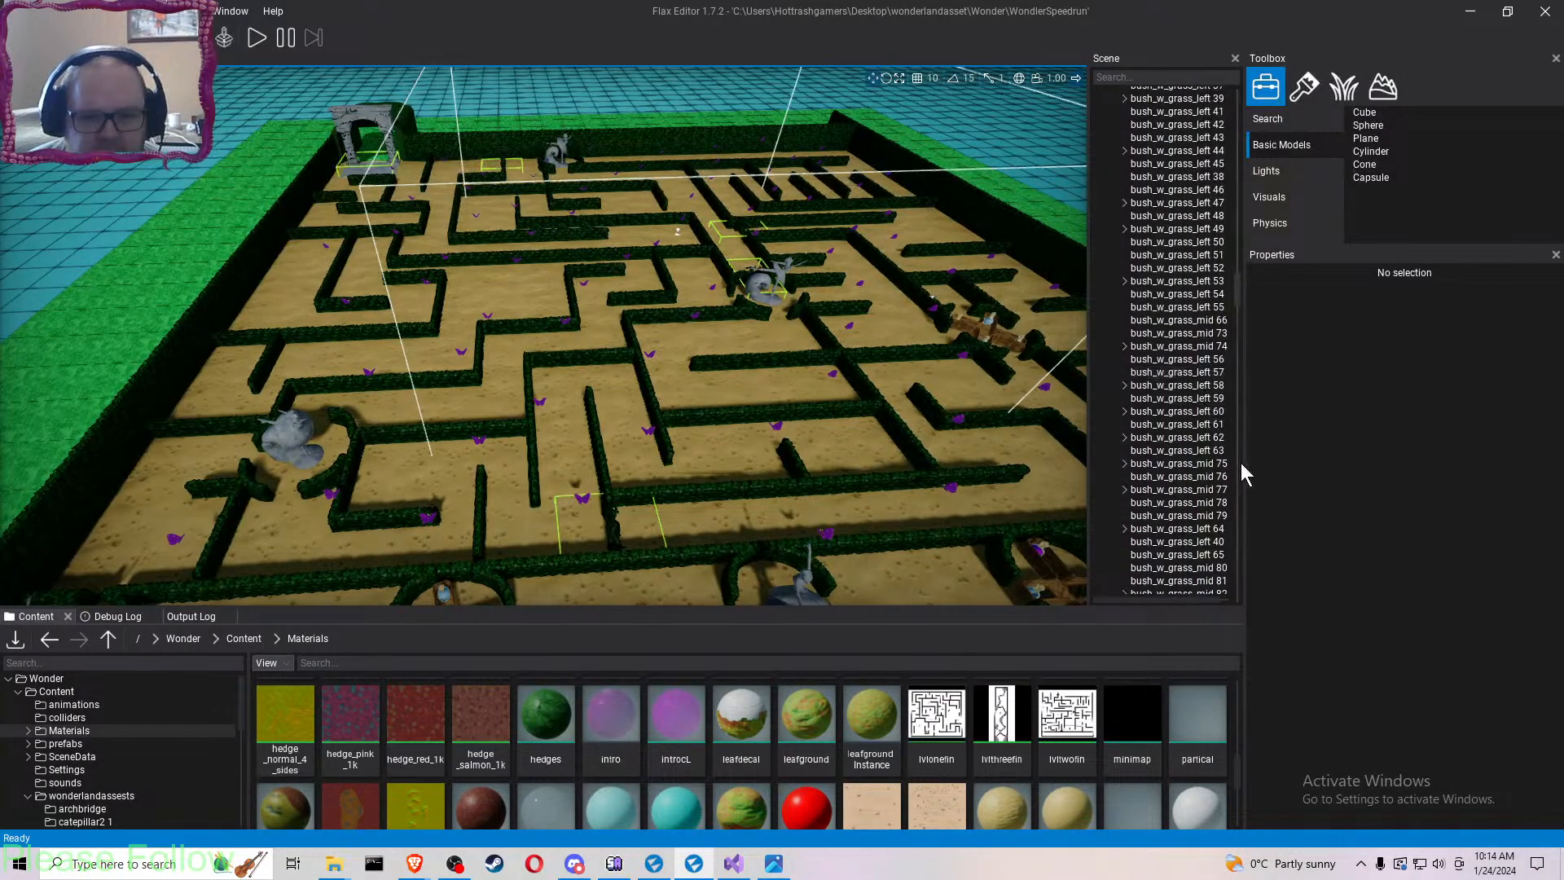
pyautogui.moveTo(1240, 295); pyautogui.dragTo(1222, 99)
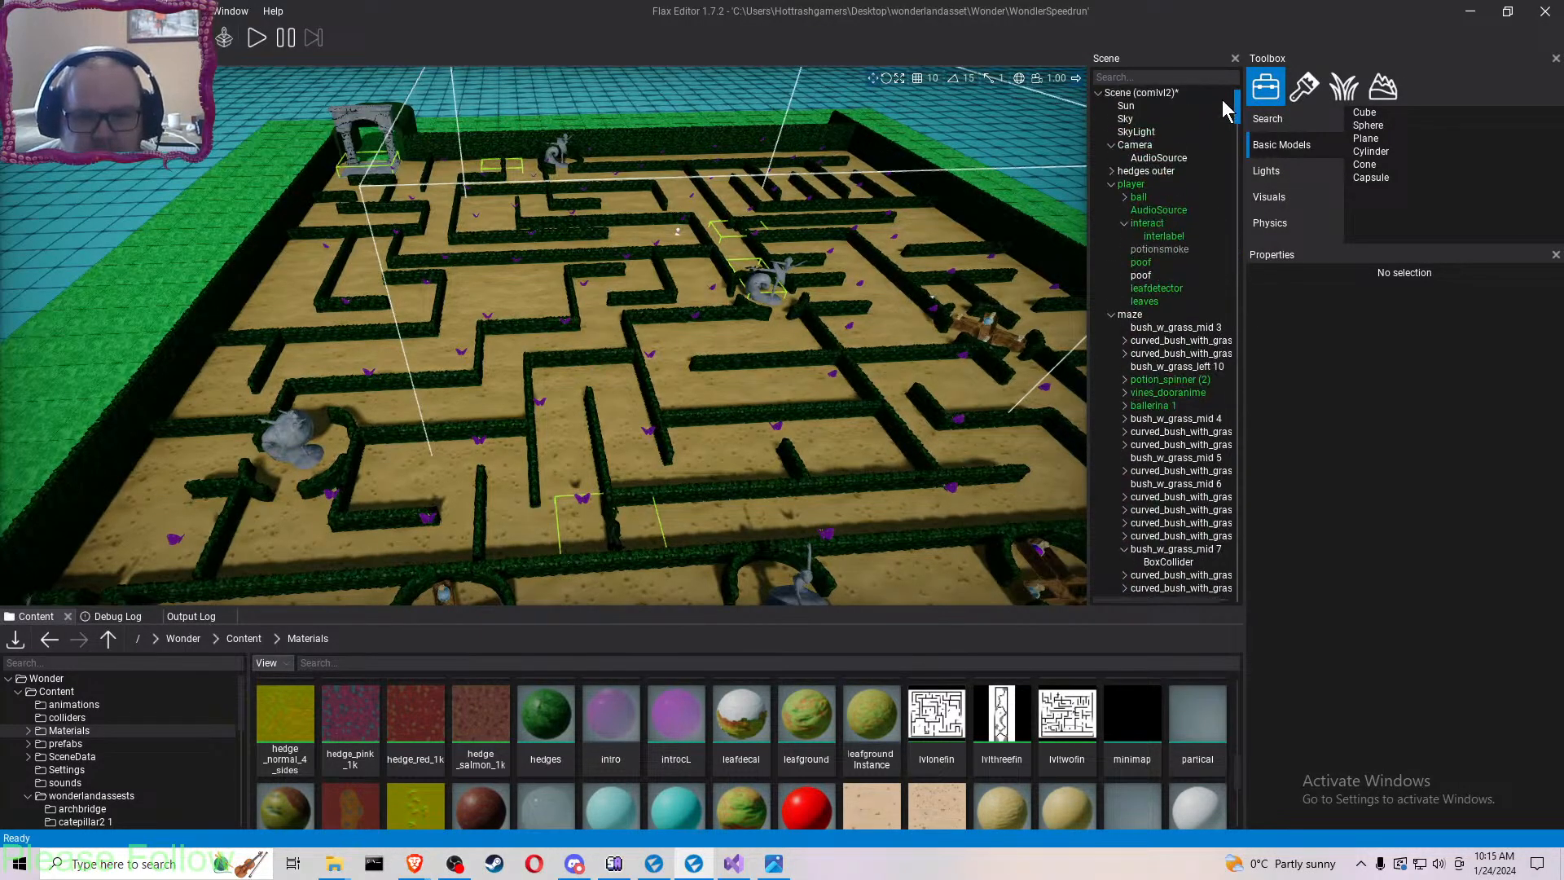
pyautogui.click(1112, 315)
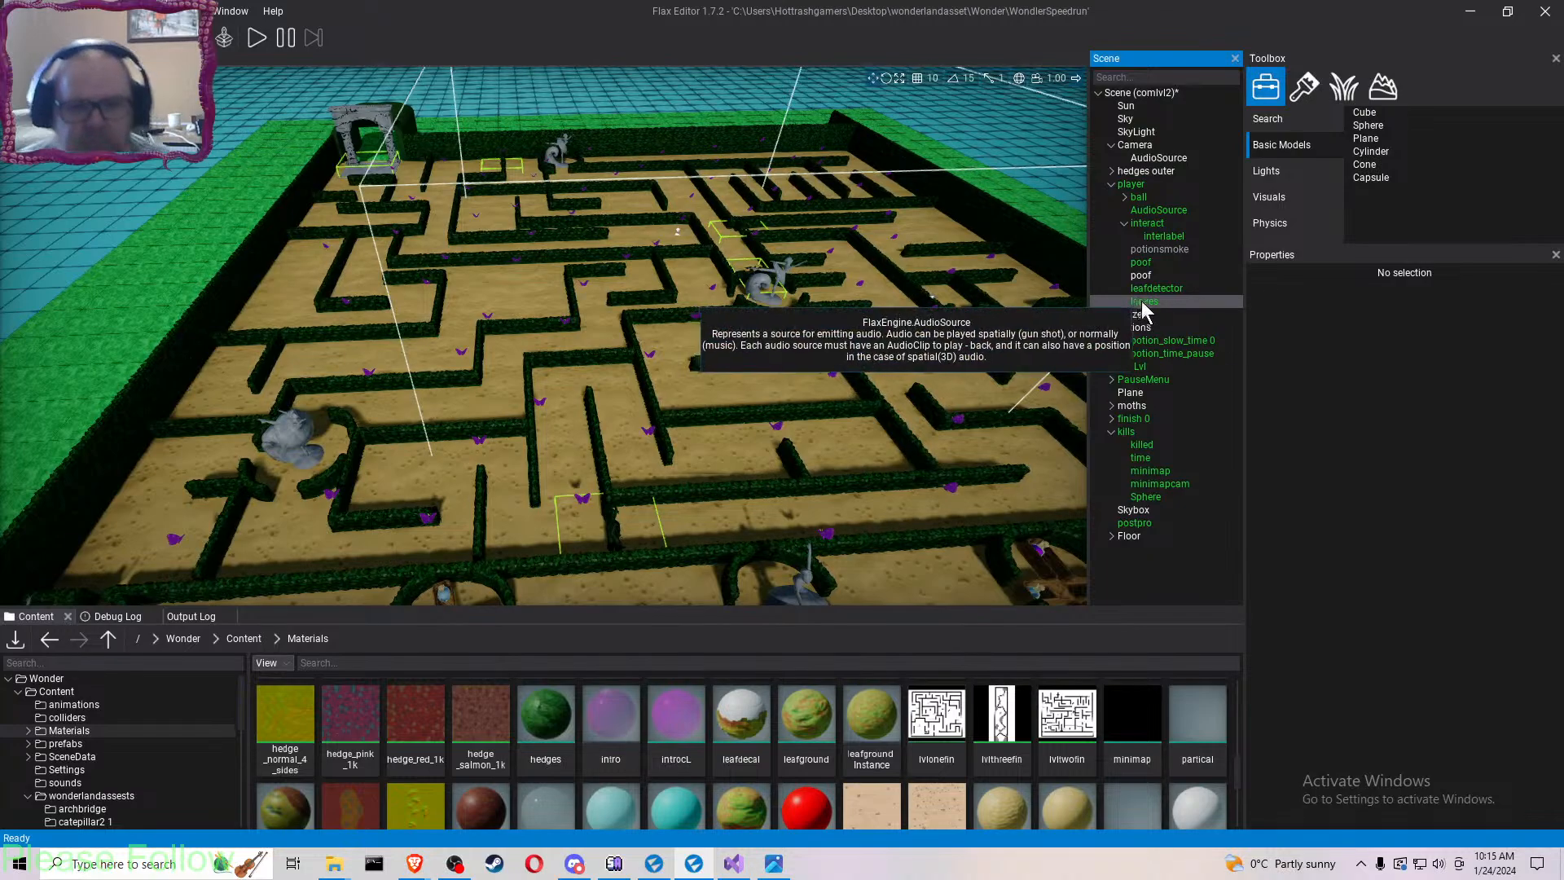
pyautogui.click(1111, 327)
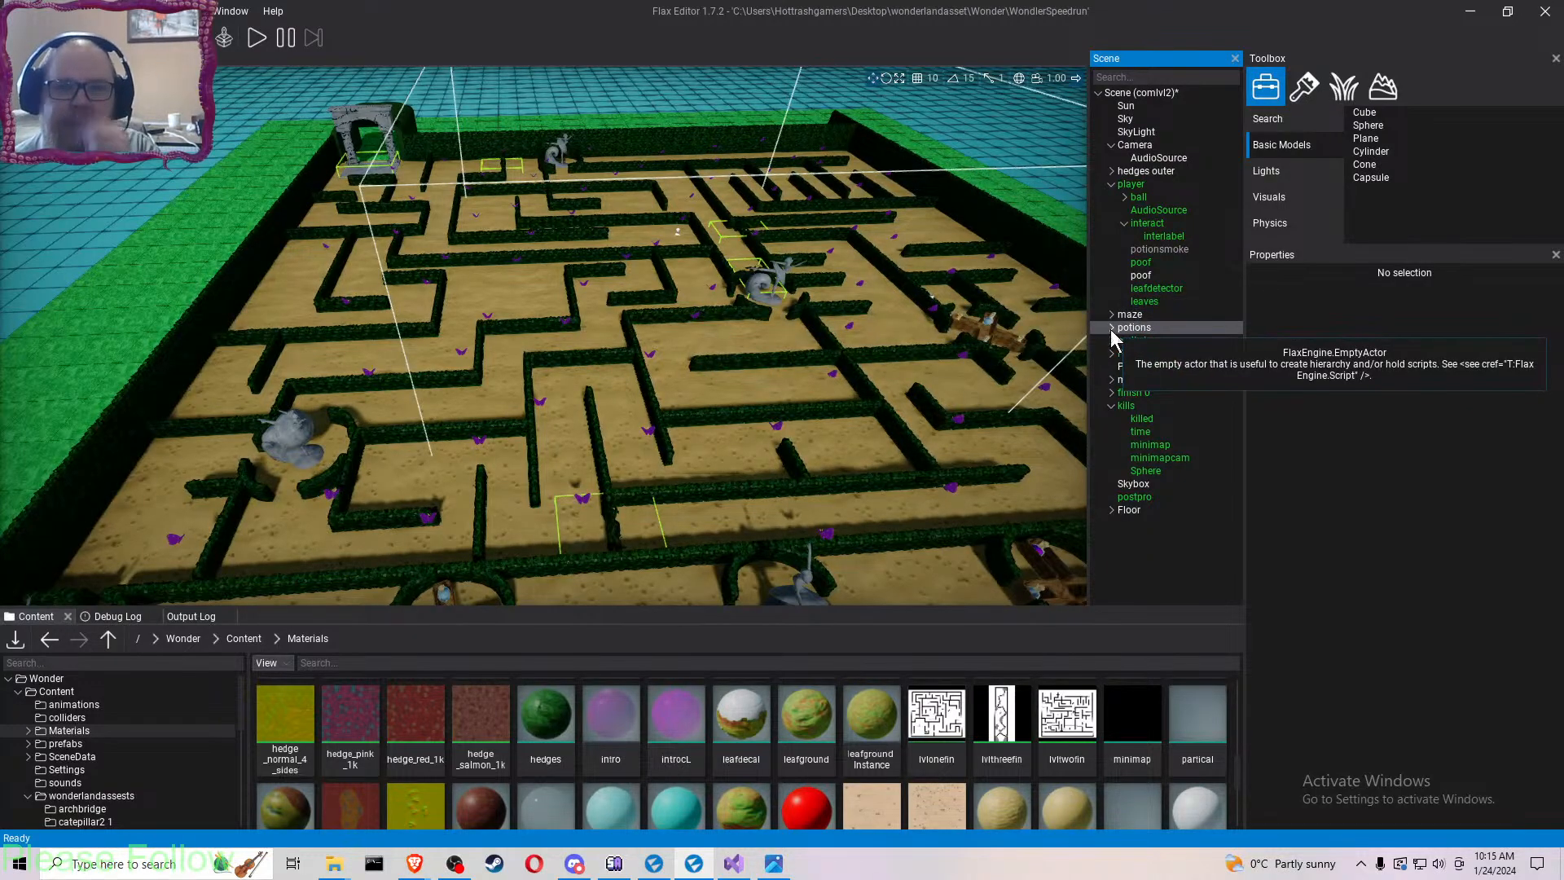
pyautogui.click(1112, 186)
pyautogui.click(1111, 289)
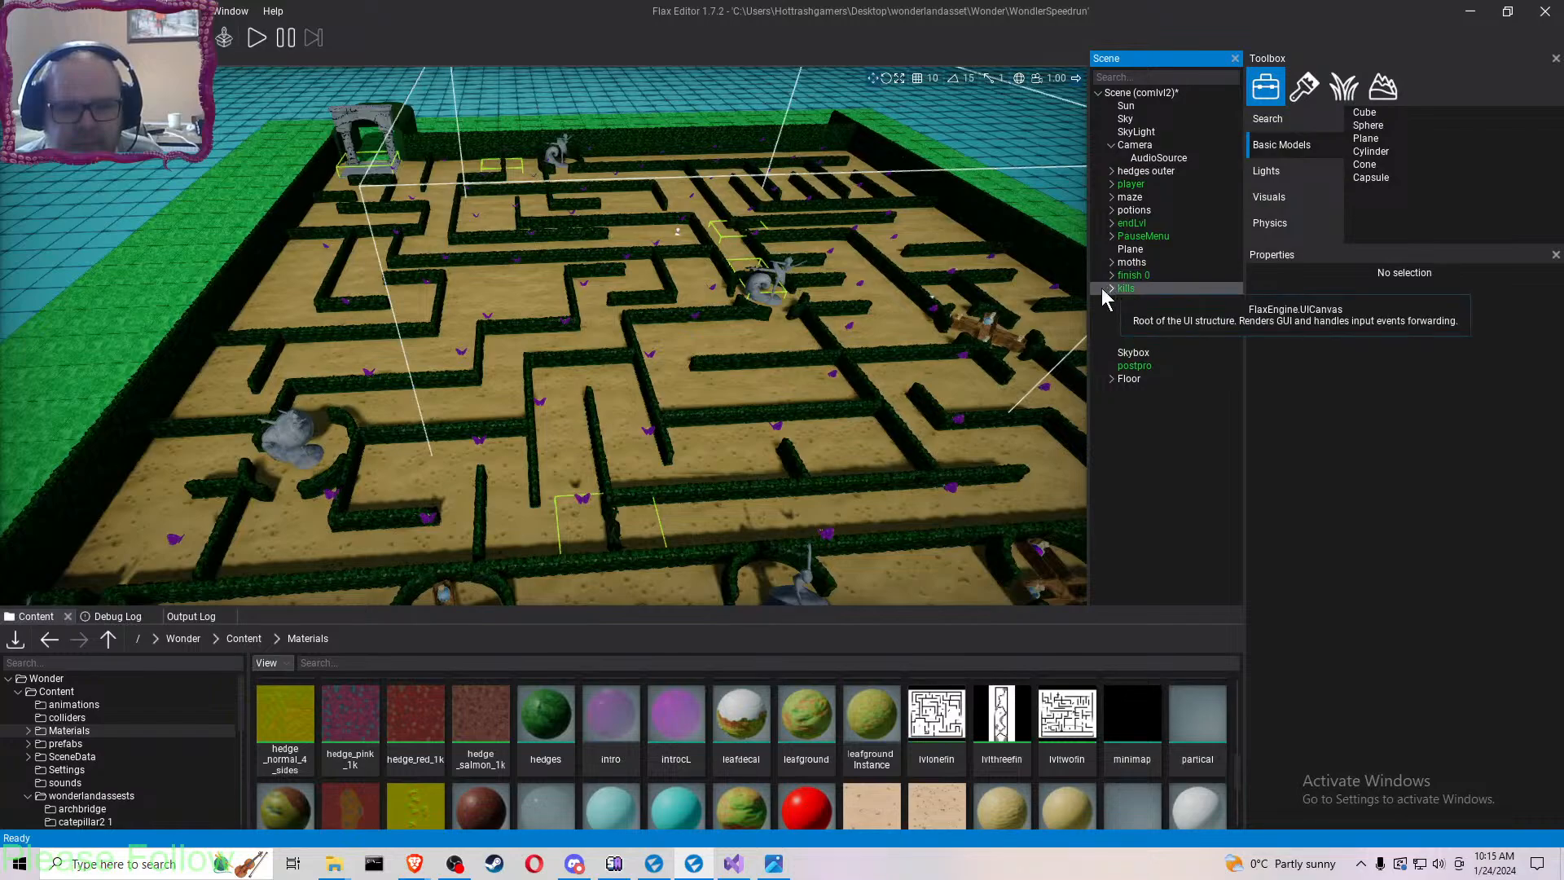
# - Create an empty actor named potion1 and move it to map spot 1, at about X -726, Z -601
pyautogui.rightClick(1135, 411)
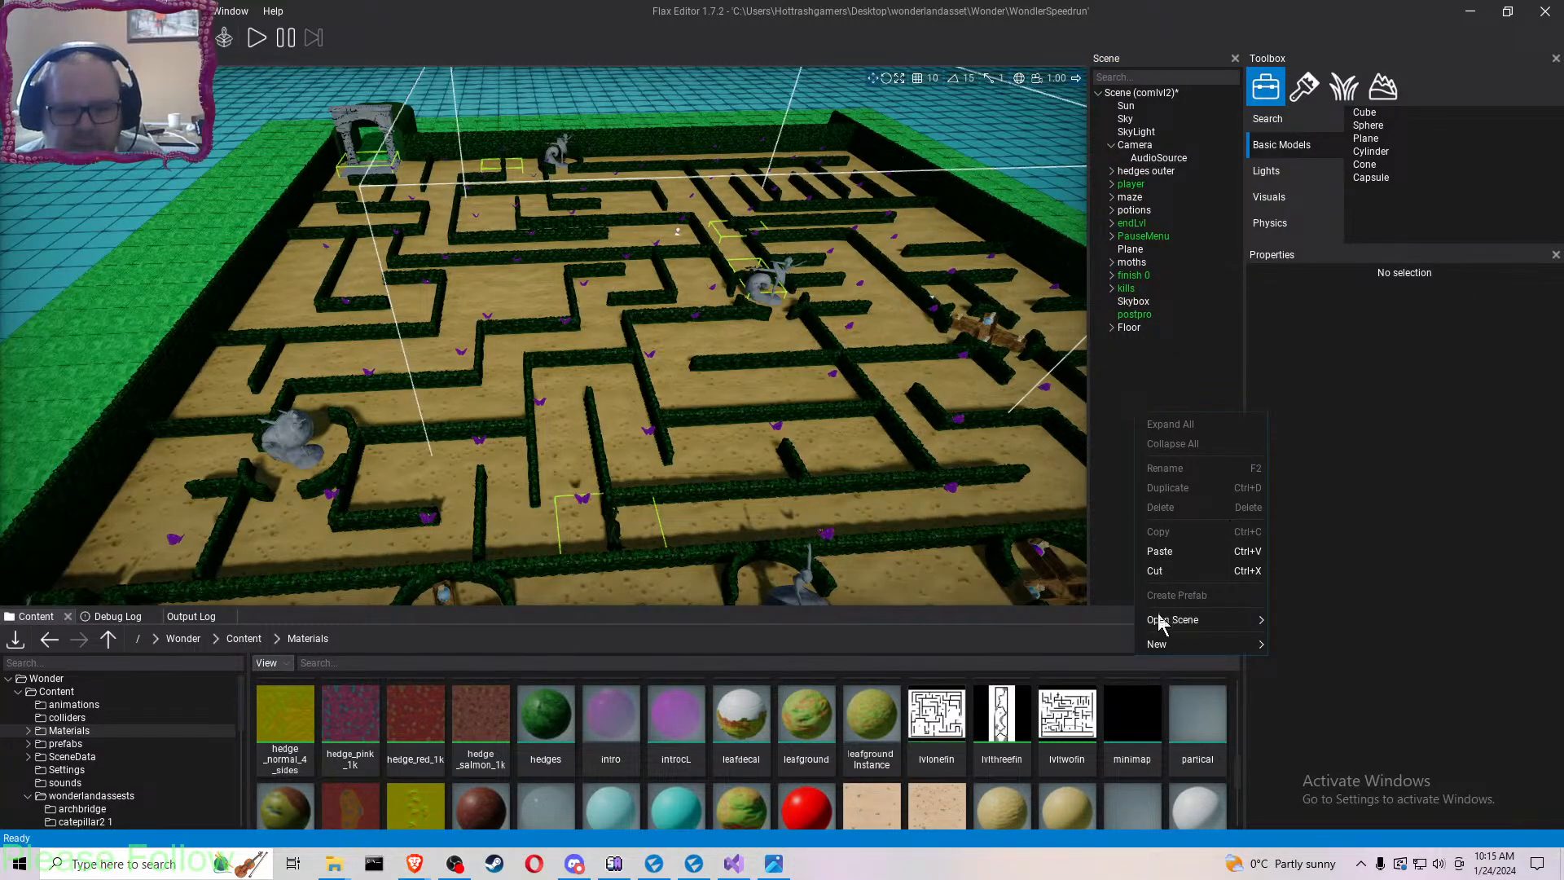
pyautogui.moveTo(1173, 644)
pyautogui.click(1291, 649)
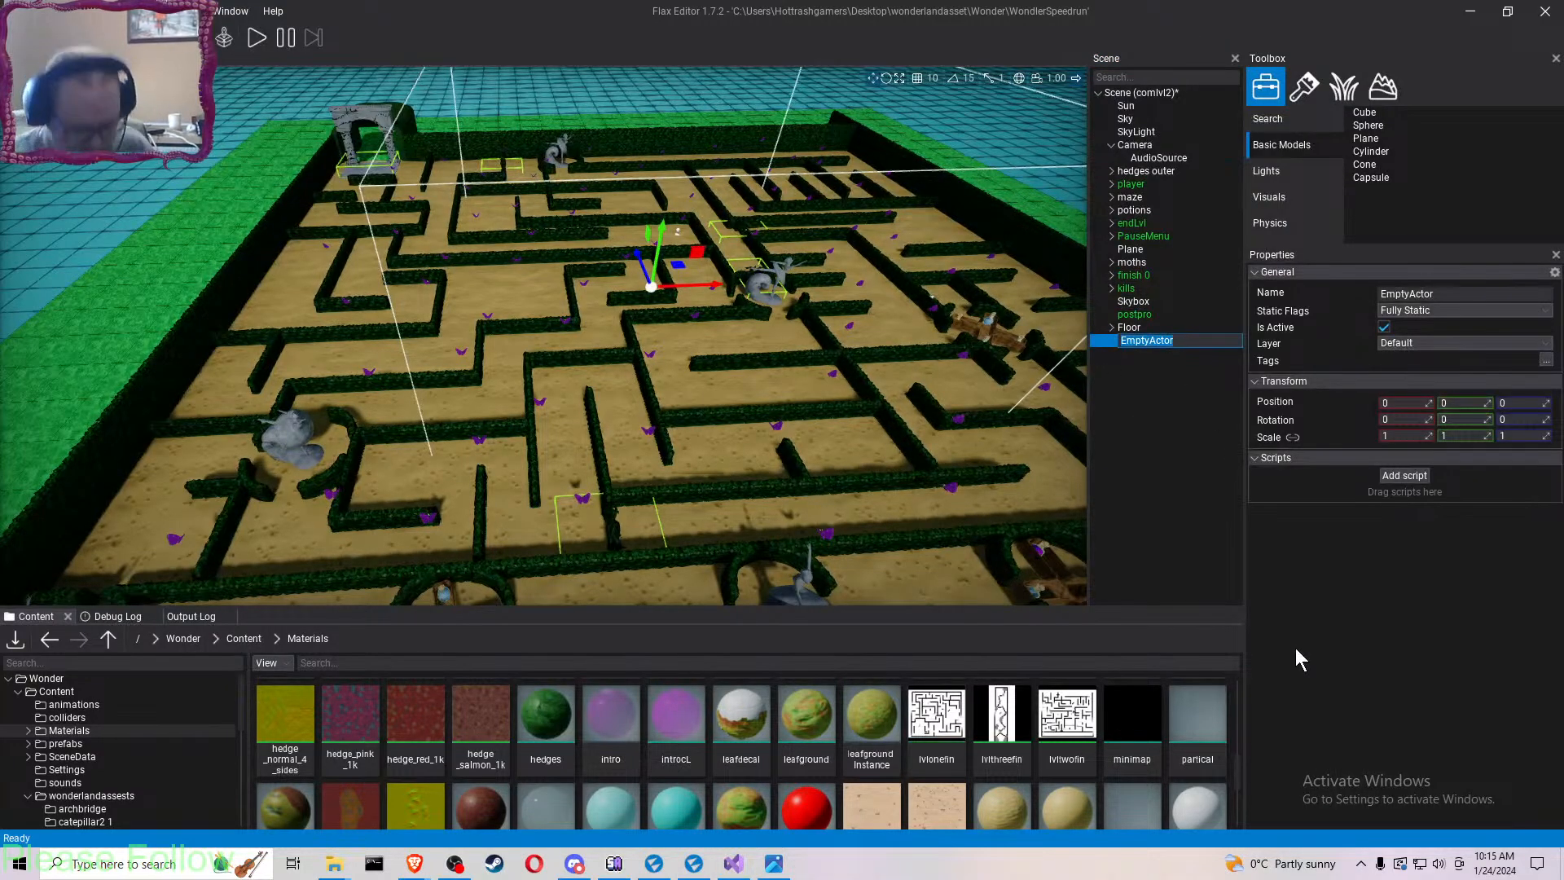
pyautogui.write('potion1')
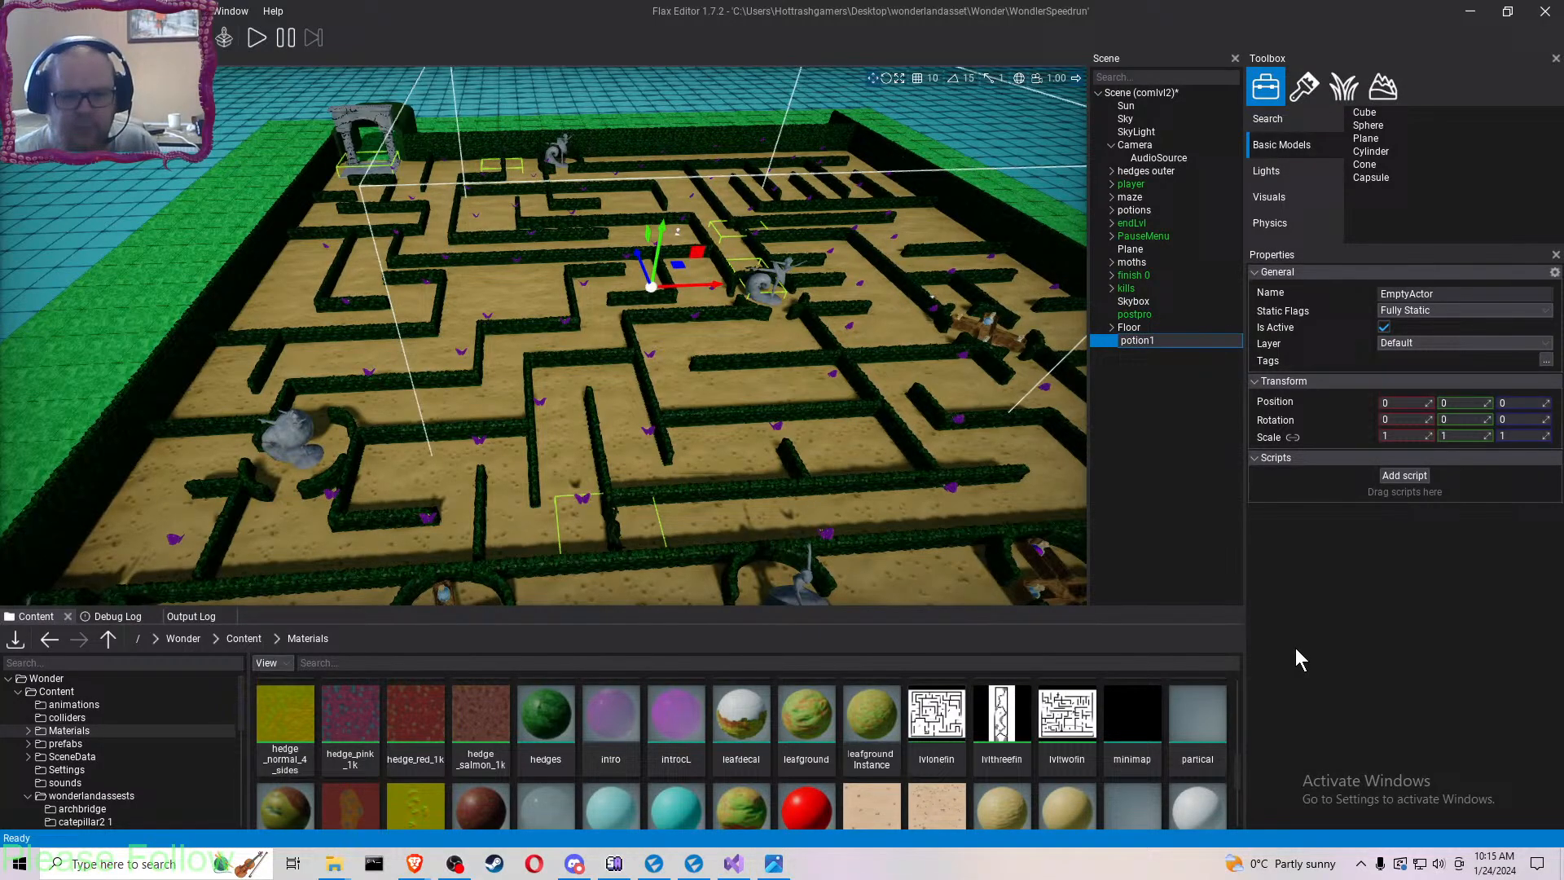
pyautogui.press('Return')
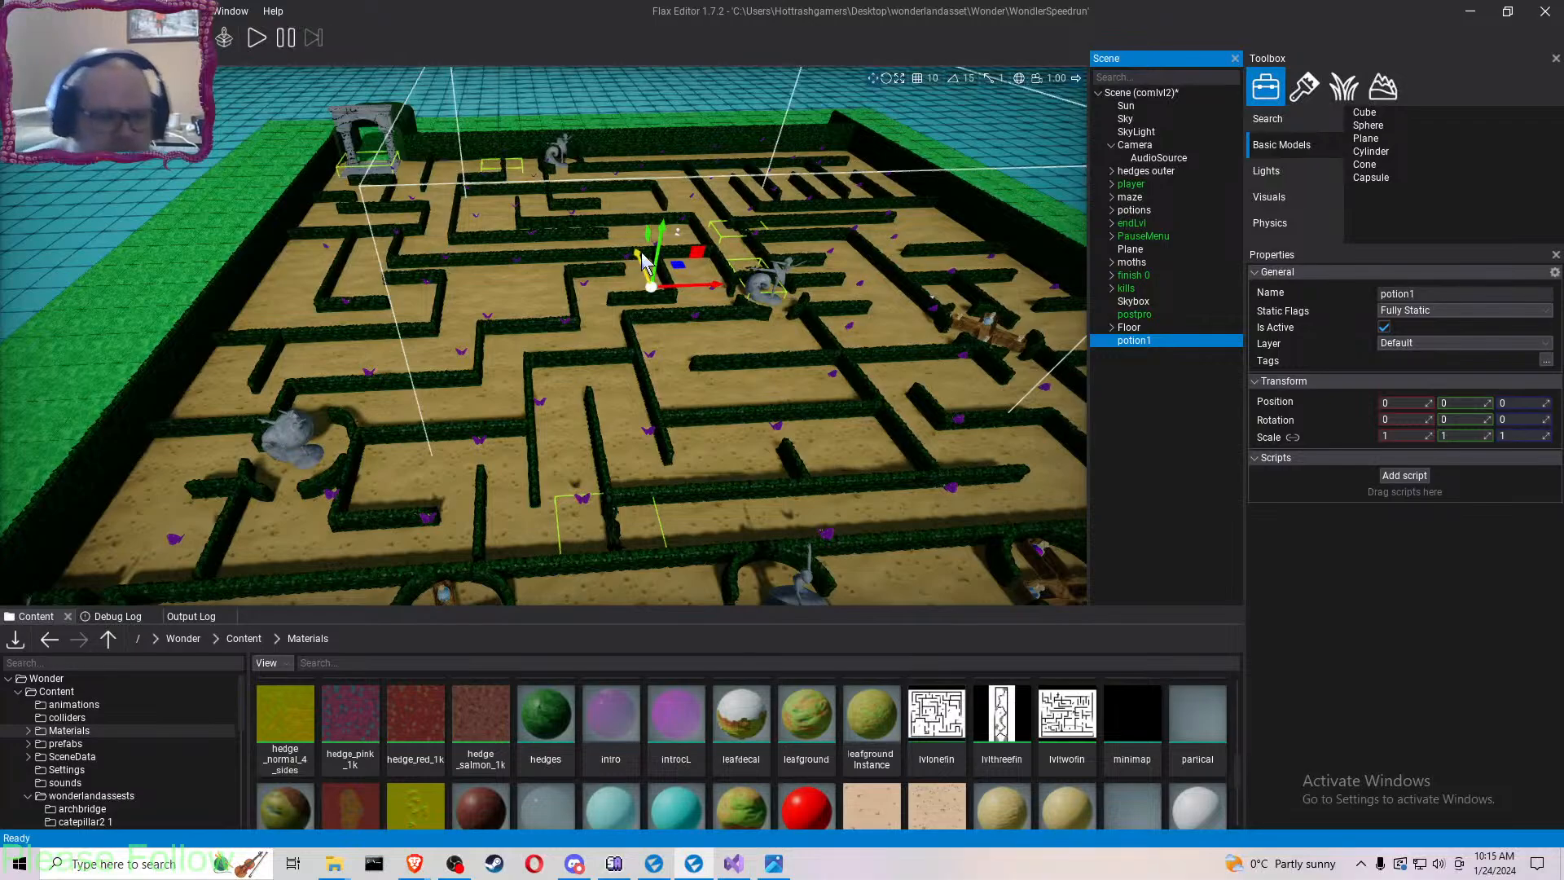
pyautogui.moveTo(642, 256); pyautogui.dragTo(308, 460)
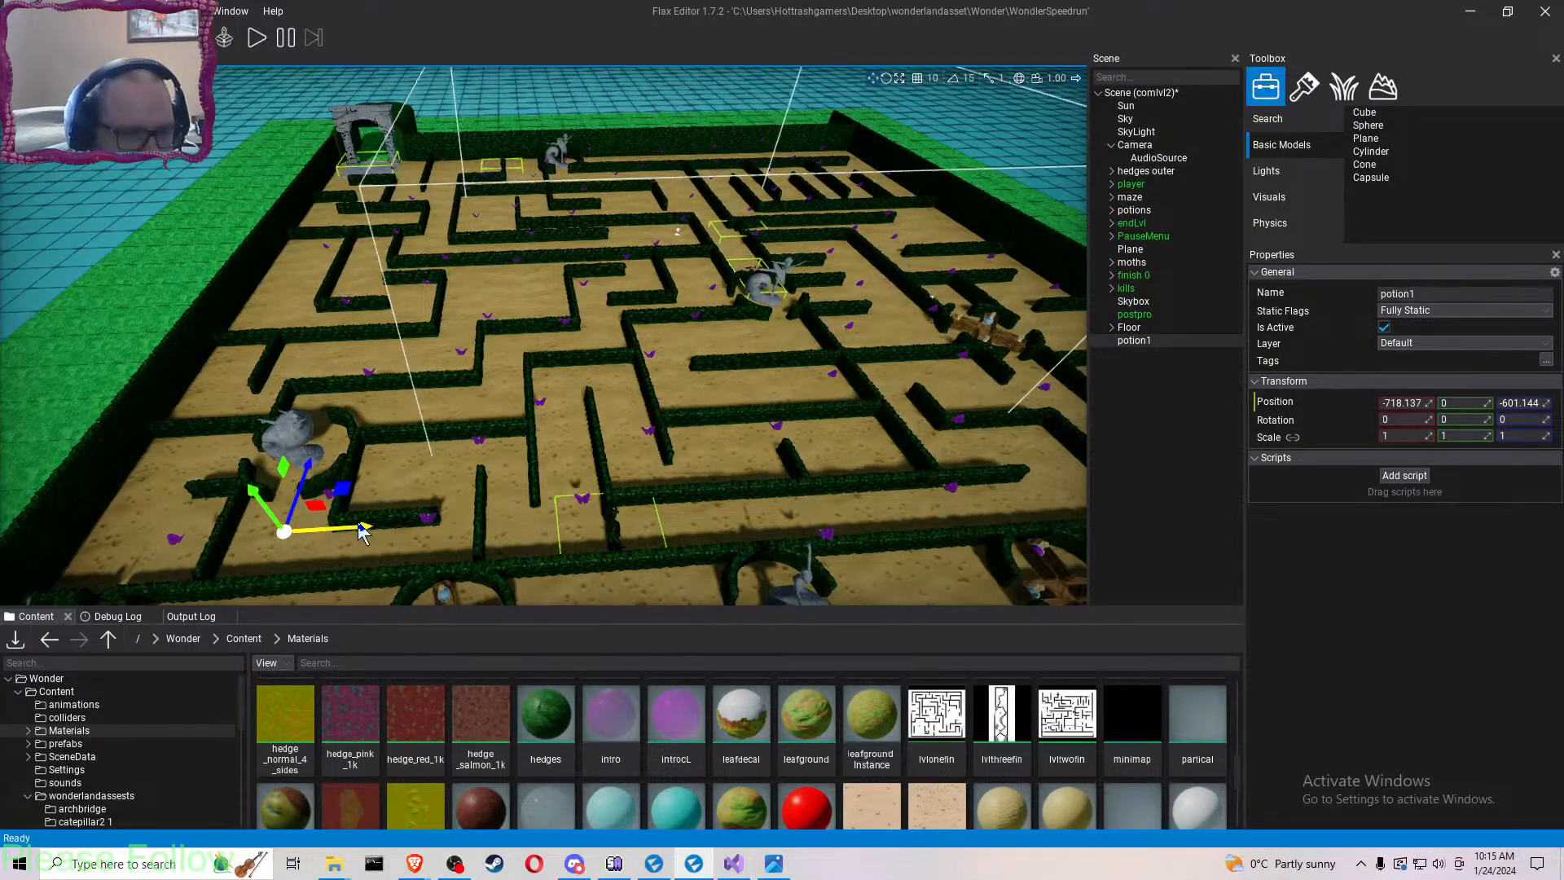
pyautogui.moveTo(357, 528); pyautogui.dragTo(351, 528)
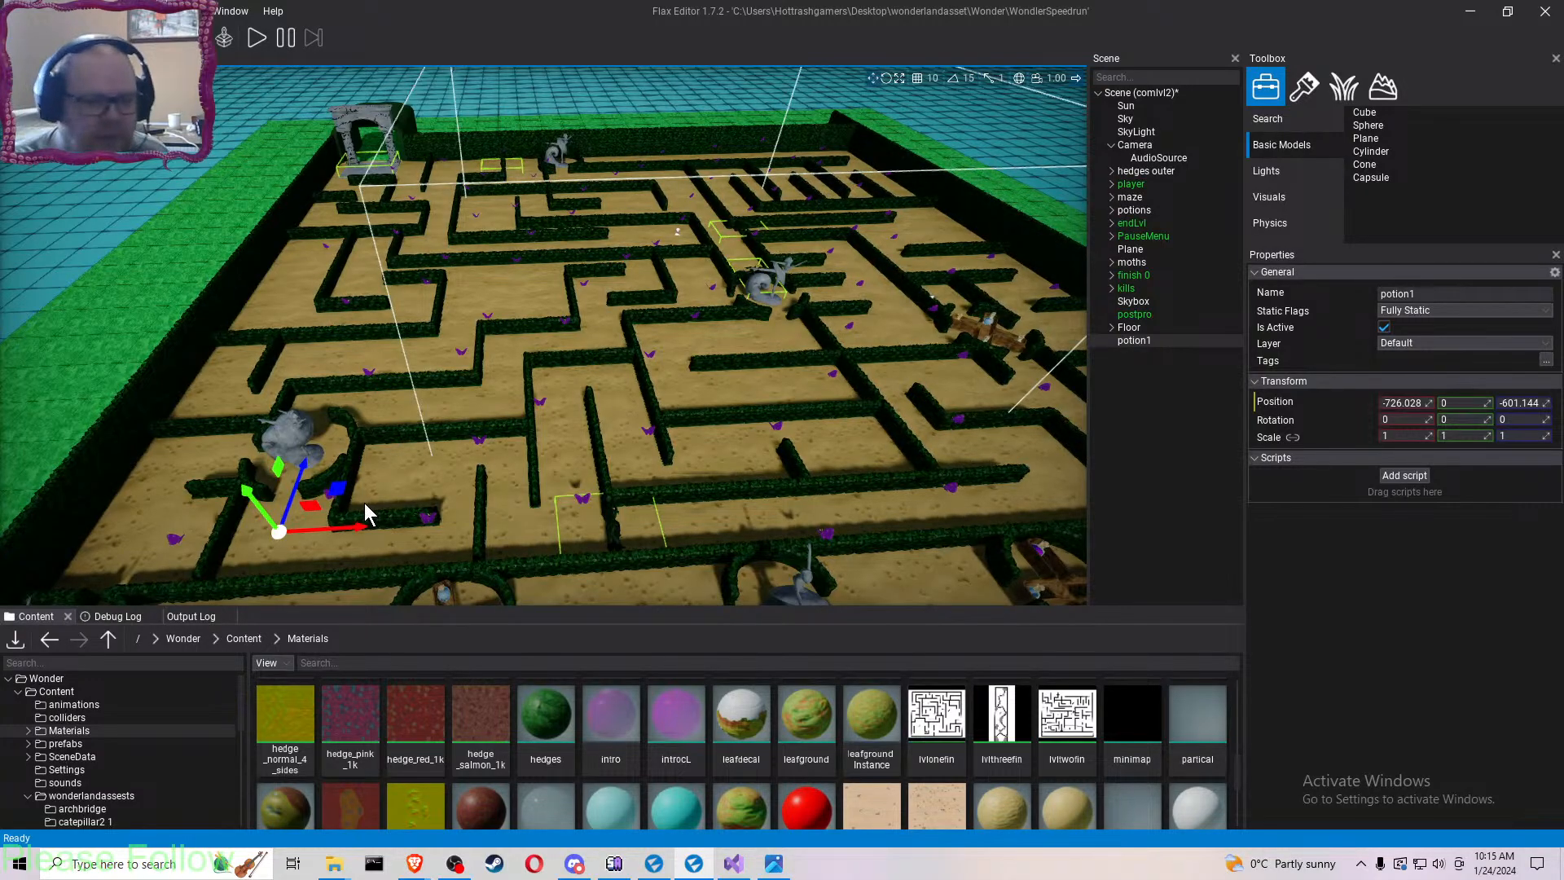
# - Raise potion1 above the sandy maze floor to a Y position of about 33
pyautogui.moveTo(354, 509)
pyautogui.mouseDown(button='right')
pyautogui.moveTo(358, 542)
pyautogui.moveTo(139, 603)
pyautogui.moveTo(134, 529)
pyautogui.moveTo(355, 506)
pyautogui.mouseUp(button='right')
pyautogui.press('w')
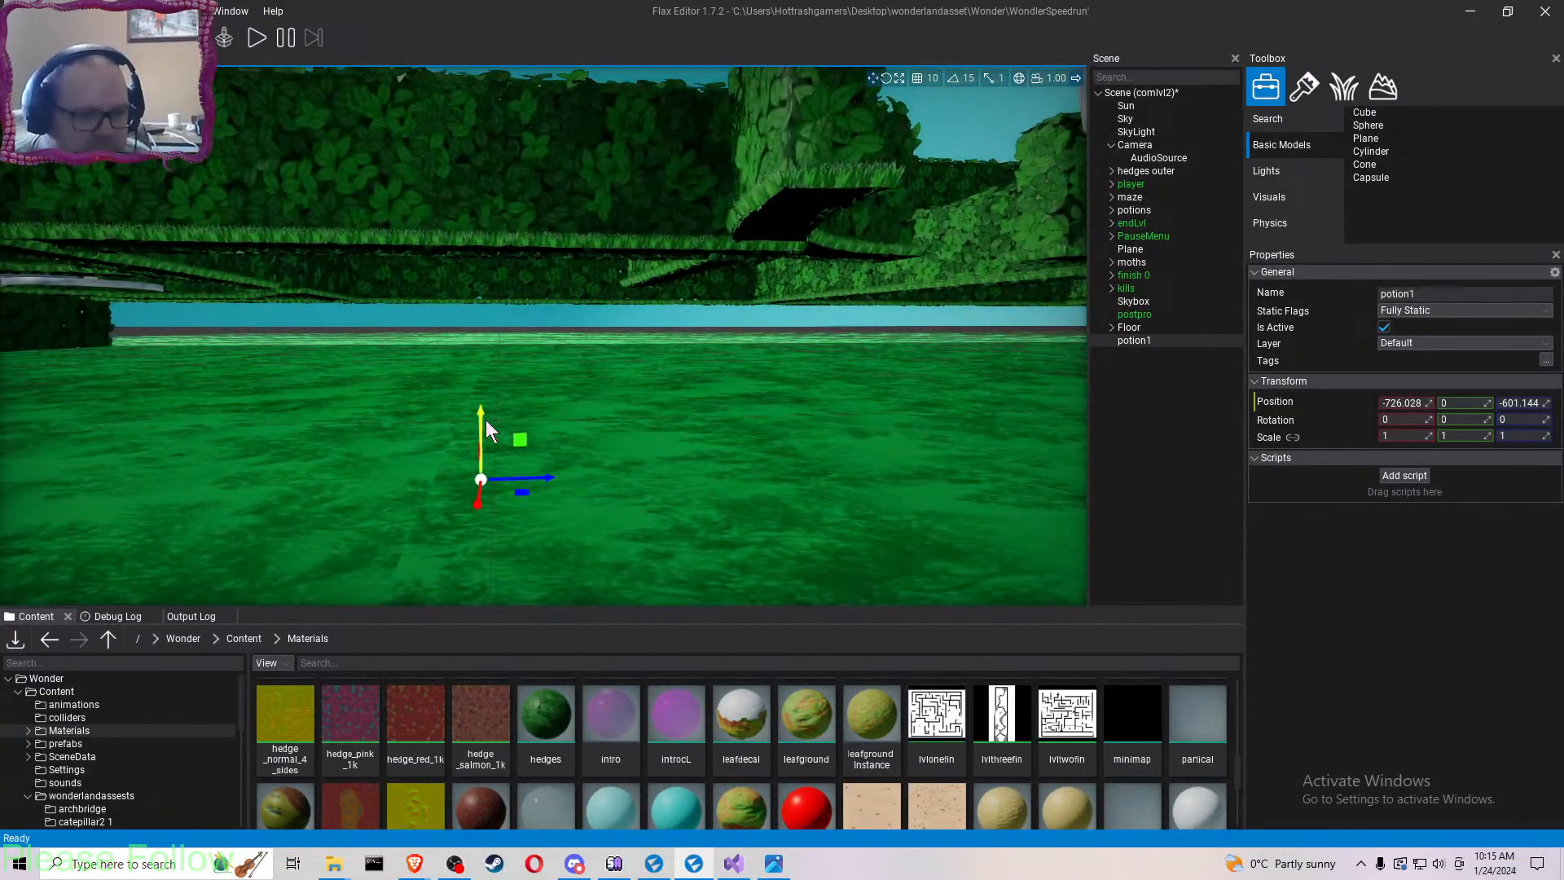
pyautogui.moveTo(485, 418); pyautogui.dragTo(462, 153)
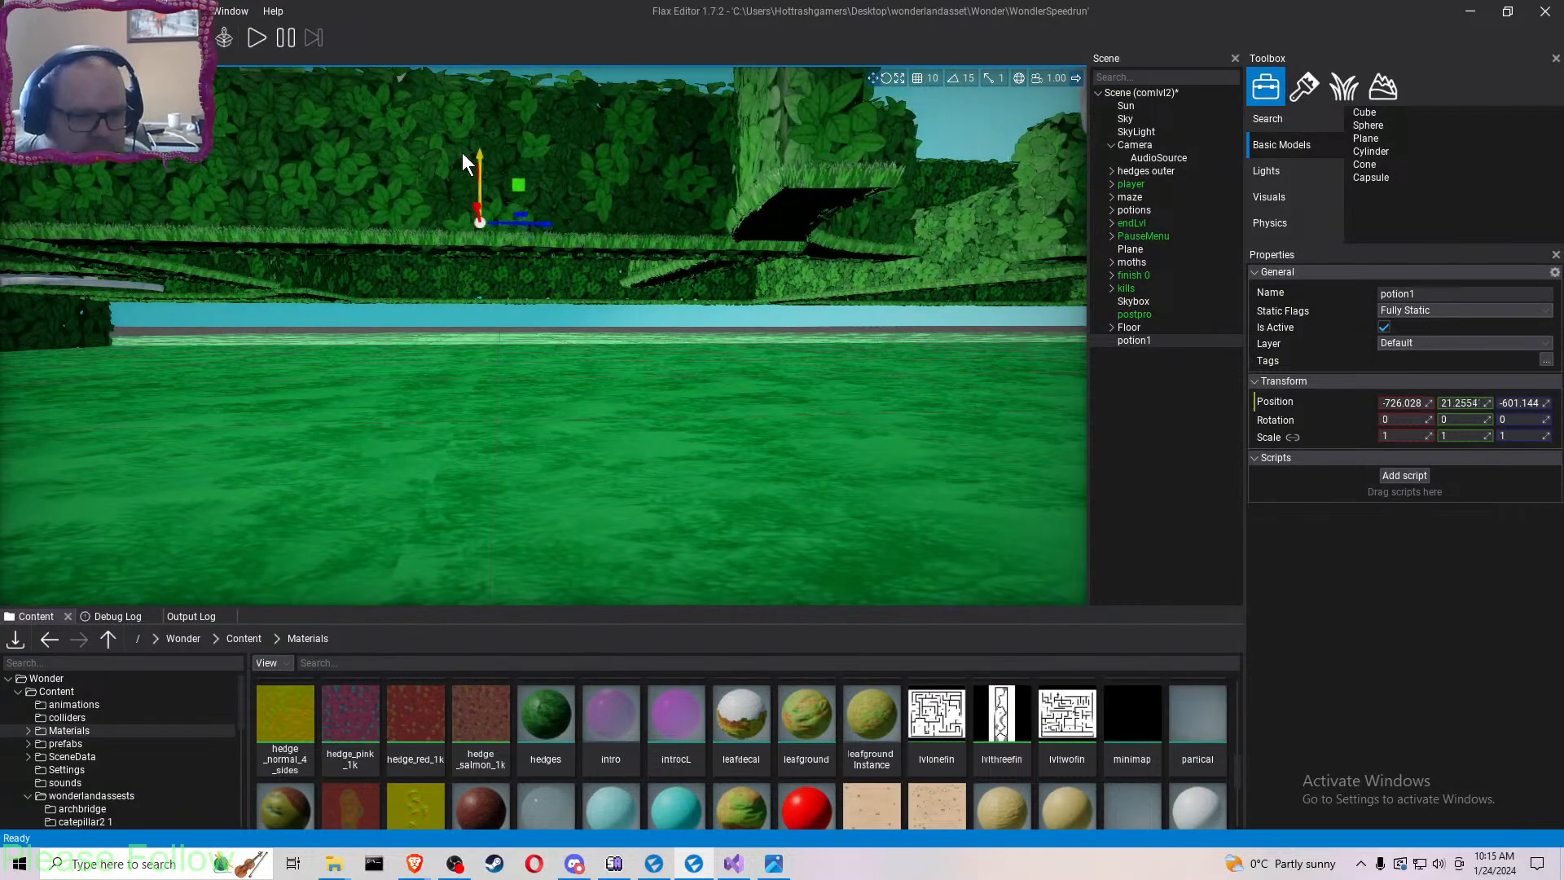
pyautogui.moveTo(462, 154); pyautogui.dragTo(440, 285, button='right')
pyautogui.press('e')
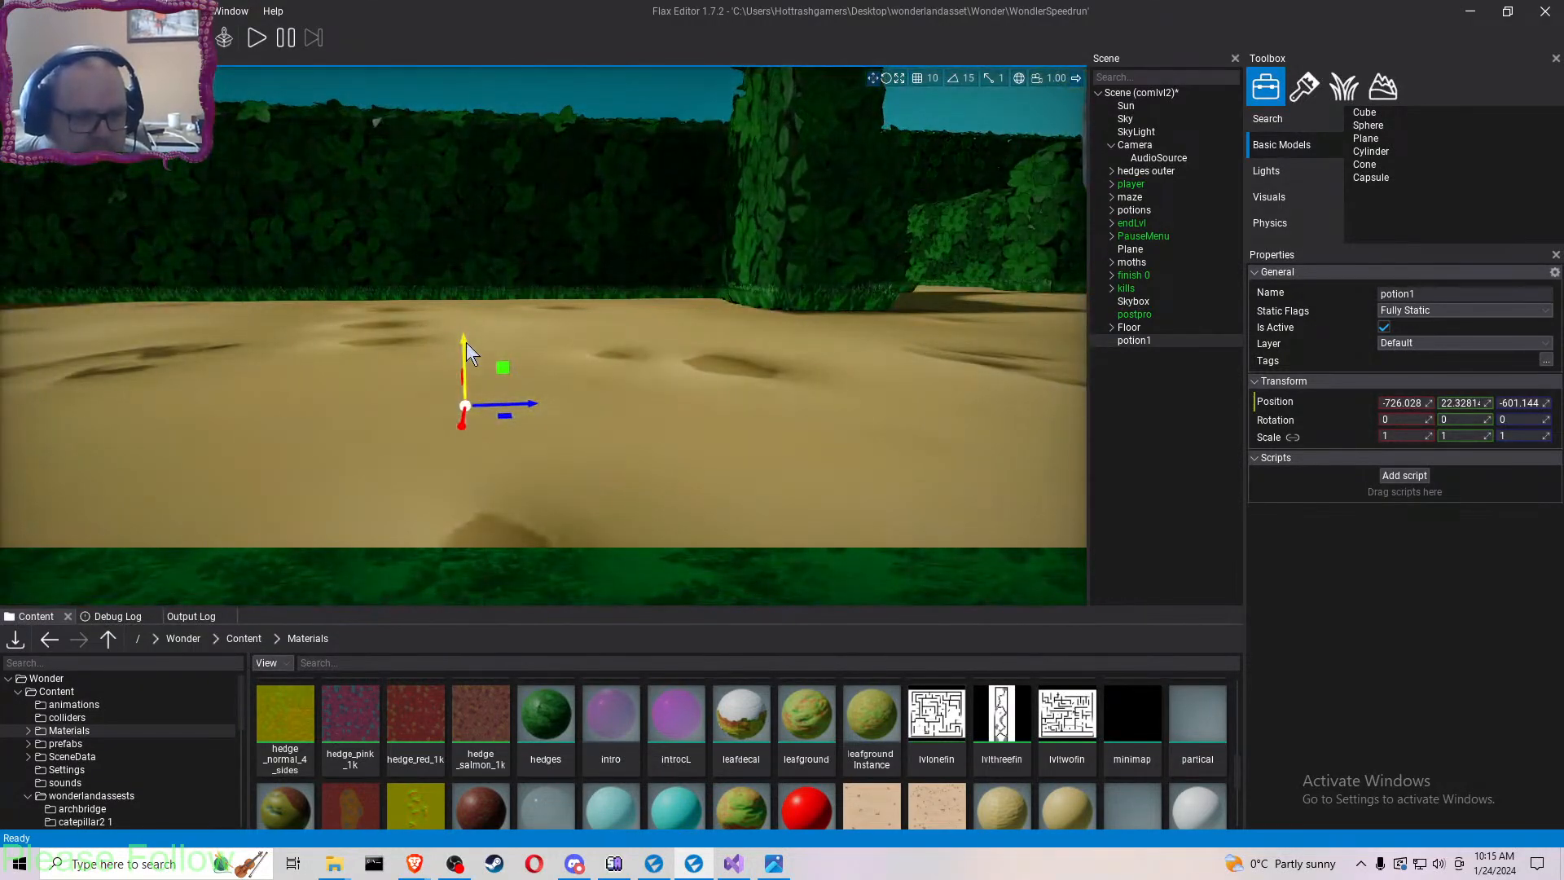
pyautogui.moveTo(466, 349); pyautogui.dragTo(453, 228)
pyautogui.moveTo(453, 228); pyautogui.dragTo(750, 214, button='right')
pyautogui.press('q')
pyautogui.press('e')
pyautogui.press('e')
pyautogui.press('a')
pyautogui.press('q')
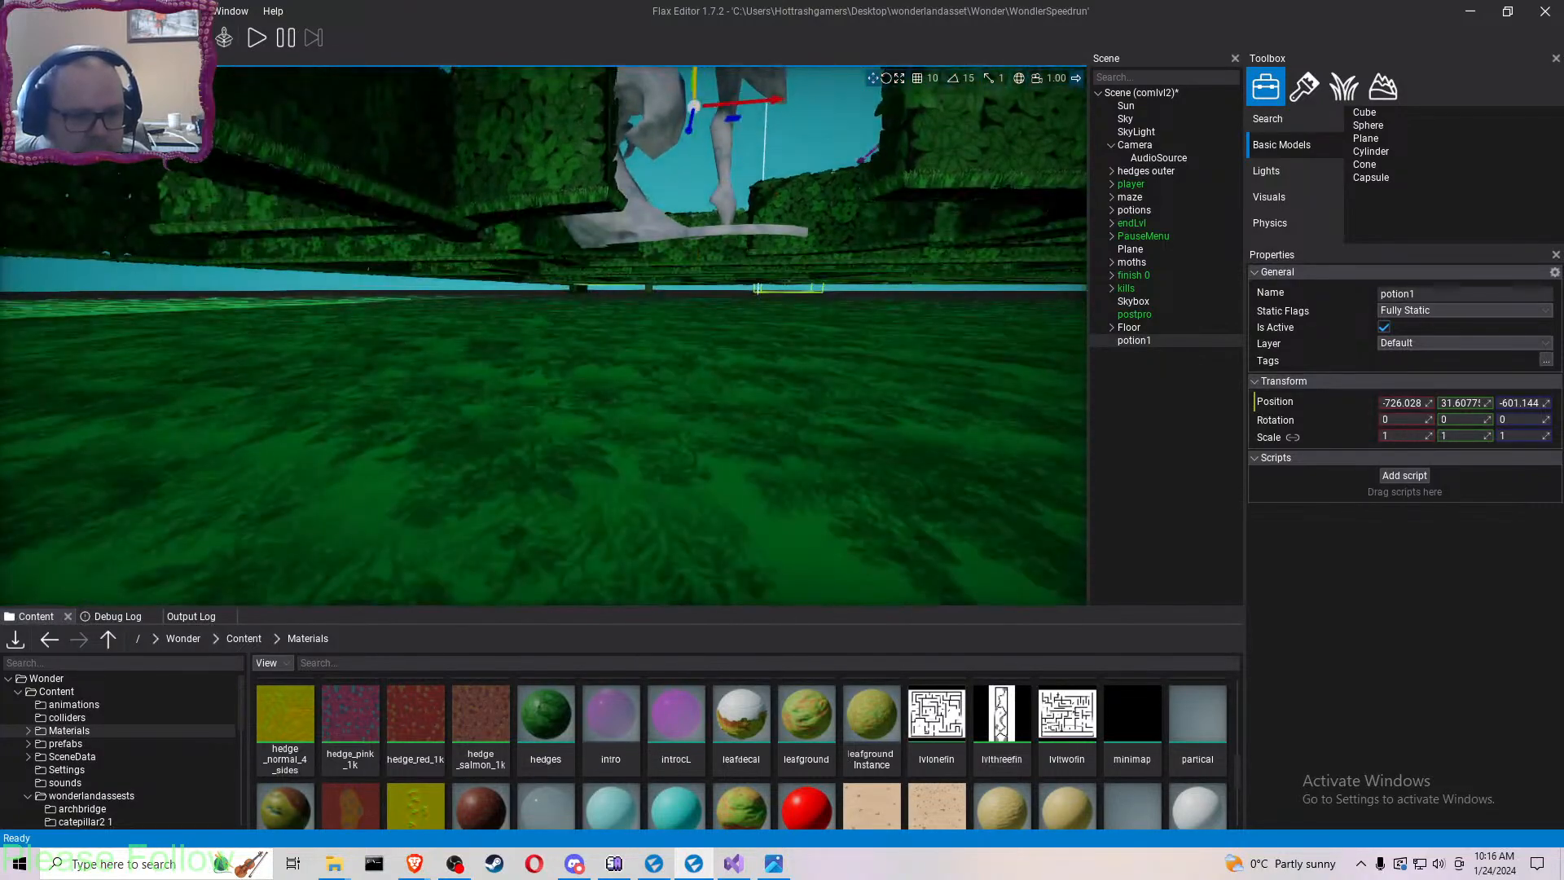
pyautogui.press('e')
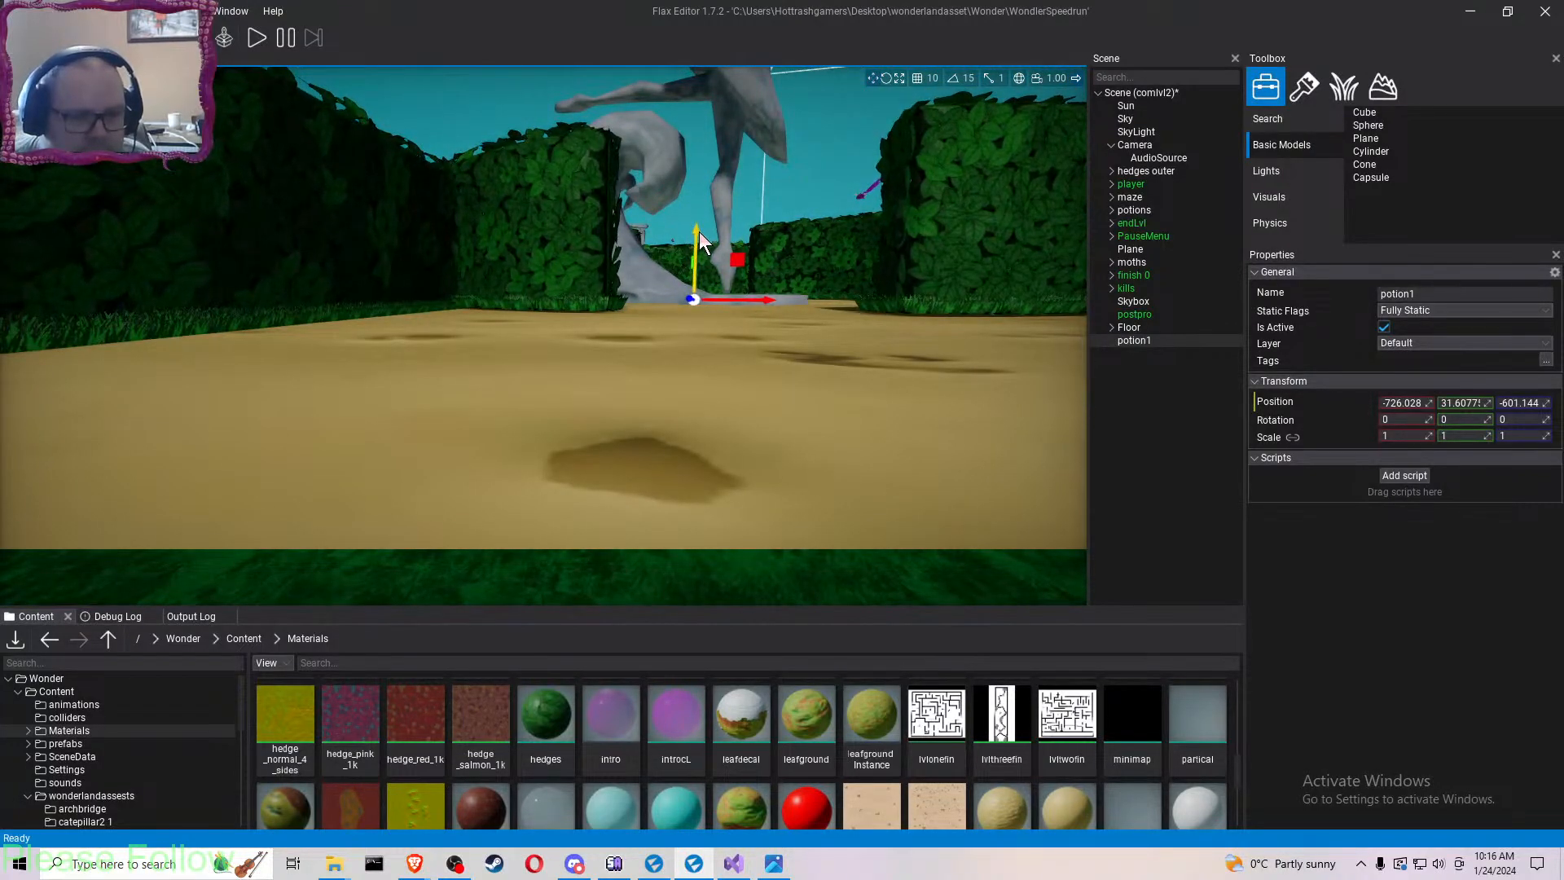
pyautogui.moveTo(698, 232); pyautogui.dragTo(697, 214)
# - Check potion1's placement in the maze against the numbered map image, and bring up Visual Studio
pyautogui.press('d')
pyautogui.moveTo(697, 213); pyautogui.dragTo(699, 324, button='right')
pyautogui.press('s')
pyautogui.press('e')
pyautogui.press('e')
pyautogui.press('s')
pyautogui.press('s')
pyautogui.press('d')
pyautogui.moveTo(839, 458); pyautogui.dragTo(813, 410, button='right')
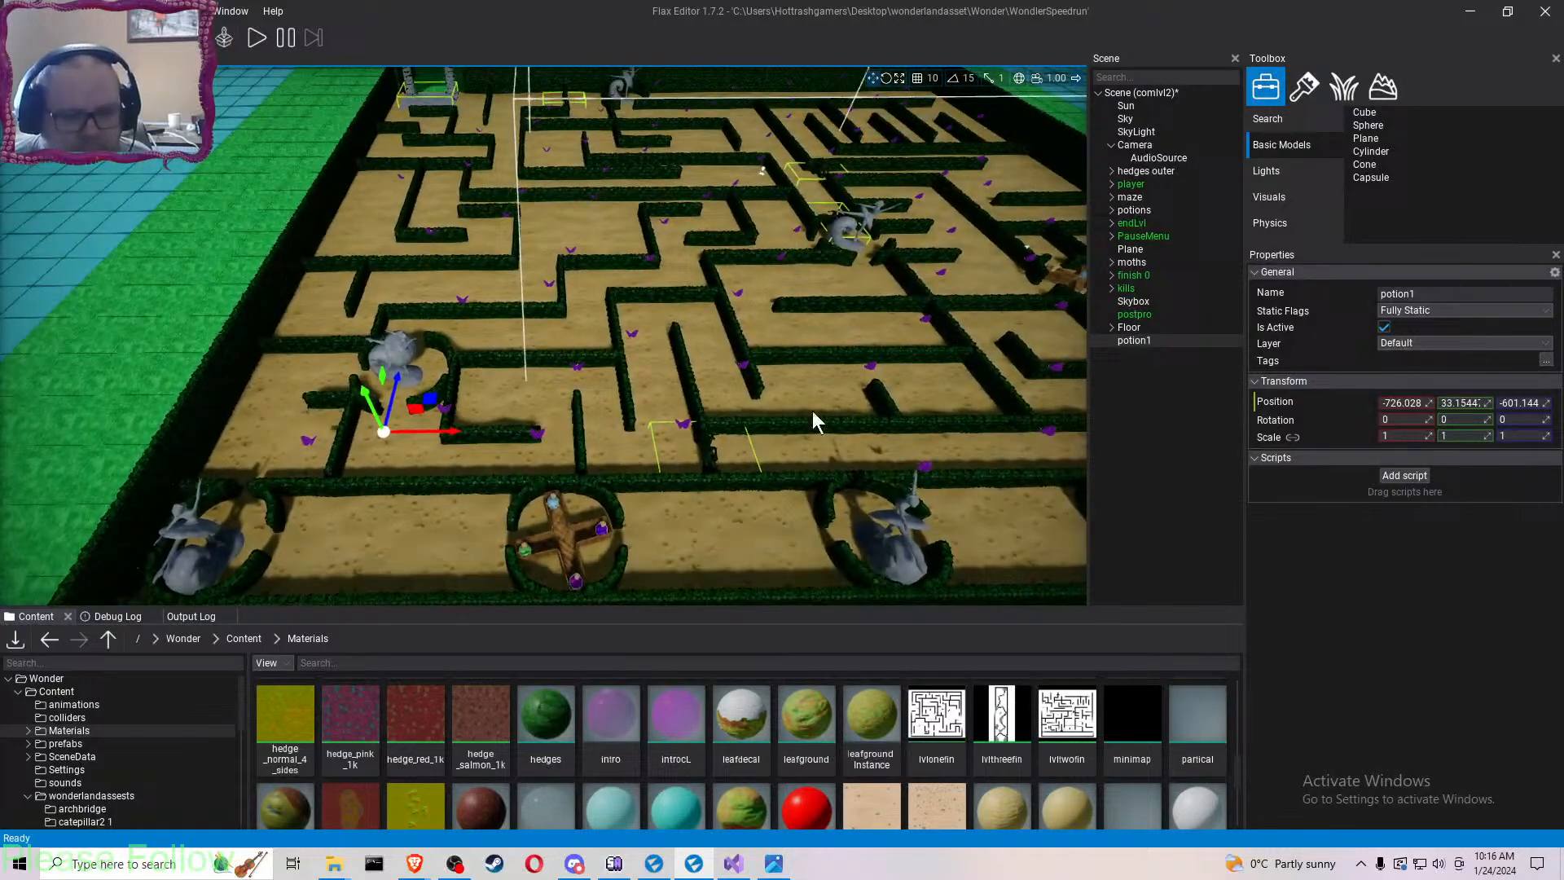
pyautogui.doubleClick(942, 748)
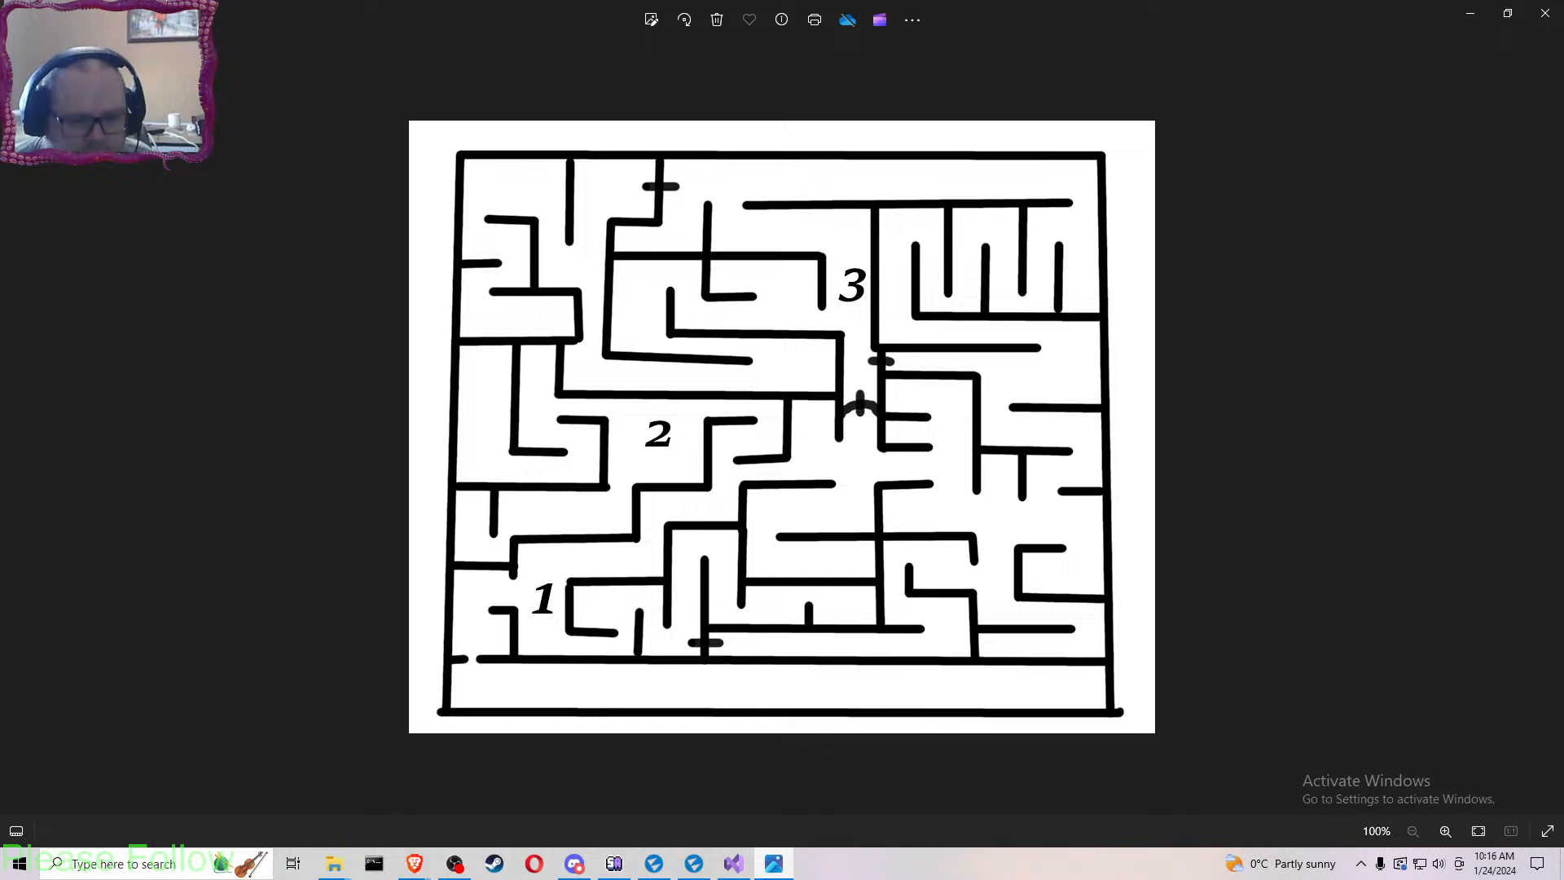
pyautogui.click(749, 868)
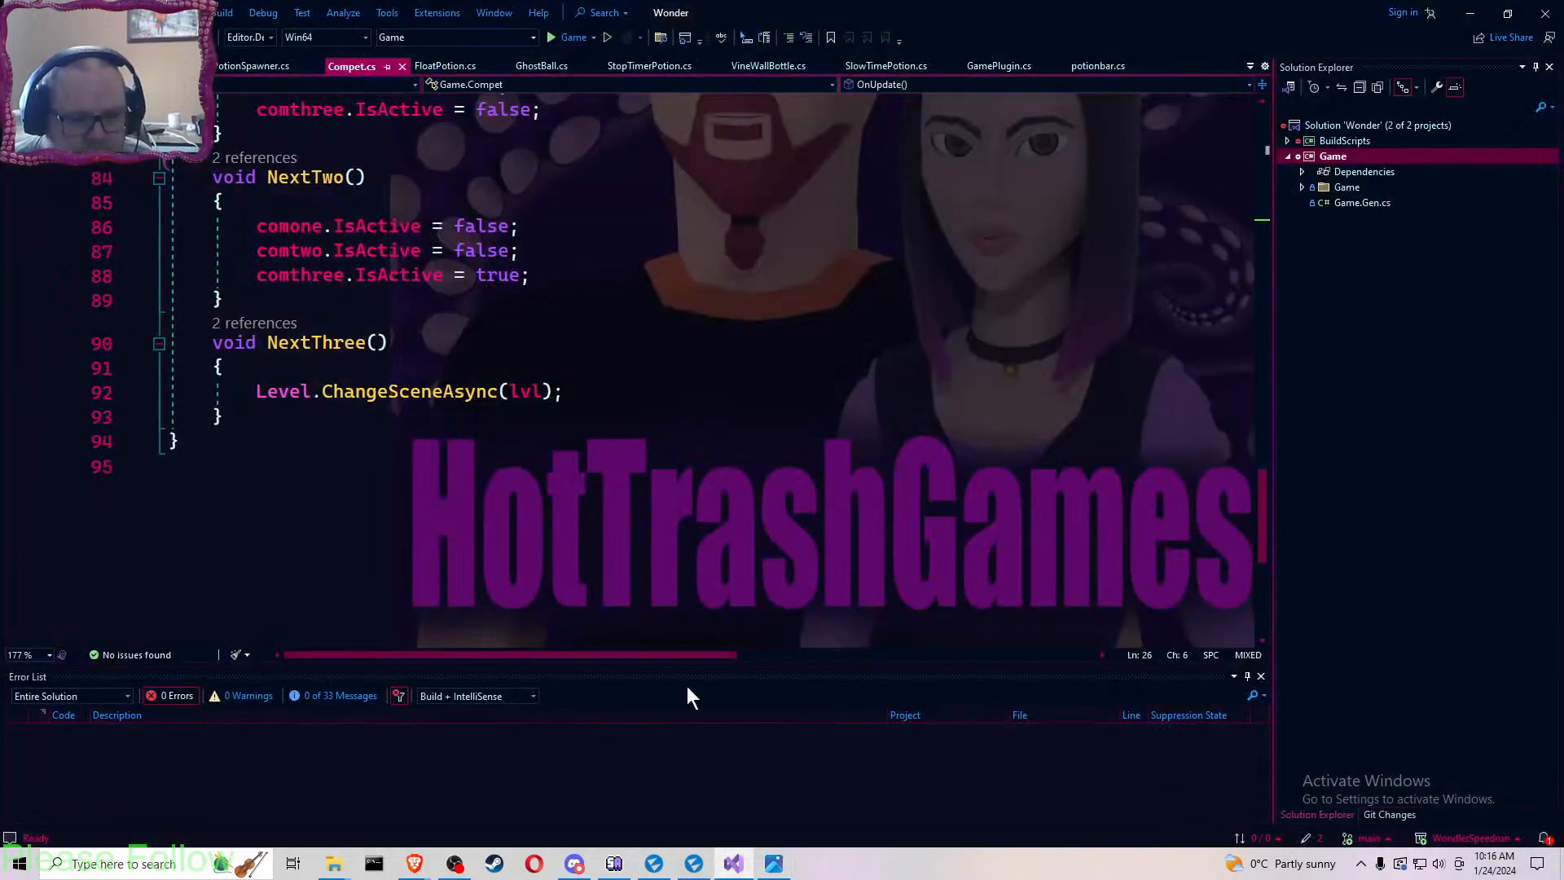
# - Back in Flax Editor, duplicate potion1 and move the copy to map spot 2, at about X -380, Z -17
pyautogui.click(774, 864)
pyautogui.click(694, 867)
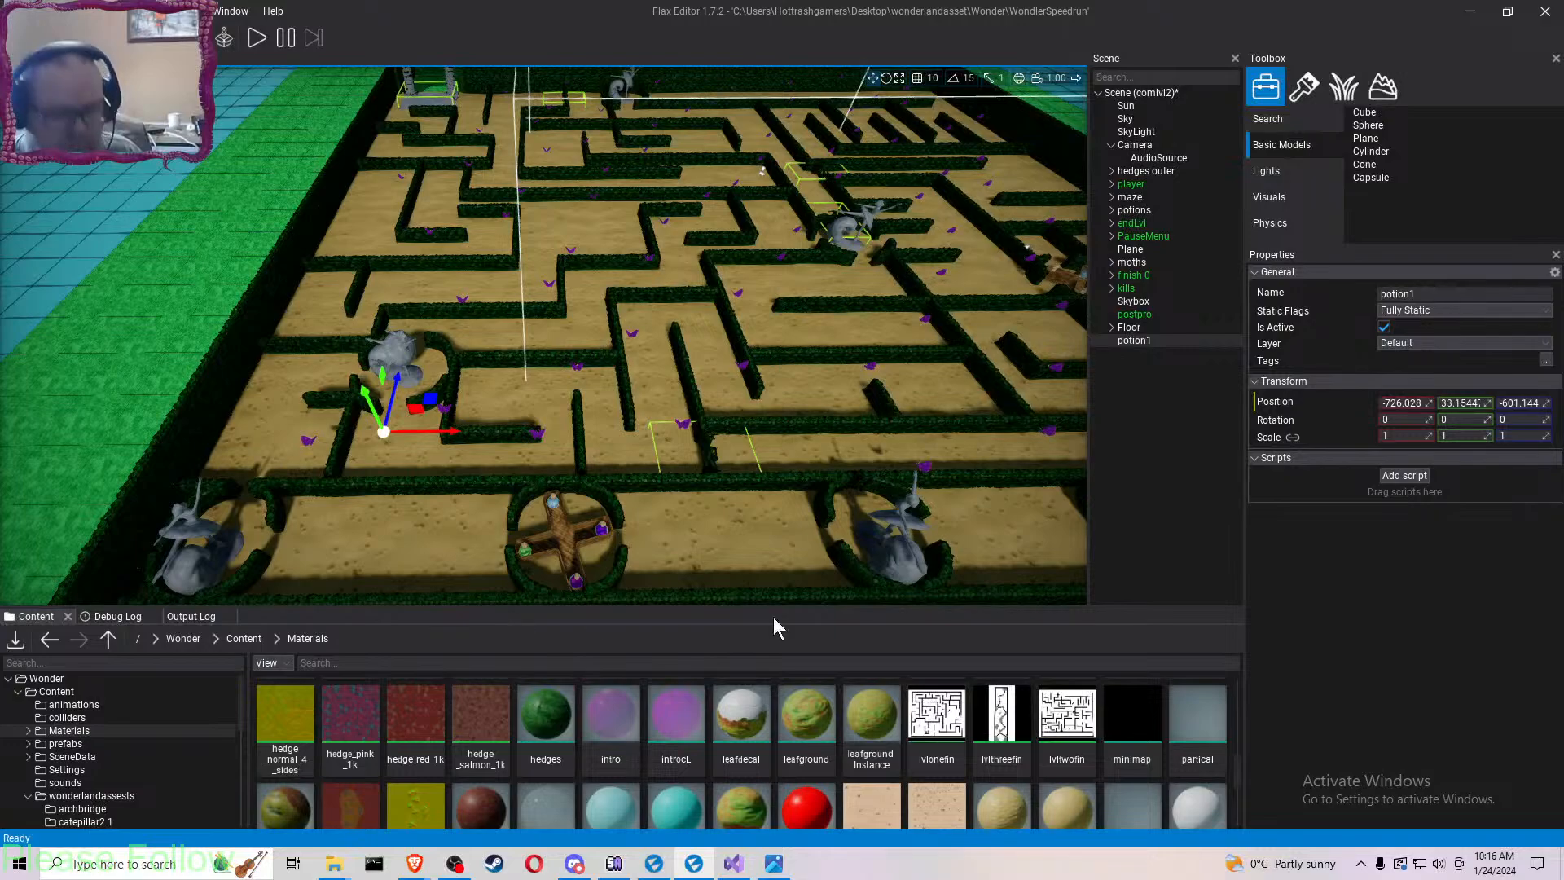
pyautogui.click(1147, 339)
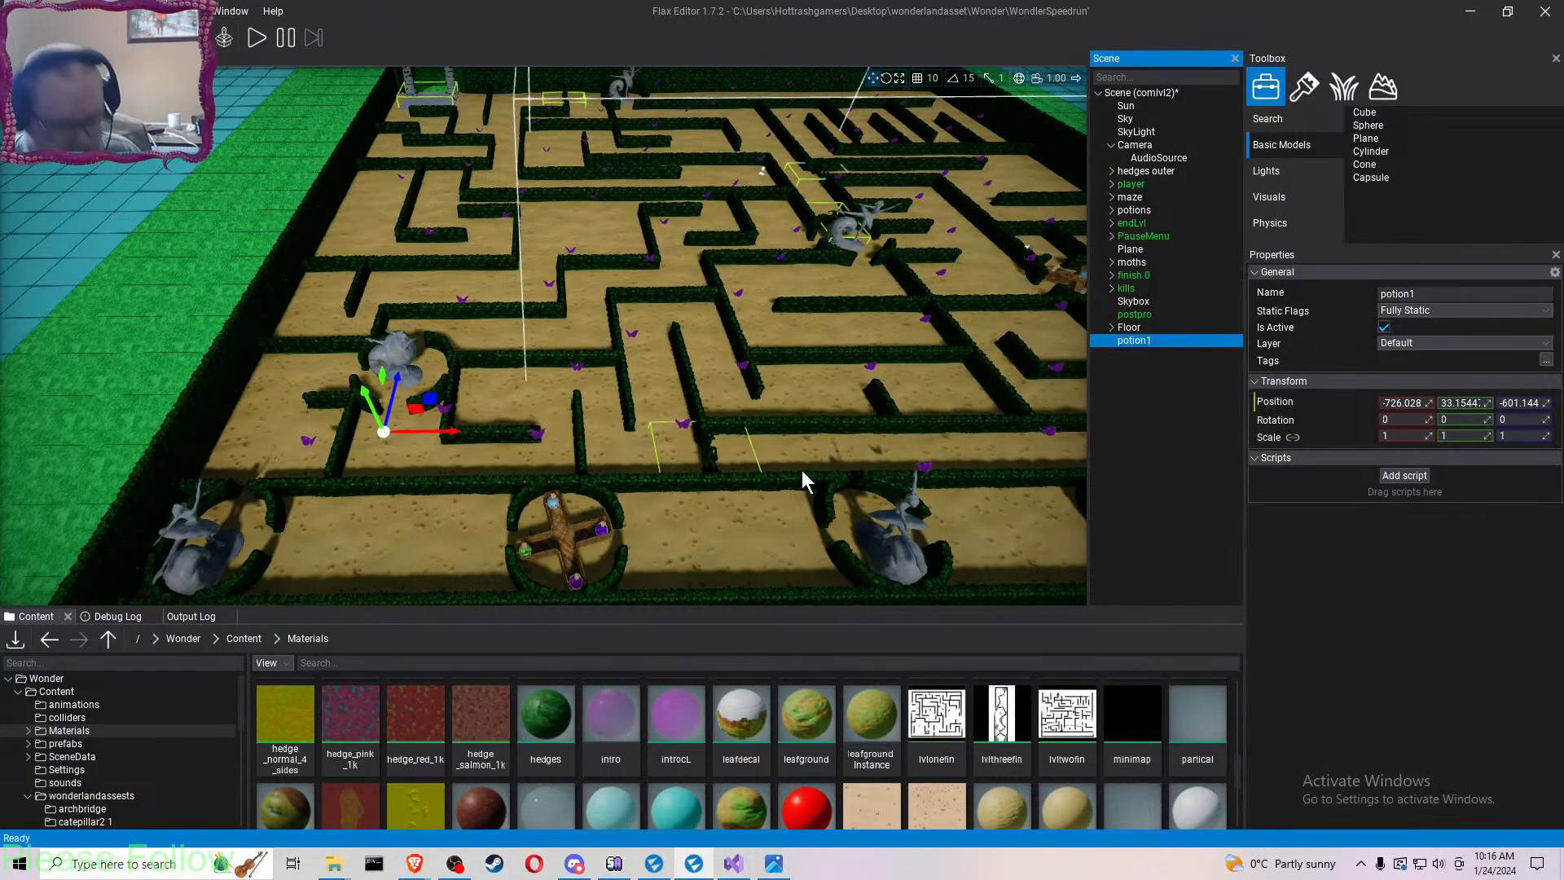
pyautogui.hotkey('ctrl', 'd')
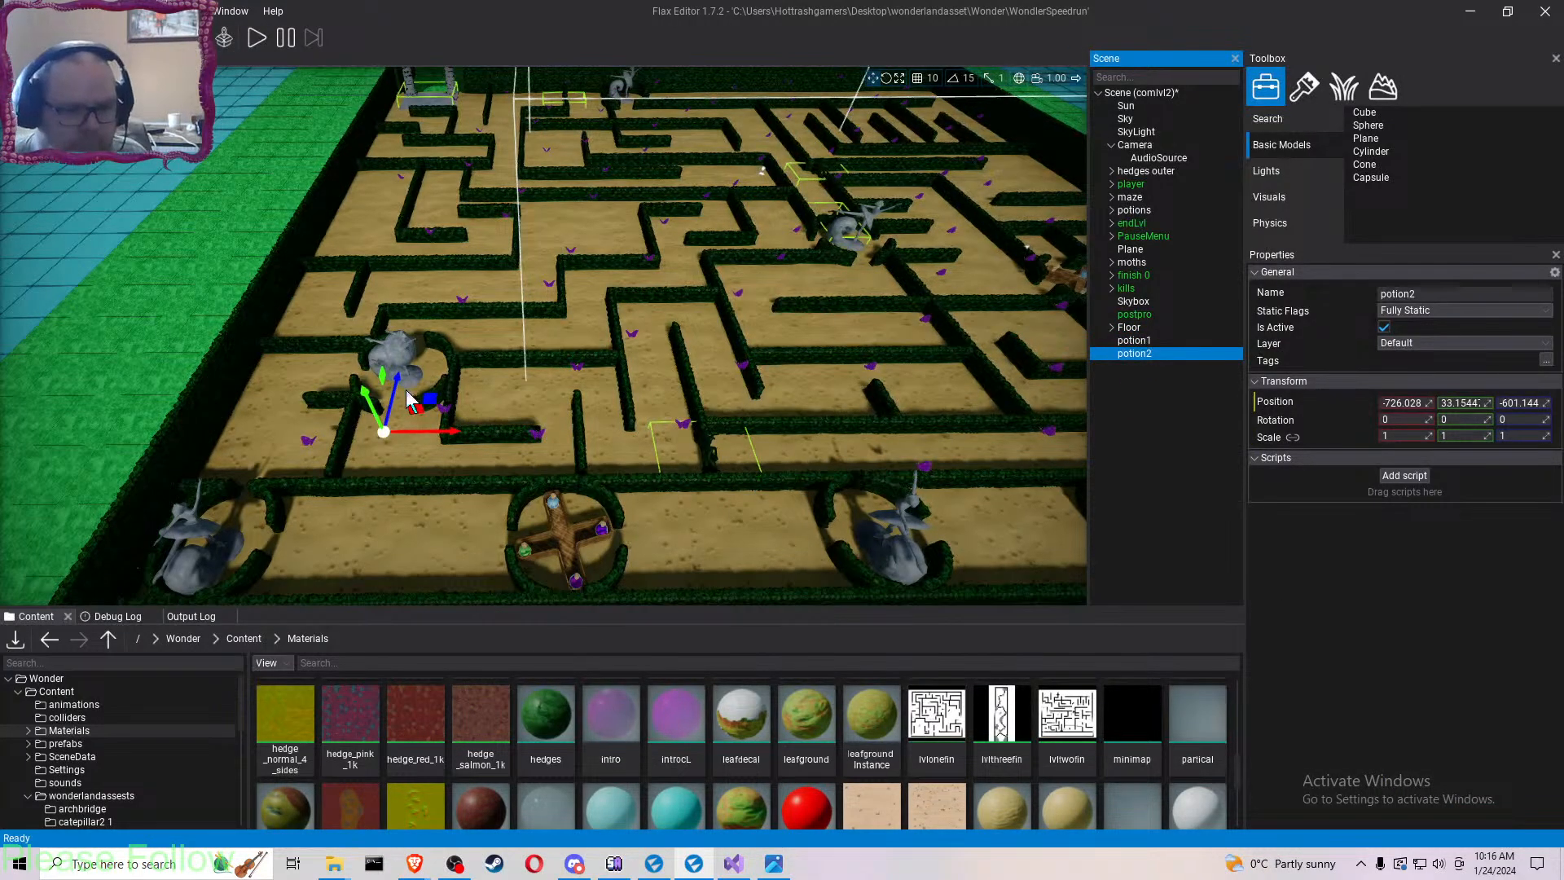
pyautogui.moveTo(403, 388); pyautogui.dragTo(456, 200)
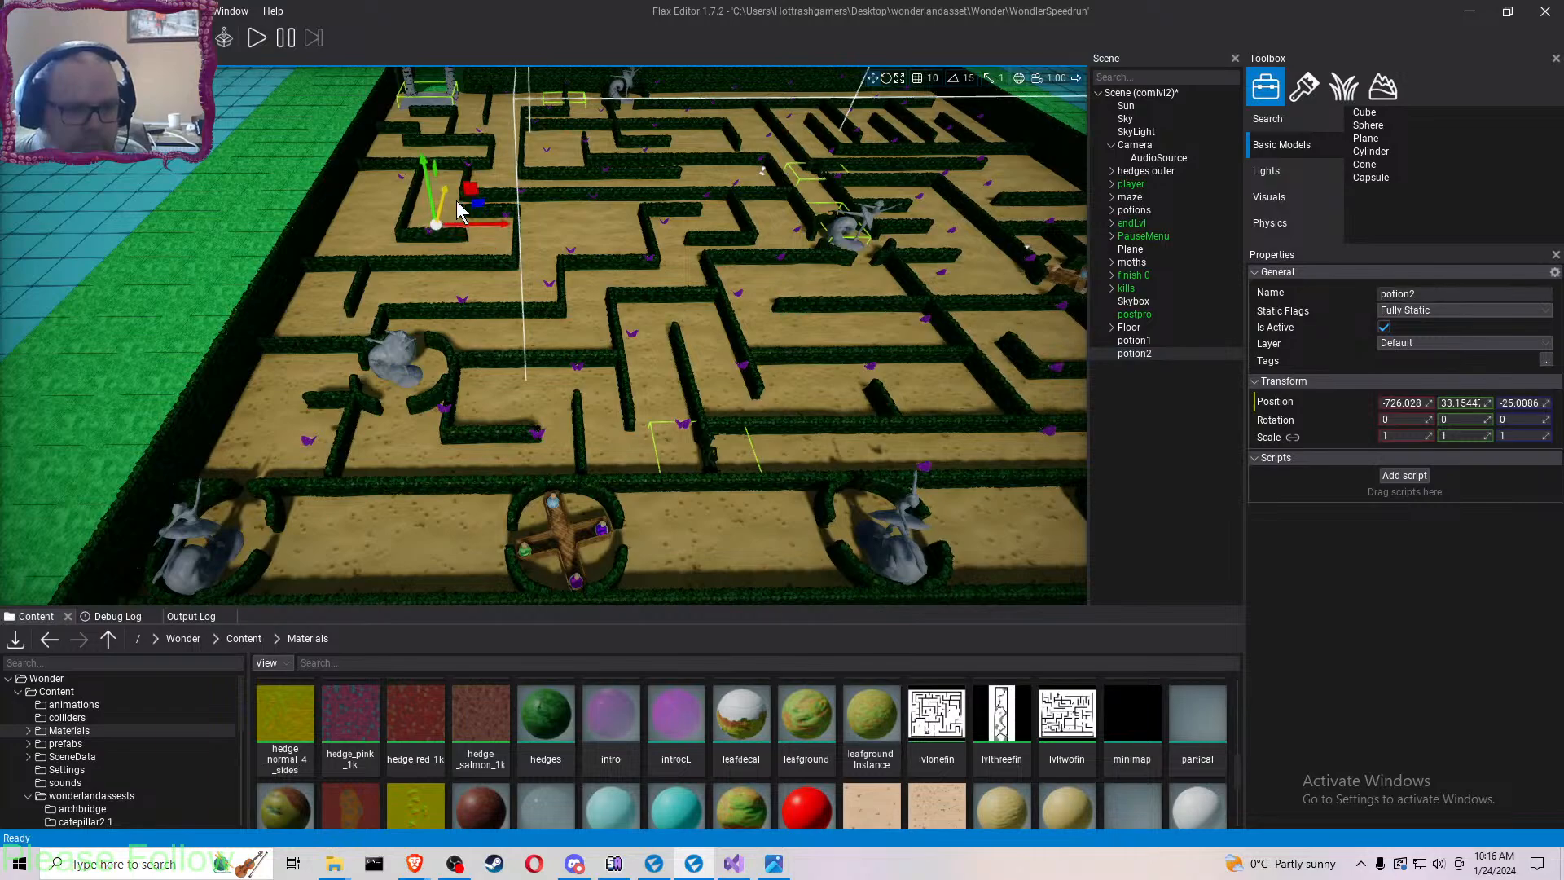
pyautogui.click(617, 231)
pyautogui.click(507, 230)
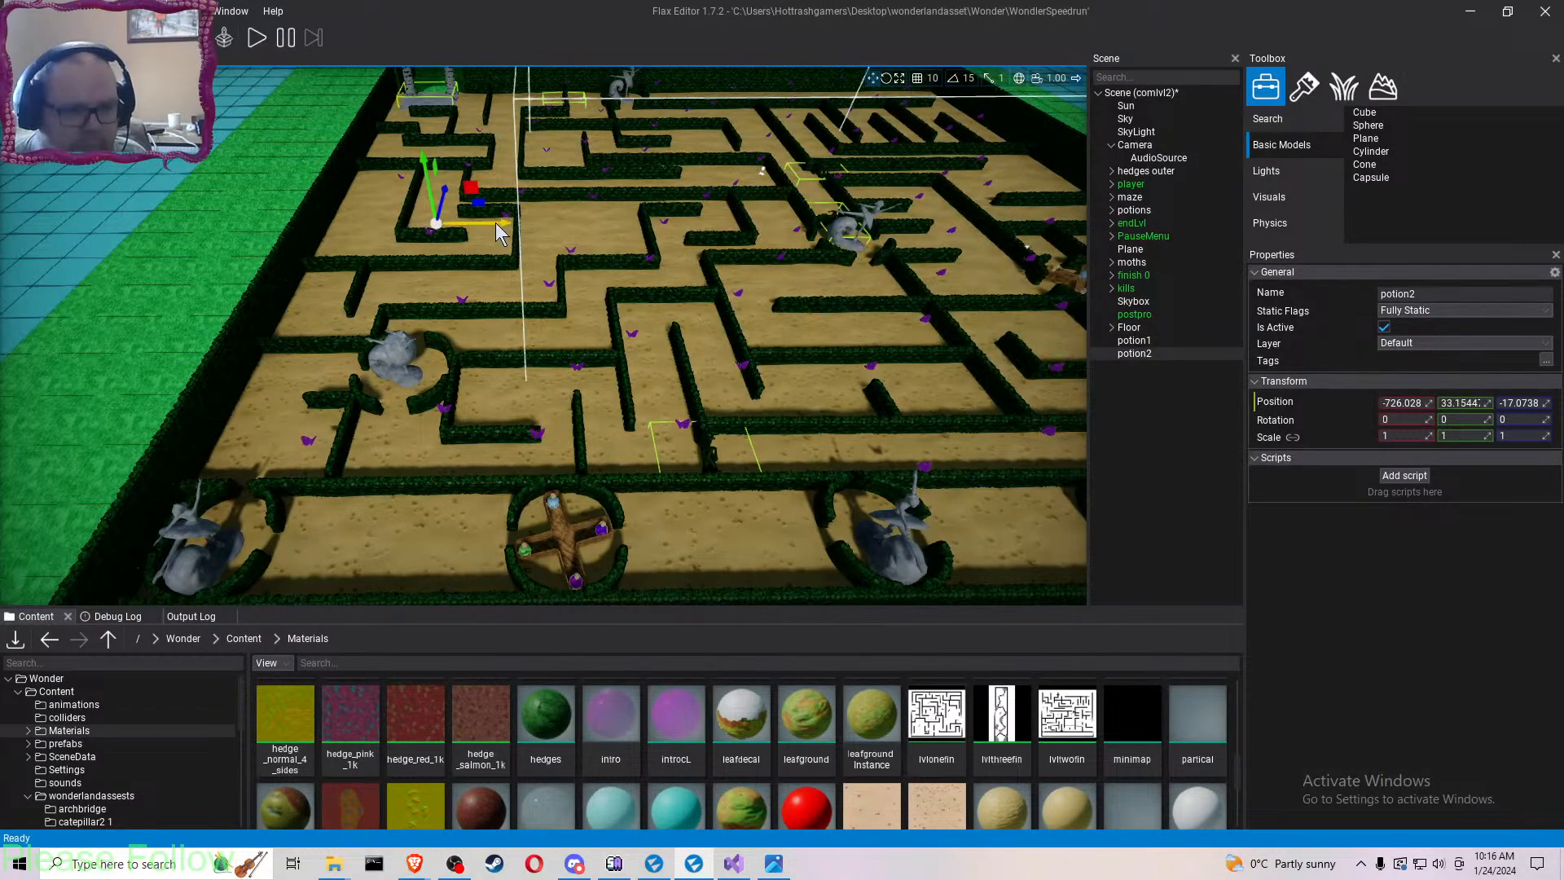
pyautogui.moveTo(496, 222); pyautogui.dragTo(638, 243)
pyautogui.moveTo(639, 243); pyautogui.dragTo(684, 136, button='right')
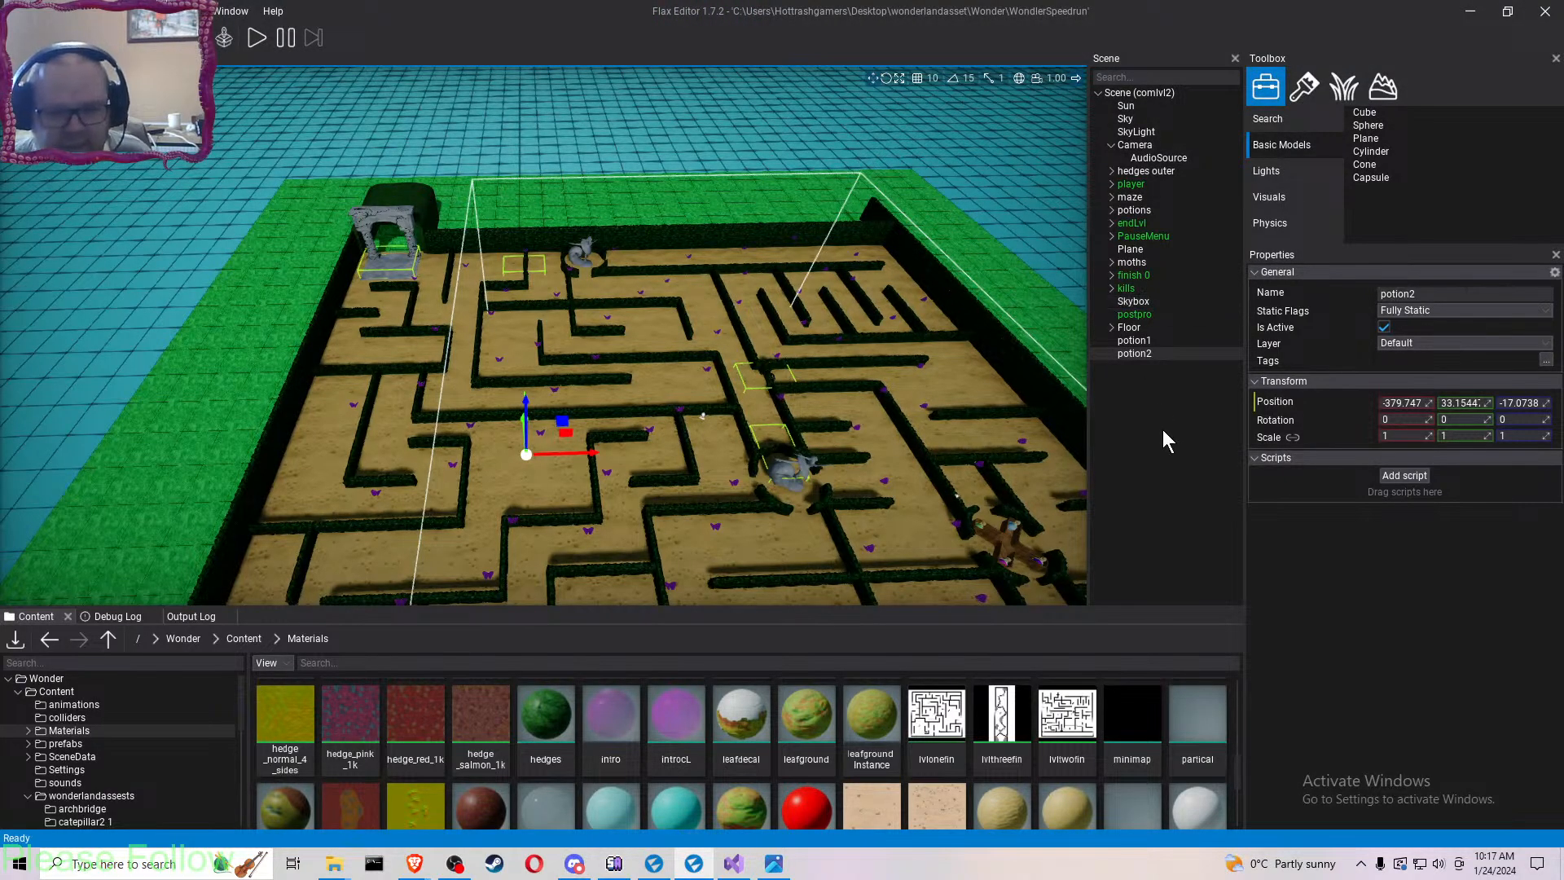
# - Duplicate potion2, move the copy to map spot 3 at about X 217, Z 474, and save the scene
pyautogui.click(774, 866)
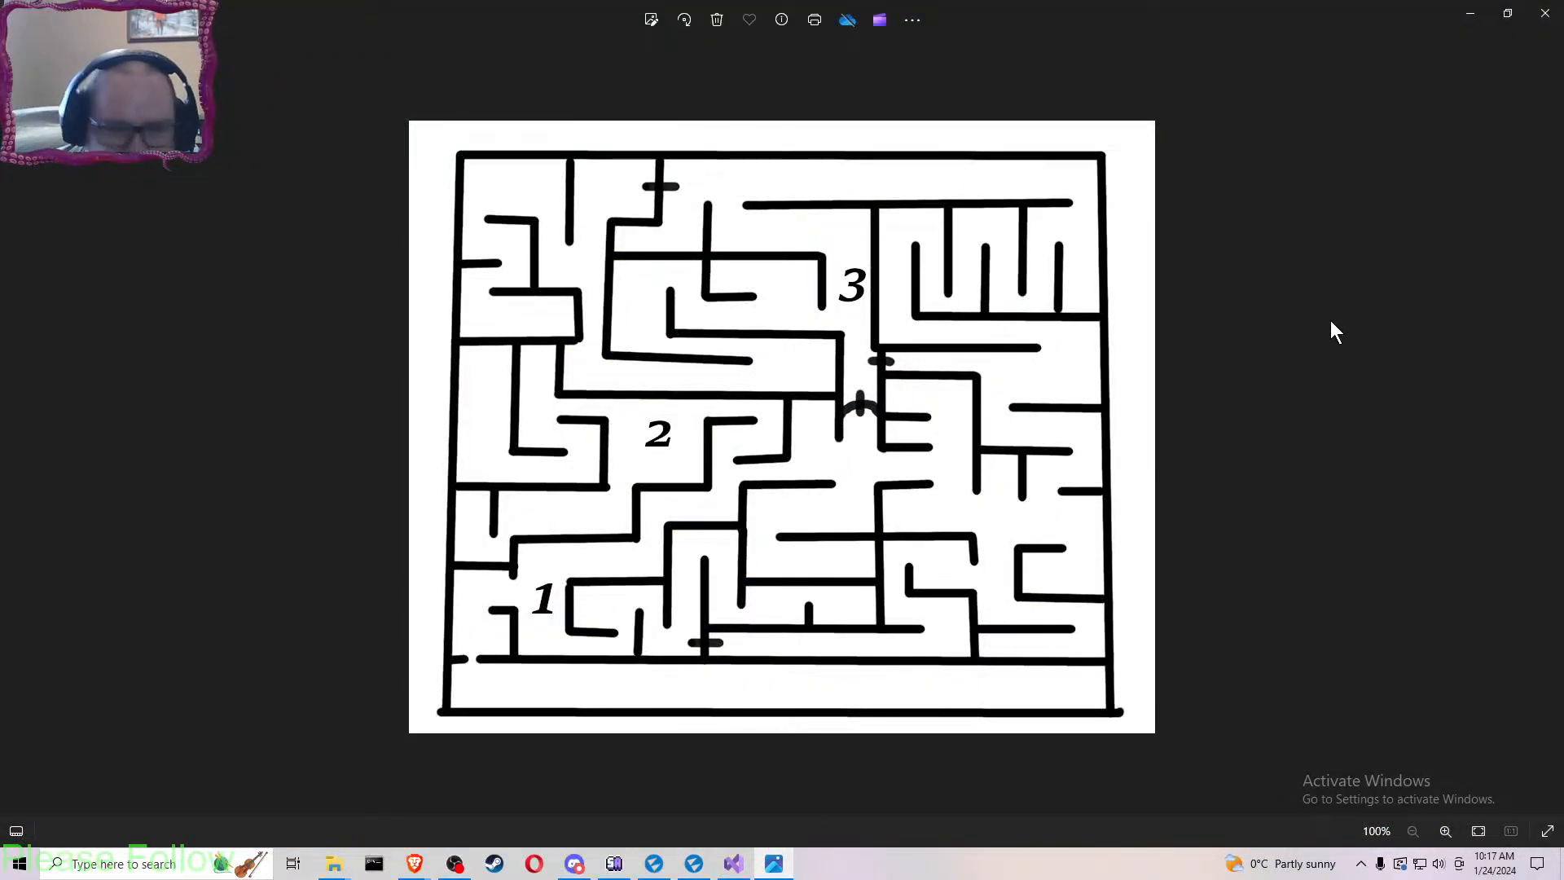
pyautogui.click(1470, 15)
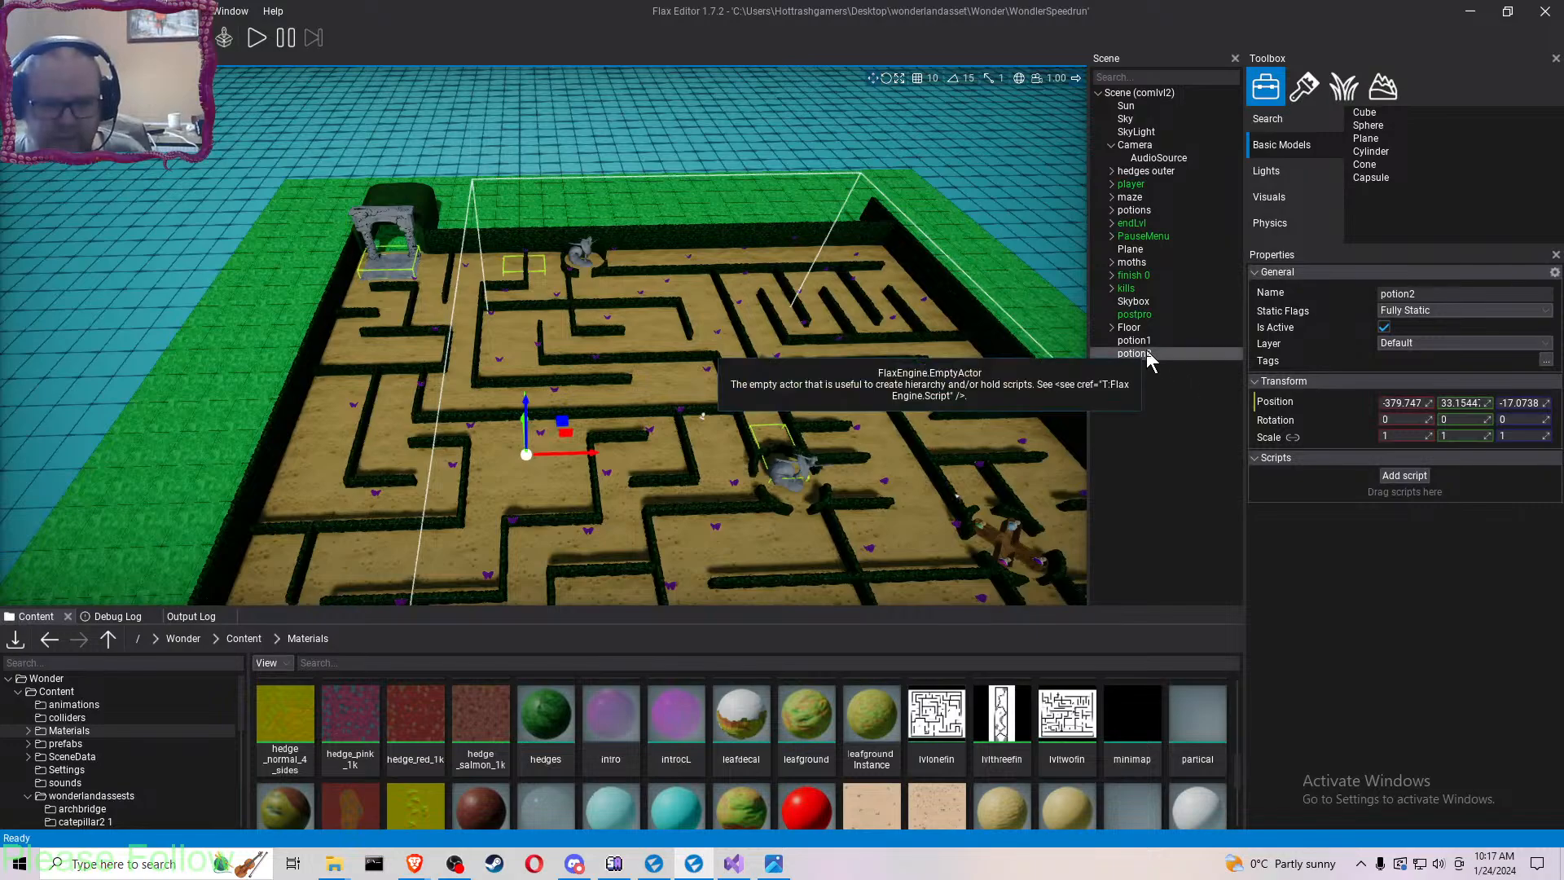
pyautogui.click(1136, 353)
pyautogui.hotkey('ctrl', 'd')
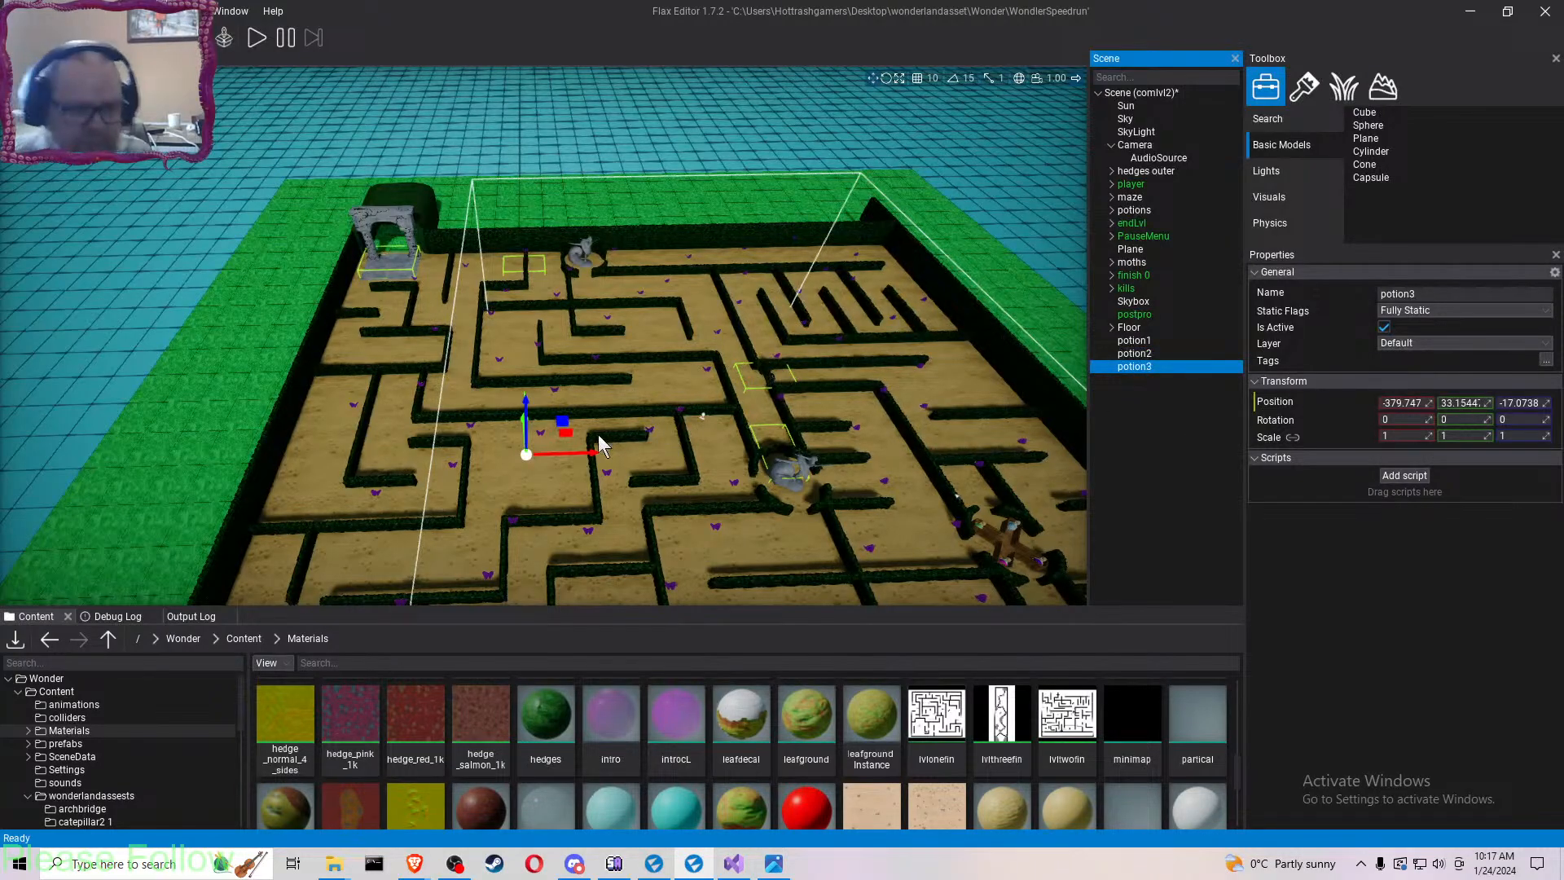
pyautogui.moveTo(570, 432); pyautogui.dragTo(810, 413)
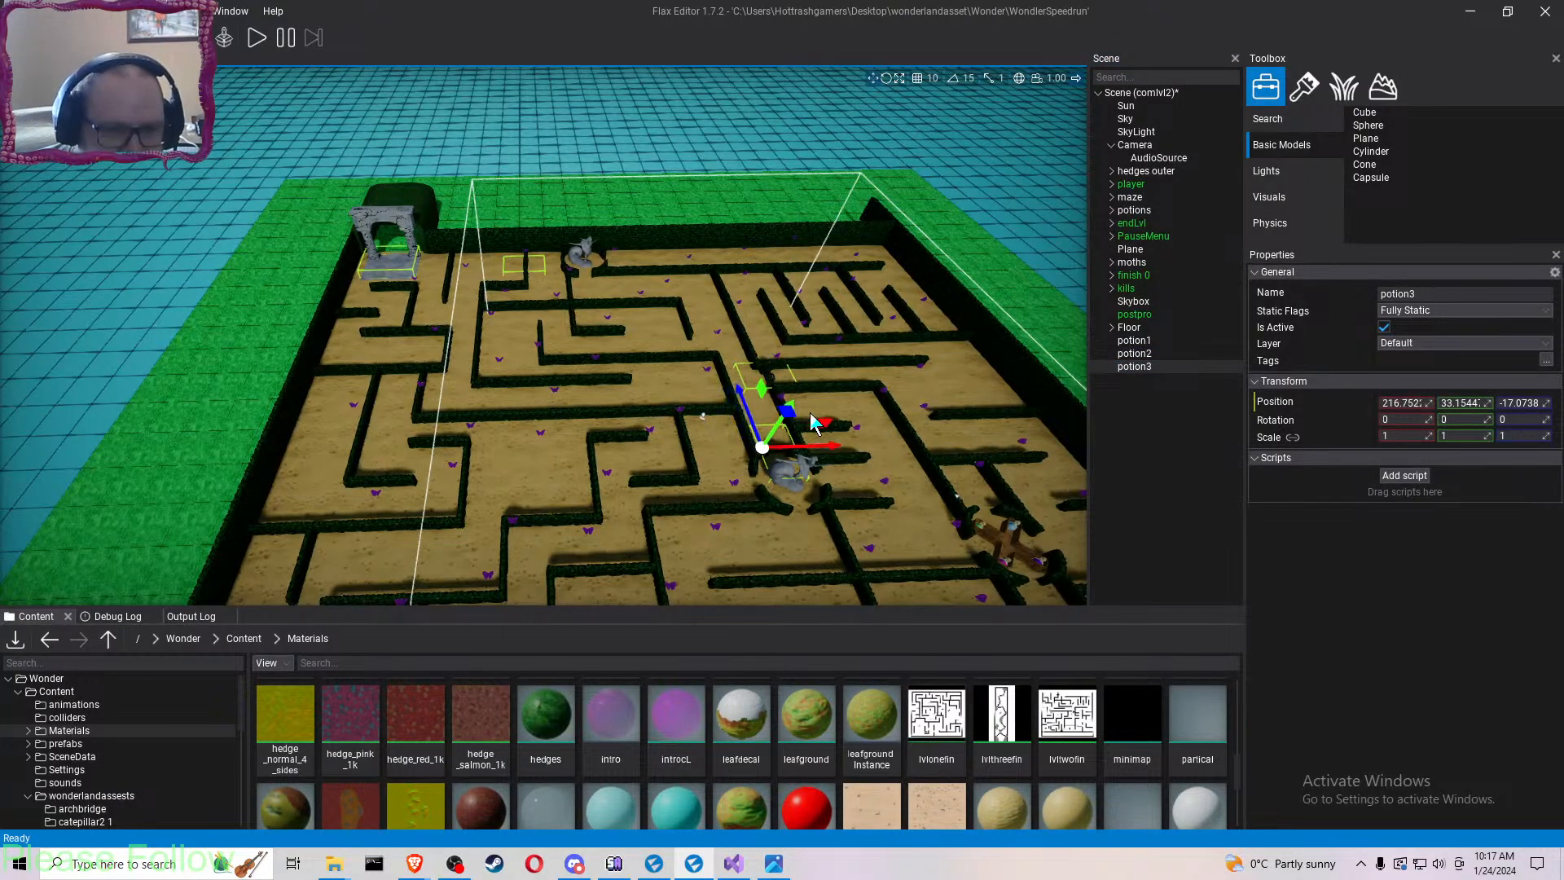
pyautogui.moveTo(700, 349); pyautogui.dragTo(701, 283)
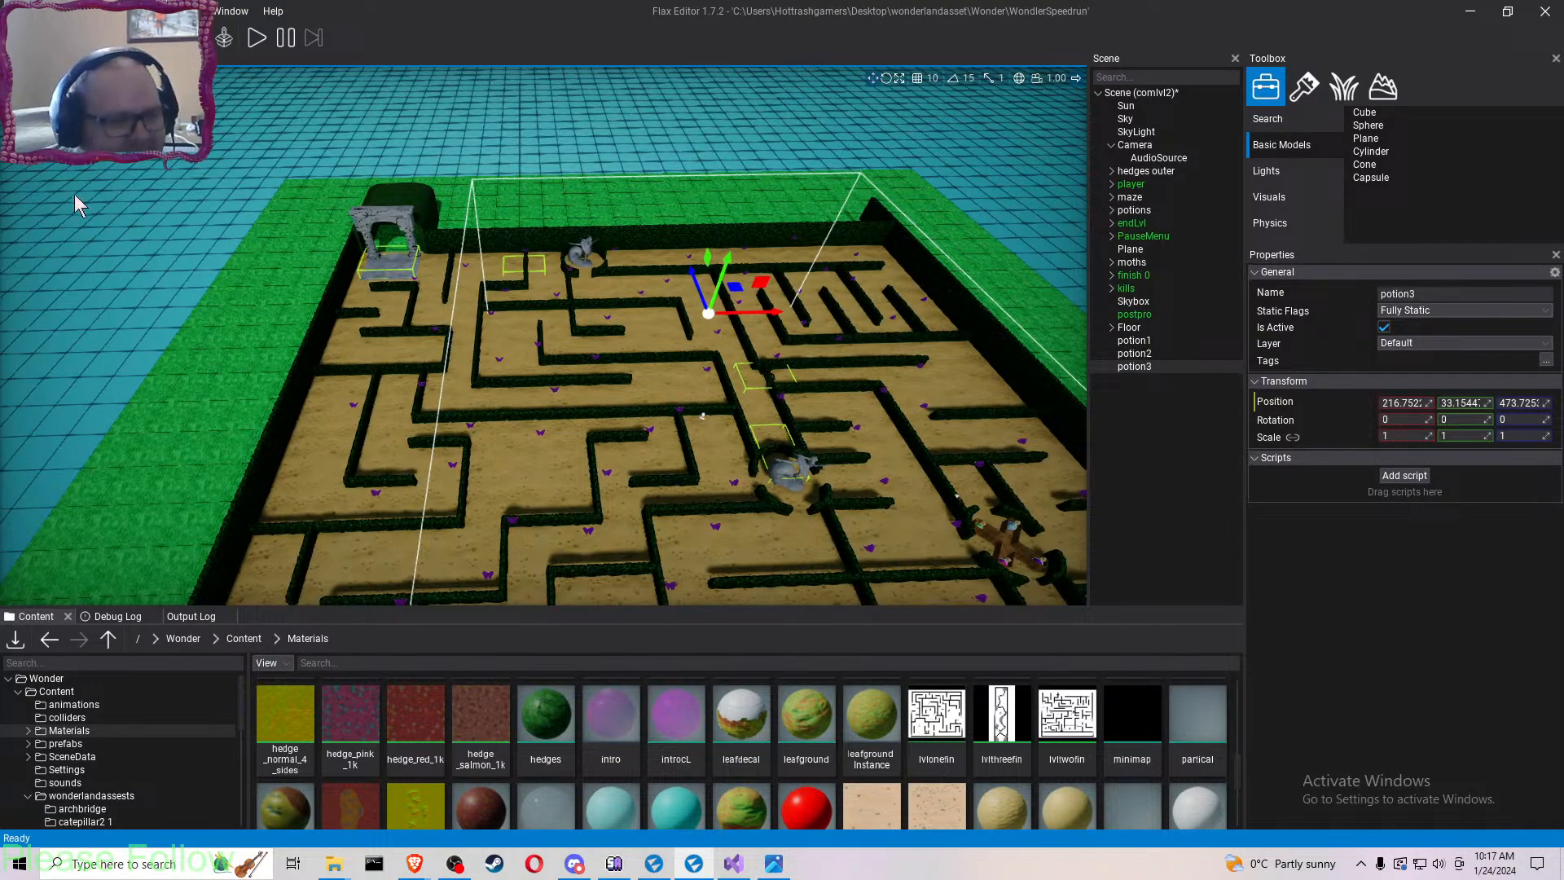
pyautogui.hotkey('ctrl', 's')
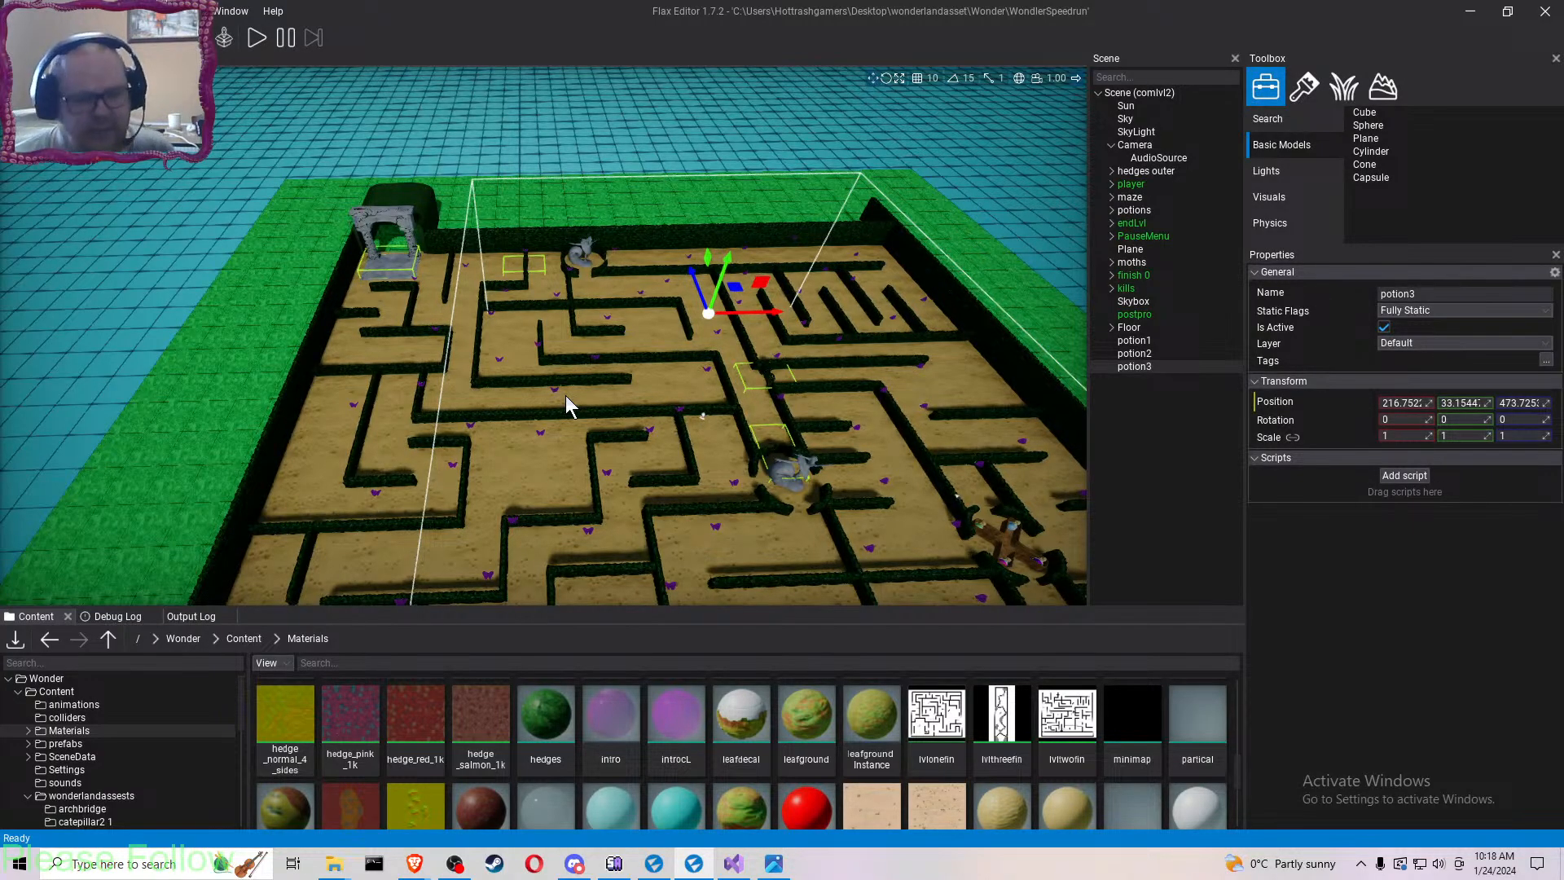
# - Create a new tag named potionspotfour and assign it to the potion1 actor
pyautogui.click(1172, 339)
pyautogui.click(1546, 361)
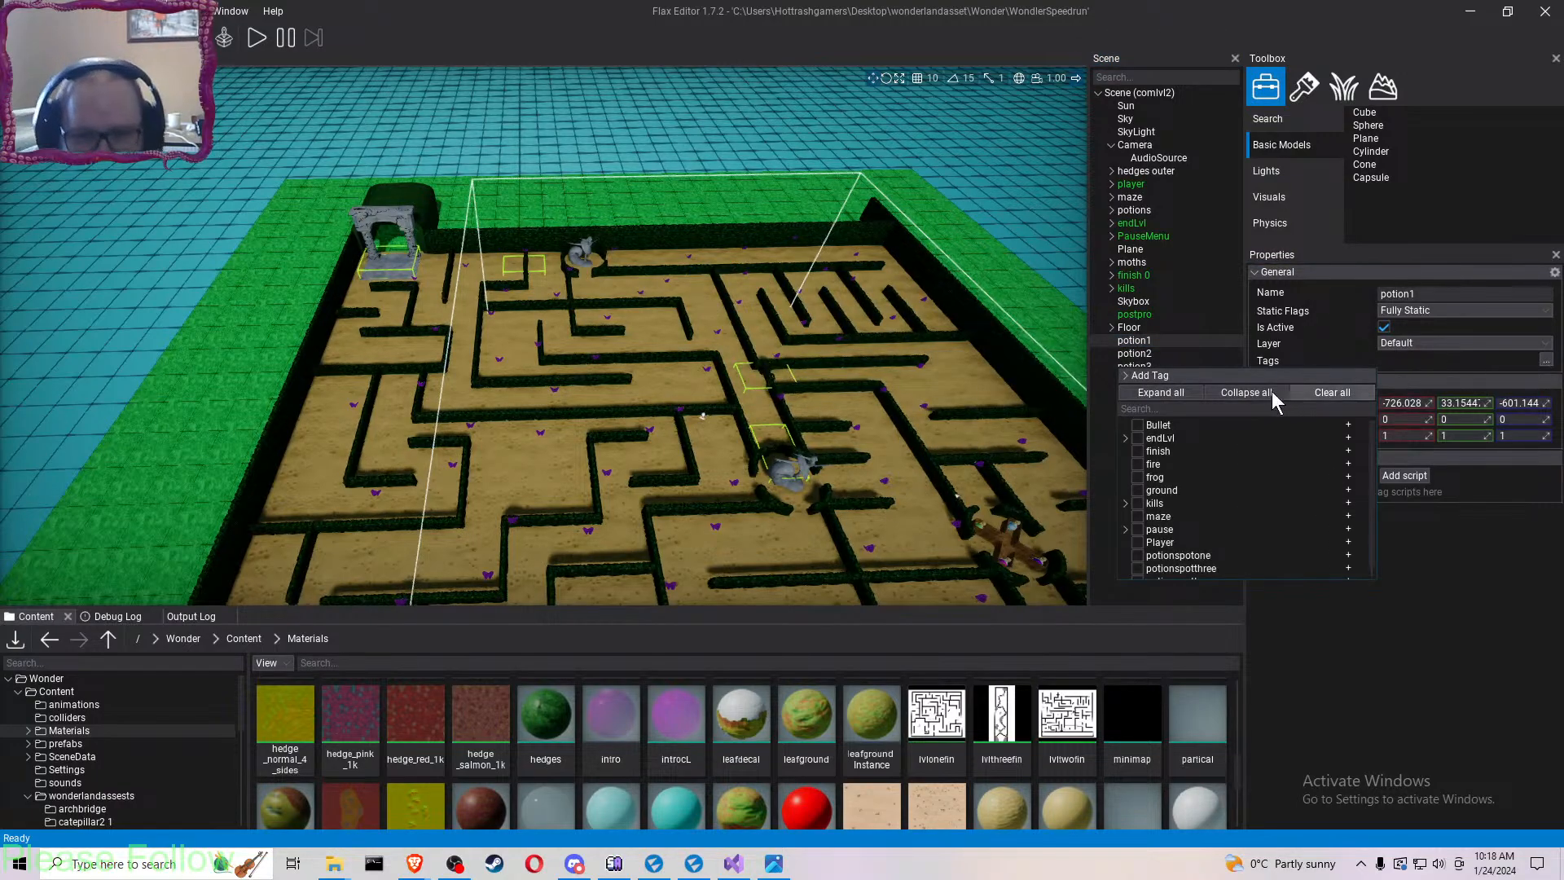
pyautogui.scroll(-1, 1222, 513)
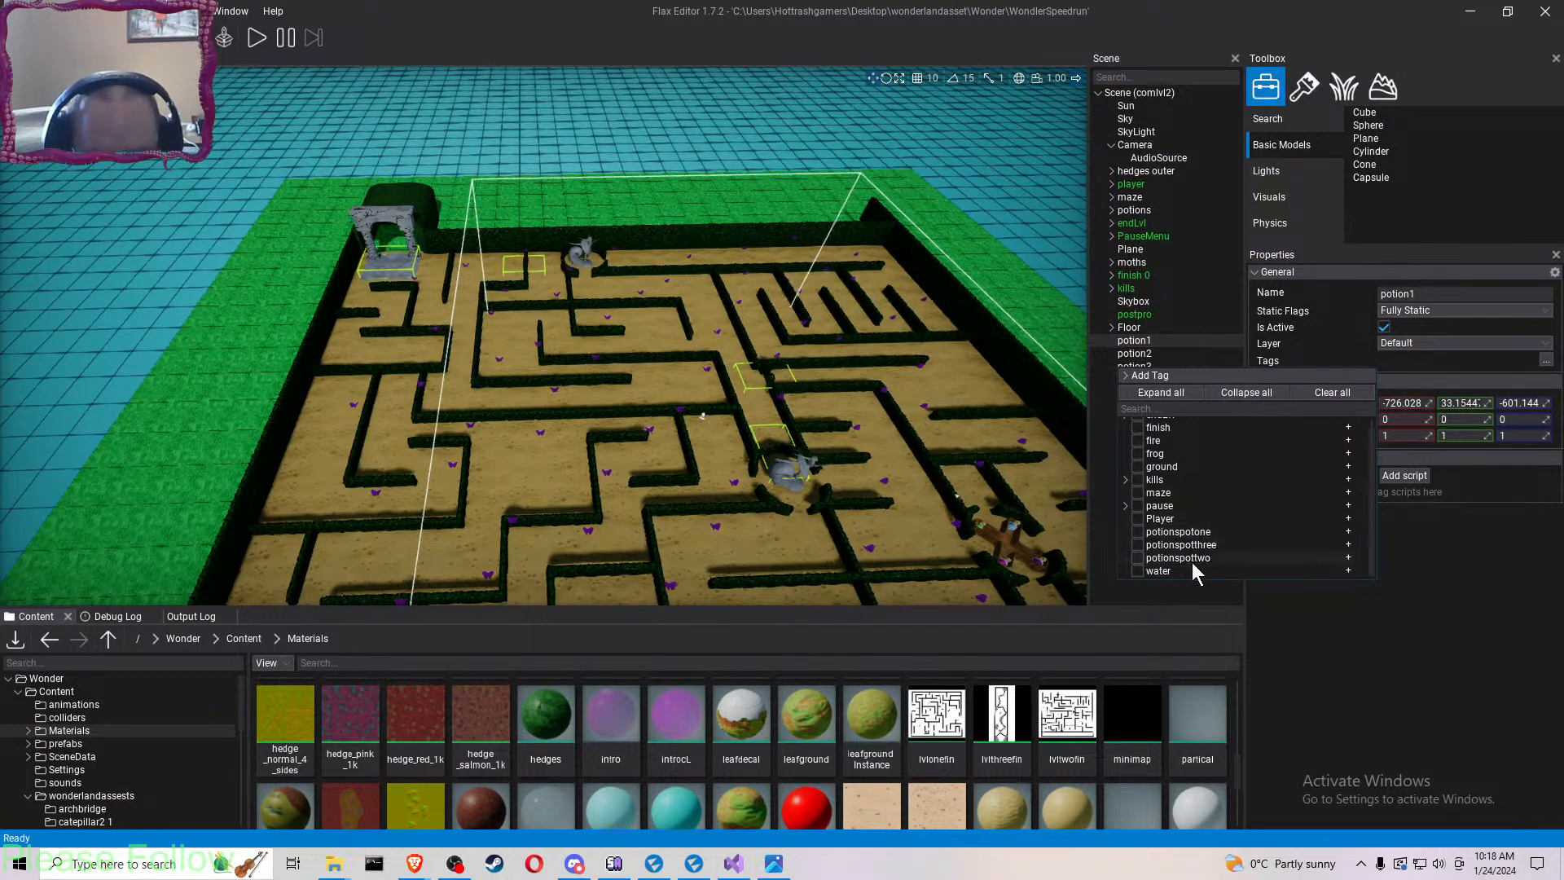
pyautogui.click(1198, 375)
pyautogui.click(1219, 393)
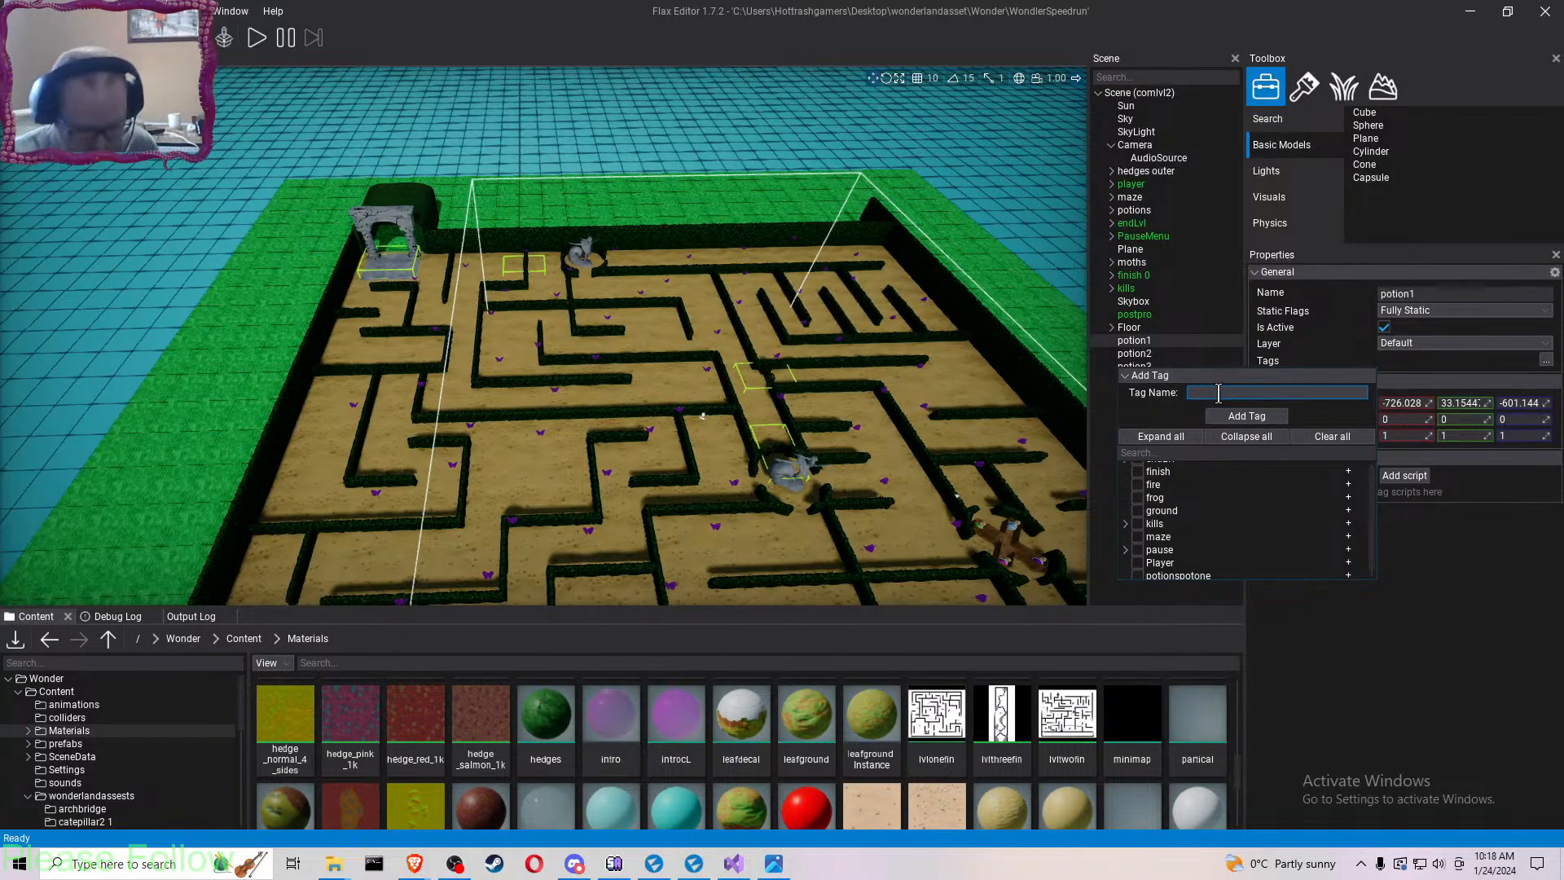
pyautogui.write('potion')
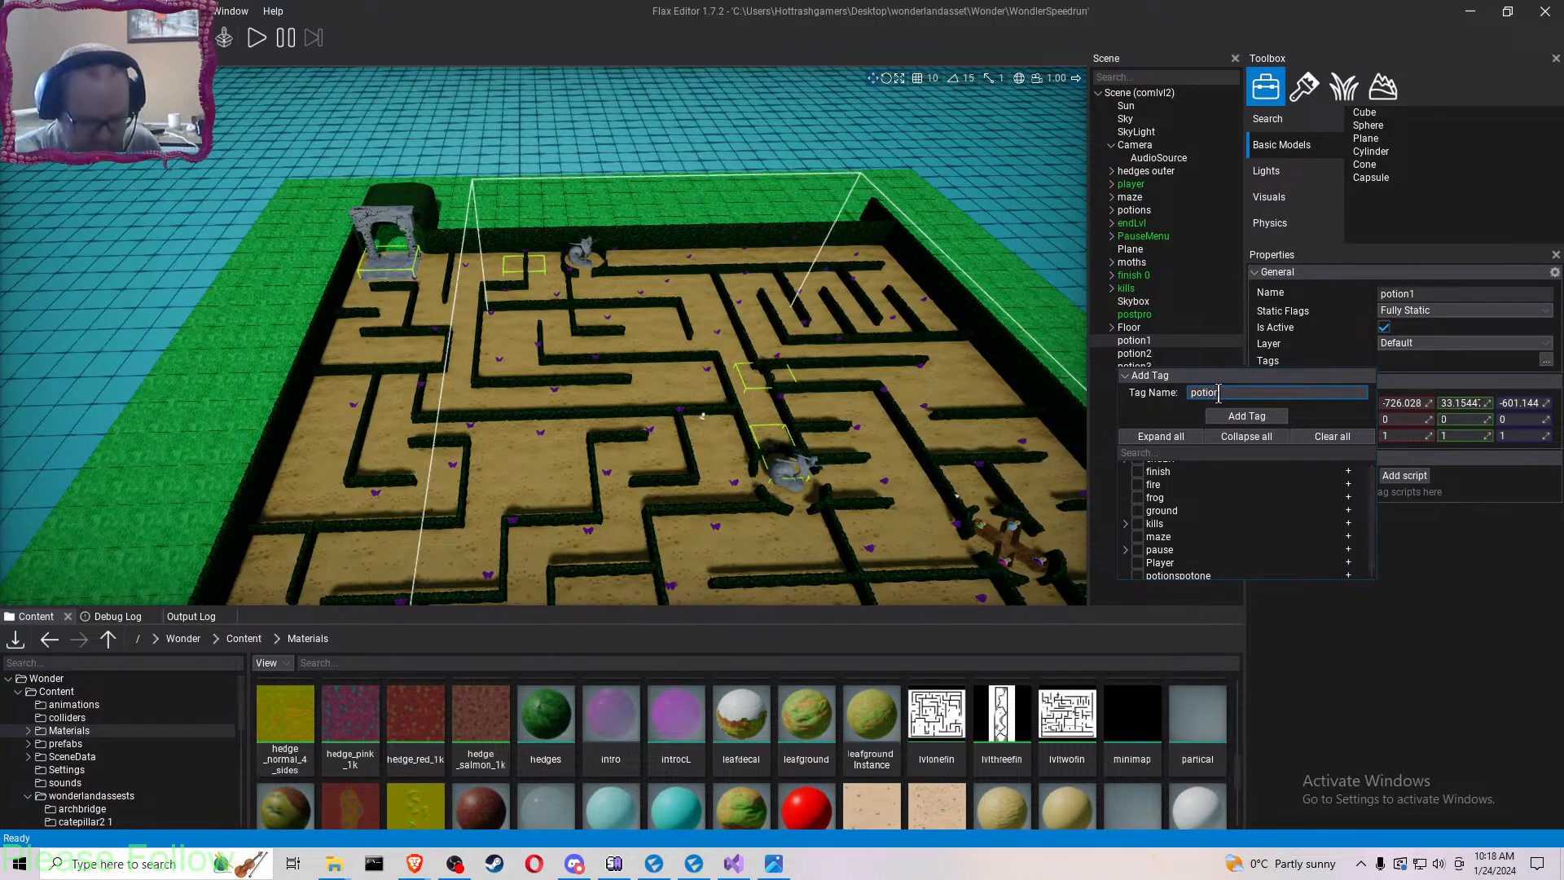
pyautogui.write('spot')
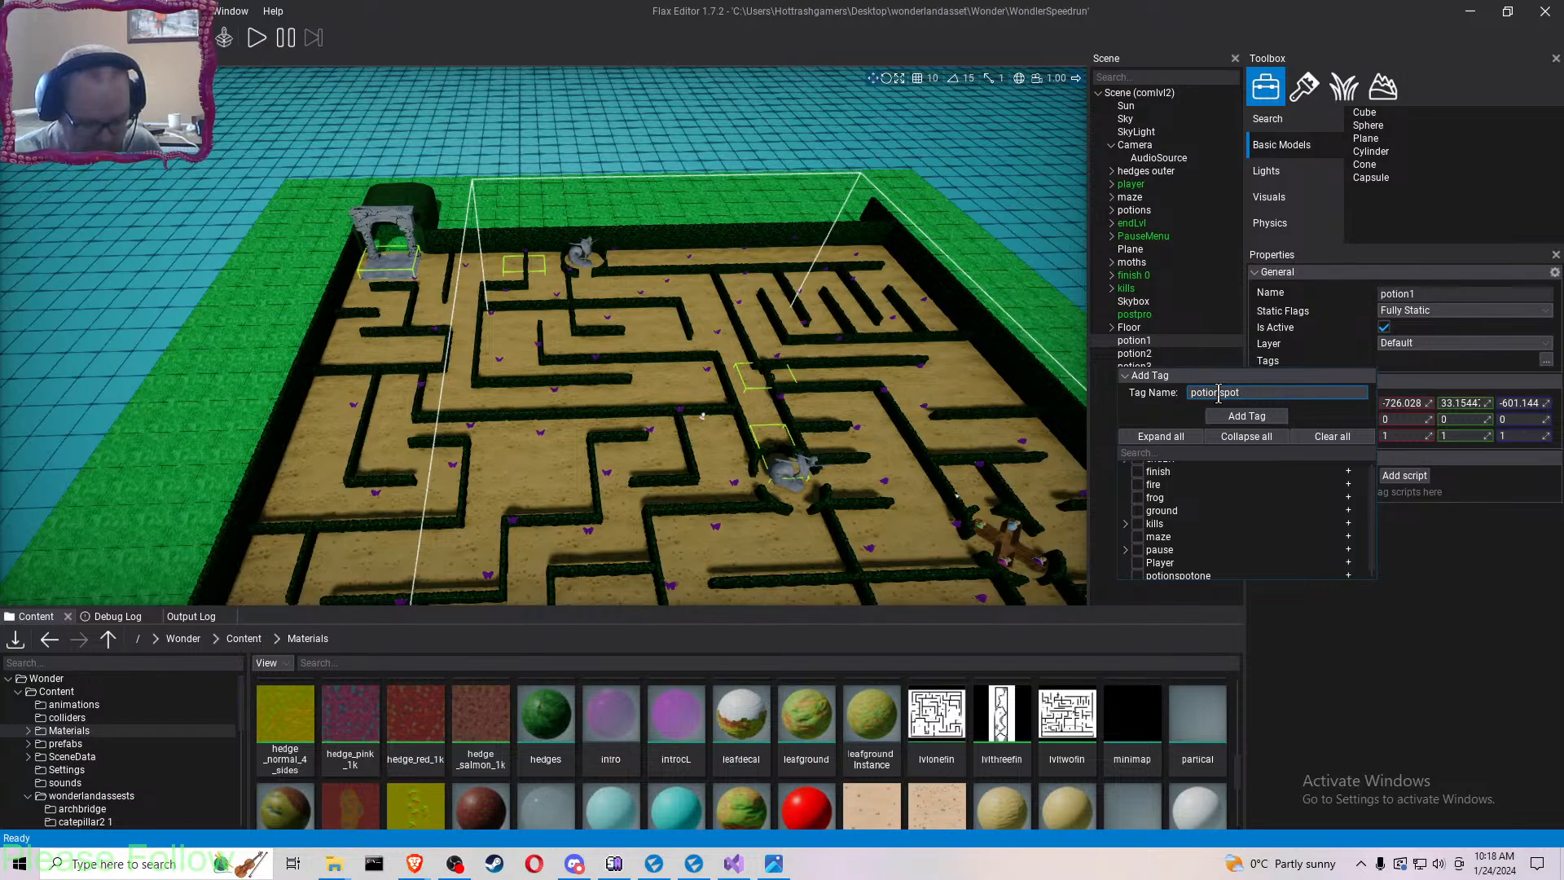
pyautogui.write('four')
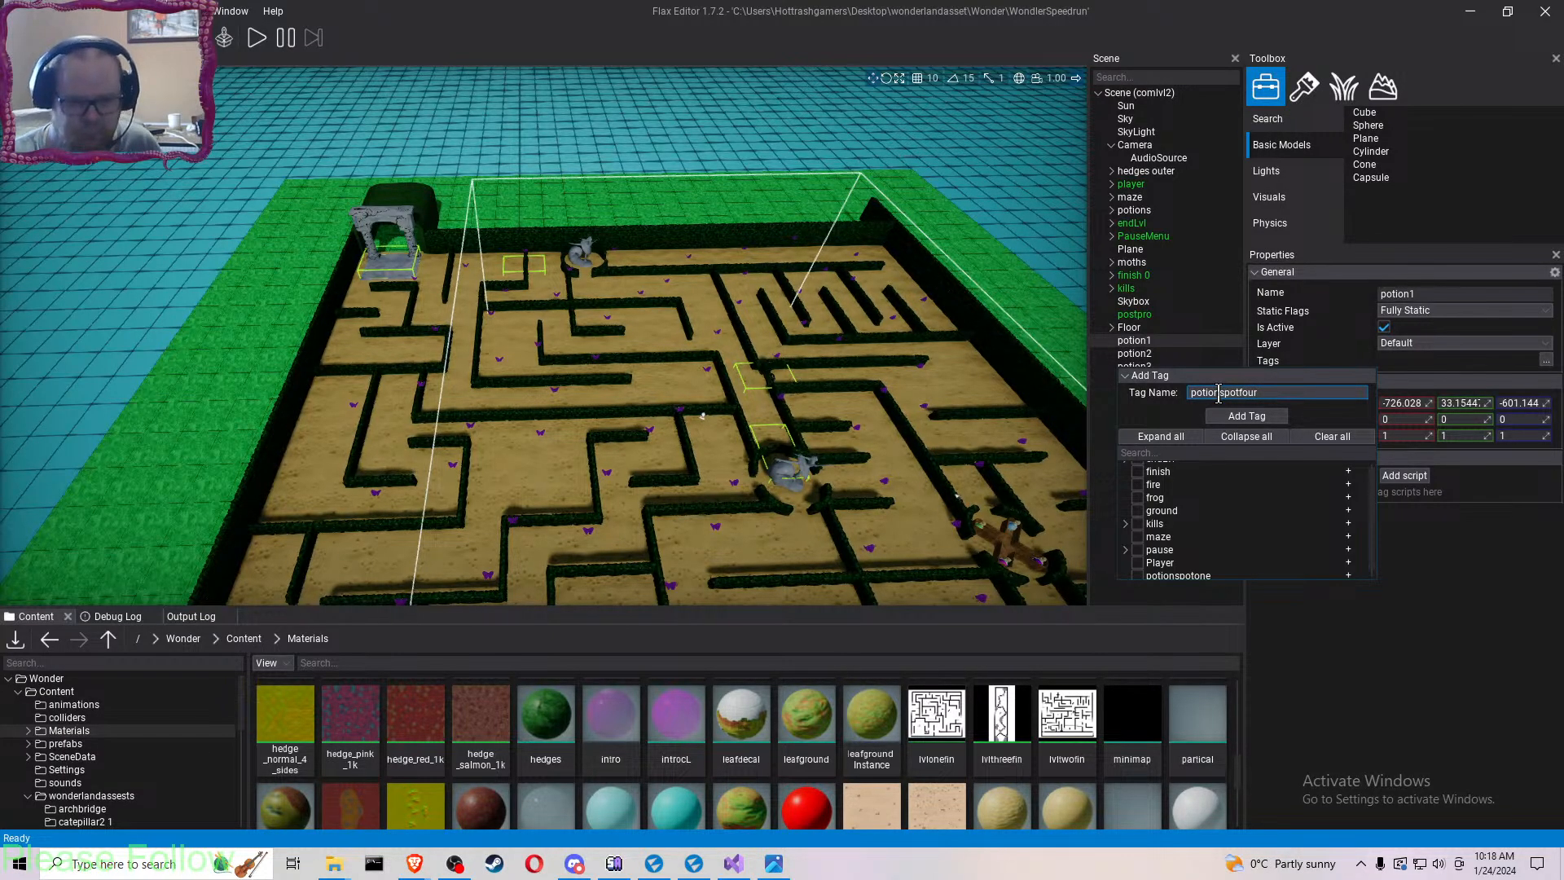
pyautogui.press('Return')
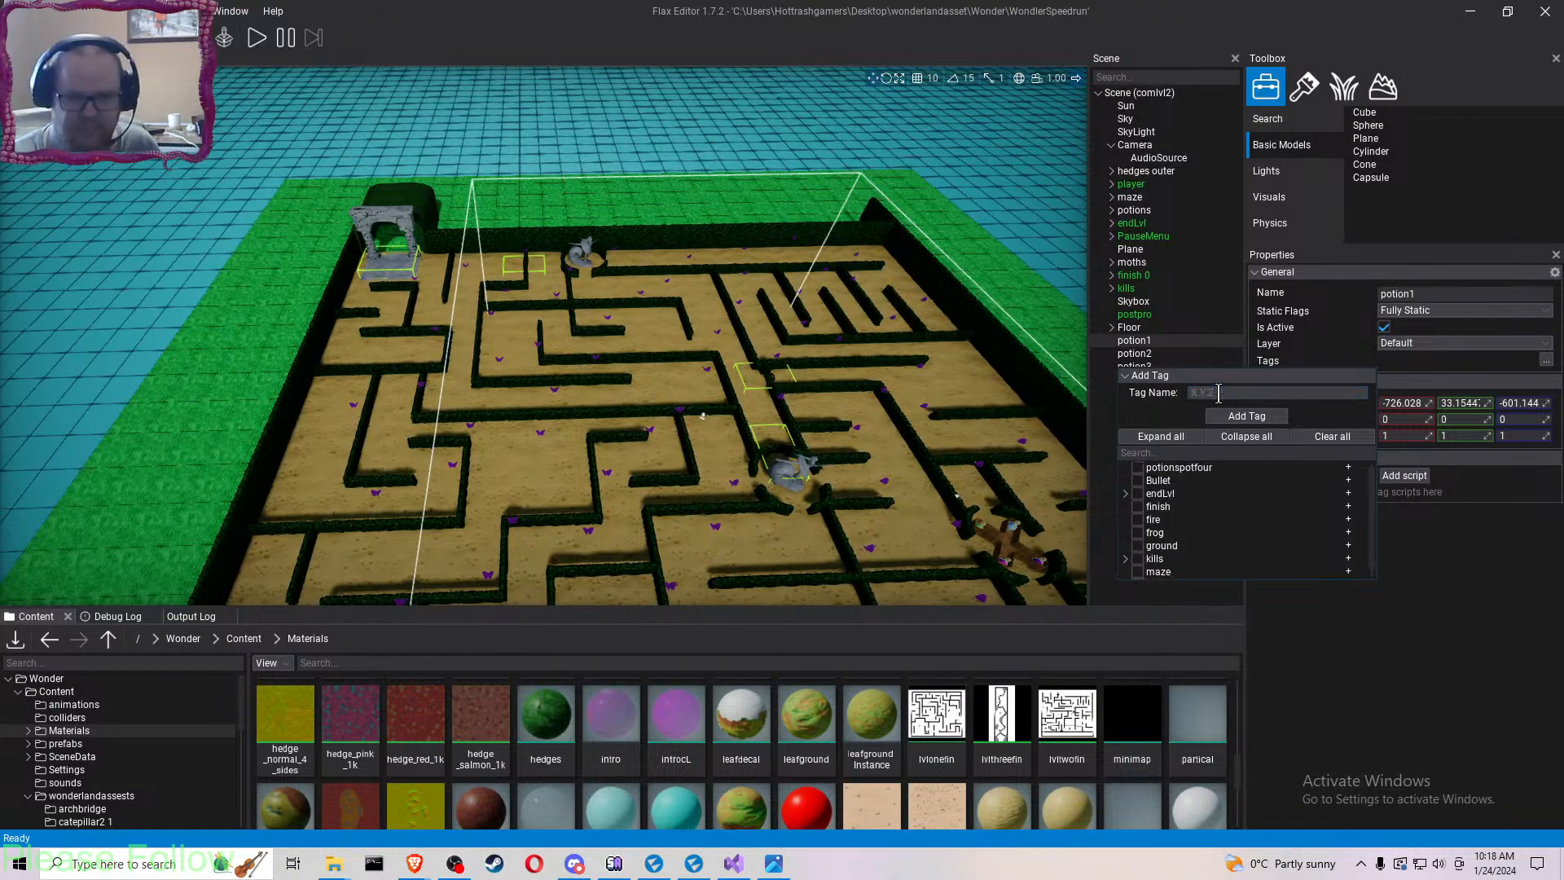
pyautogui.click(1138, 468)
pyautogui.click(1326, 557)
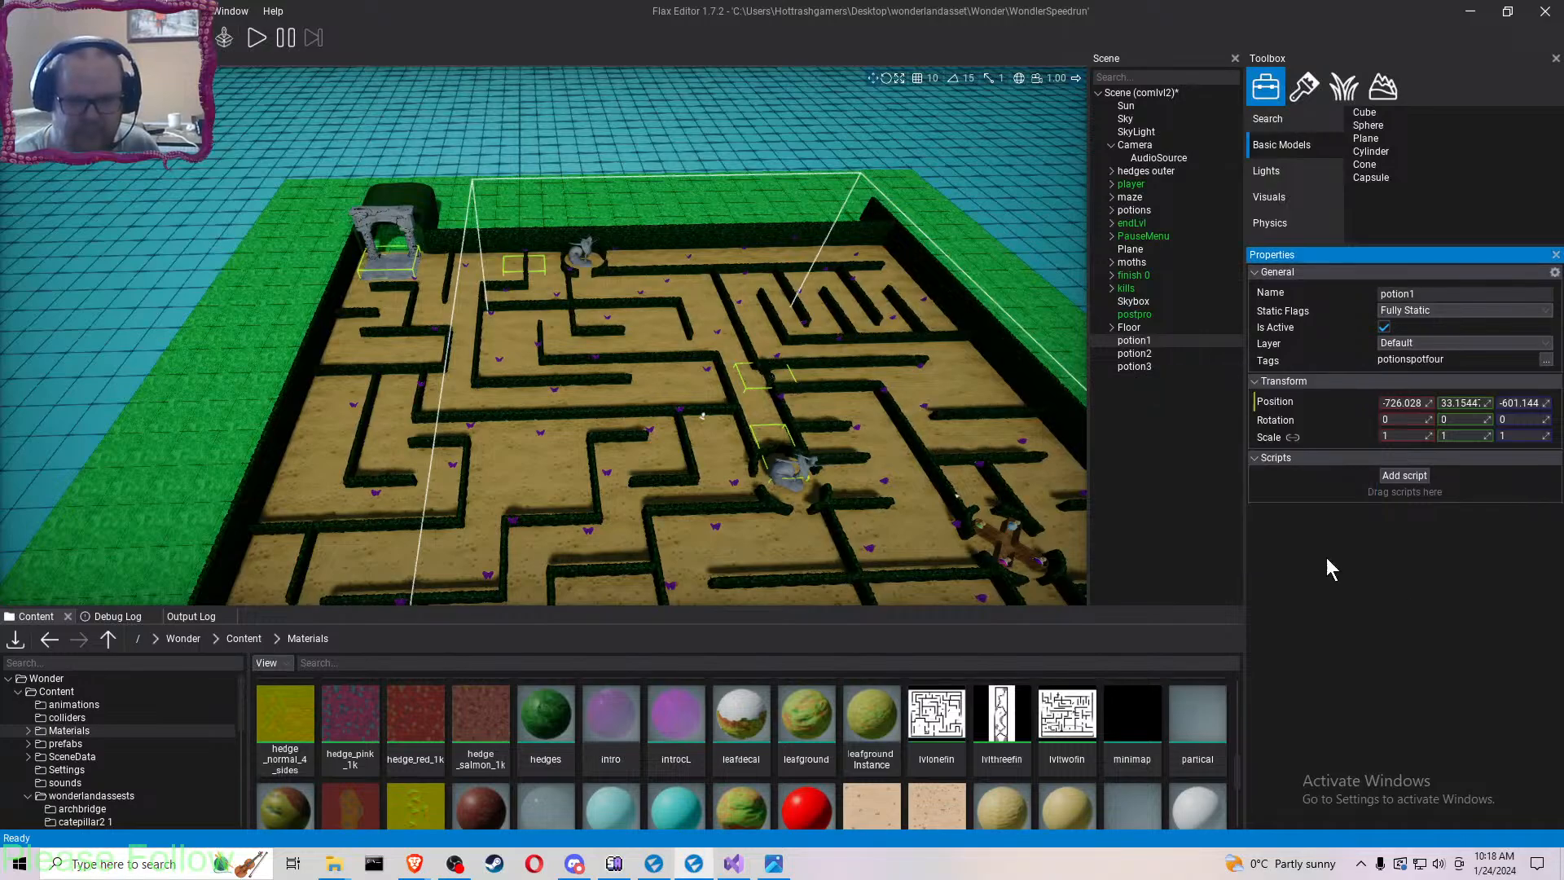
# - Create a new tag named potionspotfive and assign it to the potion2 actor
pyautogui.click(1135, 356)
pyautogui.click(1546, 361)
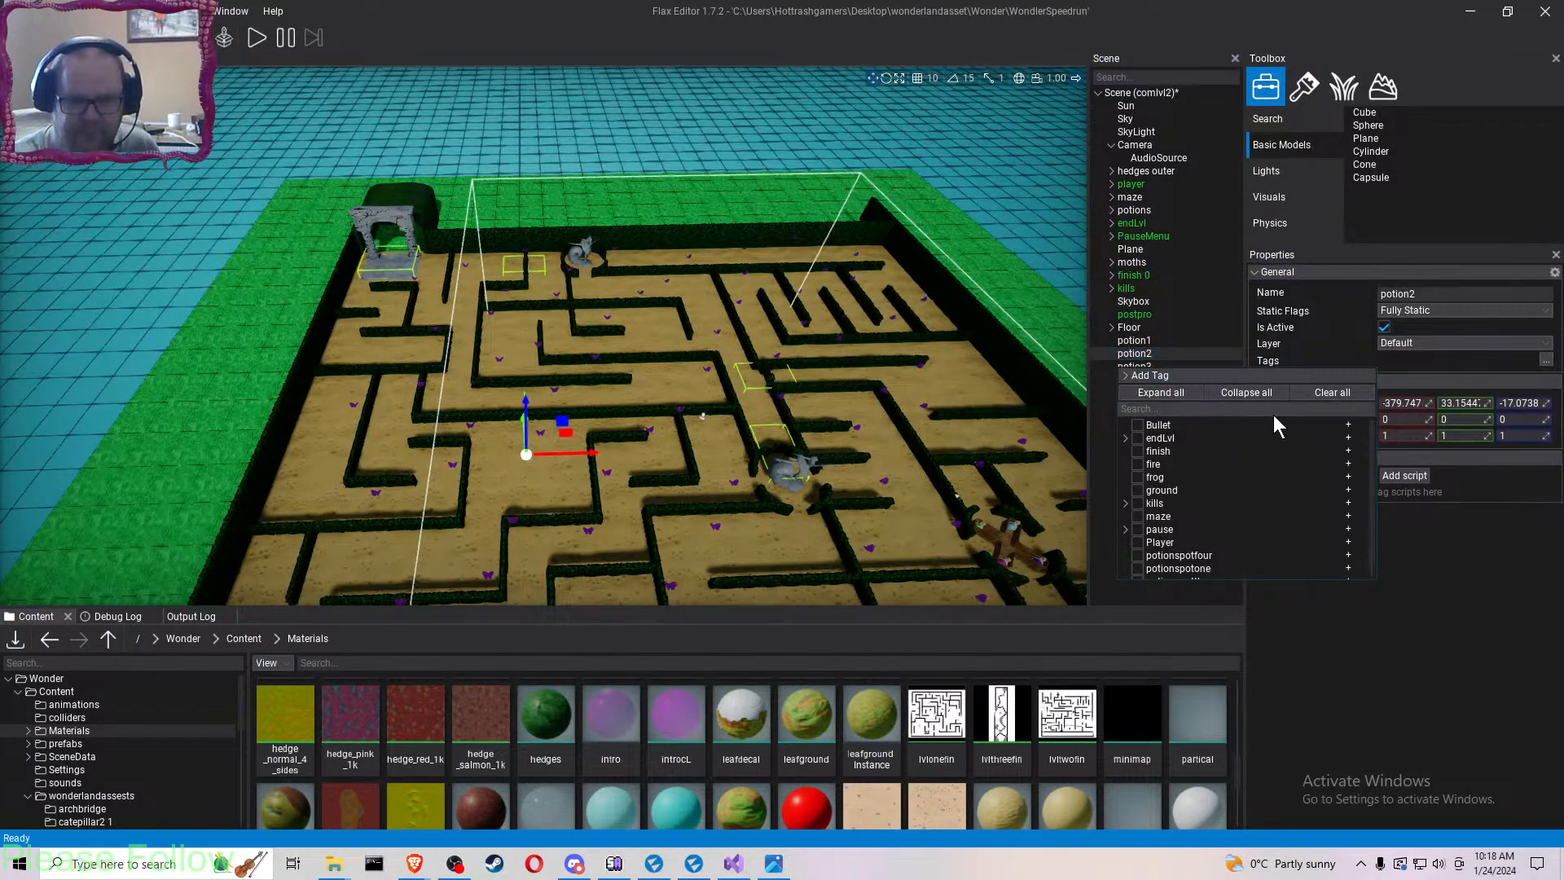
pyautogui.click(1229, 375)
pyautogui.click(1232, 390)
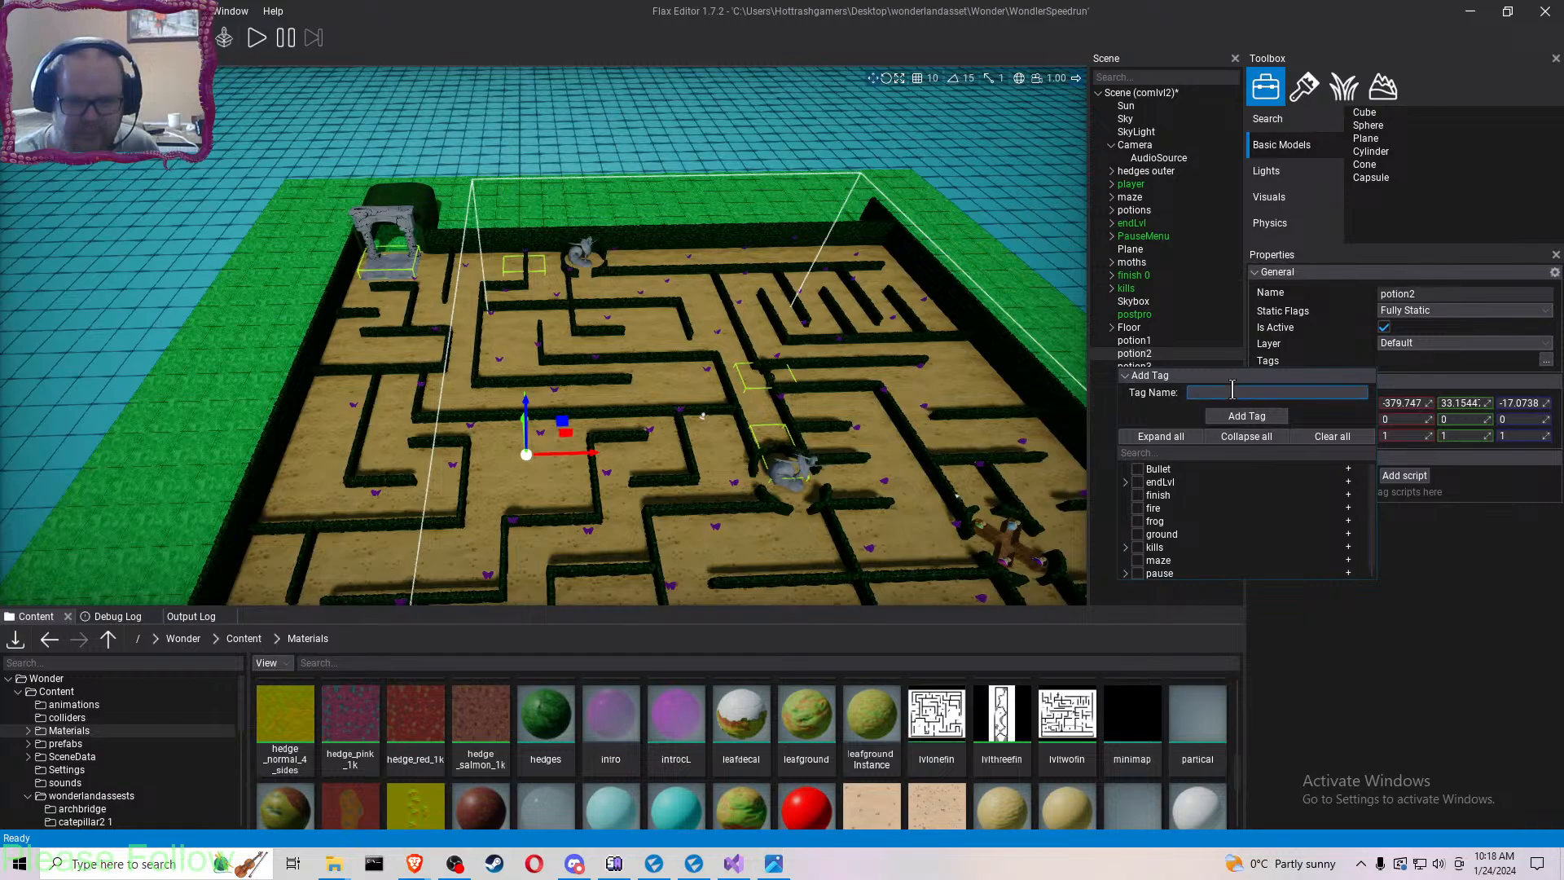
pyautogui.write('potion')
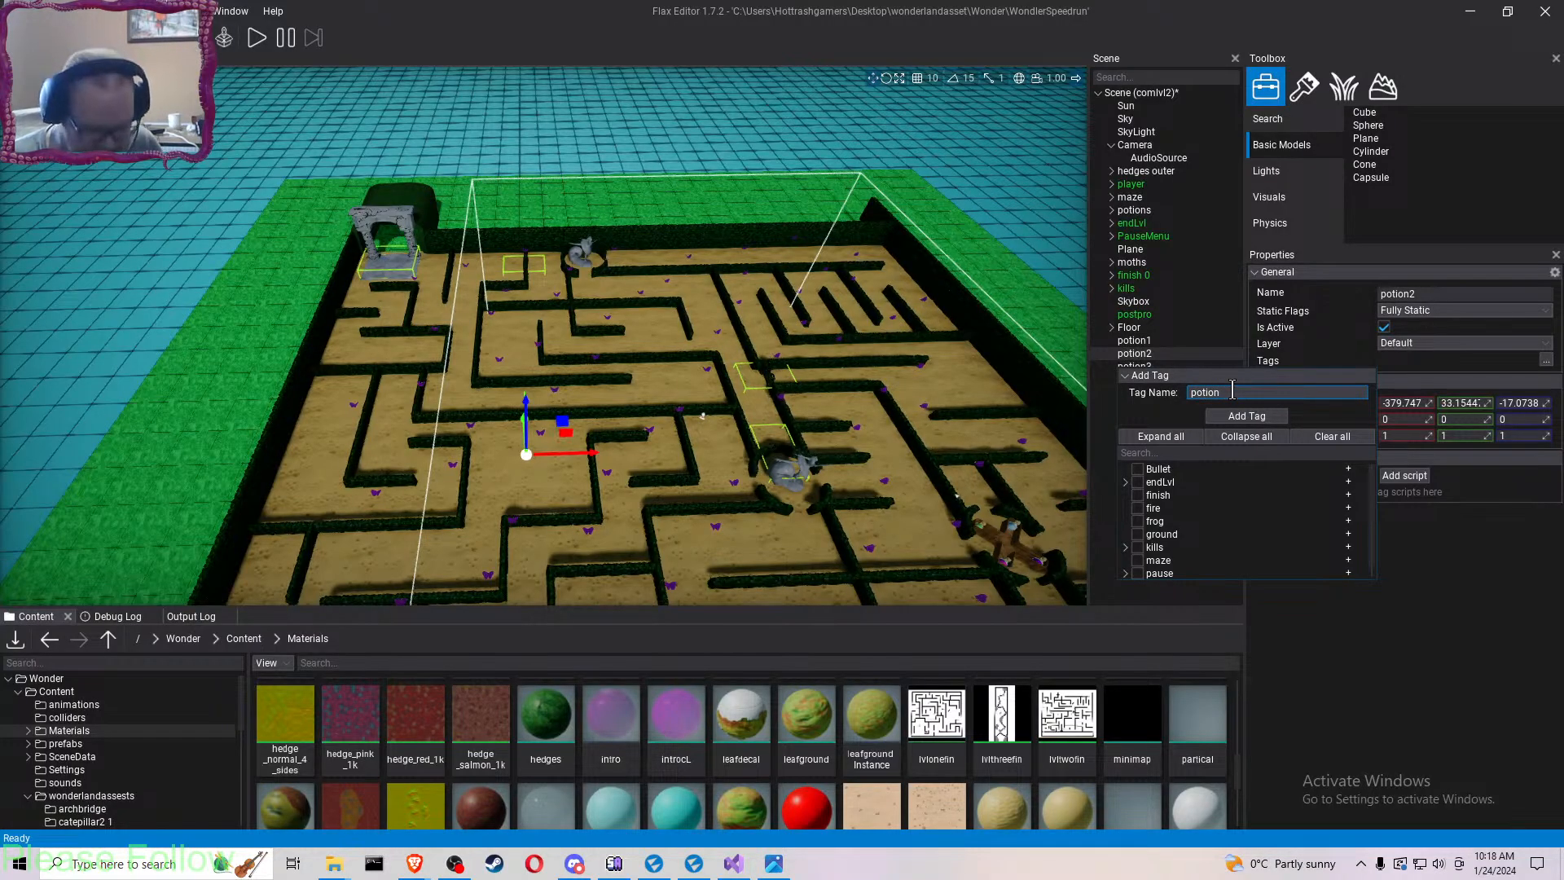
pyautogui.write('spotfive')
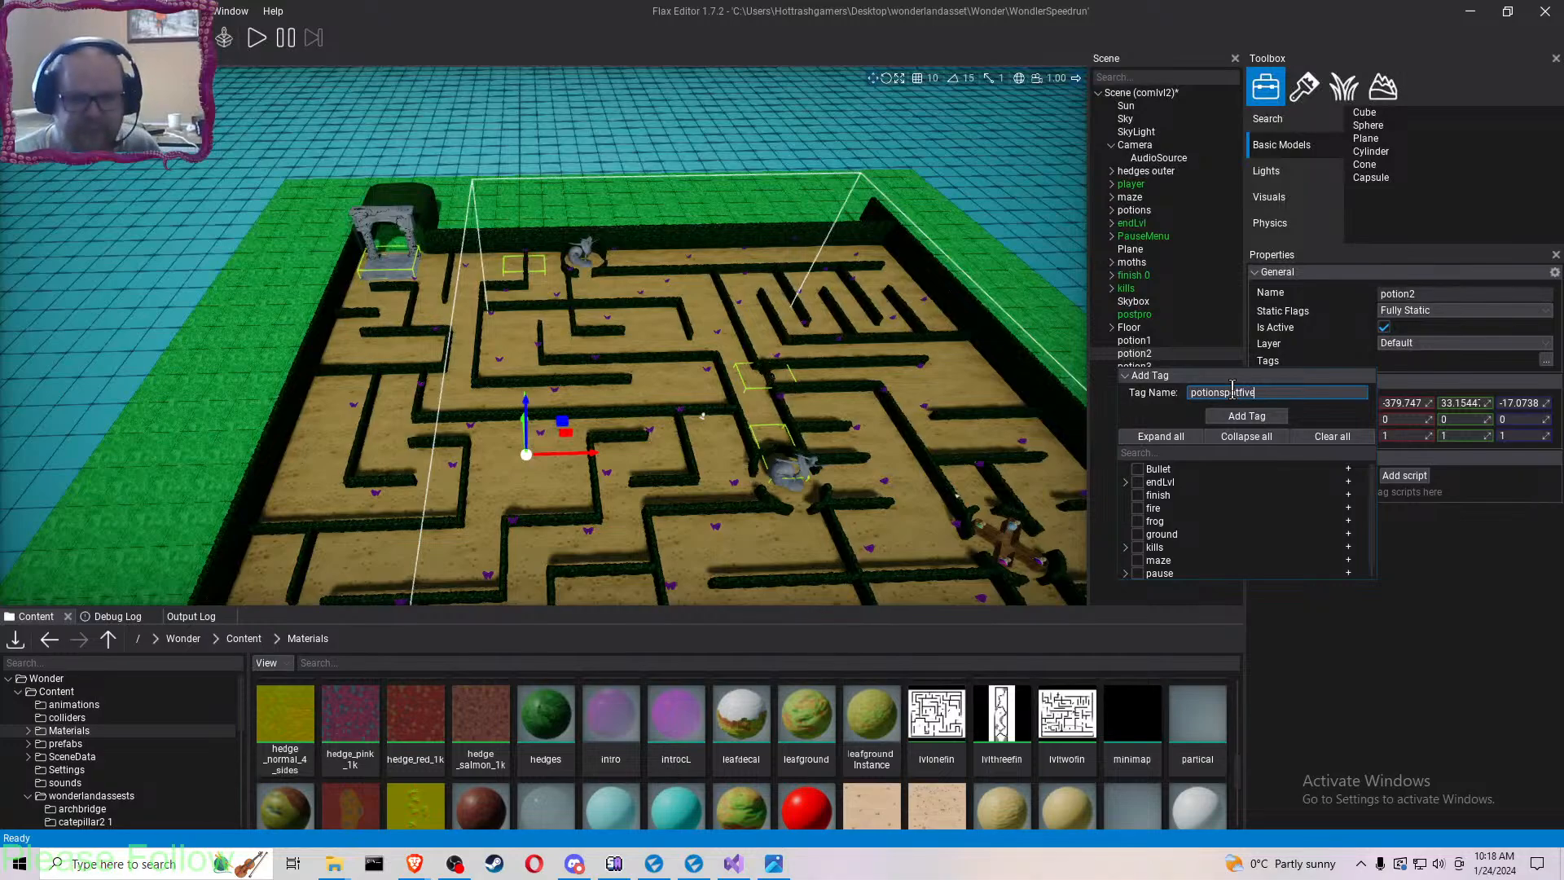
pyautogui.press('Return')
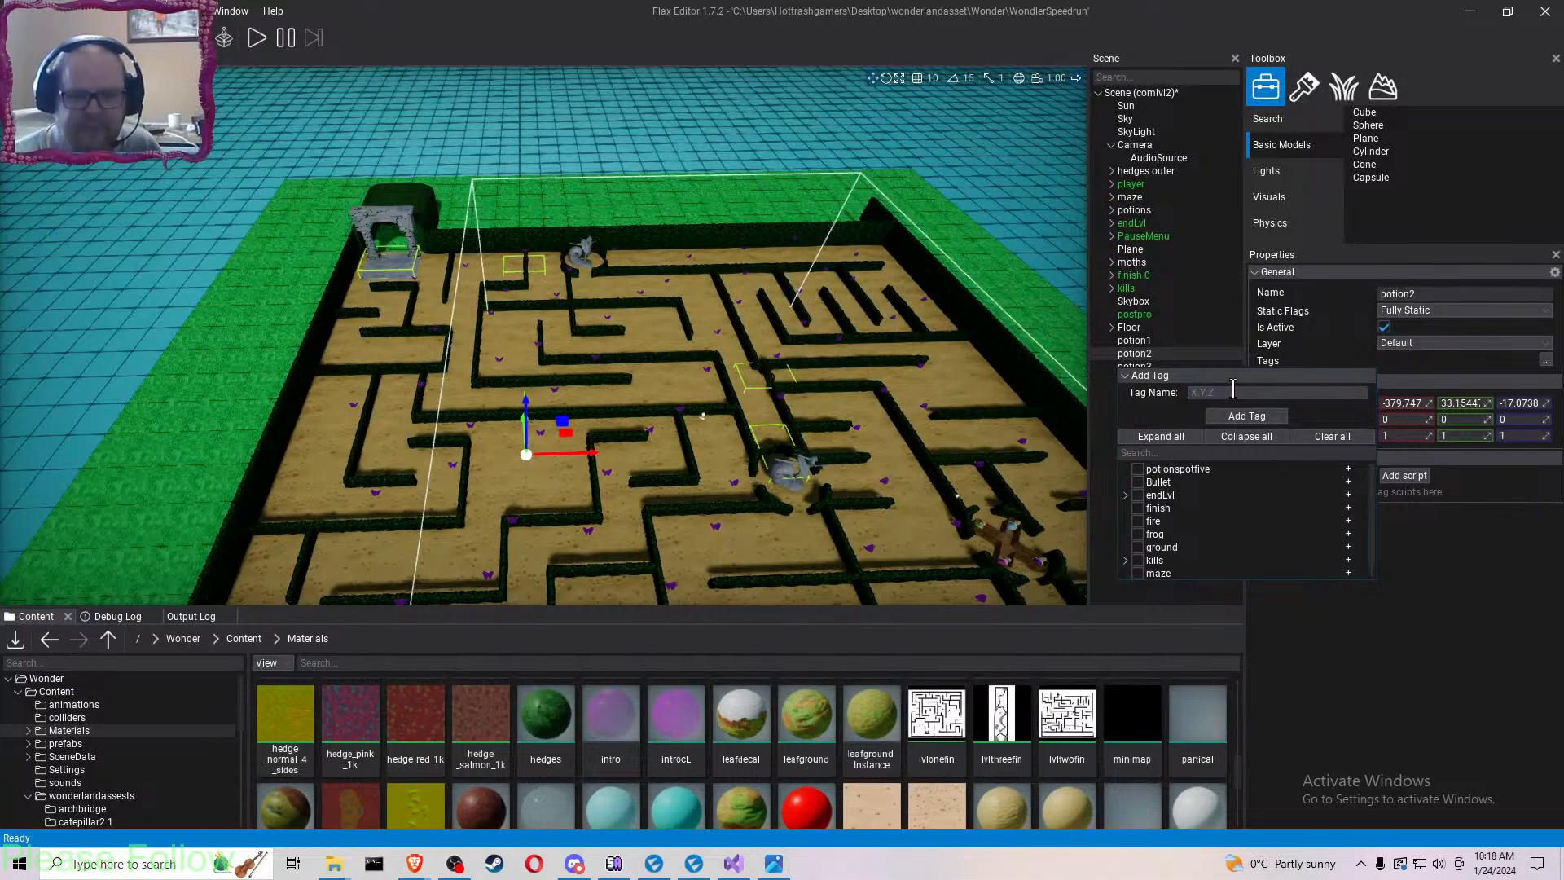
pyautogui.click(1137, 469)
pyautogui.click(1446, 598)
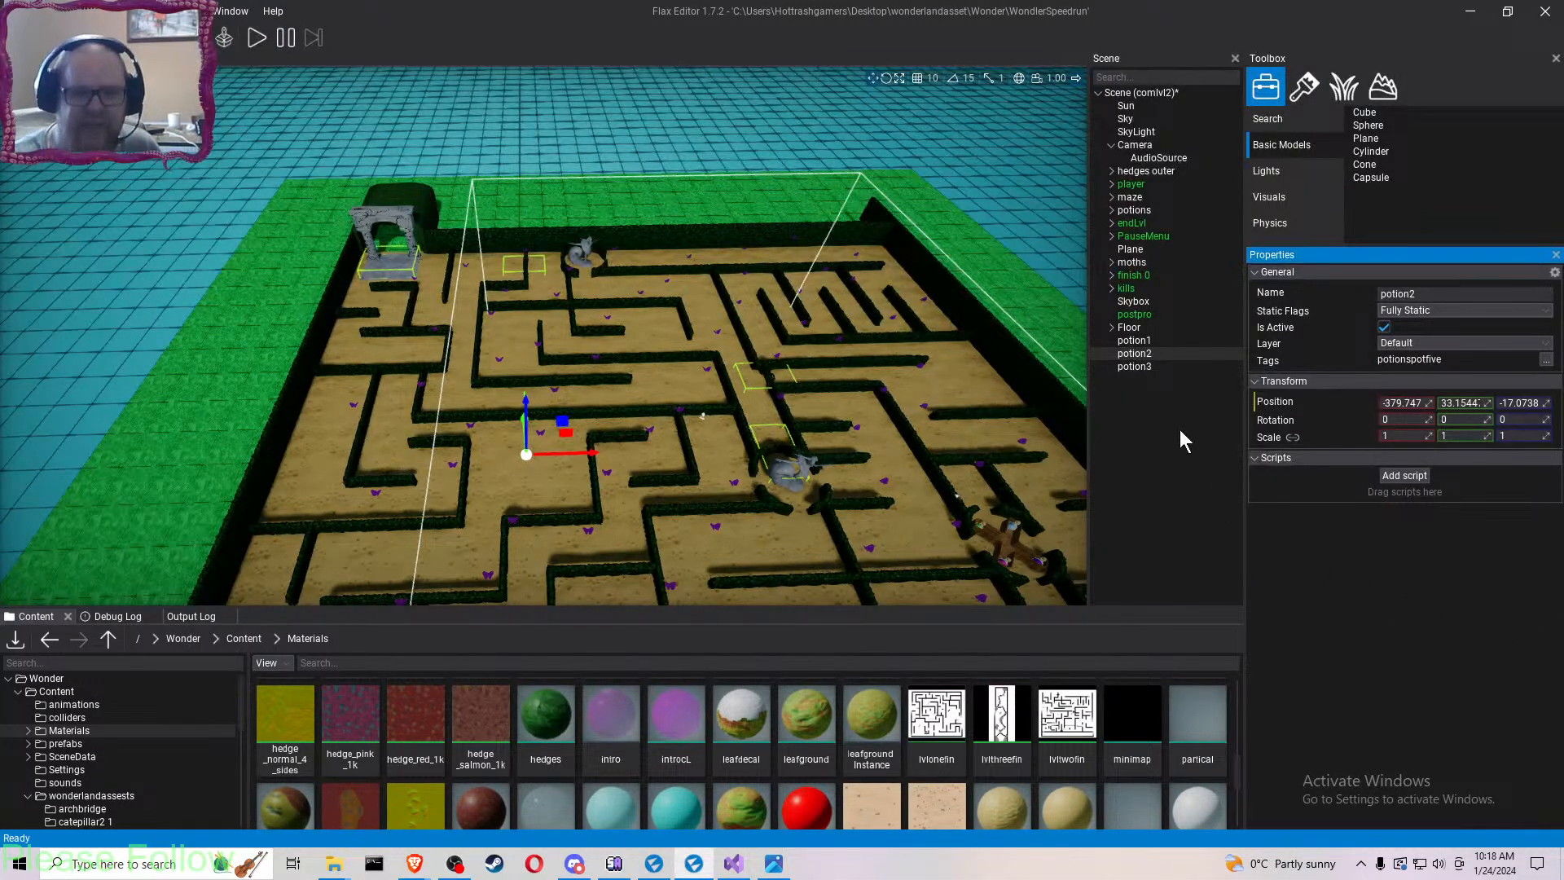
# - Create a new tag named potionspotsix and assign it to the potion3 actor
pyautogui.click(1136, 366)
pyautogui.click(1547, 359)
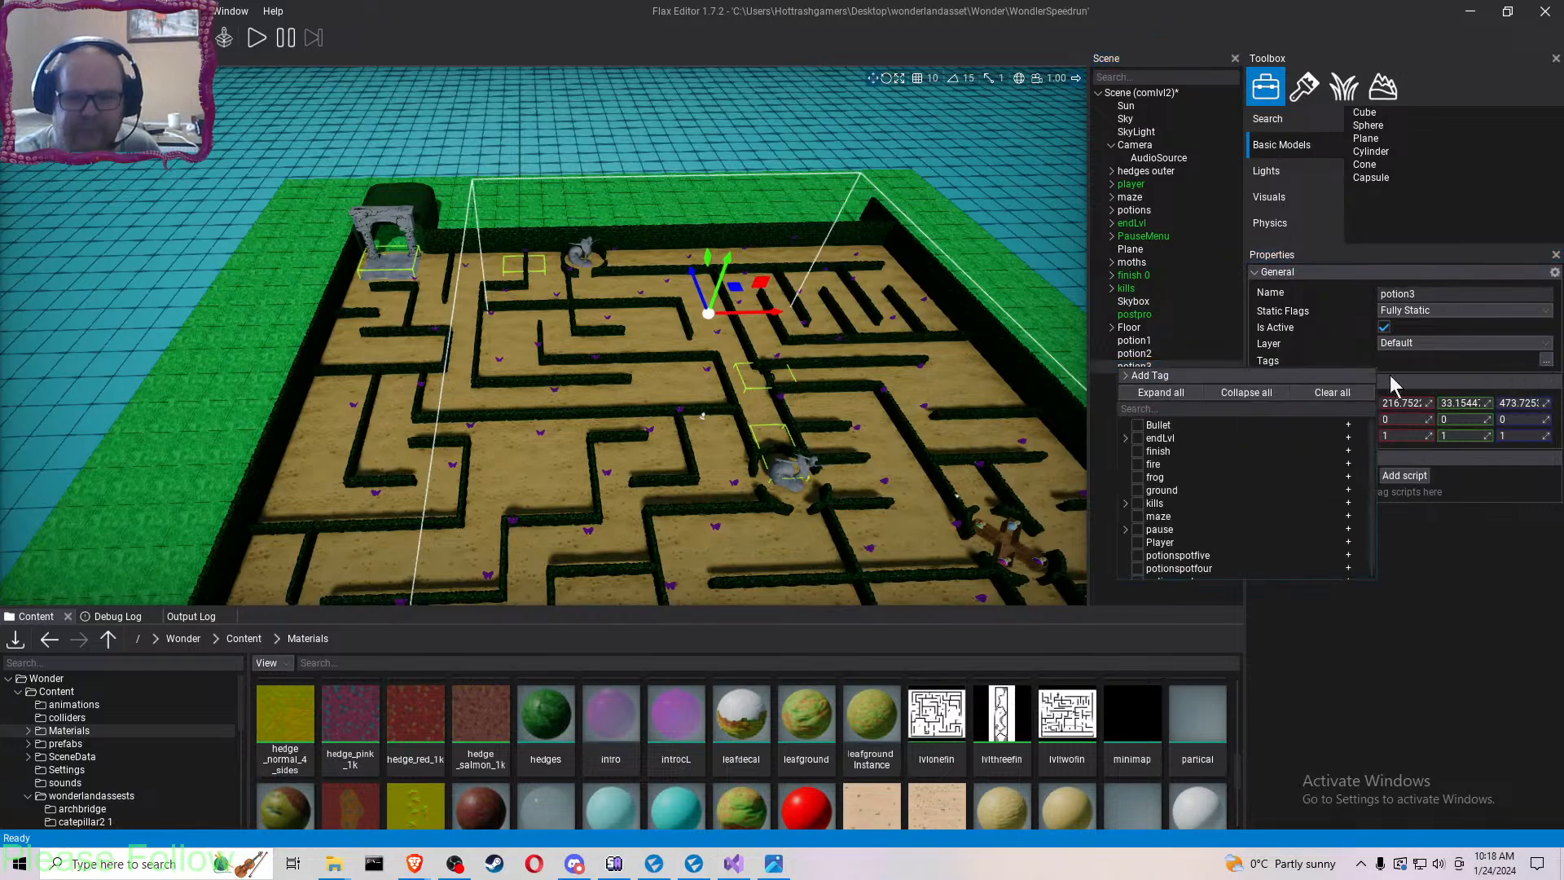
pyautogui.click(1261, 375)
pyautogui.click(1252, 392)
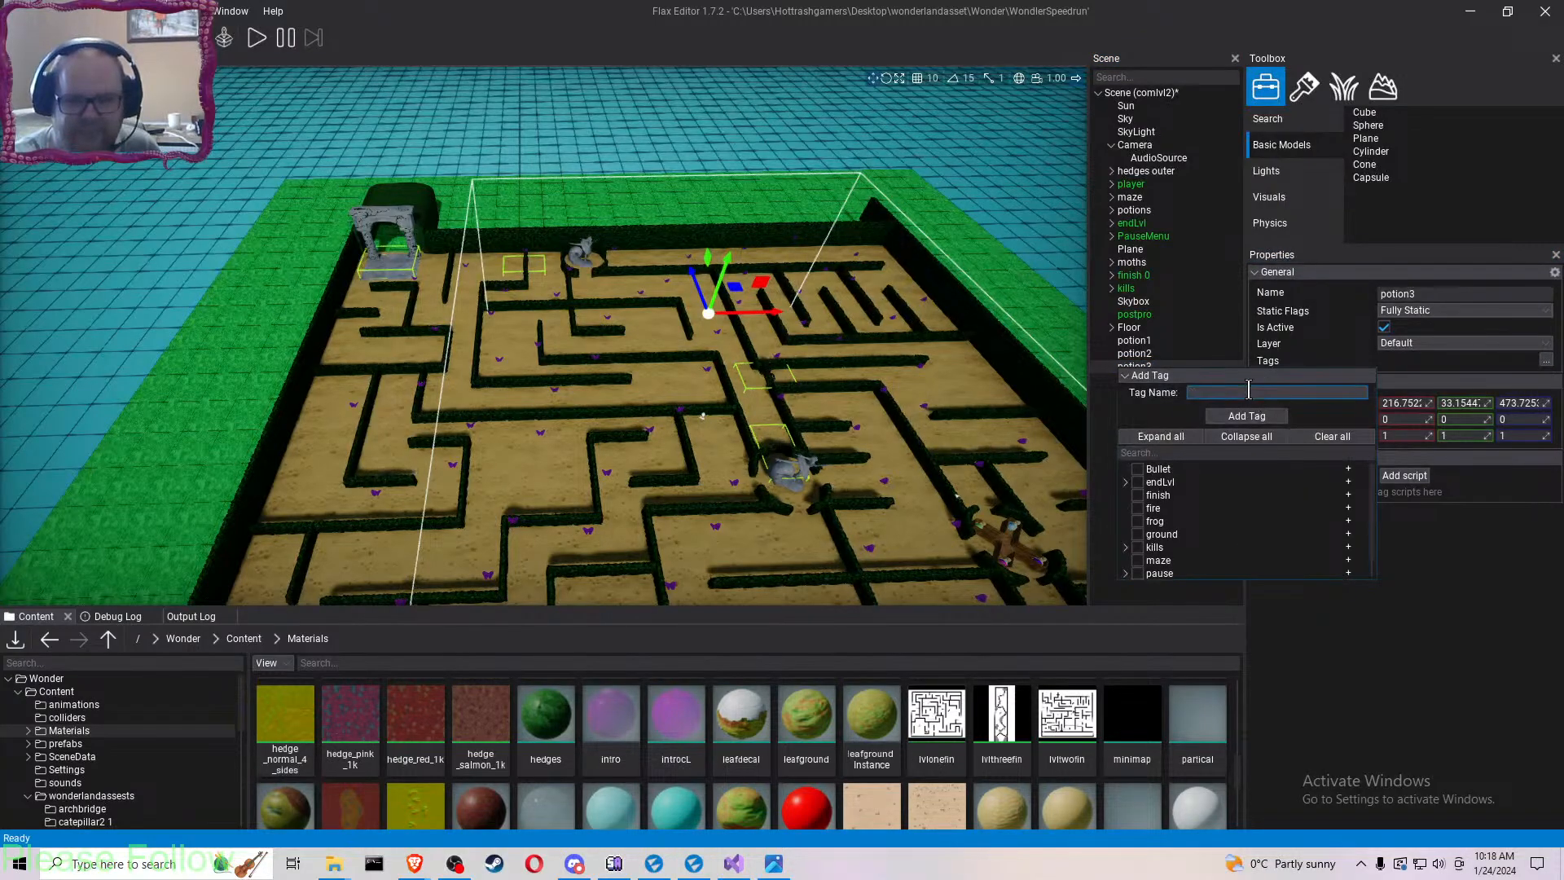
pyautogui.write('potio')
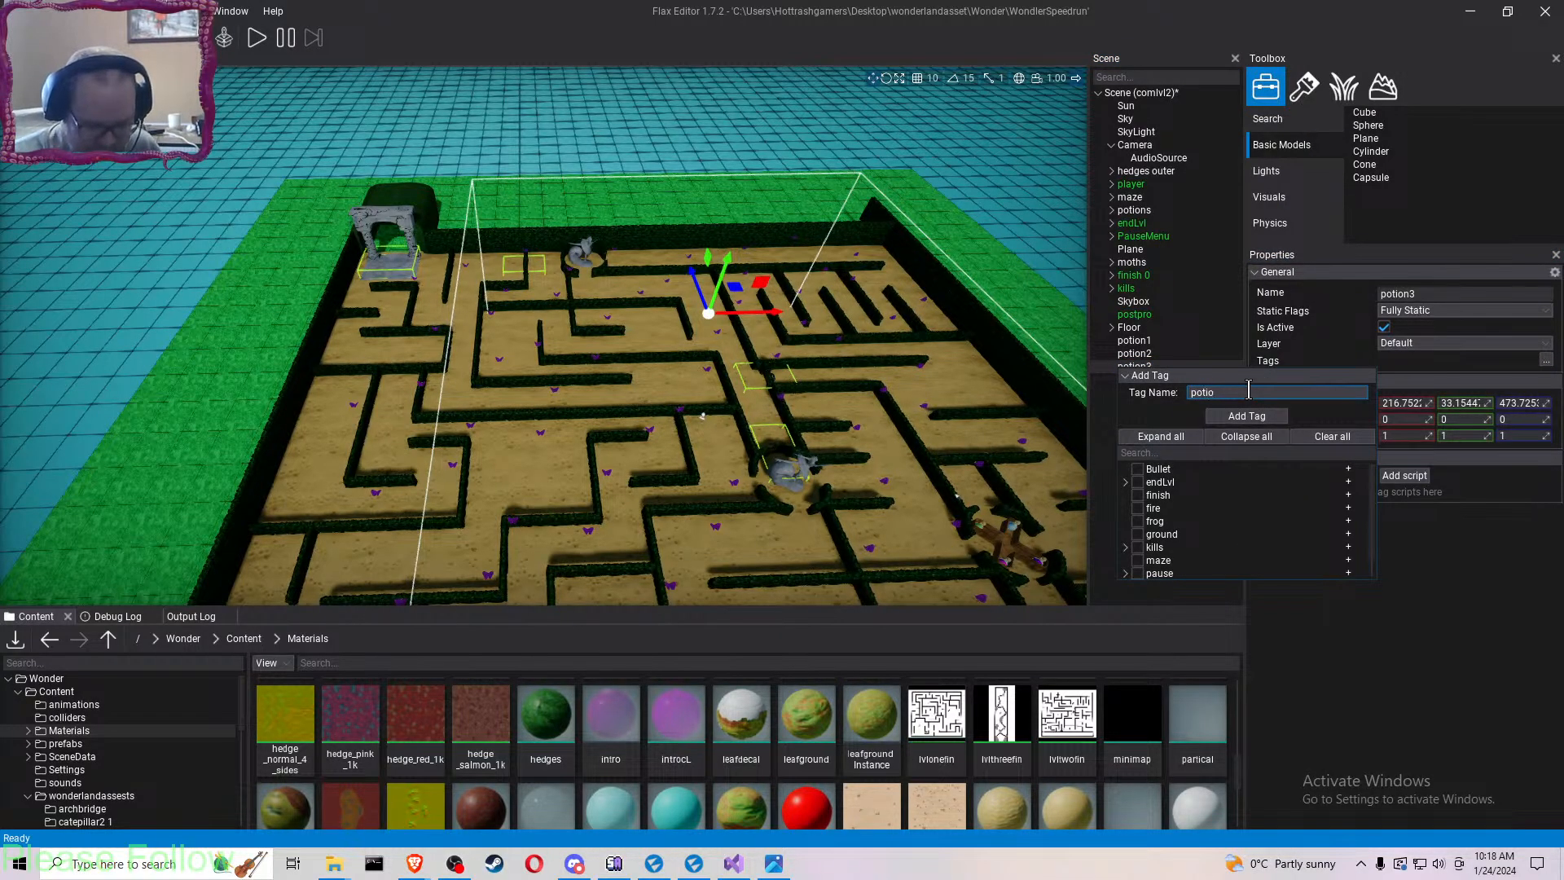
pyautogui.write('nspots')
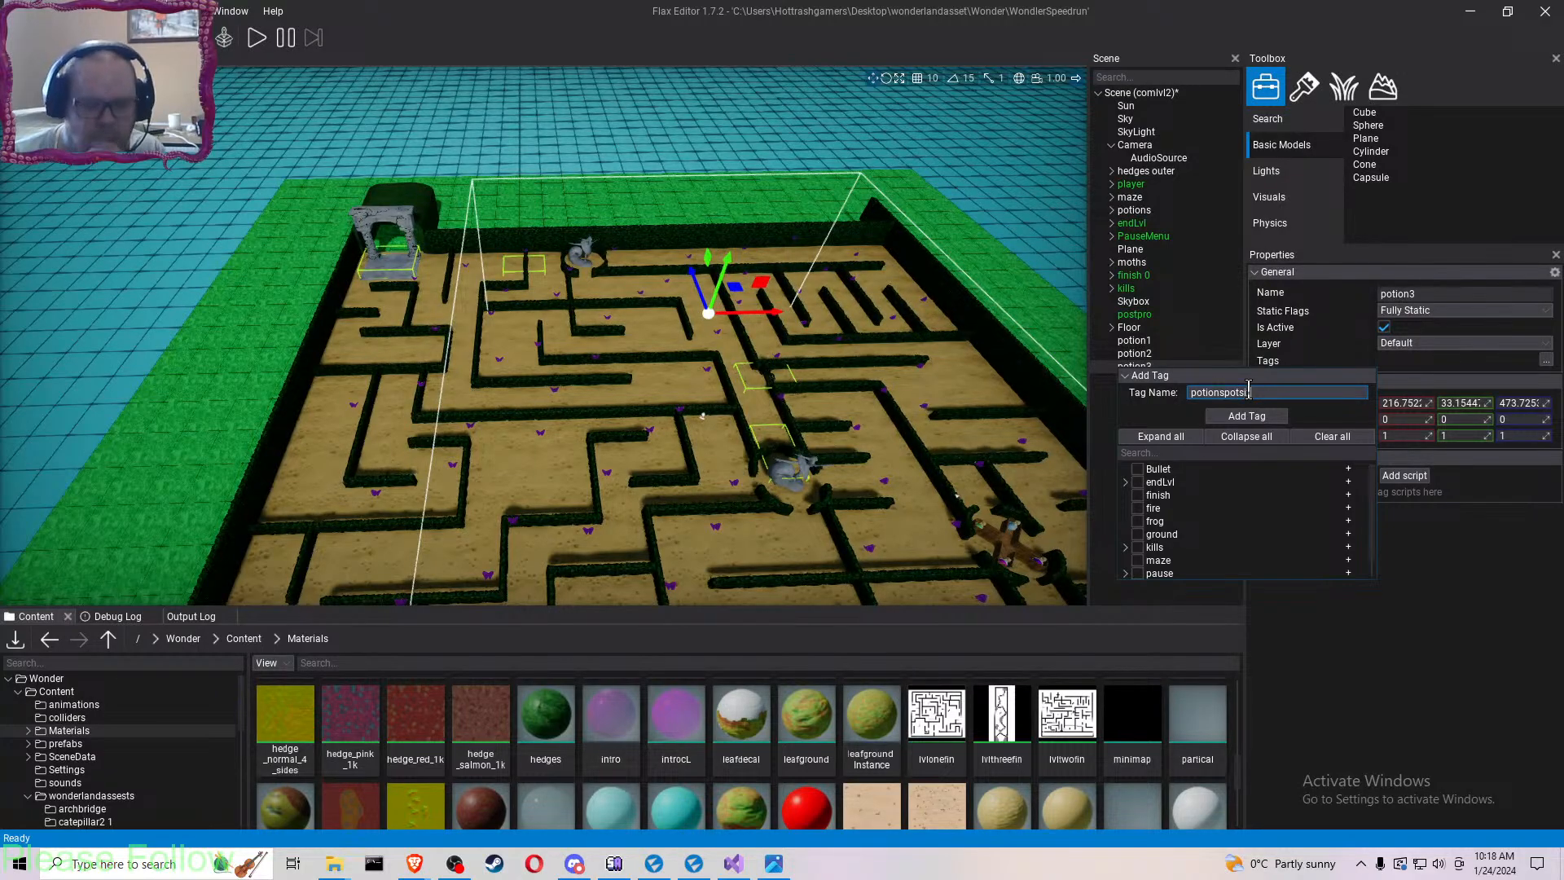
pyautogui.press('Return')
pyautogui.click(1338, 678)
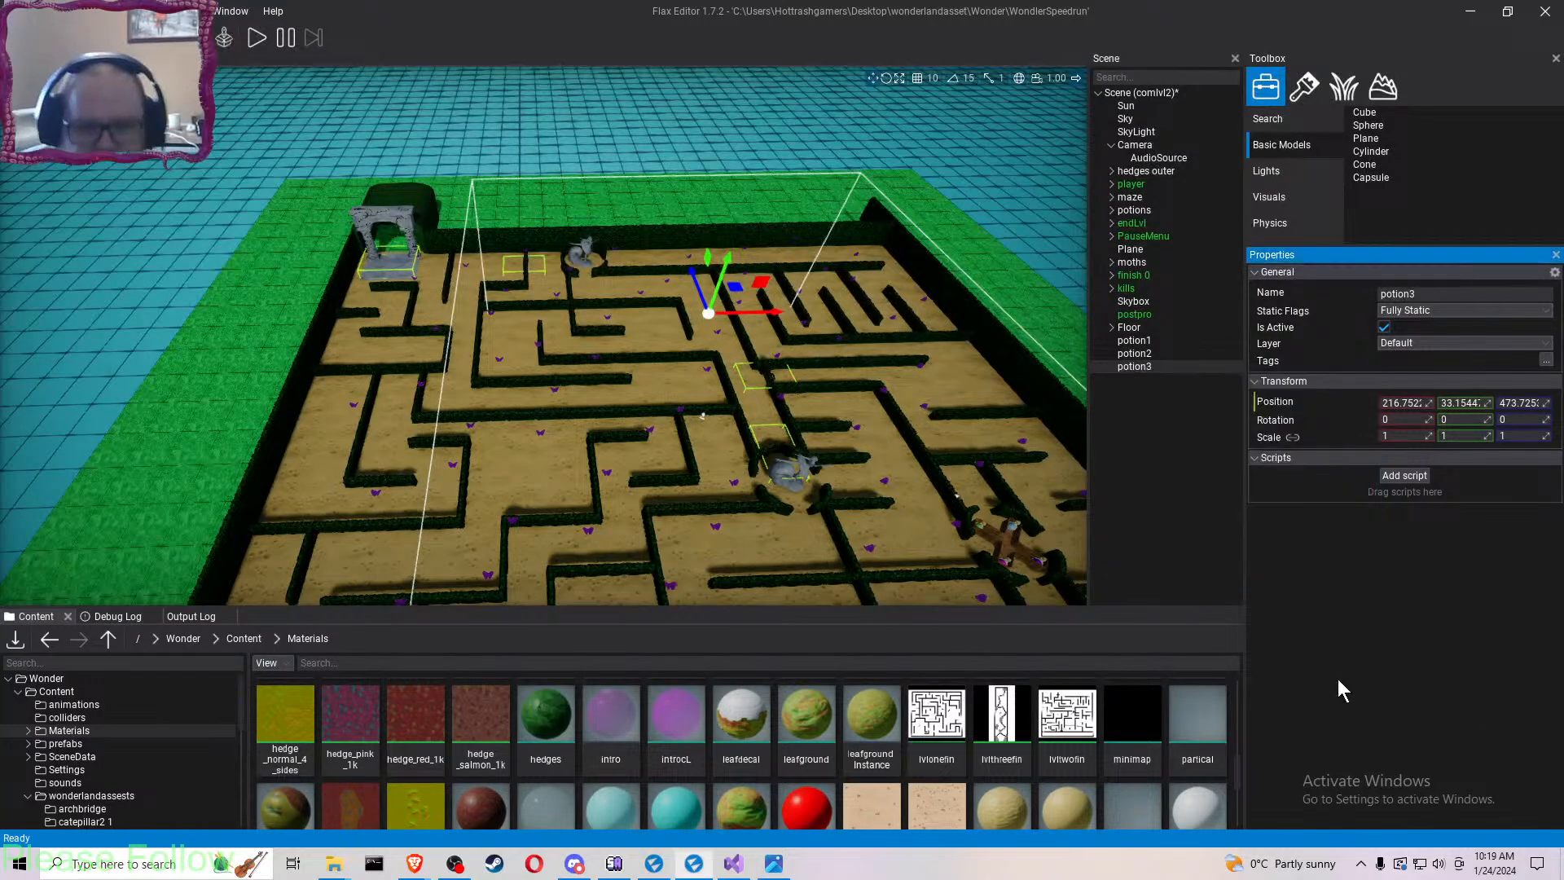
pyautogui.click(1547, 360)
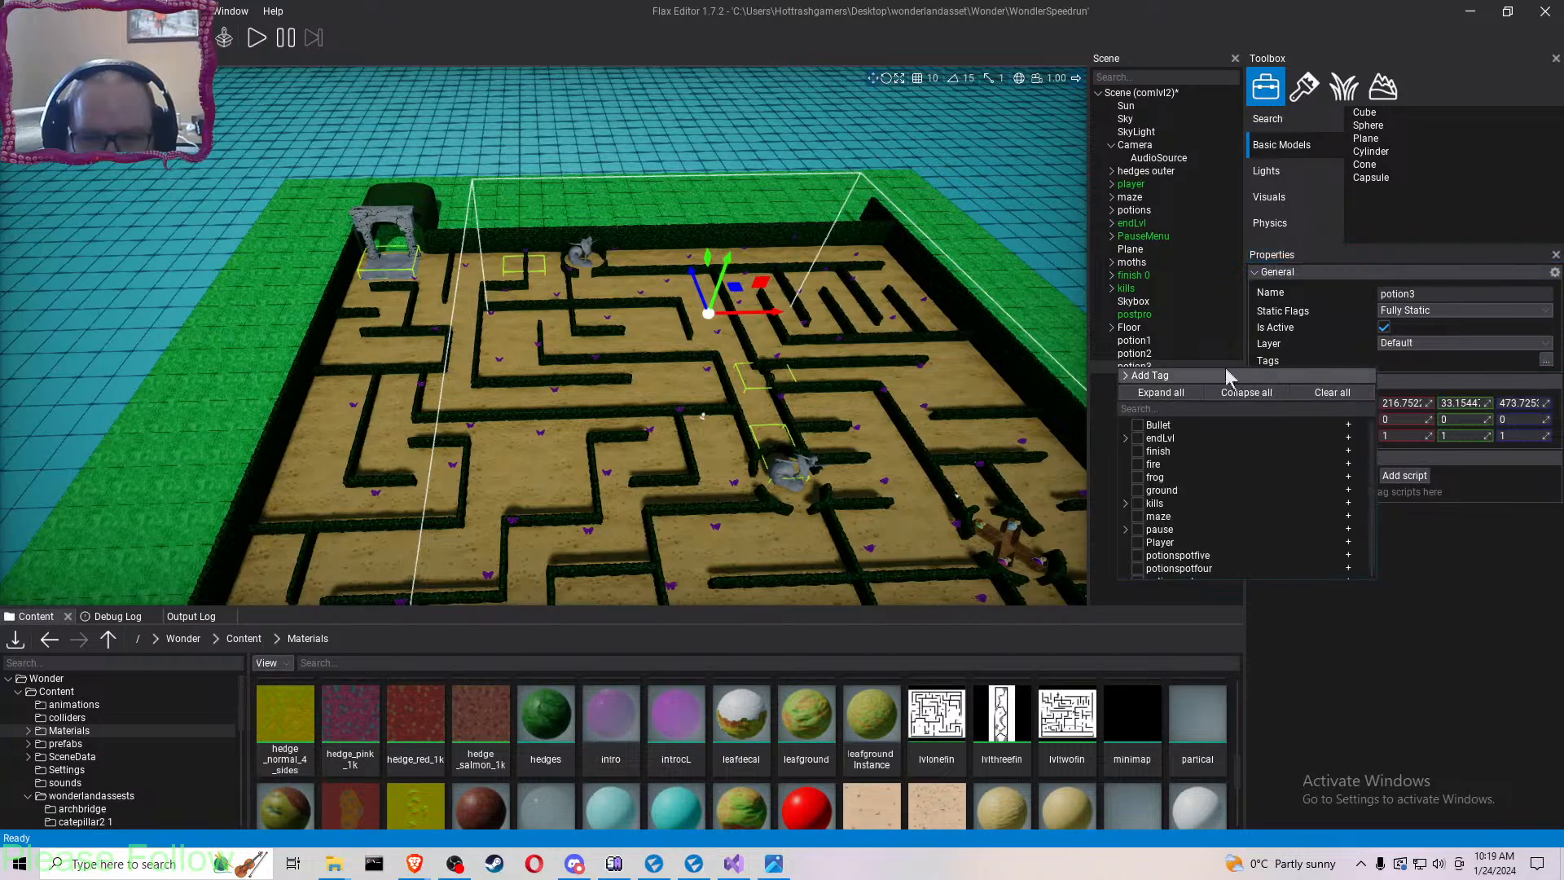
pyautogui.scroll(-2, 1151, 489)
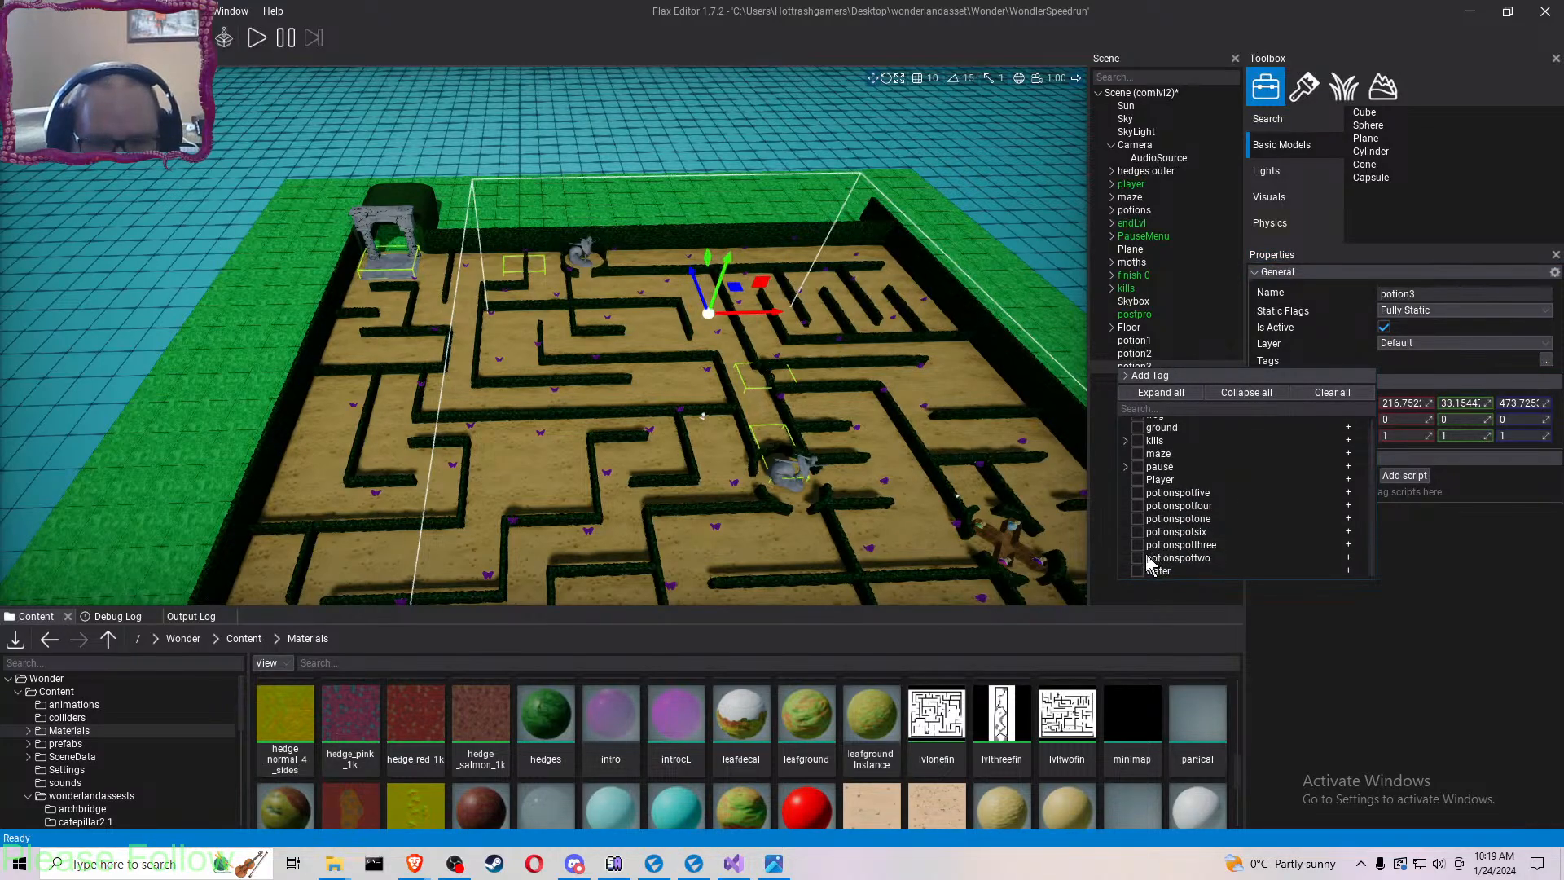
pyautogui.click(1140, 532)
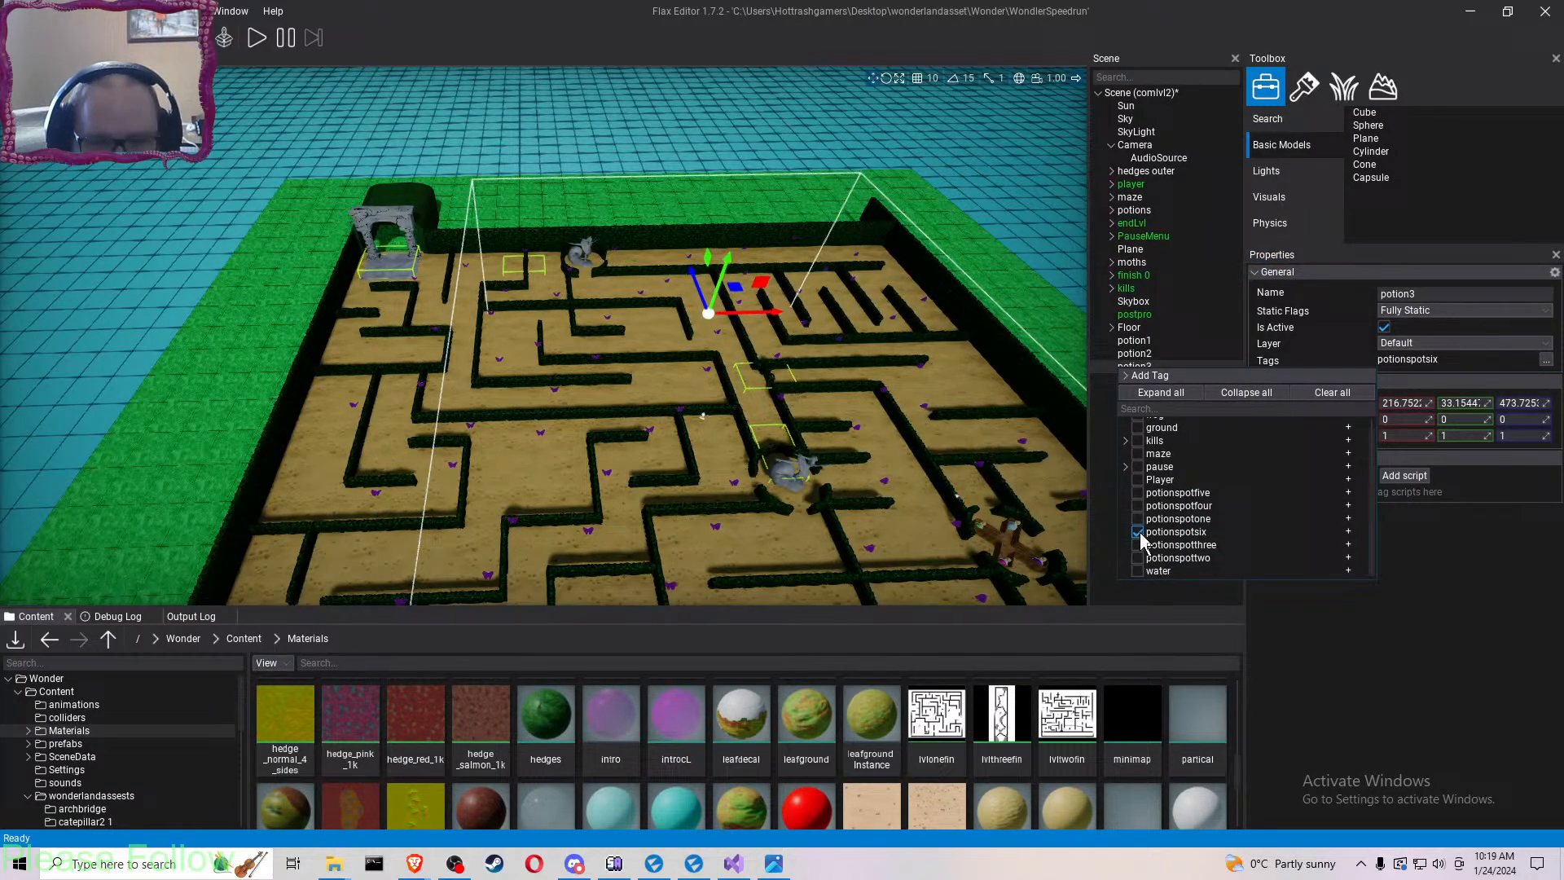
pyautogui.click(1487, 574)
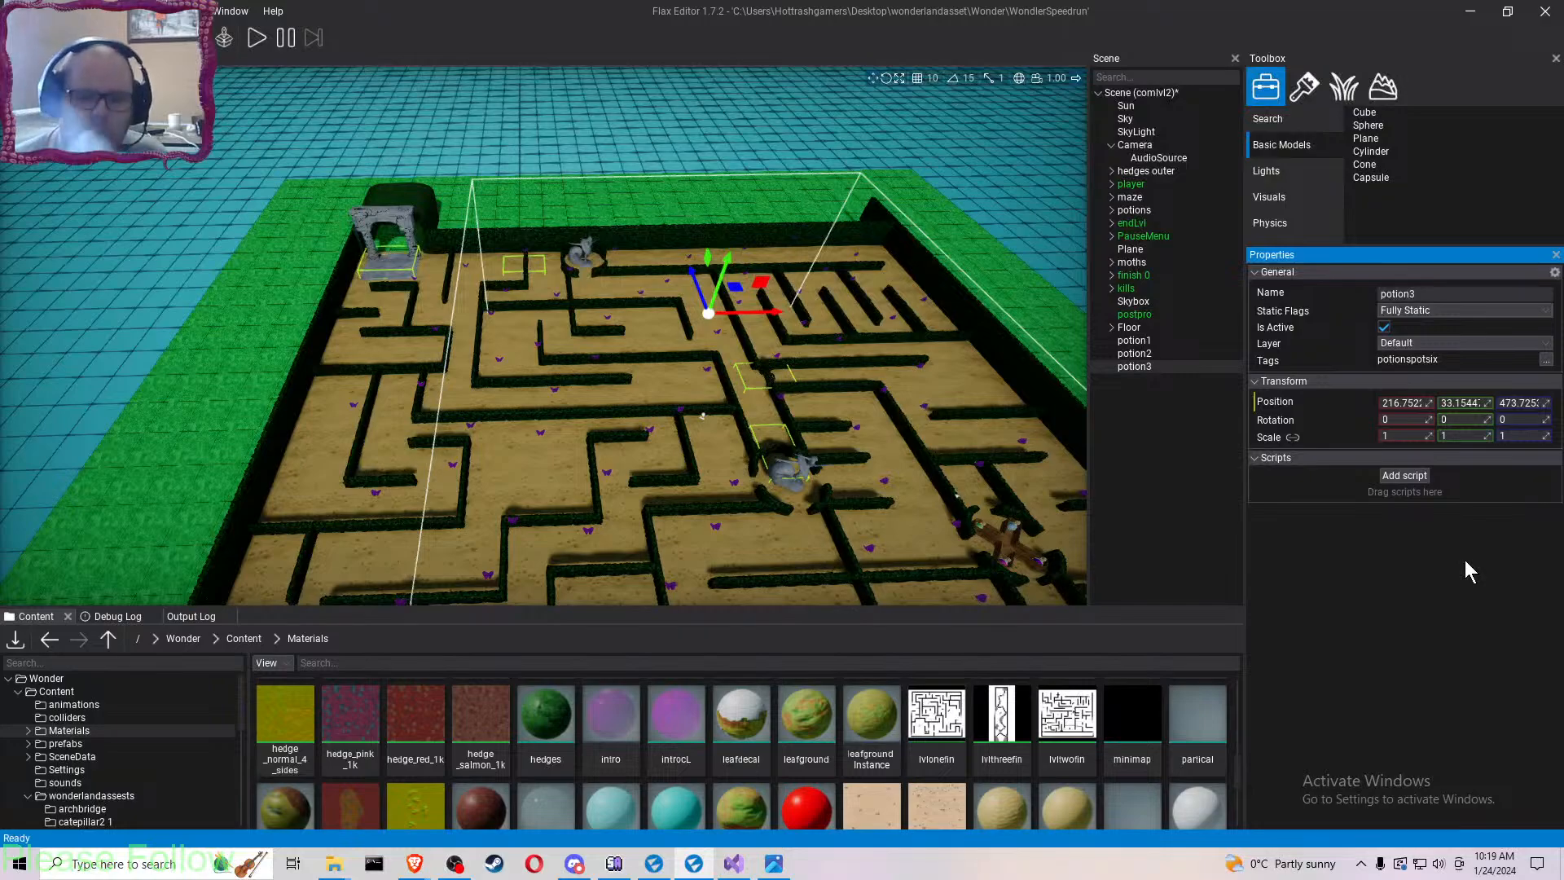
# - Attach the CompetPotionSpawner.cs script from the Source/Game/scripts folder to the comlvl2 scene's root
pyautogui.click(92, 744)
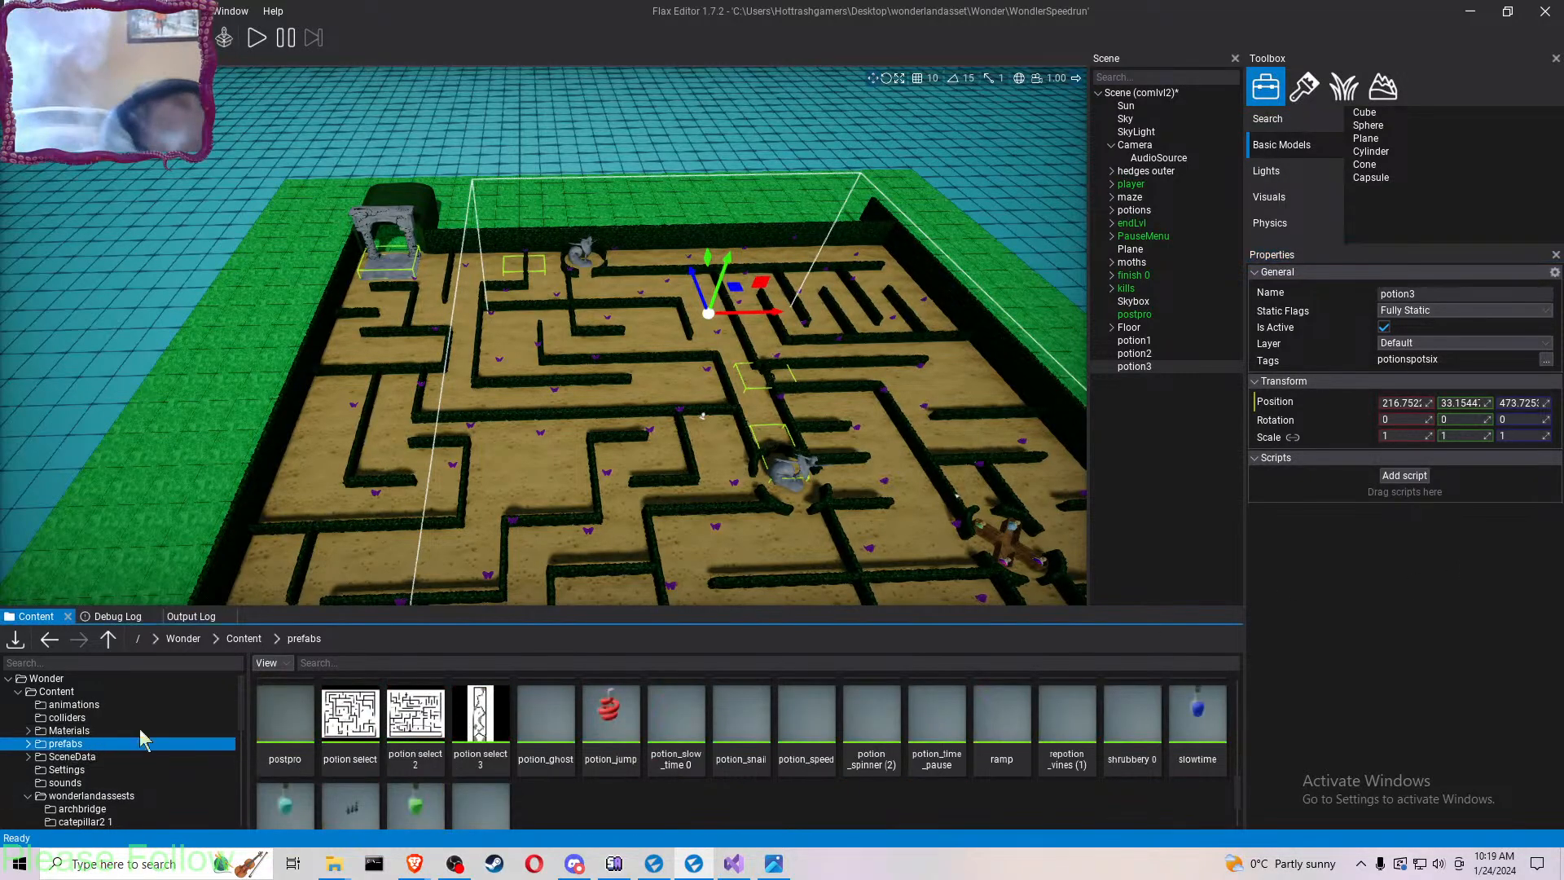
pyautogui.click(1123, 93)
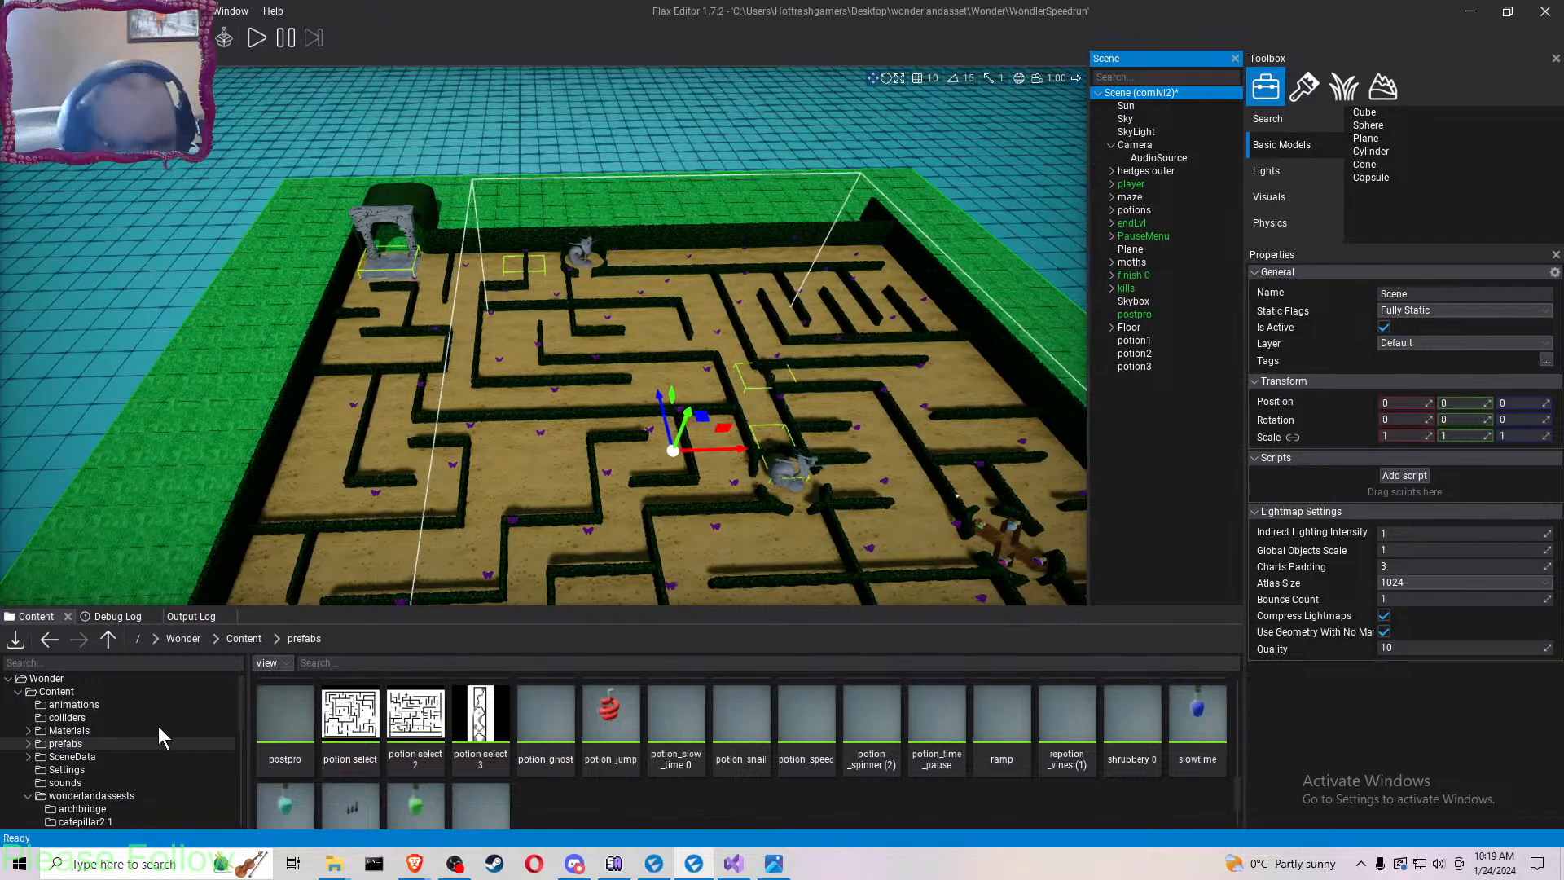
pyautogui.scroll(-8, 103, 789)
pyautogui.scroll(-2, 75, 811)
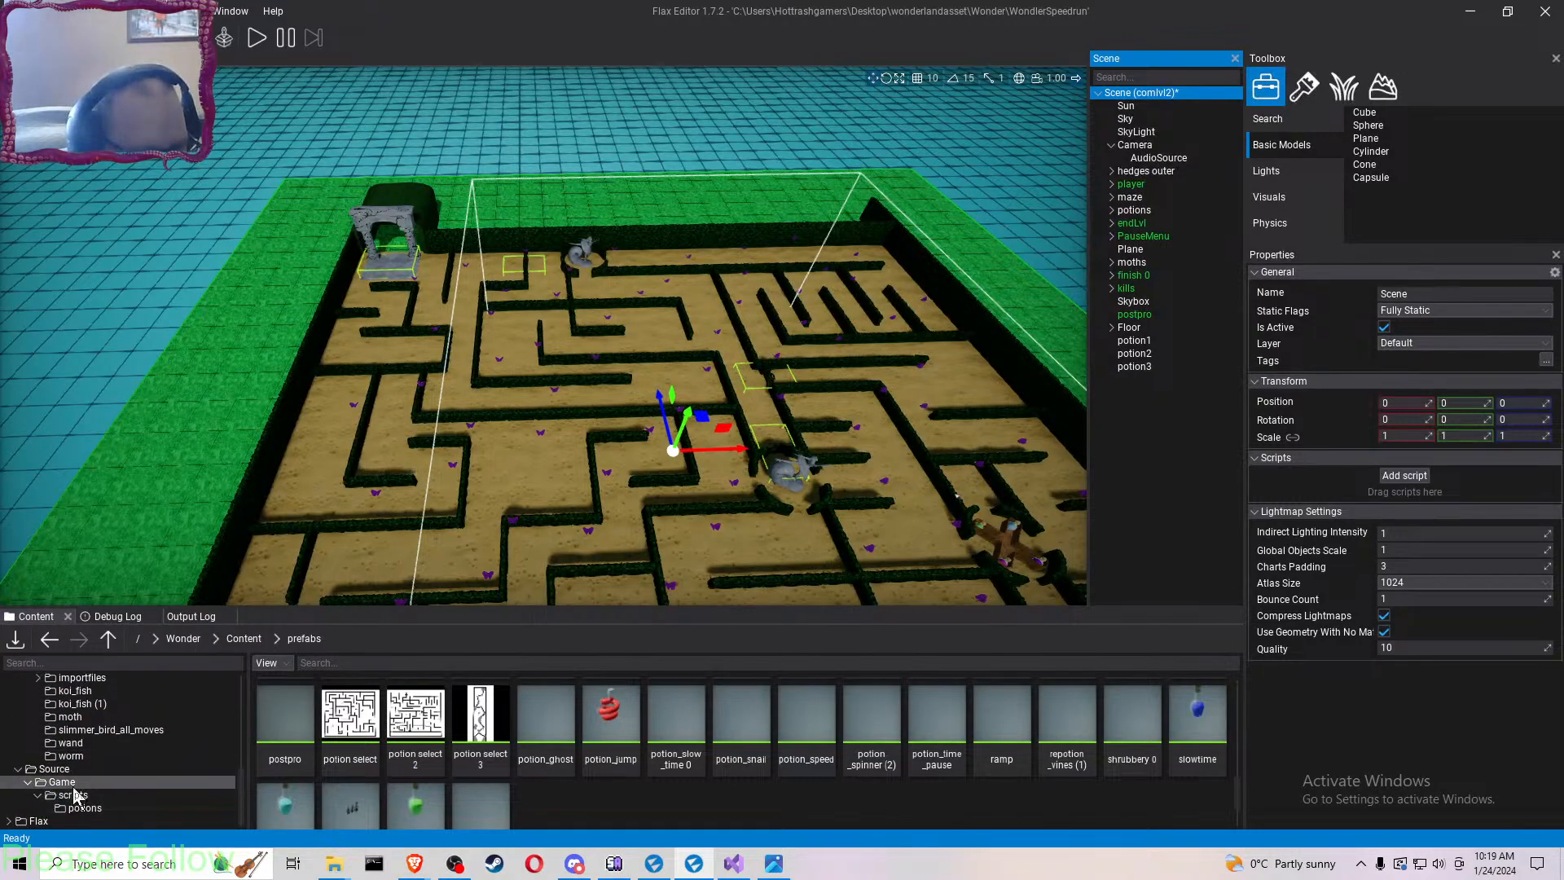
pyautogui.click(78, 797)
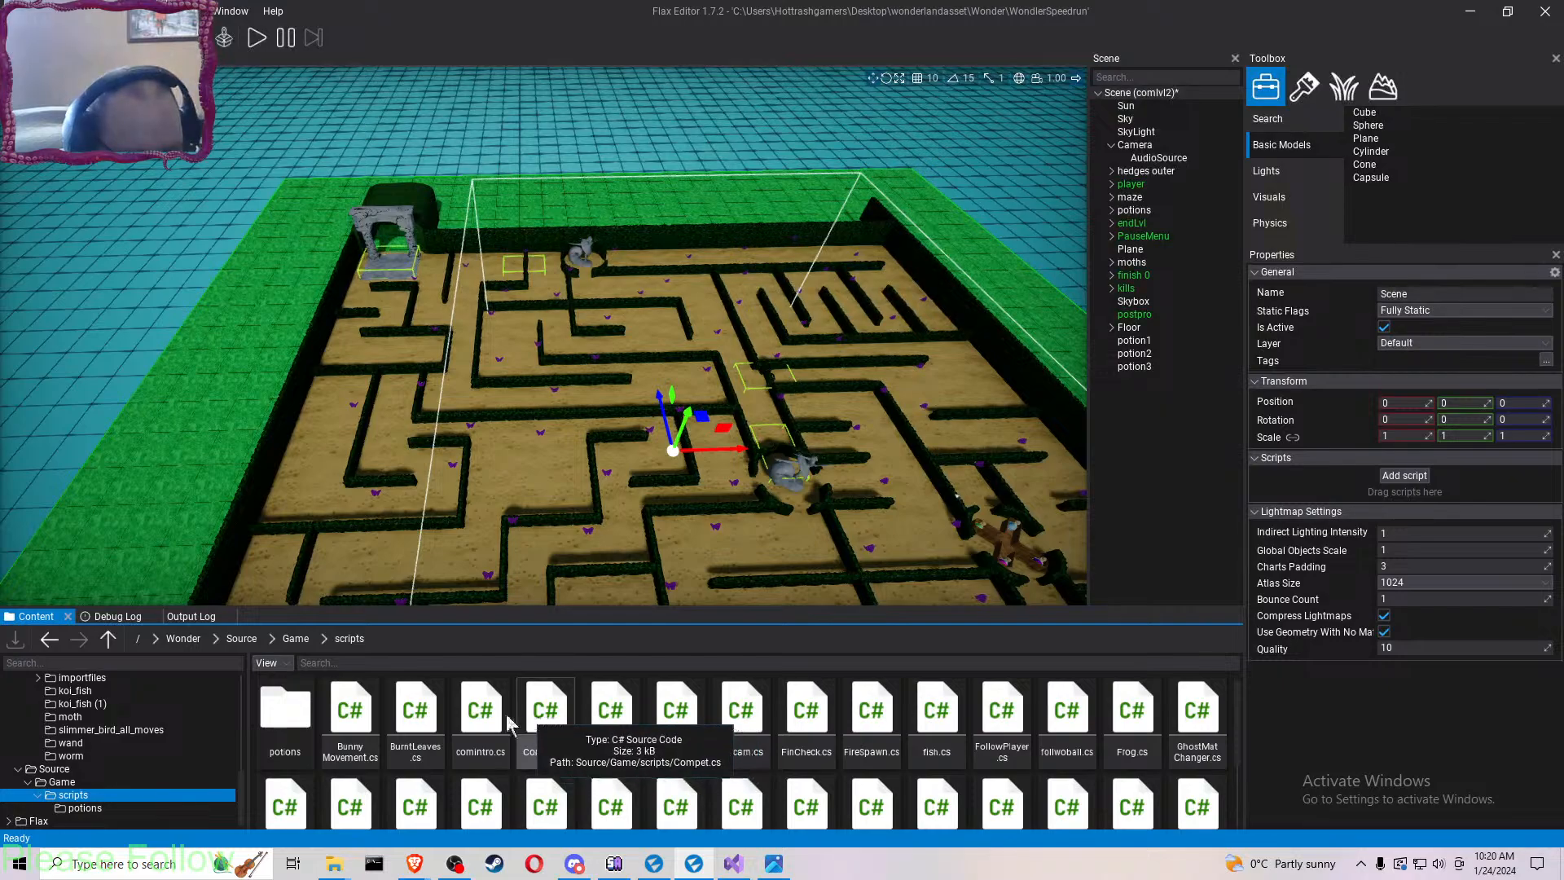
pyautogui.click(481, 717)
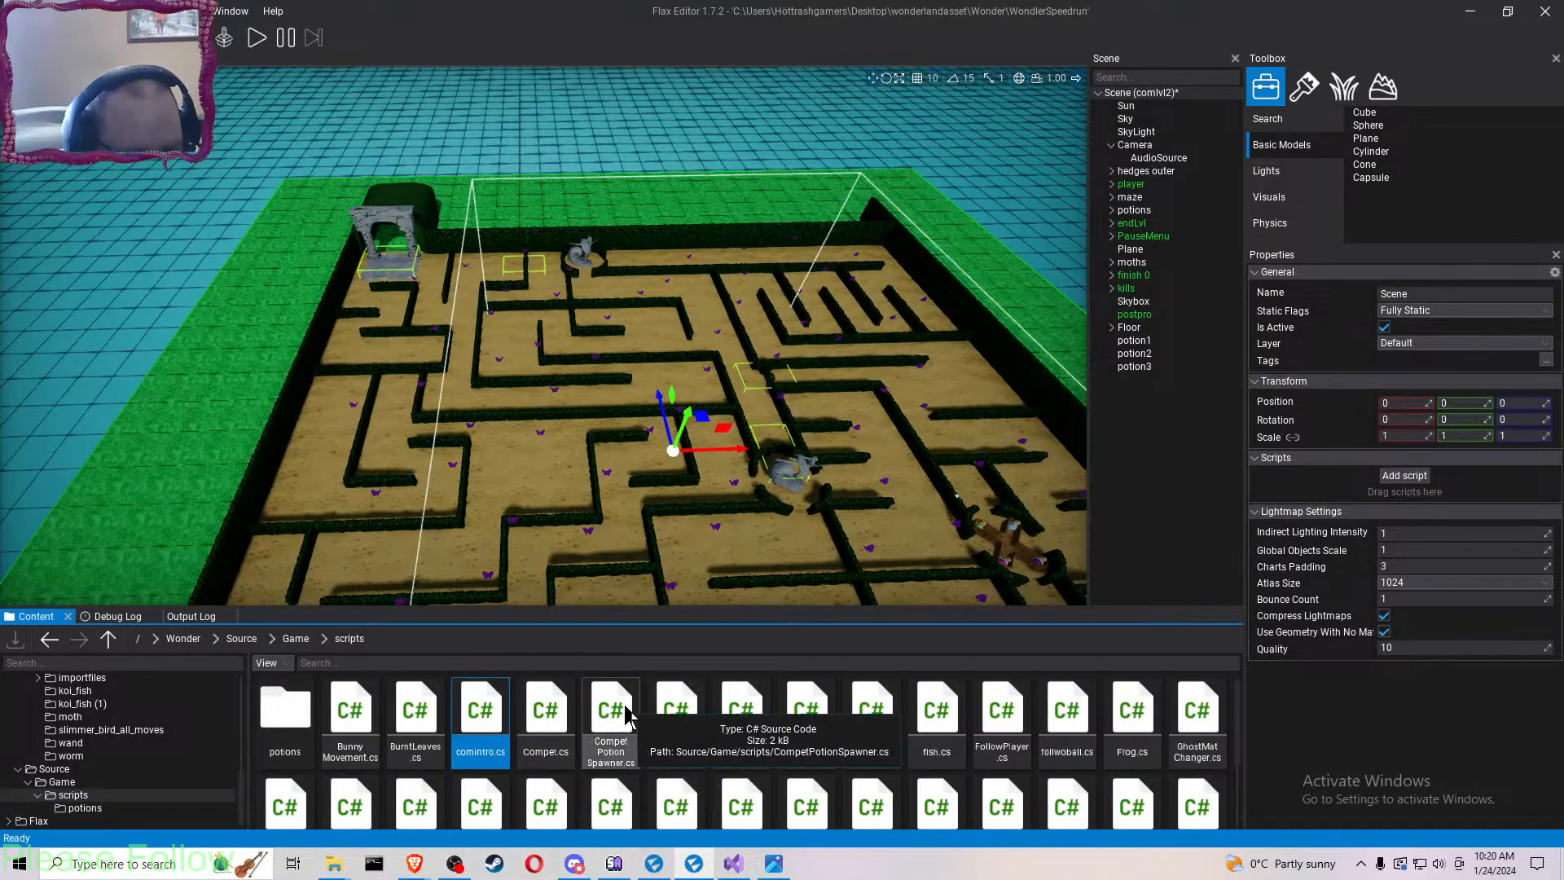
pyautogui.moveTo(621, 717); pyautogui.dragTo(1336, 486)
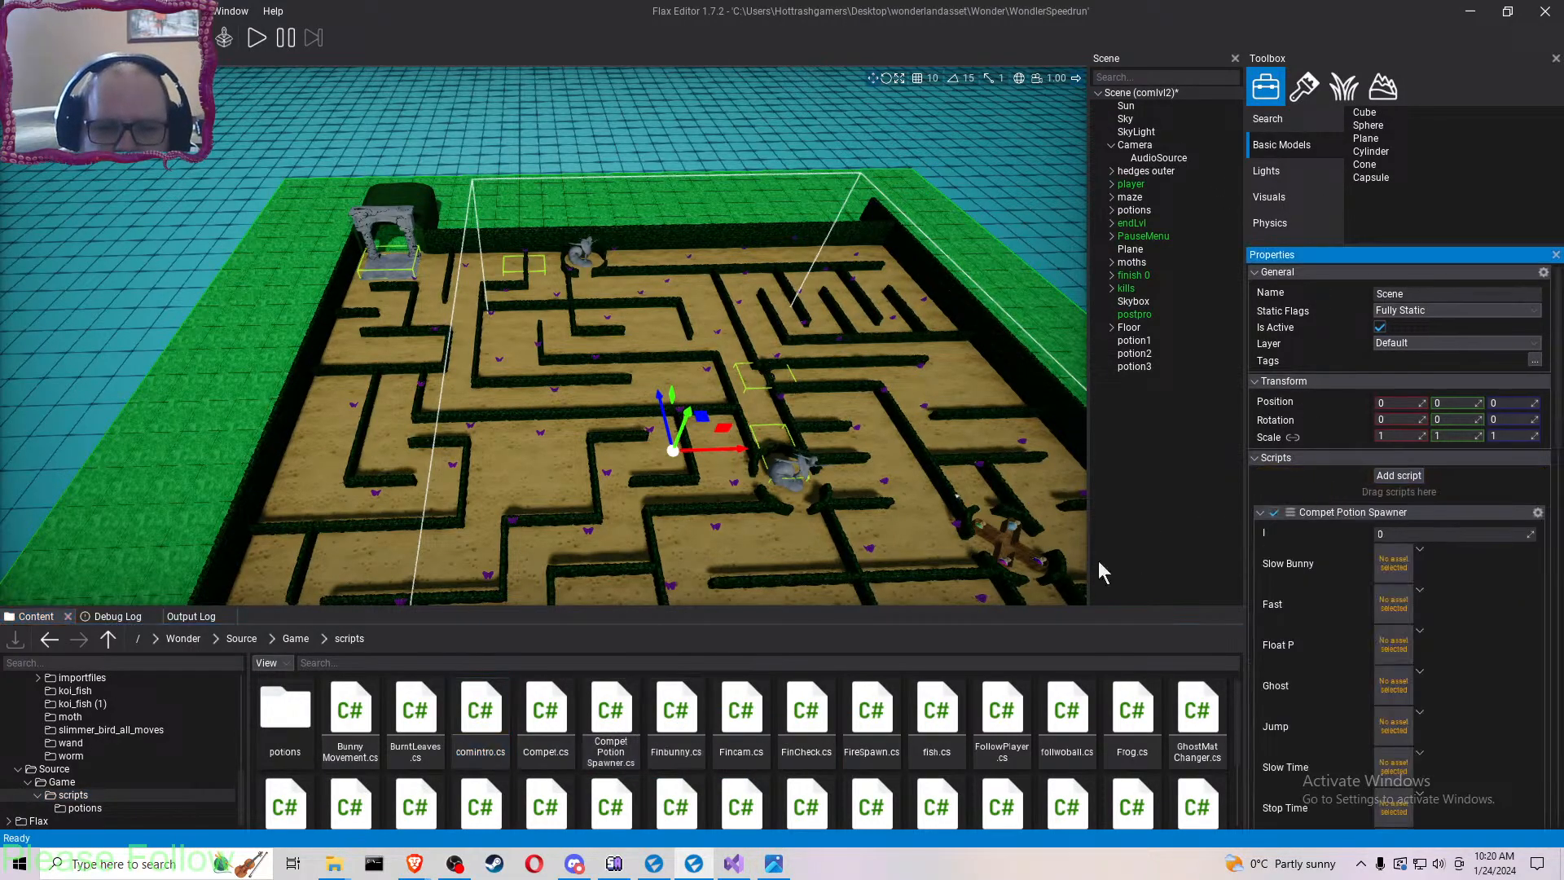
# - Open the prefabs folder in the content browser and set the Compet Potion Spawner's I value to 2
pyautogui.scroll(1, 102, 727)
pyautogui.scroll(4, 101, 728)
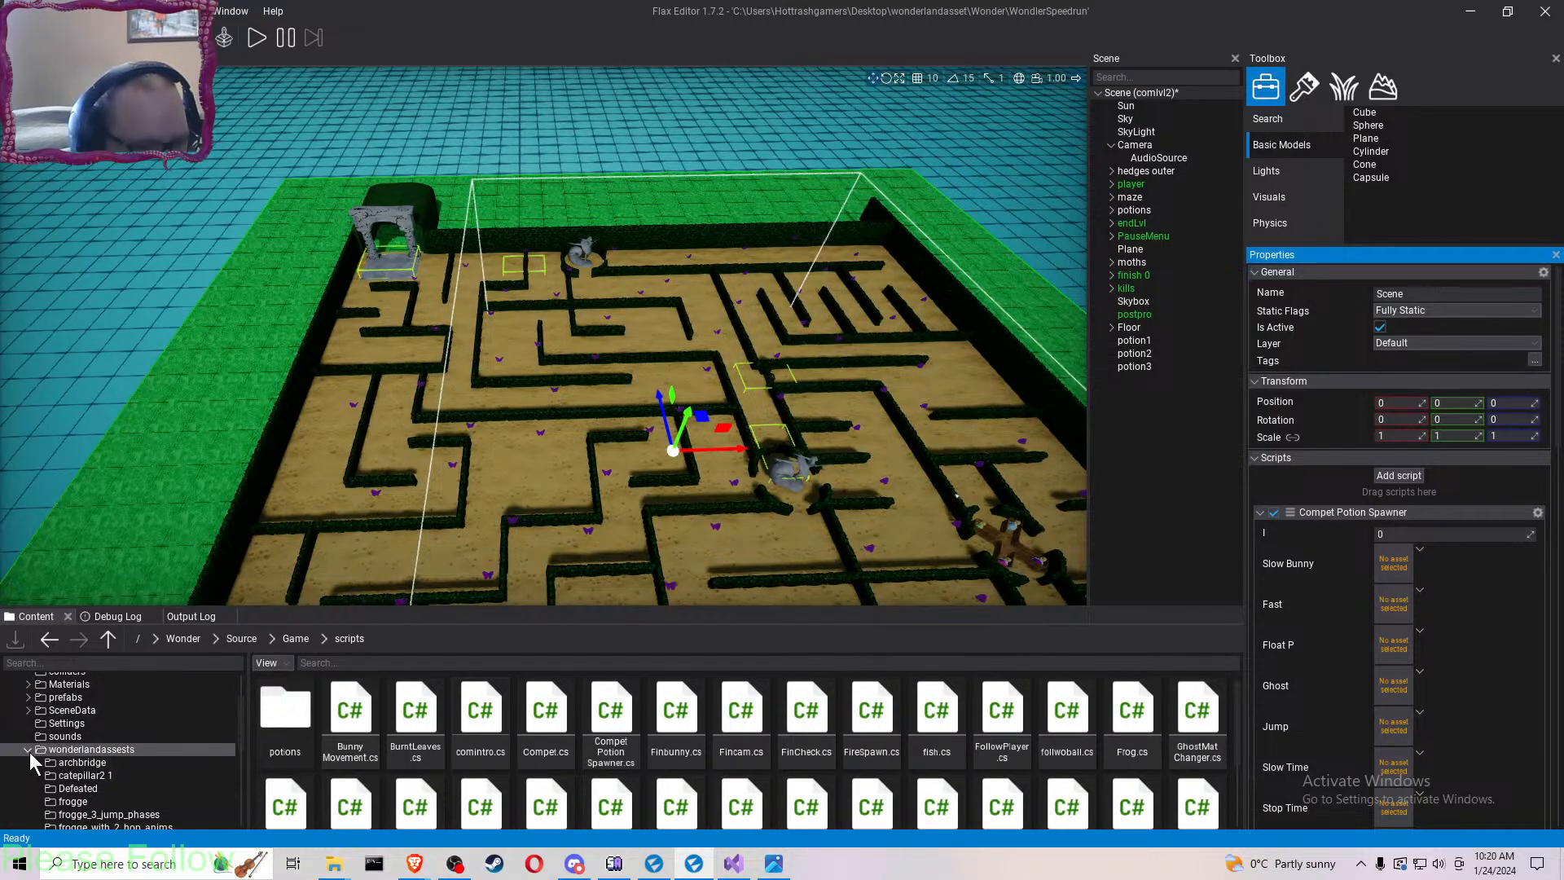
pyautogui.click(29, 750)
pyautogui.click(65, 704)
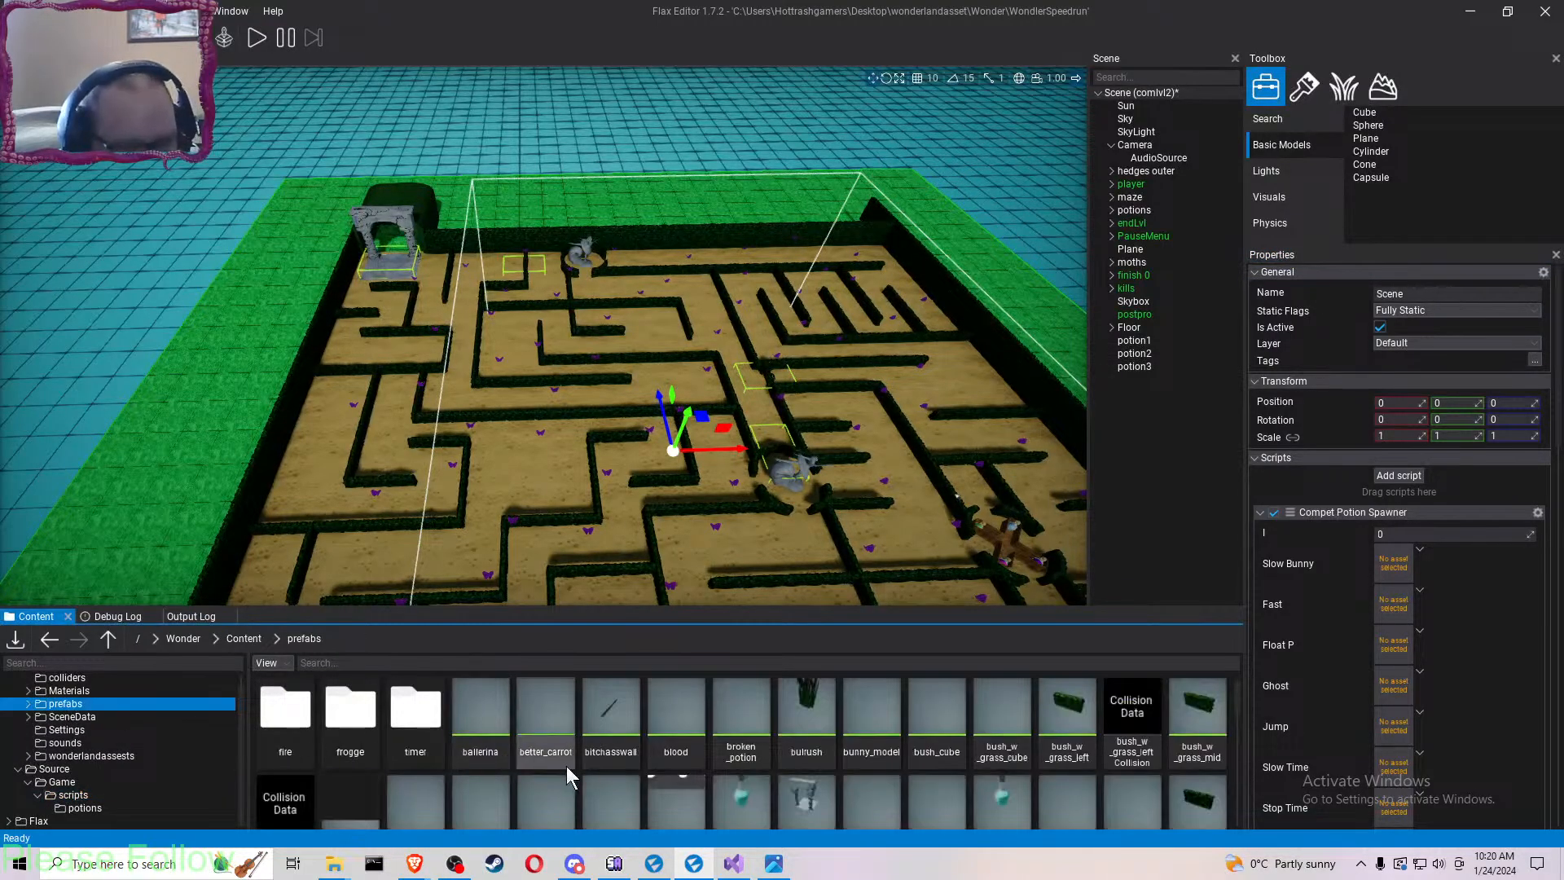
pyautogui.scroll(-5, 565, 766)
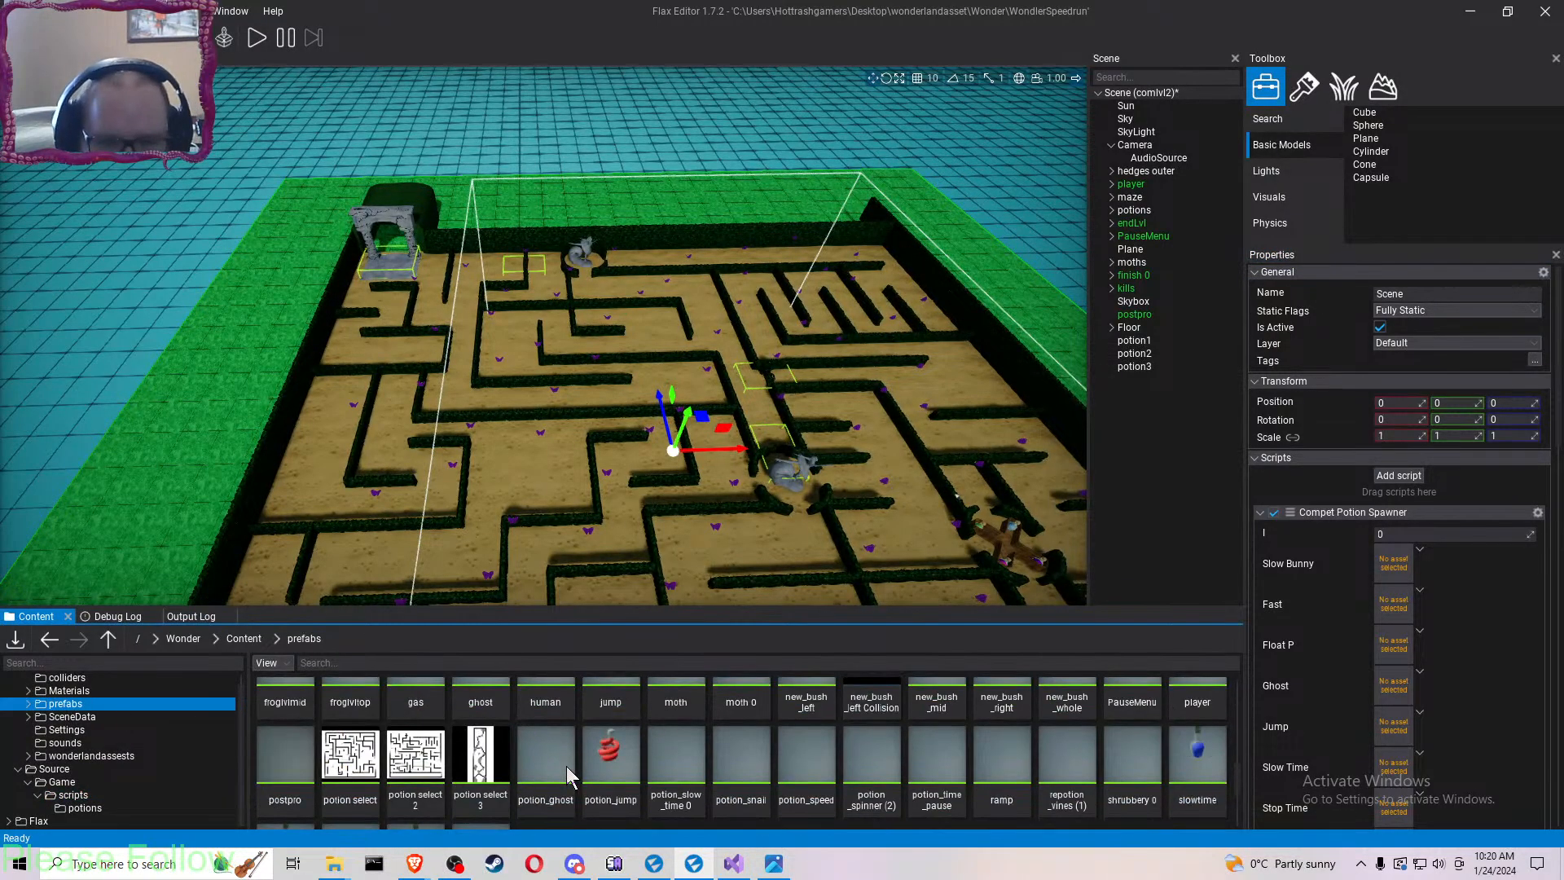
pyautogui.click(1415, 534)
pyautogui.write('2')
pyautogui.press('Return')
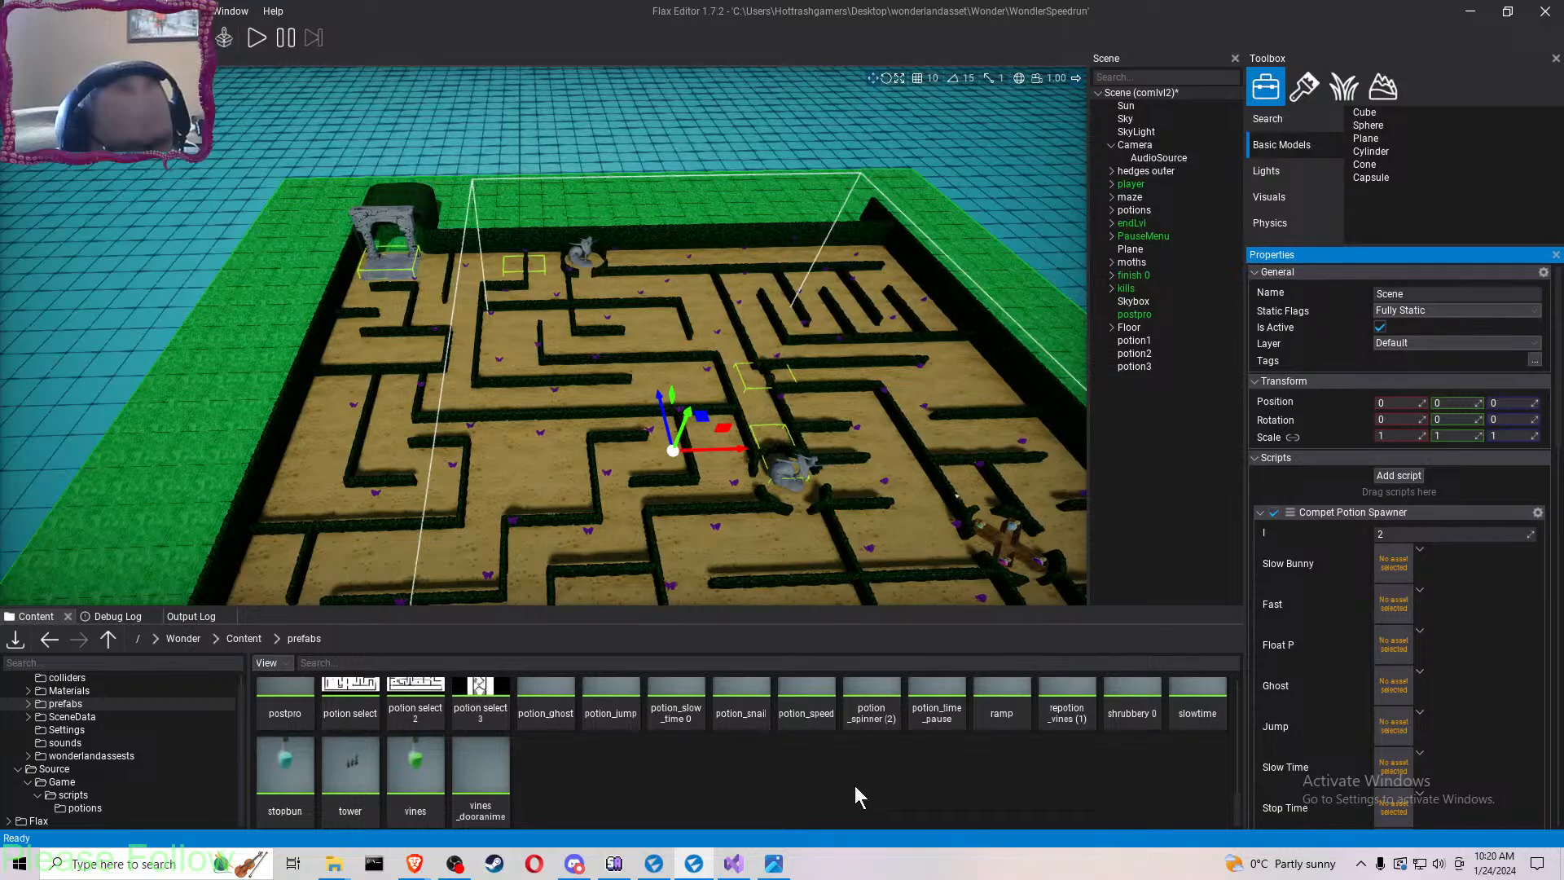
# - Assign the potion_snail prefab to the spawner's Slow Bunny slot and potion_speed to its Fast slot
pyautogui.scroll(1, 854, 786)
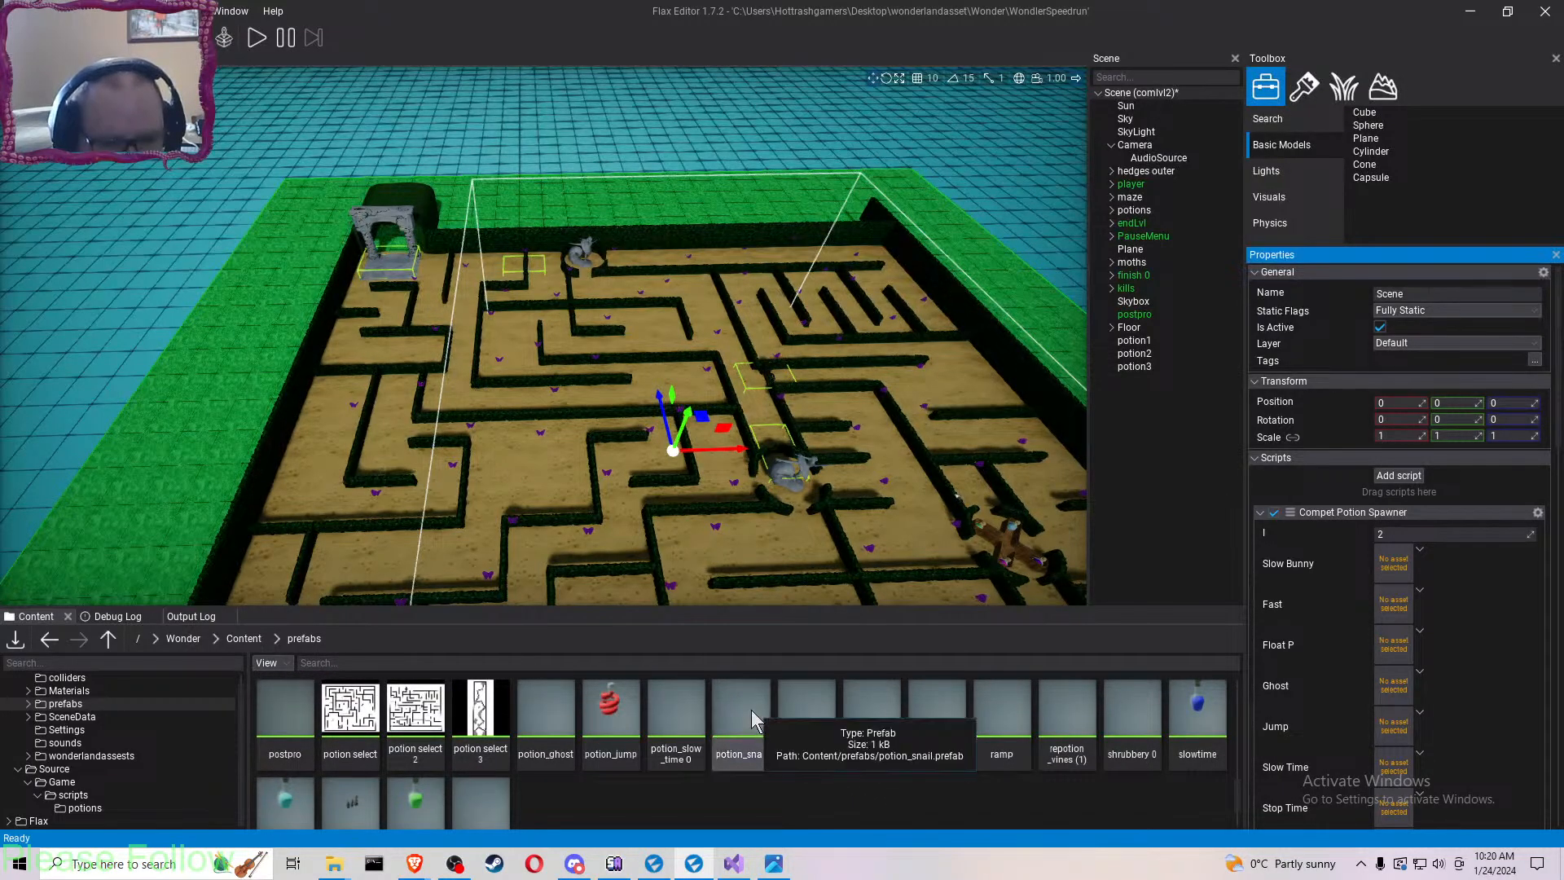
pyautogui.scroll(1, 751, 721)
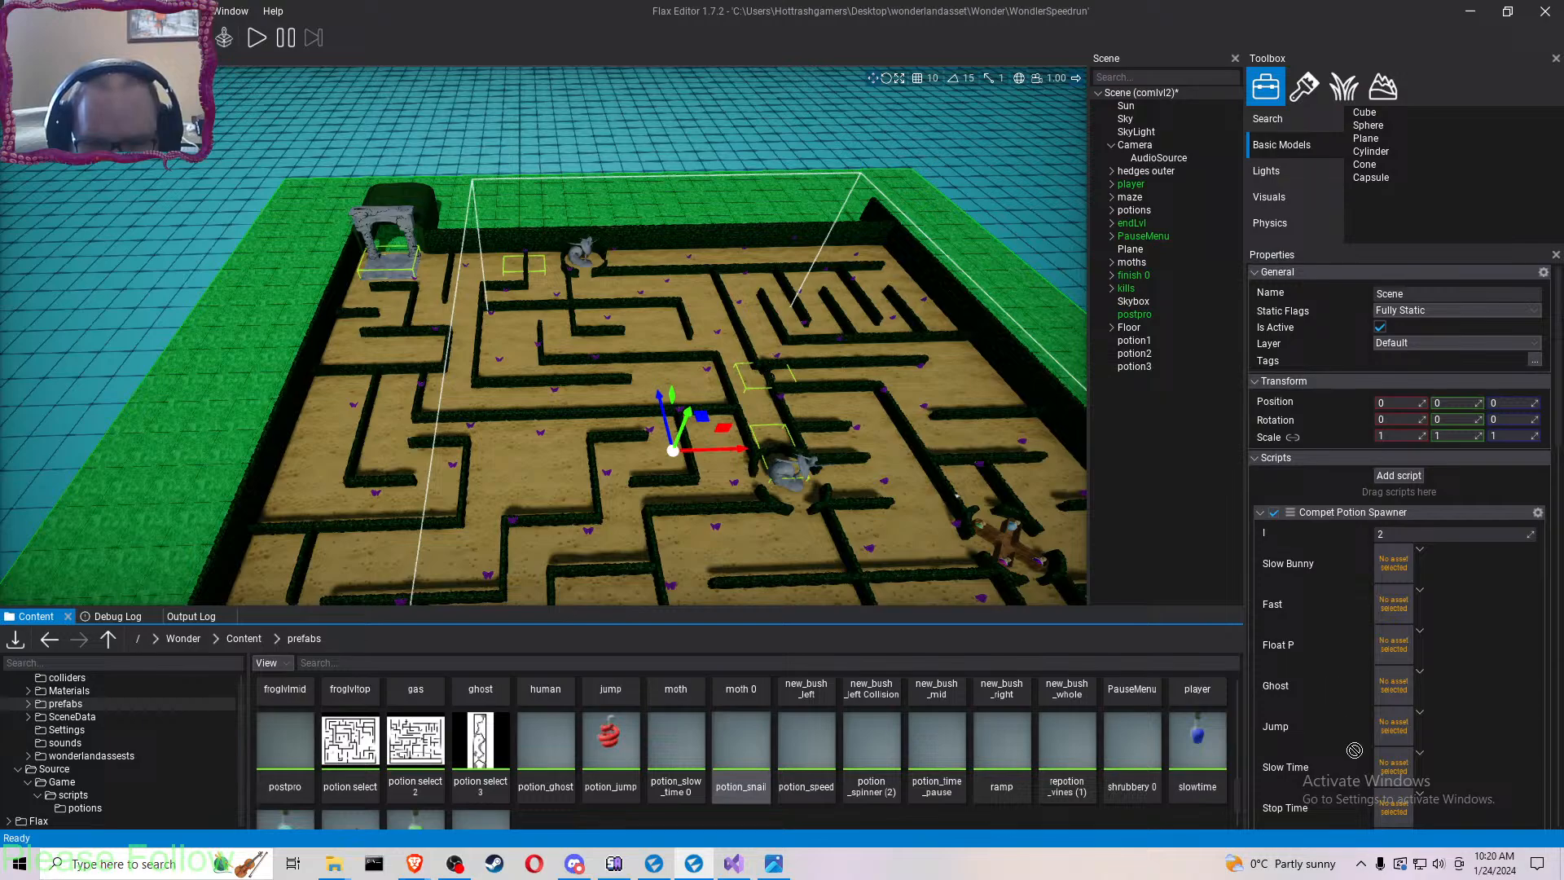
pyautogui.moveTo(1390, 773); pyautogui.dragTo(1391, 771)
pyautogui.scroll(-3, 1355, 752)
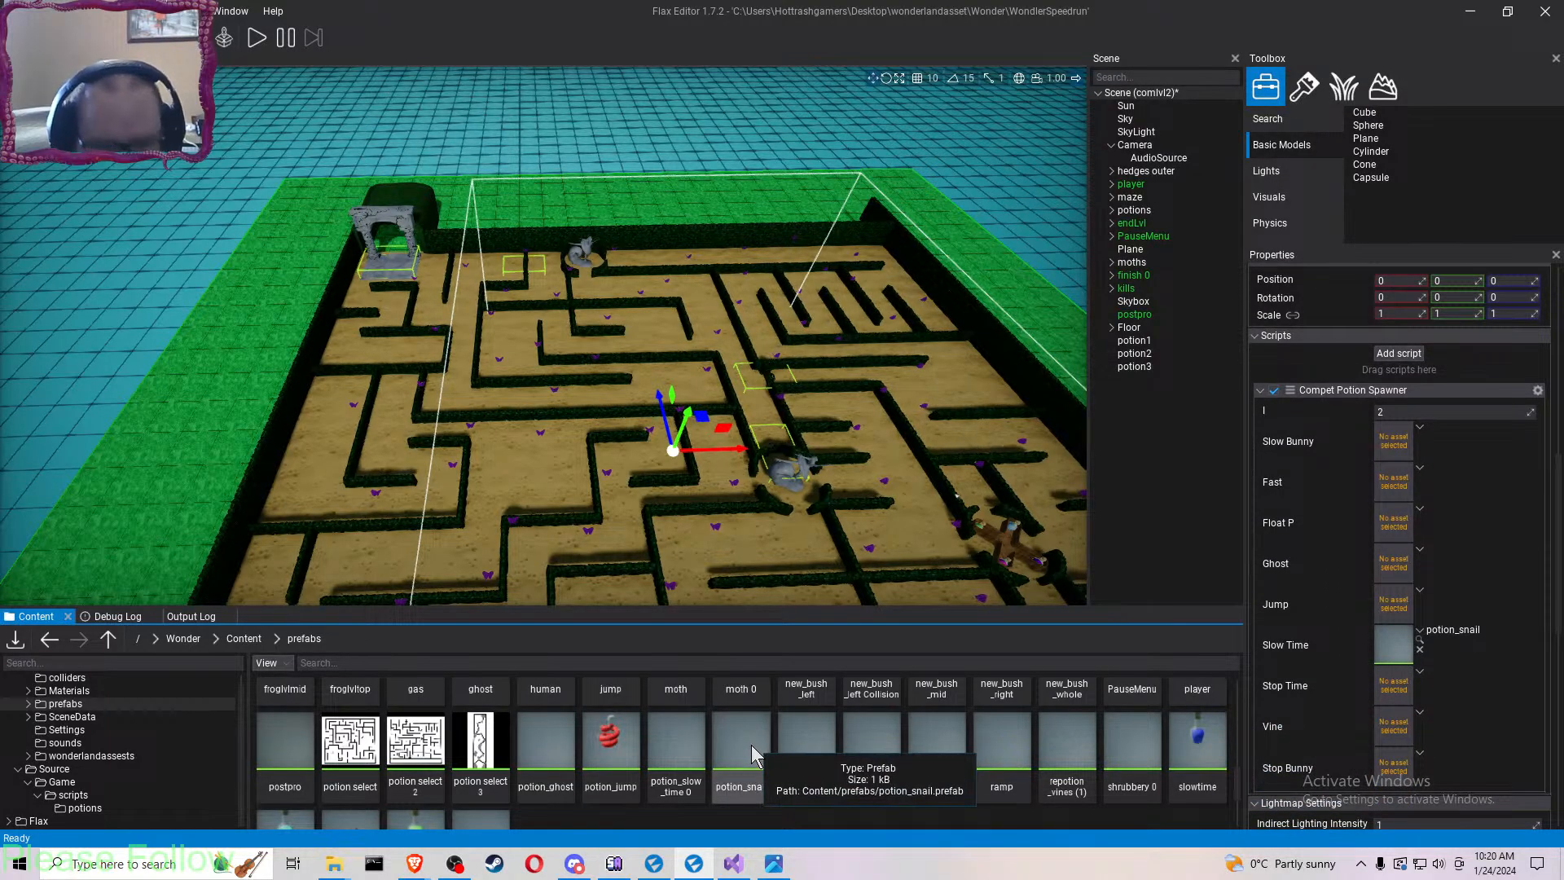
pyautogui.moveTo(741, 737); pyautogui.dragTo(1361, 694)
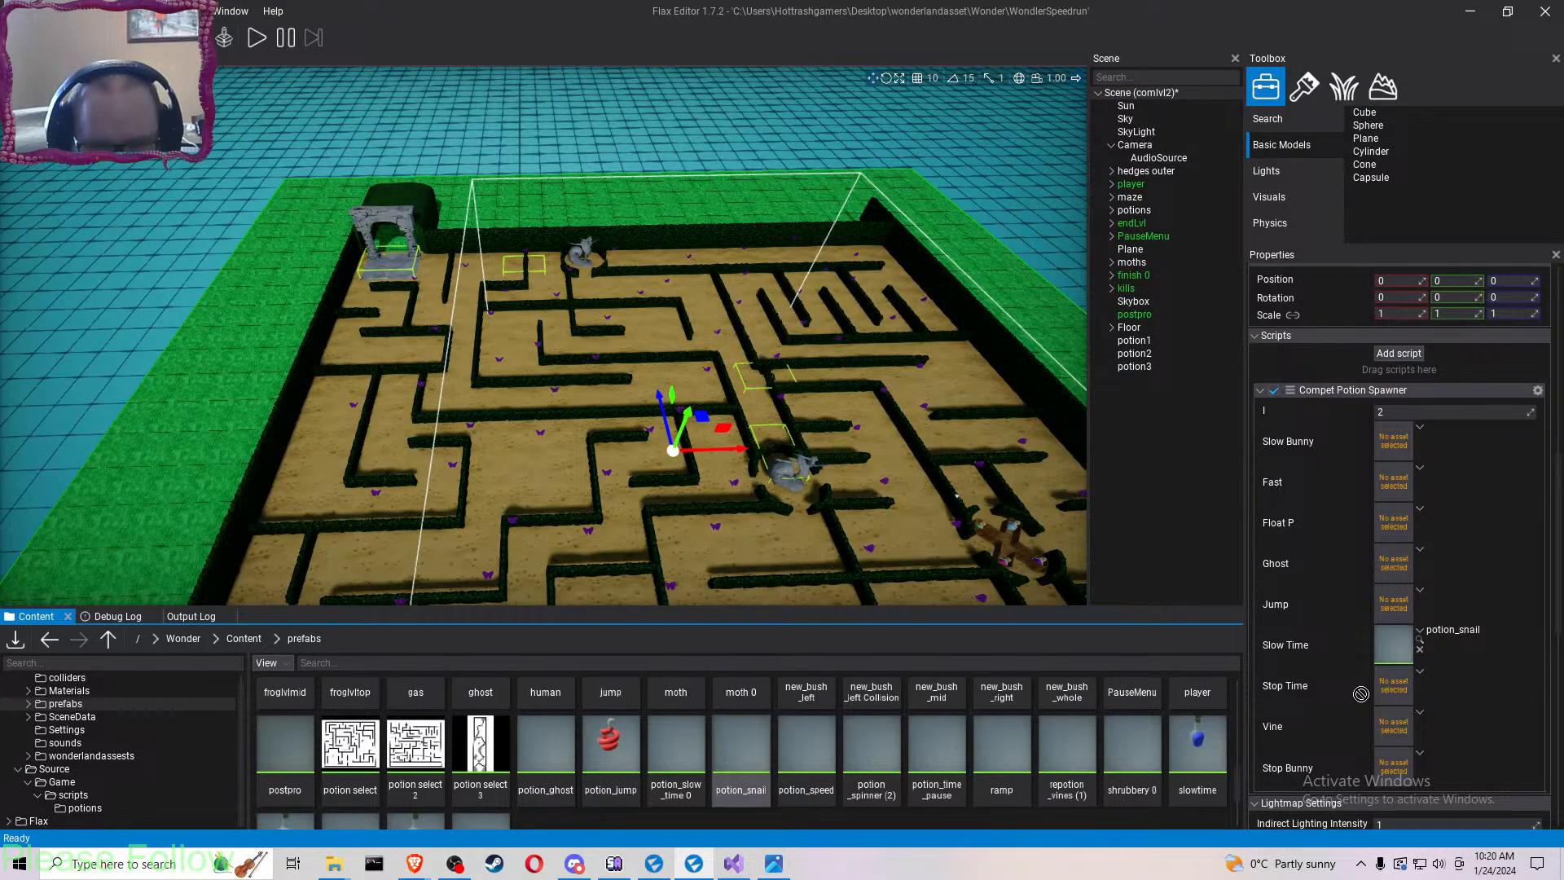
pyautogui.moveTo(1362, 694); pyautogui.dragTo(1393, 441)
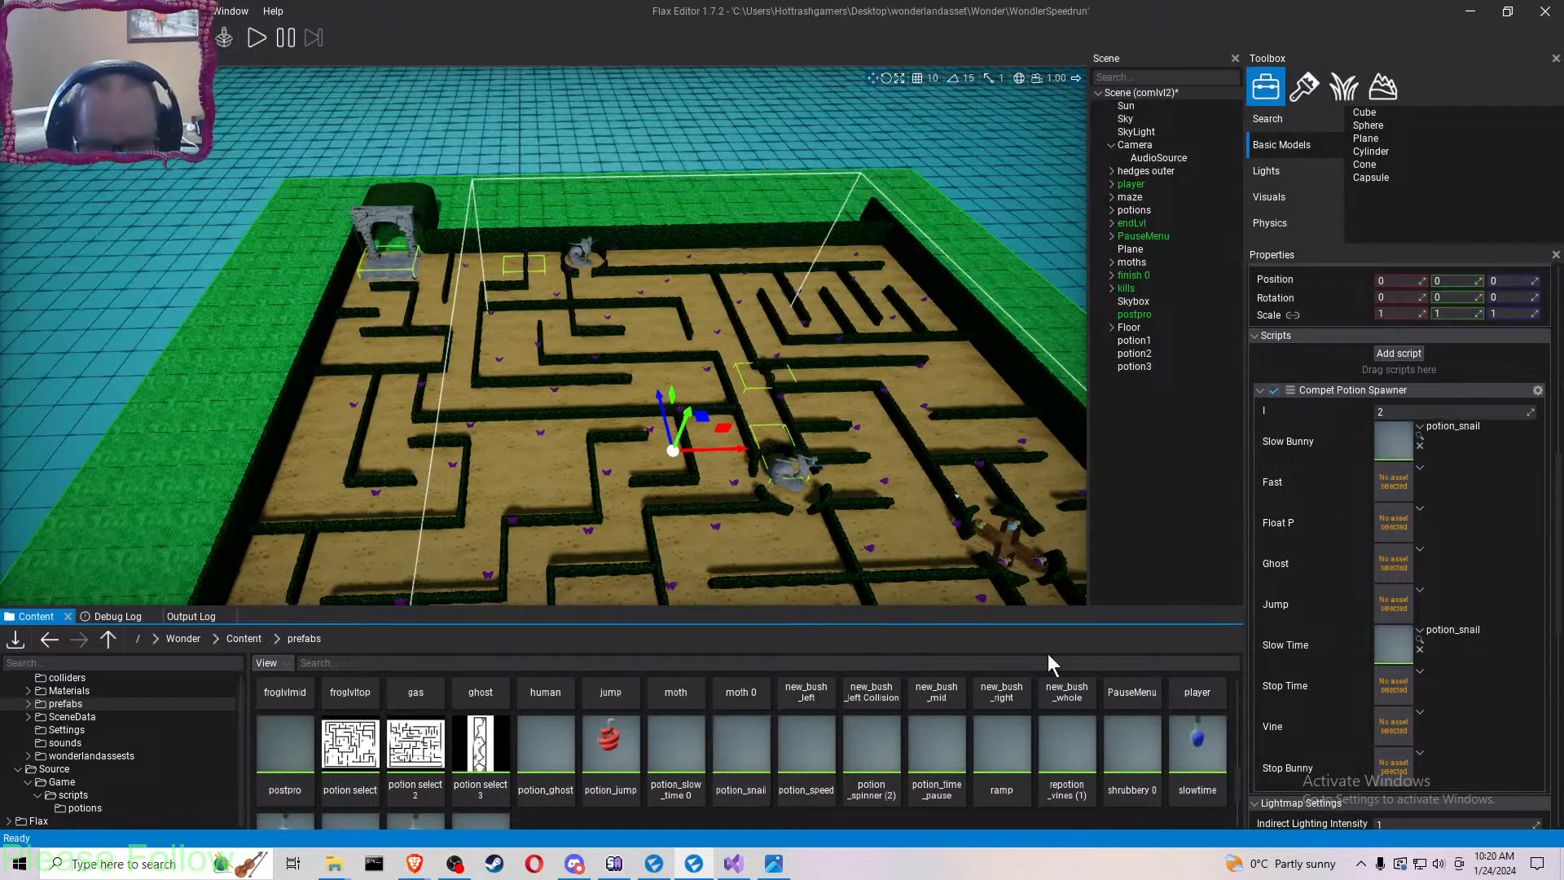
pyautogui.moveTo(821, 740); pyautogui.dragTo(1397, 488)
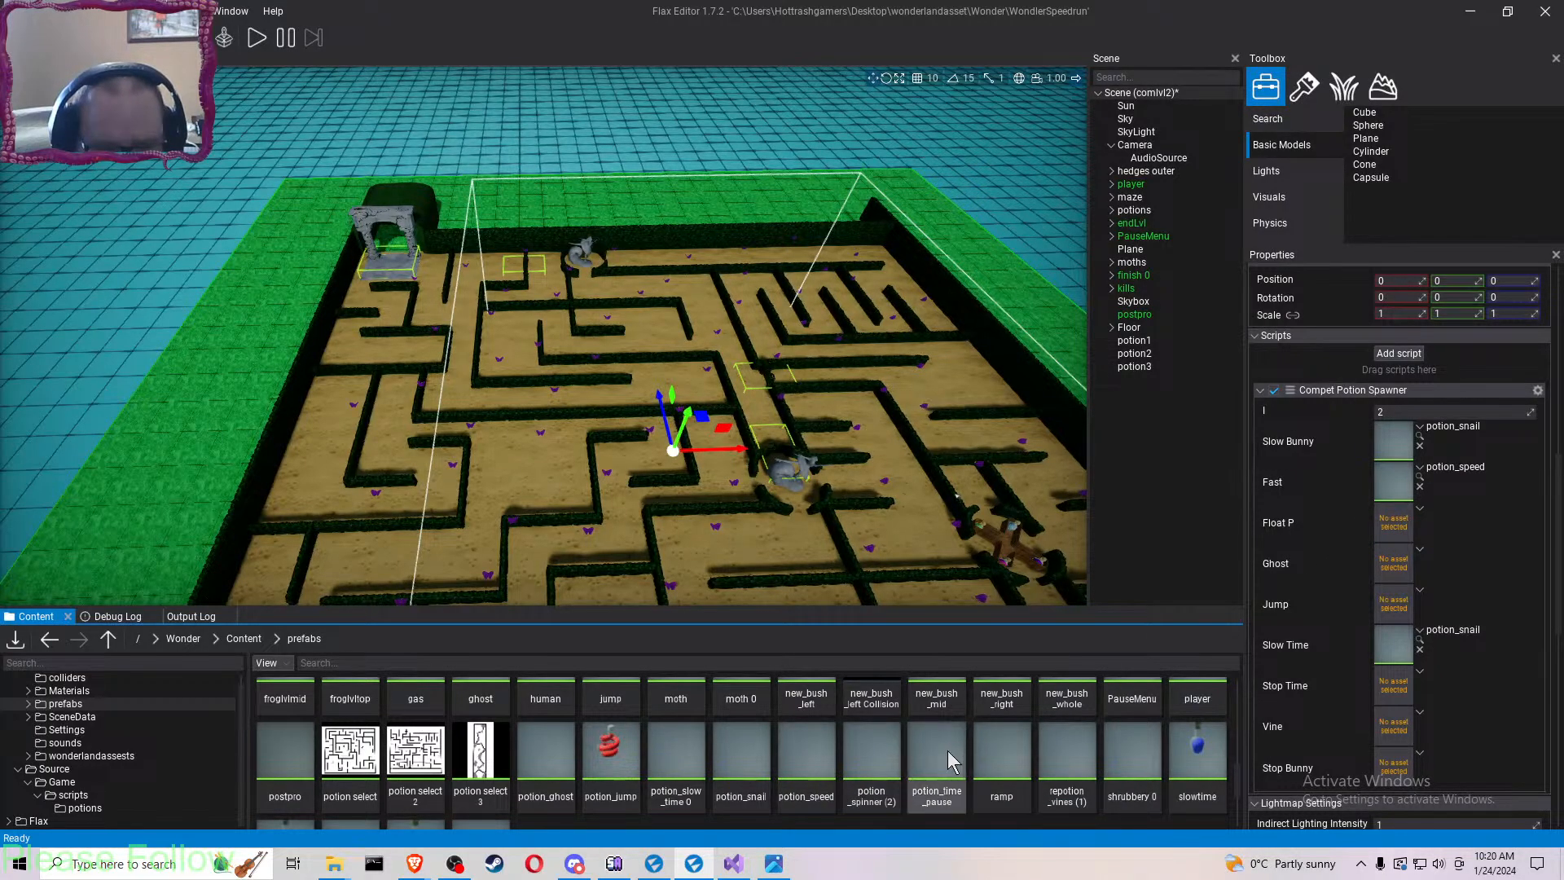
# - Assign potion_time_pause to Stop Time, repotion_vines (1) to Vine, potion_slow_time 0 to Slow Time, potion_jump to Jump and potion_ghost to Ghost
pyautogui.moveTo(942, 751); pyautogui.dragTo(1399, 690)
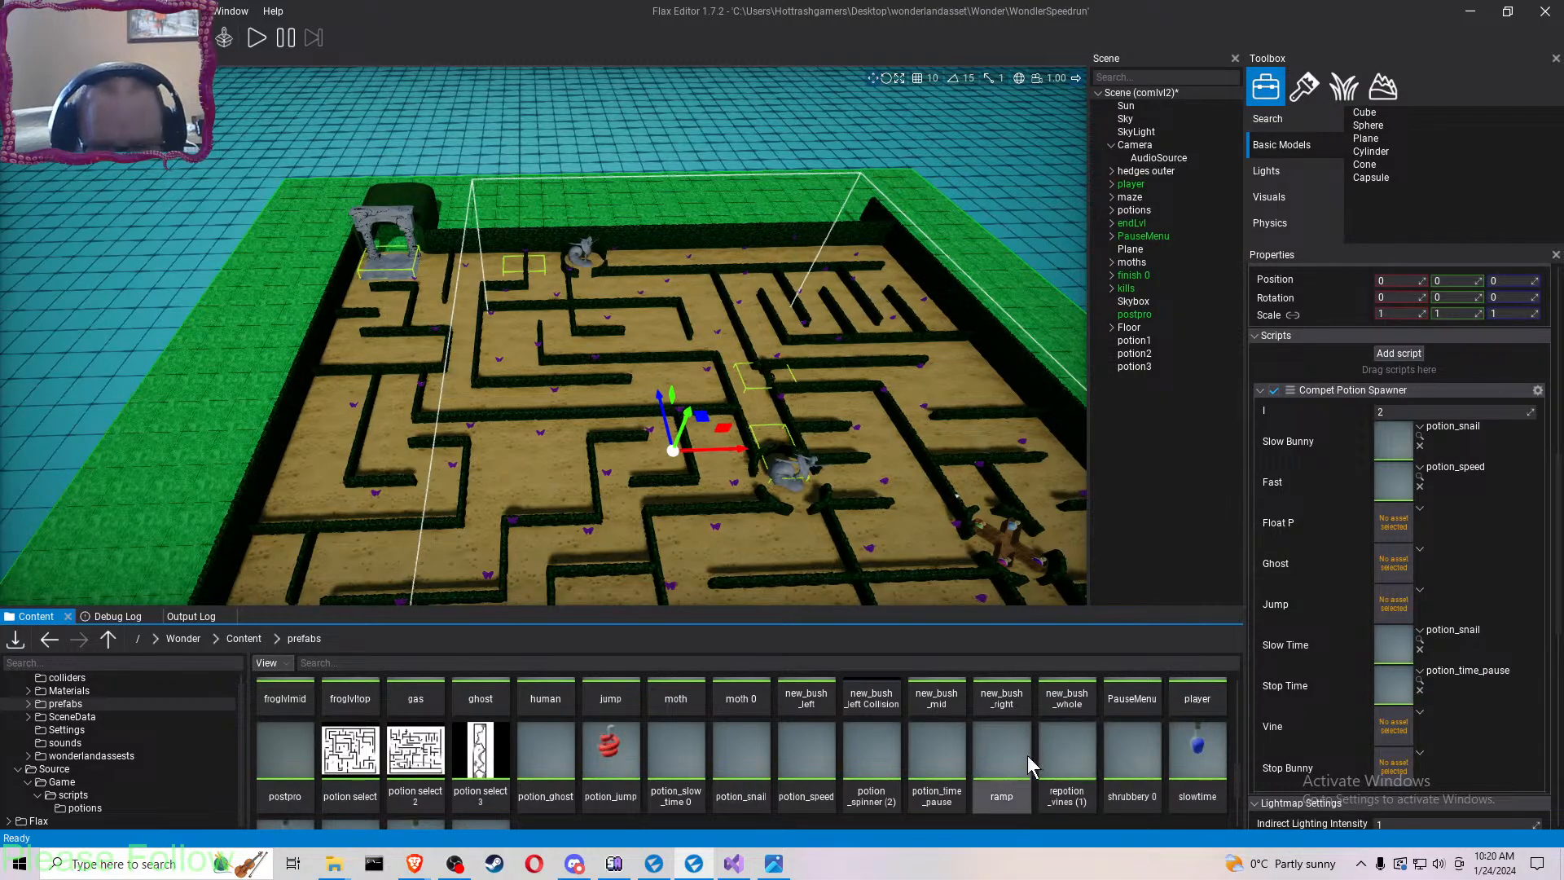
pyautogui.moveTo(1067, 753); pyautogui.dragTo(1390, 729)
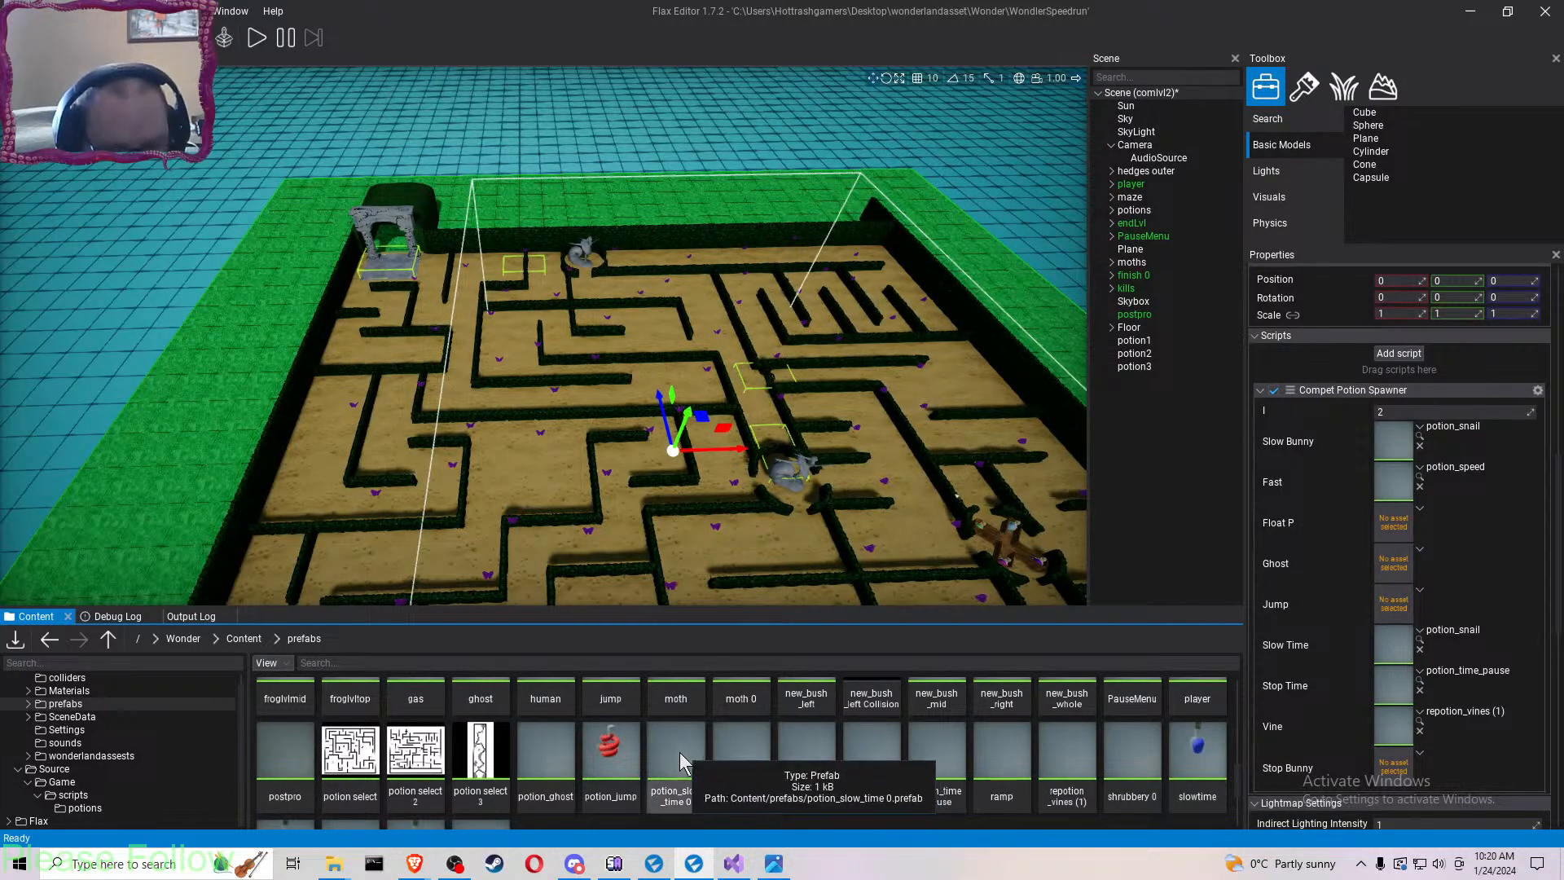
pyautogui.moveTo(676, 751); pyautogui.dragTo(1394, 661)
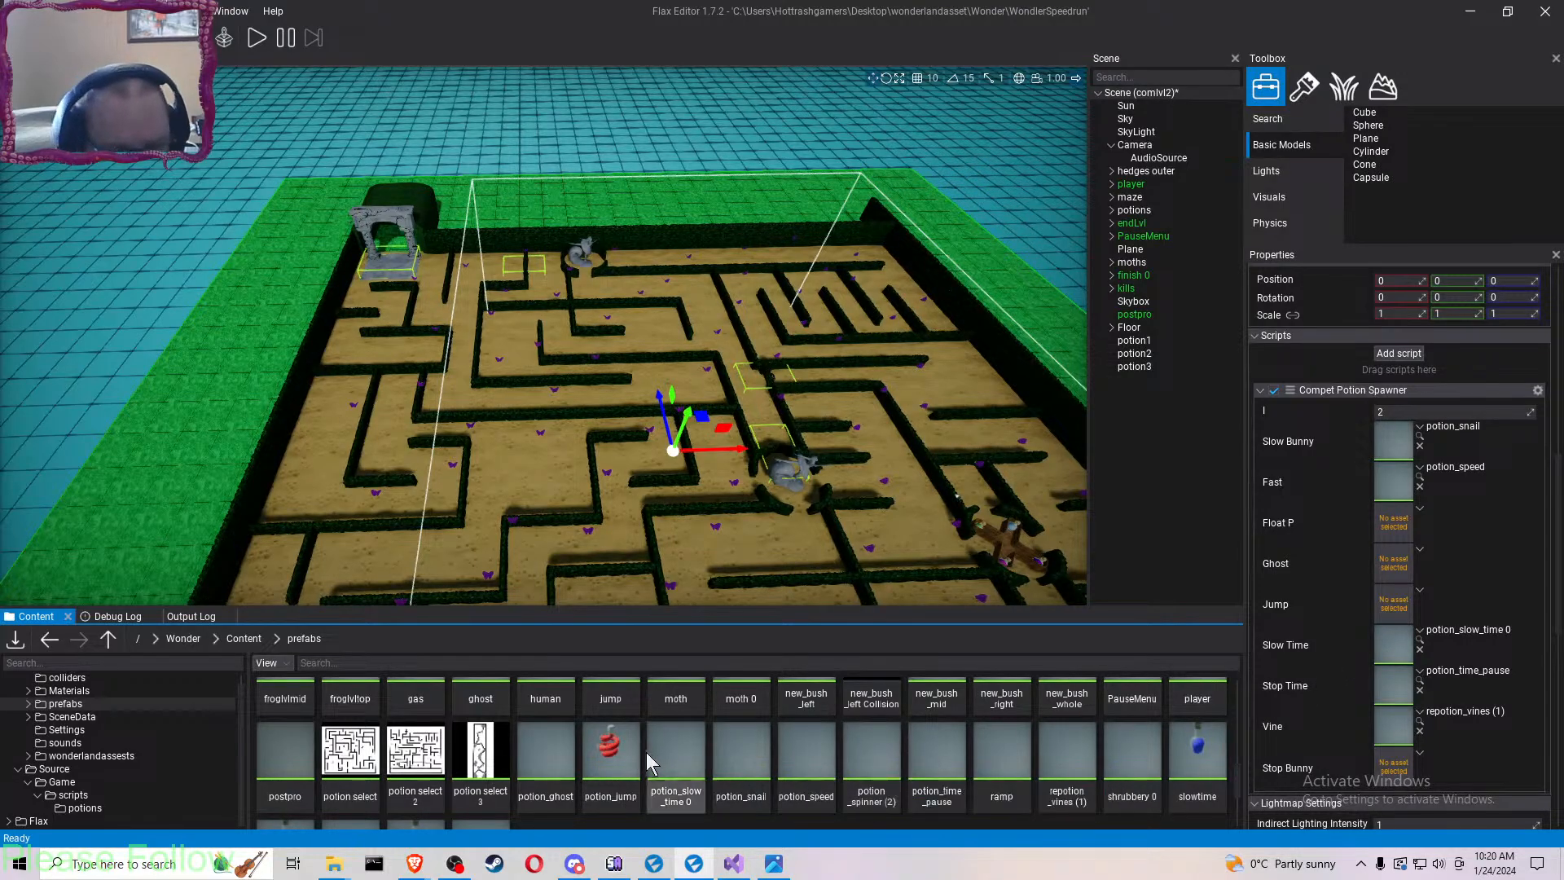
pyautogui.moveTo(611, 754); pyautogui.dragTo(1407, 600)
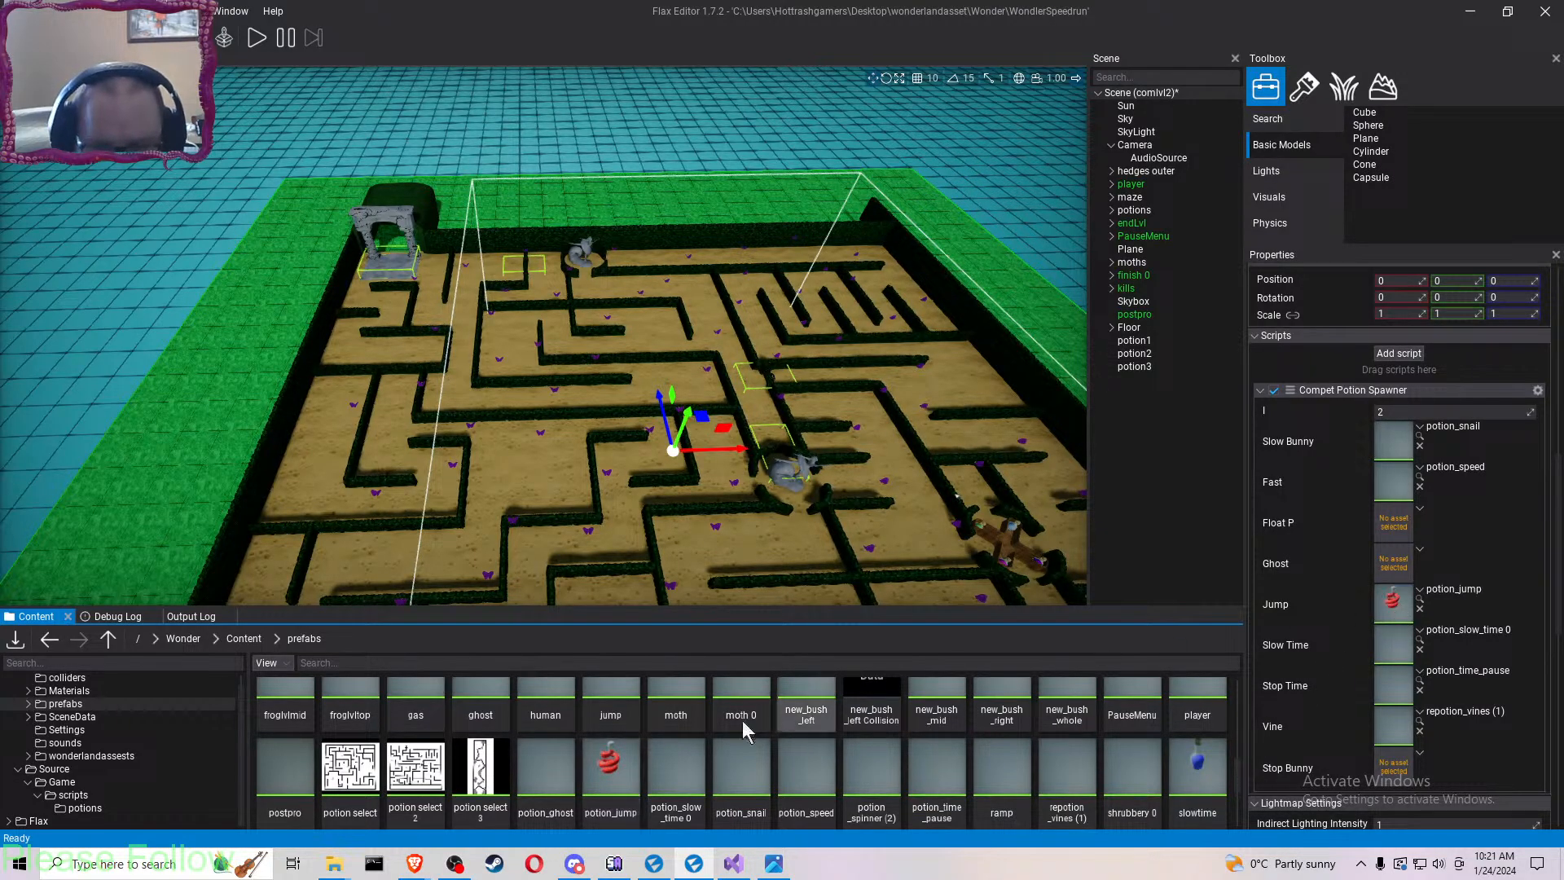
pyautogui.moveTo(1232, 538); pyautogui.dragTo(1393, 562)
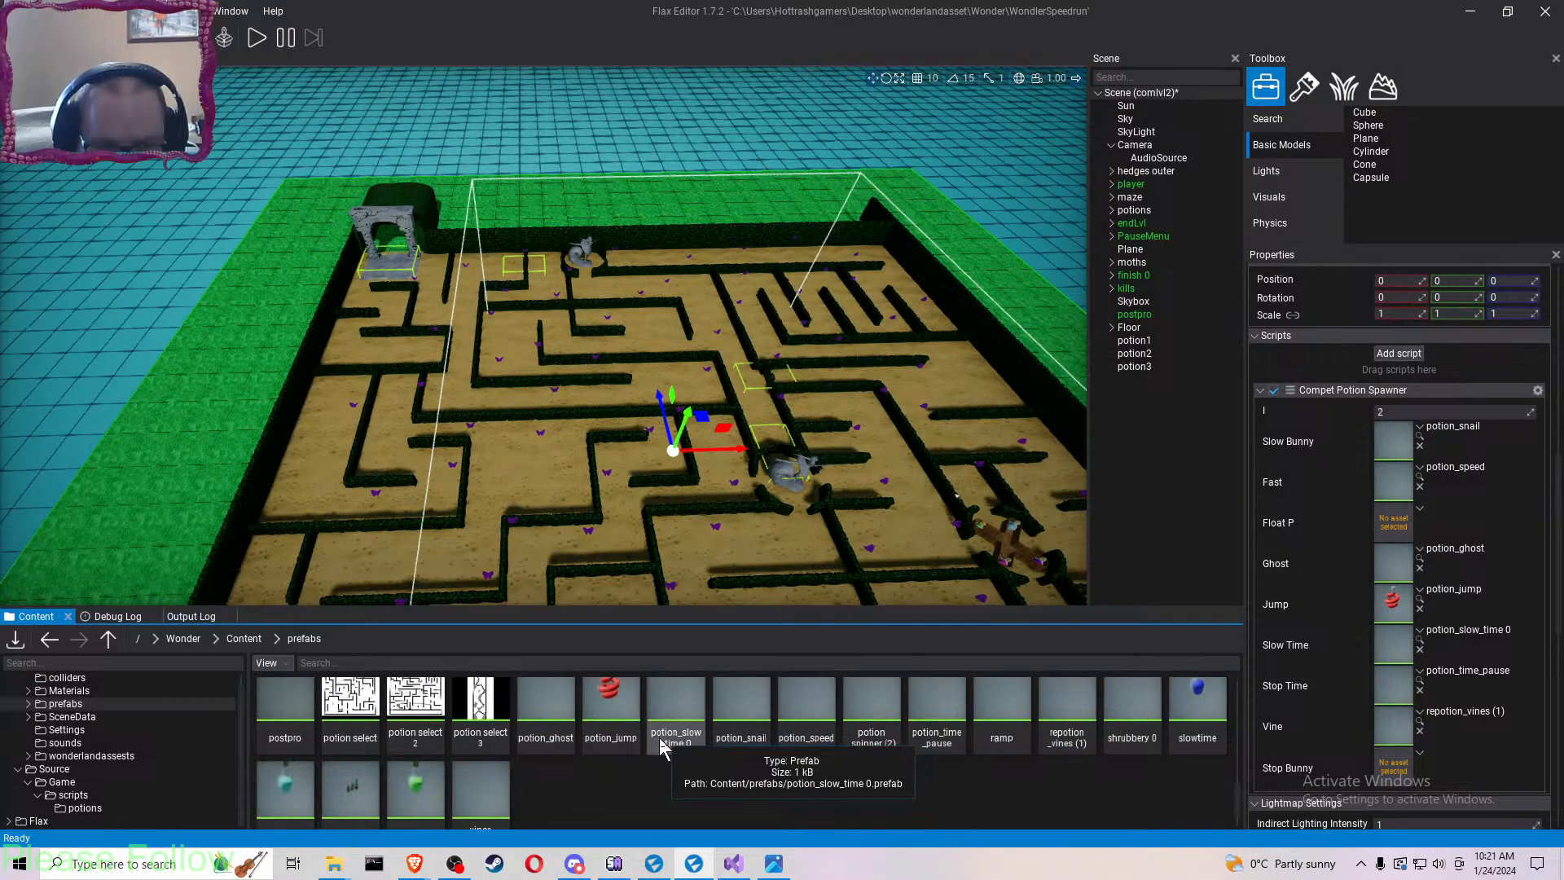
# - Find the stopbun prefab in the prefabs folder and assign it to the spawner's Stop Bunny slot
pyautogui.scroll(2, 661, 746)
pyautogui.scroll(1, 660, 741)
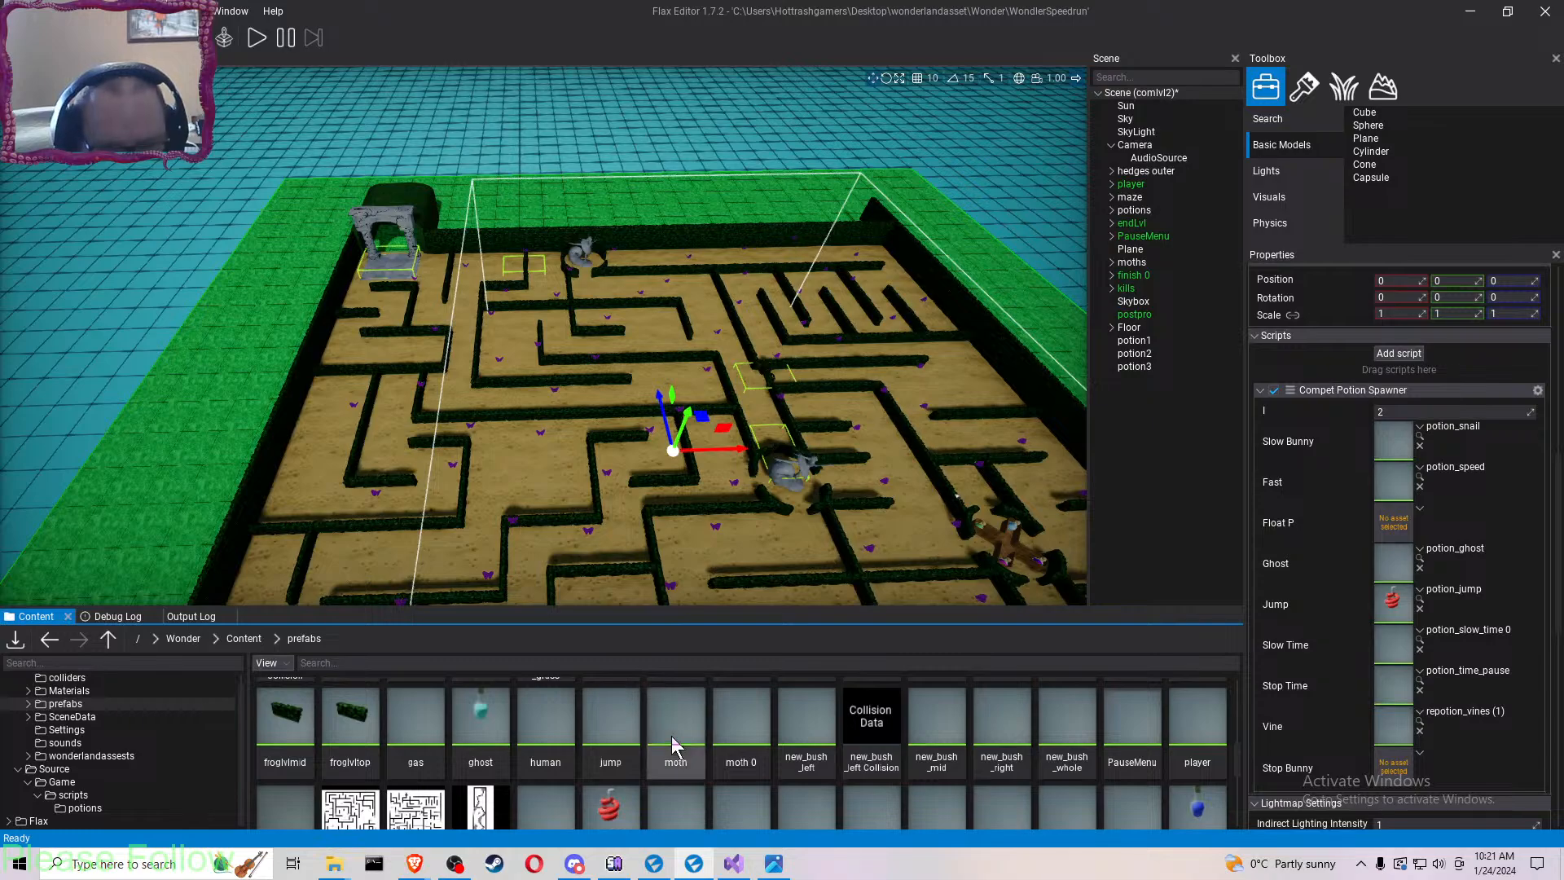
pyautogui.scroll(2, 695, 735)
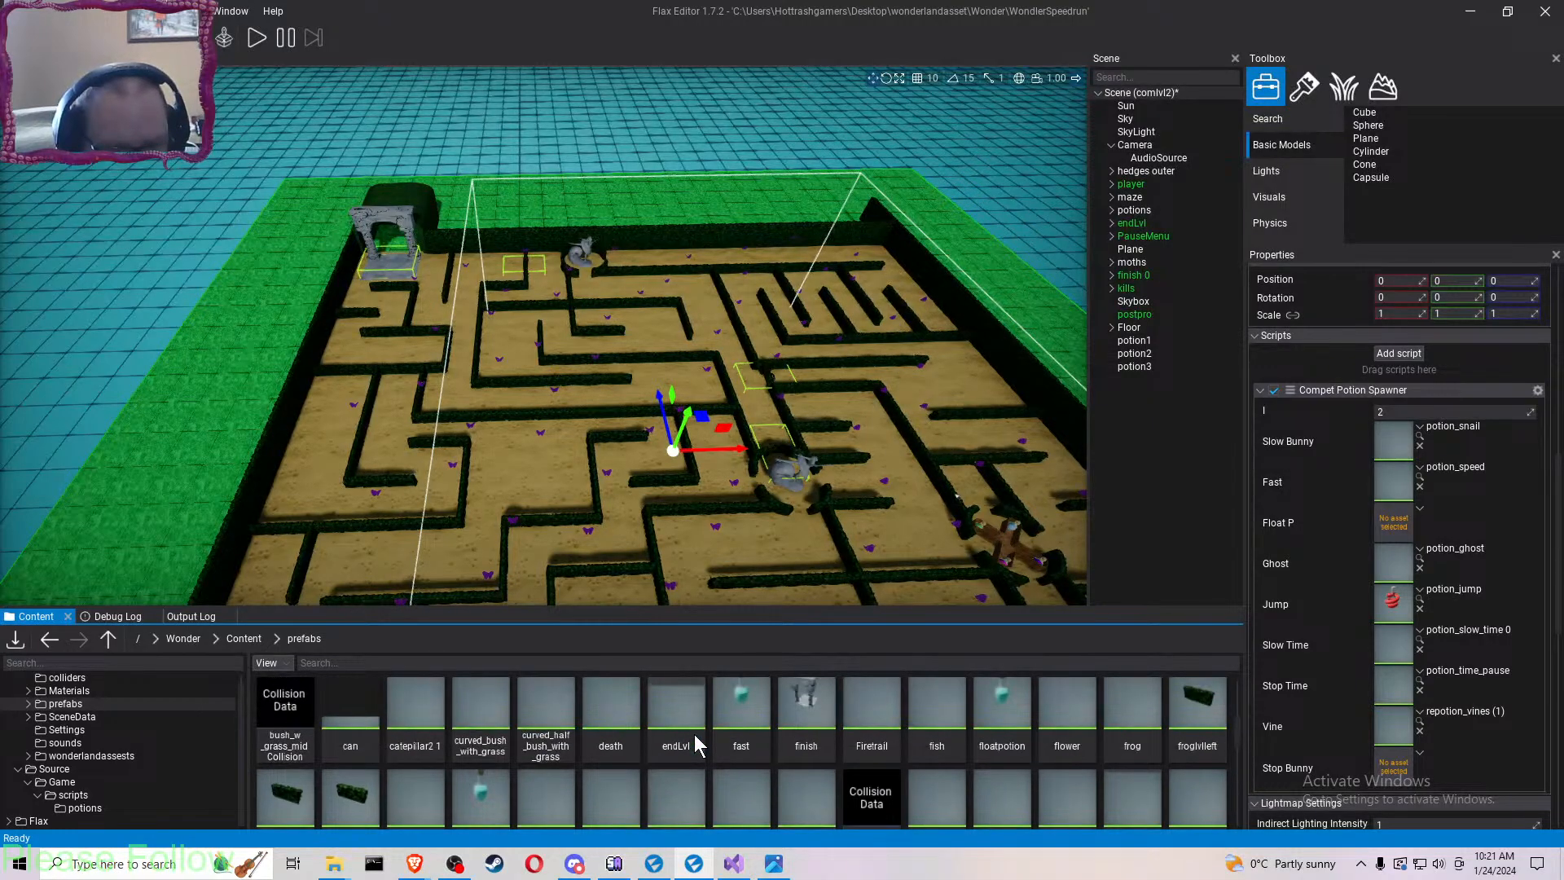
pyautogui.scroll(-5, 695, 735)
pyautogui.scroll(2, 694, 735)
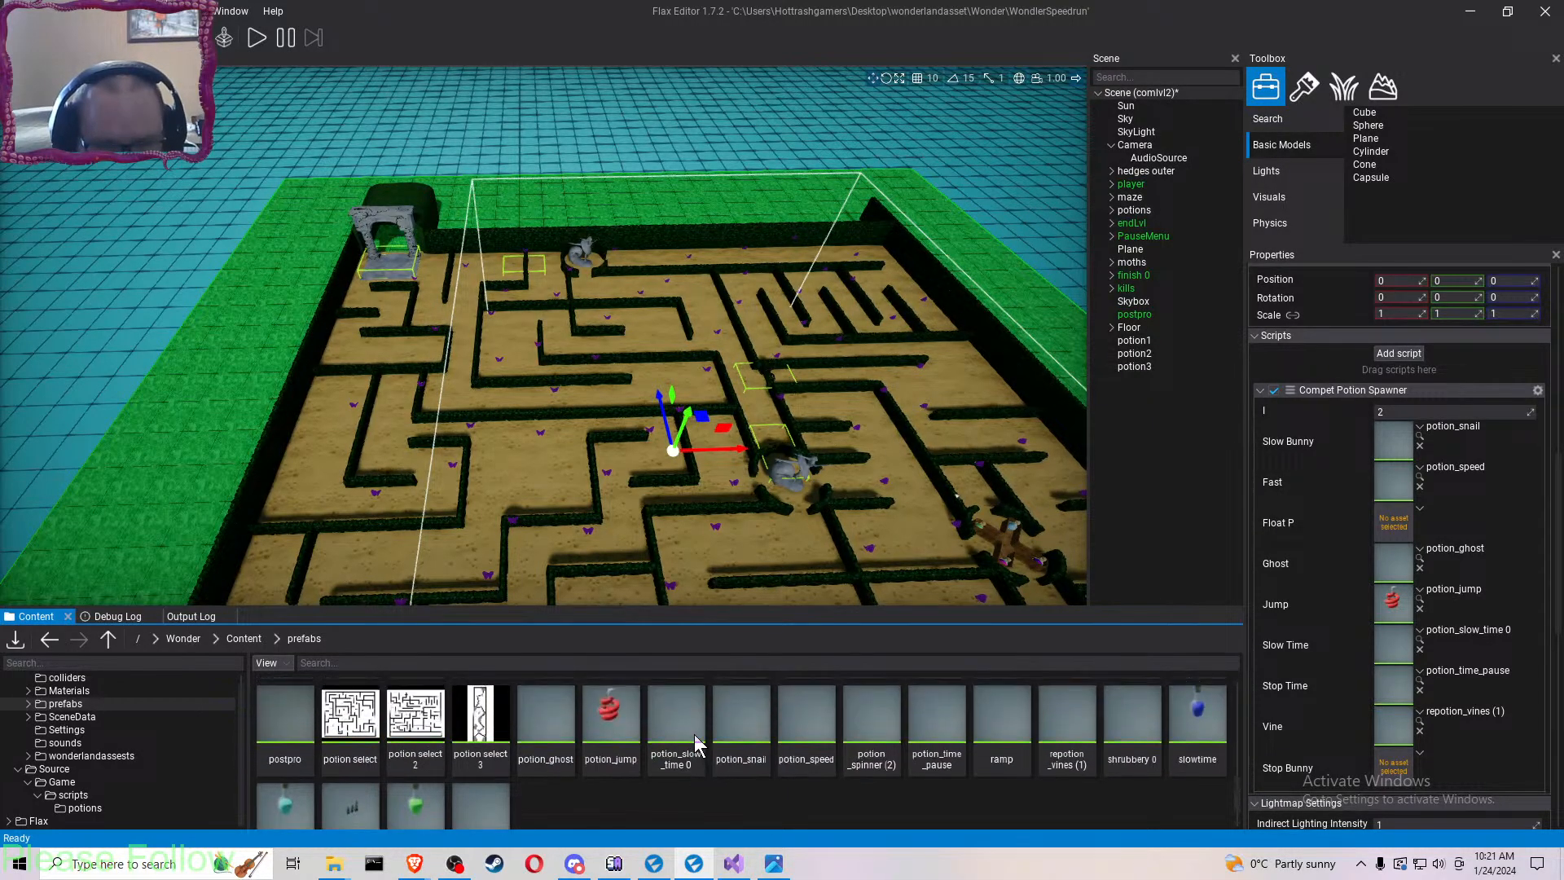
pyautogui.scroll(-1, 697, 744)
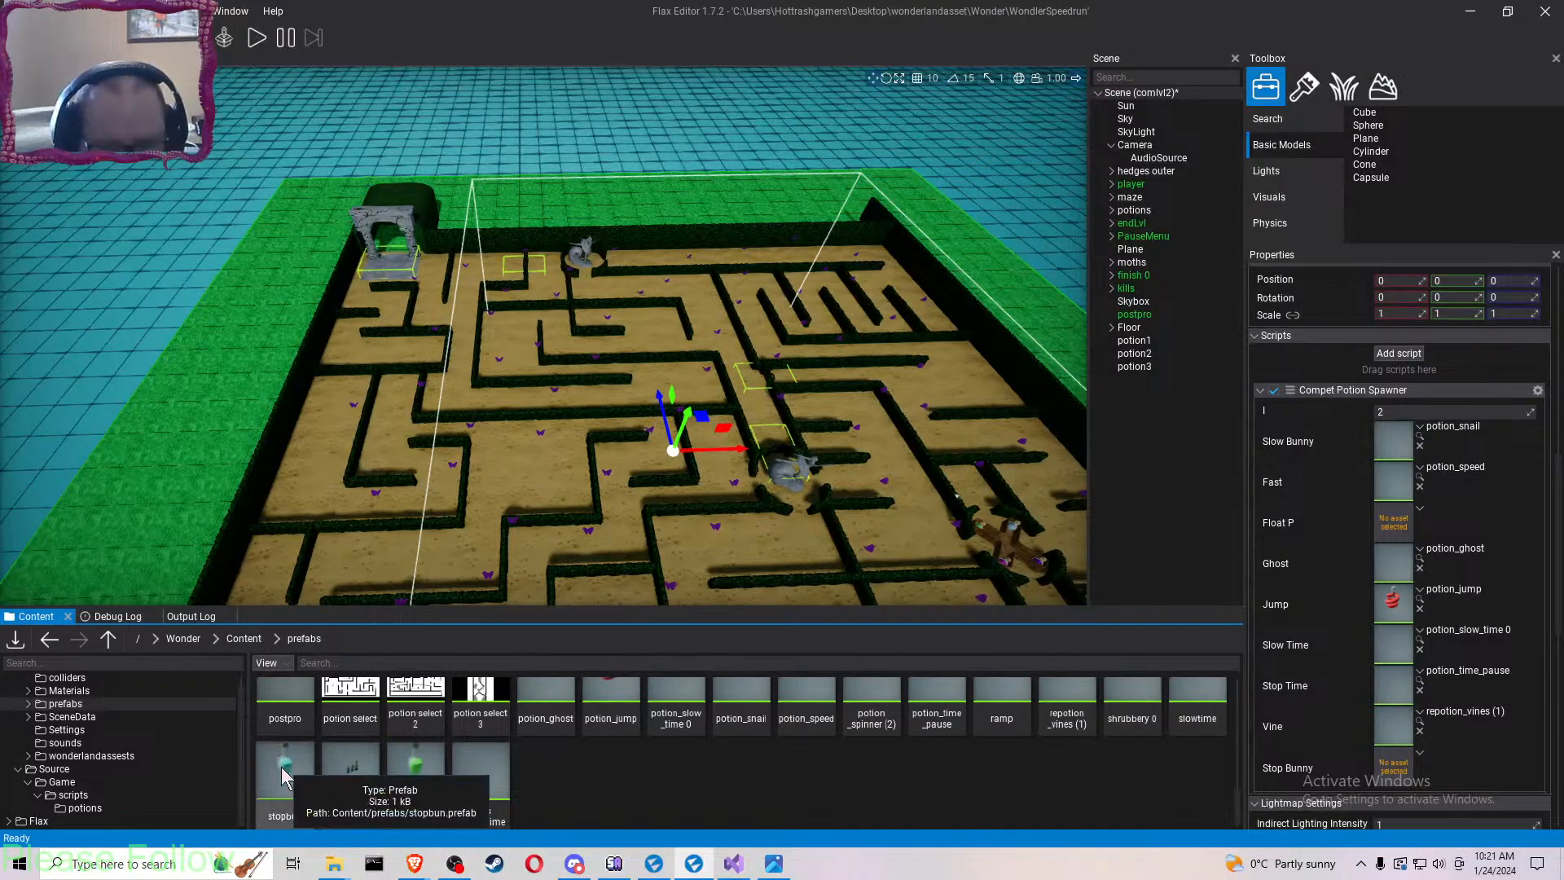
pyautogui.moveTo(280, 761); pyautogui.dragTo(1395, 767)
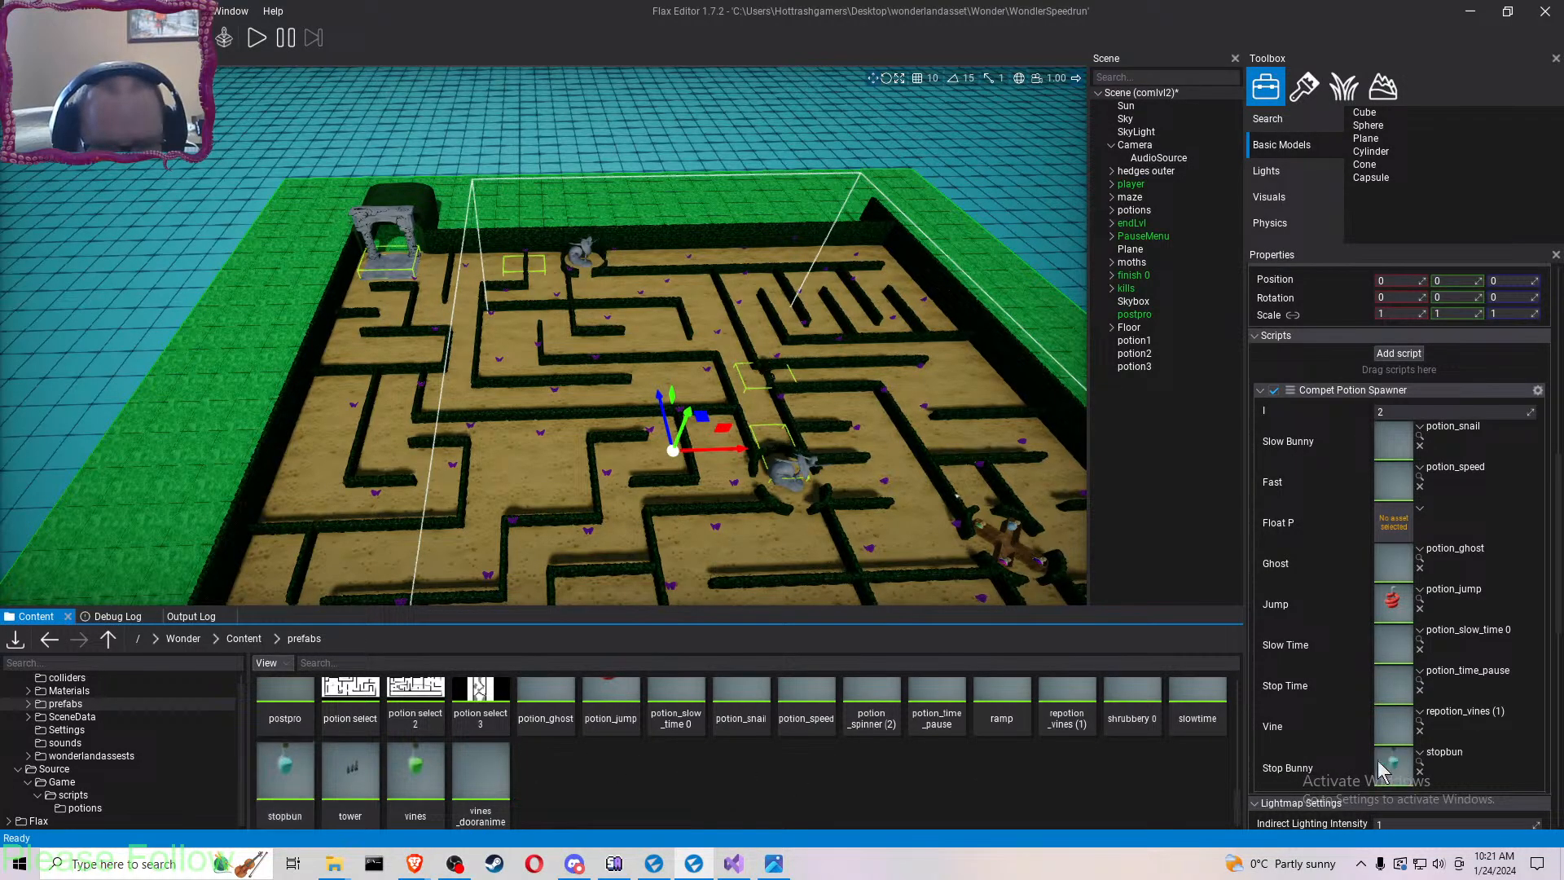
# - Assign the floatpotion prefab to the spawner's Float P slot and save the comlvl2 scene
pyautogui.scroll(1, 909, 760)
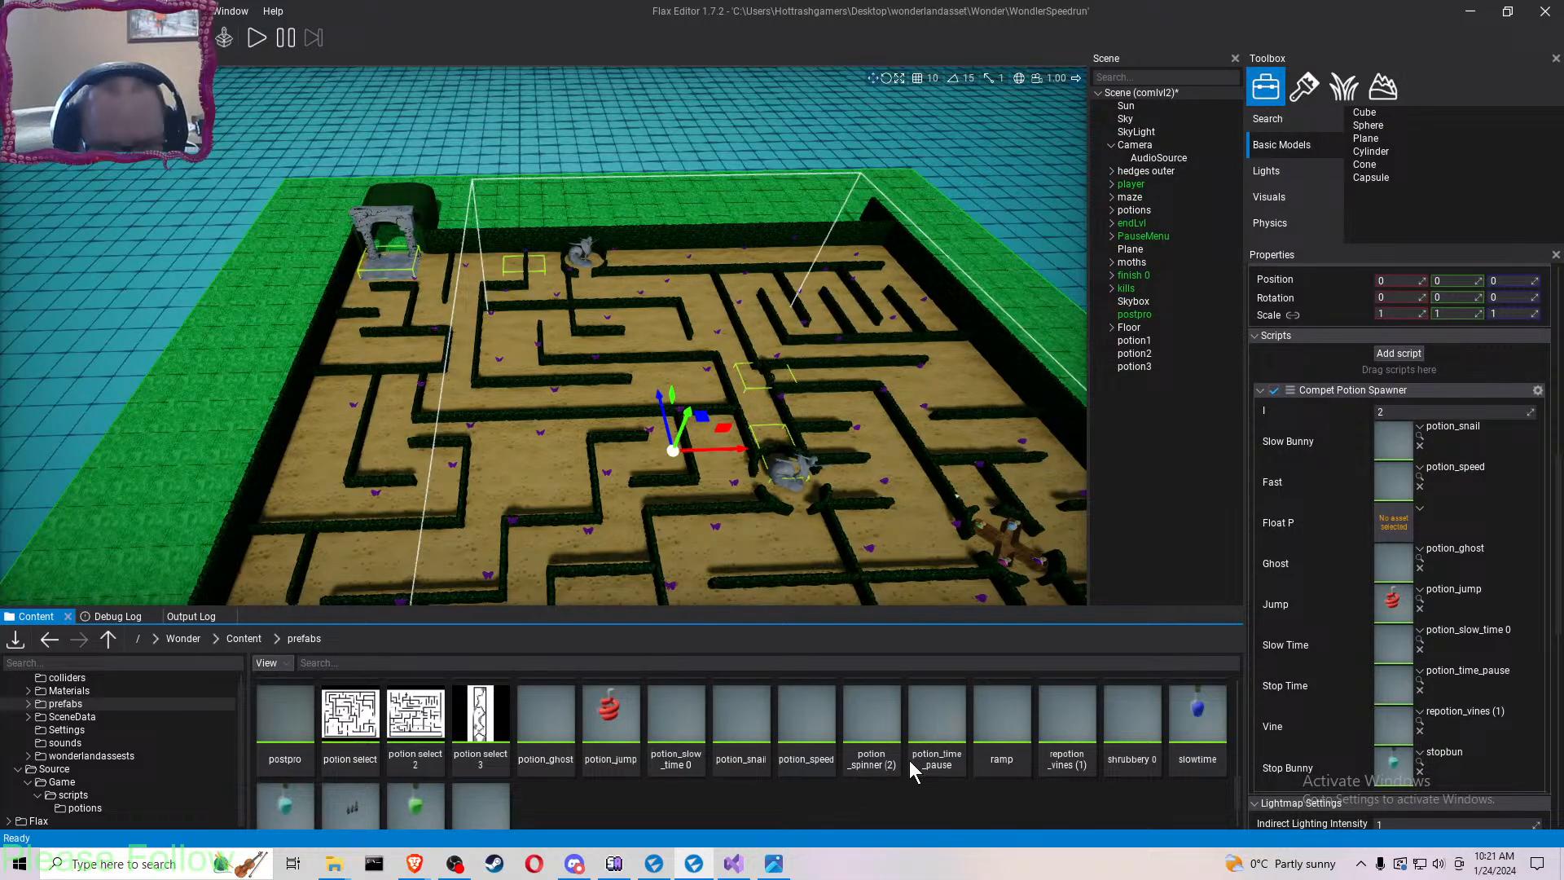
pyautogui.scroll(2, 909, 760)
pyautogui.scroll(-3, 909, 760)
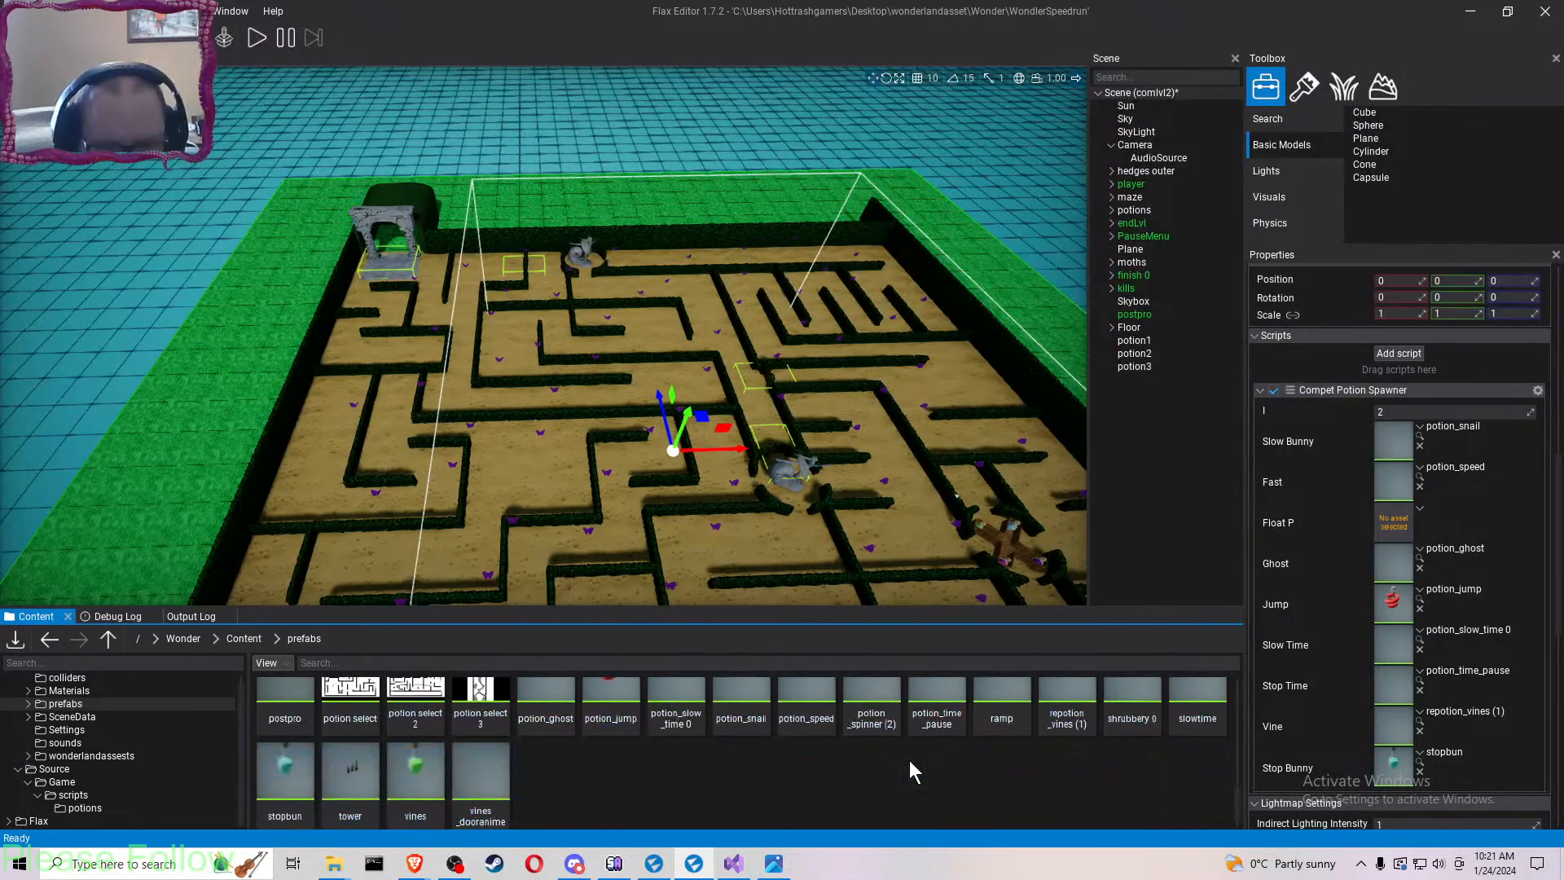
pyautogui.scroll(1, 909, 760)
pyautogui.scroll(6, 911, 764)
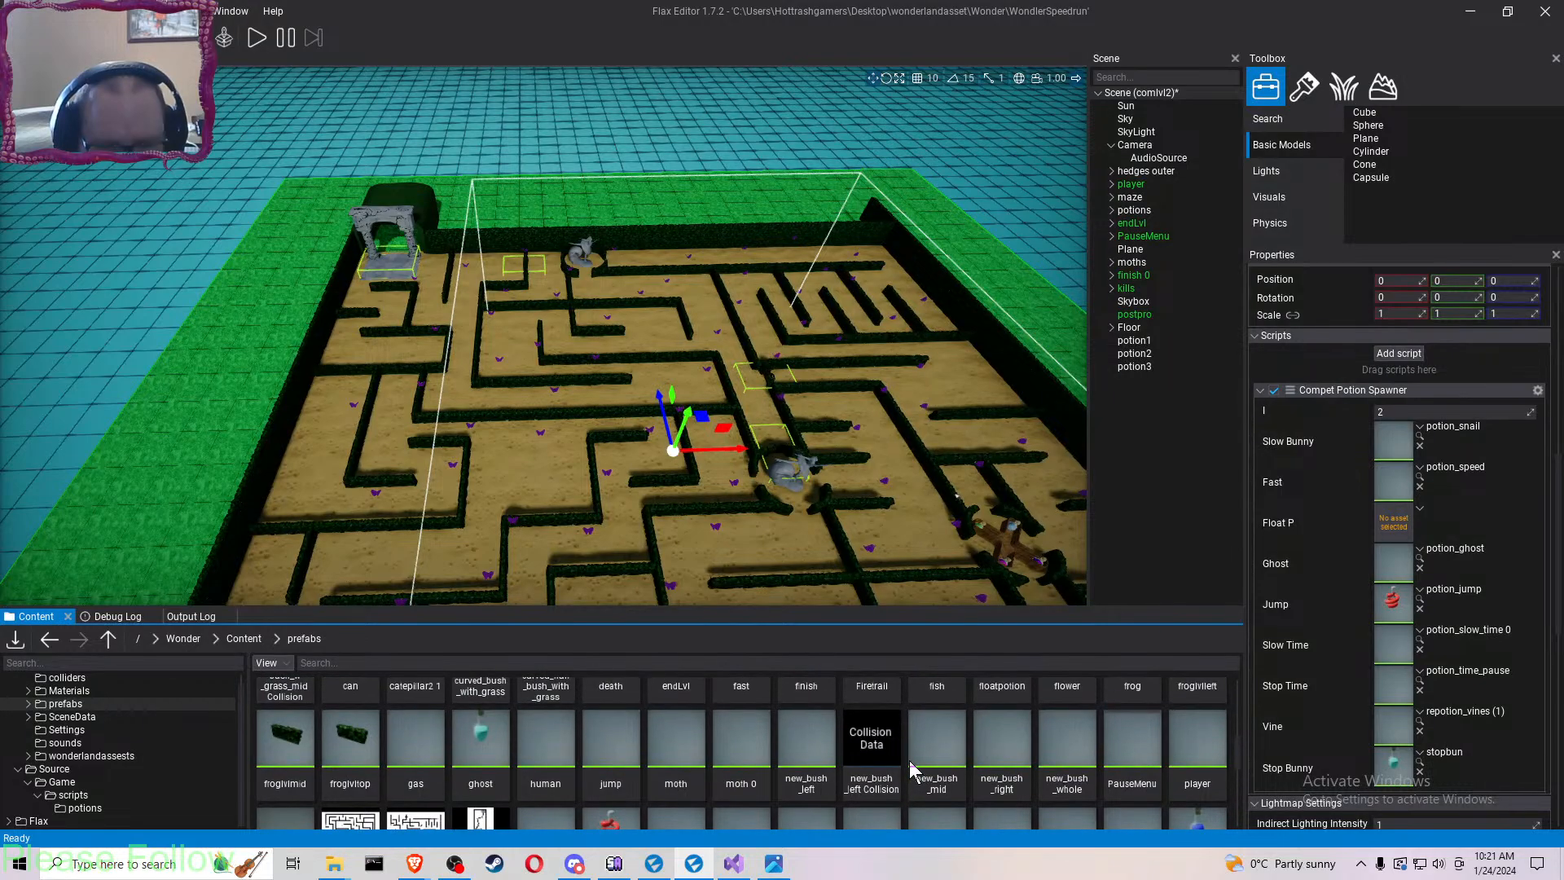
pyautogui.scroll(1, 911, 766)
pyautogui.moveTo(1008, 765); pyautogui.dragTo(1396, 519)
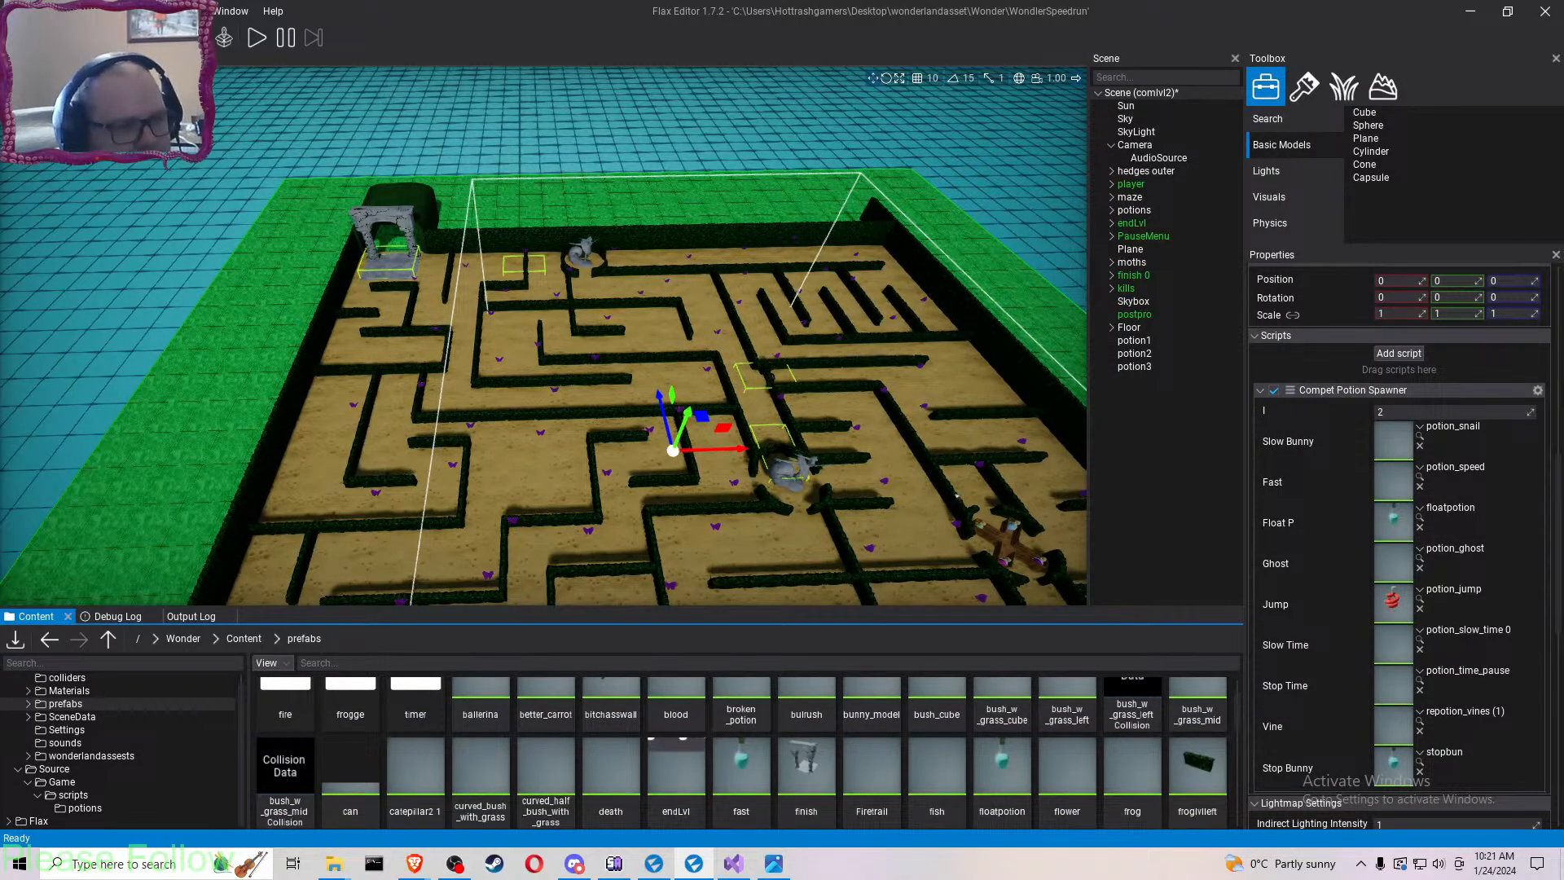
pyautogui.hotkey('ctrl', 's')
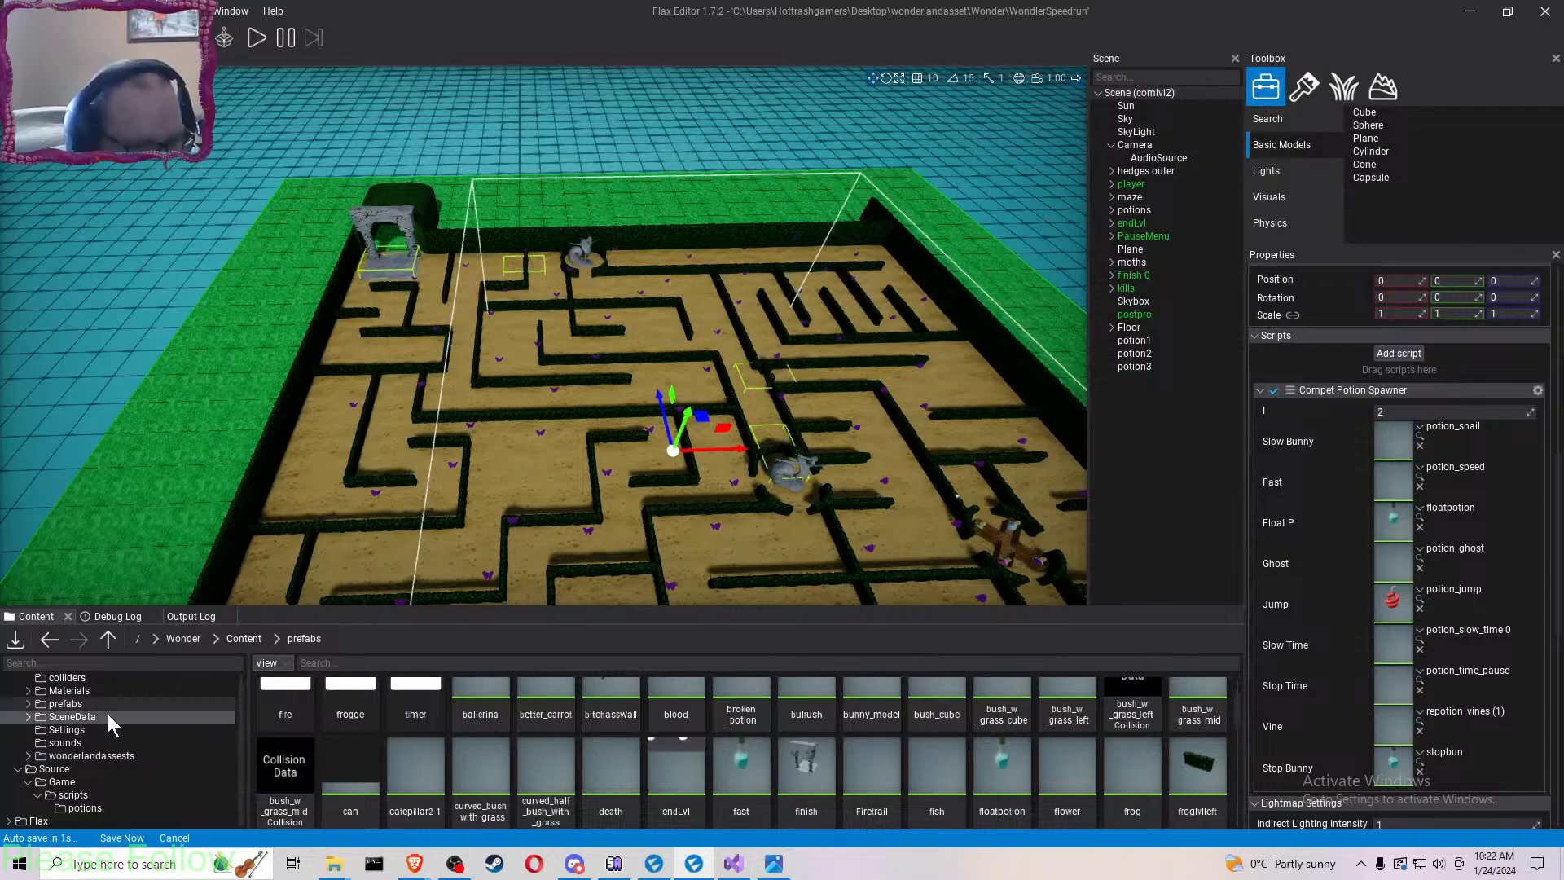
# - Open the comlvl3 scene from the project's Content folder
pyautogui.scroll(2, 101, 706)
pyautogui.click(70, 689)
pyautogui.scroll(1, 532, 784)
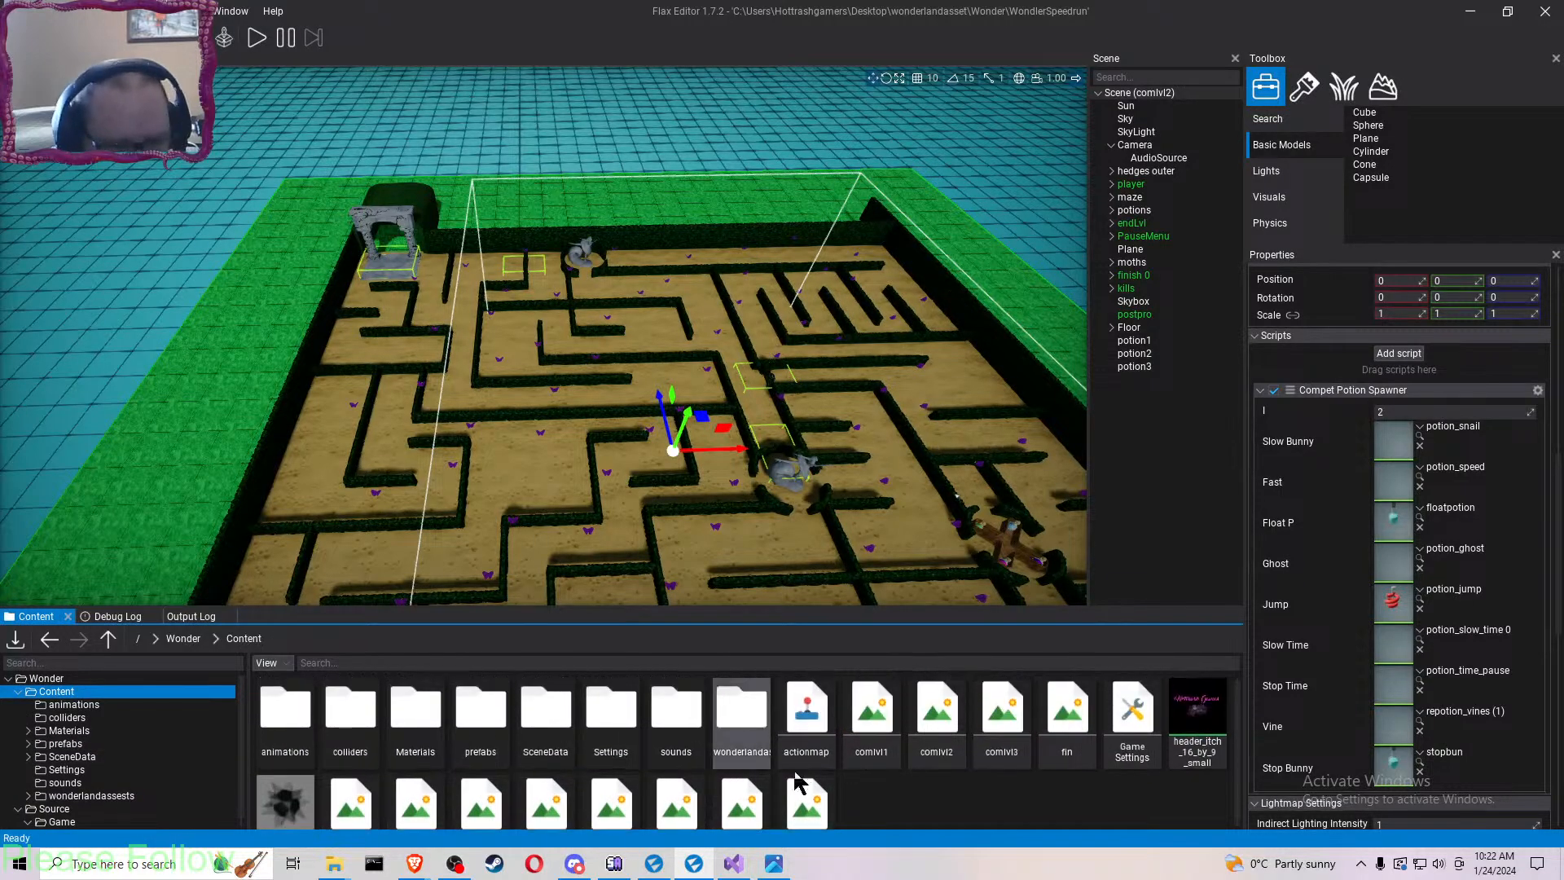
pyautogui.doubleClick(1002, 717)
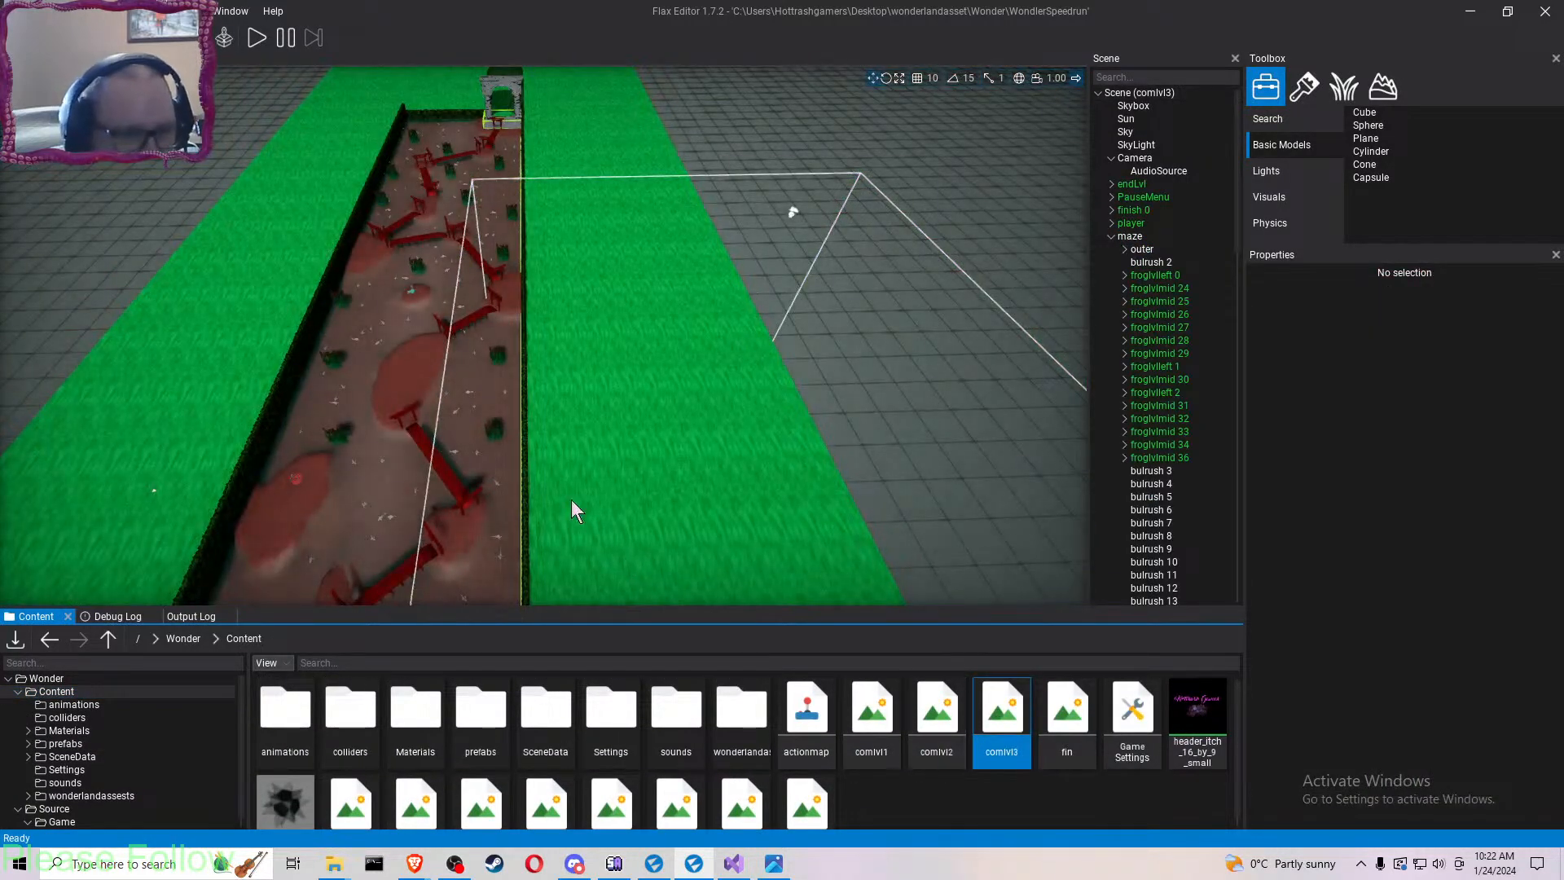
# - Delete the potion_speed potion and the blue float potion from the two starting banks of the pond level
pyautogui.moveTo(644, 468); pyautogui.dragTo(587, 607, button='right')
pyautogui.press('a')
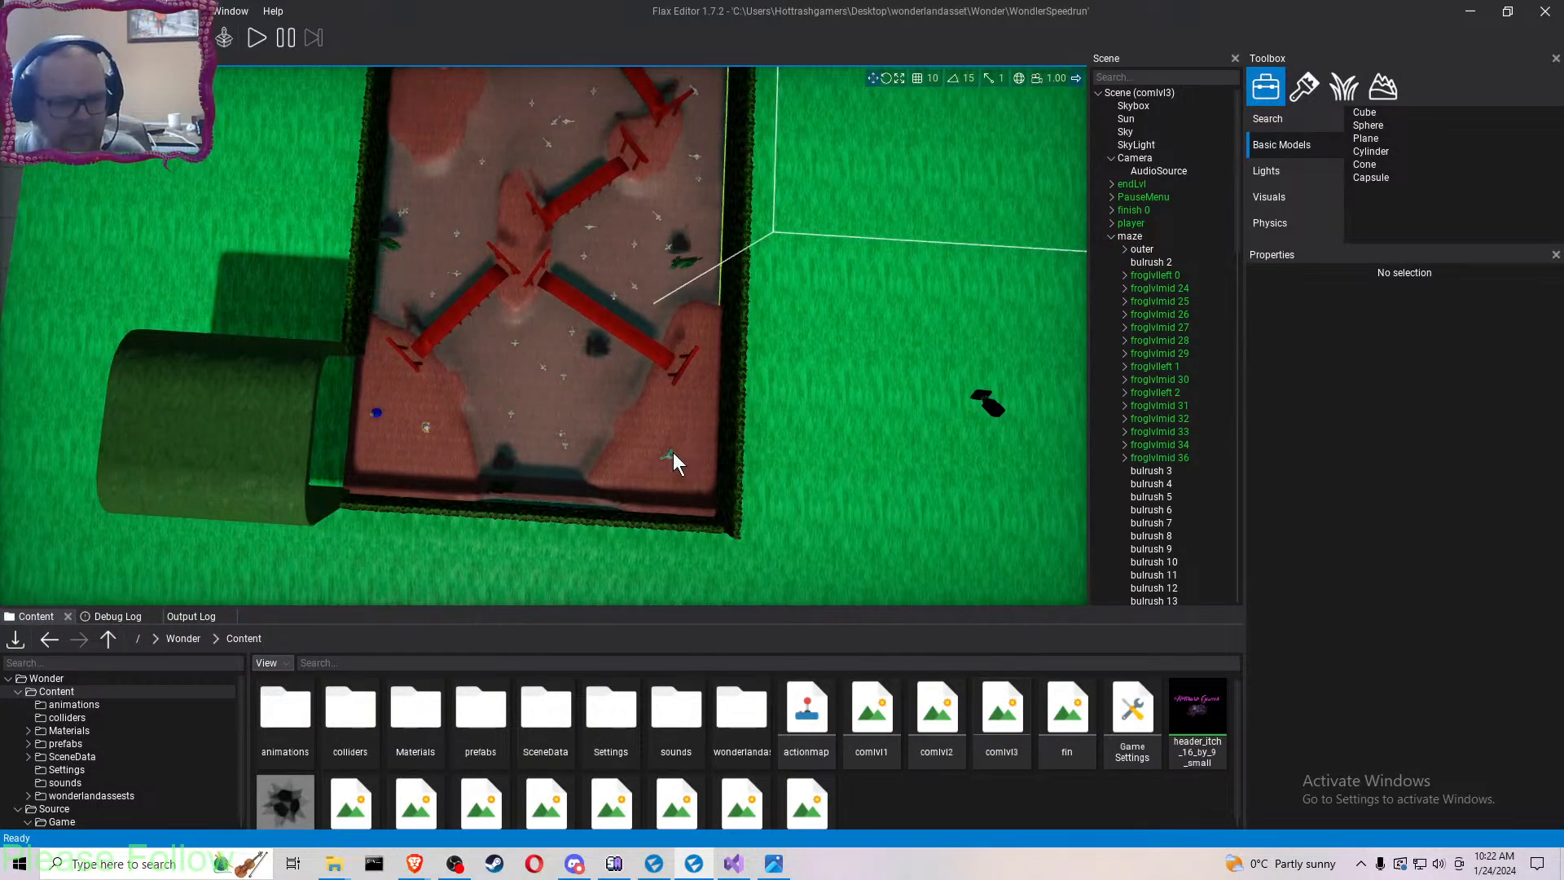
pyautogui.click(671, 455)
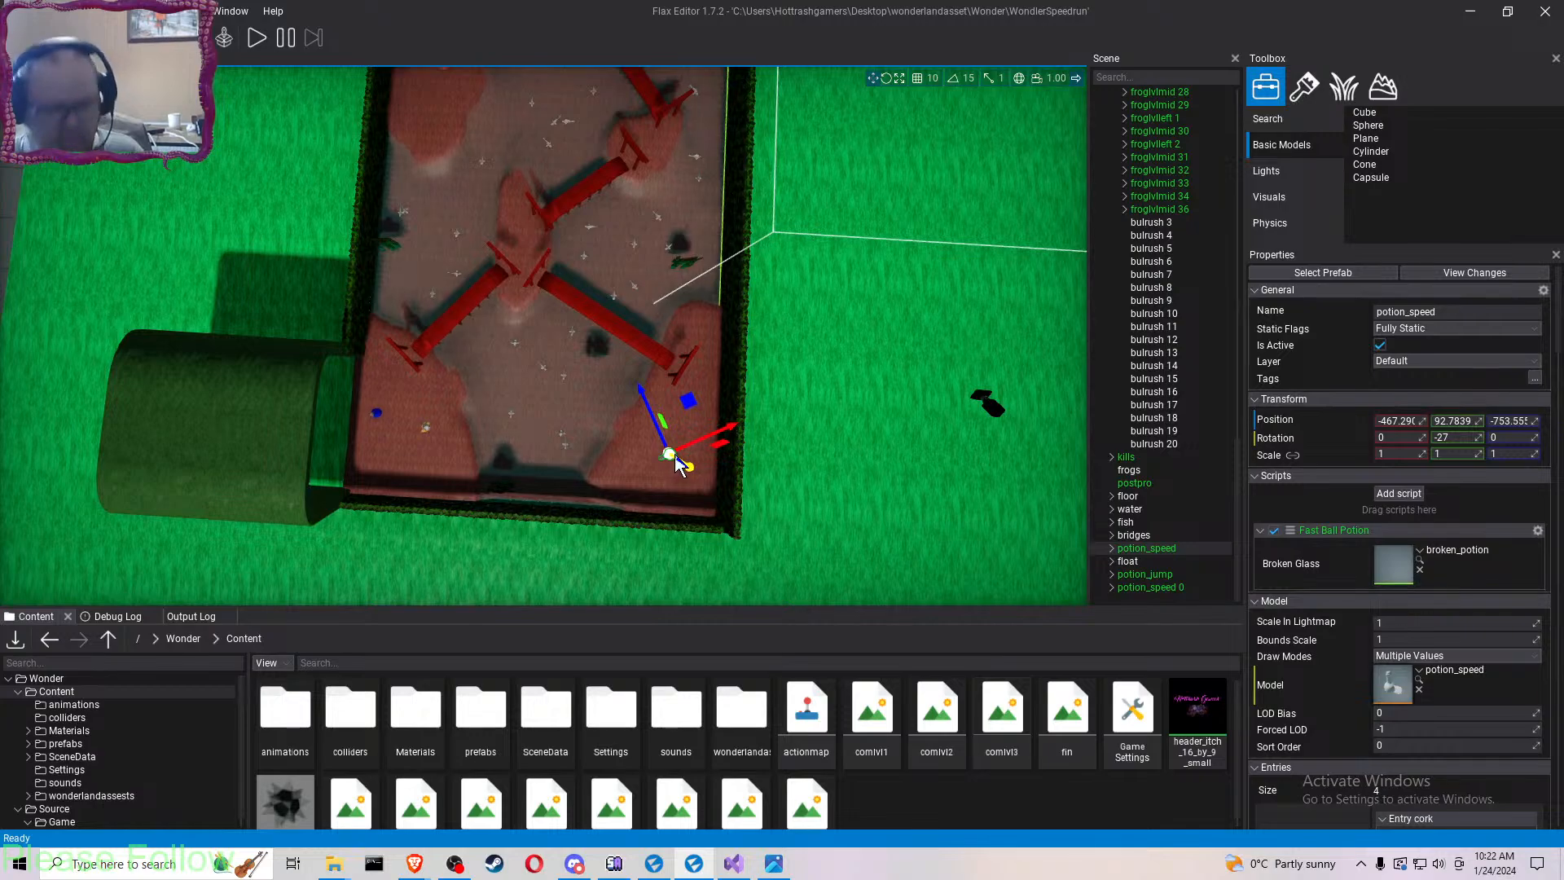
pyautogui.press('Delete')
pyautogui.click(375, 413)
pyautogui.press('Delete')
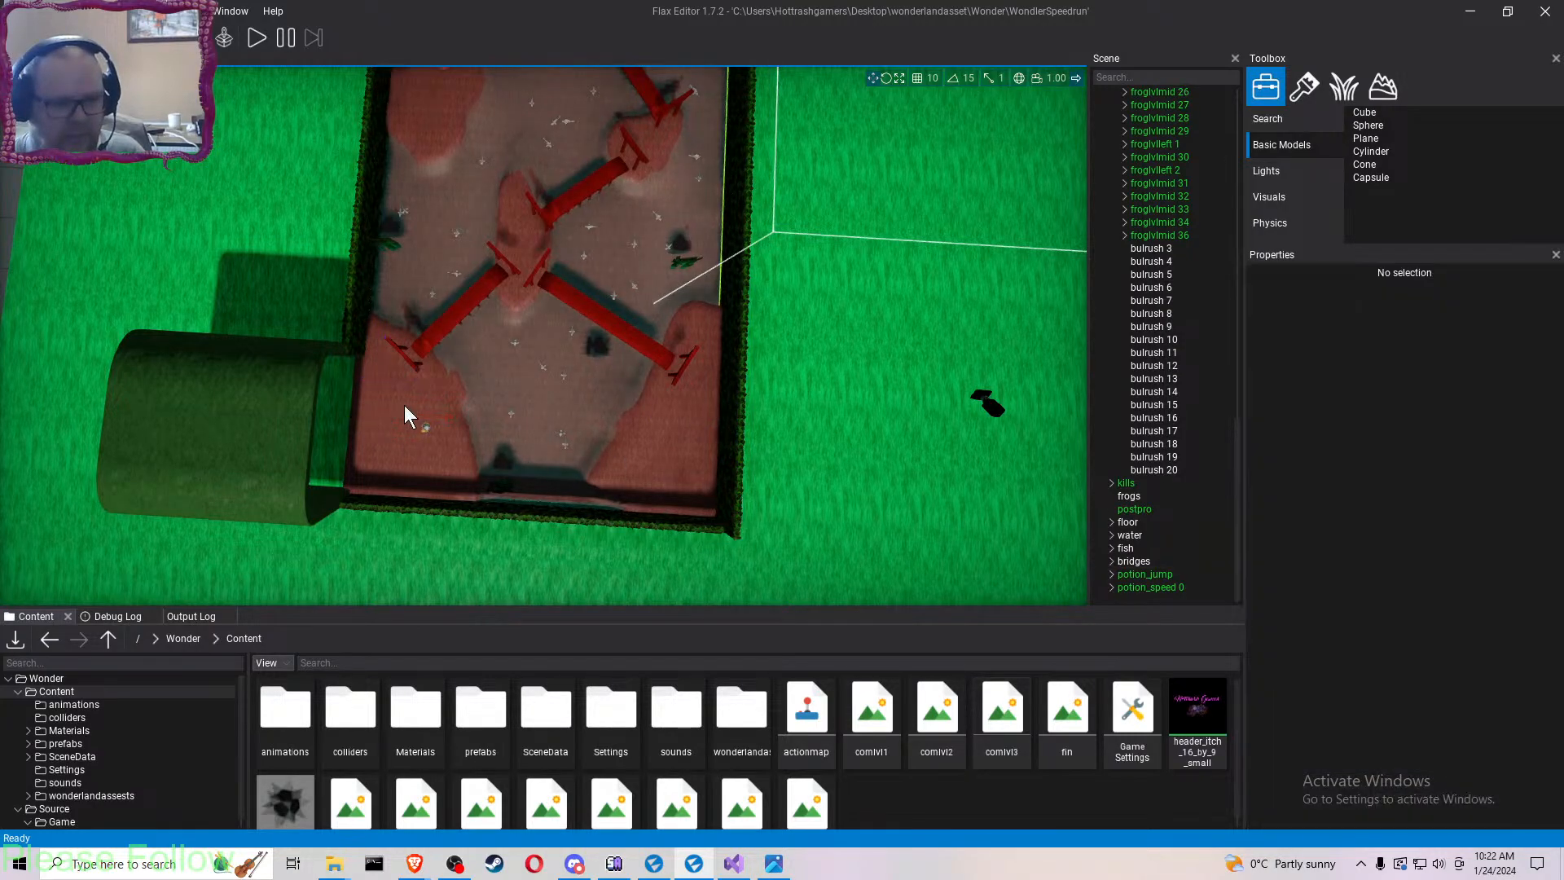
# - Delete potion_jump and potion_speed 0 from the islands farther along the pond level
pyautogui.moveTo(404, 404); pyautogui.dragTo(408, 378, button='right')
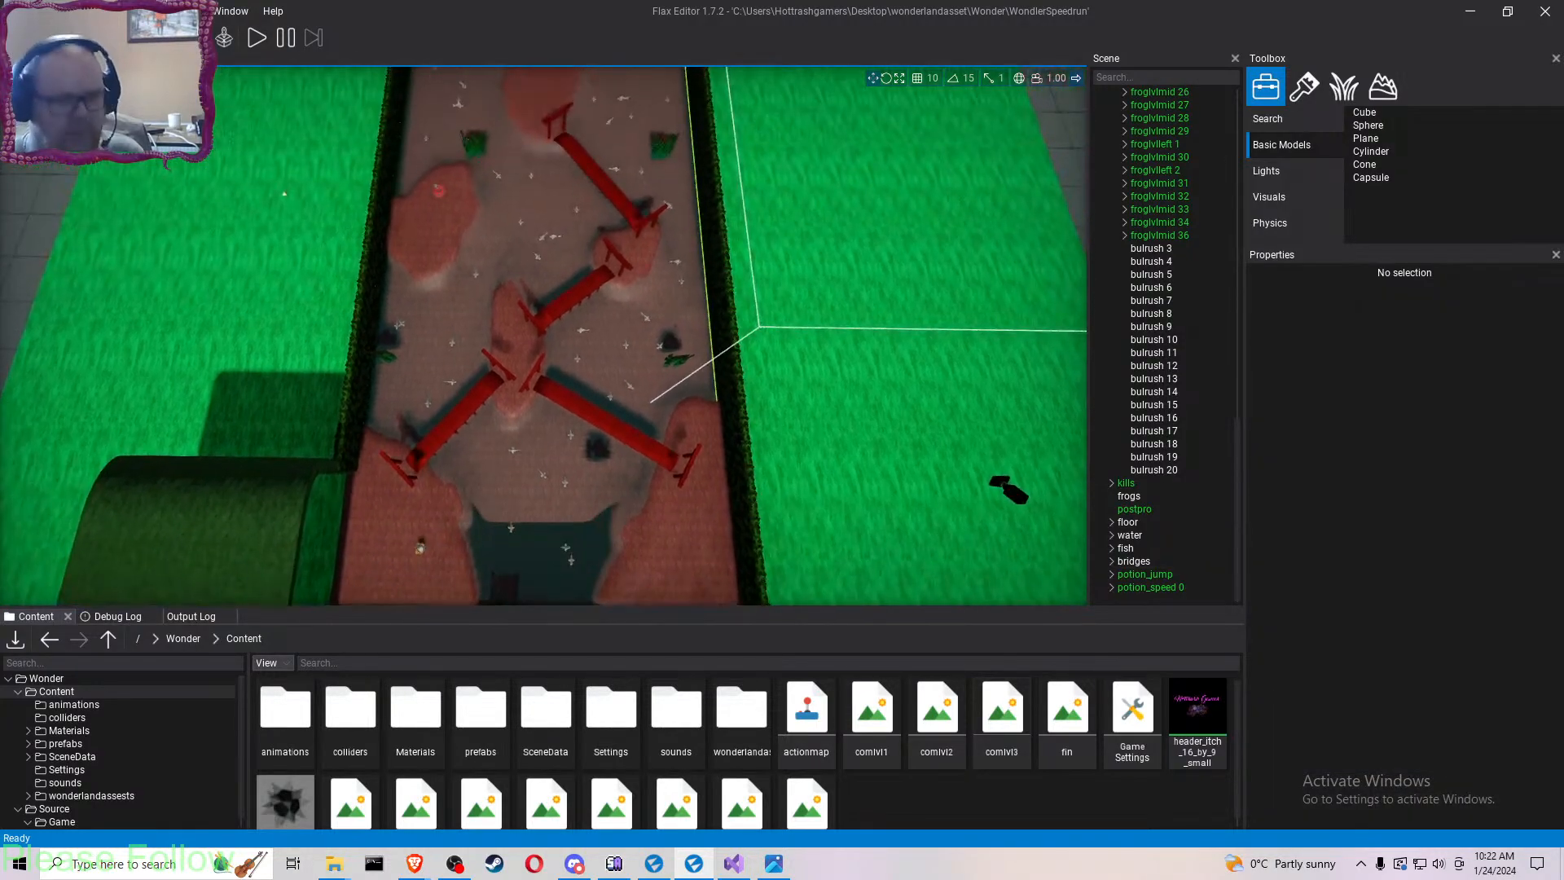
pyautogui.click(437, 192)
pyautogui.press('Delete')
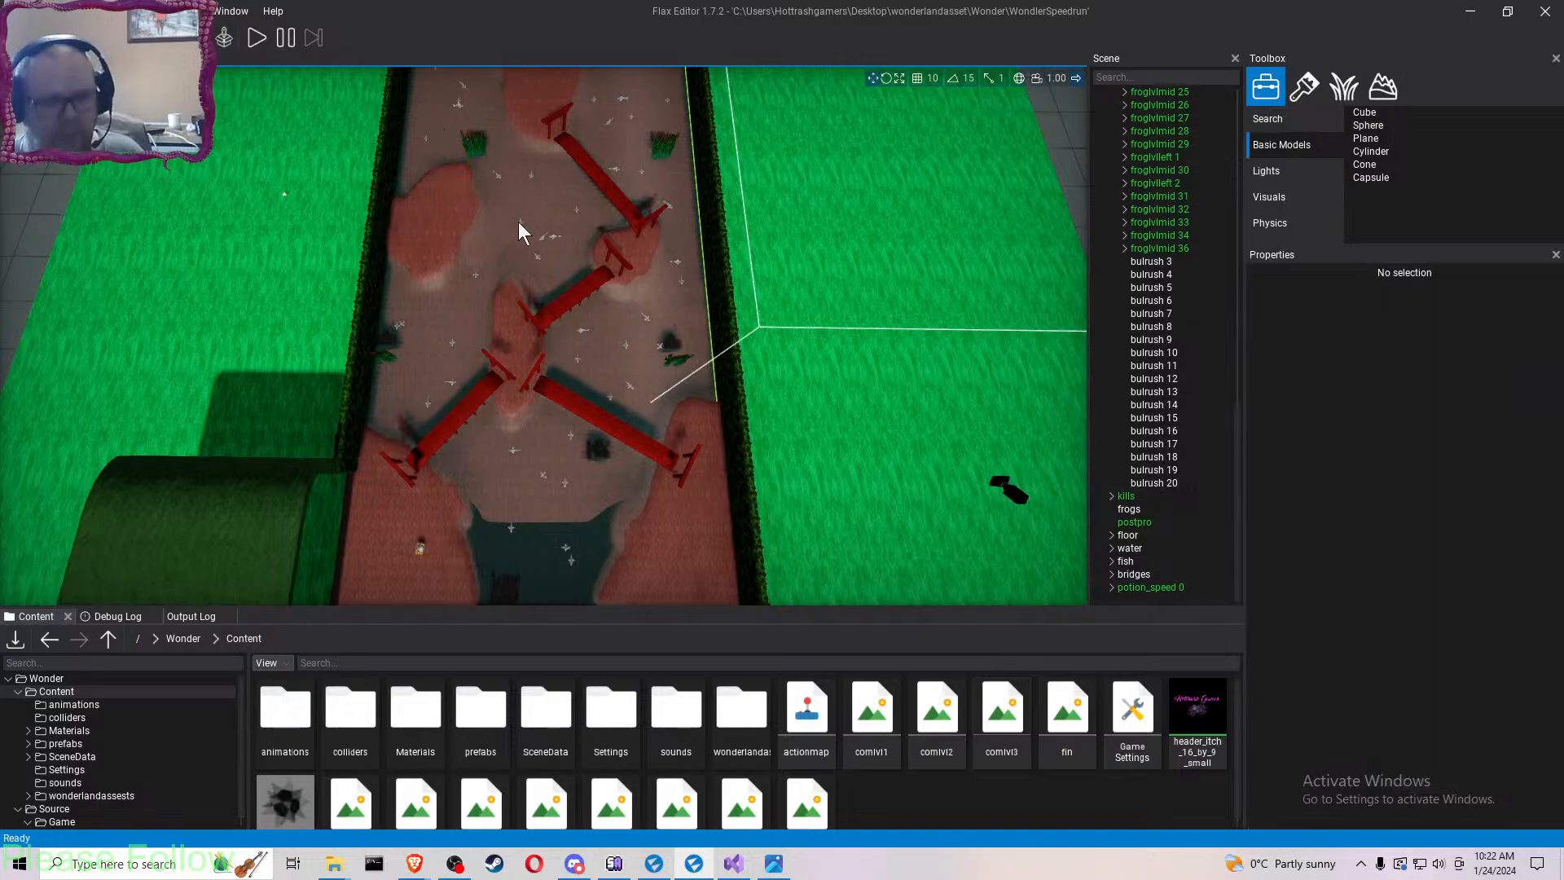
pyautogui.moveTo(519, 222); pyautogui.dragTo(515, 145, button='right')
pyautogui.press('w')
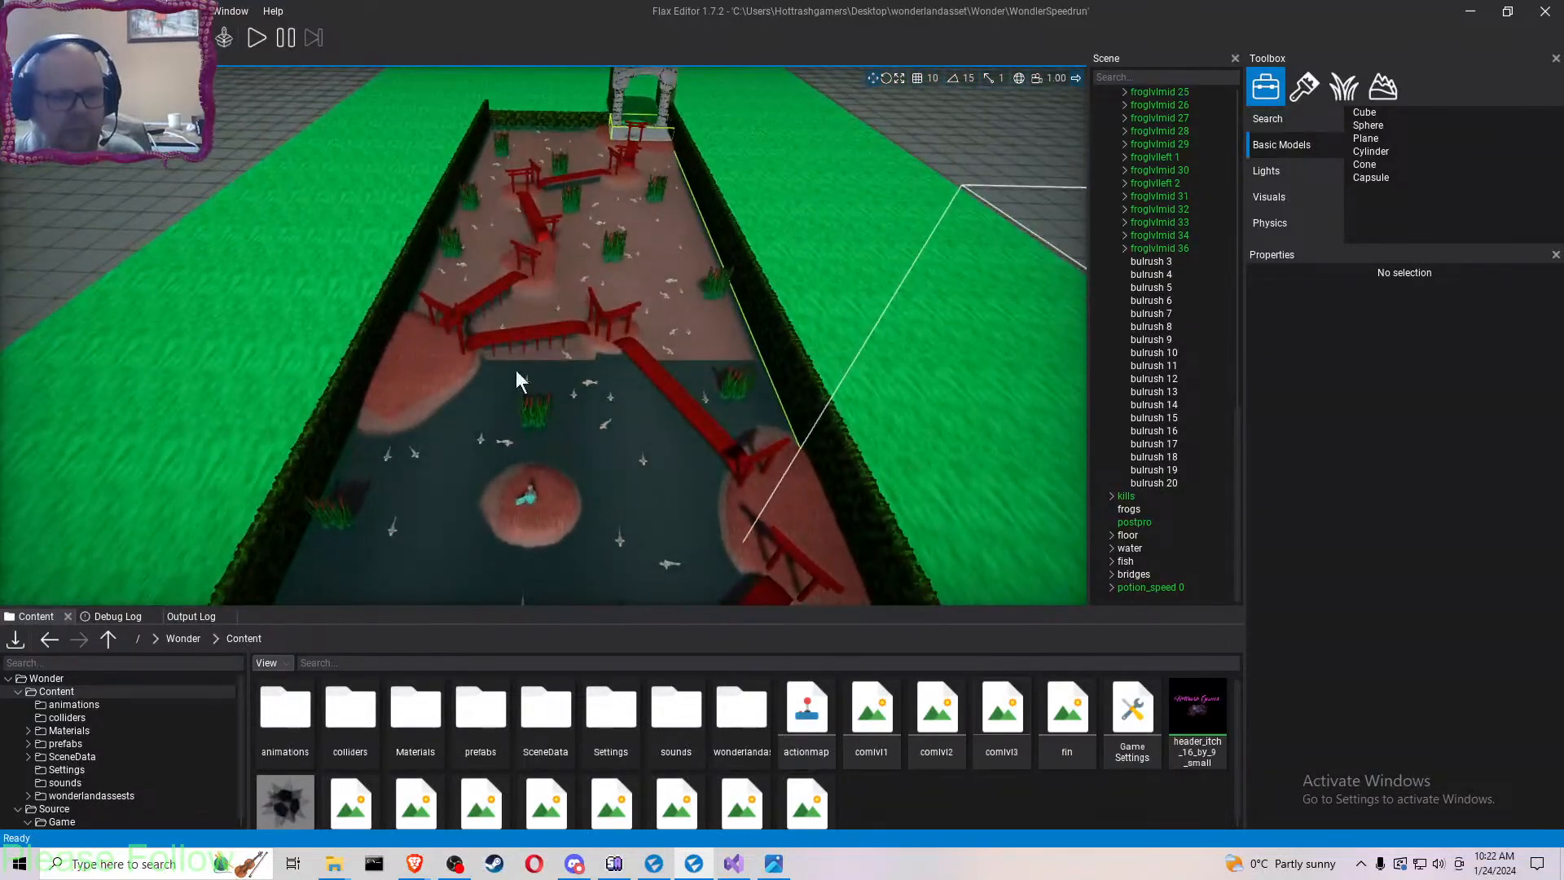
pyautogui.click(531, 492)
pyautogui.press('Delete')
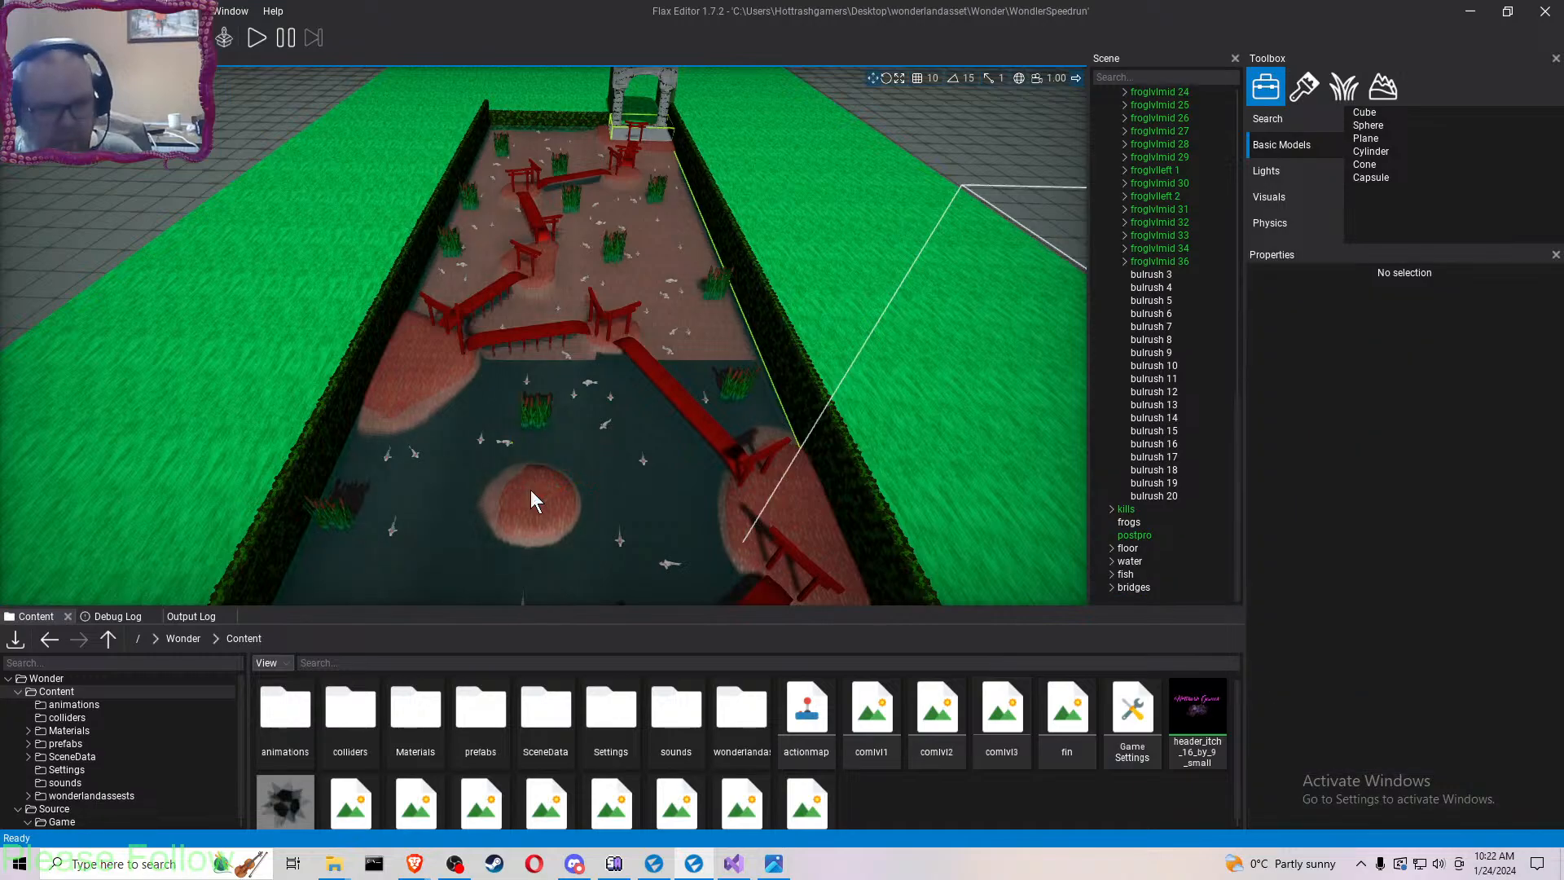
# - Examine the pond level's islands, banks and bridges from several angles
pyautogui.moveTo(530, 491); pyautogui.dragTo(326, 502, button='right')
pyautogui.press('w')
pyautogui.press('s')
pyautogui.press('d')
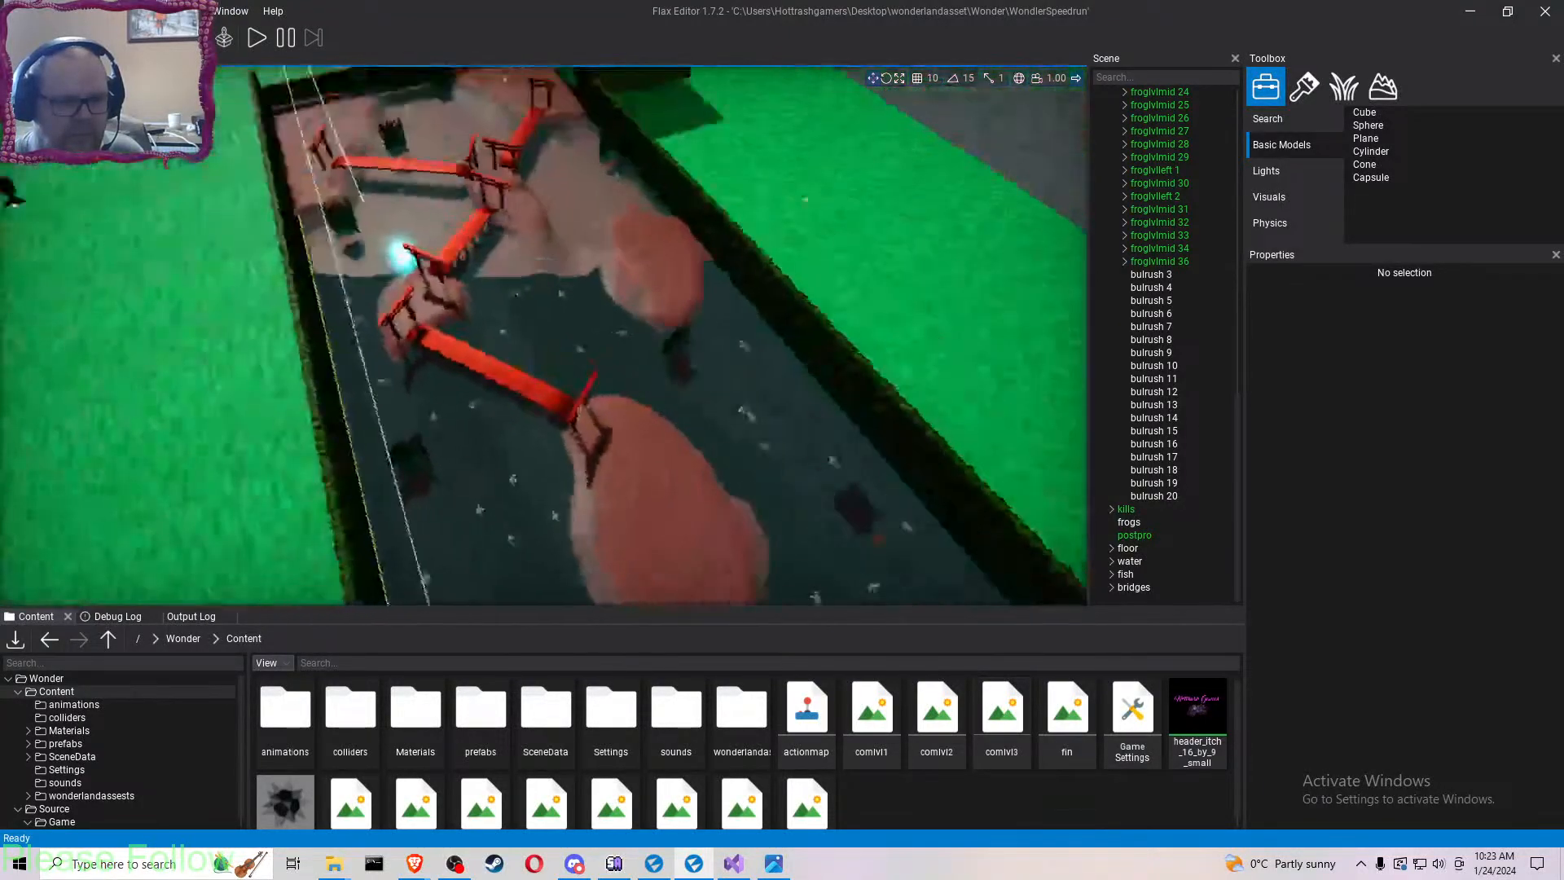
pyautogui.moveTo(544, 335); pyautogui.dragTo(844, 331, button='right')
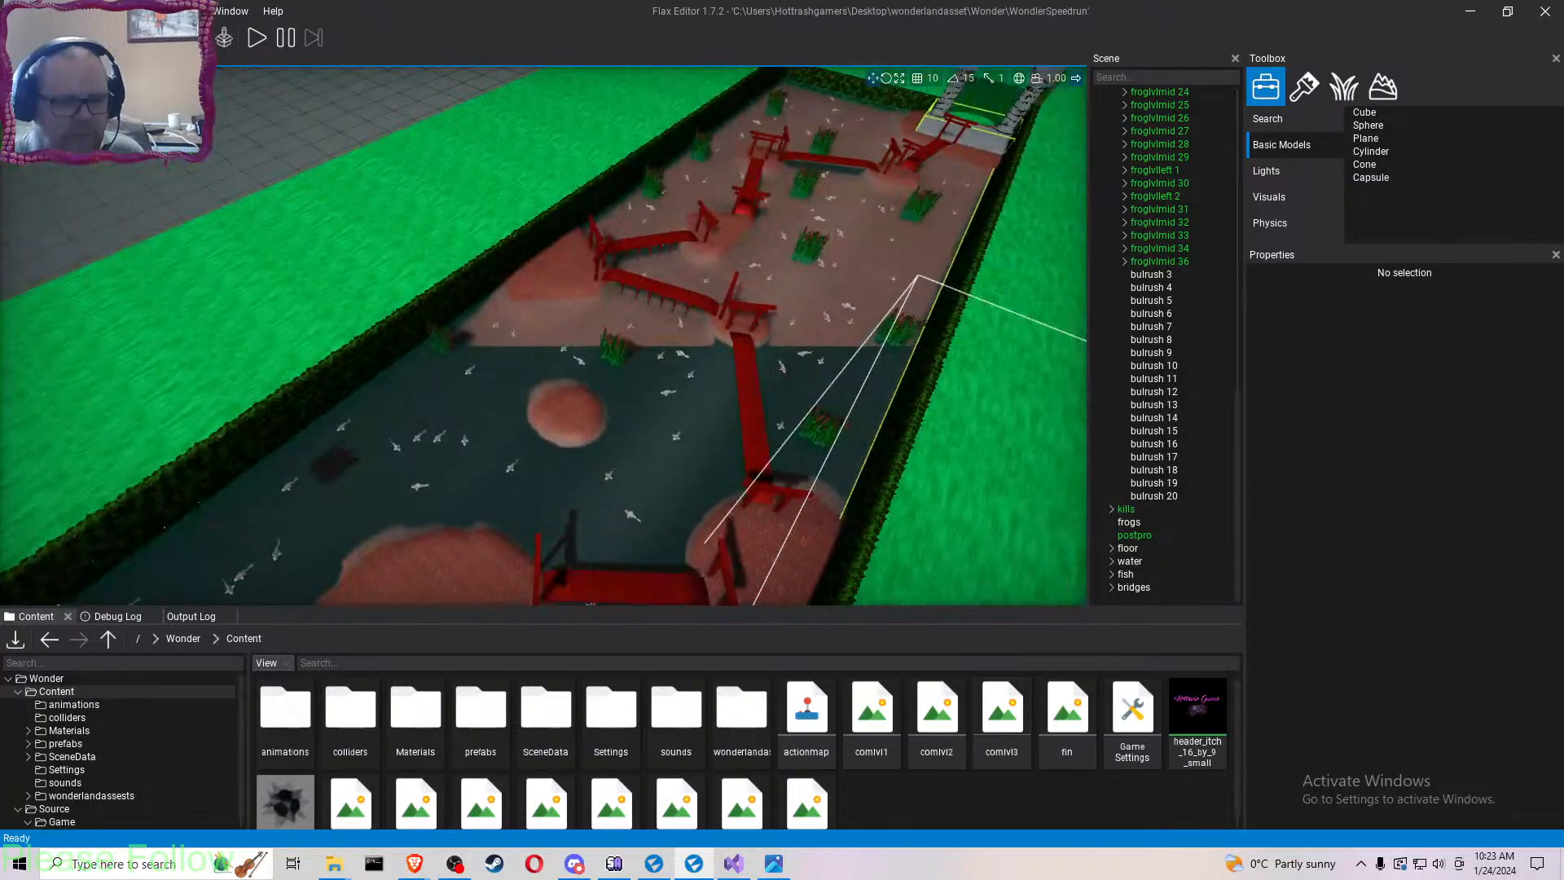
pyautogui.moveTo(544, 336); pyautogui.dragTo(16, 278, button='right')
pyautogui.press('w')
pyautogui.press('w')
pyautogui.press('w')
pyautogui.press('w')
pyautogui.press('w')
pyautogui.press('d')
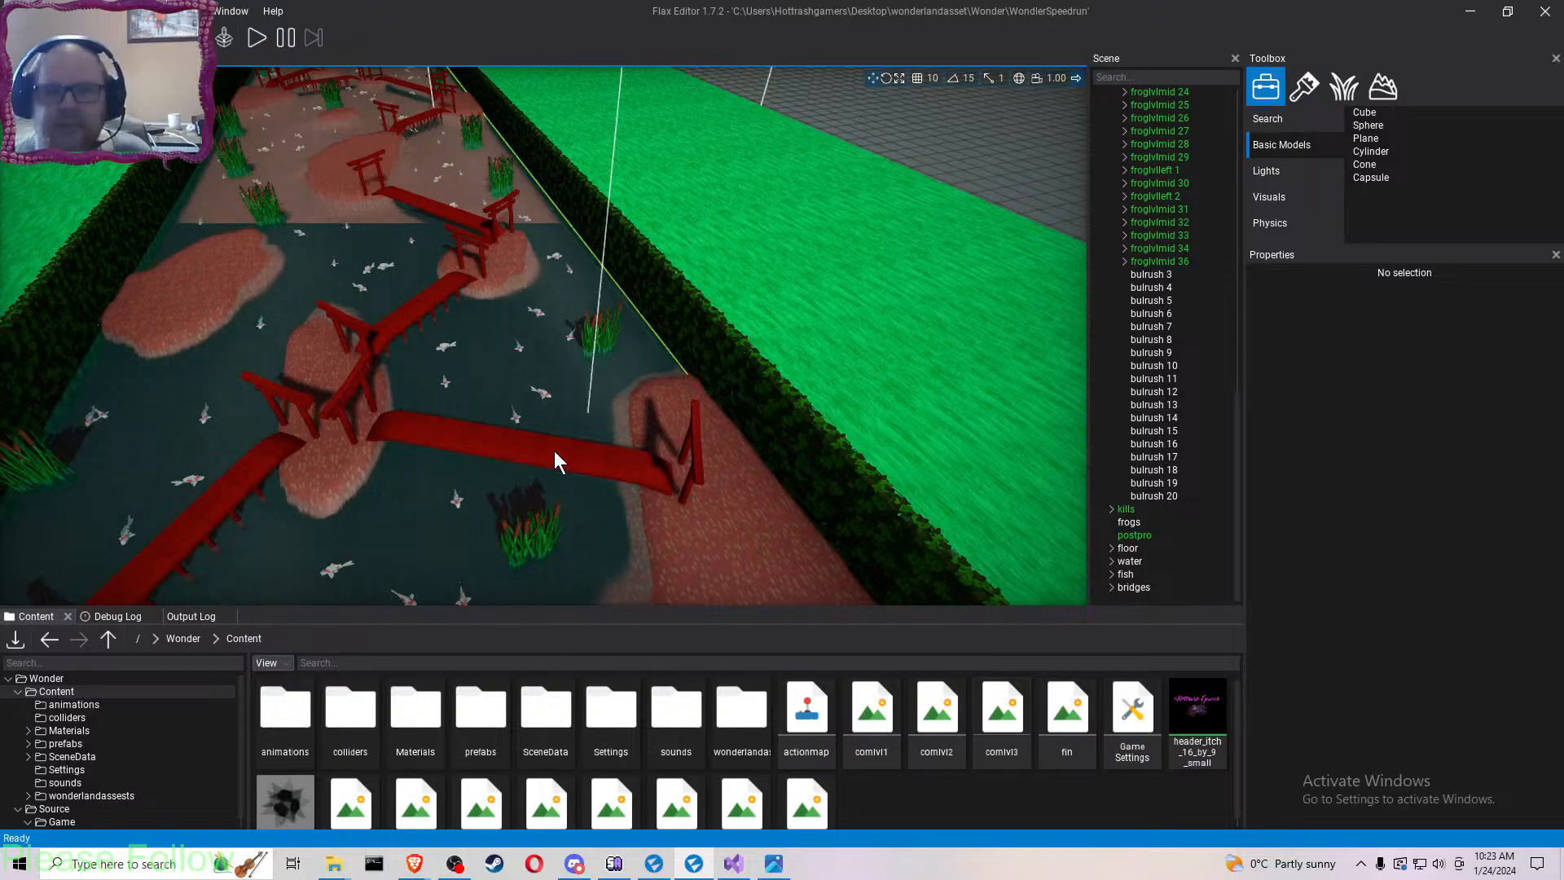
pyautogui.moveTo(717, 345); pyautogui.dragTo(667, 365, button='right')
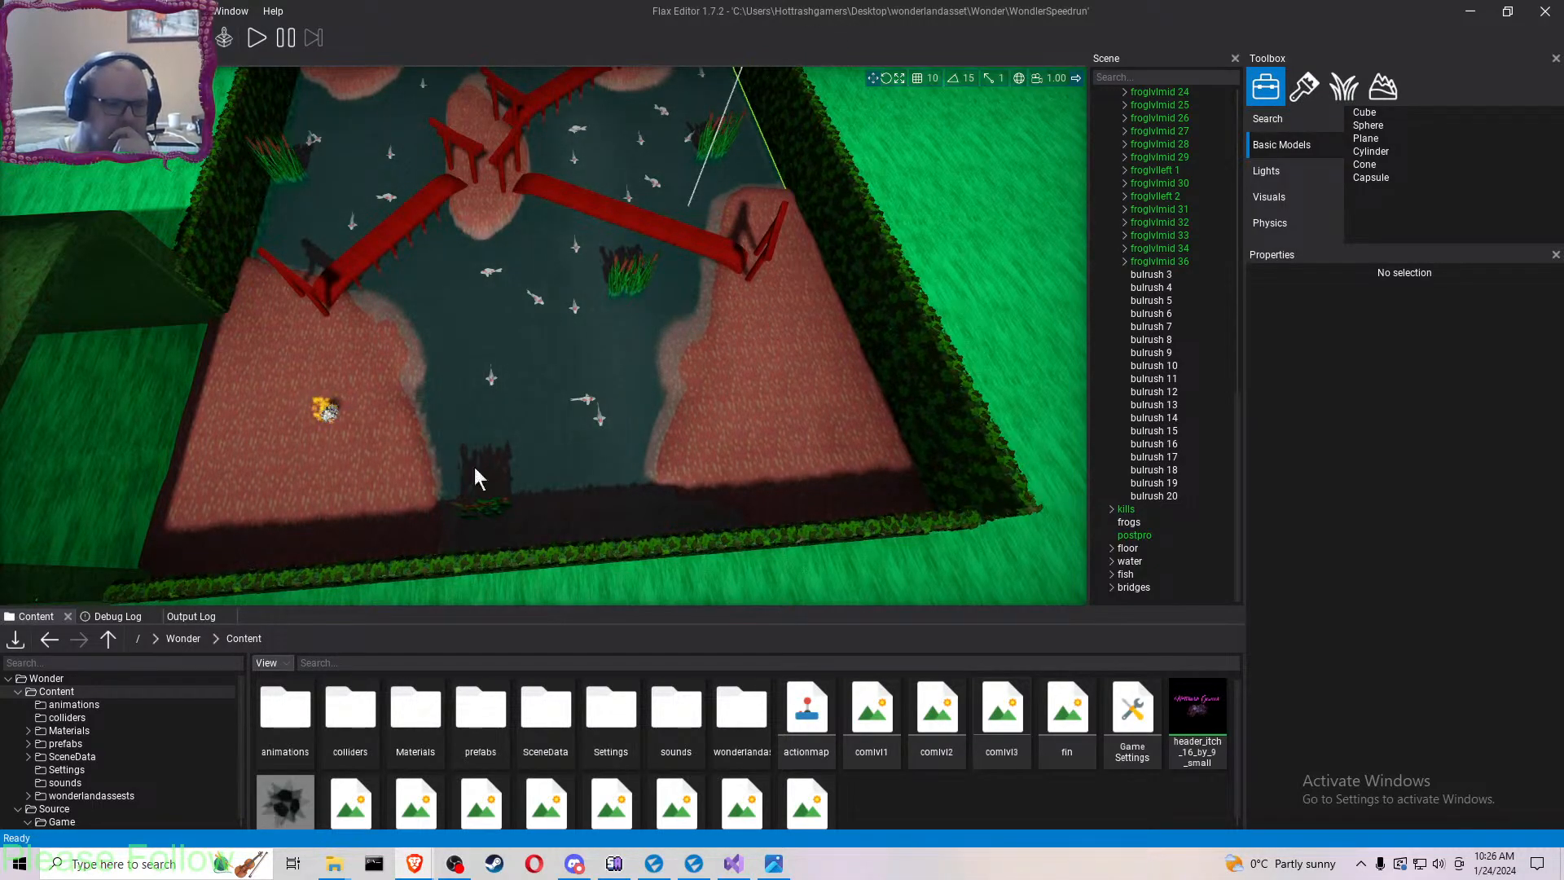
# - Open the comlvl1 scene, saving the pending comlvl3 changes
pyautogui.doubleClick(888, 717)
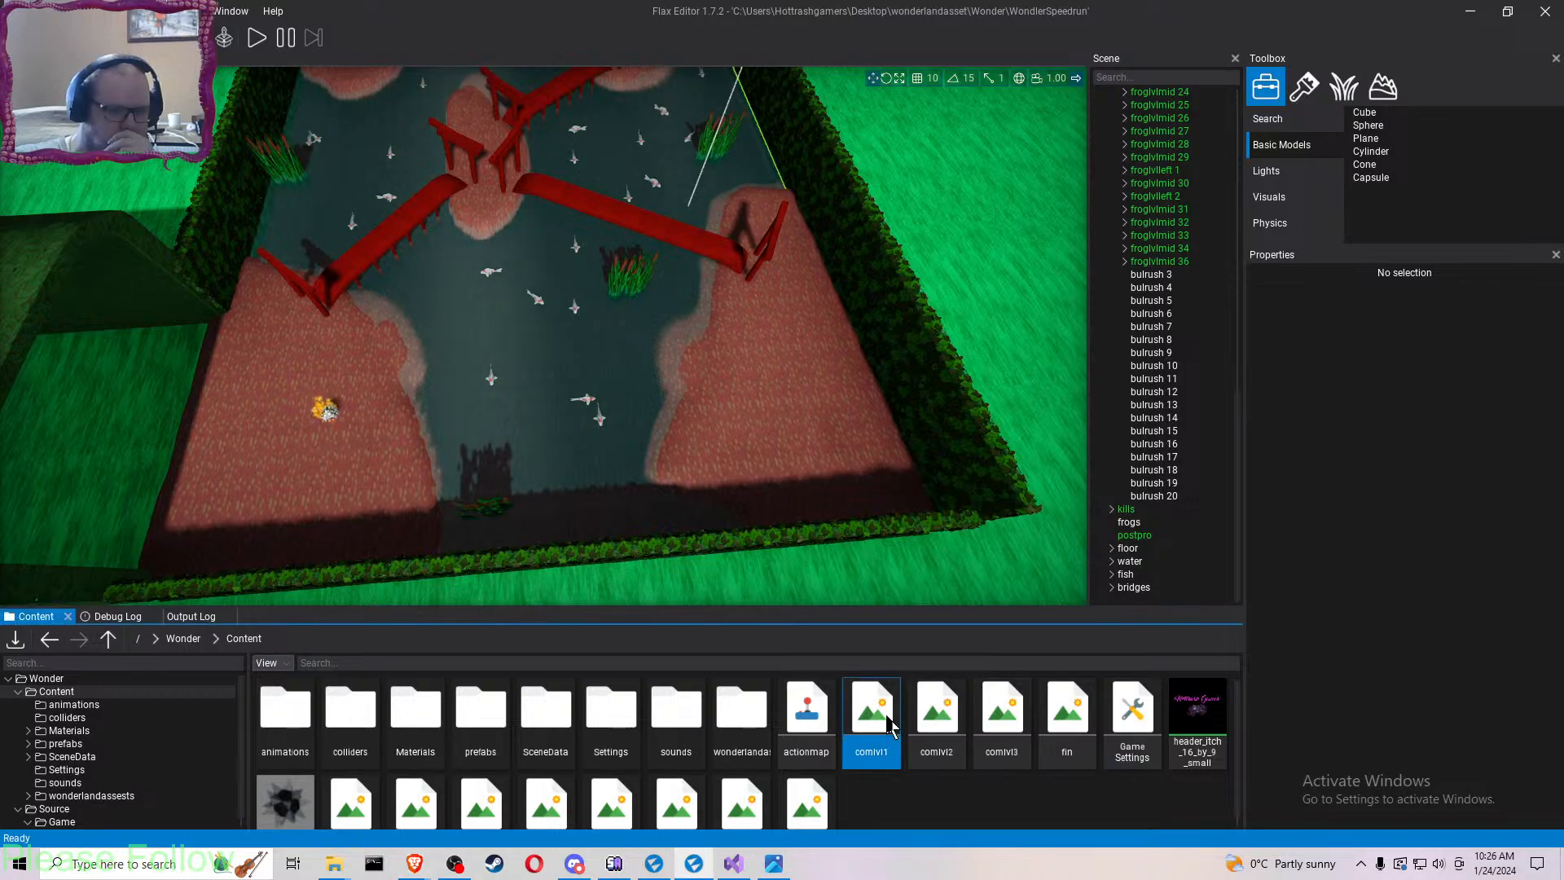
pyautogui.click(766, 492)
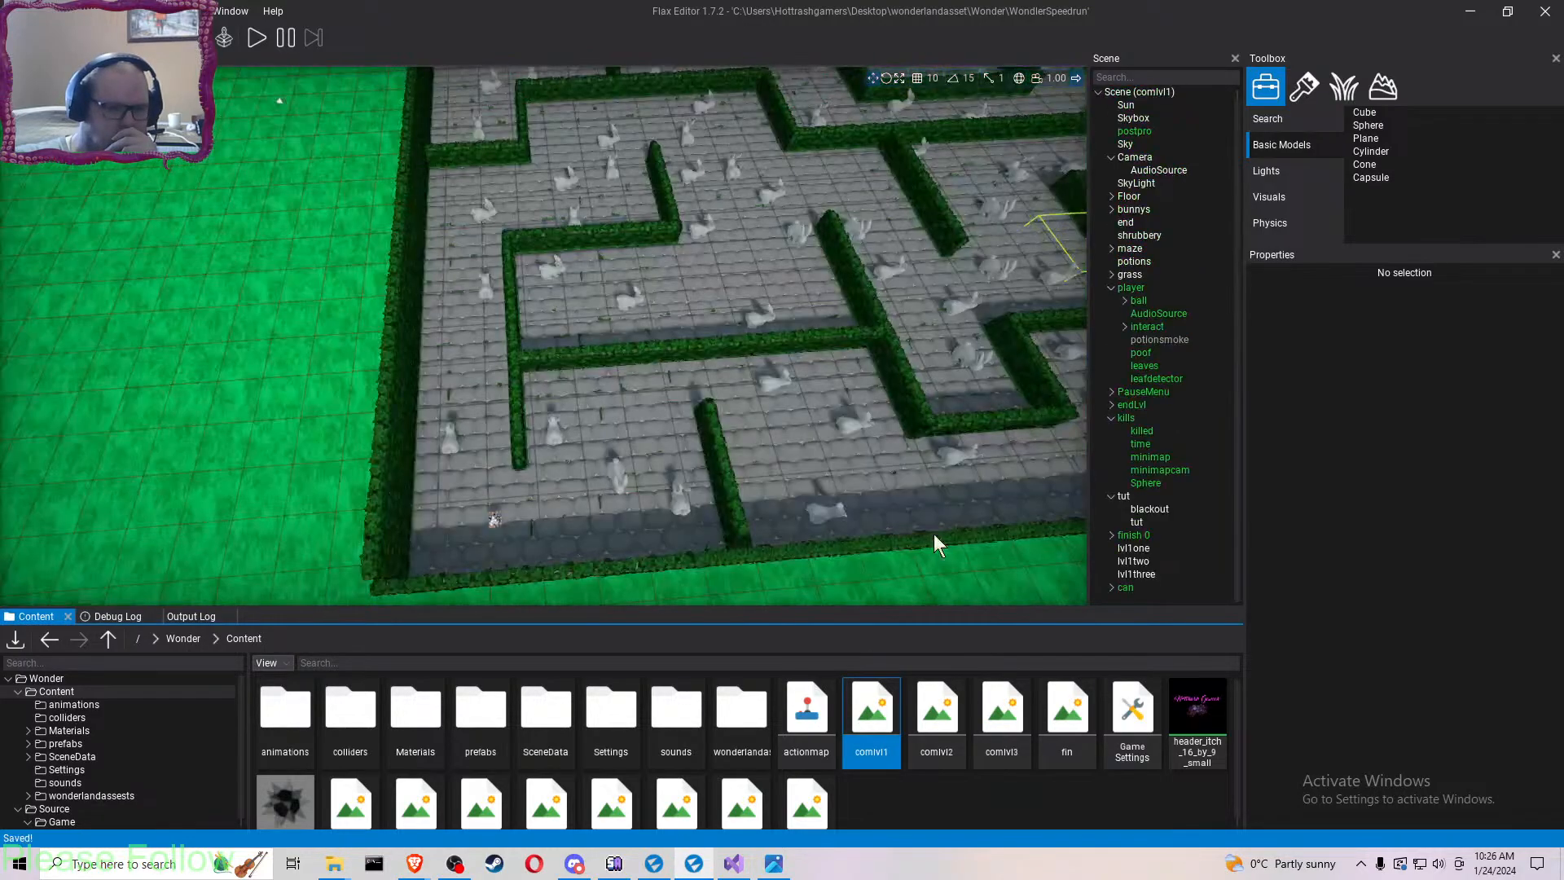
pyautogui.moveTo(880, 524); pyautogui.dragTo(869, 426, button='right')
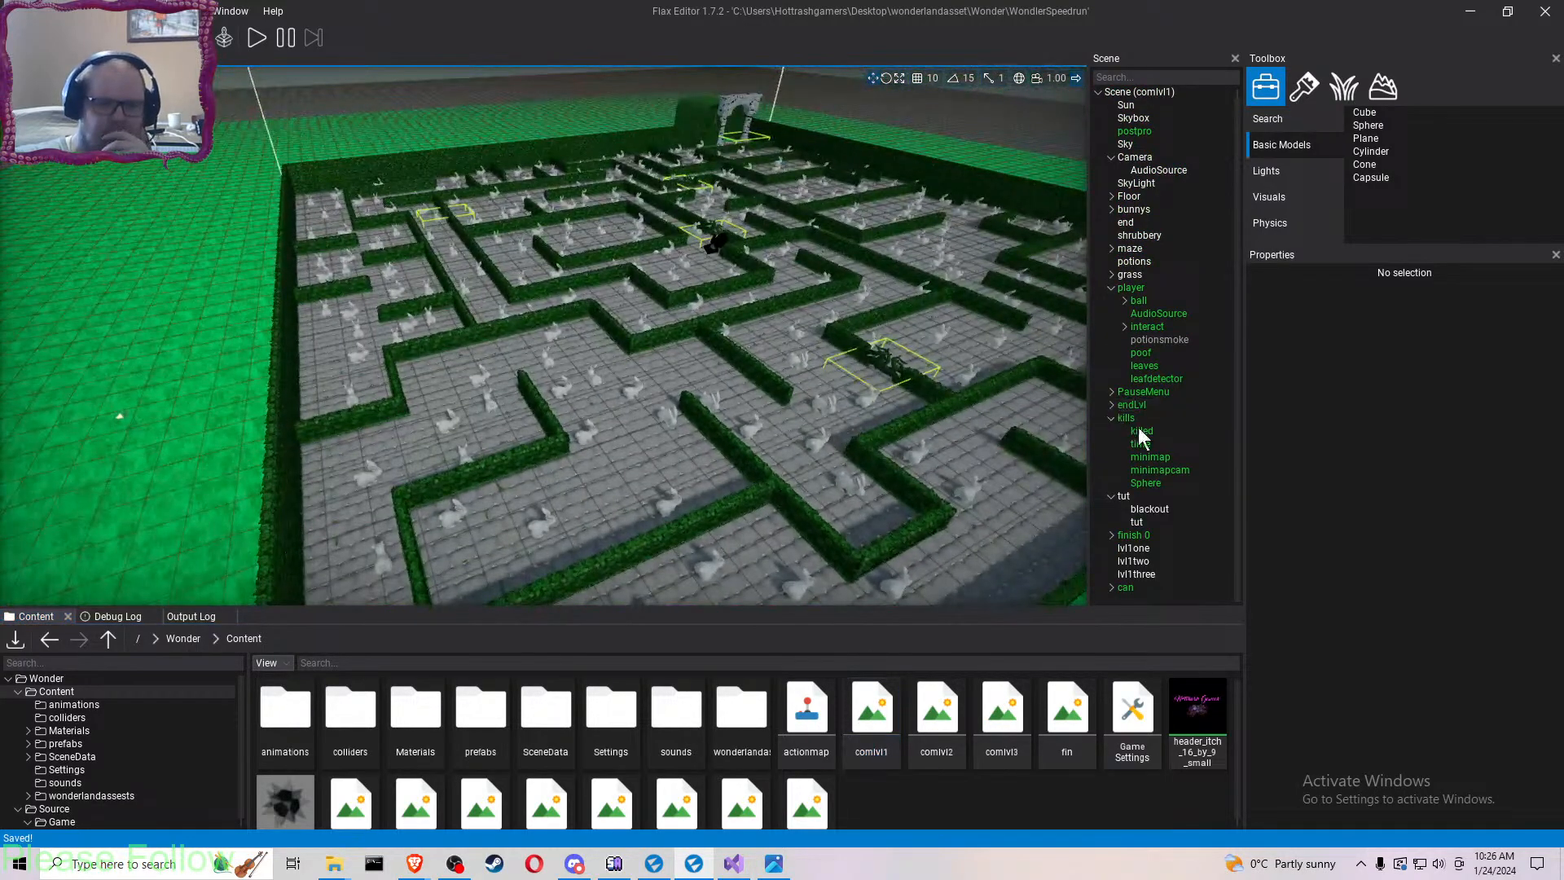
# - In finish 0's Level UI script, assign comlvl1 as the Current Lvl and comlvl2 as the Next Lvl
pyautogui.click(1146, 537)
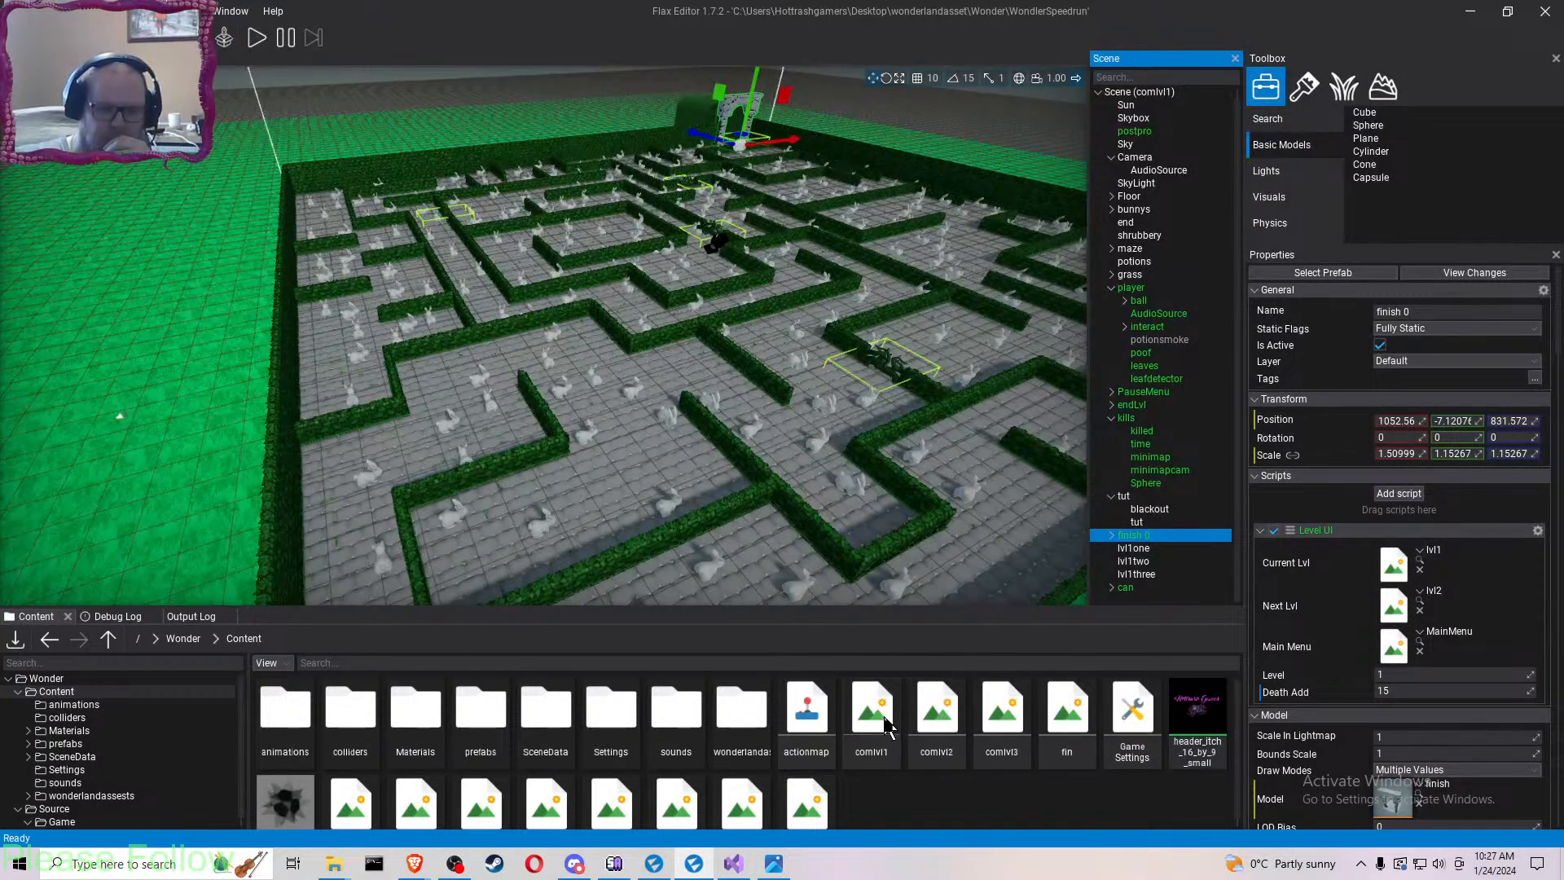
pyautogui.moveTo(879, 726); pyautogui.dragTo(1394, 566)
pyautogui.moveTo(937, 717); pyautogui.dragTo(1406, 618)
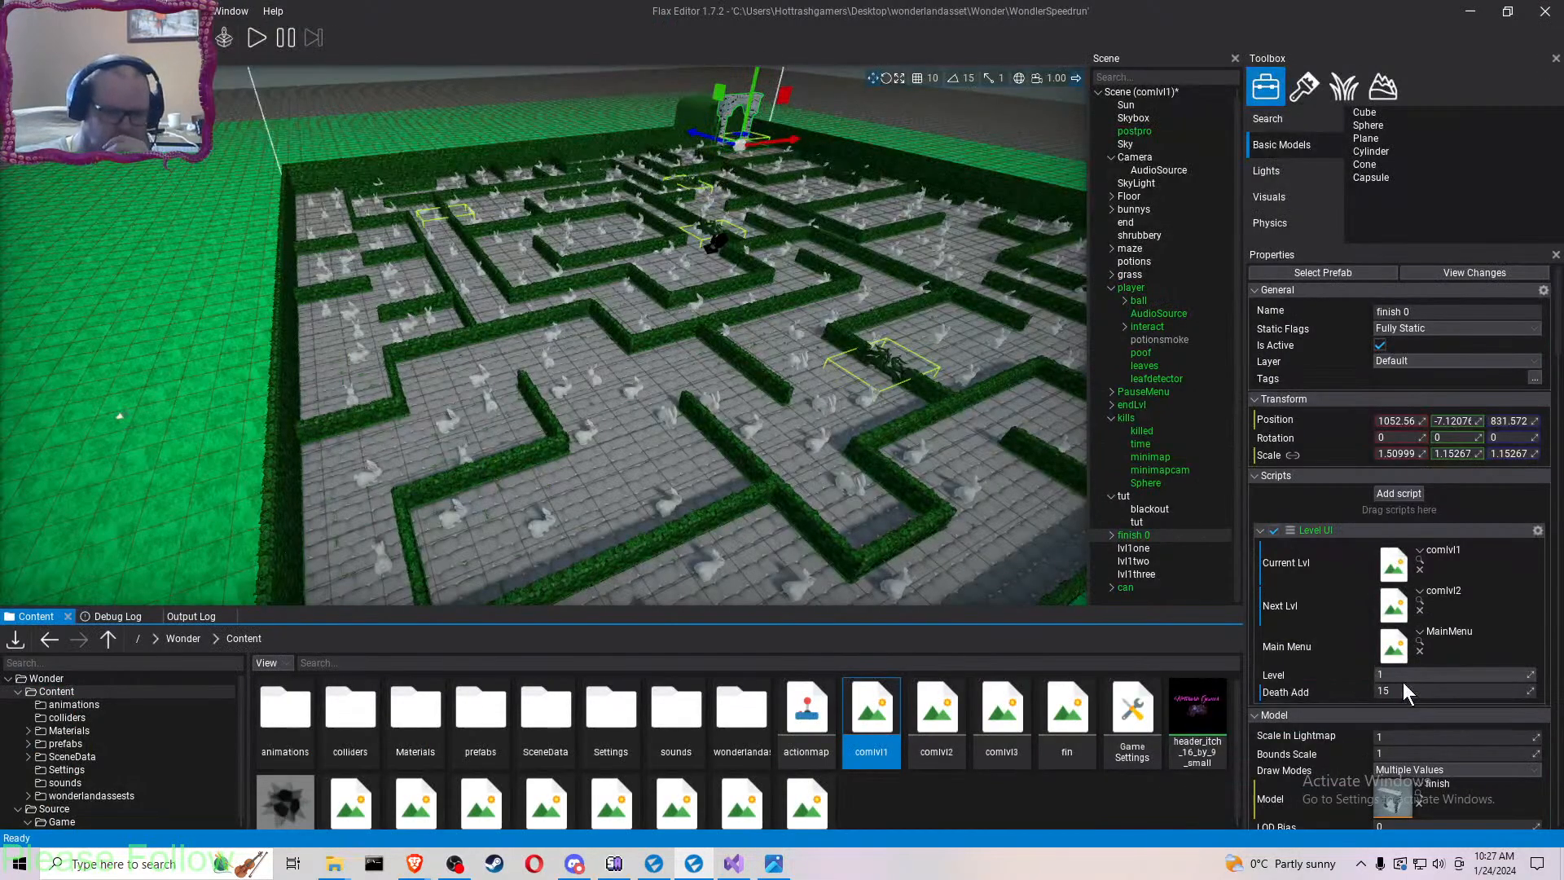
# - Set finish 0's Death Add to 20 and save the comlvl1 scene
pyautogui.click(1403, 688)
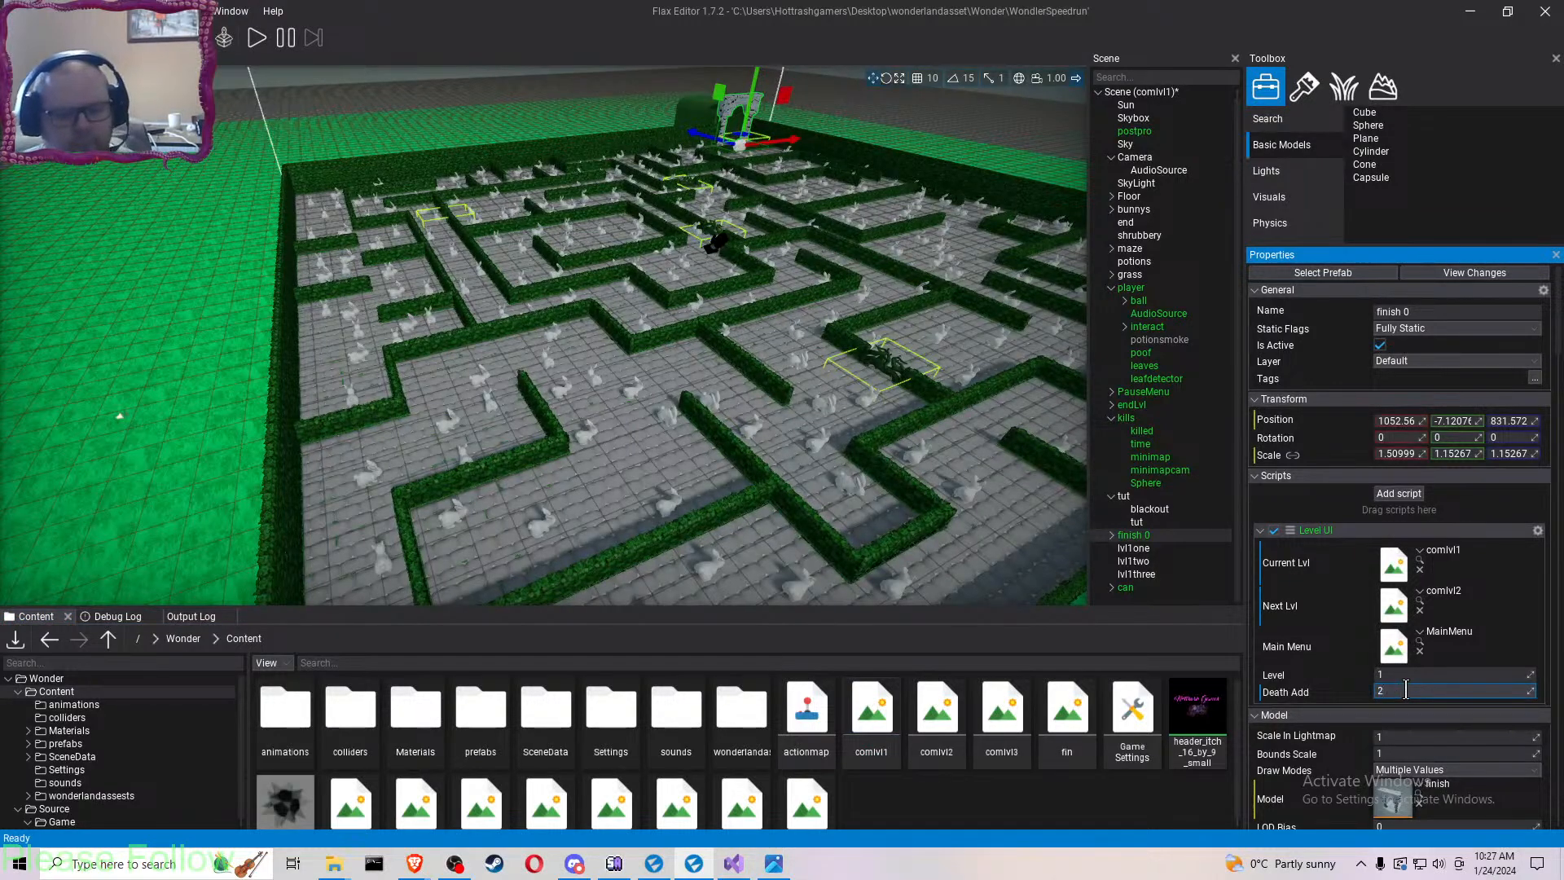
pyautogui.press('Return')
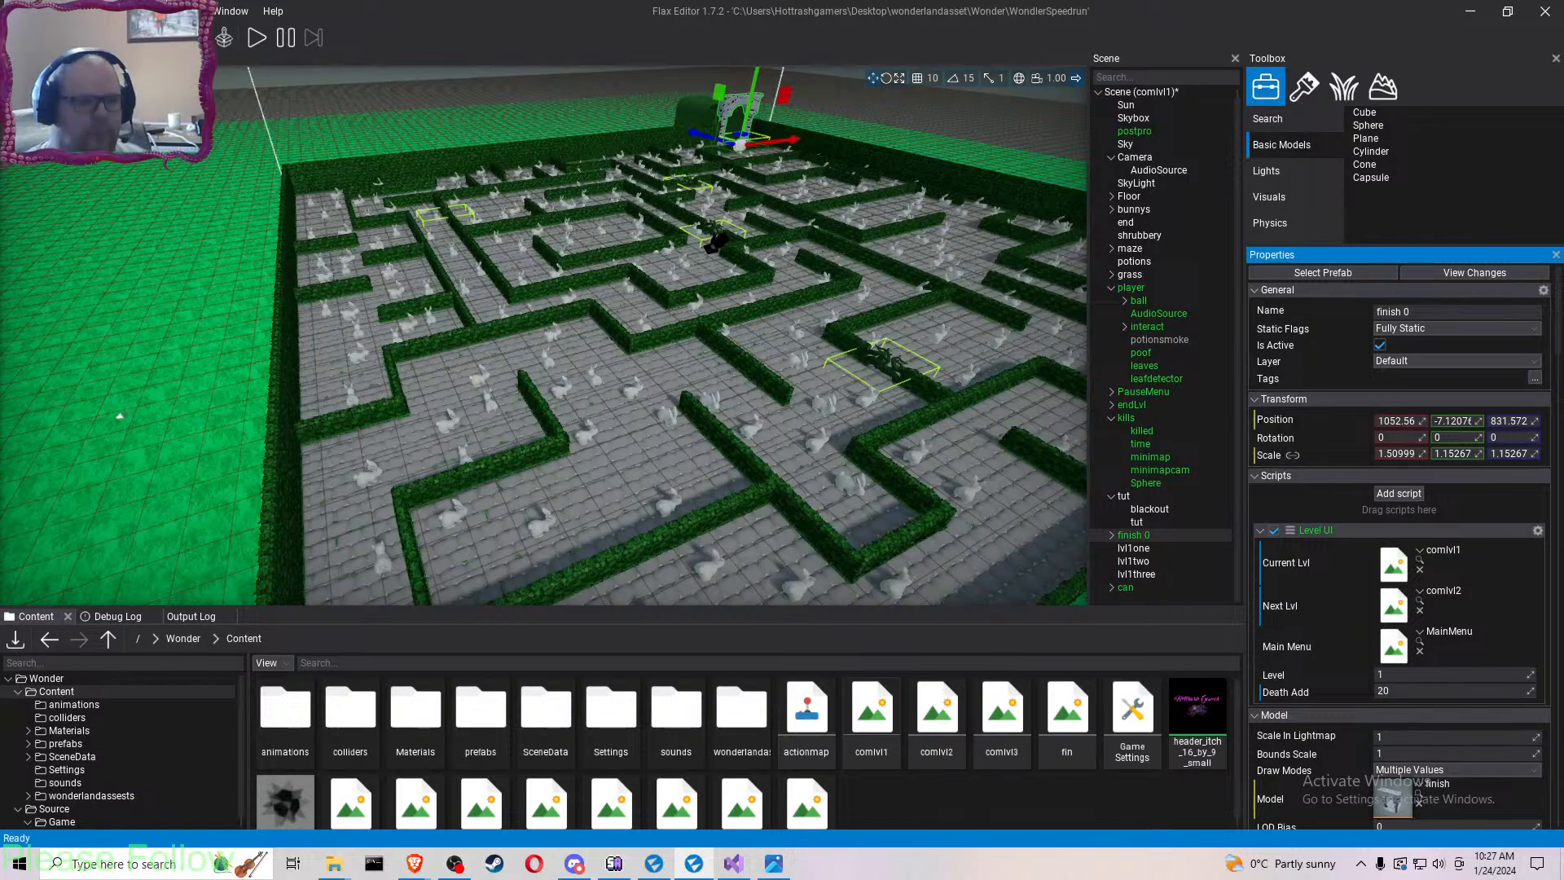
pyautogui.hotkey('ctrl', 's')
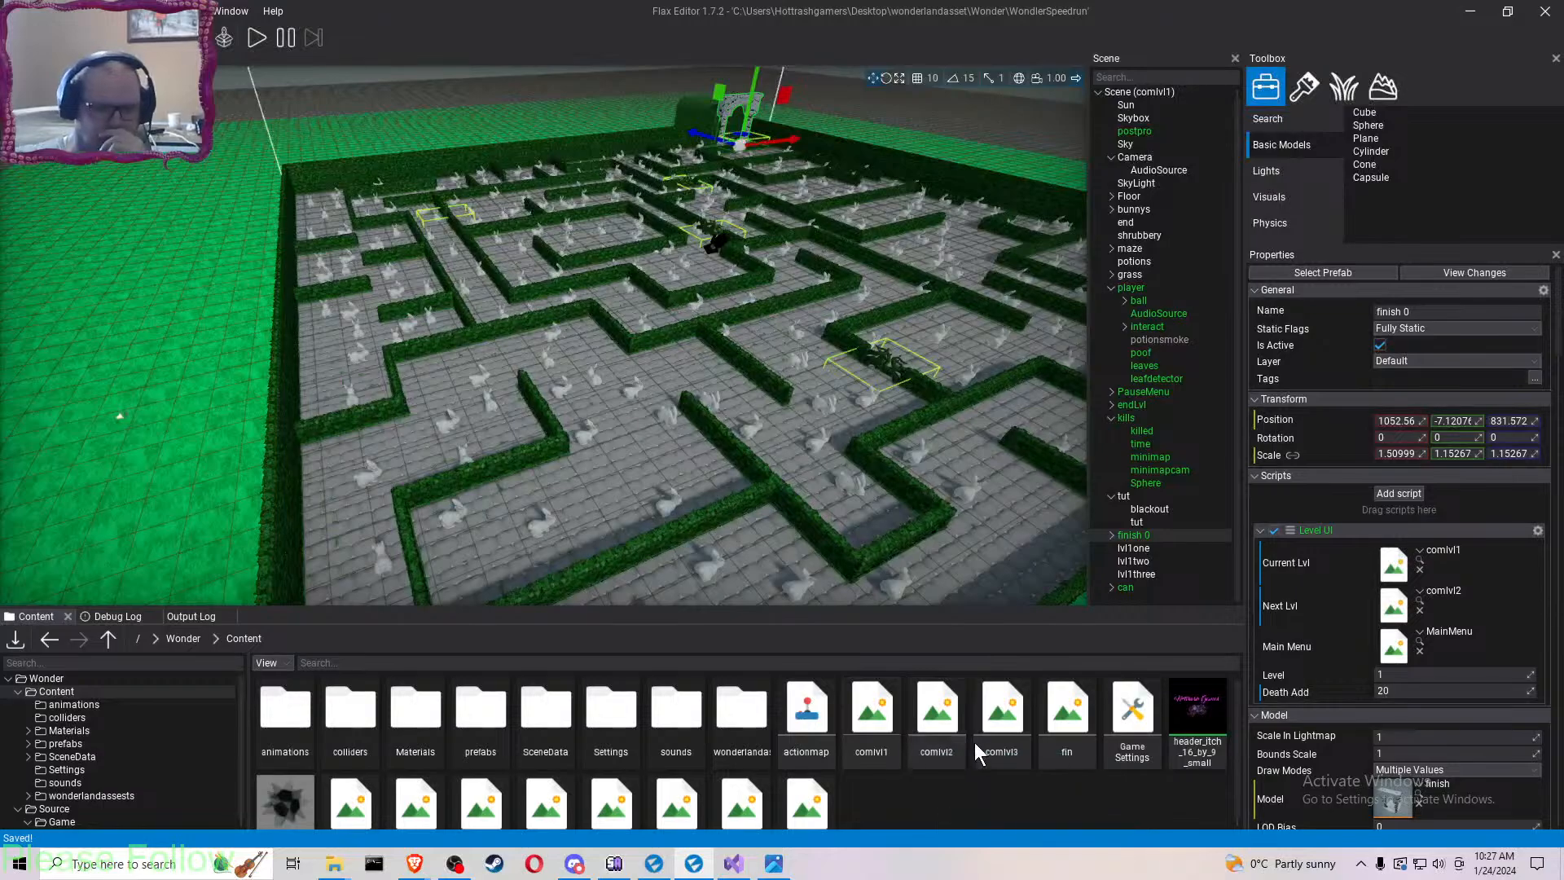
# - Open the comlvl2 scene, set its finish 0 Death Add to 20 and save the scene
pyautogui.doubleClick(945, 726)
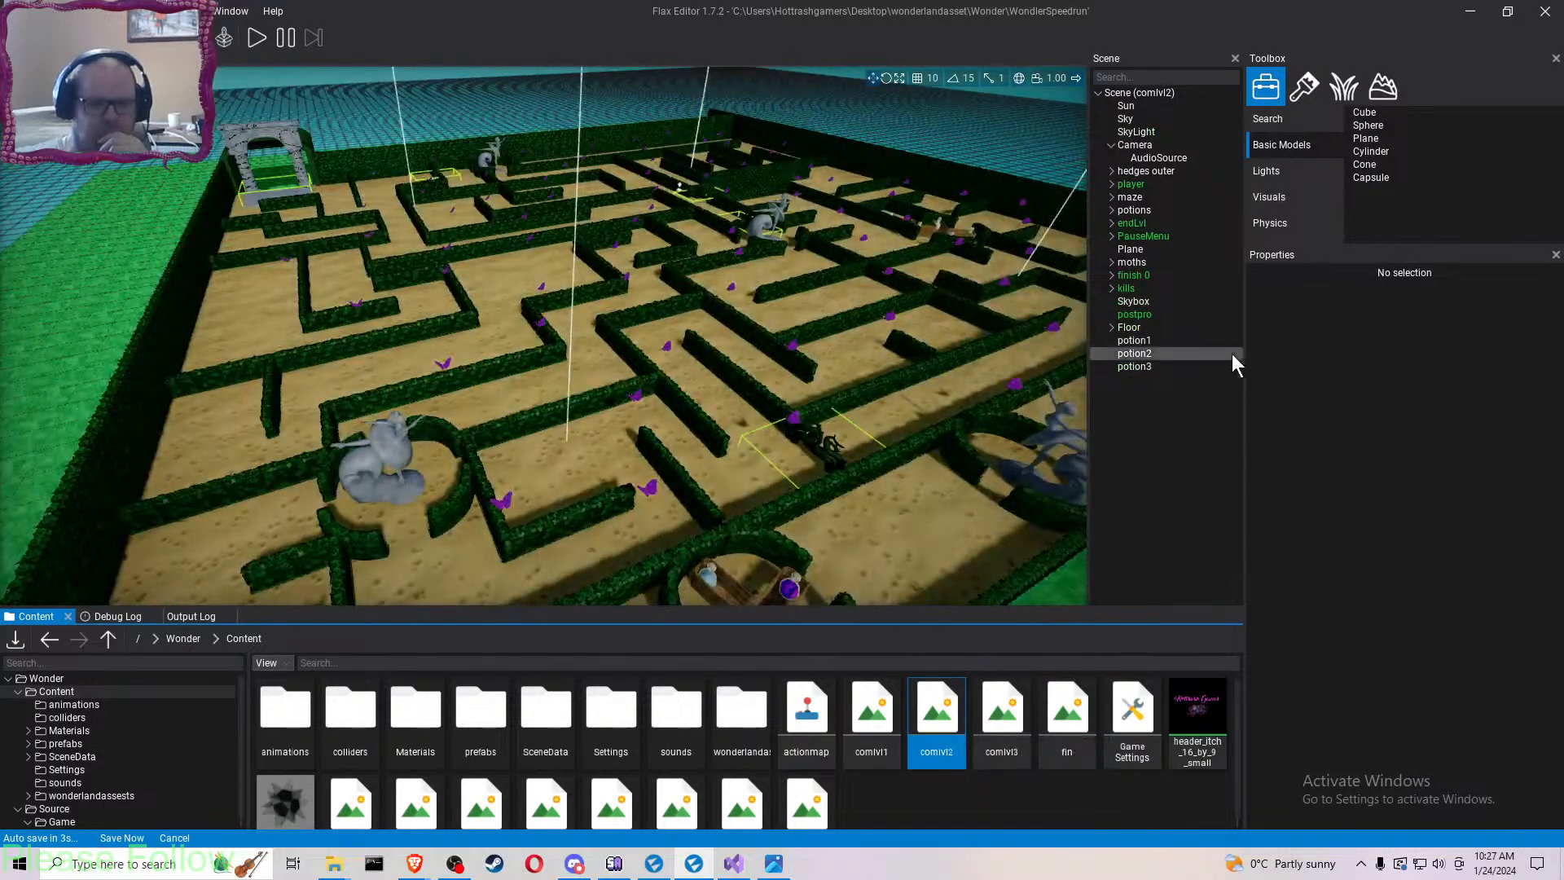
pyautogui.click(1135, 276)
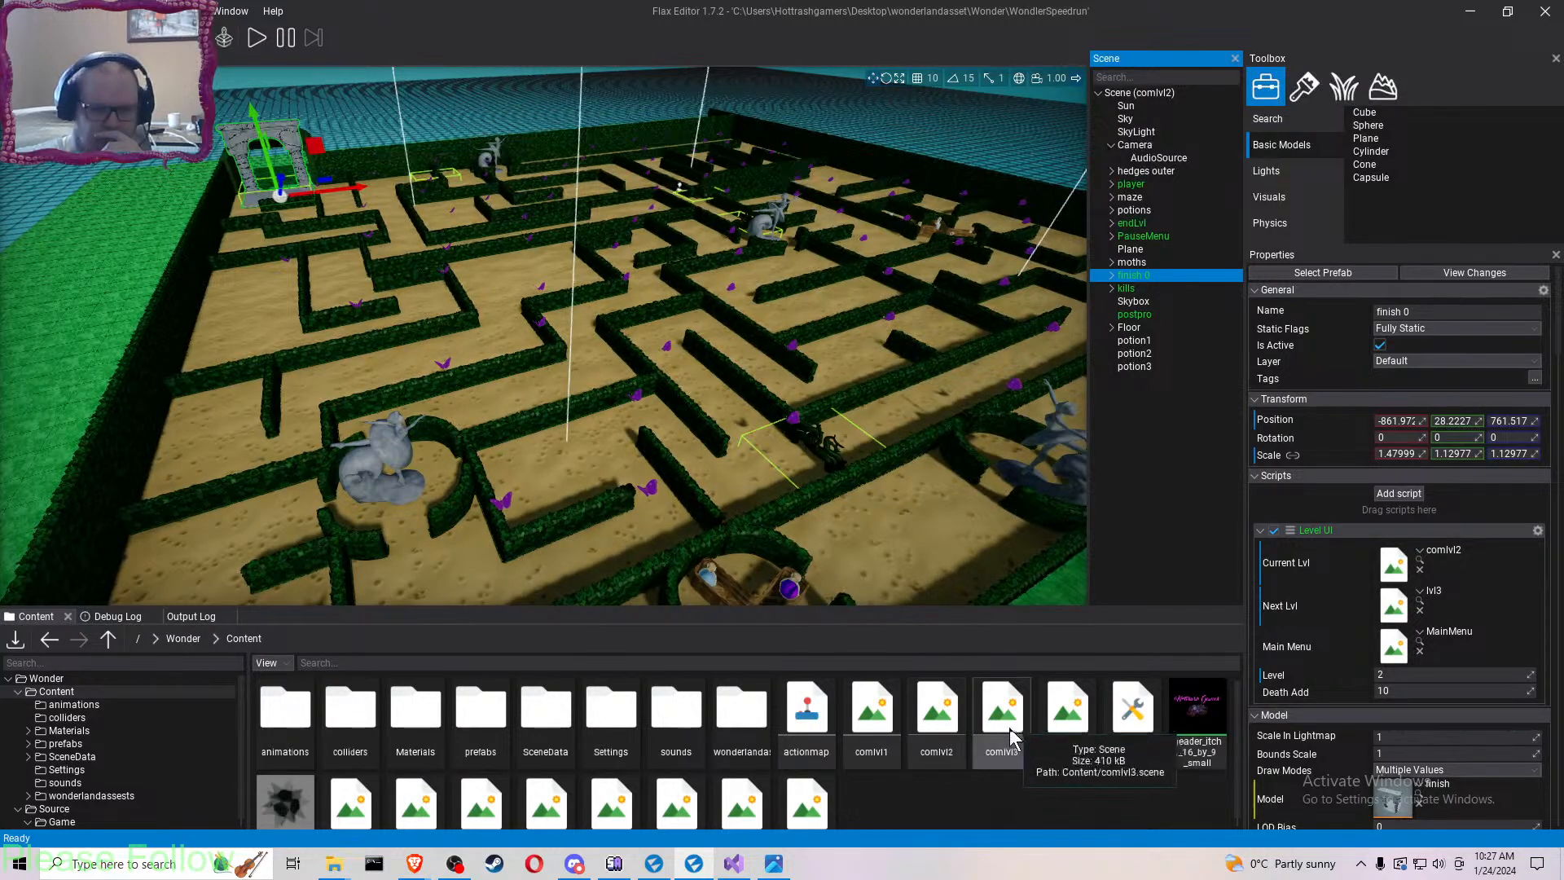
pyautogui.click(1418, 695)
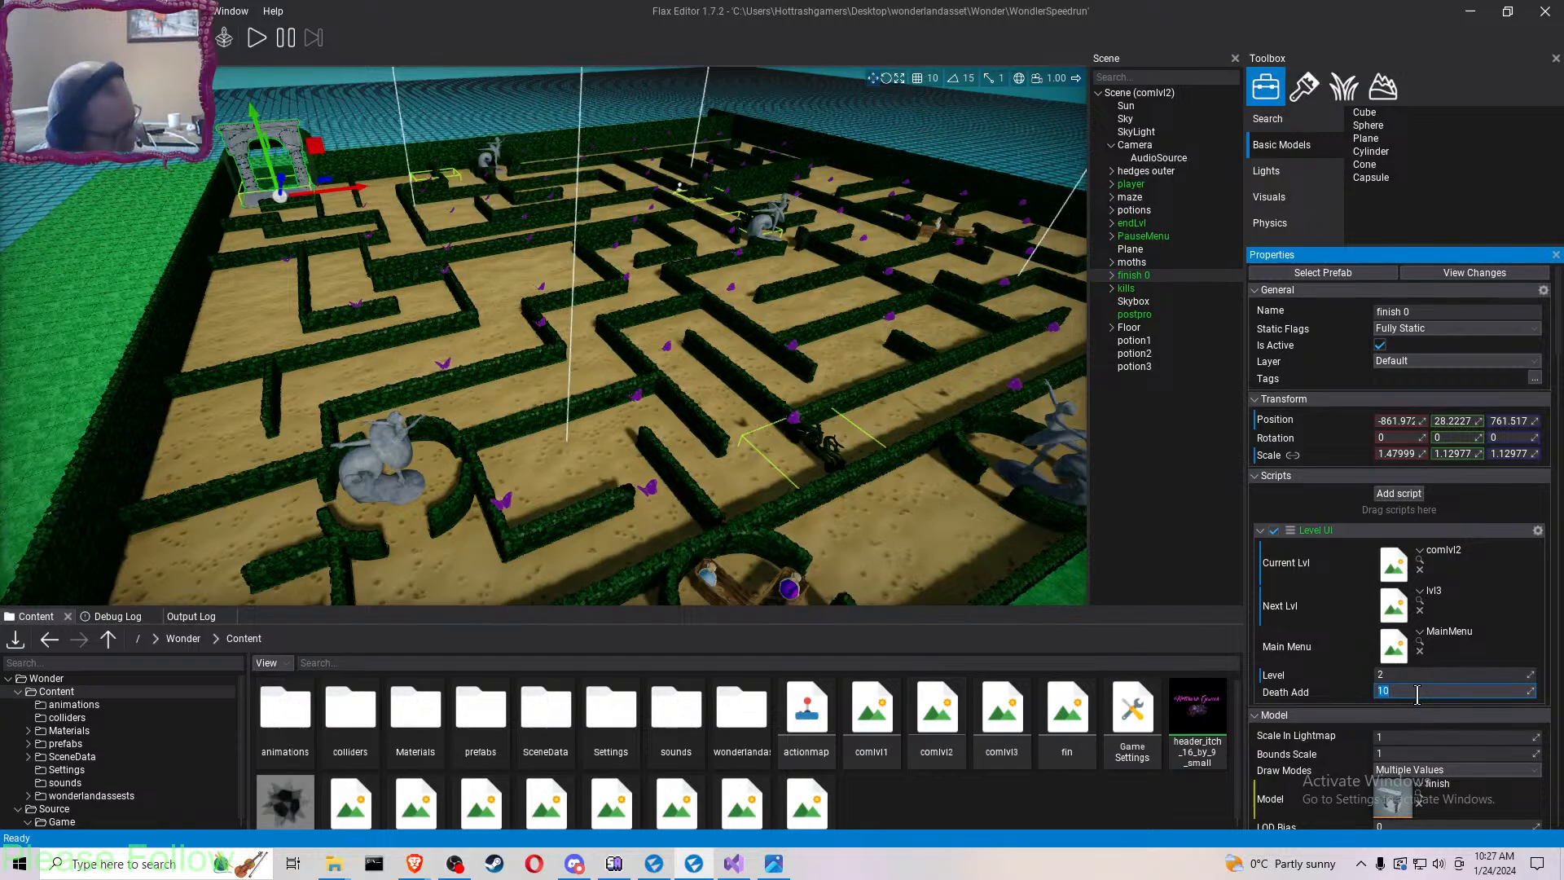
pyautogui.write('20')
pyautogui.press('Return')
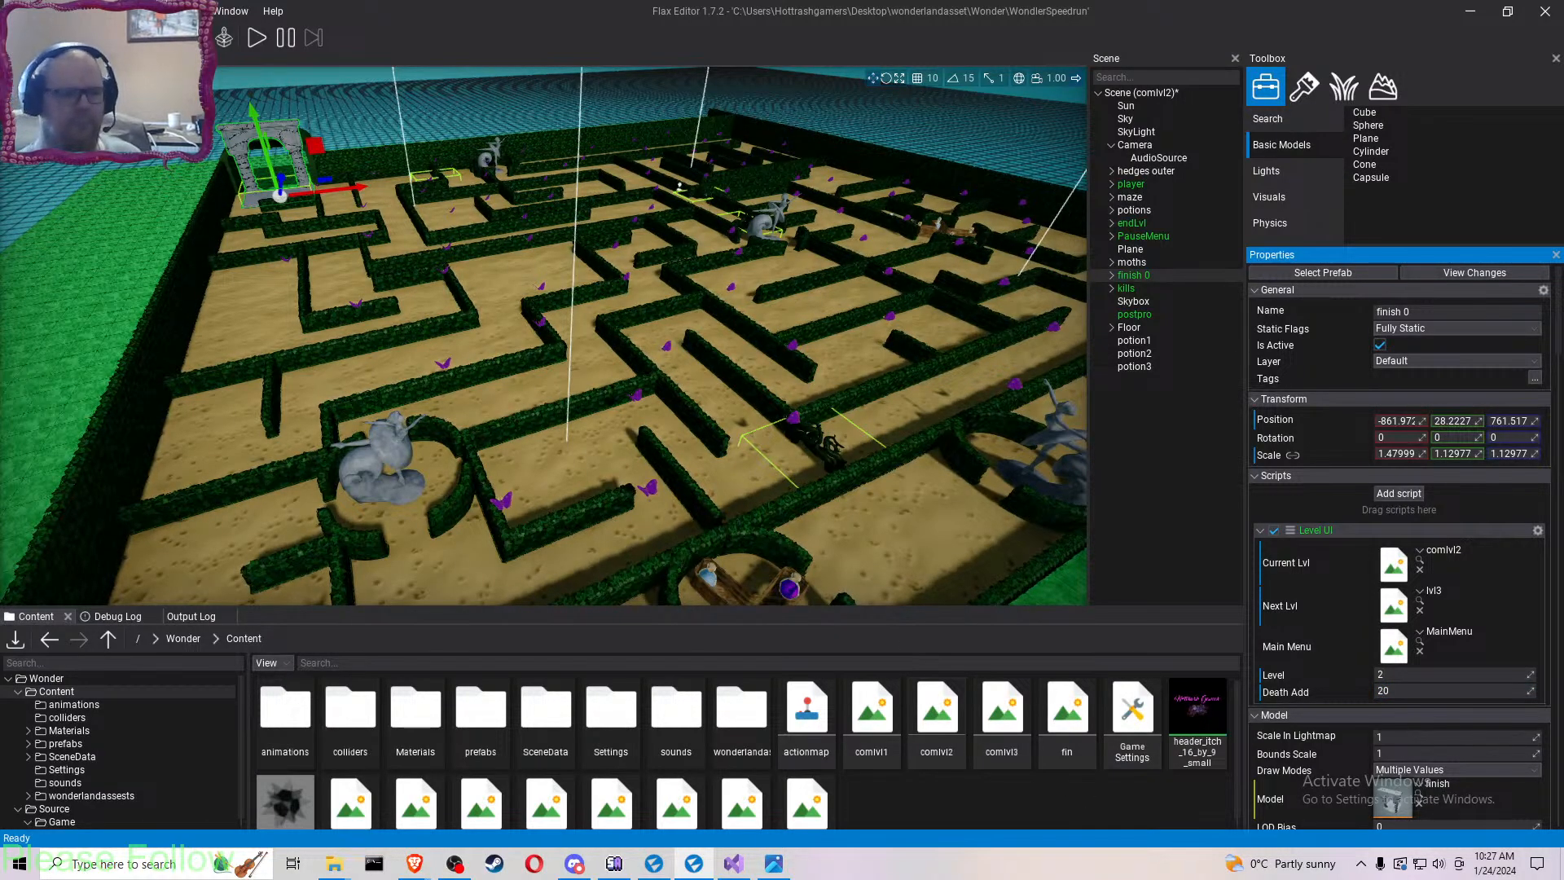
pyautogui.hotkey('ctrl', 's')
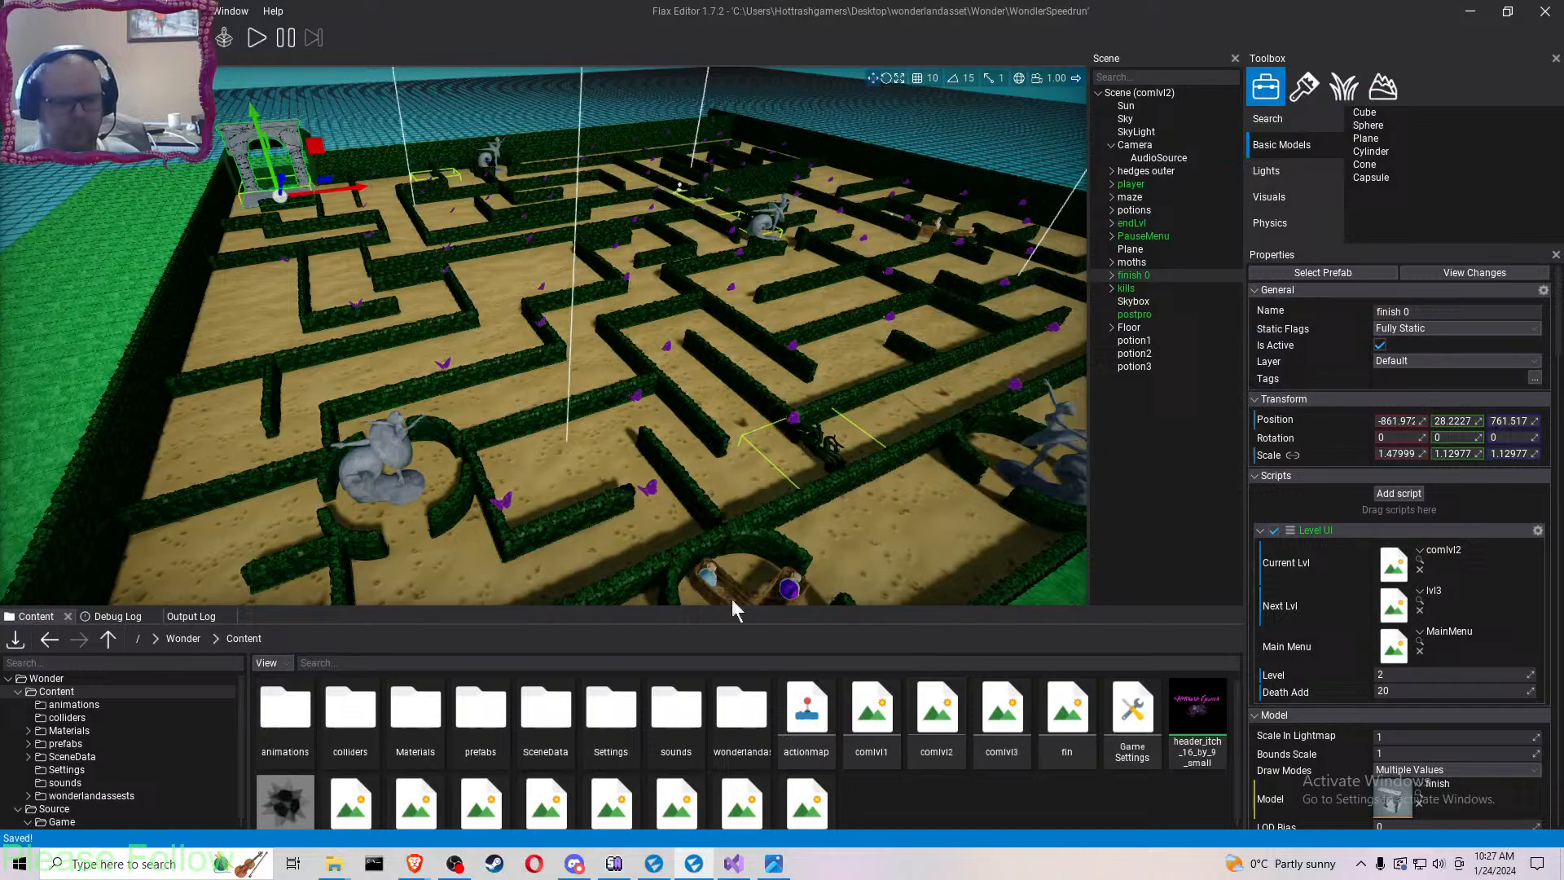
# - Permanently delete the comlvl3 scene from the Content folder
pyautogui.click(982, 721)
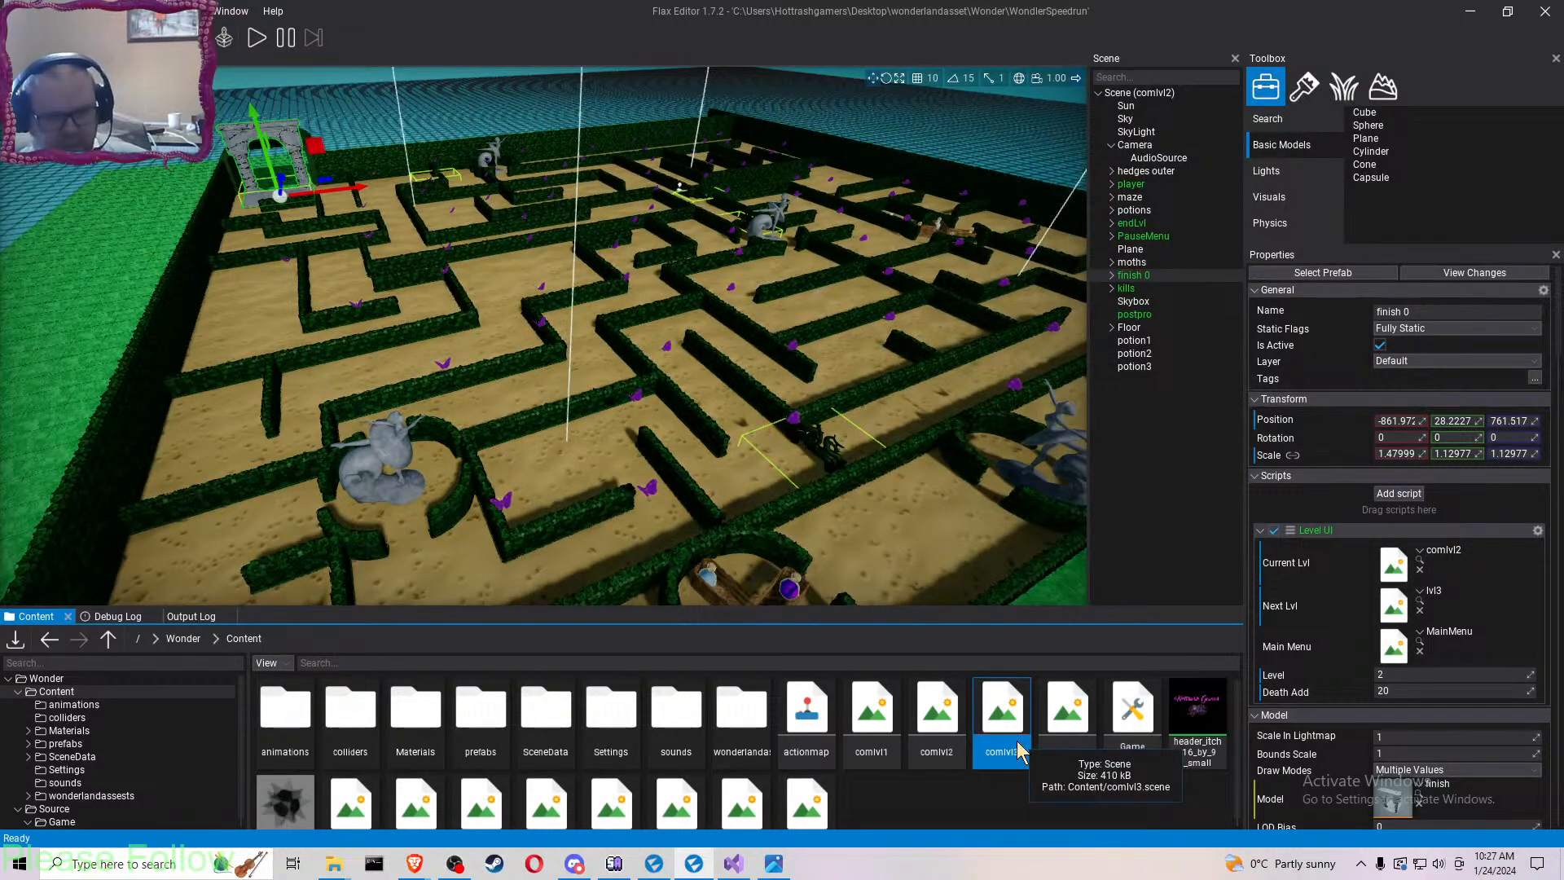
pyautogui.press('Delete')
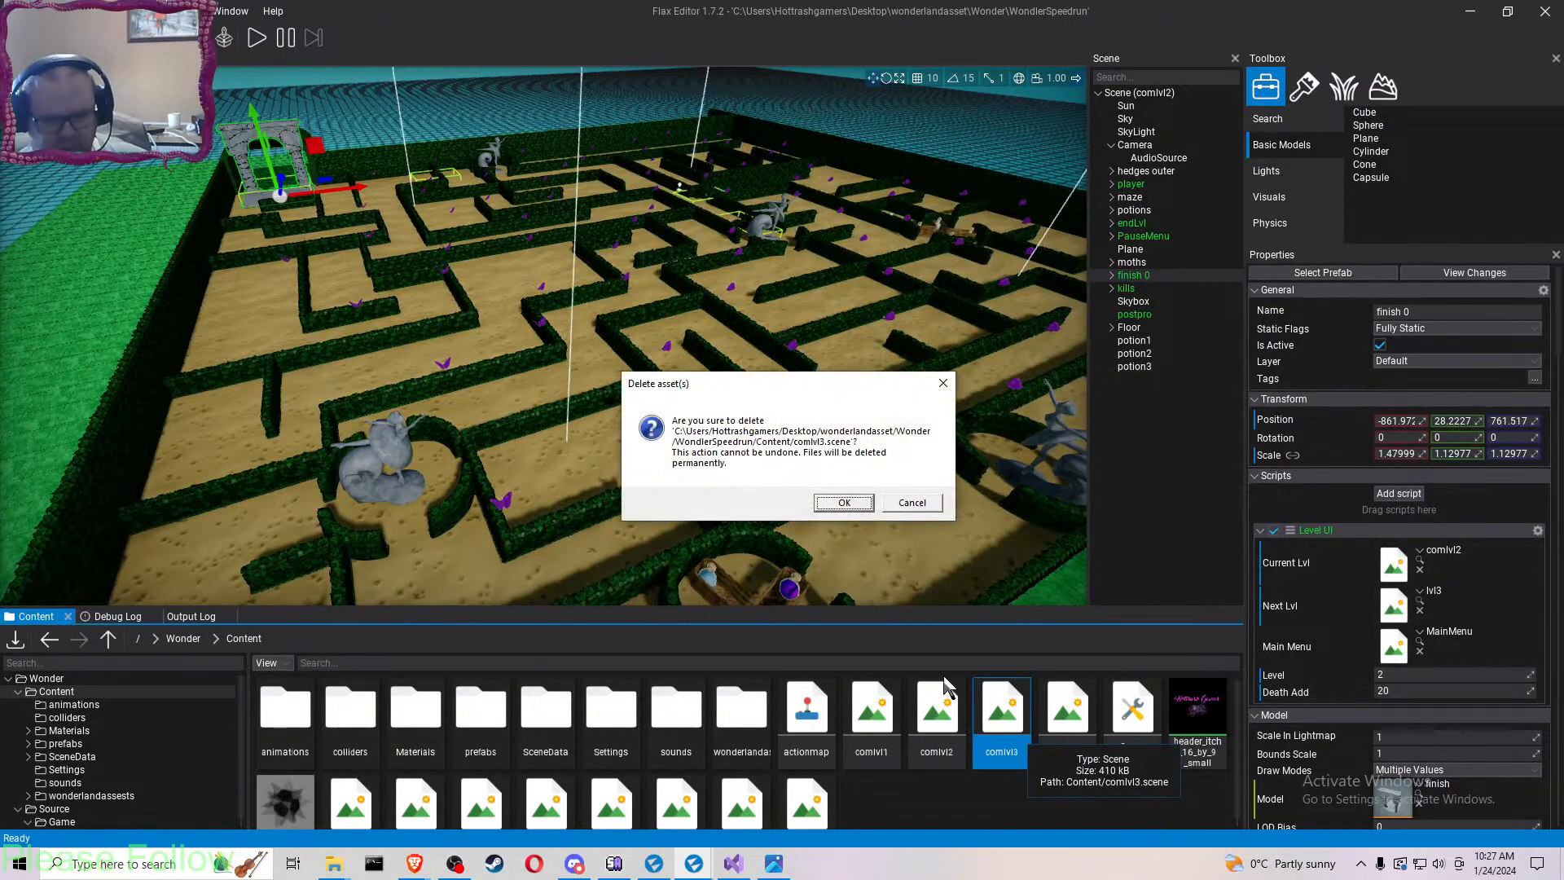
pyautogui.click(847, 502)
# - Duplicate the lvl3 scene as comlvl3 and assign it to the Next Lvl slot of comlvl2's finish 0
pyautogui.scroll(-1, 780, 787)
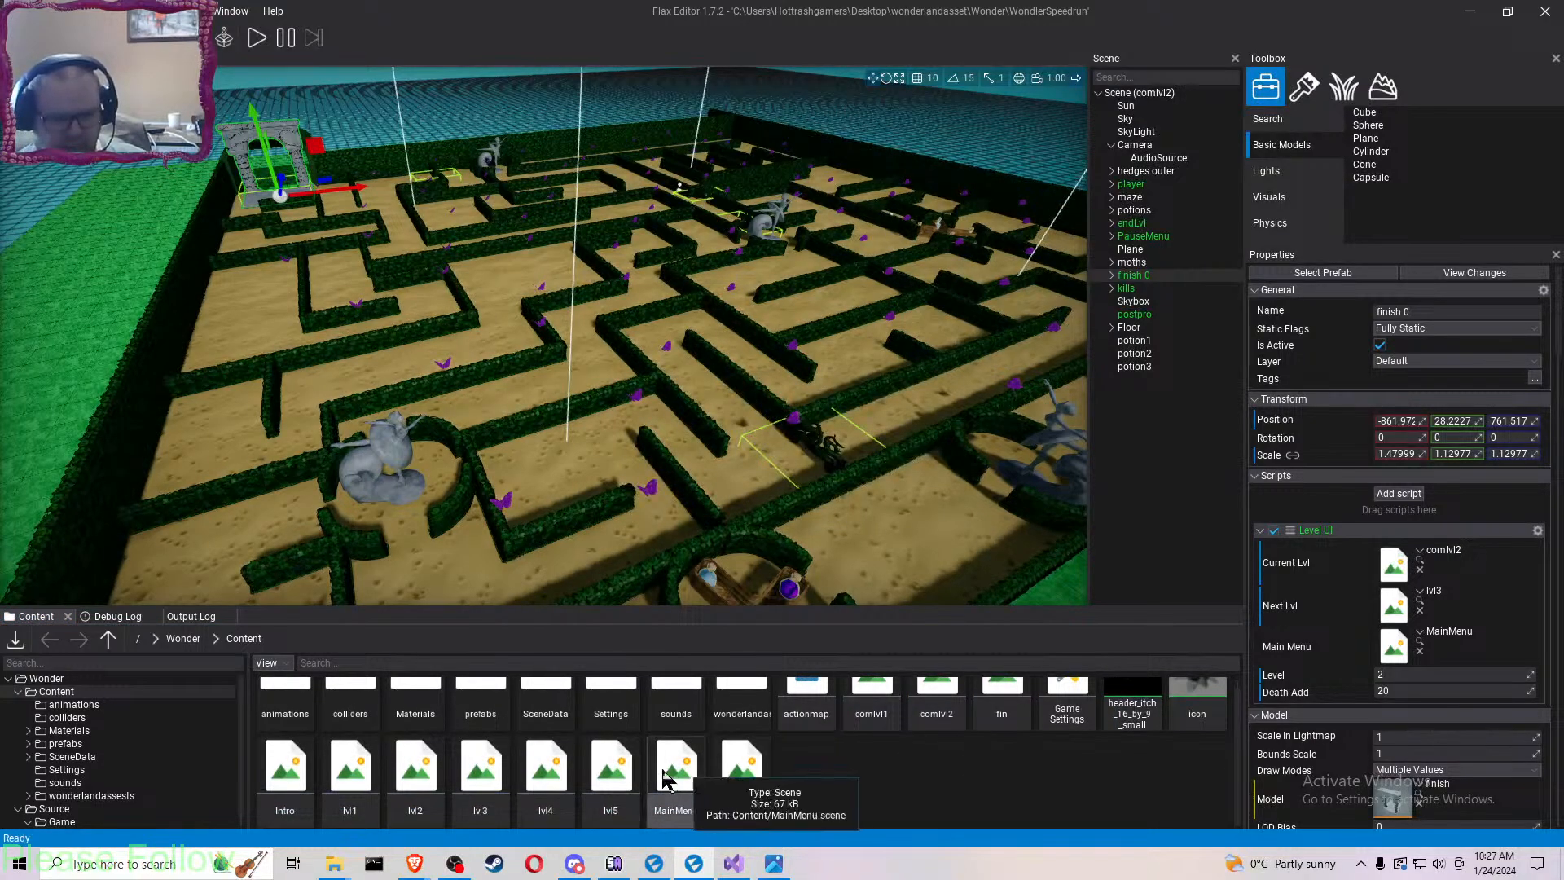
pyautogui.rightClick(481, 781)
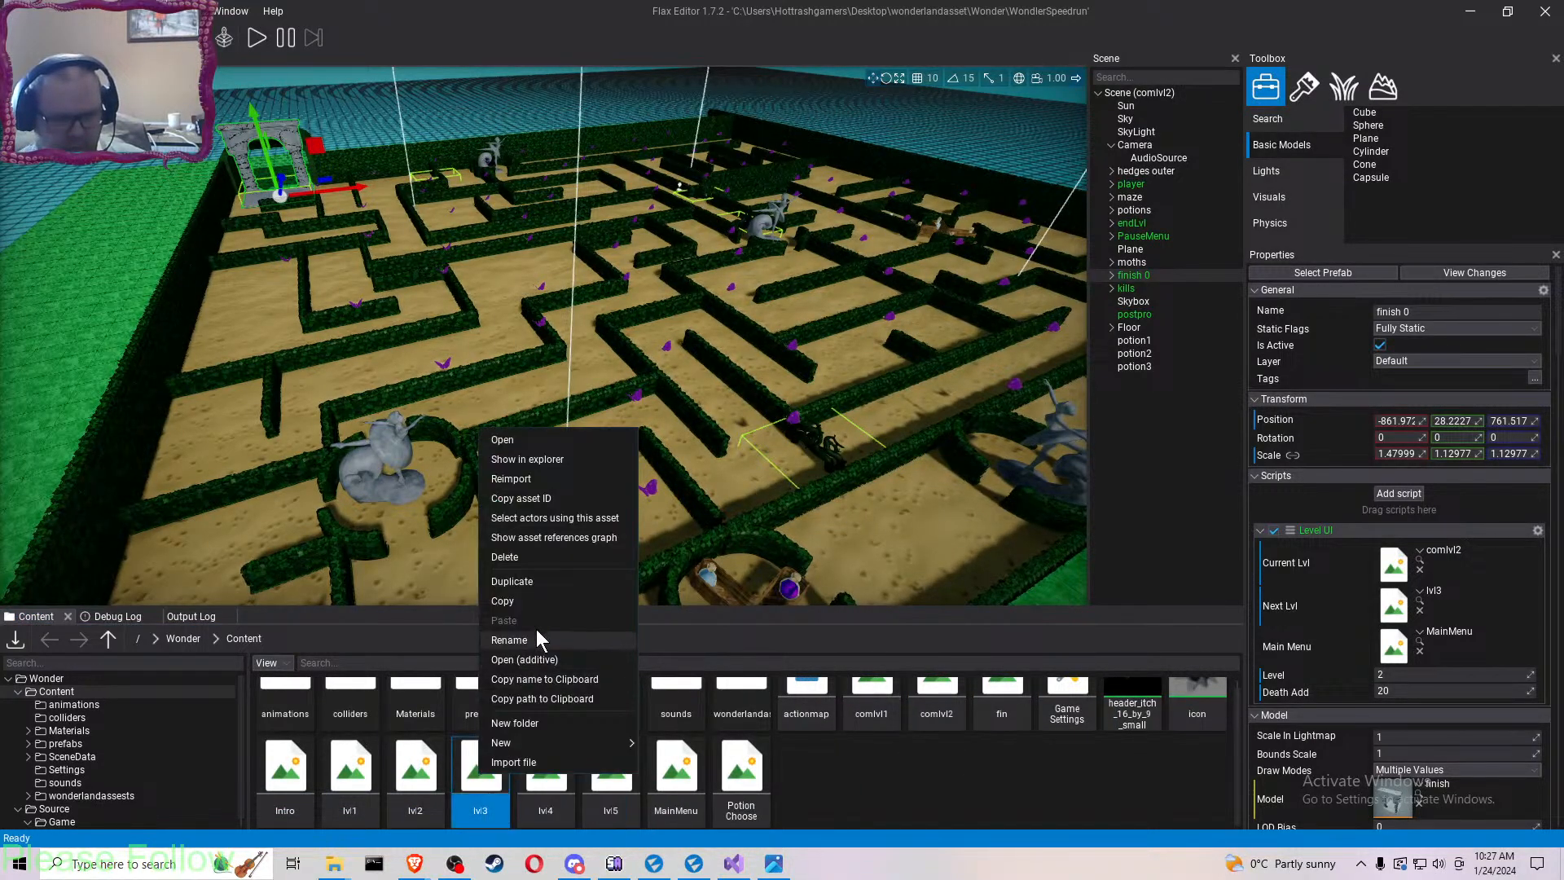
pyautogui.click(536, 583)
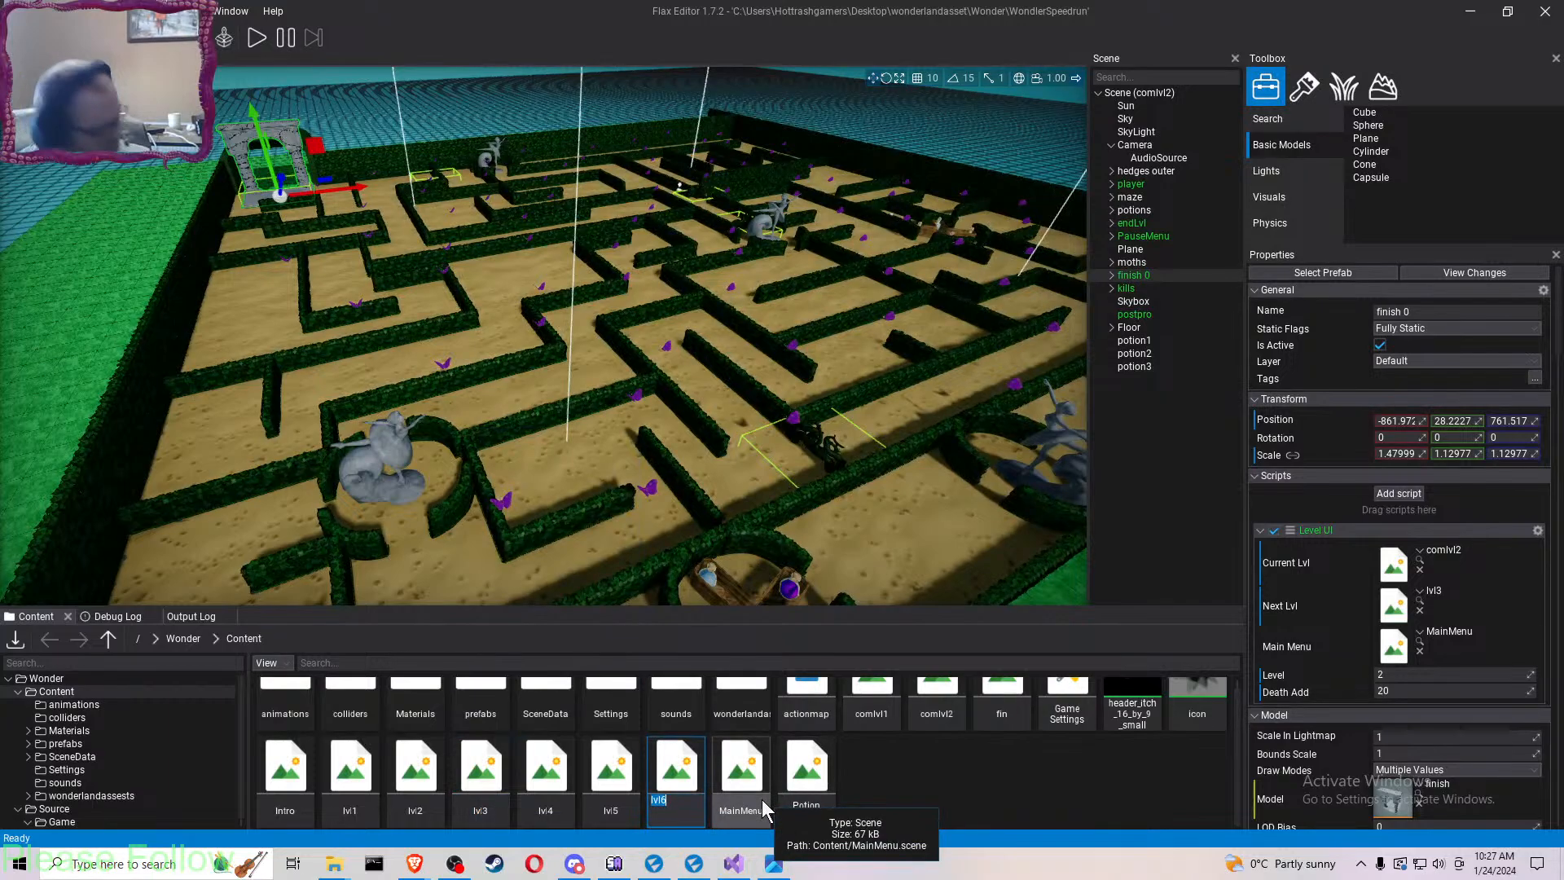
pyautogui.write('c')
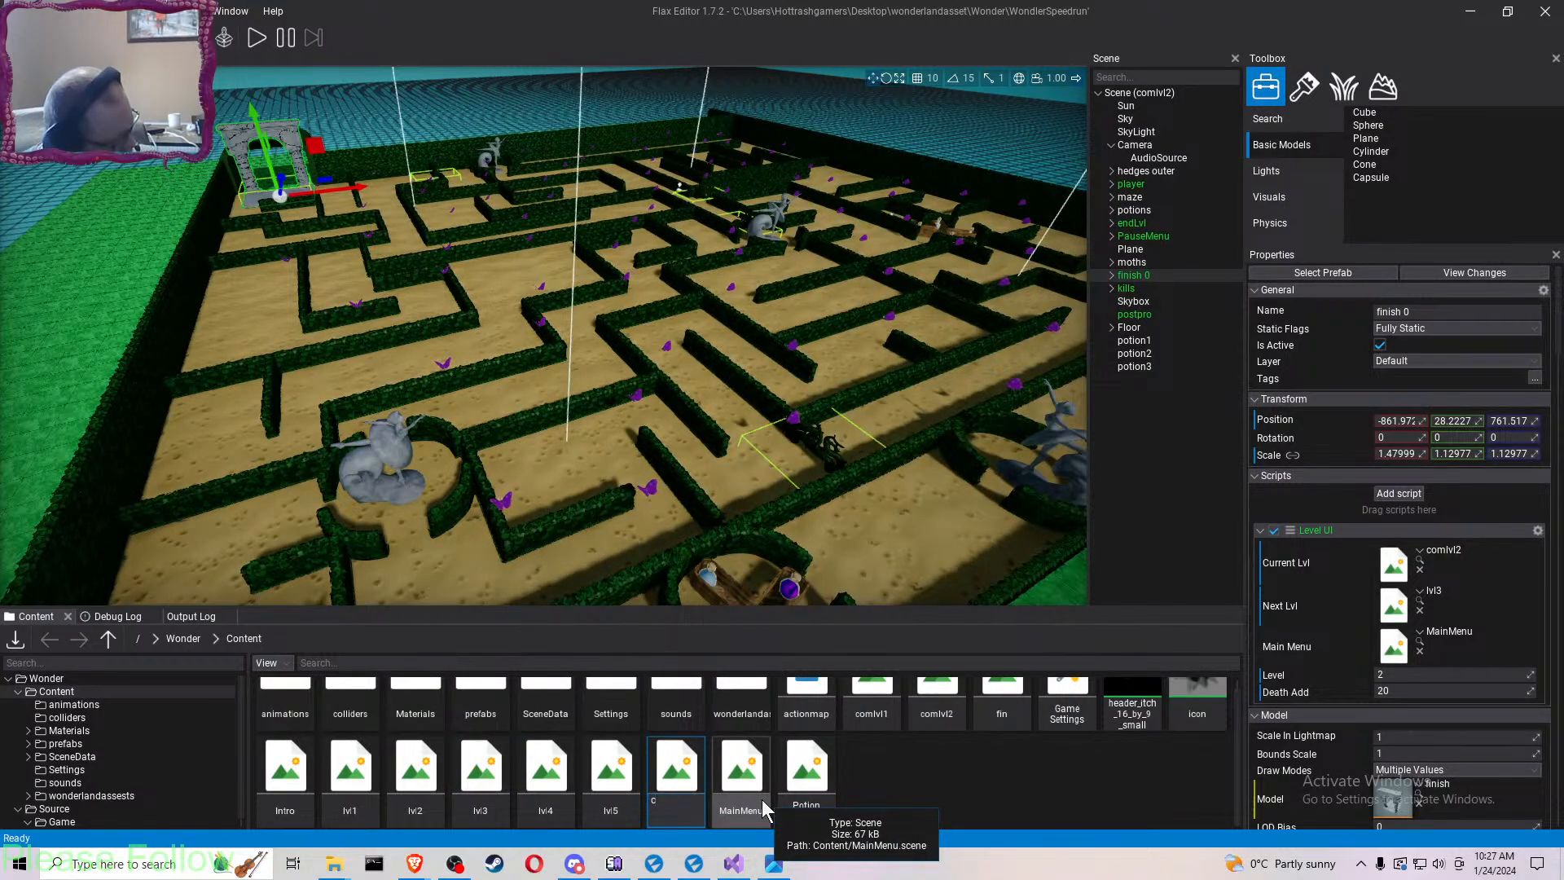
pyautogui.write('o')
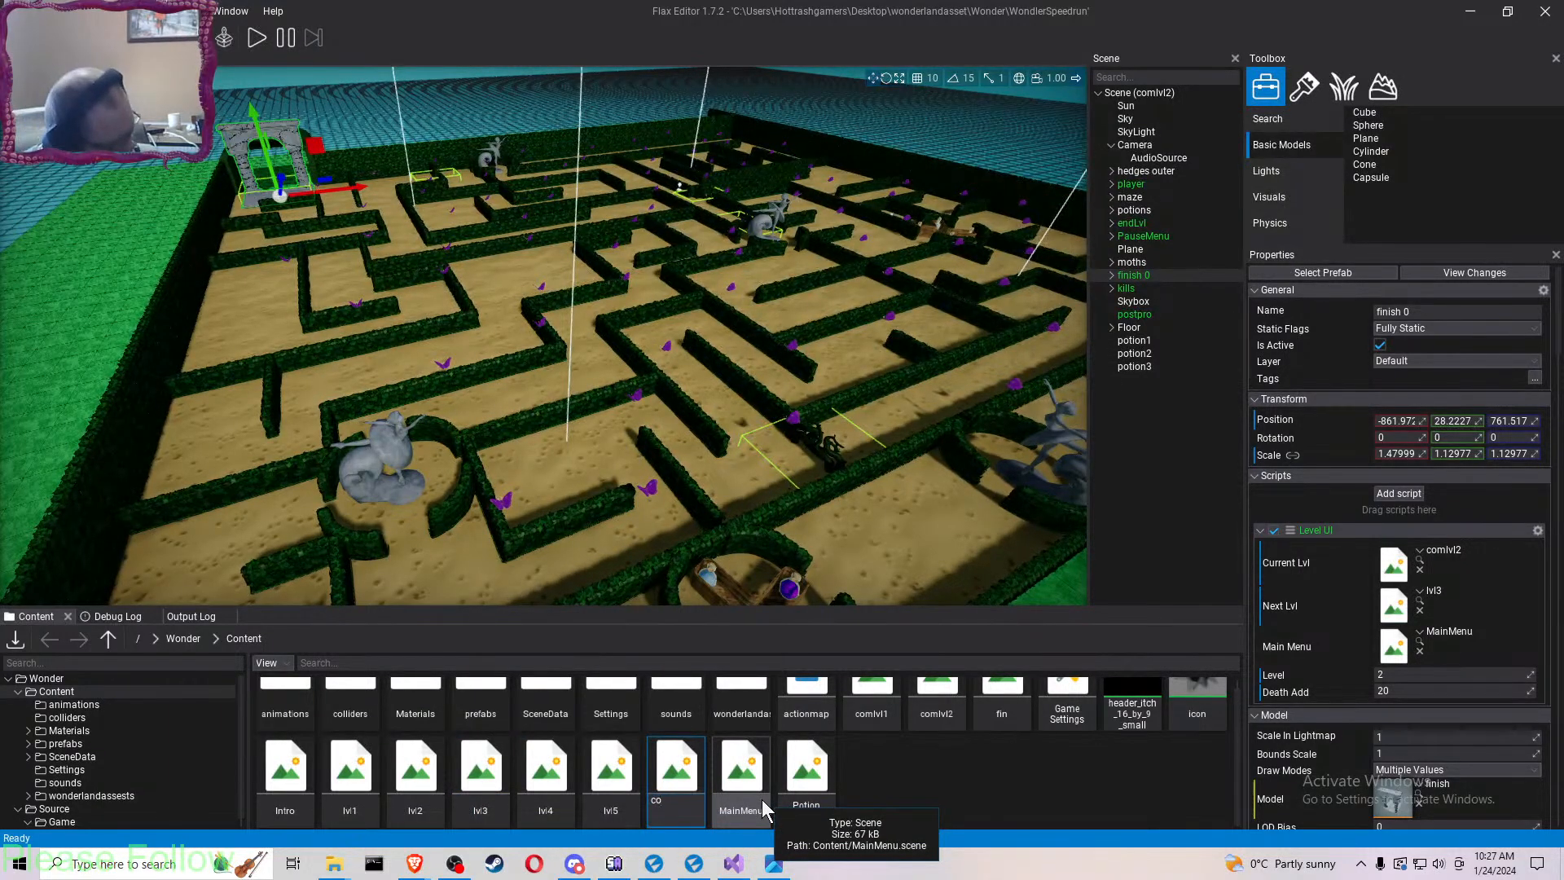
pyautogui.write('ml')
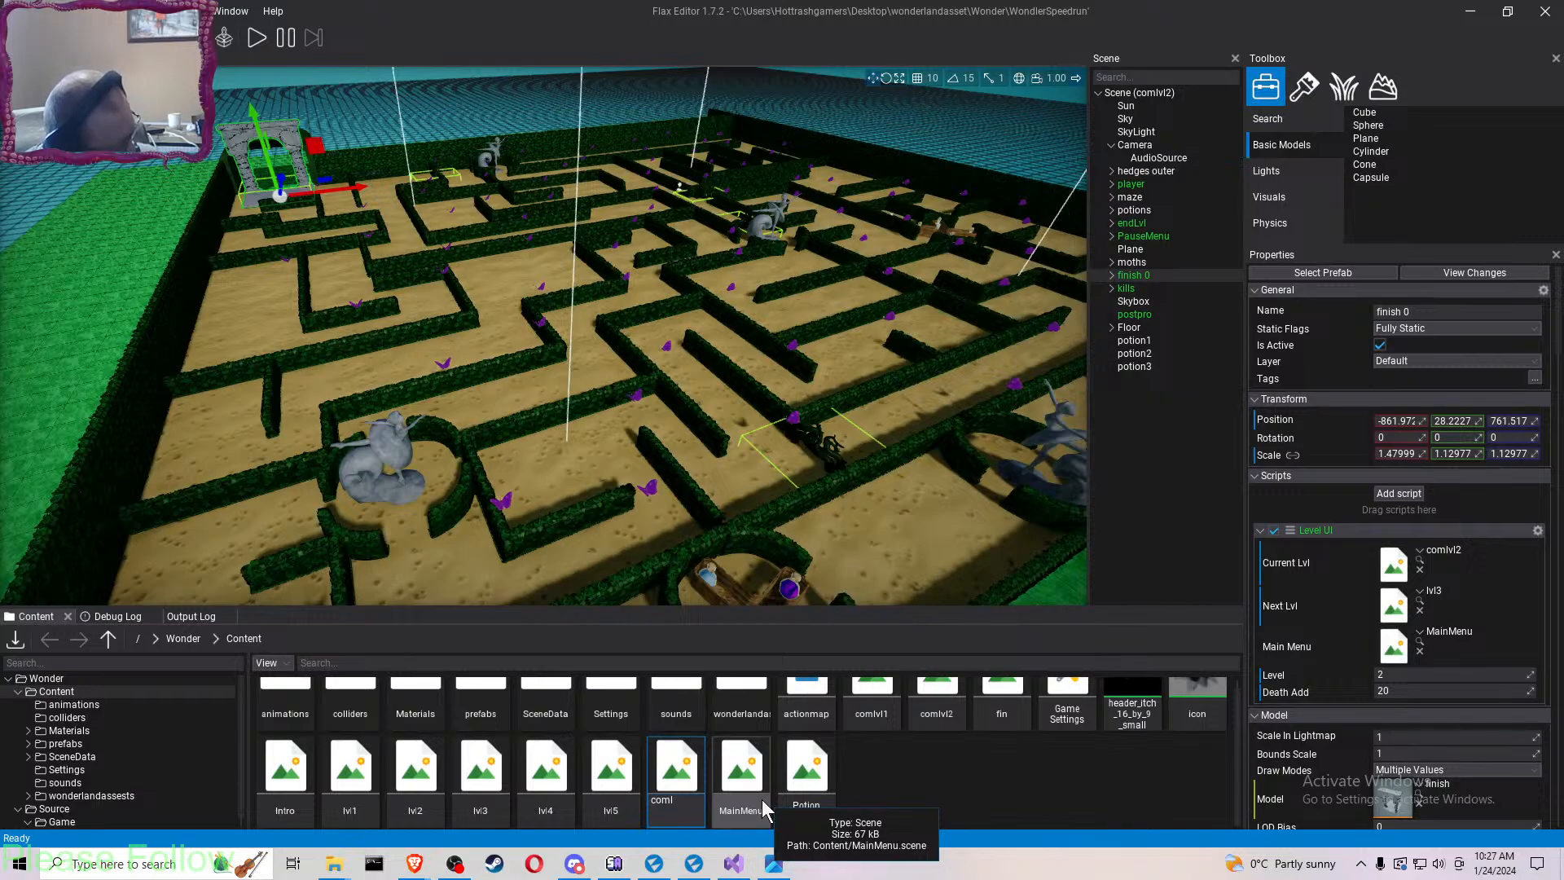
pyautogui.write('vl3')
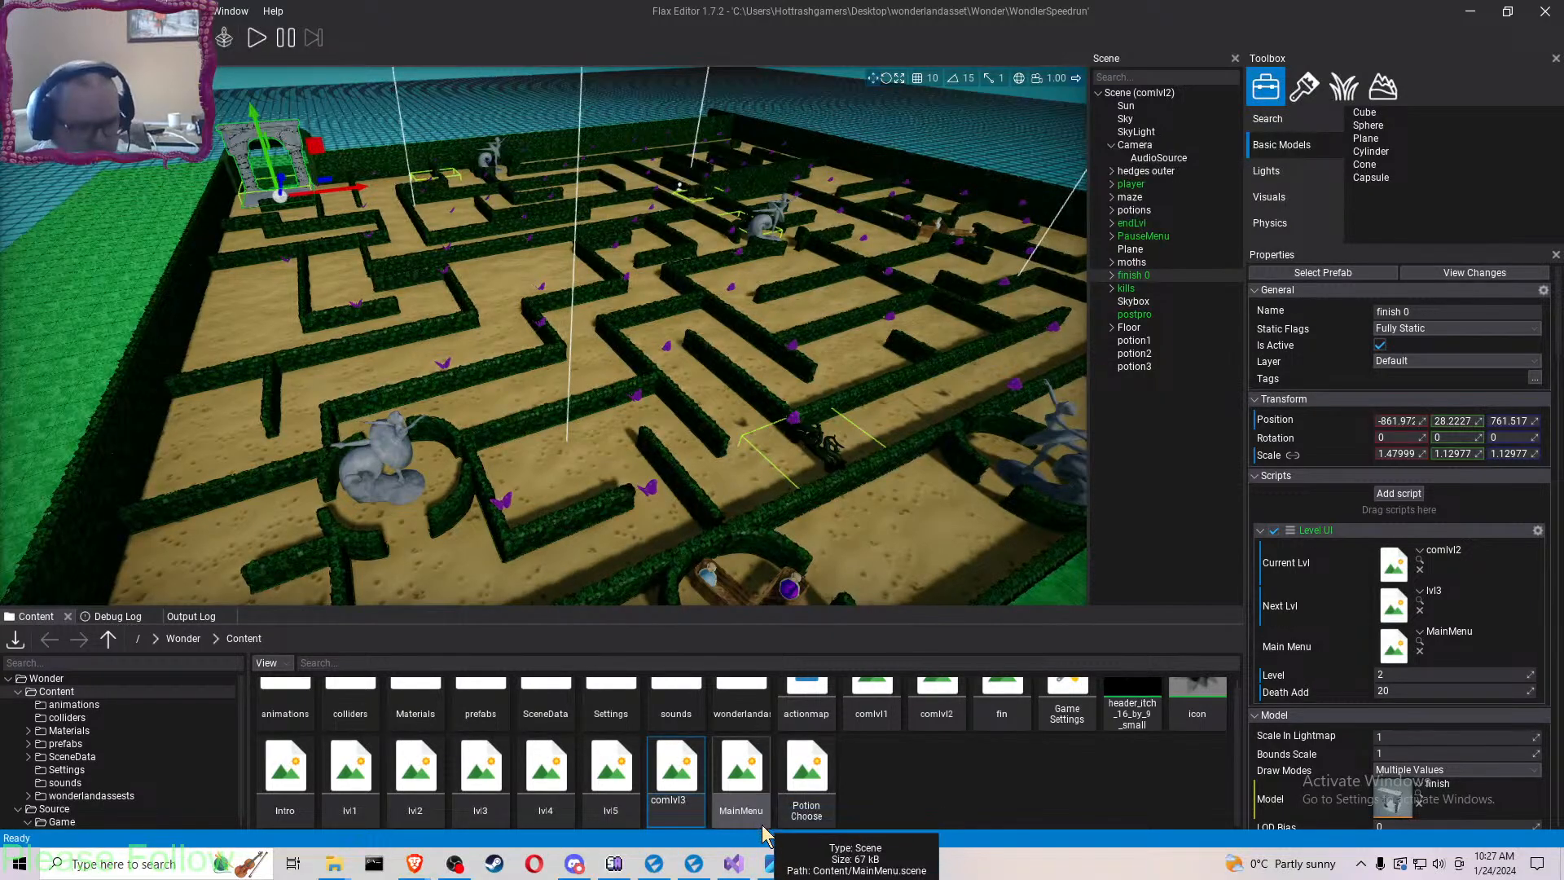
pyautogui.press('Return')
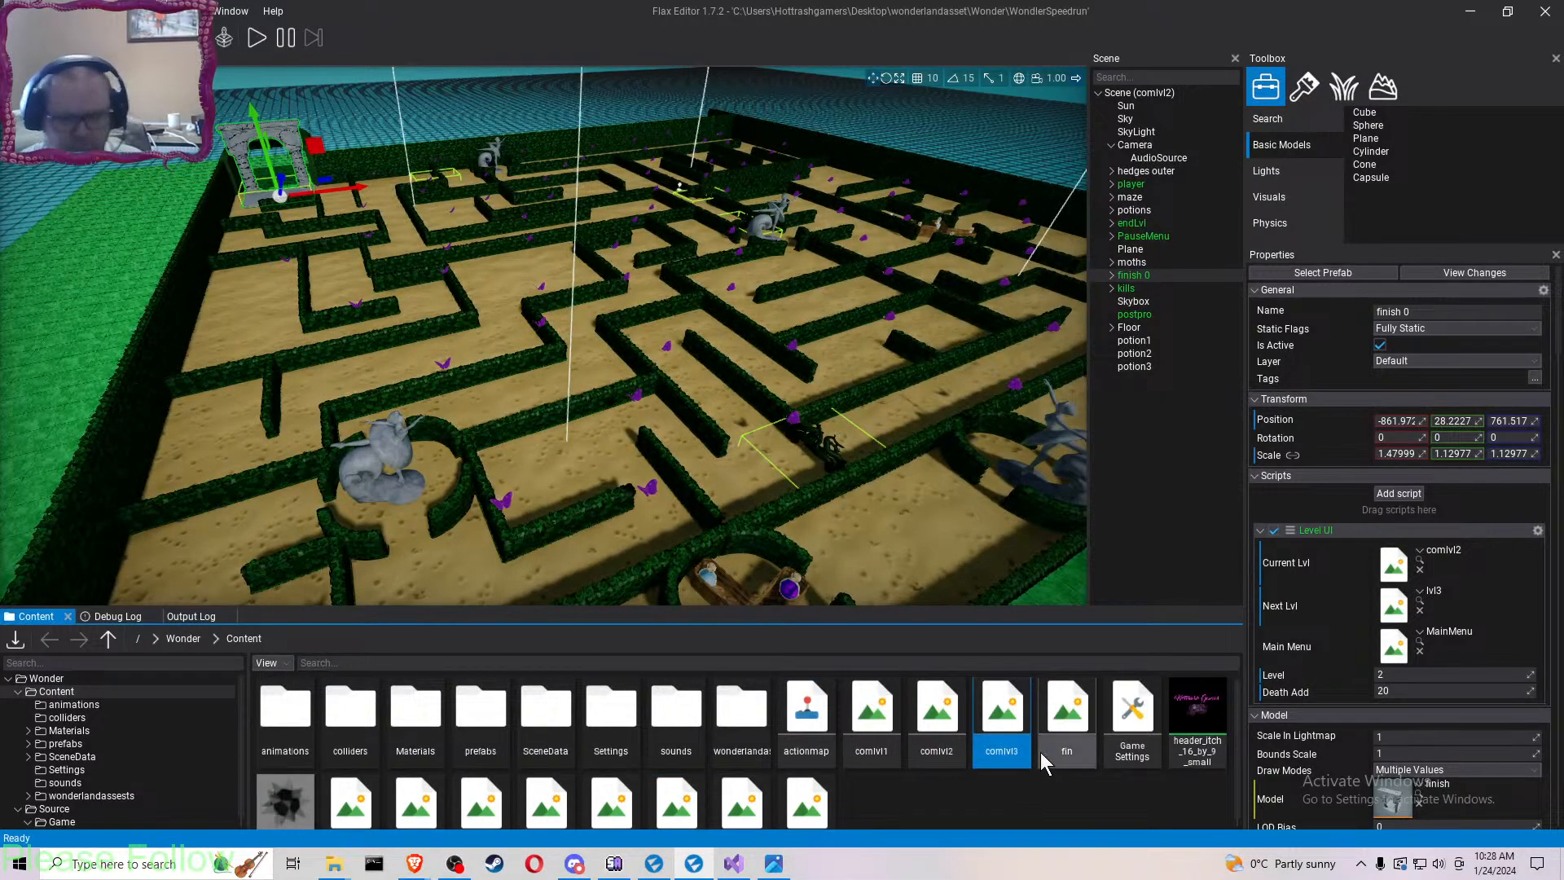
pyautogui.moveTo(983, 737); pyautogui.dragTo(1368, 610)
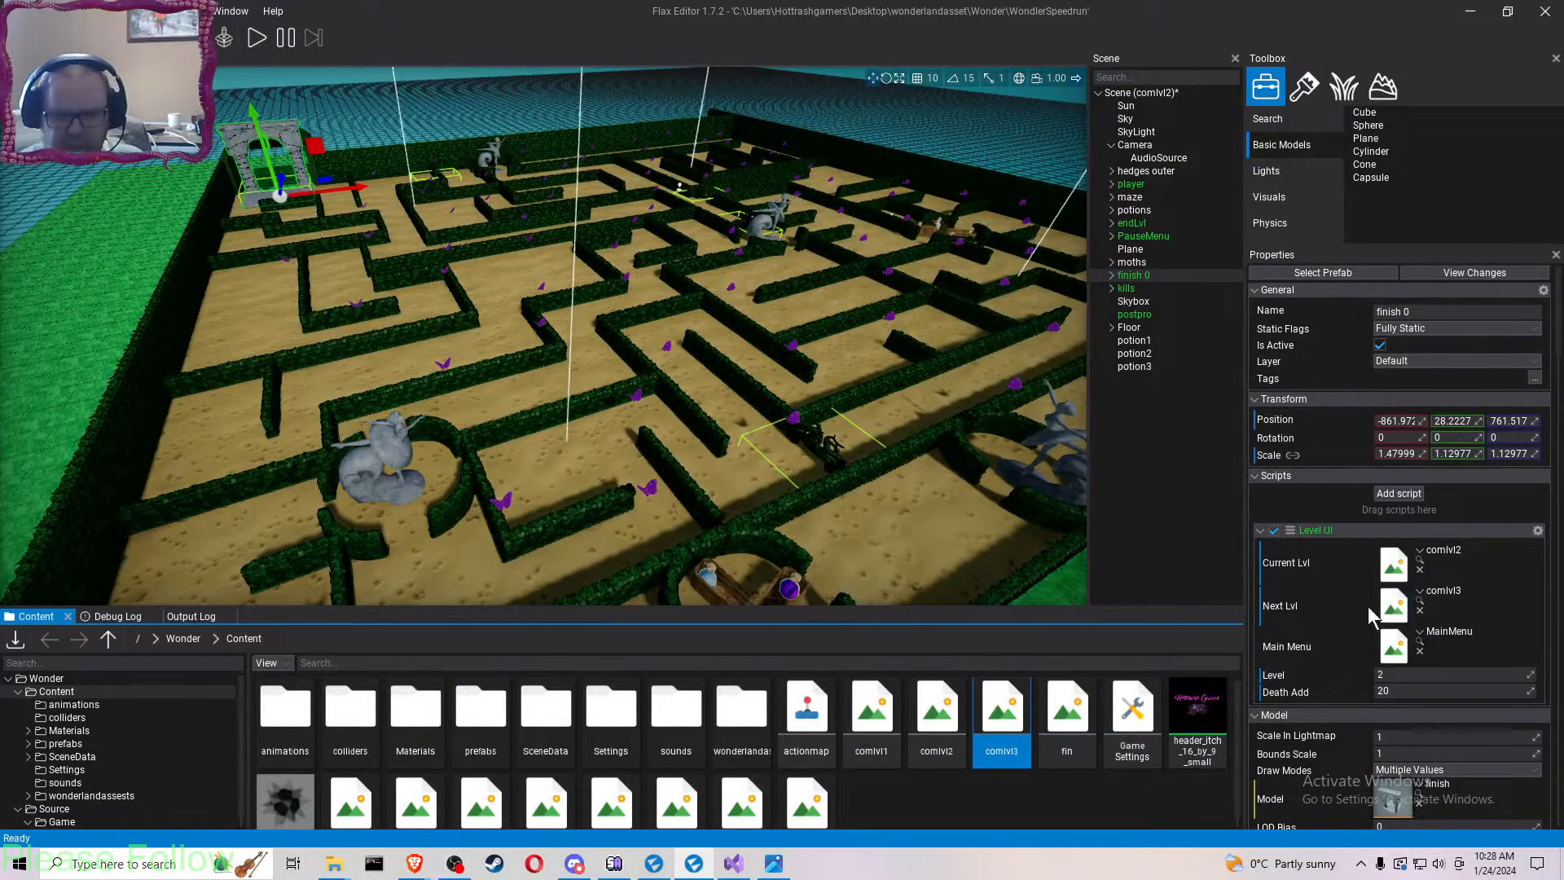
# - Save comlvl2, open the comlvl3 scene and collapse its maze and Towers groups
pyautogui.doubleClick(1005, 716)
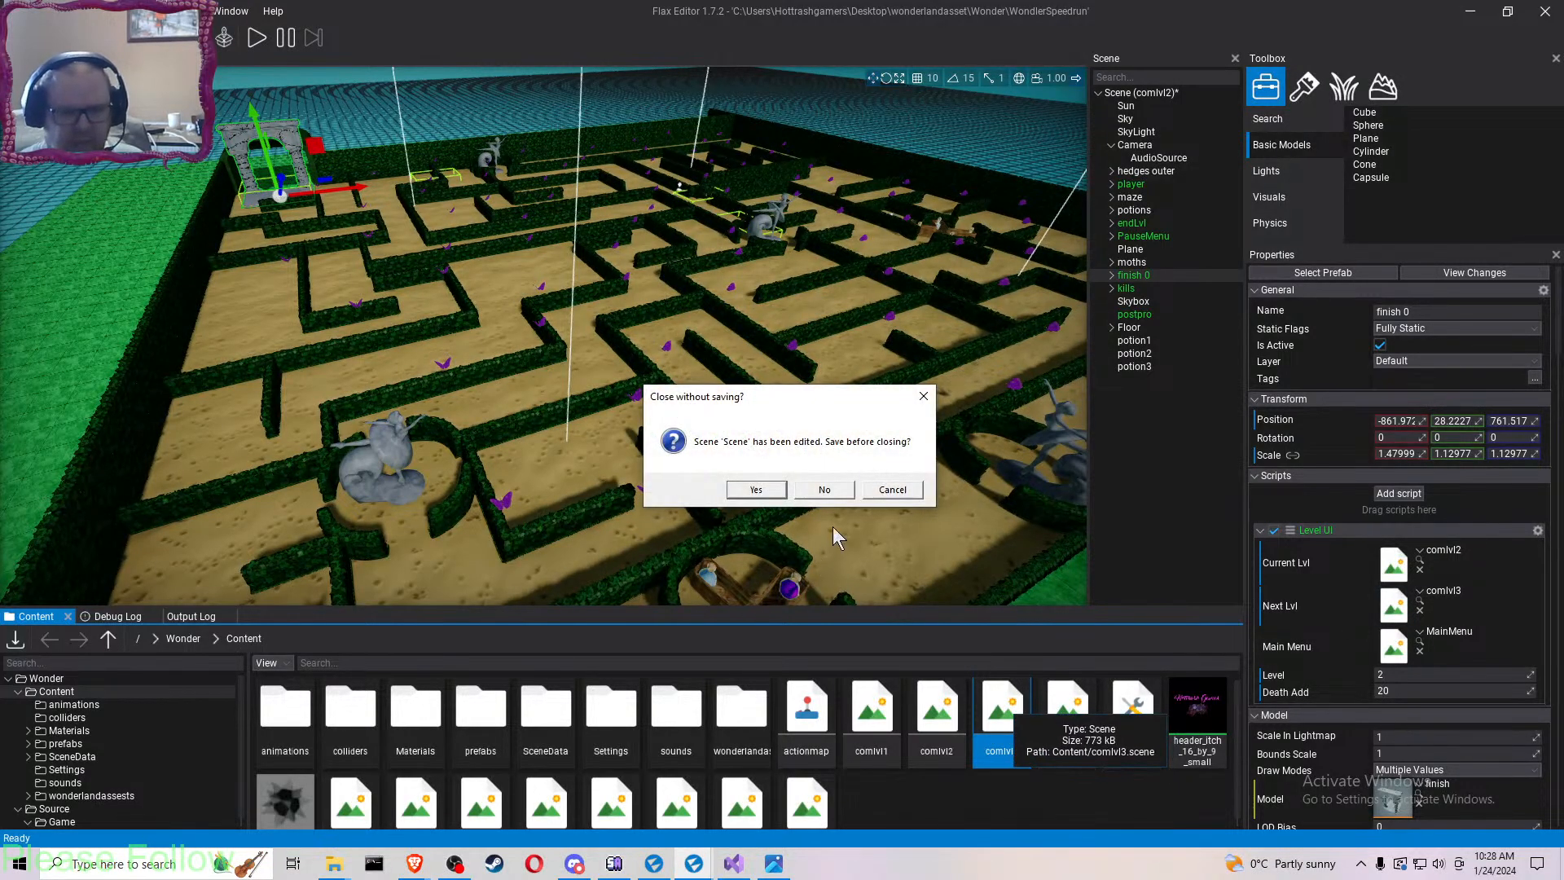
pyautogui.click(757, 489)
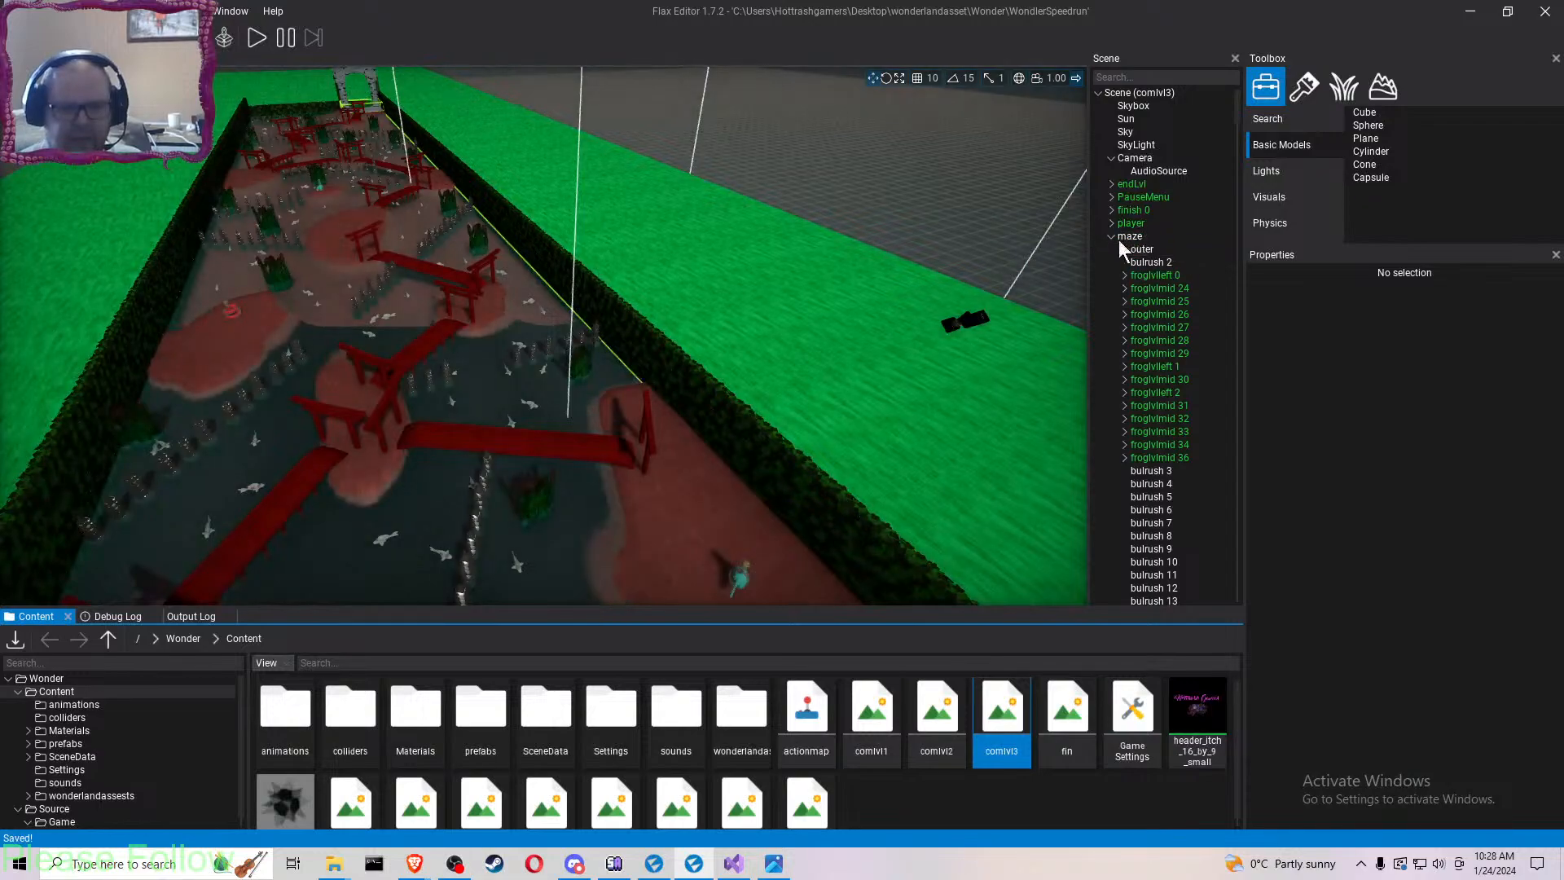
pyautogui.click(1111, 236)
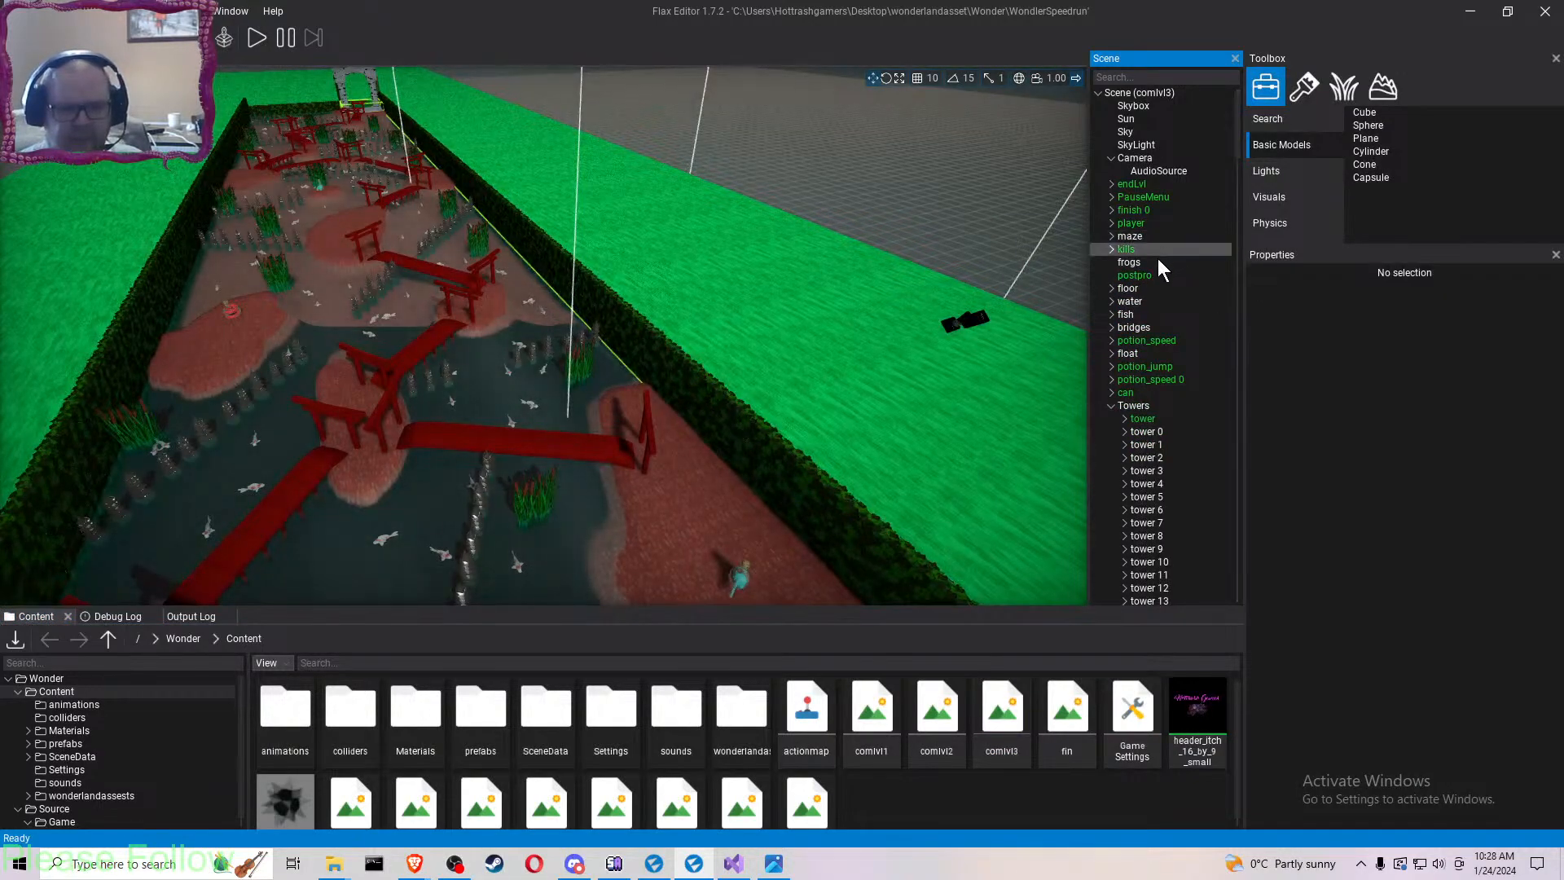
pyautogui.click(1111, 406)
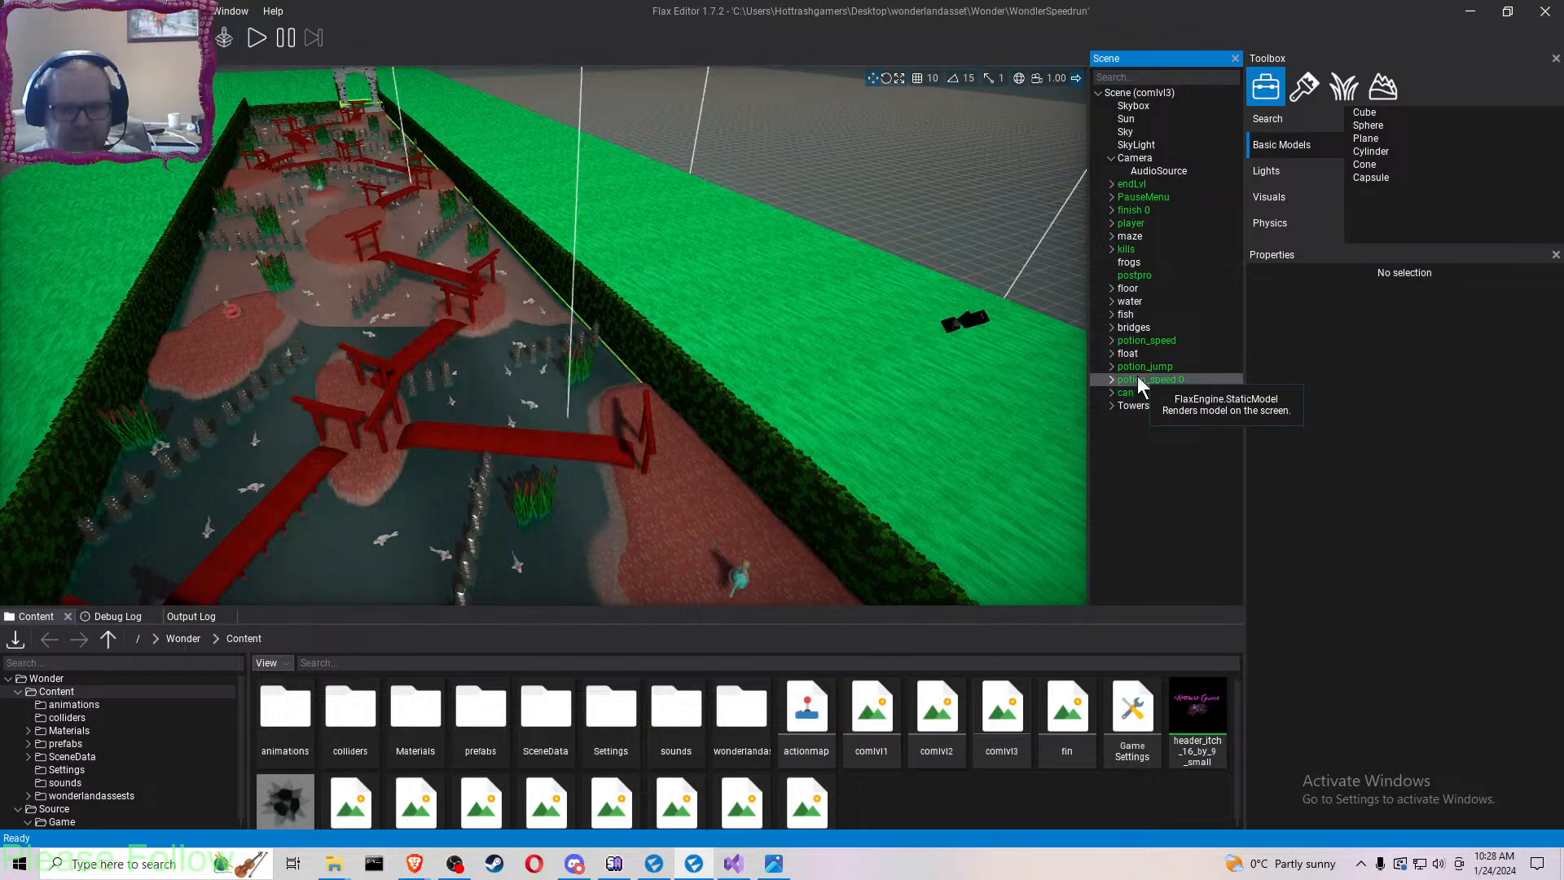
# - Delete the potion_speed 0, potion_jump, potion_speed and float potions from the comlvl3 scene
pyautogui.click(1138, 376)
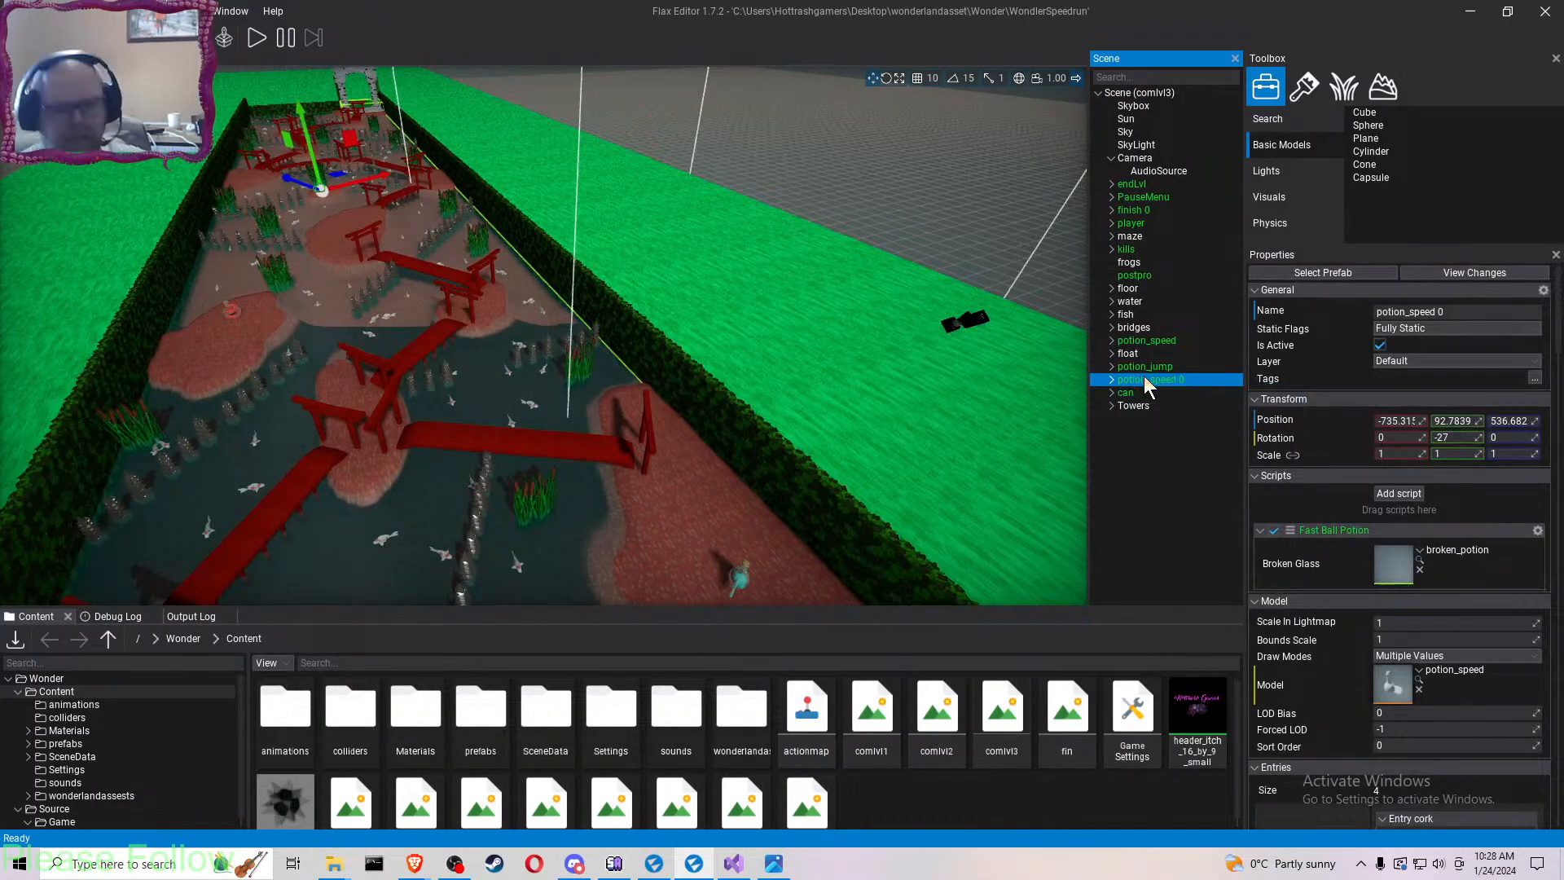
pyautogui.press('Delete')
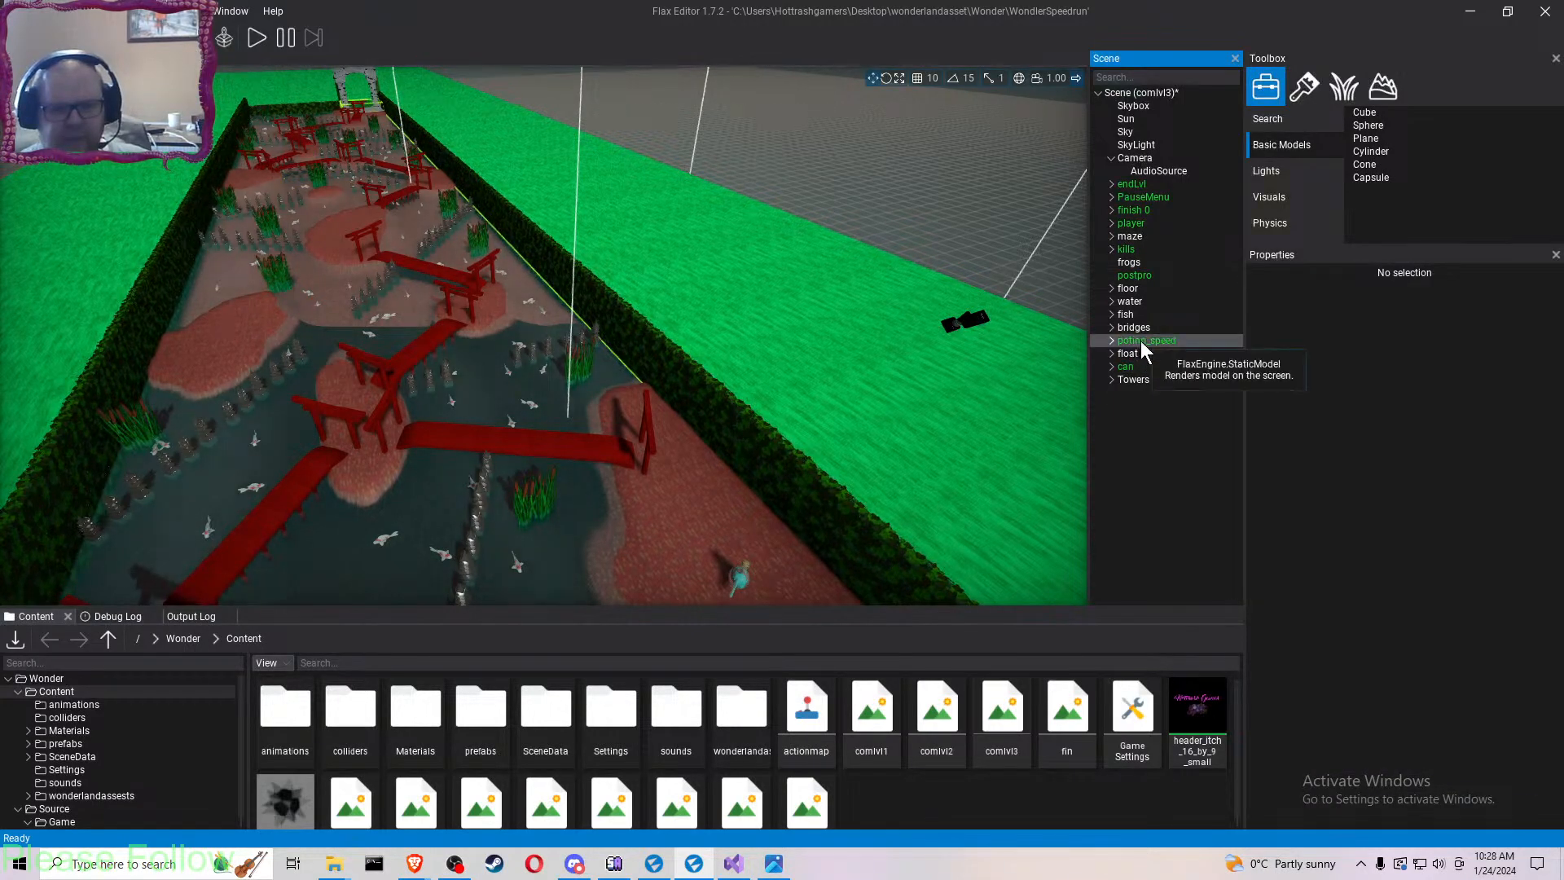
pyautogui.click(1140, 341)
pyautogui.press('Delete')
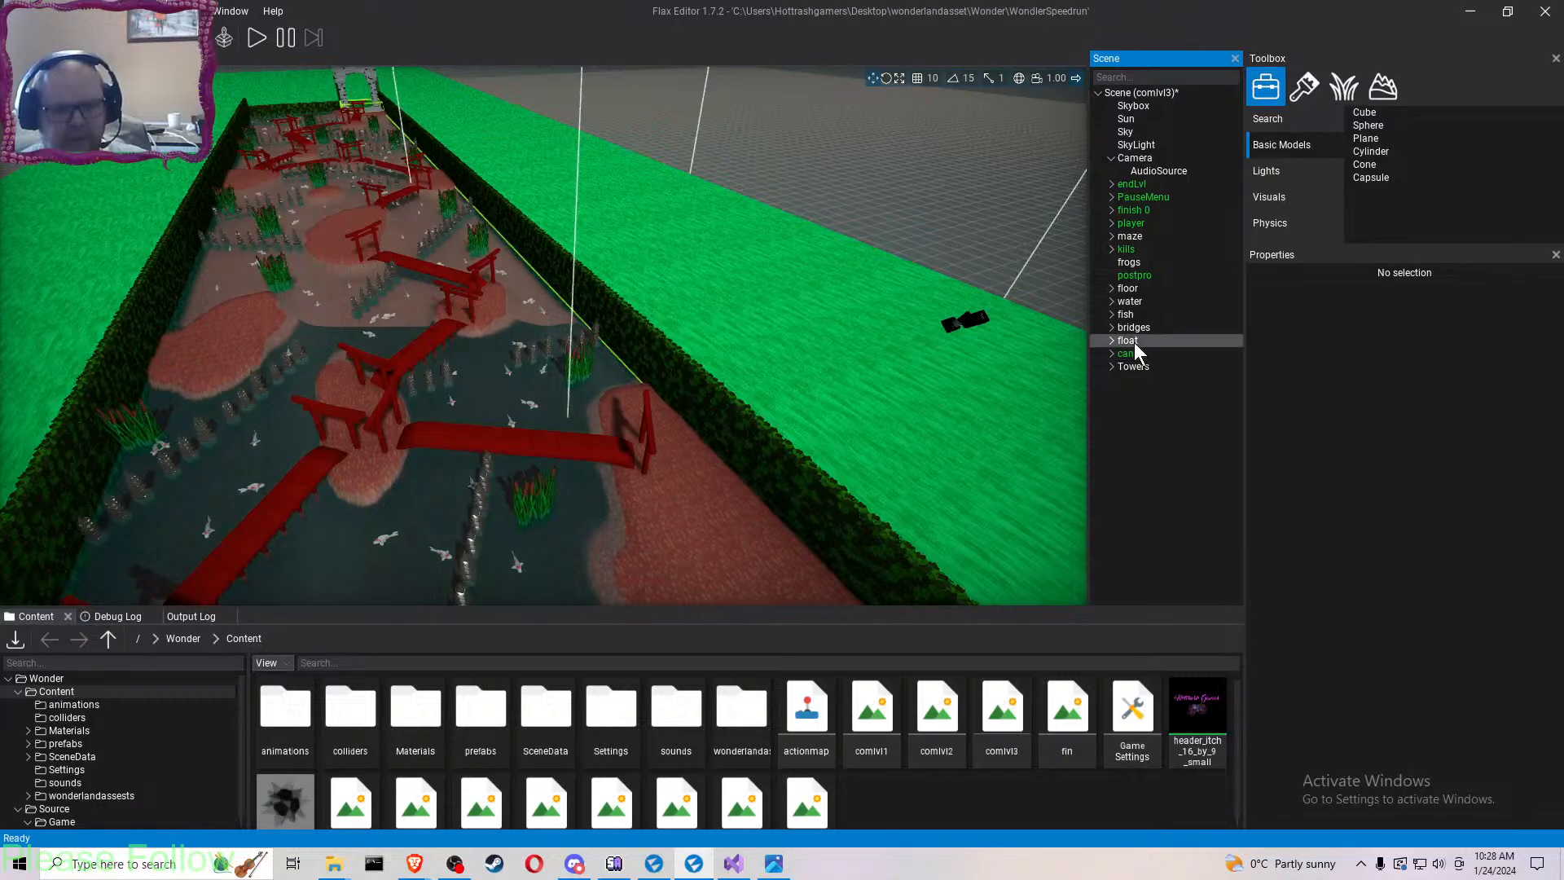
pyautogui.click(1134, 341)
pyautogui.moveTo(653, 349)
pyautogui.mouseDown(button='right')
pyautogui.moveTo(627, 350)
pyautogui.moveTo(652, 350)
pyautogui.mouseUp(button='right')
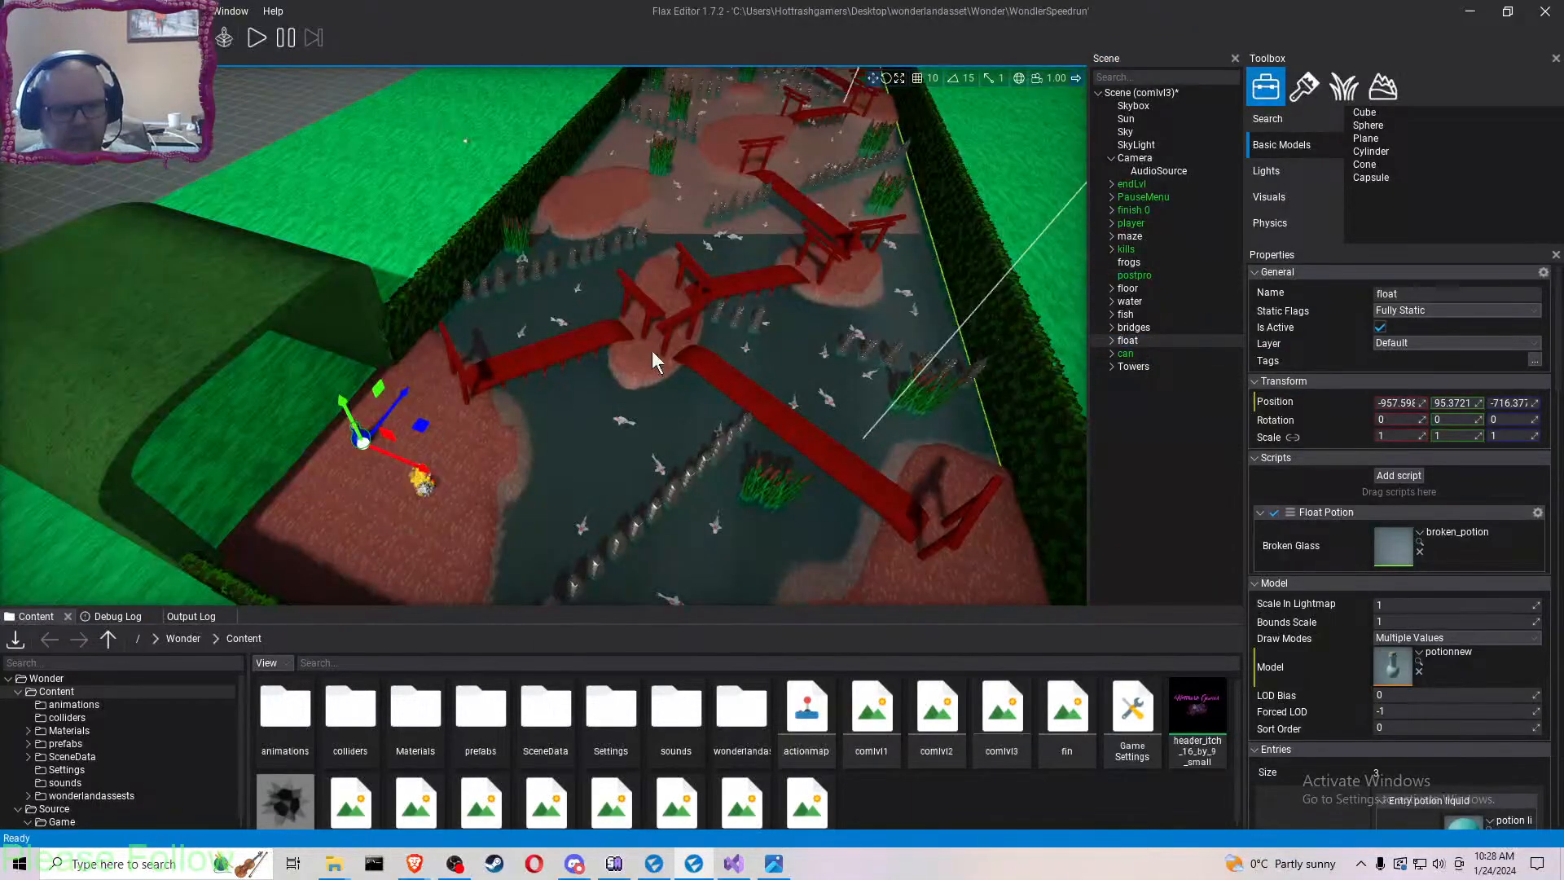
pyautogui.press('Delete')
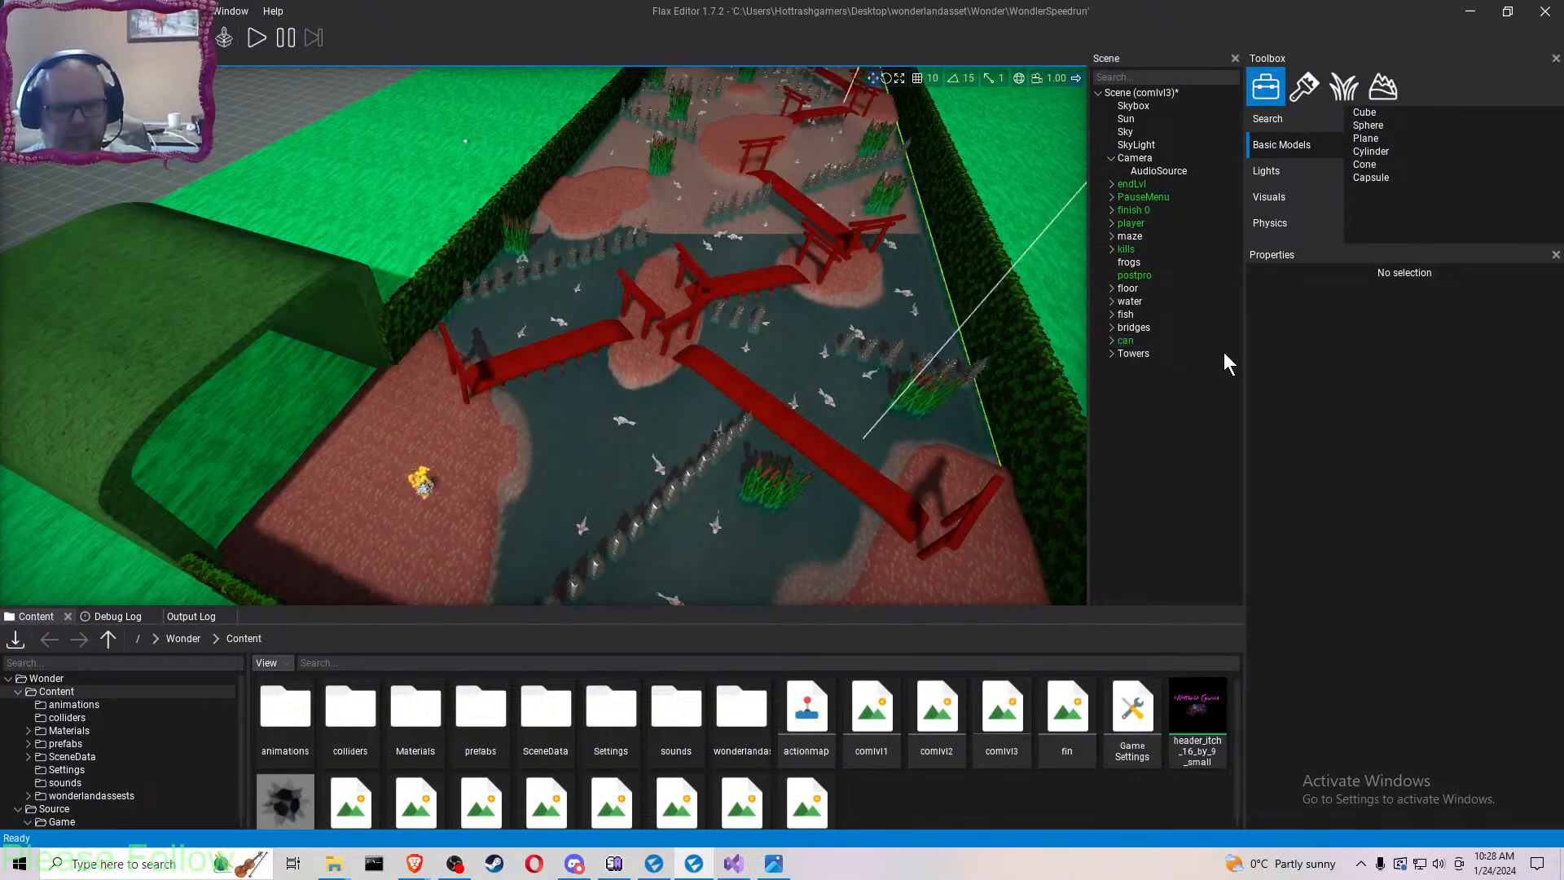
pyautogui.click(1185, 341)
pyautogui.click(1183, 373)
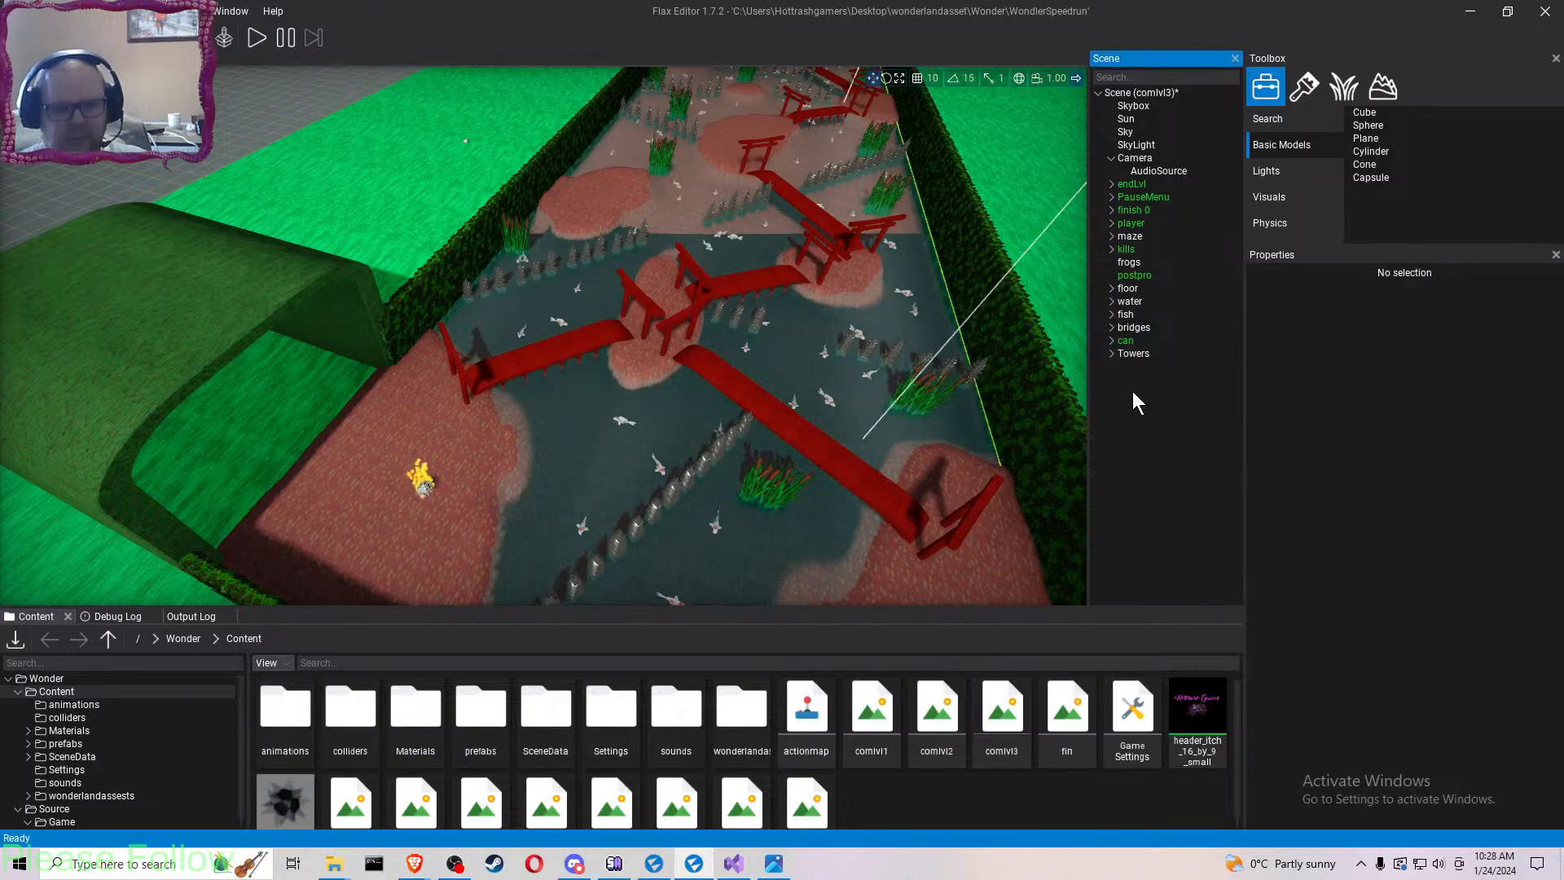
pyautogui.rightClick(1143, 370)
pyautogui.click(1111, 388)
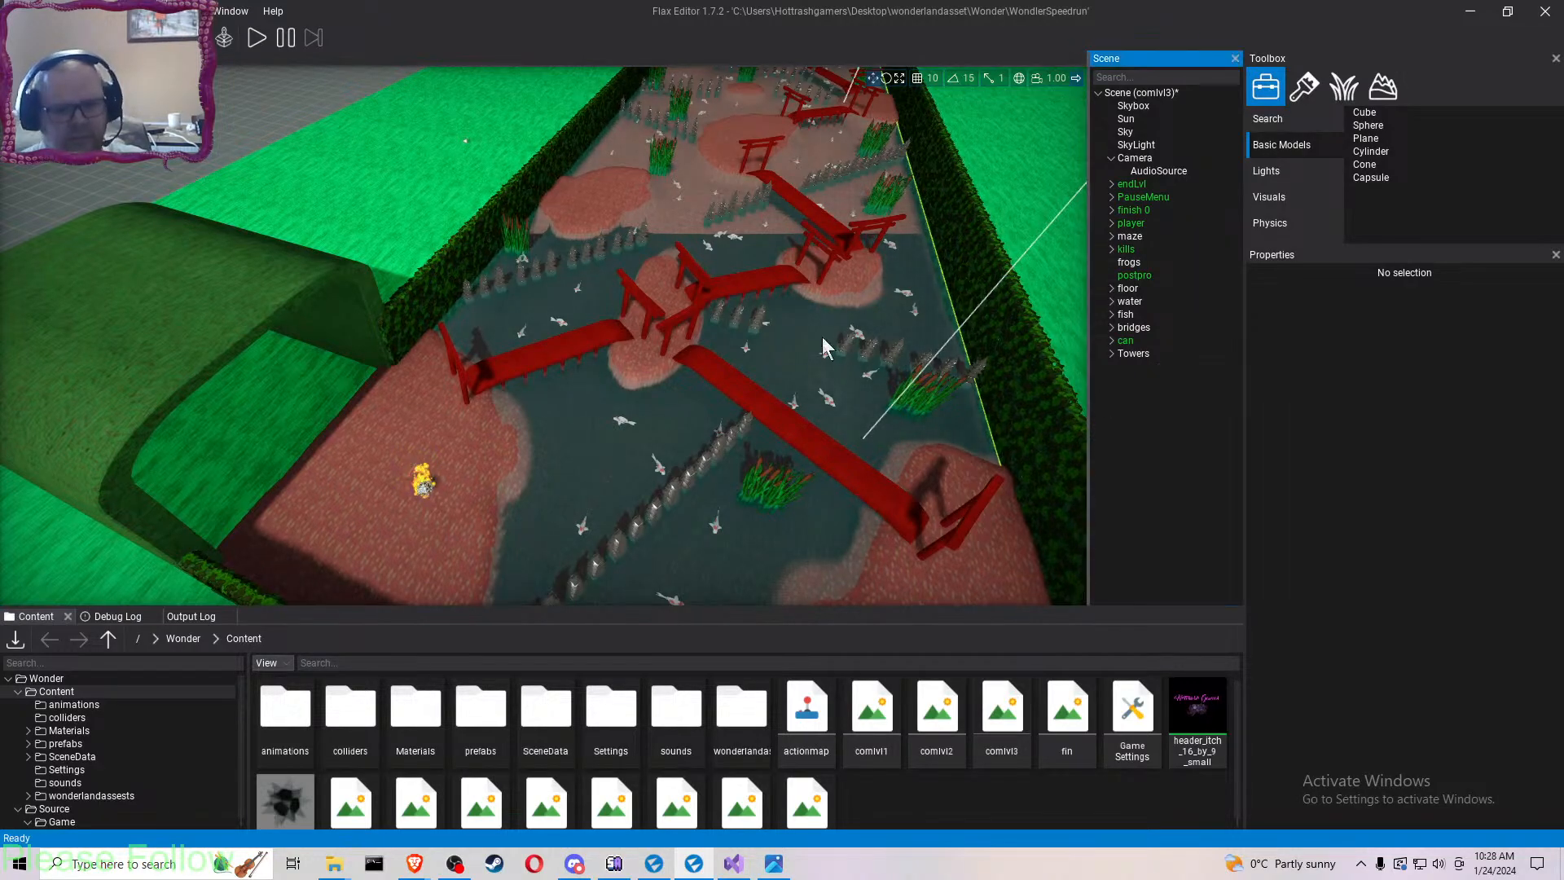
# - Set finish 0's Death Add to 20 and save the comlvl3 scene
pyautogui.moveTo(769, 299)
pyautogui.mouseDown(button='right')
pyautogui.moveTo(754, 311)
pyautogui.moveTo(774, 309)
pyautogui.mouseUp(button='right')
pyautogui.click(768, 298)
pyautogui.click(1118, 209)
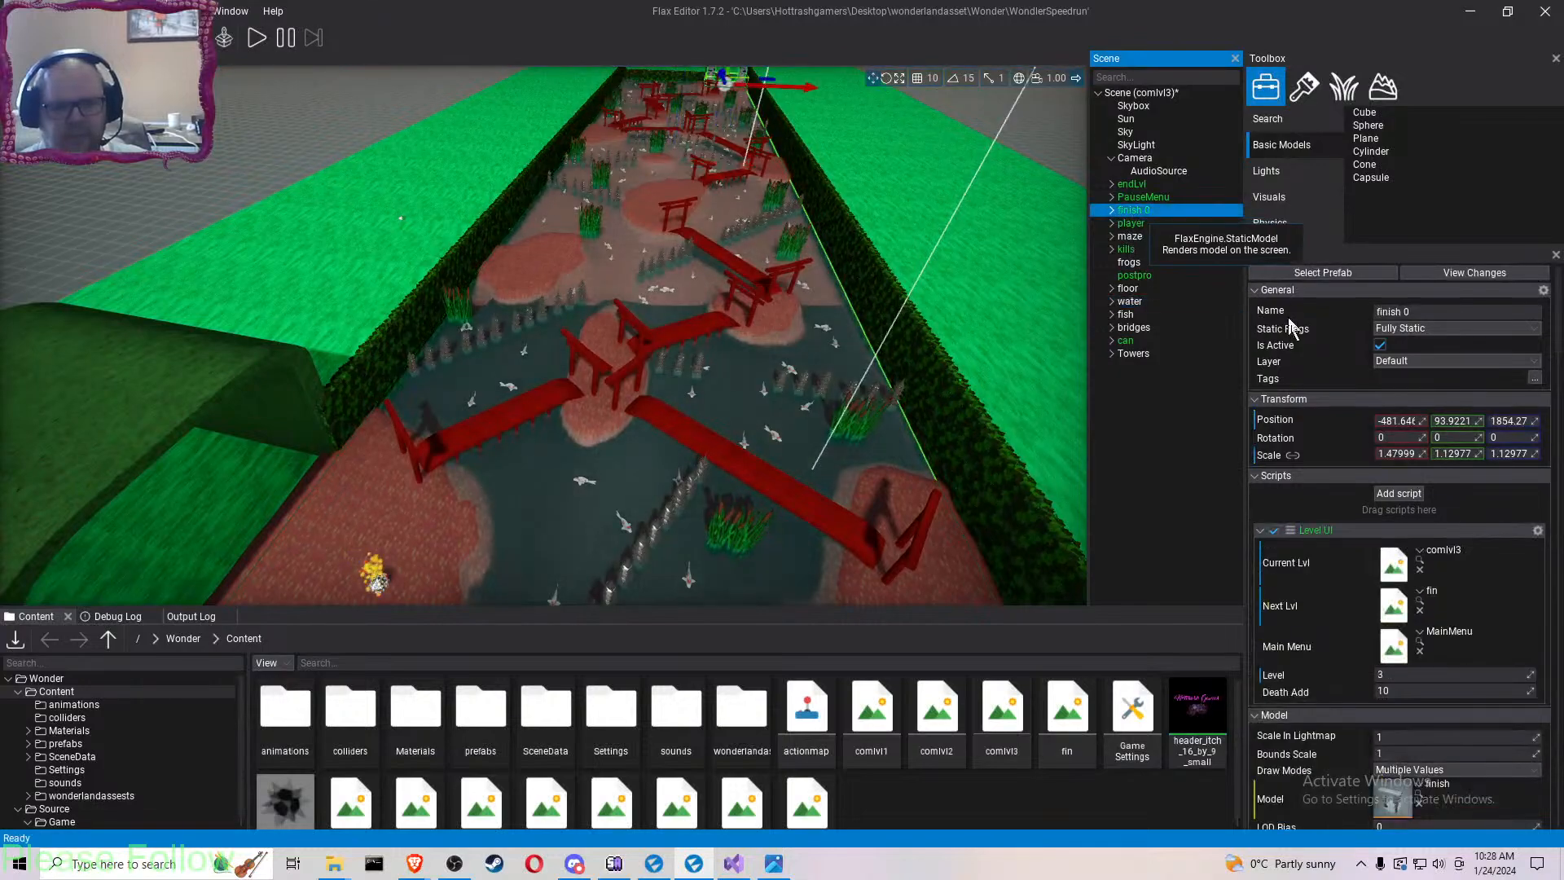
pyautogui.click(1400, 692)
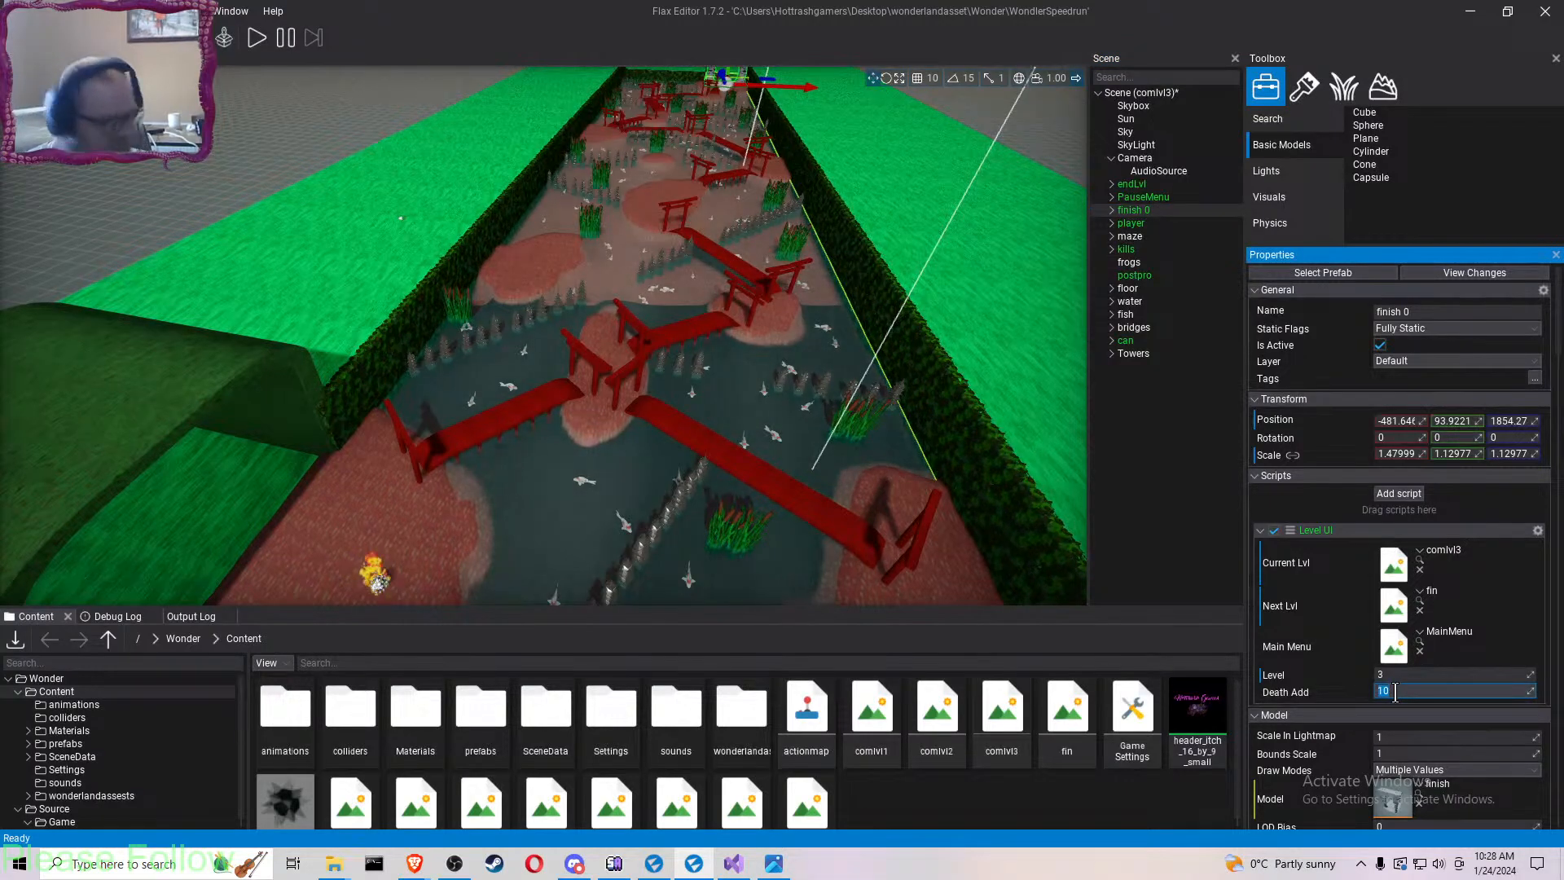
pyautogui.write('20')
pyautogui.press('Return')
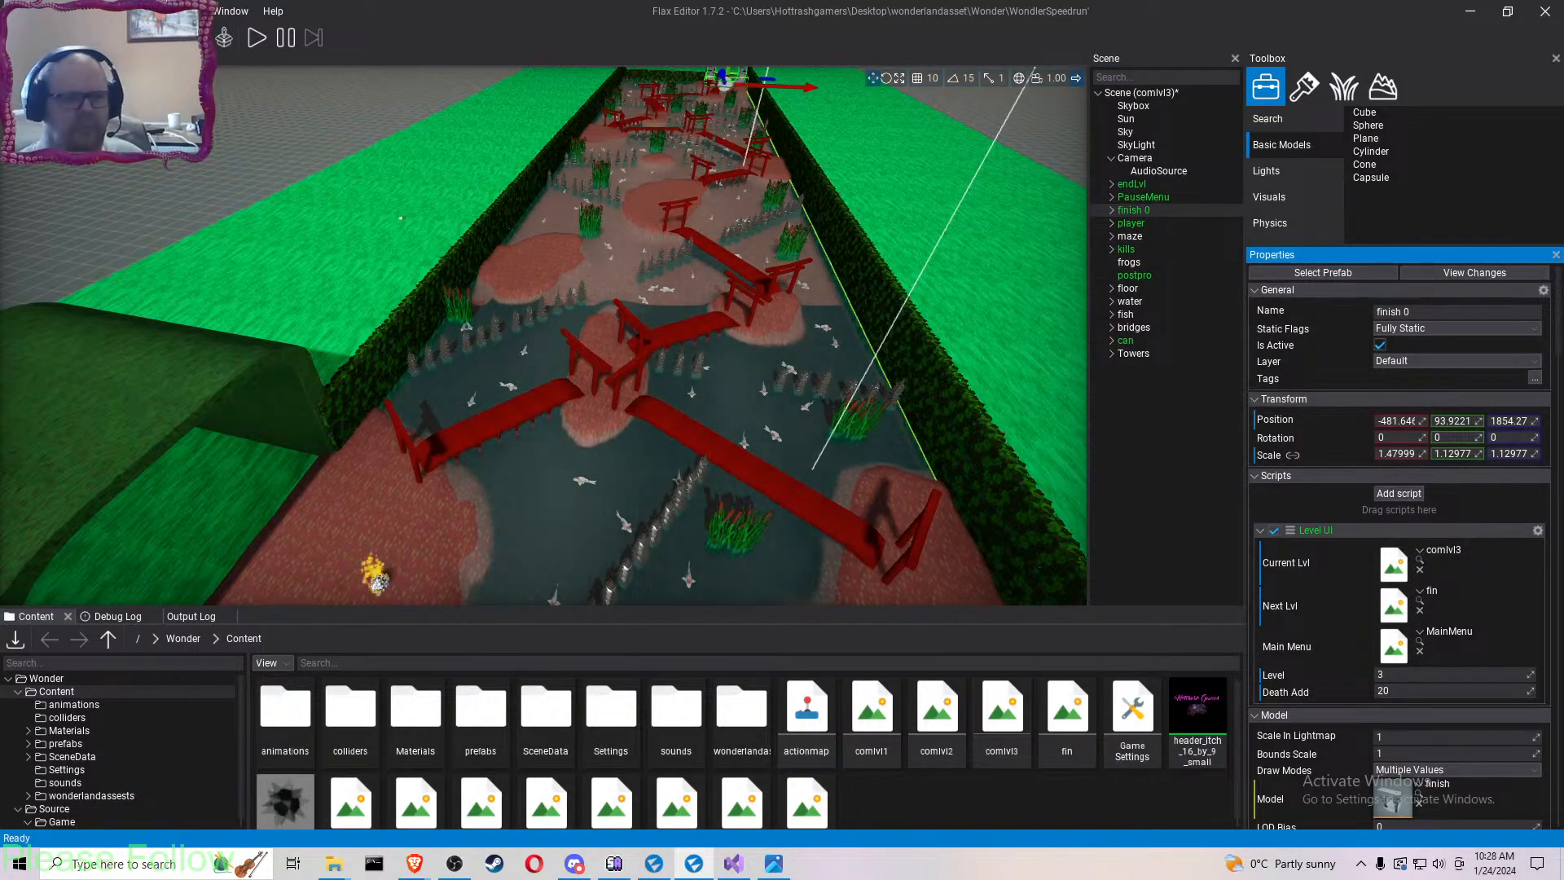
pyautogui.hotkey('ctrl', 's')
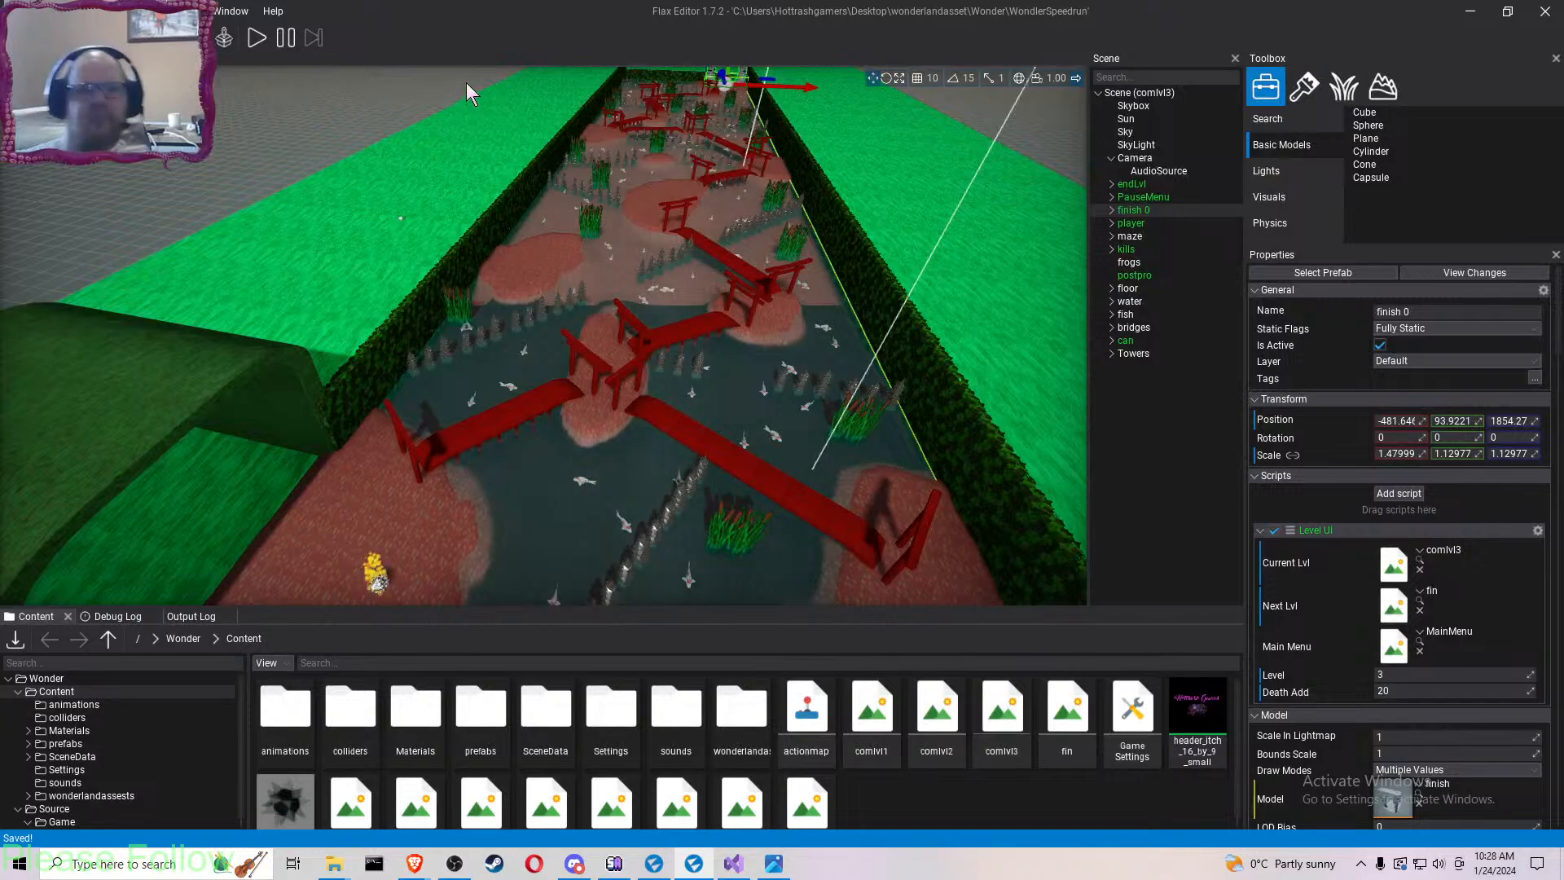
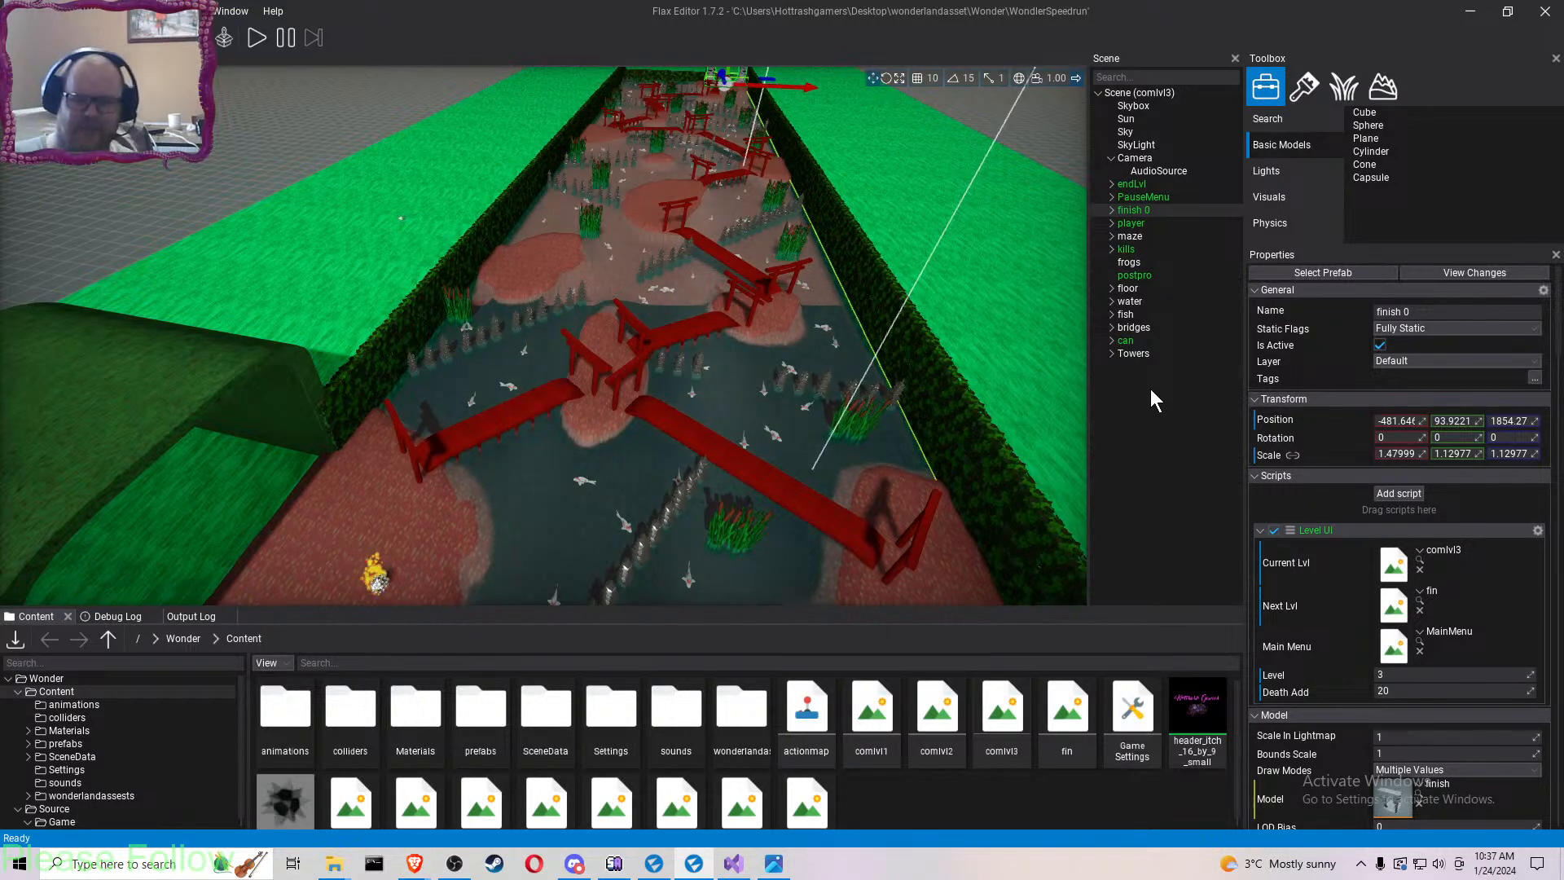
# - Attach the Compet Potion Spawner script to the comlvl3 scene root and set its I value to 3
pyautogui.click(1148, 94)
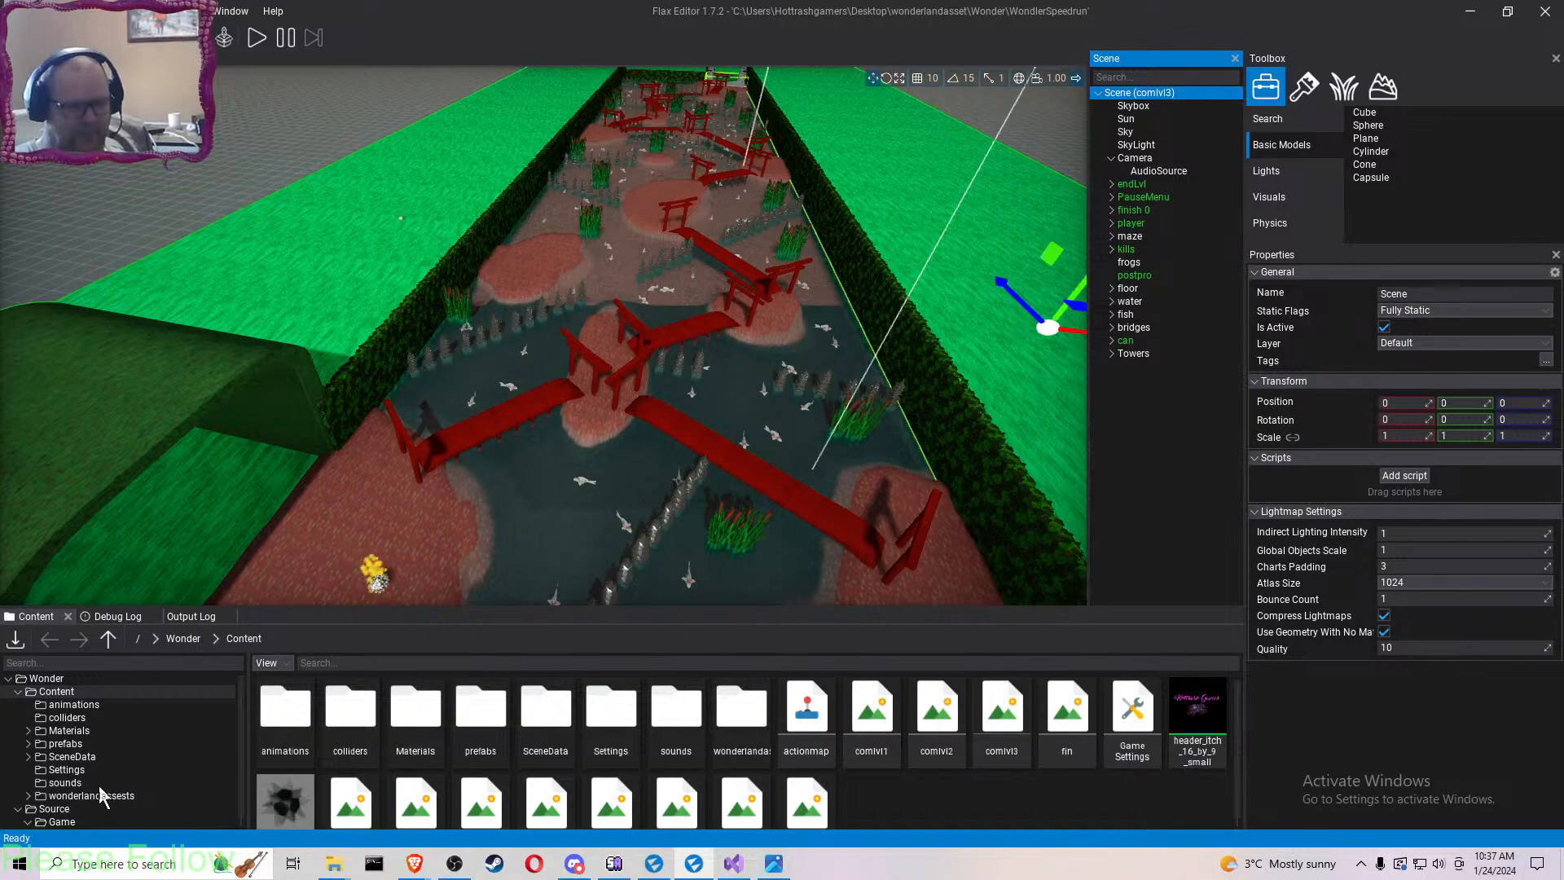
pyautogui.scroll(-1, 99, 786)
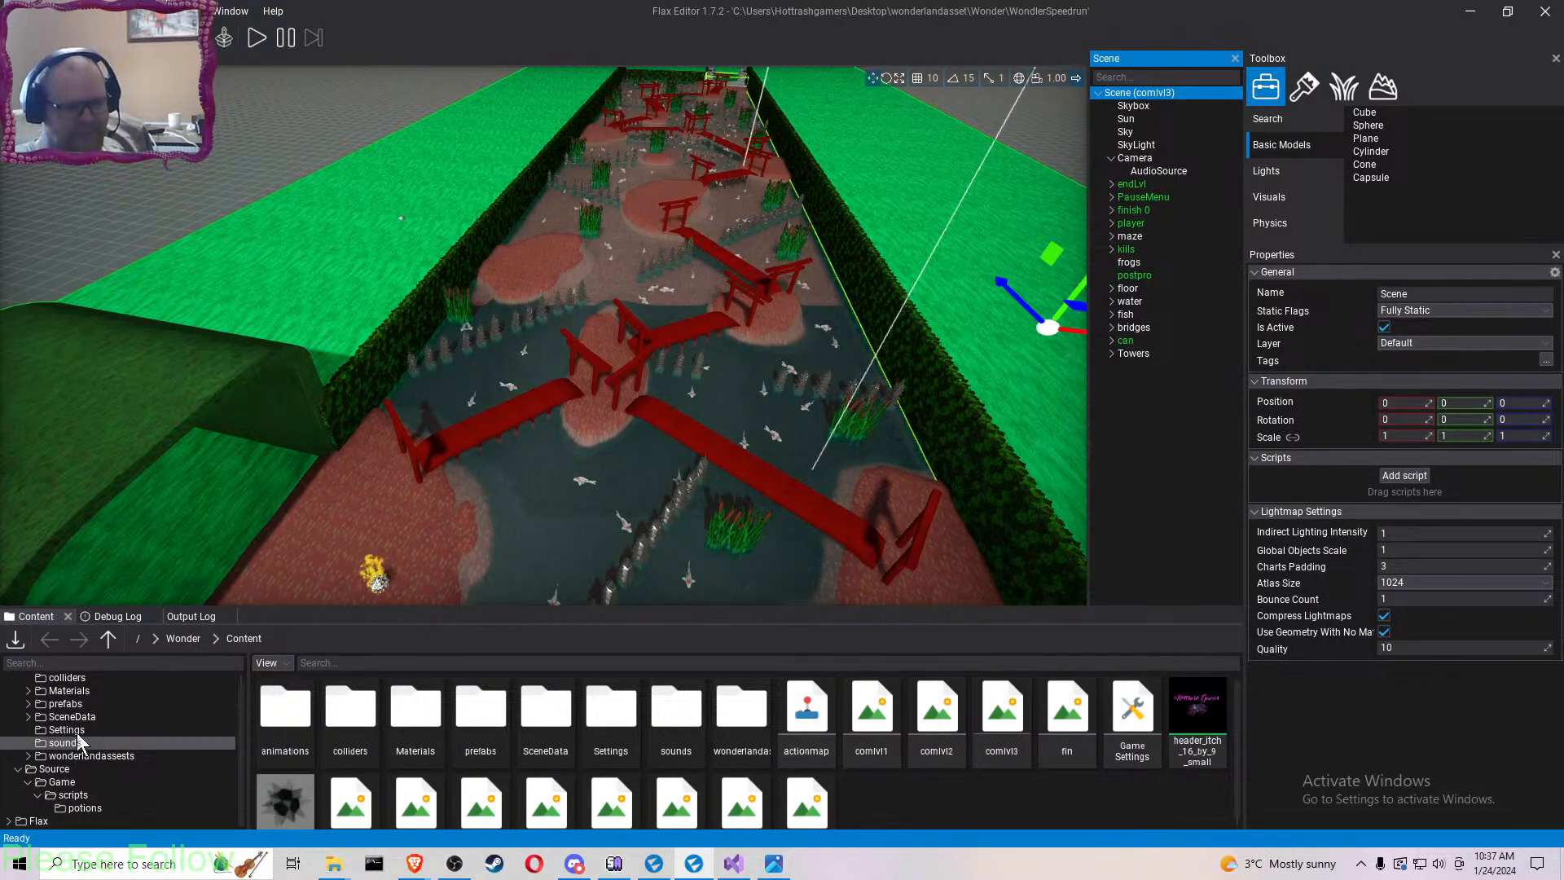
pyautogui.click(81, 795)
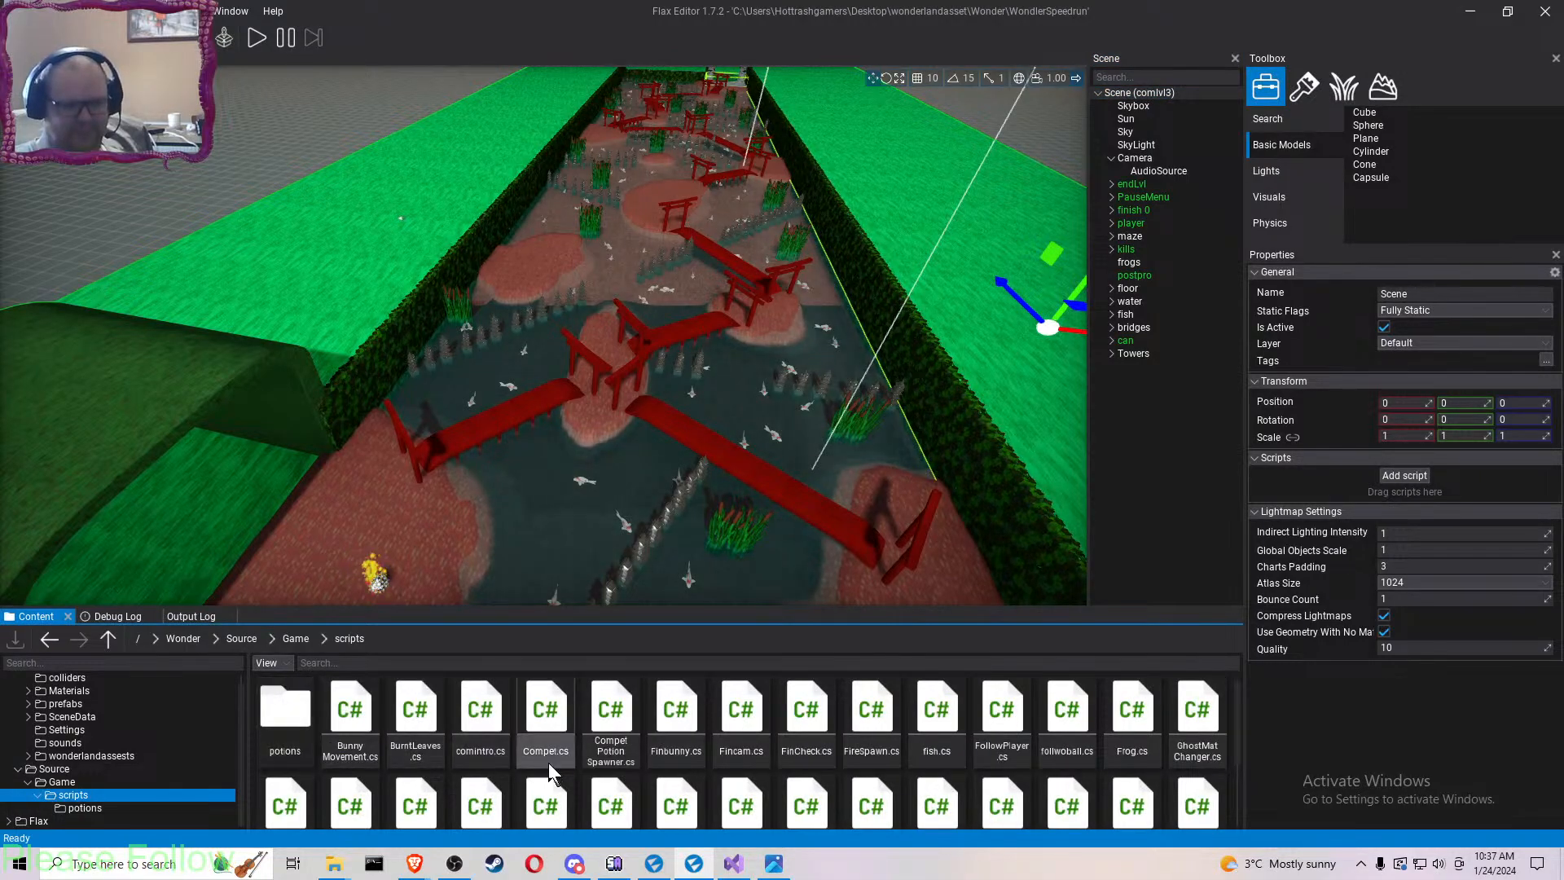
pyautogui.moveTo(602, 726); pyautogui.dragTo(1377, 491)
pyautogui.click(1393, 534)
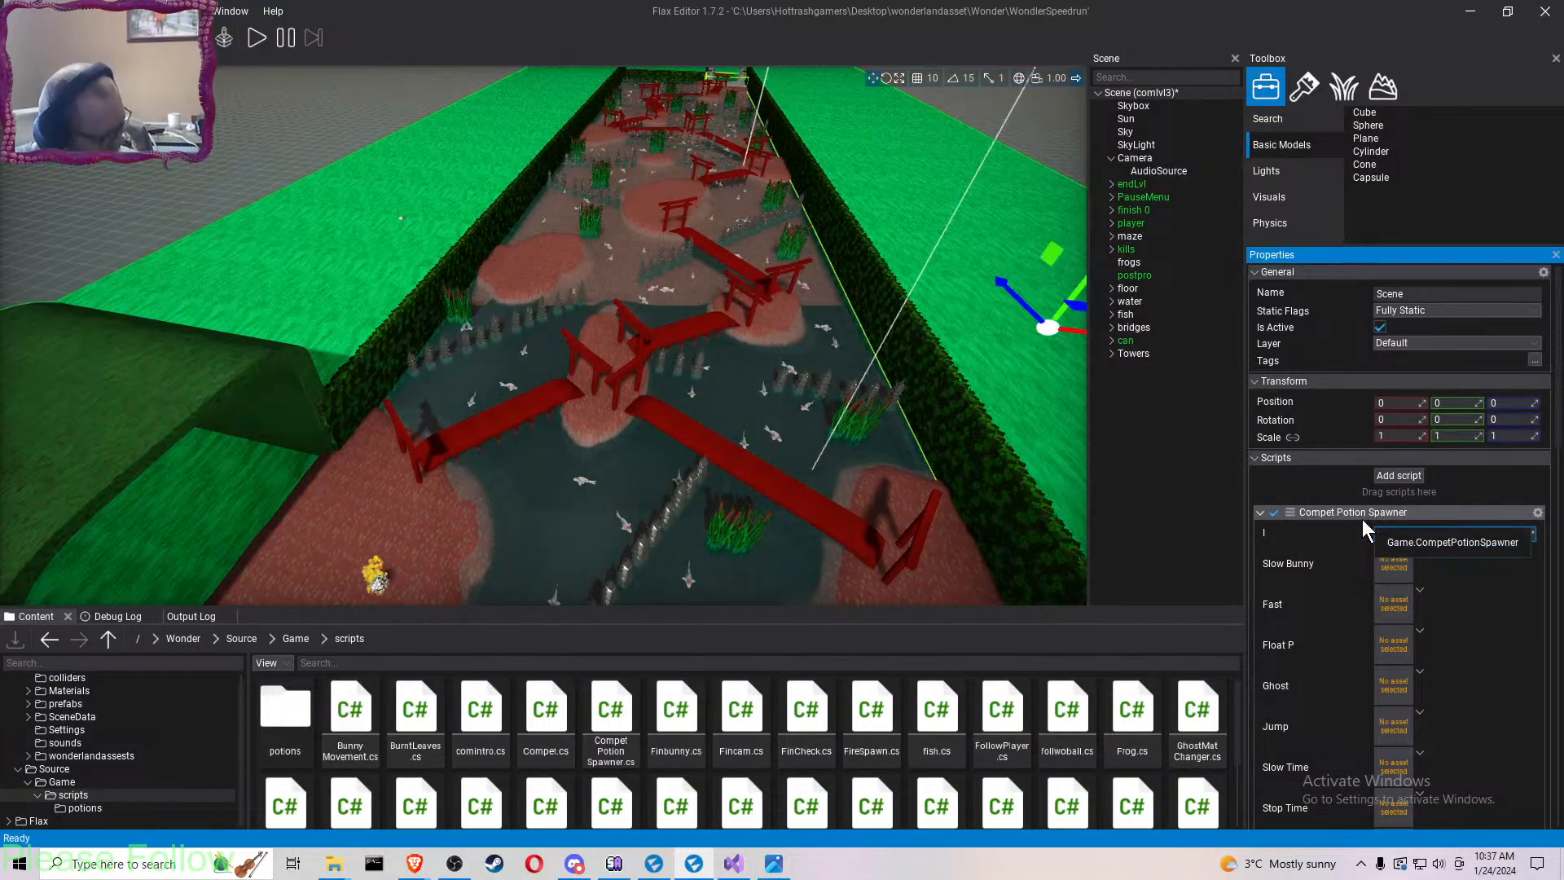
pyautogui.write('3')
pyautogui.click(1321, 487)
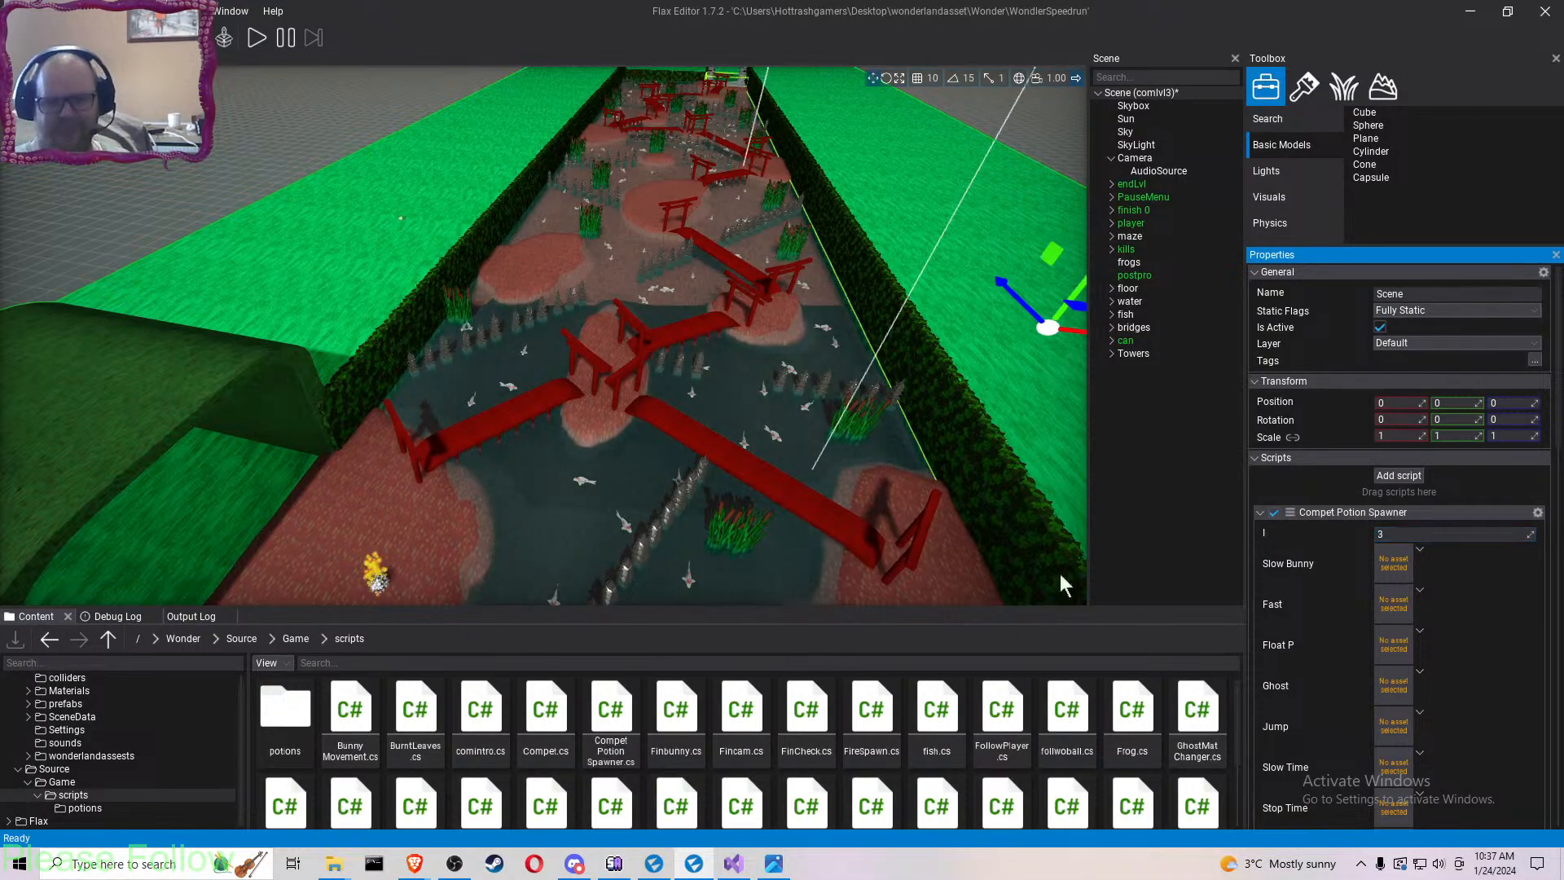
# - Assign prefabs to the potion spawner: stopbun to Stop Bunny, repotion_vines (1) to Vine and potion_time_pause to Stop Time
pyautogui.click(88, 704)
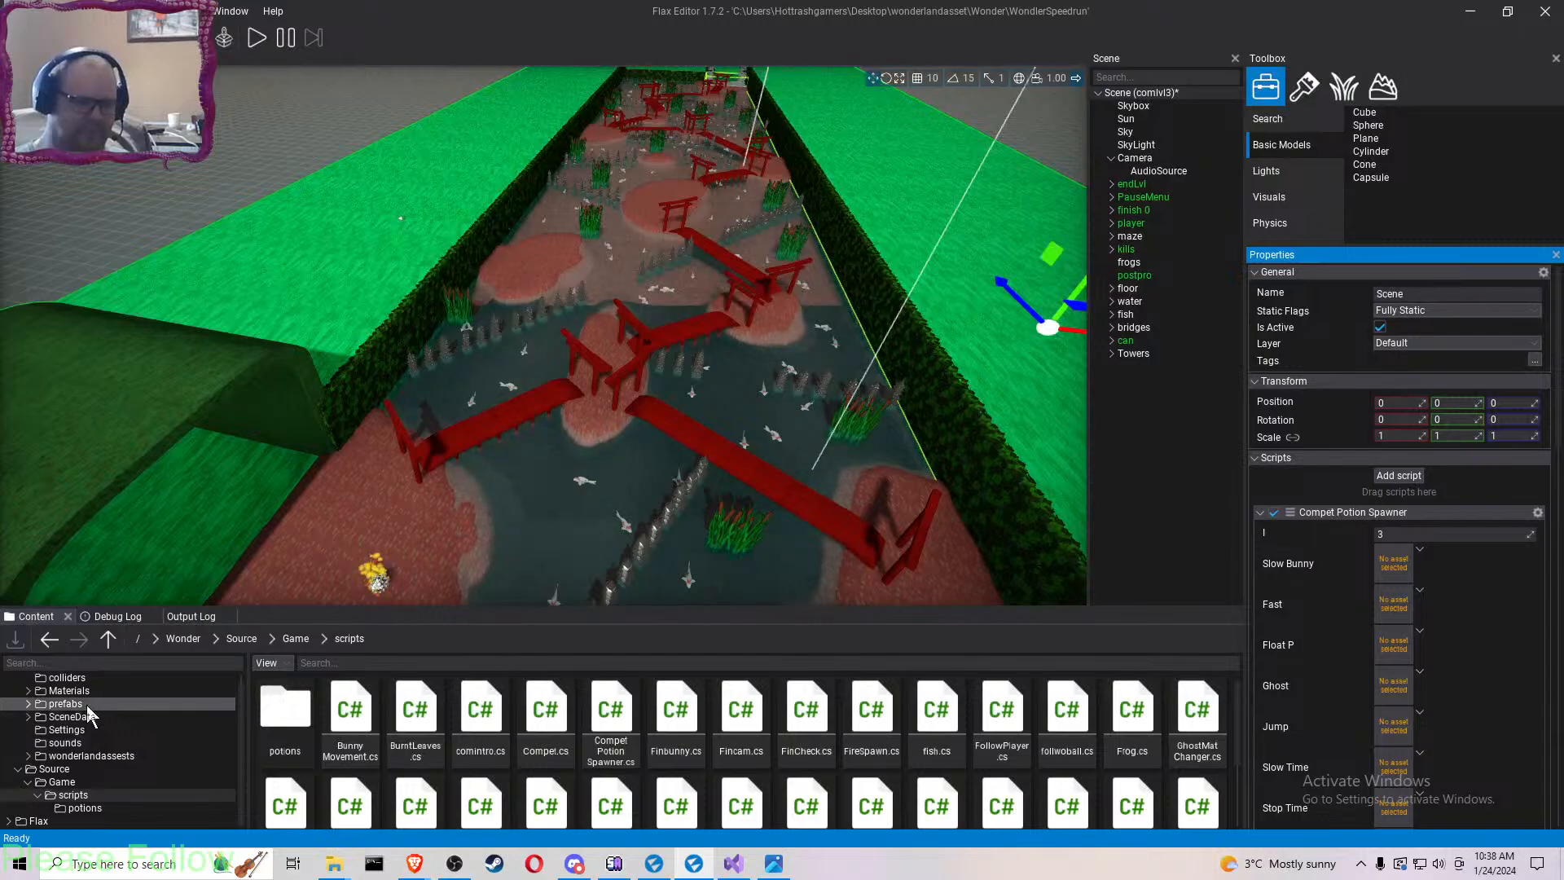
pyautogui.scroll(-5, 863, 745)
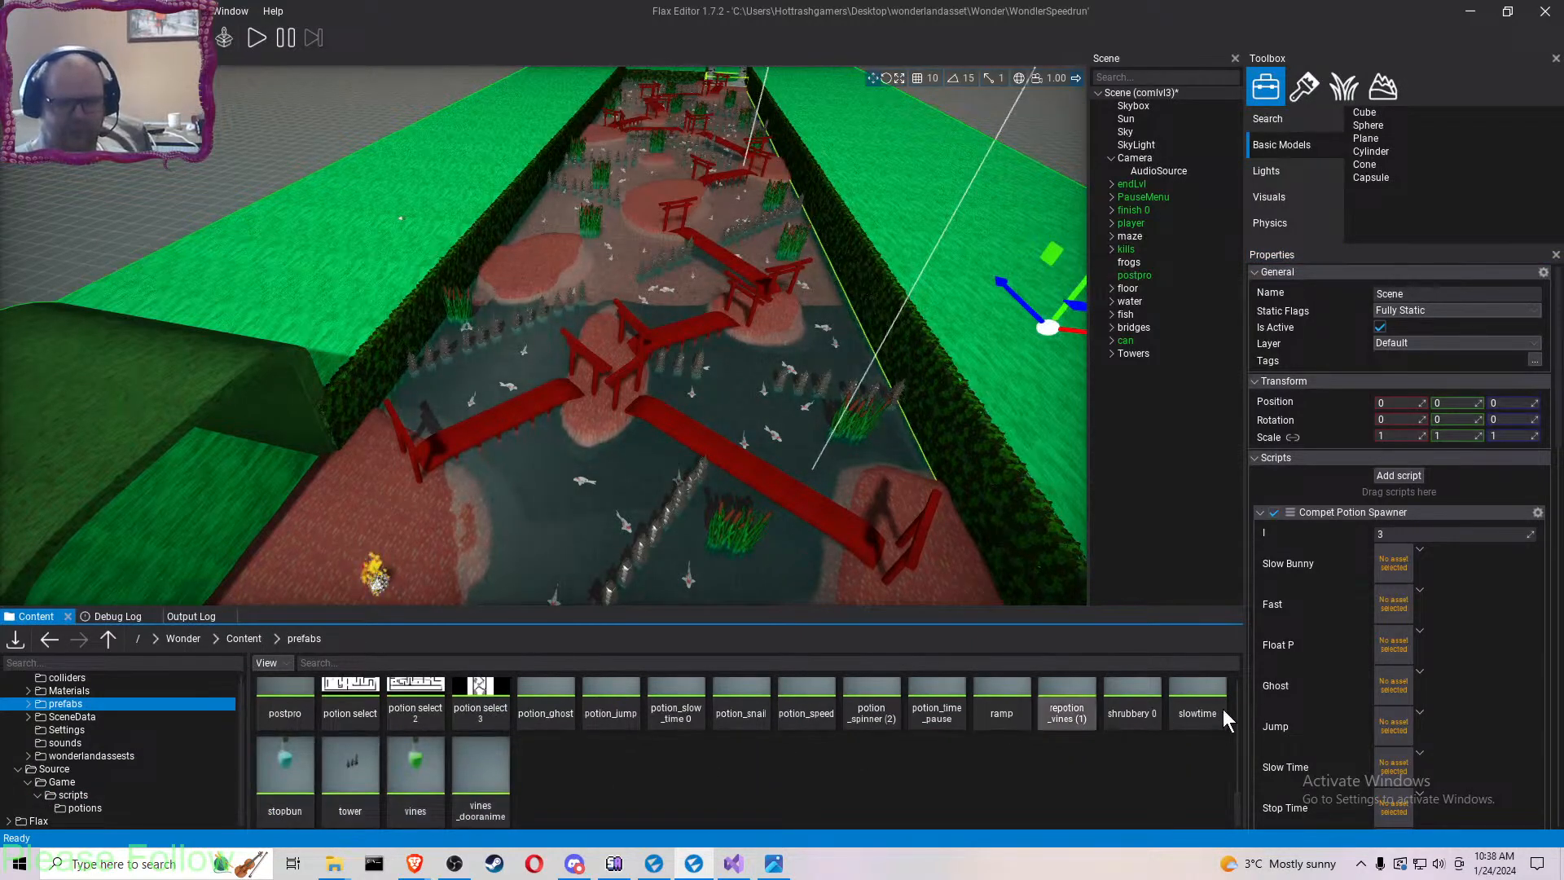
pyautogui.scroll(-2, 1312, 712)
pyautogui.scroll(-2, 1327, 712)
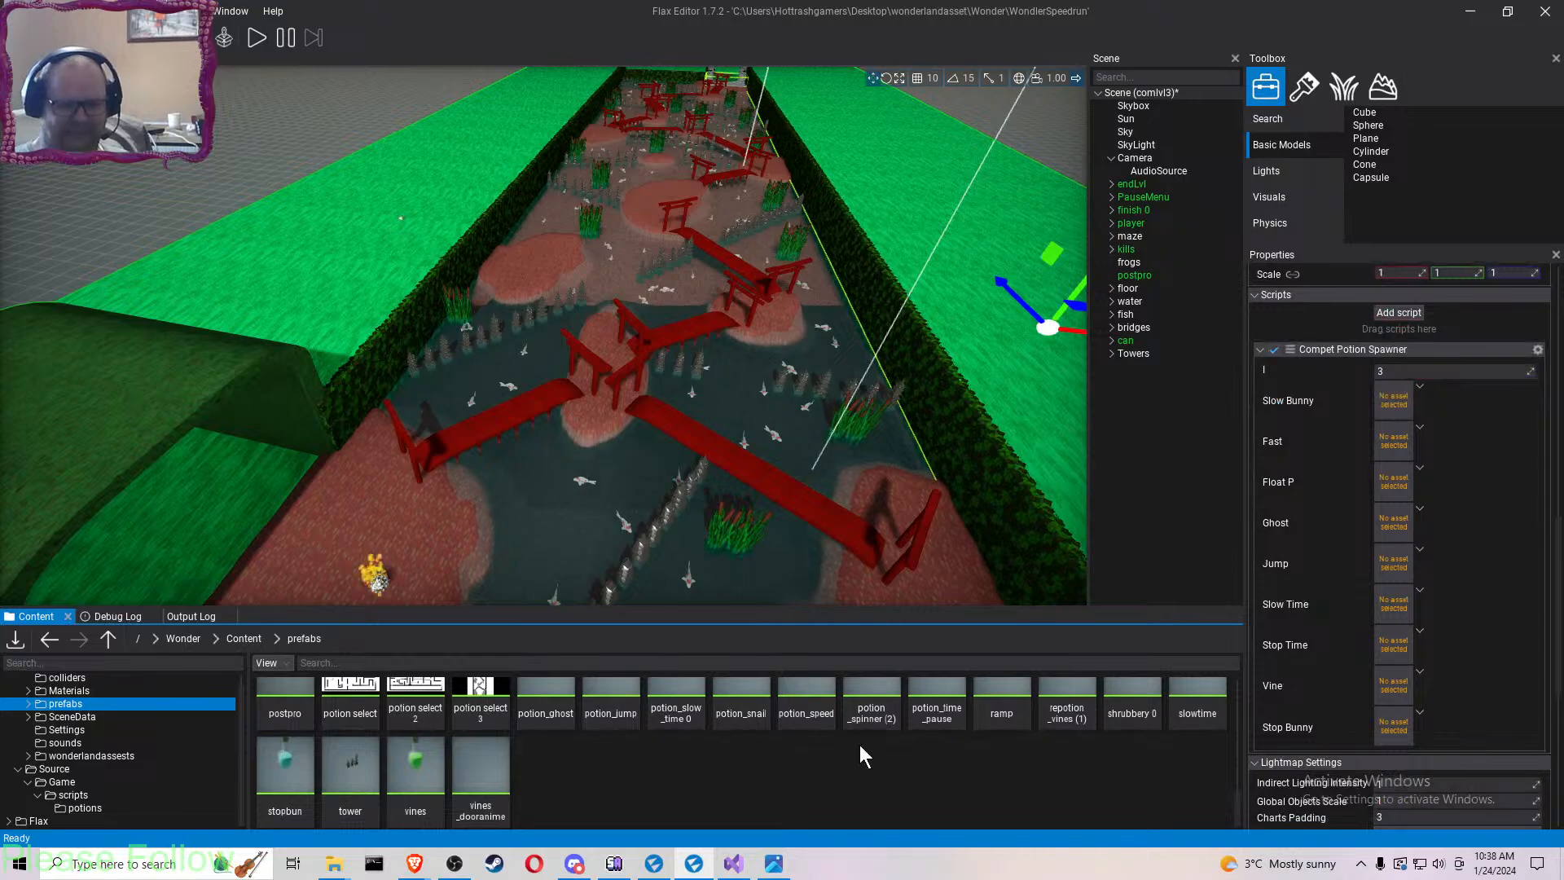
pyautogui.moveTo(290, 788); pyautogui.dragTo(1398, 743)
pyautogui.scroll(1, 712, 771)
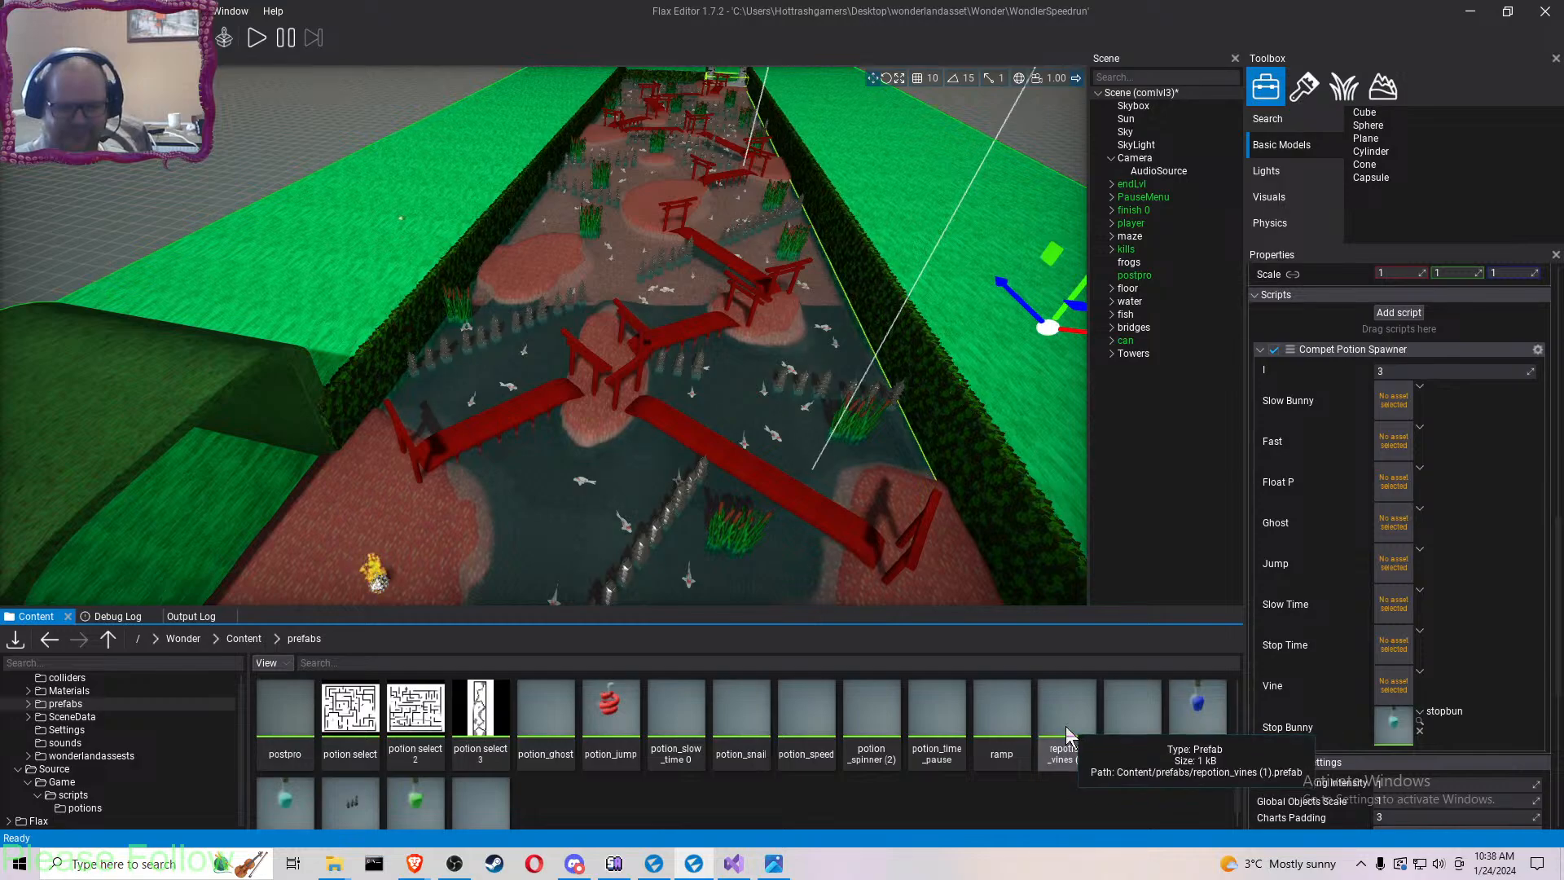
pyautogui.moveTo(1068, 738); pyautogui.dragTo(1389, 693)
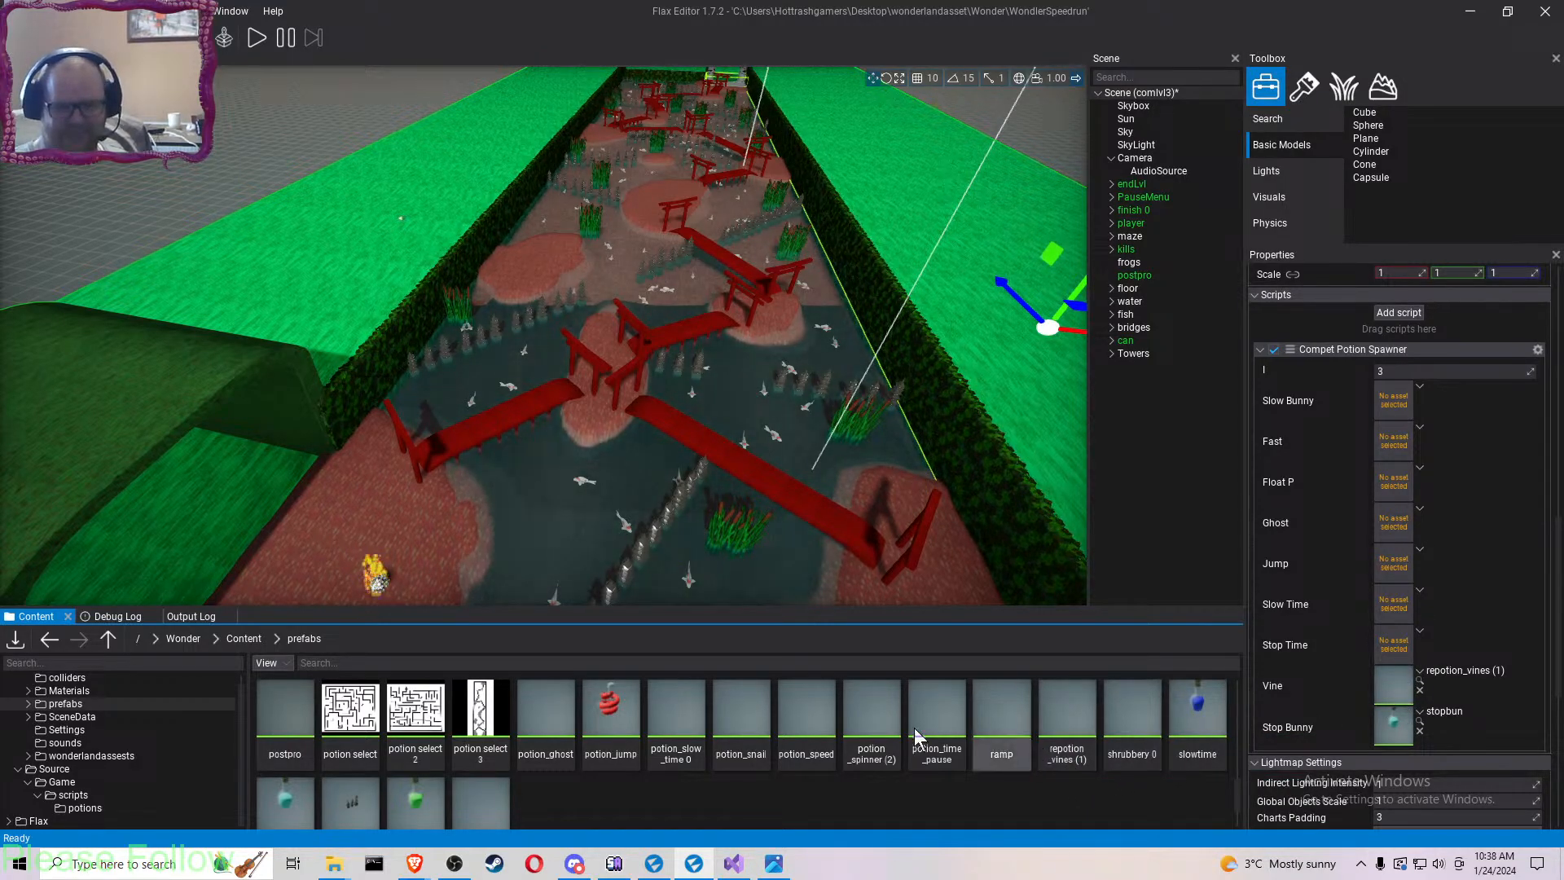
pyautogui.moveTo(937, 717); pyautogui.dragTo(1352, 652)
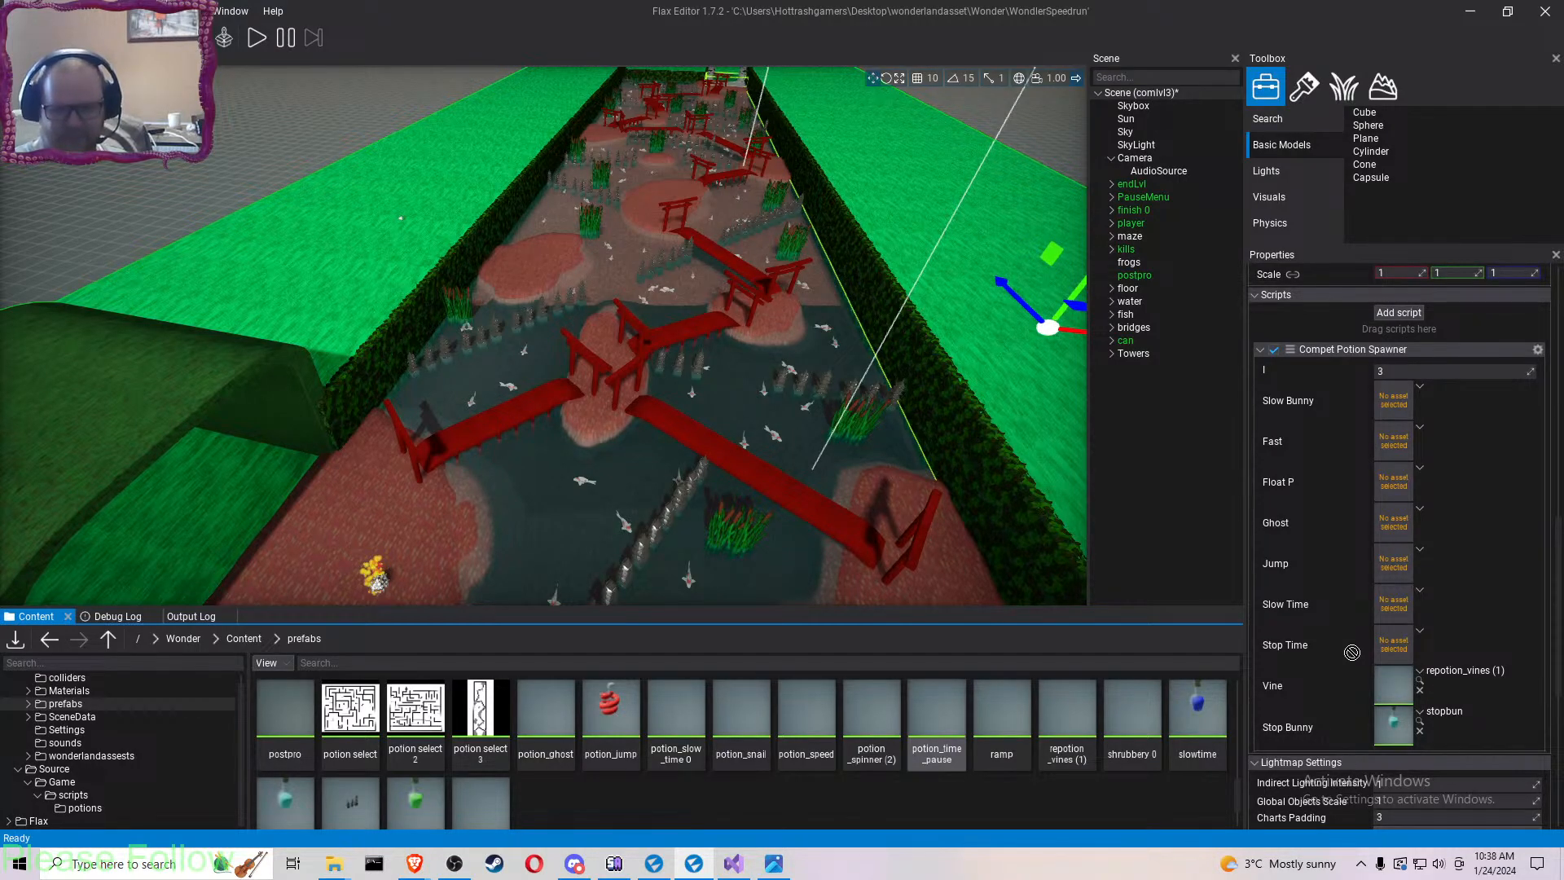
pyautogui.moveTo(1355, 652); pyautogui.dragTo(1389, 652)
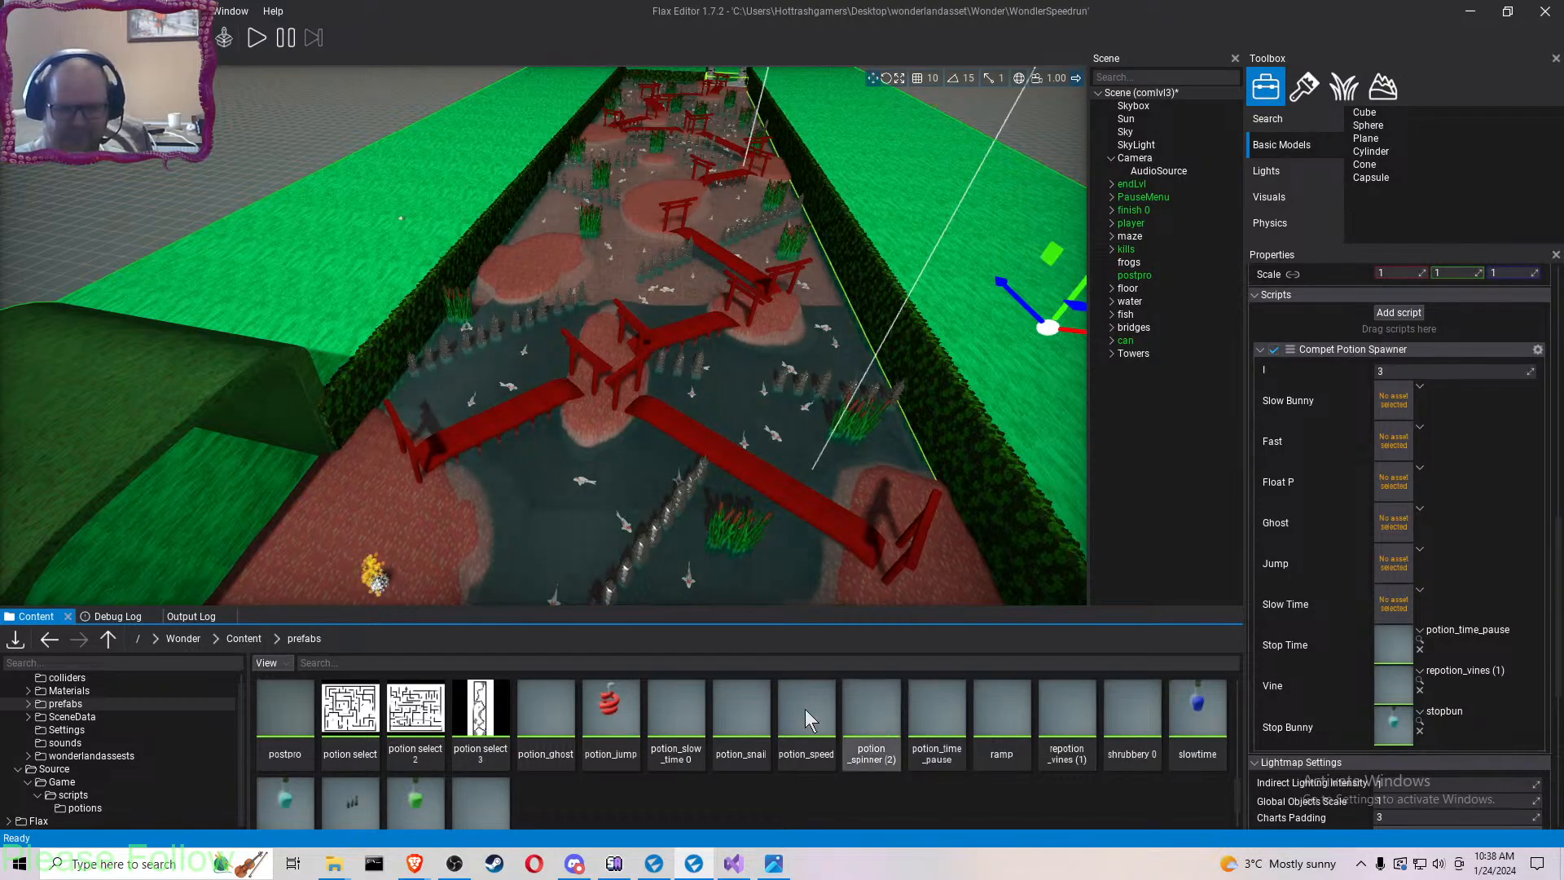
# - Assign potion_speed to Fast, potion_snail to Slow Bunny, potion_slow_time 0 to Slow Time, potion_jump to Jump and potion_ghost to Ghost
pyautogui.moveTo(799, 708); pyautogui.dragTo(1393, 447)
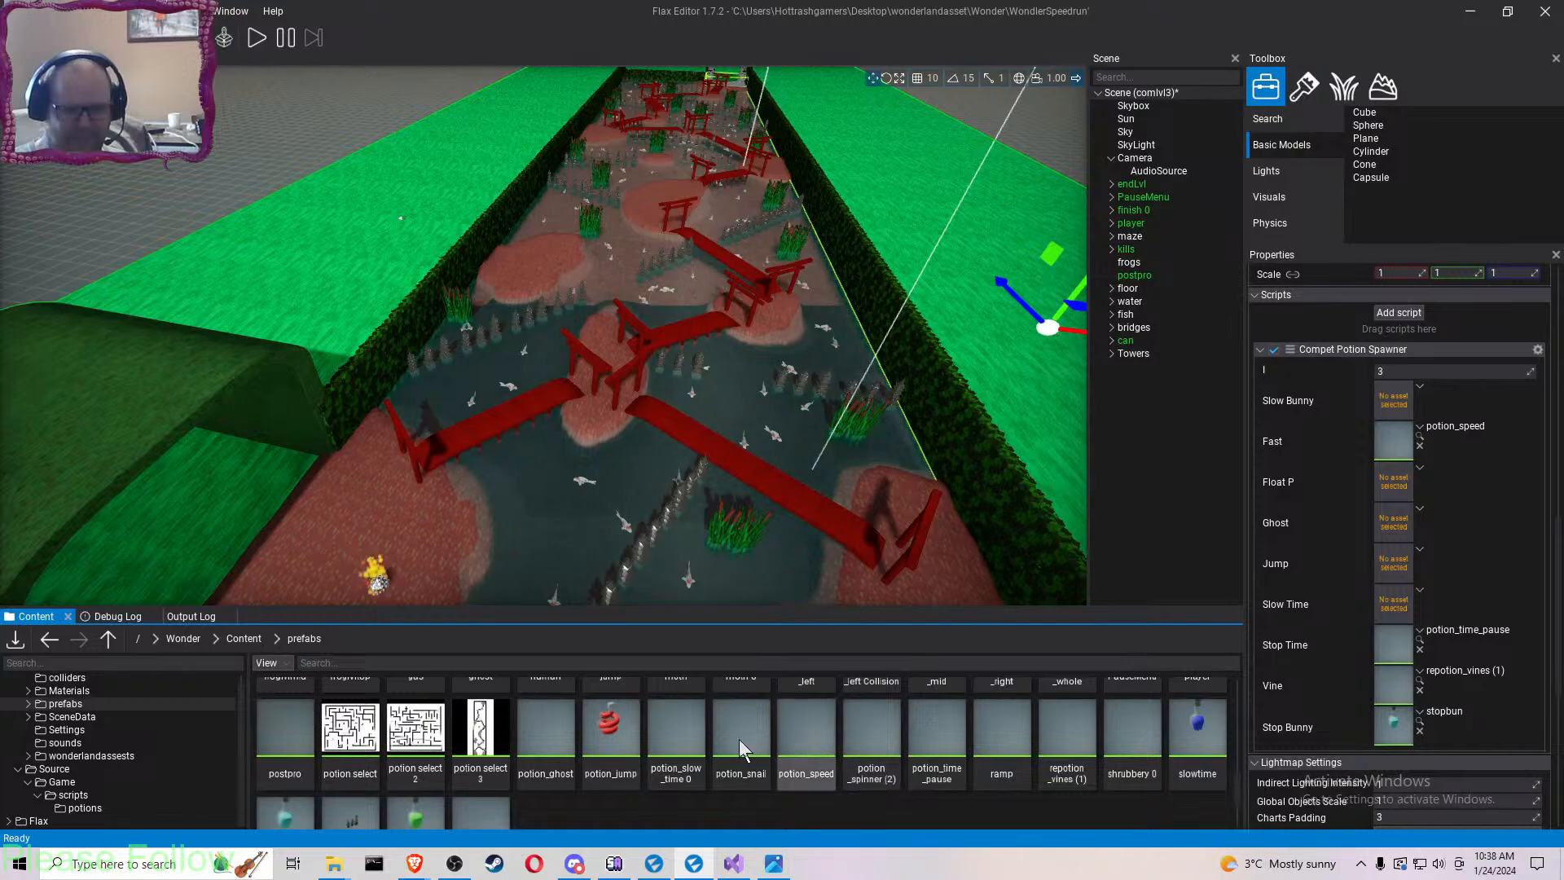
pyautogui.moveTo(740, 740); pyautogui.dragTo(1394, 403)
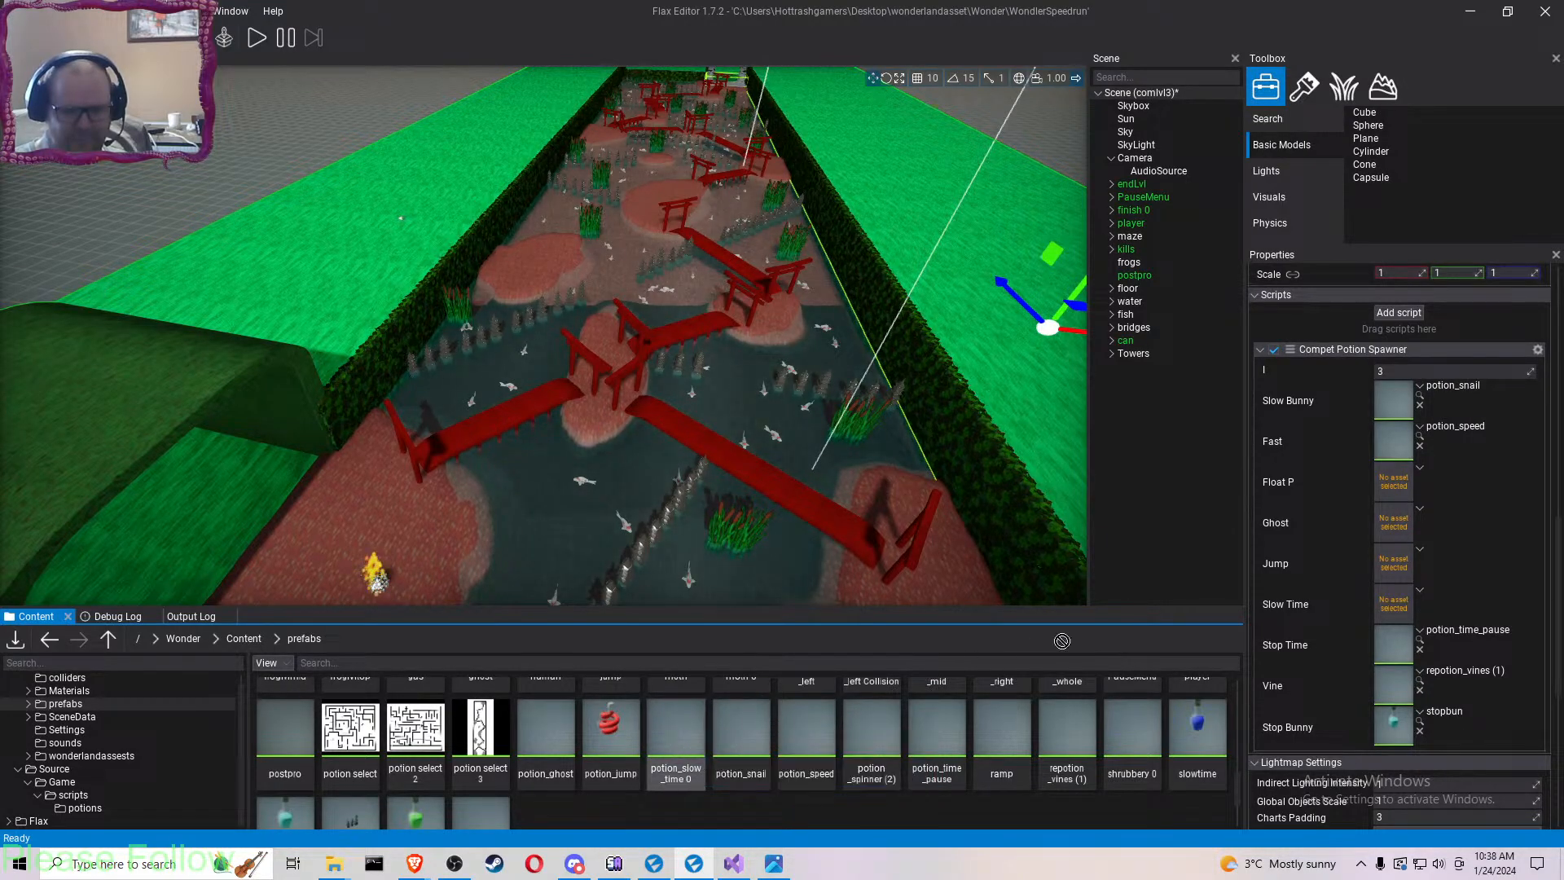
pyautogui.moveTo(676, 726); pyautogui.dragTo(1393, 613)
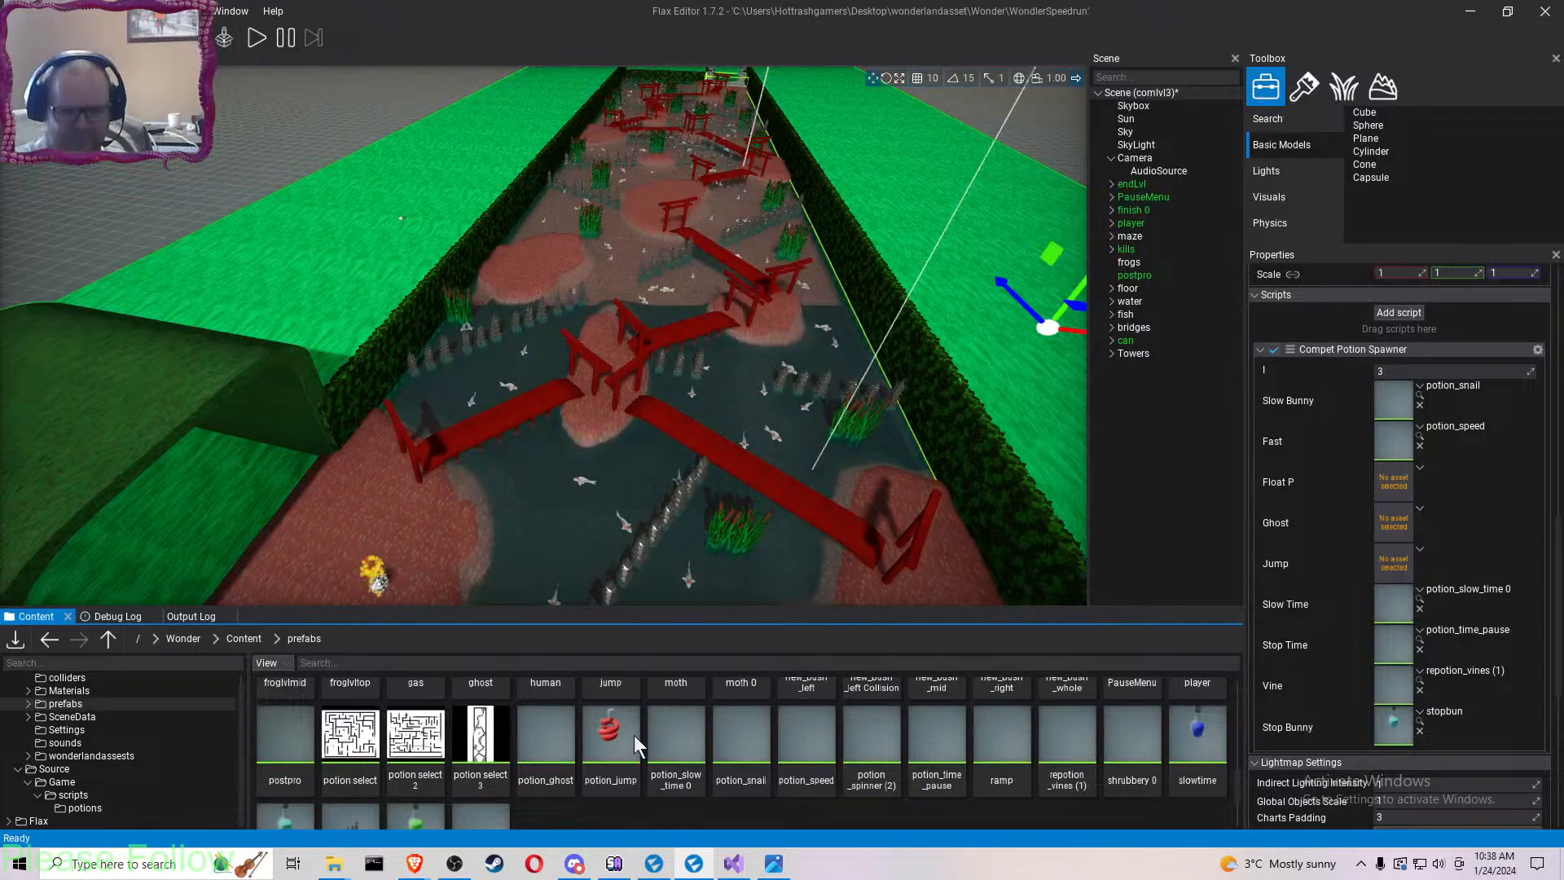
pyautogui.moveTo(632, 737); pyautogui.dragTo(1393, 521)
# - Assign the floatpotion prefab to the potion spawner's Float P and save the comlvl3 scene
pyautogui.scroll(-2, 529, 737)
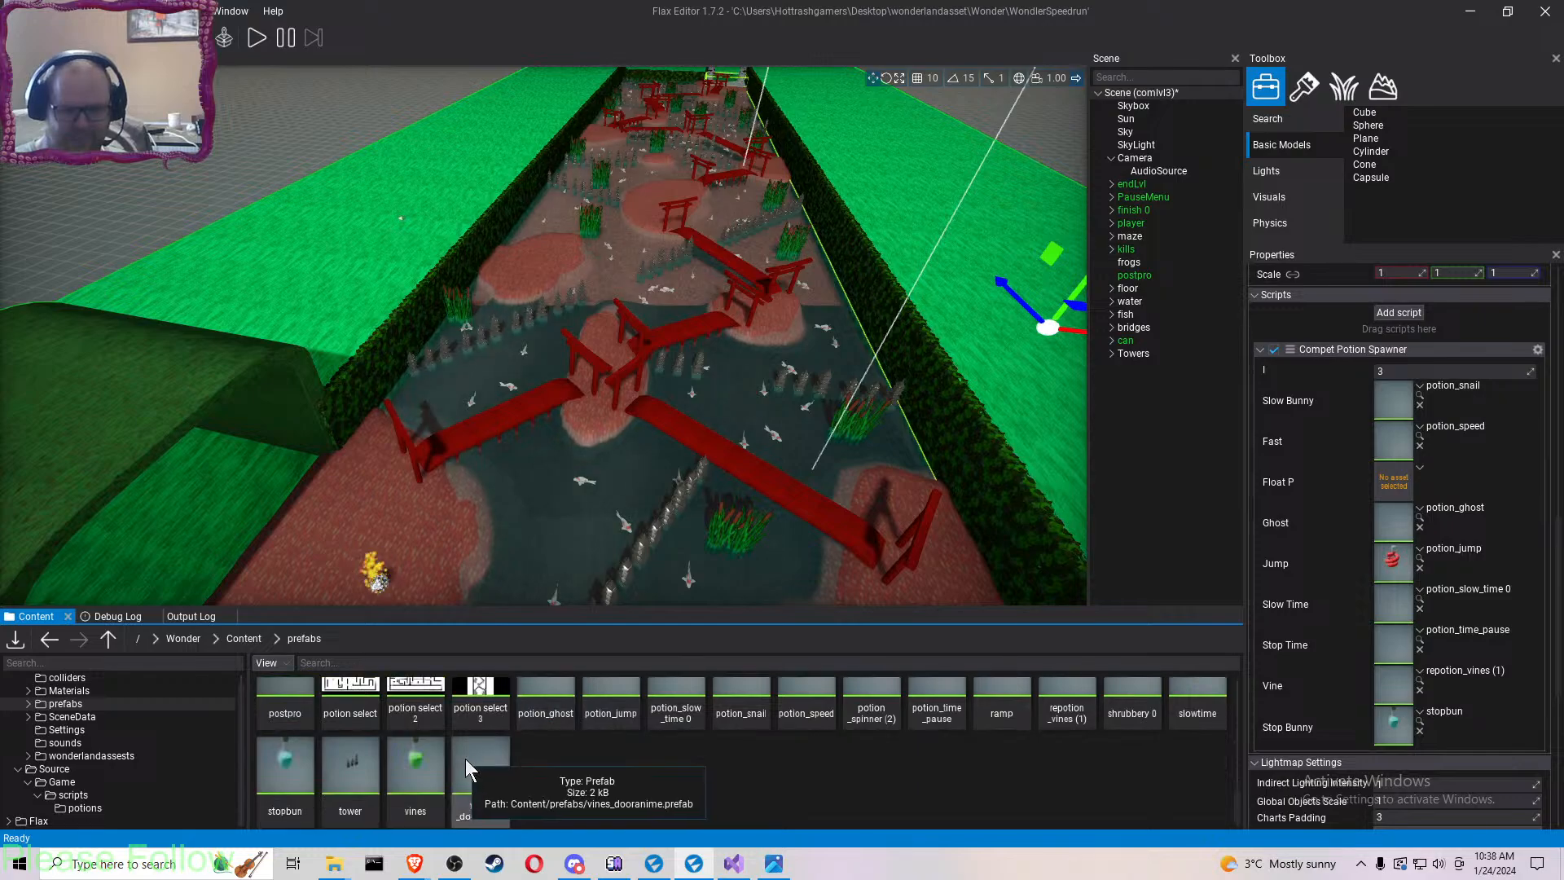
pyautogui.scroll(1, 489, 760)
pyautogui.scroll(1, 733, 774)
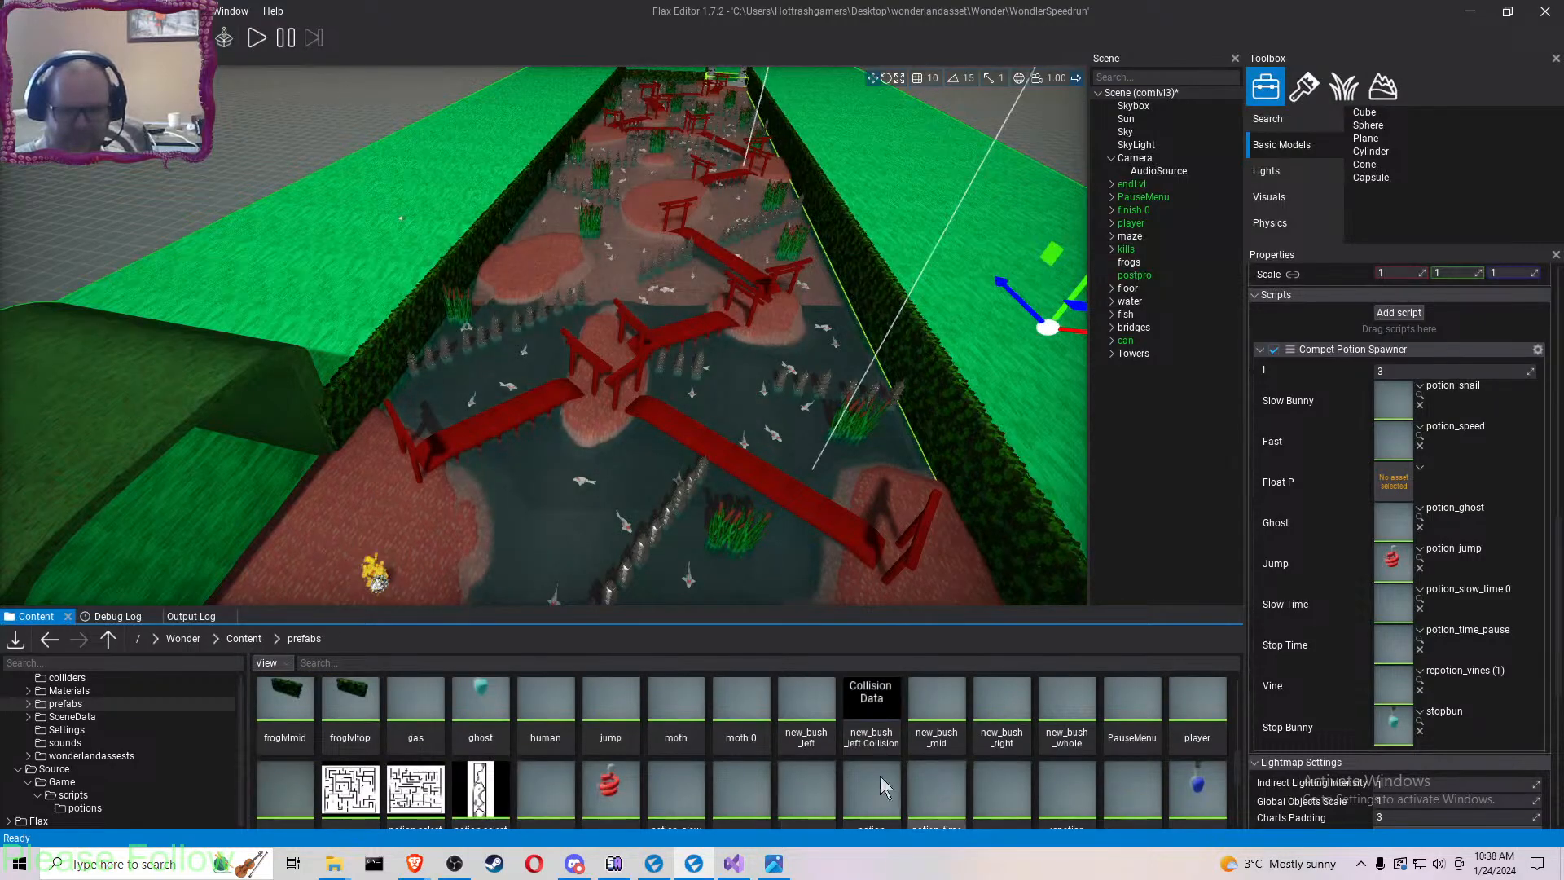
pyautogui.scroll(1, 746, 756)
pyautogui.scroll(1, 746, 756)
pyautogui.scroll(1, 785, 752)
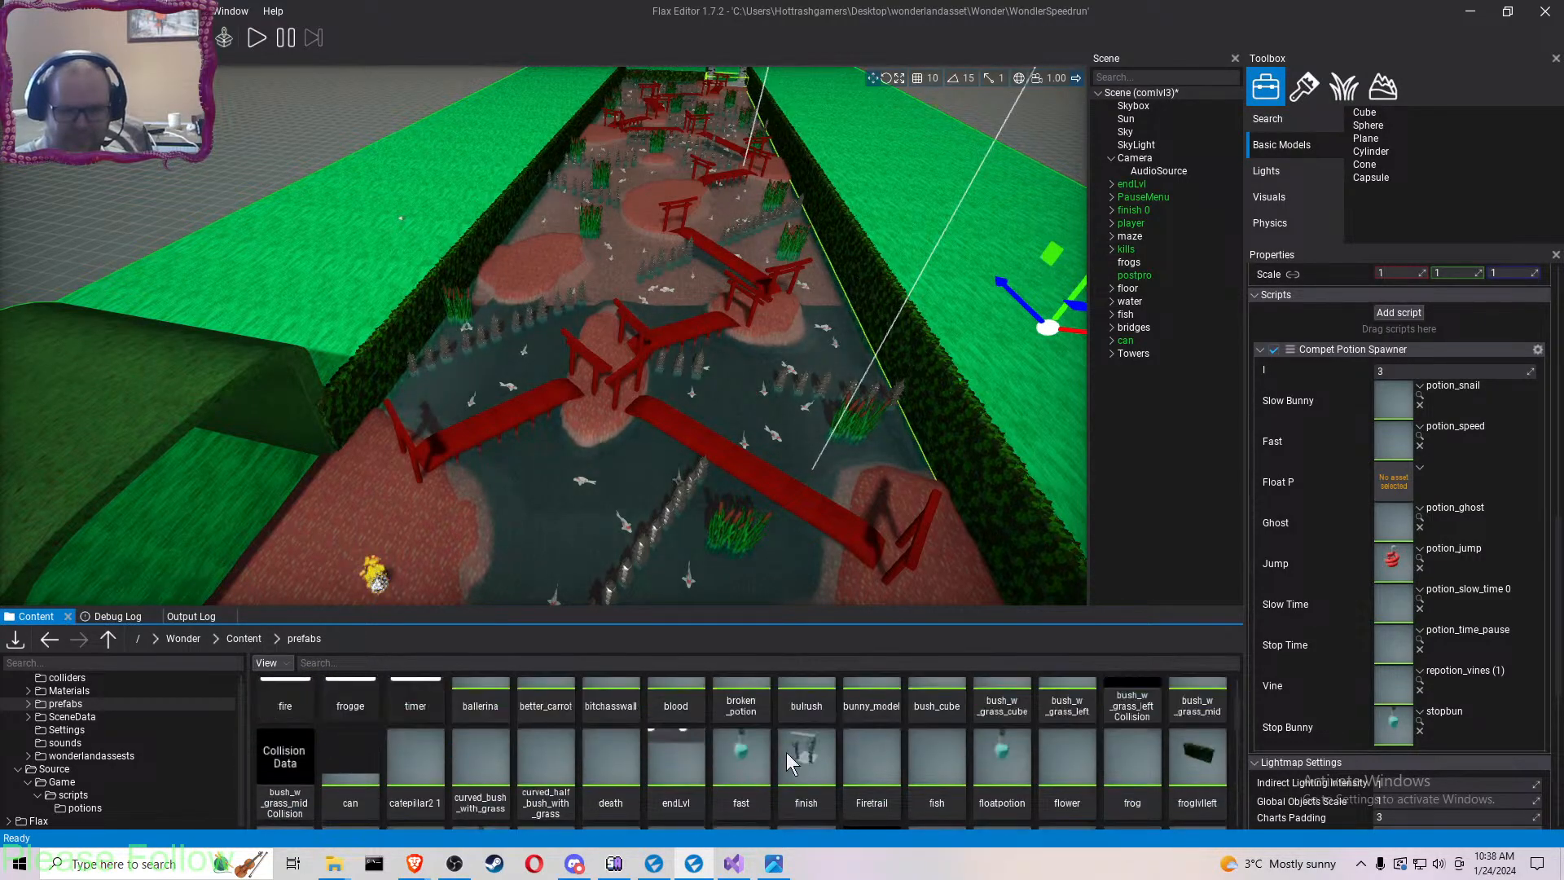
pyautogui.scroll(-1, 921, 736)
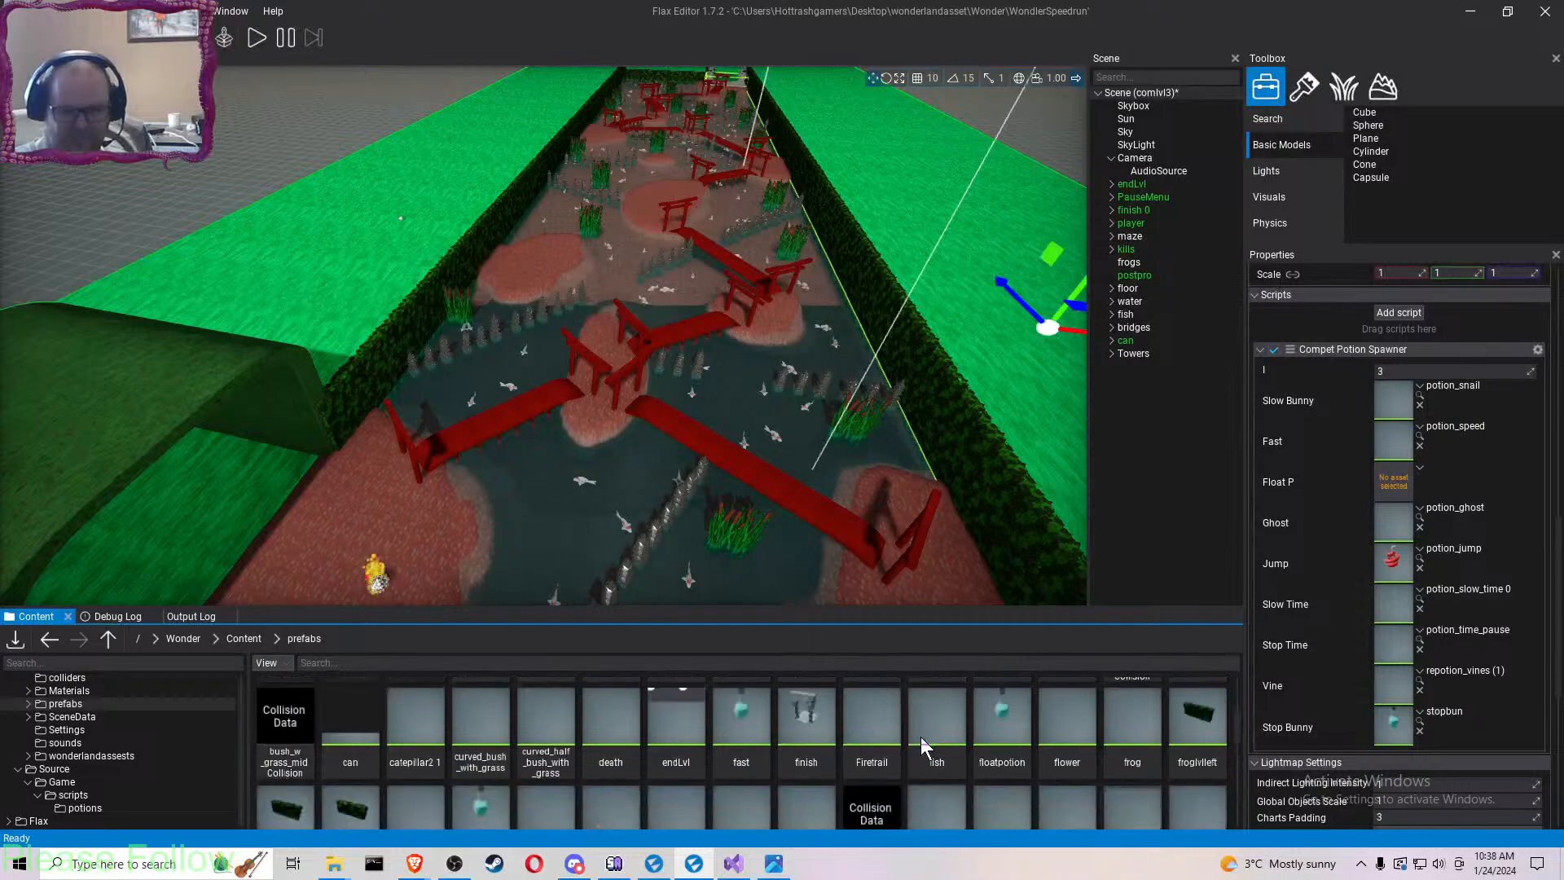
pyautogui.moveTo(1025, 700); pyautogui.dragTo(1391, 487)
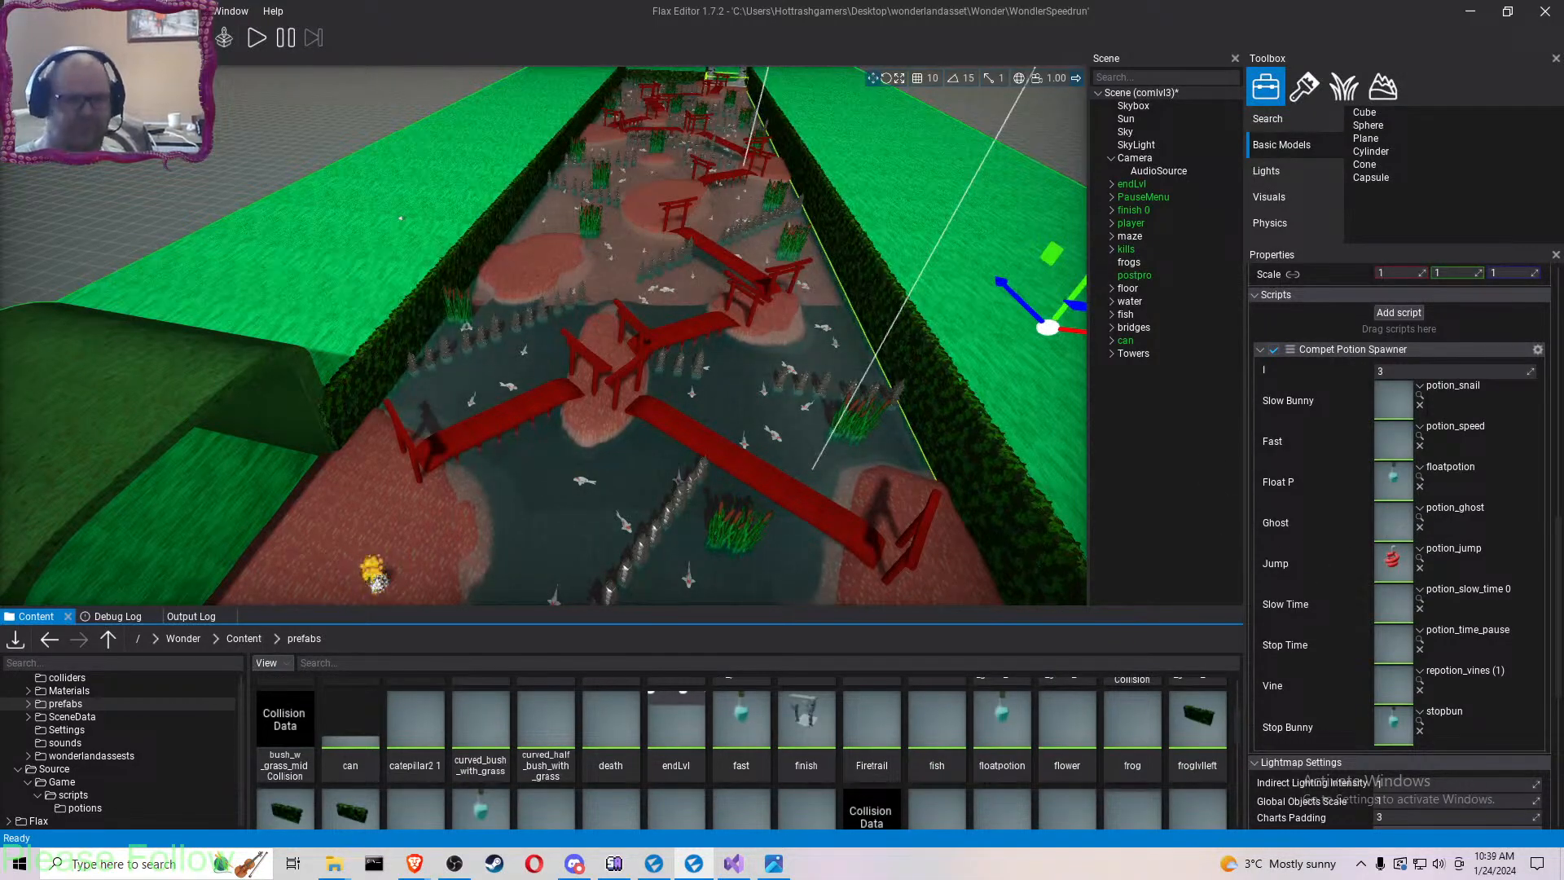
pyautogui.hotkey('ctrl', 's')
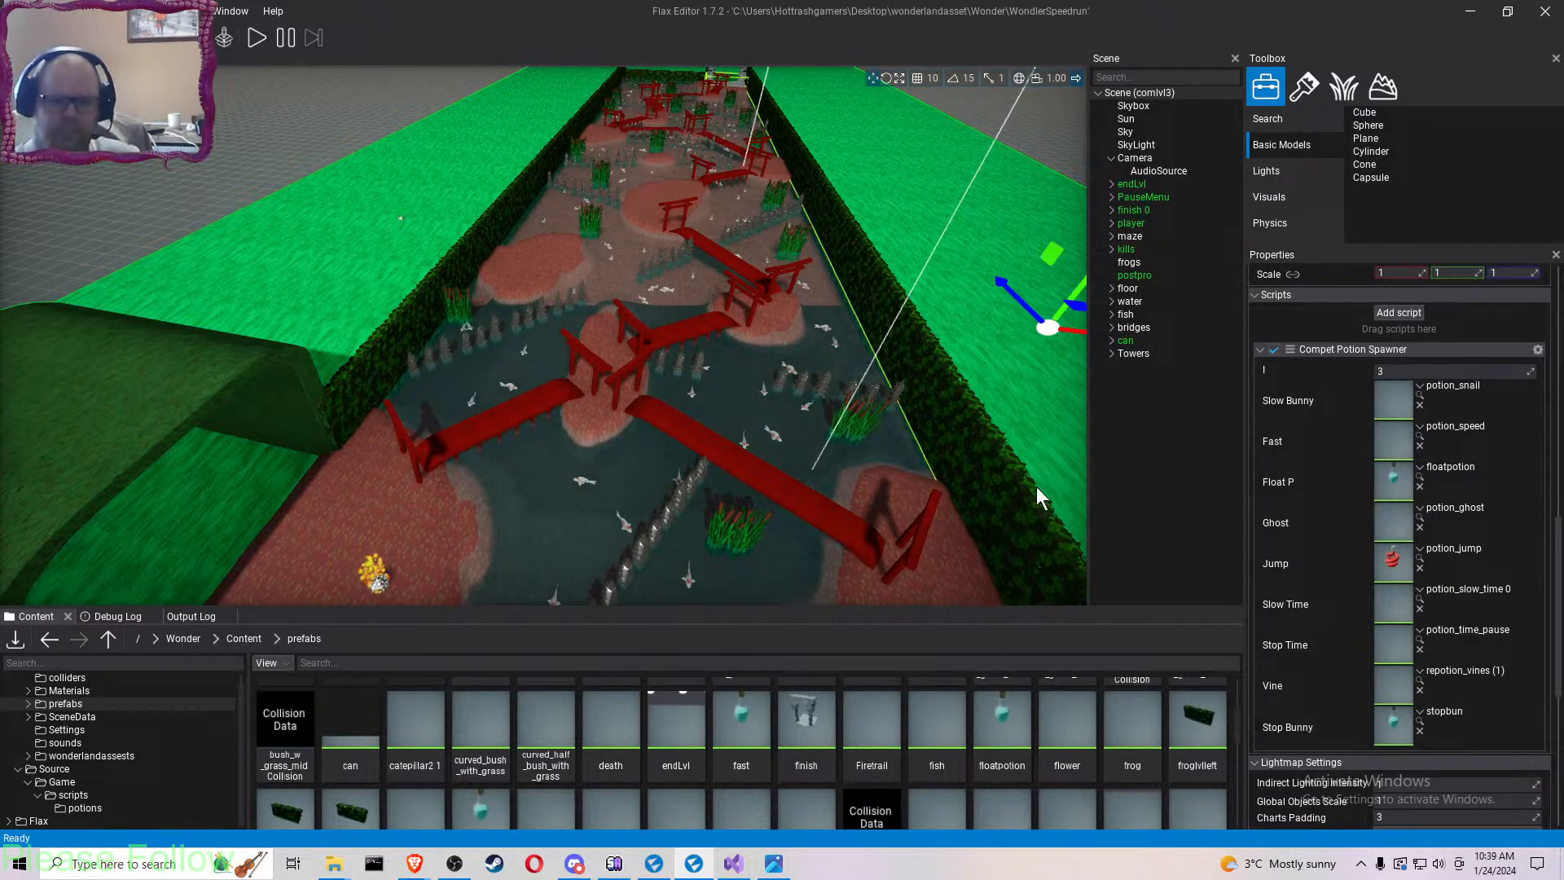
# - Create an empty actor in the comlvl3 scene and name it potion1
pyautogui.rightClick(1161, 408)
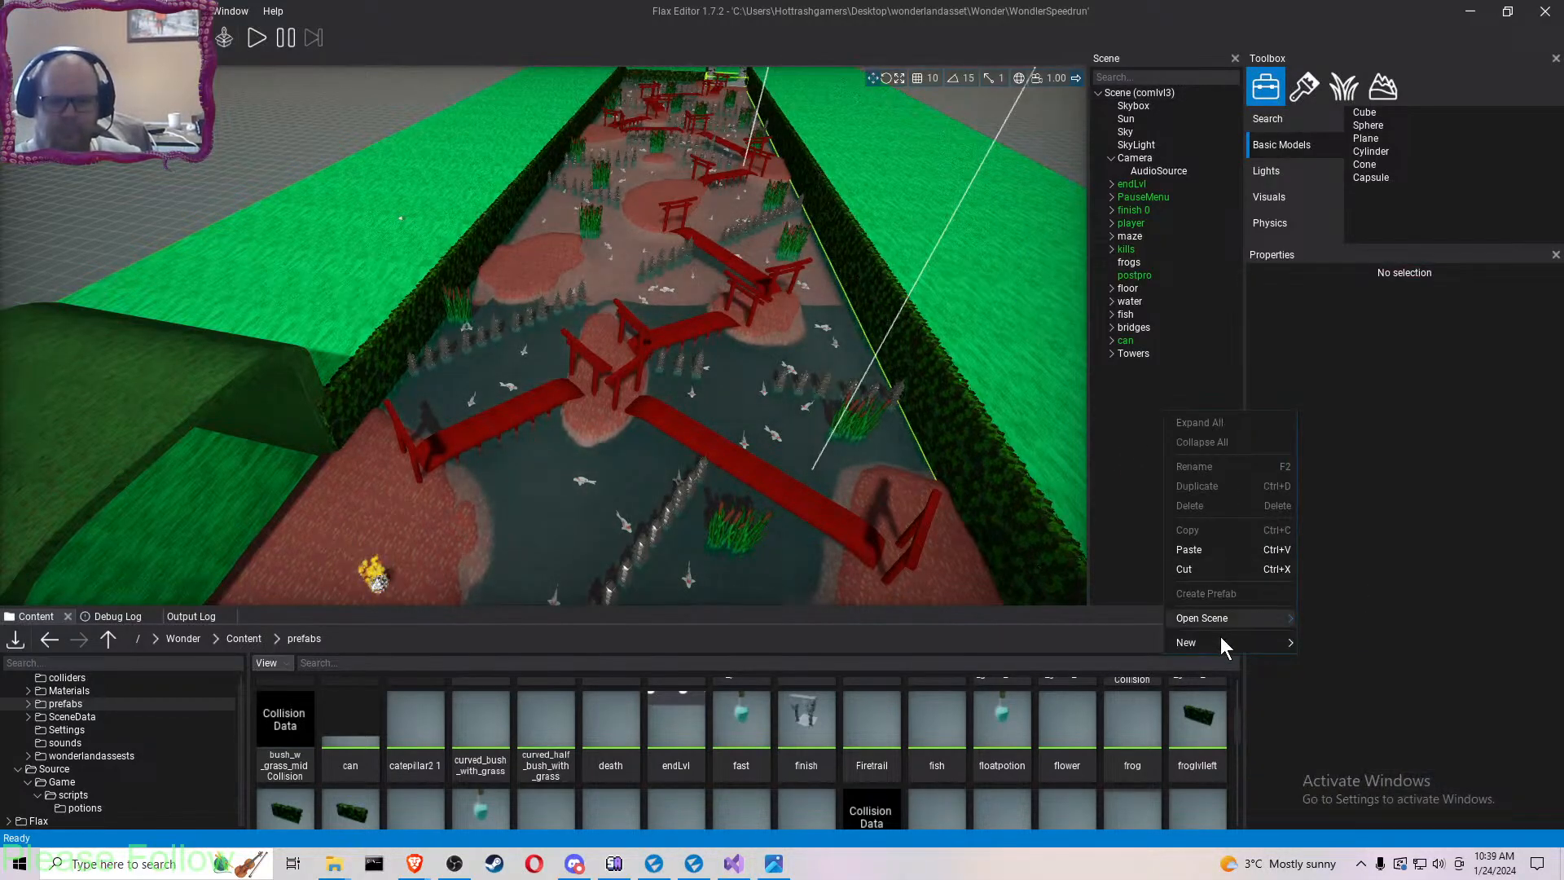
pyautogui.moveTo(1222, 640)
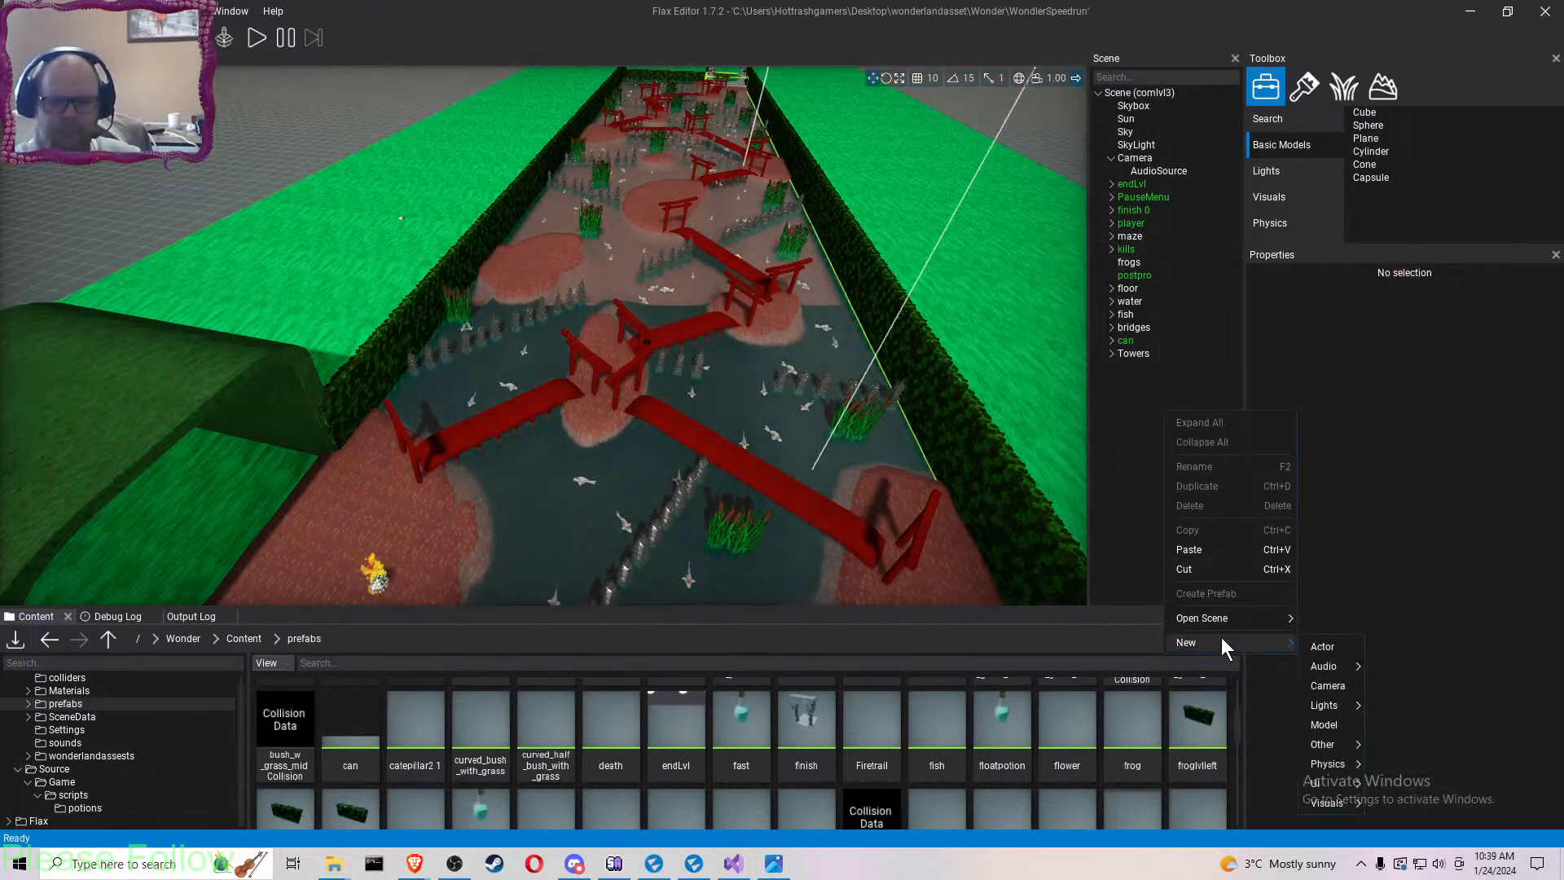
pyautogui.click(1325, 647)
pyautogui.write('p')
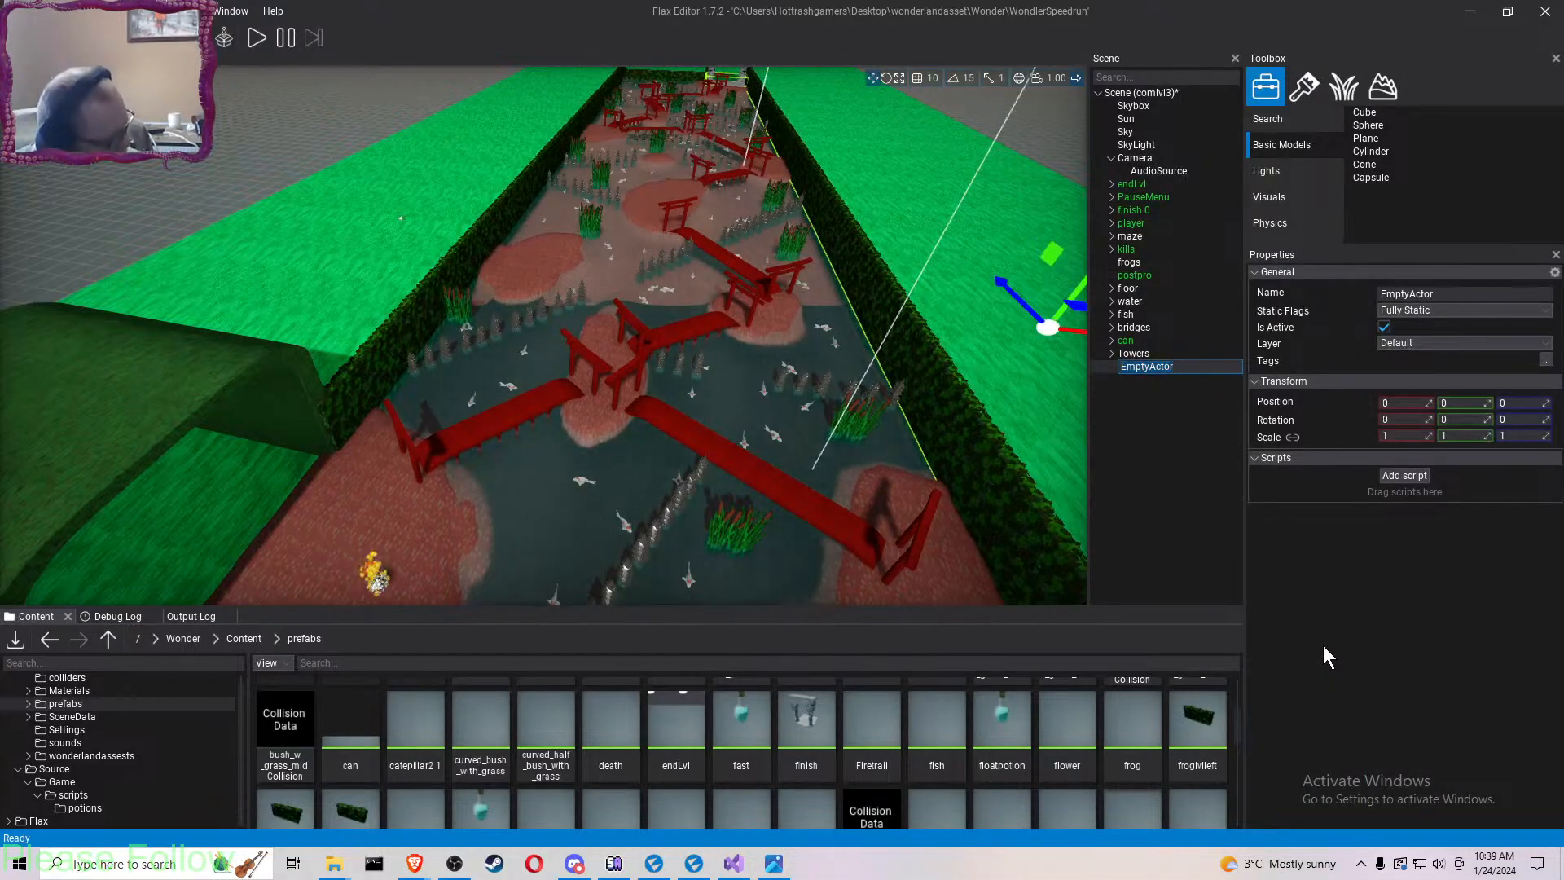
pyautogui.write('o')
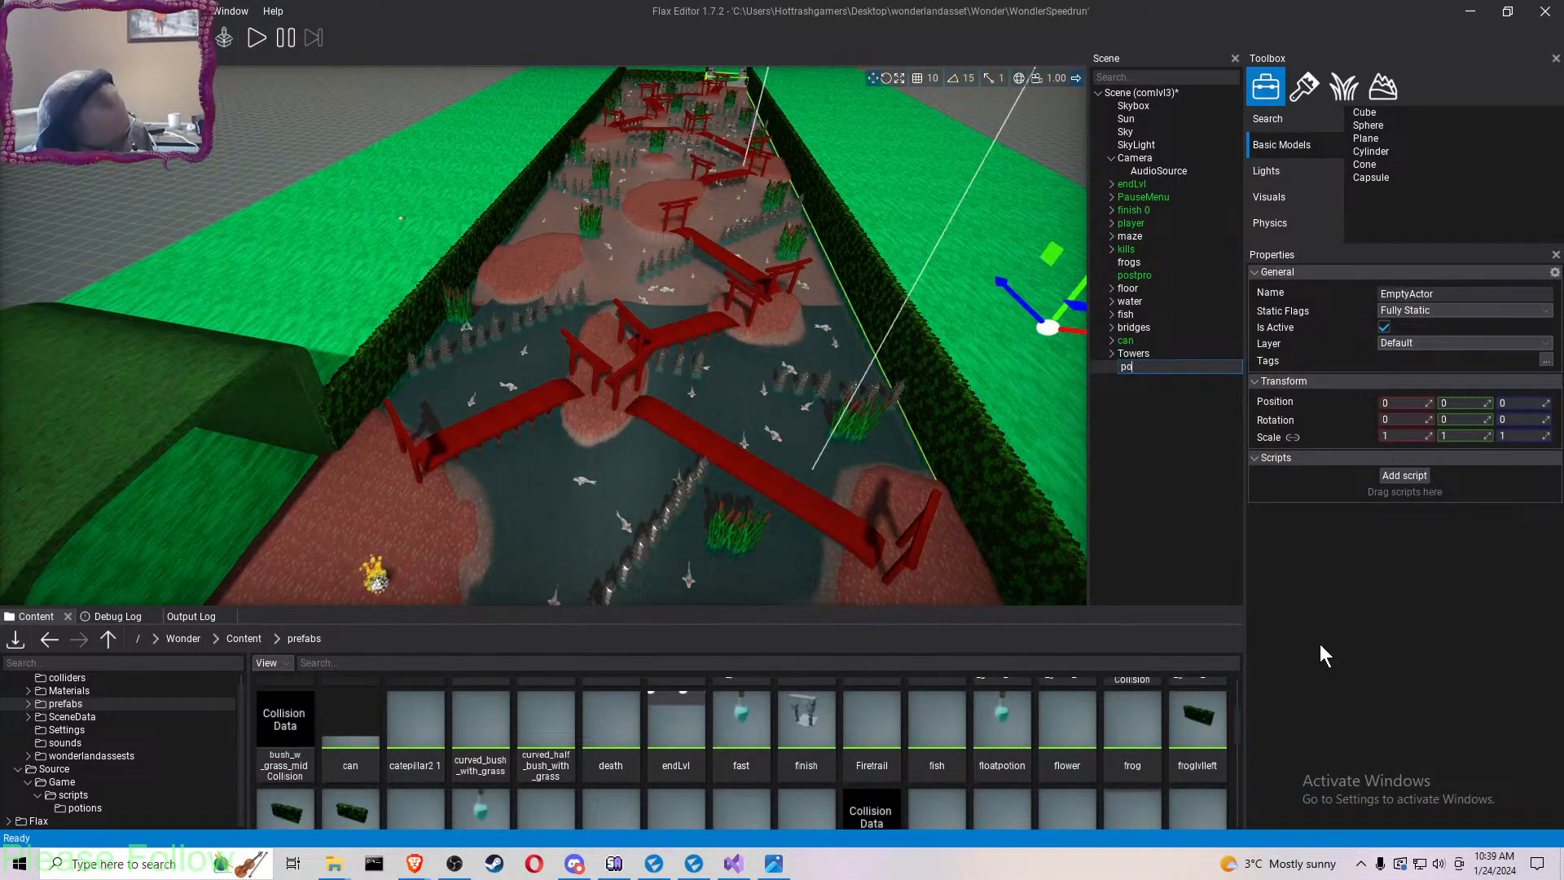
pyautogui.write('tion')
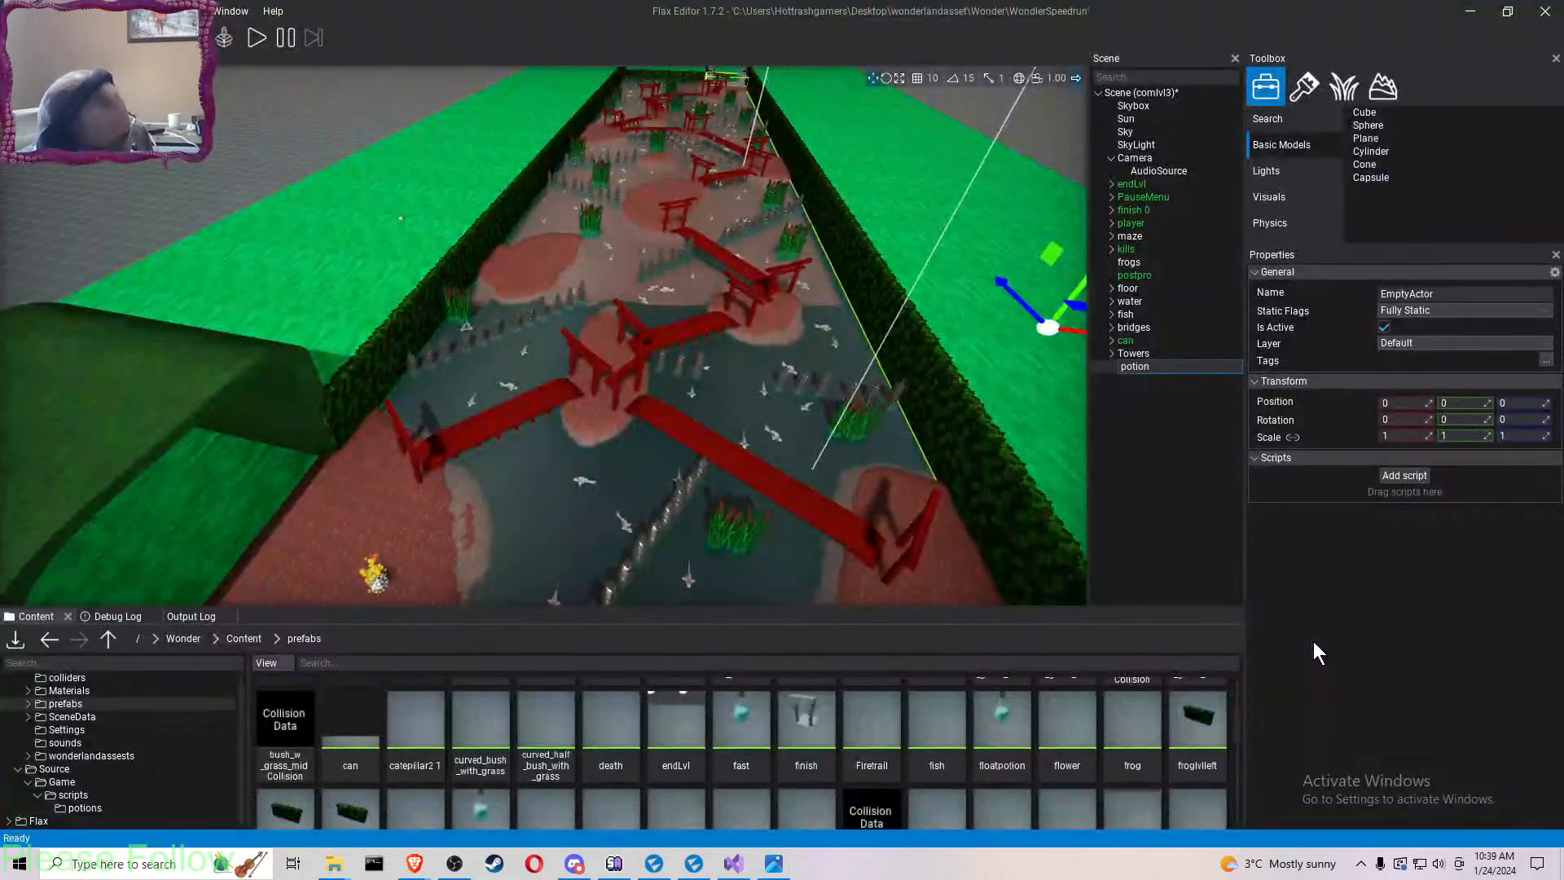
pyautogui.write('1')
pyautogui.press('Return')
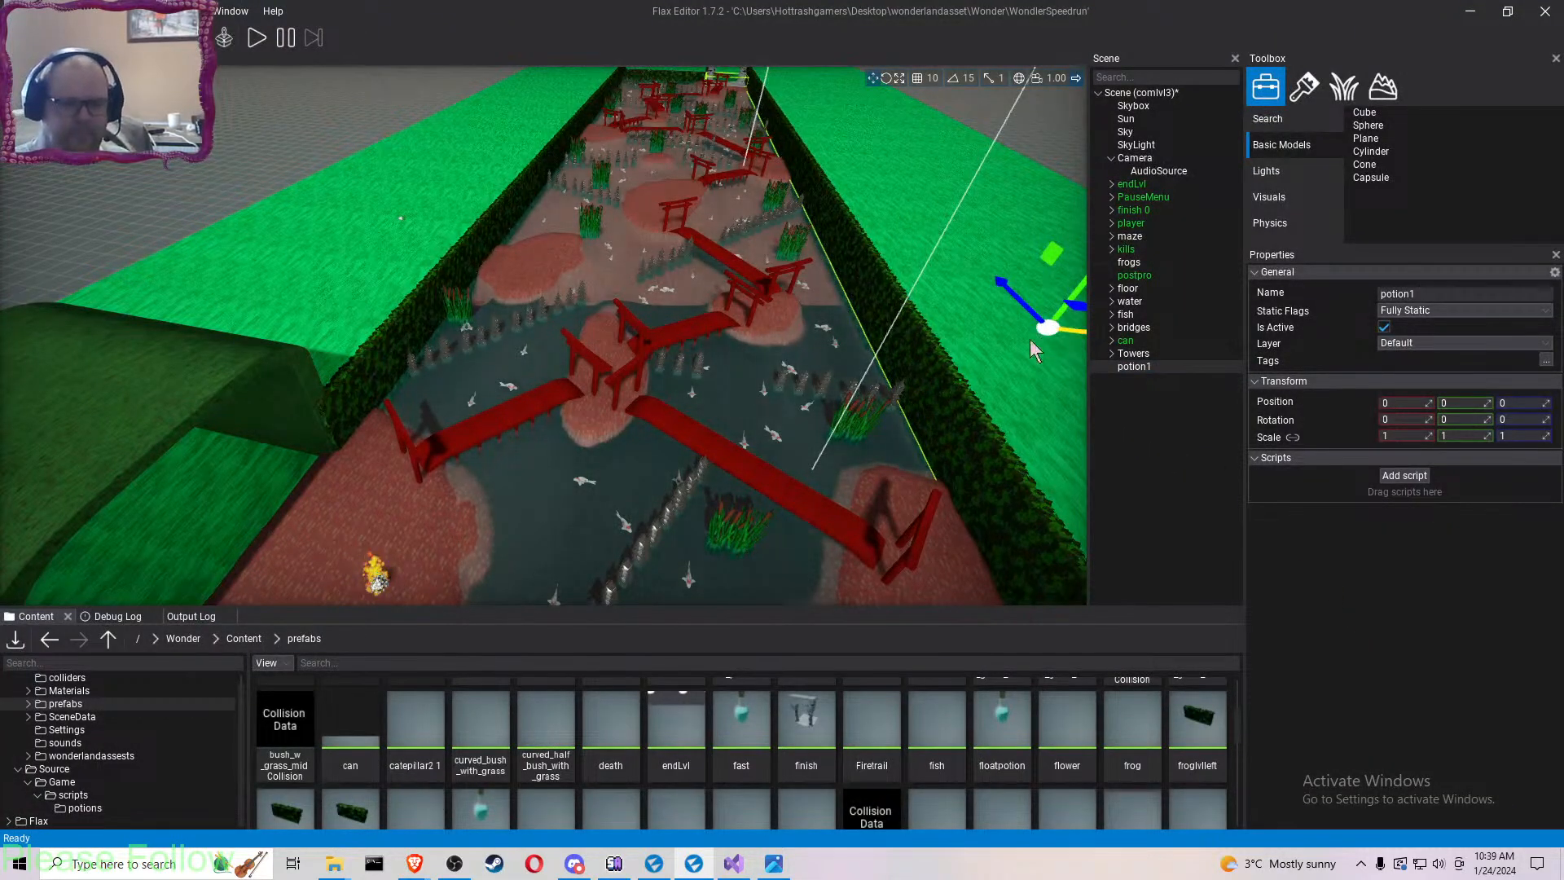
# - Move potion1 onto the pink starting bank beside the hedge, at about X -424, Y 74, Z -713
pyautogui.moveTo(1030, 338); pyautogui.dragTo(891, 487)
pyautogui.moveTo(946, 554); pyautogui.dragTo(1067, 563, button='right')
pyautogui.press('w')
pyautogui.moveTo(497, 155)
pyautogui.mouseDown(button='right')
pyautogui.moveTo(522, 181)
pyautogui.moveTo(514, 163)
pyautogui.mouseUp(button='right')
pyautogui.moveTo(569, 242); pyautogui.dragTo(565, 81)
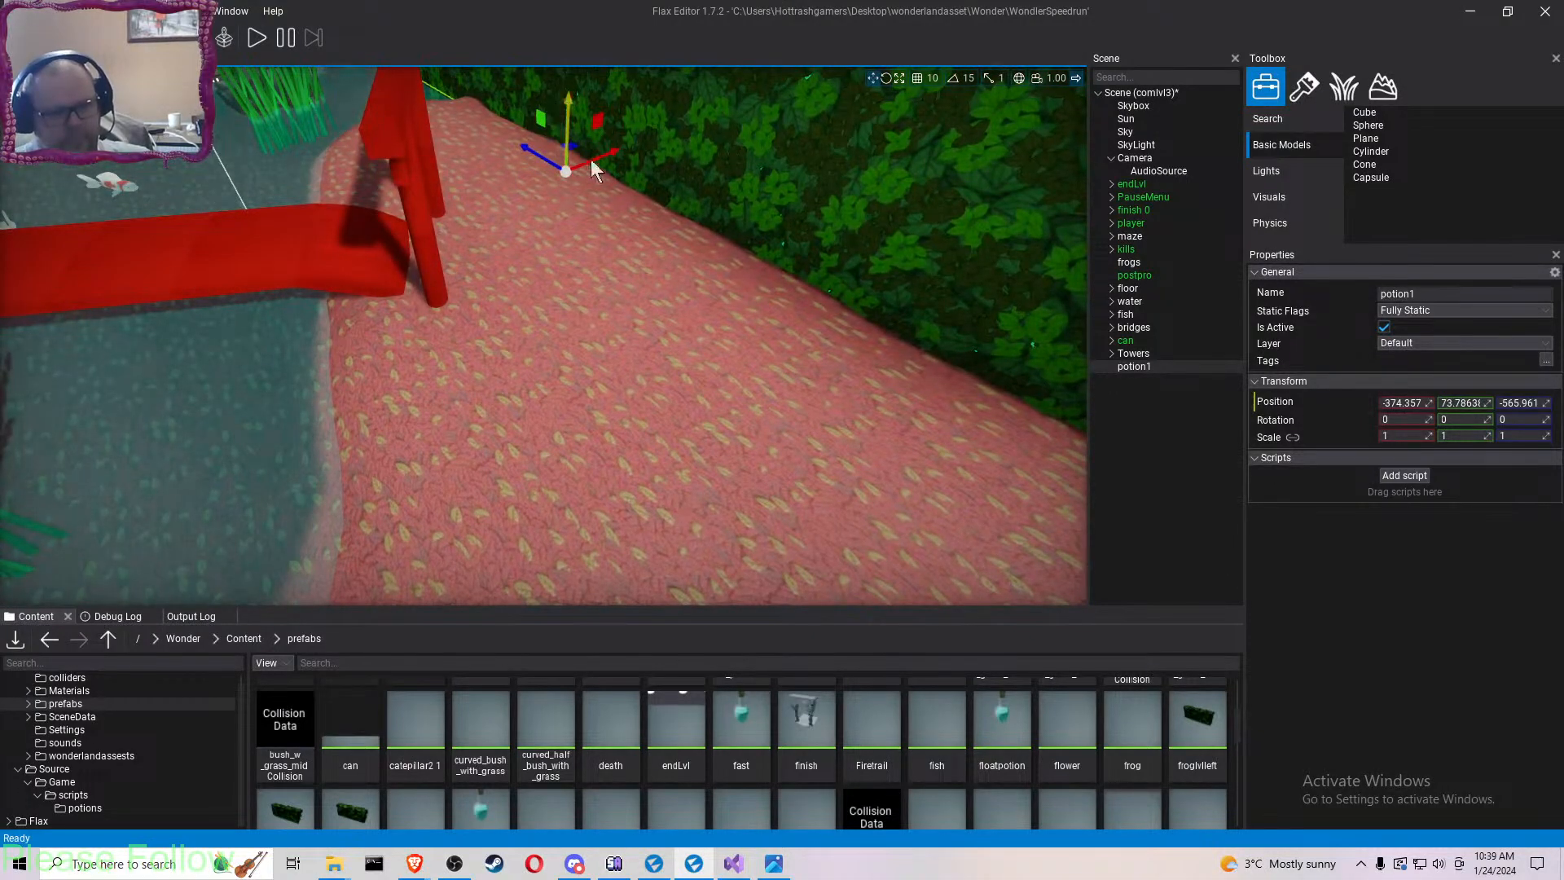
pyautogui.moveTo(590, 159); pyautogui.dragTo(651, 469)
pyautogui.press('w')
pyautogui.moveTo(652, 469); pyautogui.dragTo(639, 386, button='right')
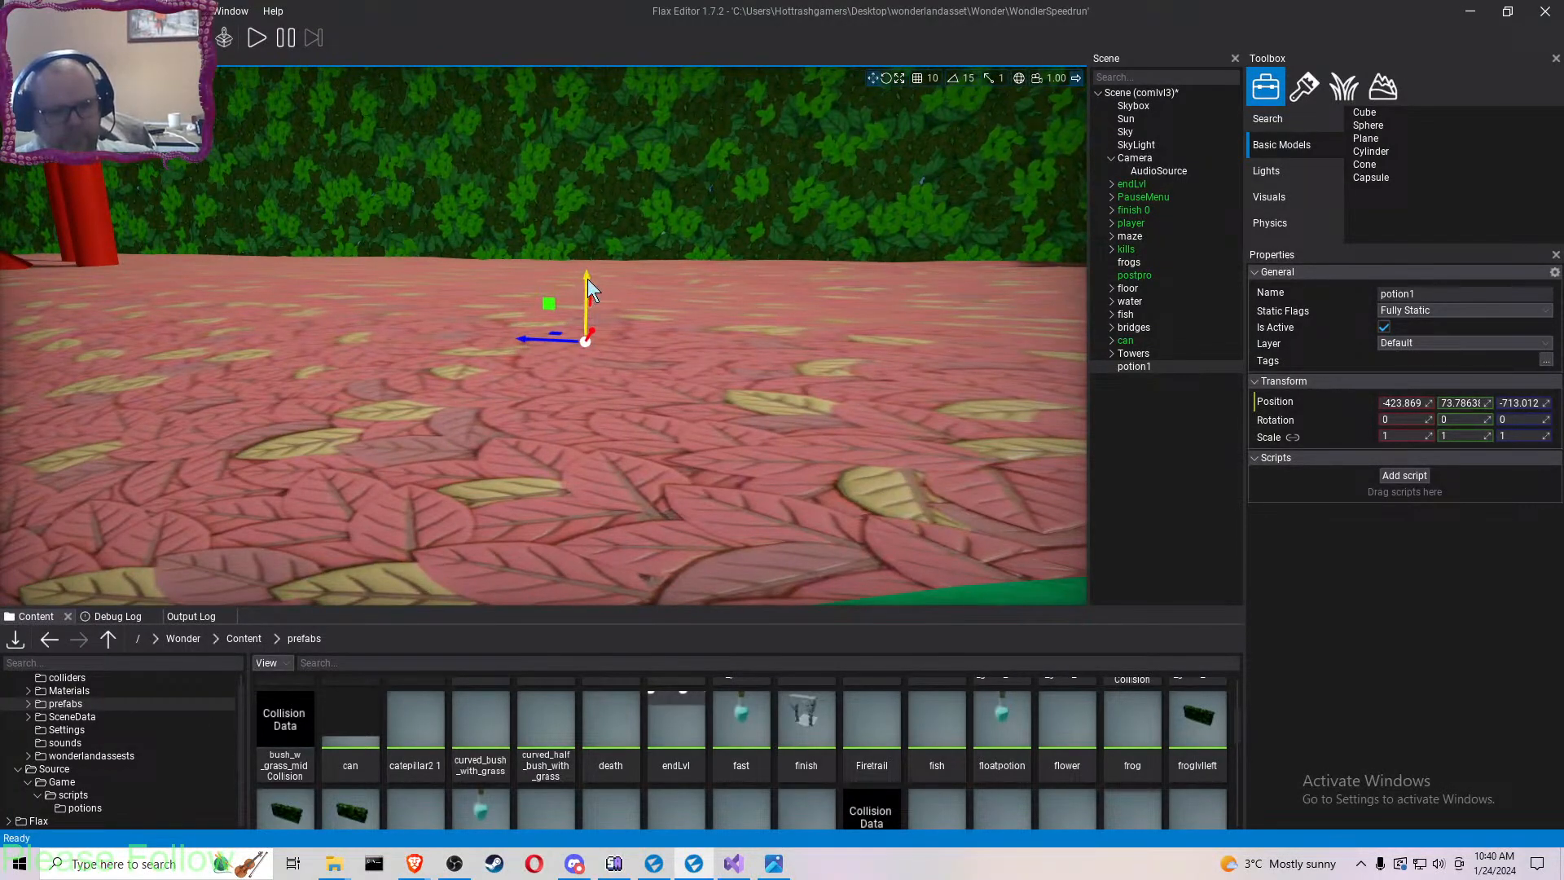
# - Raise potion1 to about Y 97, shift it to about X -463, Z -769 on the starting bank, and save the scene
pyautogui.moveTo(587, 280); pyautogui.dragTo(580, 188)
pyautogui.moveTo(579, 187)
pyautogui.mouseDown(button='right')
pyautogui.moveTo(585, 167)
pyautogui.moveTo(589, 204)
pyautogui.moveTo(611, 210)
pyautogui.moveTo(559, 199)
pyautogui.moveTo(555, 214)
pyautogui.moveTo(550, 184)
pyautogui.mouseUp(button='right')
pyautogui.press('w')
pyautogui.press('e')
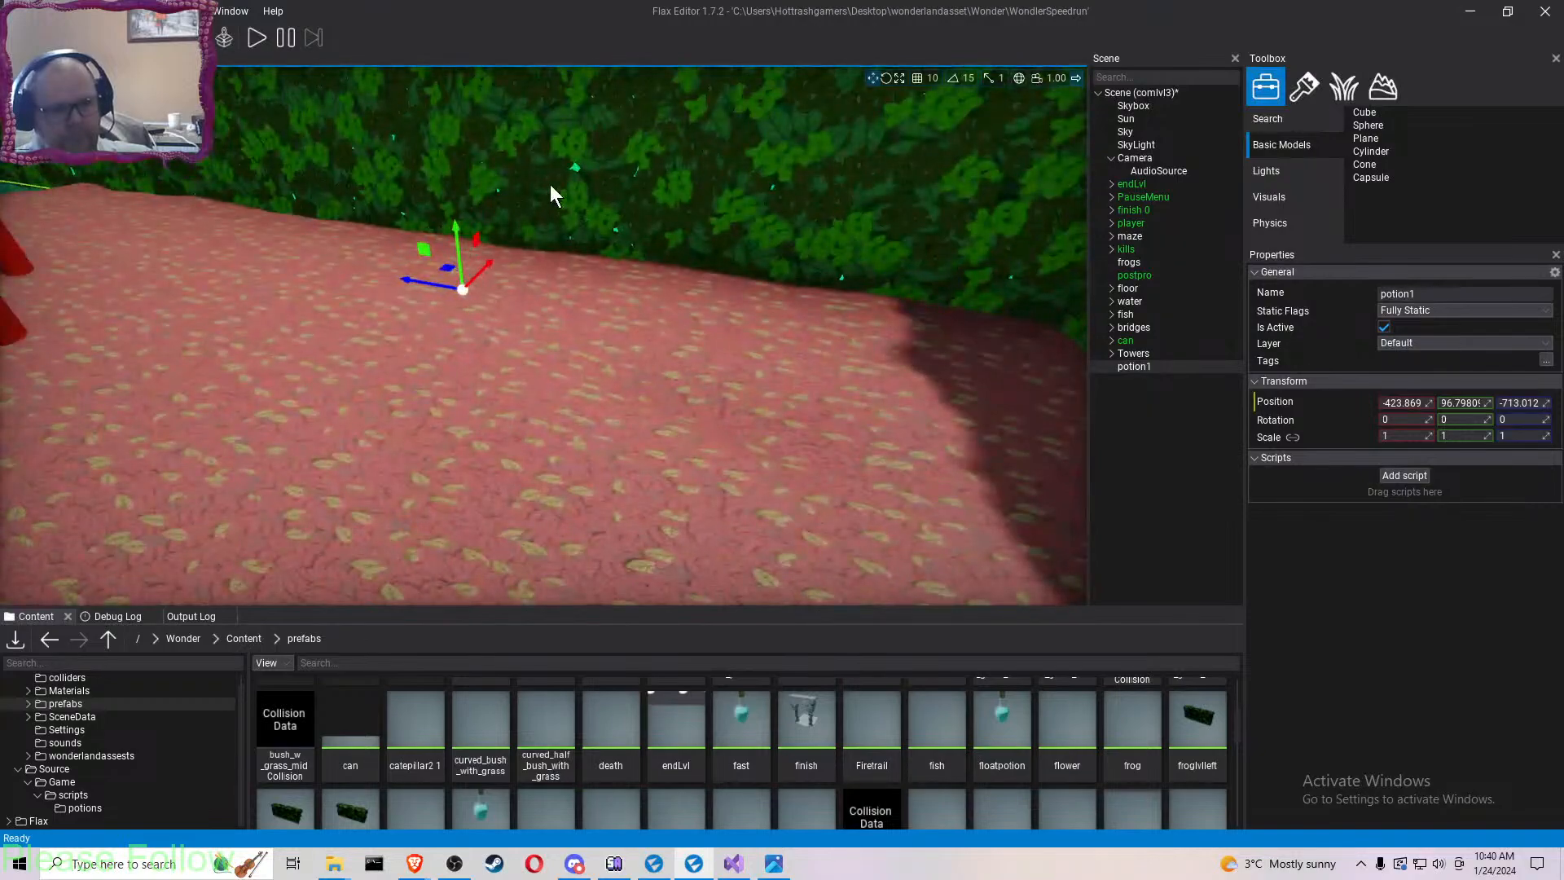
pyautogui.moveTo(492, 259); pyautogui.dragTo(641, 453)
pyautogui.moveTo(696, 453); pyautogui.dragTo(644, 453, button='right')
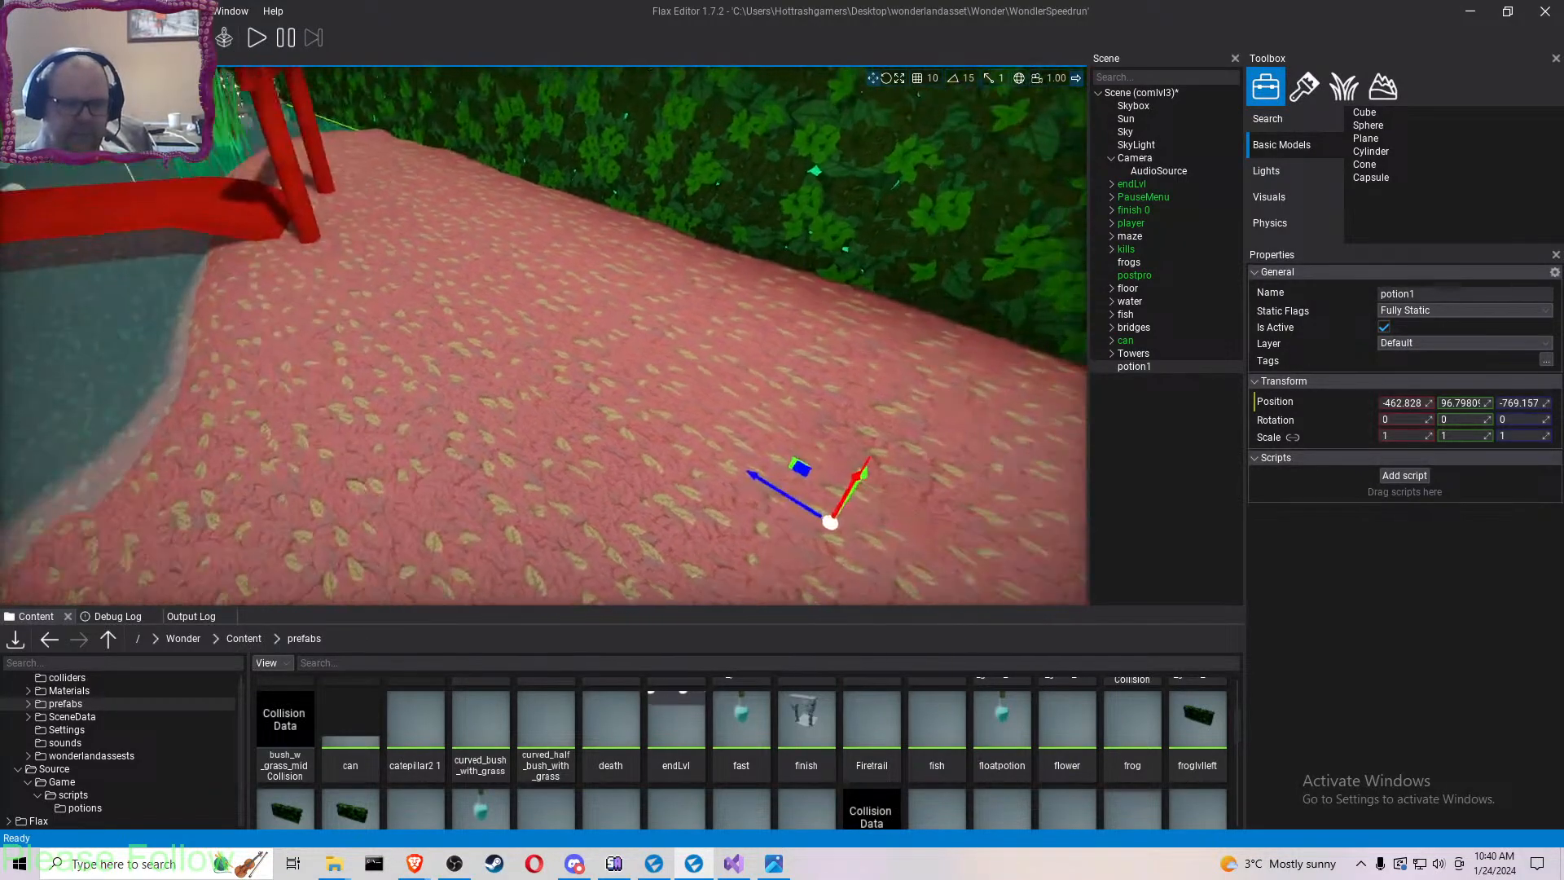
pyautogui.scroll(-5, 794, 442)
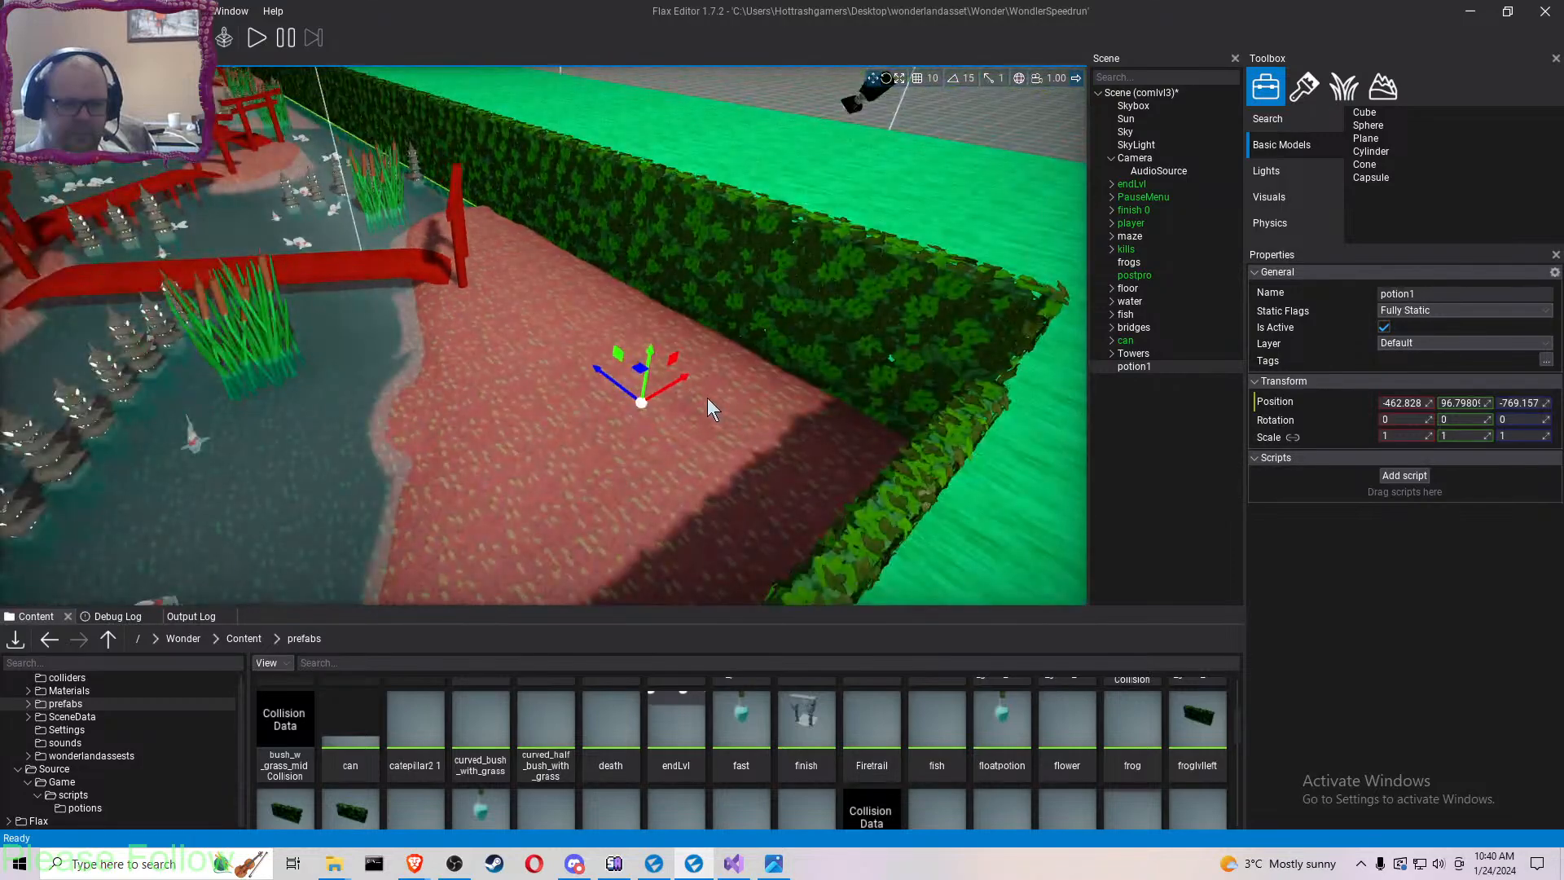
pyautogui.scroll(3, 707, 398)
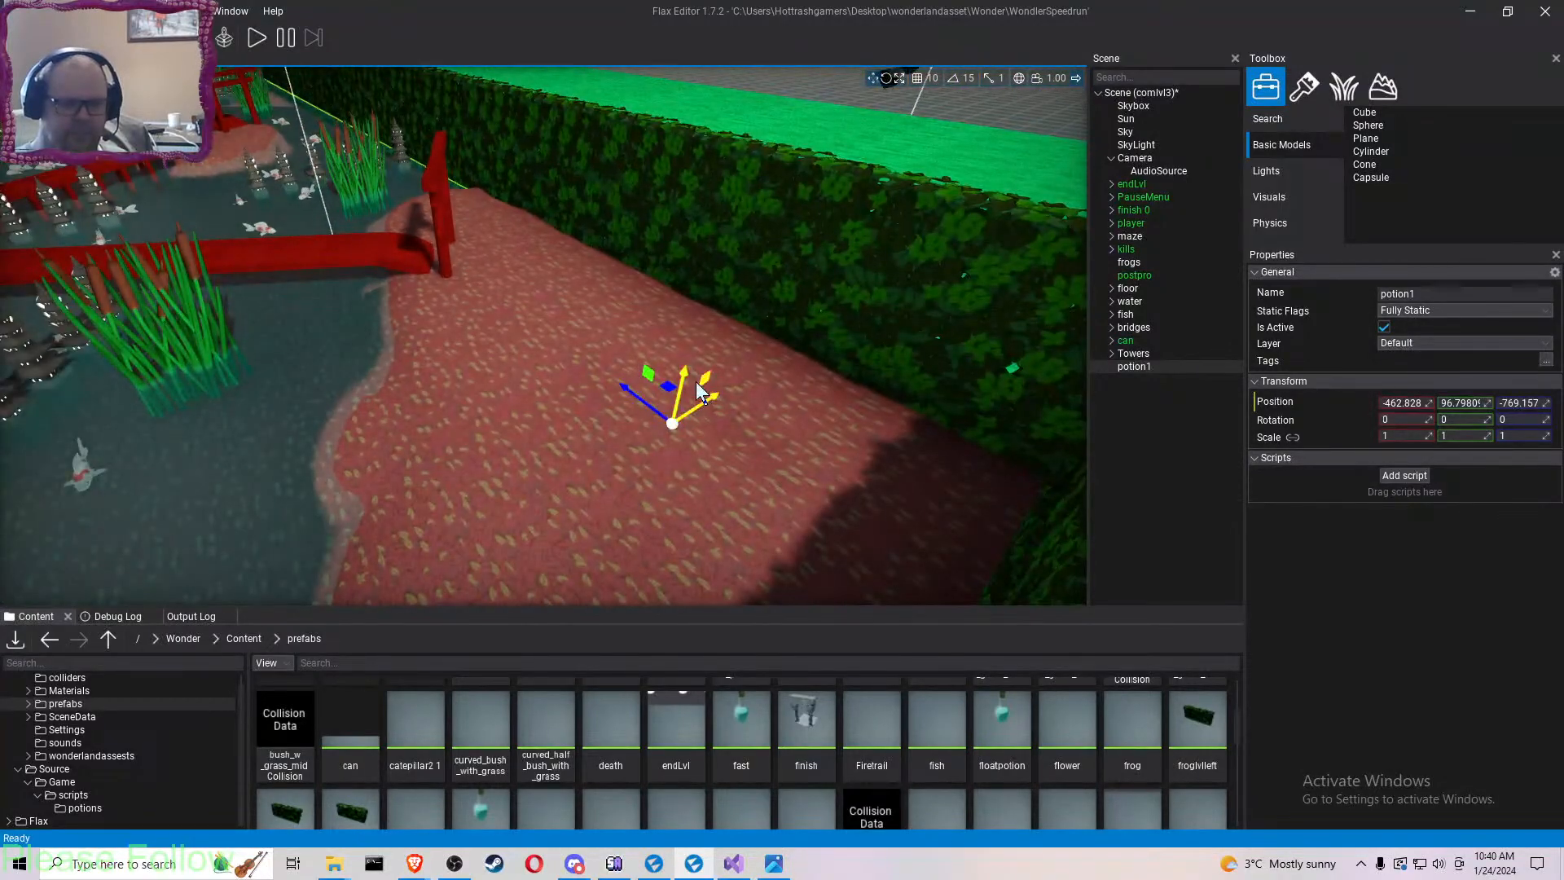
pyautogui.moveTo(703, 388); pyautogui.dragTo(705, 321, button='right')
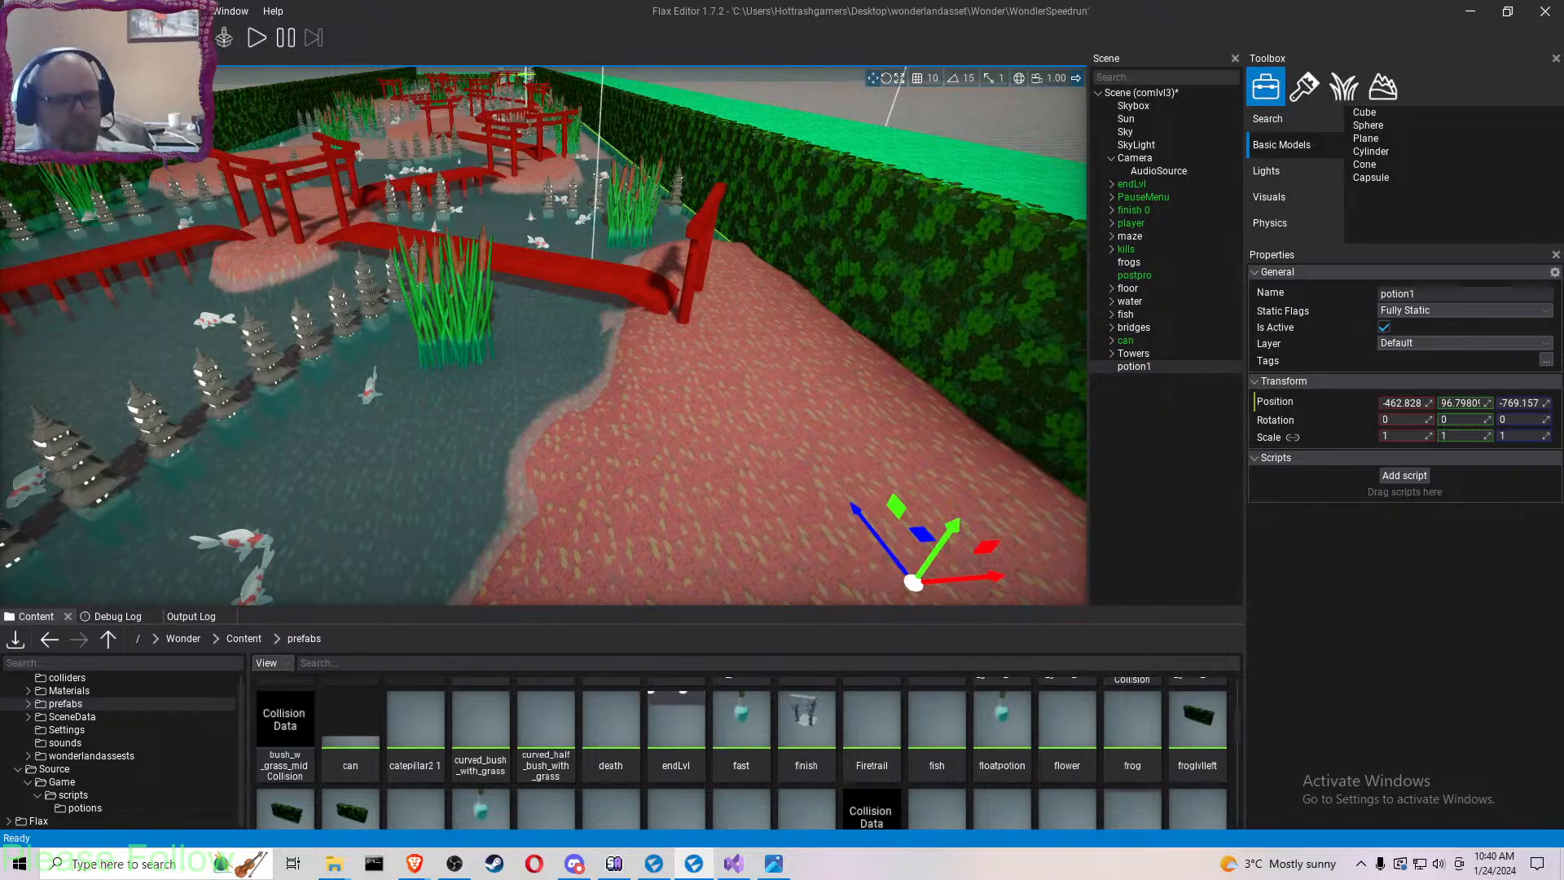
pyautogui.hotkey('ctrl', 's')
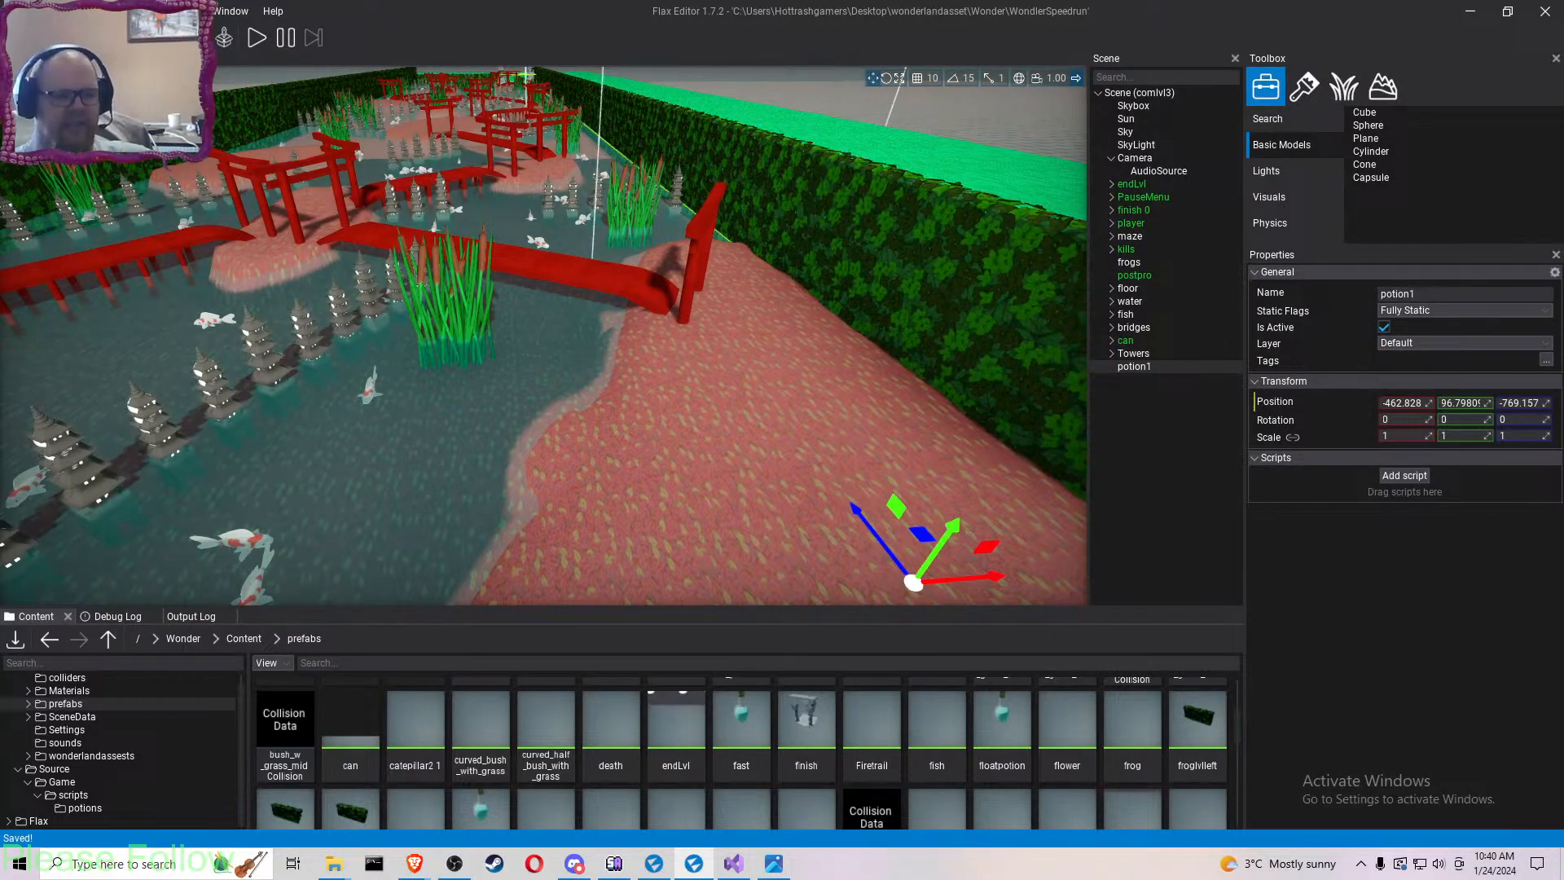
# - Duplicate potion1 and move the copy up the course to about X -545, Z -224
pyautogui.moveTo(705, 321); pyautogui.dragTo(735, 393, button='right')
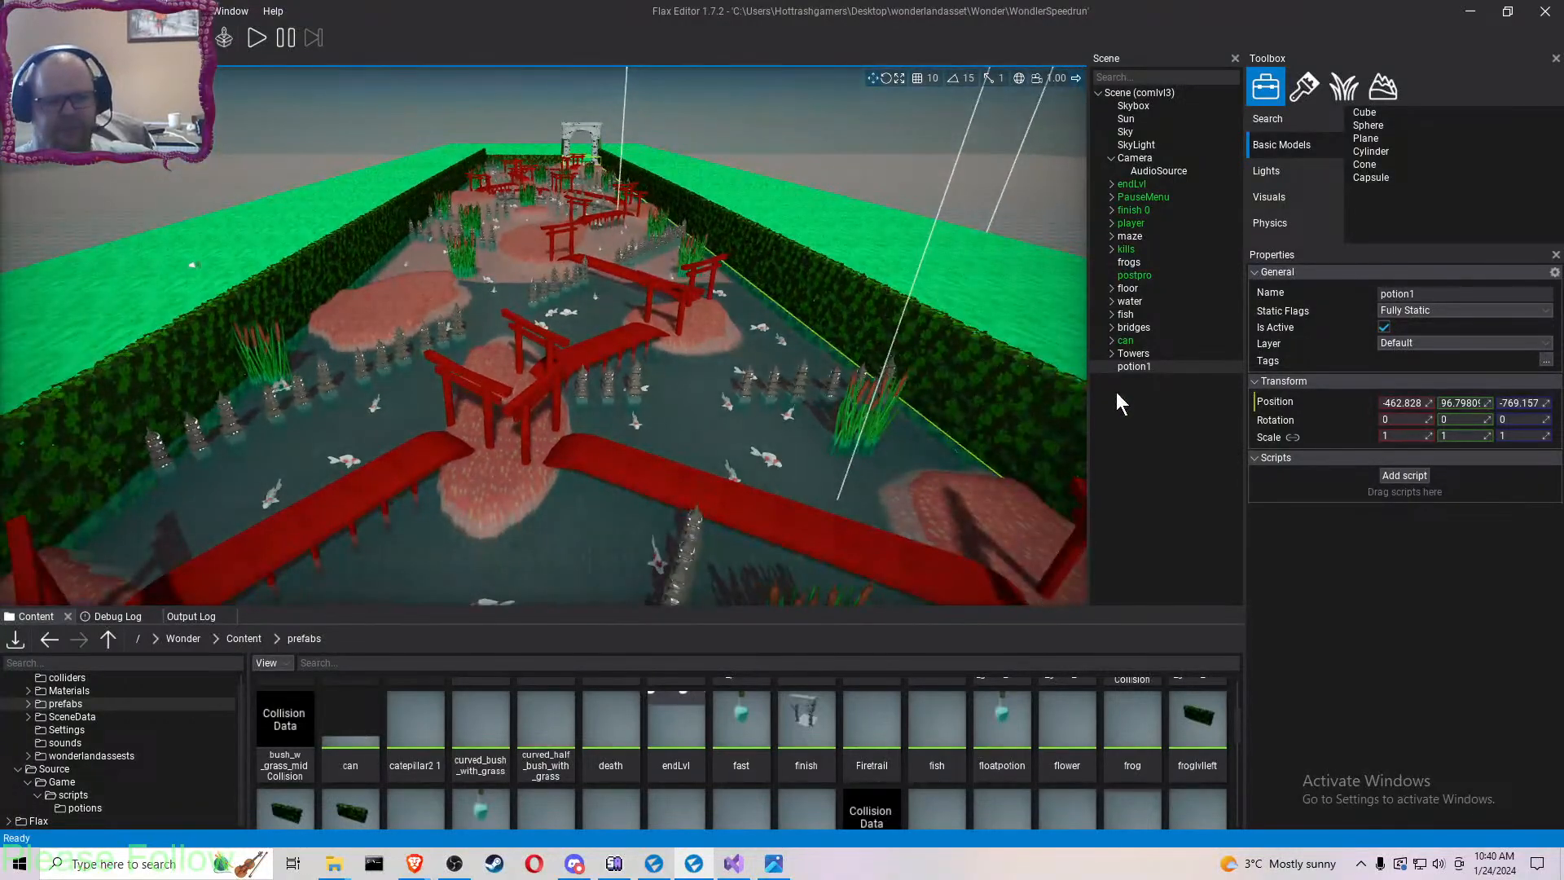
pyautogui.click(1141, 366)
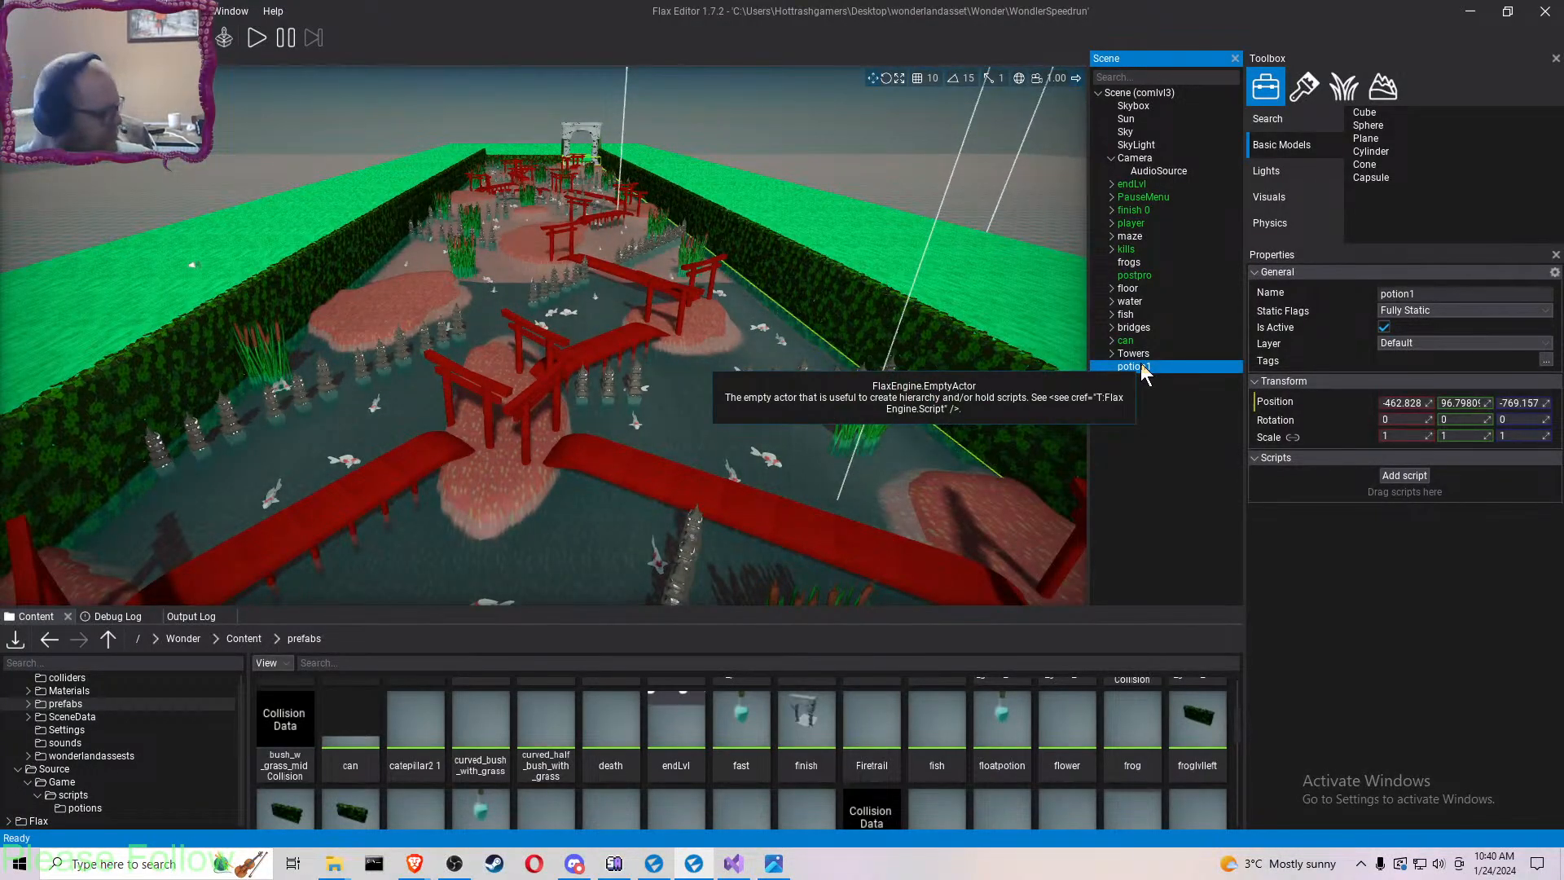
pyautogui.hotkey('ctrl', 'd')
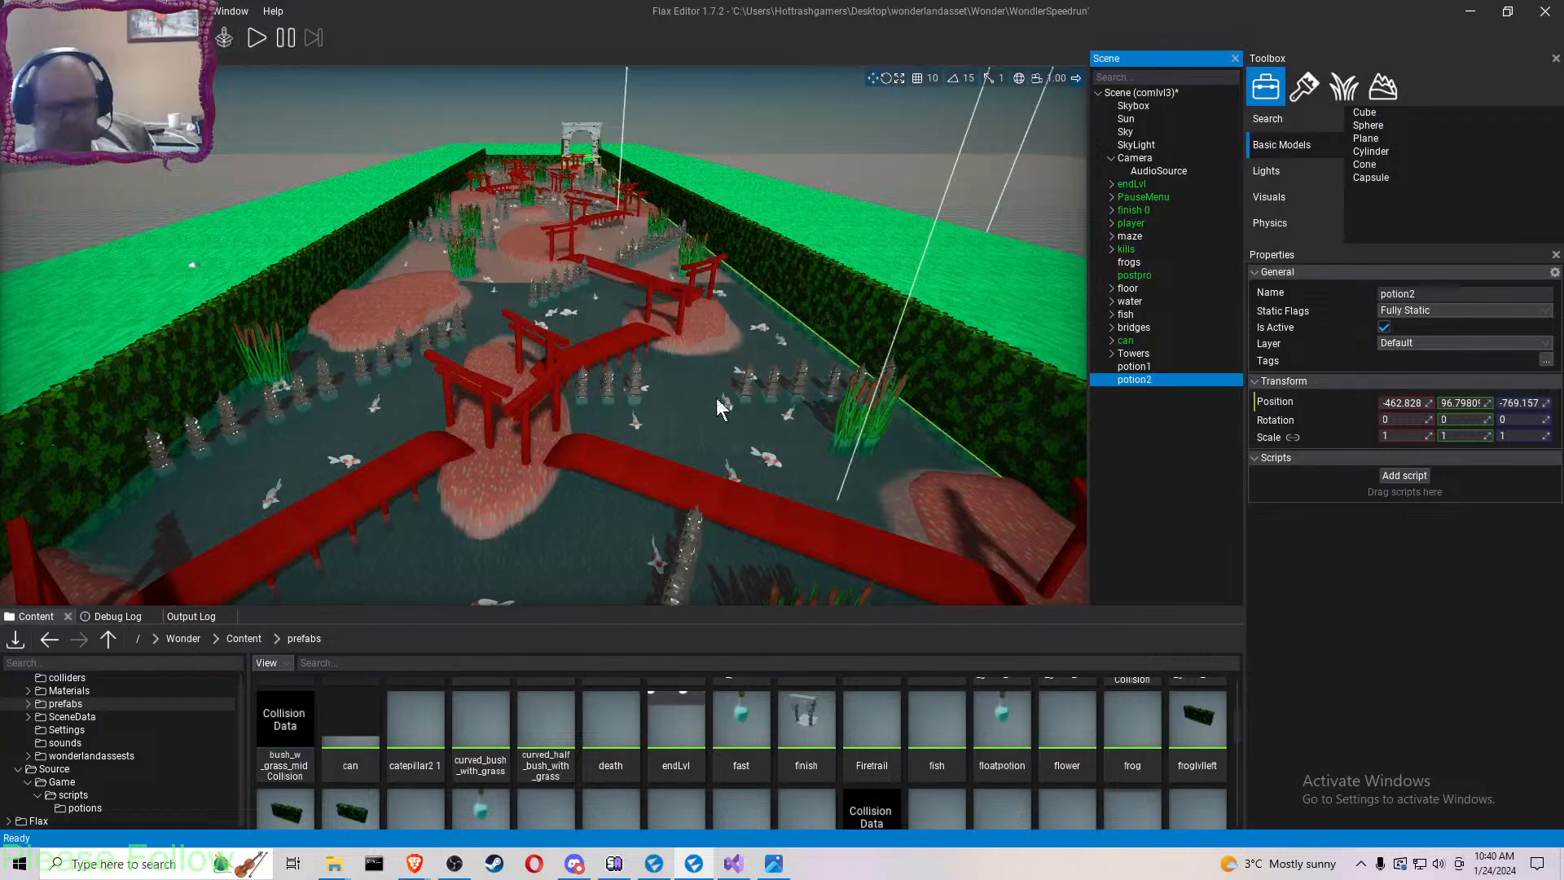
pyautogui.press('f')
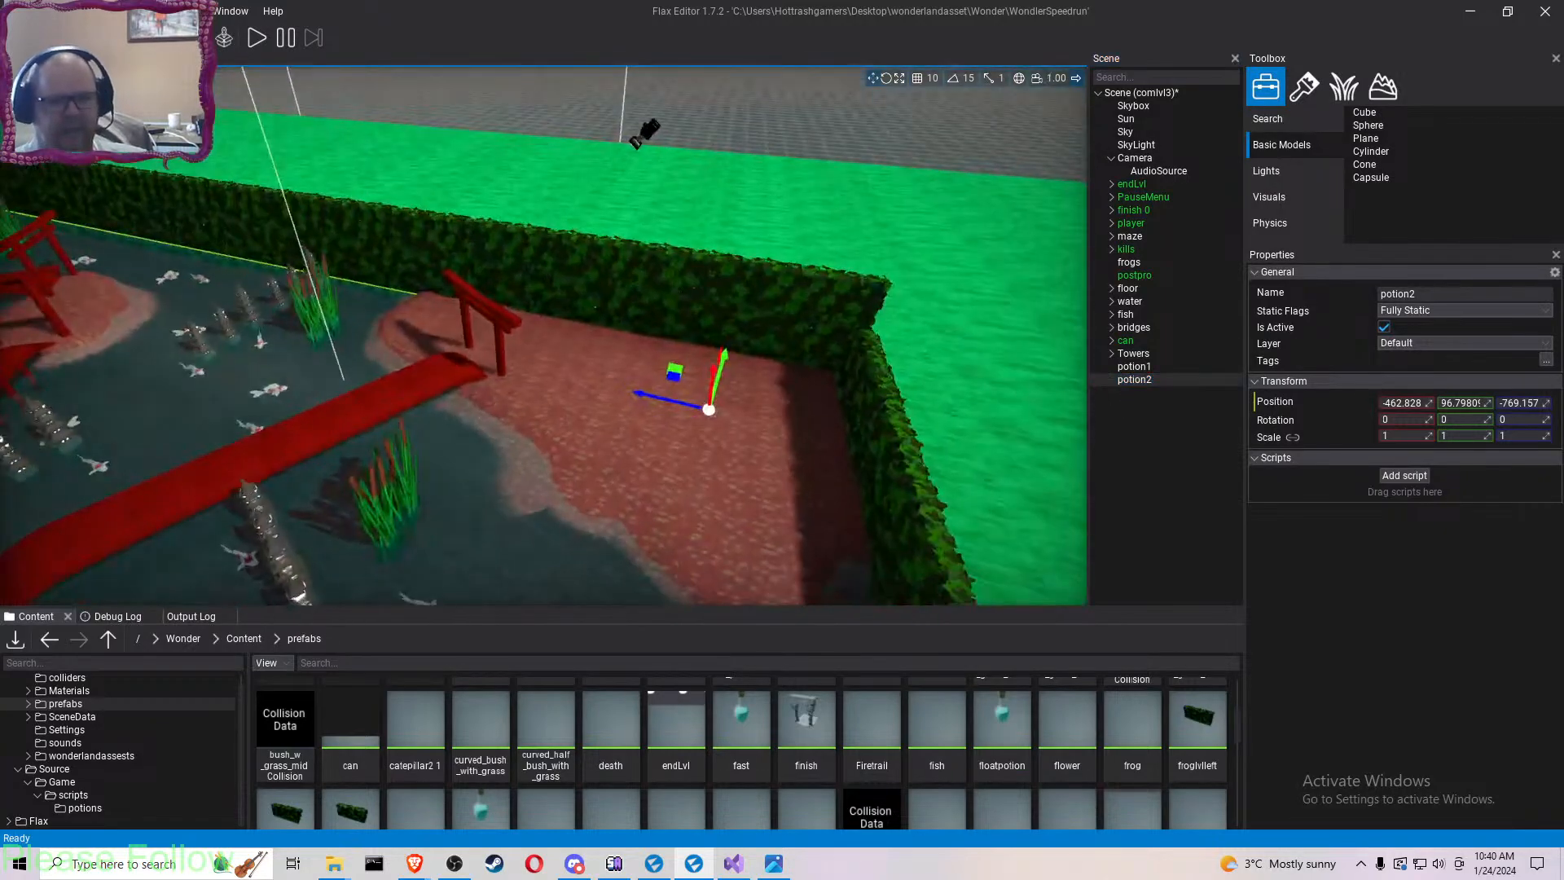
pyautogui.moveTo(648, 393); pyautogui.dragTo(126, 300)
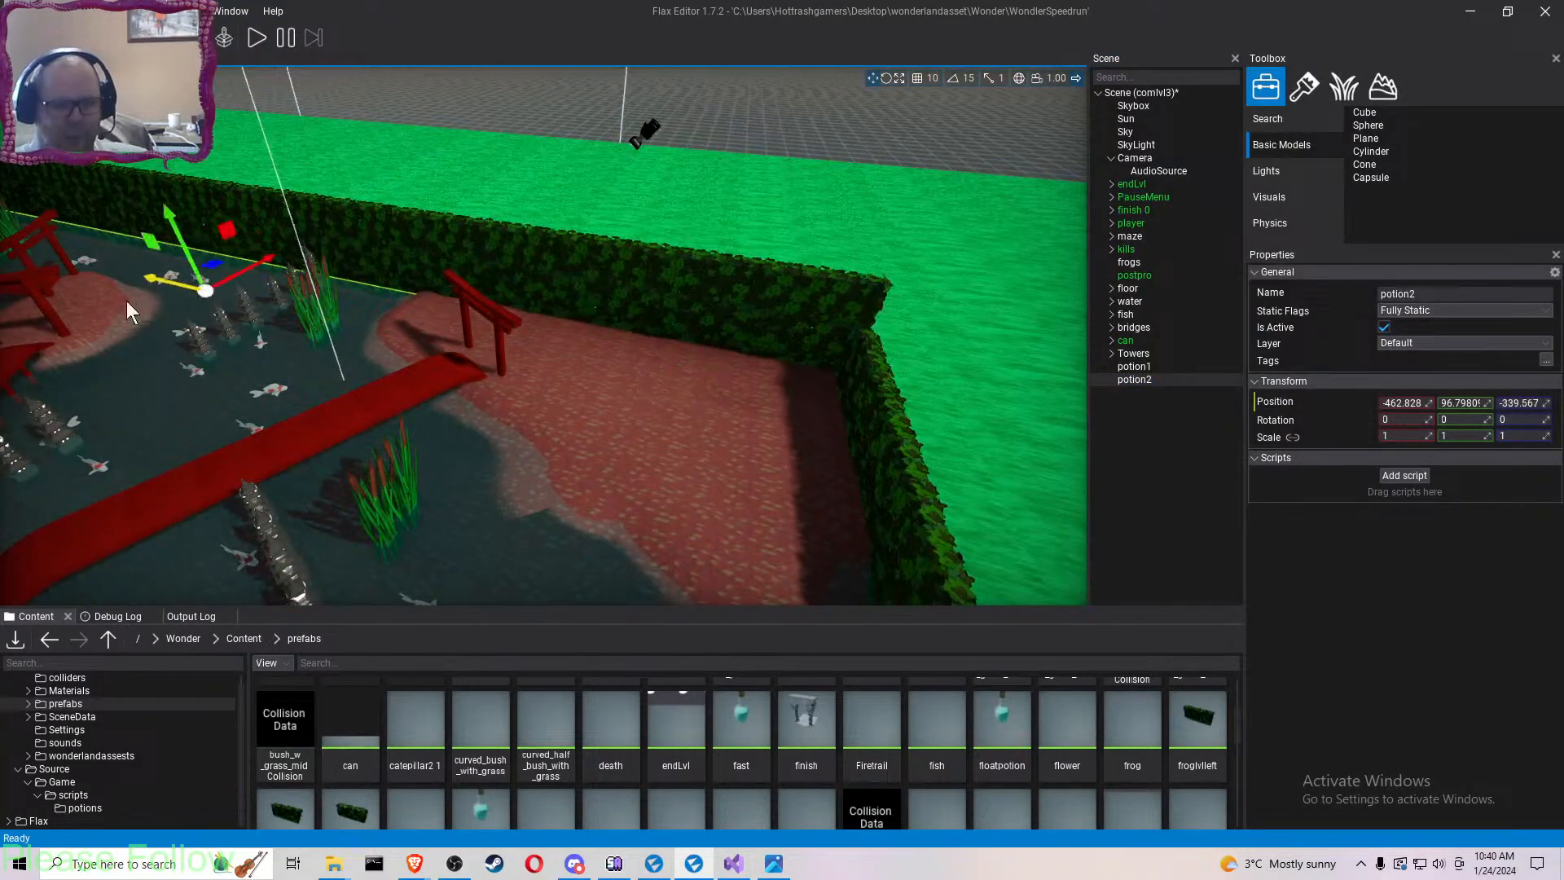
pyautogui.moveTo(184, 259); pyautogui.dragTo(173, 300)
pyautogui.moveTo(173, 300); pyautogui.dragTo(413, 90, button='right')
pyautogui.press('w')
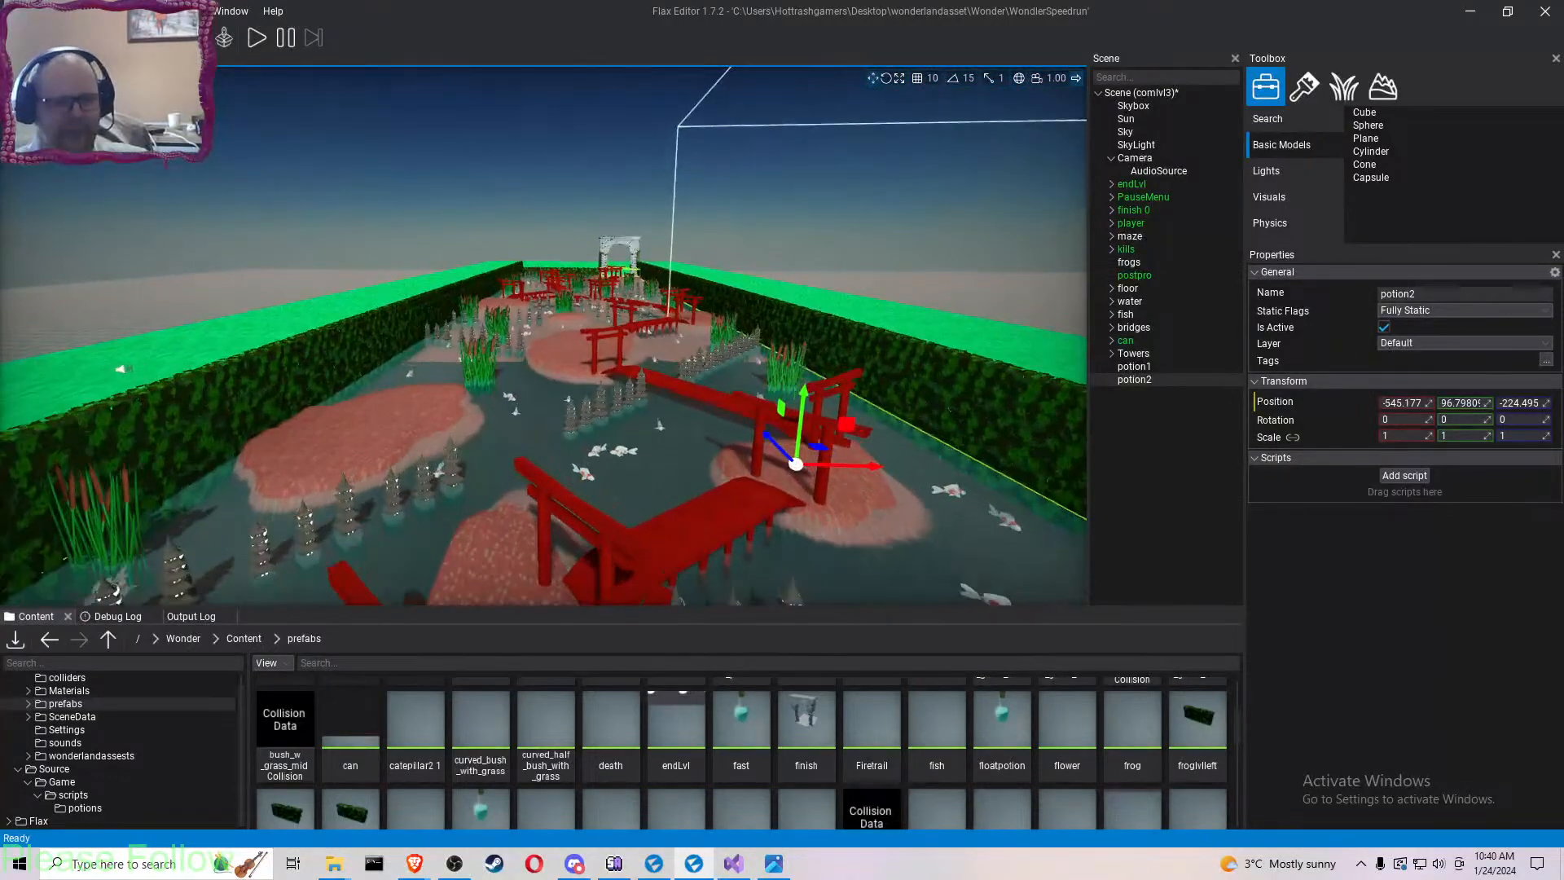
# - Move potion2 across the water onto the bare pink island beside the hedge, at about X -904, Z -176
pyautogui.moveTo(569, 453); pyautogui.dragTo(326, 447)
pyautogui.moveTo(326, 447); pyautogui.dragTo(179, 481, button='right')
pyautogui.press('w')
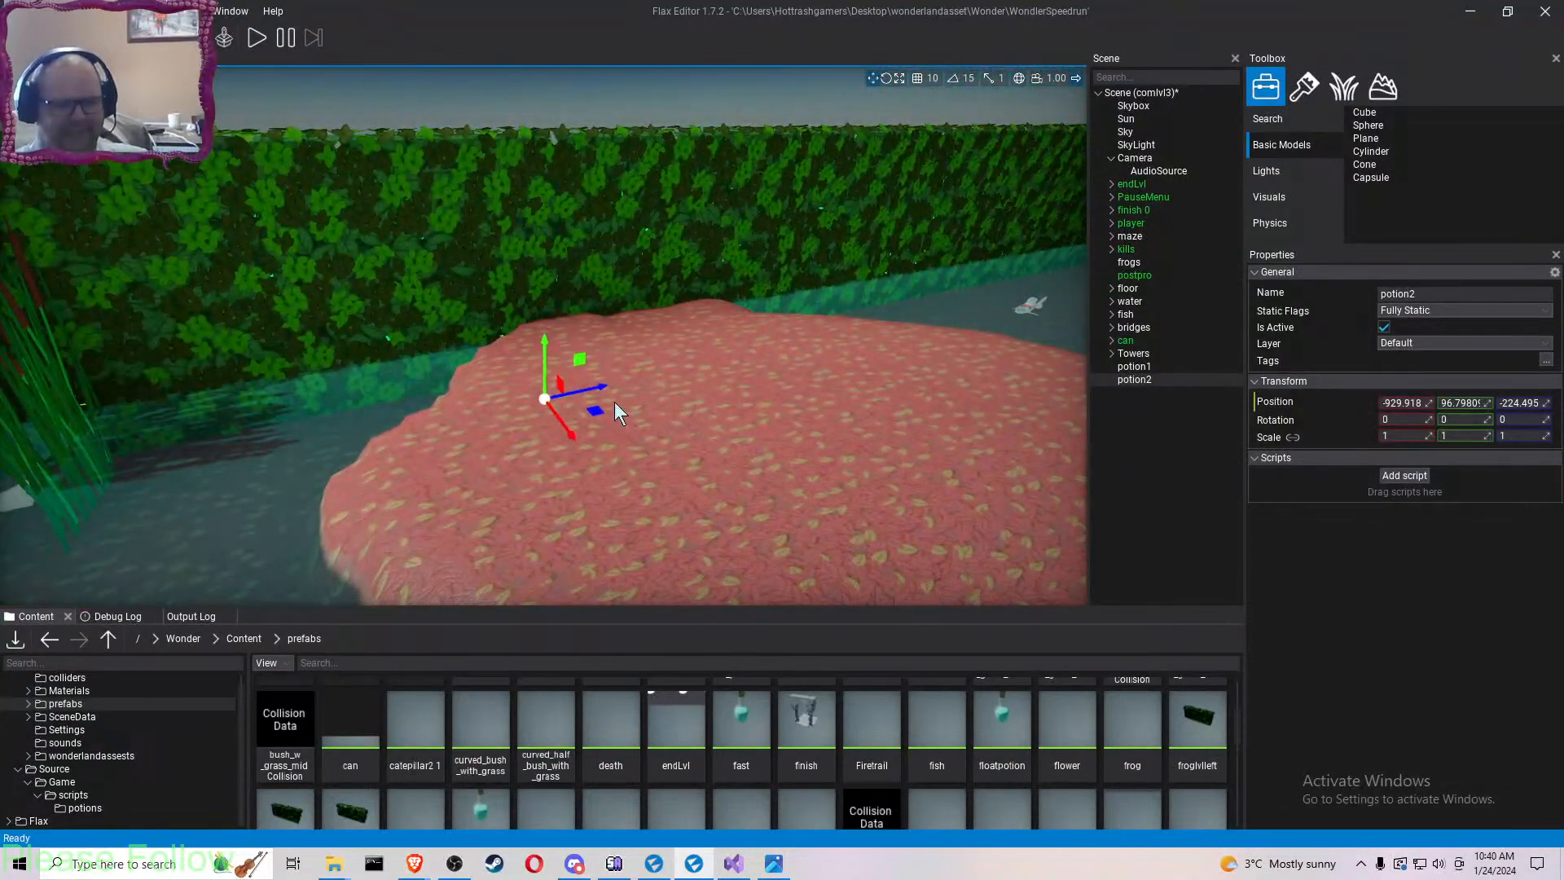
pyautogui.moveTo(606, 391); pyautogui.dragTo(770, 430)
pyautogui.moveTo(770, 430); pyautogui.dragTo(715, 441, button='right')
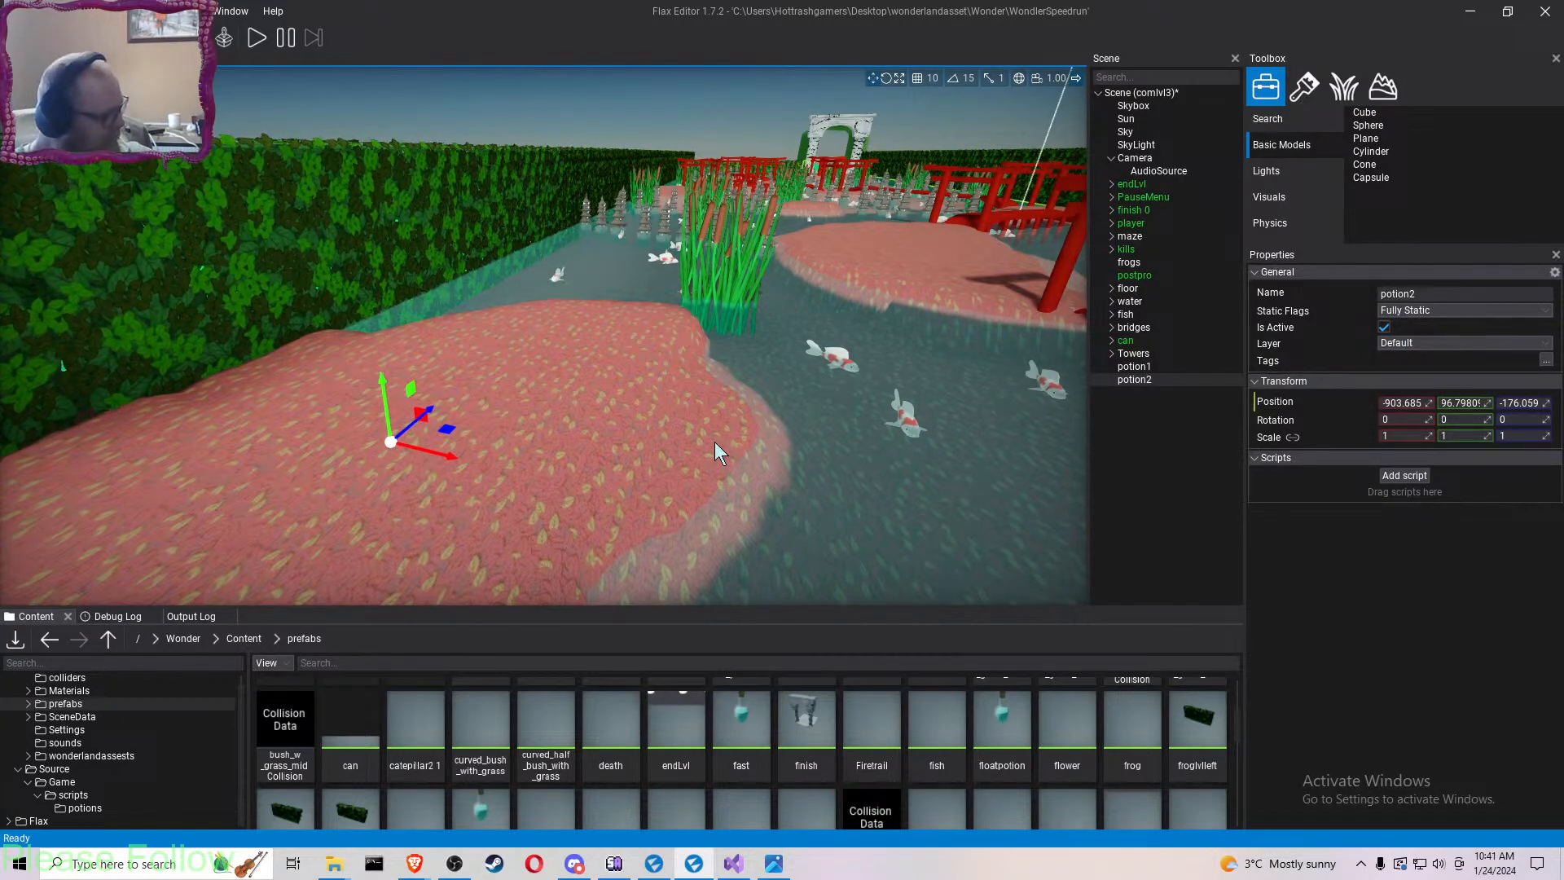
# - Duplicate potion2 and move the copy farther along the course to about Z 577
pyautogui.moveTo(696, 447); pyautogui.dragTo(554, 448, button='right')
pyautogui.press('s')
pyautogui.press('d')
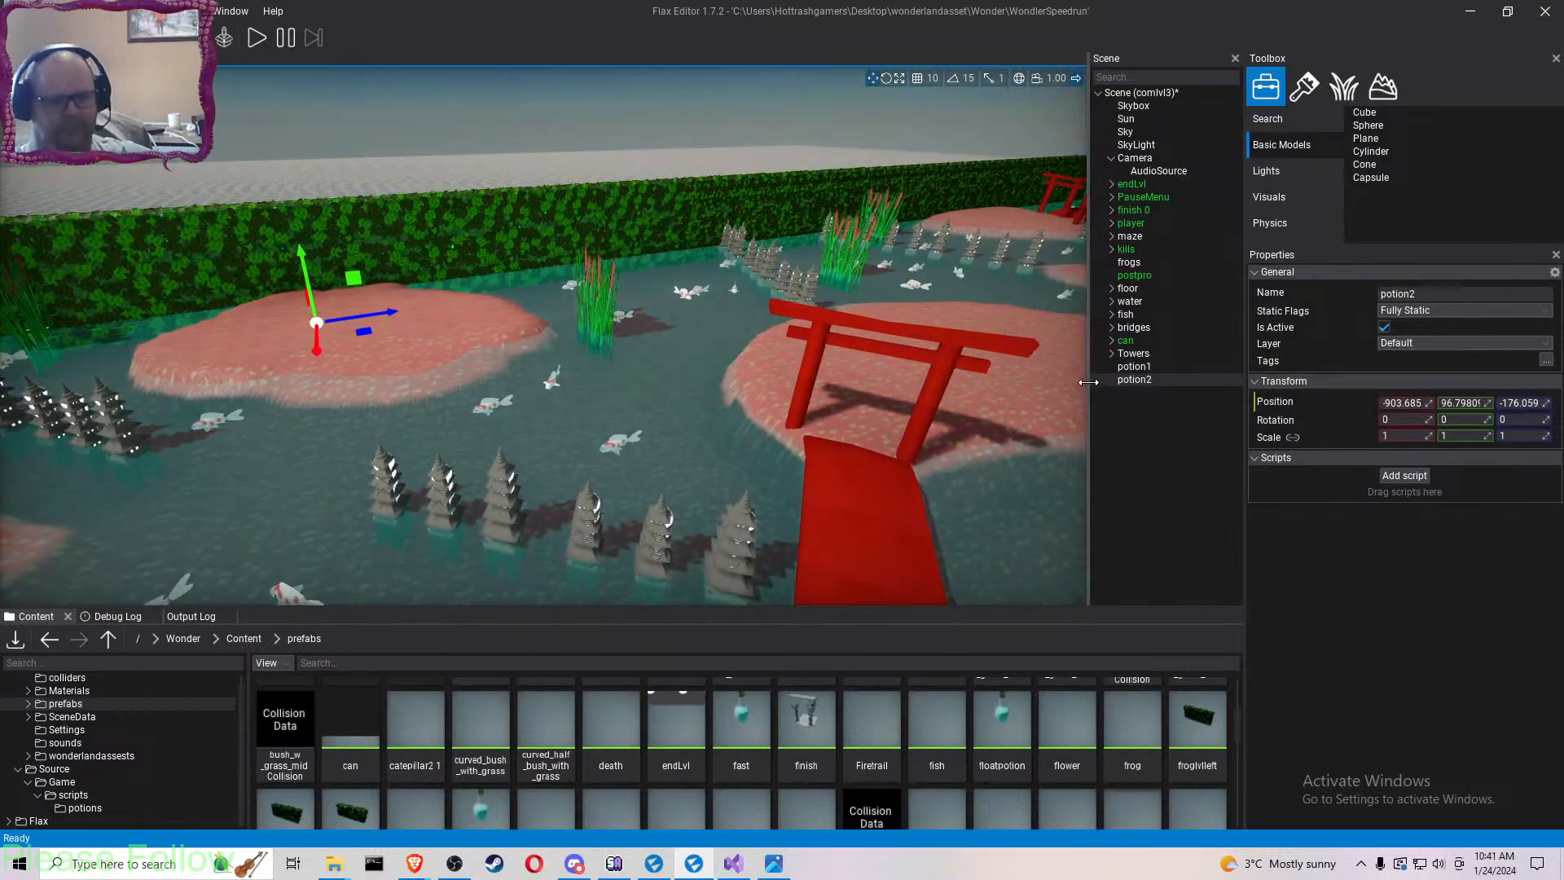
pyautogui.click(1133, 379)
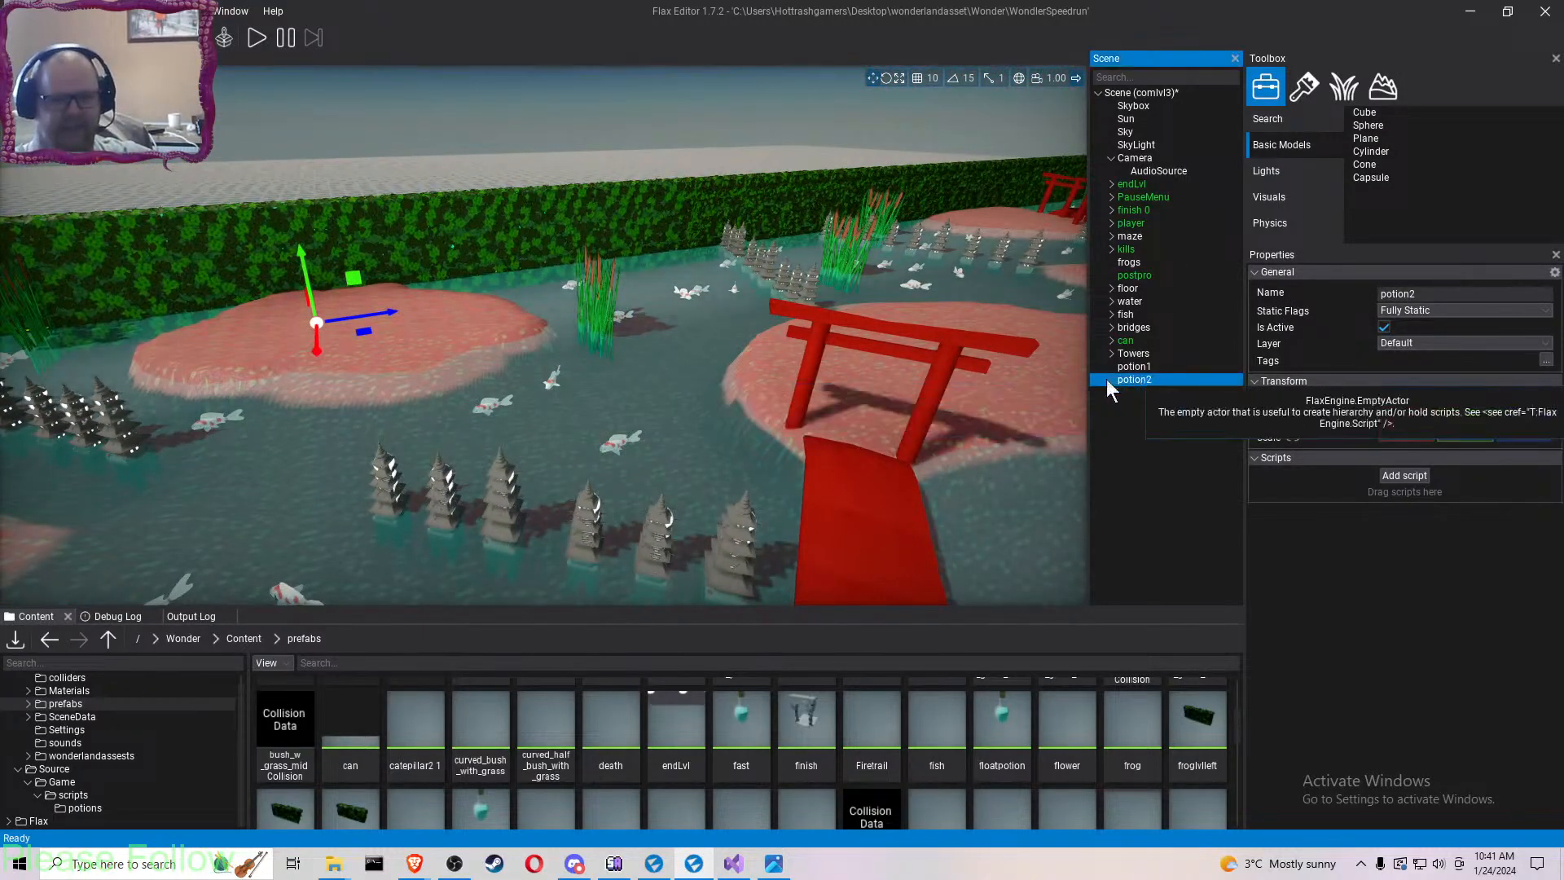
pyautogui.hotkey('ctrl', 'd')
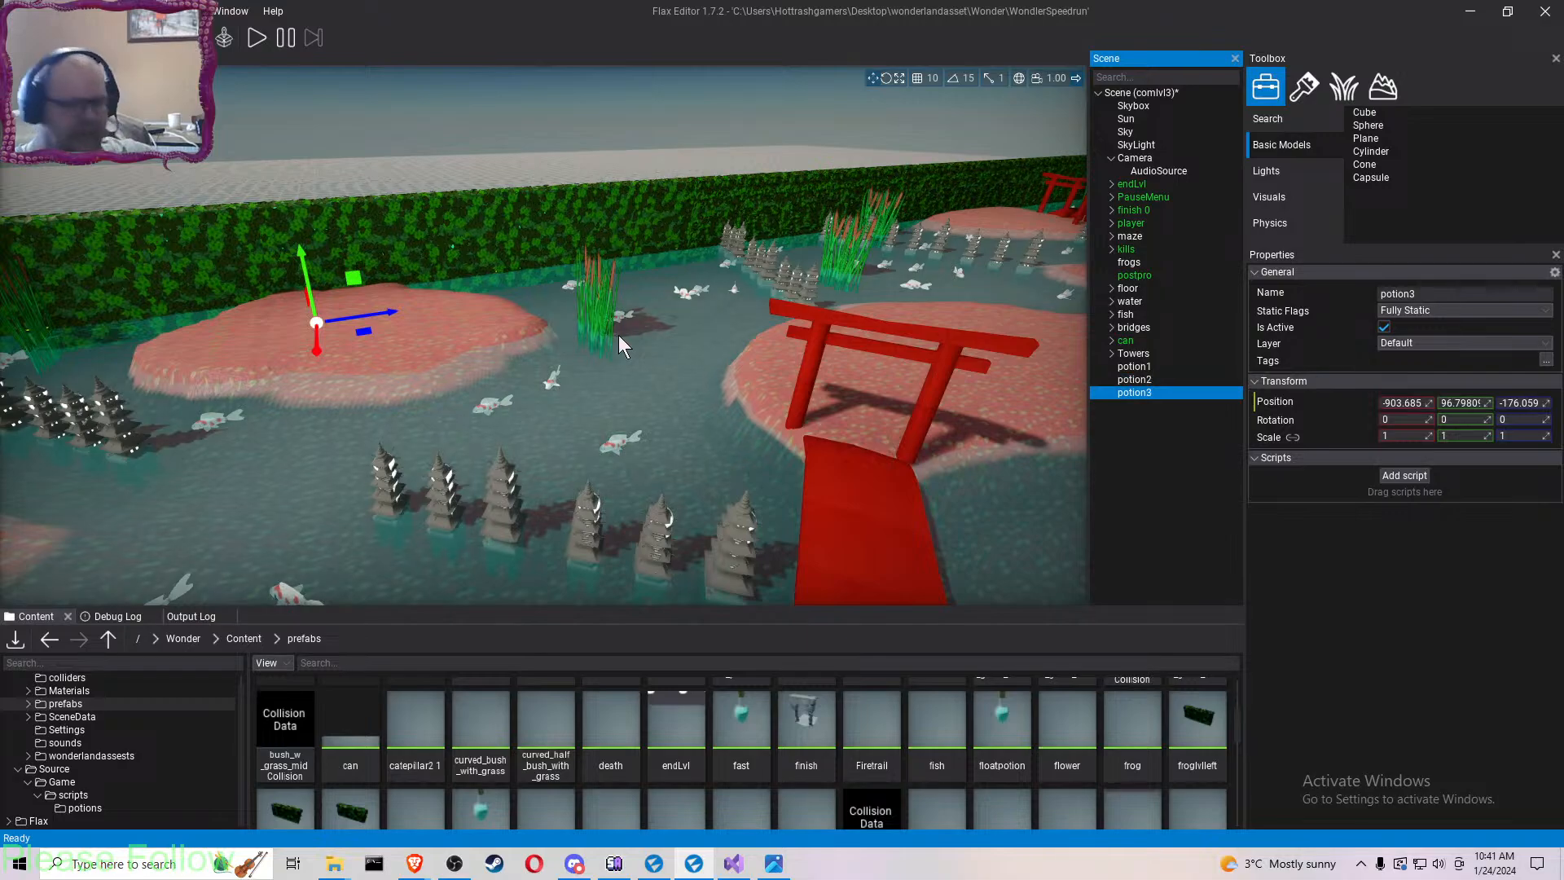
pyautogui.moveTo(387, 312); pyautogui.dragTo(990, 205)
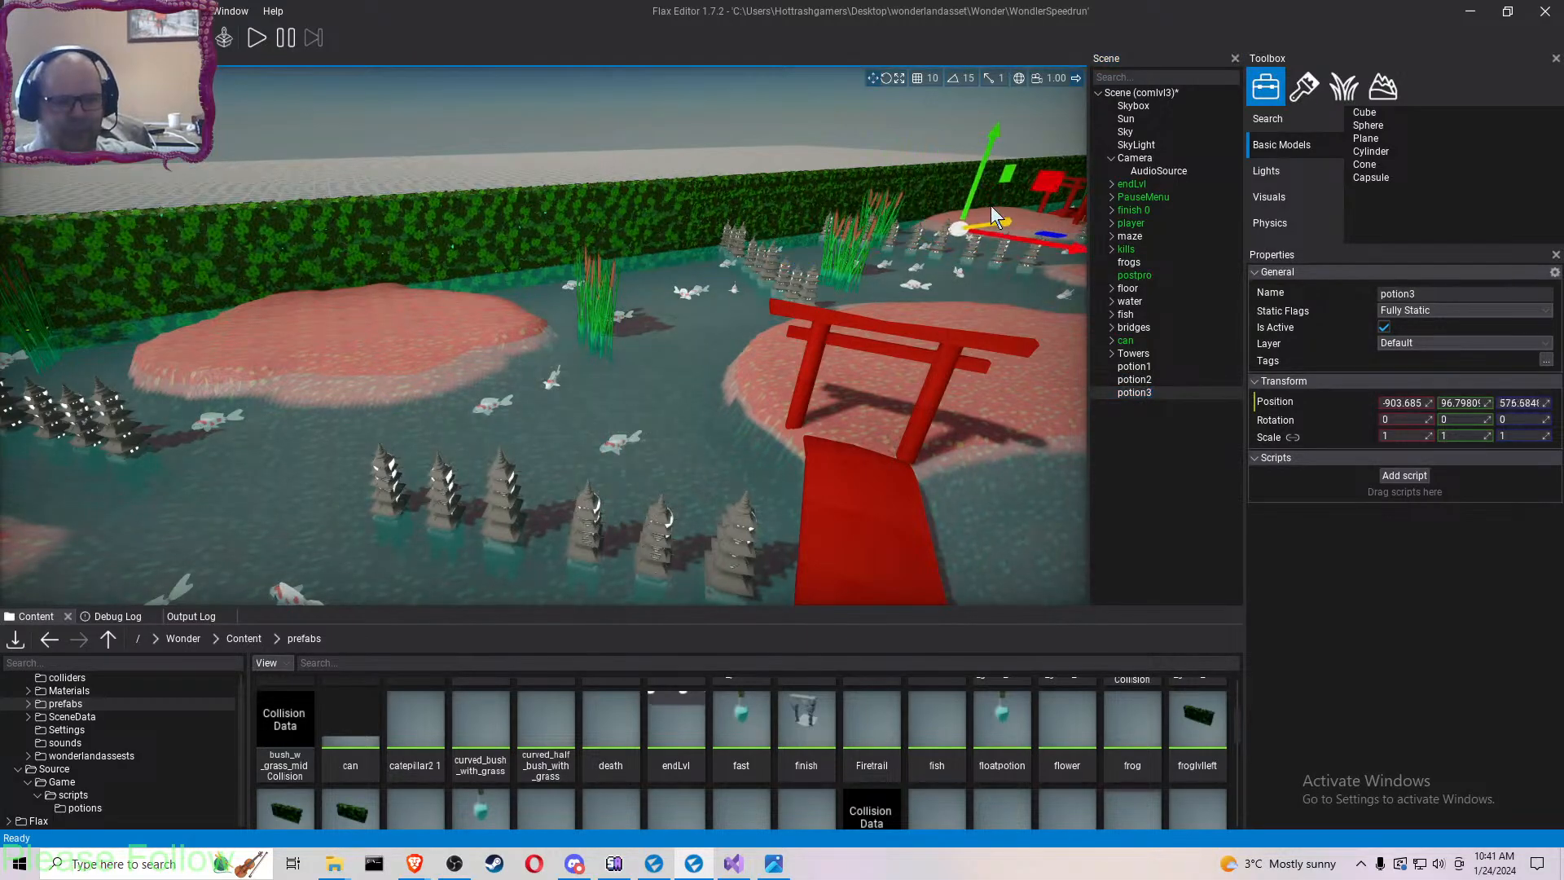
# - Move potion3 onto the hedge-side island by the red gate at about X -941, Z 756, and save the scene
pyautogui.moveTo(991, 206); pyautogui.dragTo(950, 252, button='right')
pyautogui.press('w')
pyautogui.press('w')
pyautogui.press('w')
pyautogui.moveTo(593, 451); pyautogui.dragTo(921, 311)
pyautogui.moveTo(1002, 310); pyautogui.dragTo(1096, 317, button='right')
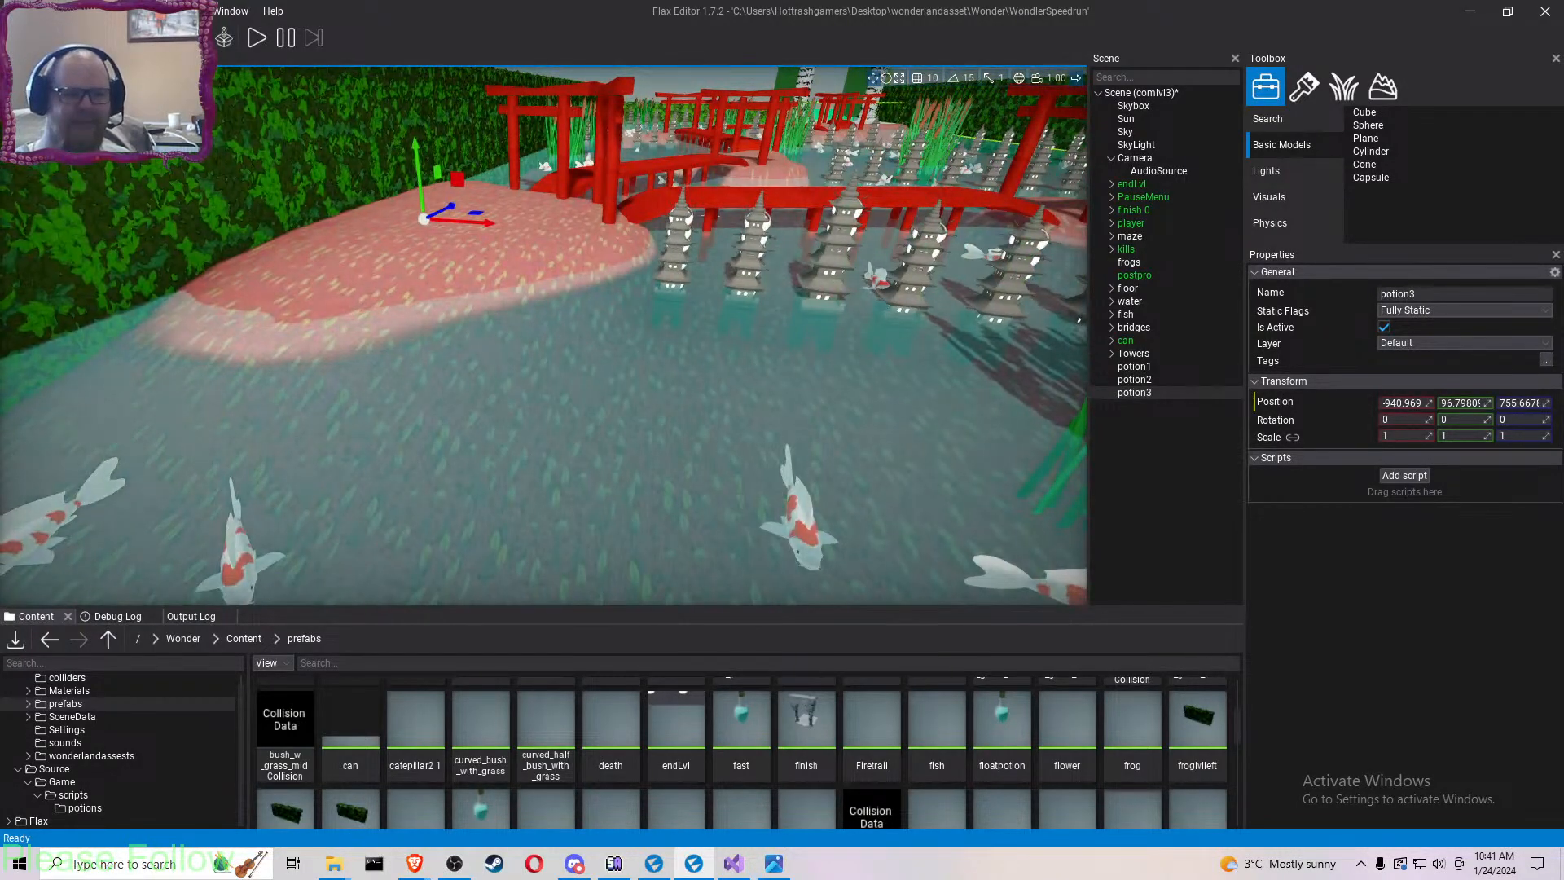
pyautogui.hotkey('ctrl', 's')
pyautogui.scroll(-3, 399, 252)
pyautogui.scroll(-3, 414, 246)
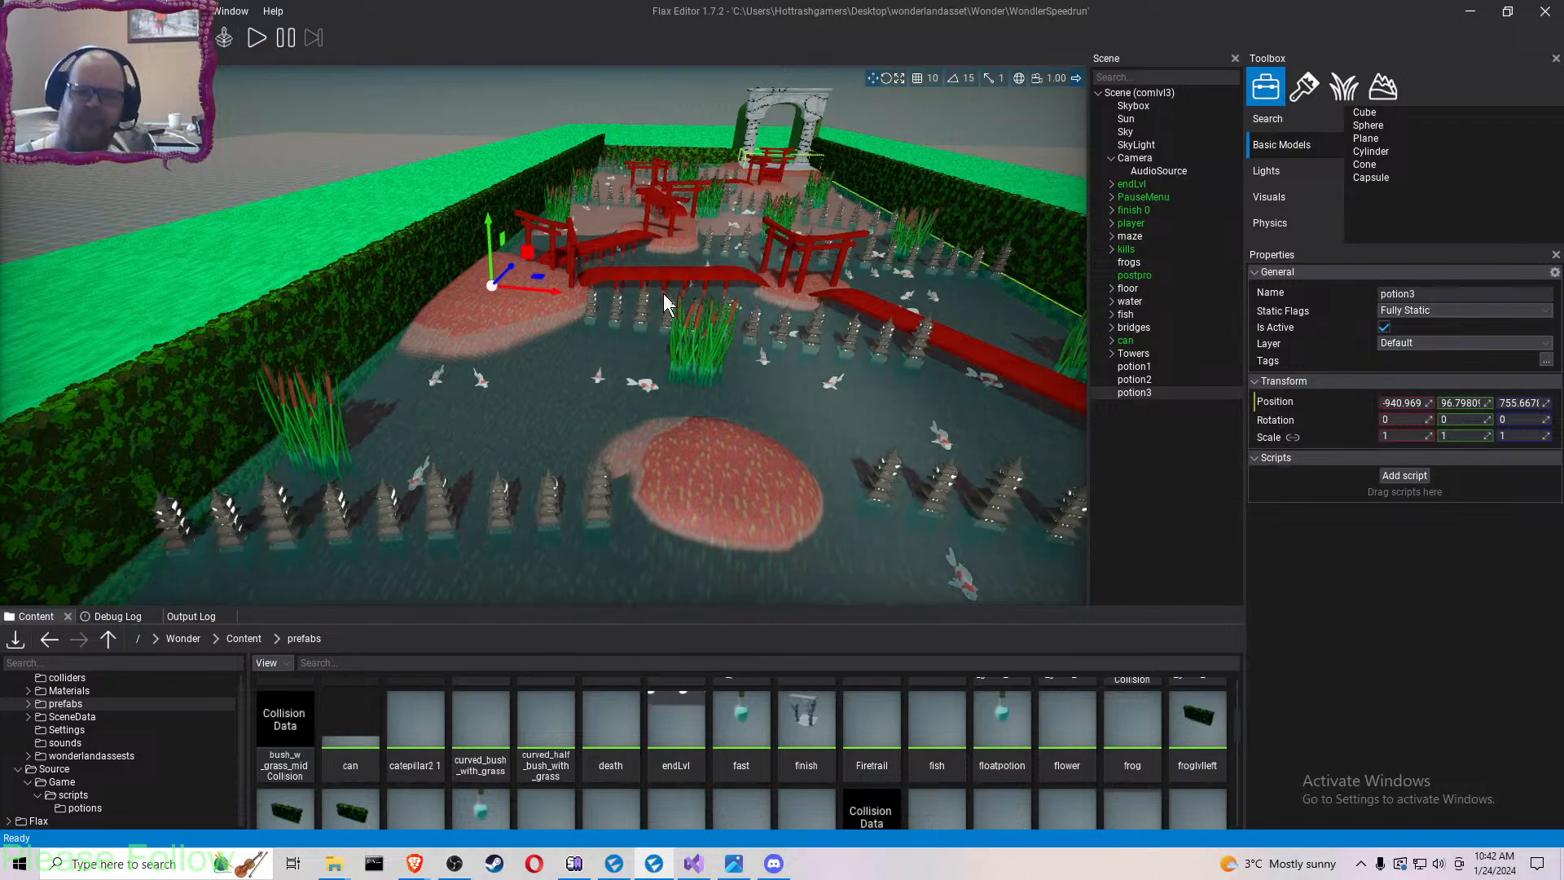
pyautogui.hotkey('ctrl', 's')
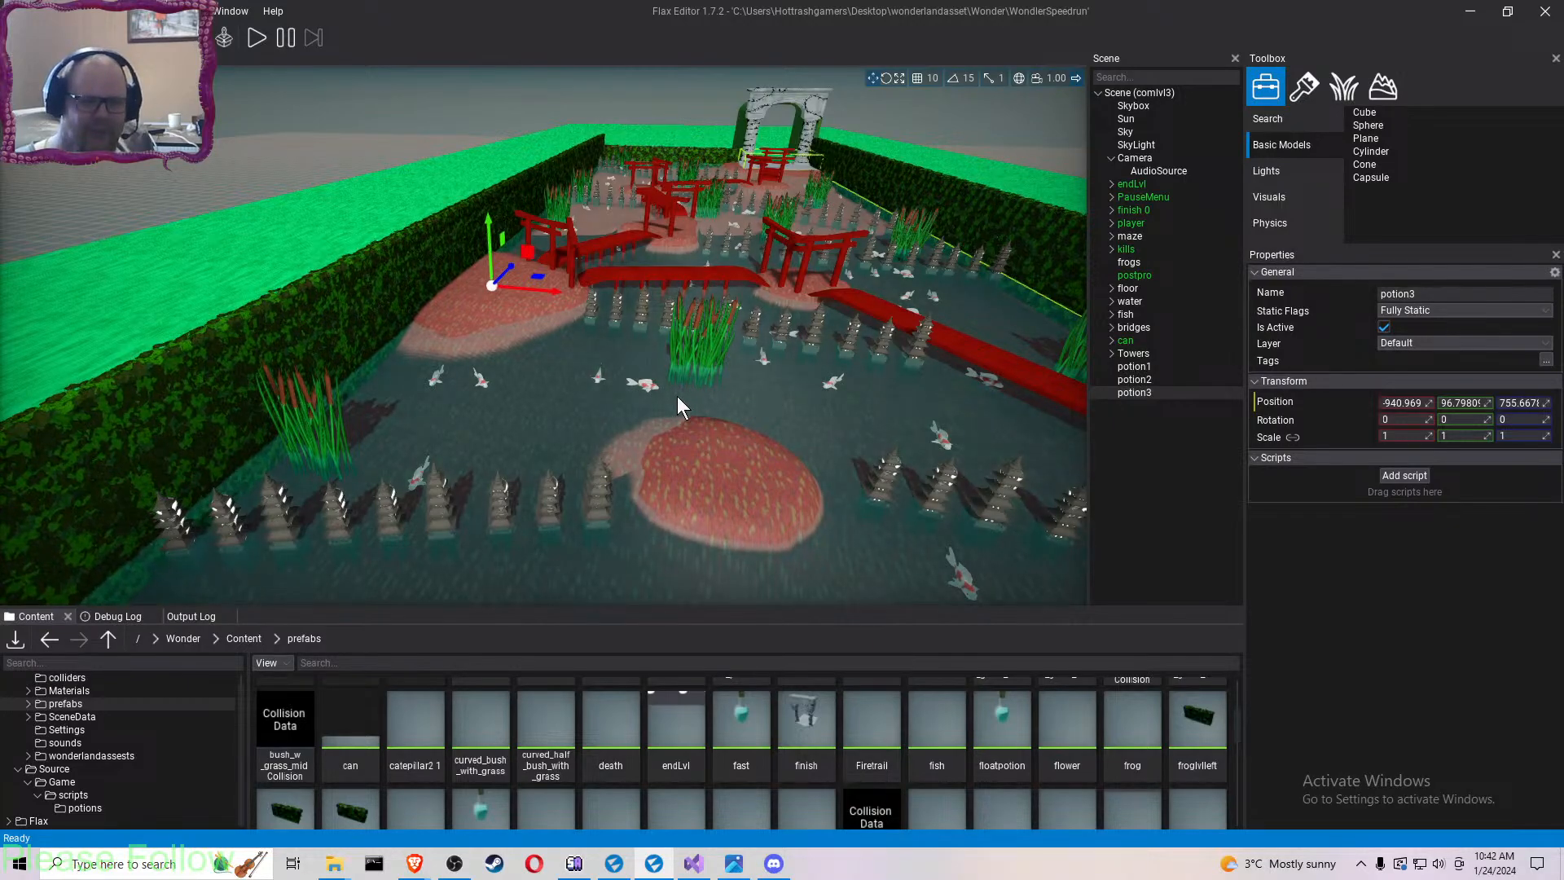
# - Create a new tag named potionspotseven and assign it to potion1
pyautogui.click(1171, 366)
pyautogui.click(1546, 361)
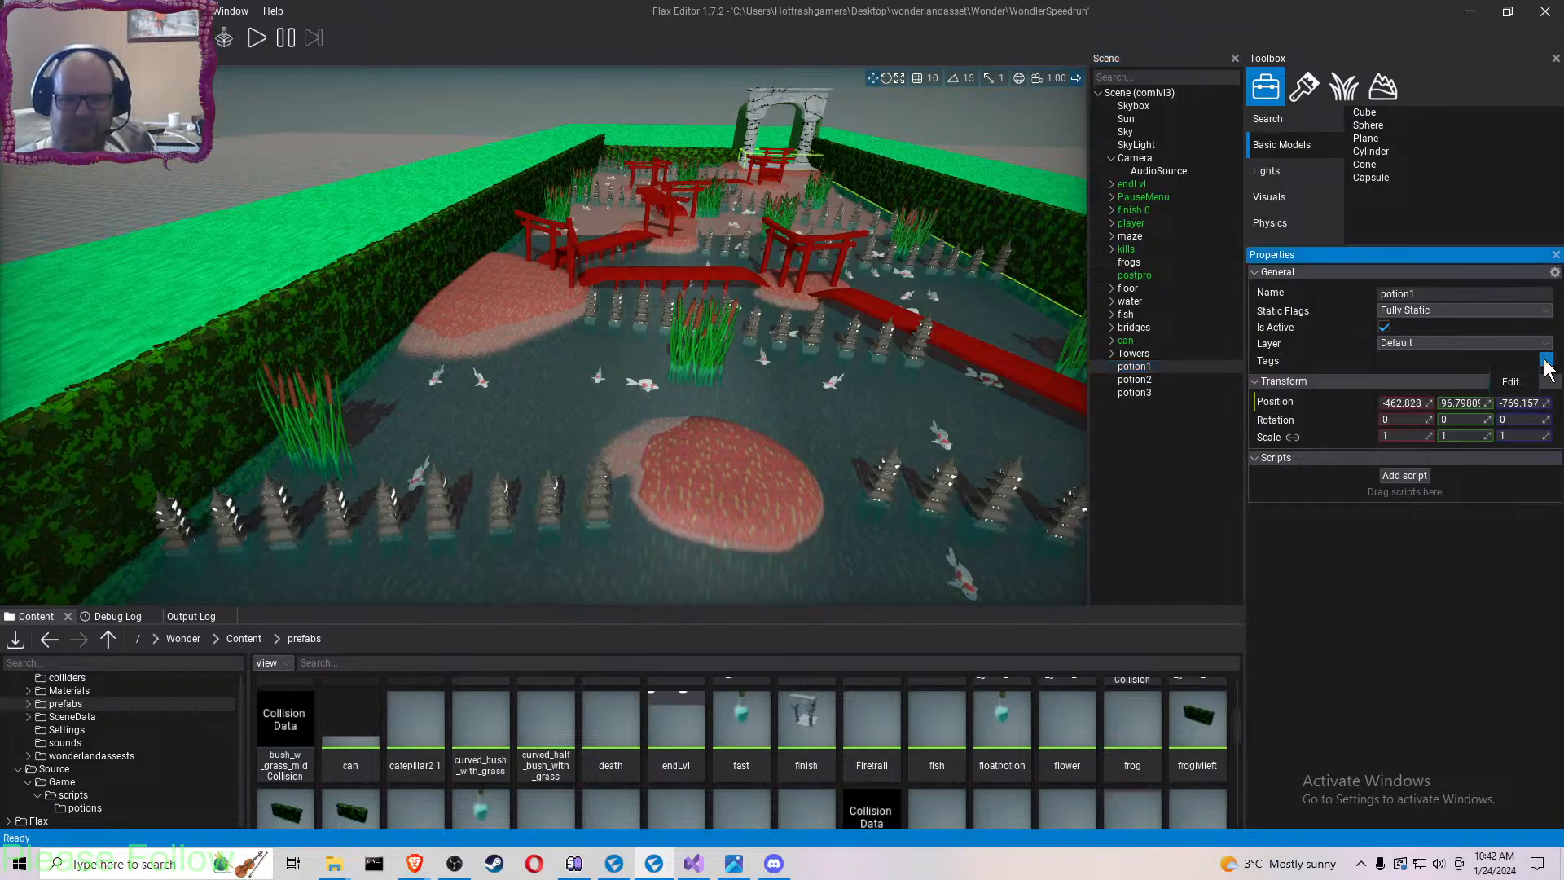
pyautogui.click(1514, 382)
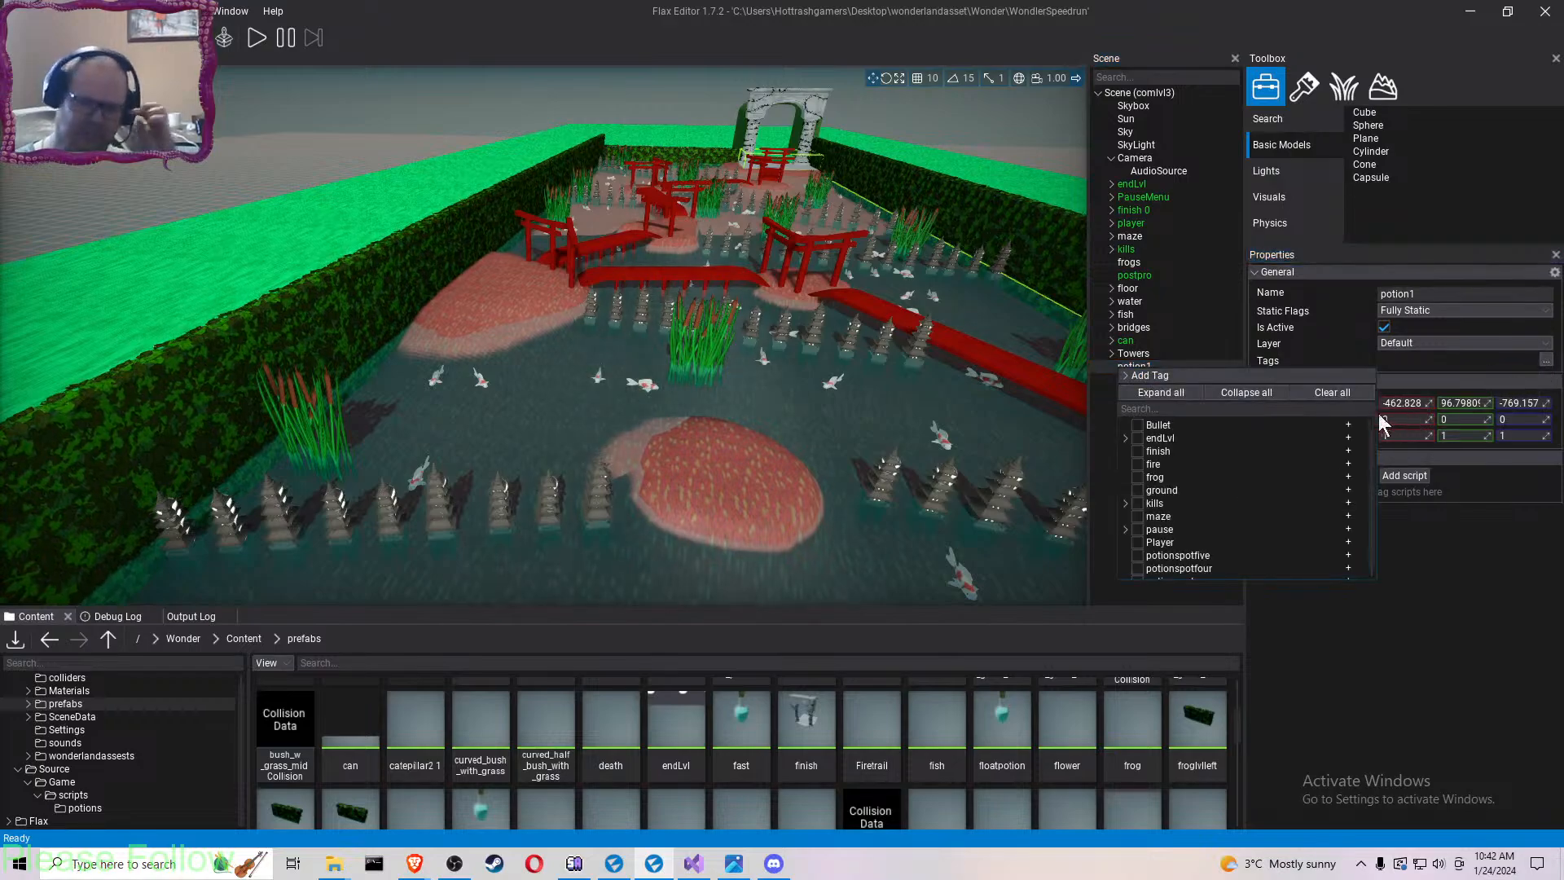
pyautogui.click(1206, 373)
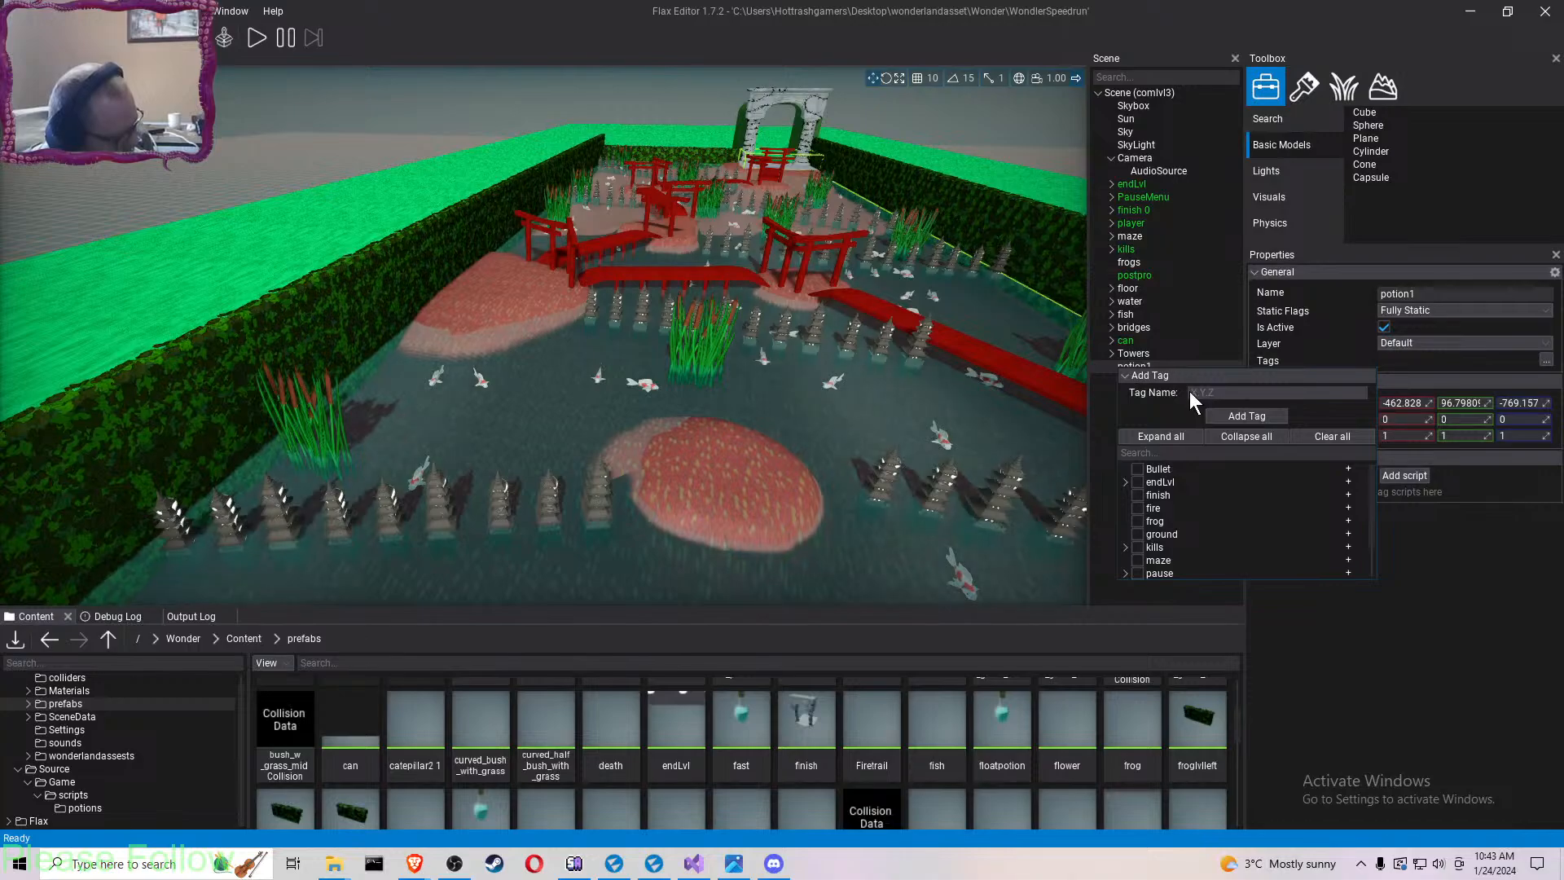
pyautogui.click(1205, 392)
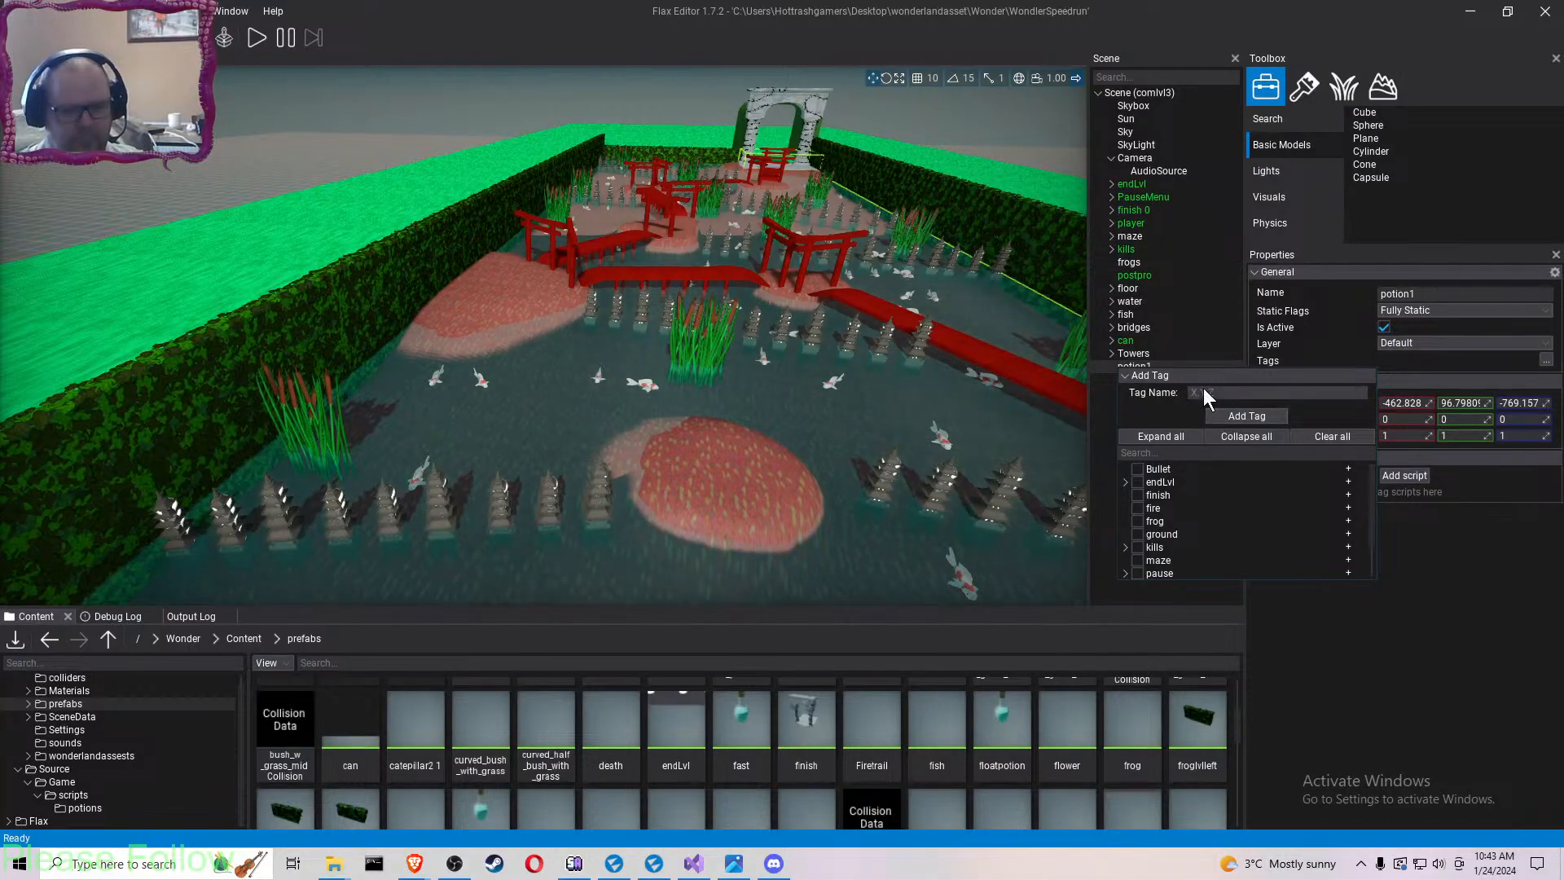
pyautogui.click(1206, 392)
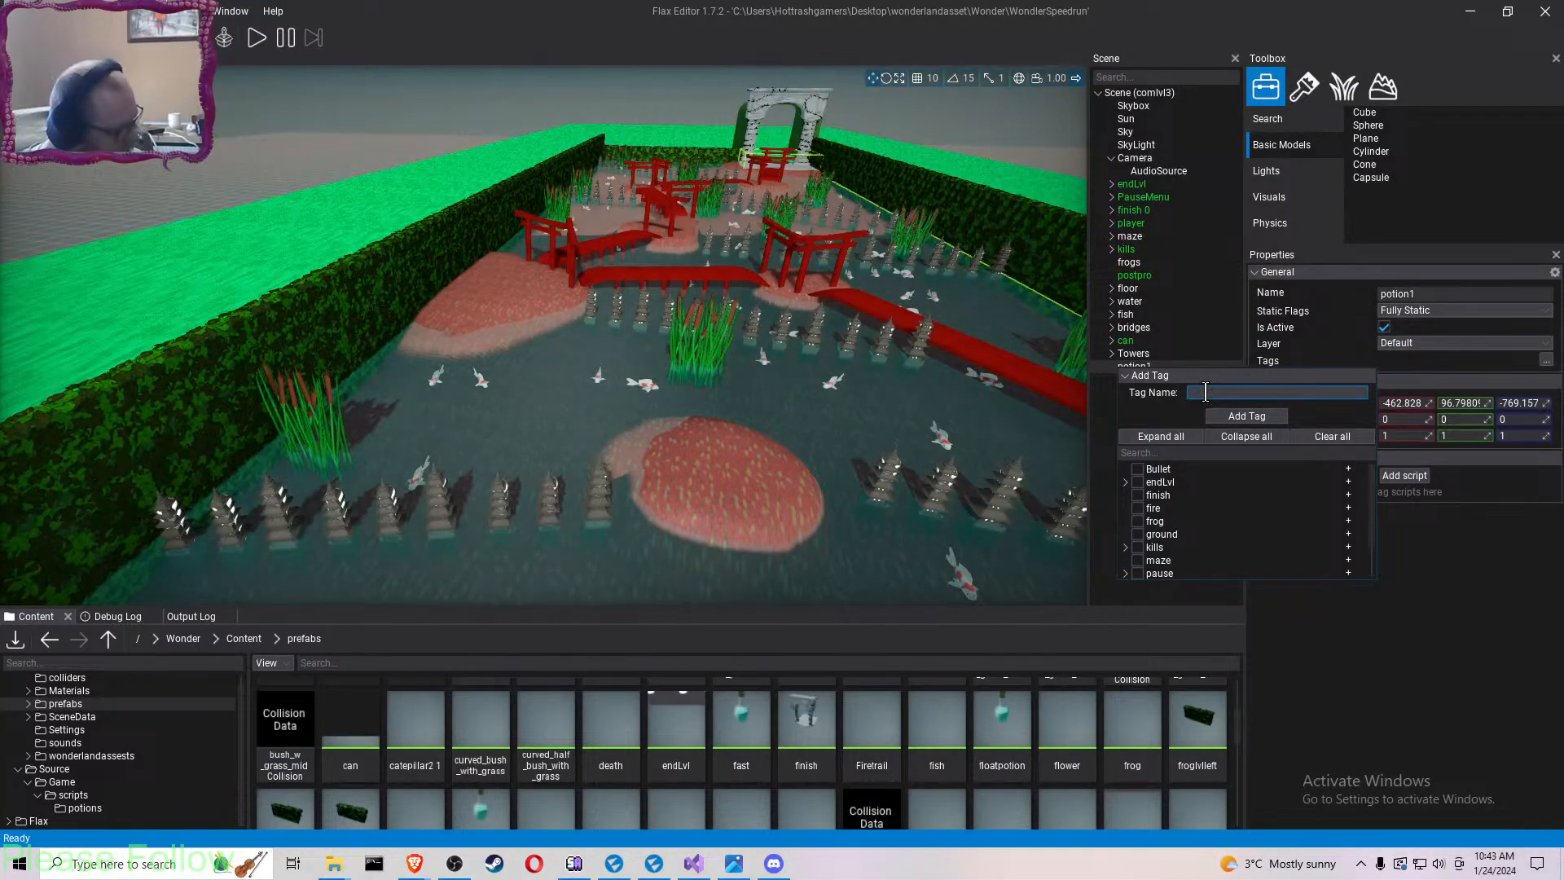
pyautogui.write('po')
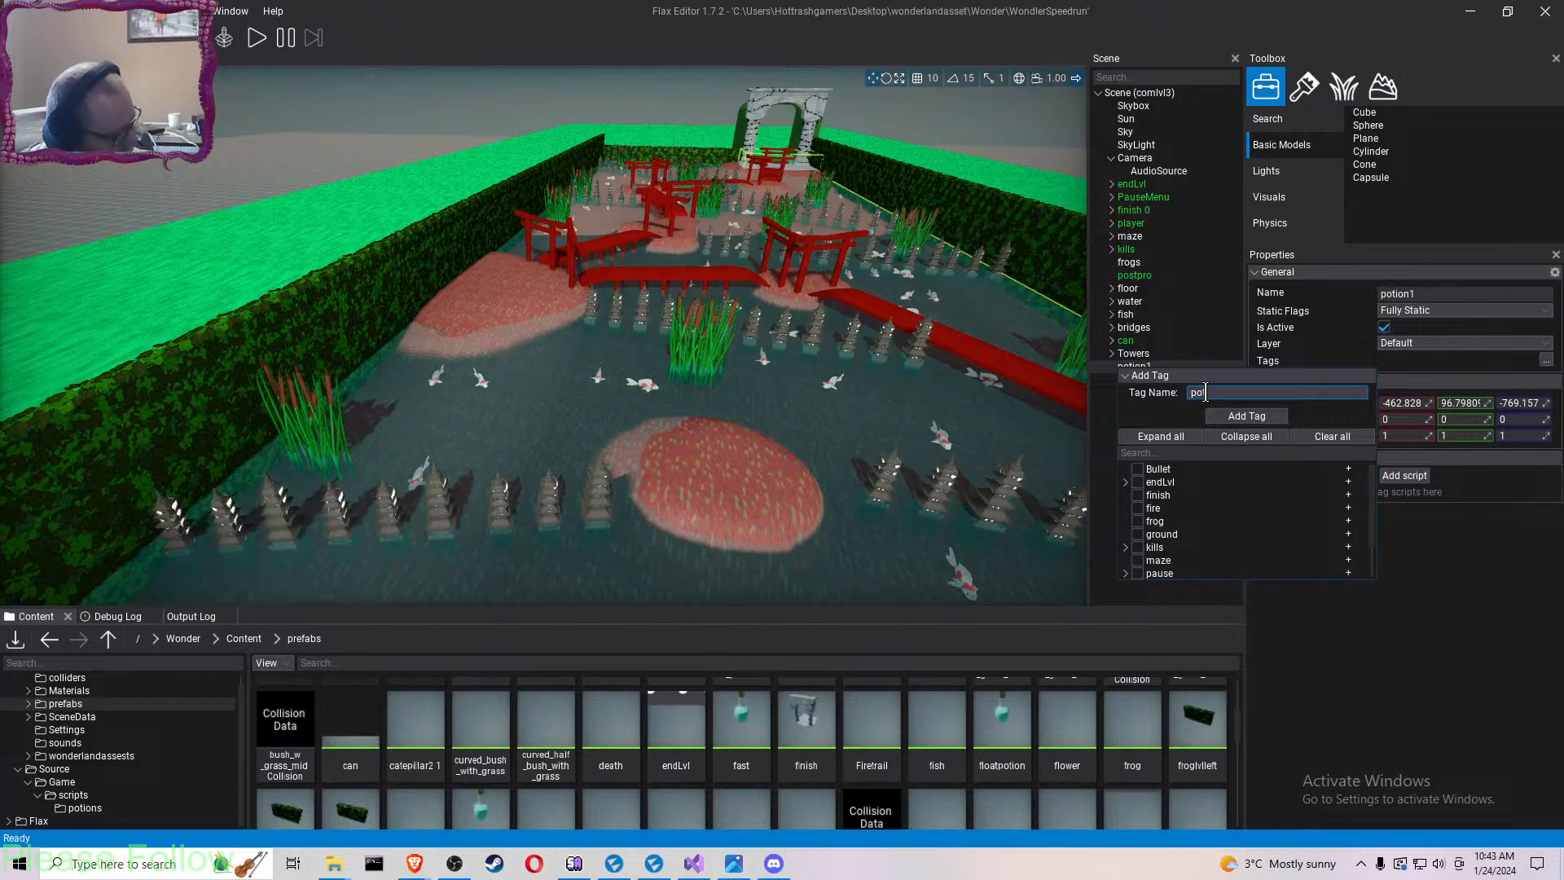
pyautogui.write('tions')
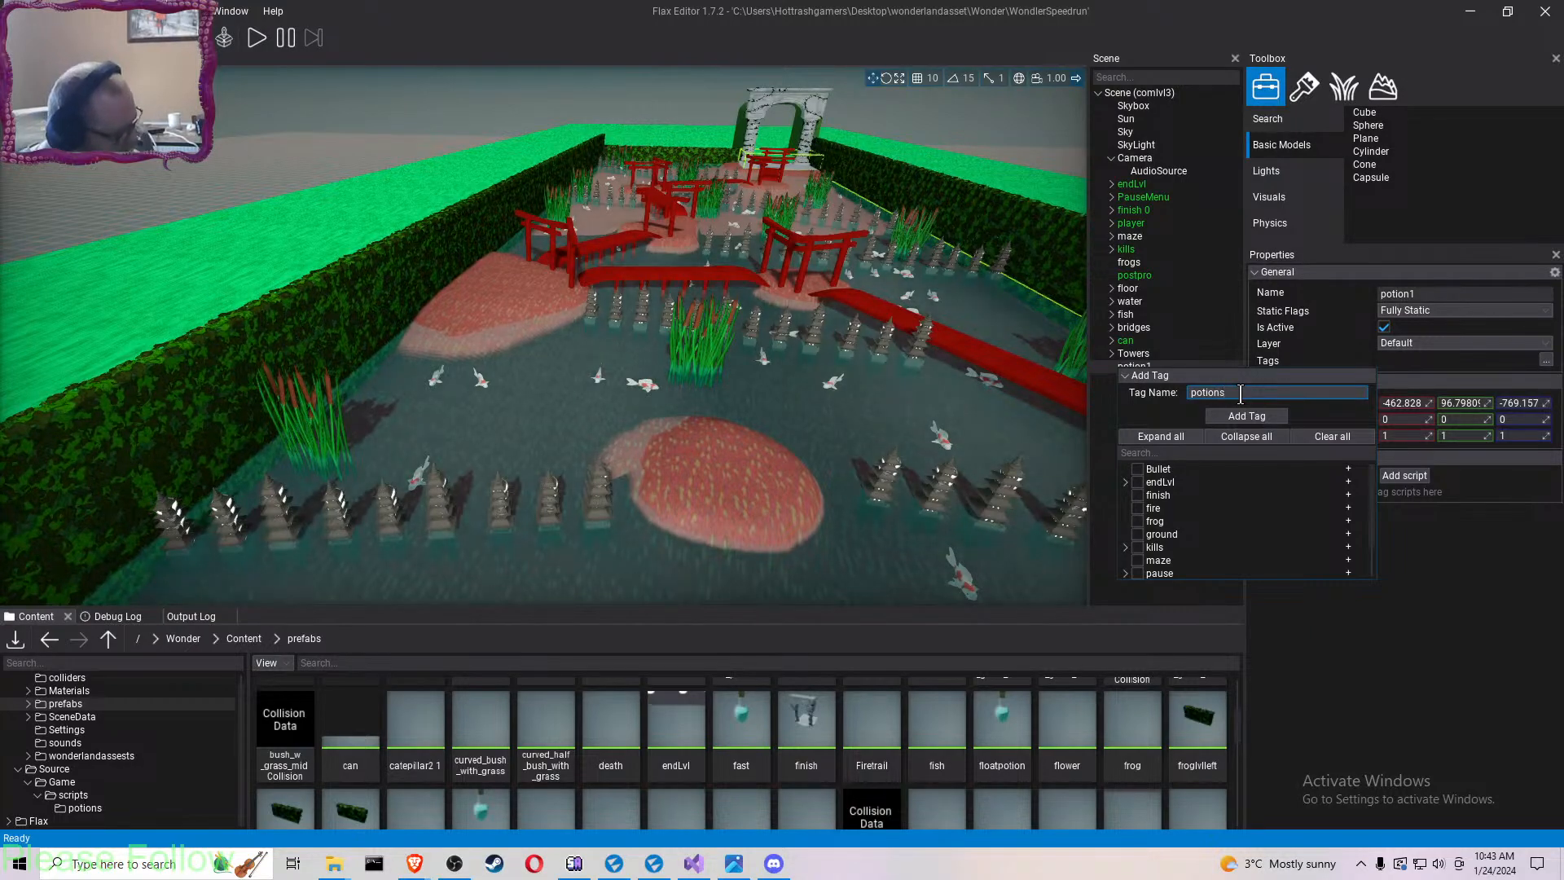
pyautogui.write('pot')
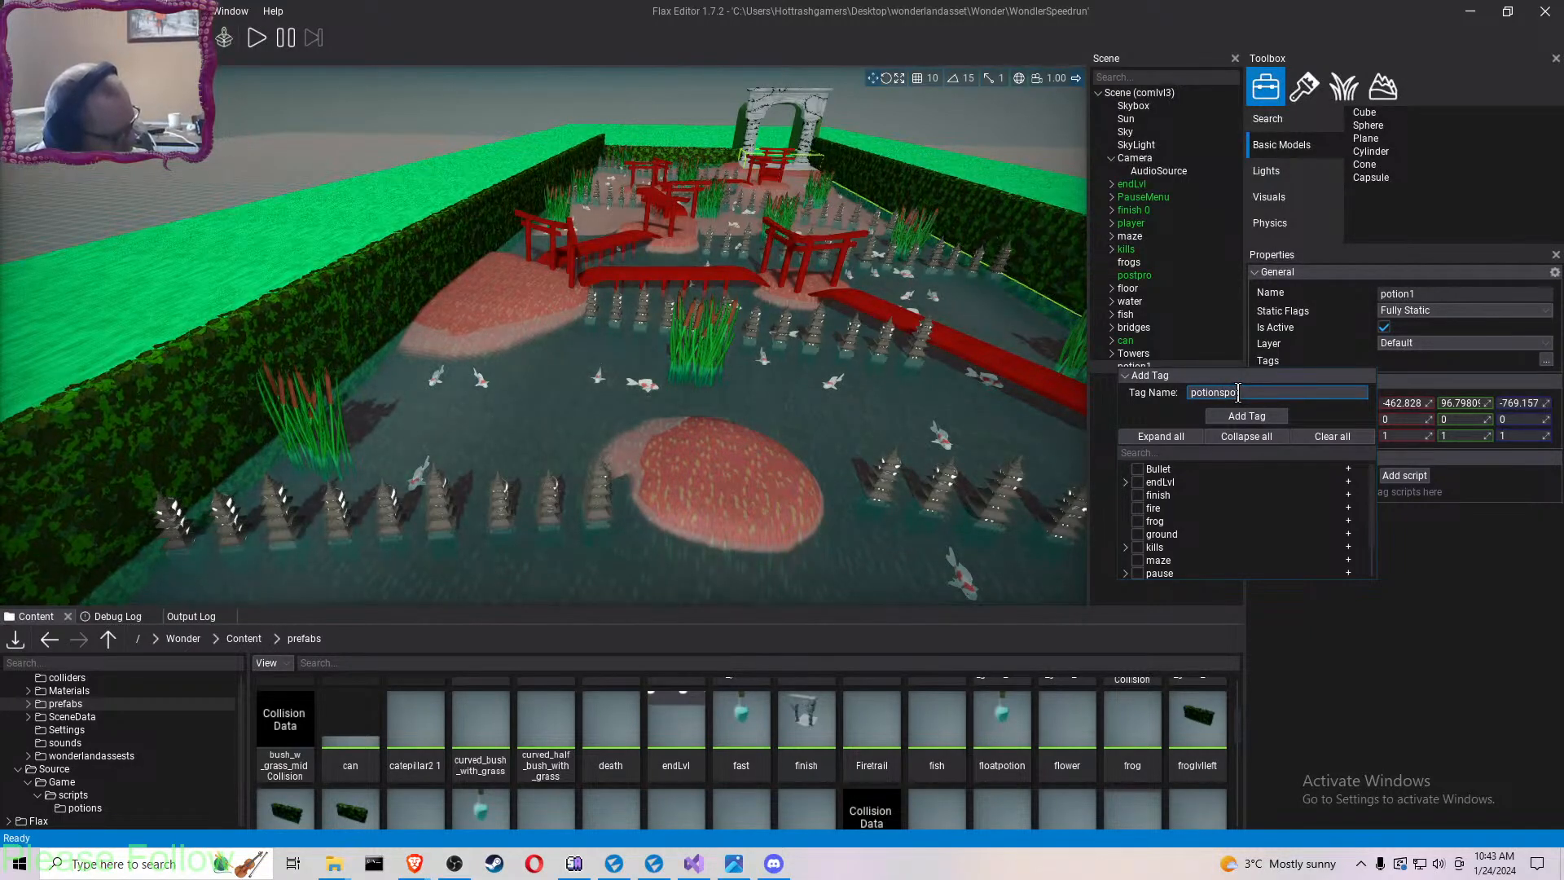
pyautogui.write('seven')
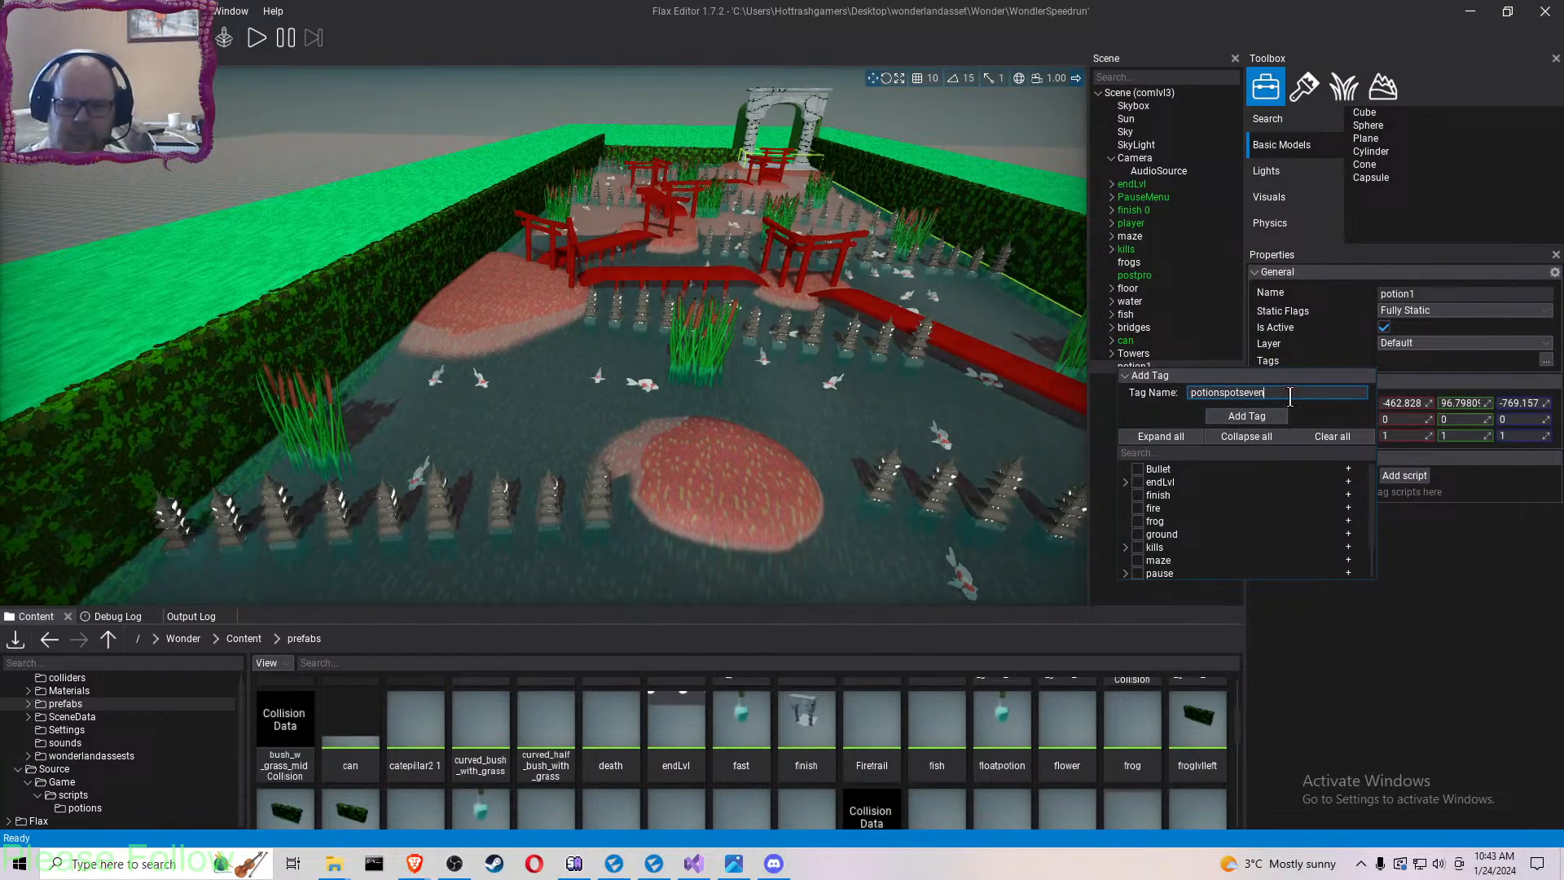
pyautogui.click(1247, 416)
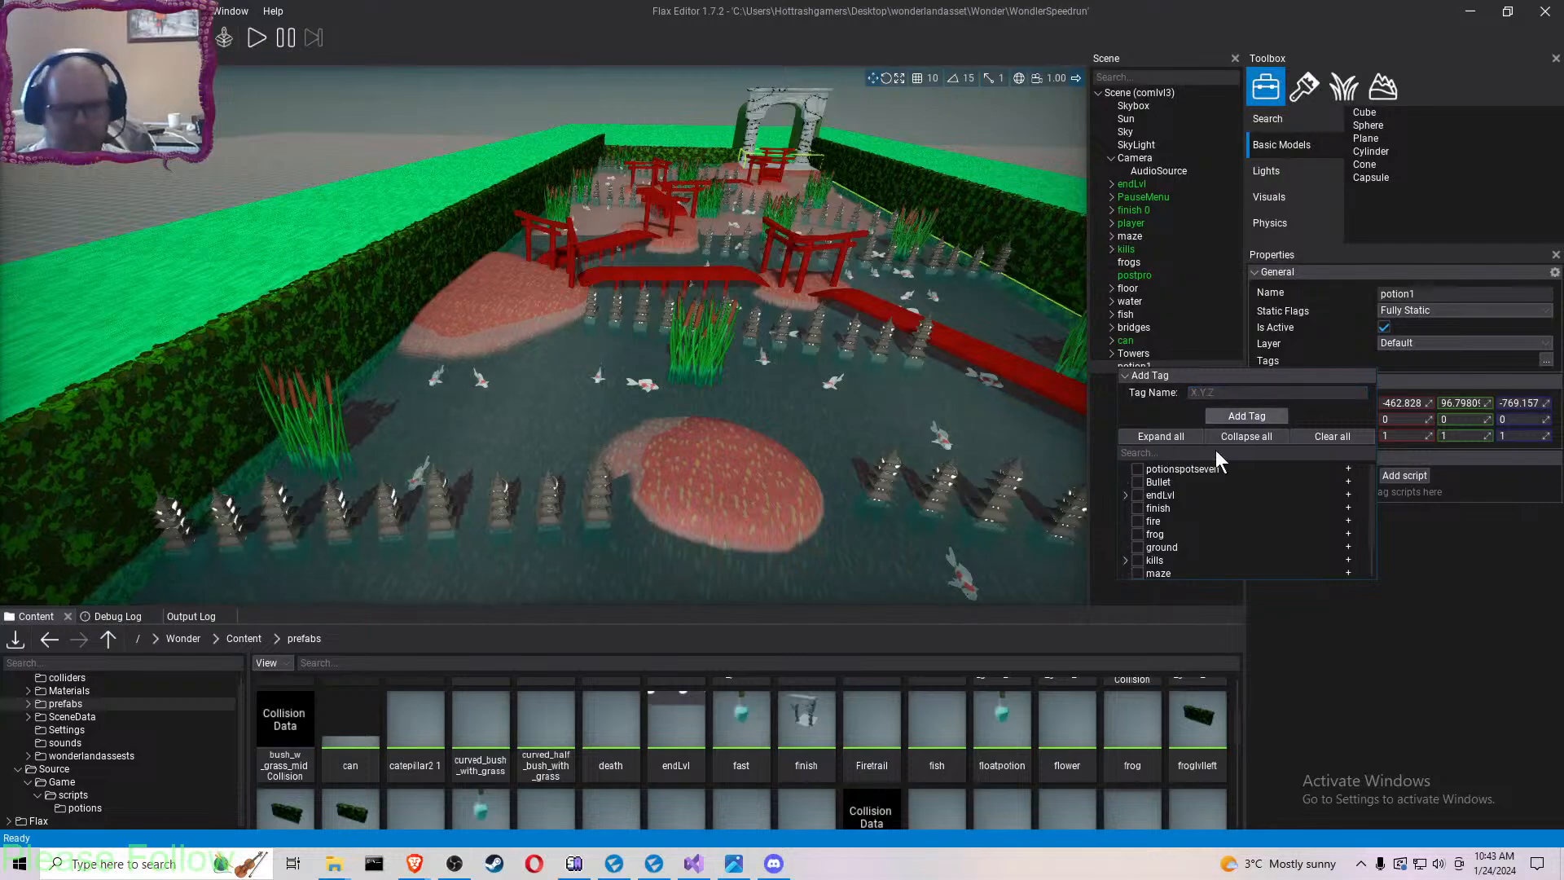
pyautogui.click(1474, 605)
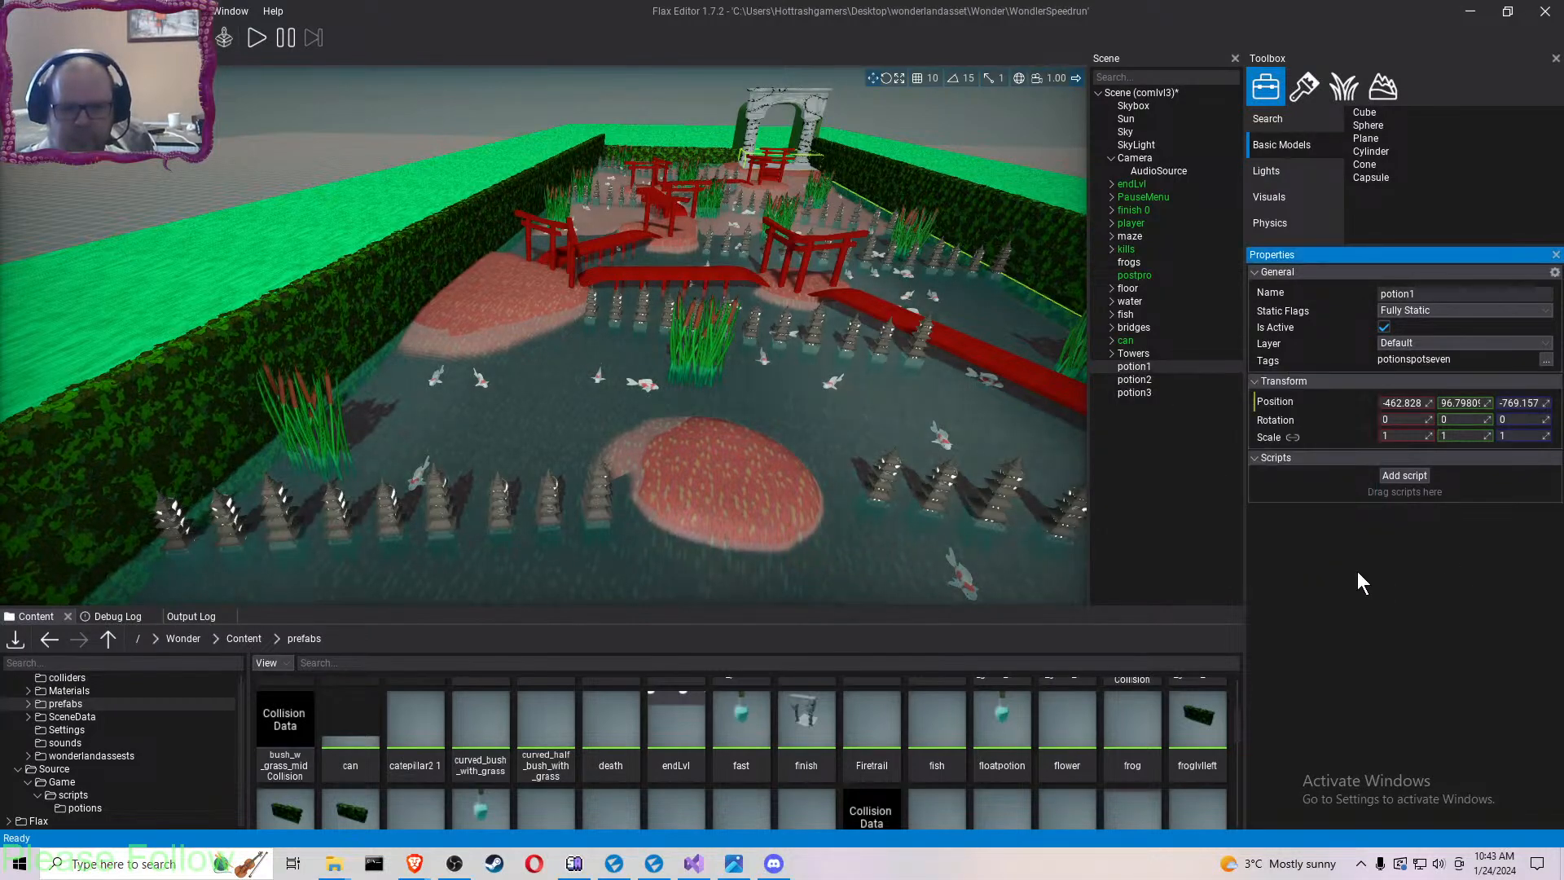
# - Create a new tag named potionspoteight and assign it to potion2
pyautogui.click(1166, 382)
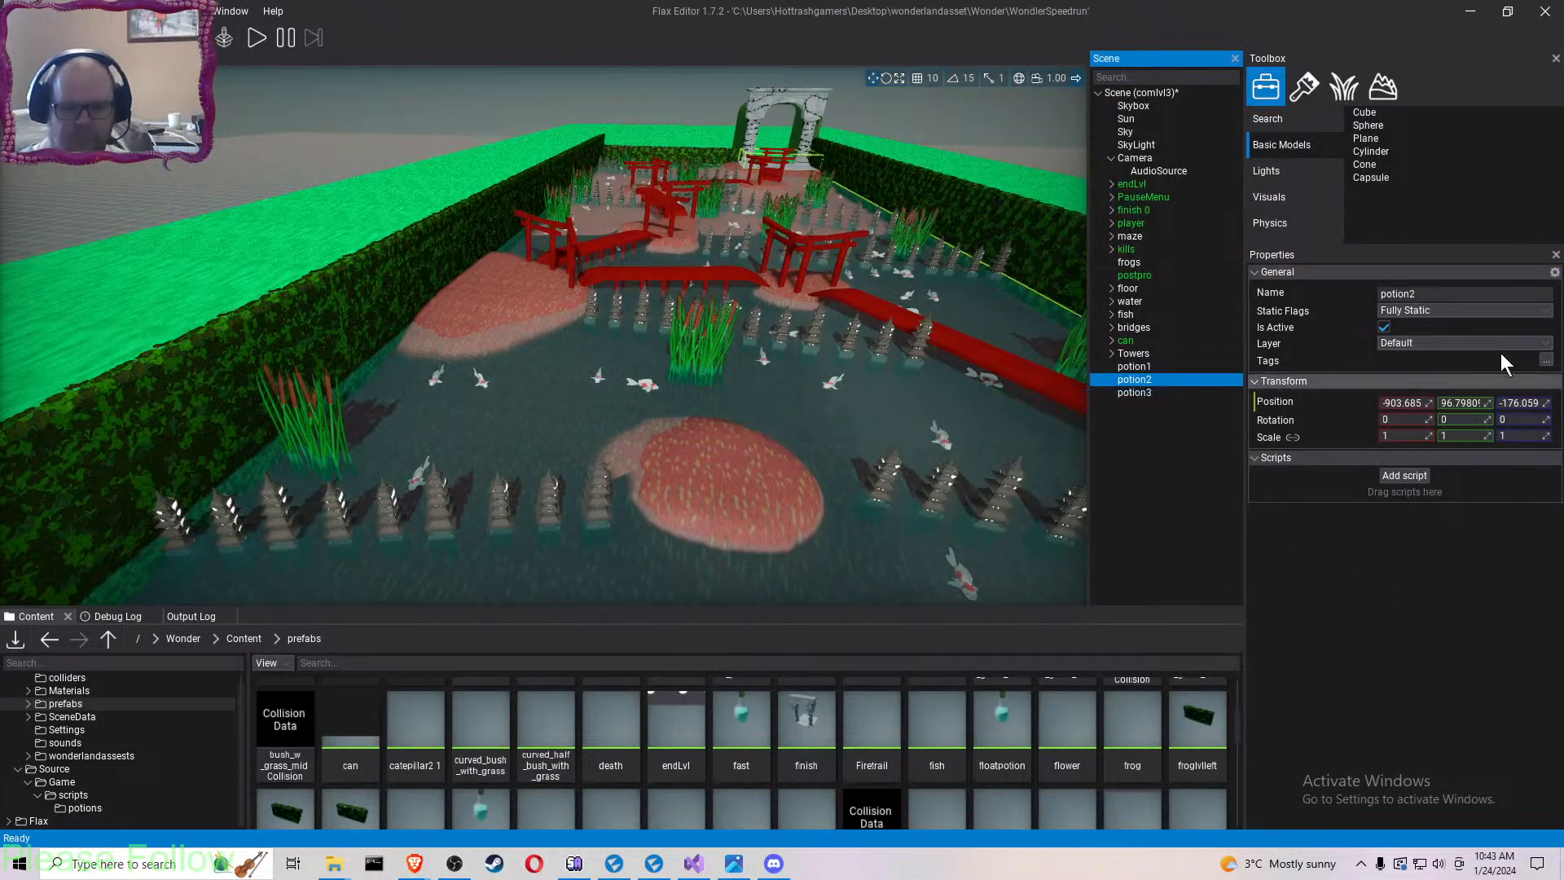
pyautogui.click(1547, 360)
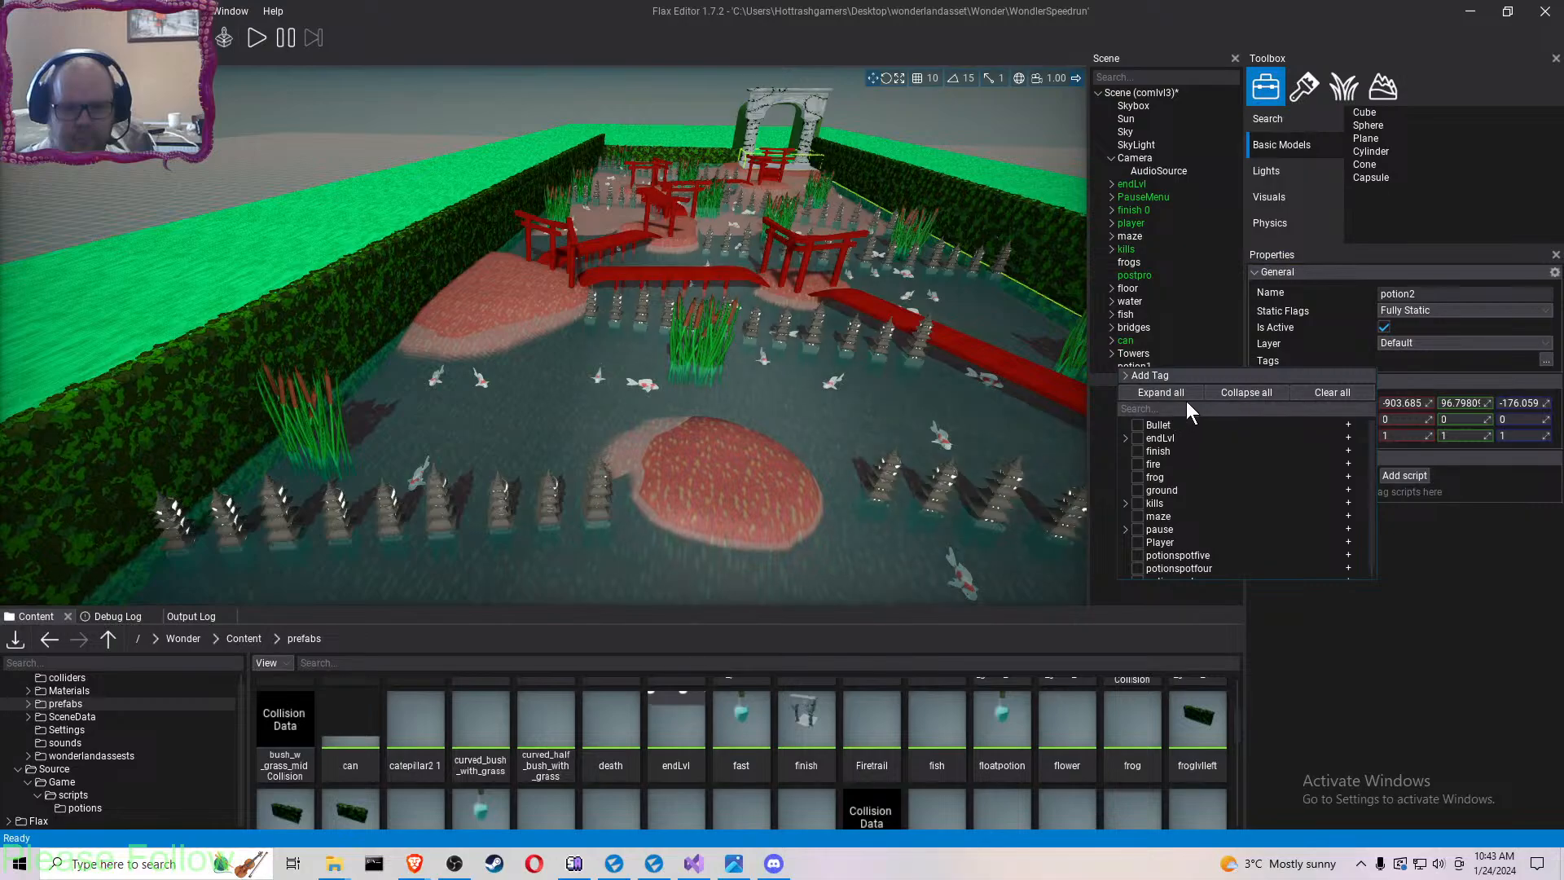
pyautogui.click(1171, 376)
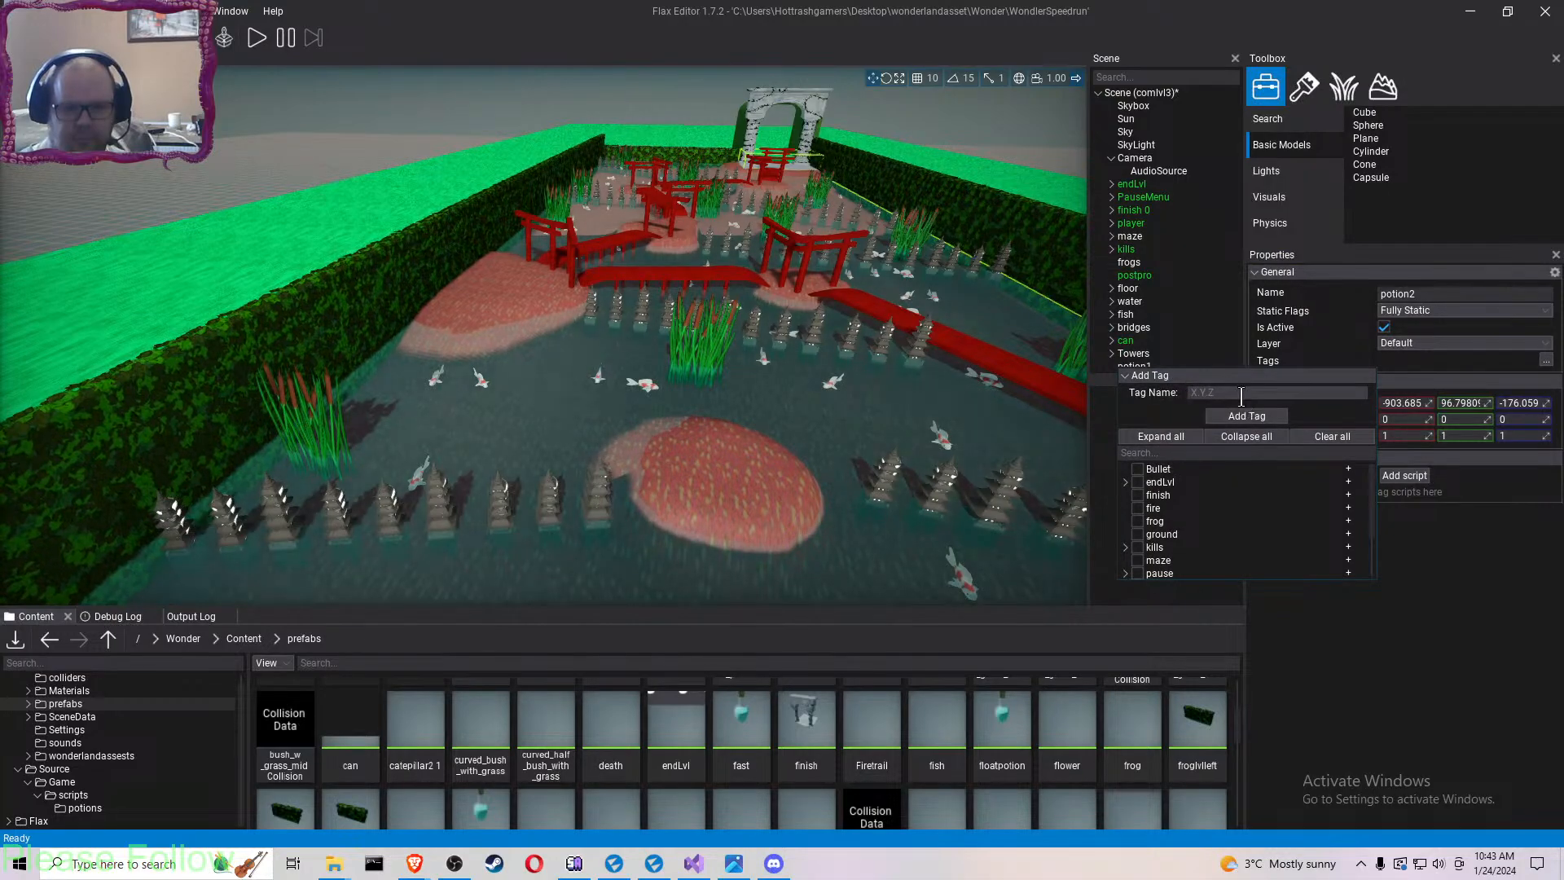
pyautogui.click(1239, 394)
pyautogui.write('poy')
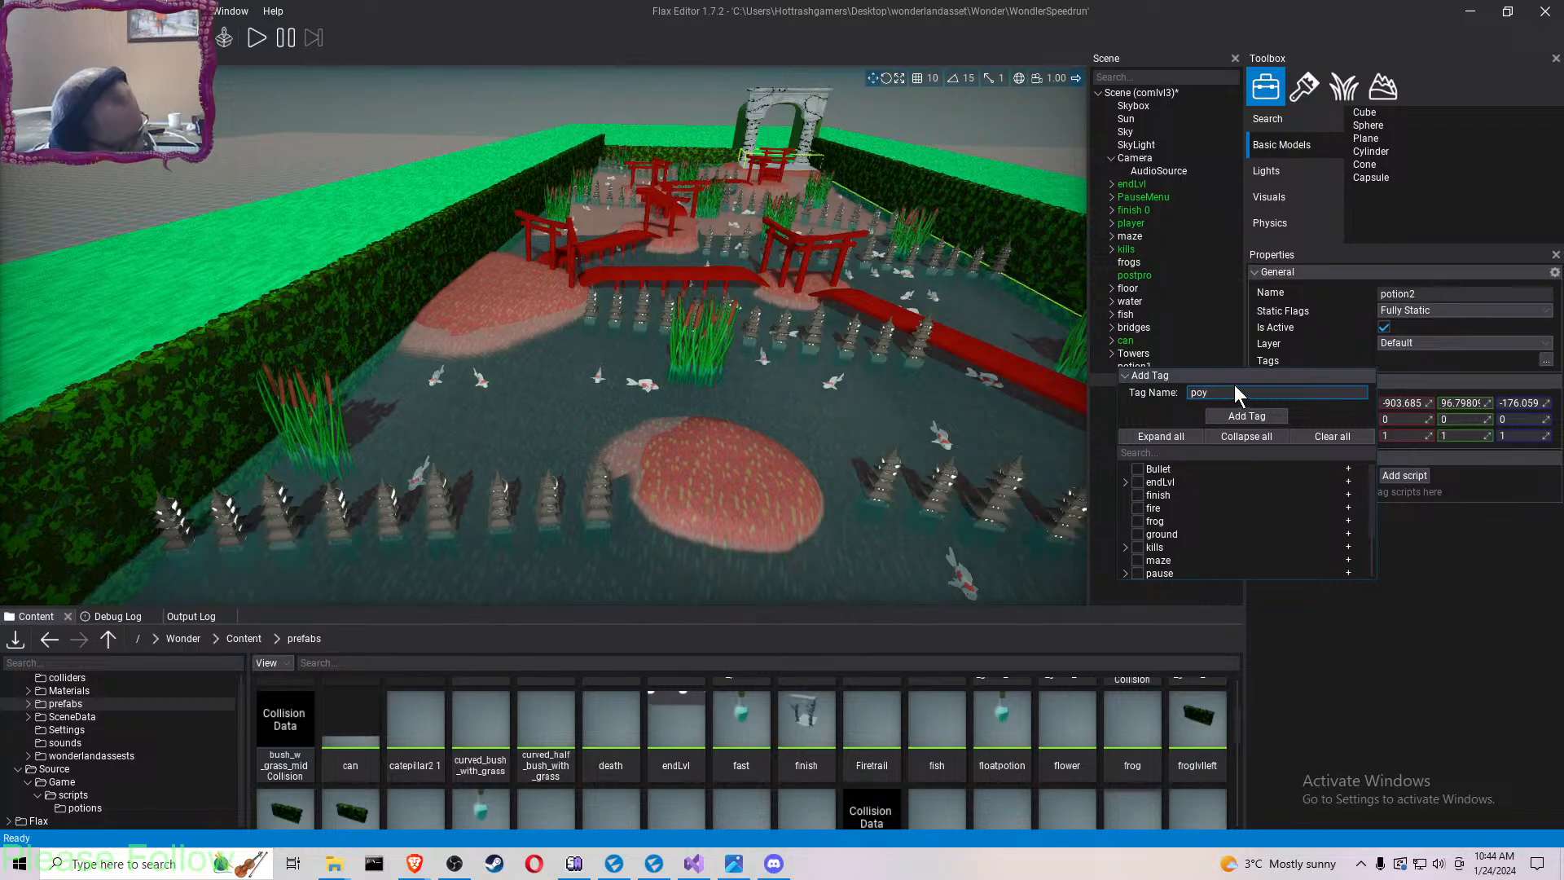
pyautogui.press('BackSpace')
pyautogui.write('tio')
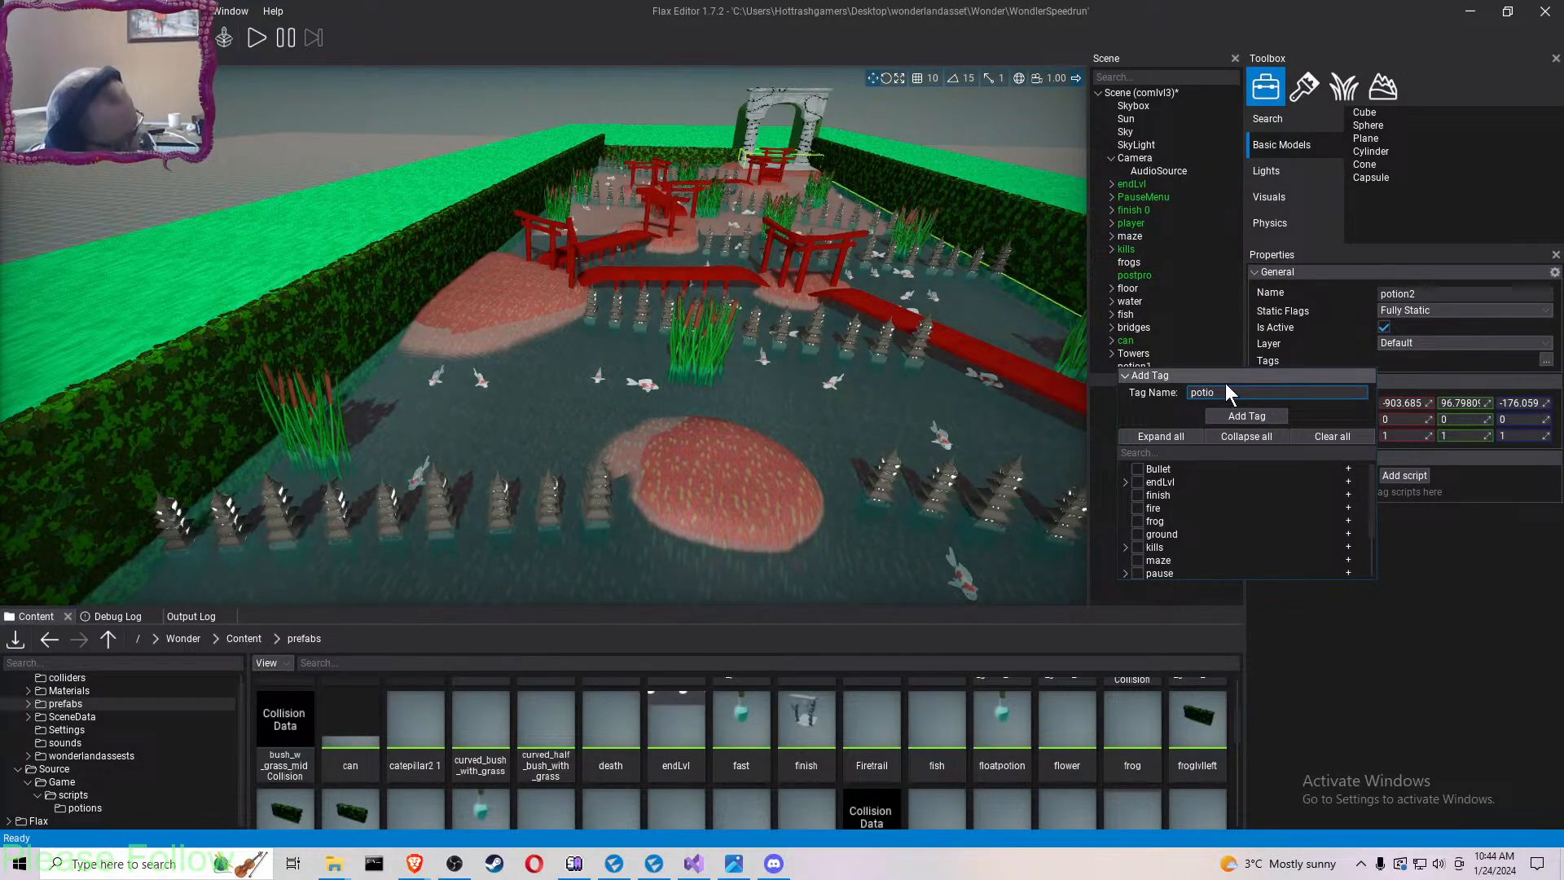
pyautogui.write('n')
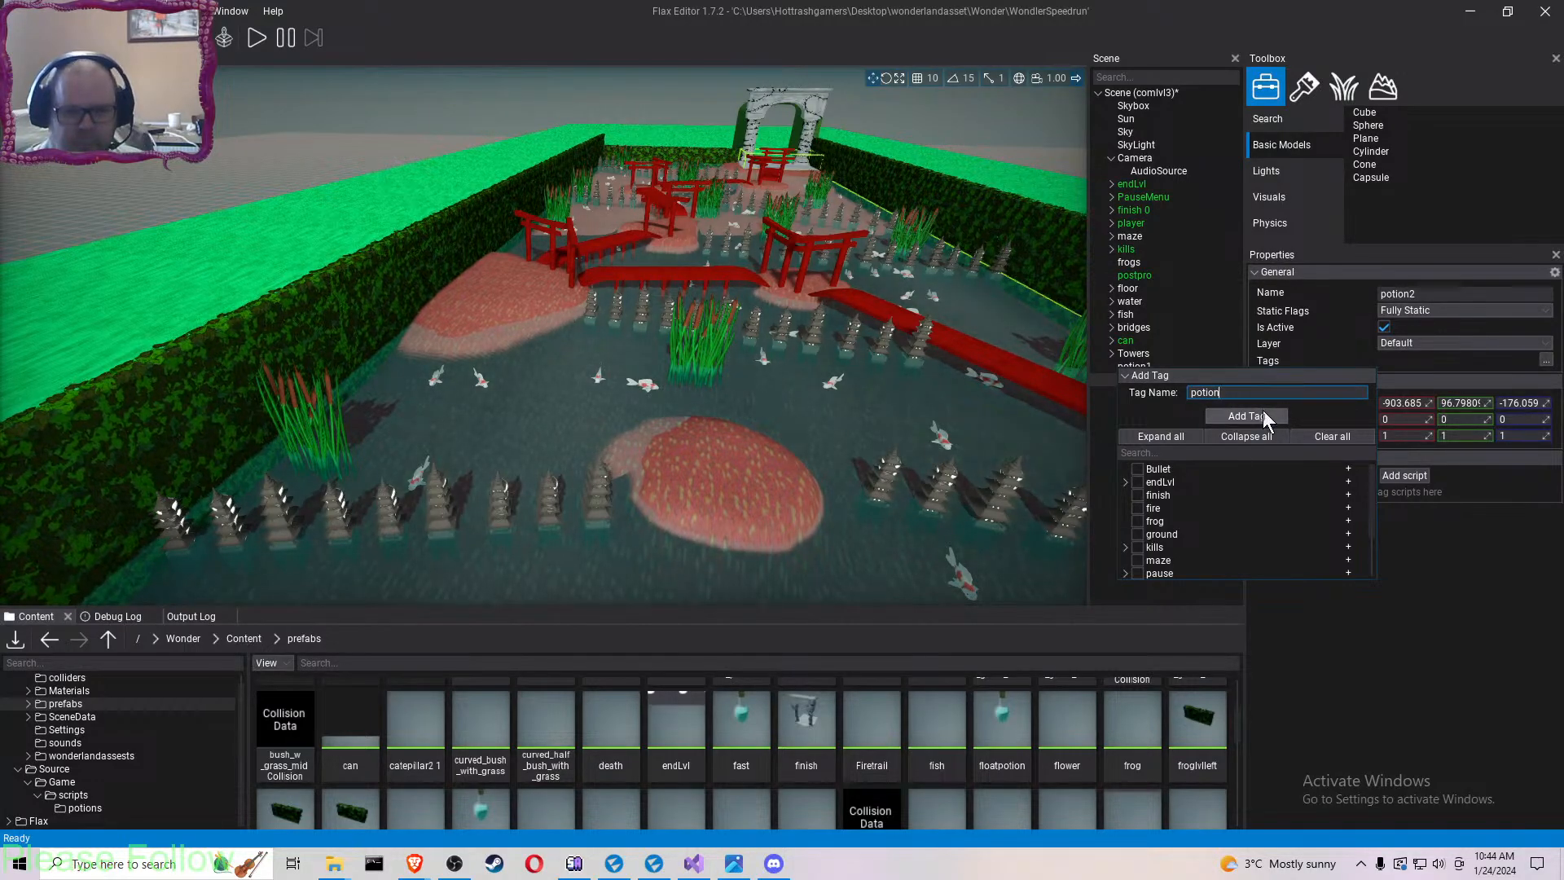
pyautogui.write('sp')
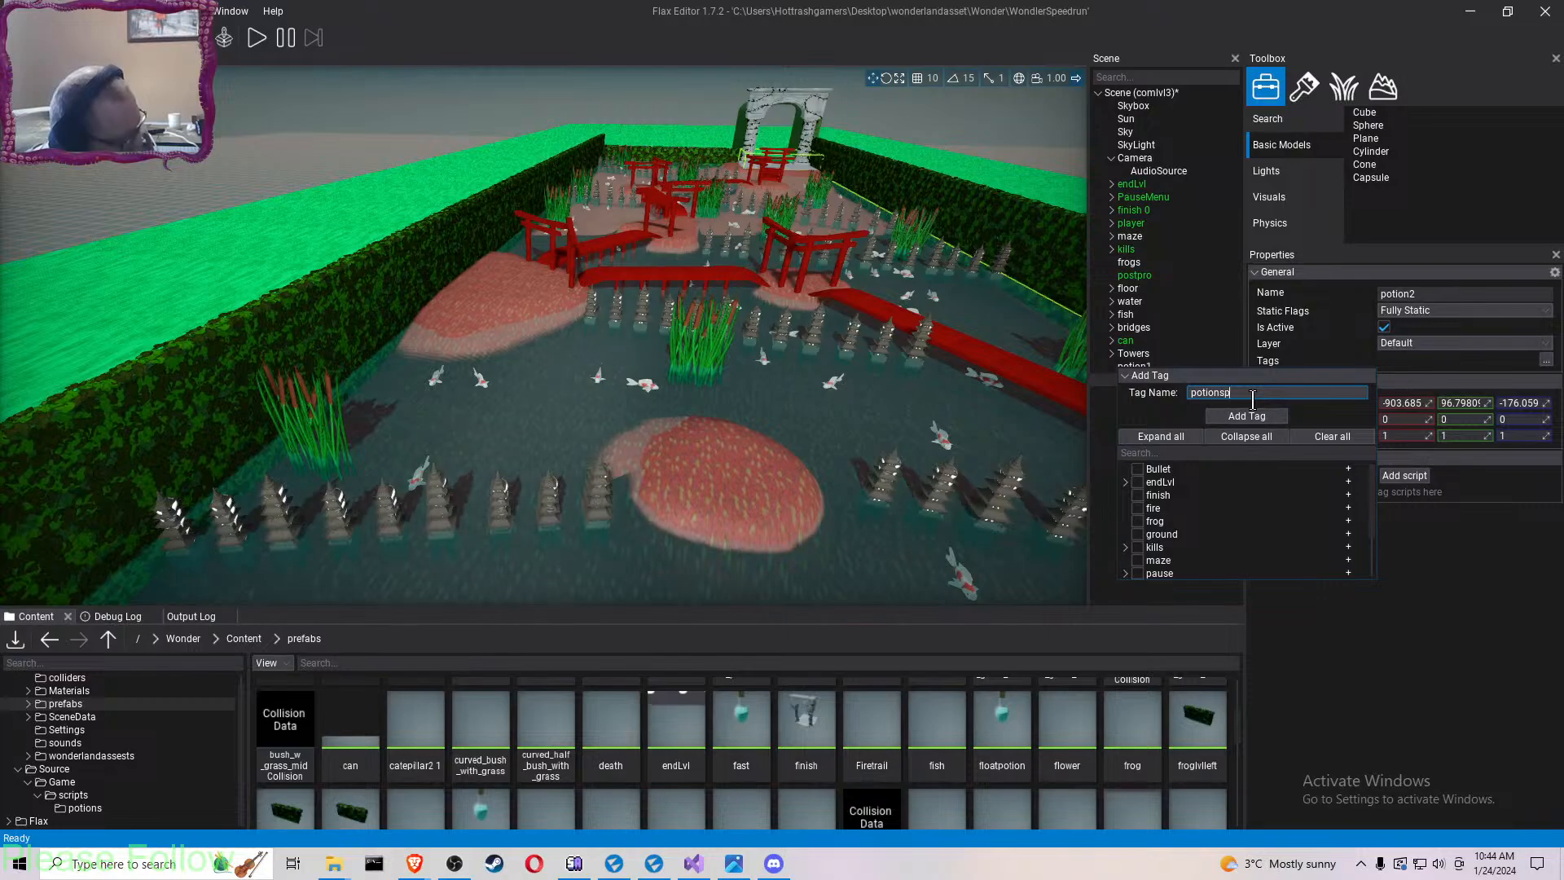
pyautogui.write('ote')
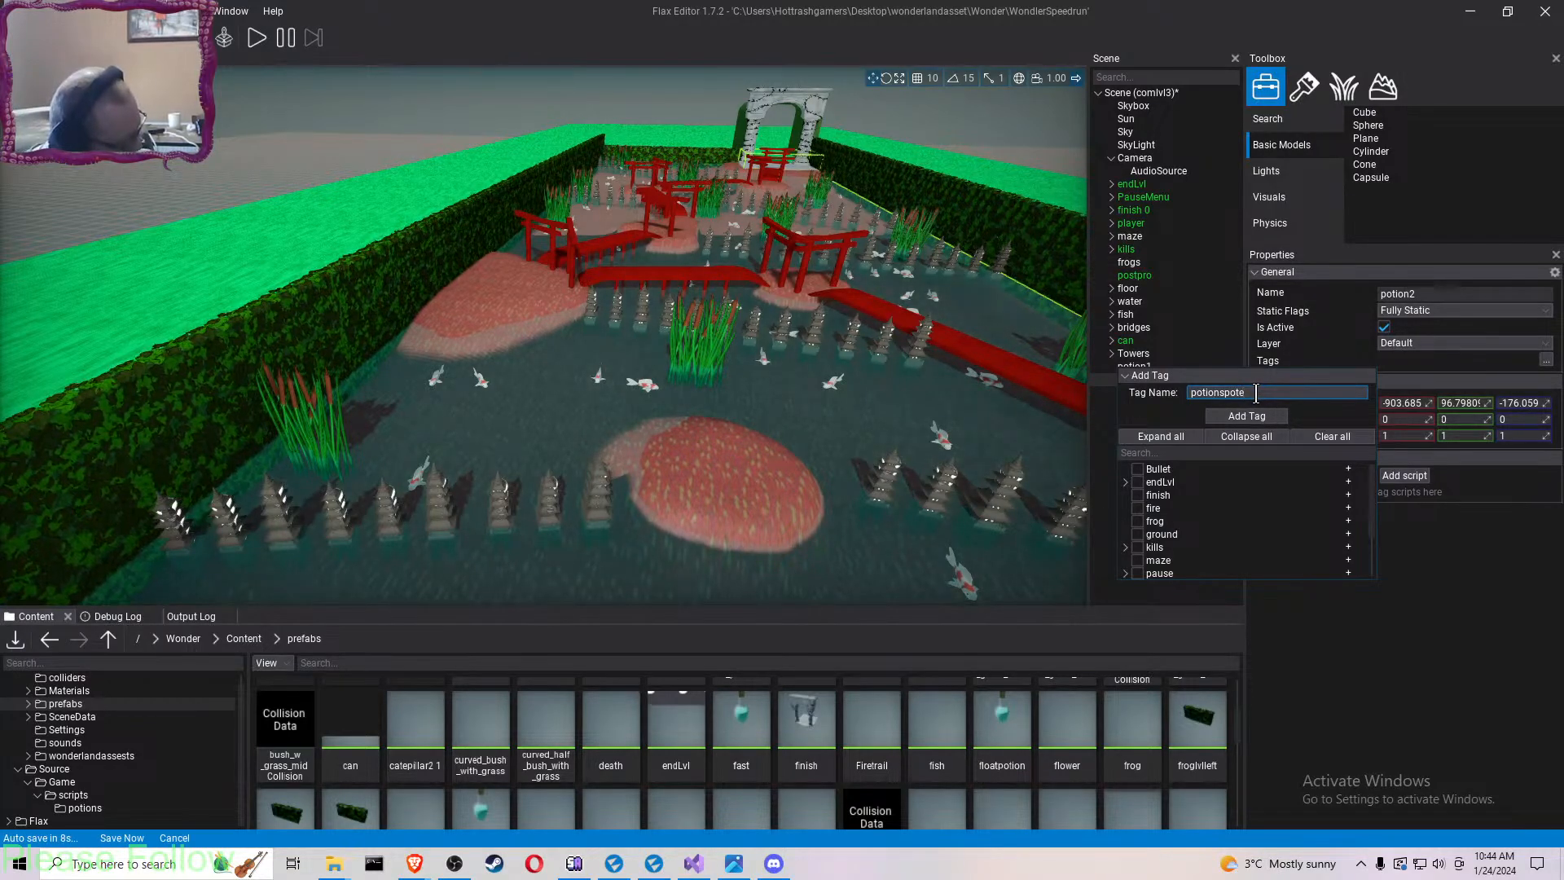
pyautogui.write('ight')
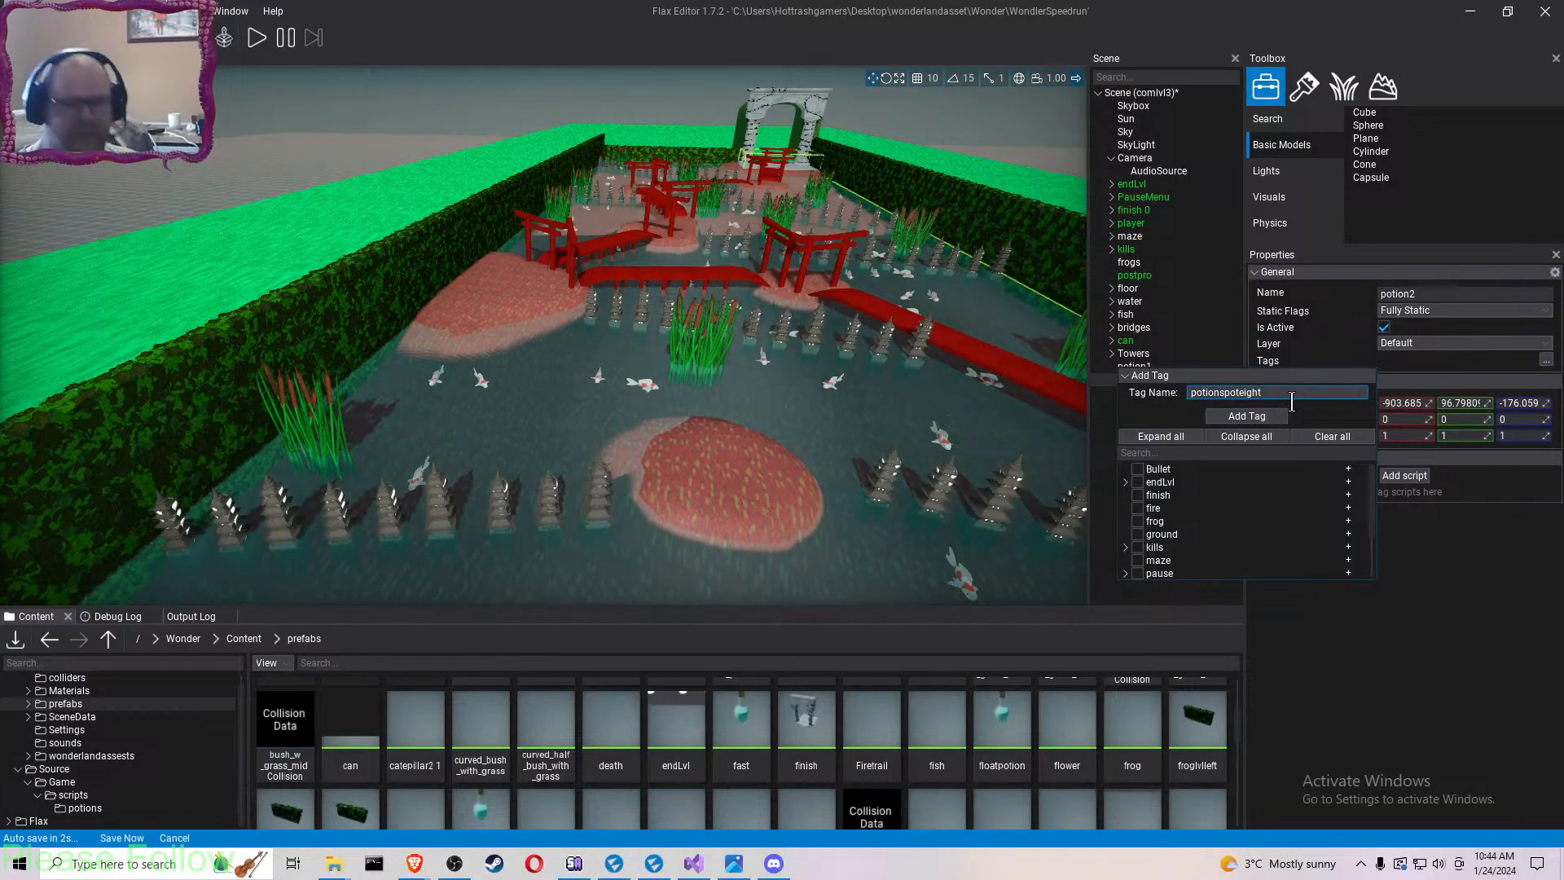
pyautogui.click(1247, 416)
pyautogui.click(1138, 470)
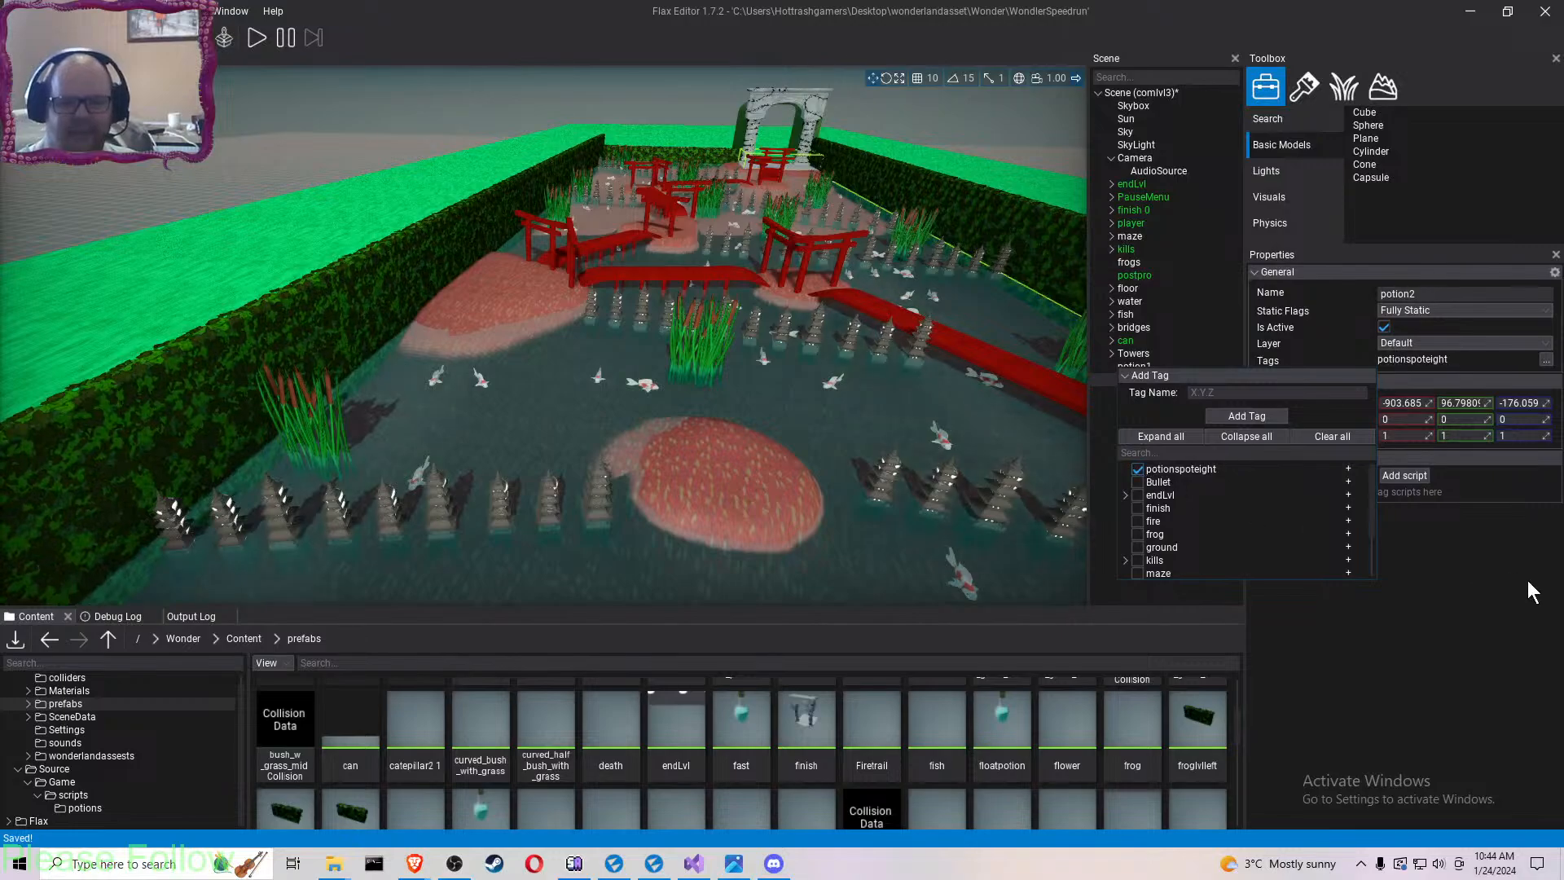
pyautogui.click(1499, 589)
# - Create a new tag named potionspotnine, assign it to potion3, and save the scene
pyautogui.click(1141, 394)
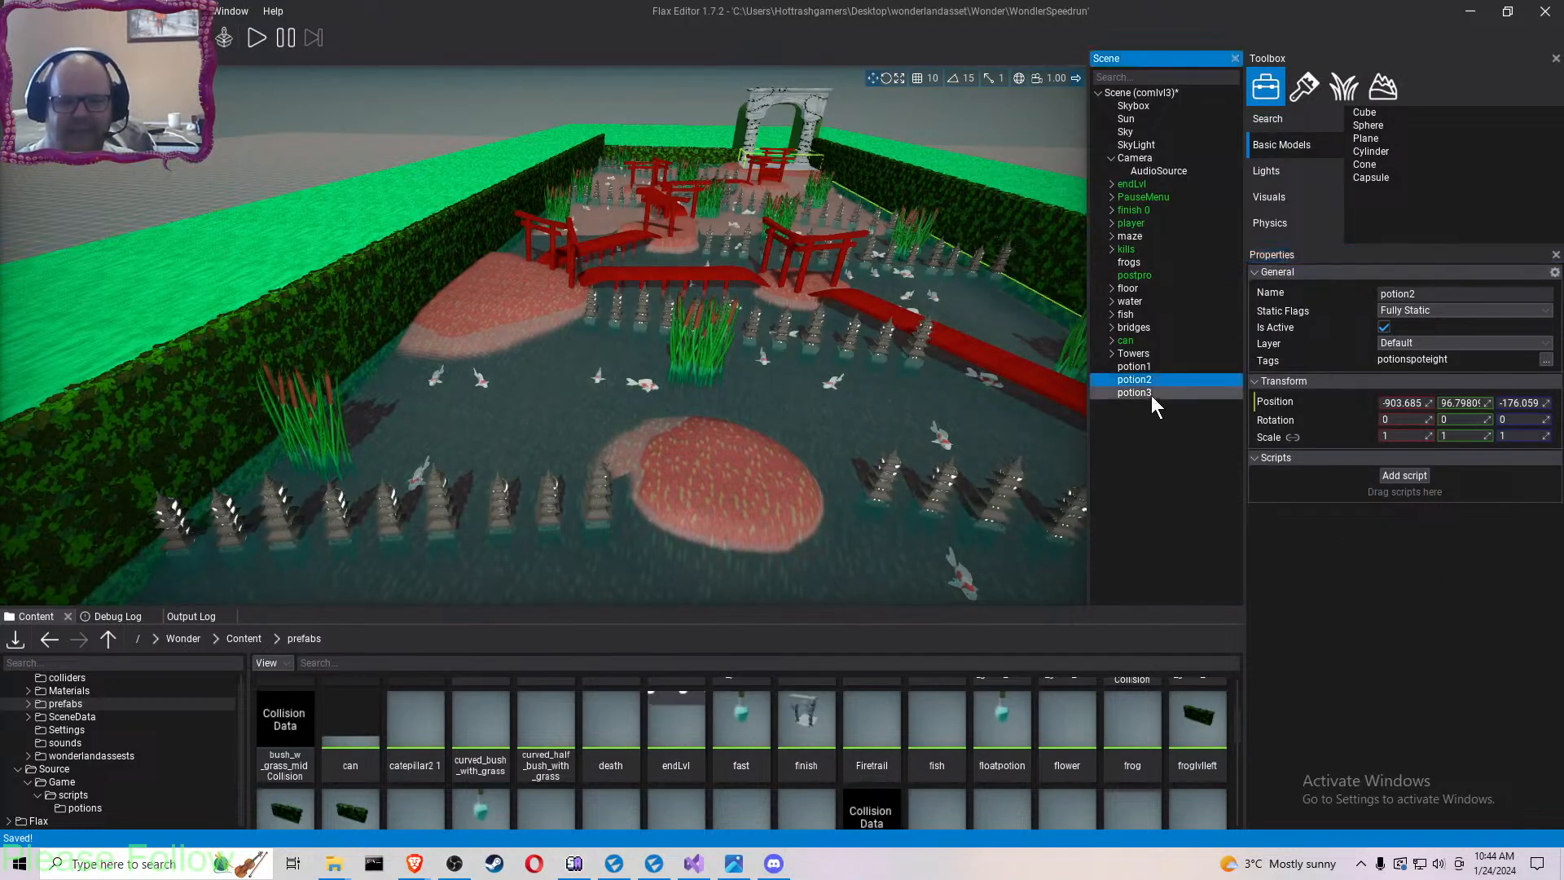
pyautogui.click(1546, 360)
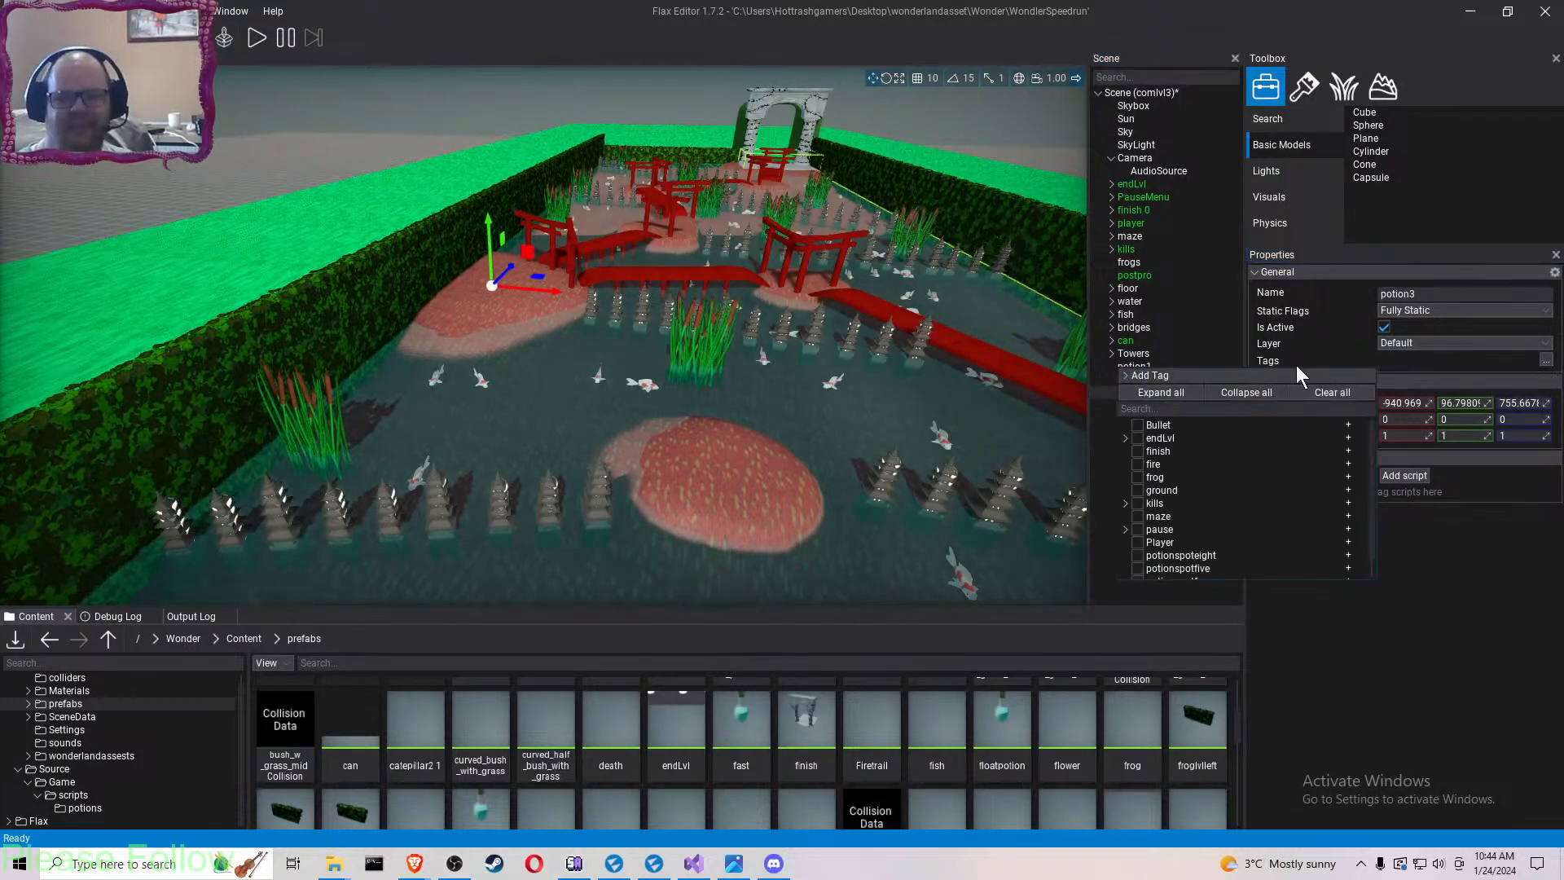
pyautogui.click(1132, 374)
pyautogui.click(1220, 395)
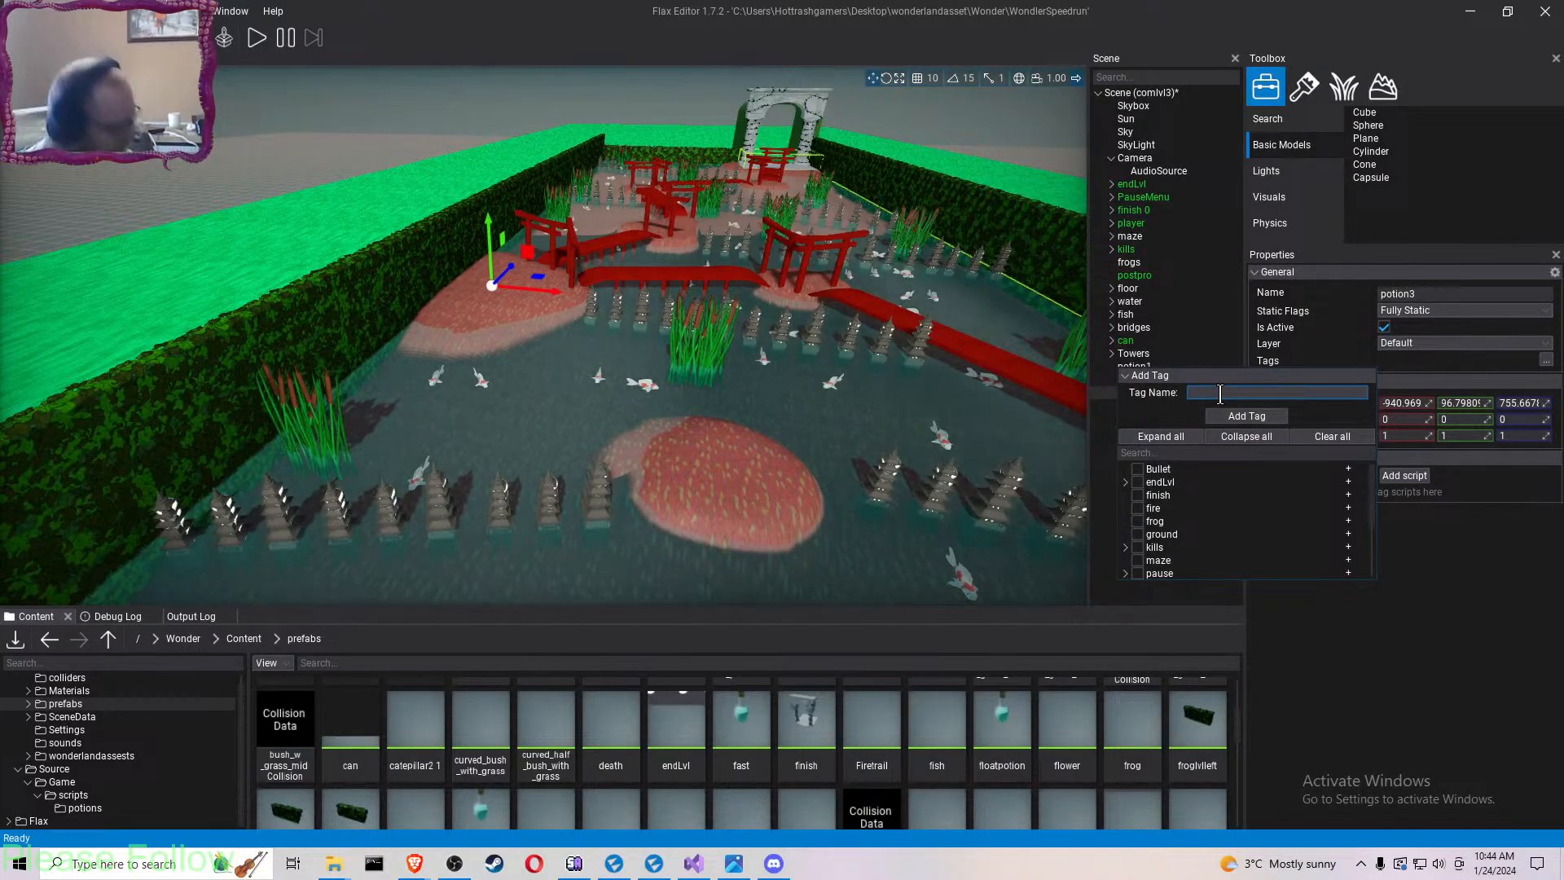
pyautogui.write('potion')
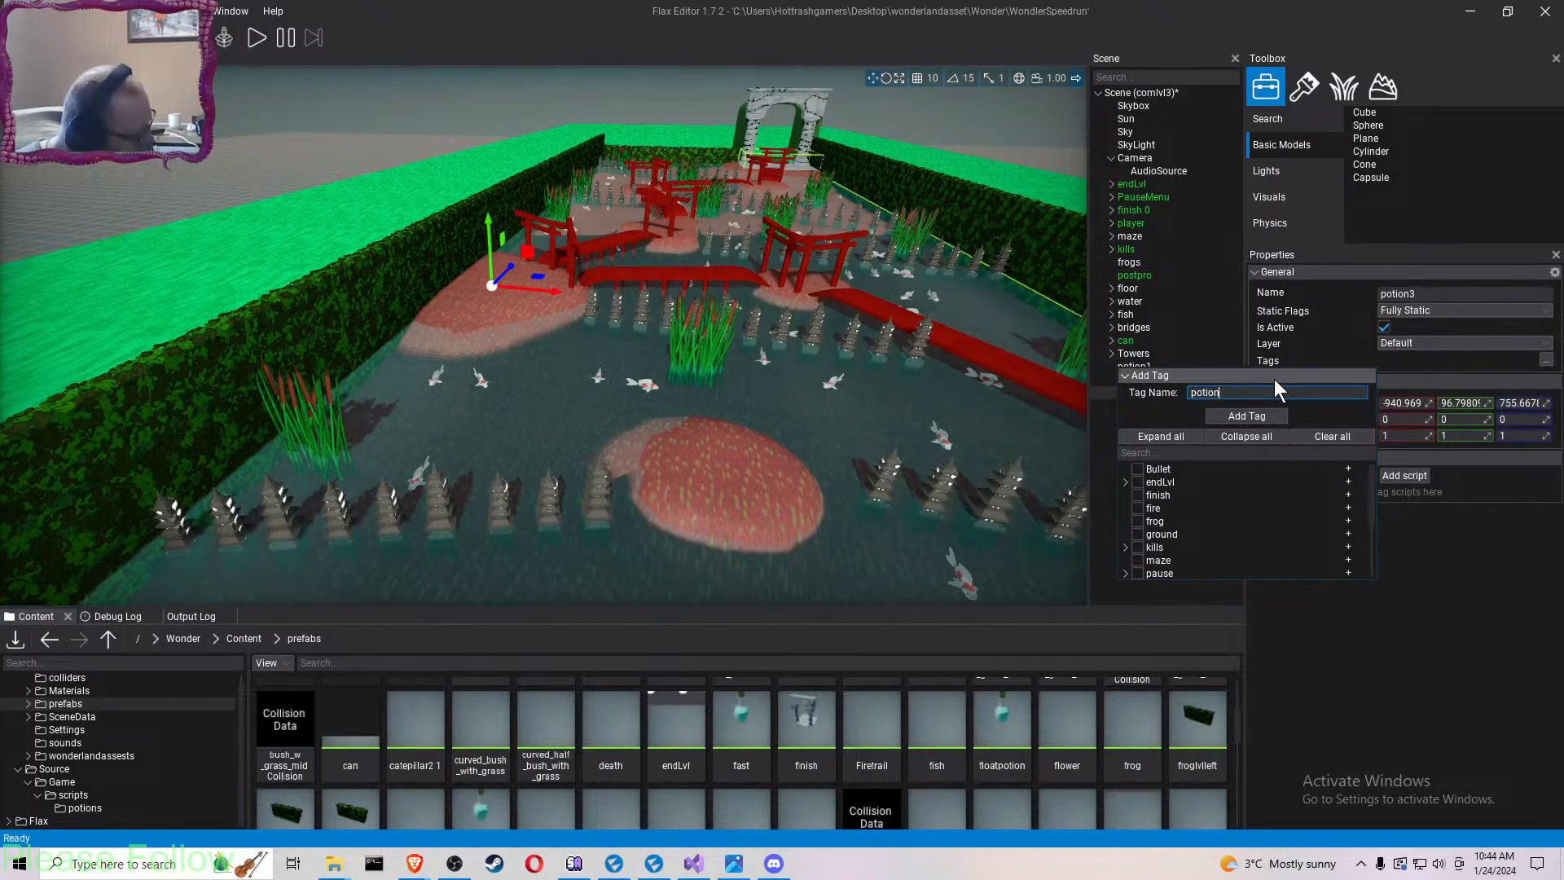
pyautogui.write('spot')
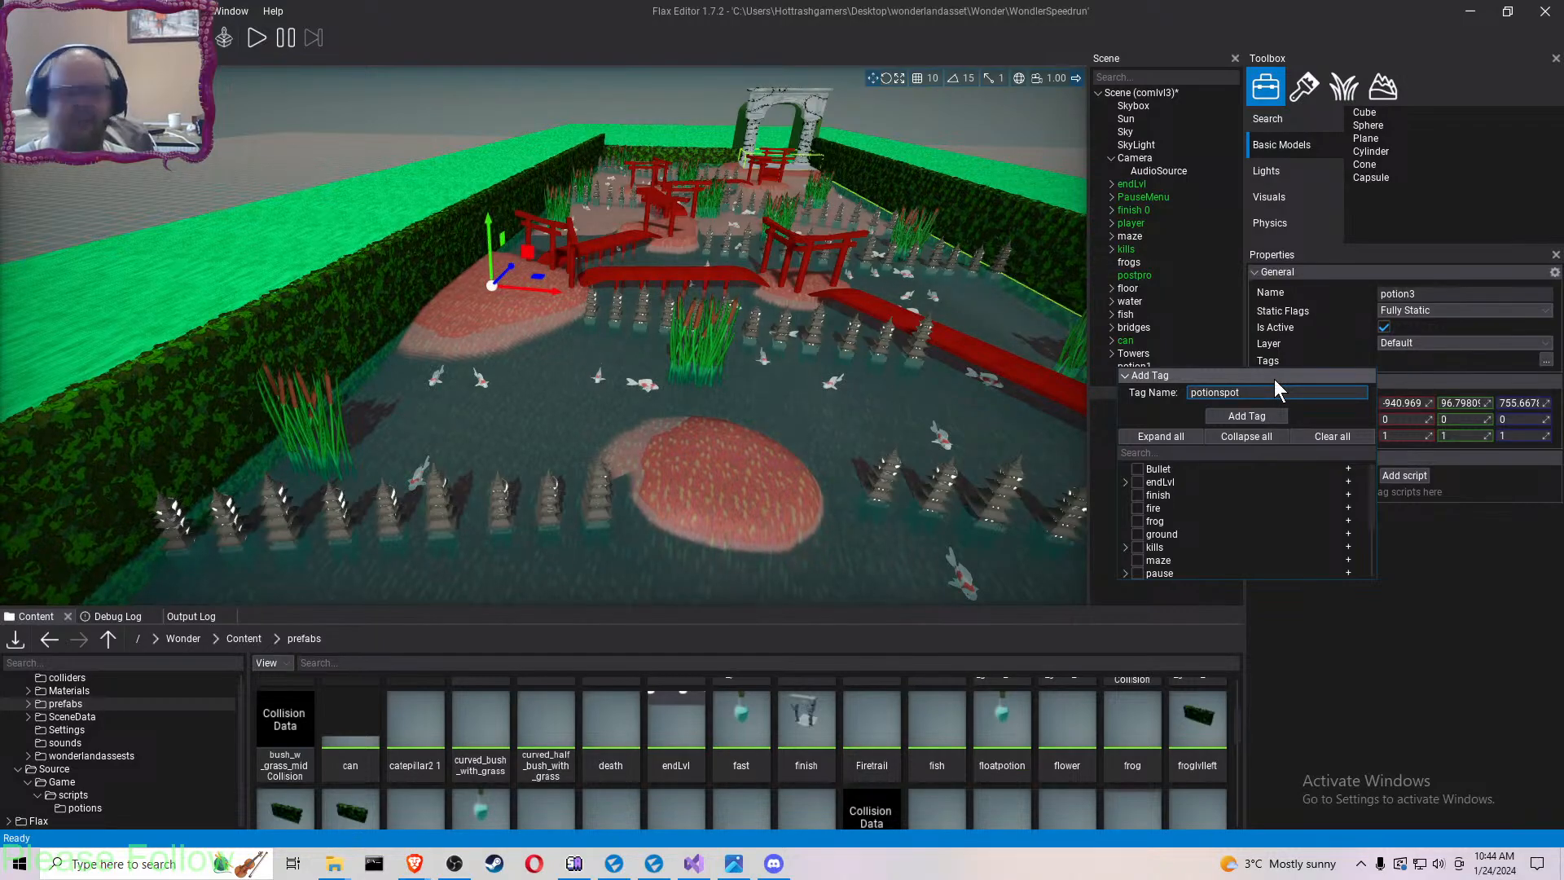
pyautogui.write('ni')
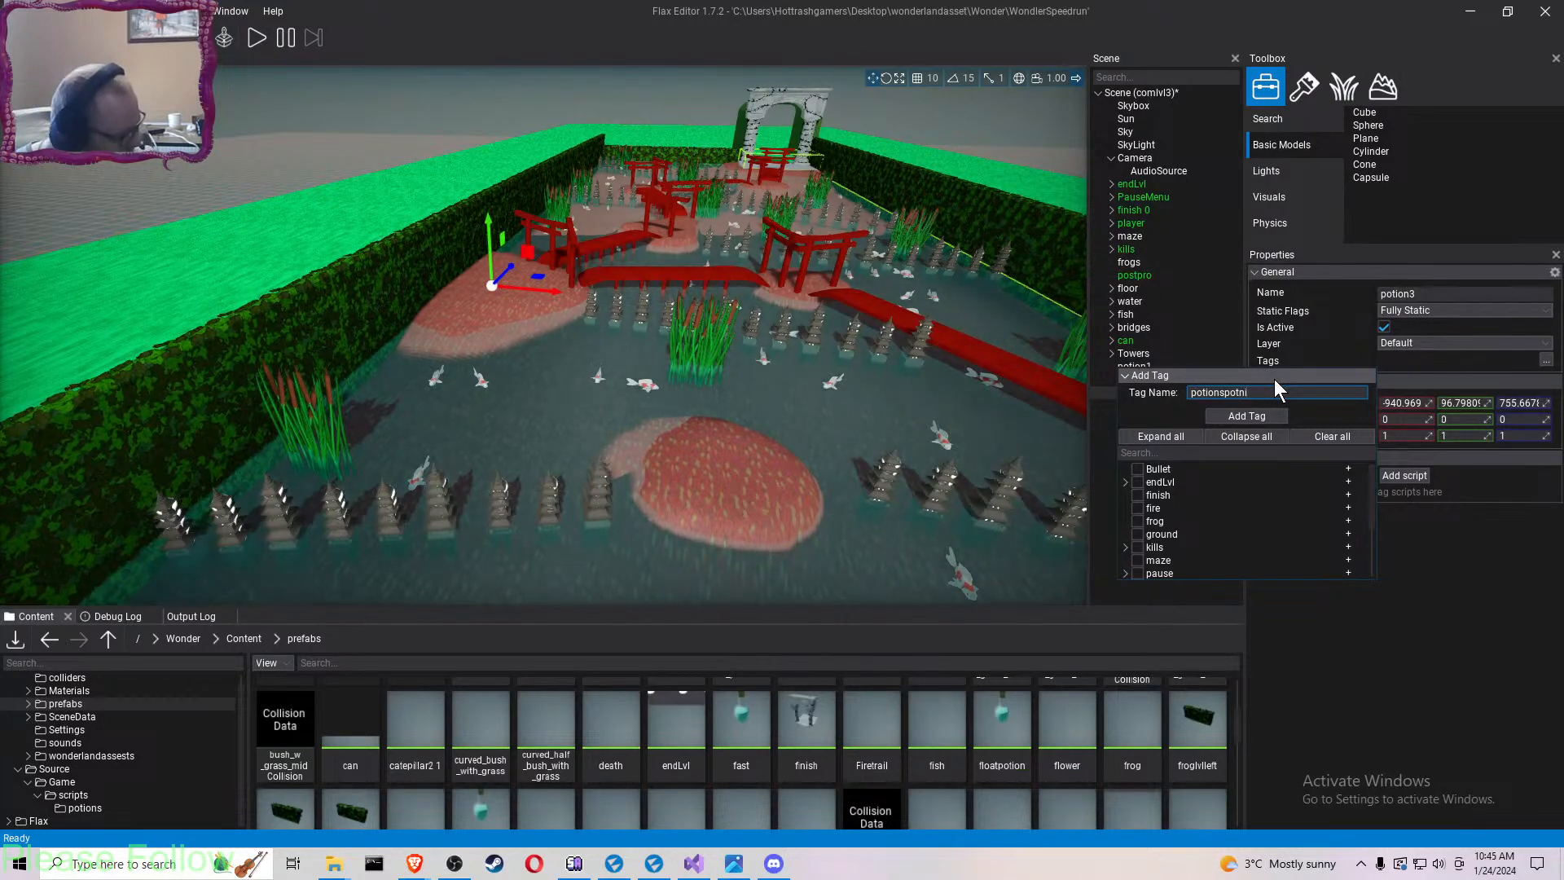
pyautogui.write('ne')
pyautogui.press('Return')
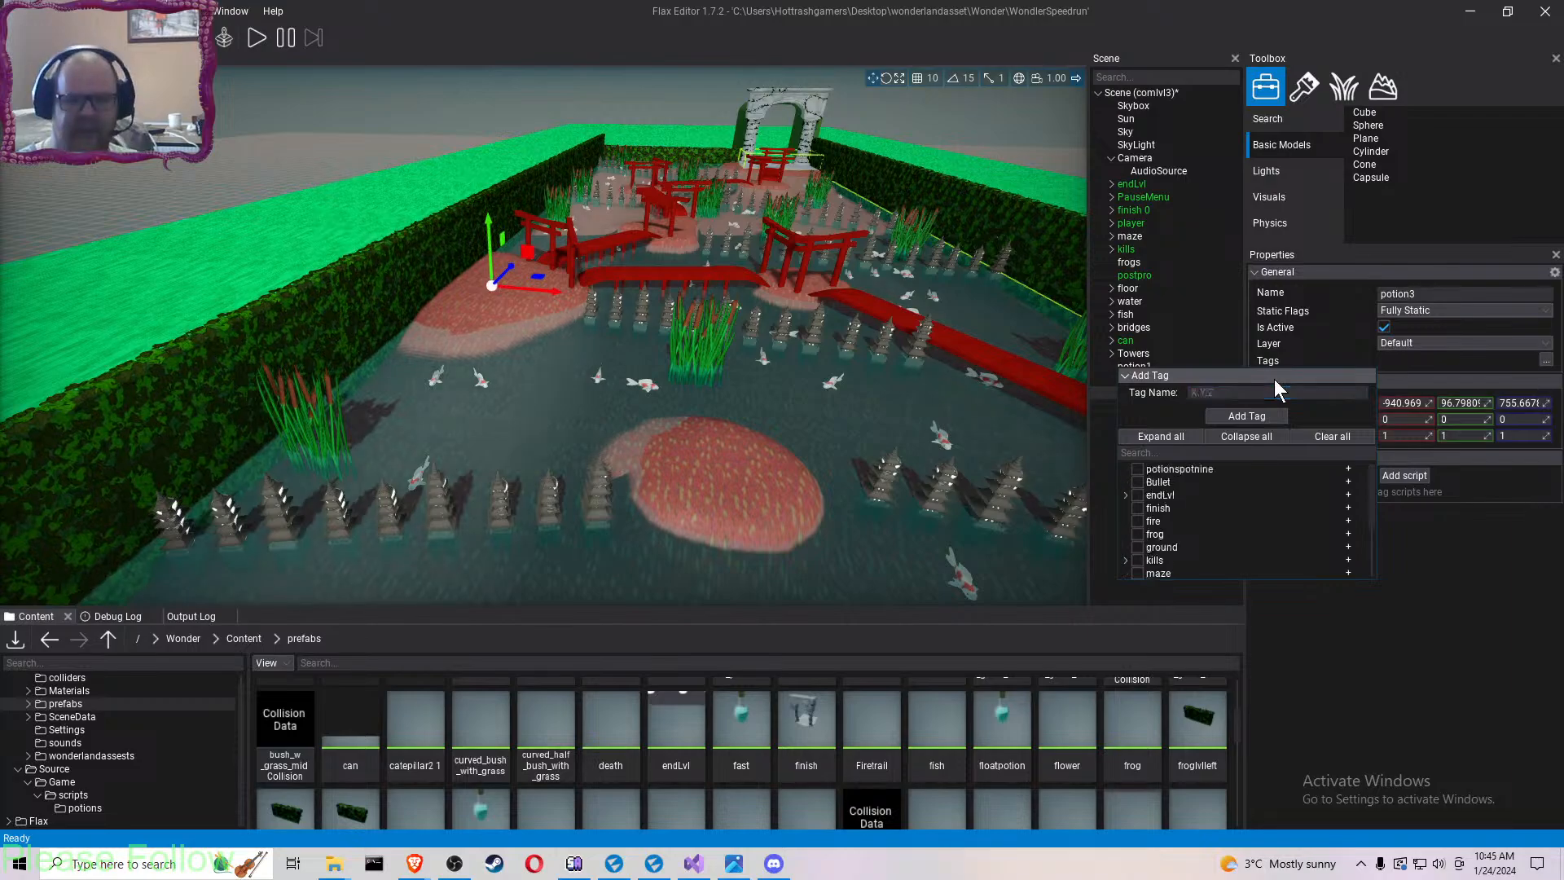
pyautogui.click(1137, 470)
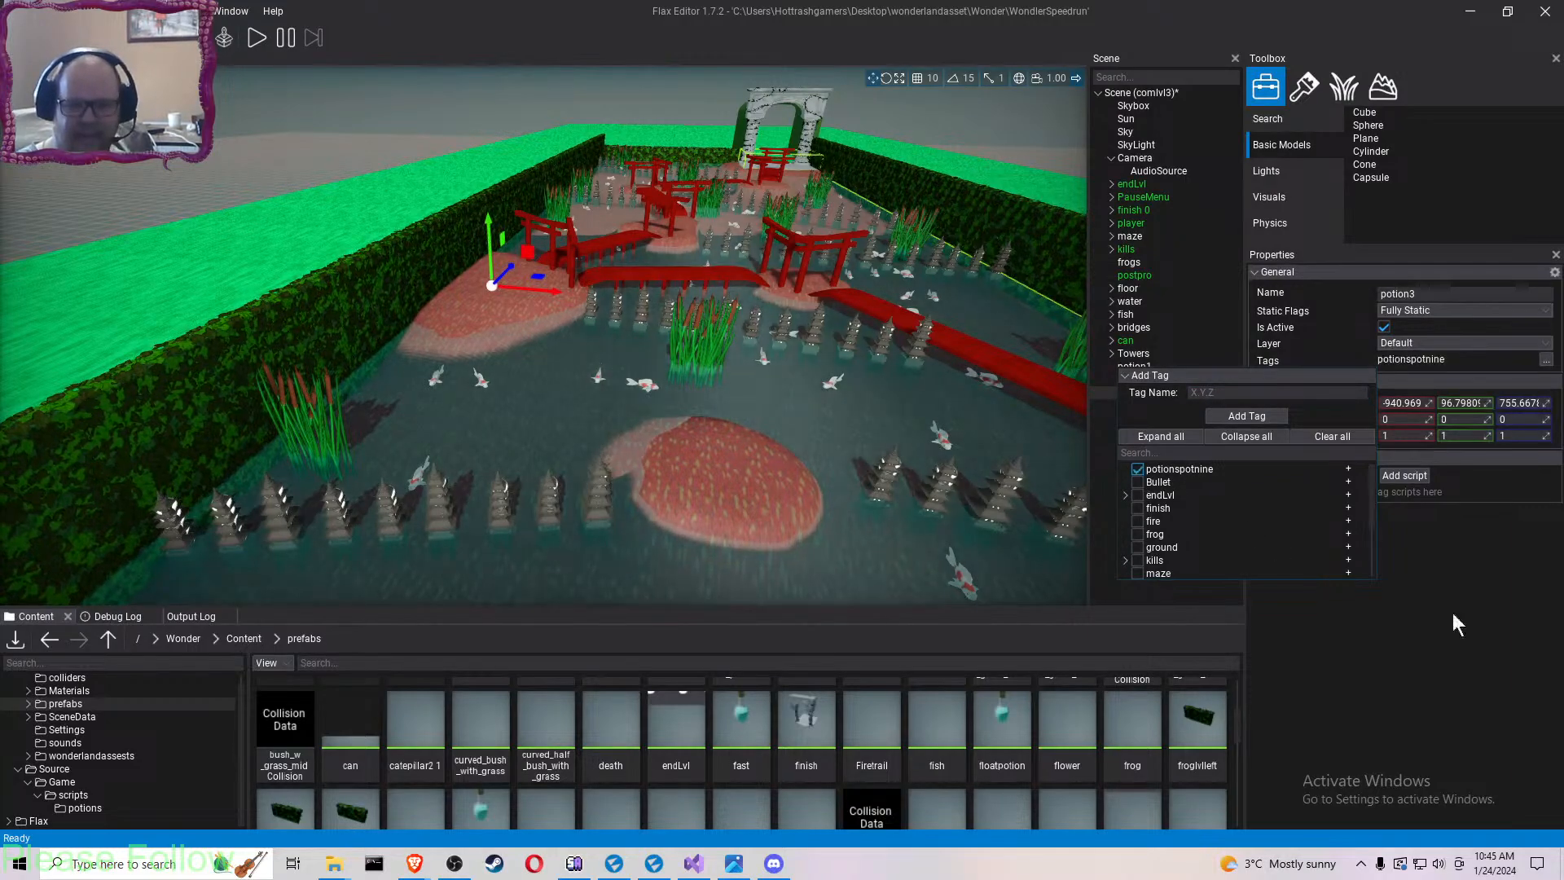
pyautogui.click(1492, 619)
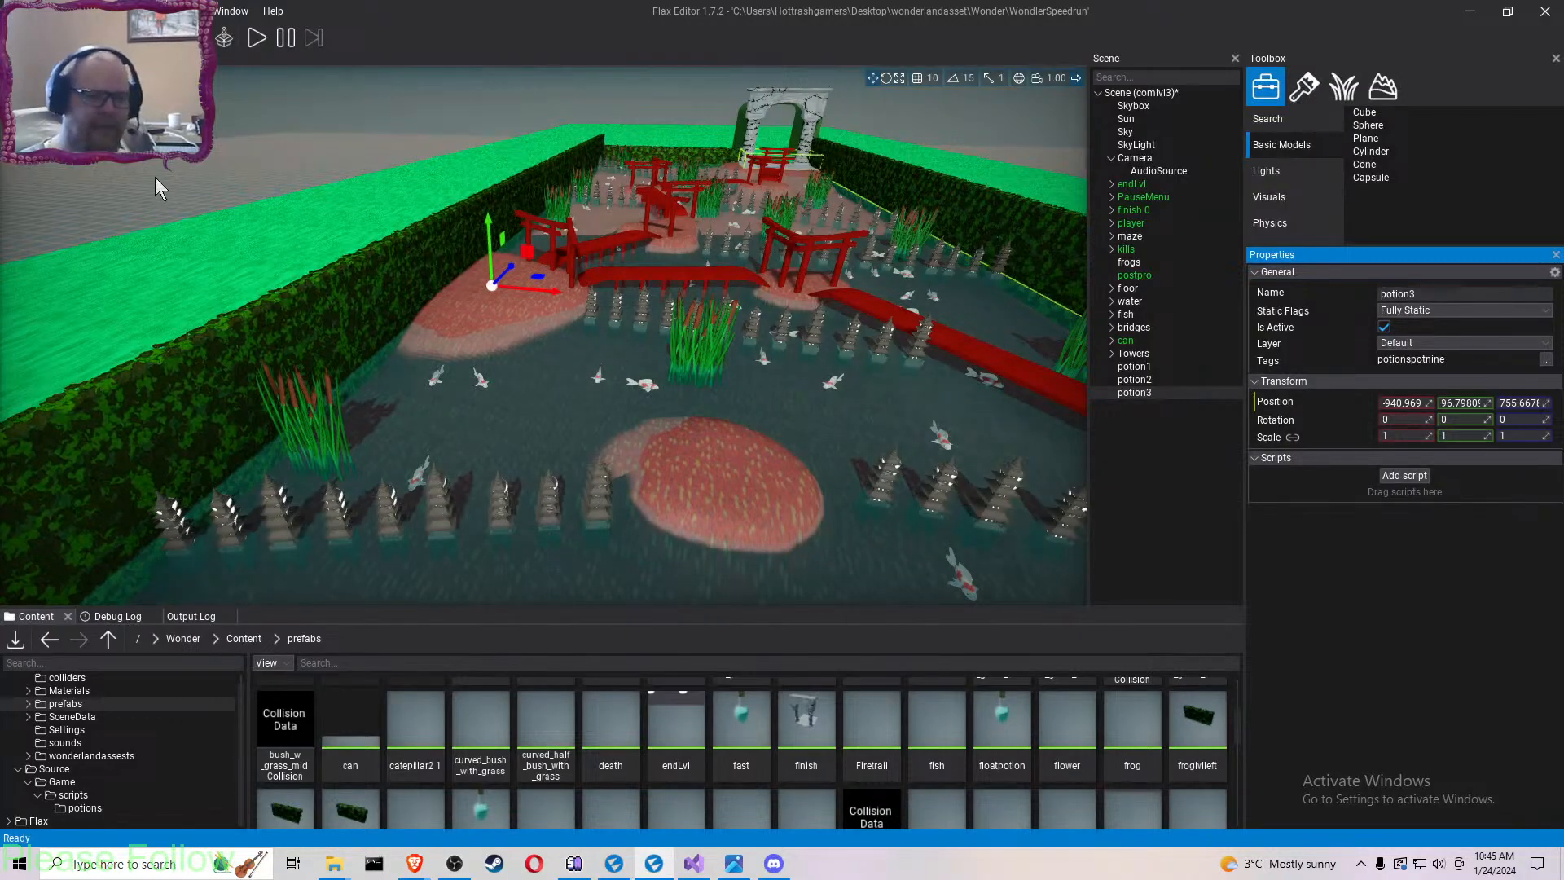
pyautogui.hotkey('ctrl', 's')
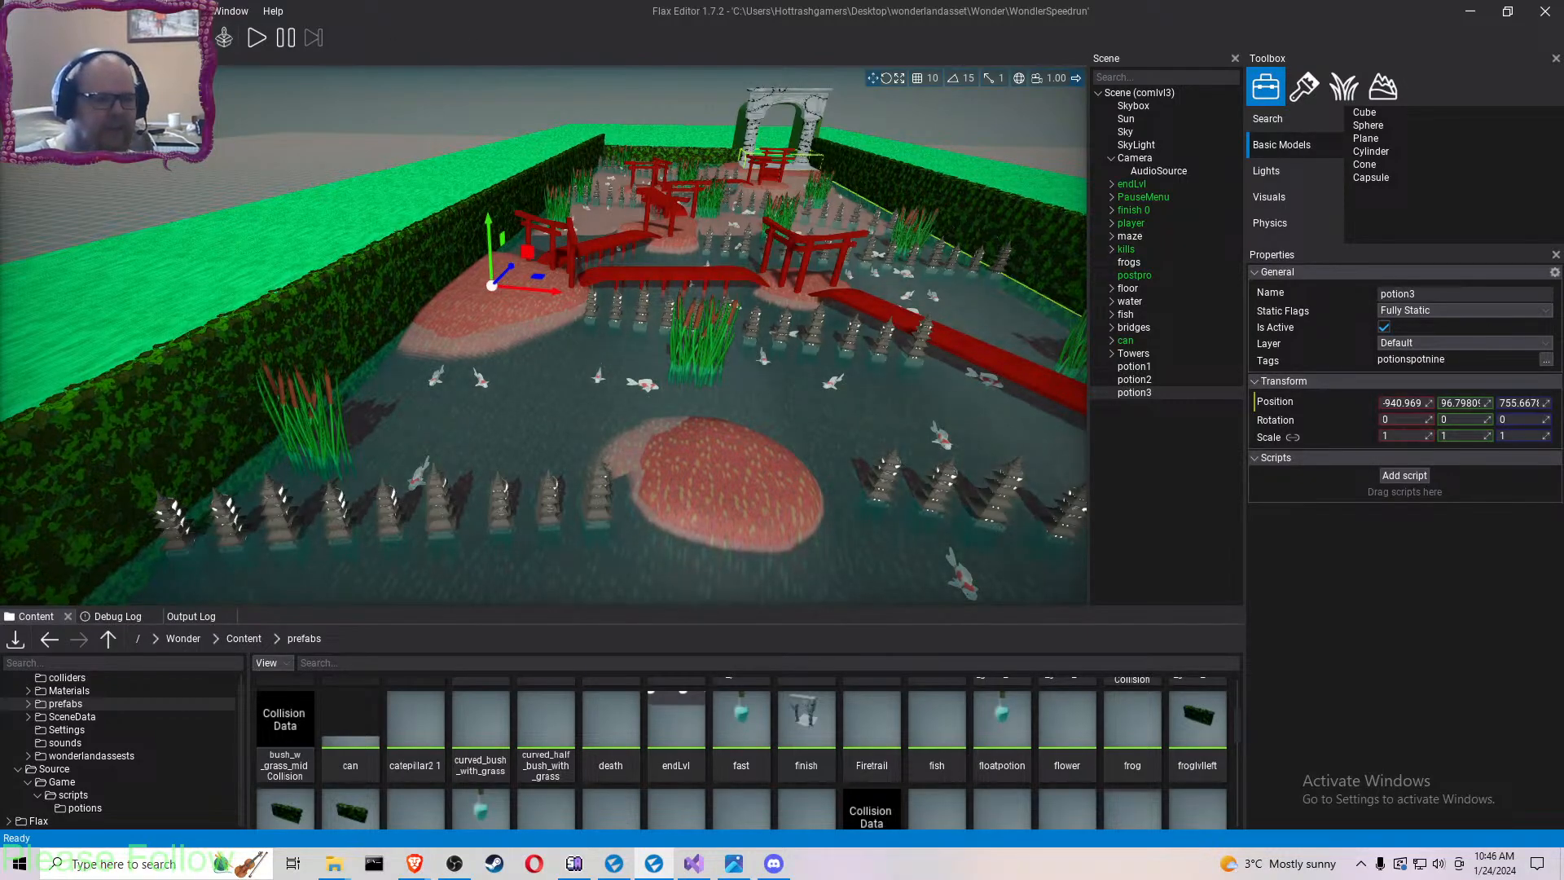
pyautogui.click(16, 37)
# - Review the Compet Potion Spawner script's settings on the comlvl3 scene root and save the scene again
pyautogui.click(1139, 94)
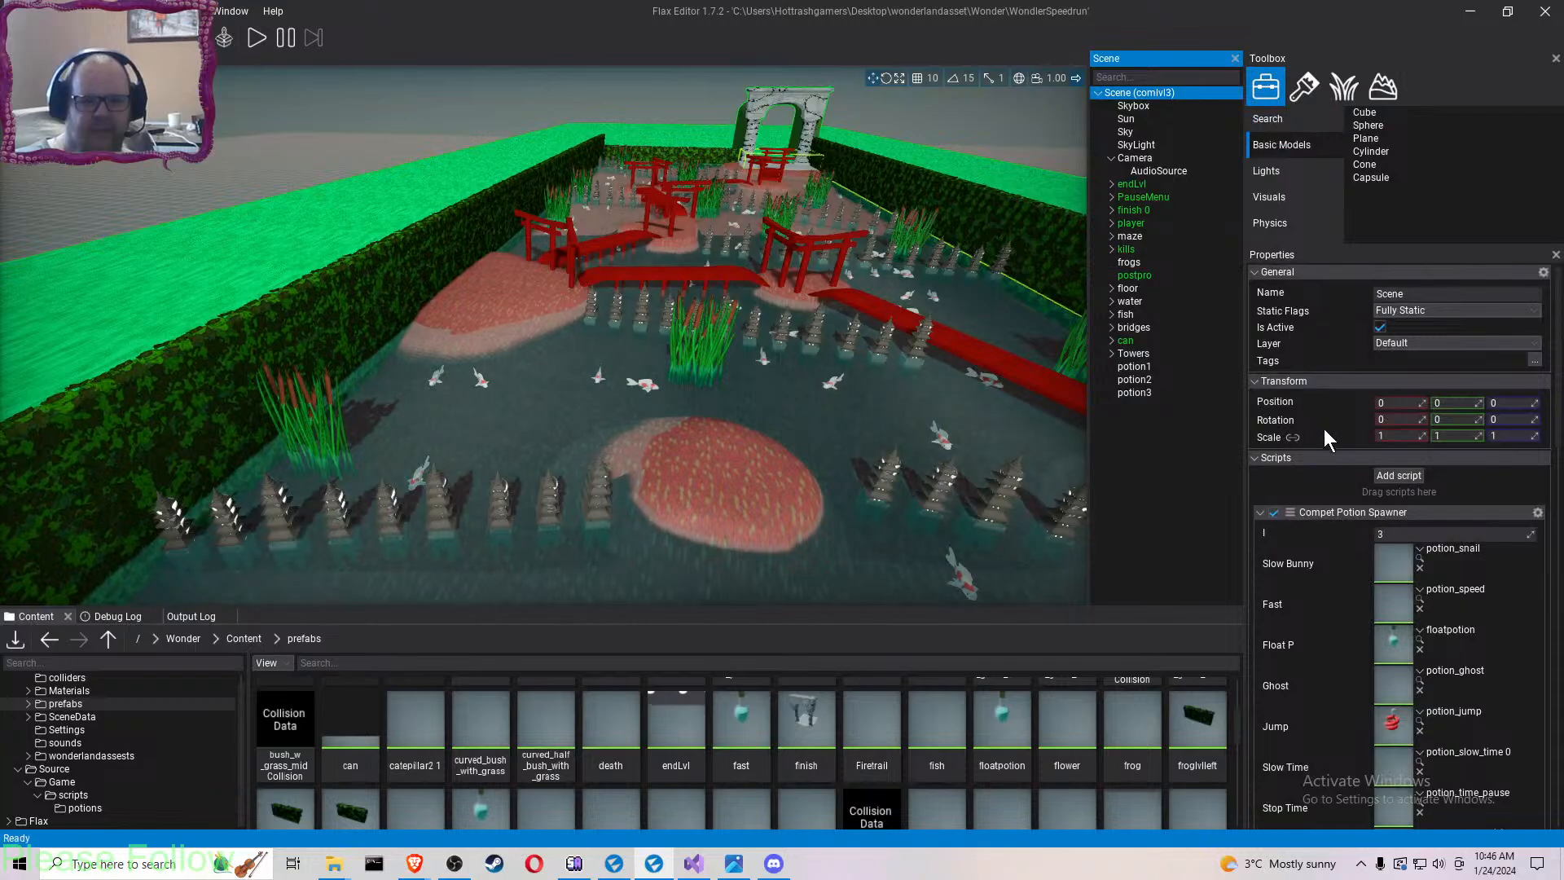
pyautogui.scroll(-2, 1328, 465)
pyautogui.scroll(1, 1331, 532)
pyautogui.scroll(1, 1331, 531)
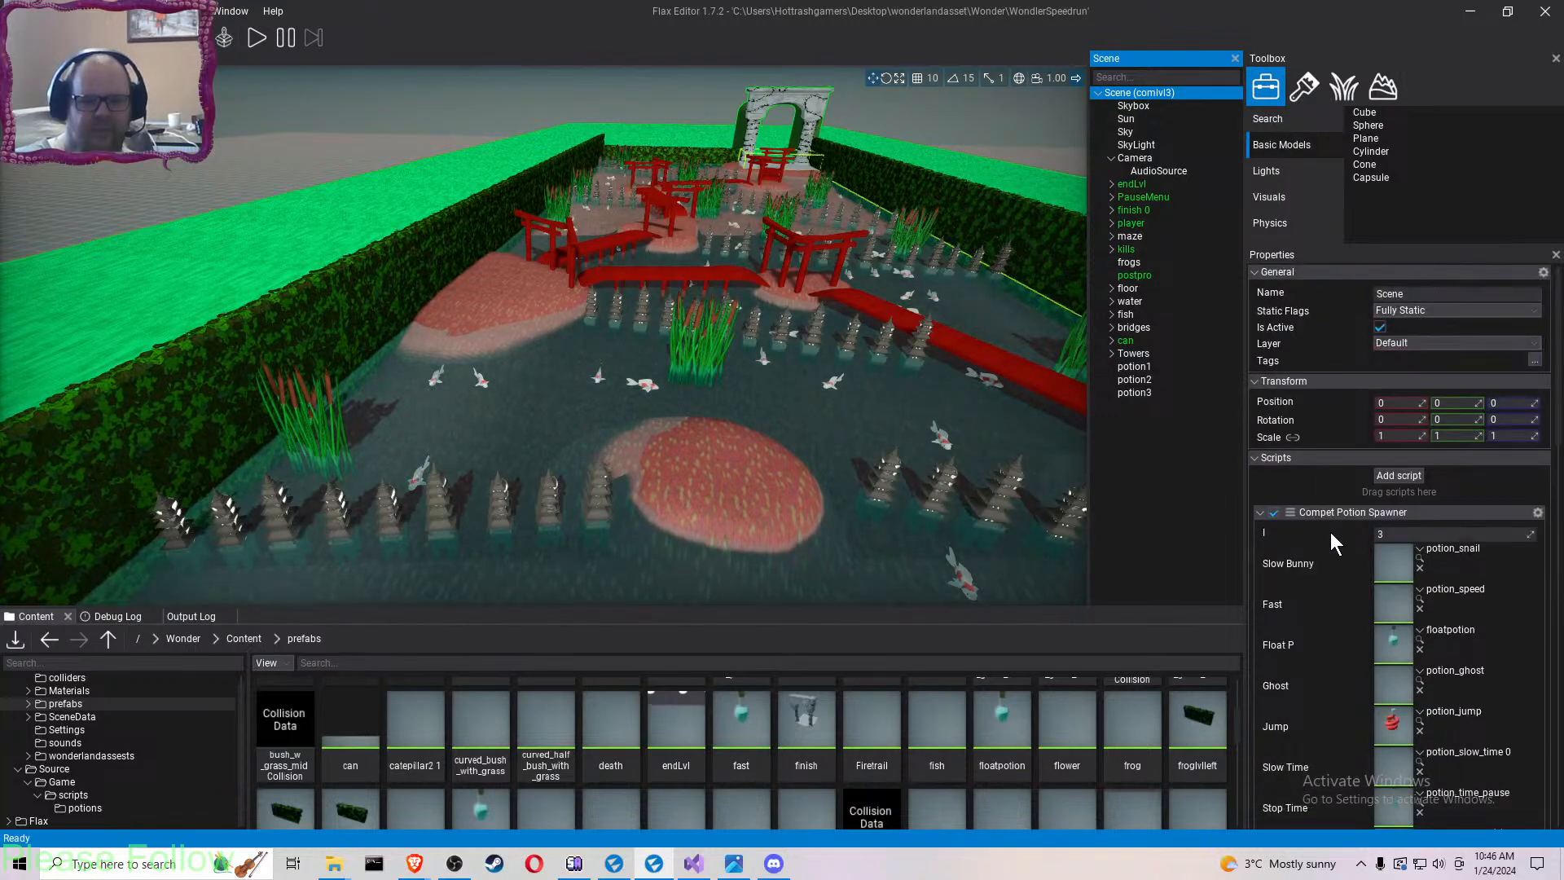
pyautogui.scroll(-3, 1331, 531)
pyautogui.scroll(3, 1332, 530)
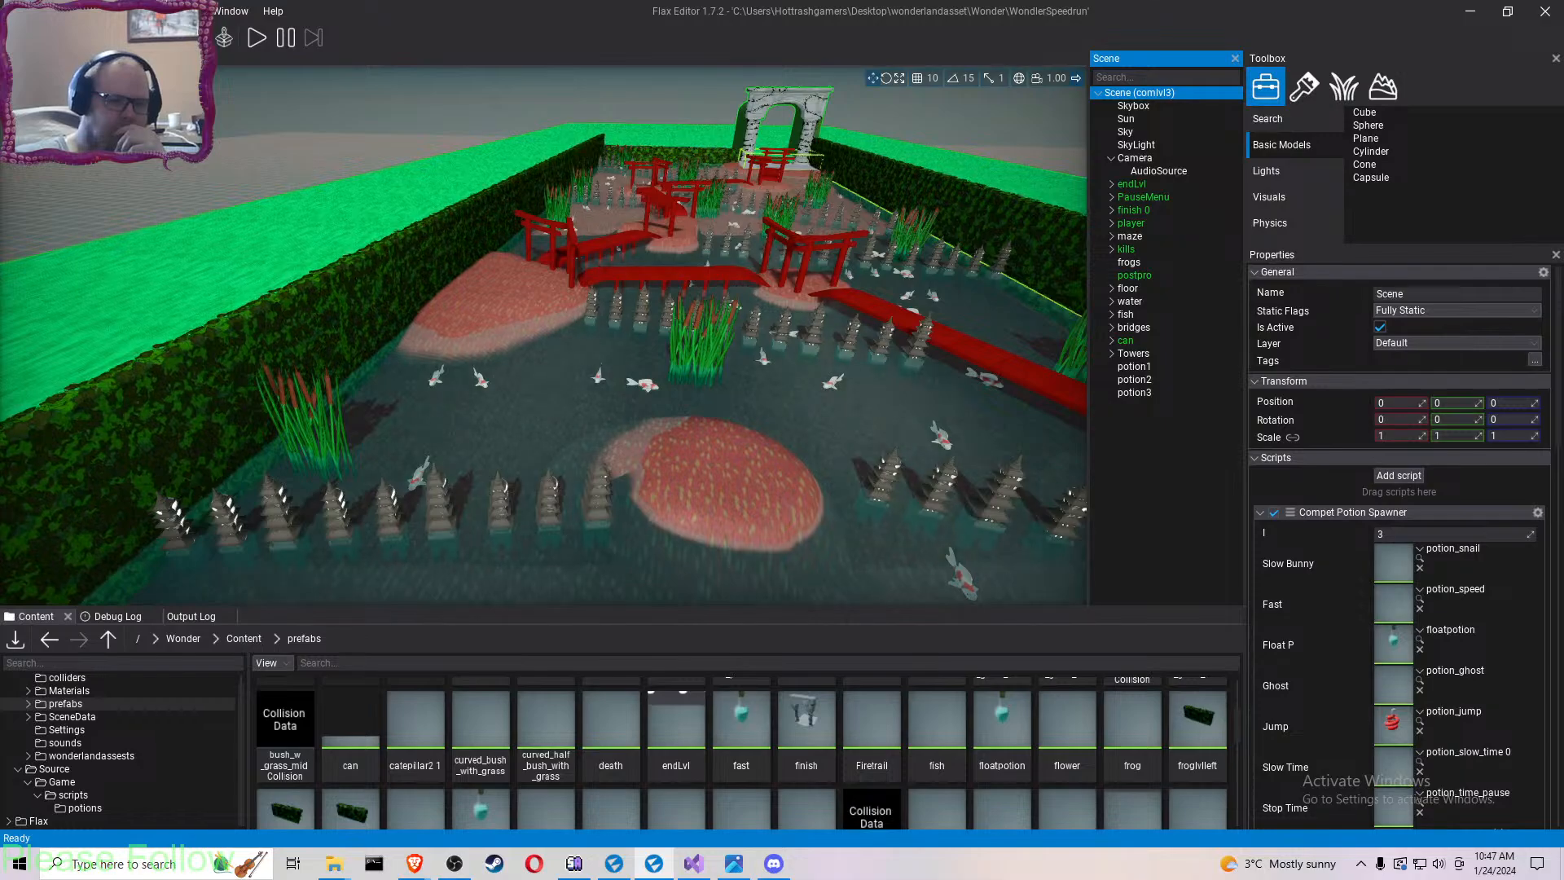
pyautogui.hotkey('ctrl', 's')
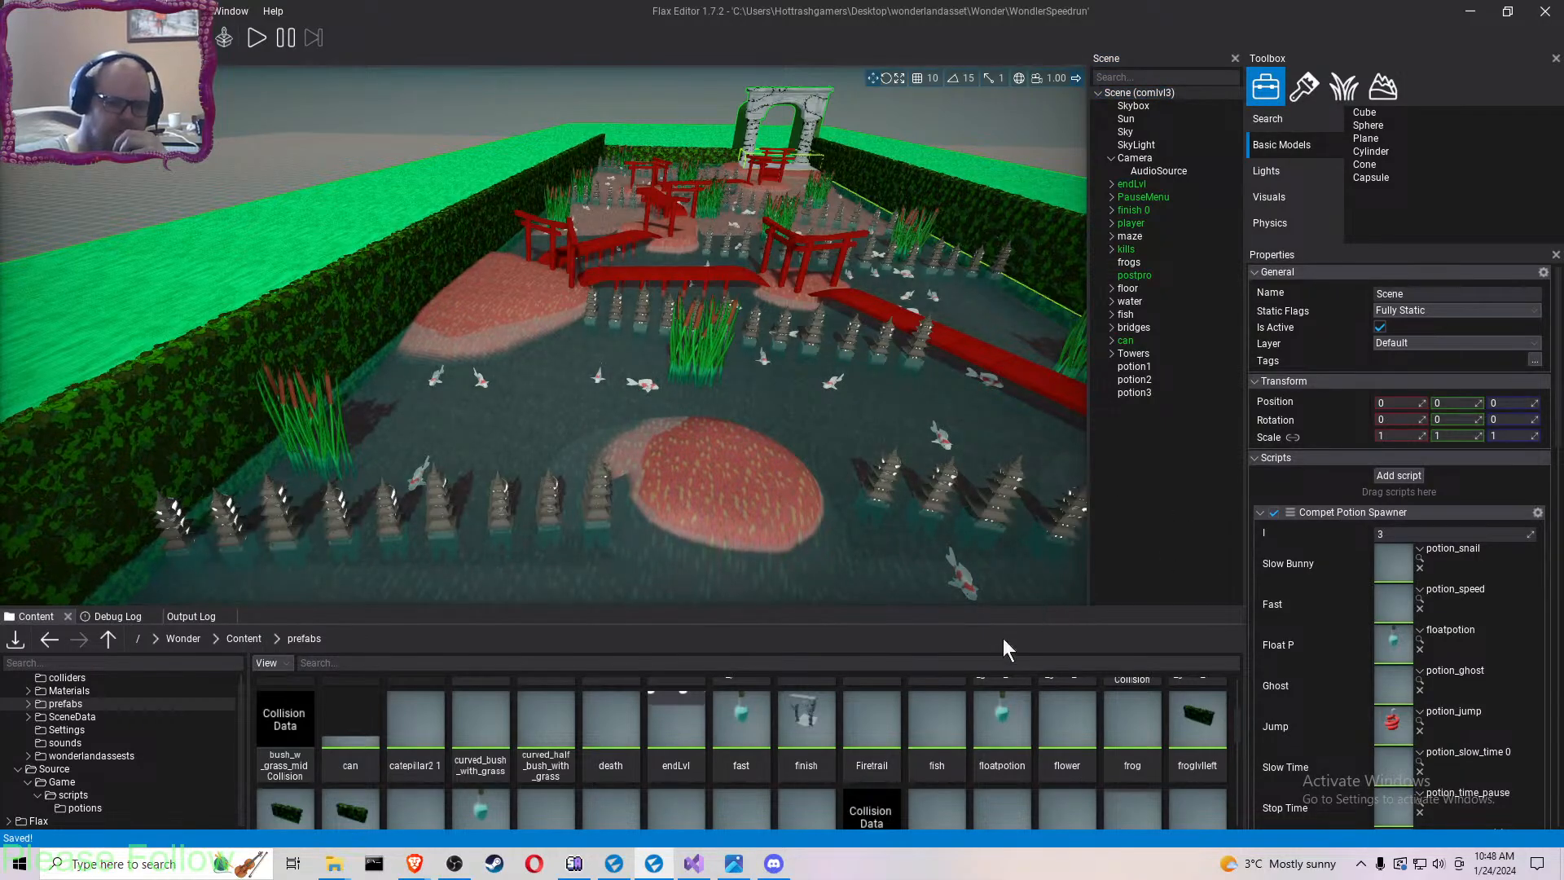
# - Open the project's top-level Content folder and look over its scene assets
pyautogui.scroll(2, 67, 706)
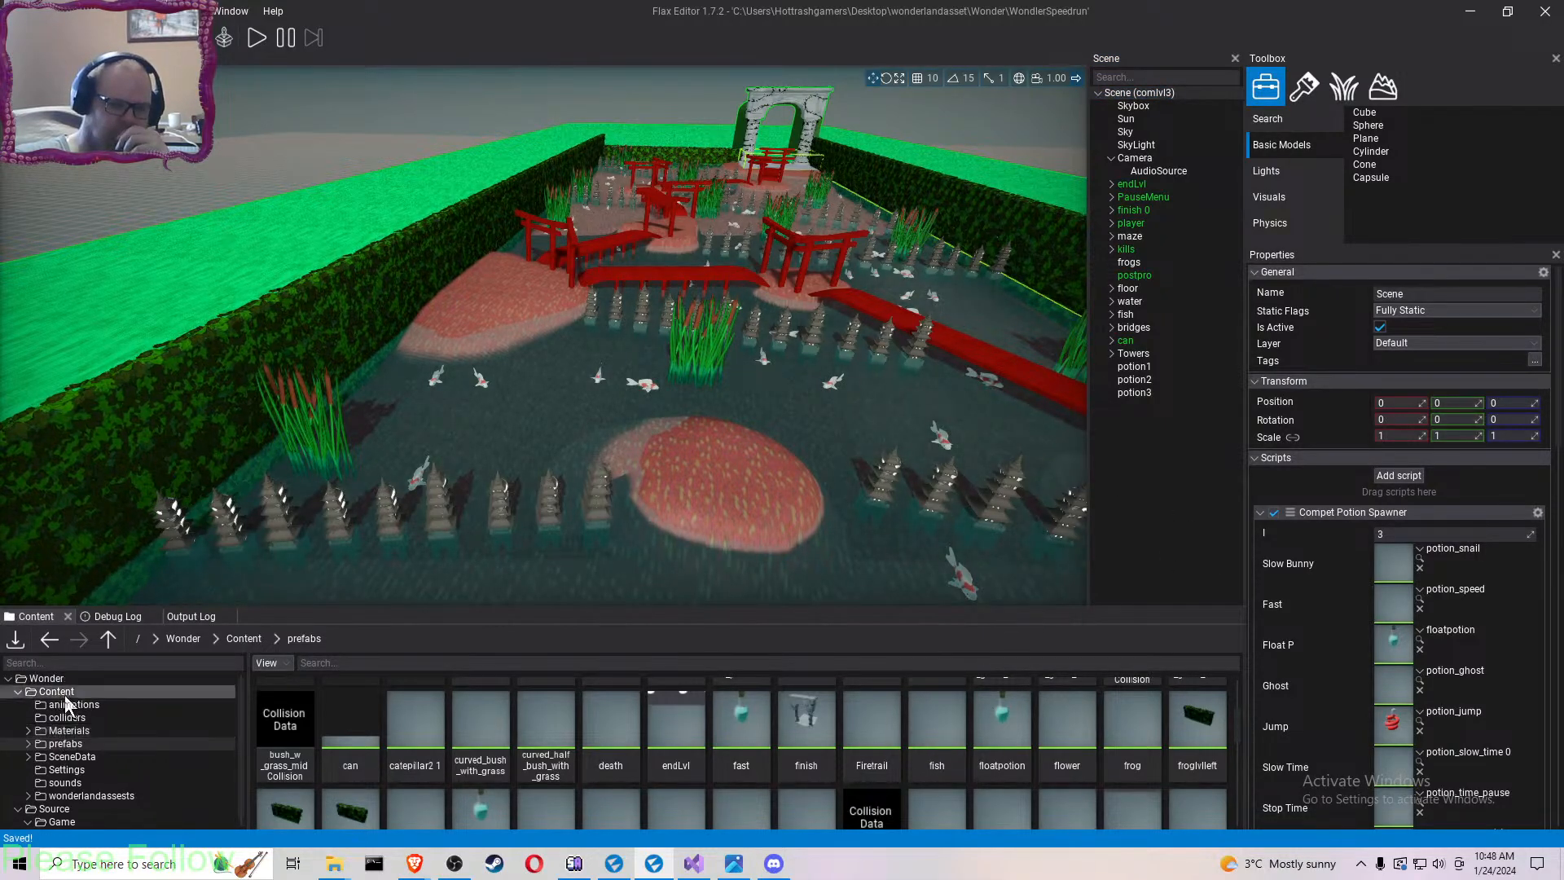
pyautogui.click(57, 692)
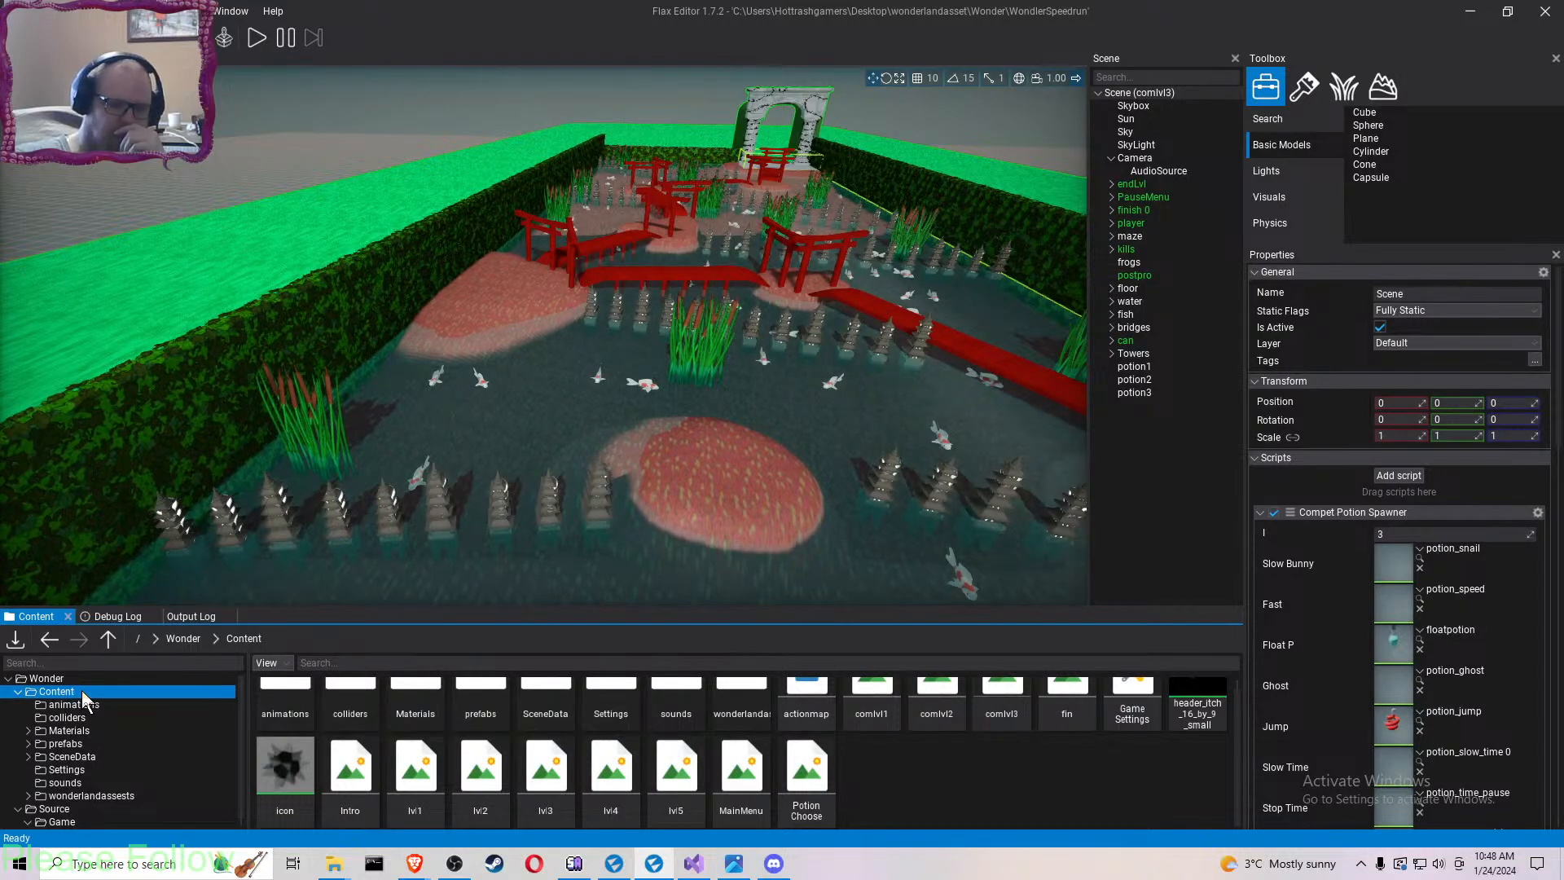
pyautogui.scroll(1, 926, 809)
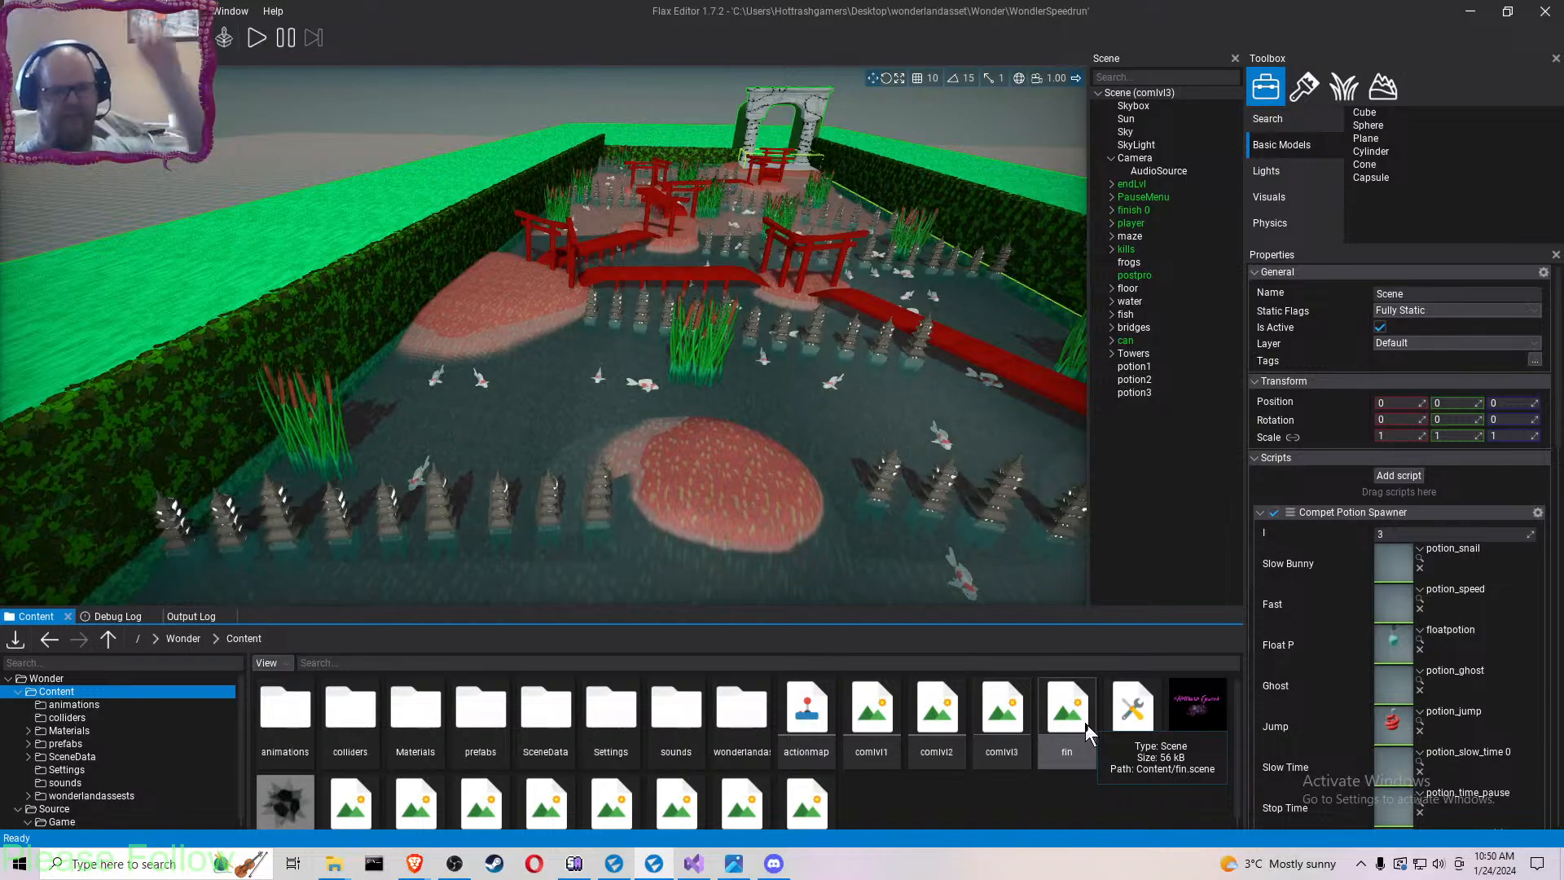
# - Close the maze image and the wonderlandasset folder window, and check the level layout images in the eric in wonderland folder
pyautogui.click(732, 864)
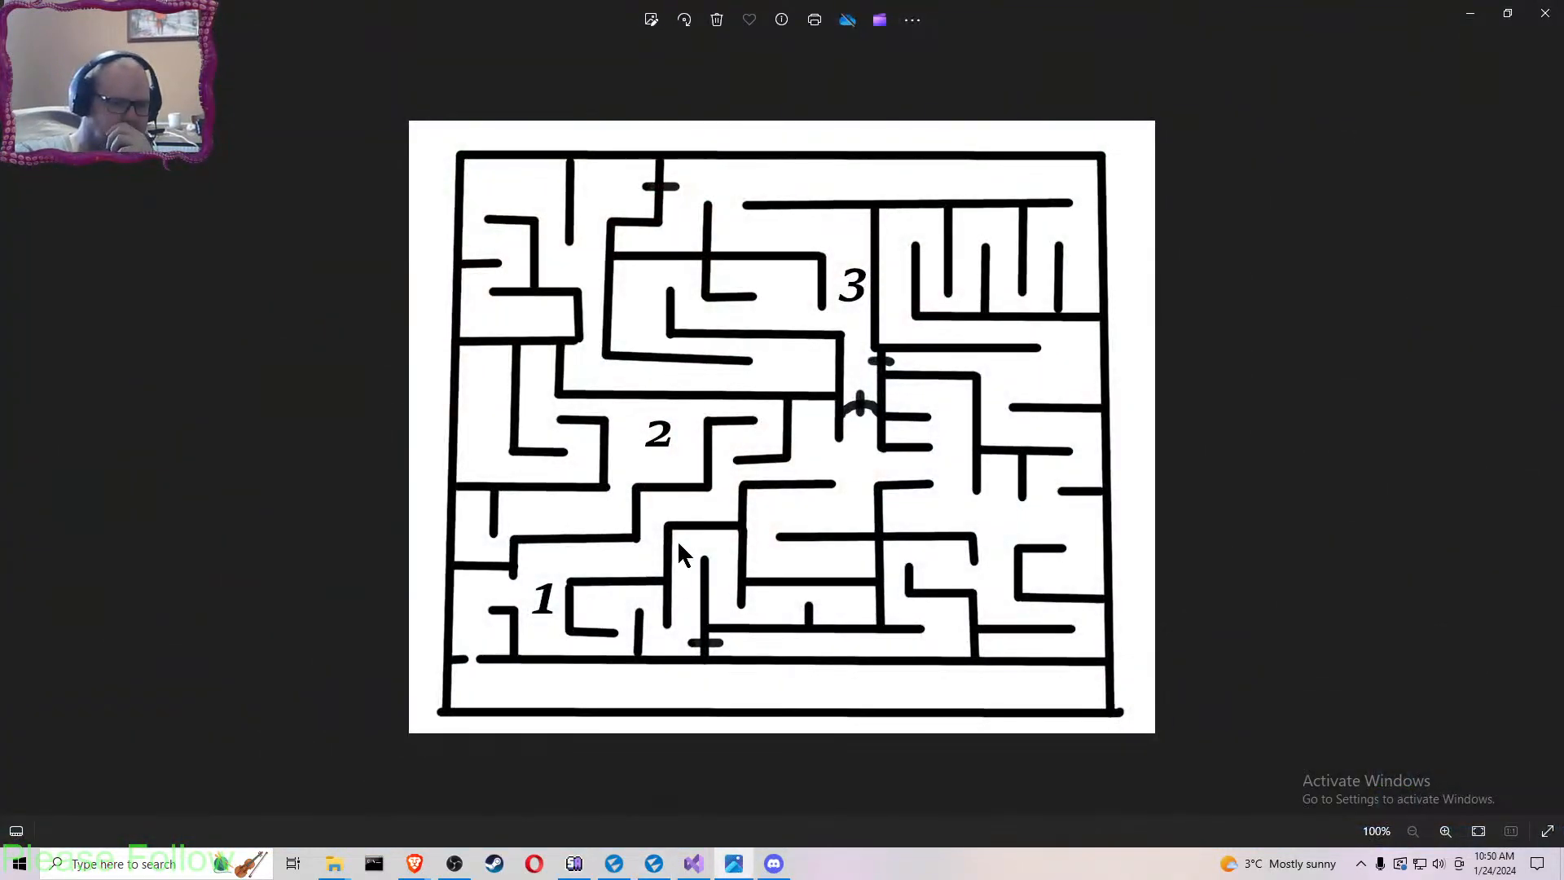
pyautogui.click(1545, 14)
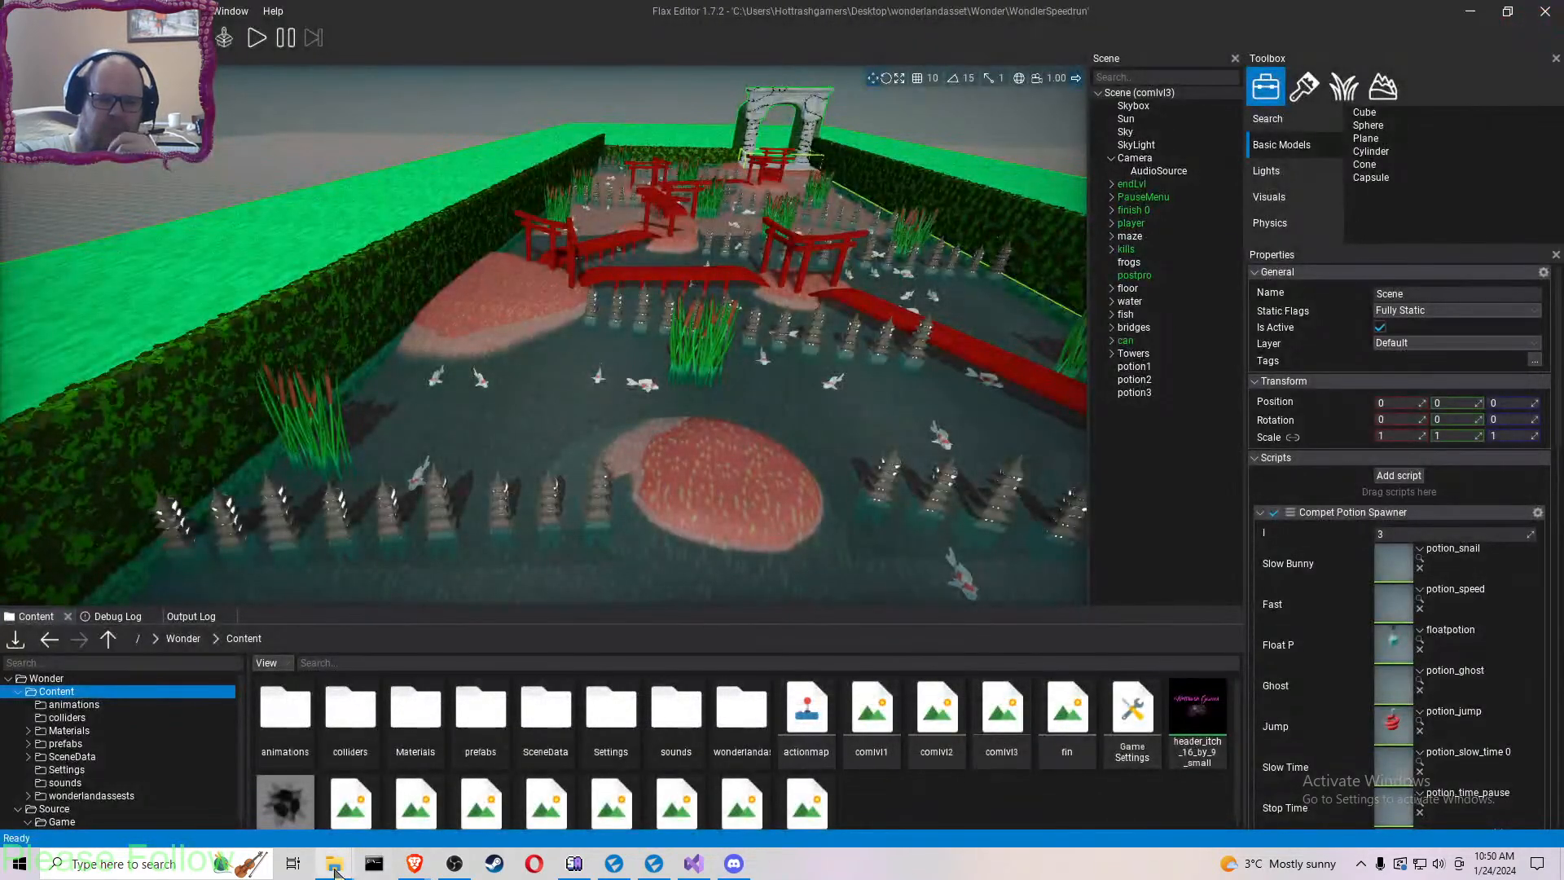
pyautogui.moveTo(334, 863)
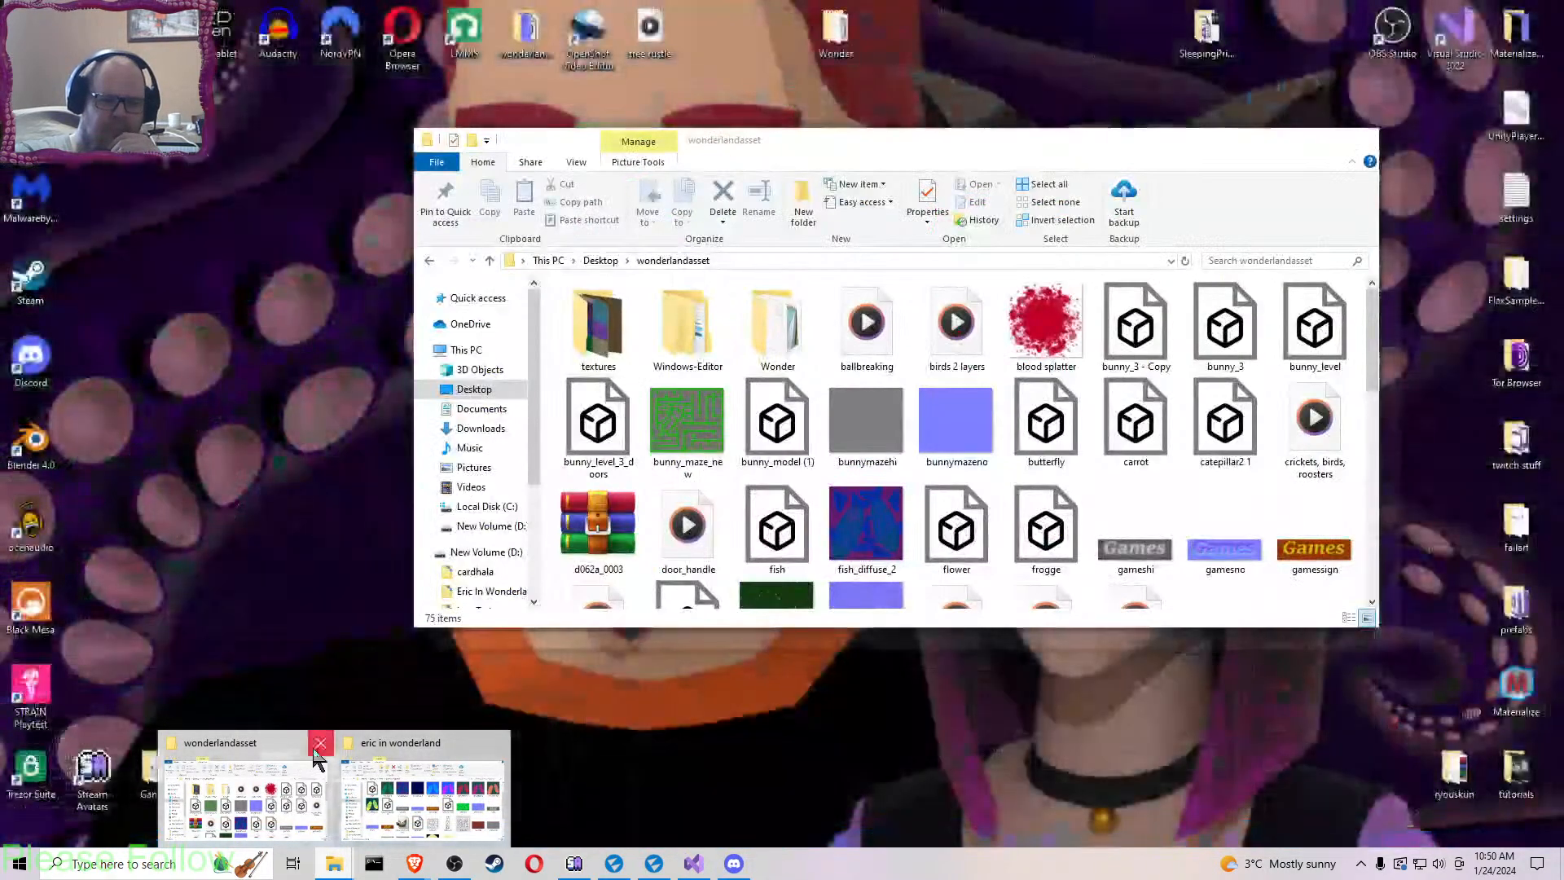
pyautogui.click(320, 743)
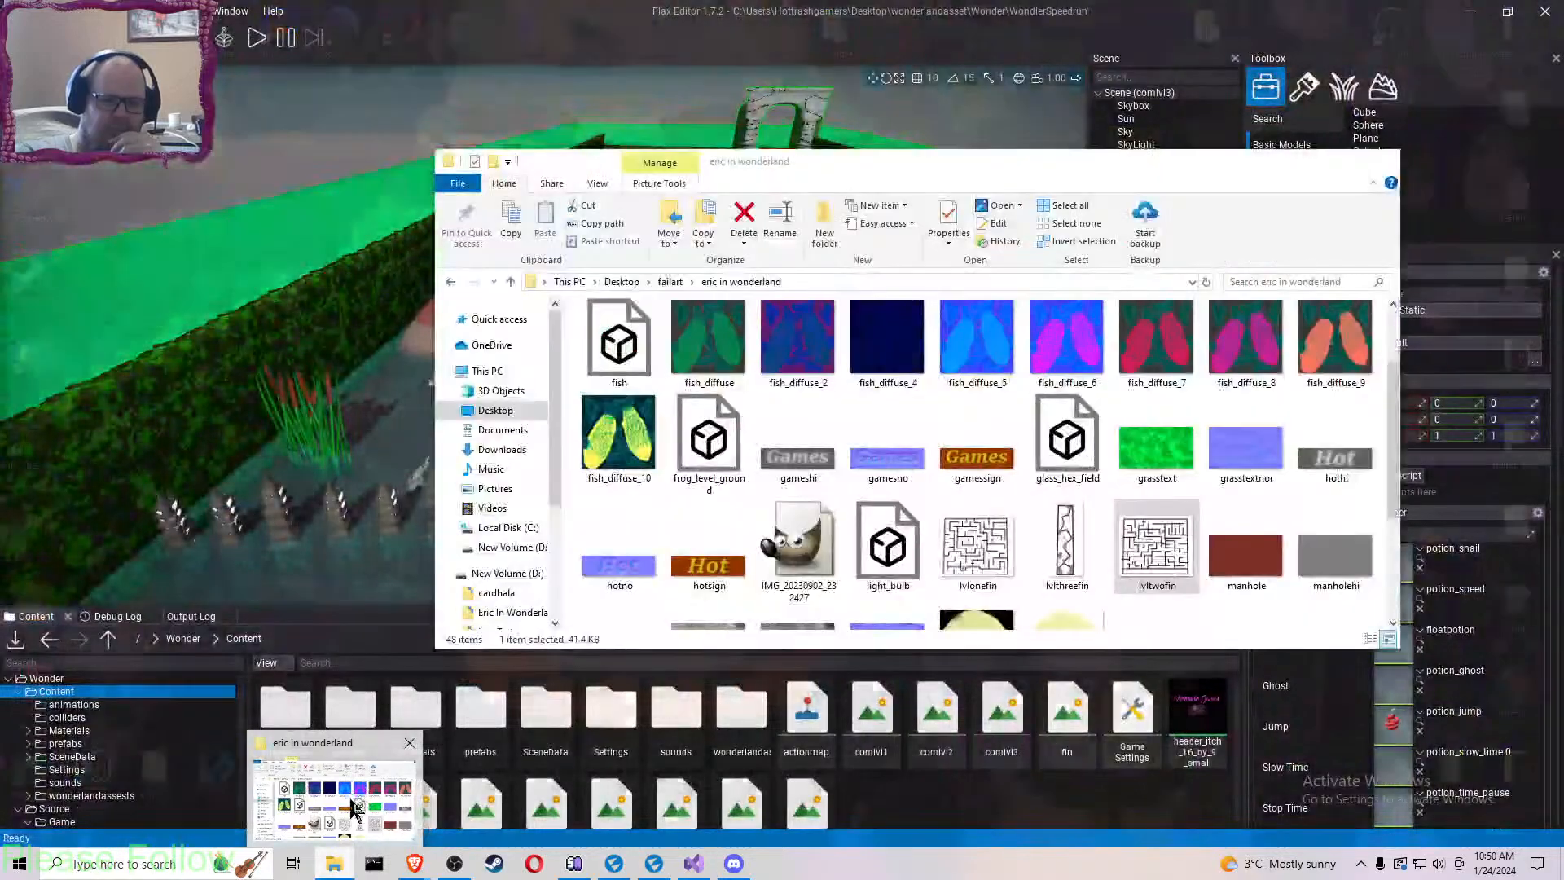
pyautogui.click(383, 782)
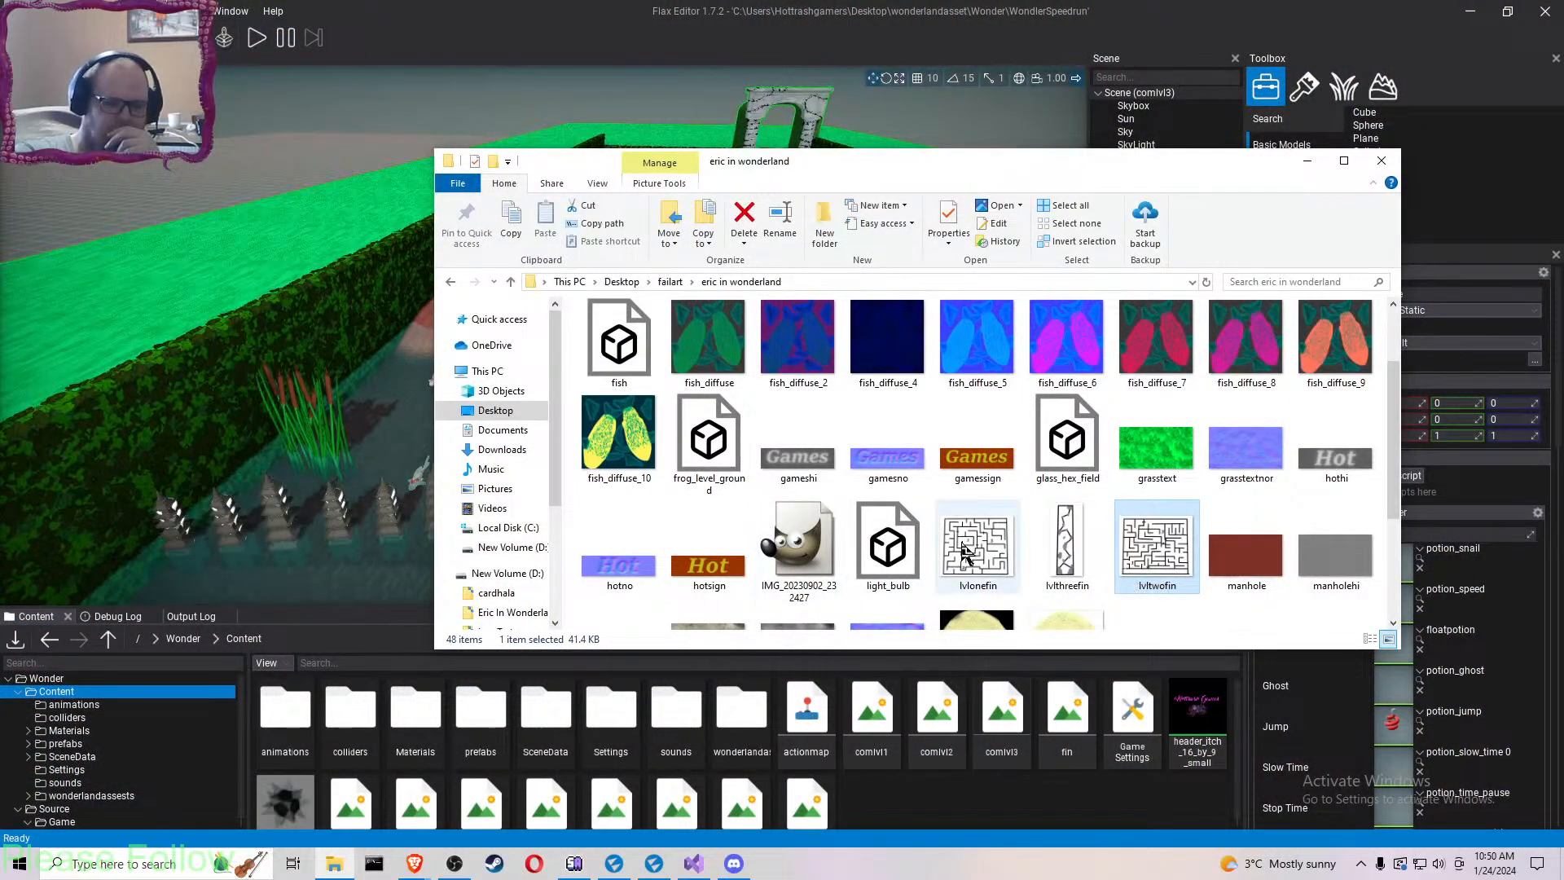
pyautogui.click(1304, 164)
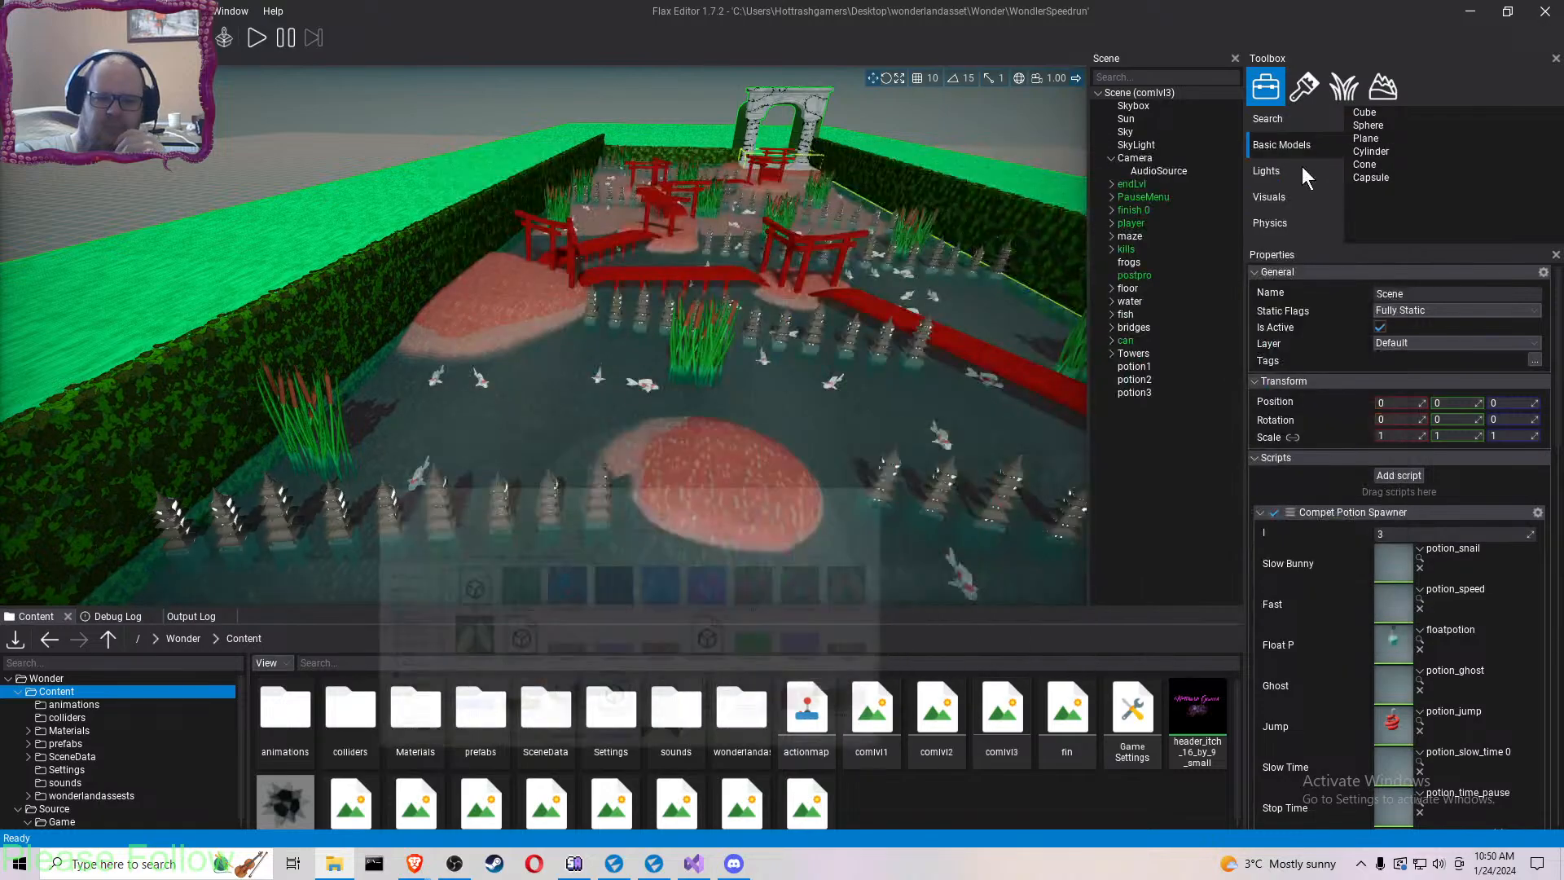
# - Minimise the remaining open windows, launch GIMP 2.10.34 and dismiss its About window
pyautogui.click(1470, 11)
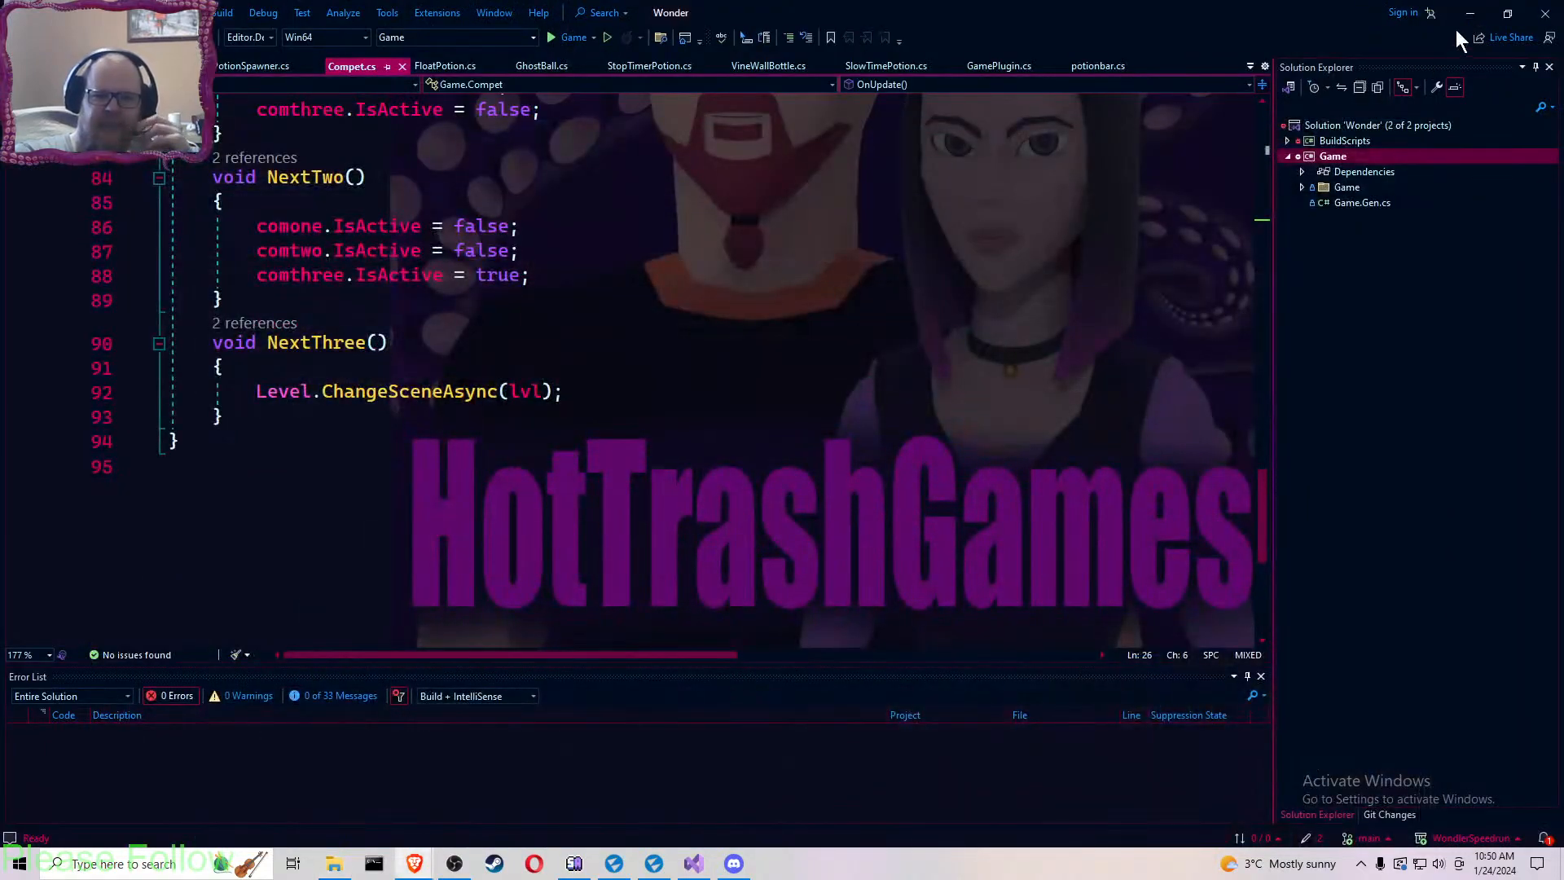
pyautogui.click(1465, 17)
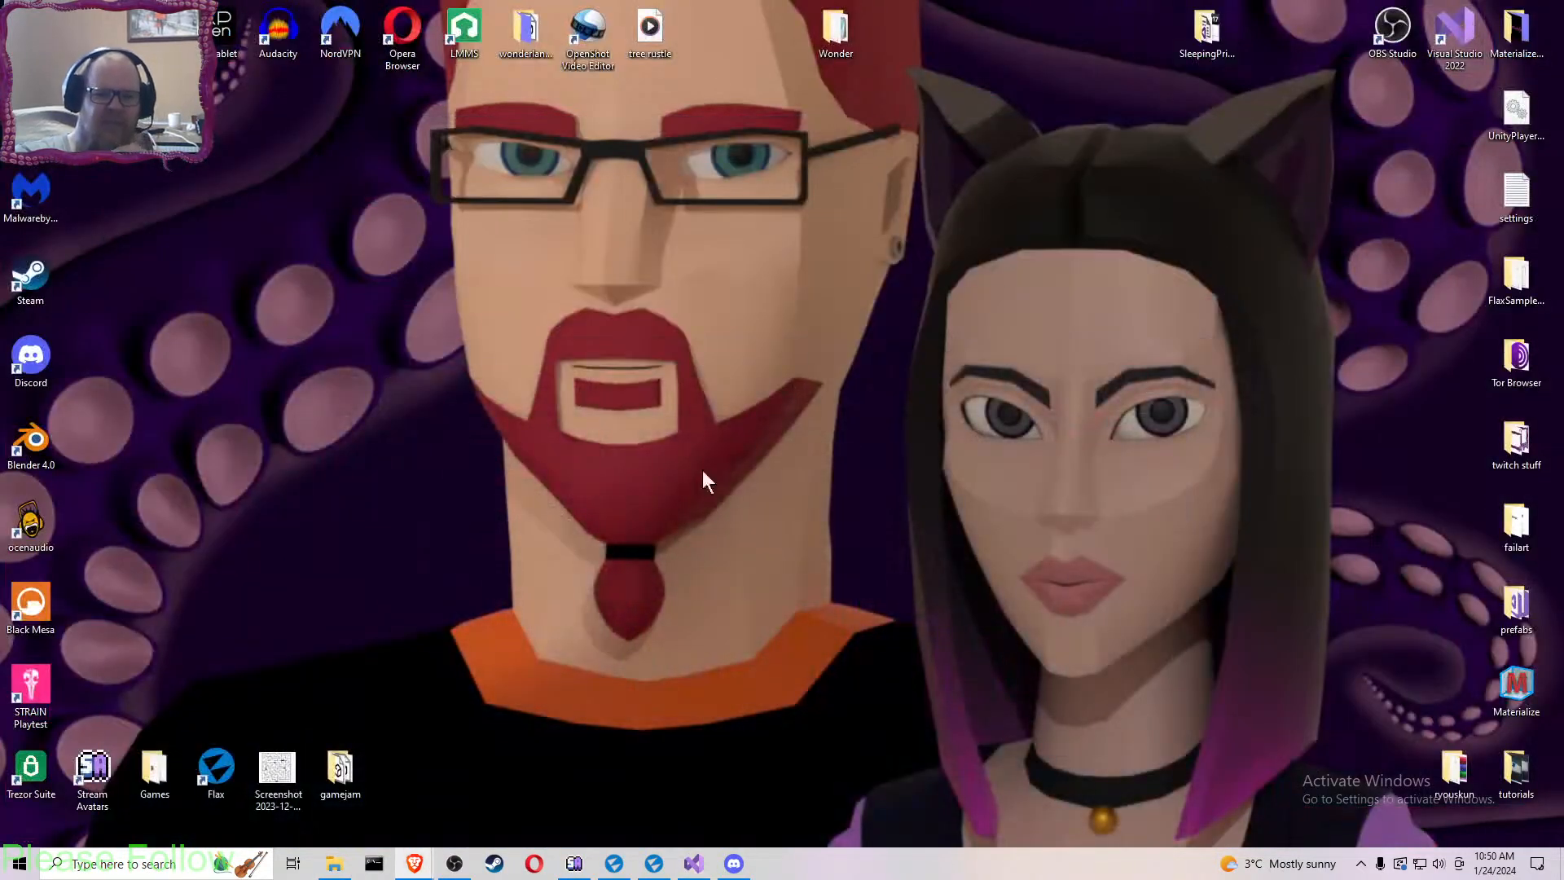
pyautogui.click(18, 863)
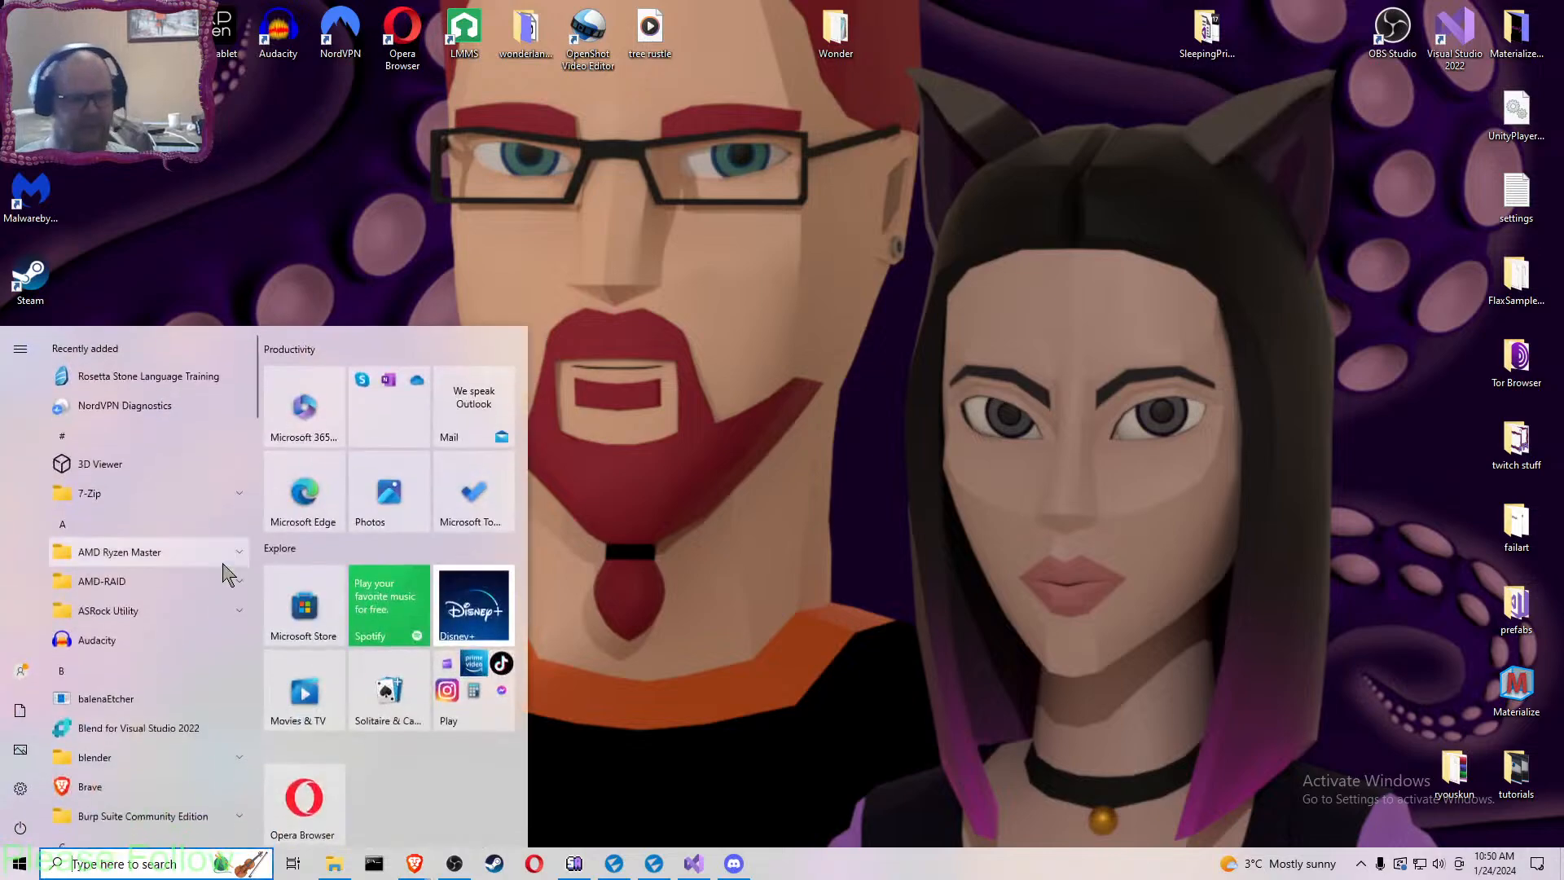
pyautogui.scroll(-5, 180, 575)
pyautogui.scroll(-5, 181, 579)
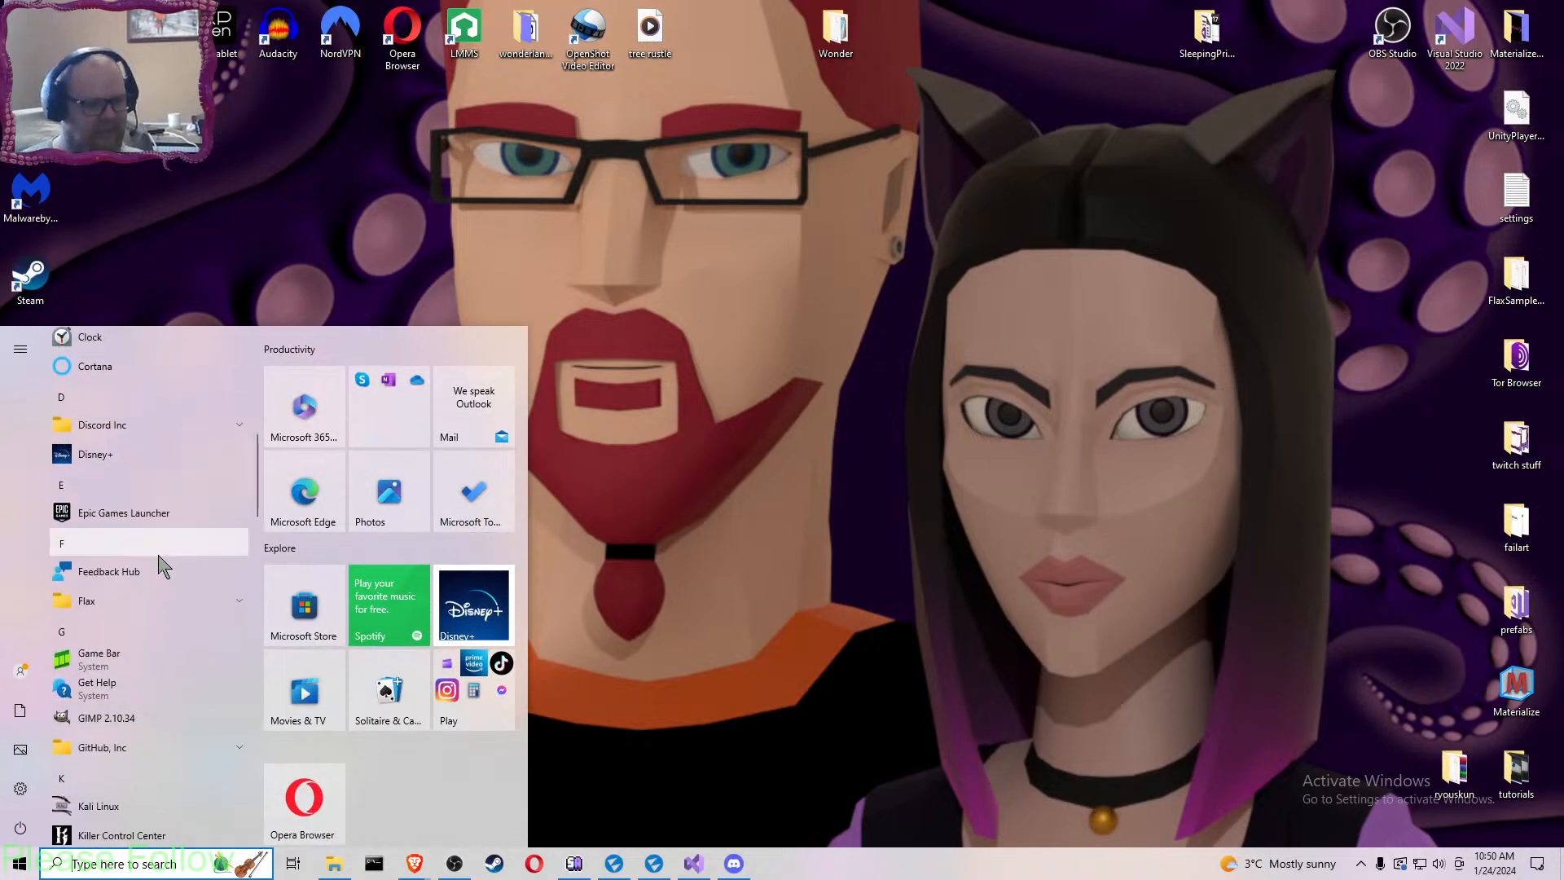
pyautogui.click(122, 721)
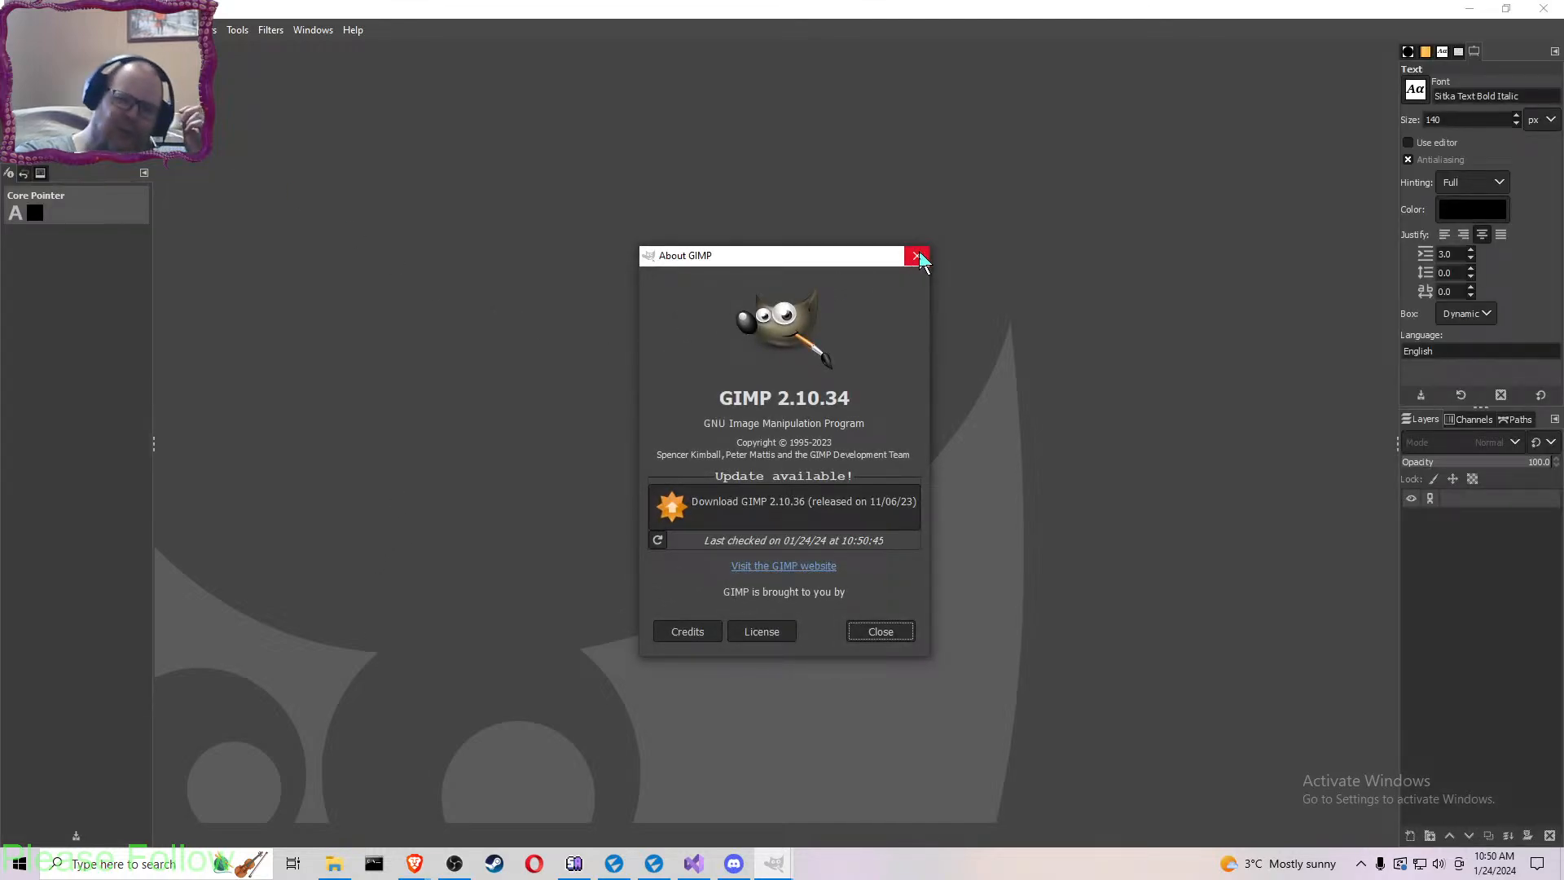
pyautogui.click(915, 257)
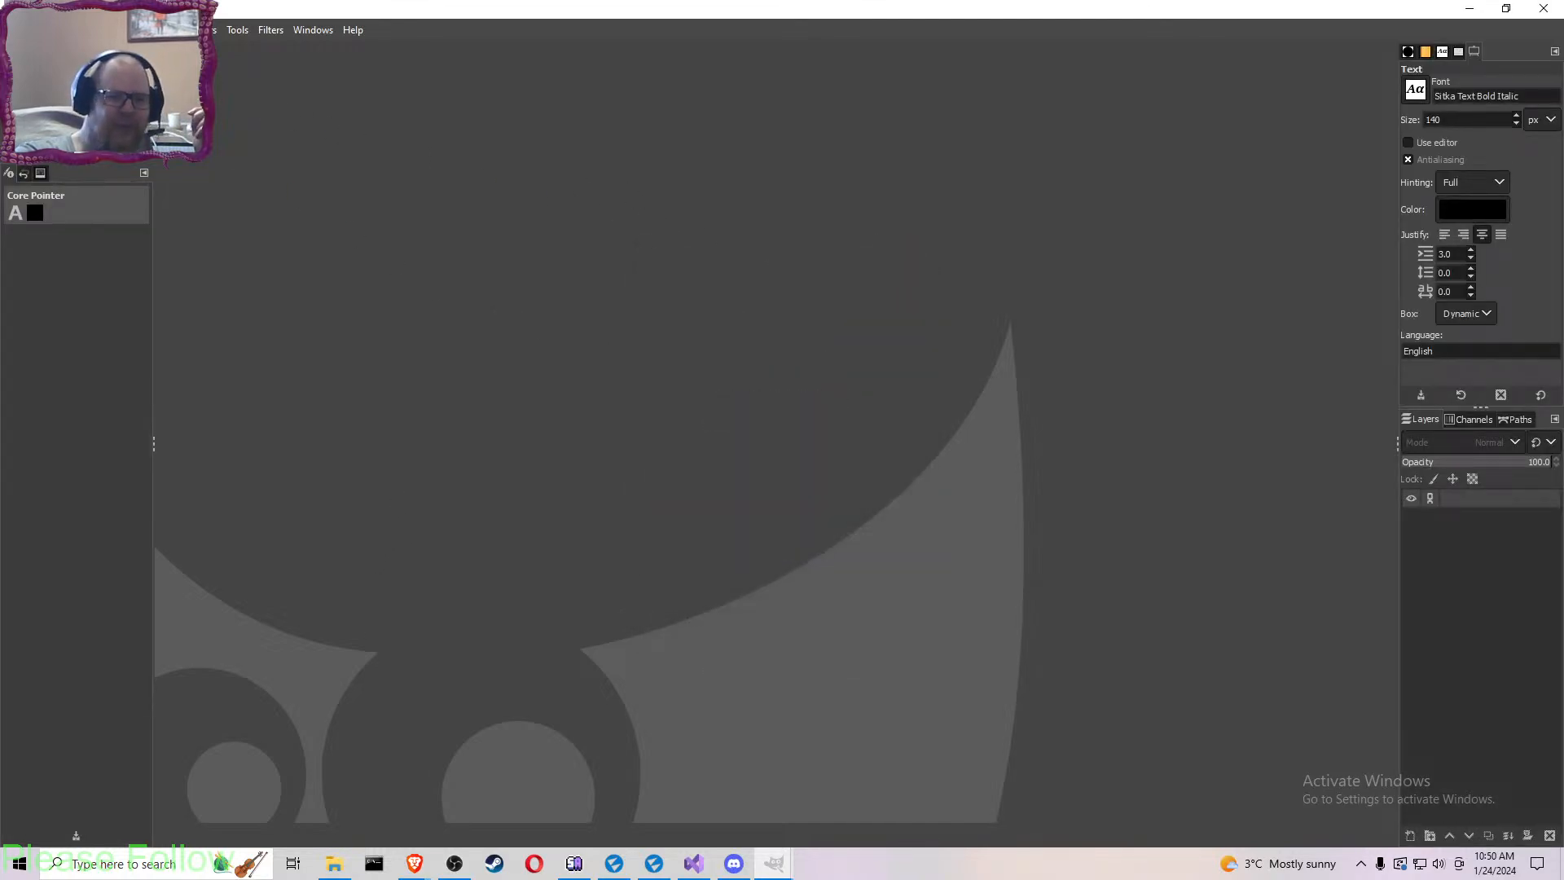
# - Open lvlthreefin.png from the eric in wonderland folder inside the desktop's failart folder
pyautogui.click(12, 30)
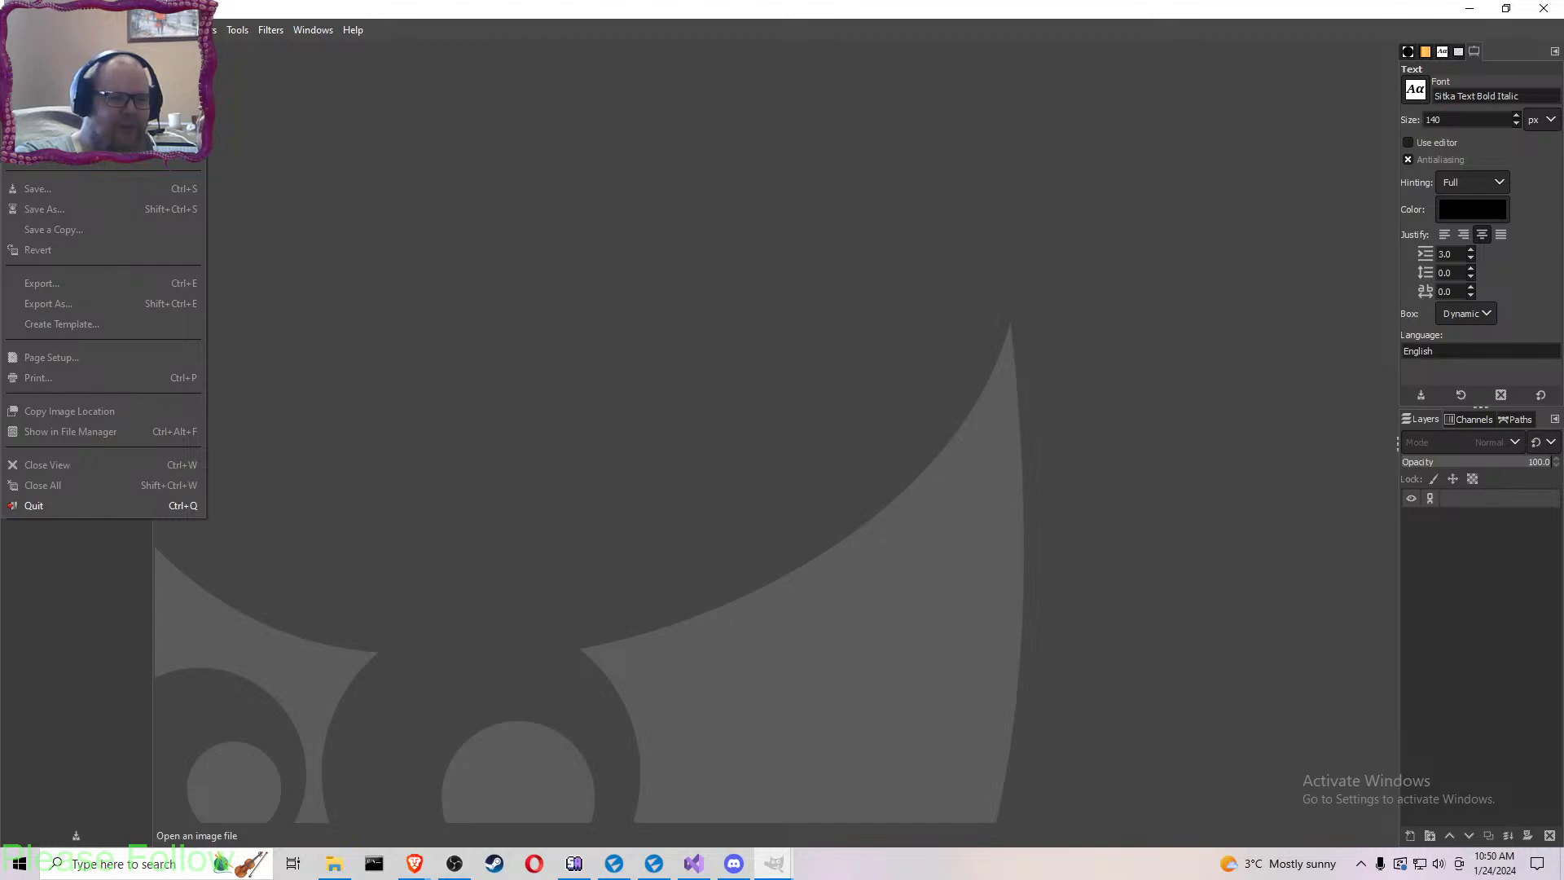
pyautogui.click(41, 95)
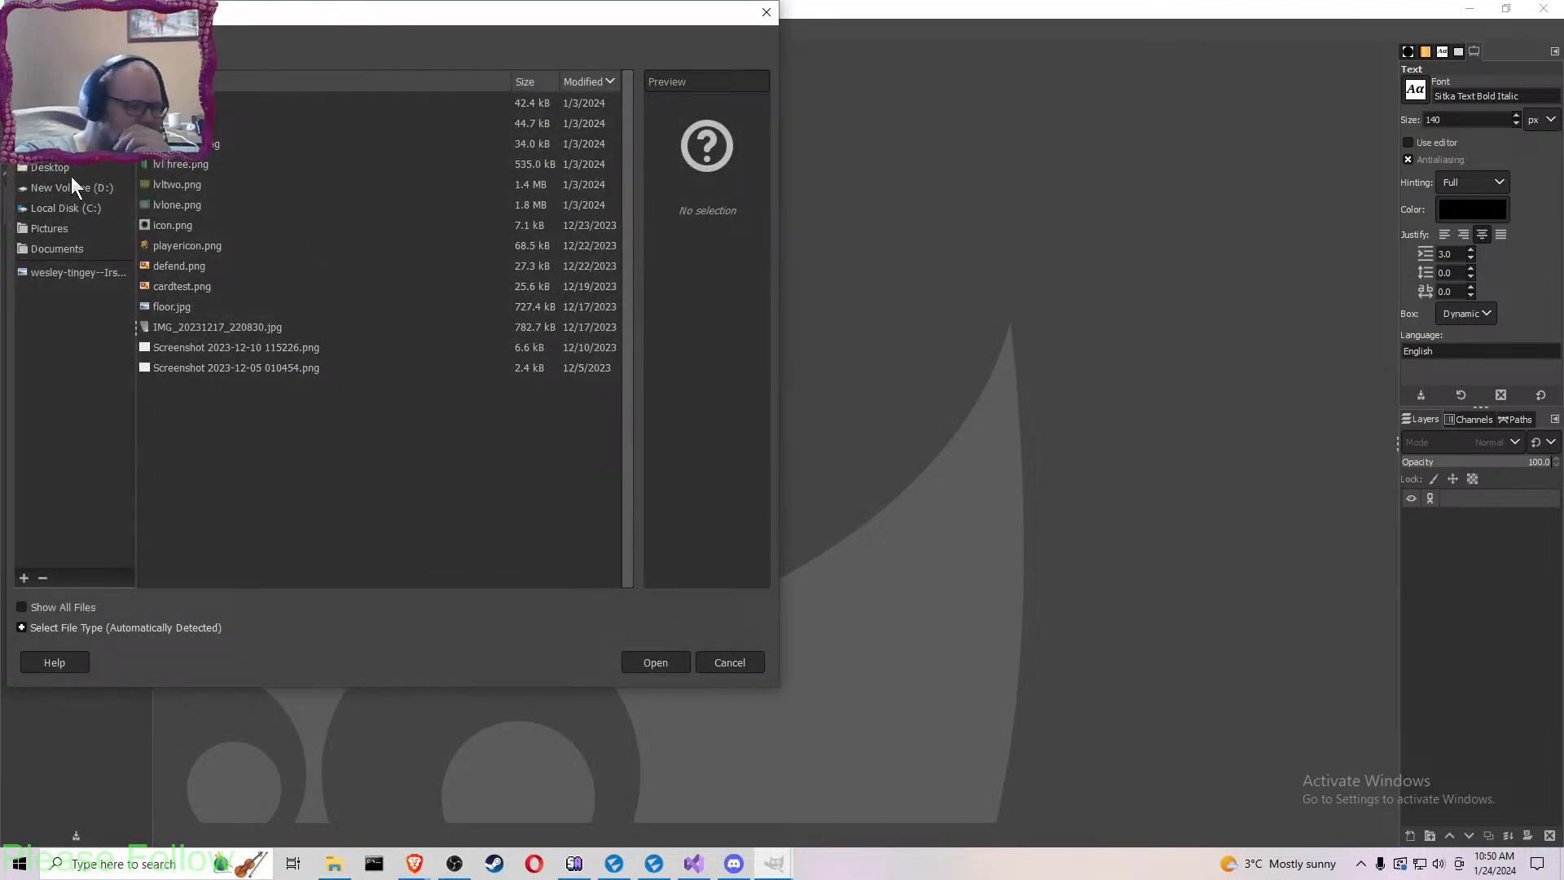
pyautogui.click(72, 167)
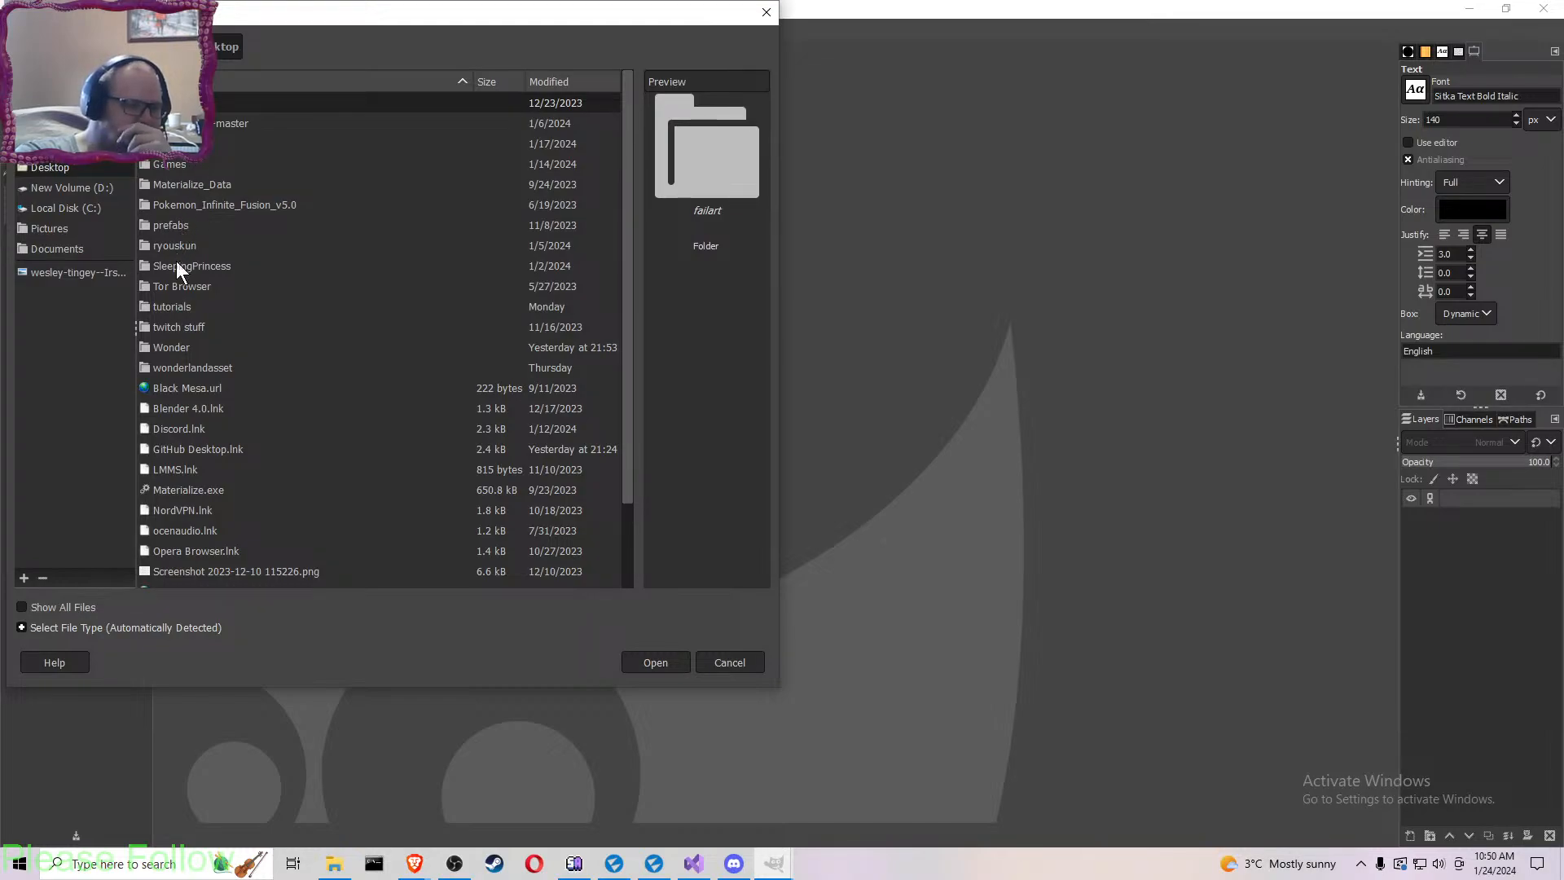
pyautogui.doubleClick(177, 360)
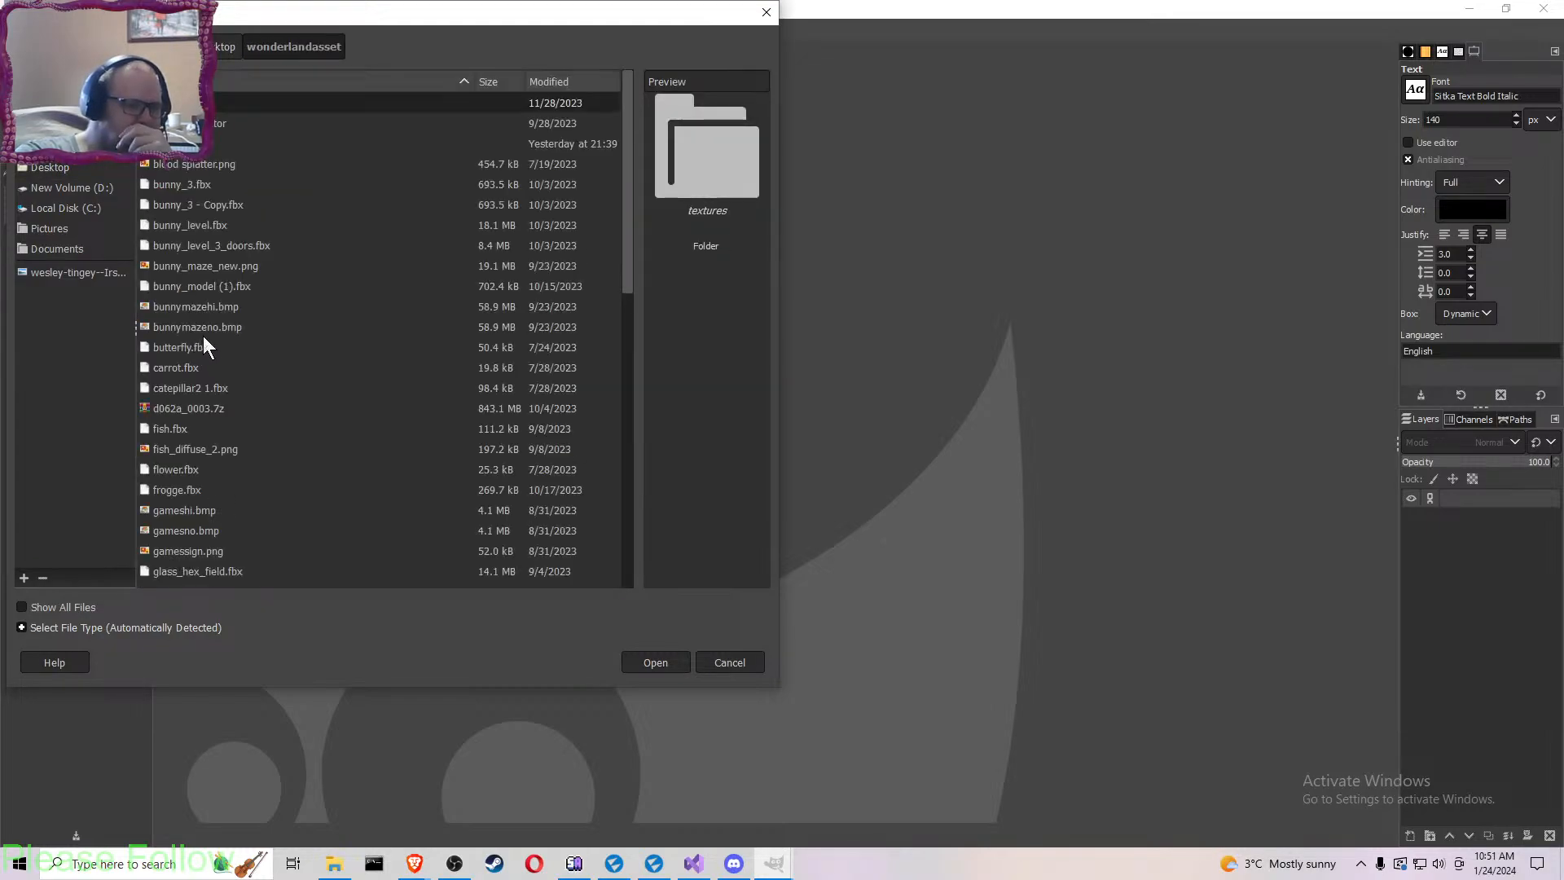
pyautogui.click(53, 165)
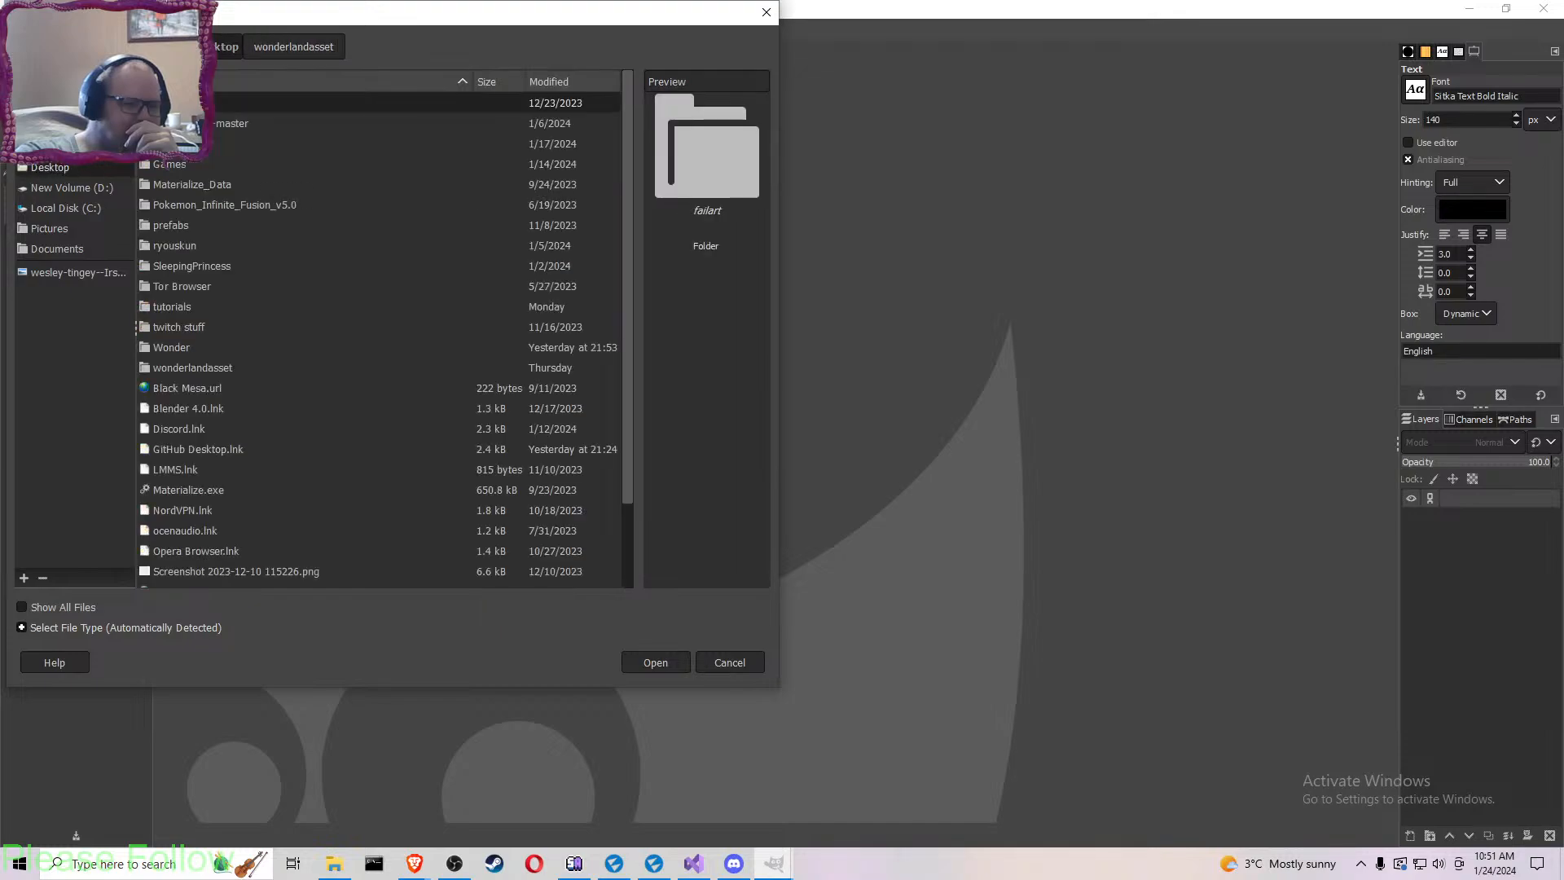
pyautogui.doubleClick(173, 104)
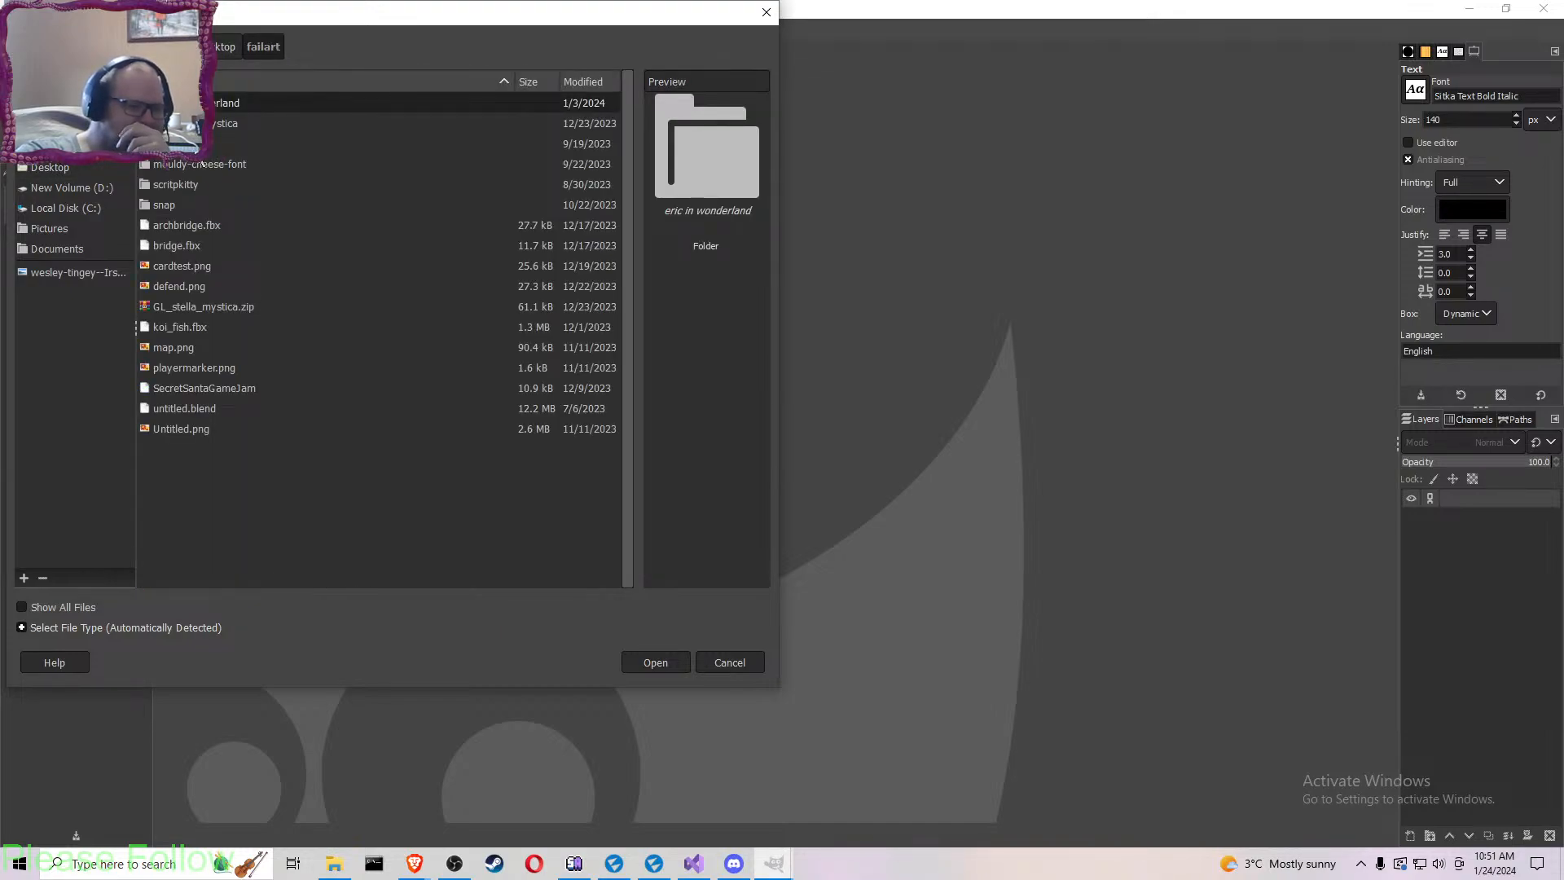
pyautogui.press('Return')
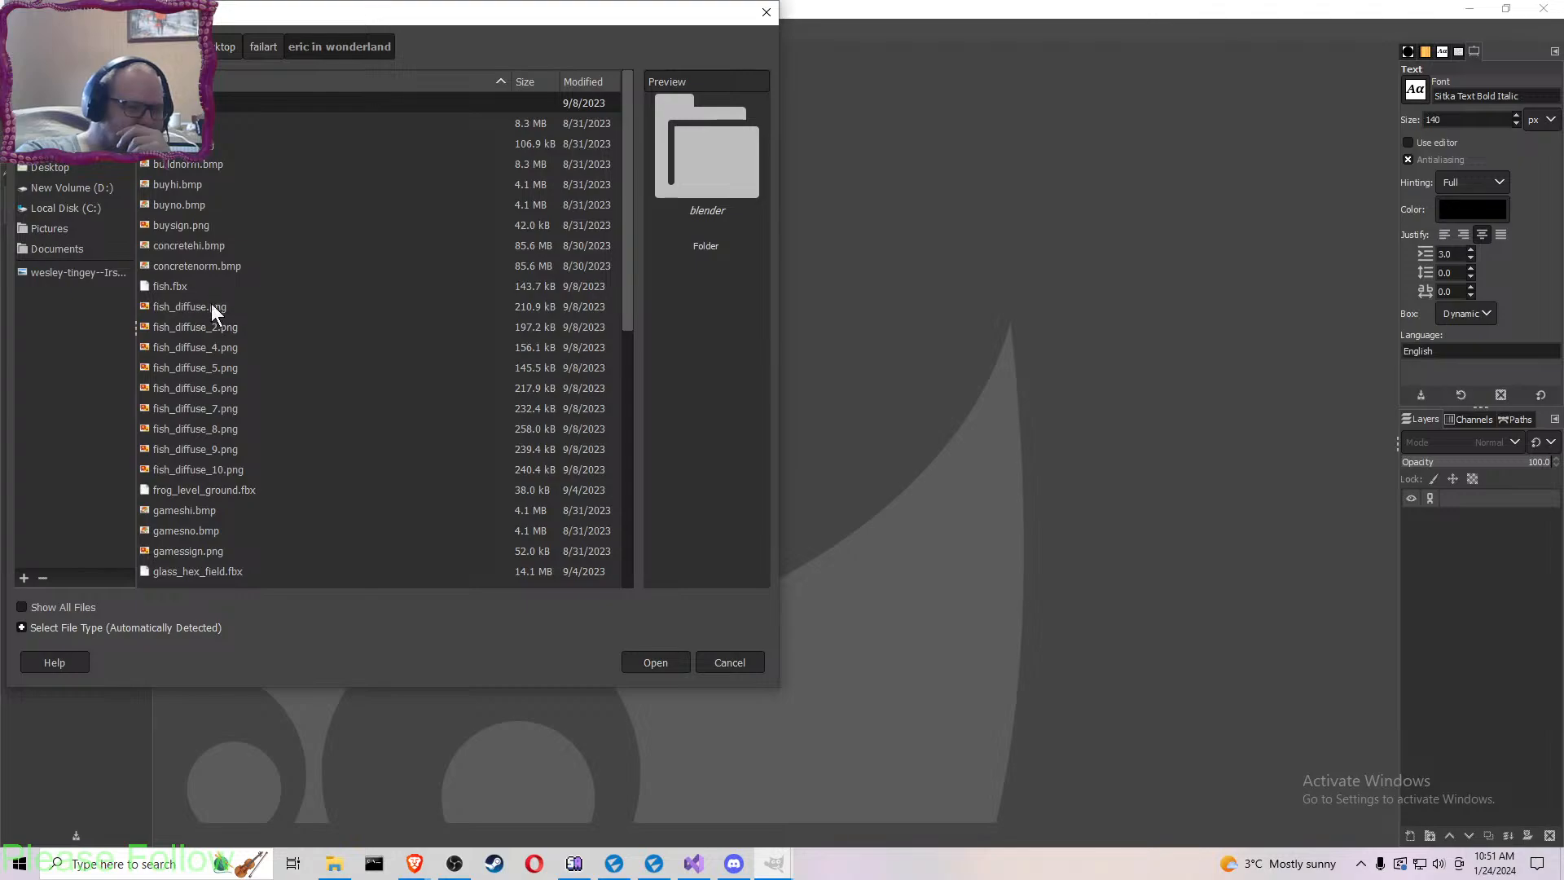
pyautogui.scroll(-5, 212, 306)
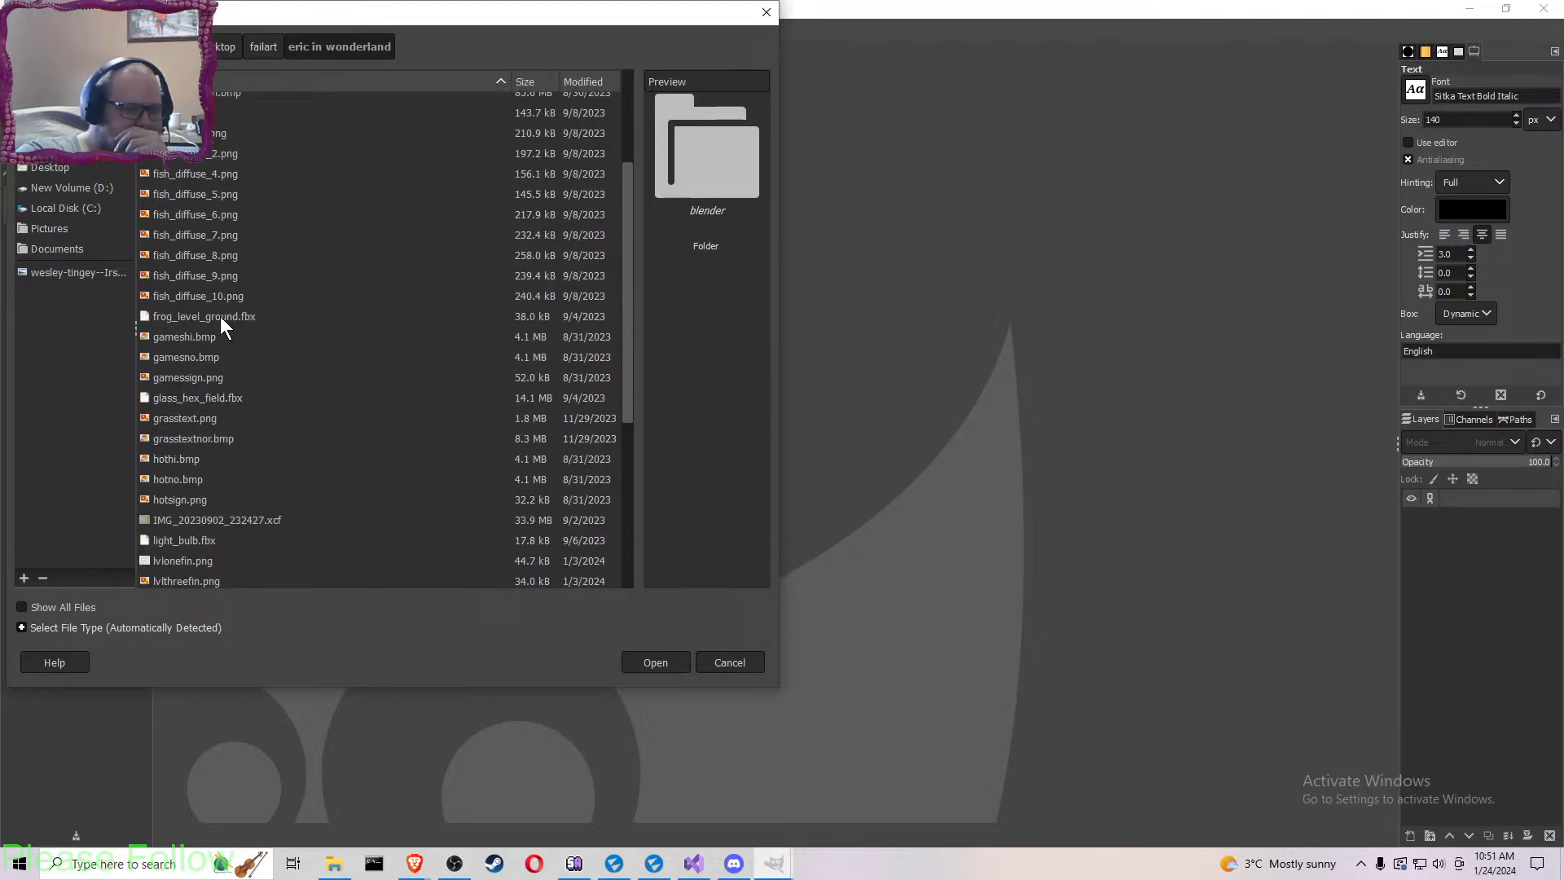
pyautogui.scroll(-6, 220, 316)
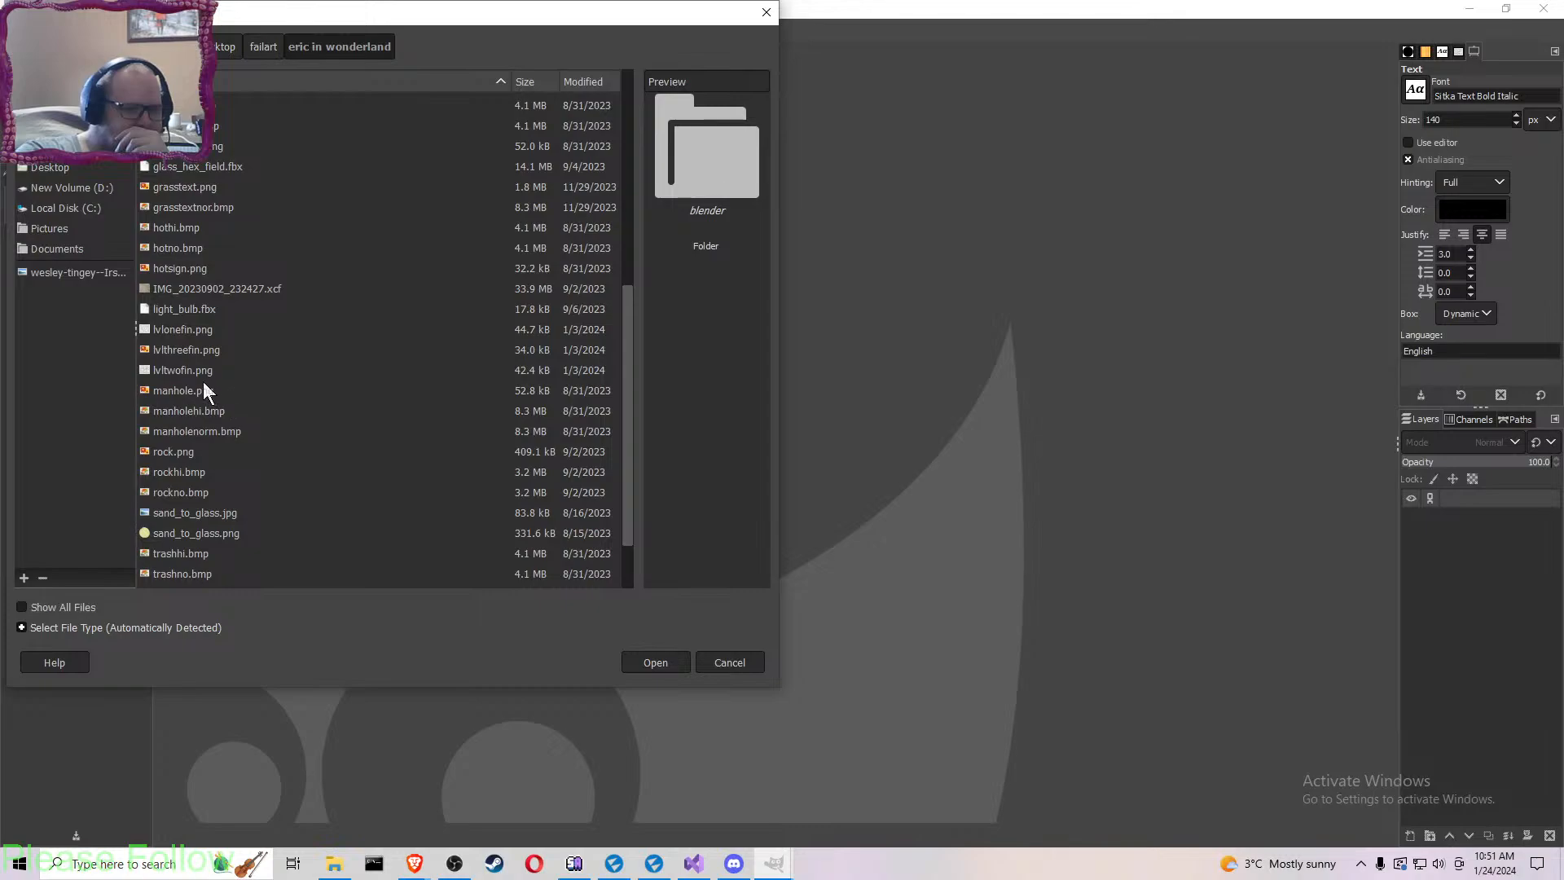
pyautogui.click(200, 349)
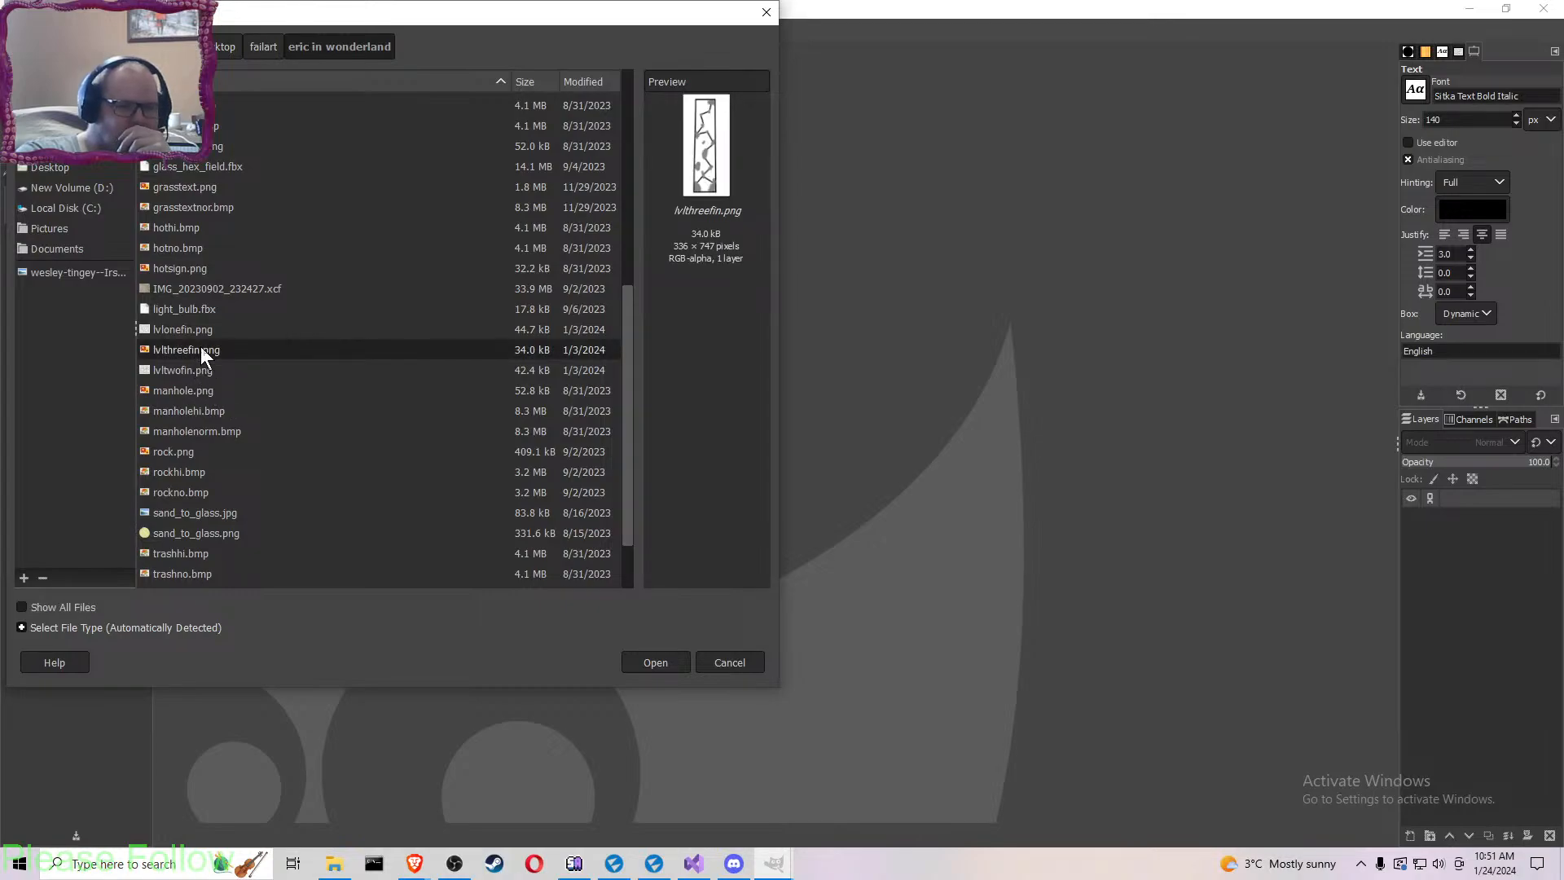
pyautogui.click(655, 661)
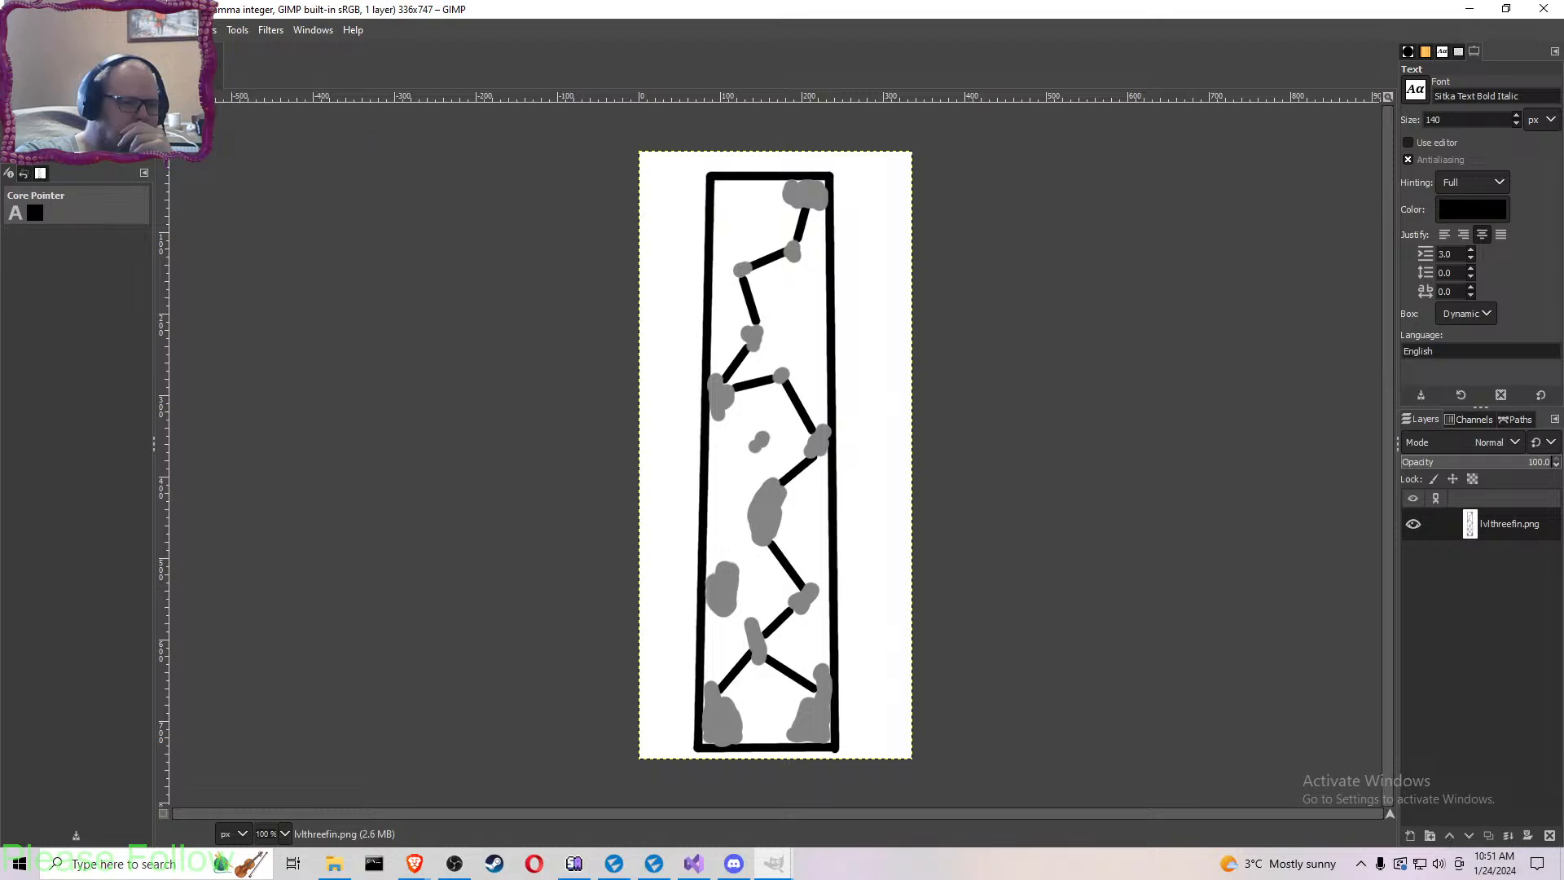
# - Widen the lvlthreefin.png layer on both sides to 555 px with the Scale tool, keeping its height at 747 px
pyautogui.click(114, 75)
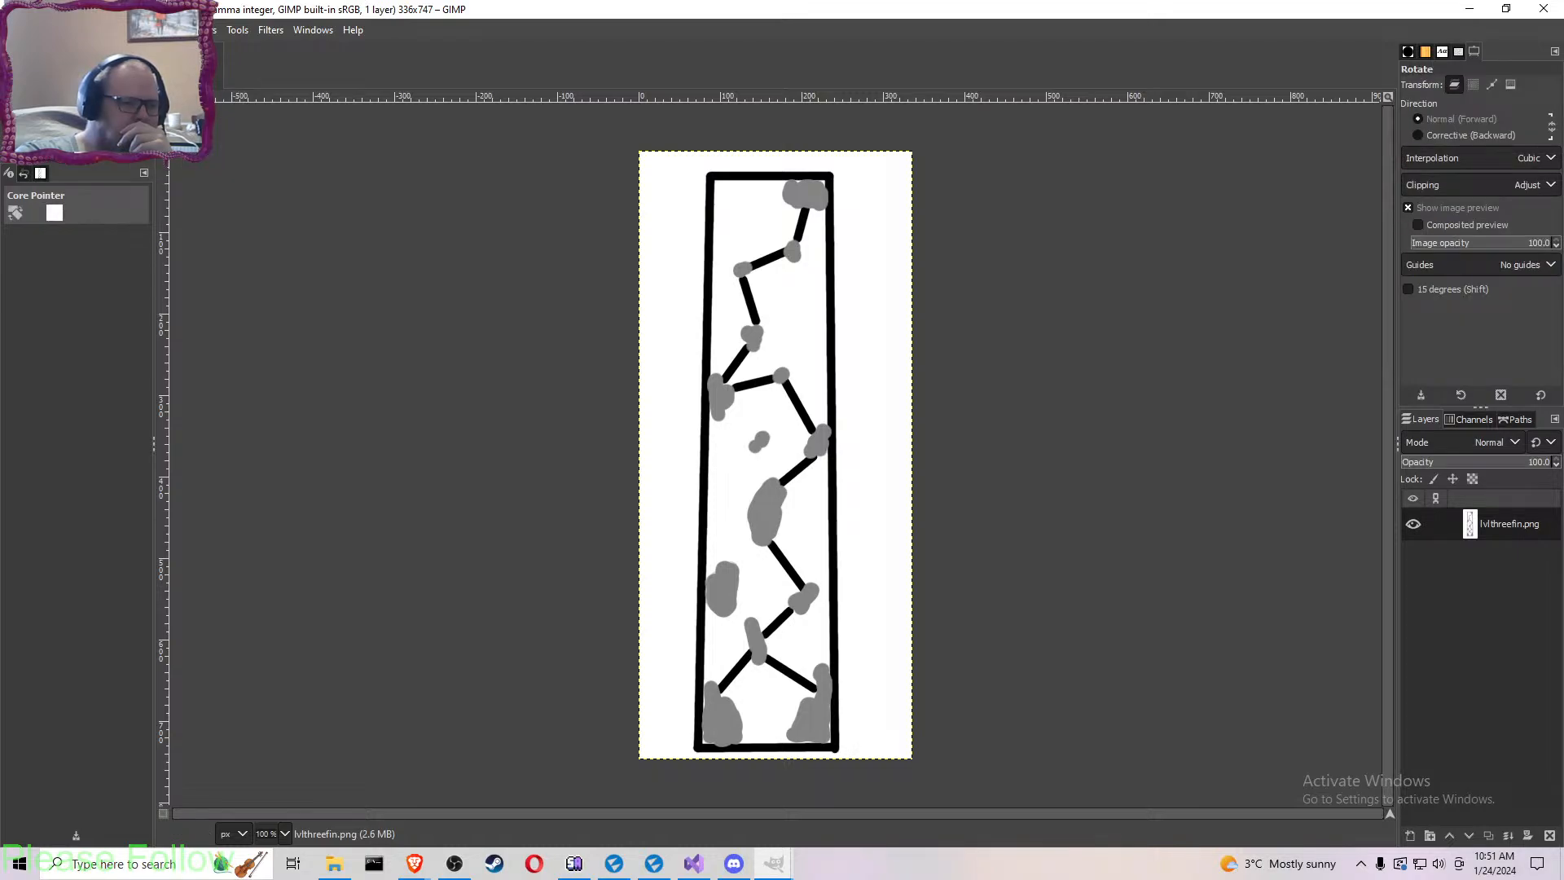
pyautogui.click(115, 75)
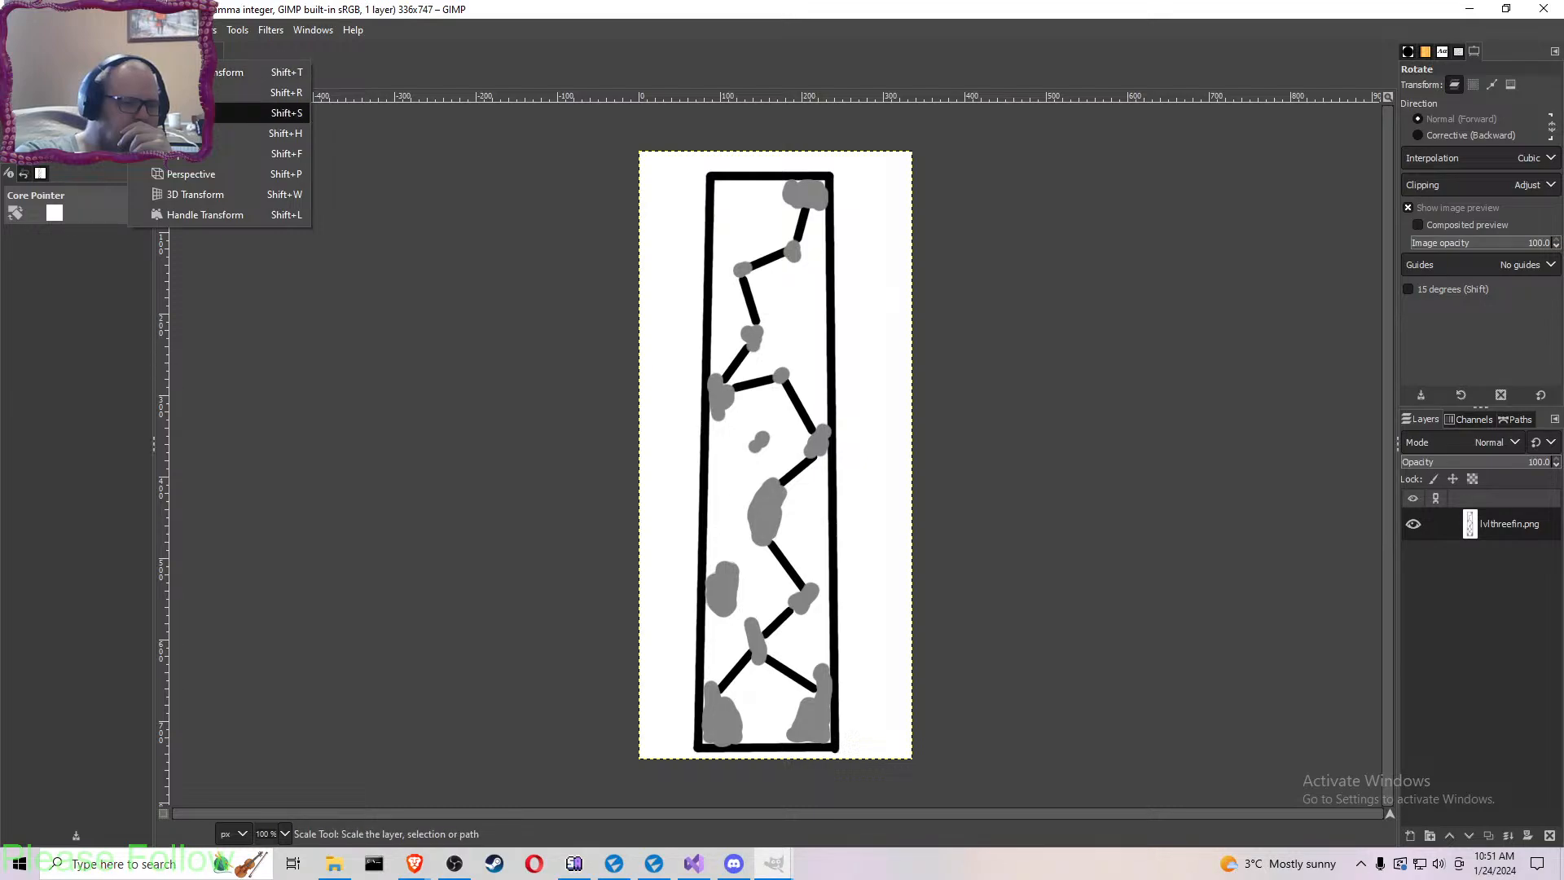
pyautogui.click(196, 113)
pyautogui.click(754, 395)
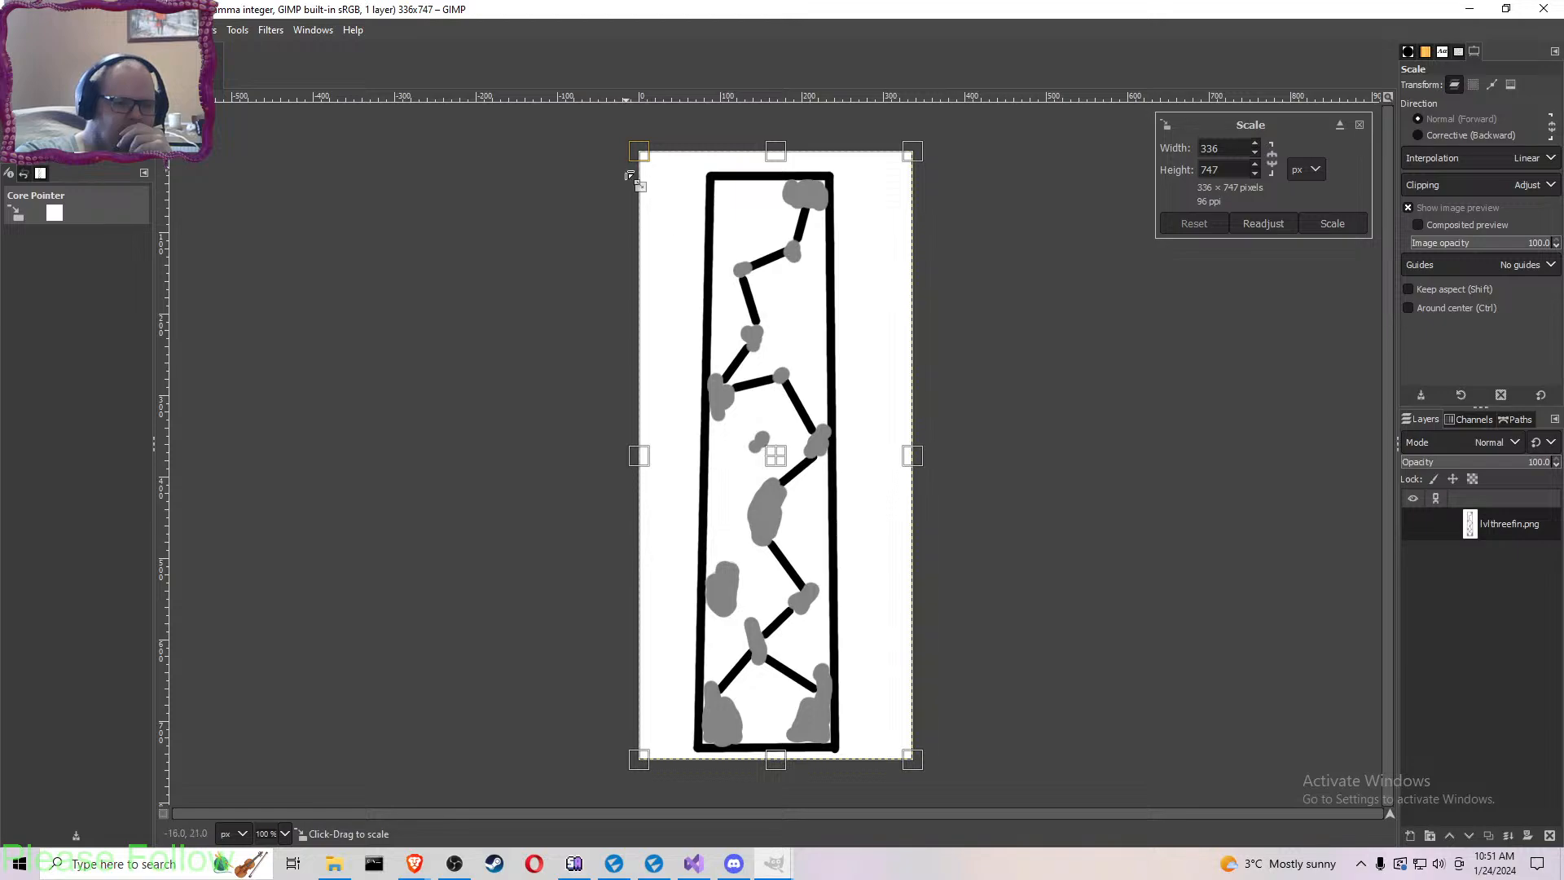
pyautogui.moveTo(643, 453); pyautogui.dragTo(579, 454)
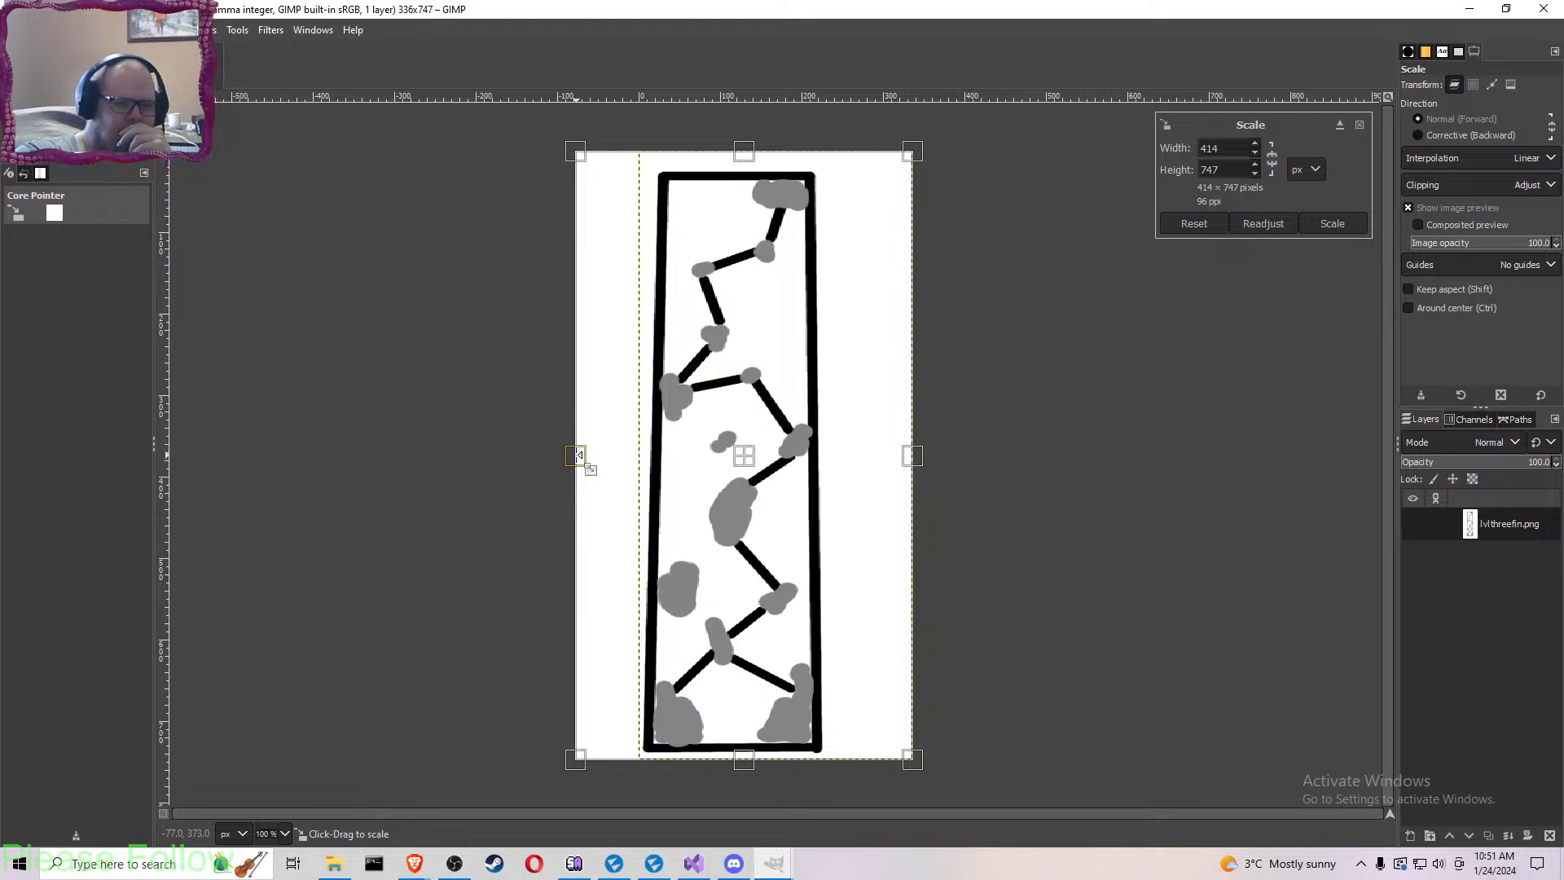
pyautogui.moveTo(913, 456); pyautogui.dragTo(1026, 467)
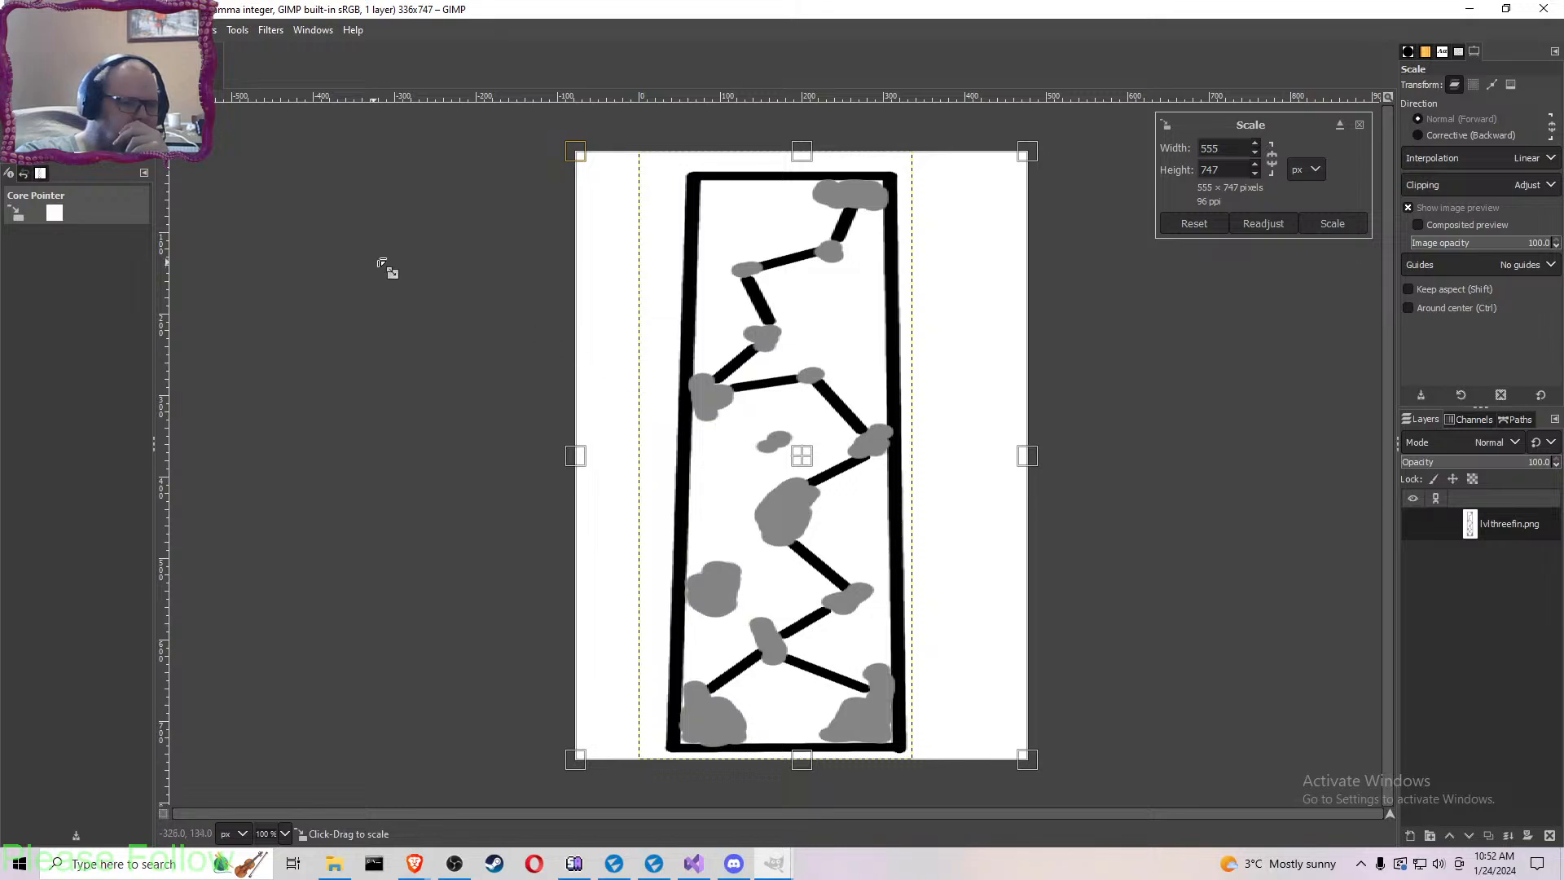
pyautogui.click(1329, 225)
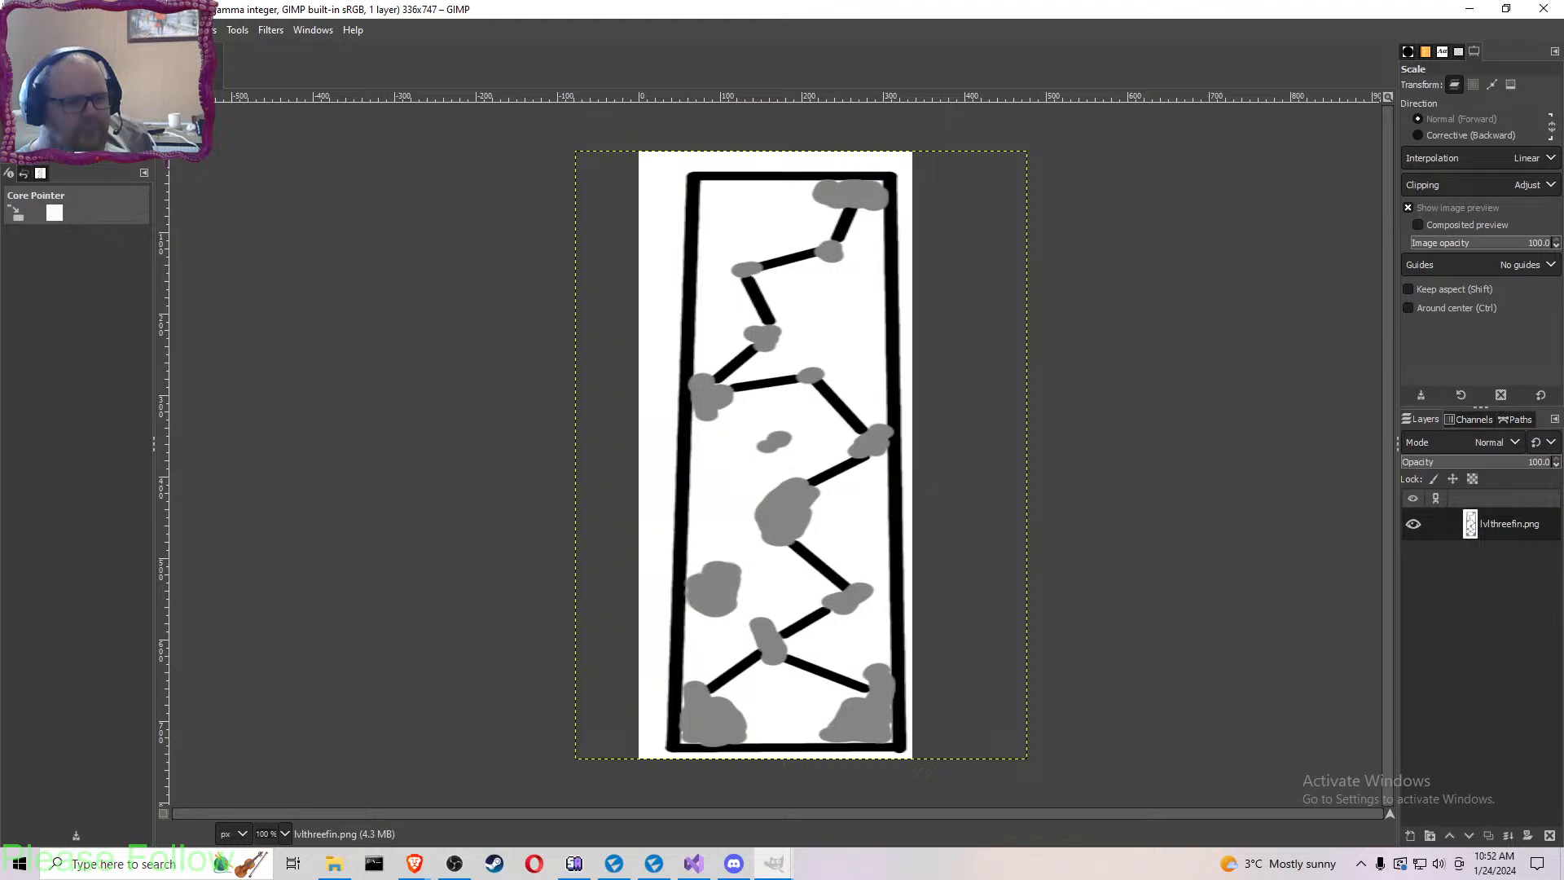
# - Add a text box with the number 1 over the lower-right grey spot, tall enough to show the digit
pyautogui.press('t')
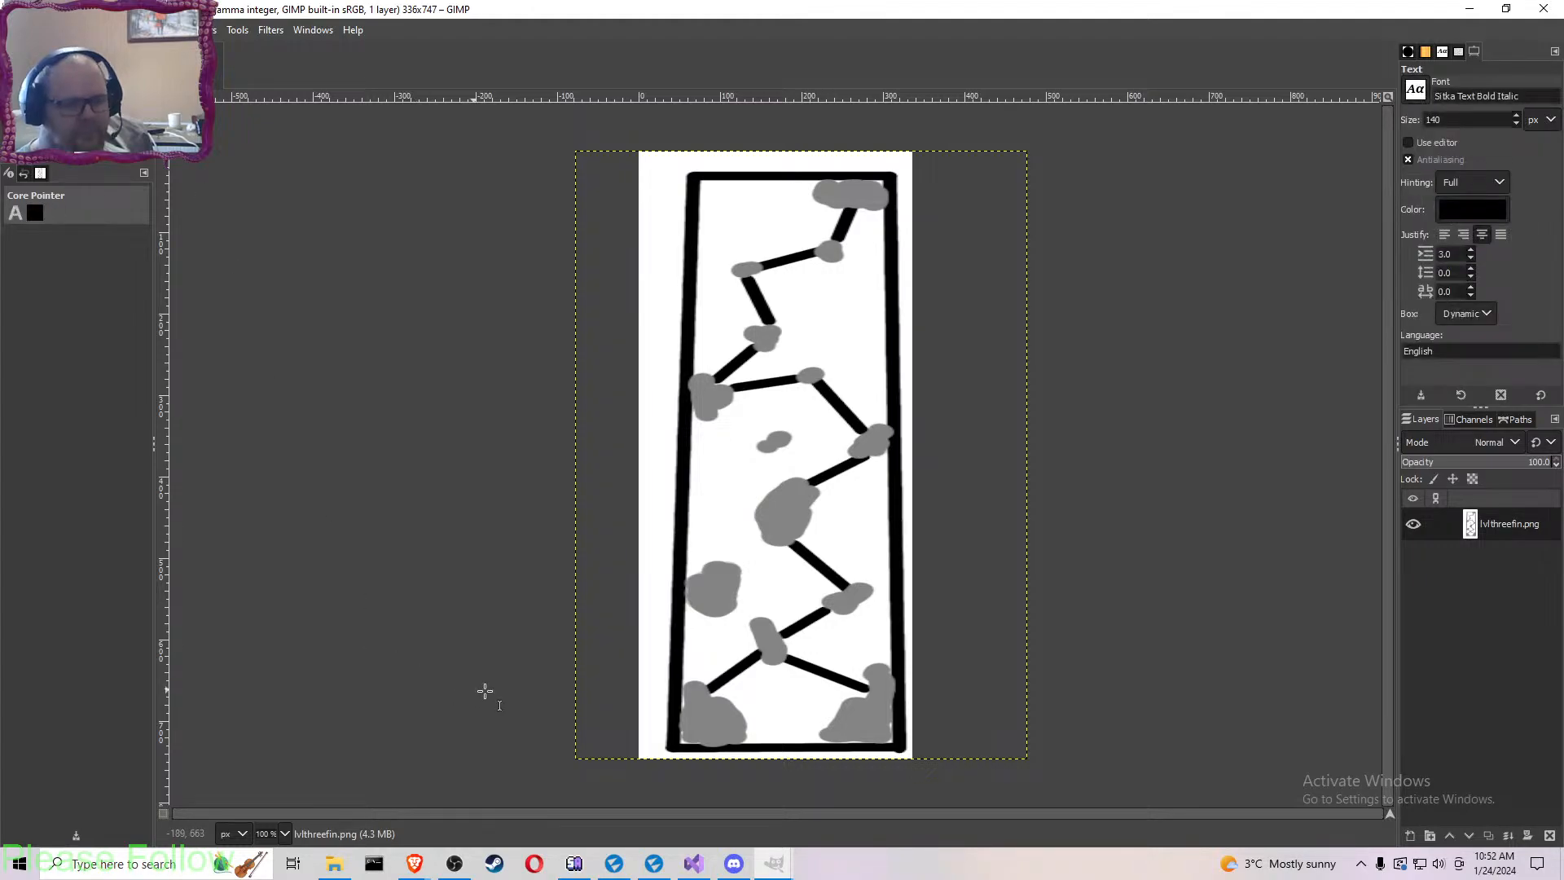
pyautogui.moveTo(842, 729); pyautogui.dragTo(894, 670)
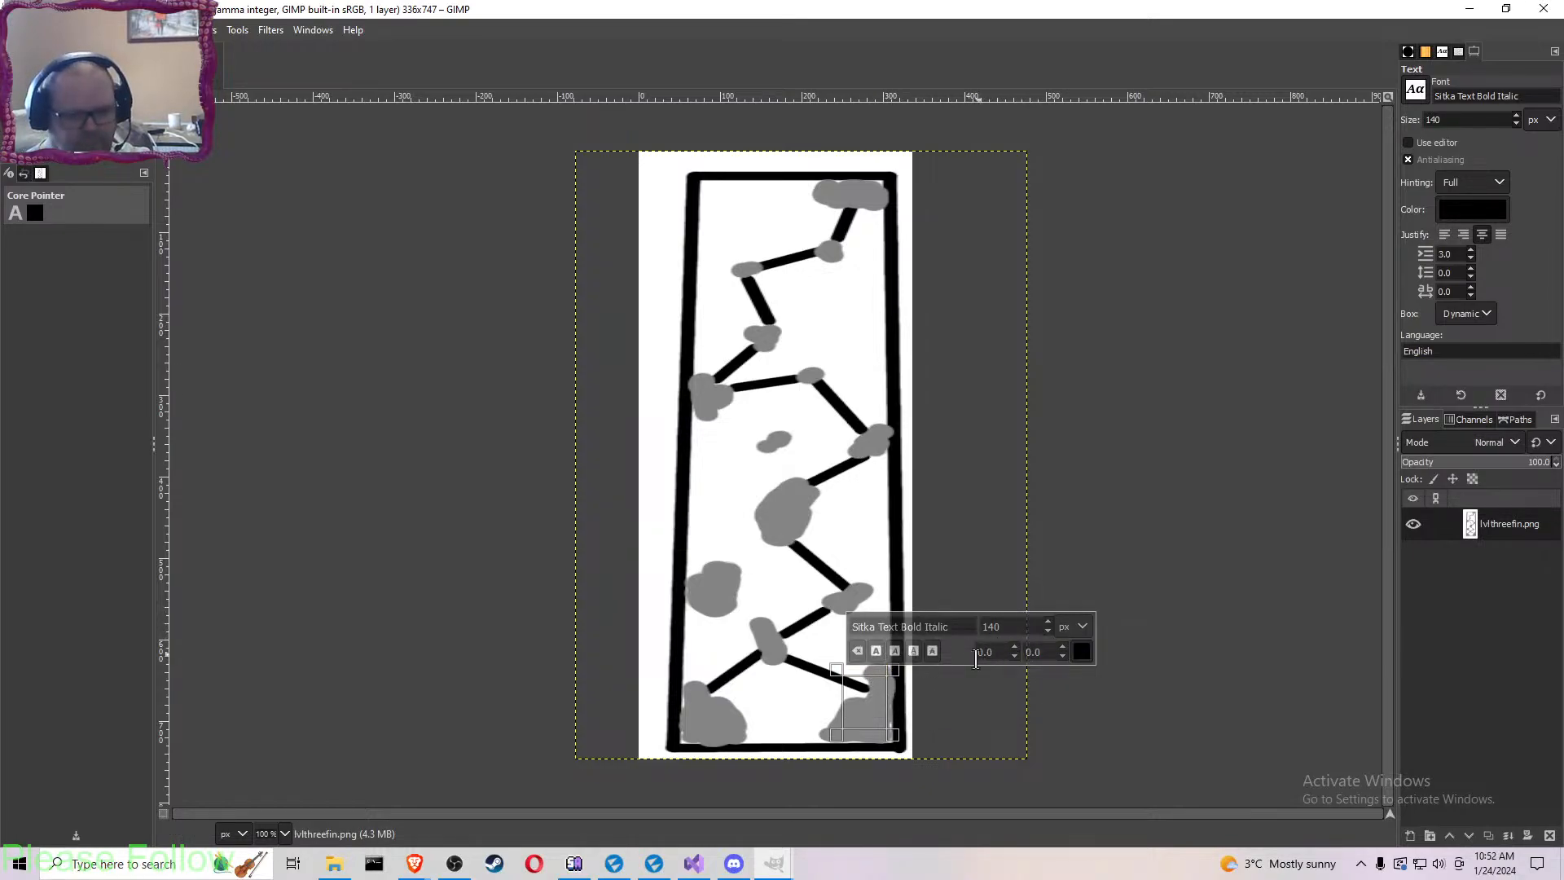
pyautogui.write('1')
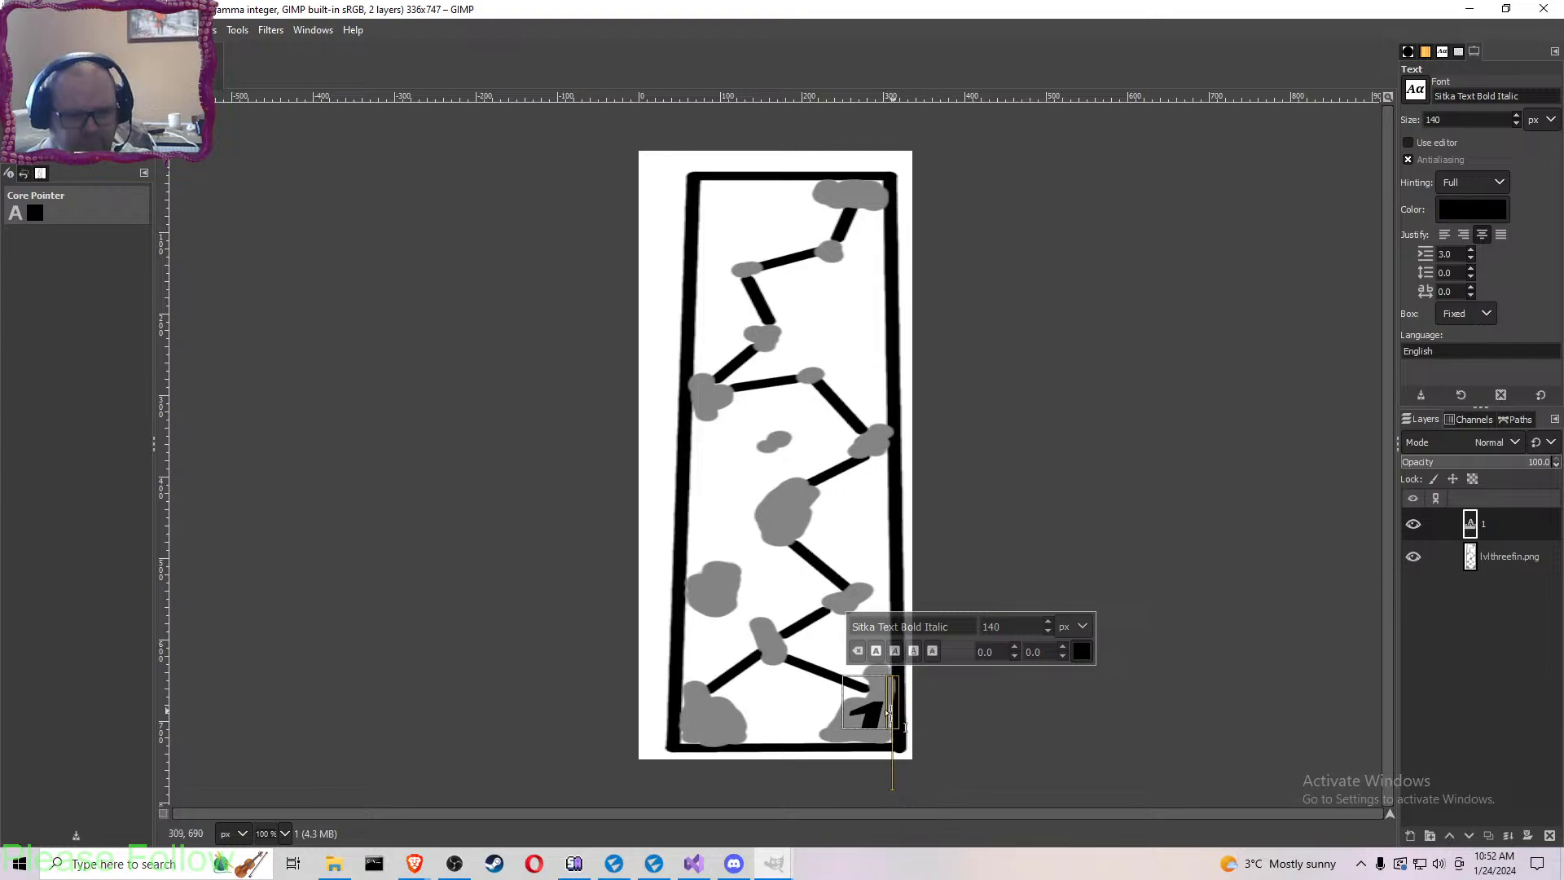
pyautogui.moveTo(869, 732); pyautogui.dragTo(869, 743)
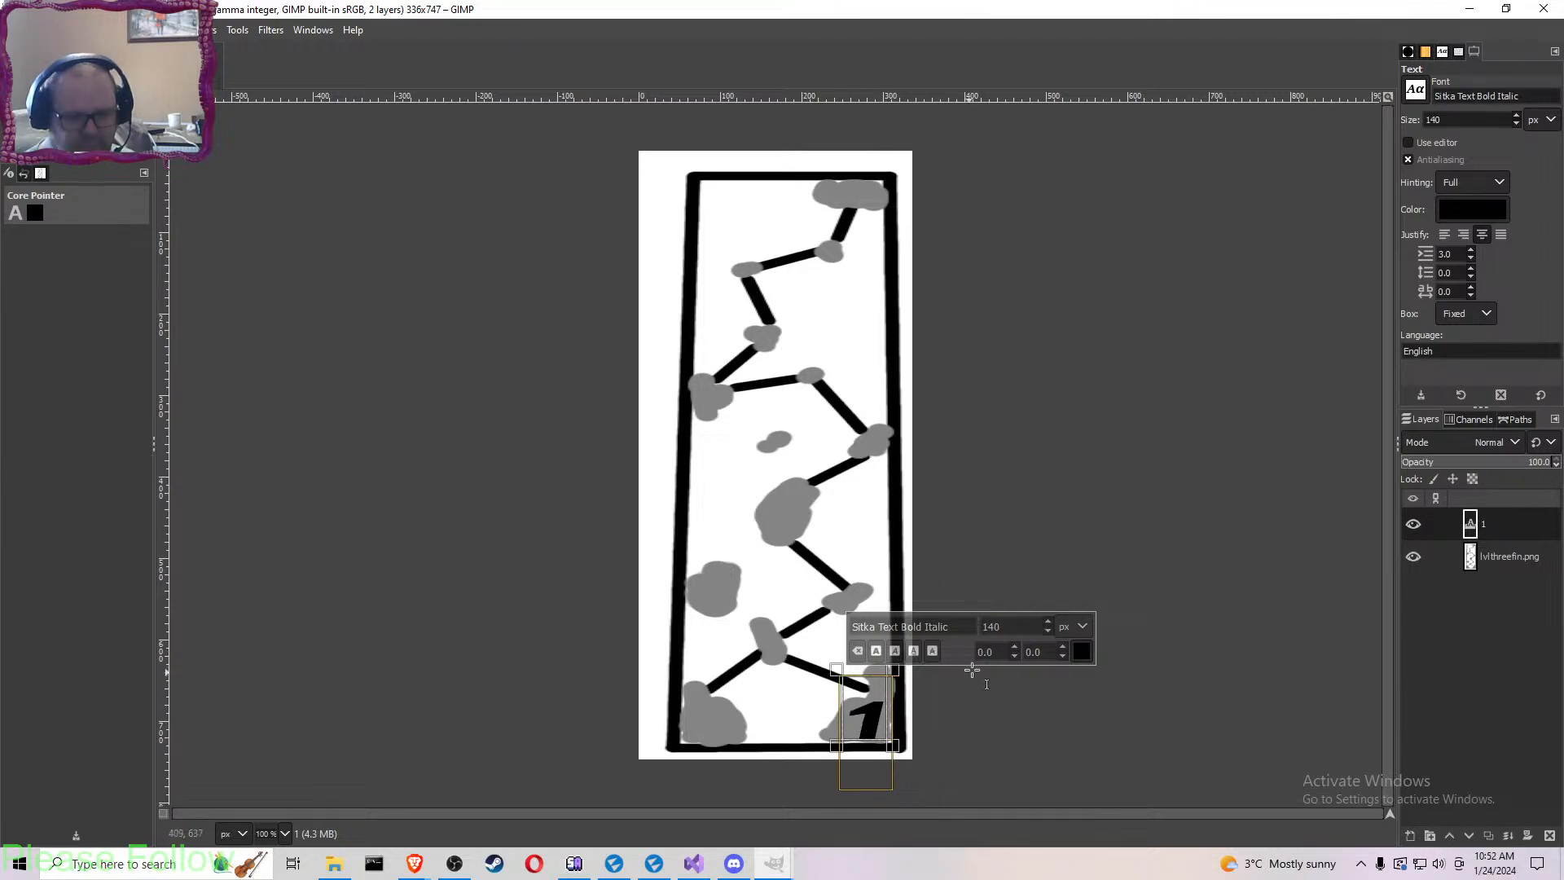
# - Reduce the font size of the number 1 to 80 px
pyautogui.scroll(-20, 1050, 632)
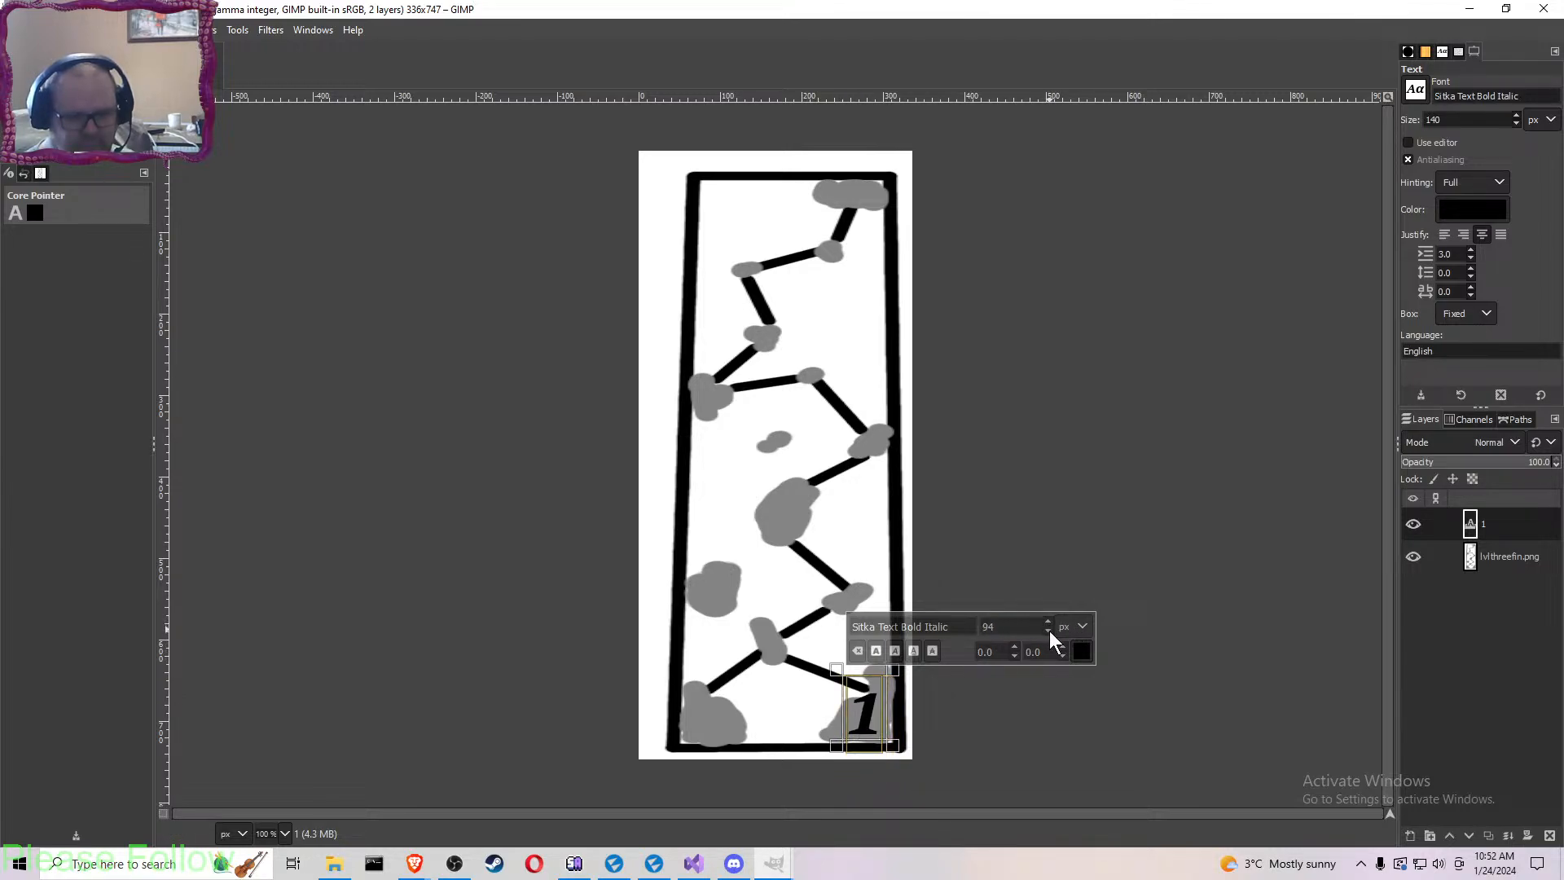
pyautogui.scroll(-6, 1050, 634)
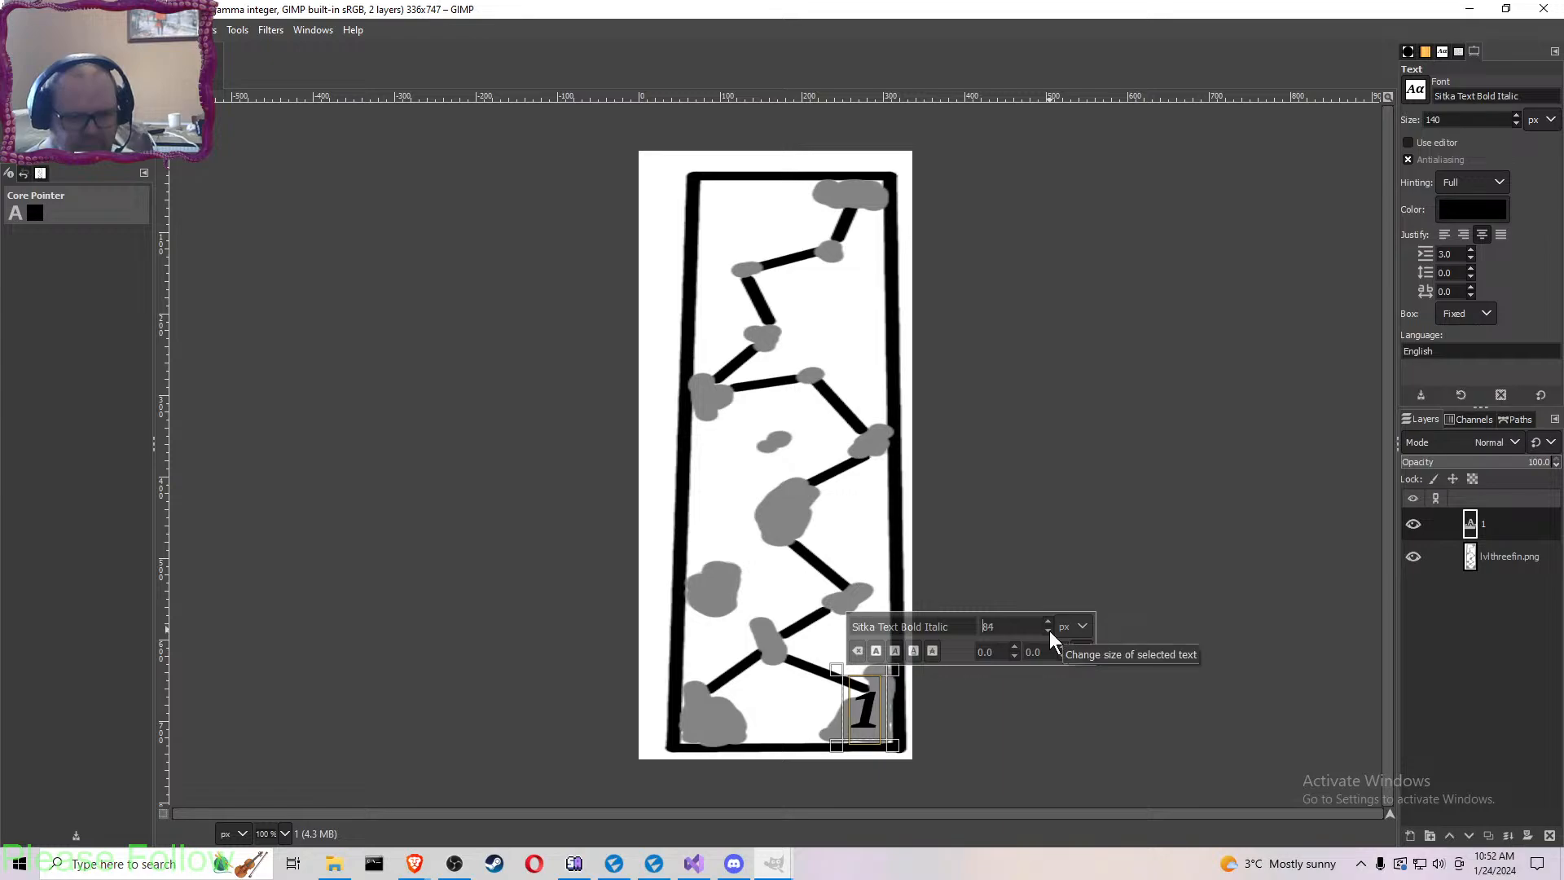
pyautogui.scroll(-1, 1051, 641)
pyautogui.click(1214, 639)
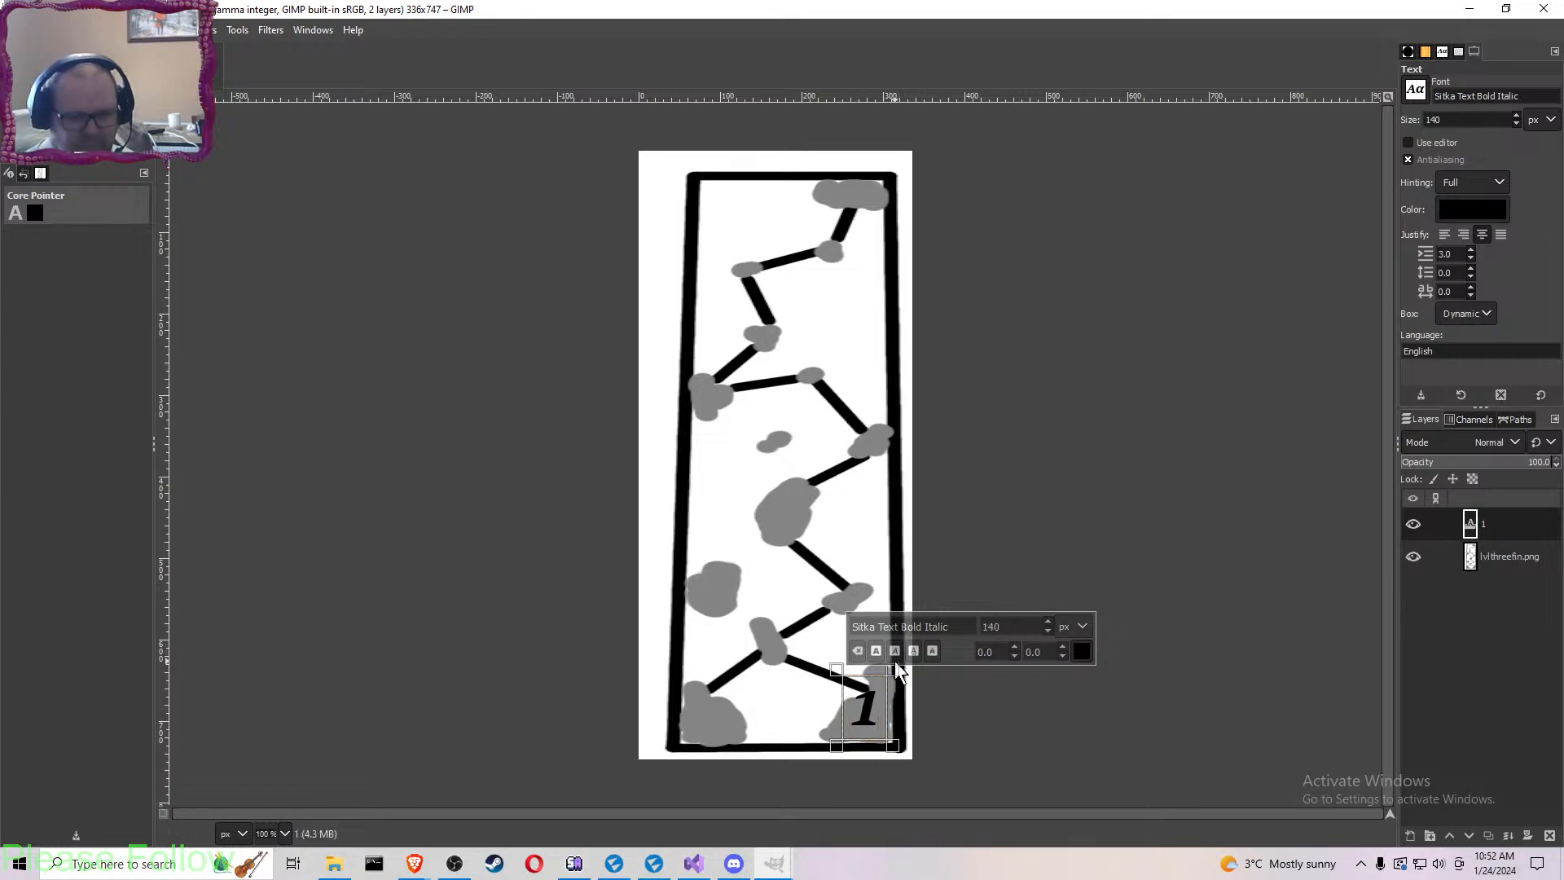
# - Duplicate the text layer holding the number 1
pyautogui.rightClick(1485, 528)
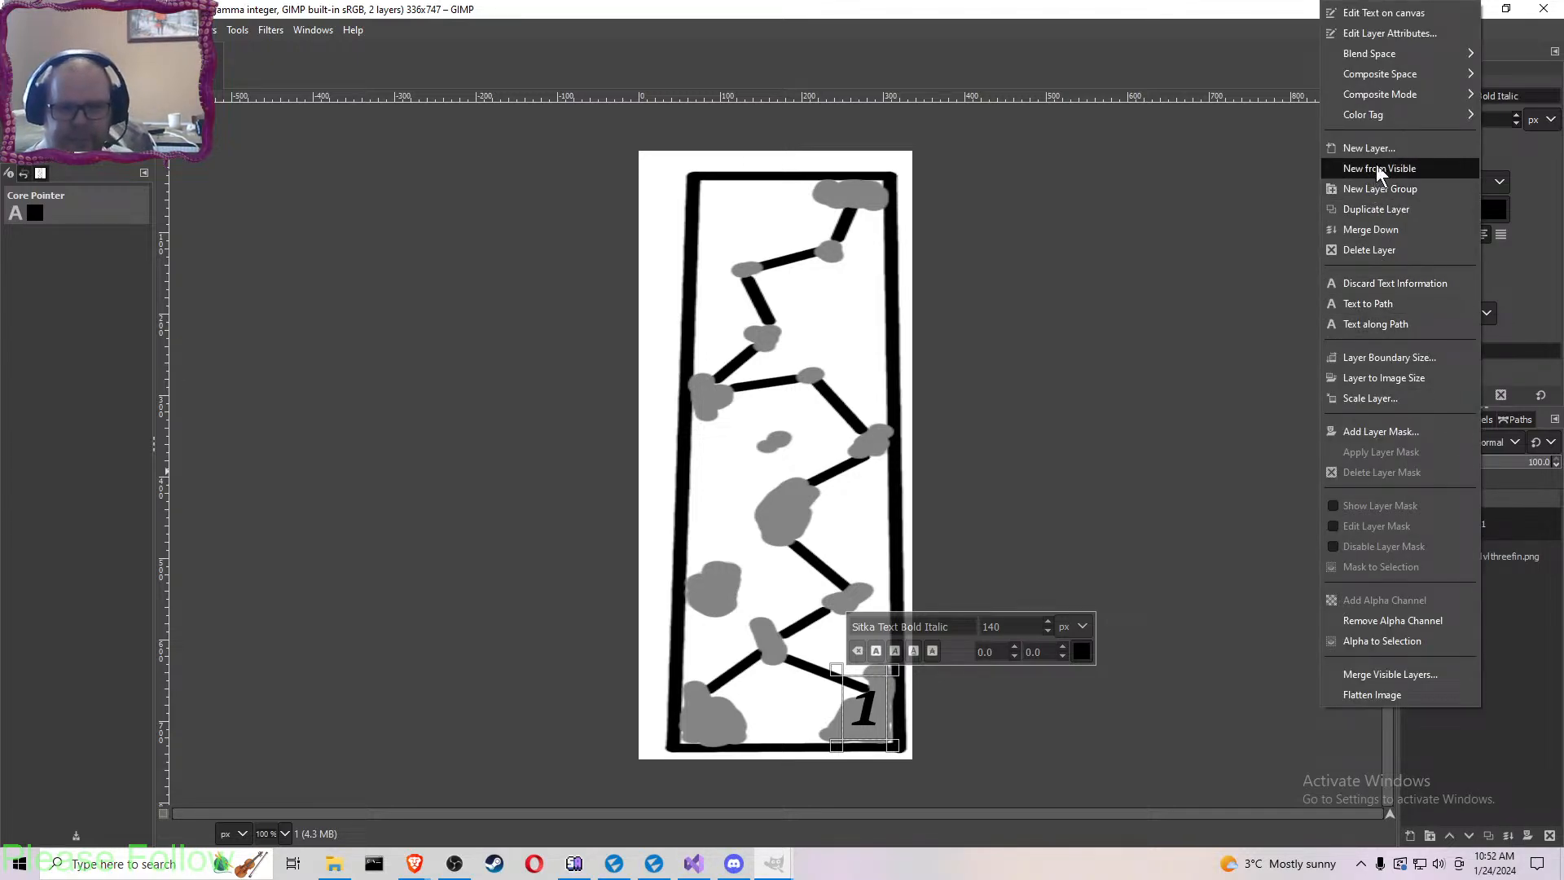
pyautogui.click(1371, 209)
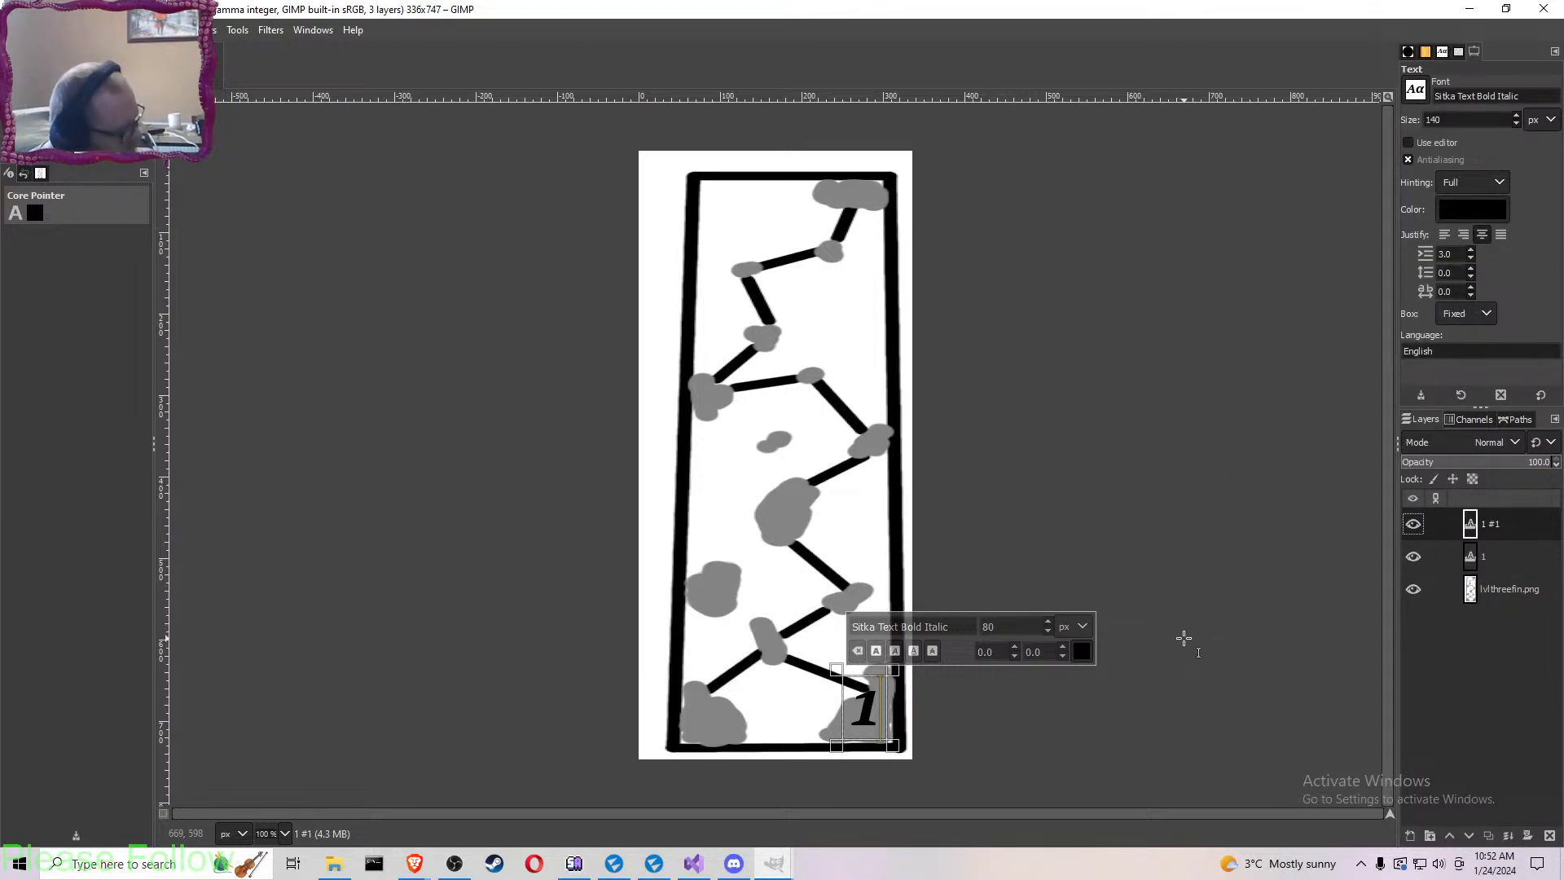
pyautogui.press('2')
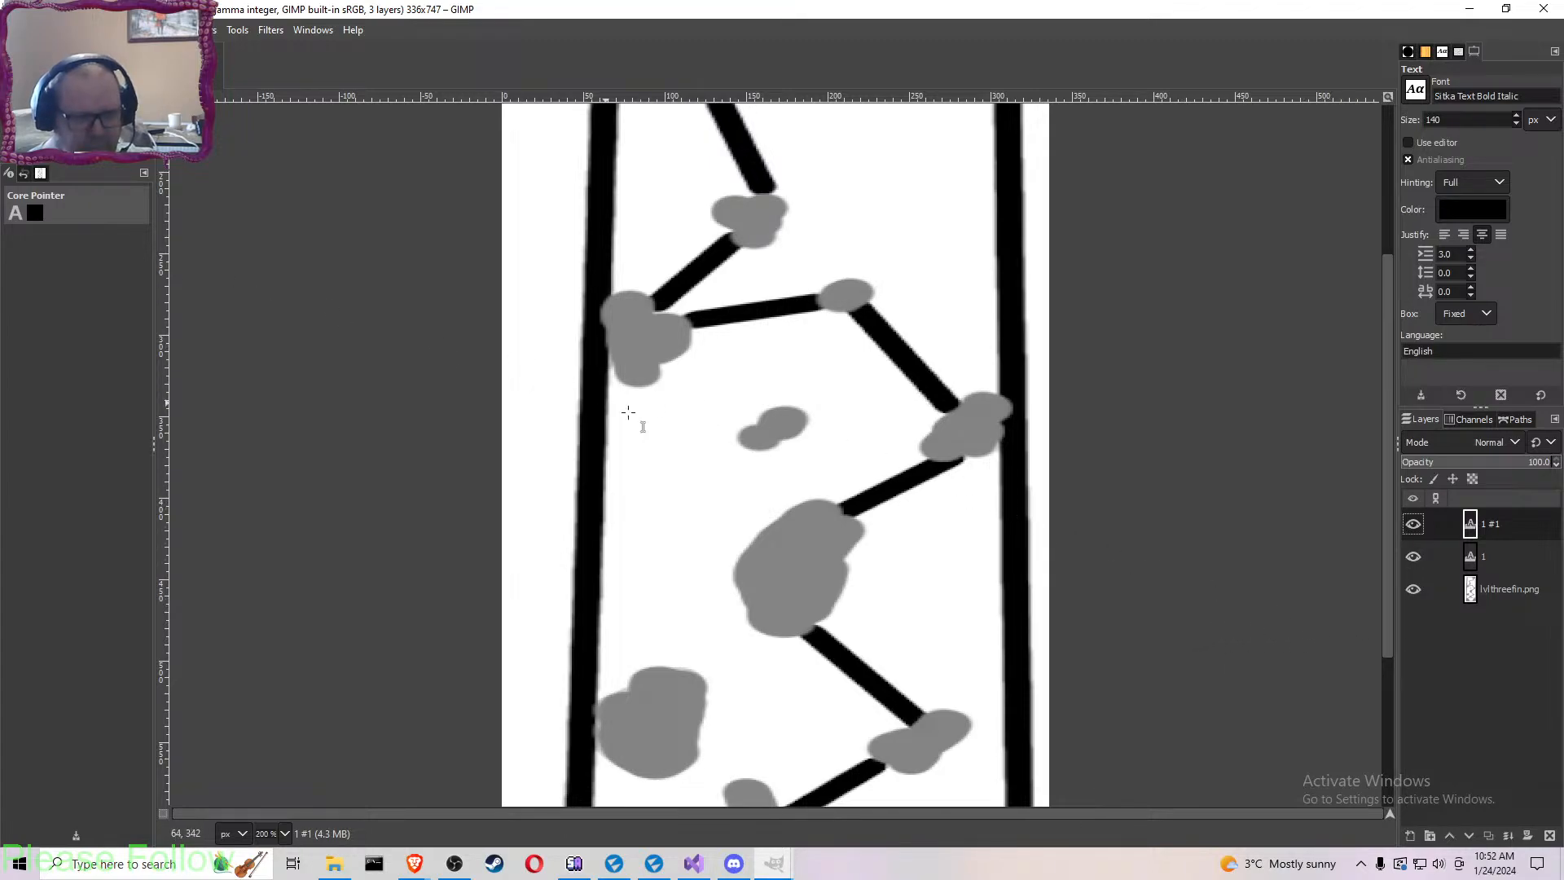
pyautogui.scroll(-3, 643, 424)
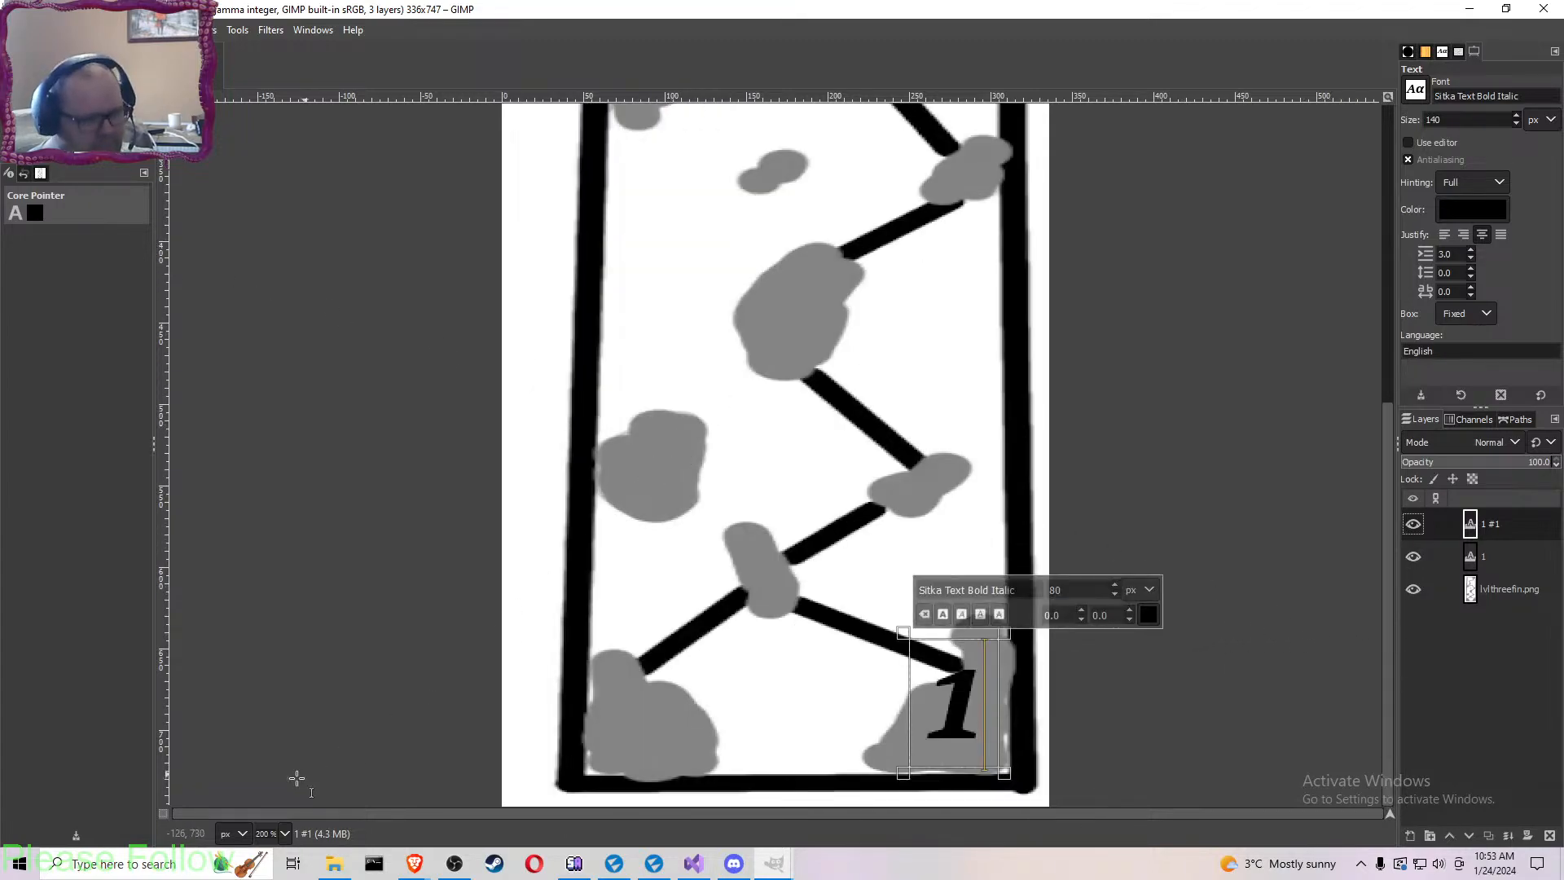
pyautogui.click(284, 833)
pyautogui.click(273, 753)
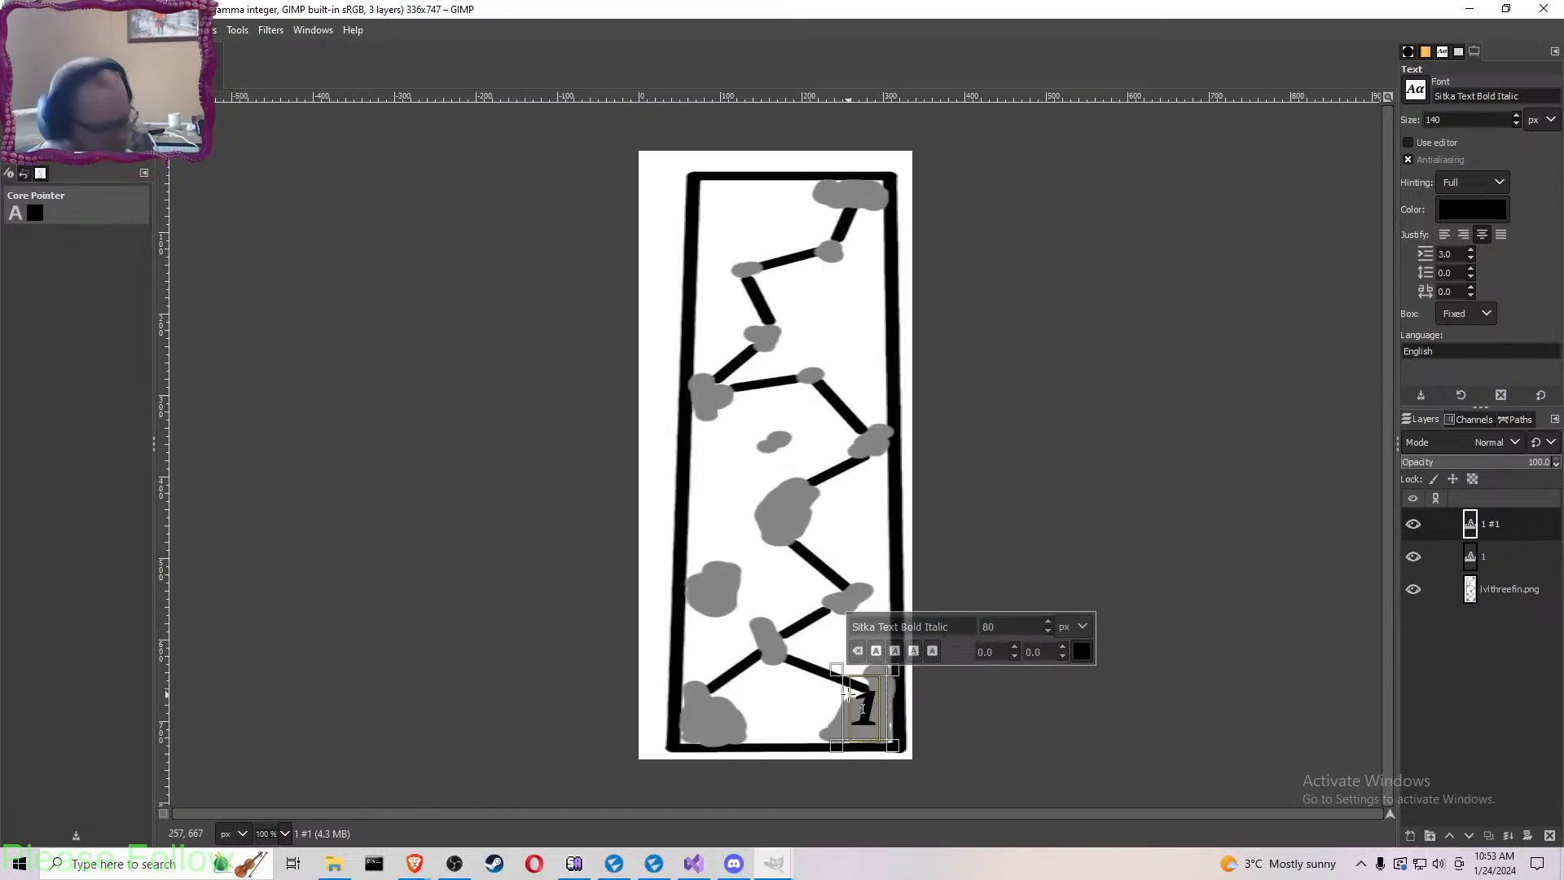
# - Change the duplicated layer's text to 2, finish editing the text and activate the Move tool
pyautogui.write('2')
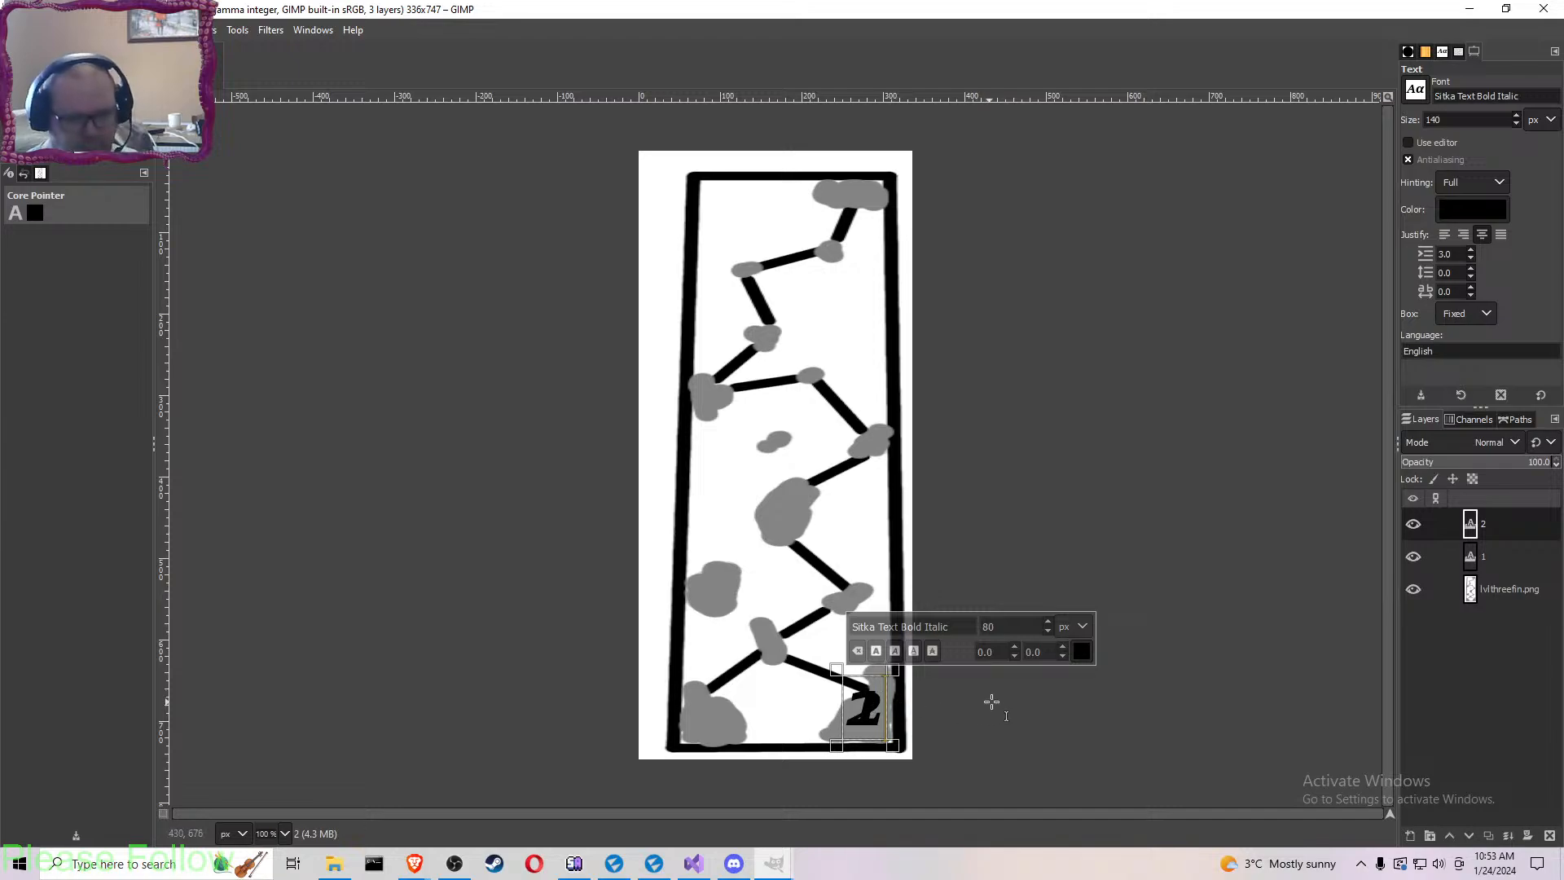
pyautogui.press('Return')
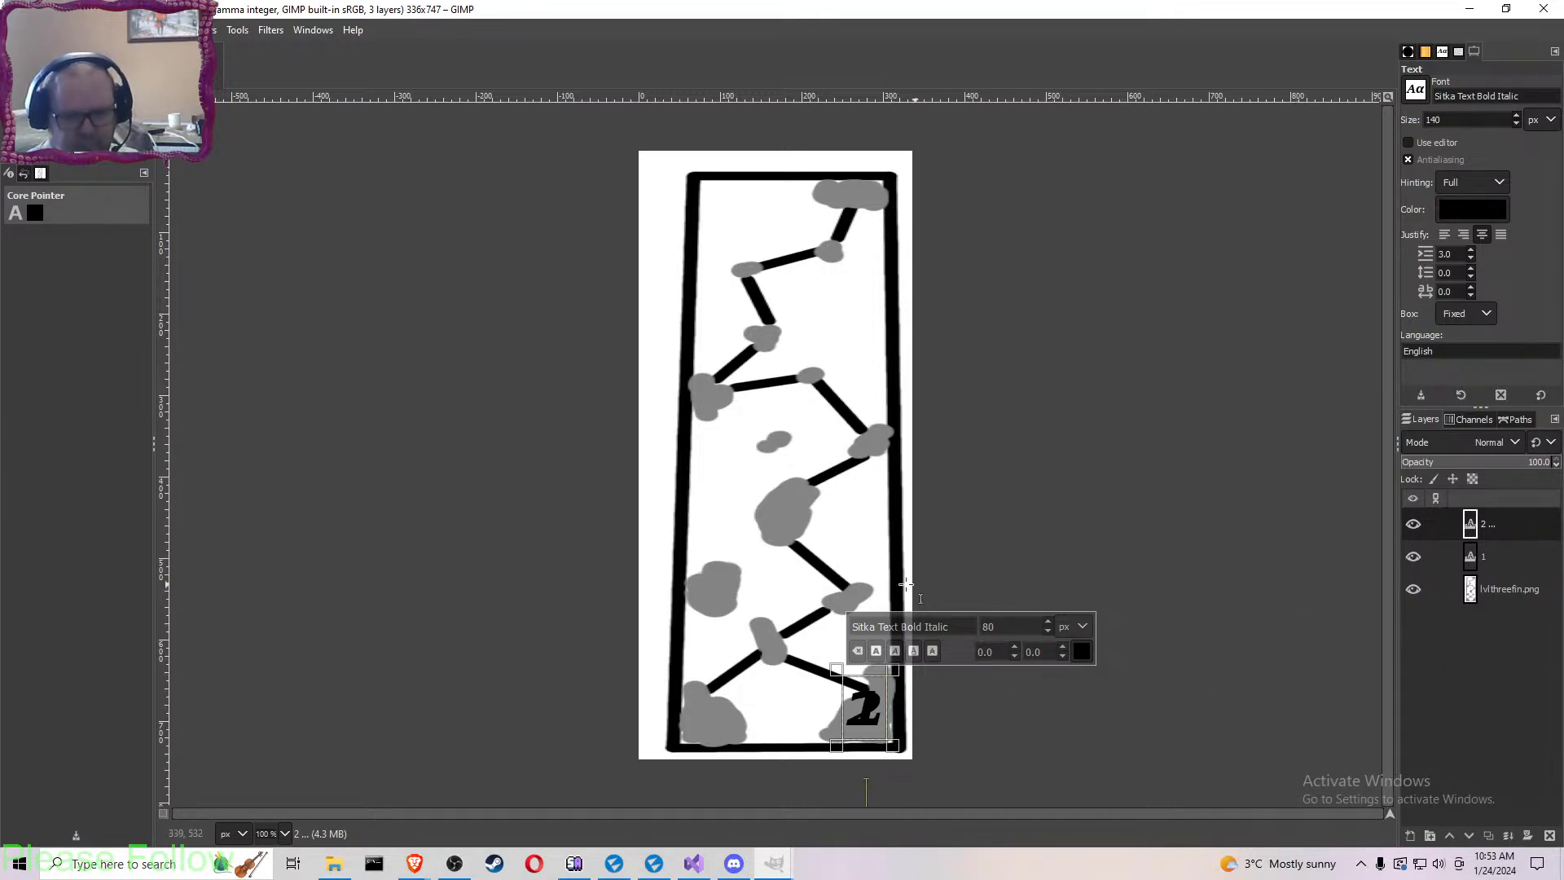
pyautogui.press('BackSpace')
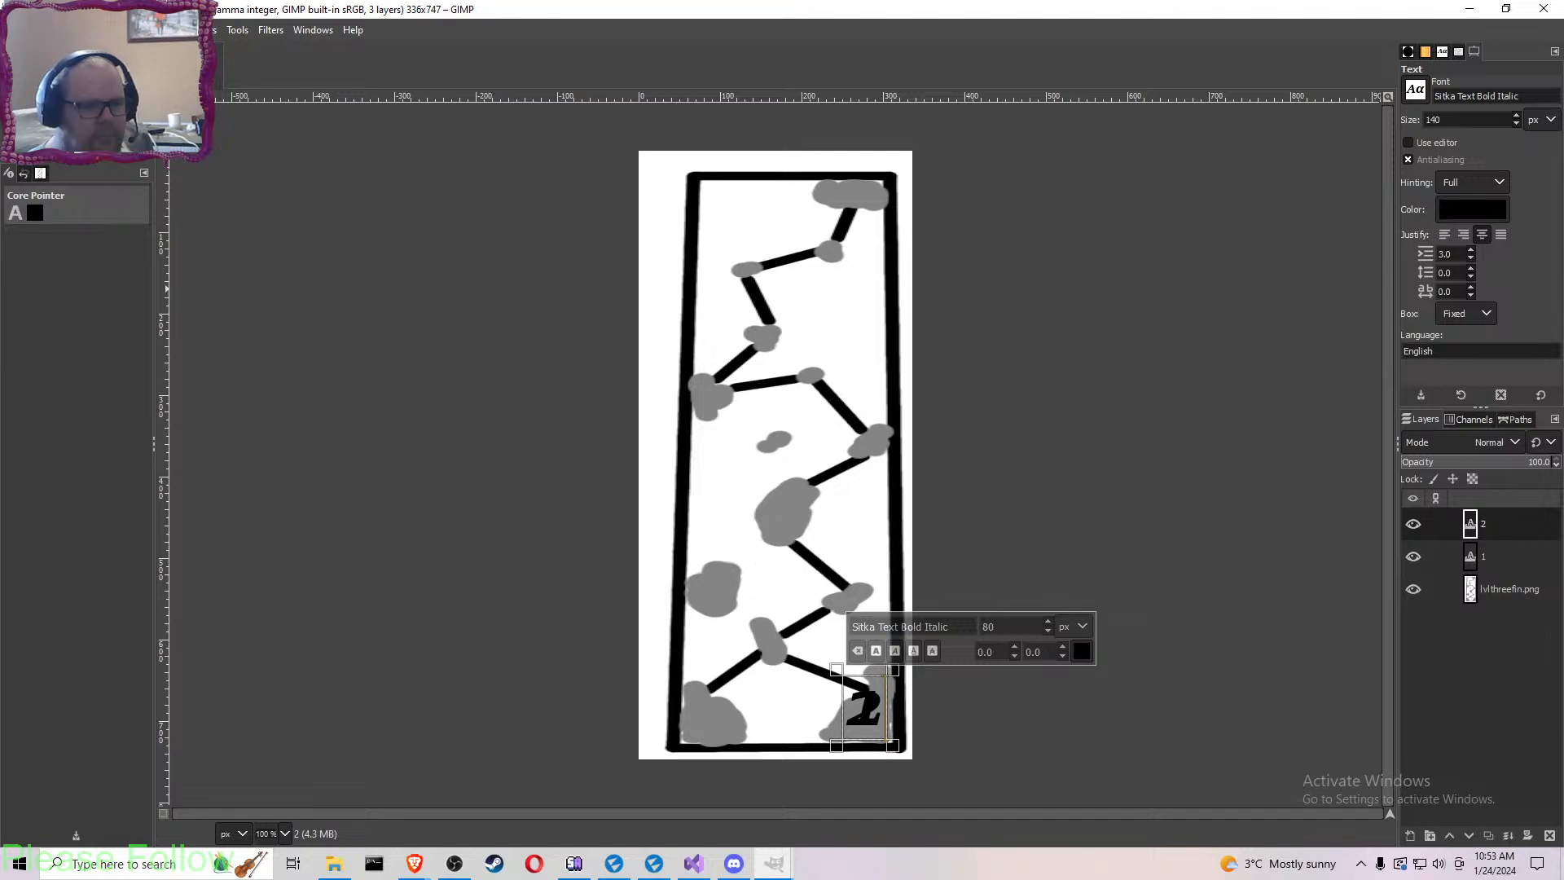
pyautogui.press('Escape')
pyautogui.press('m')
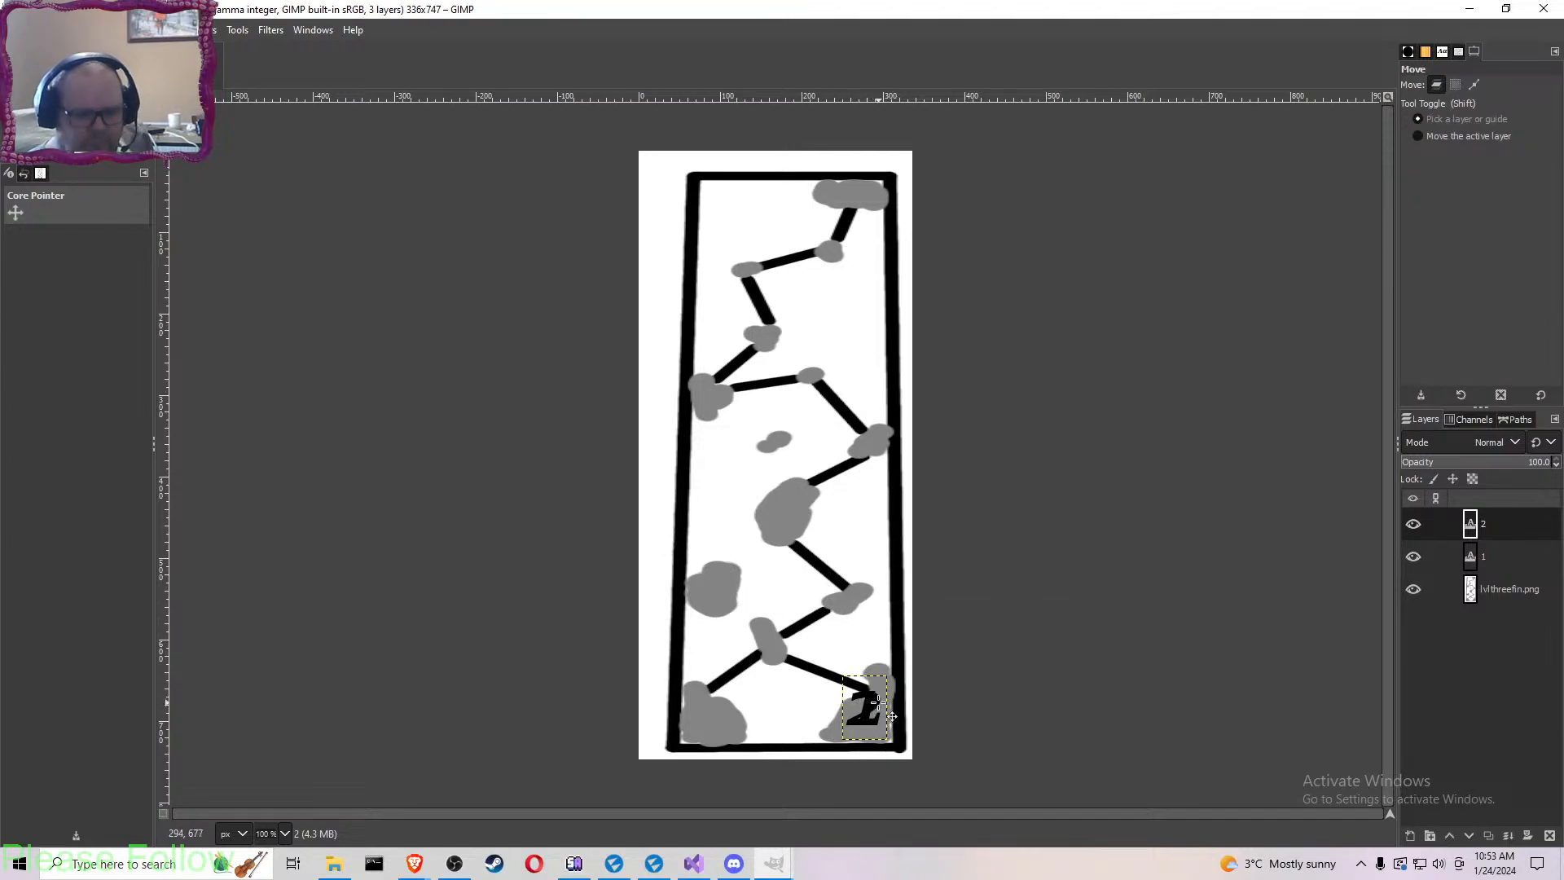
# - Move the number 2 onto the isolated grey patch at the lower left border, then place a duplicate on the upper left border patch
pyautogui.moveTo(876, 702); pyautogui.dragTo(724, 581)
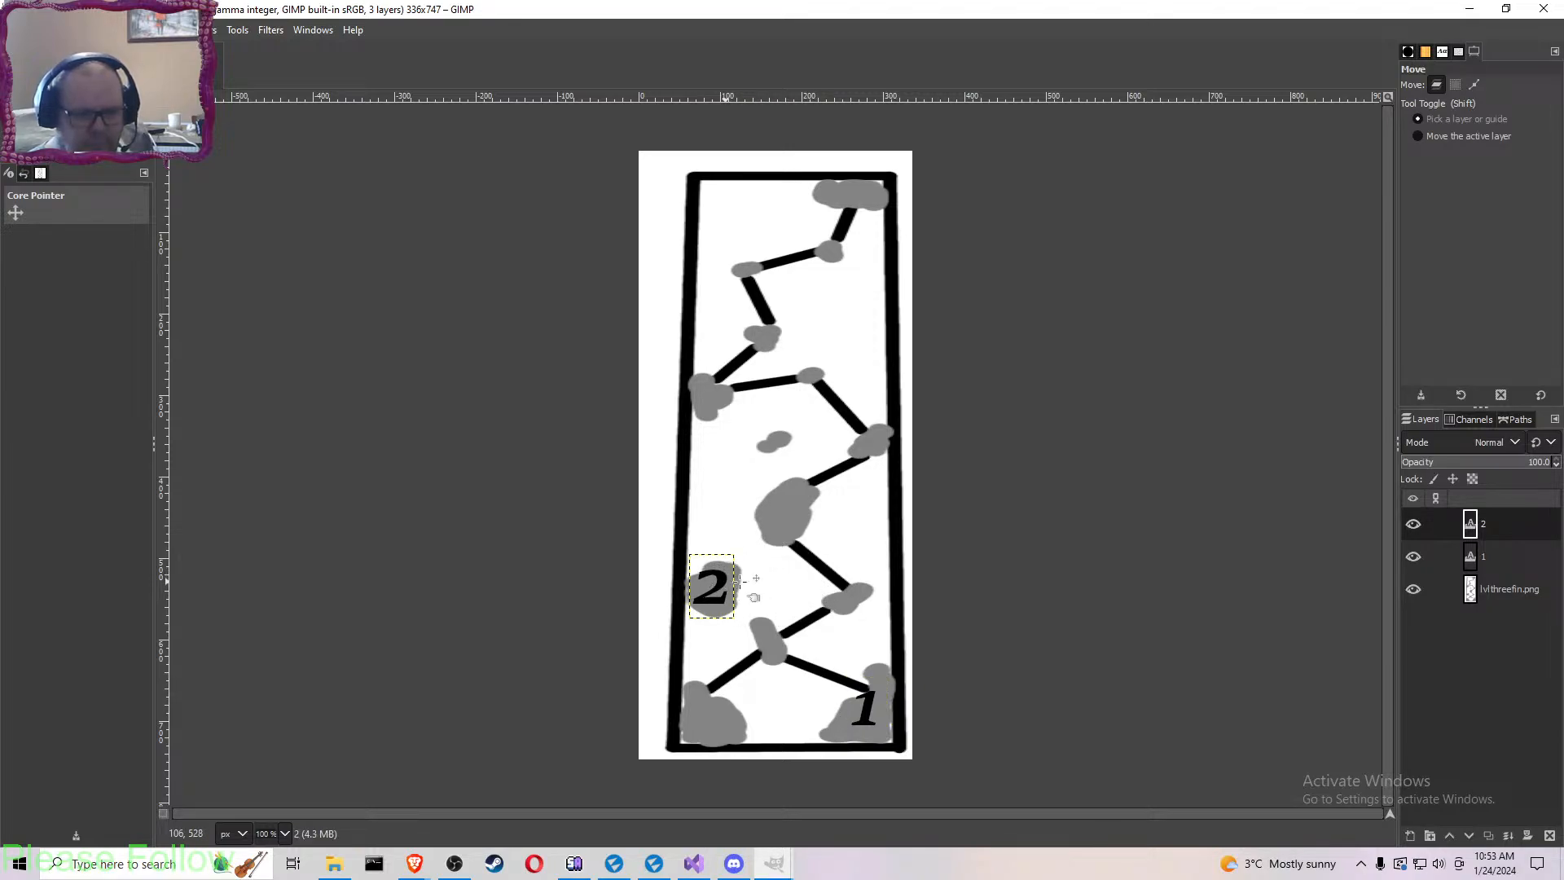
pyautogui.rightClick(1480, 525)
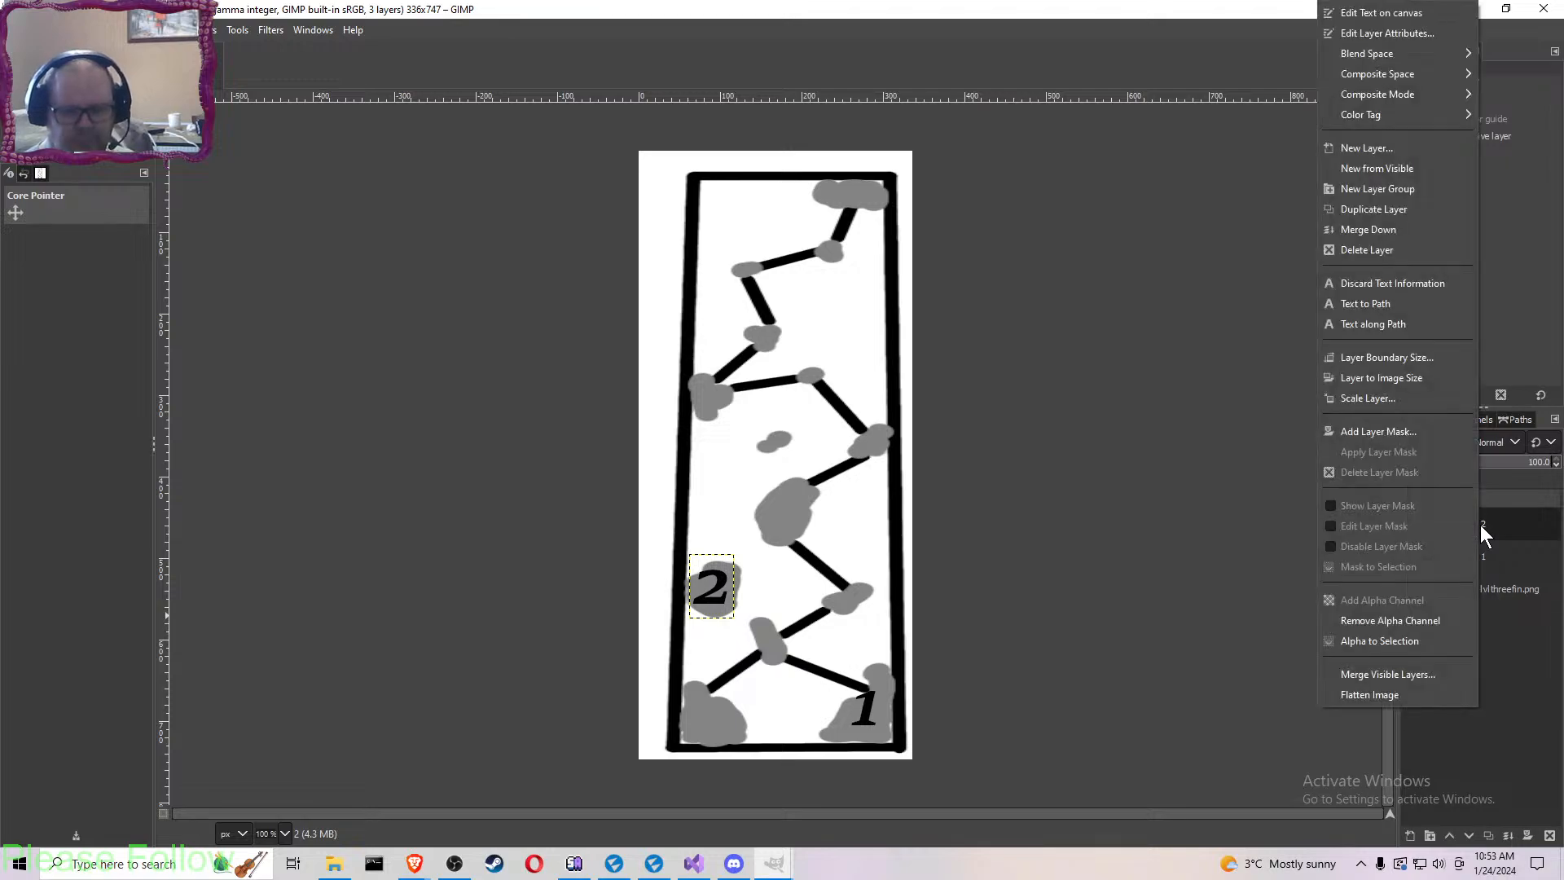
pyautogui.click(1391, 210)
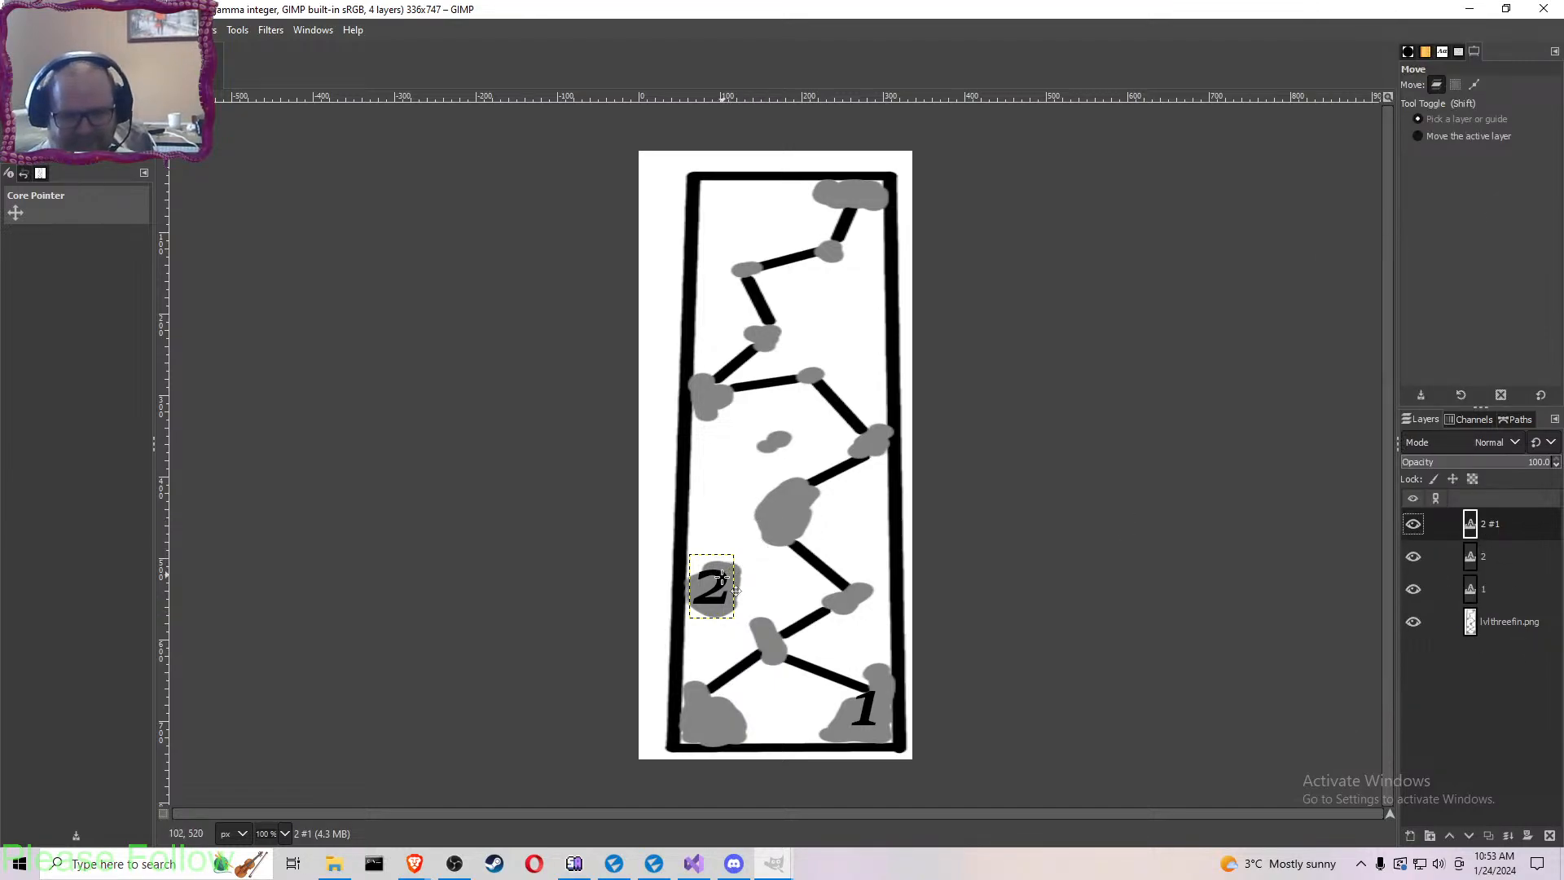
pyautogui.moveTo(723, 580); pyautogui.dragTo(724, 387)
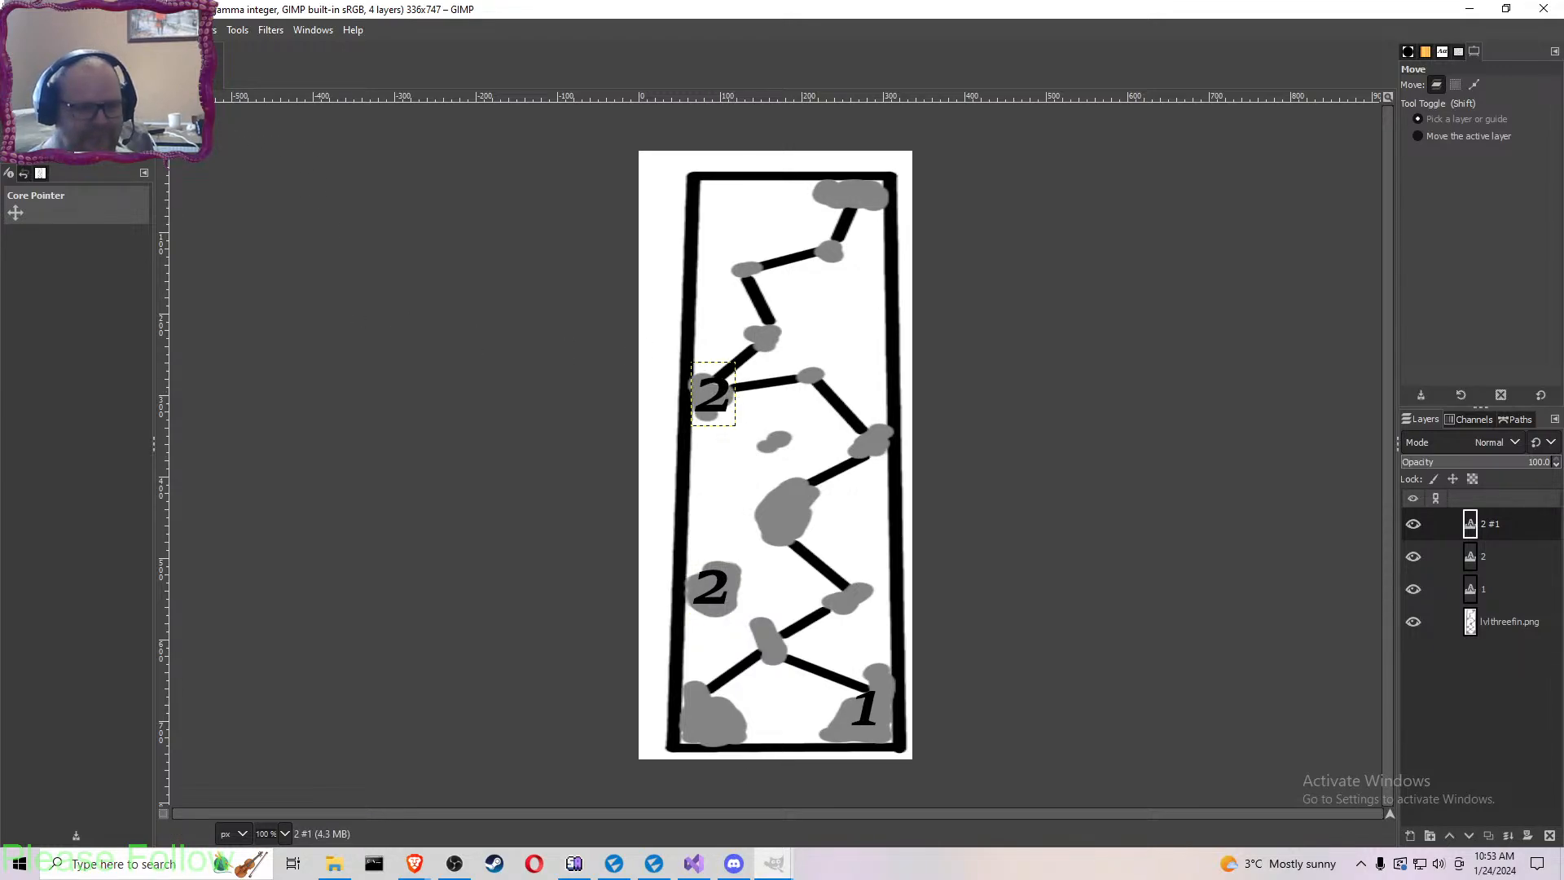
# - Change the duplicated number's text to 3 on the upper left patch of the map
pyautogui.press('t')
pyautogui.click(713, 400)
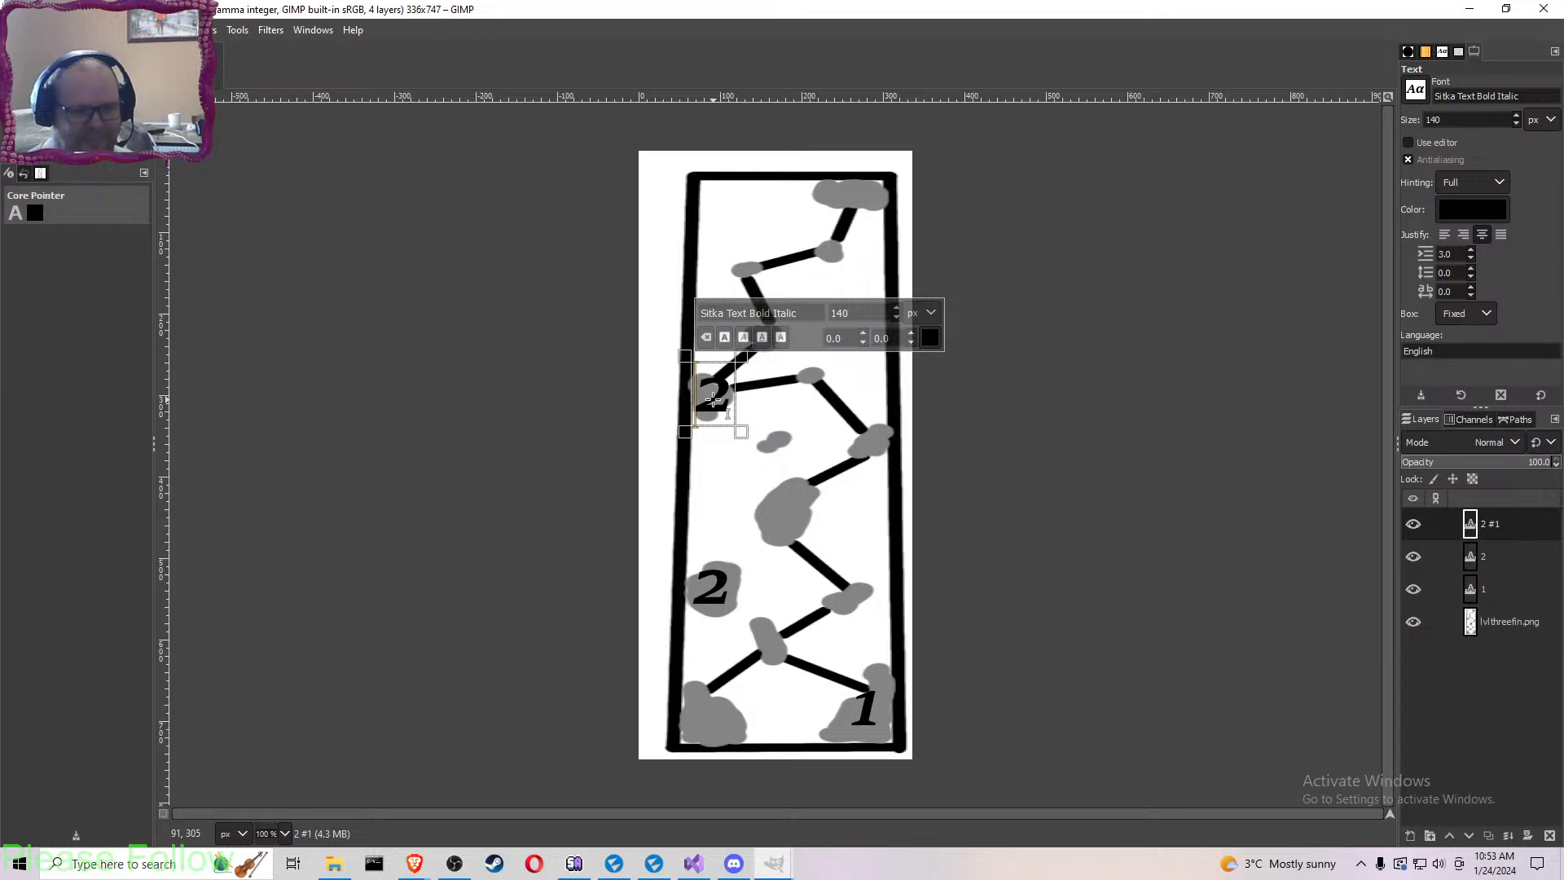
pyautogui.moveTo(700, 404); pyautogui.dragTo(730, 406)
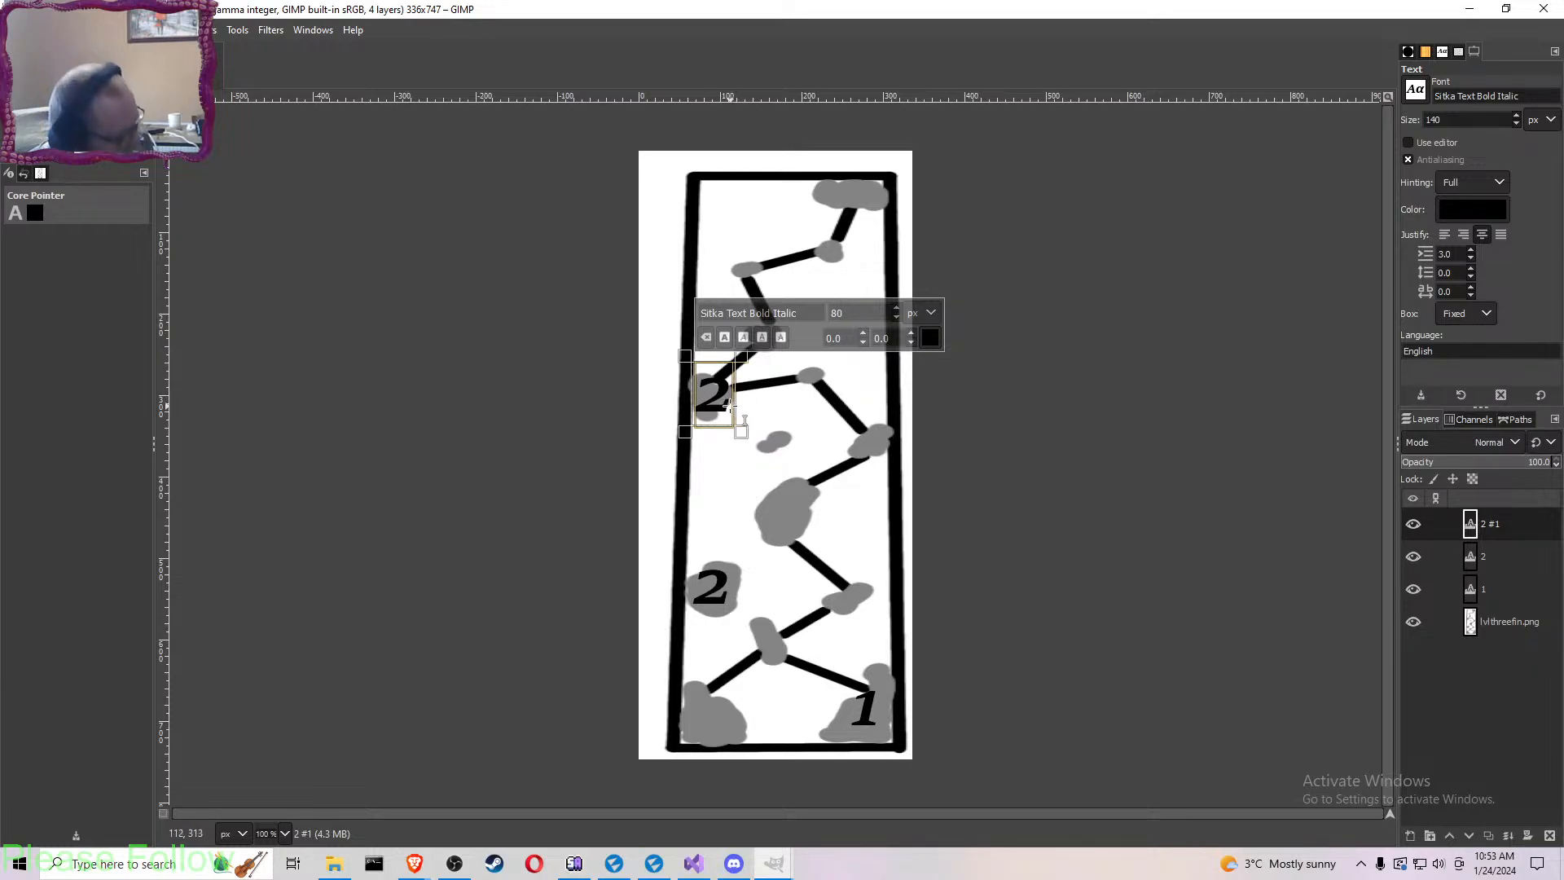
pyautogui.write('3')
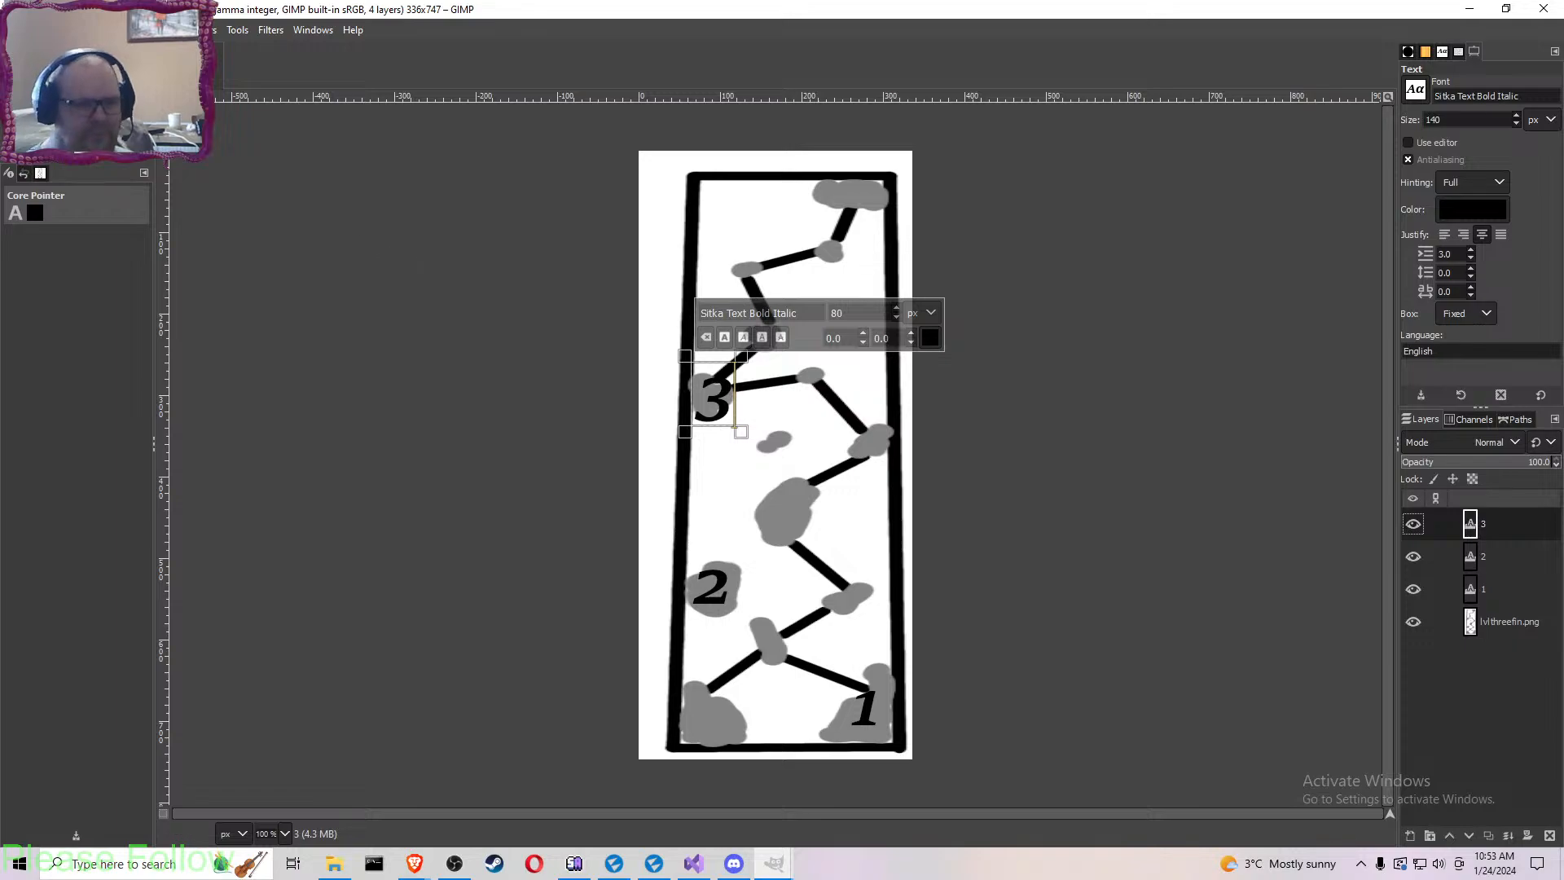
# - Export the numbered map over the existing lvlthreefin.png in the eric in wonderland folder
pyautogui.click(14, 29)
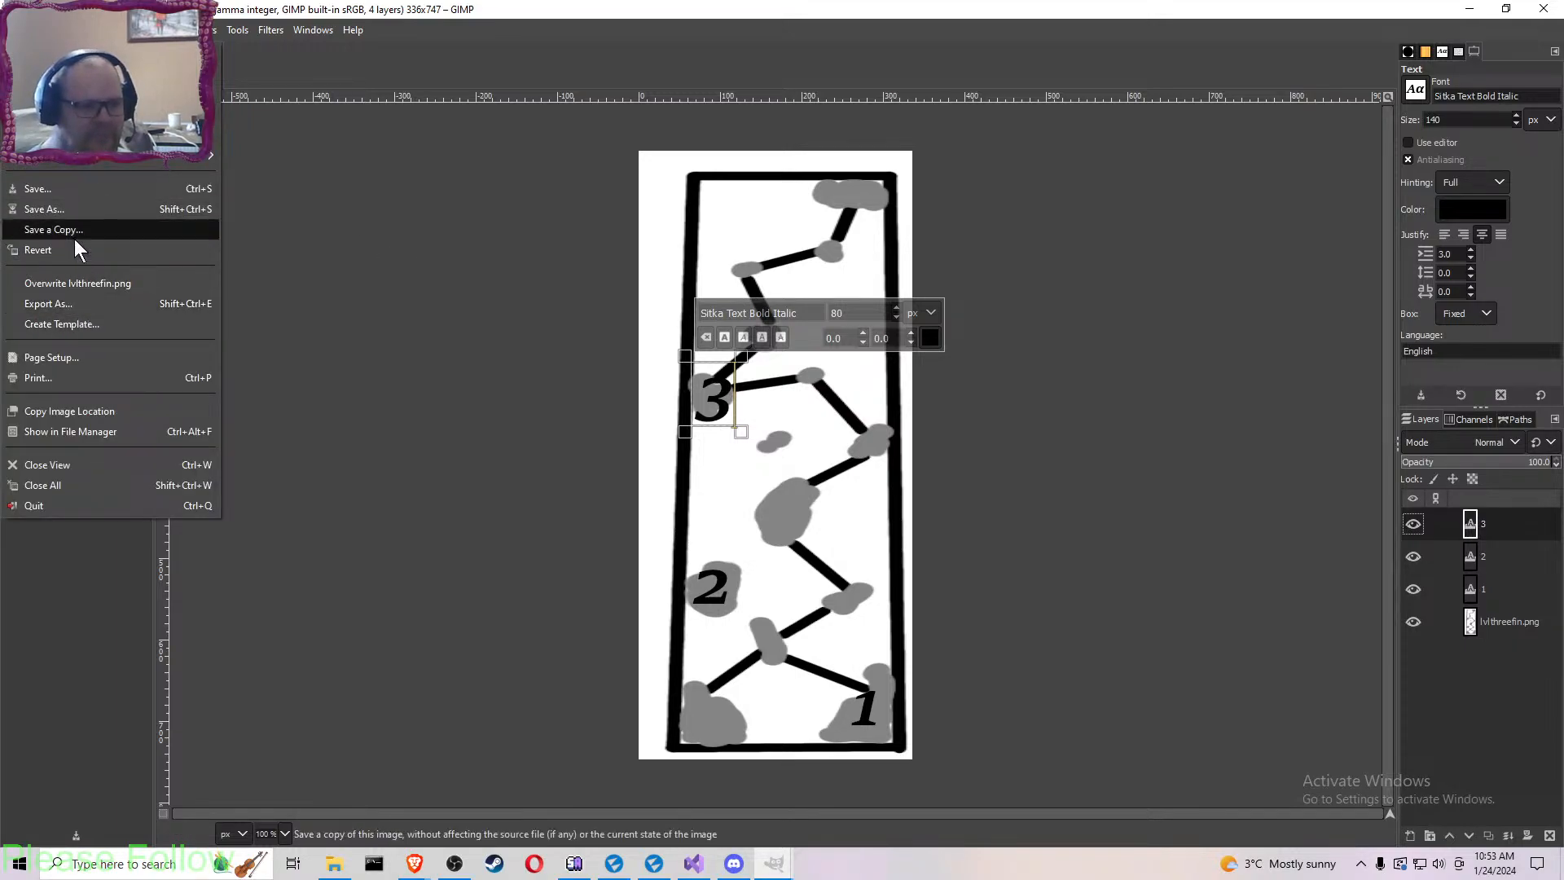
pyautogui.click(85, 306)
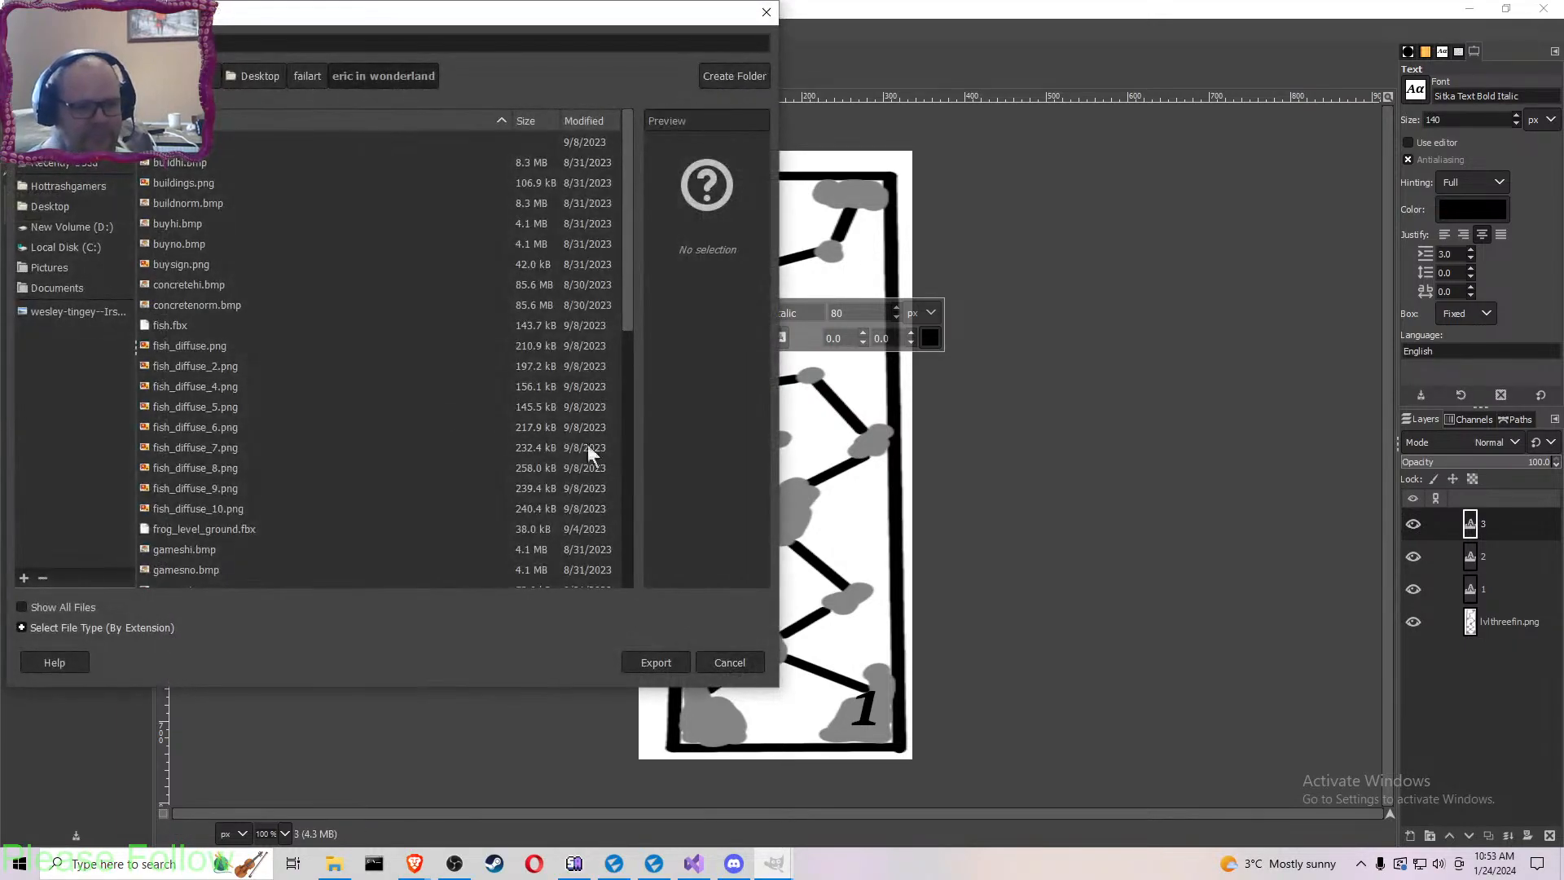
pyautogui.click(652, 657)
pyautogui.click(446, 420)
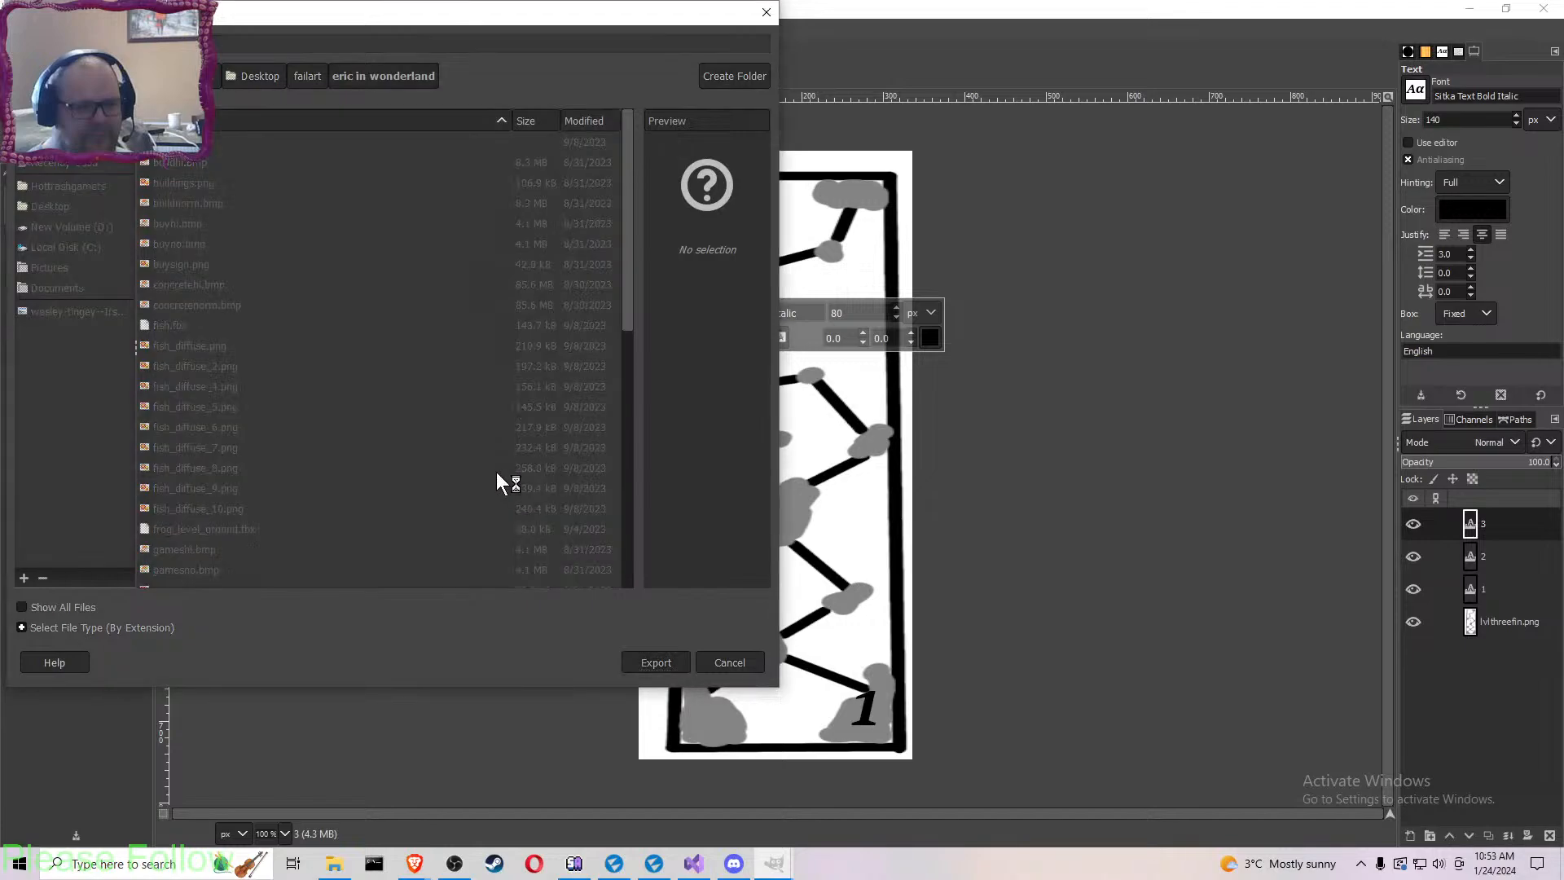
pyautogui.click(787, 637)
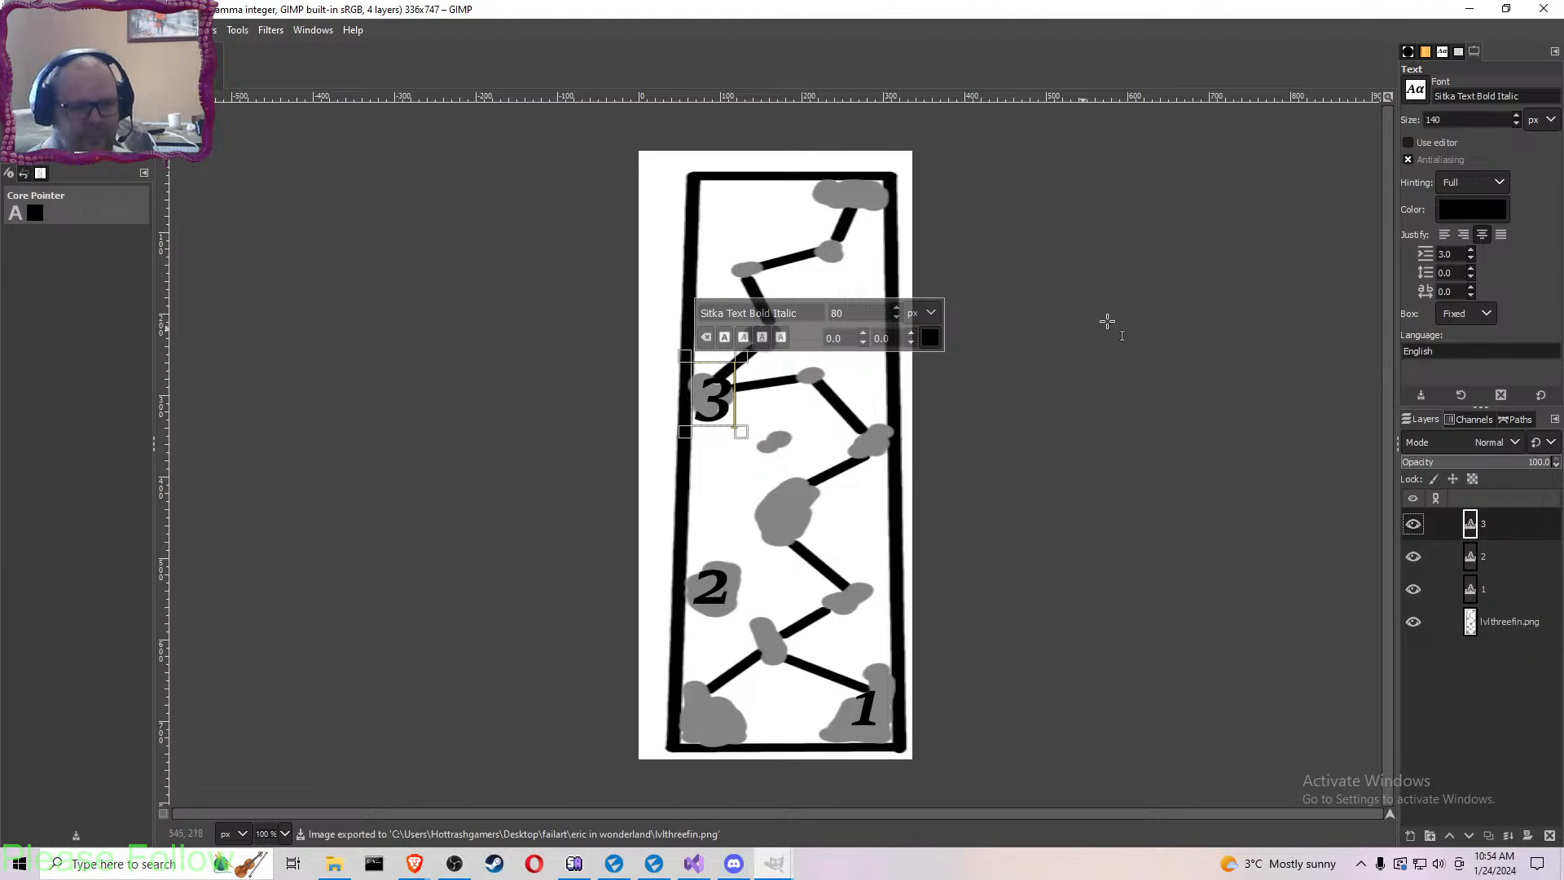
# - Quit the image editor, discarding the unsaved project changes
pyautogui.click(1544, 9)
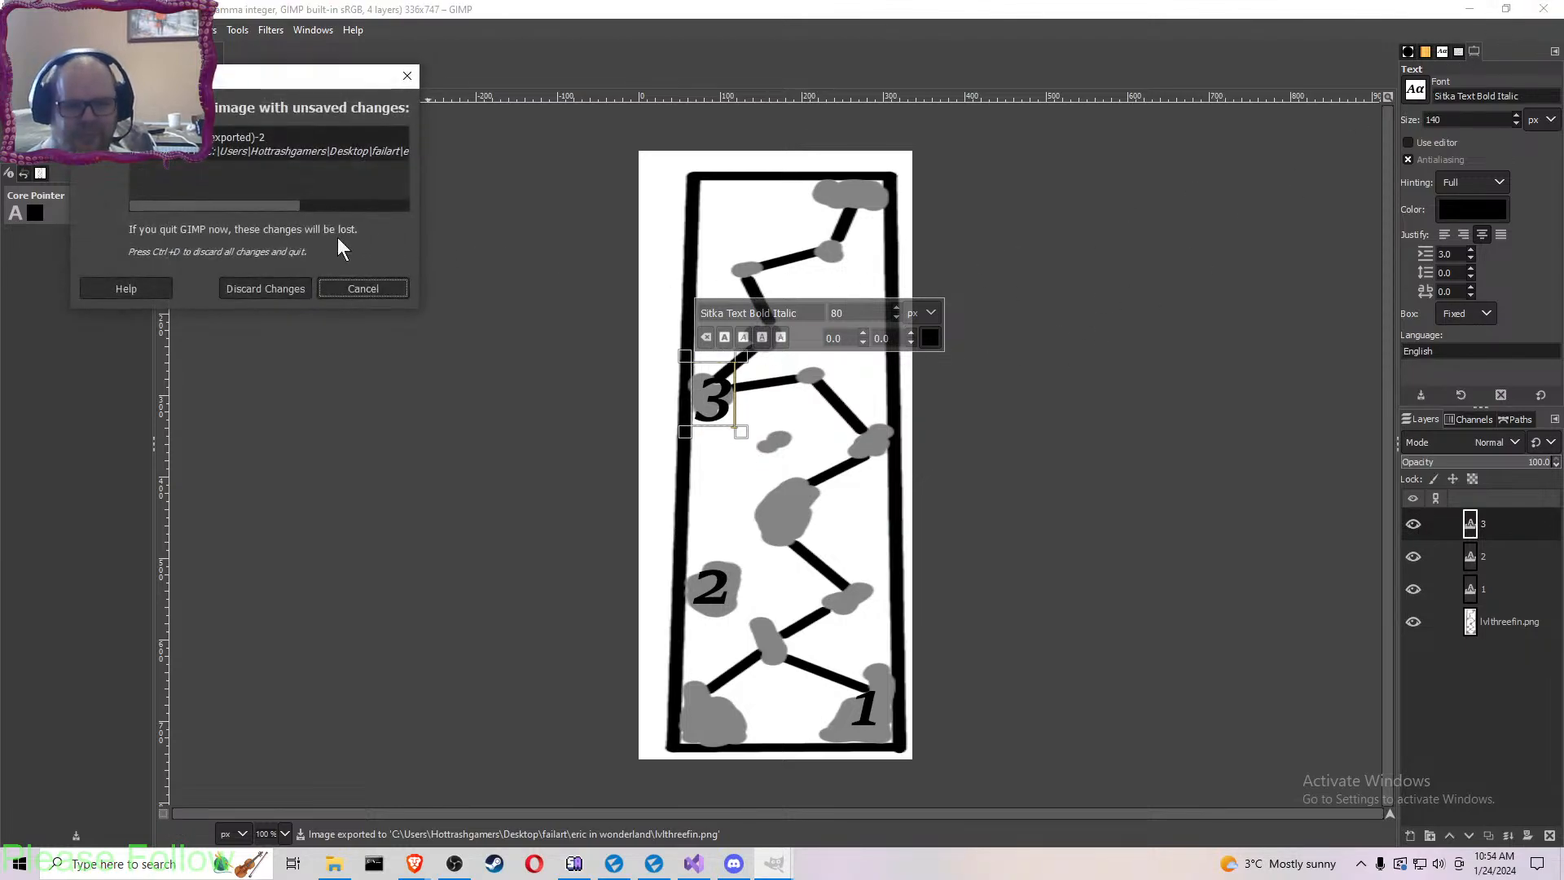
pyautogui.click(293, 285)
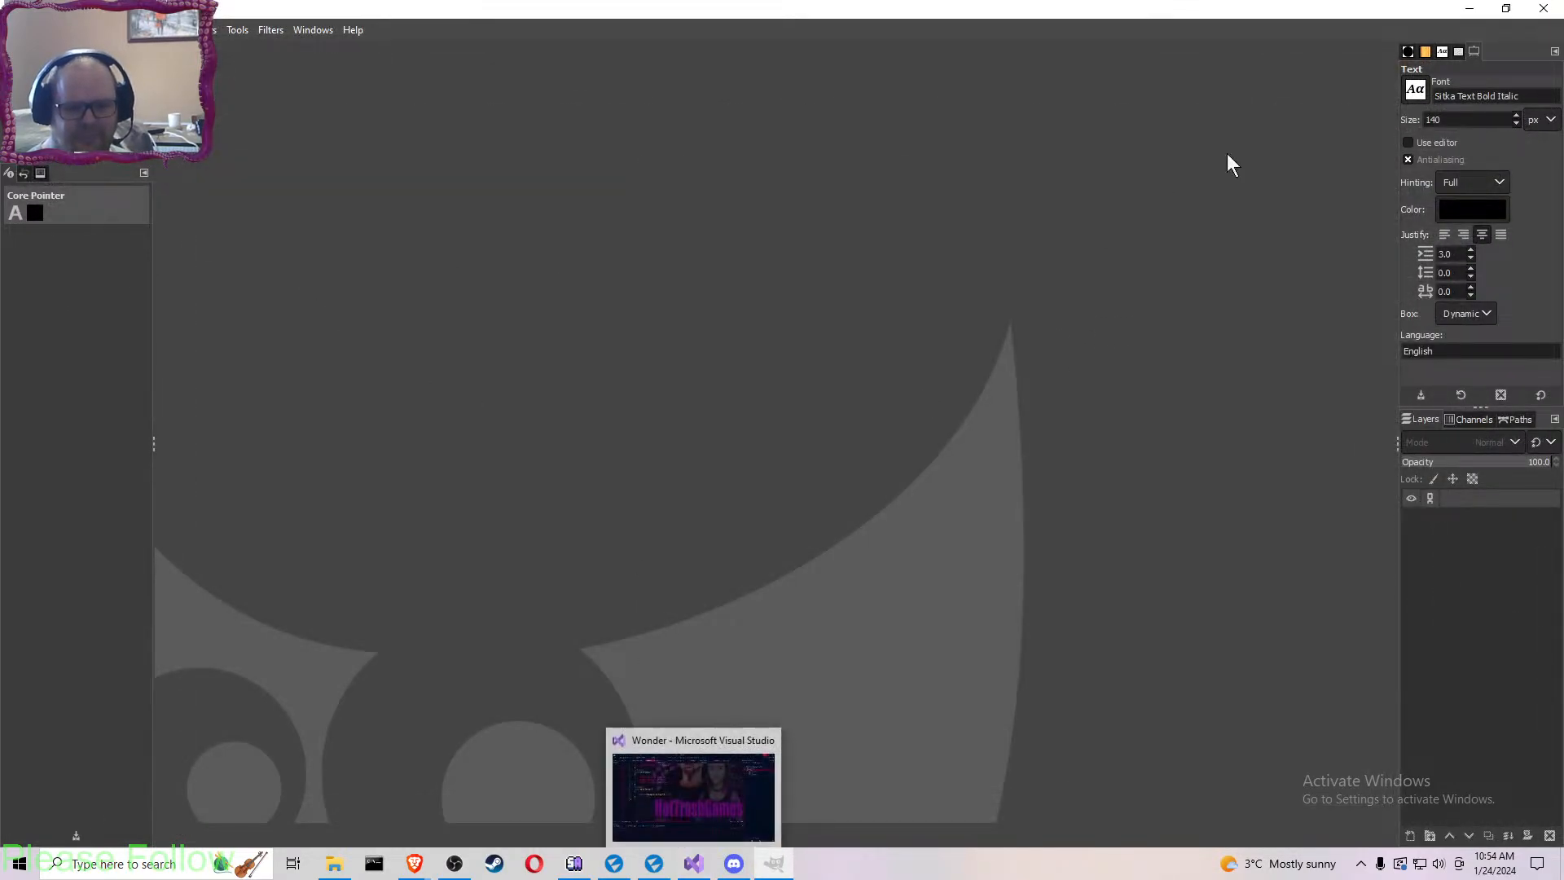
pyautogui.click(1535, 18)
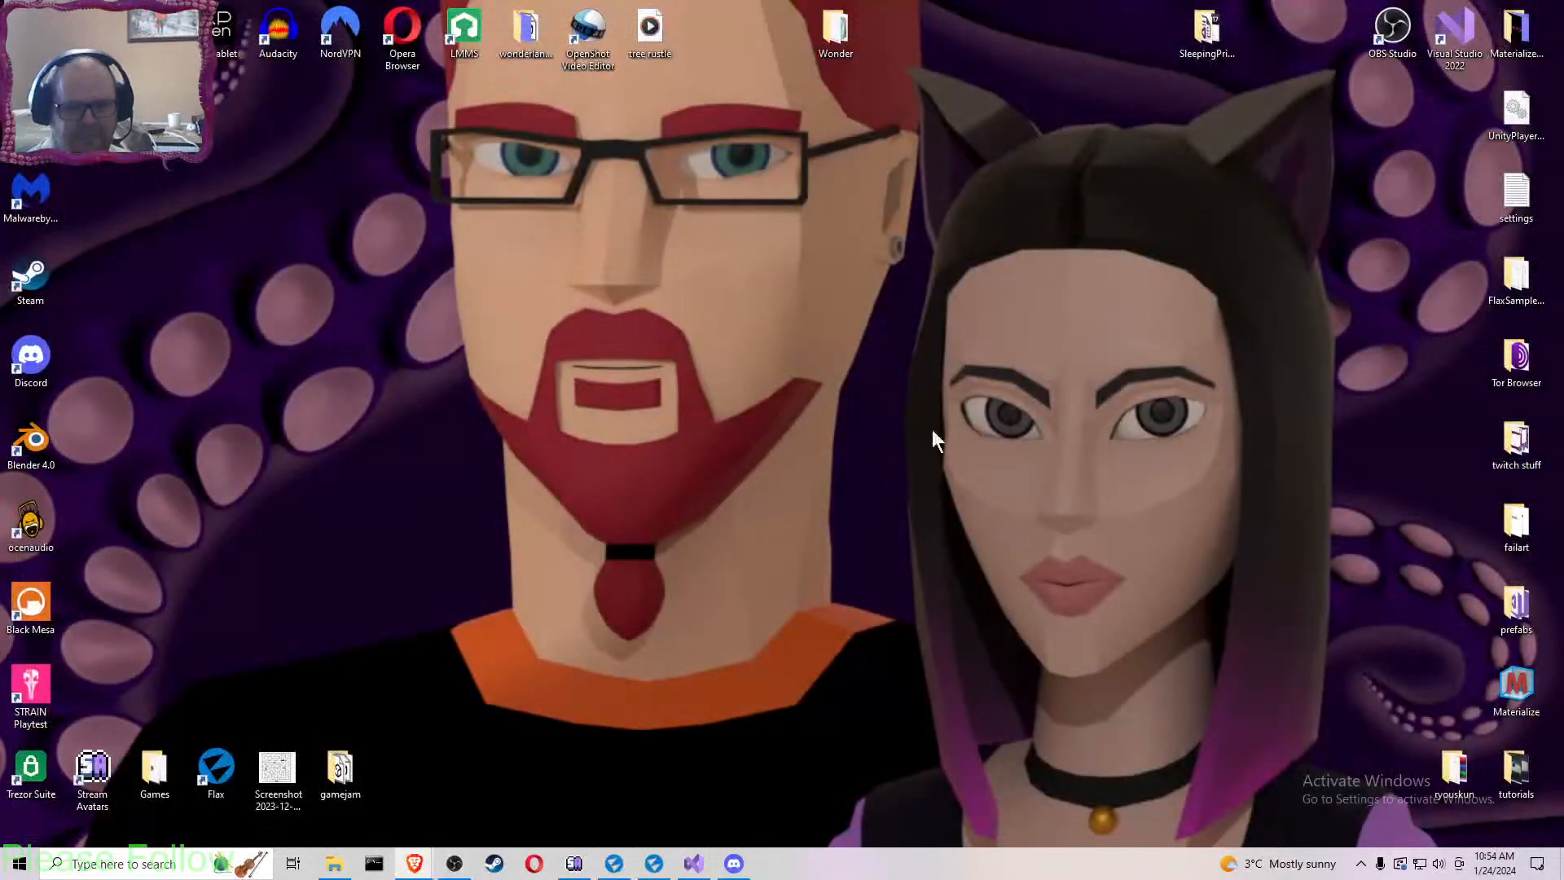
# - Switch to the Flax Editor project and locate the lvlthreefin texture in the project's Materials folder
pyautogui.moveTo(703, 864)
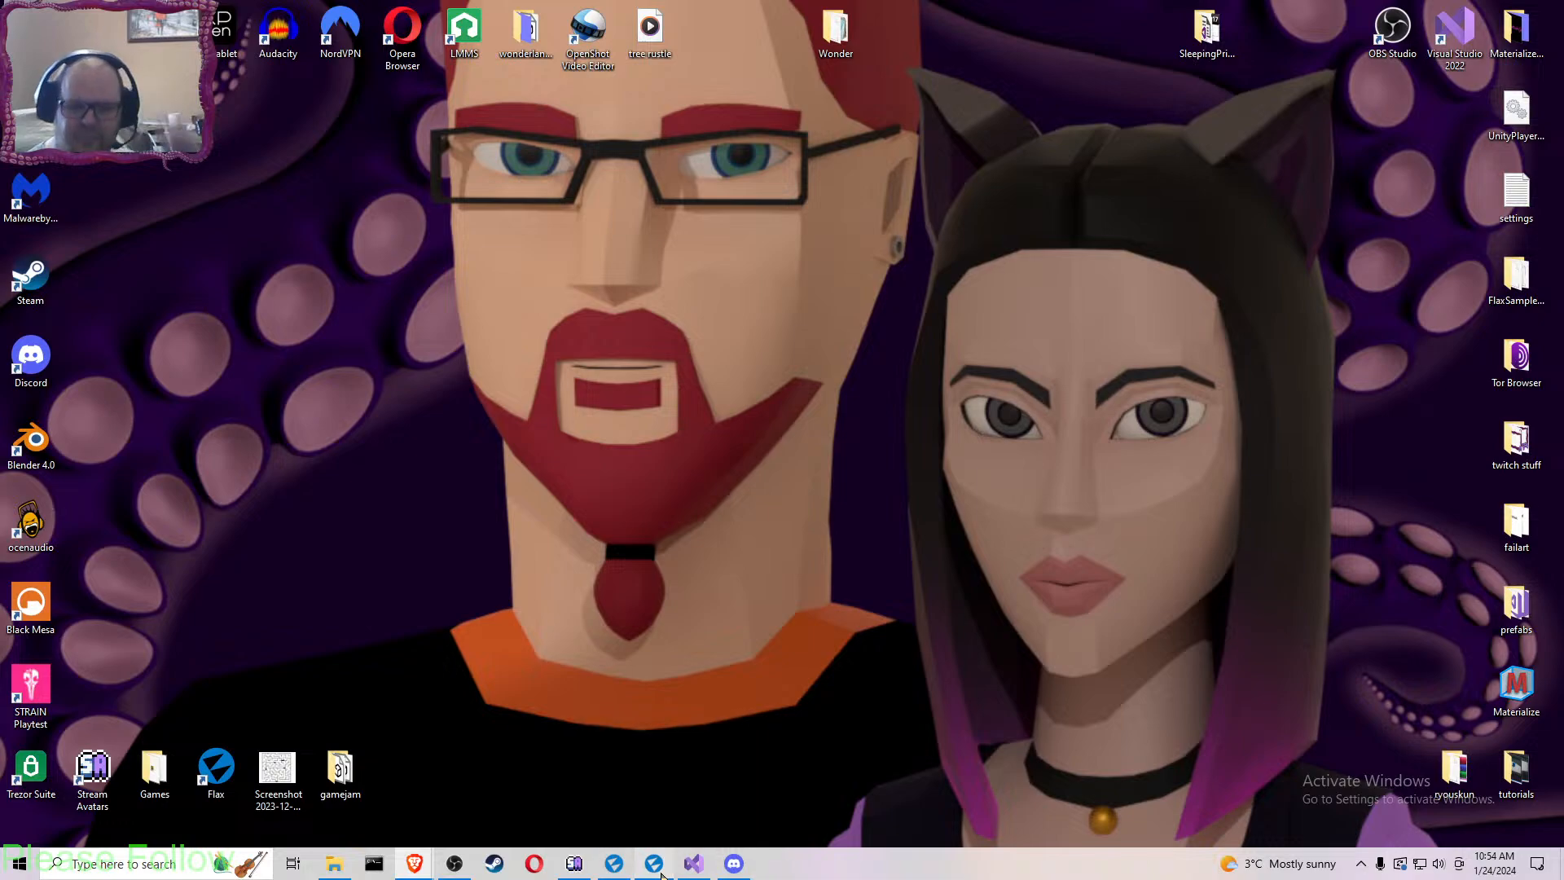
pyautogui.click(665, 869)
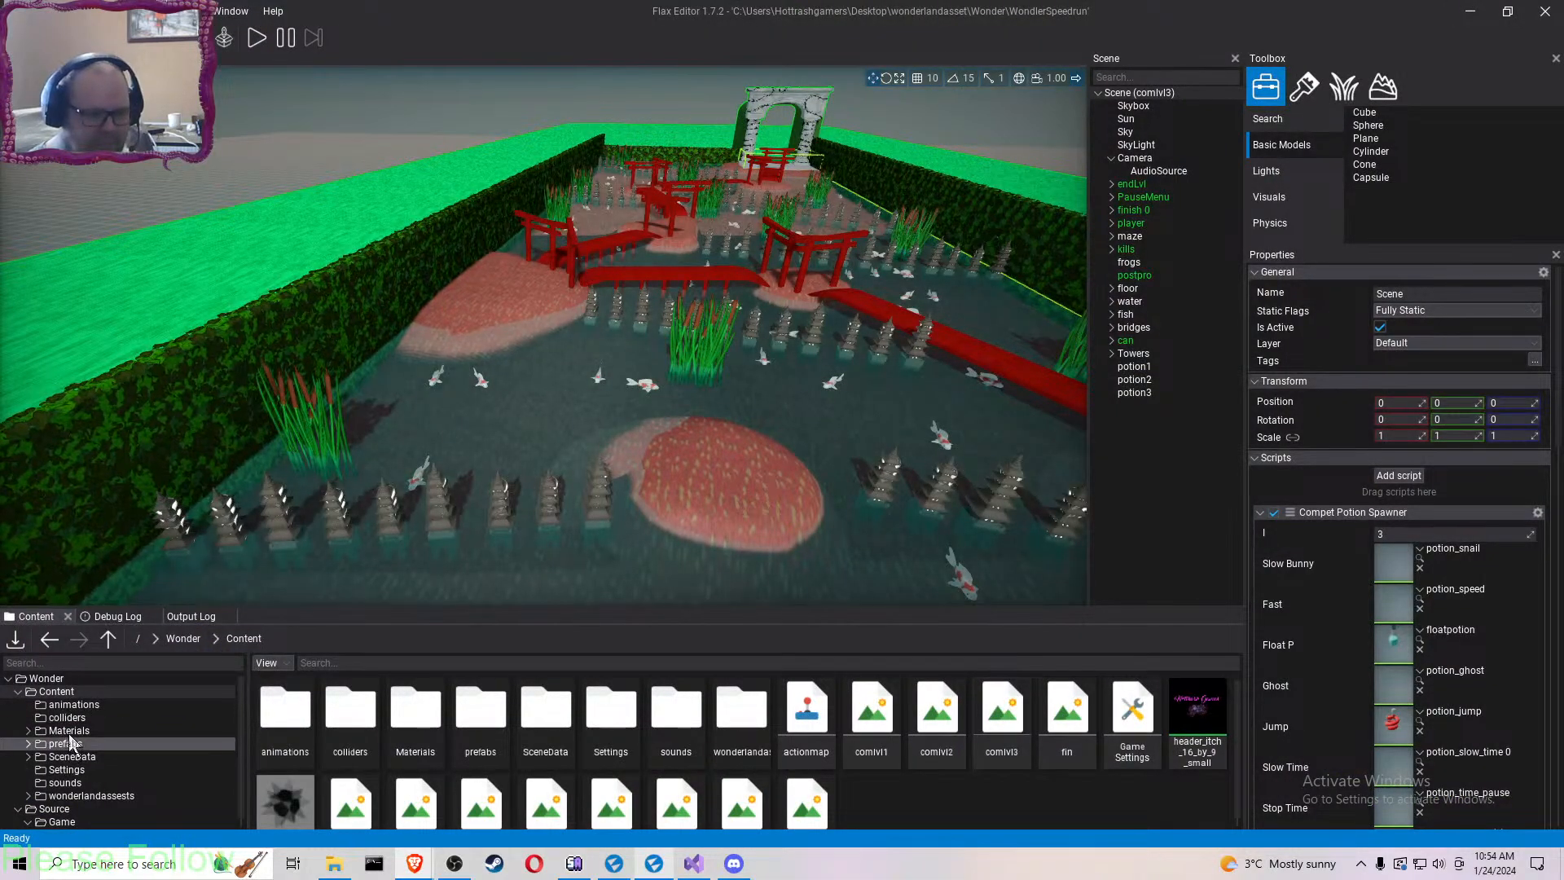
pyautogui.click(83, 795)
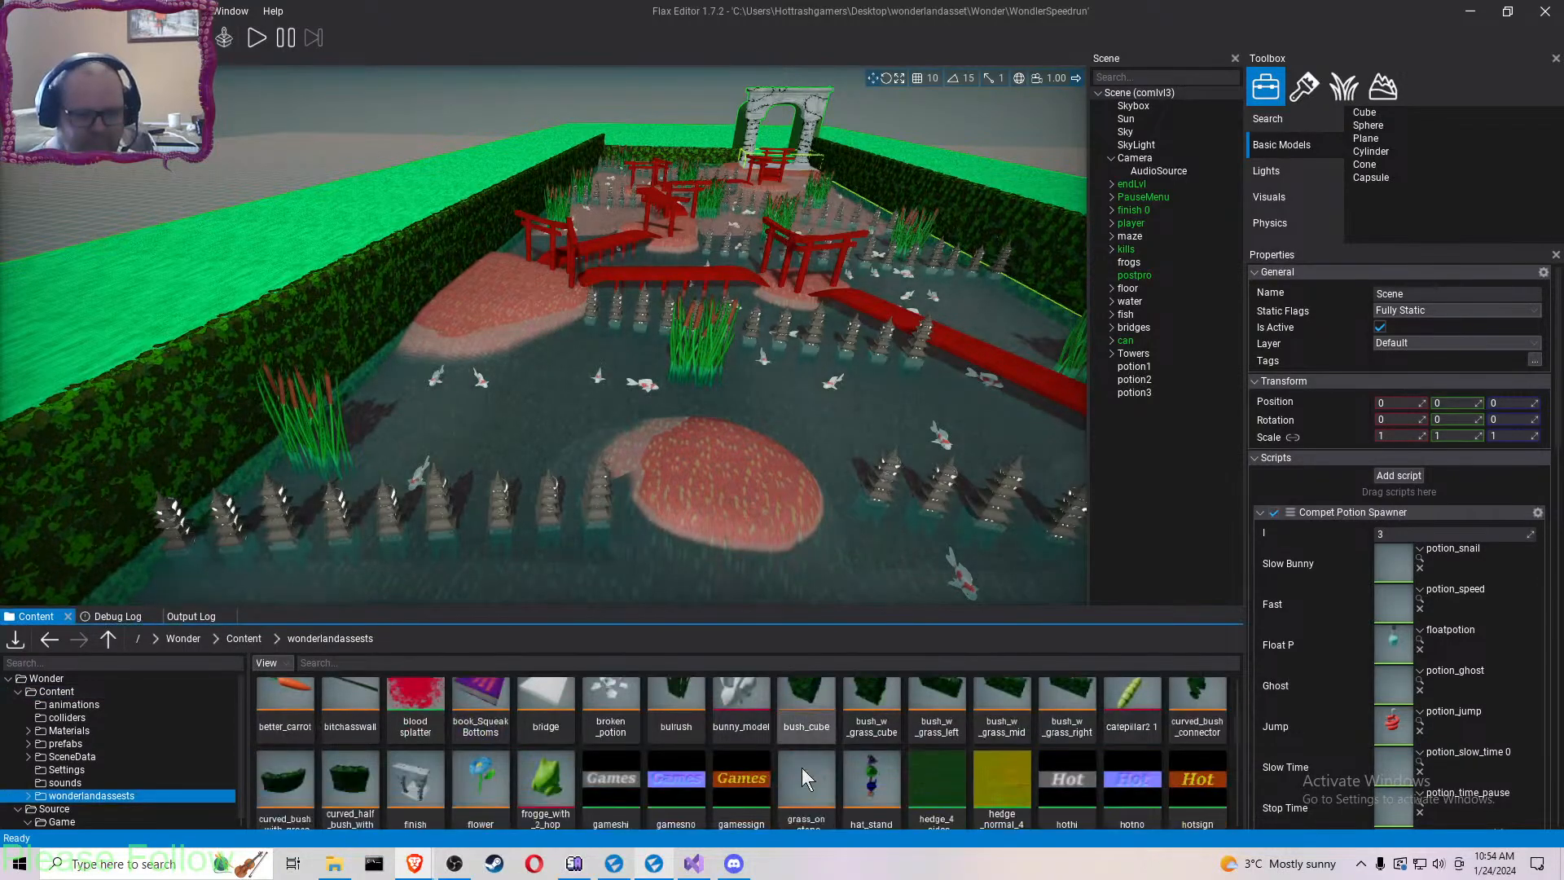
pyautogui.scroll(-2, 802, 767)
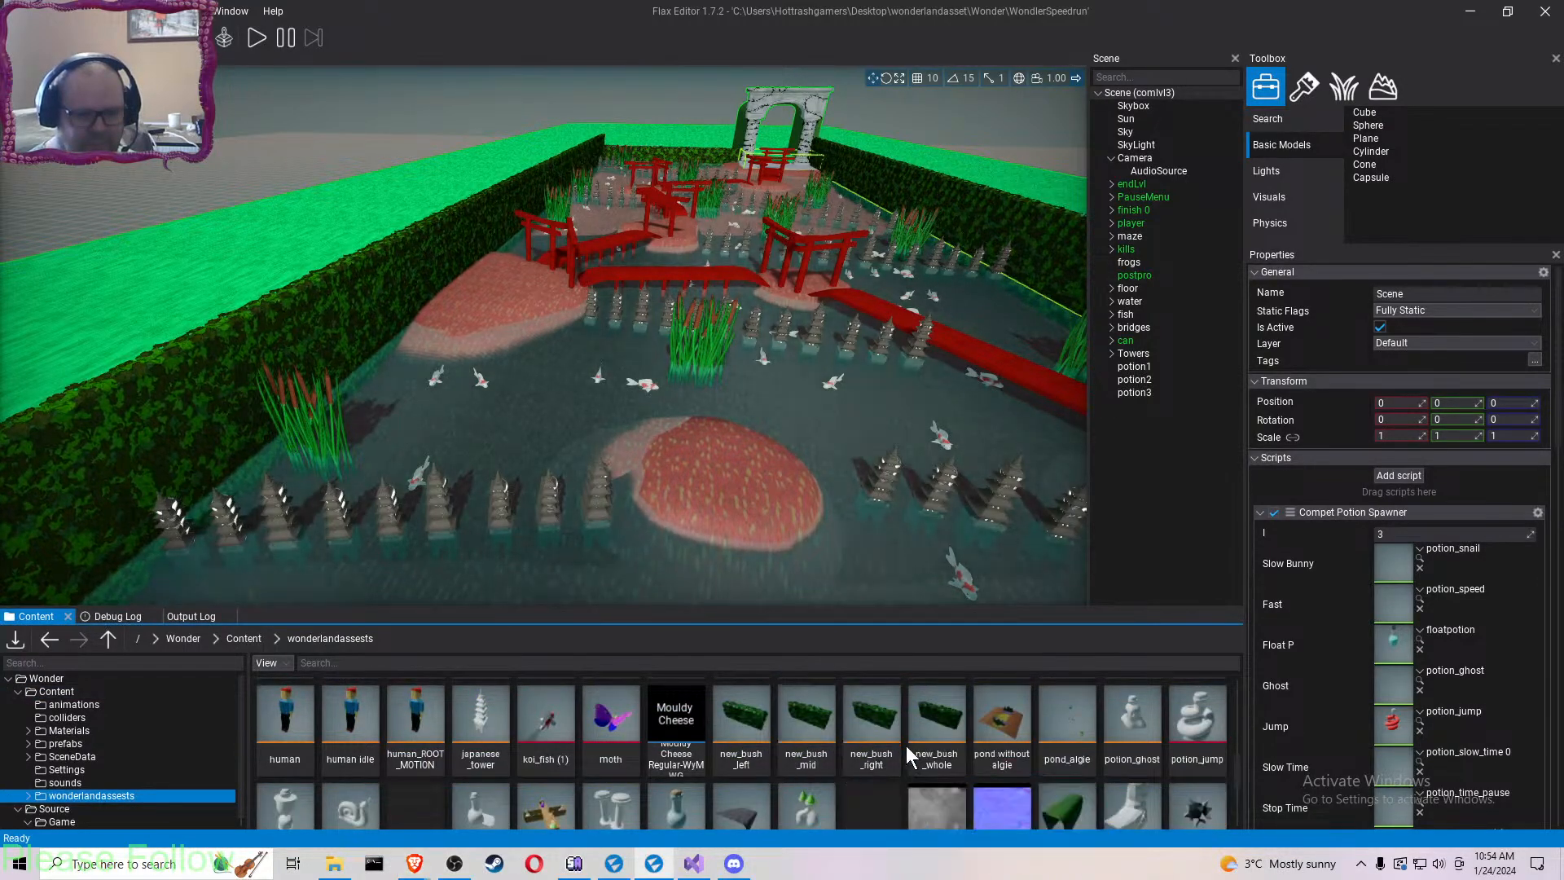
pyautogui.scroll(-5, 934, 745)
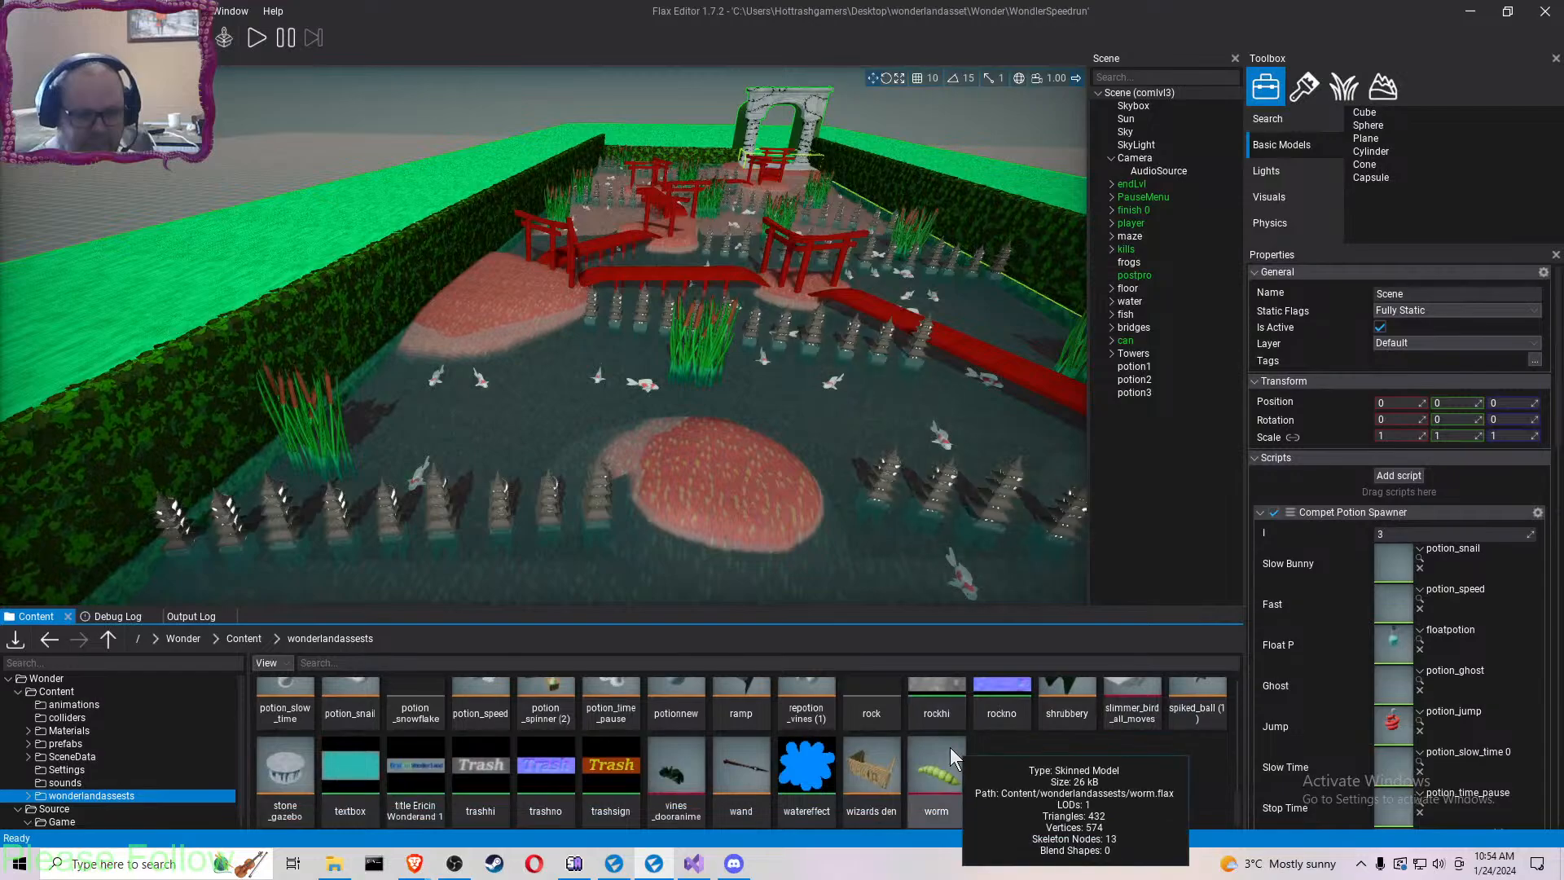
pyautogui.scroll(5, 950, 748)
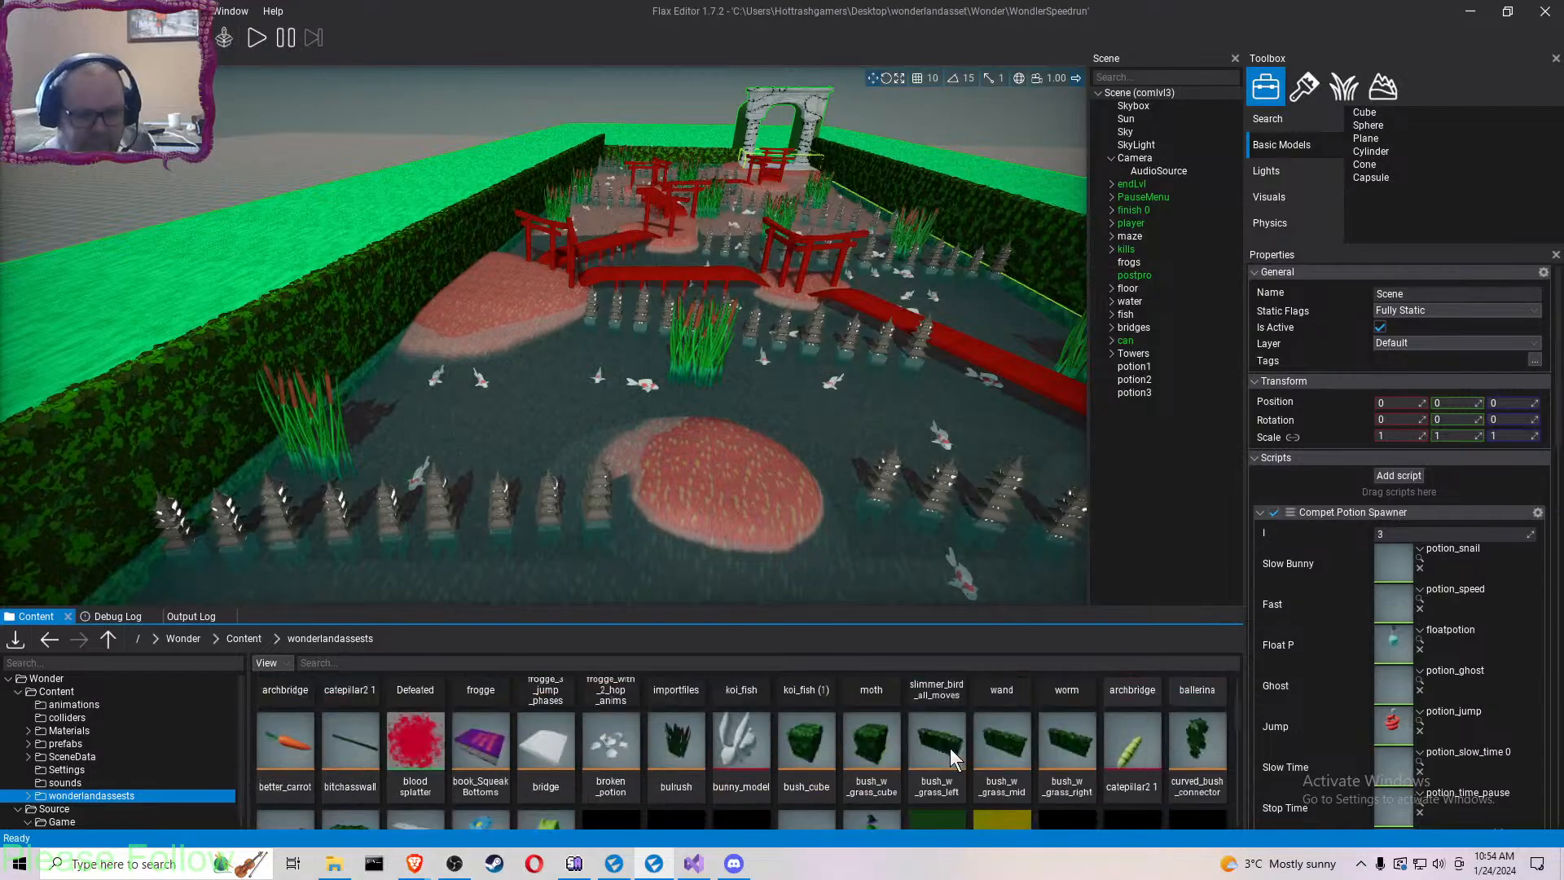
pyautogui.click(88, 732)
pyautogui.scroll(-5, 799, 783)
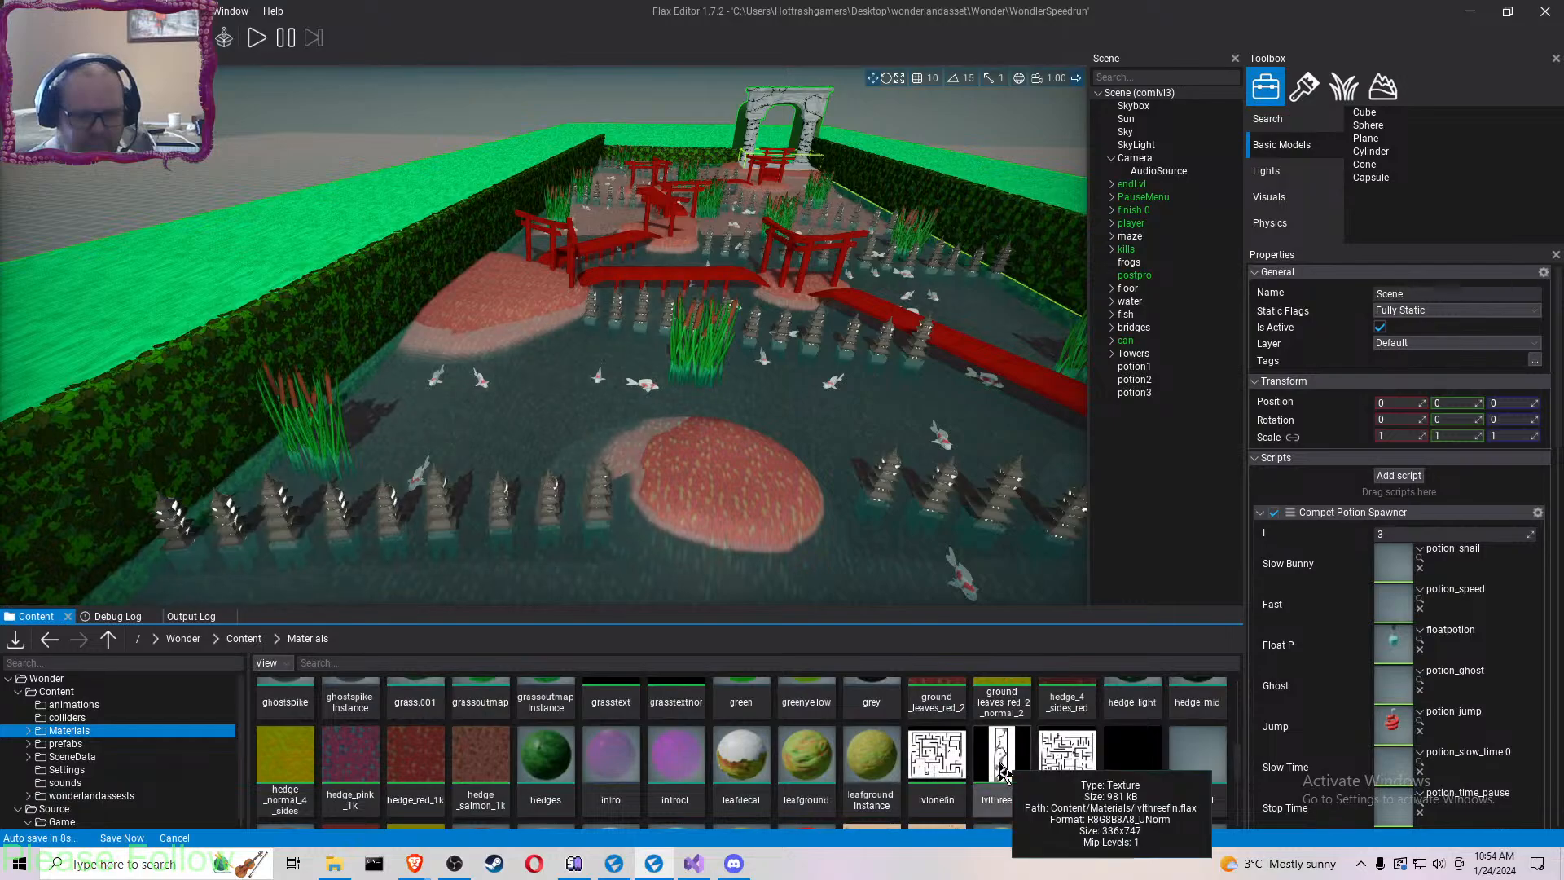
pyautogui.doubleClick(1004, 766)
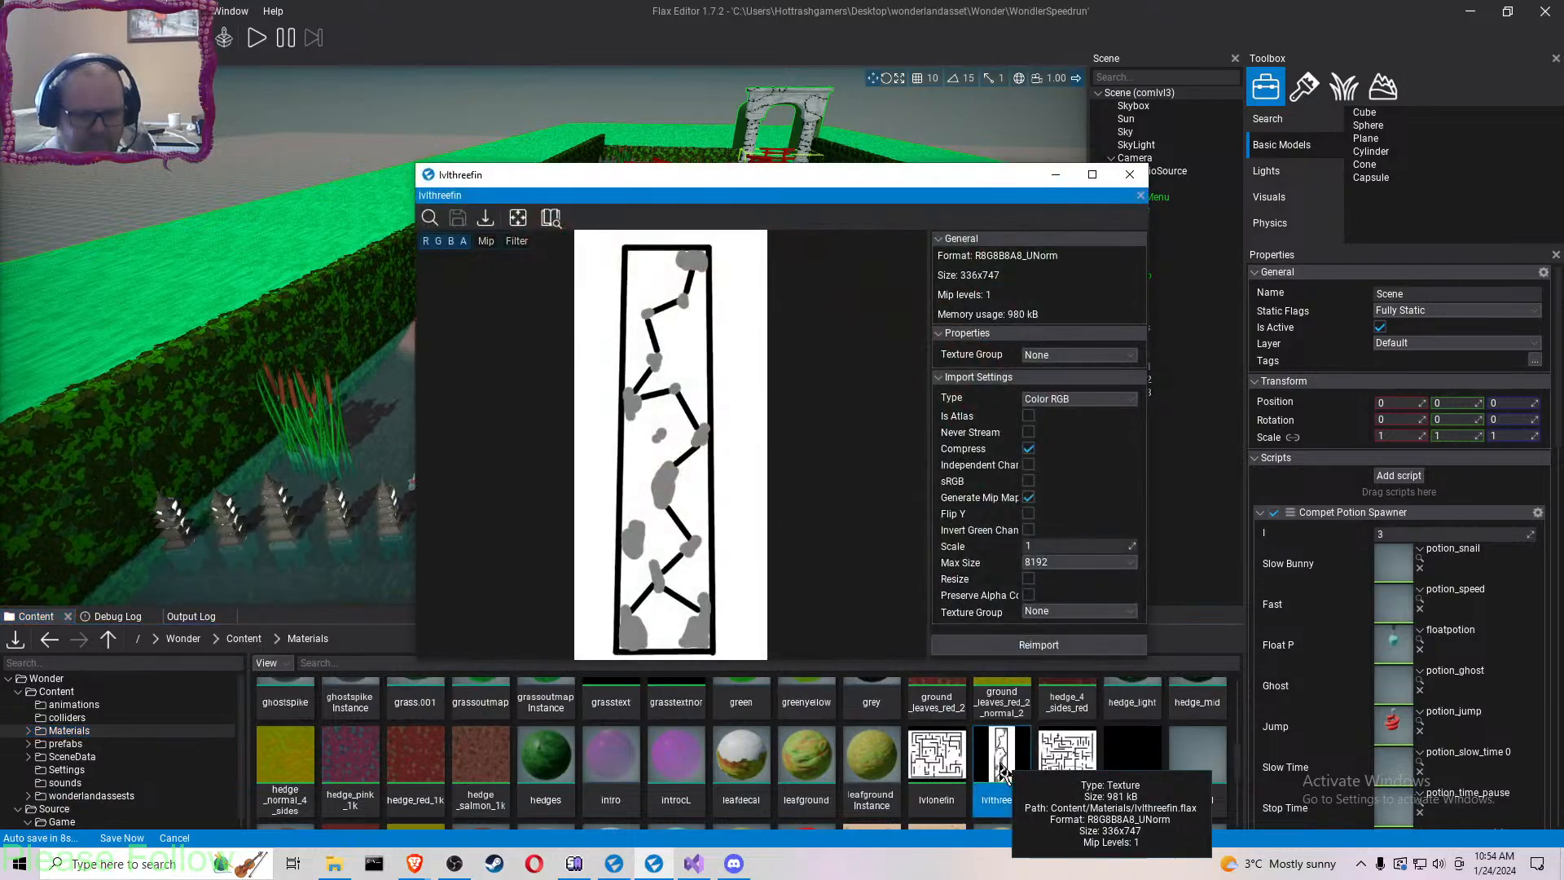
pyautogui.click(1029, 644)
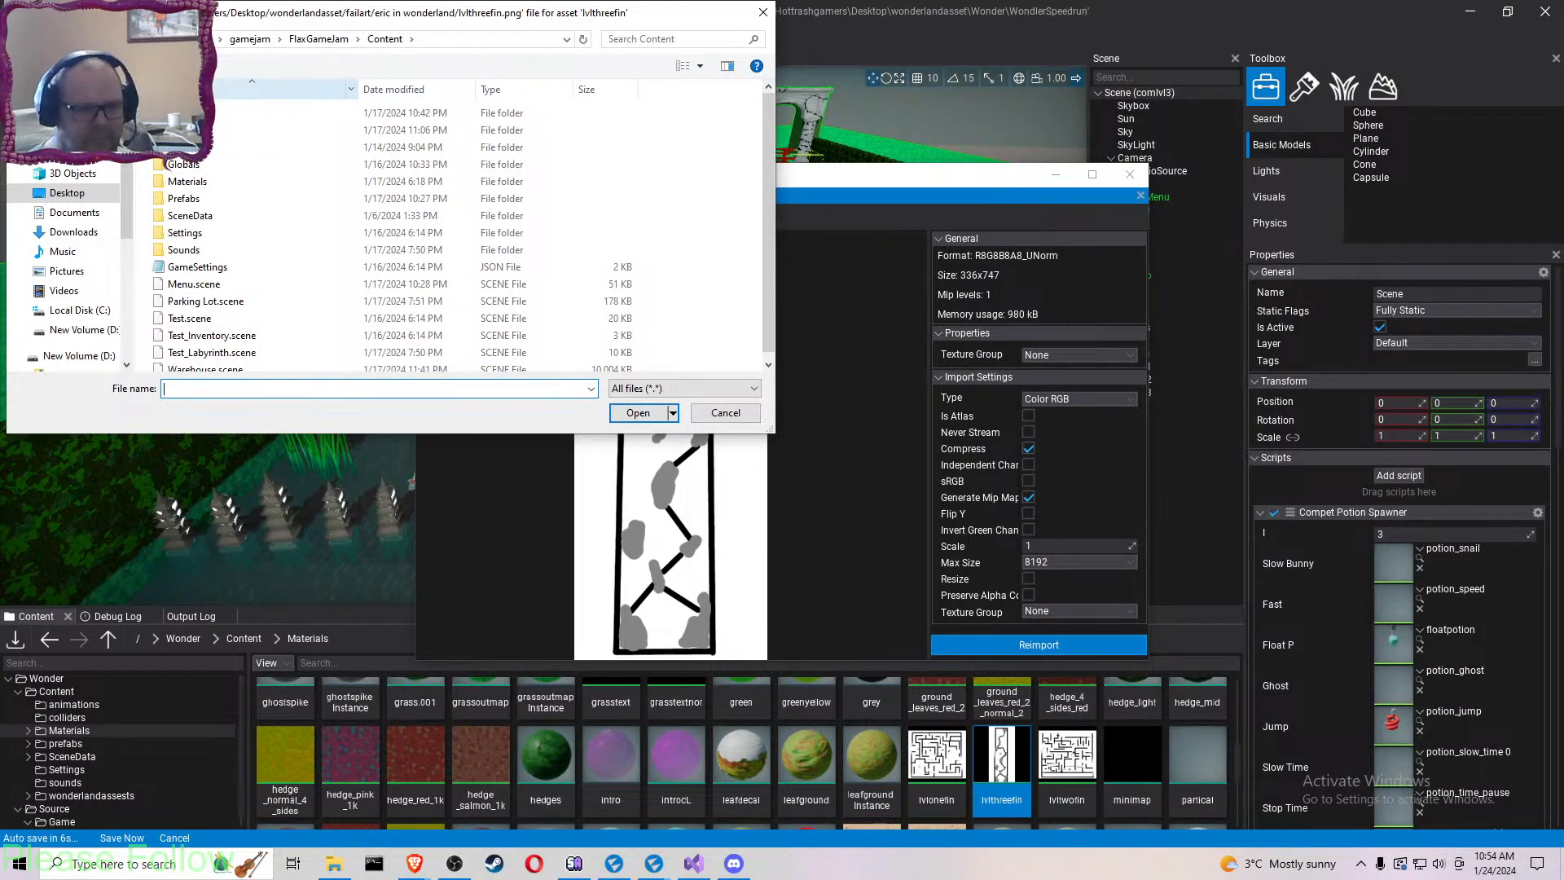
pyautogui.click(763, 12)
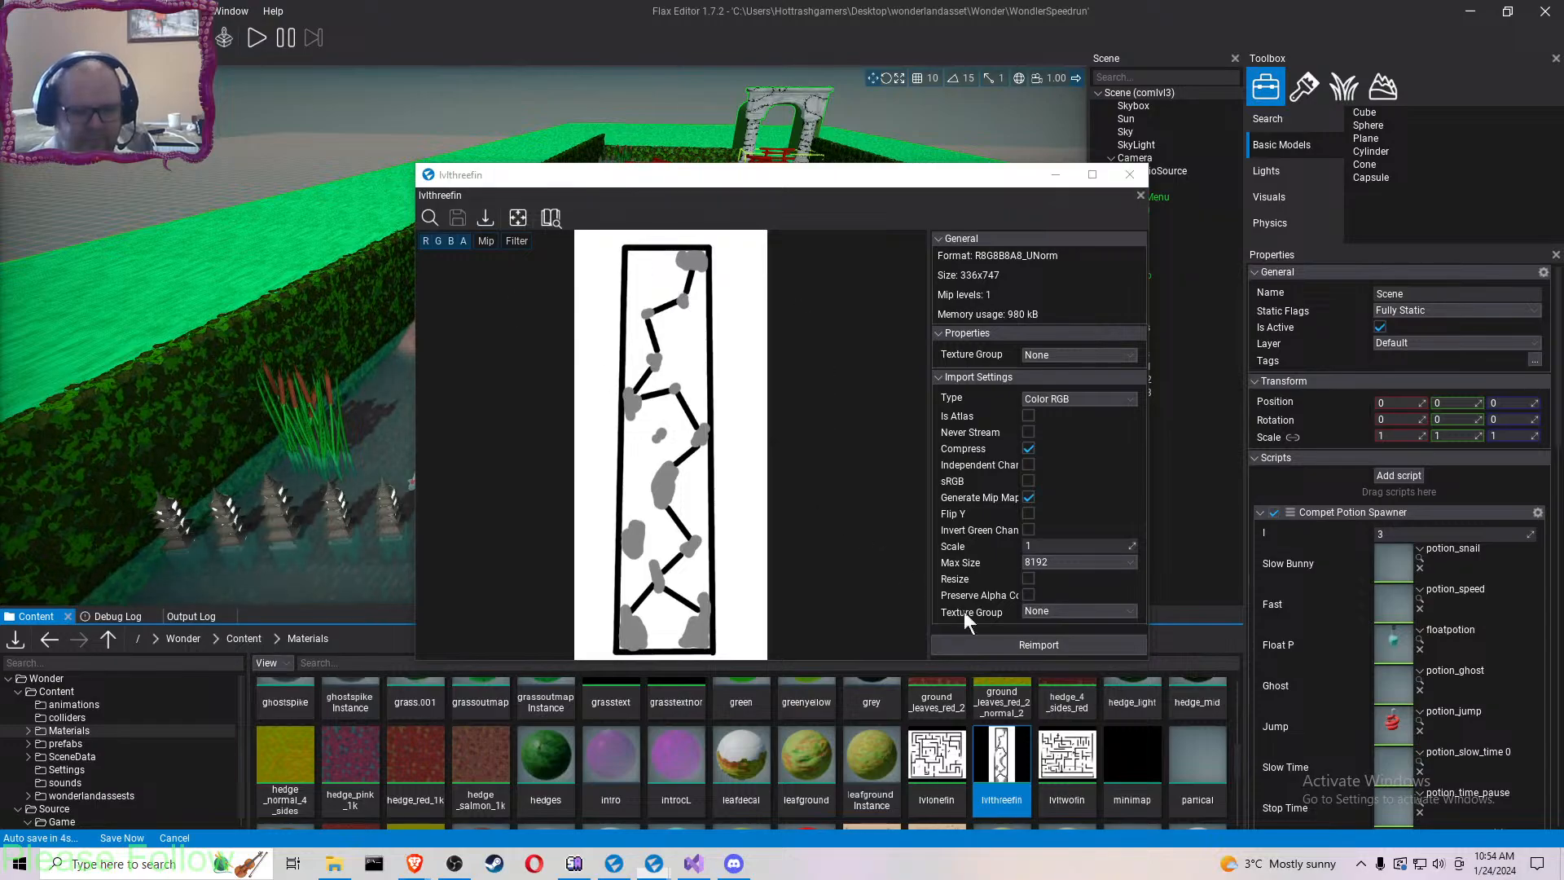
pyautogui.click(1130, 174)
# - Permanently delete the outdated lvlthreefin texture from the Materials folder
pyautogui.rightClick(998, 762)
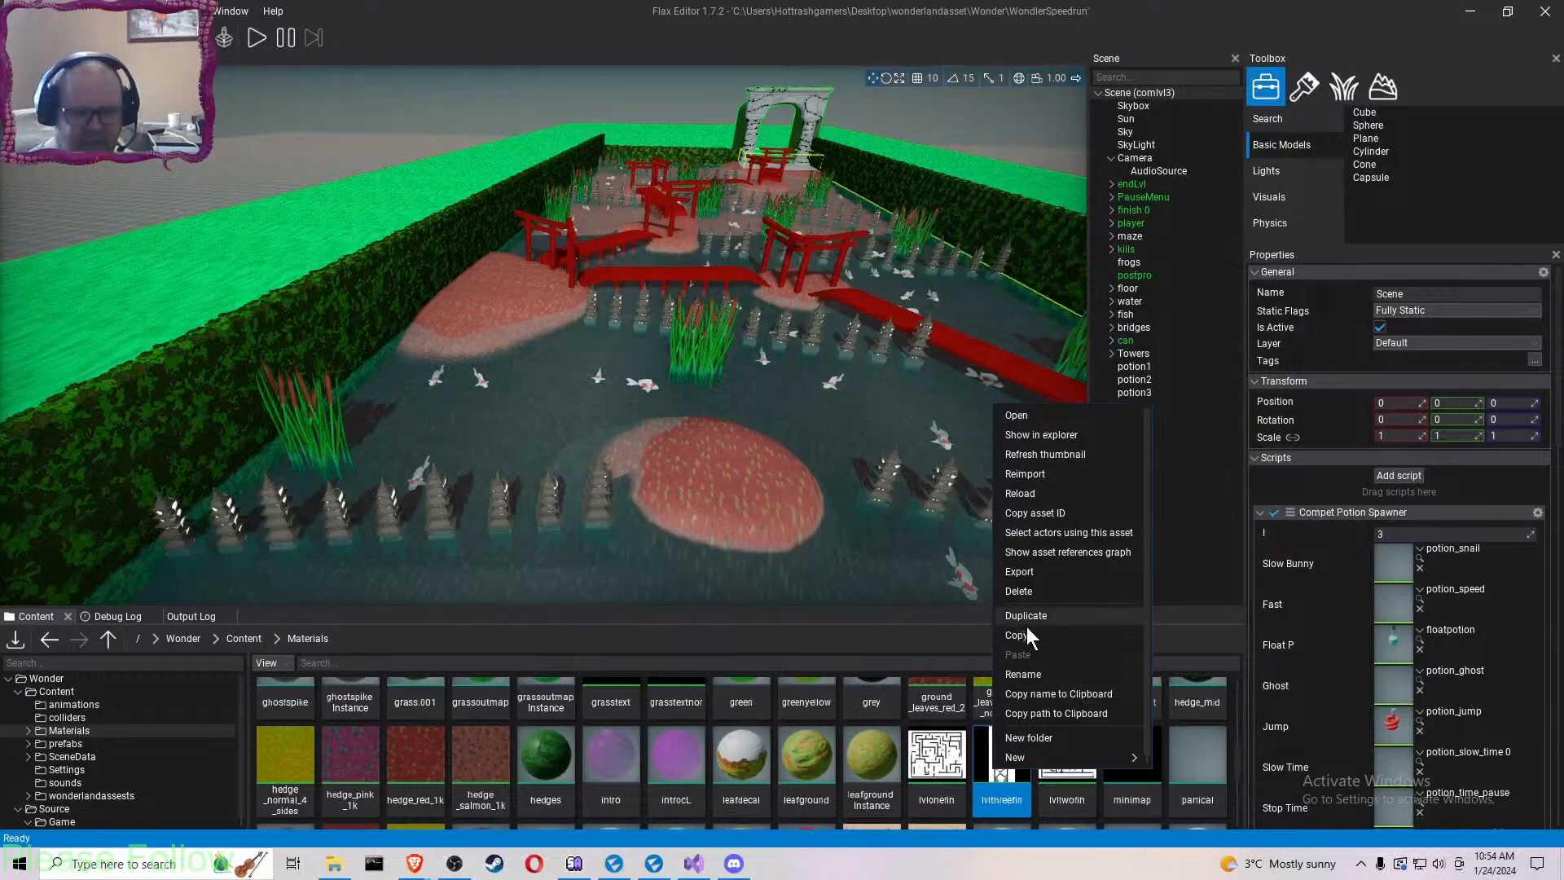
pyautogui.click(1029, 600)
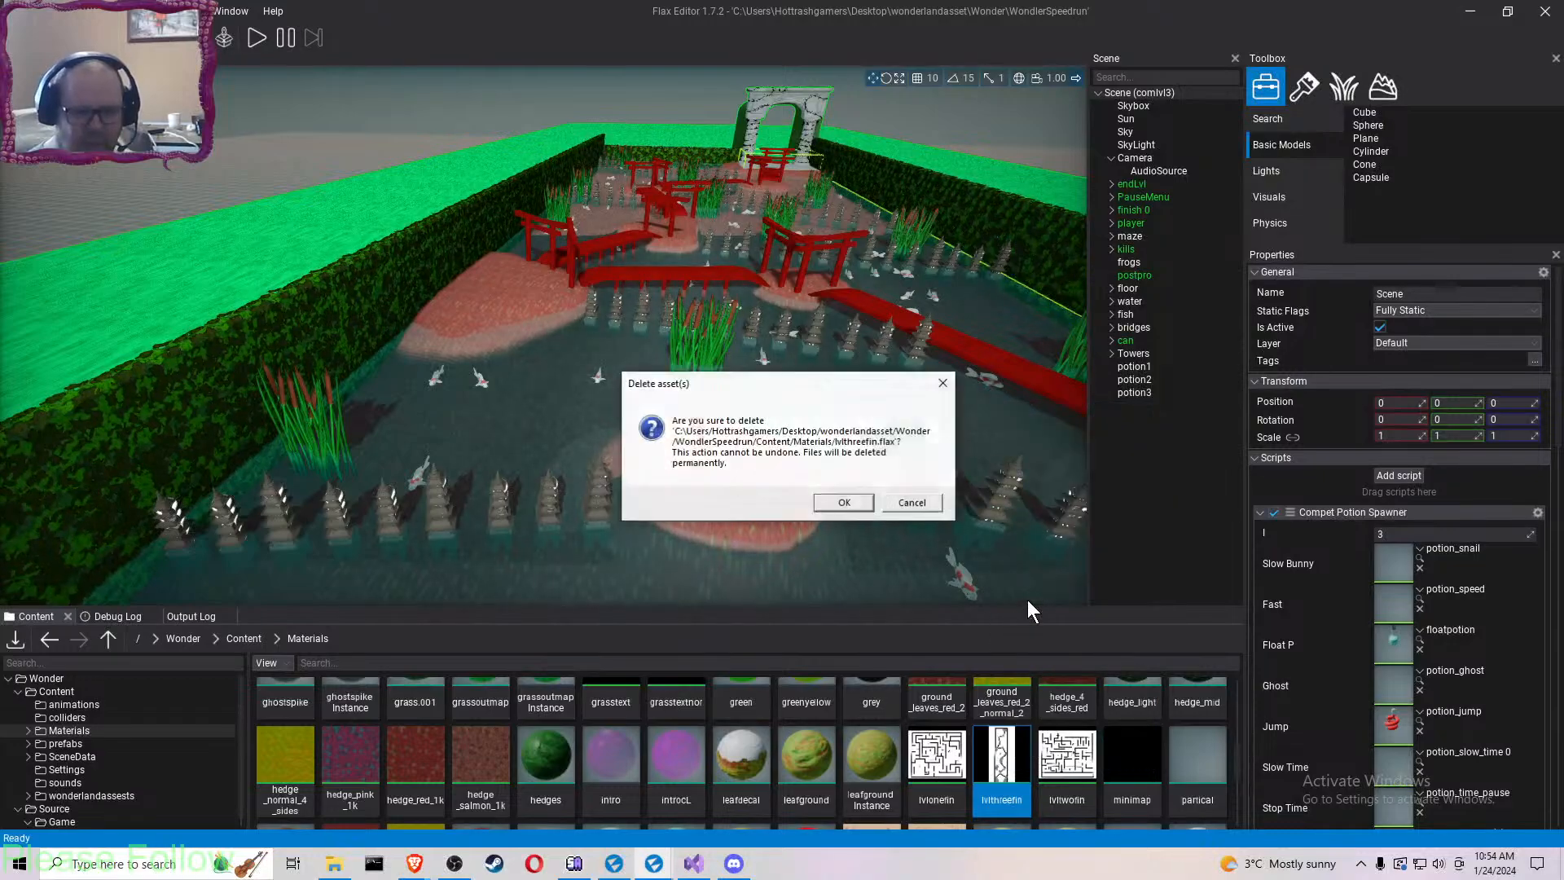
pyautogui.click(844, 499)
# - Import the updated lvlthreefin image from the eric in wonderland folder into Materials with the default import settings, and save the project
pyautogui.click(334, 864)
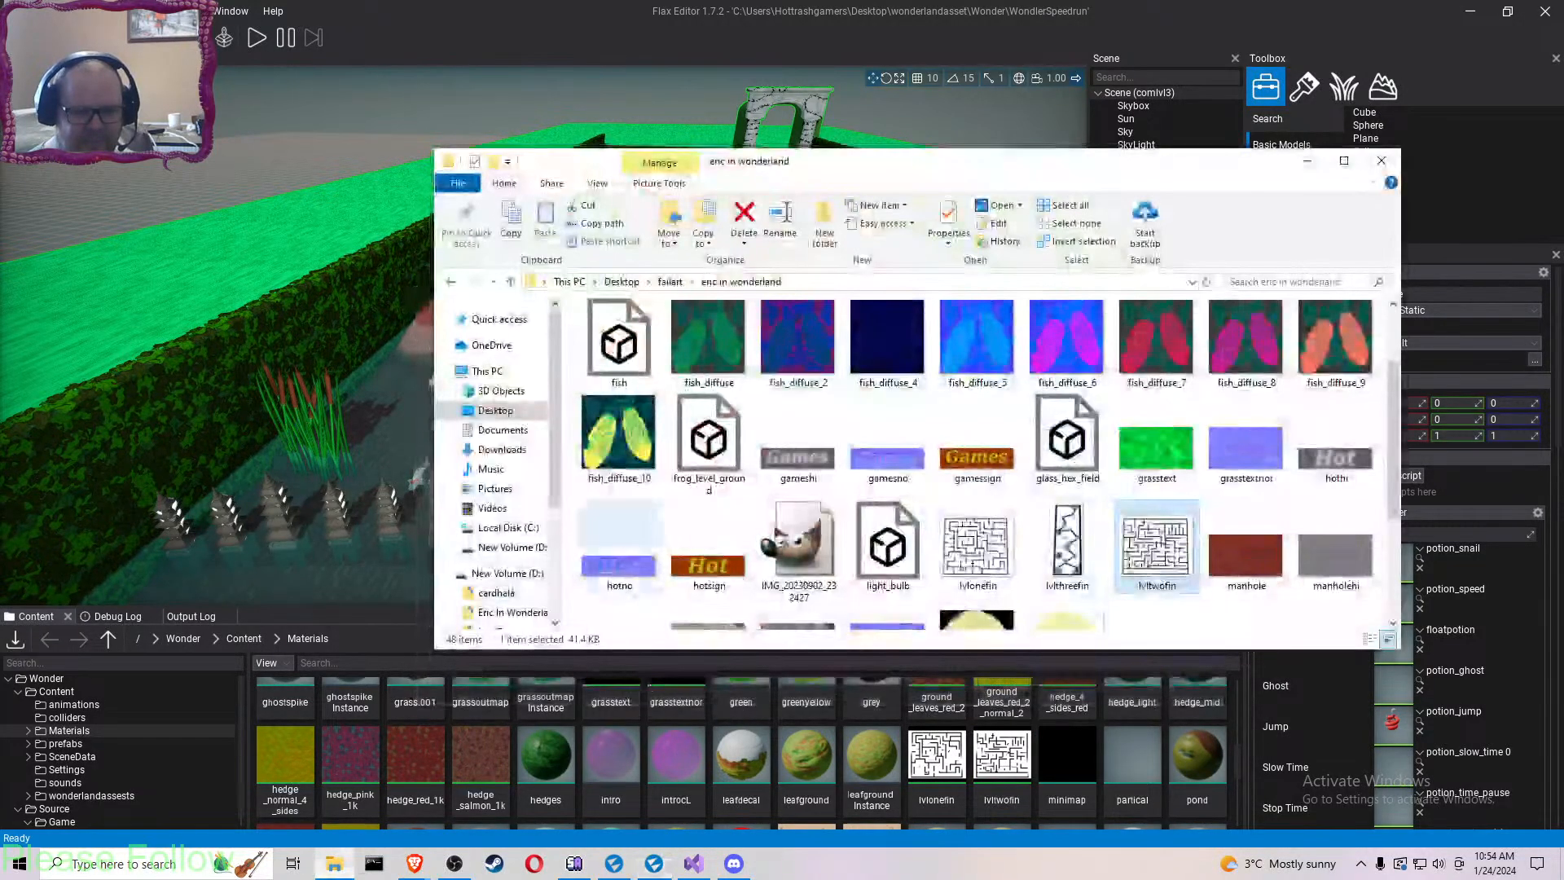
pyautogui.click(1067, 546)
pyautogui.moveTo(1107, 761); pyautogui.dragTo(1113, 774)
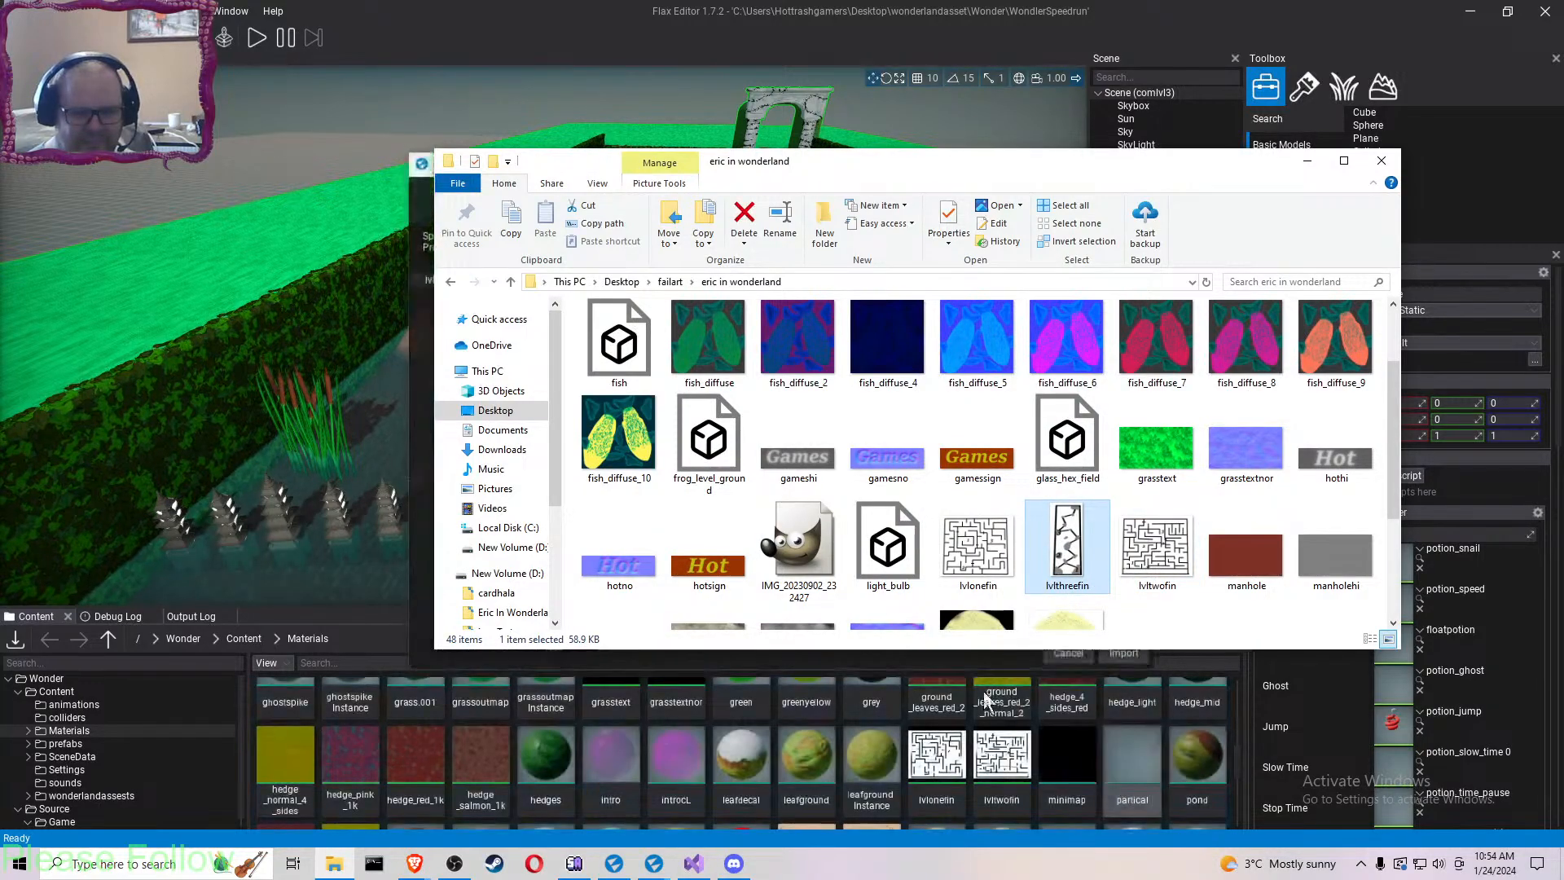
pyautogui.click(419, 169)
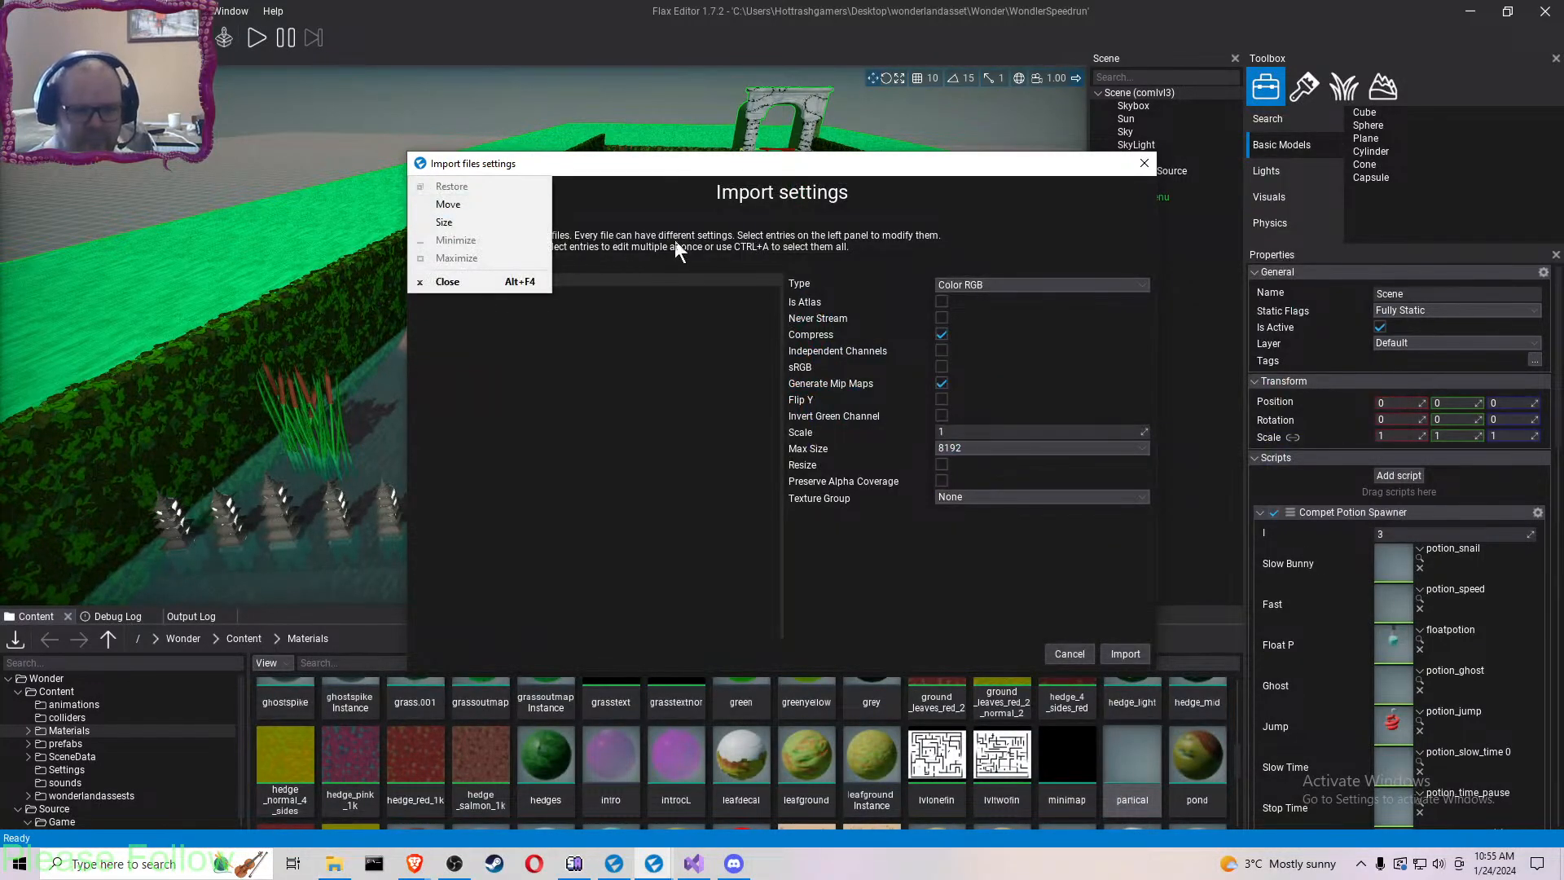
pyautogui.click(696, 233)
pyautogui.click(1125, 654)
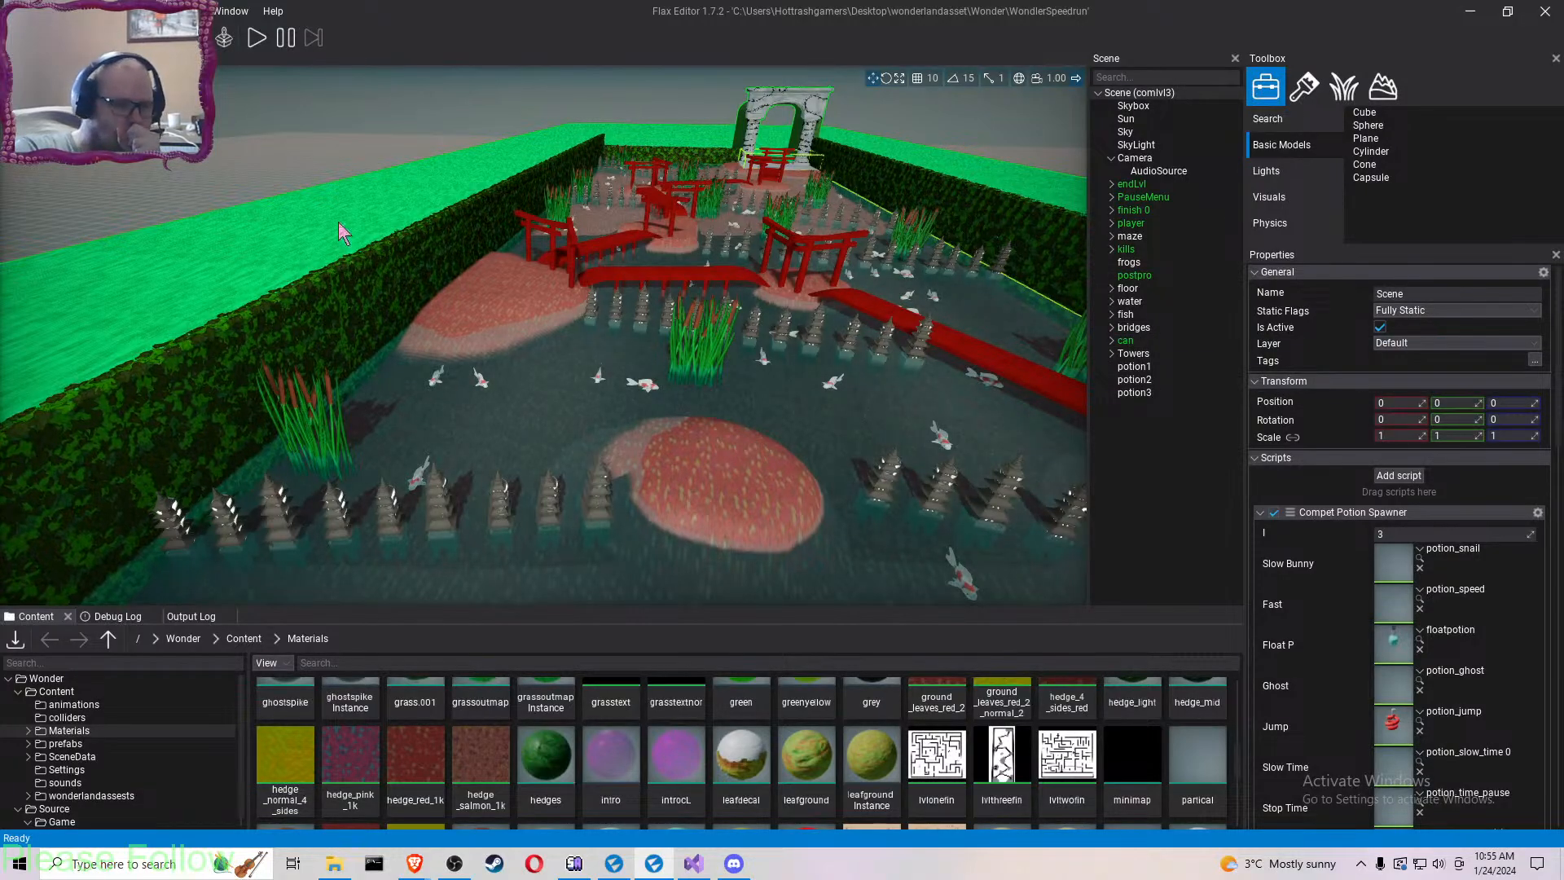
pyautogui.hotkey('ctrl', 's')
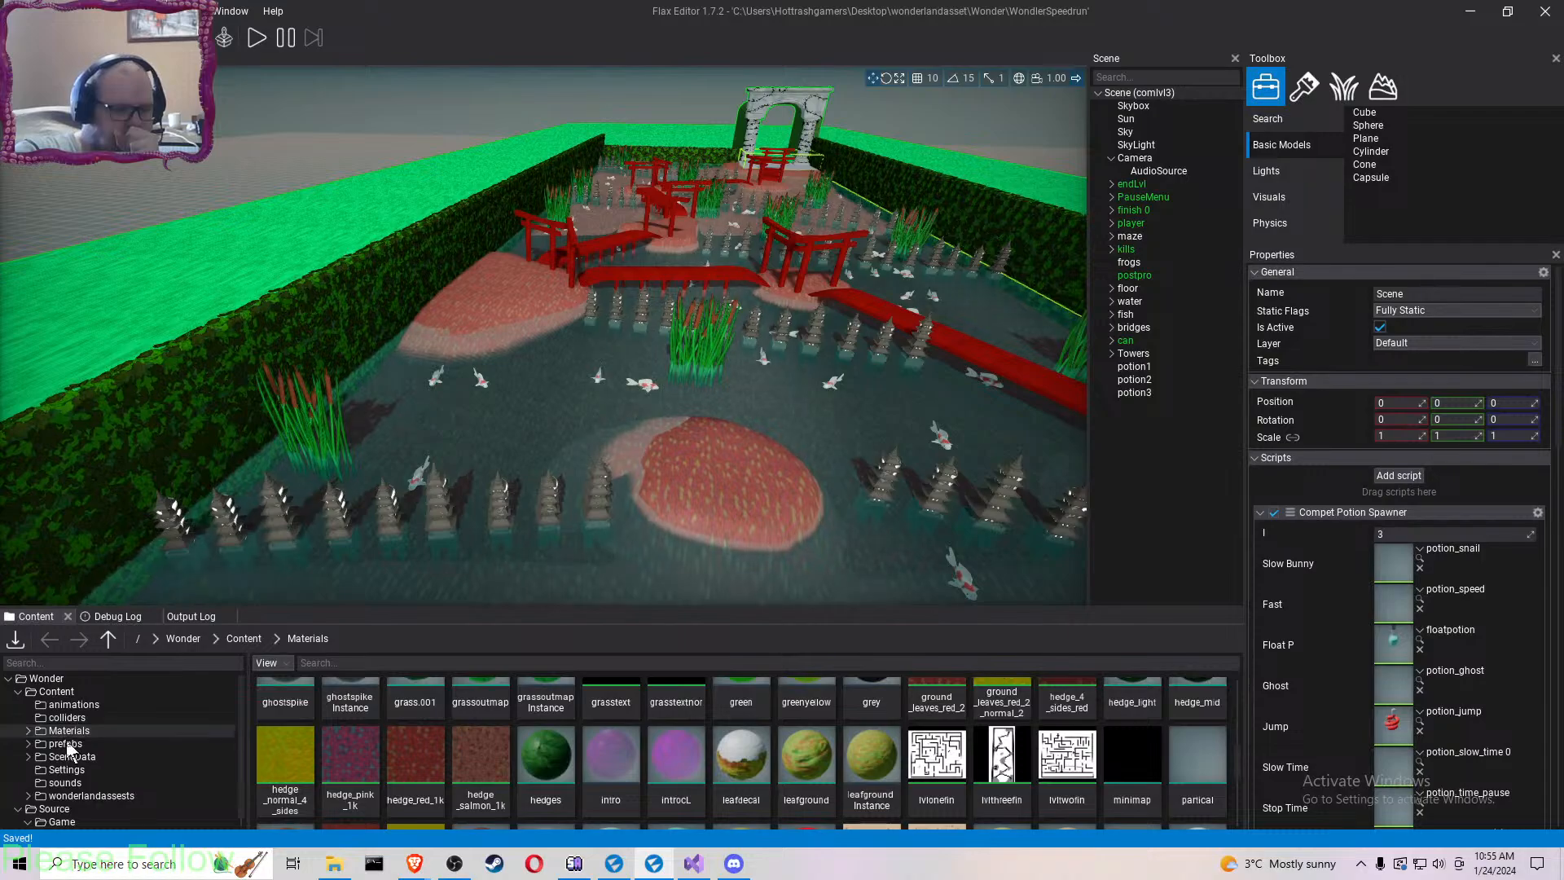
# - Open the Potion Choose scene from the Content folder and select the background control of potion select 3
pyautogui.click(75, 691)
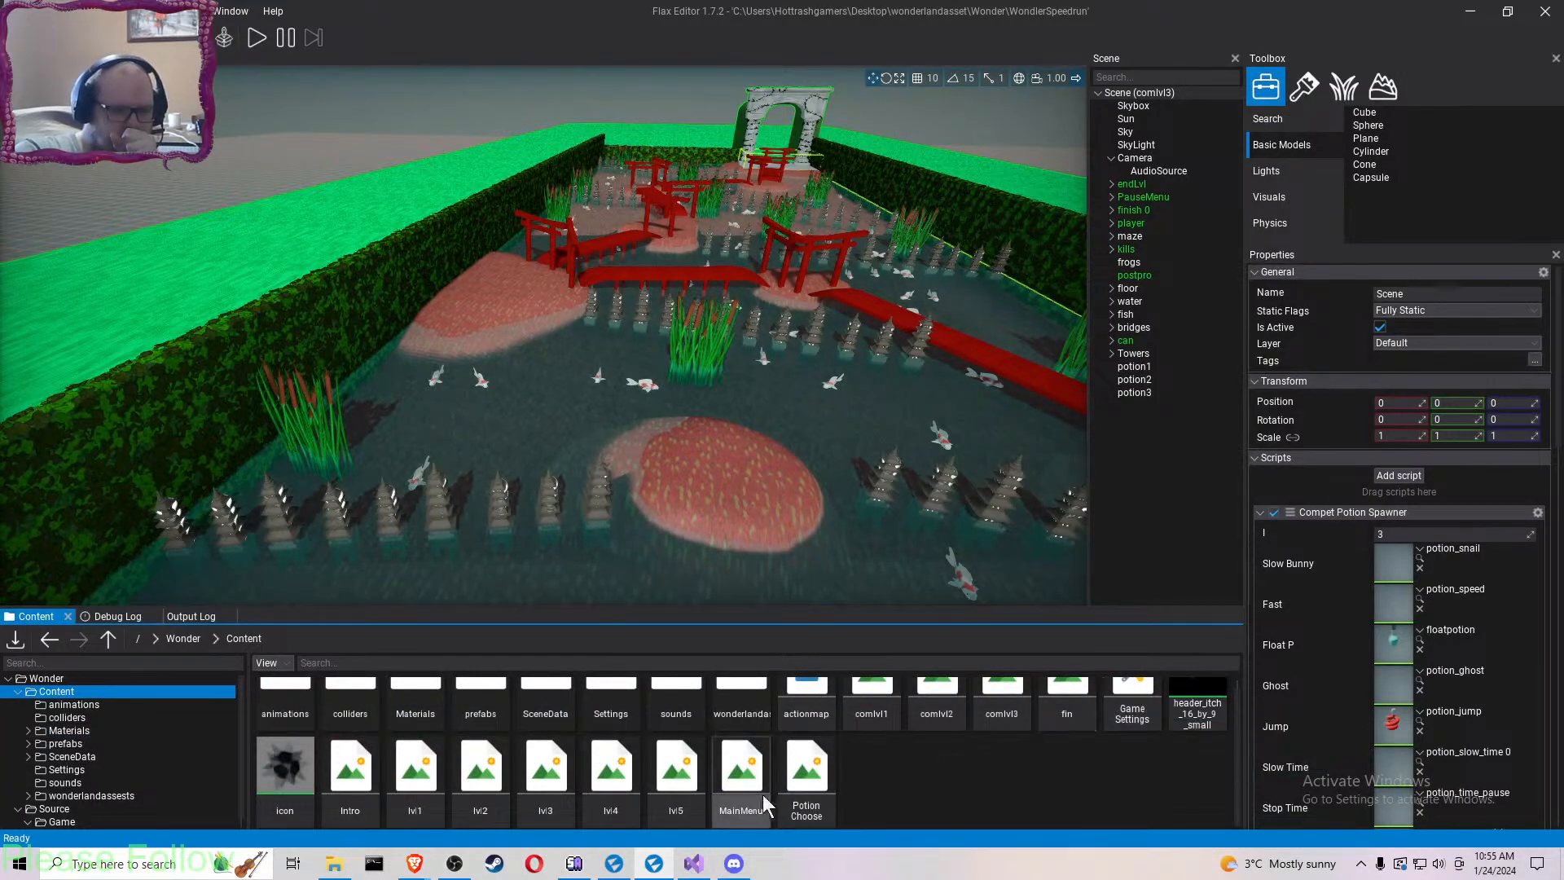
pyautogui.doubleClick(807, 770)
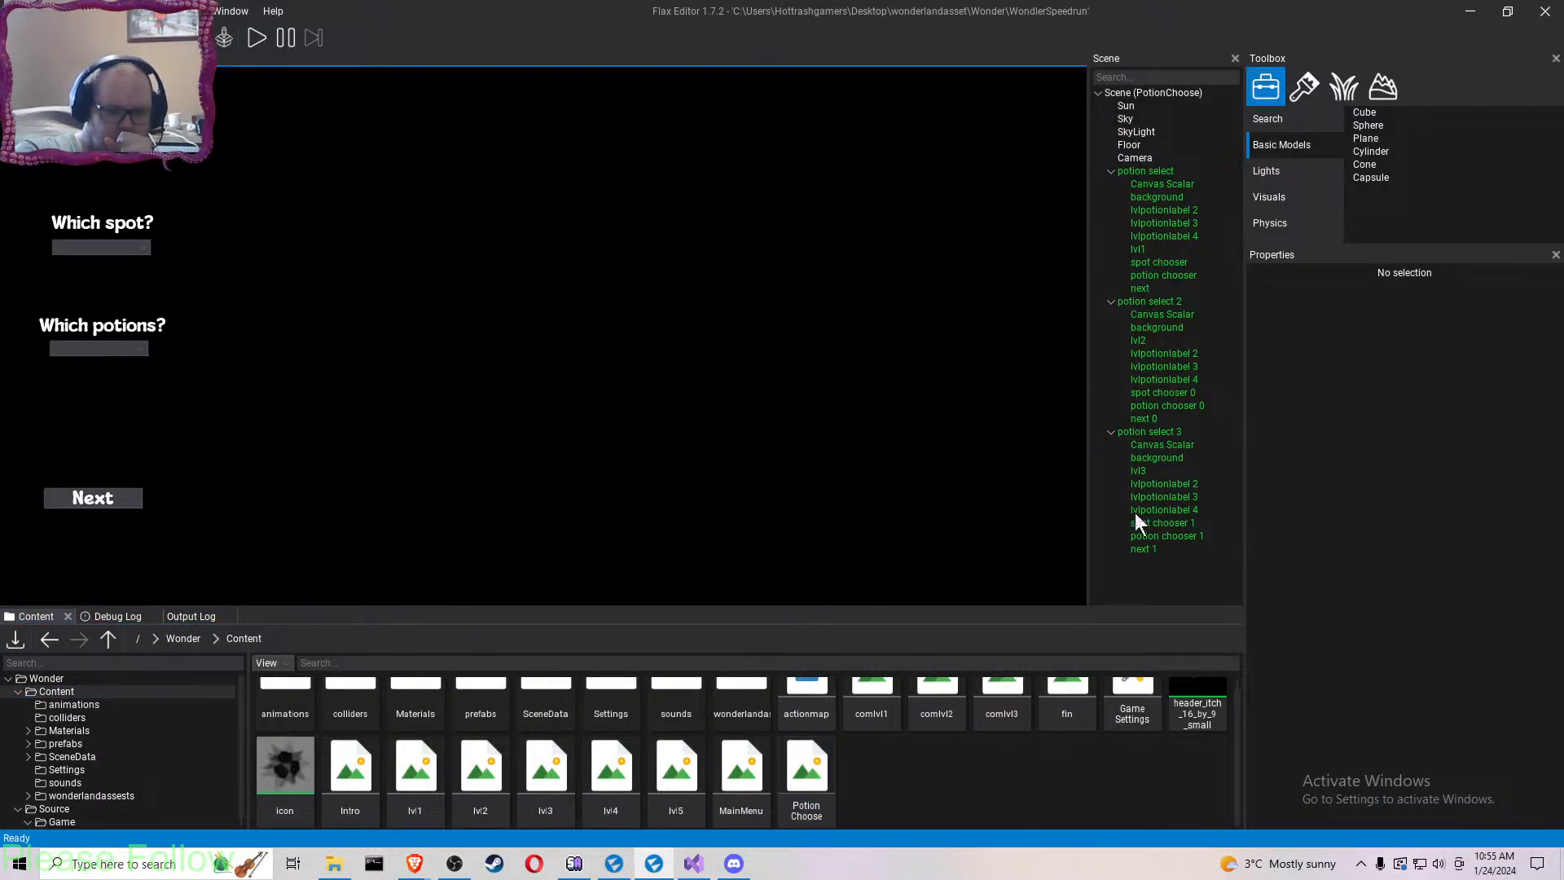
pyautogui.click(1142, 432)
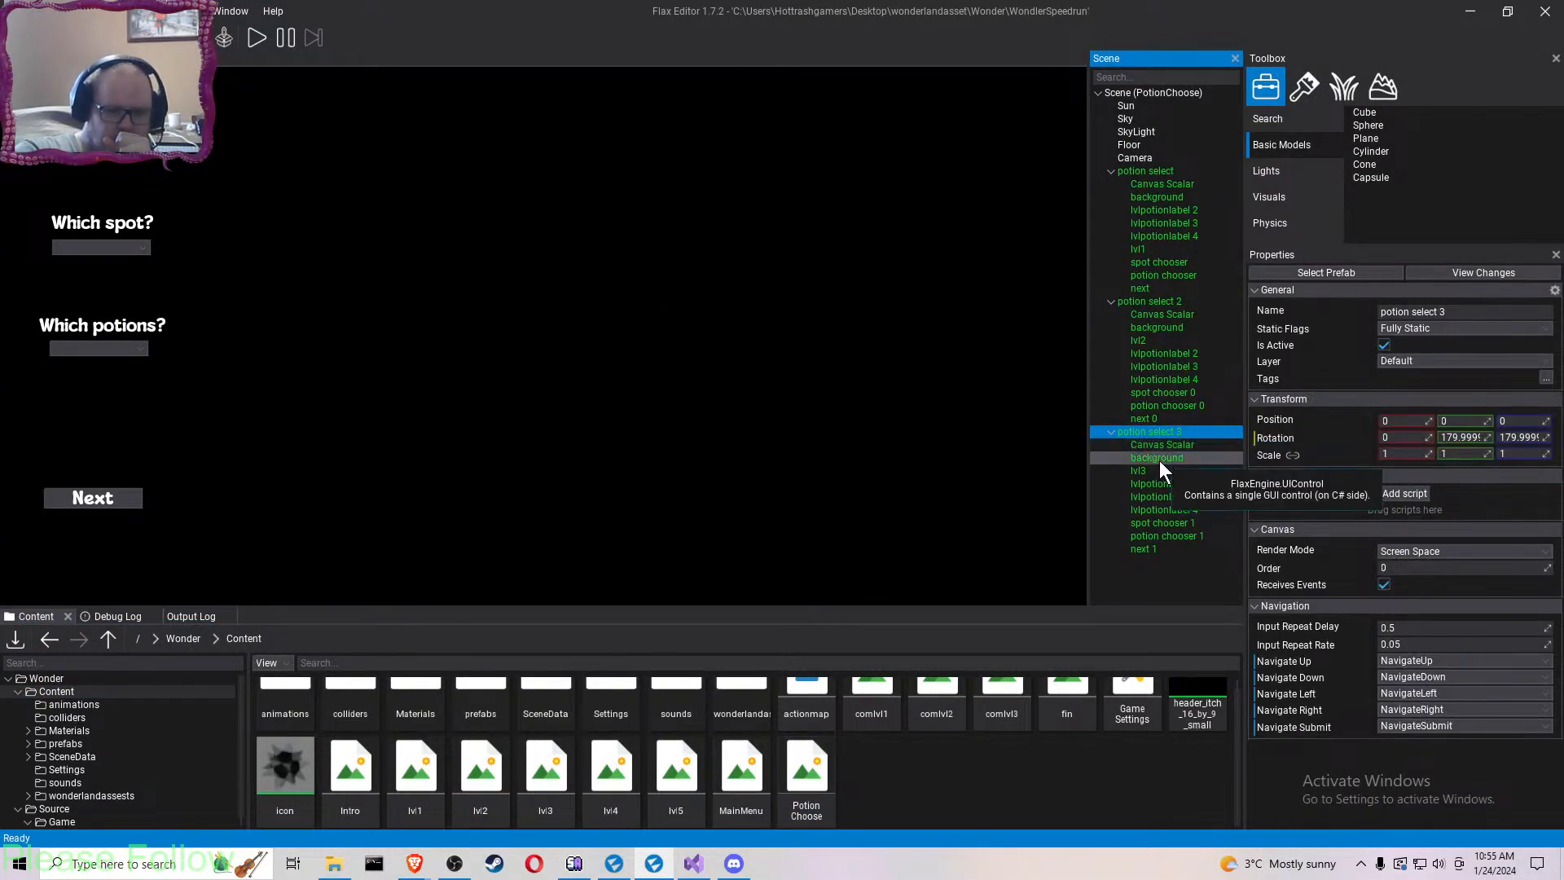
pyautogui.click(1160, 458)
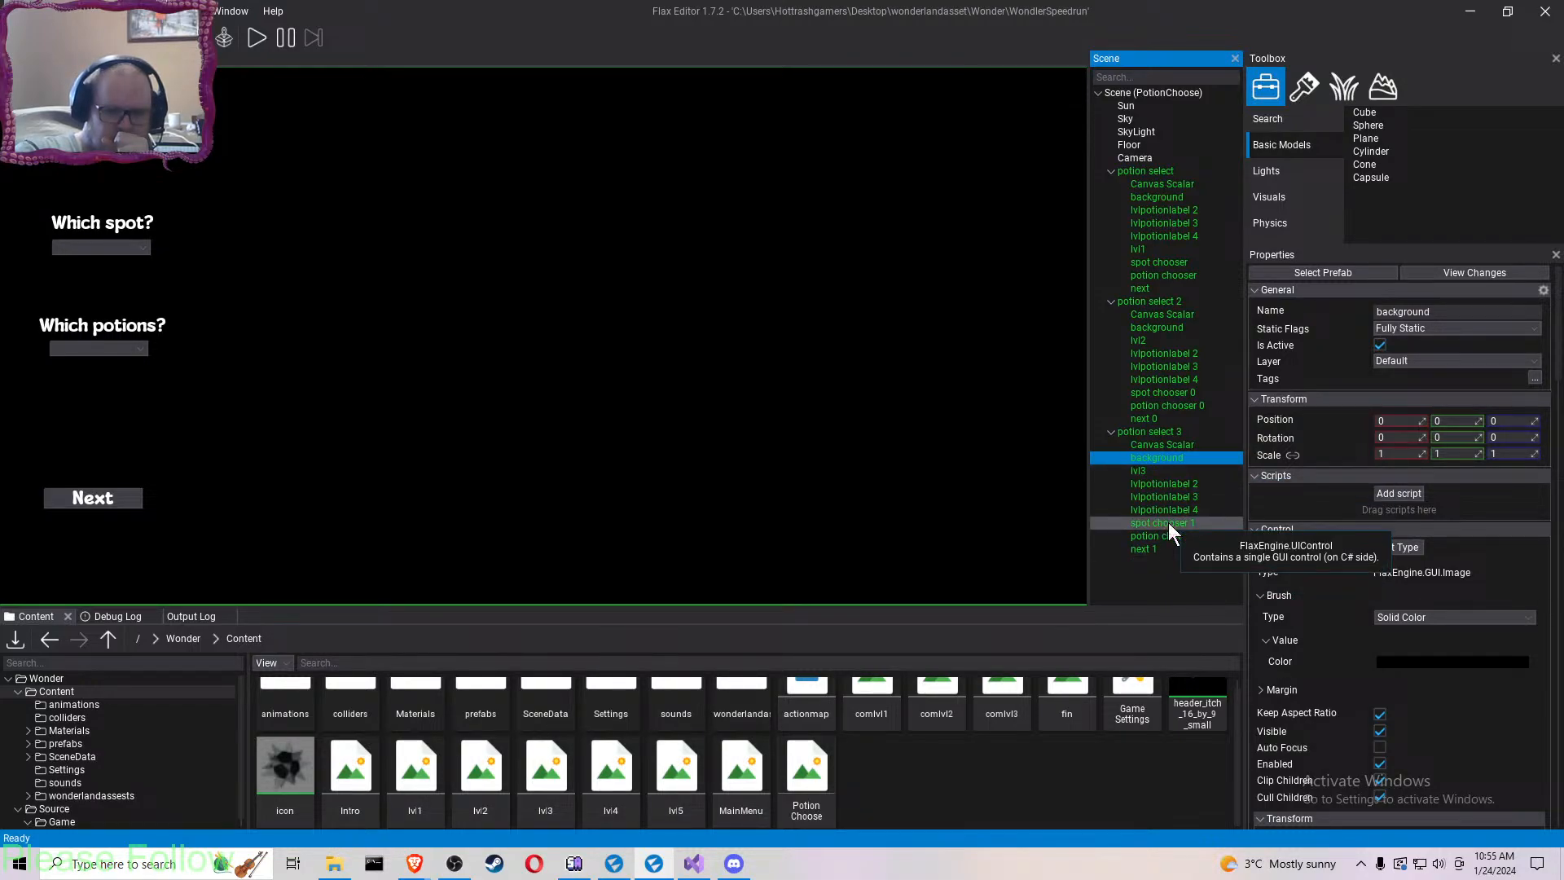
# - Assign the lvlthreefin texture from Materials to the lvl3 image of potion select 3 and save the scene
pyautogui.click(1165, 444)
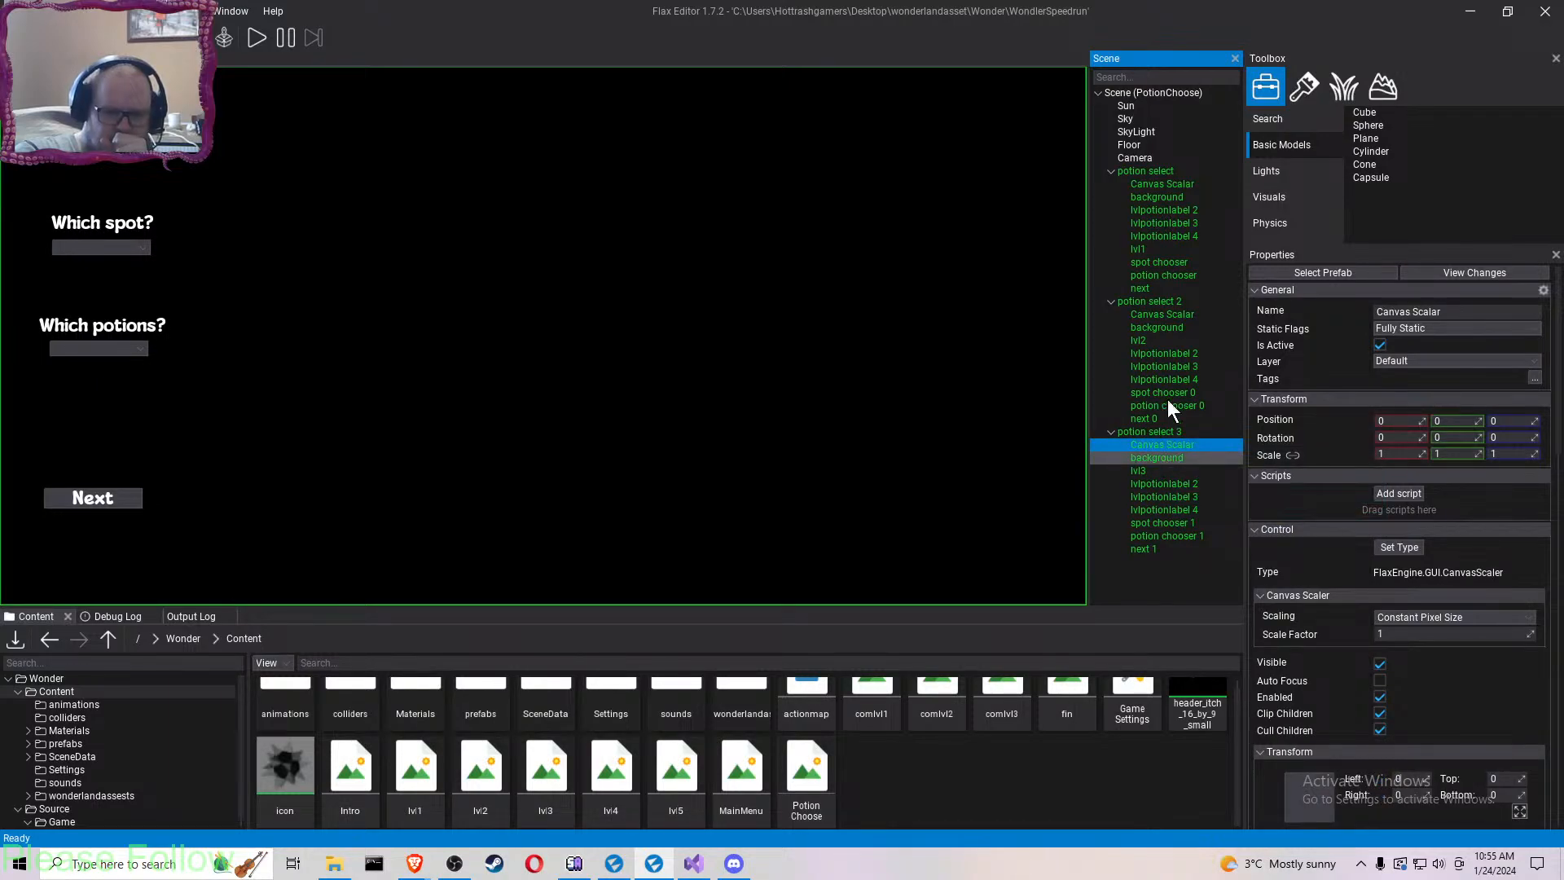
pyautogui.click(1159, 471)
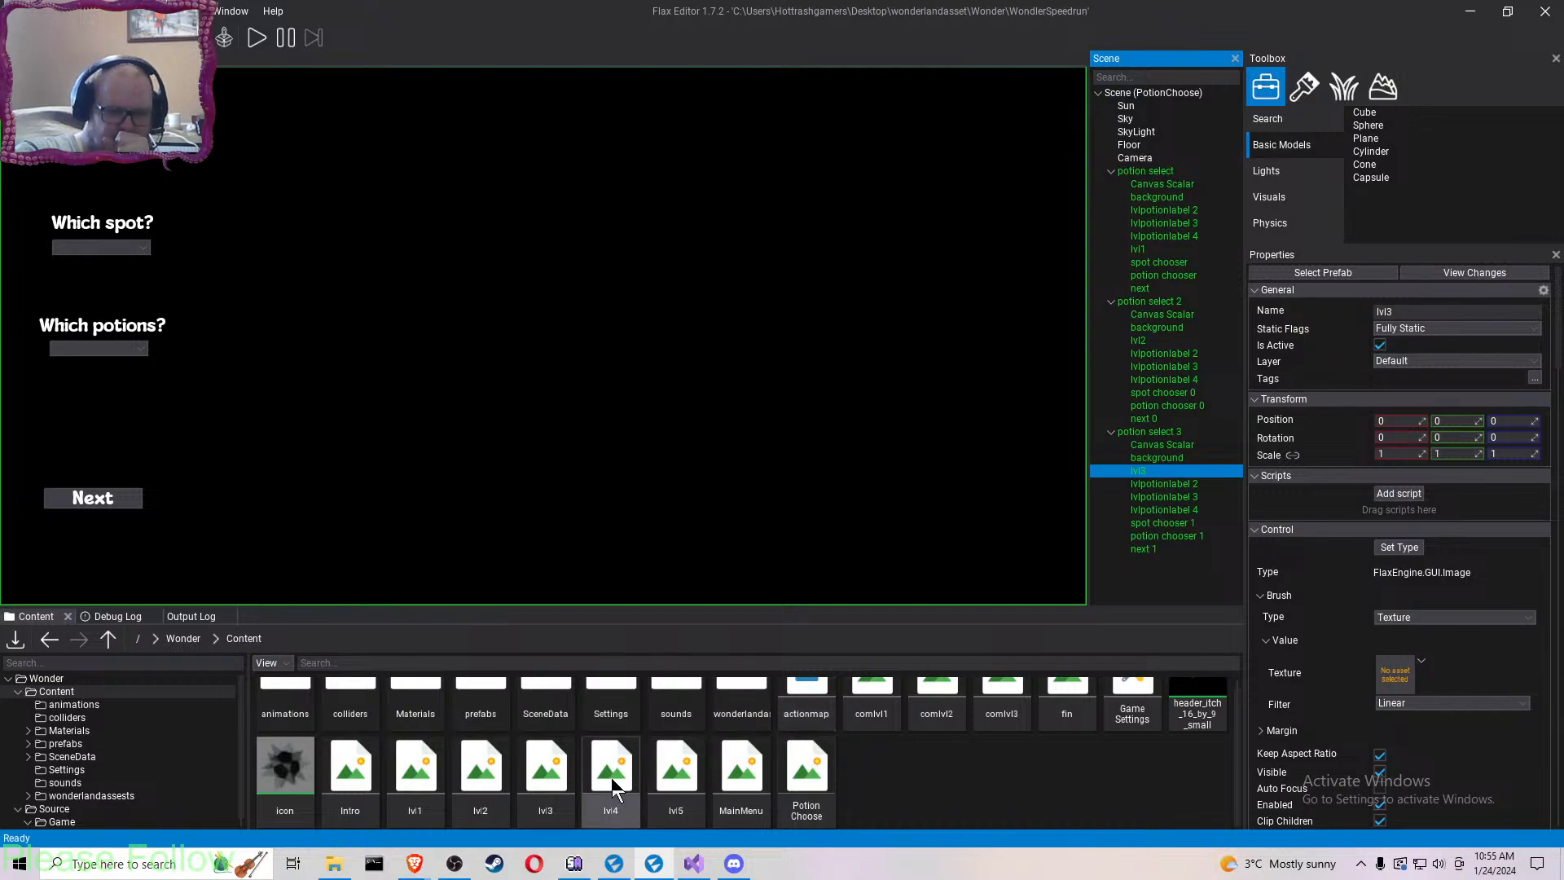
pyautogui.click(86, 734)
pyautogui.scroll(-10, 803, 766)
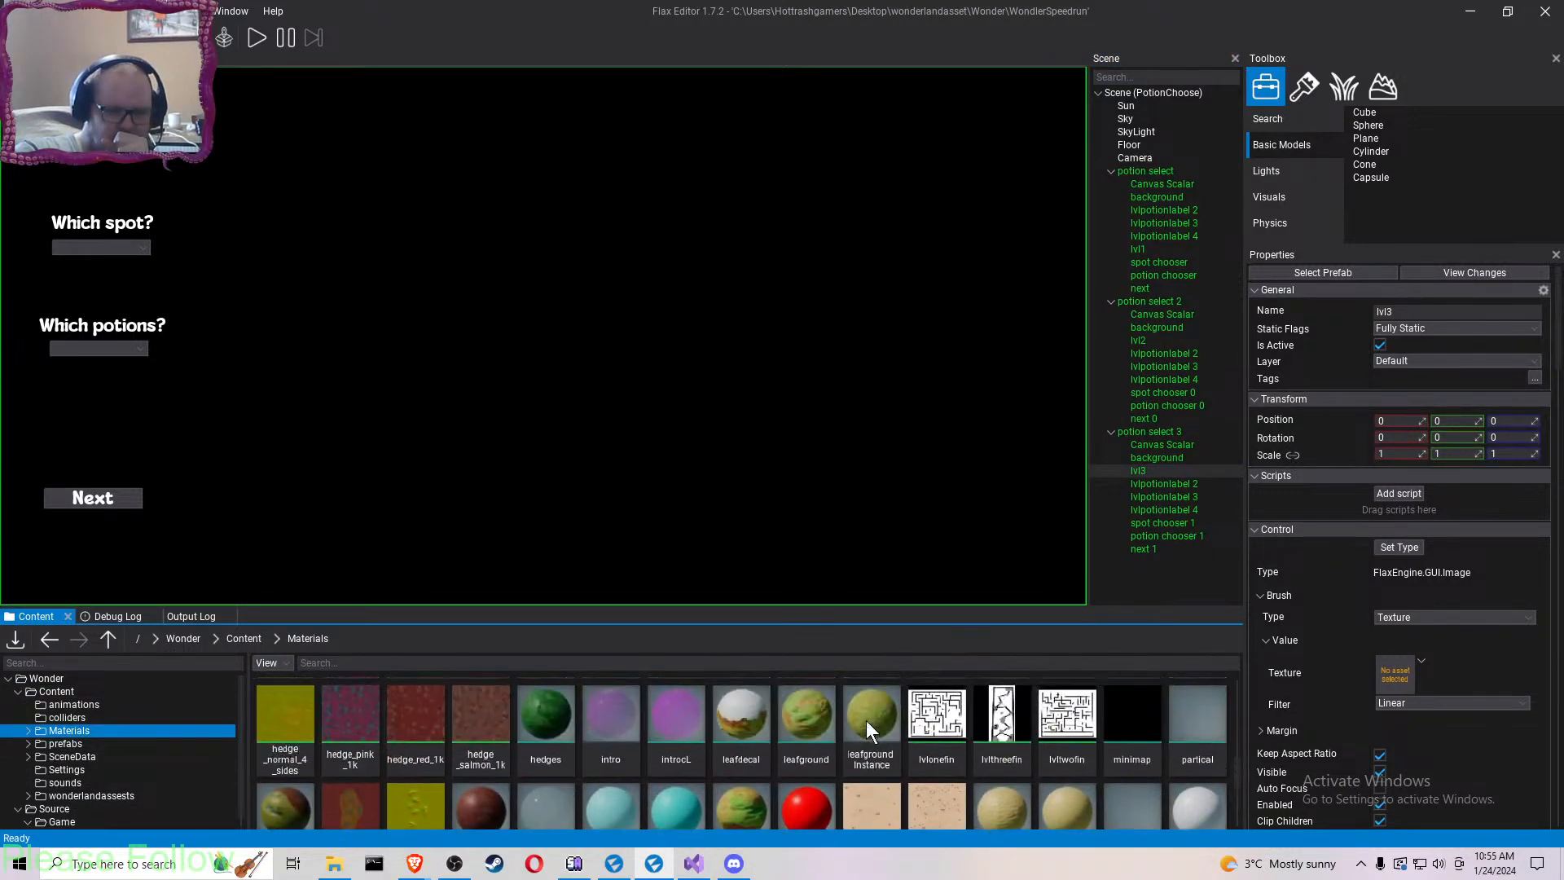
pyautogui.moveTo(1002, 717); pyautogui.dragTo(1394, 675)
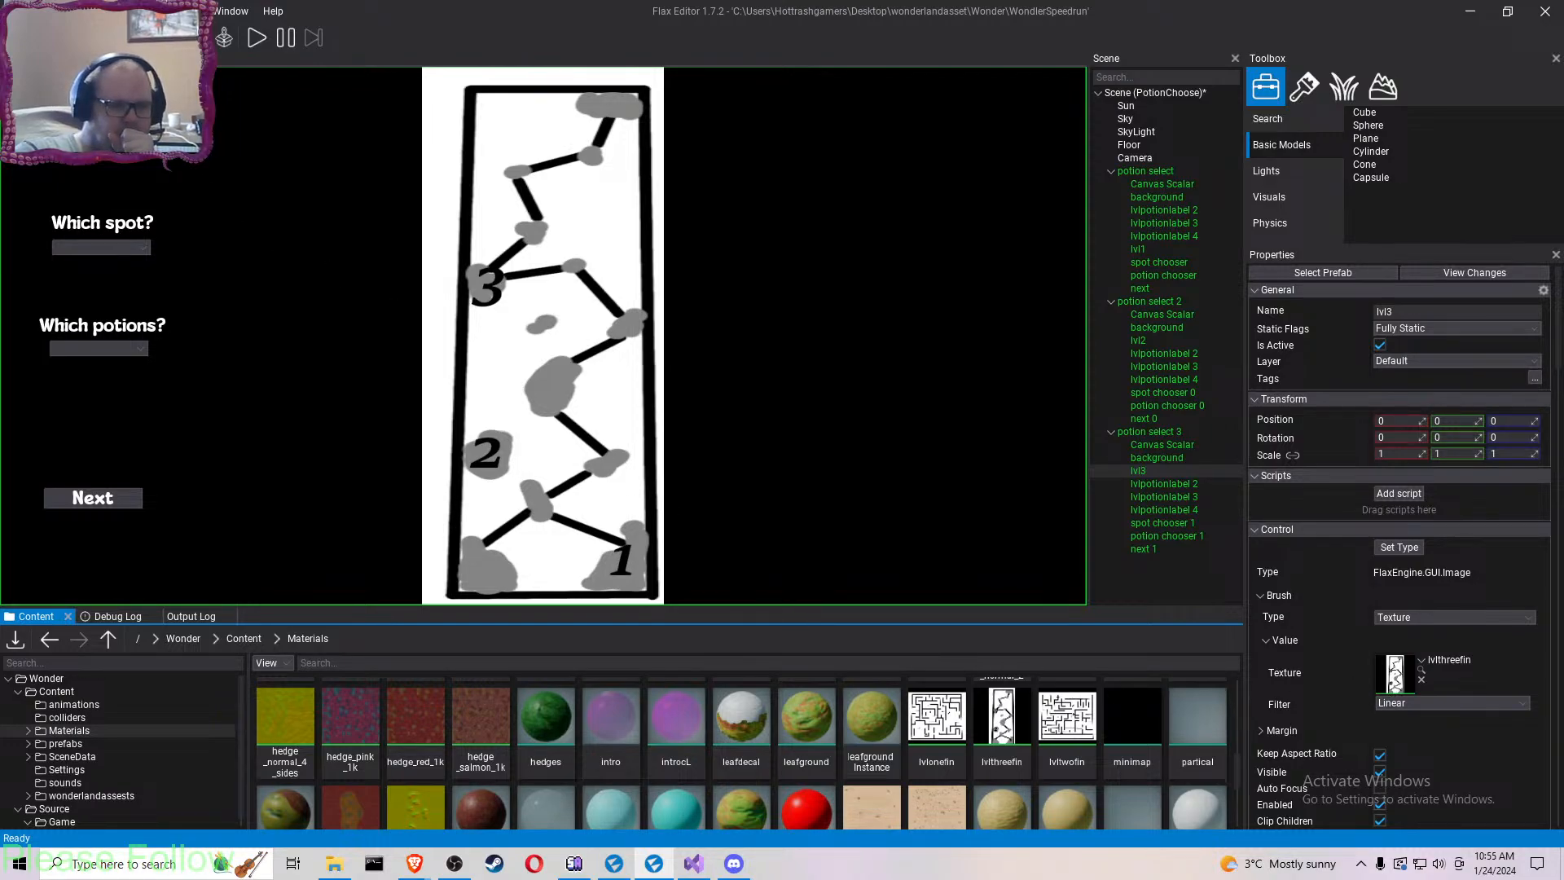
pyautogui.hotkey('ctrl', 's')
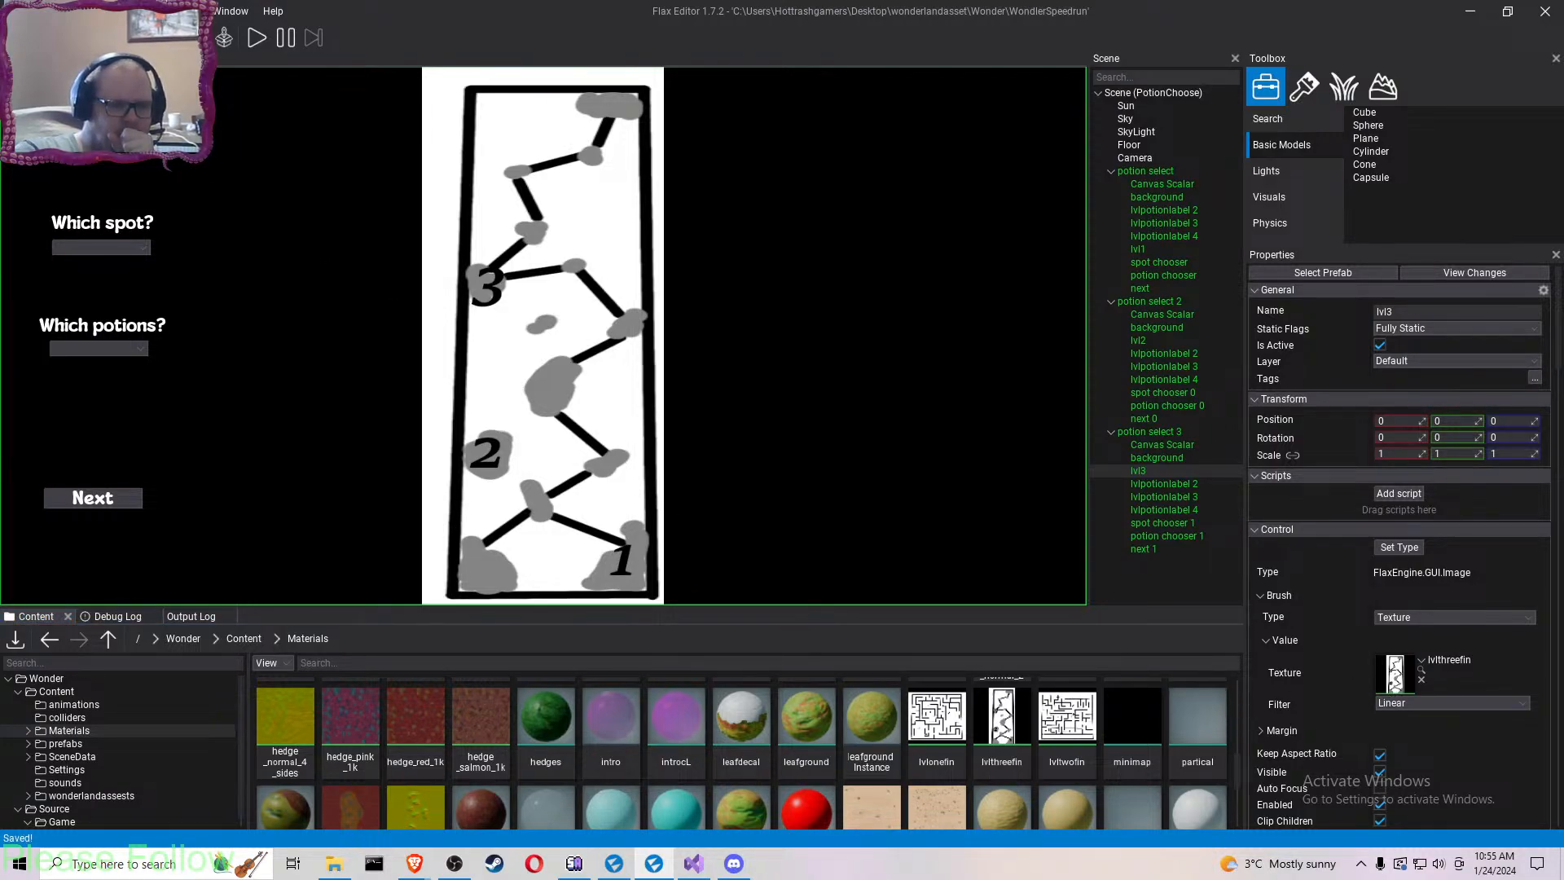
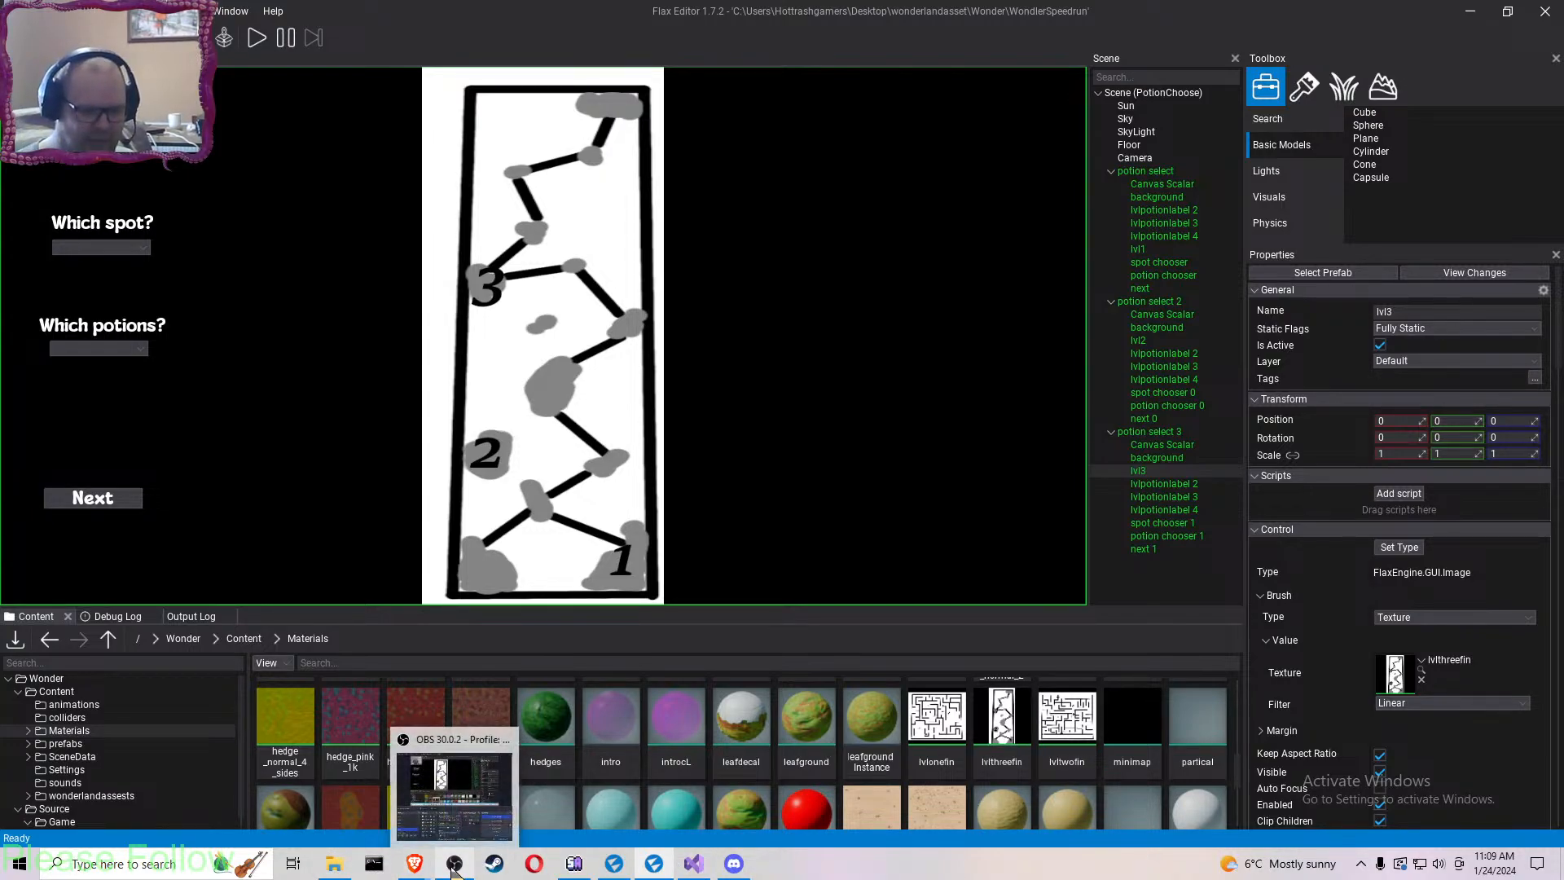
# - Switch to Discord, open the Stay awhile and stream voice channel and watch the participant's shared screen
pyautogui.moveTo(424, 868)
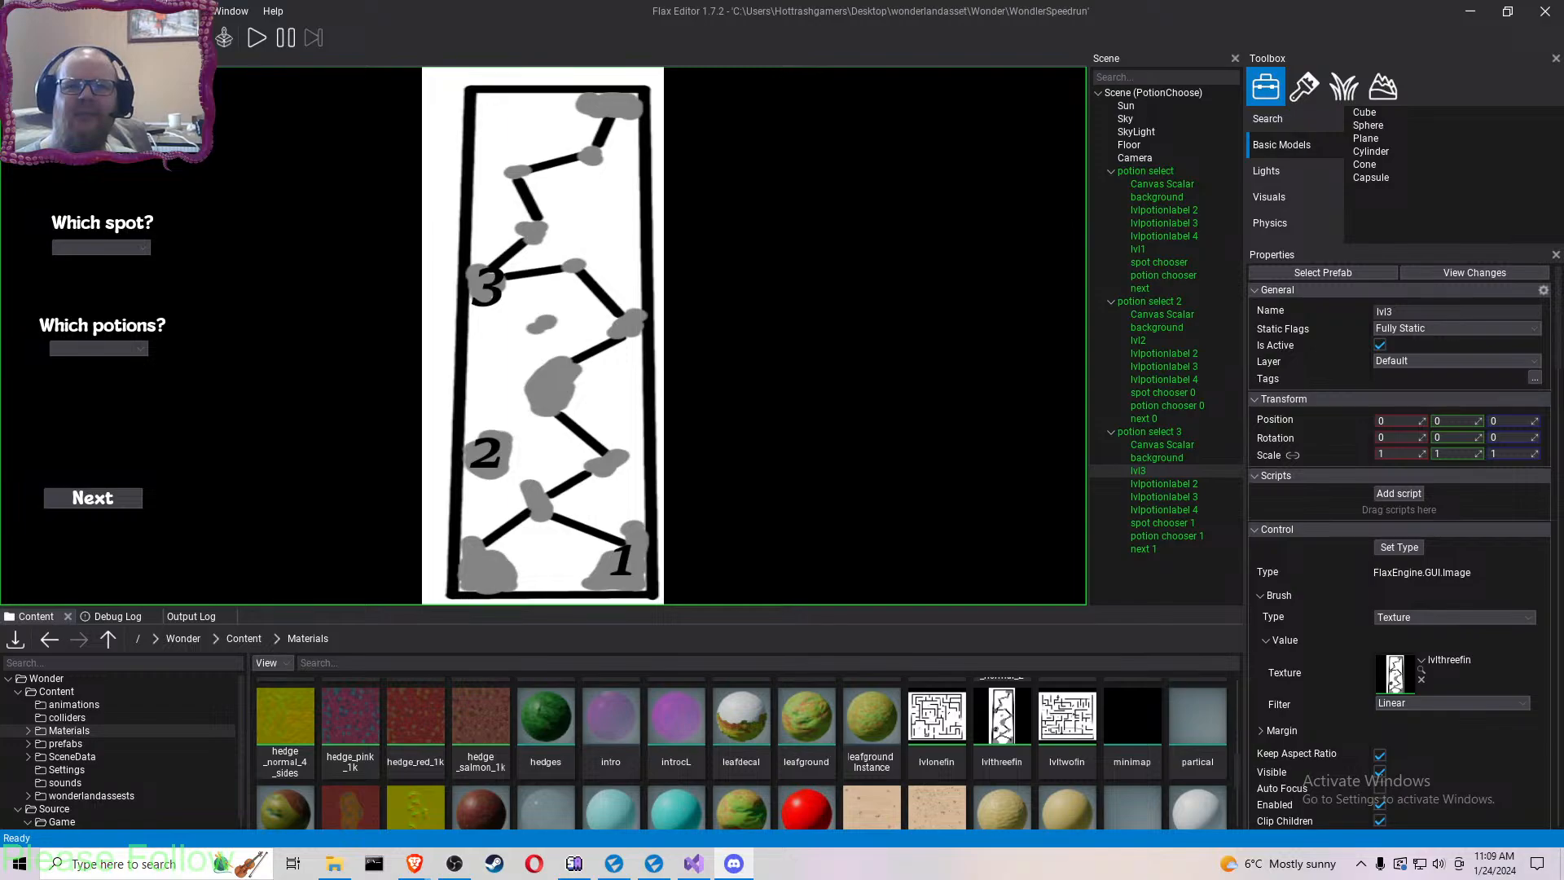
pyautogui.moveTo(668, 0); pyautogui.dragTo(605, 27)
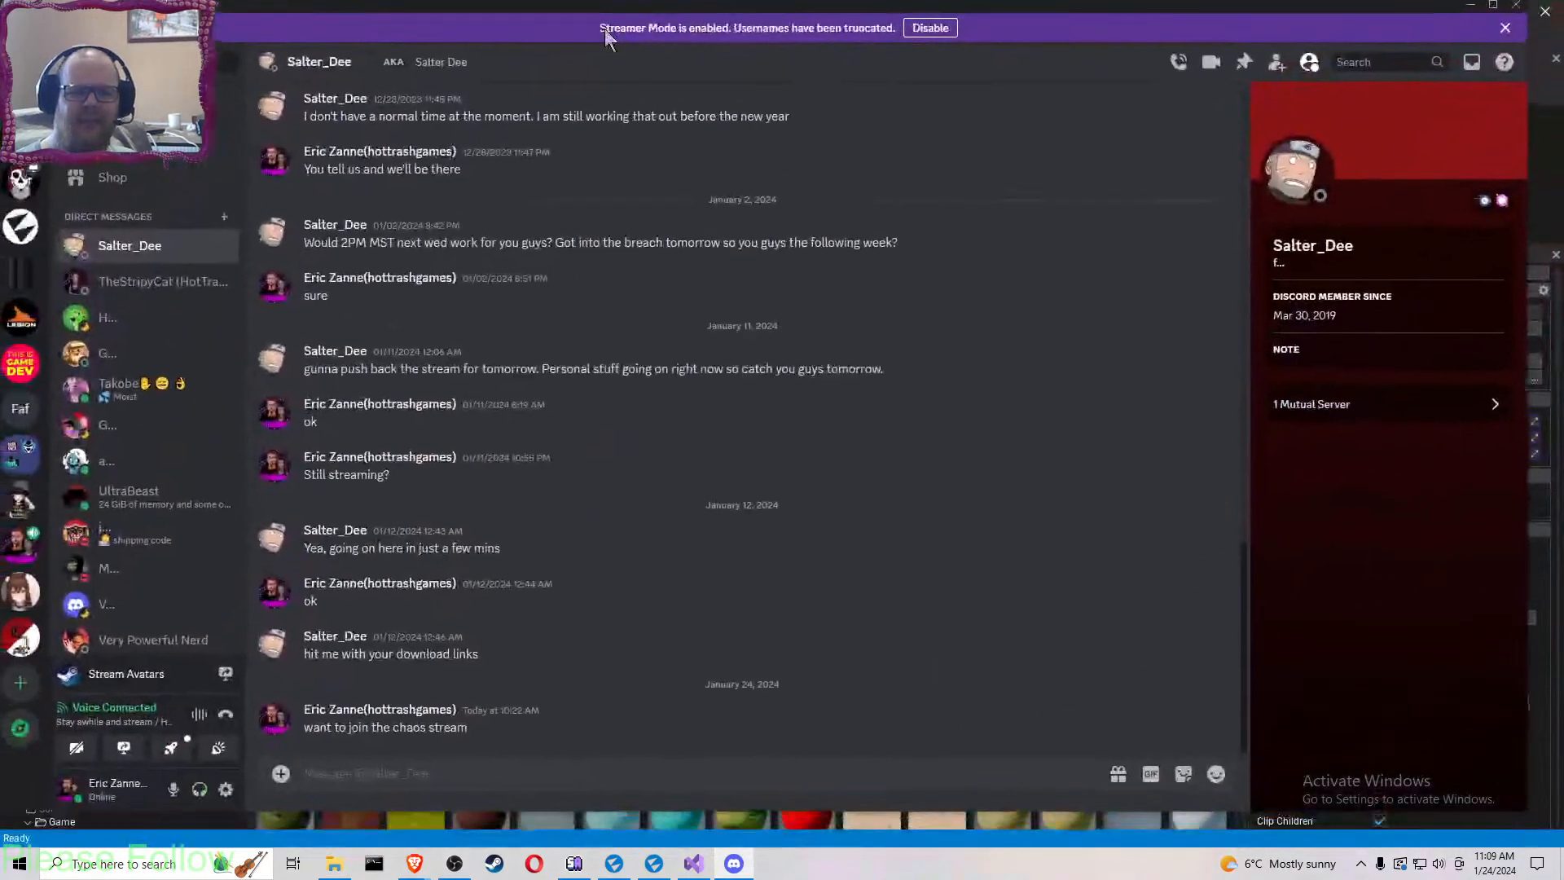
pyautogui.scroll(-5, 114, 538)
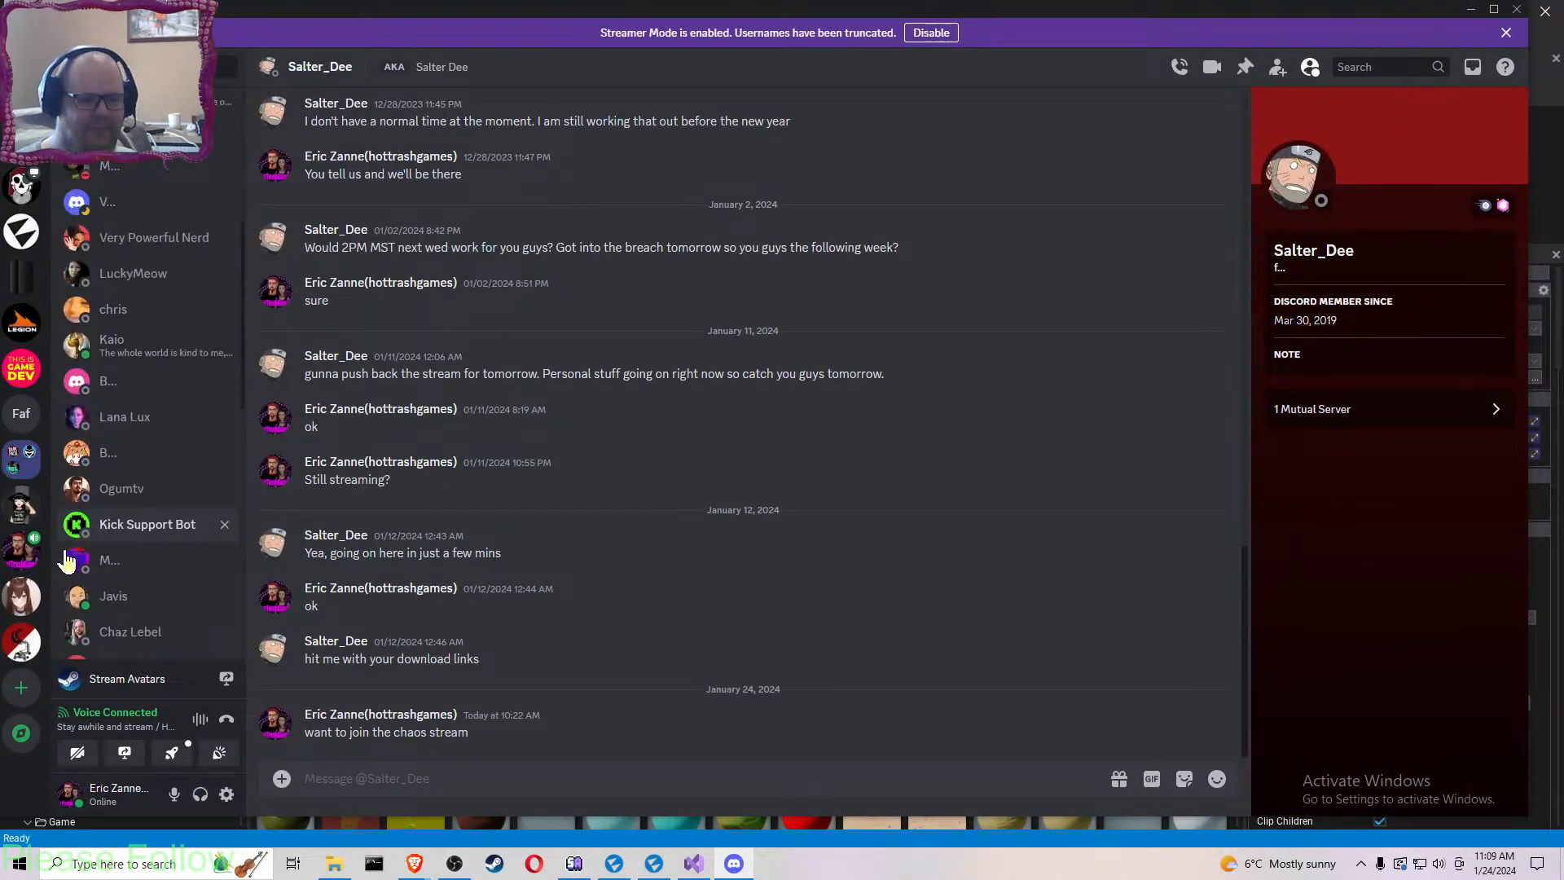
pyautogui.click(29, 561)
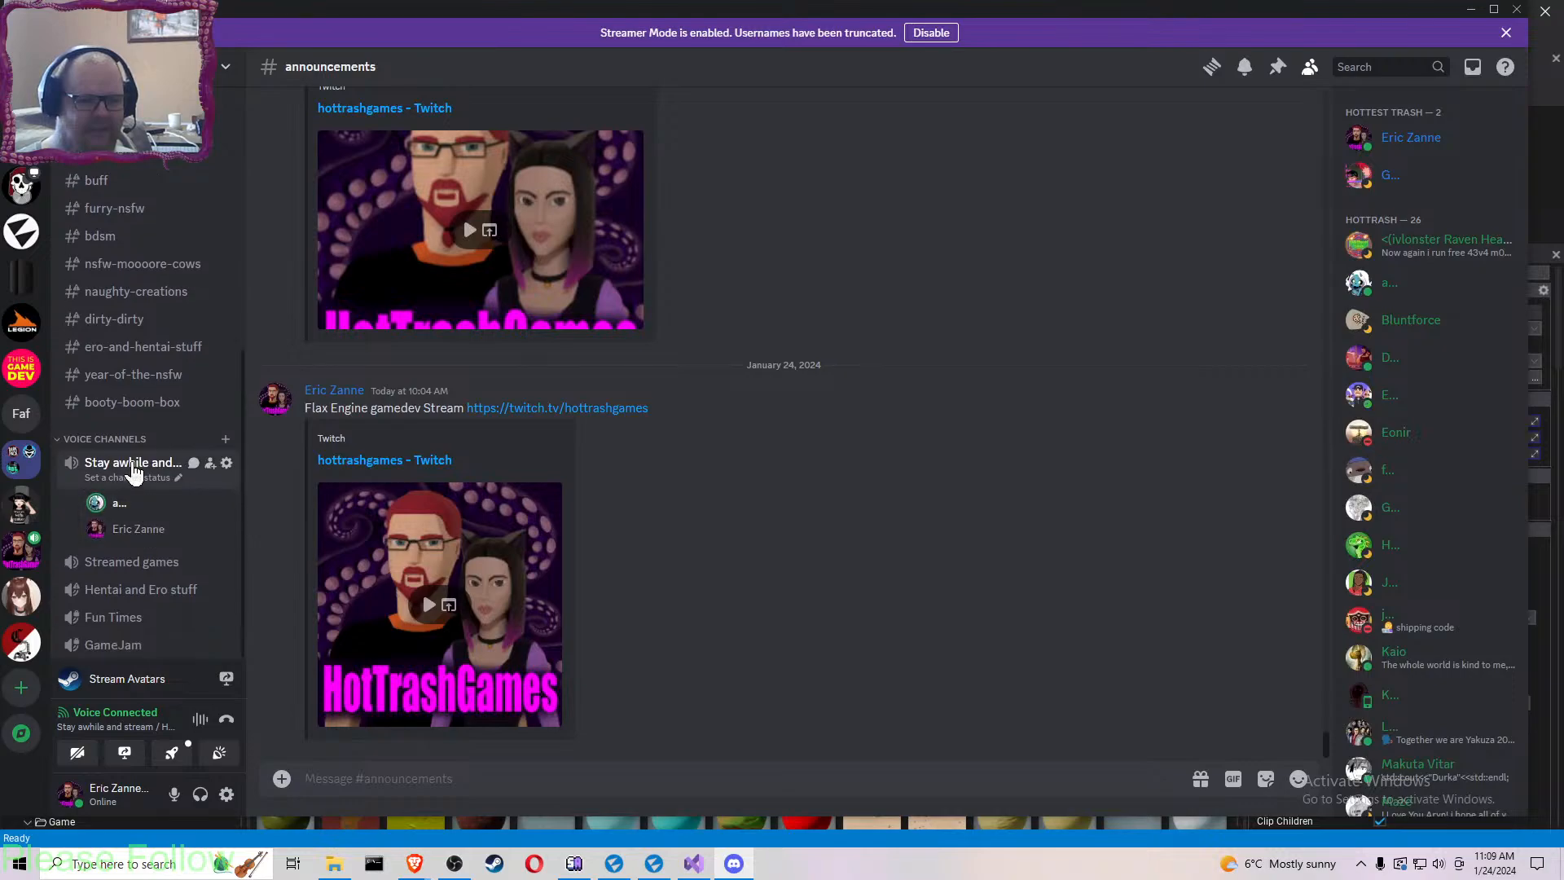
pyautogui.click(114, 462)
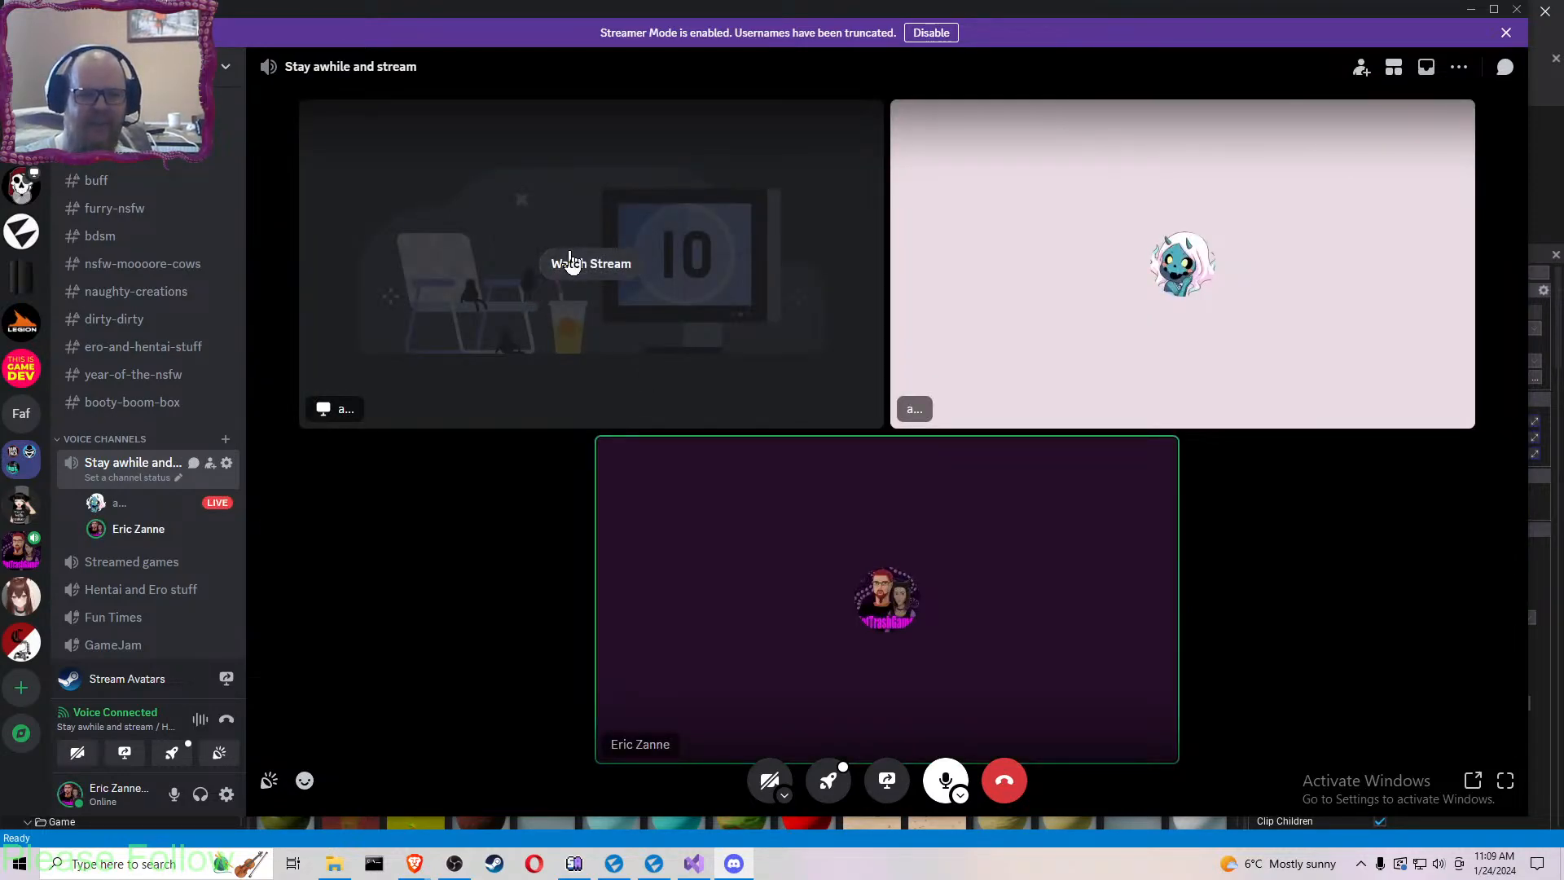
pyautogui.click(562, 262)
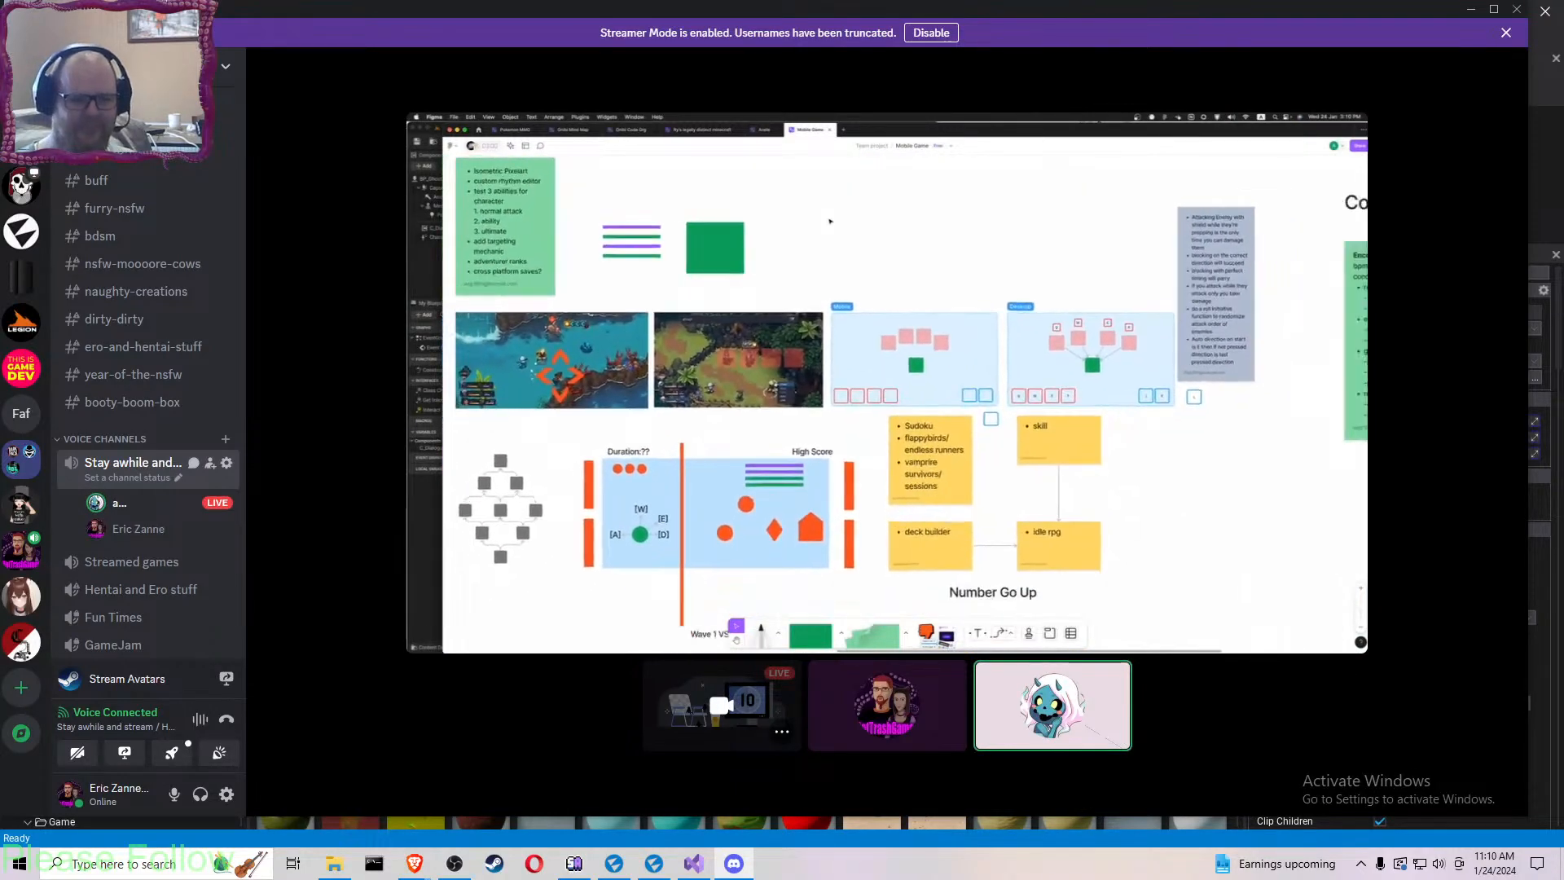
# - Stop watching the shared screen and minimize Discord
pyautogui.moveTo(896, 603)
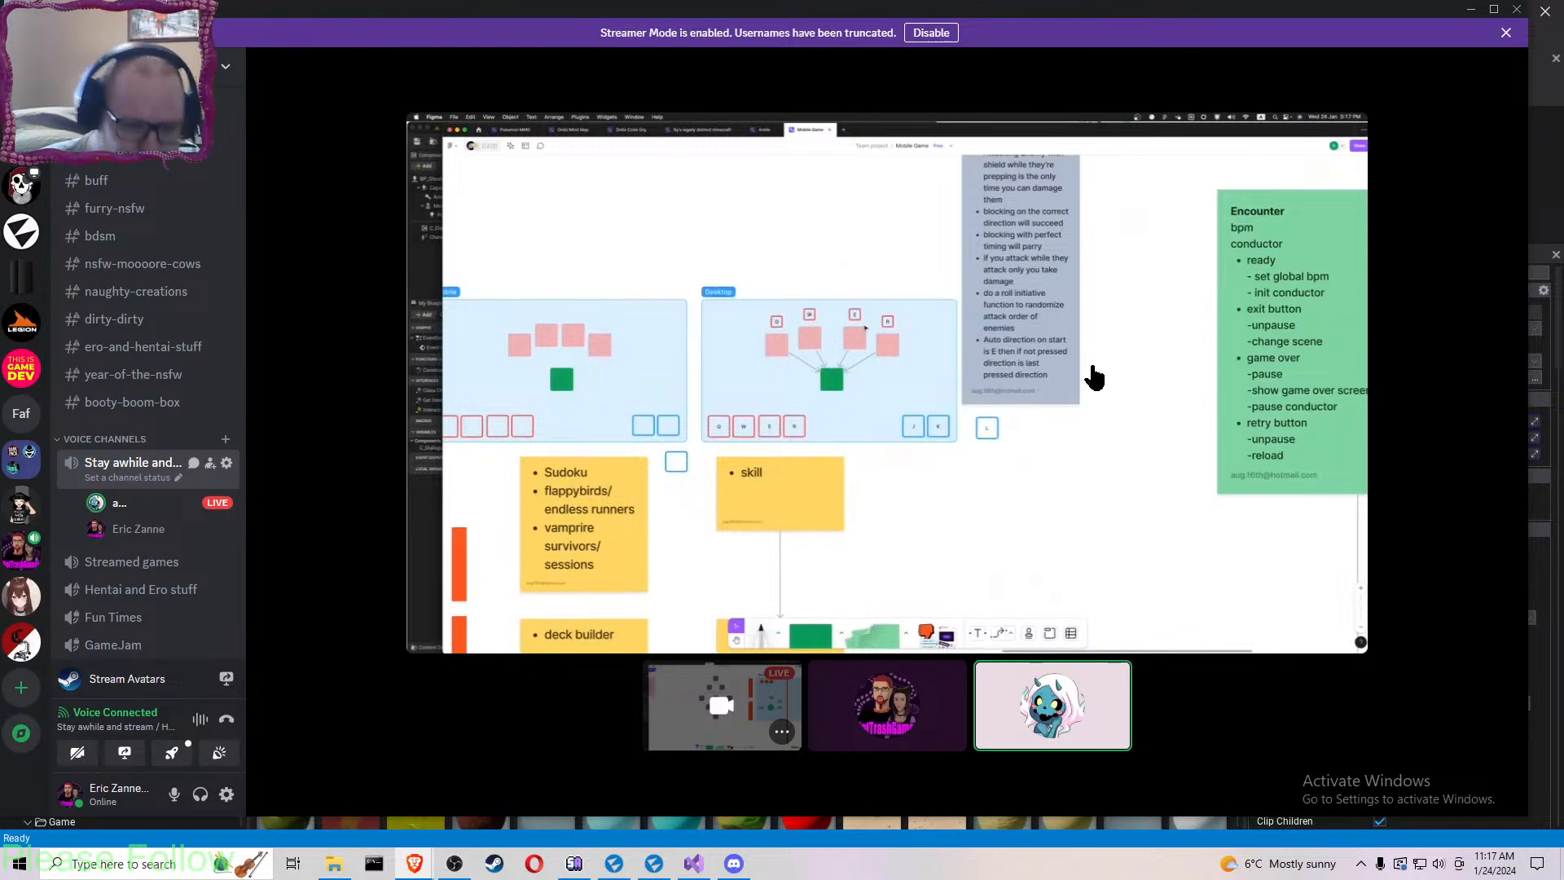
pyautogui.moveTo(1174, 359)
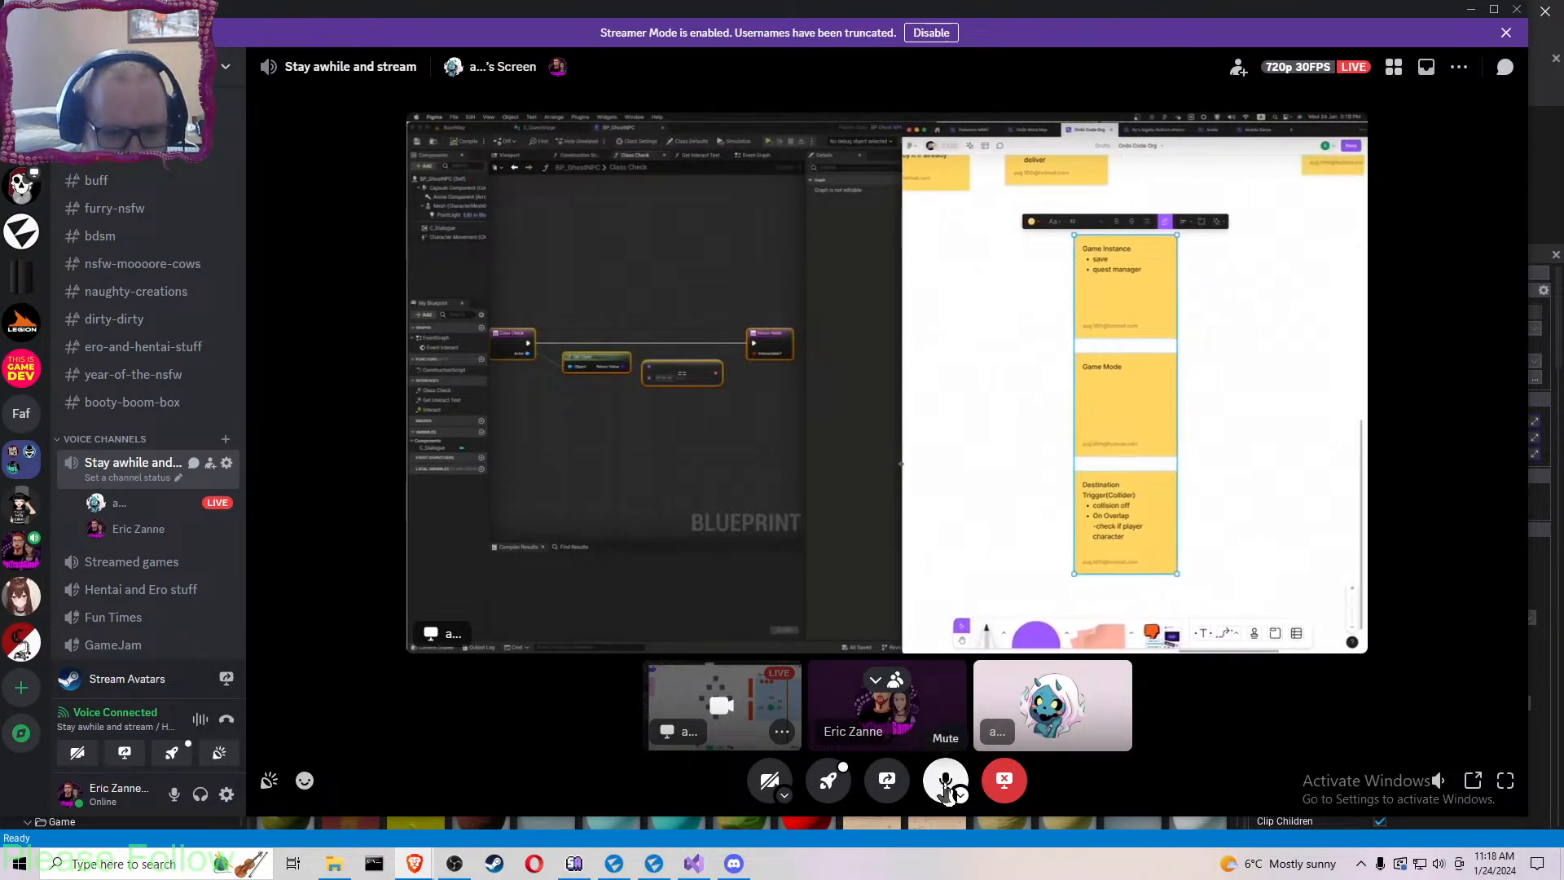
pyautogui.click(1004, 780)
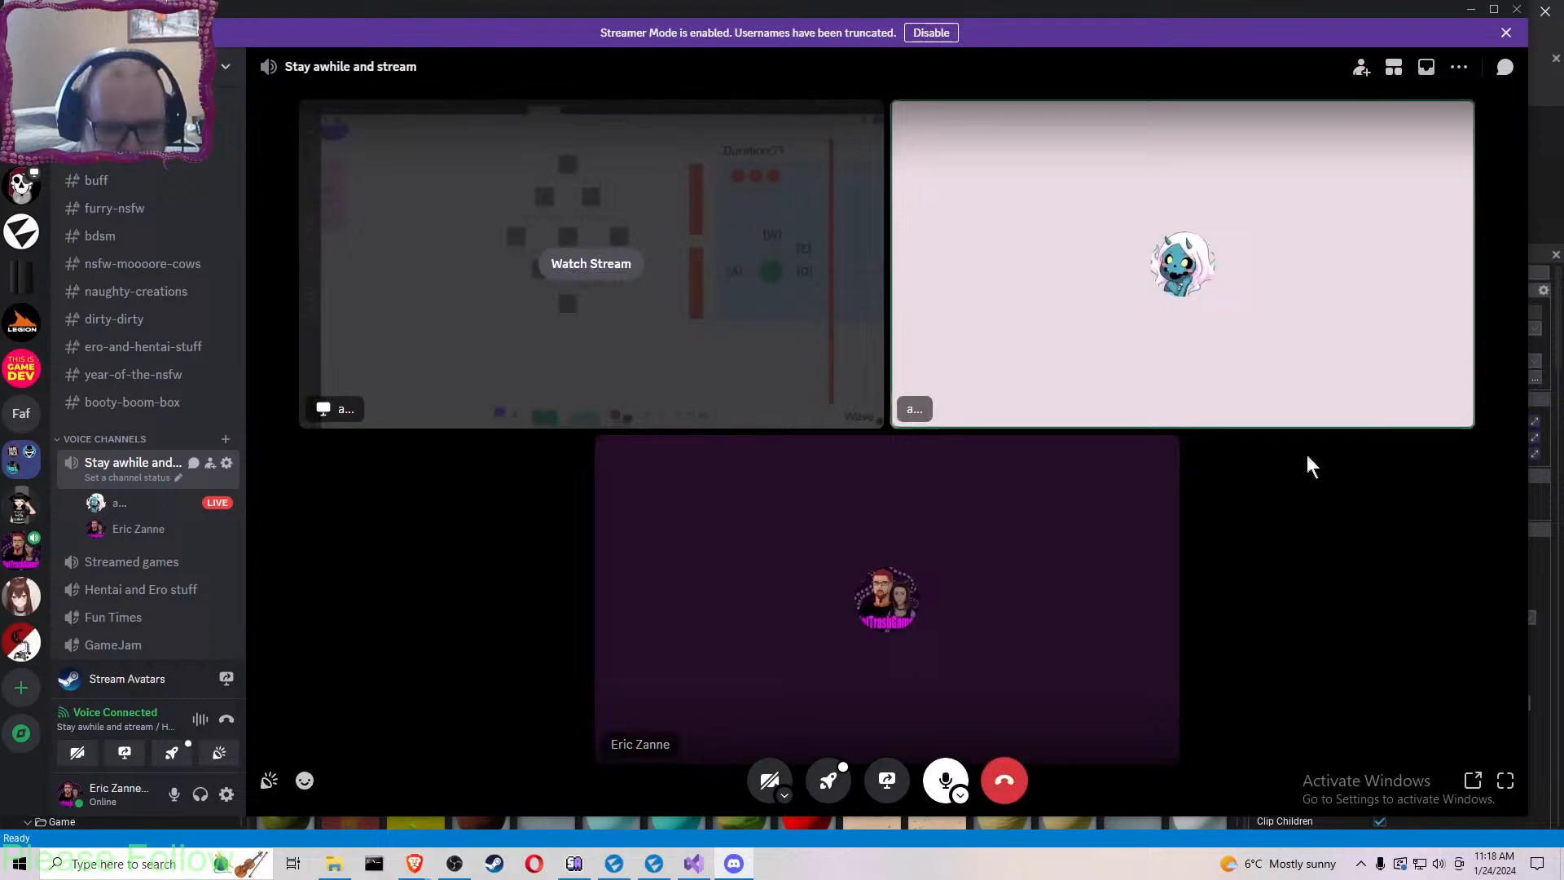
pyautogui.click(1471, 10)
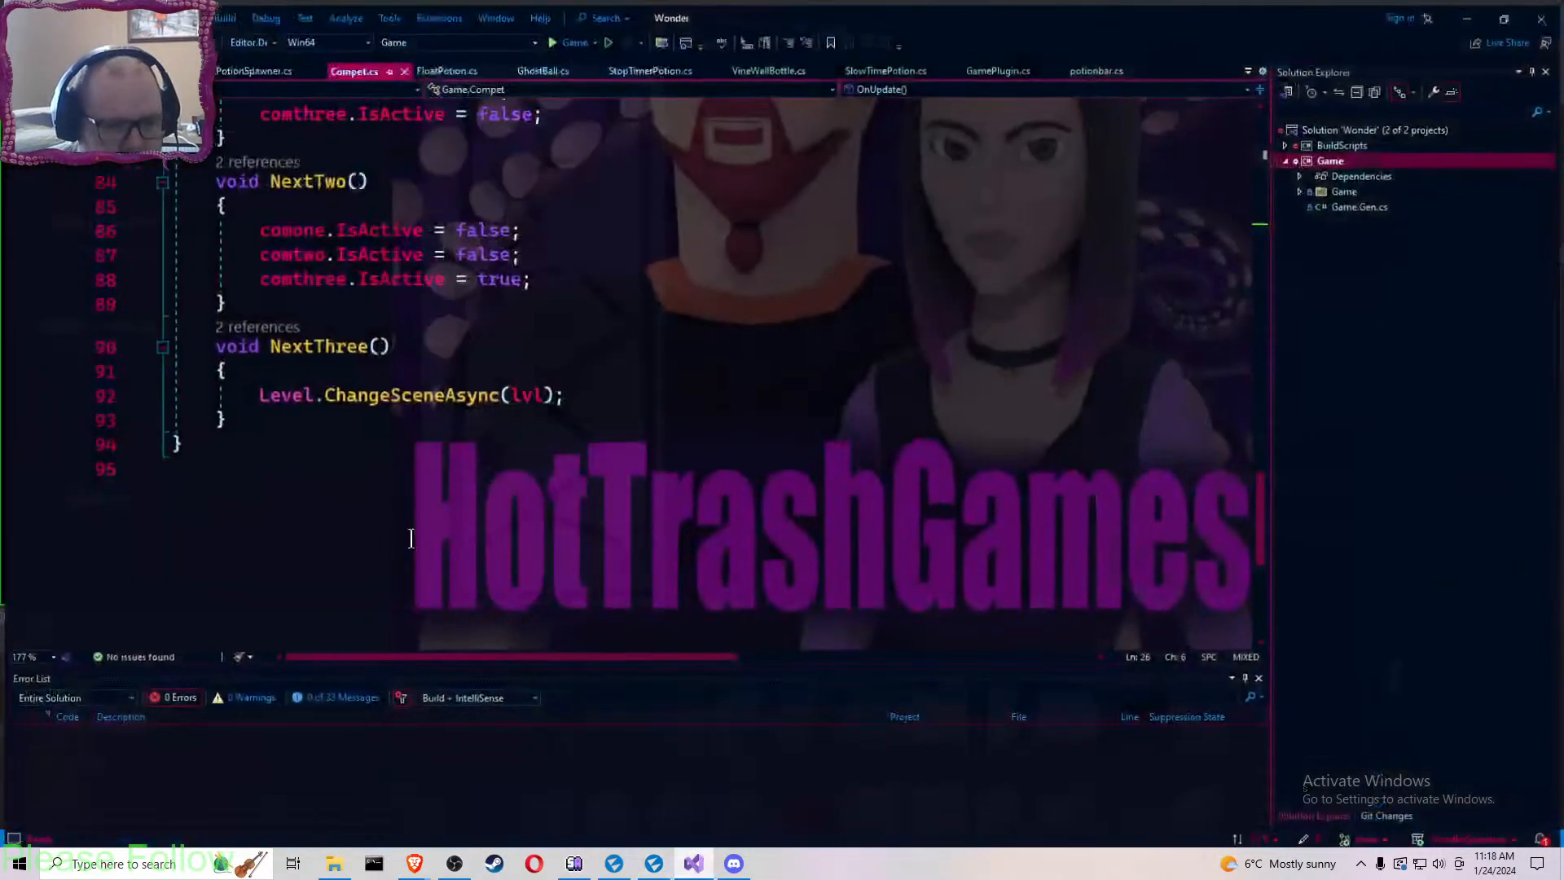
# - Switch to Visual Studio, open the CompetPotionSpawner script and compare the level one potion spot tags with those of levels two and three
pyautogui.click(694, 863)
pyautogui.scroll(20, 524, 301)
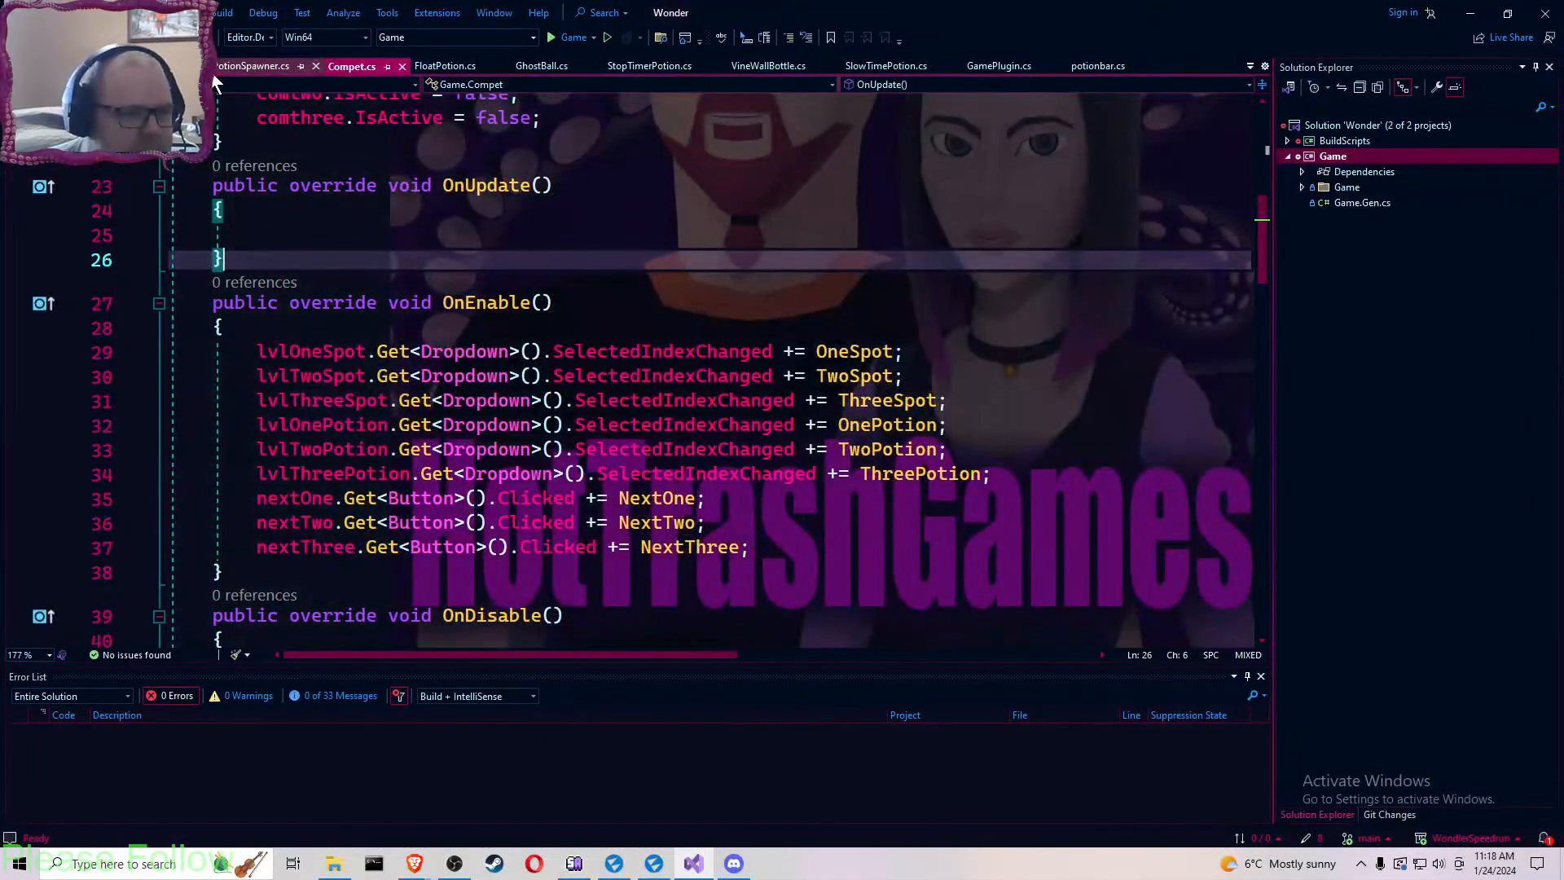
pyautogui.click(227, 65)
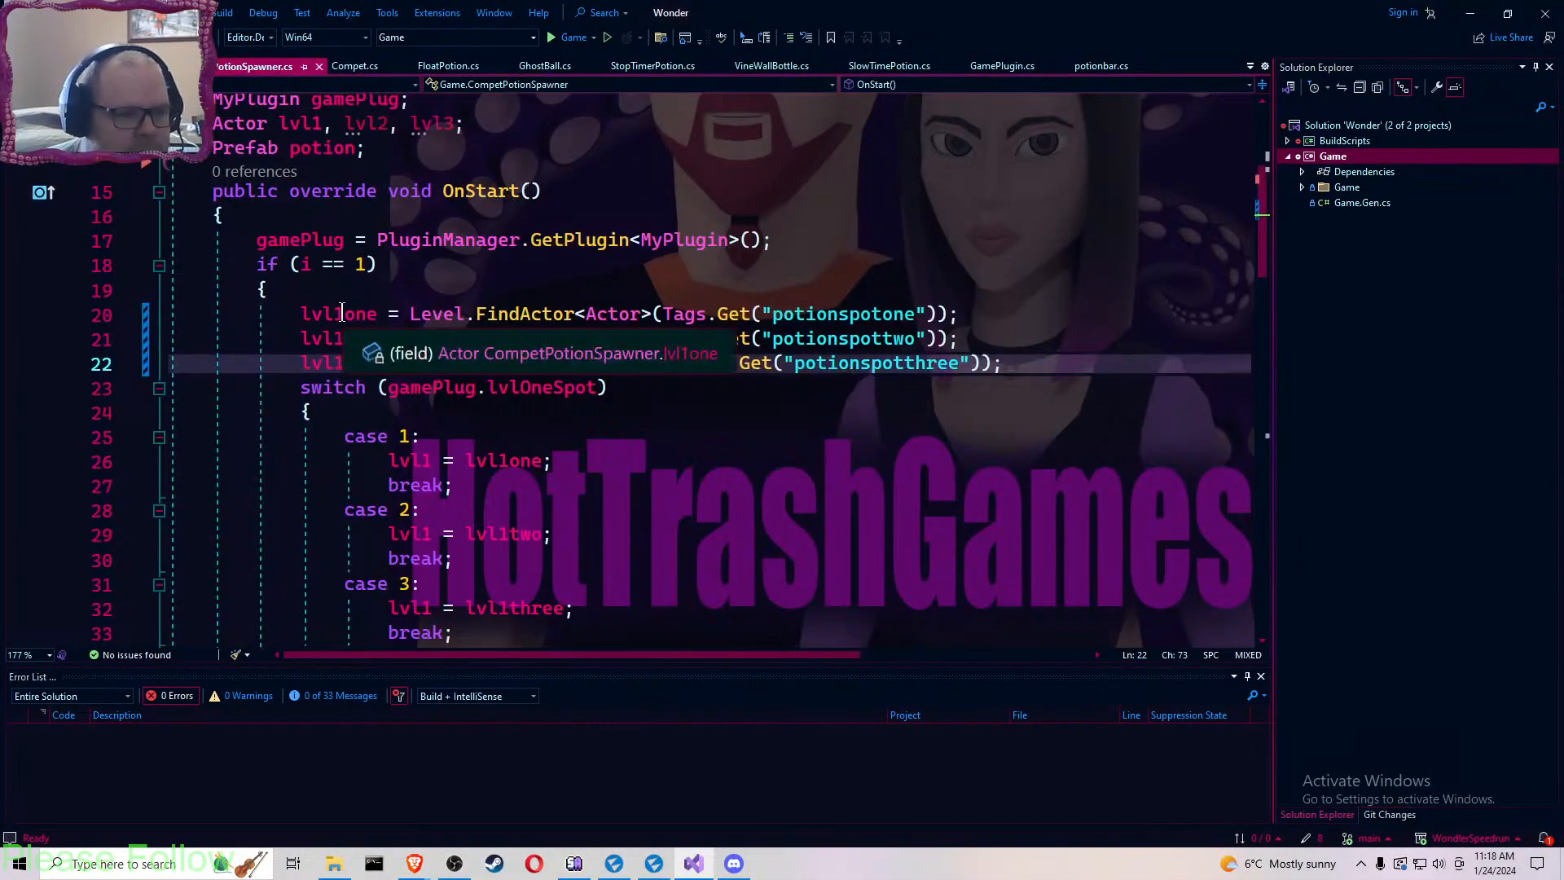
pyautogui.scroll(-10, 454, 318)
pyautogui.scroll(-4, 464, 315)
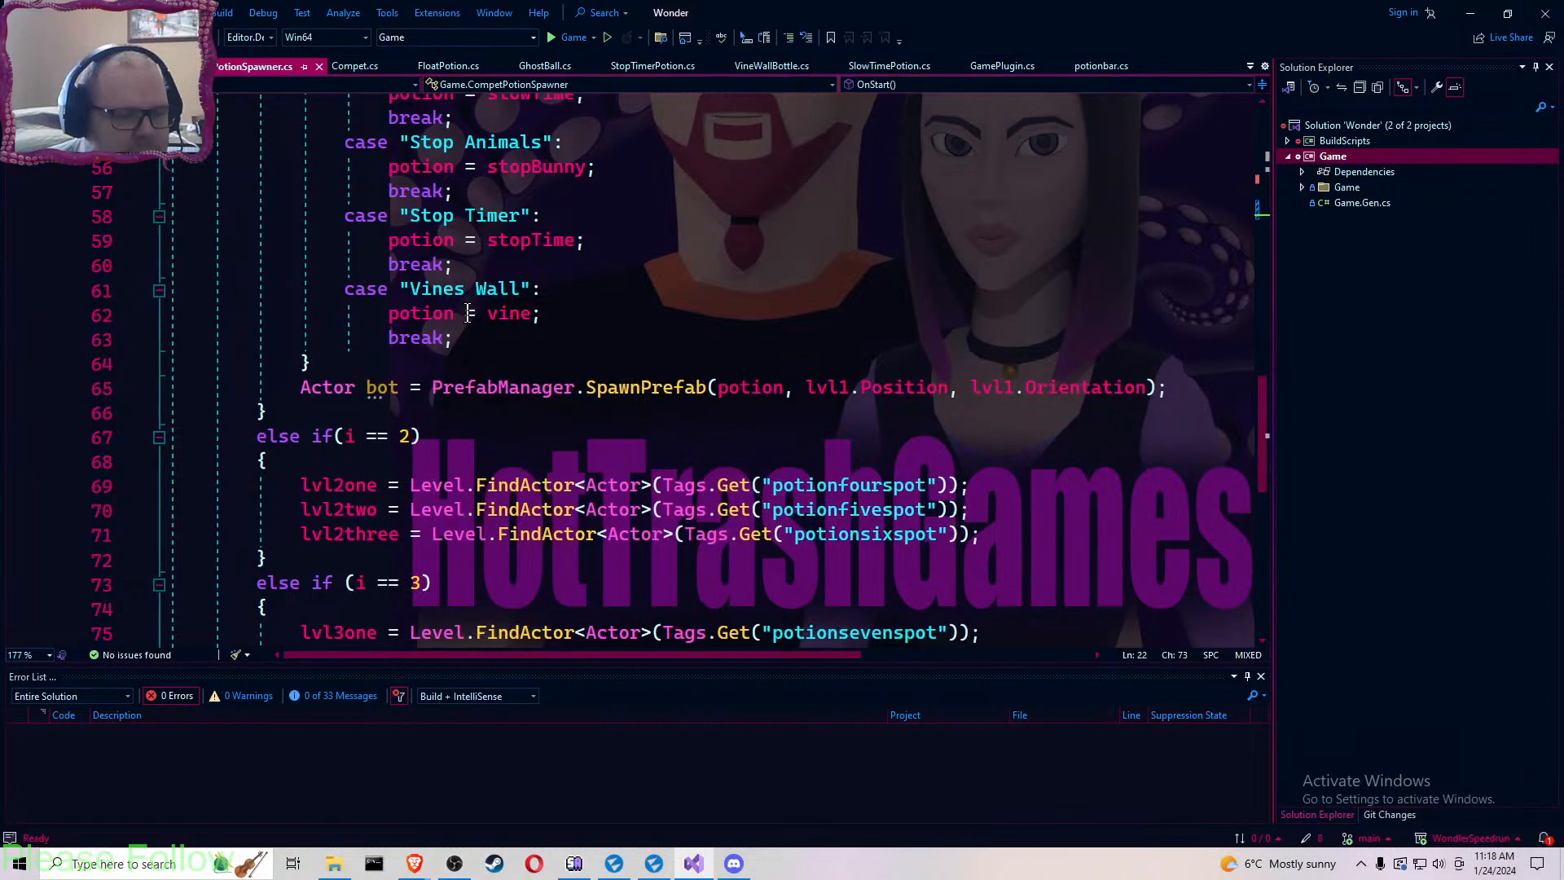
pyautogui.scroll(13, 469, 314)
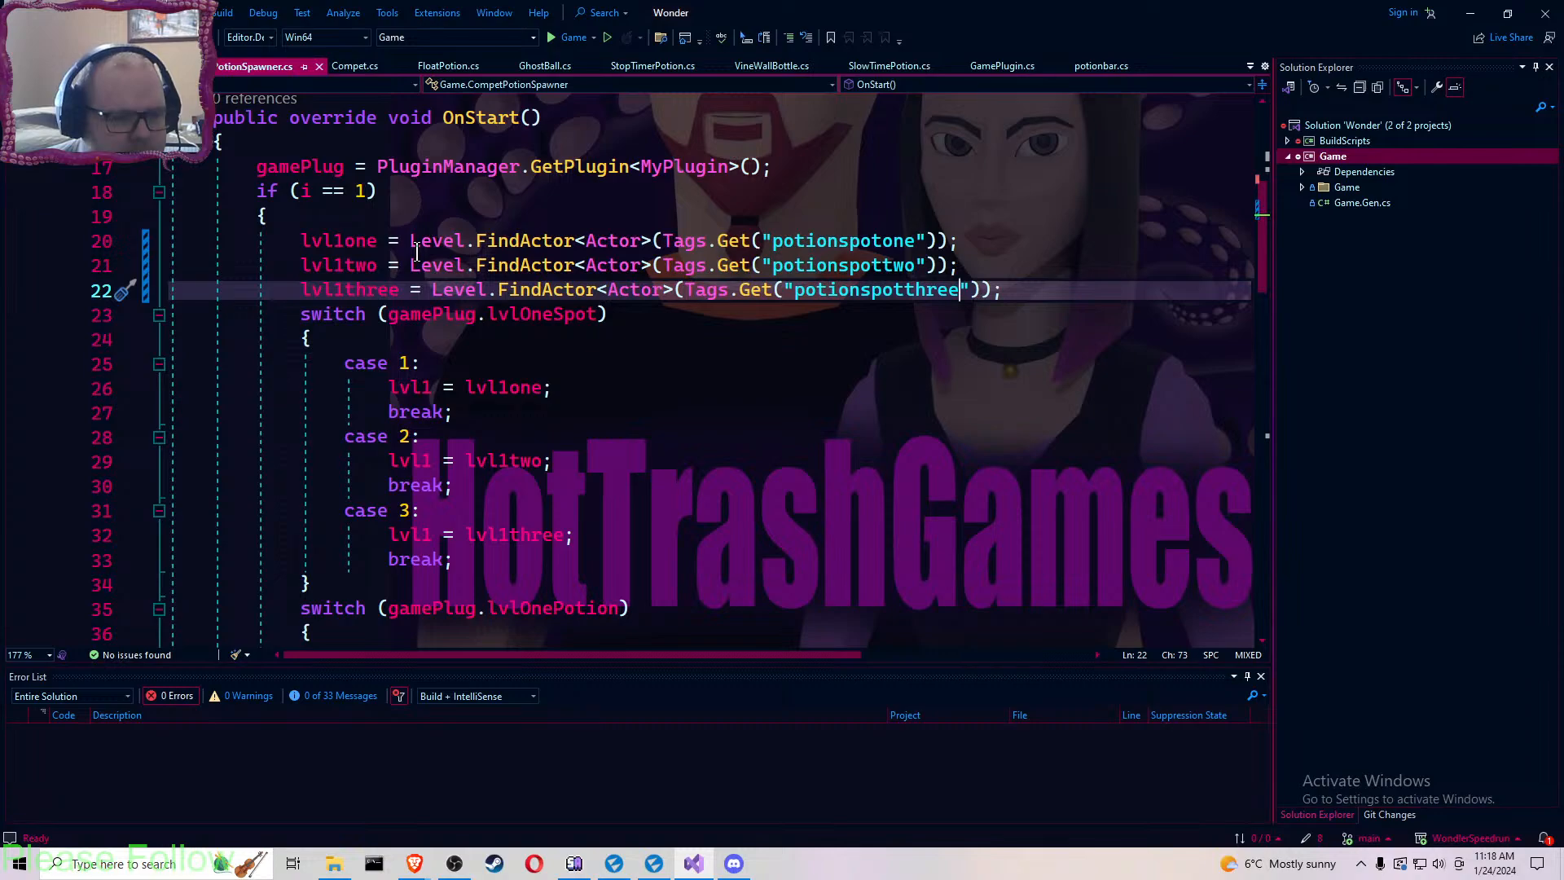
pyautogui.scroll(-14, 416, 253)
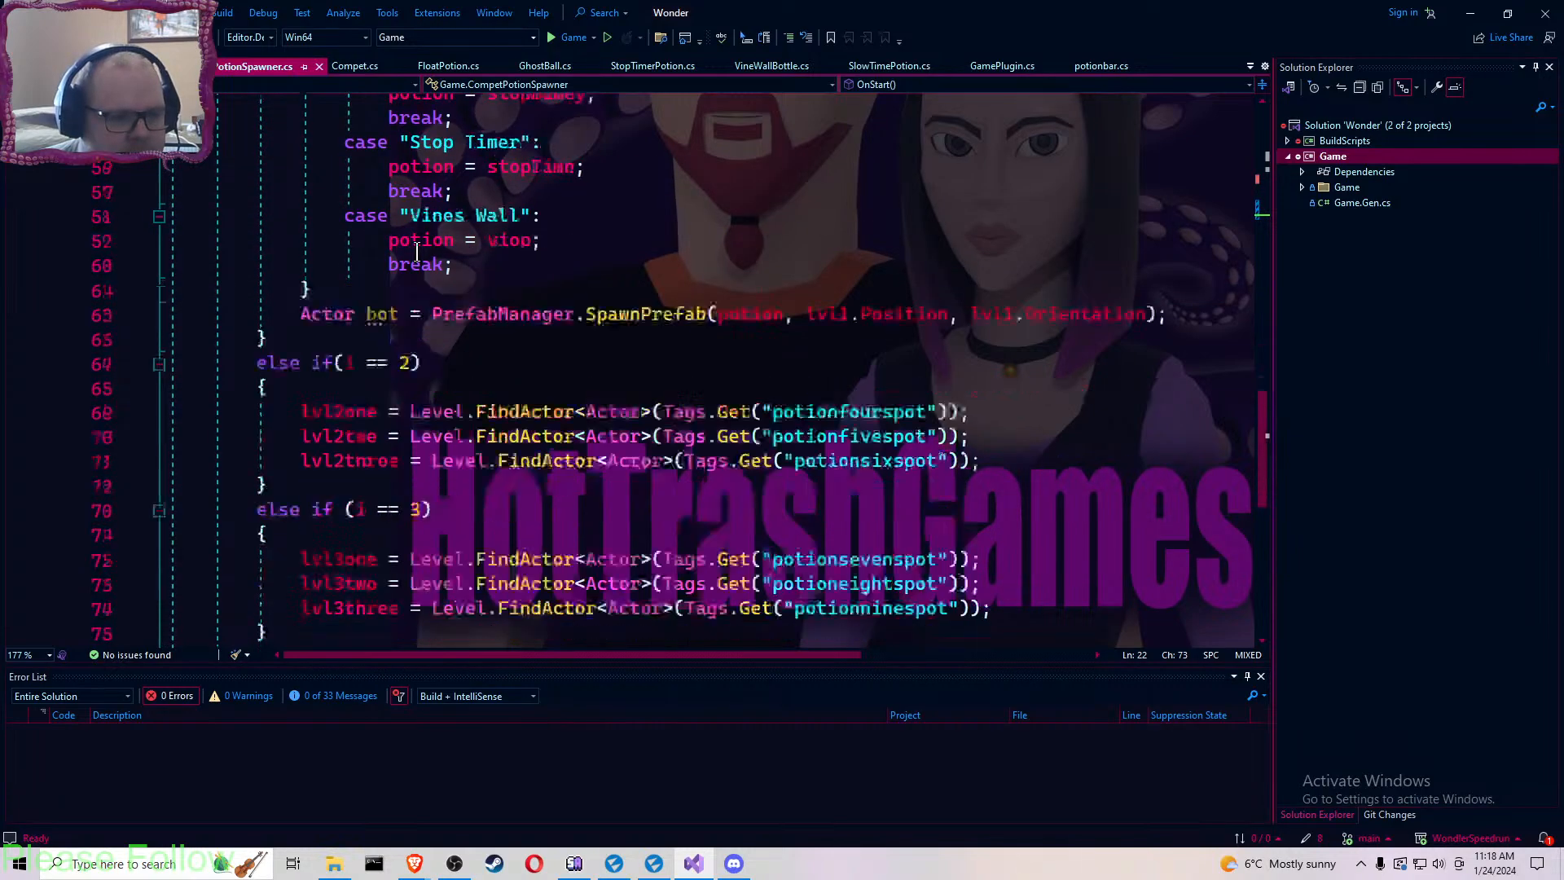
# - Change the tag looked up for lvl2one in the level two branch to "potionspotfour"
pyautogui.click(884, 414)
pyautogui.press('BackSpace')
pyautogui.press('BackSpace')
pyautogui.press('BackSpace')
pyautogui.press('BackSpace')
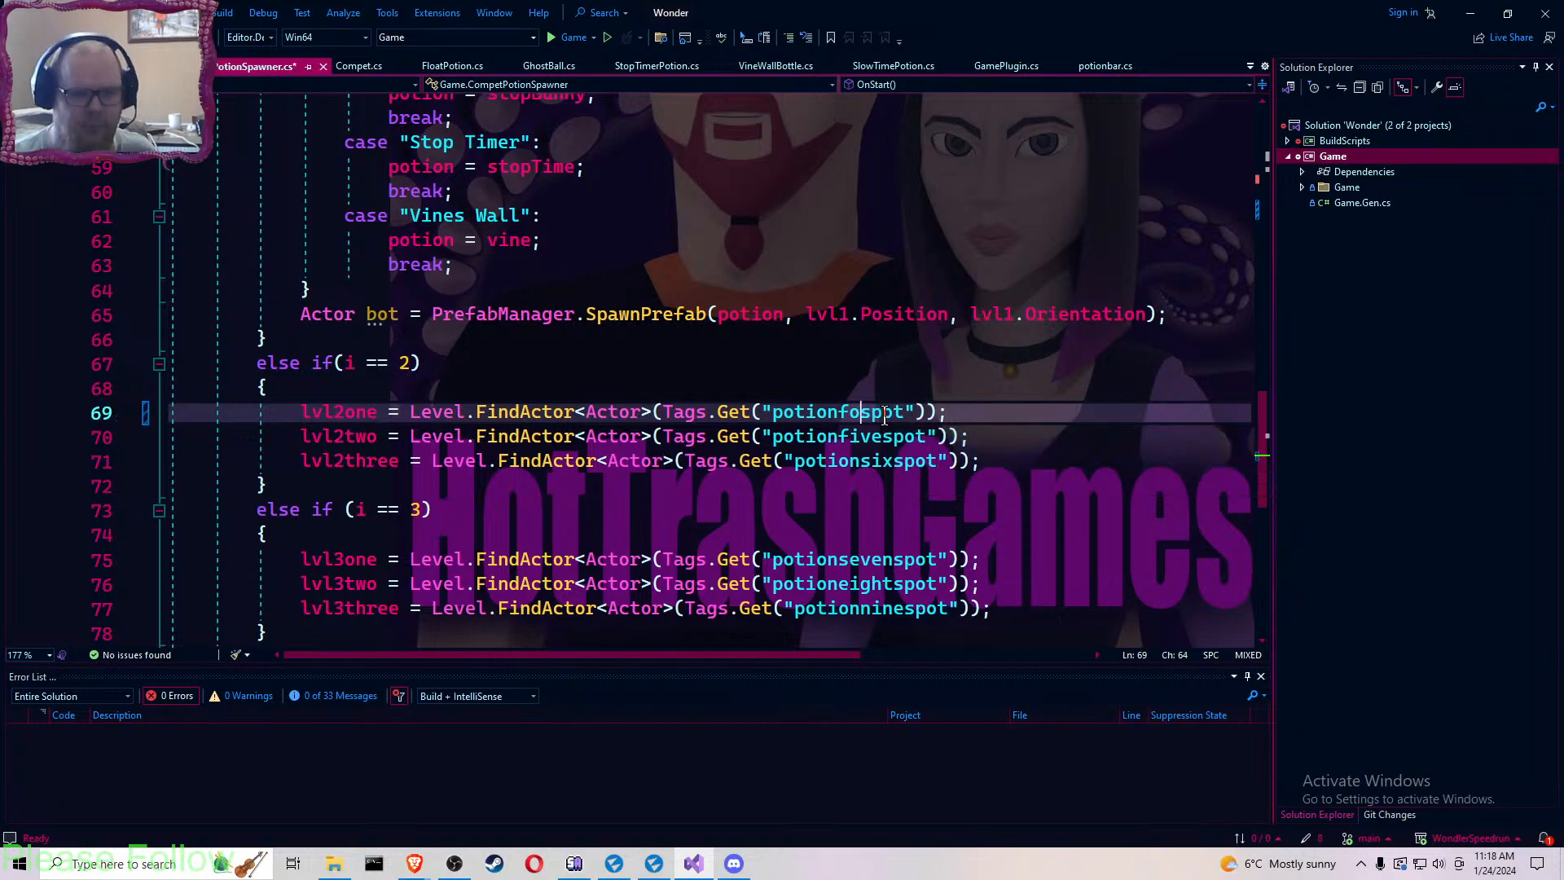
pyautogui.press('Right')
pyautogui.press('Right')
pyautogui.press('Right')
pyautogui.press('Right')
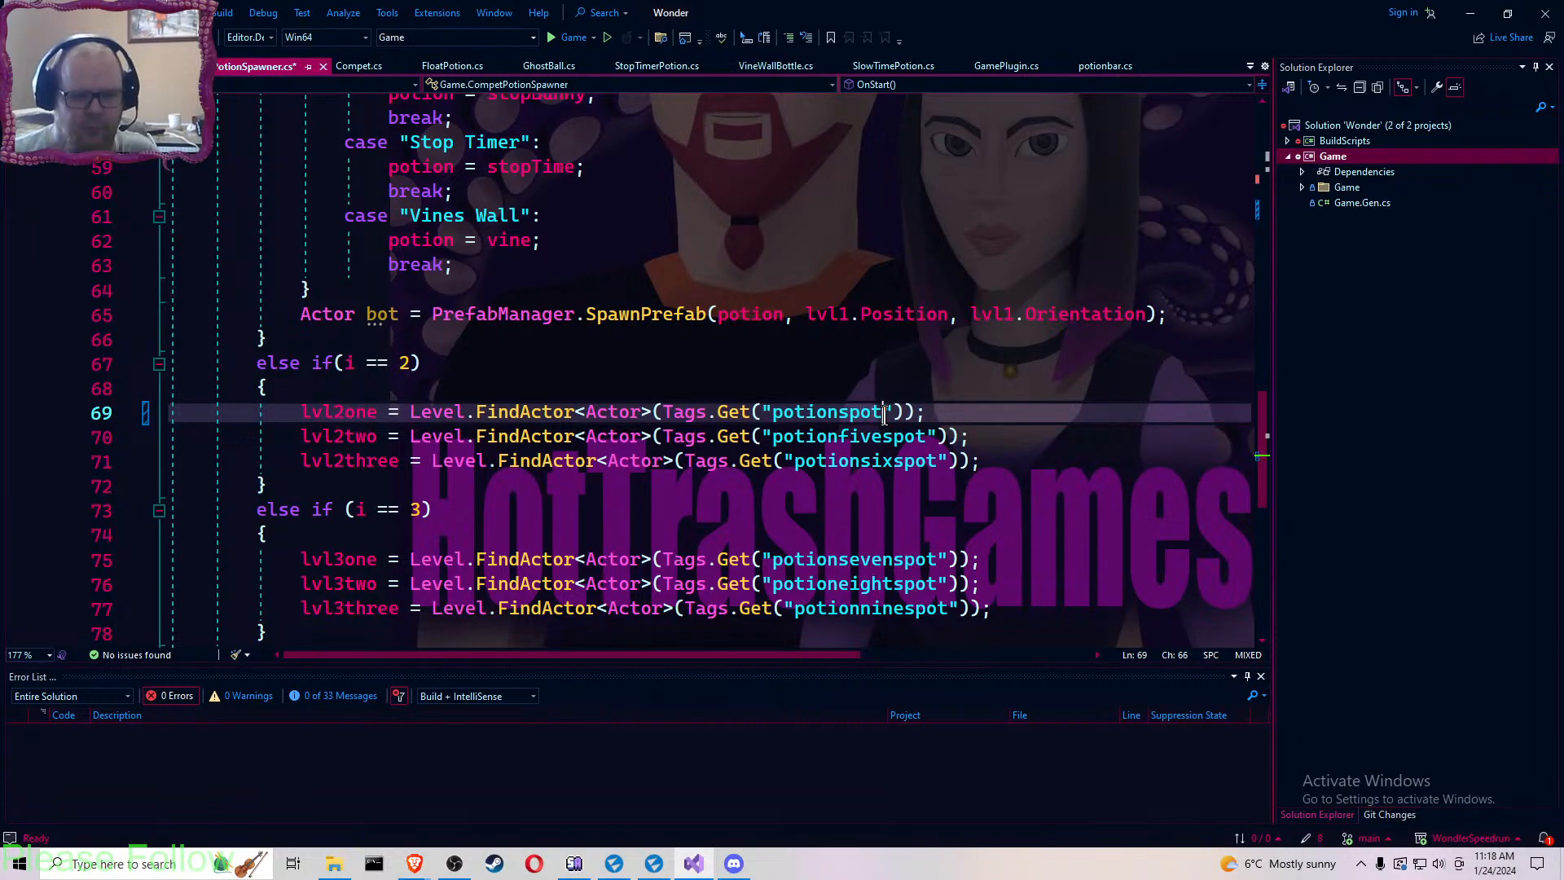
pyautogui.write('four')
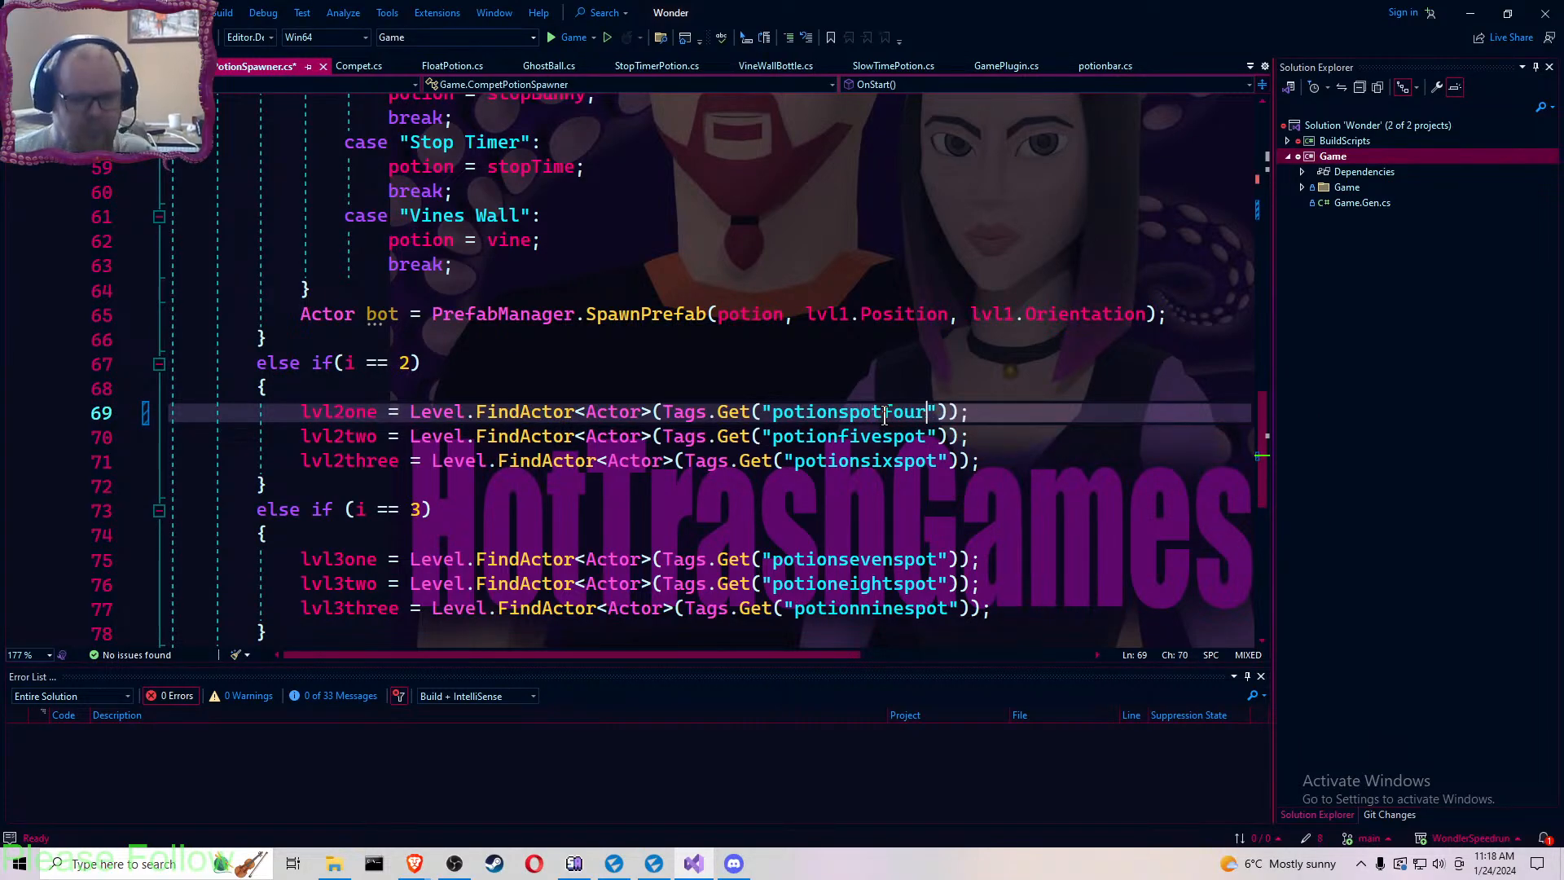
# - Change the tag looked up for lvl2two to "potionspotfive"
pyautogui.press('Down')
pyautogui.press('Left')
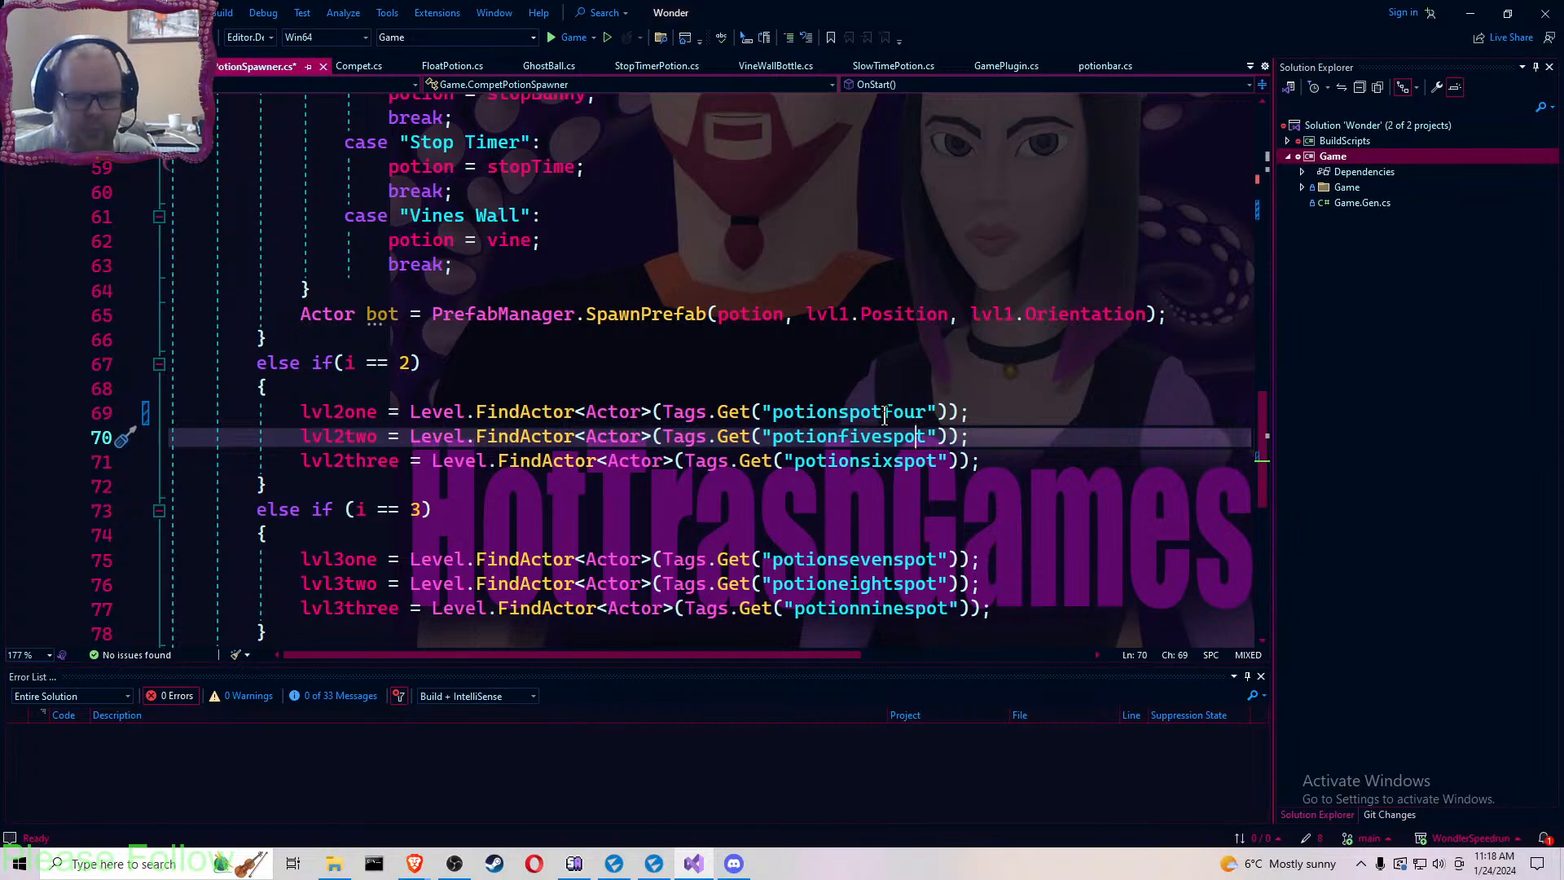
pyautogui.press('BackSpace')
pyautogui.press('BackSpace')
pyautogui.press('BackSpace')
pyautogui.press('BackSpace')
pyautogui.press('Right')
pyautogui.press('Right')
pyautogui.press('Right')
pyautogui.press('Right')
pyautogui.write('five')
# - Change the tag looked up for lvl2three to "potionspotsix"
pyautogui.press('Down')
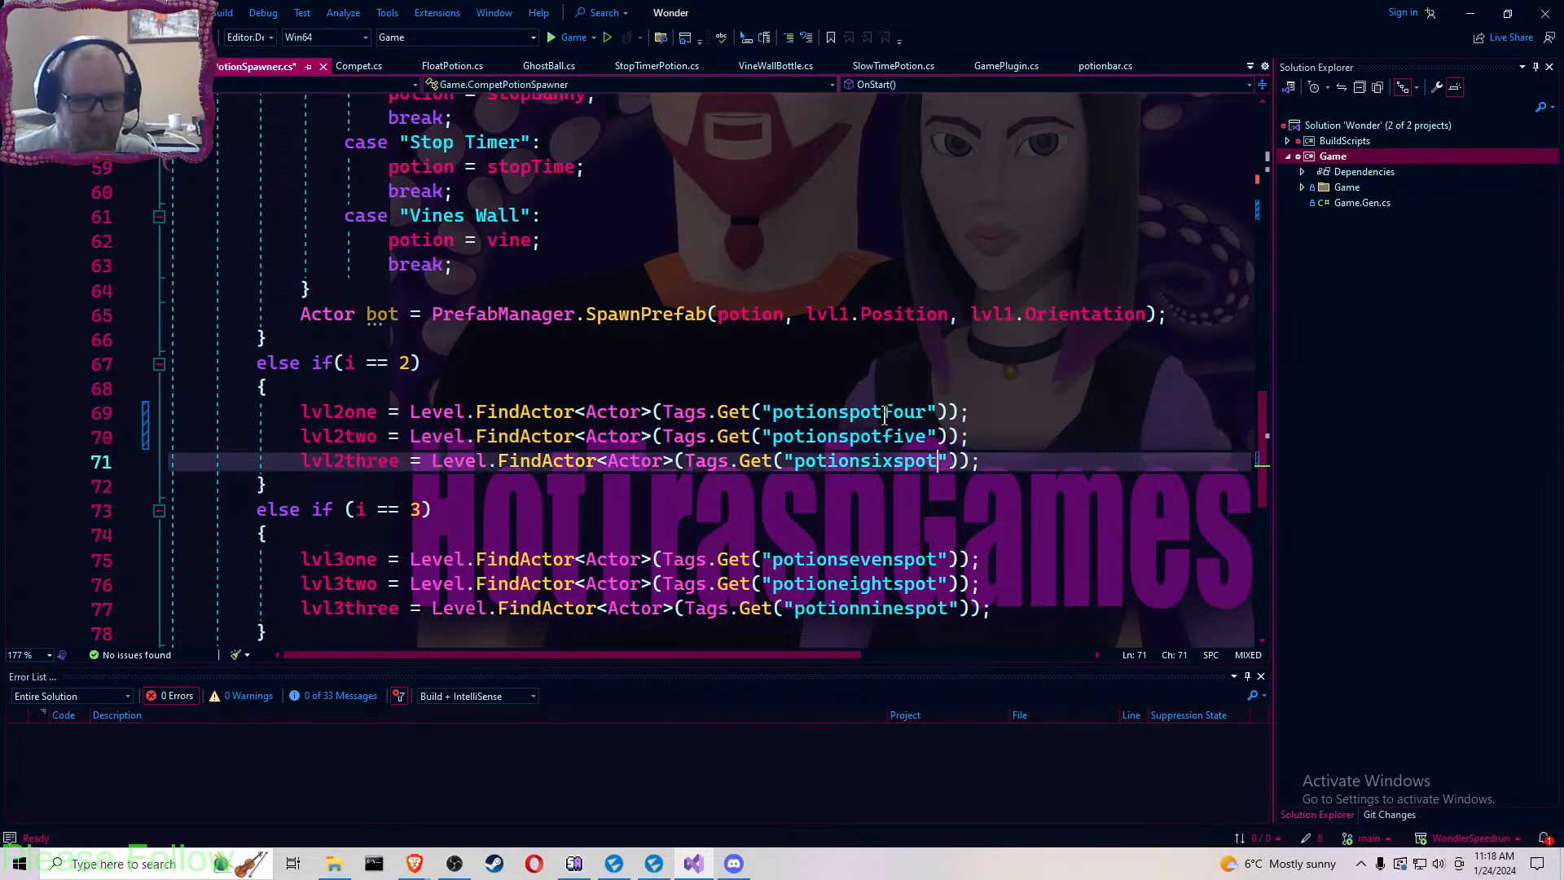
pyautogui.press('Right')
pyautogui.press('BackSpace')
pyautogui.press('BackSpace')
pyautogui.press('BackSpace')
pyautogui.press('BackSpace')
pyautogui.press('BackSpace')
pyautogui.press('BackSpace')
pyautogui.press('BackSpace')
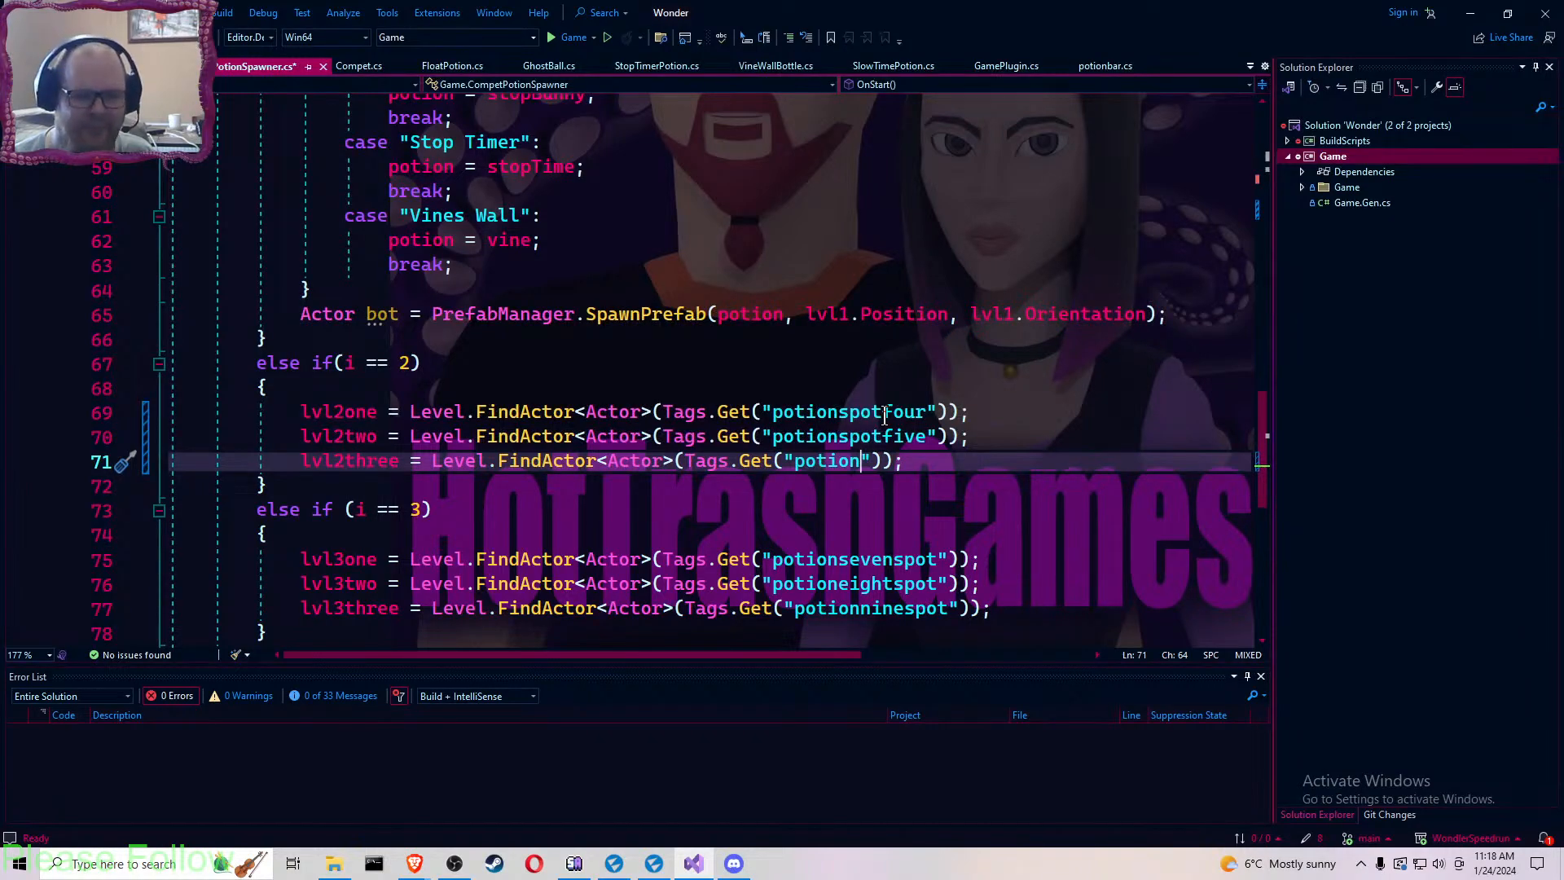
pyautogui.write('spot')
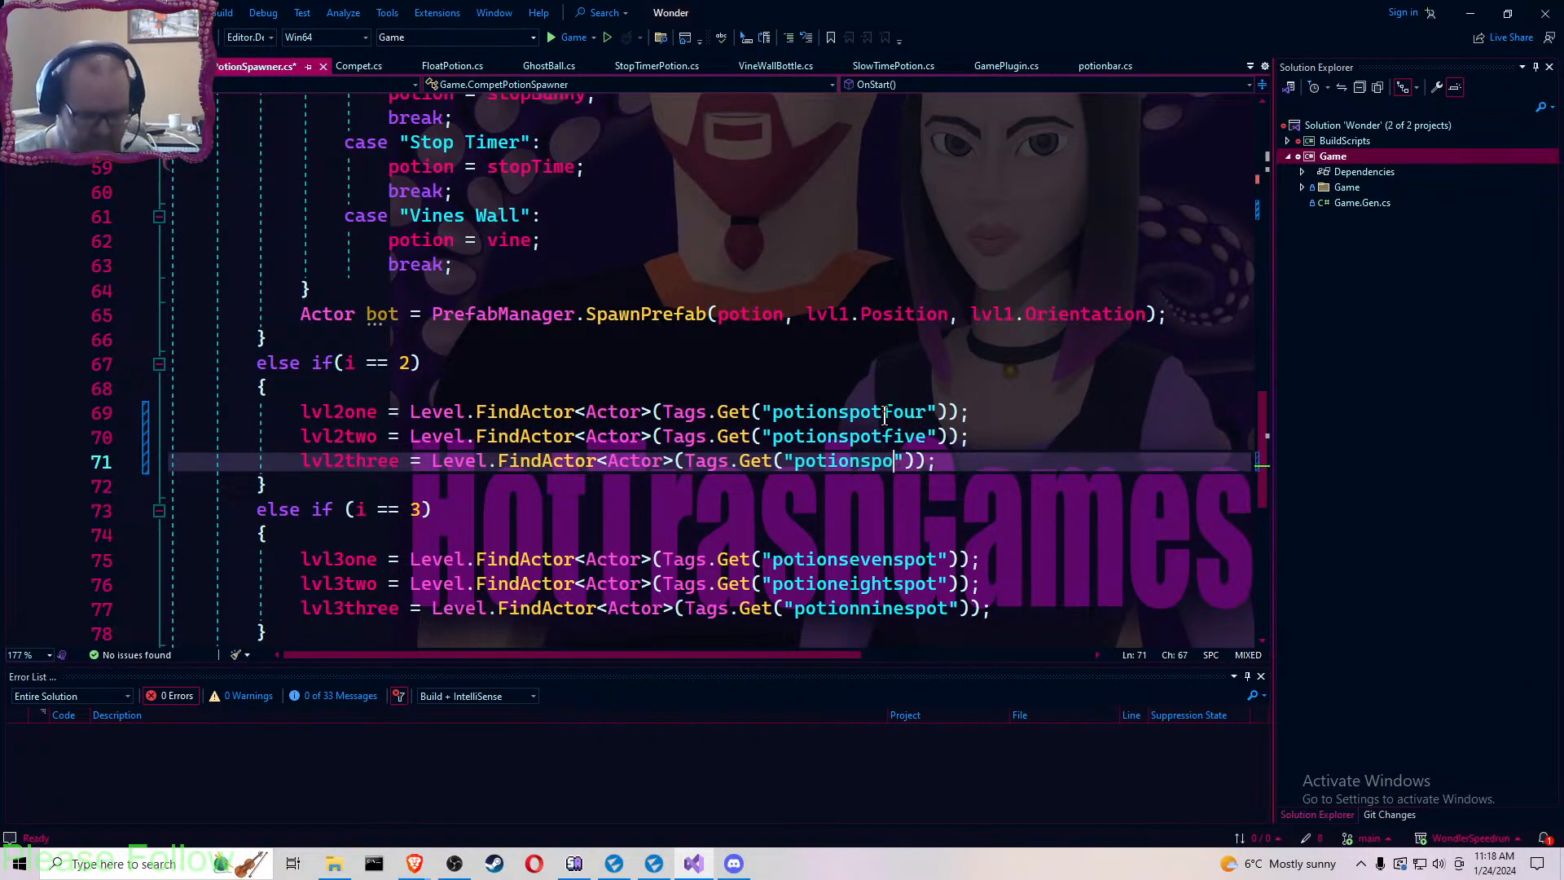
pyautogui.write('six')
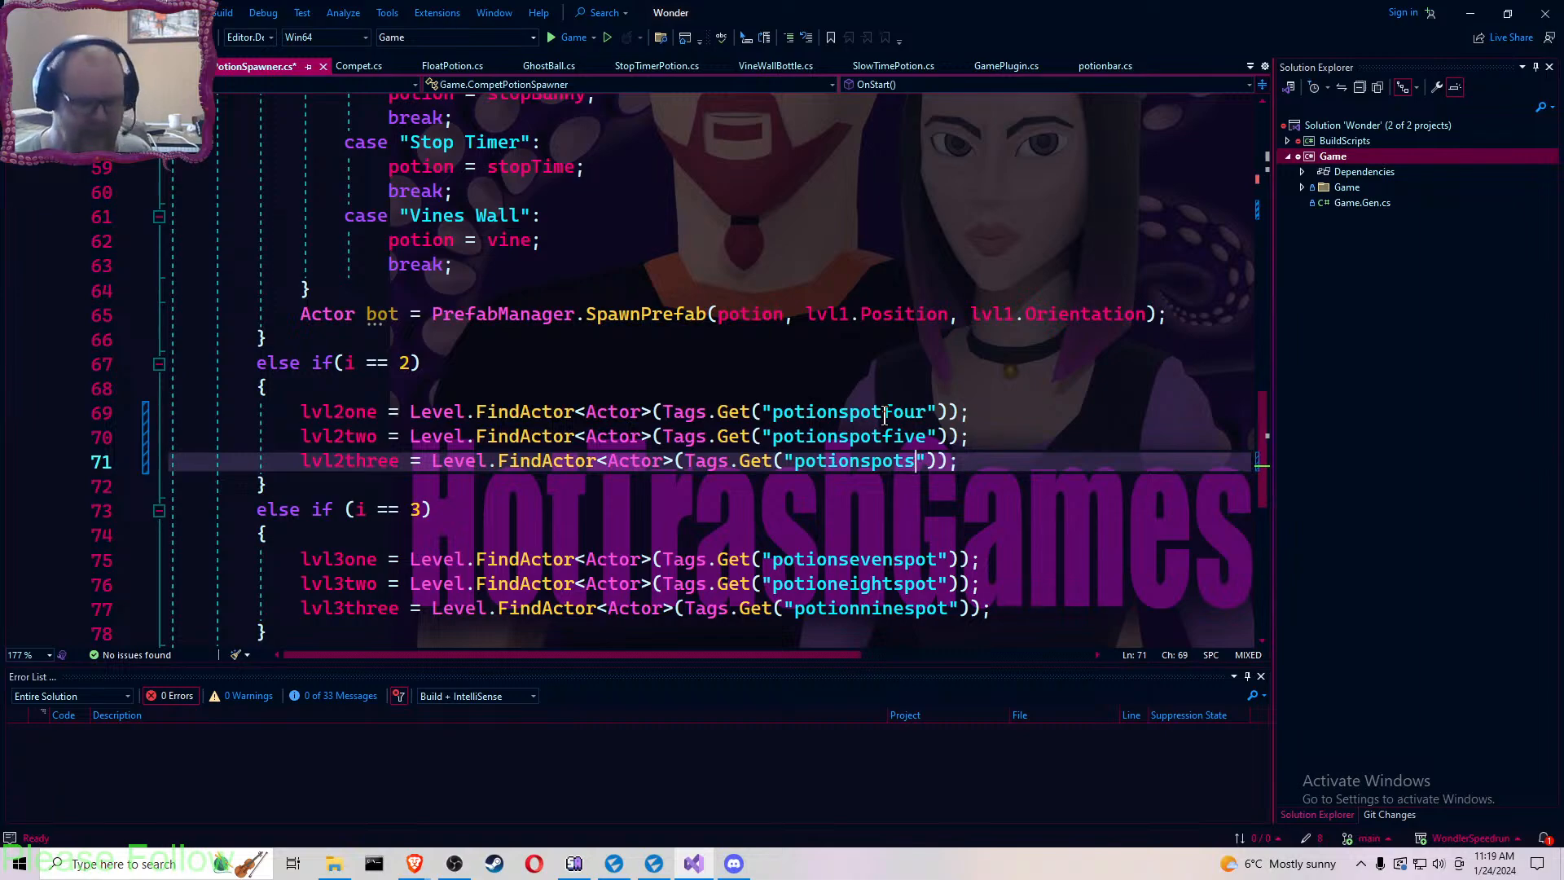
# - Change the tag looked up for lvl3one in the level three branch to "potionspotseven"
pyautogui.press('Down')
pyautogui.press('Down')
pyautogui.press('Down')
pyautogui.press('Down')
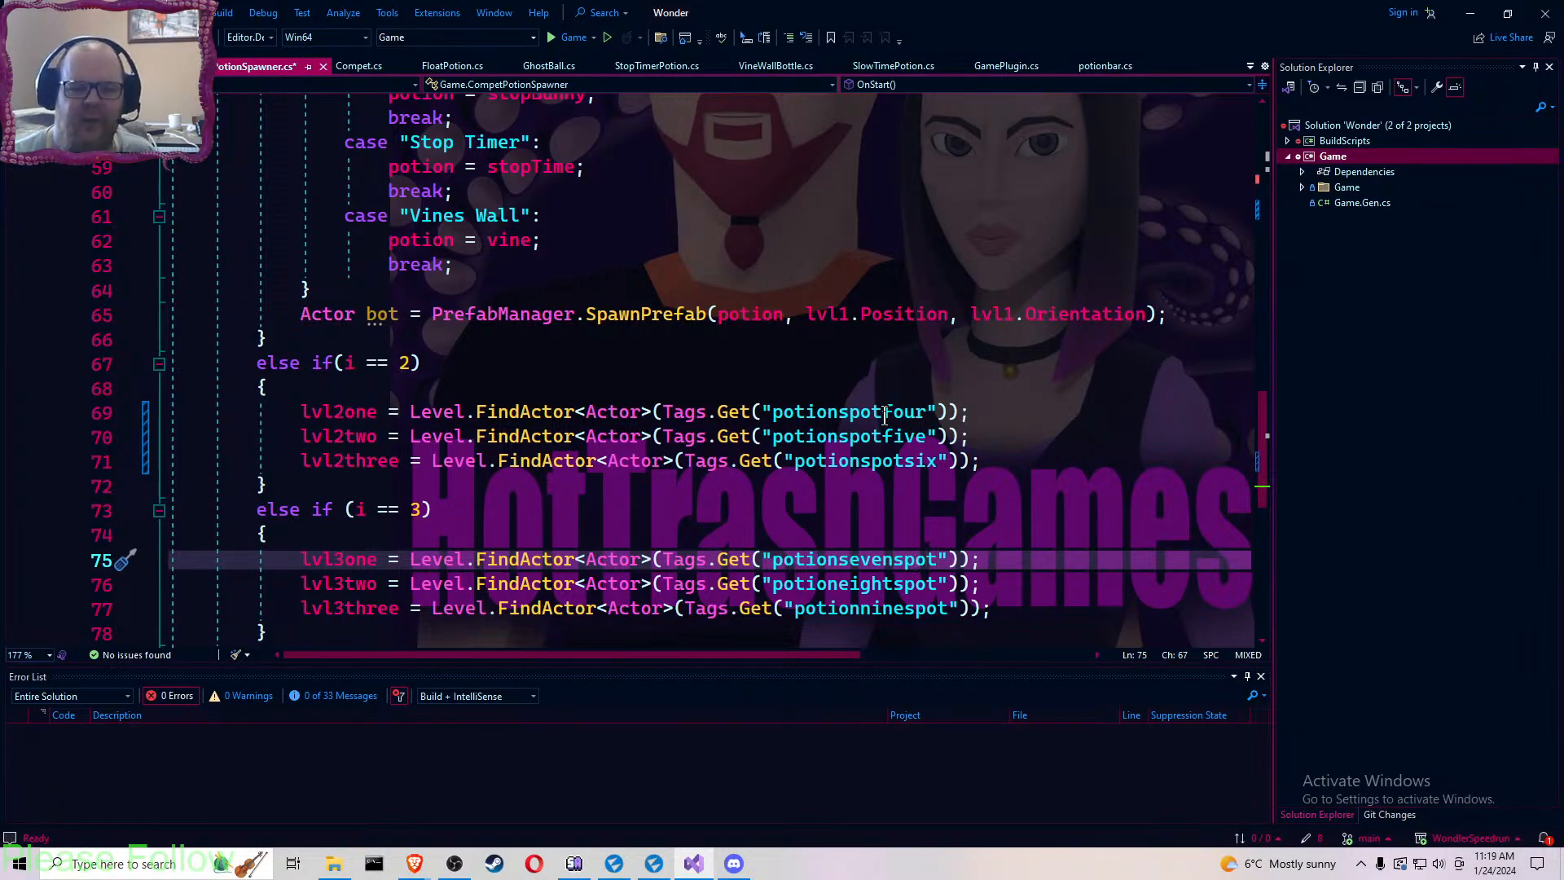
pyautogui.press('BackSpace')
pyautogui.press('BackSpace')
pyautogui.press('BackSpace')
pyautogui.press('BackSpace')
pyautogui.press('BackSpace')
pyautogui.press('Right')
pyautogui.press('Right')
pyautogui.press('Right')
pyautogui.press('Right')
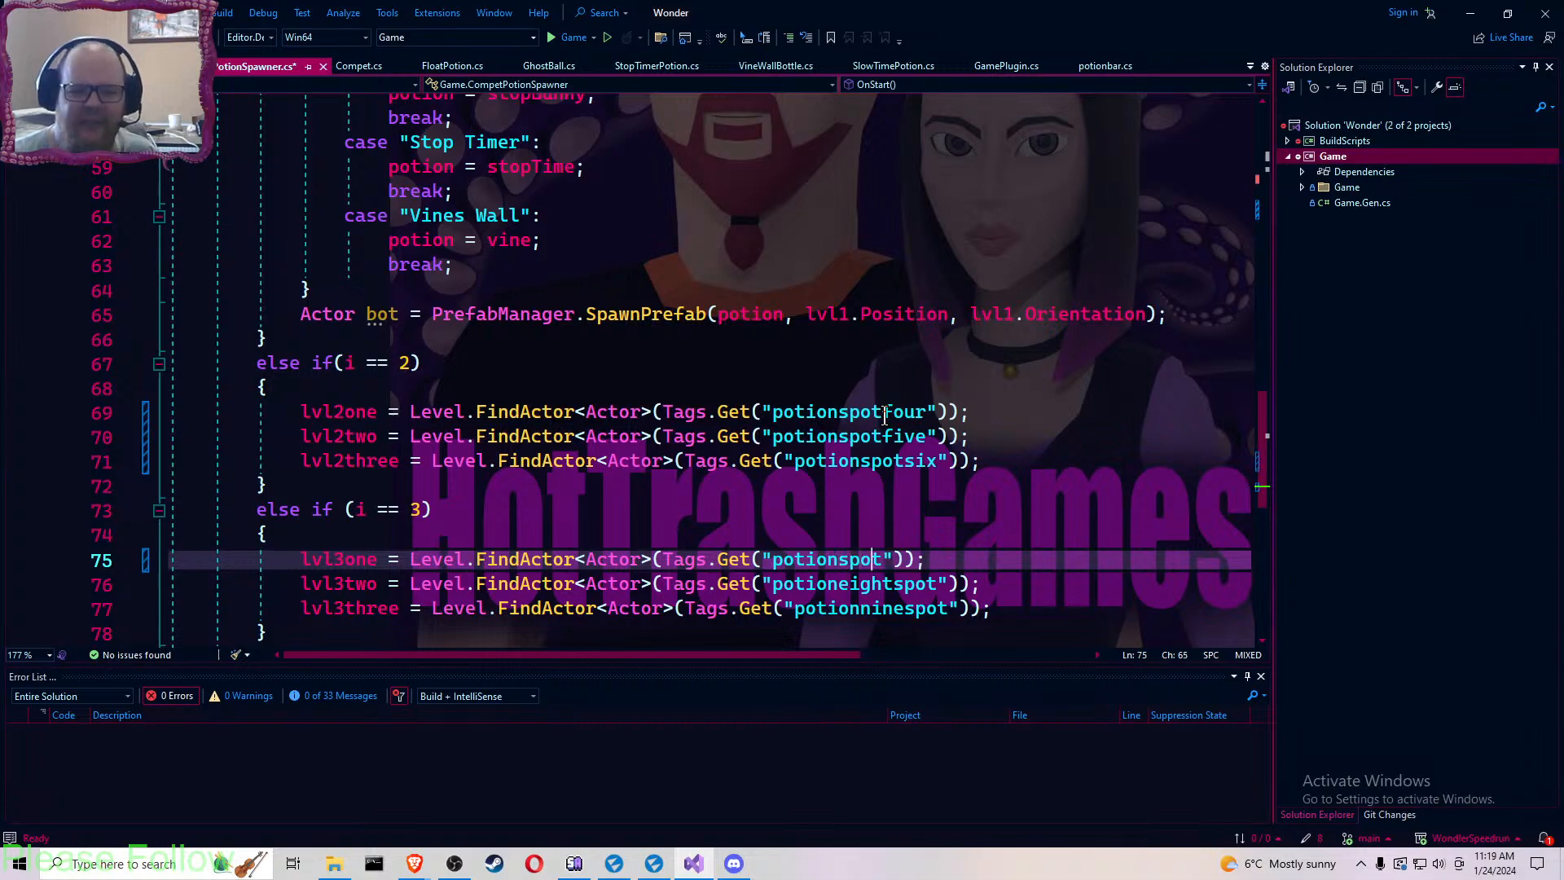
pyautogui.write('seven')
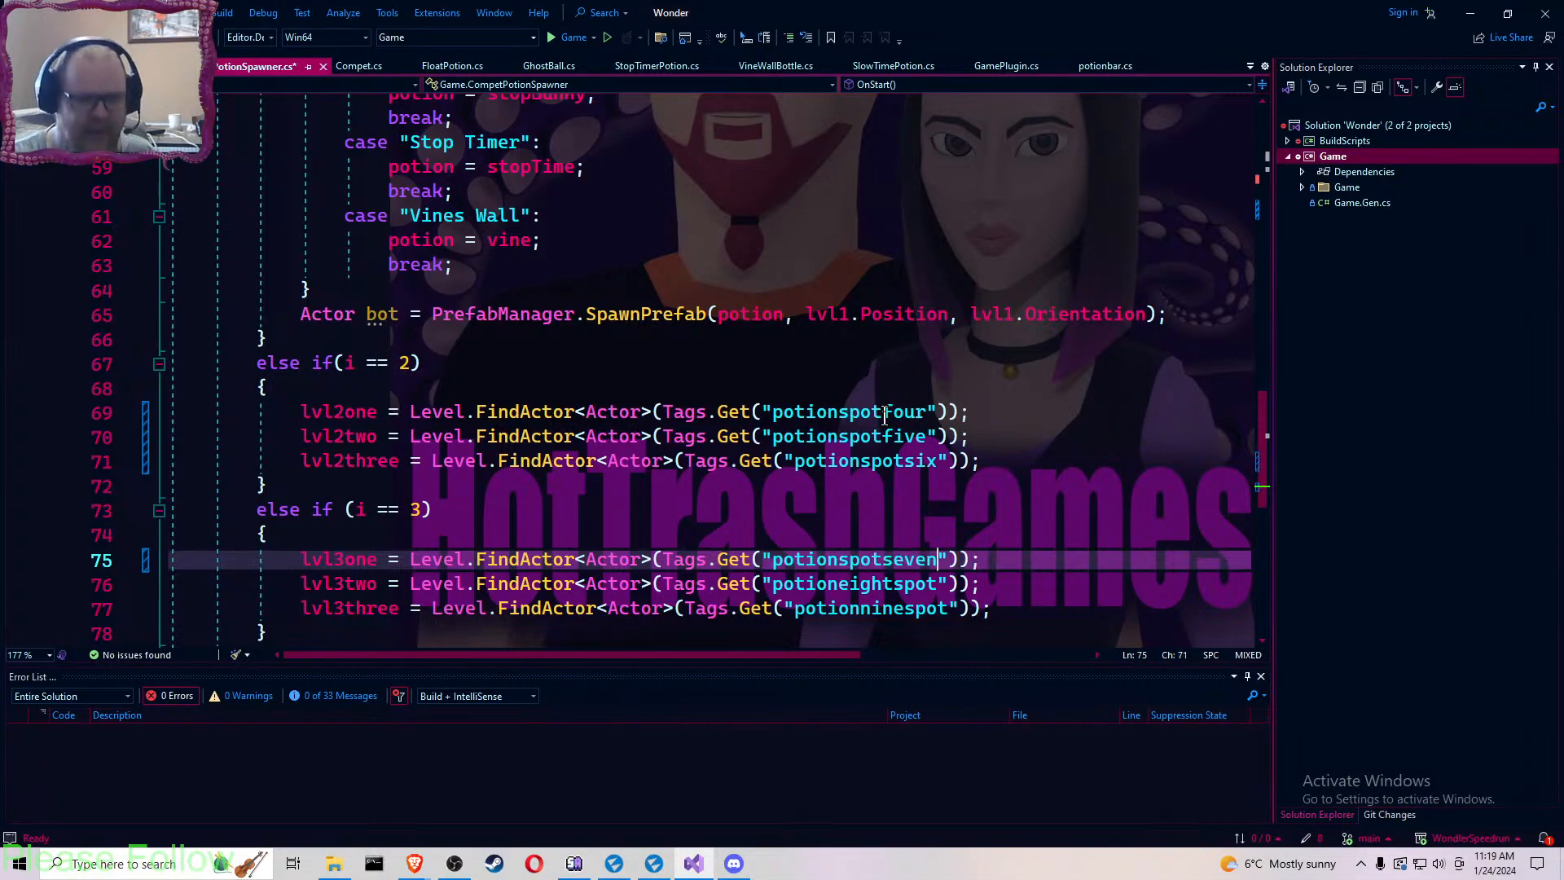
# - Change the tag looked up for lvl3two in the level three branch to "potionspoteight"
pyautogui.press('Down')
pyautogui.press('Left')
pyautogui.press('Left')
pyautogui.press('Left')
pyautogui.press('Left')
pyautogui.press('Left')
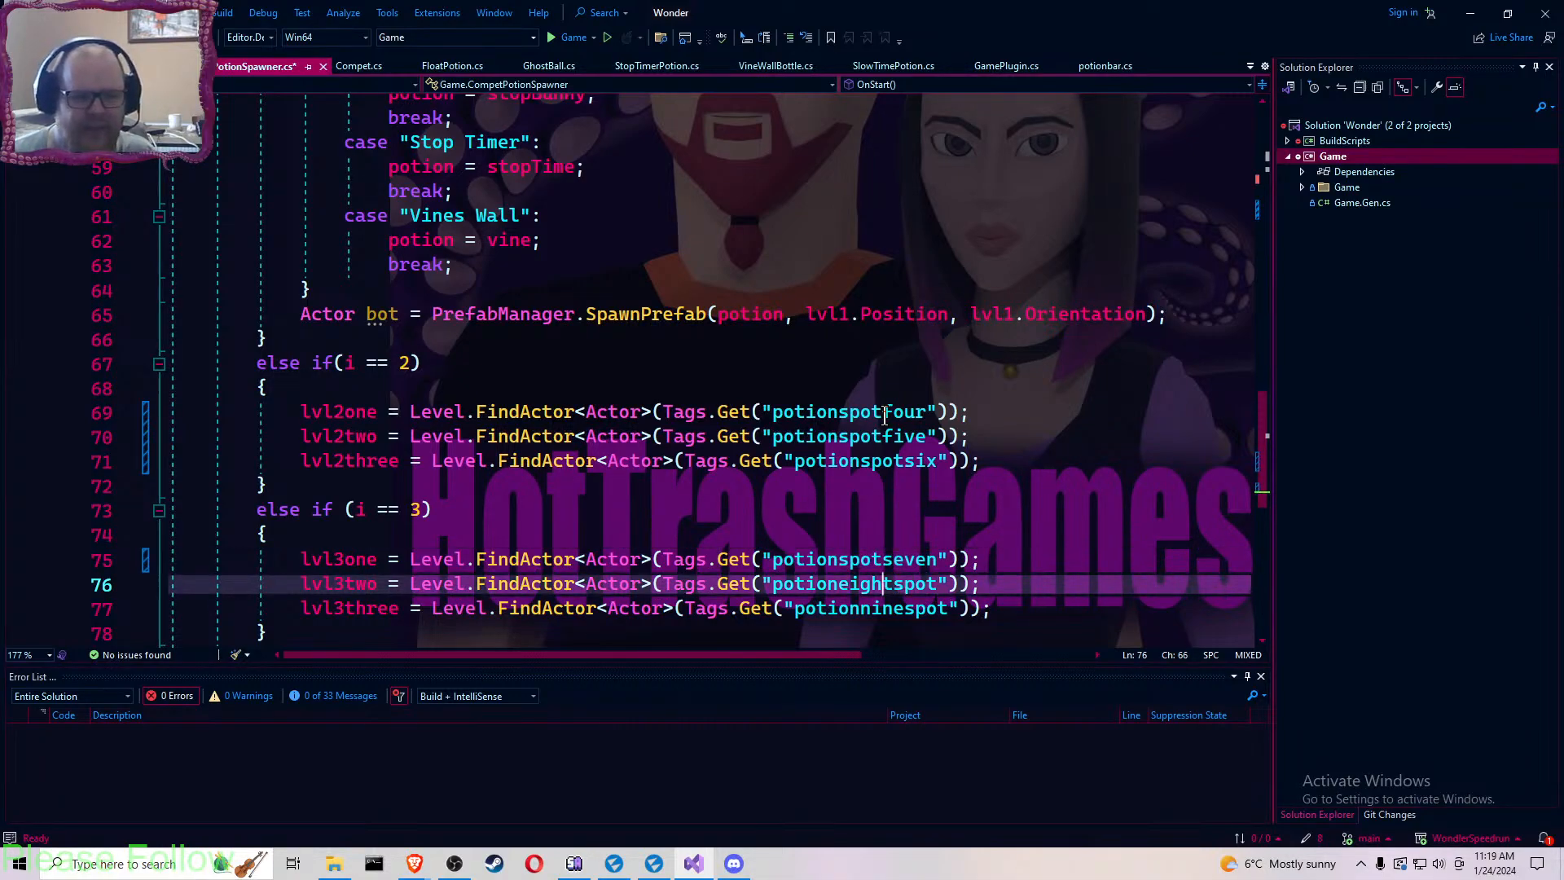
pyautogui.press('BackSpace')
pyautogui.press('BackSpace')
pyautogui.press('BackSpace')
pyautogui.press('BackSpace')
pyautogui.press('BackSpace')
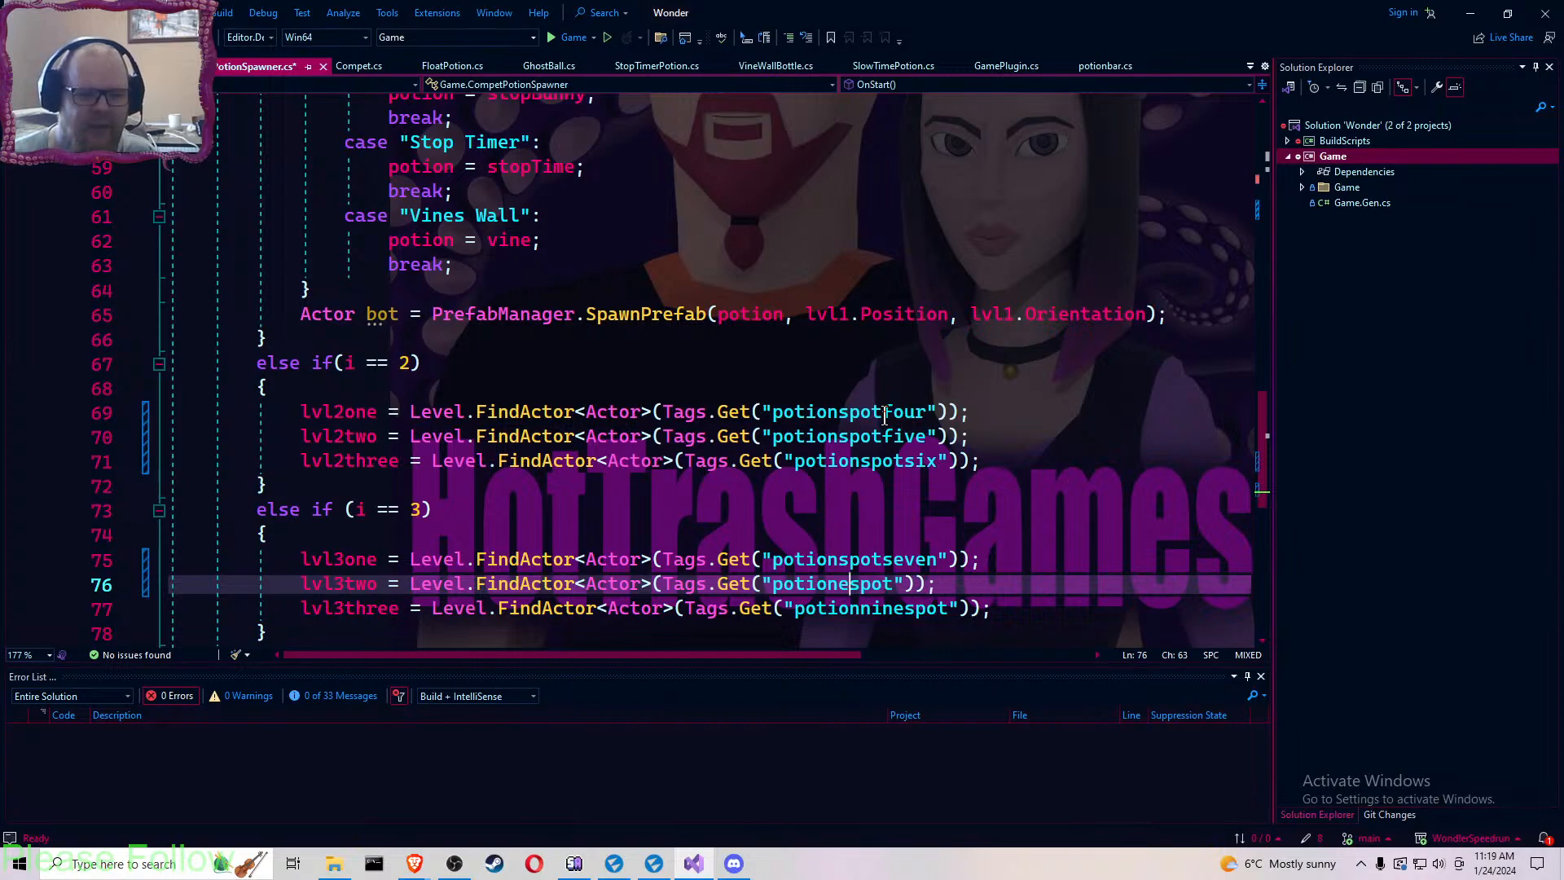
pyautogui.press('Right')
pyautogui.press('Right')
pyautogui.press('Right')
pyautogui.press('Right')
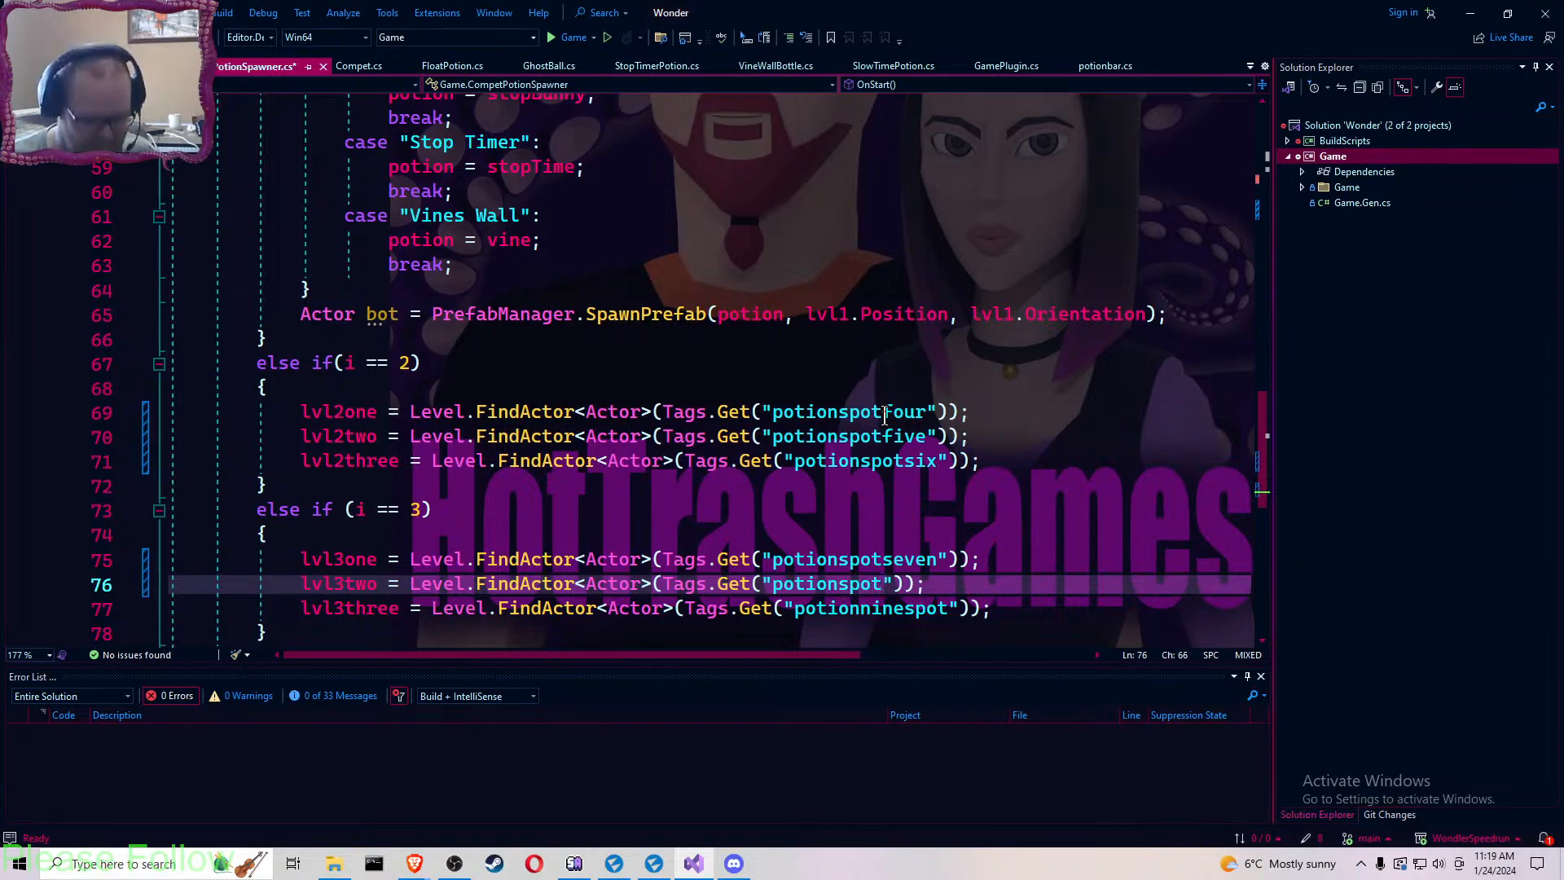
pyautogui.write('eight')
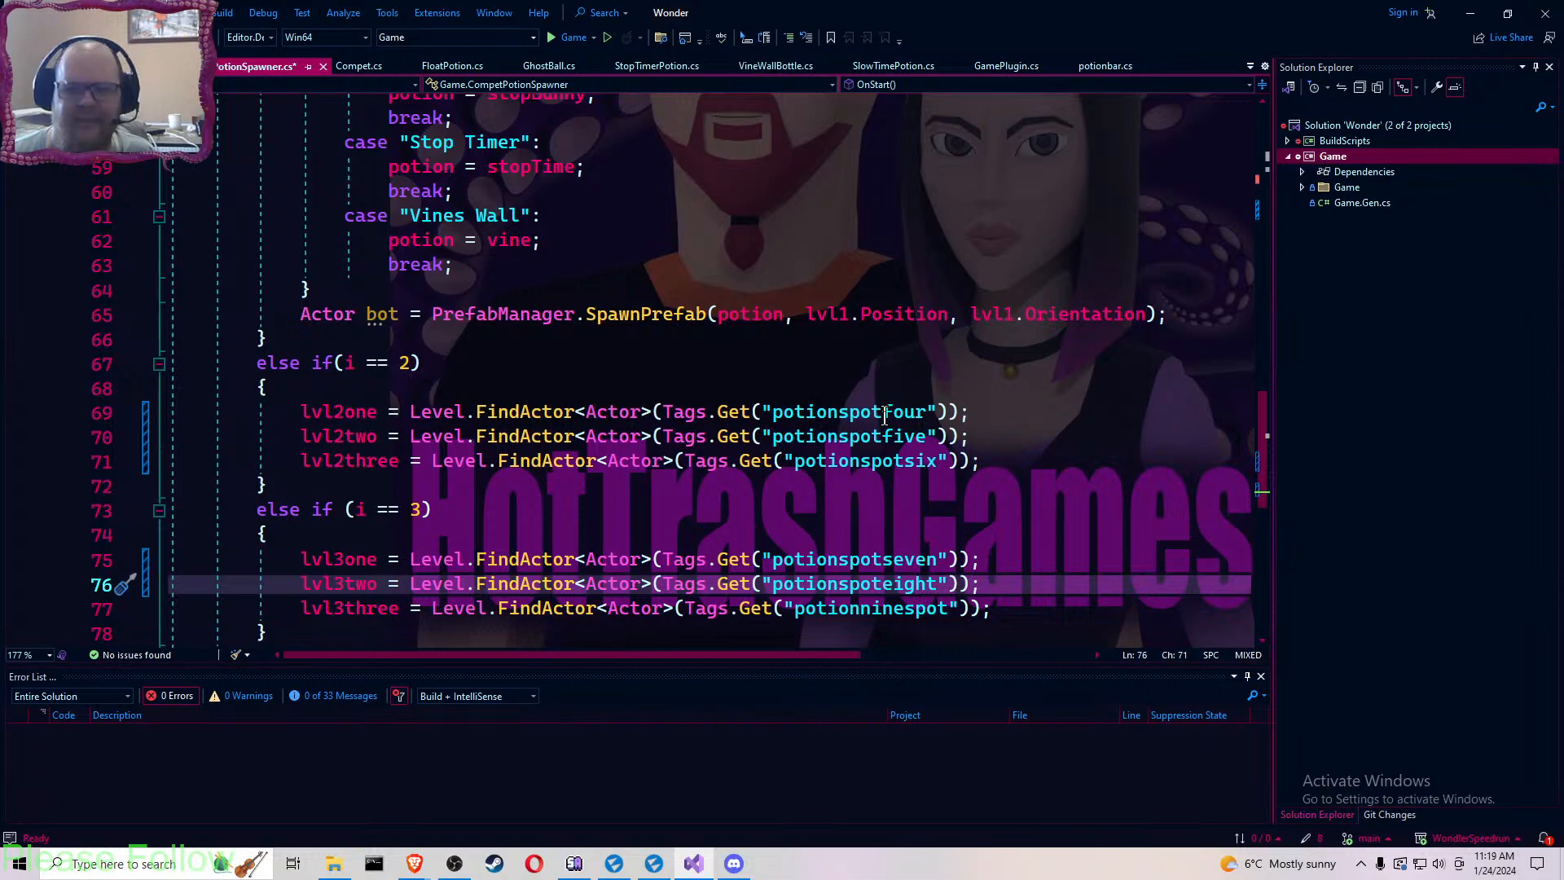
# - Change the tag looked up for lvl3three to "potionspotnine" and save the script
pyautogui.press('Down')
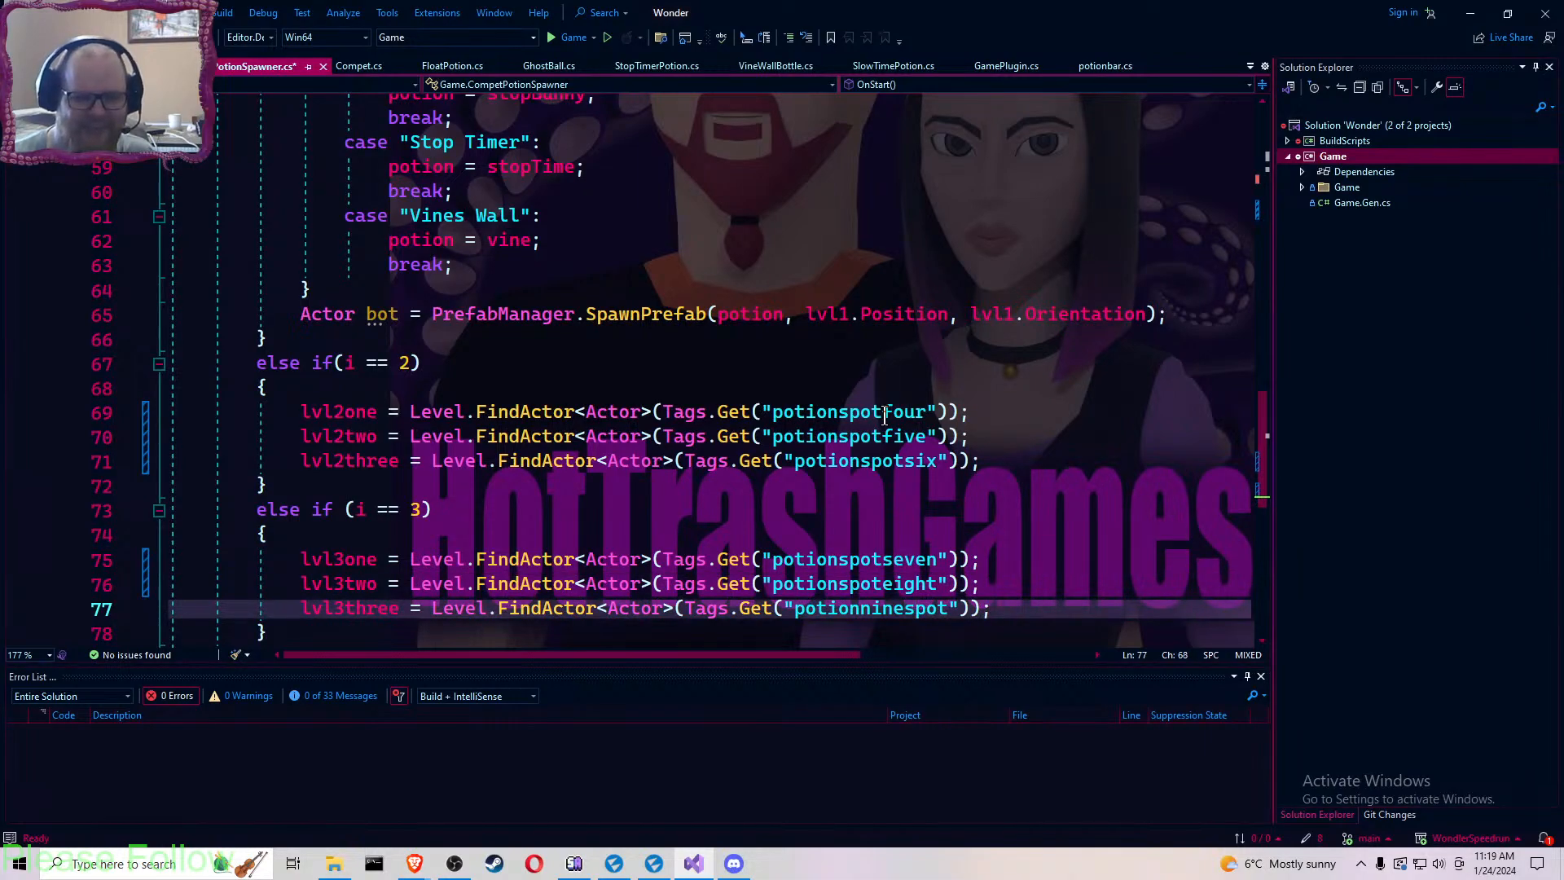
pyautogui.press('BackSpace')
pyautogui.press('BackSpace')
pyautogui.press('BackSpace')
pyautogui.press('BackSpace')
pyautogui.press('Right')
pyautogui.press('Right')
pyautogui.press('Right')
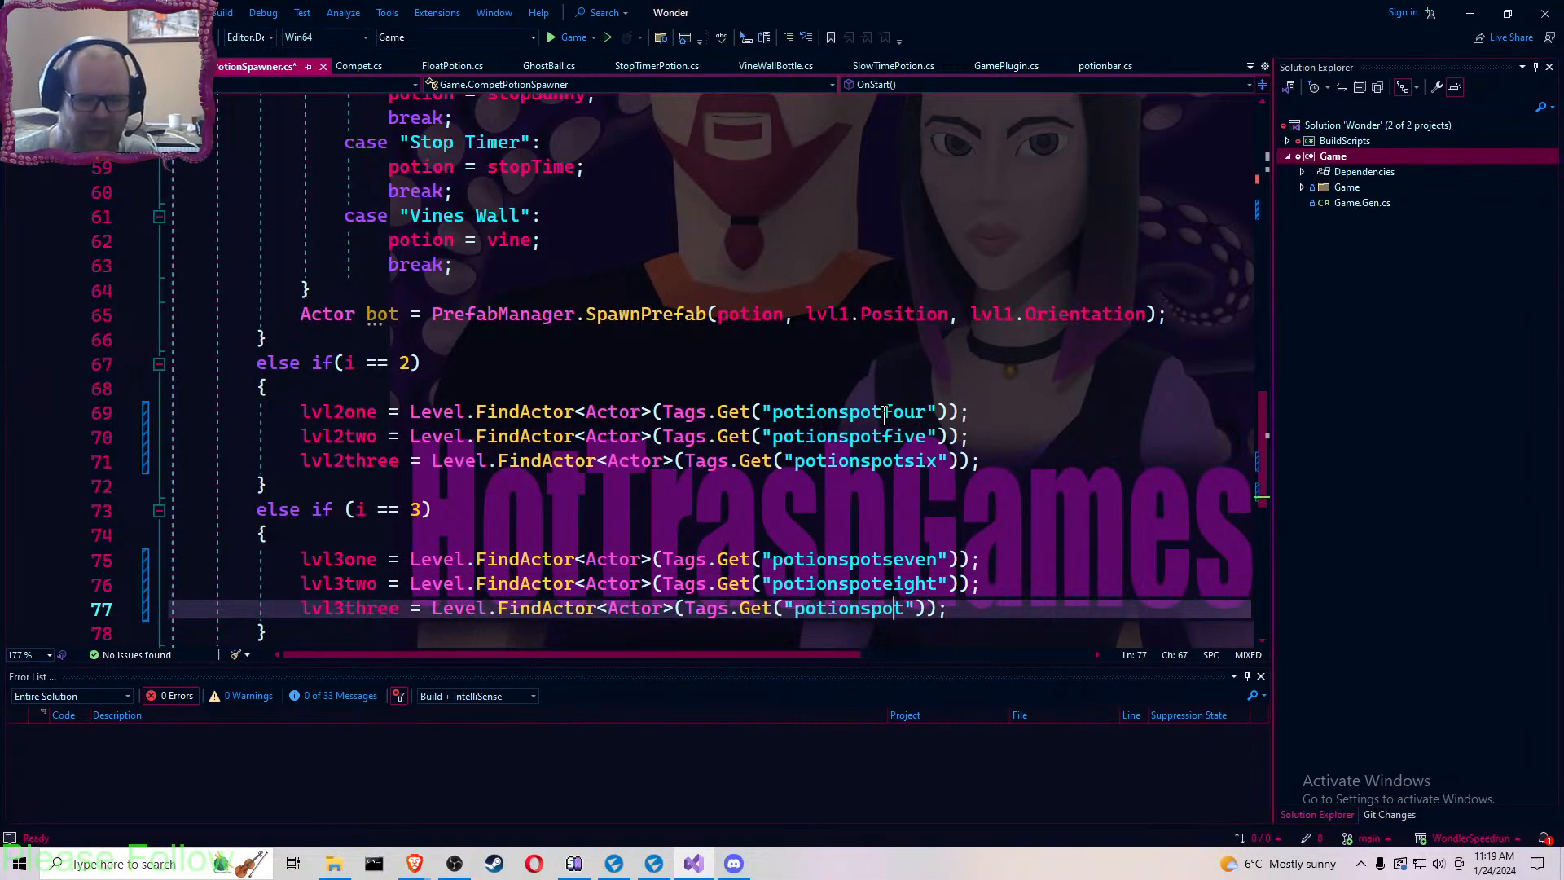
pyautogui.write('nine')
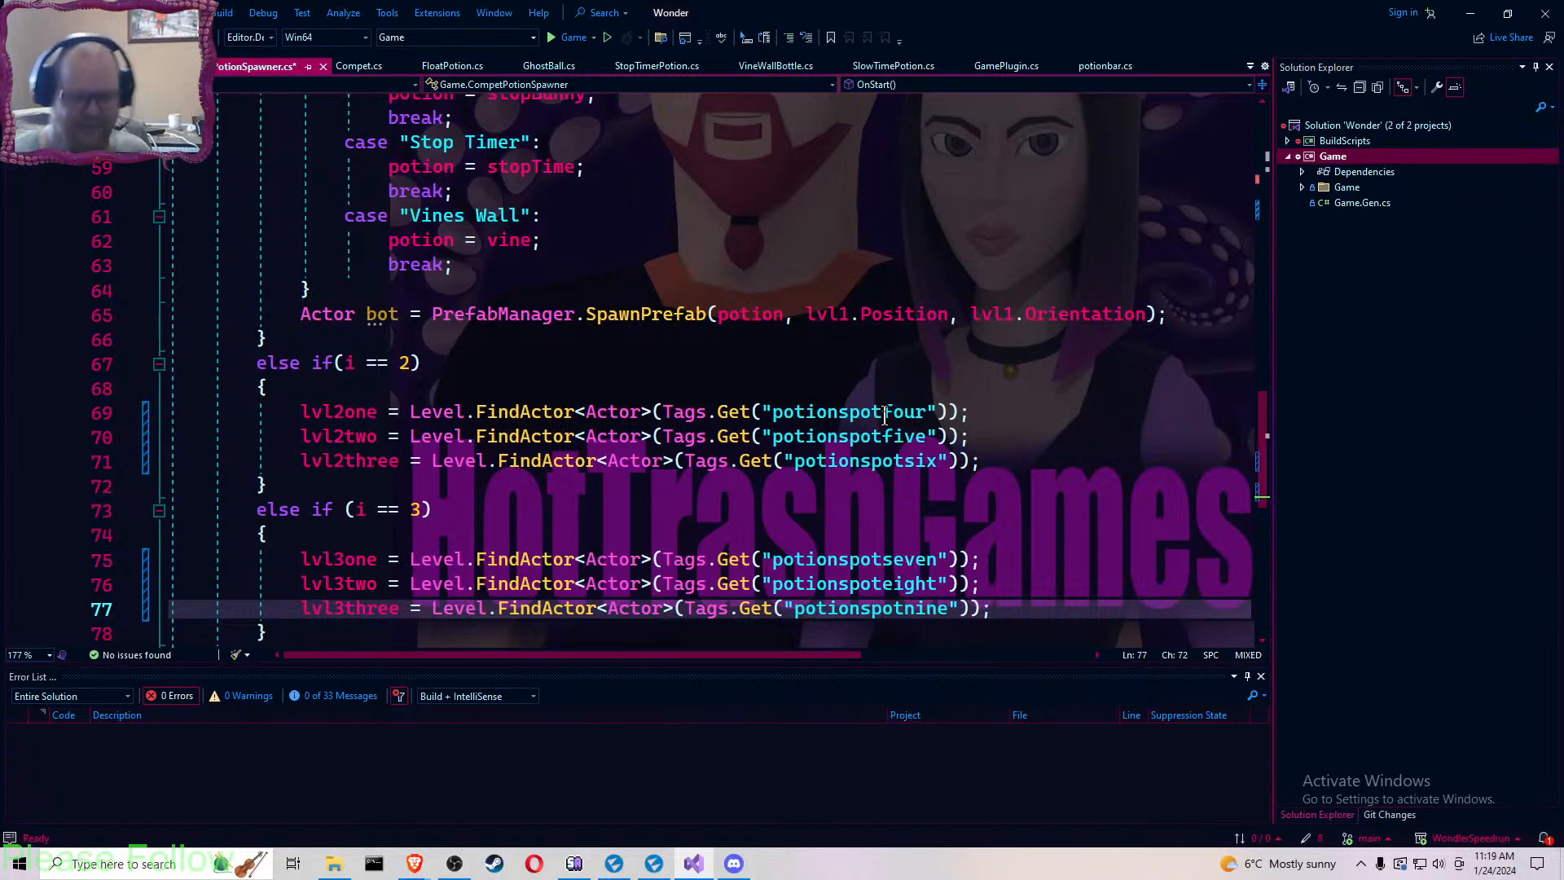
pyautogui.hotkey('ctrl', 's')
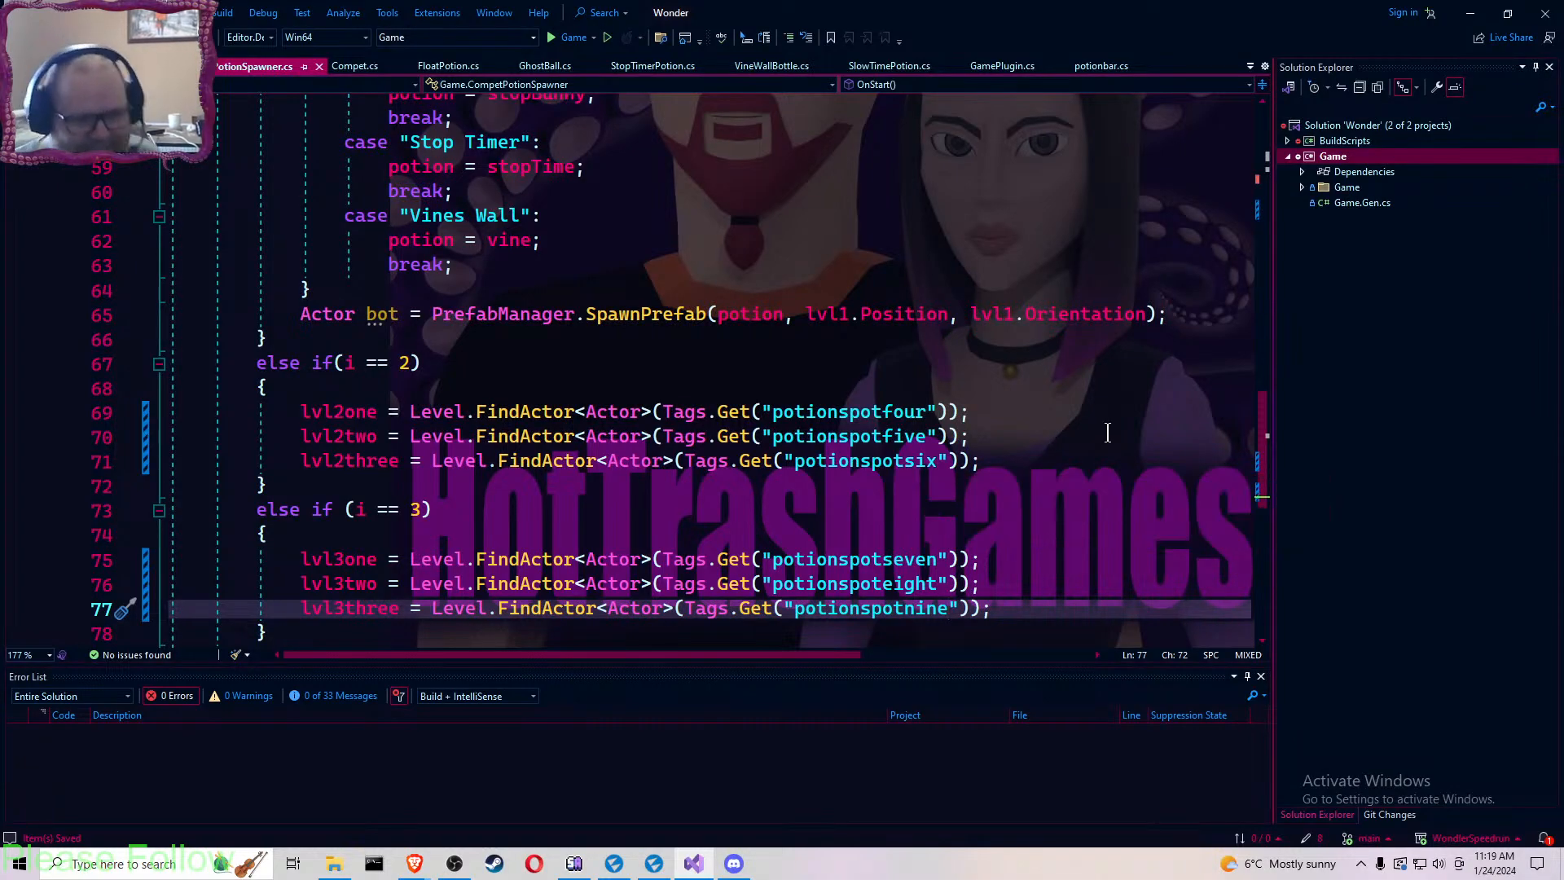
# - Copy the level one branch's two switch blocks and SpawnPrefab line into the level two branch below the lvl2three lookup
pyautogui.click(1022, 389)
pyautogui.scroll(7, 1022, 398)
pyautogui.scroll(8, 1021, 402)
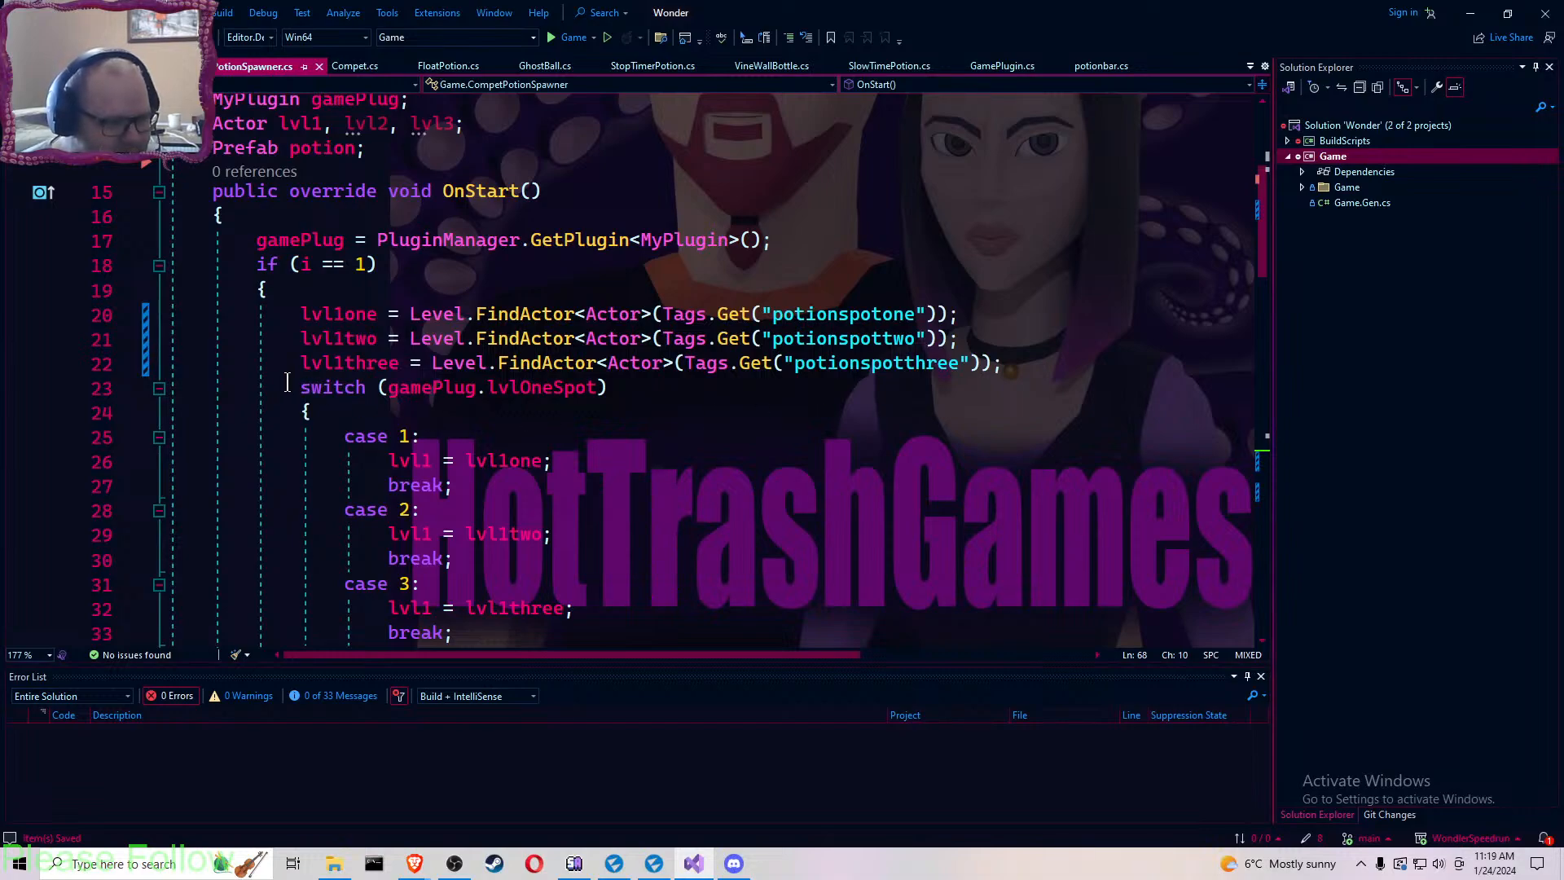
pyautogui.moveTo(287, 388); pyautogui.dragTo(1167, 204)
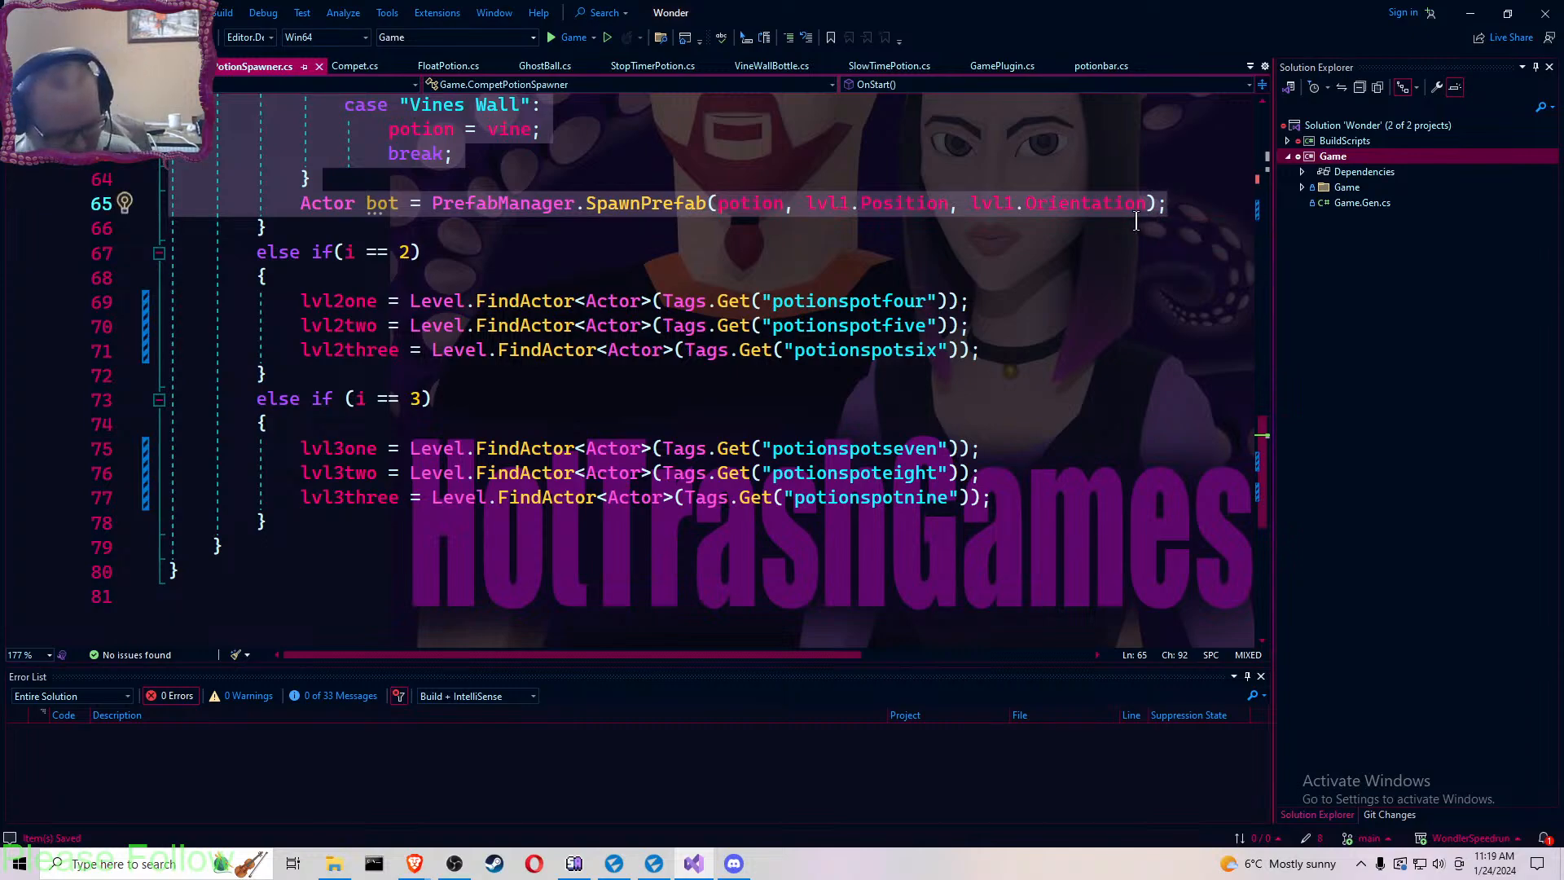
pyautogui.click(1008, 351)
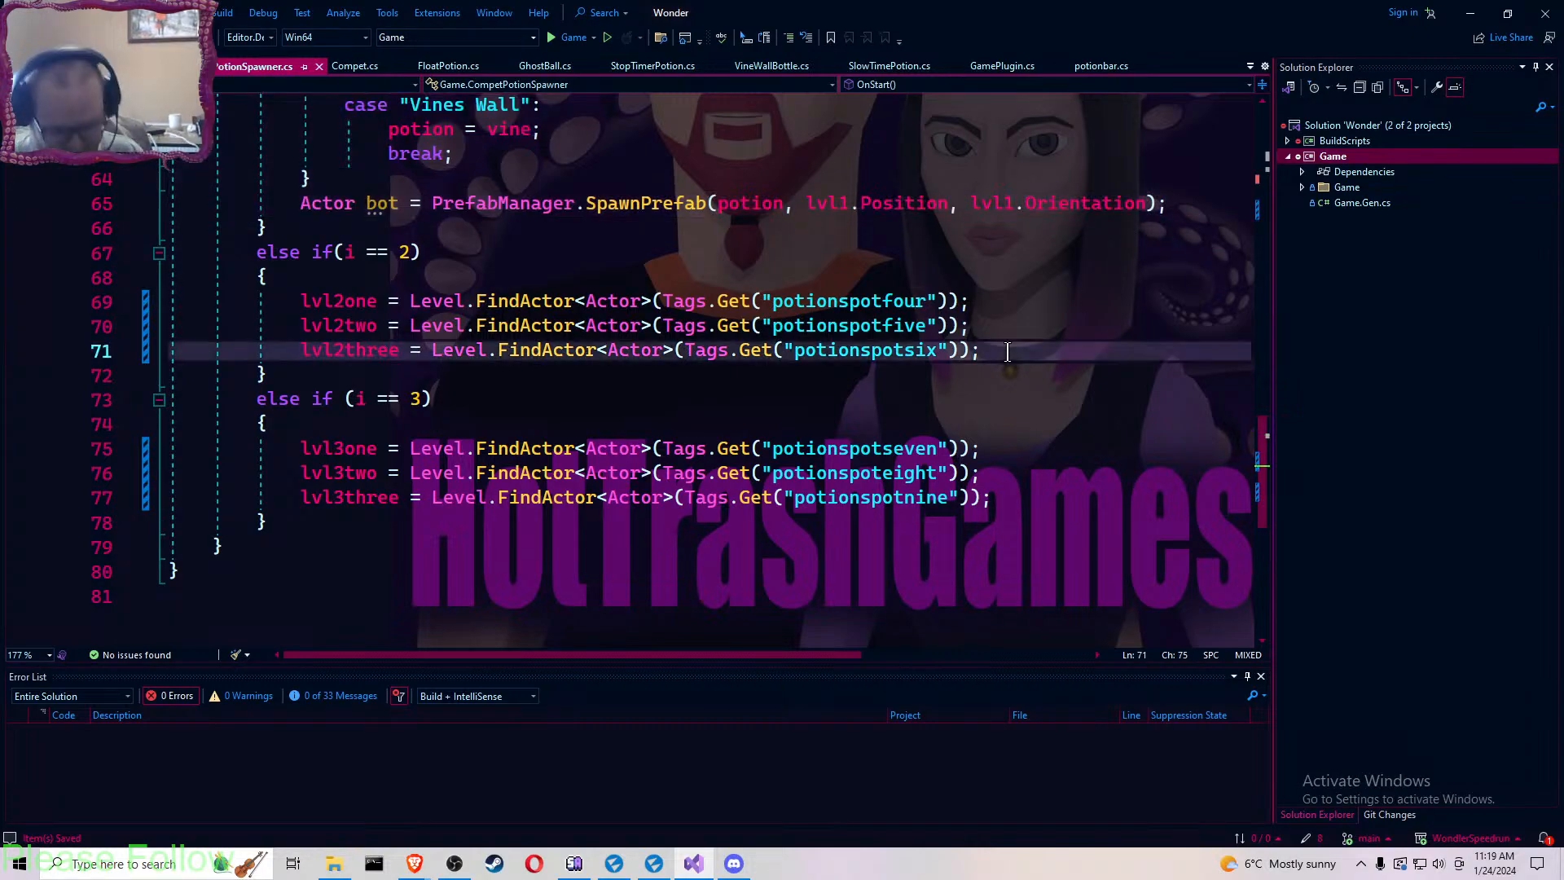
pyautogui.press('Return')
pyautogui.hotkey('ctrl', 'v')
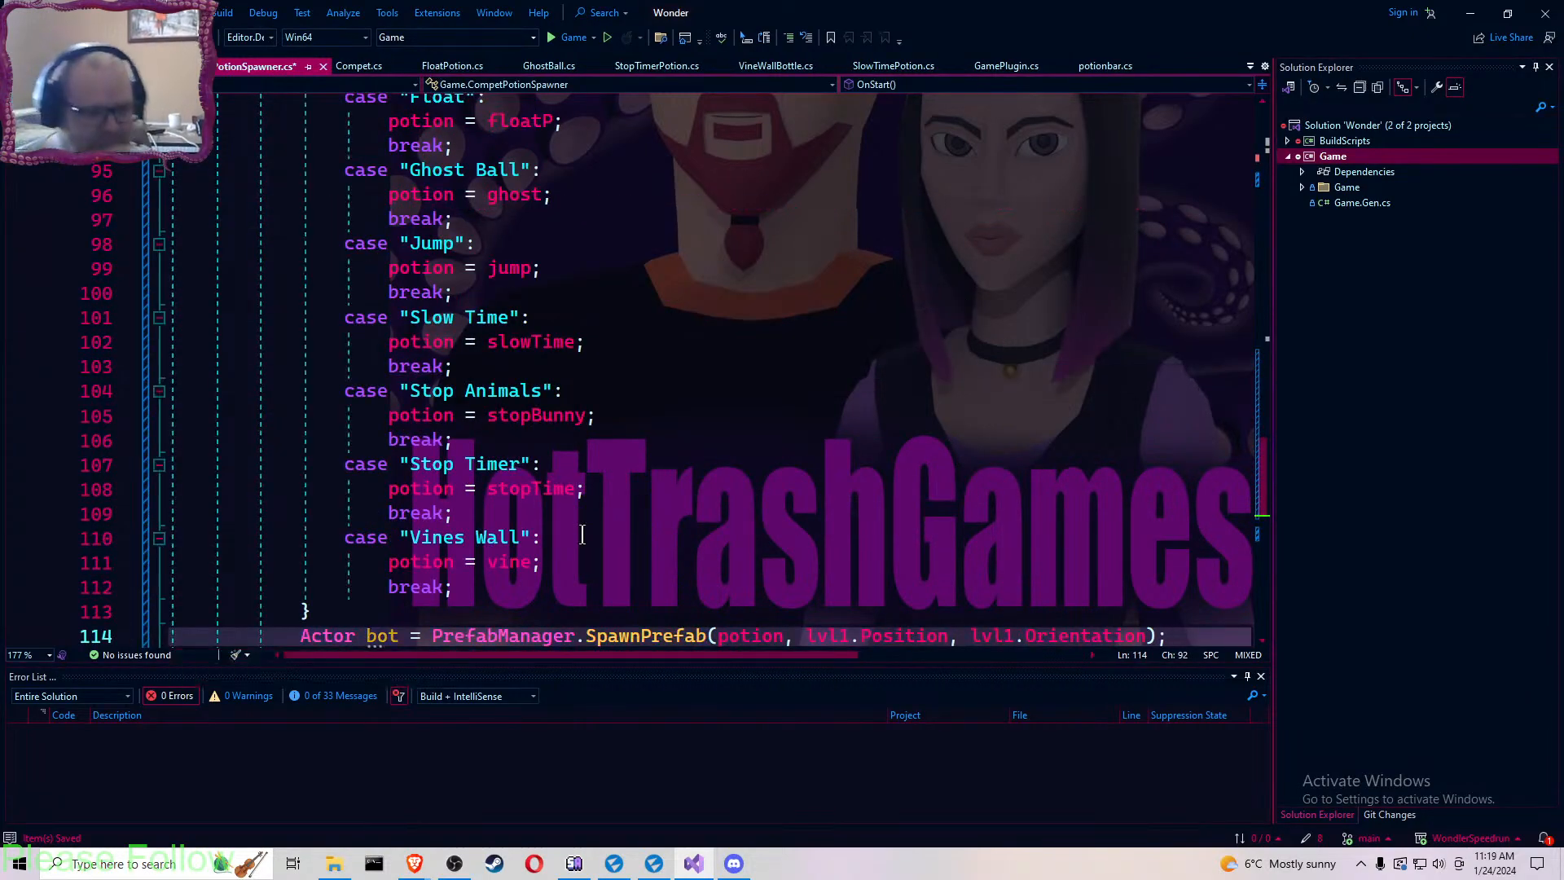
# - Paste the same switch blocks and SpawnPrefab line into the level three branch below the lvl3three lookup and save the script
pyautogui.scroll(4, 607, 512)
pyautogui.scroll(5, 607, 511)
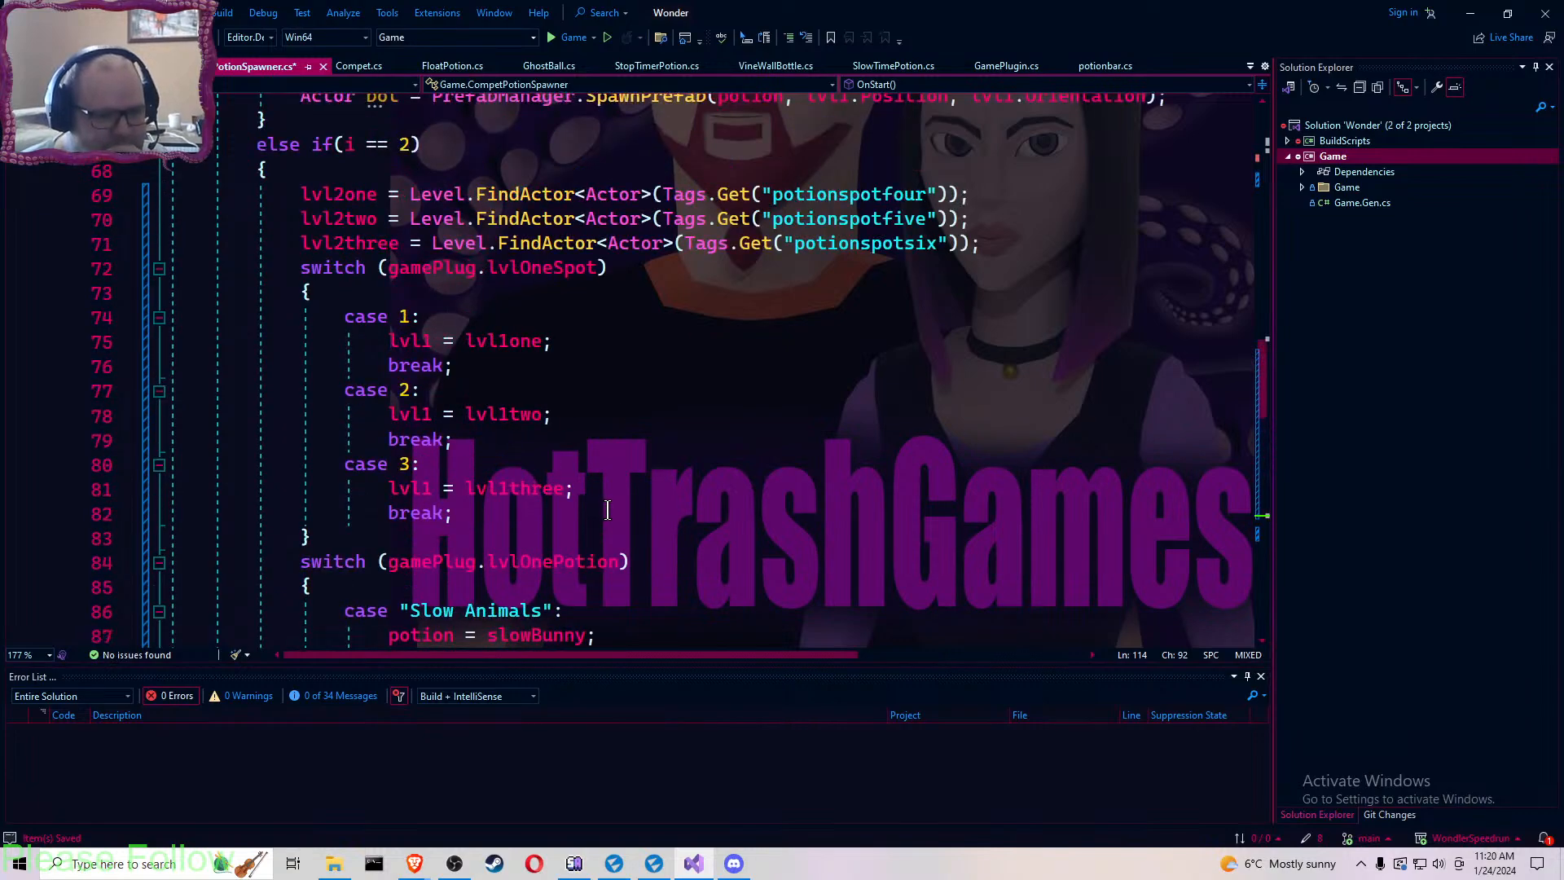
pyautogui.scroll(-13, 608, 512)
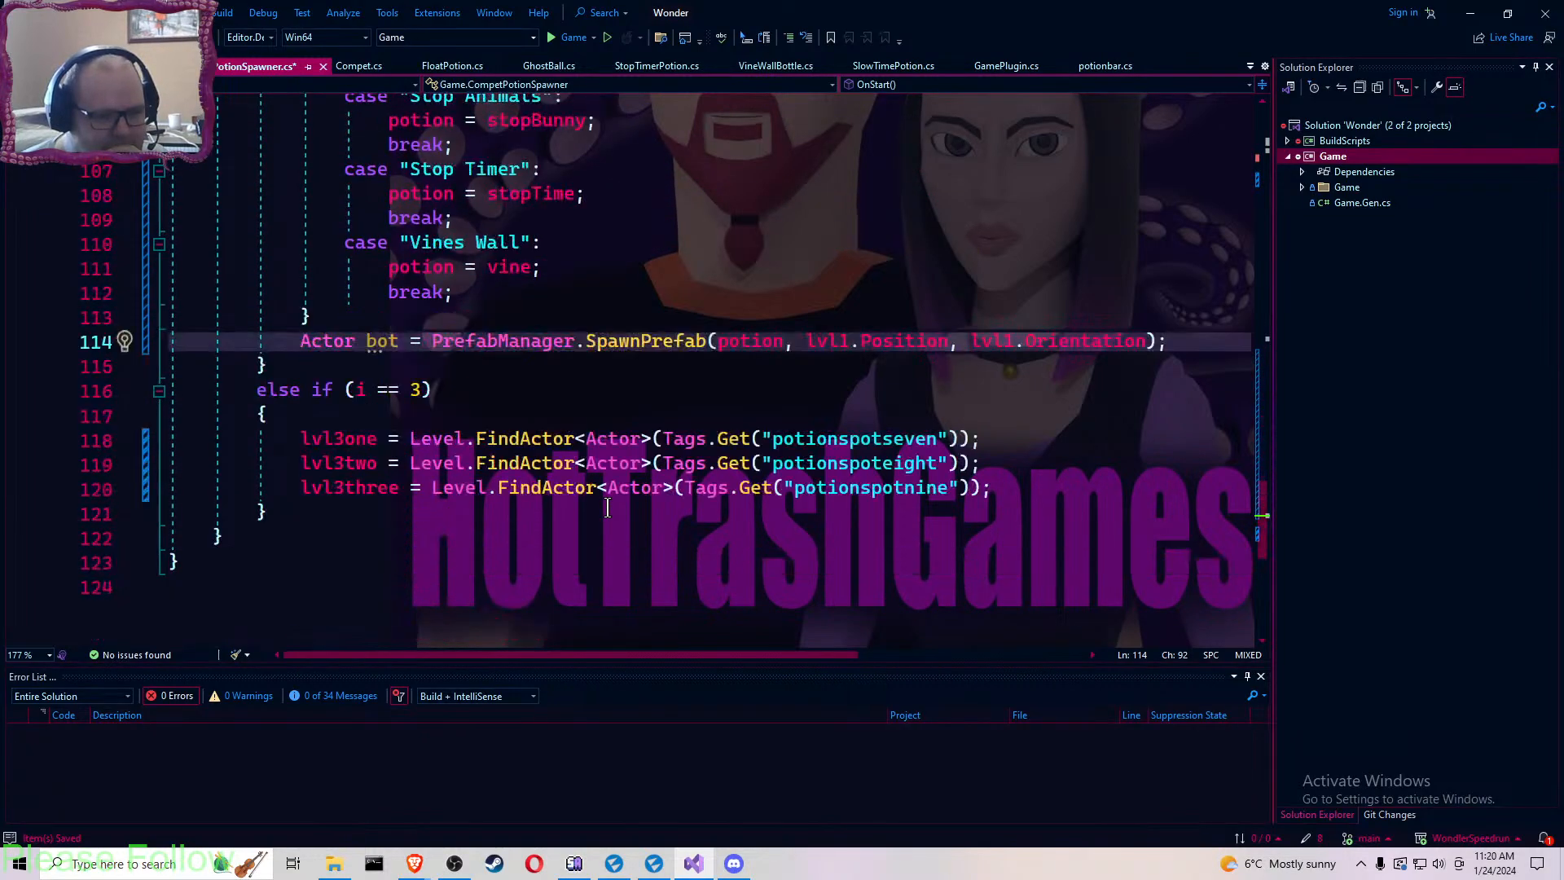
pyautogui.moveTo(557, 447)
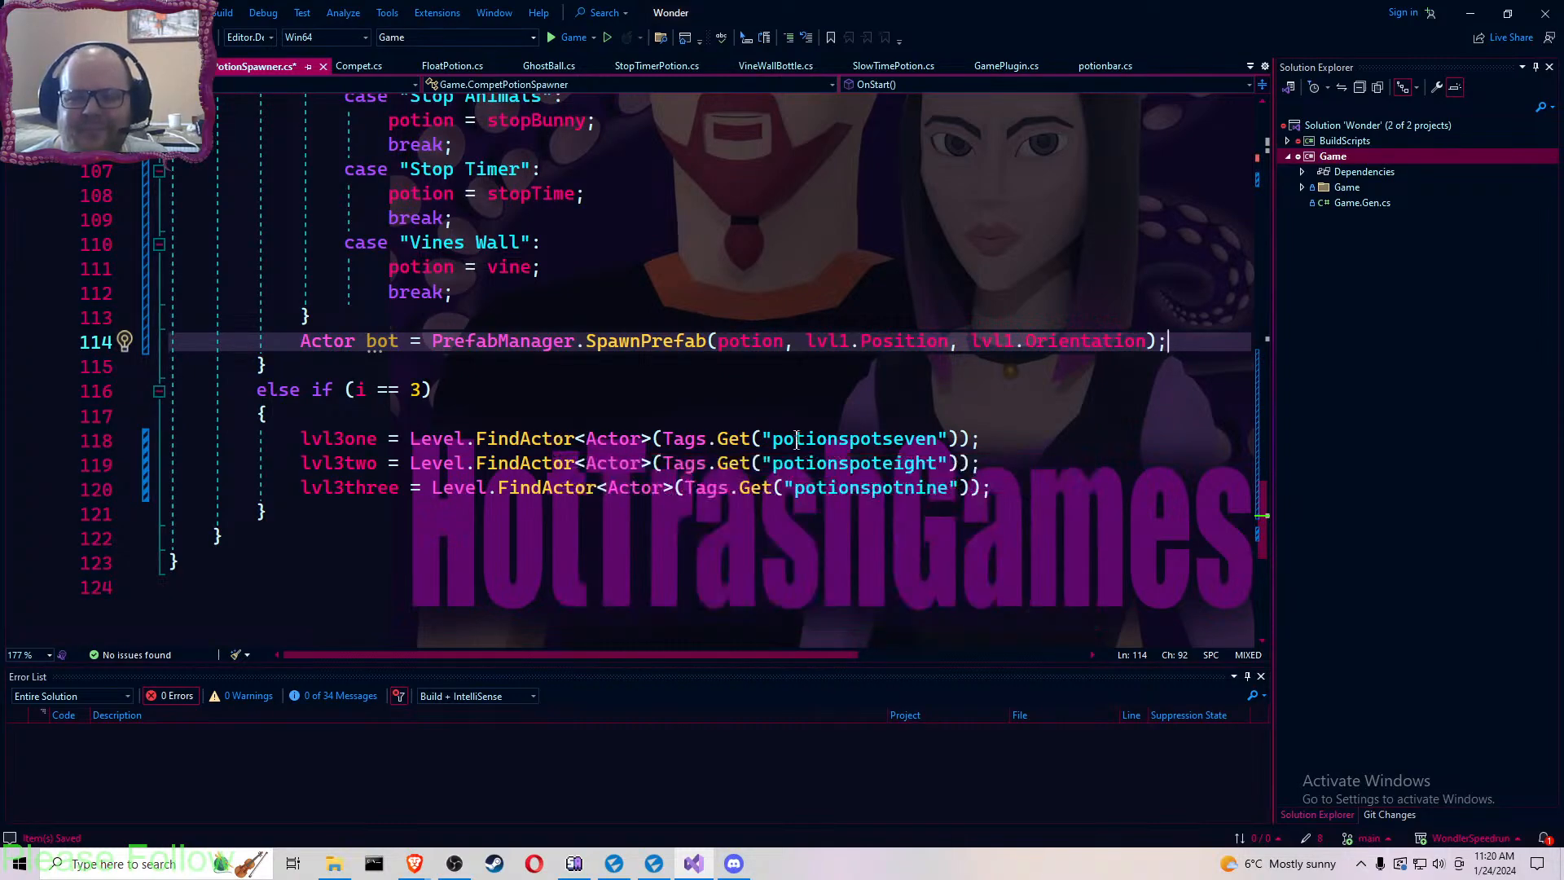
pyautogui.click(1010, 492)
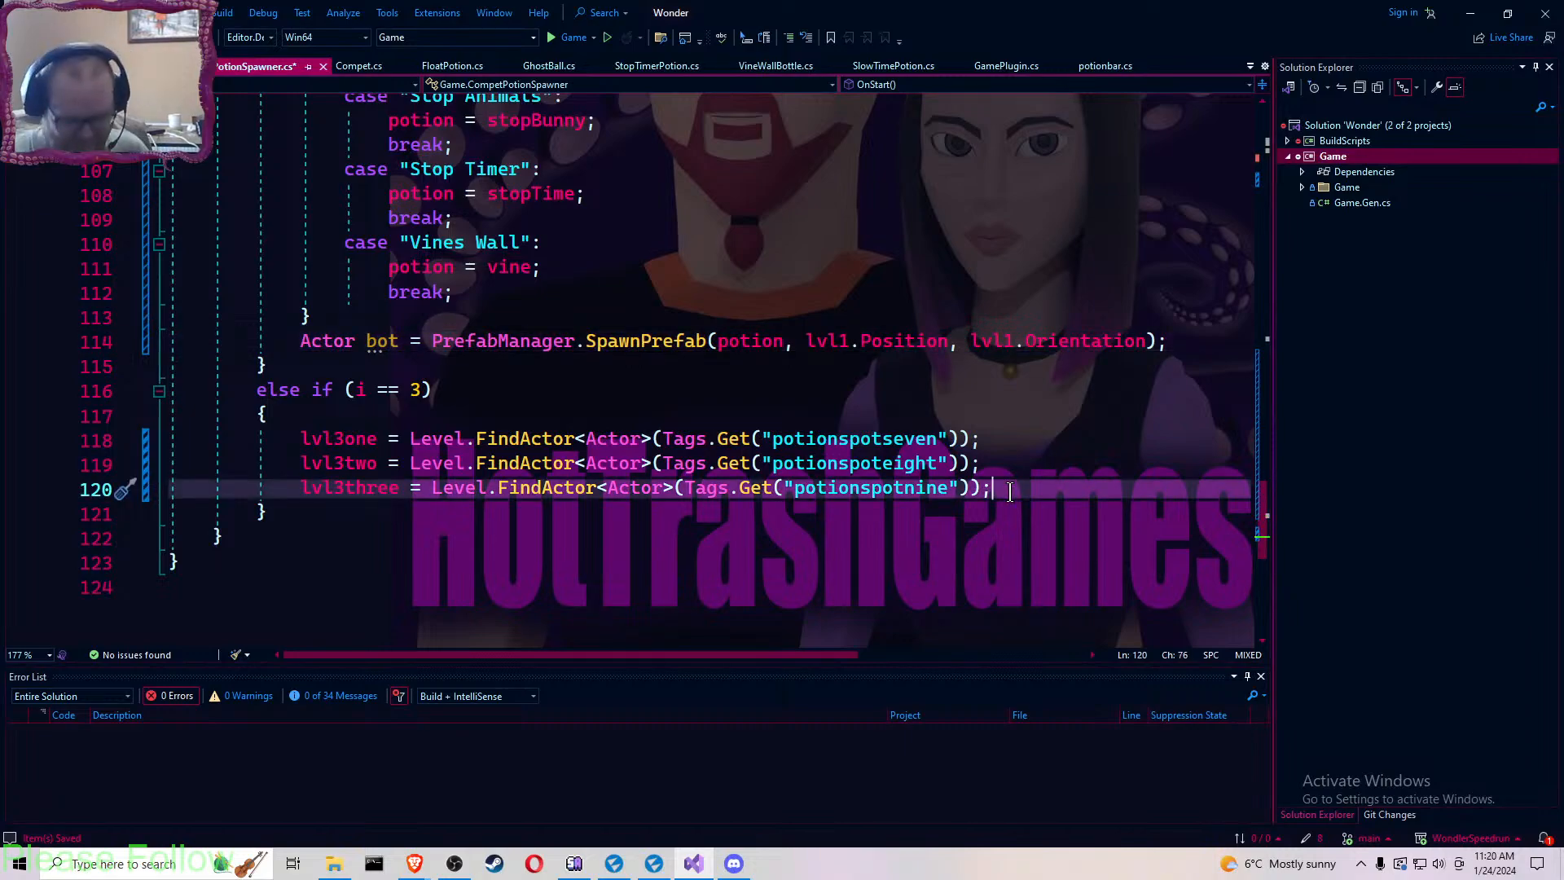
pyautogui.press('Return')
pyautogui.hotkey('ctrl', 'v')
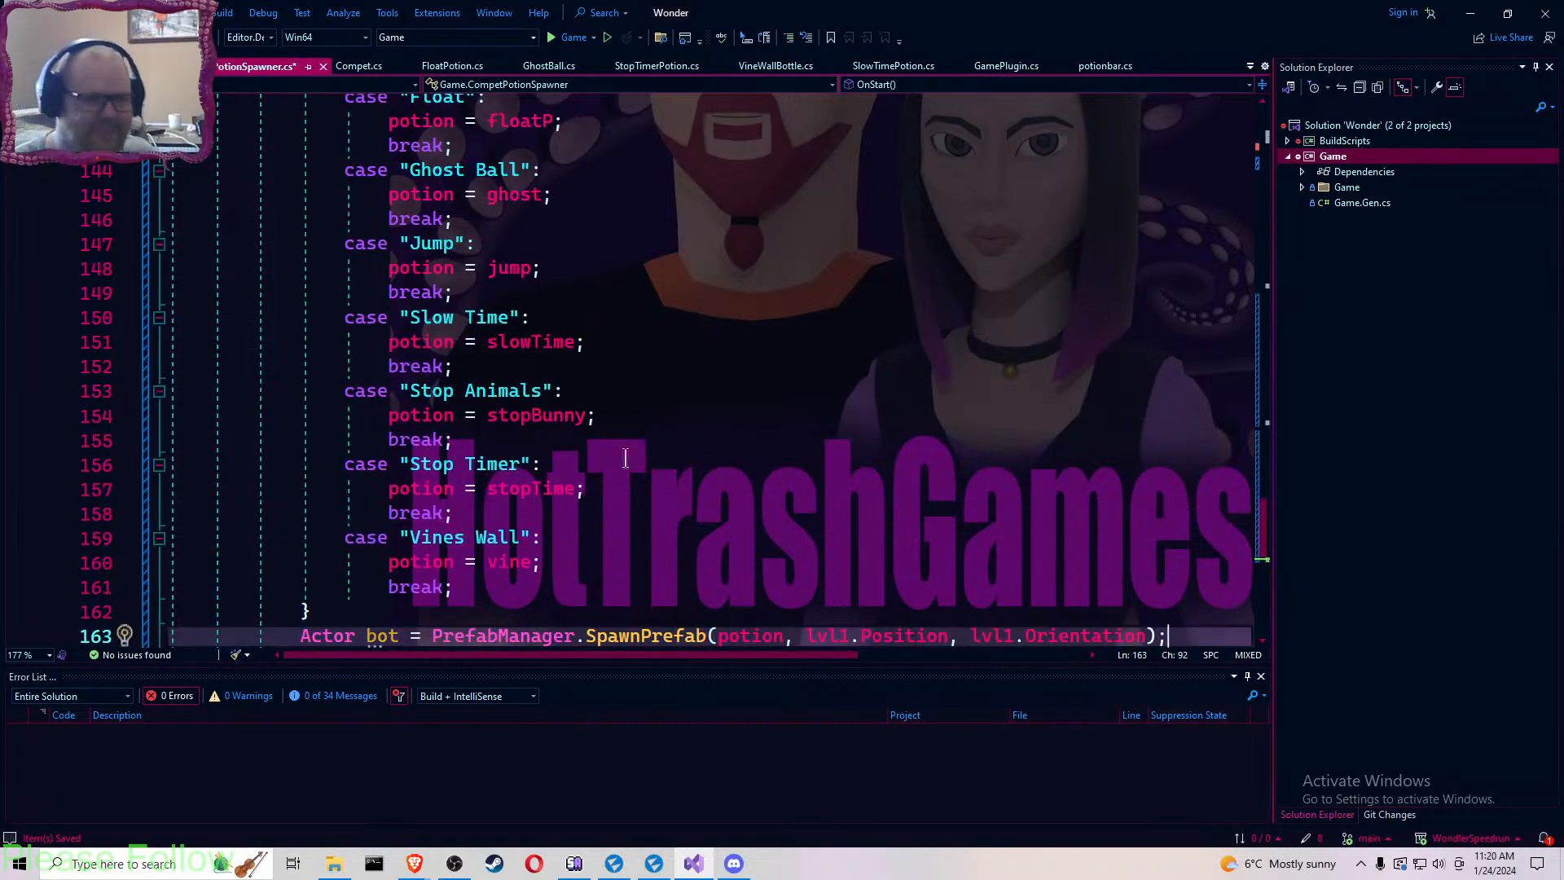
pyautogui.hotkey('ctrl', 's')
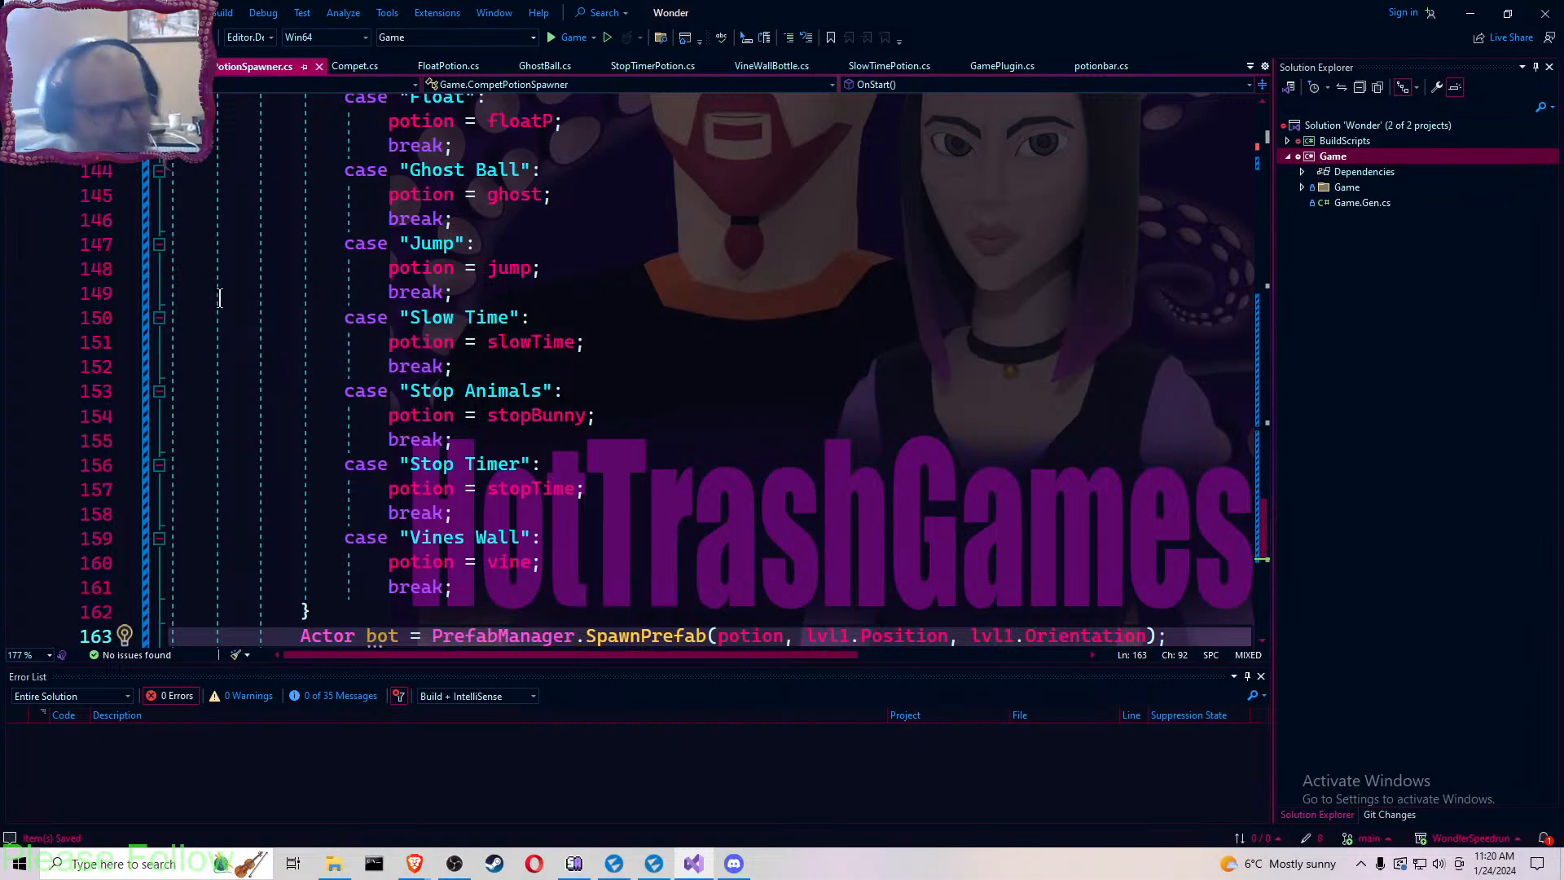
# - In the level two branch's spot switch, change the assigned variable from lvl1 to lvl2 in all three cases
pyautogui.scroll(-4, 555, 484)
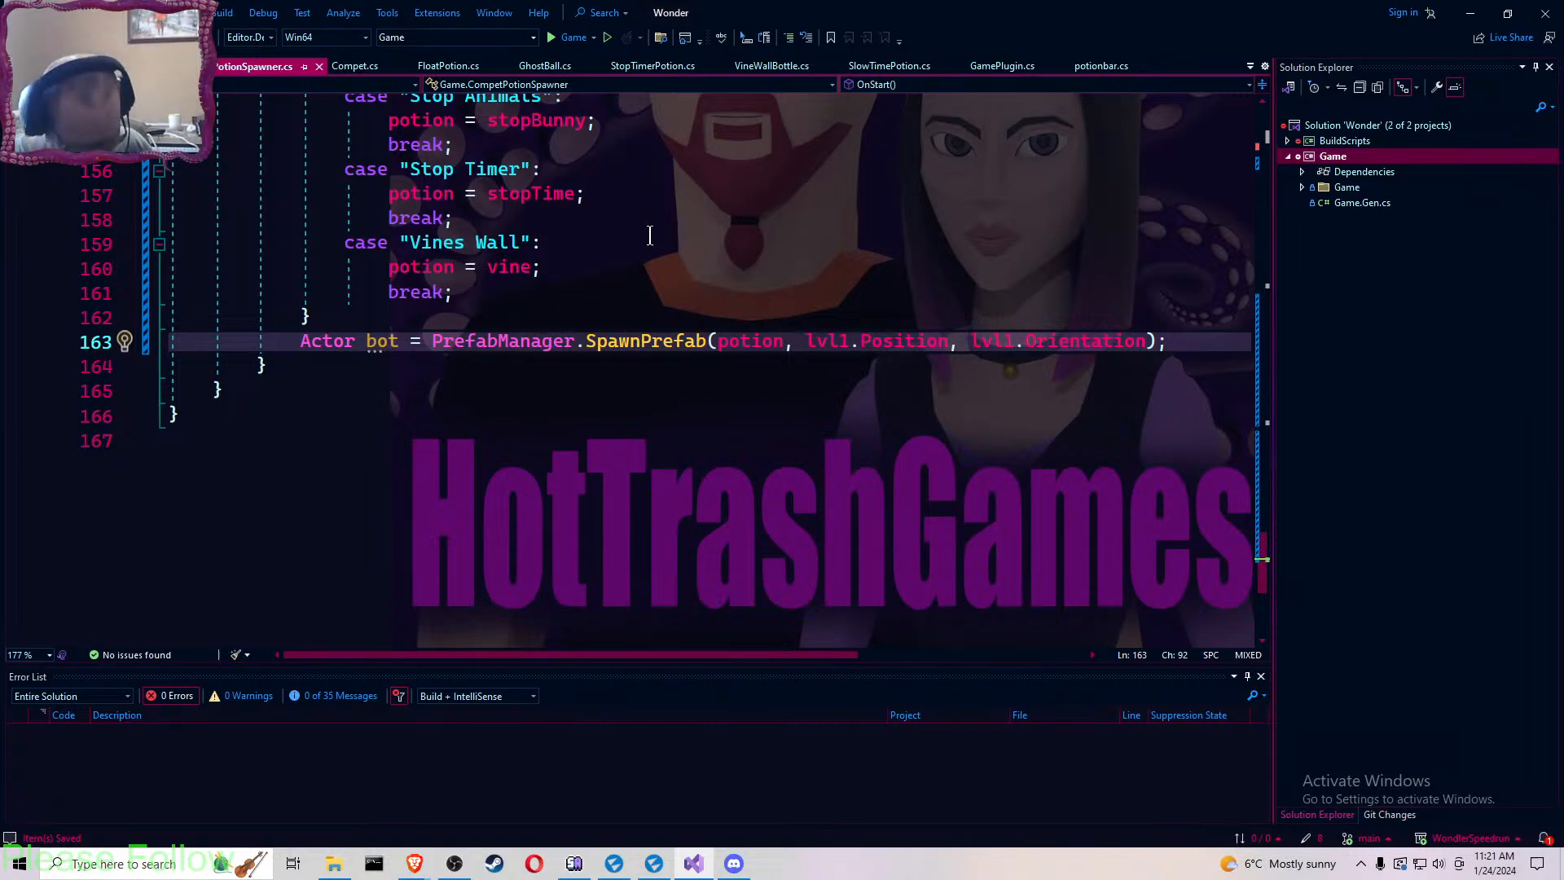
pyautogui.scroll(13, 607, 350)
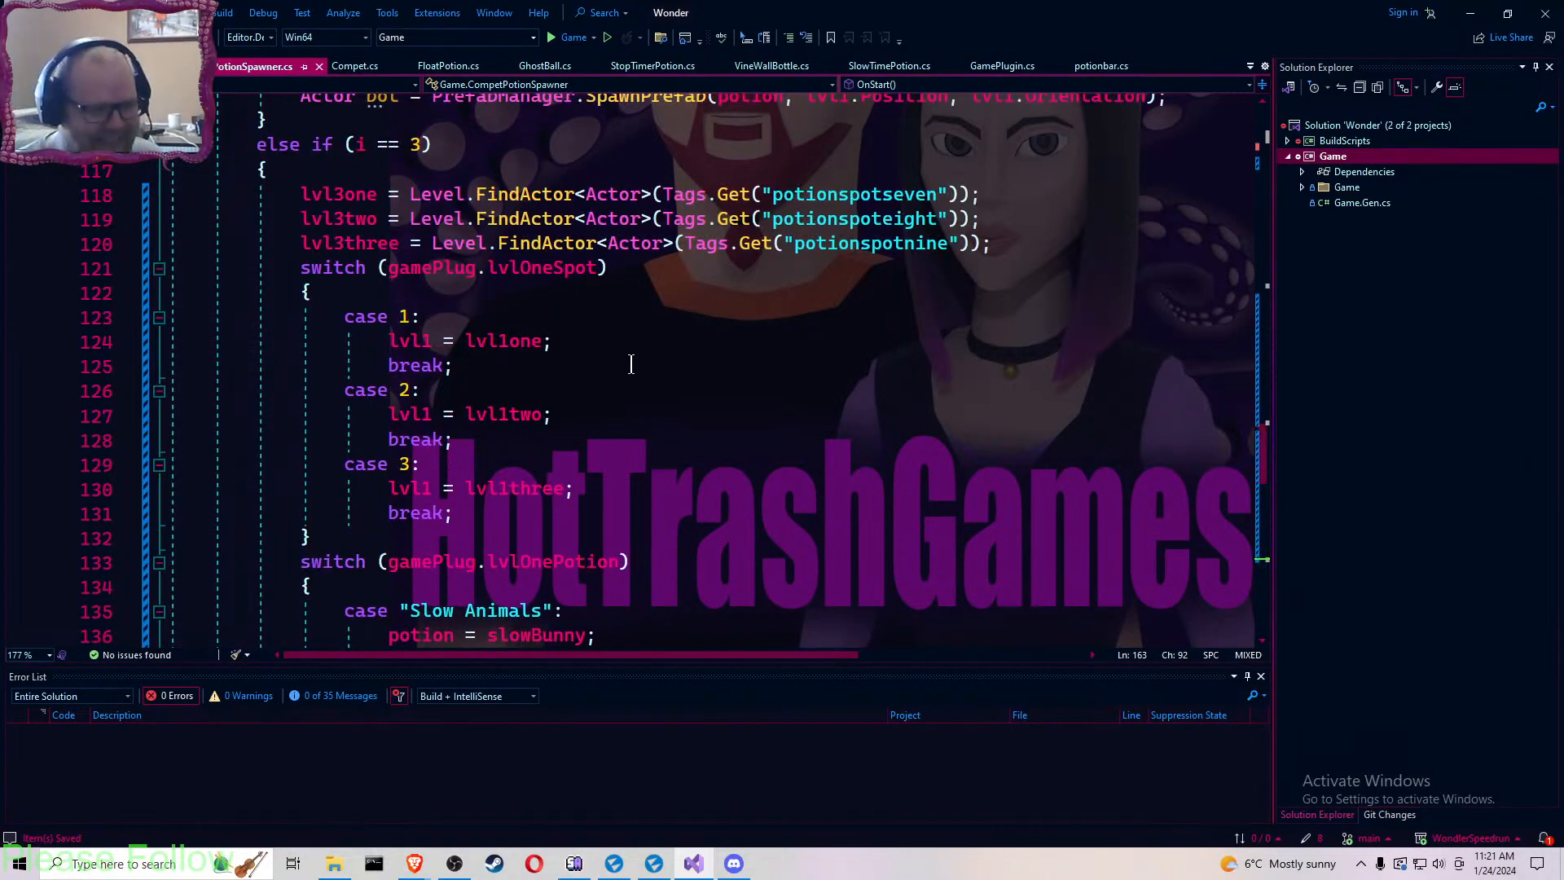
pyautogui.scroll(13, 629, 358)
pyautogui.scroll(20, 644, 357)
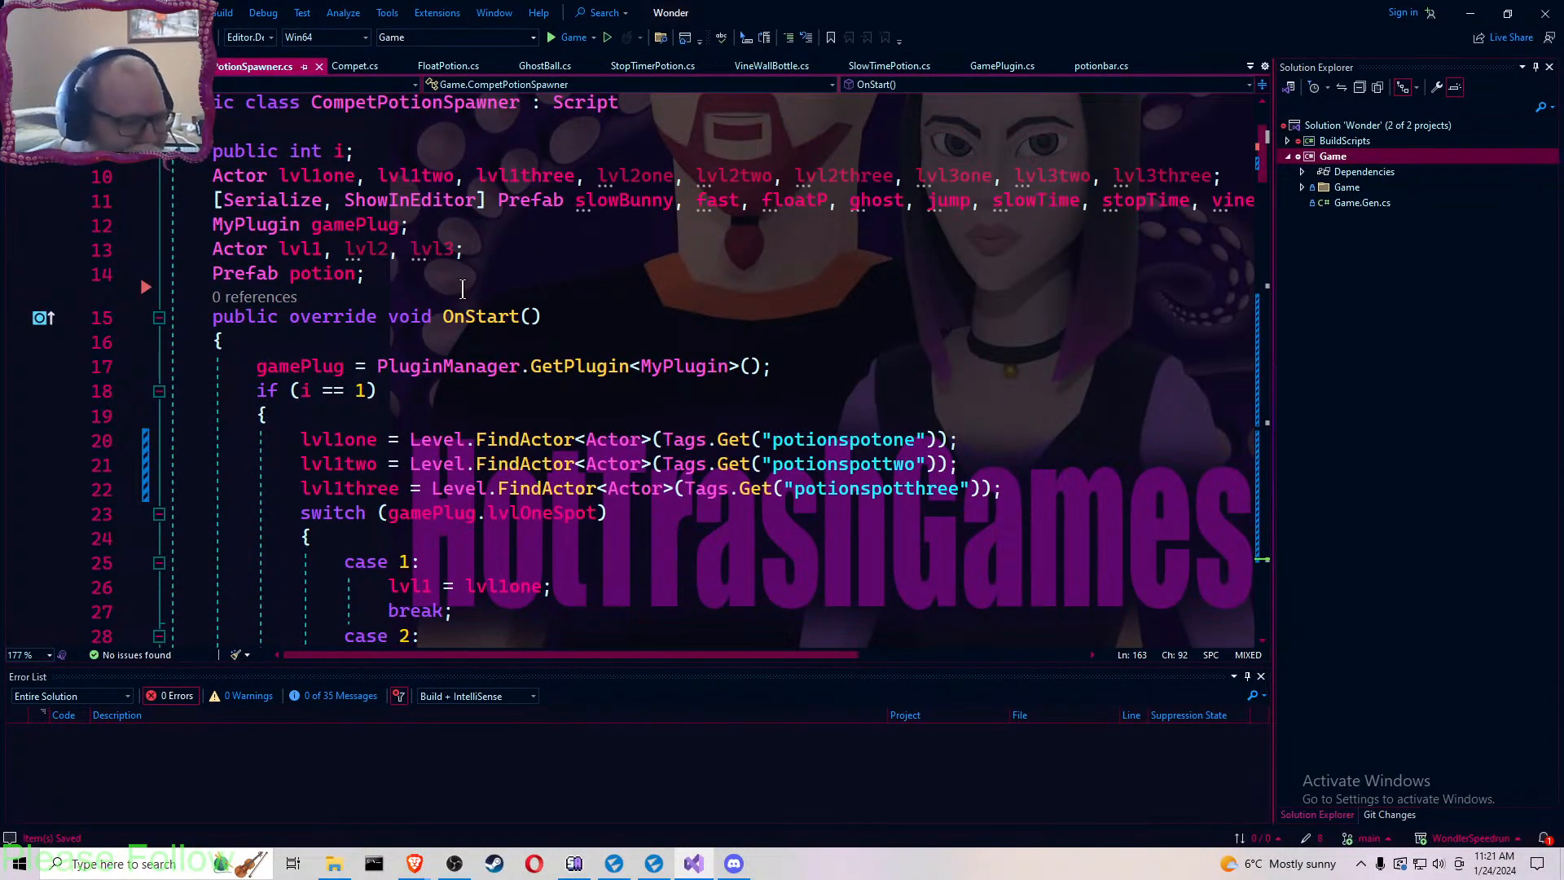
pyautogui.scroll(-4, 462, 289)
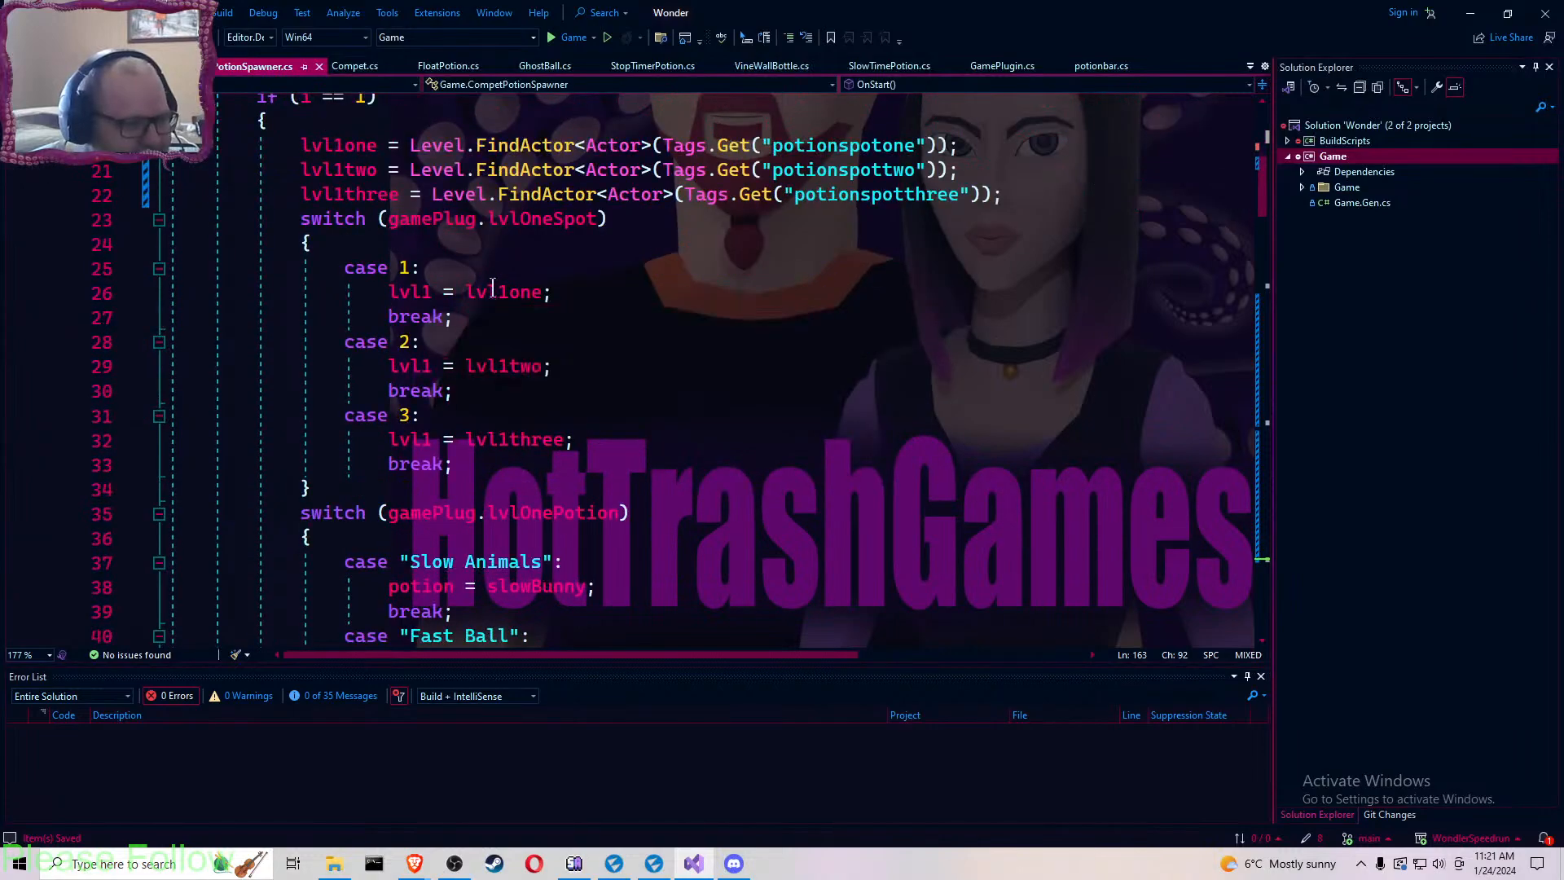
pyautogui.scroll(2, 557, 295)
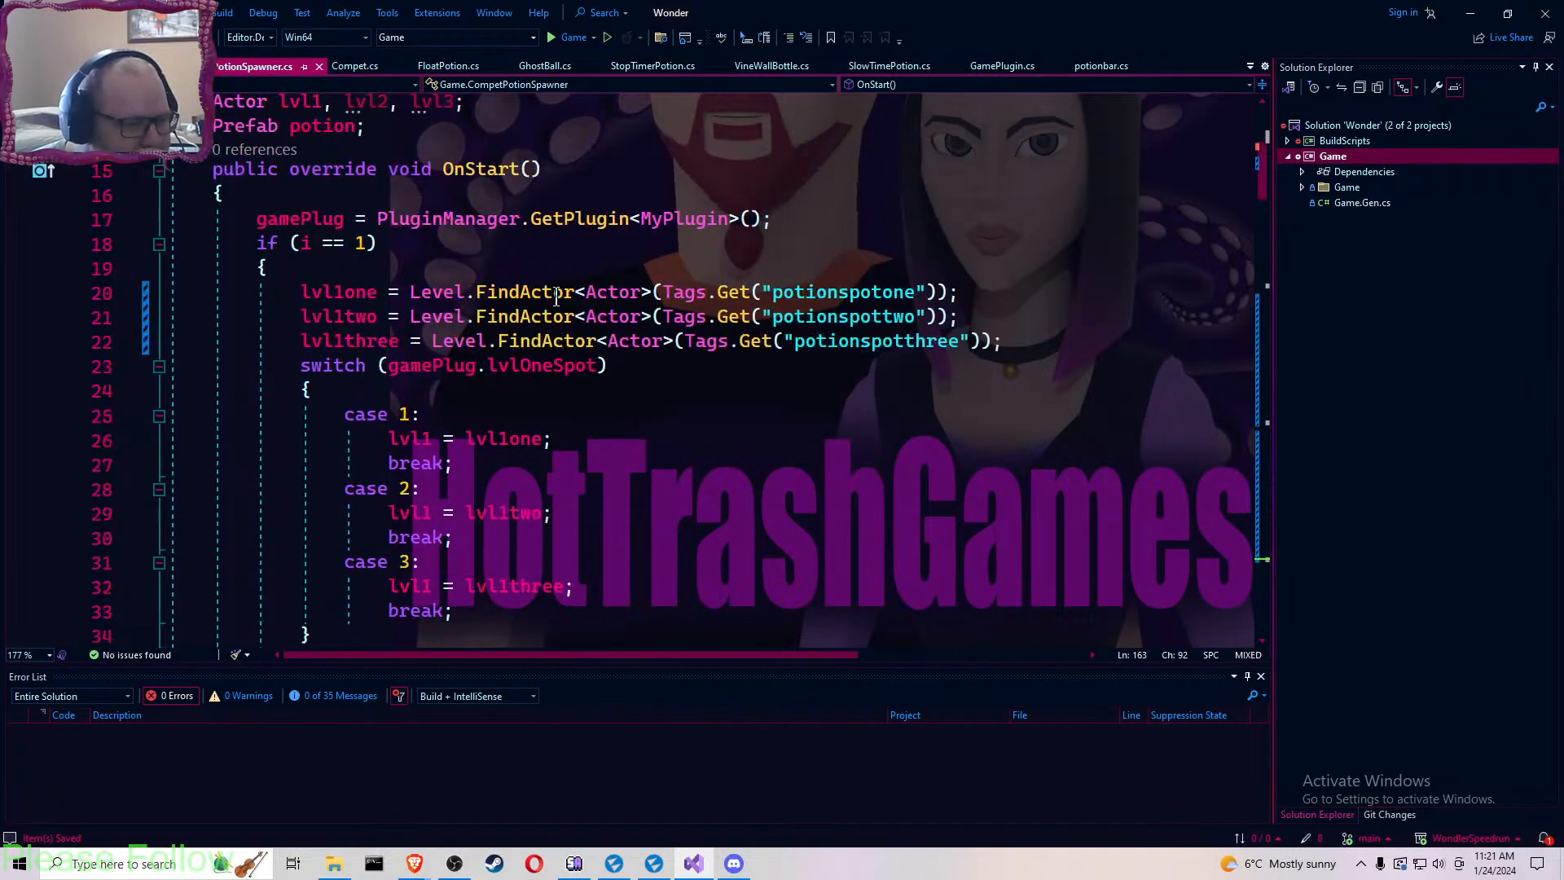
pyautogui.scroll(-15, 557, 297)
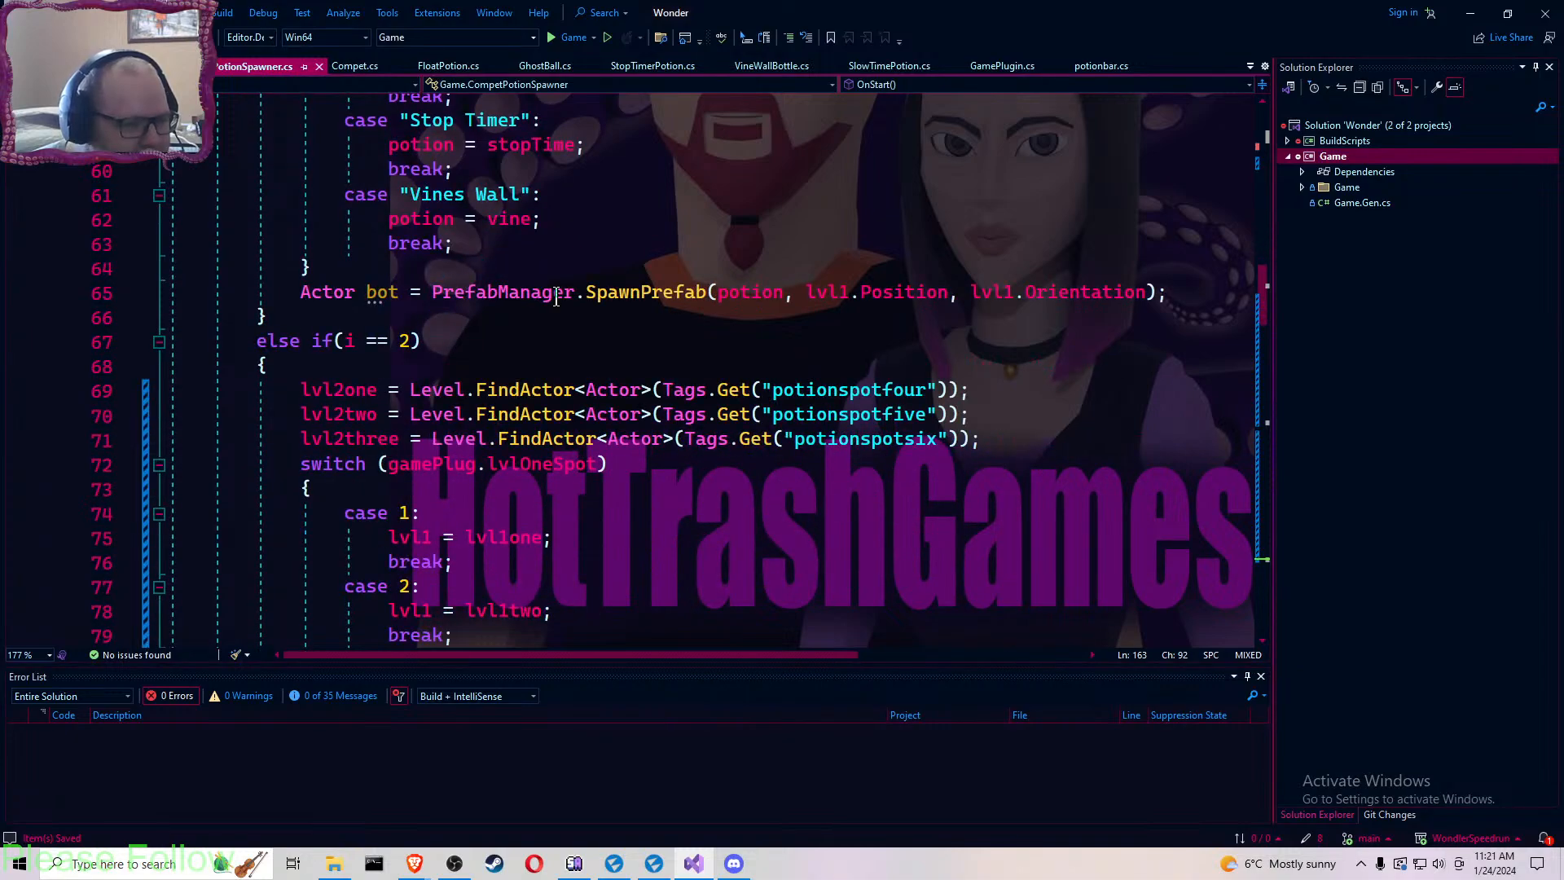
pyautogui.scroll(-1, 557, 295)
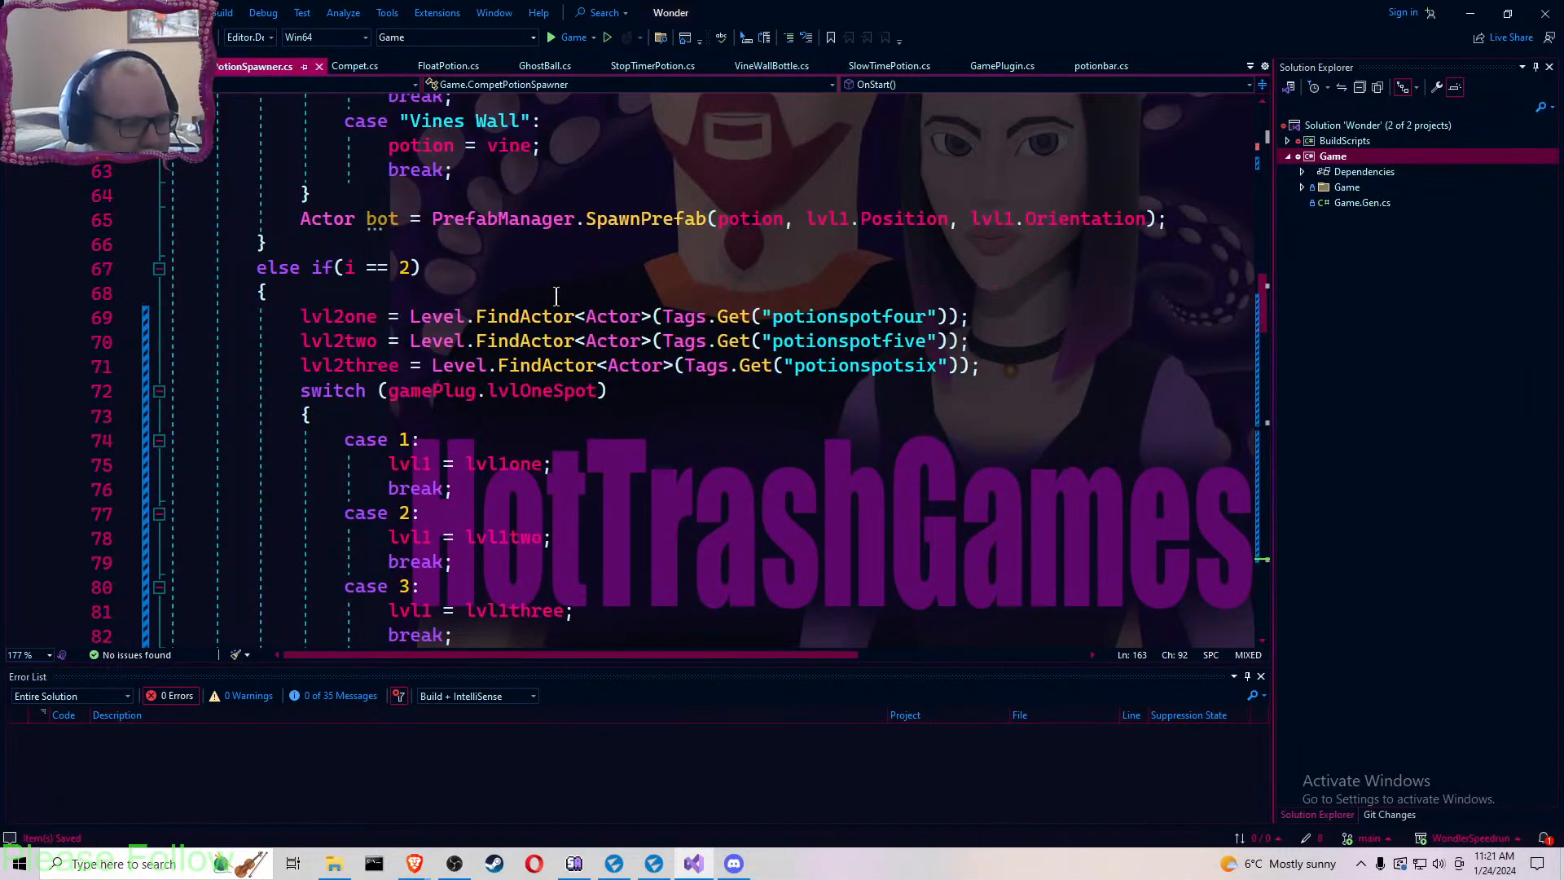
pyautogui.scroll(-1, 556, 295)
pyautogui.click(433, 391)
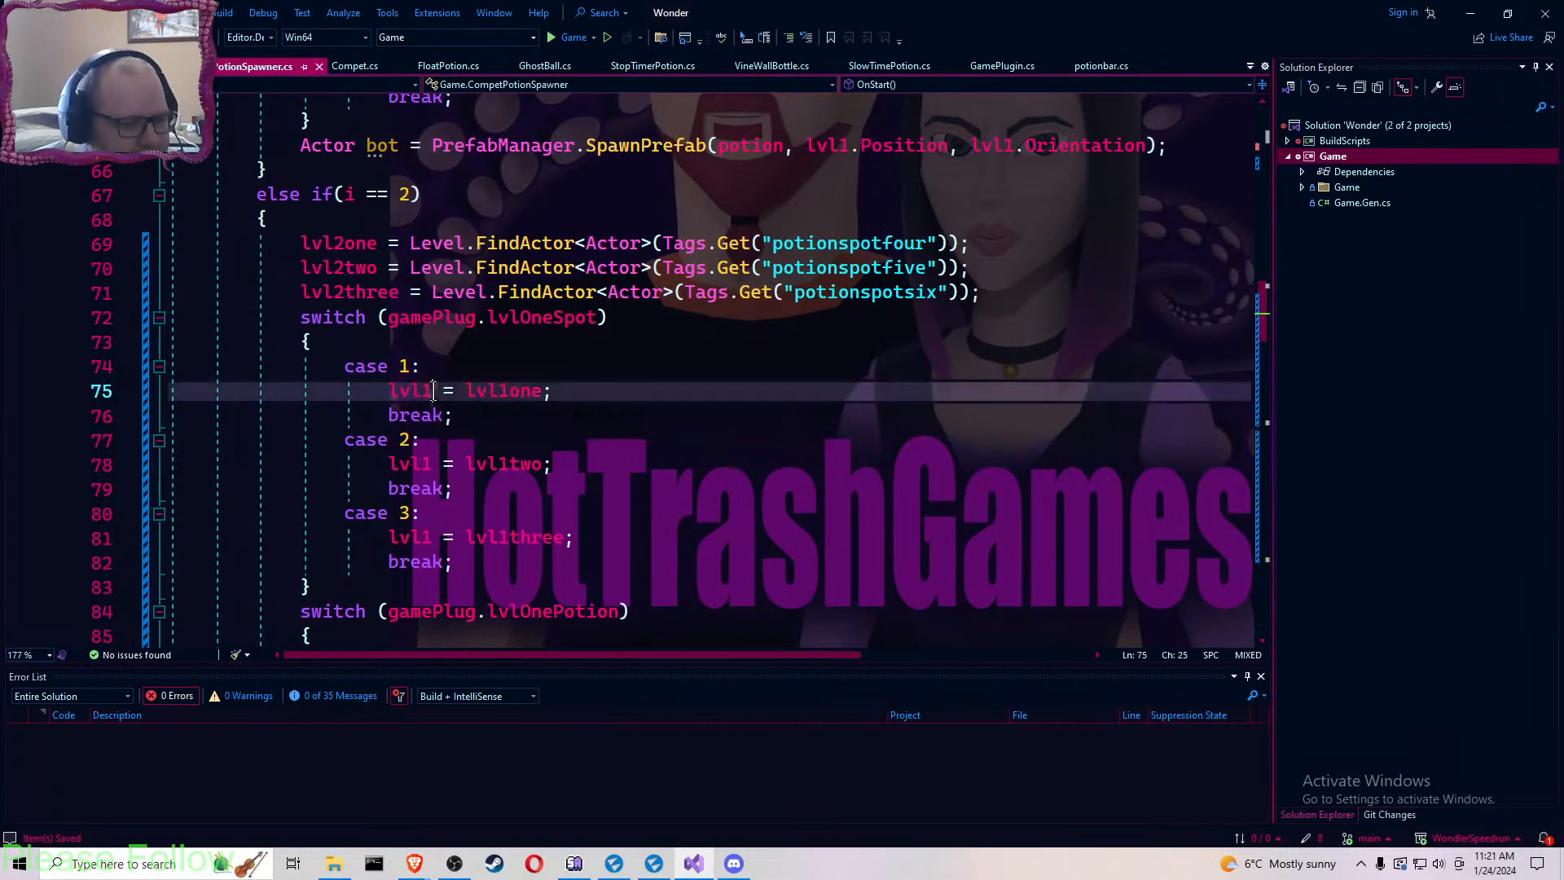
pyautogui.press('BackSpace')
pyautogui.write('2')
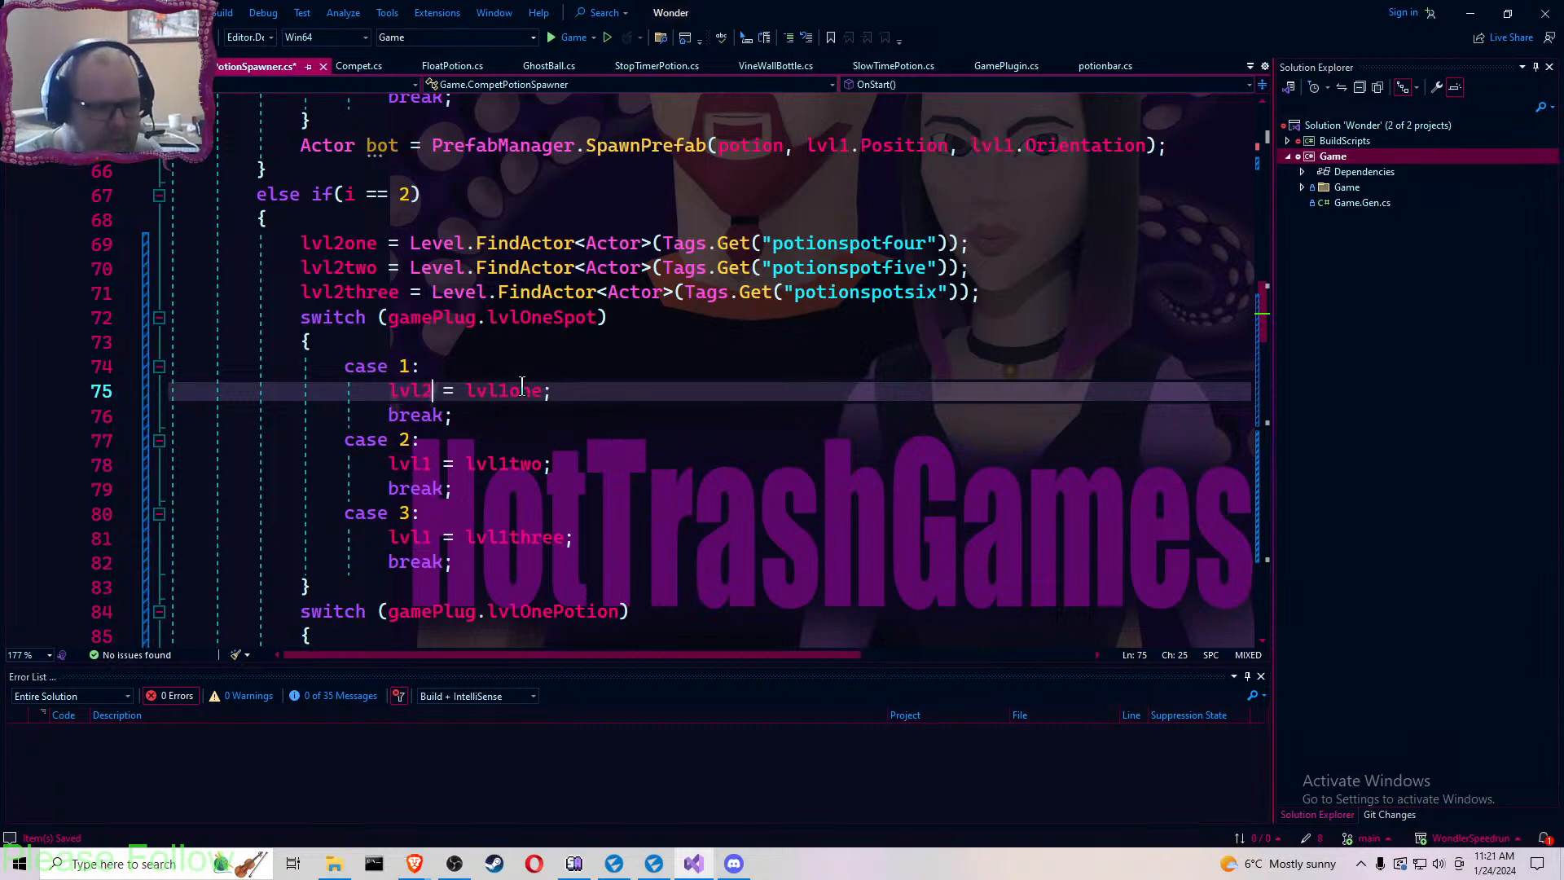
pyautogui.press('Down')
pyautogui.press('Down')
pyautogui.press('Down')
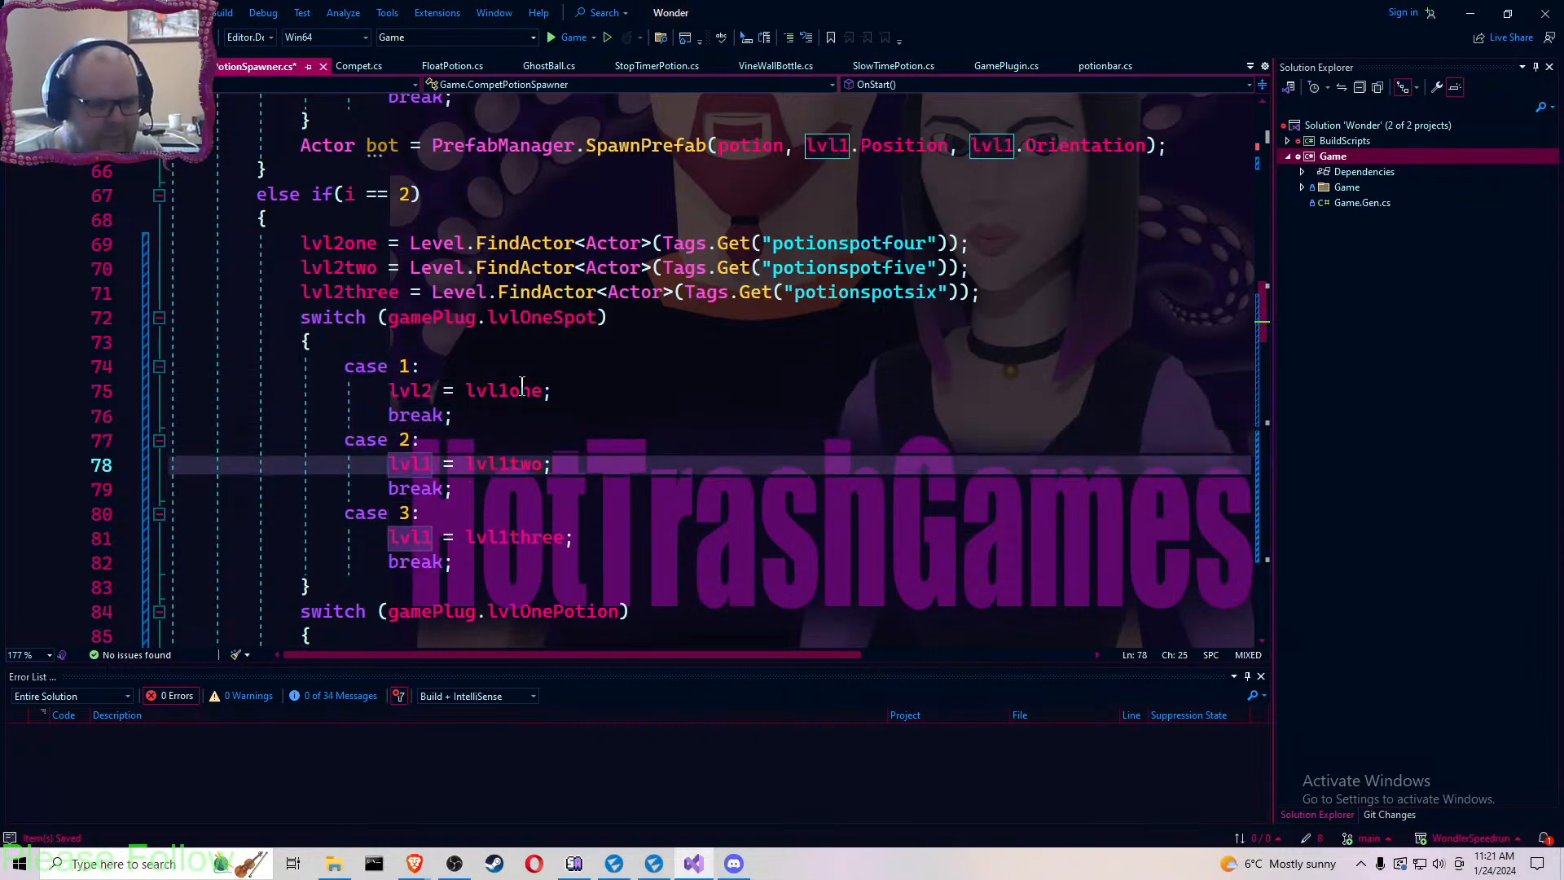
pyautogui.press('BackSpace')
pyautogui.write('2')
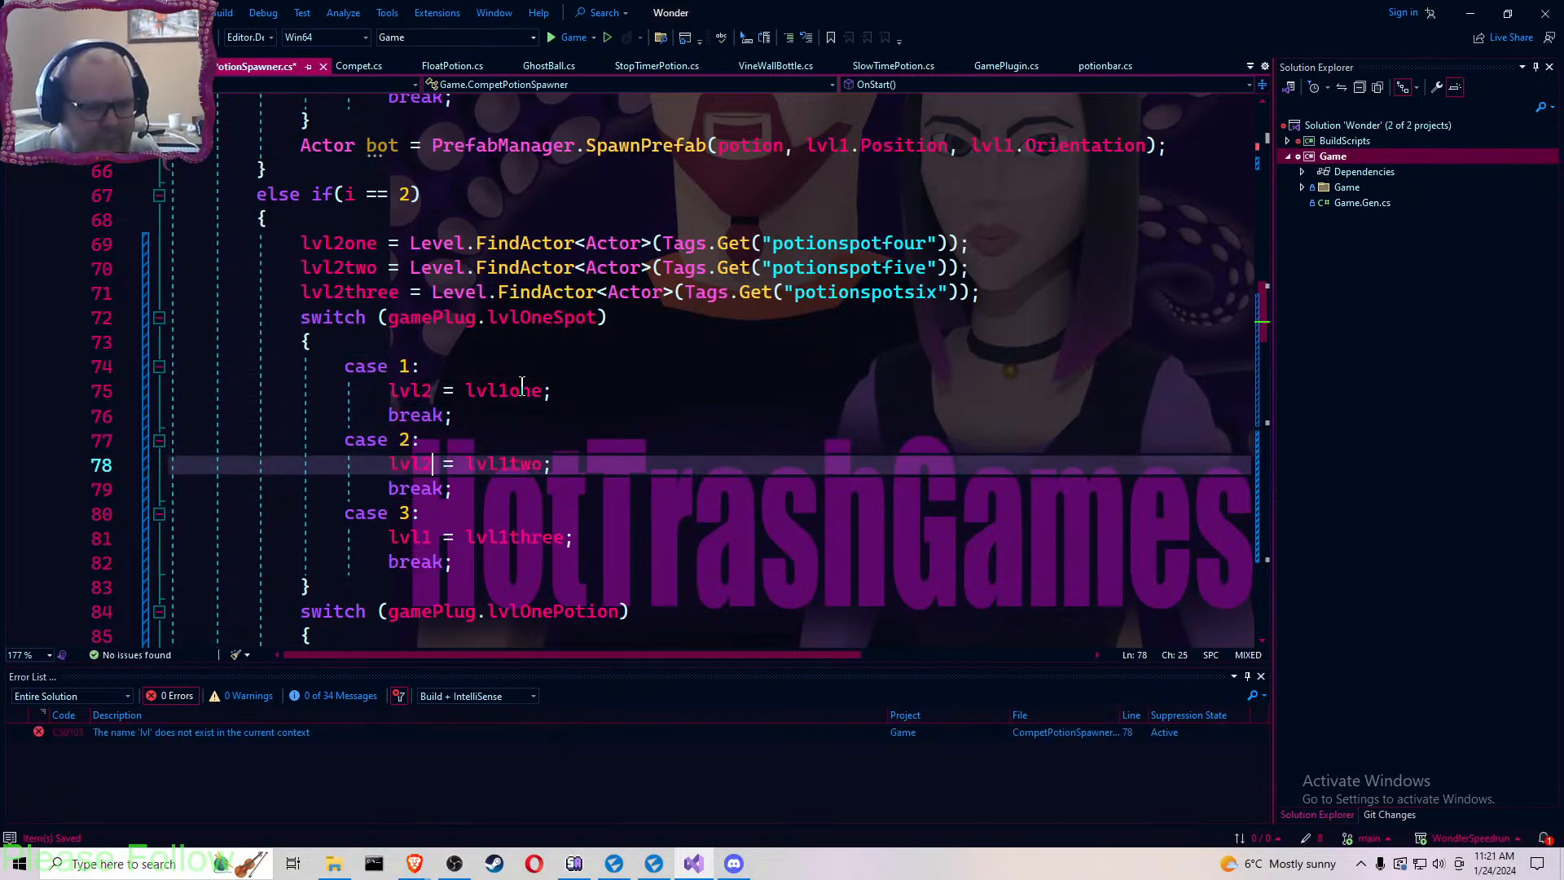
pyautogui.press('Down')
pyautogui.press('Down')
pyautogui.press('Down')
pyautogui.press('BackSpace')
pyautogui.write('2')
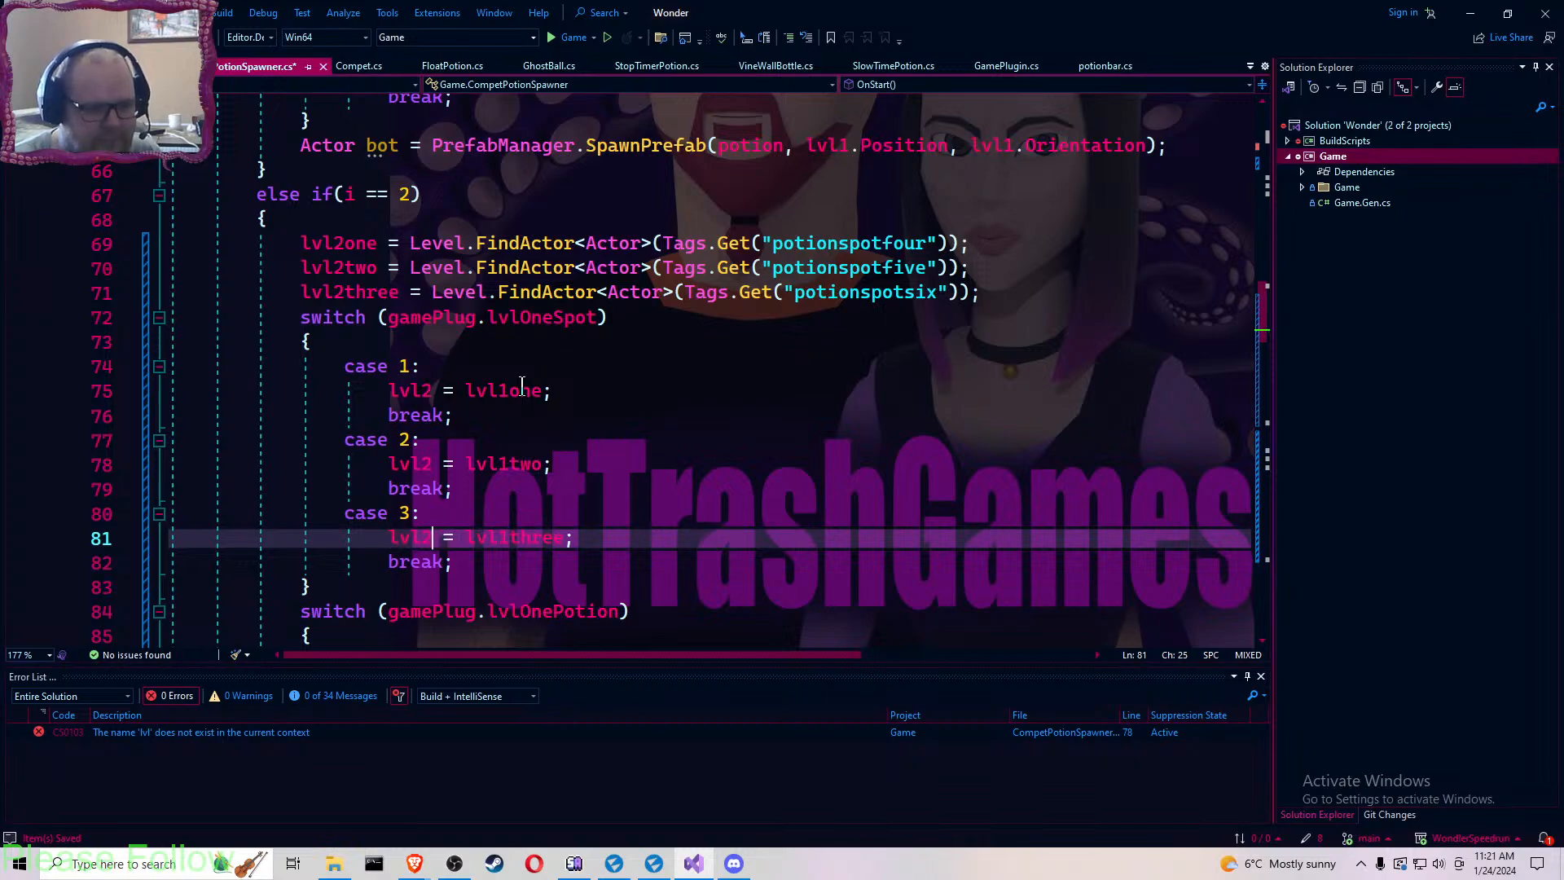
# - Make the level two spot switch's cases 1, 2 and 3 assign lvl2one, lvl2two and lvl2three respectively
pyautogui.click(504, 388)
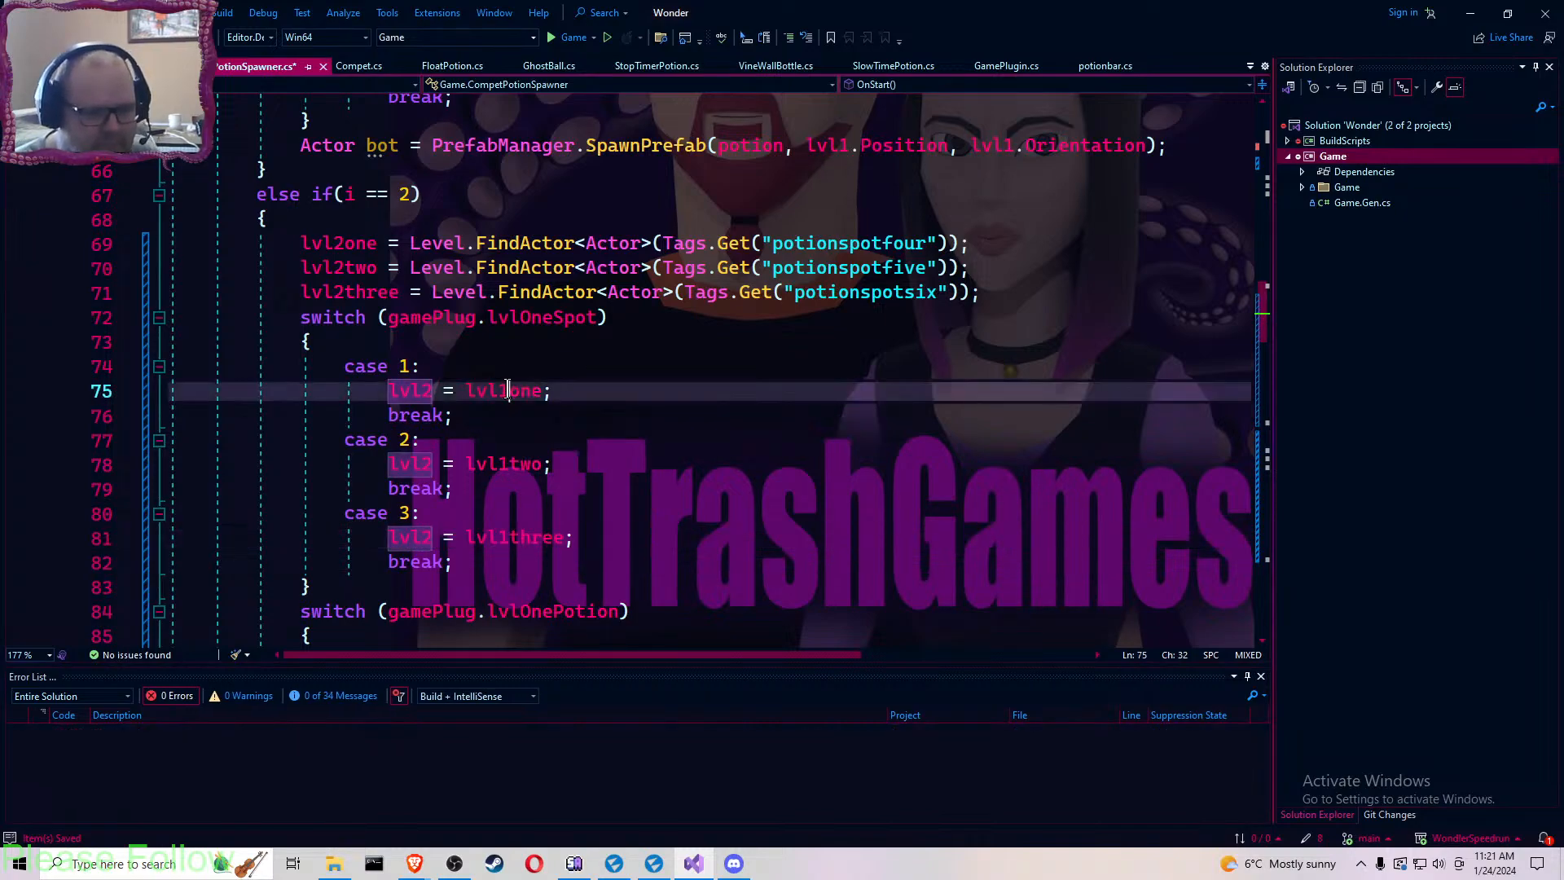
pyautogui.press('BackSpace')
pyautogui.write('2')
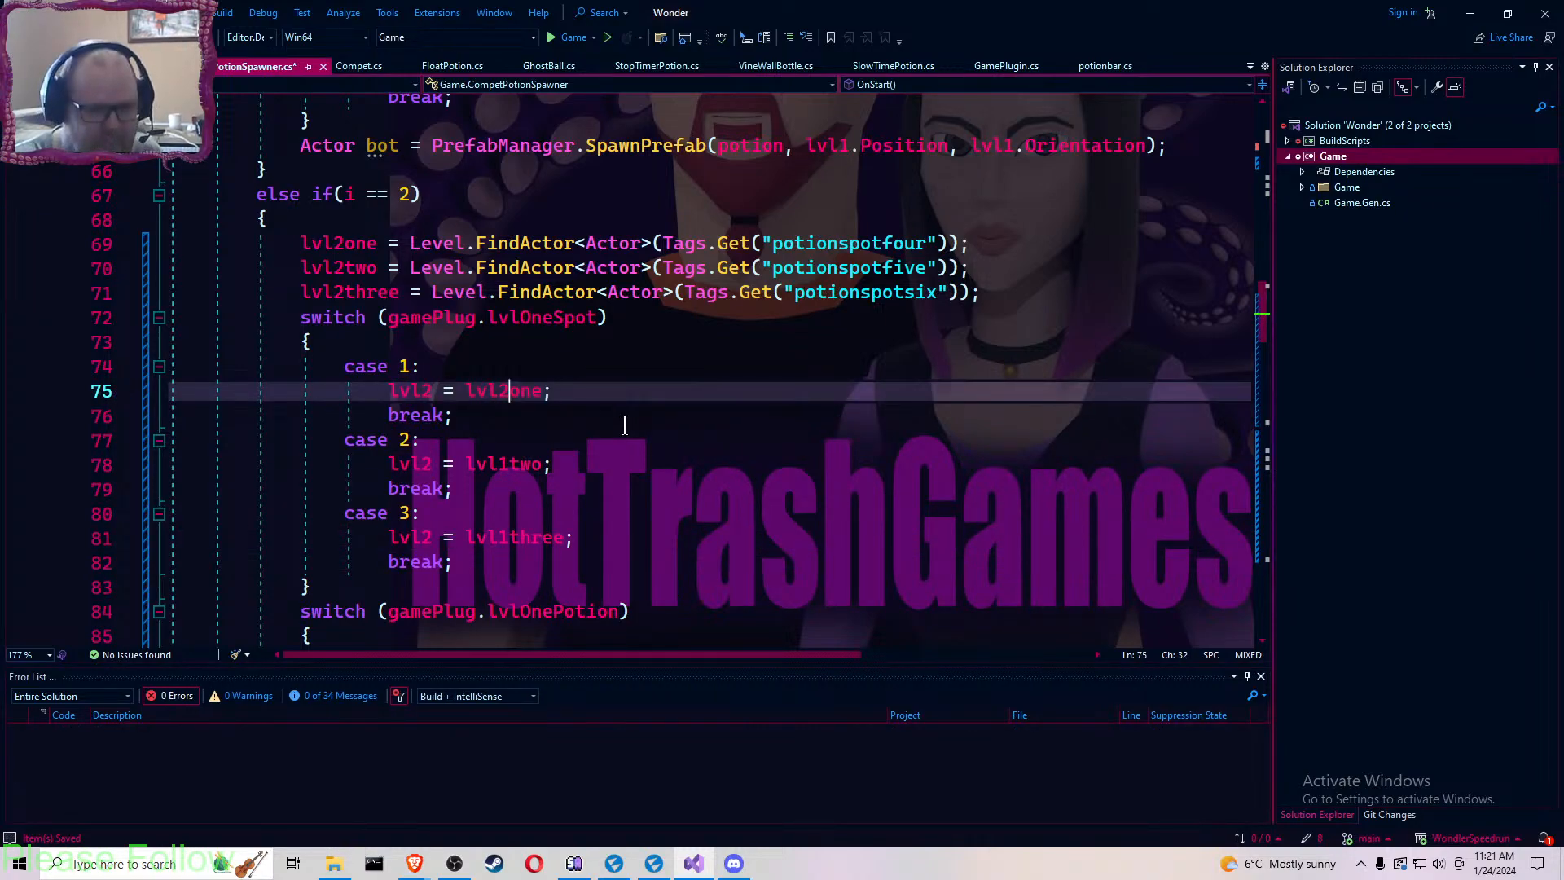
pyautogui.press('Down')
pyautogui.press('Down')
pyautogui.press('Down')
pyautogui.press('BackSpace')
pyautogui.write('2')
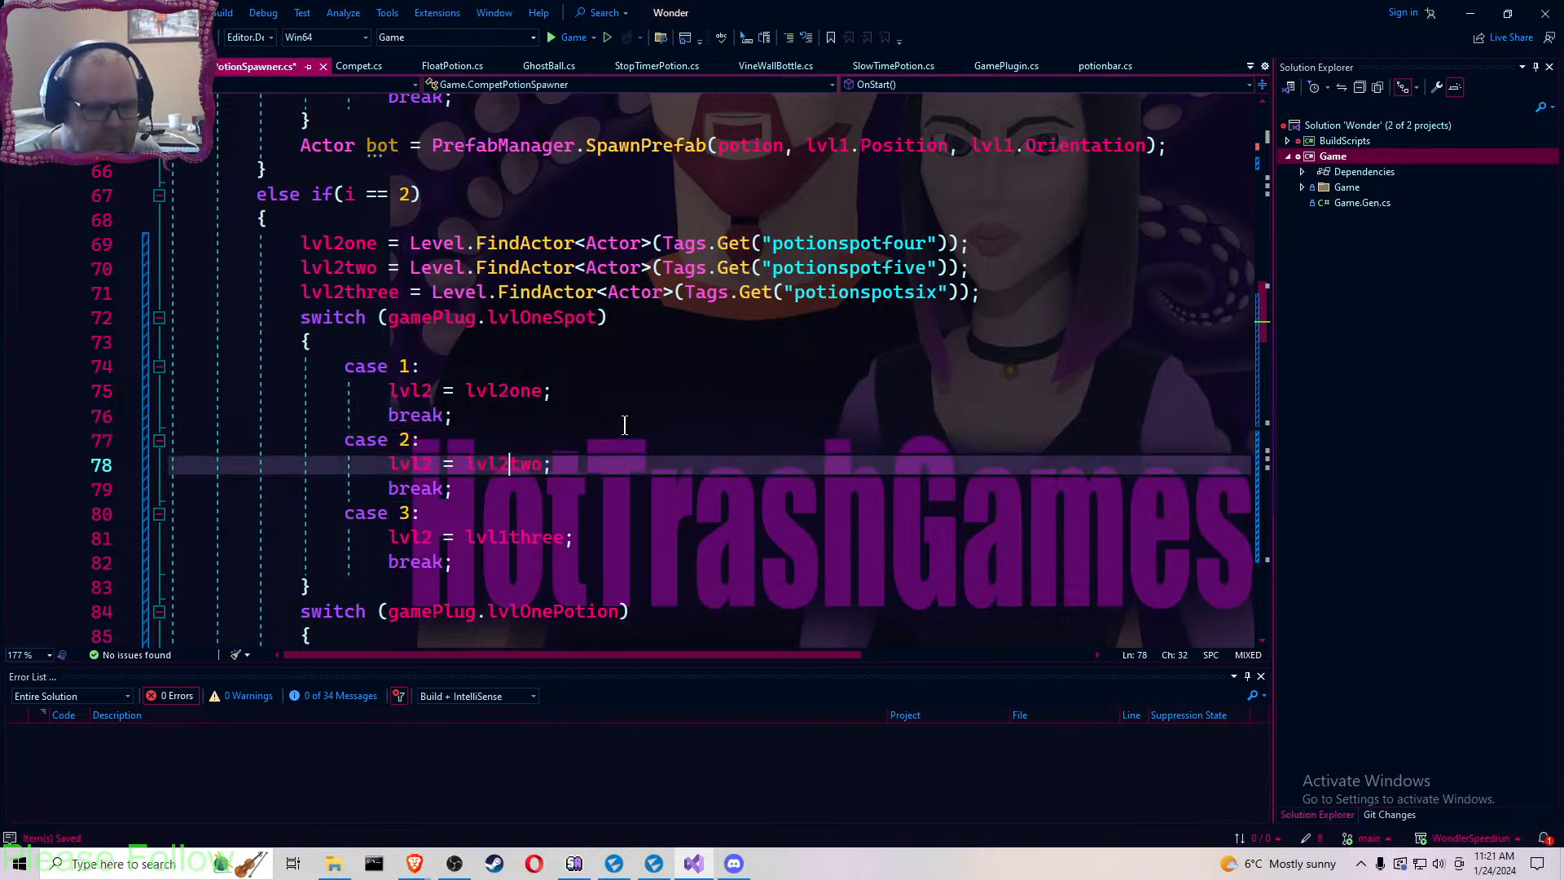
pyautogui.press('Down')
pyautogui.press('Down')
pyautogui.press('Down')
pyautogui.press('BackSpace')
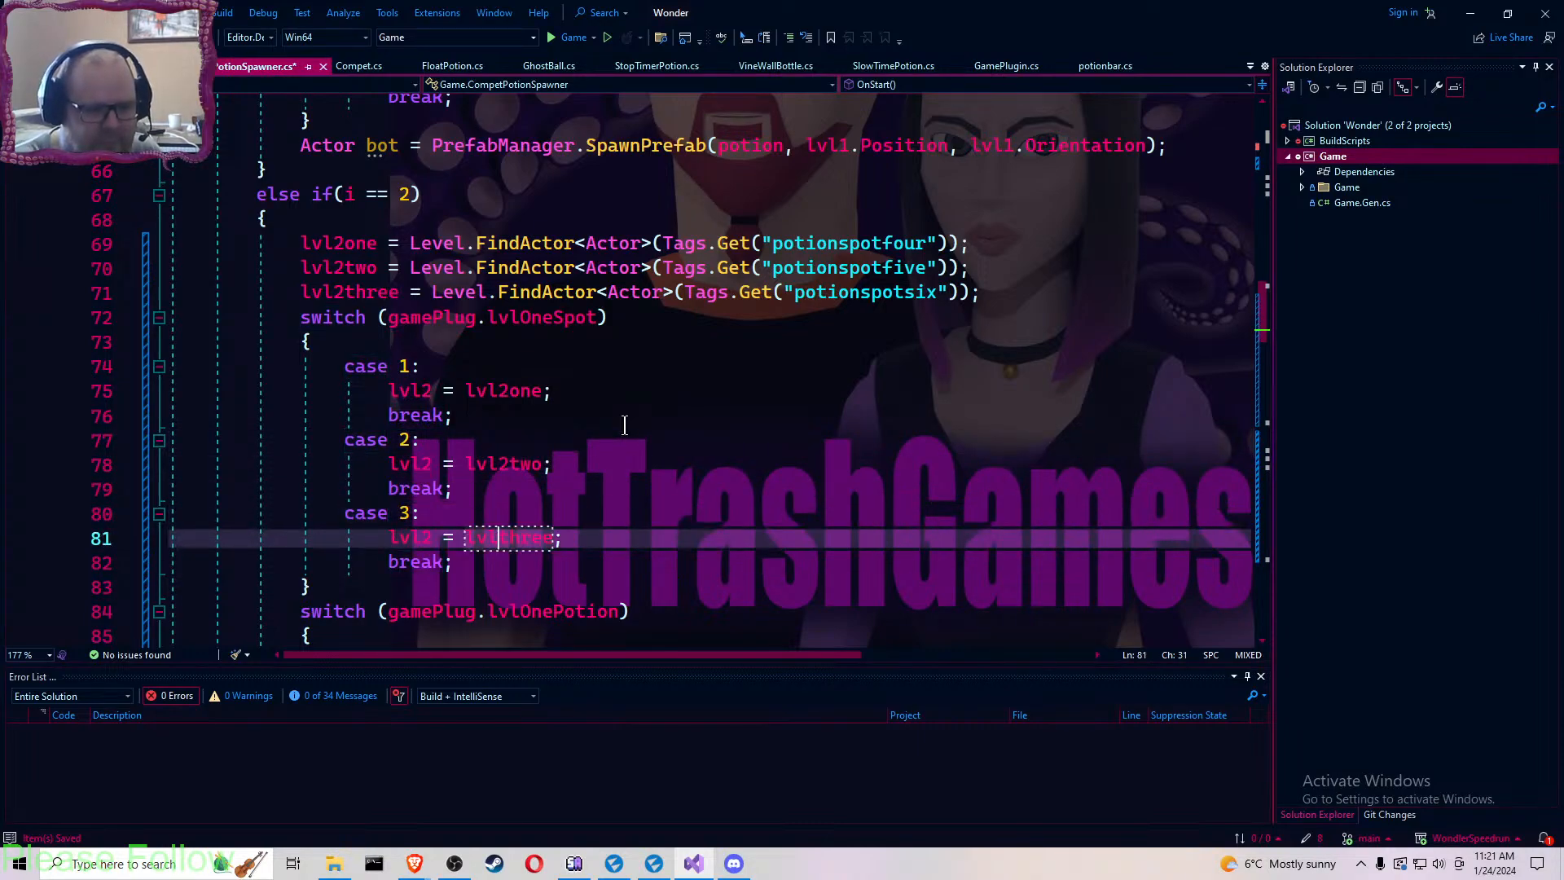
pyautogui.write('2')
pyautogui.scroll(-3, 635, 420)
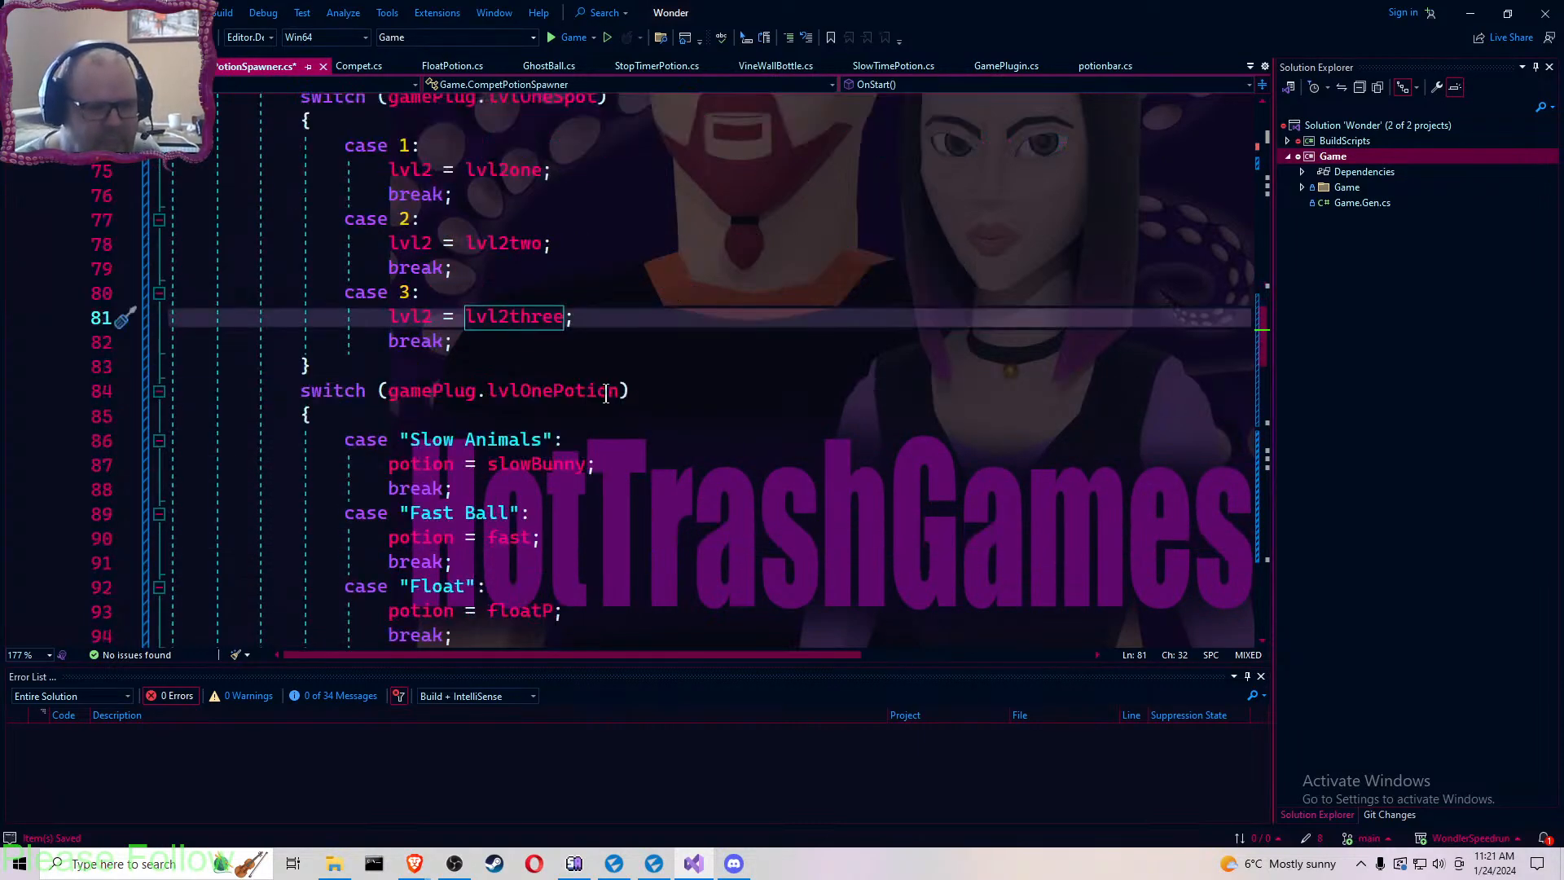
# - In the level two branch, make the potion switch evaluate gamePlug.lvlTwoPotion
pyautogui.scroll(-2, 612, 395)
pyautogui.scroll(-2, 606, 394)
pyautogui.scroll(2, 605, 395)
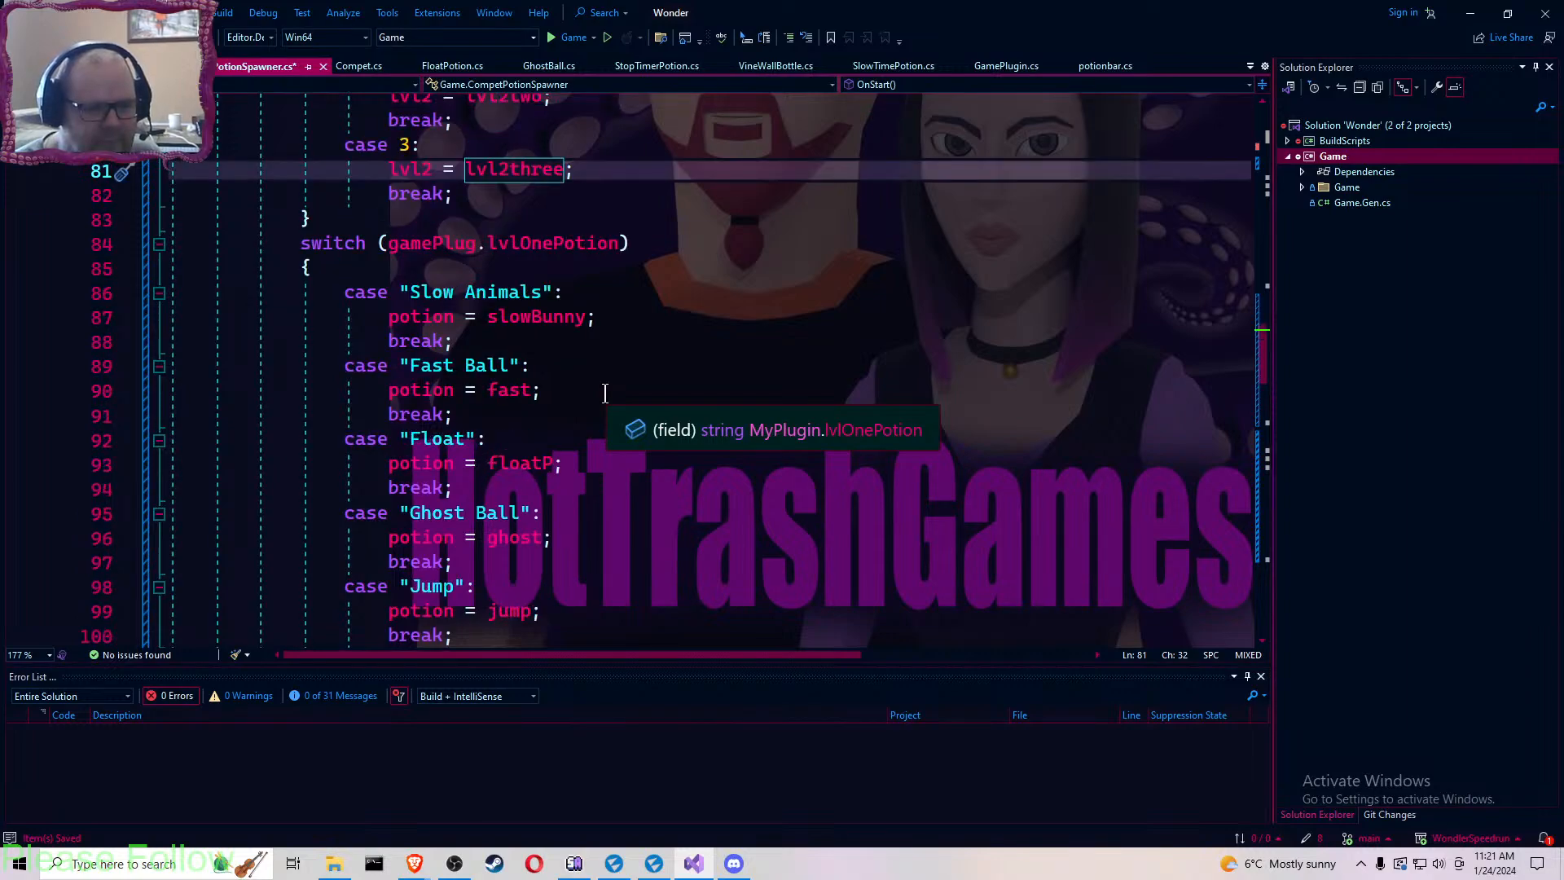
pyautogui.scroll(3, 605, 395)
pyautogui.click(554, 469)
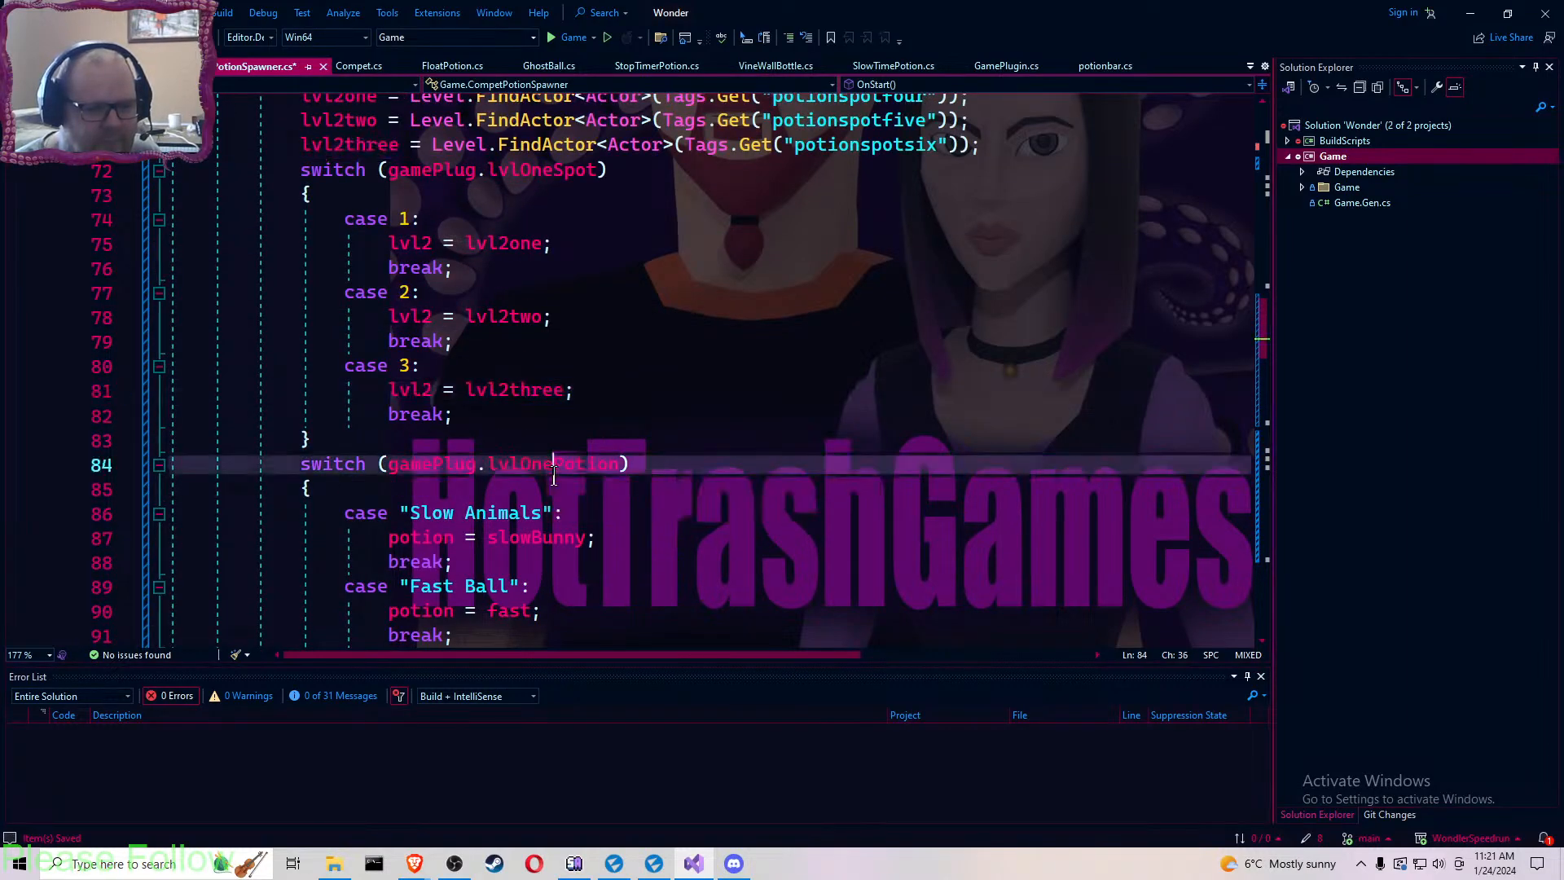
pyautogui.press('BackSpace')
pyautogui.press('BackSpace')
pyautogui.press('BackSpace')
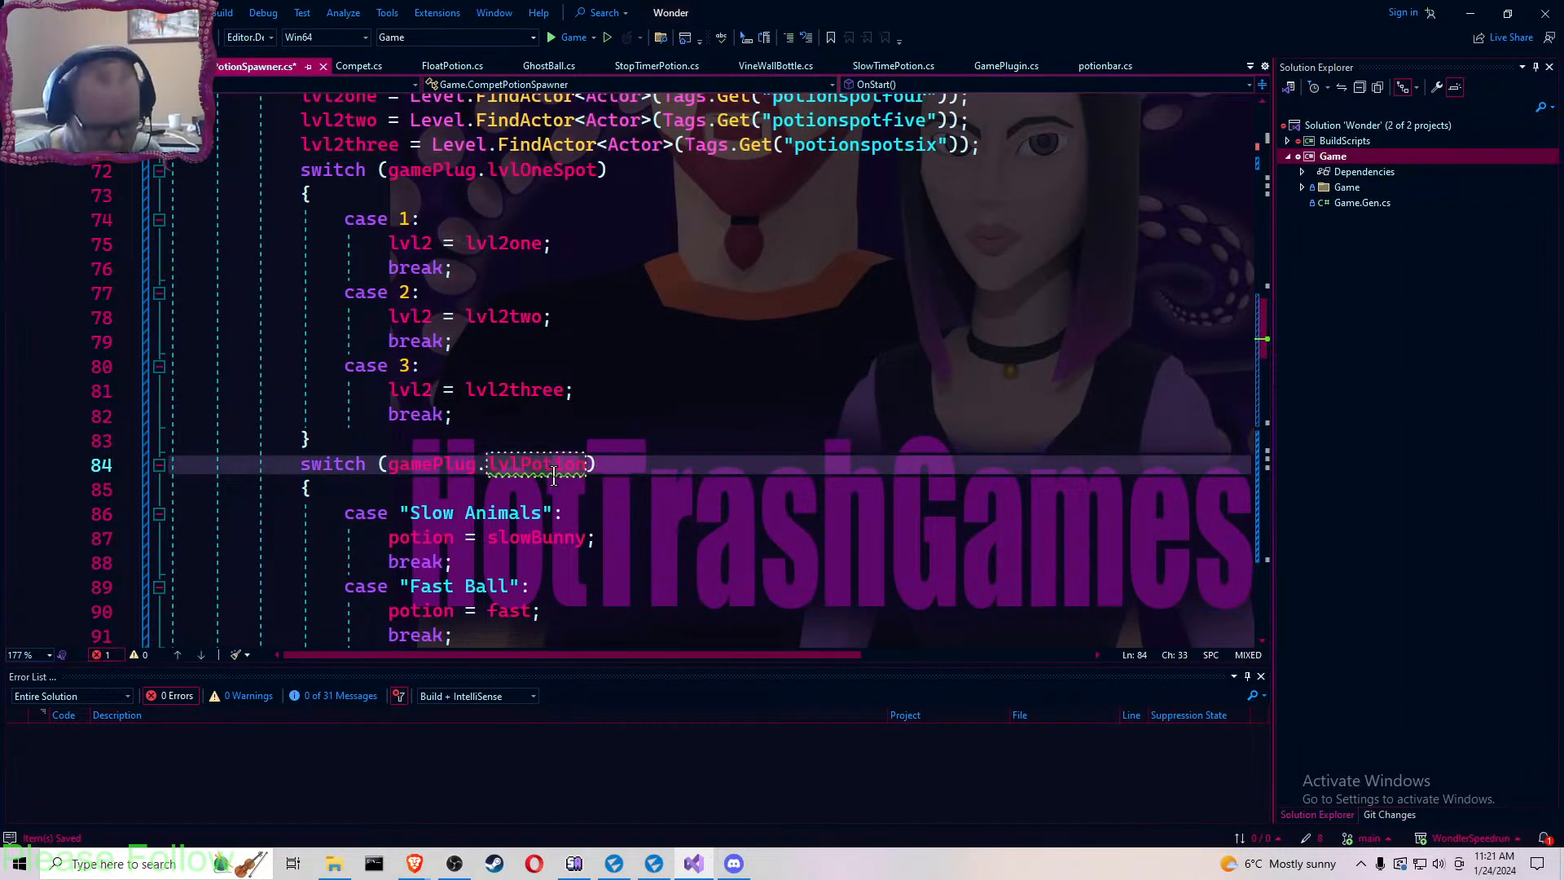
pyautogui.write('Two')
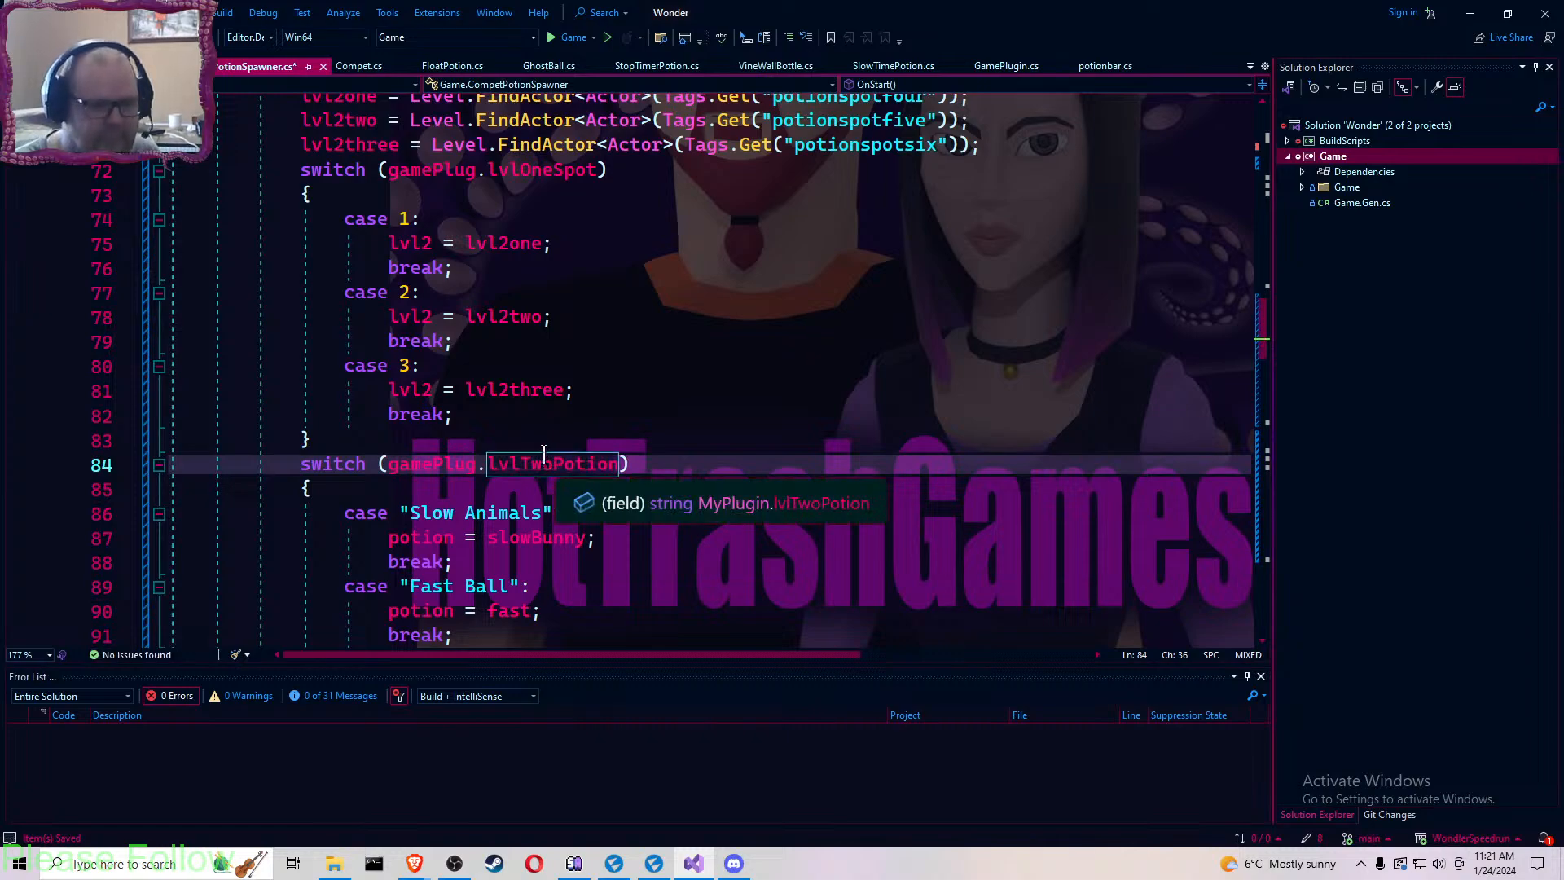
# - Make the level two branch's spot switch evaluate gamePlug.lvlTwoSpot
pyautogui.scroll(1, 544, 454)
pyautogui.click(554, 245)
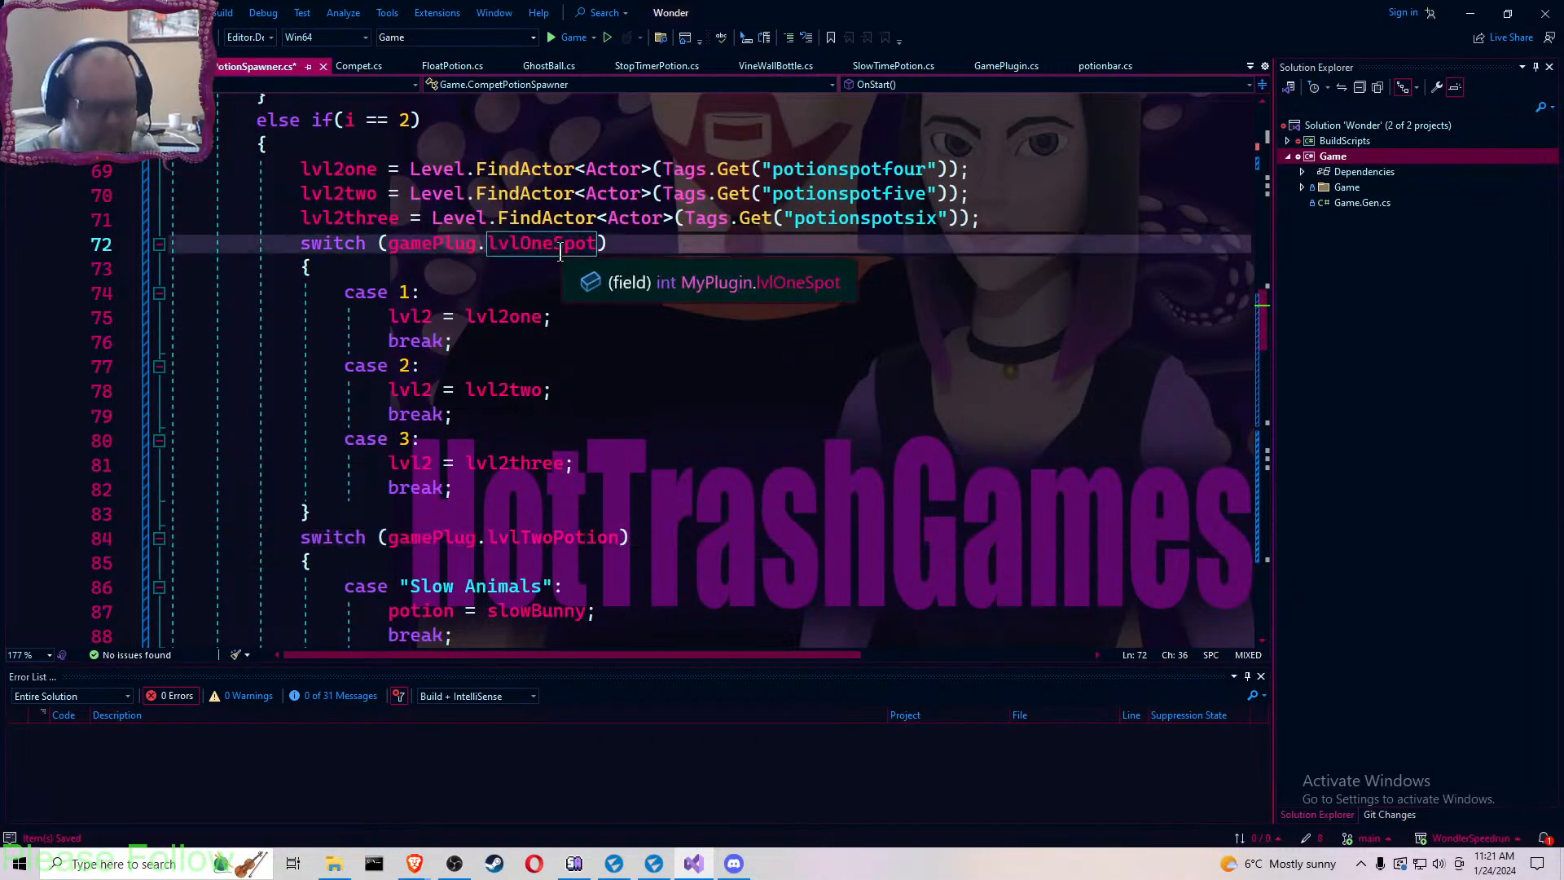
pyautogui.press('BackSpace')
pyautogui.press('BackSpace')
pyautogui.press('BackSpace')
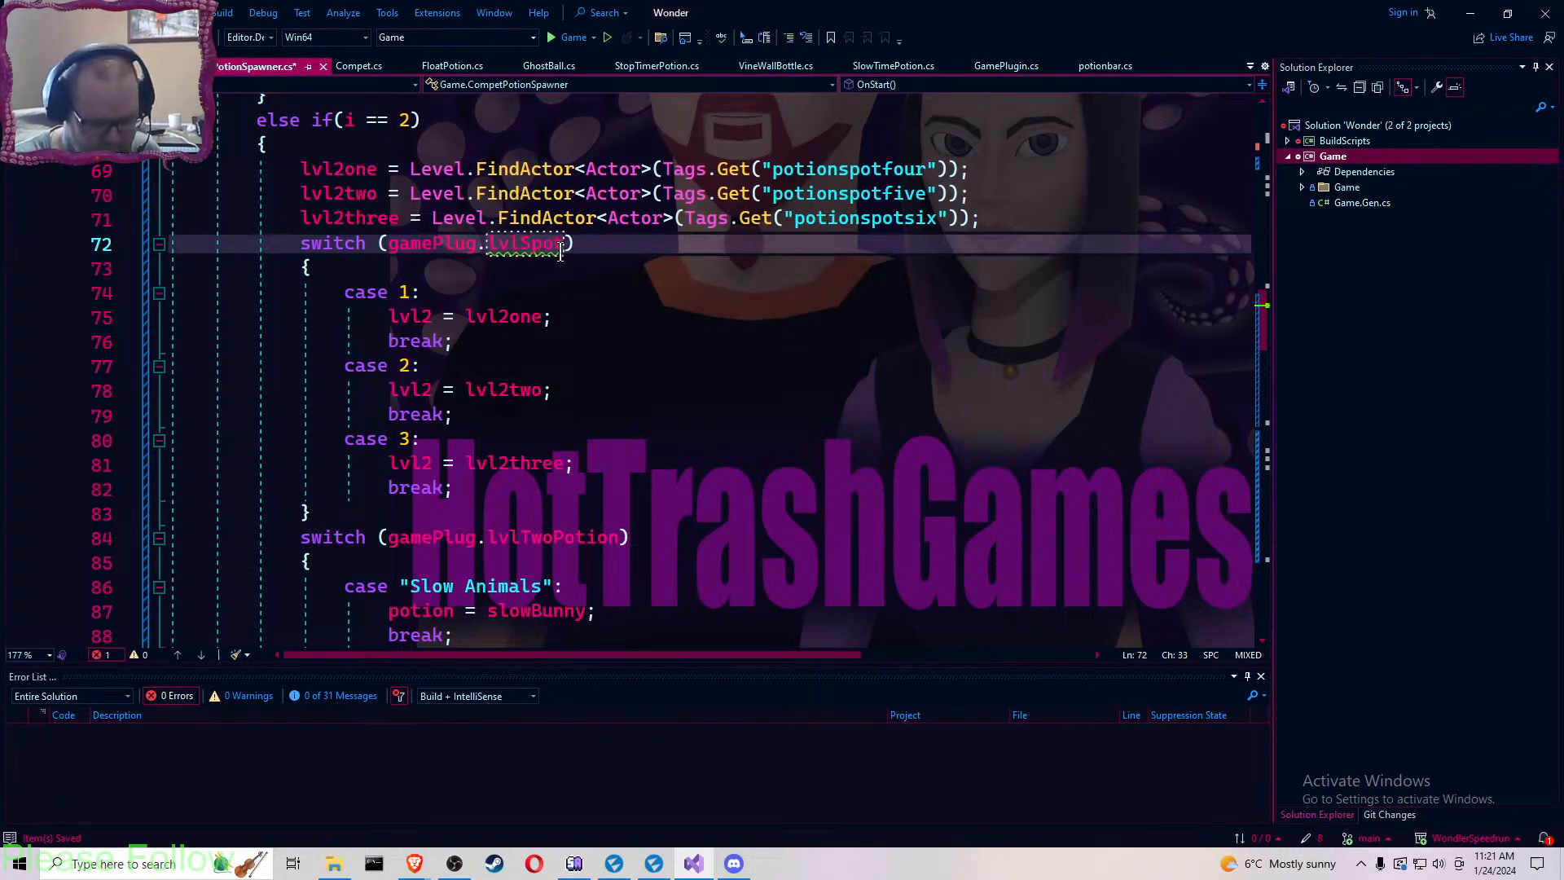
pyautogui.write('Two')
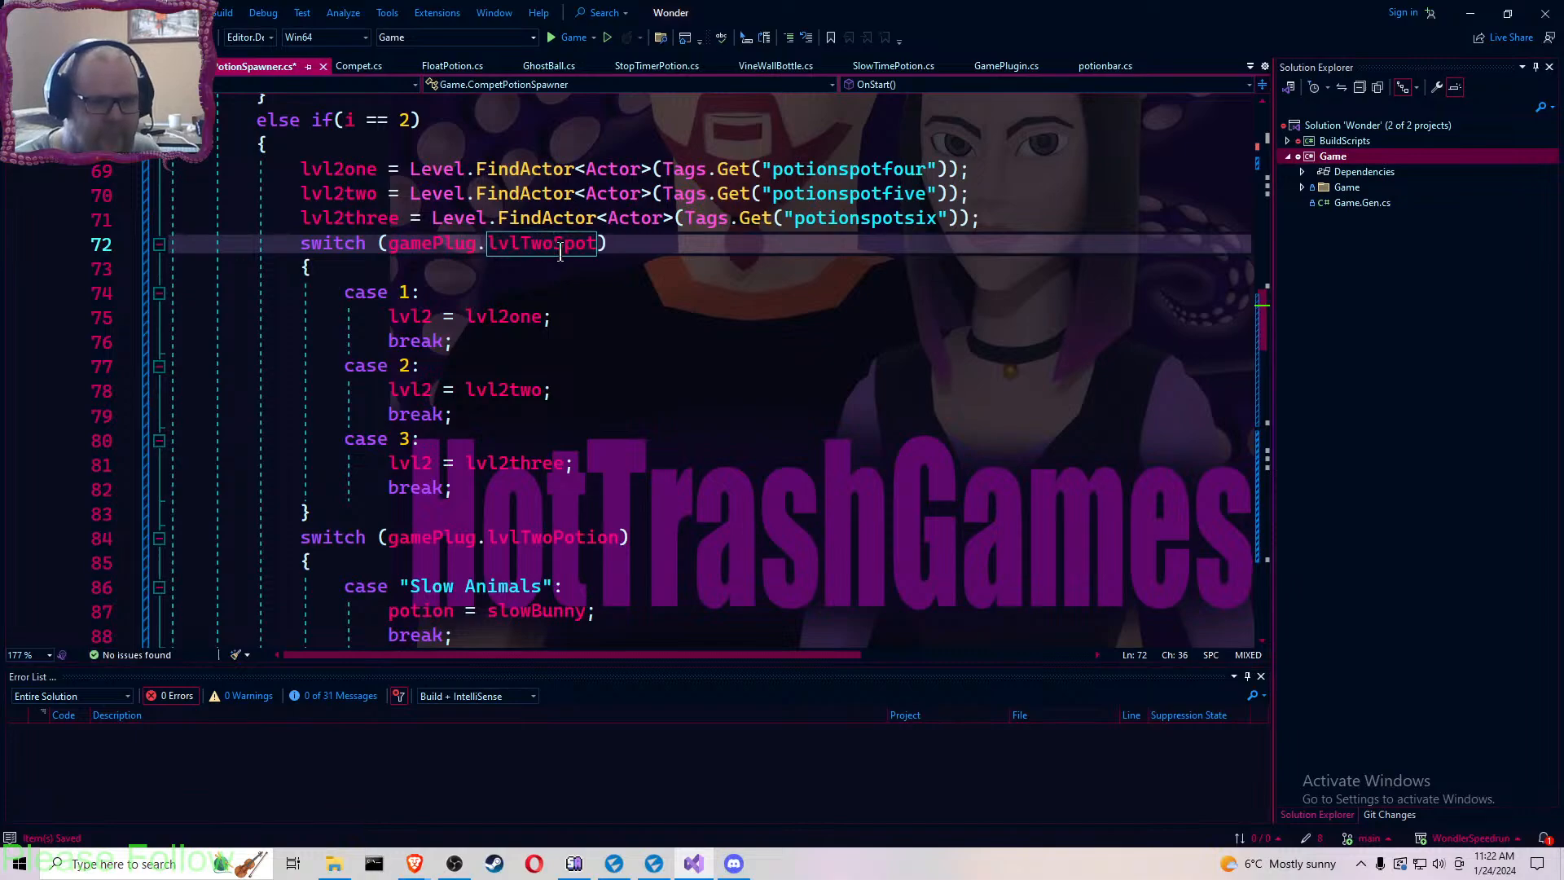
pyautogui.click(663, 262)
# - In the level two branch's SpawnPrefab line, use lvl2 for both the Position and Orientation arguments
pyautogui.scroll(-5, 687, 296)
pyautogui.scroll(-7, 686, 296)
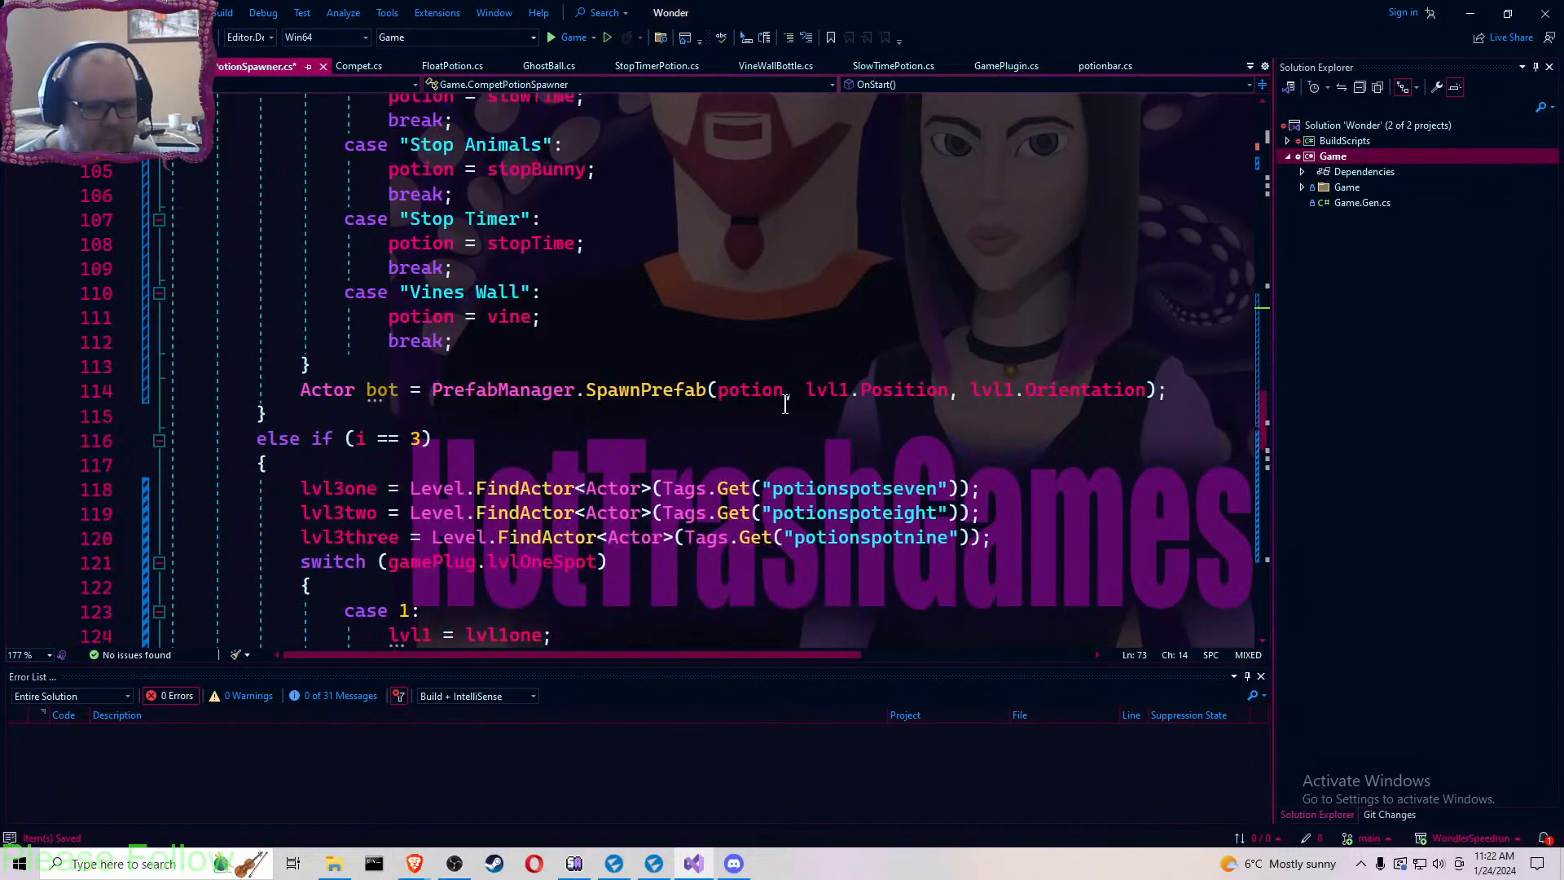
pyautogui.click(849, 393)
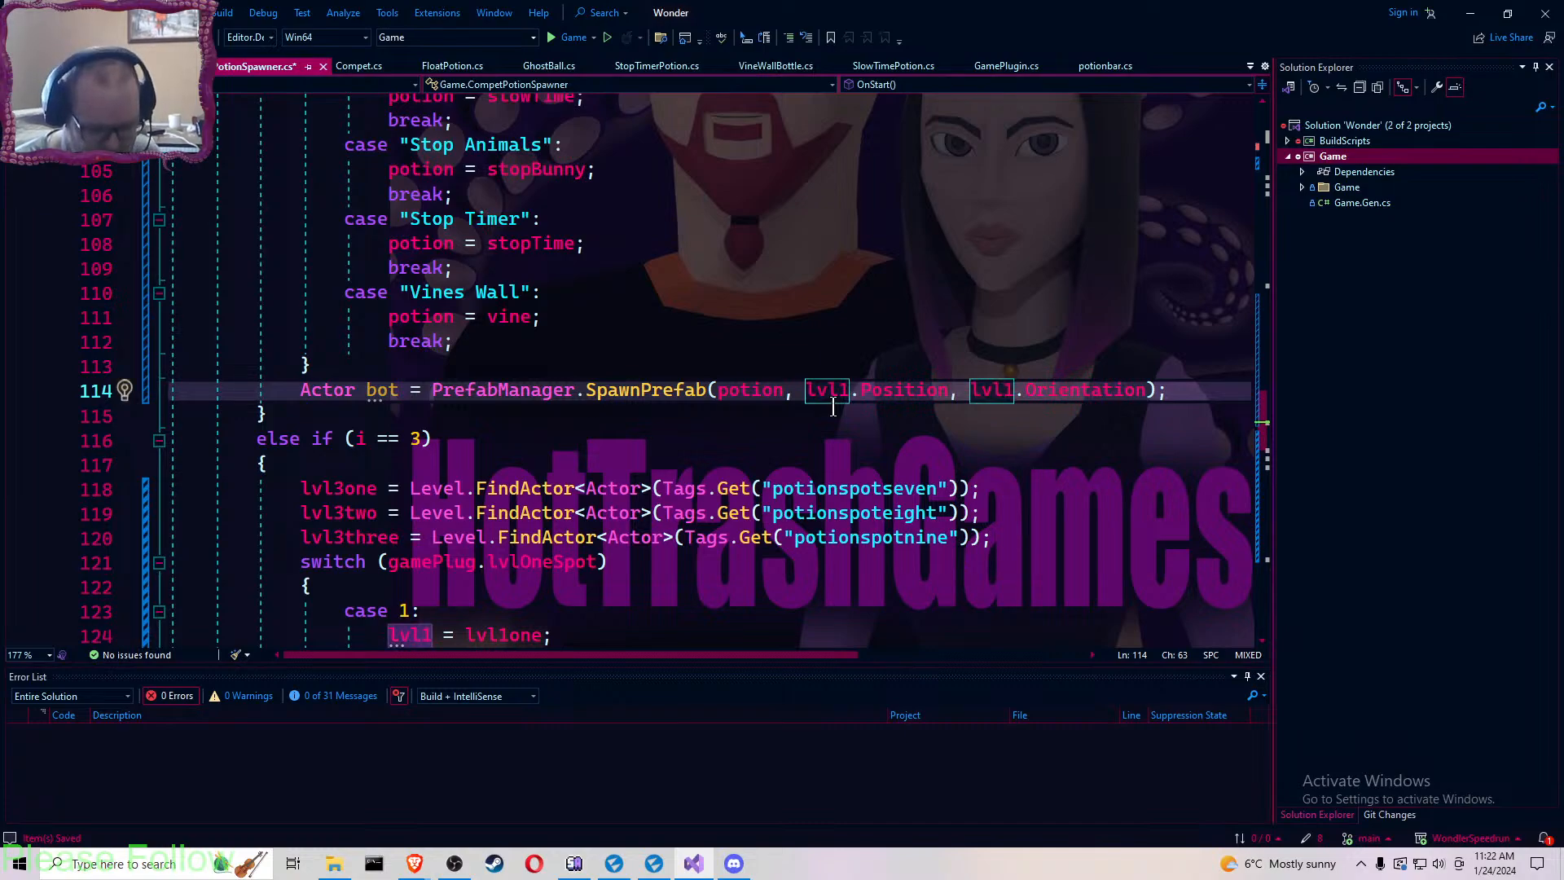
pyautogui.press('BackSpace')
pyautogui.write('2')
pyautogui.press('Right')
pyautogui.press('Right')
pyautogui.press('Right')
pyautogui.press('Right')
pyautogui.press('Right')
pyautogui.press('Right')
pyautogui.press('Right')
pyautogui.press('Right')
pyautogui.press('Right')
pyautogui.press('Right')
pyautogui.press('Right')
pyautogui.press('Right')
pyautogui.press('Right')
pyautogui.press('Right')
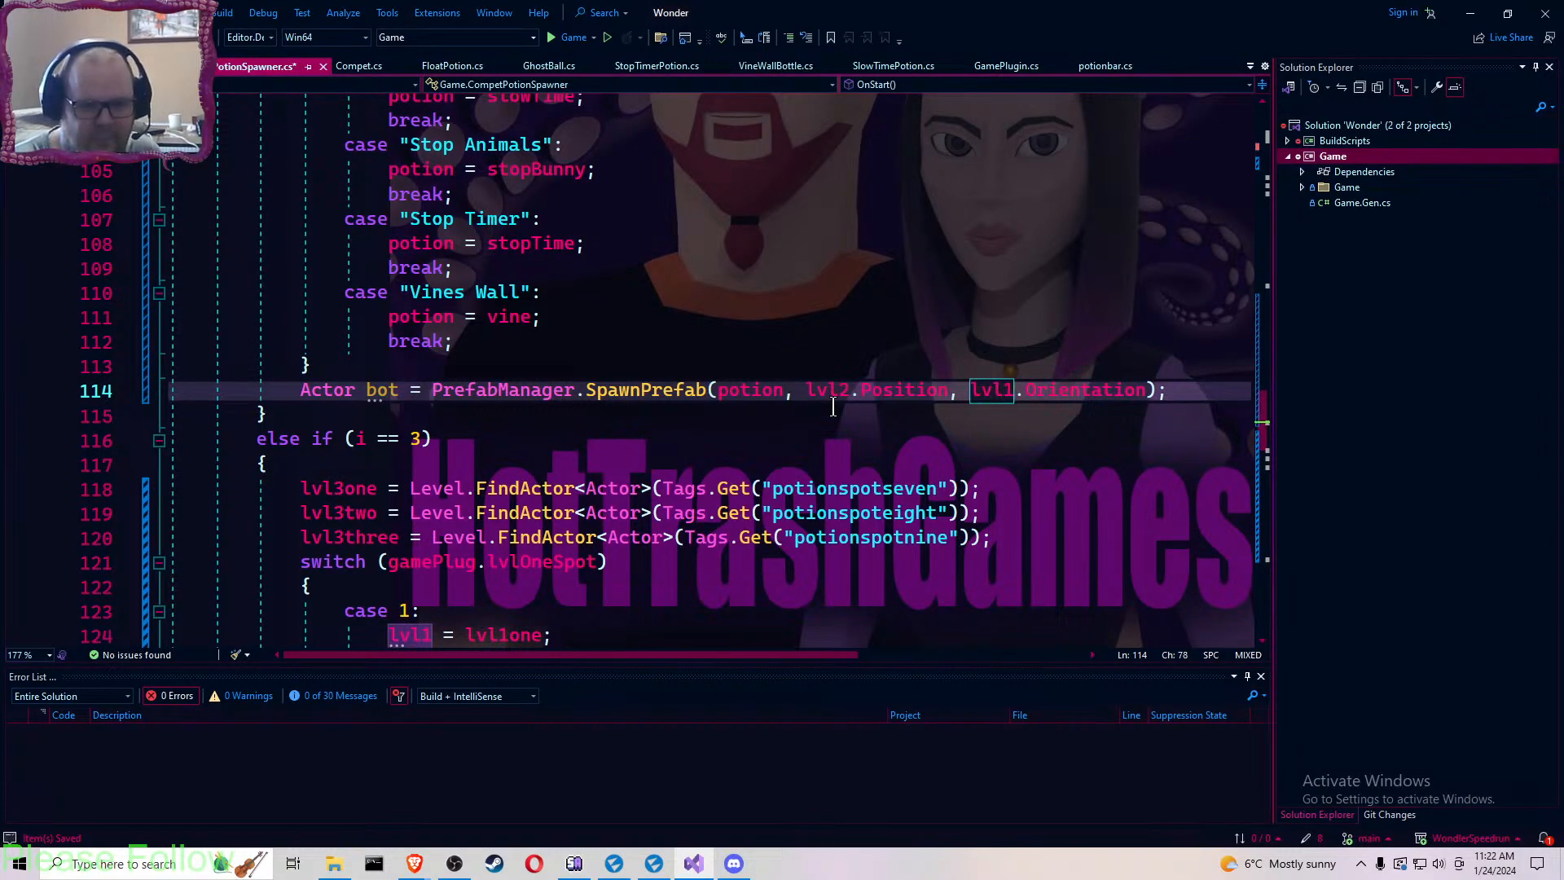
pyautogui.press('BackSpace')
pyautogui.write('2')
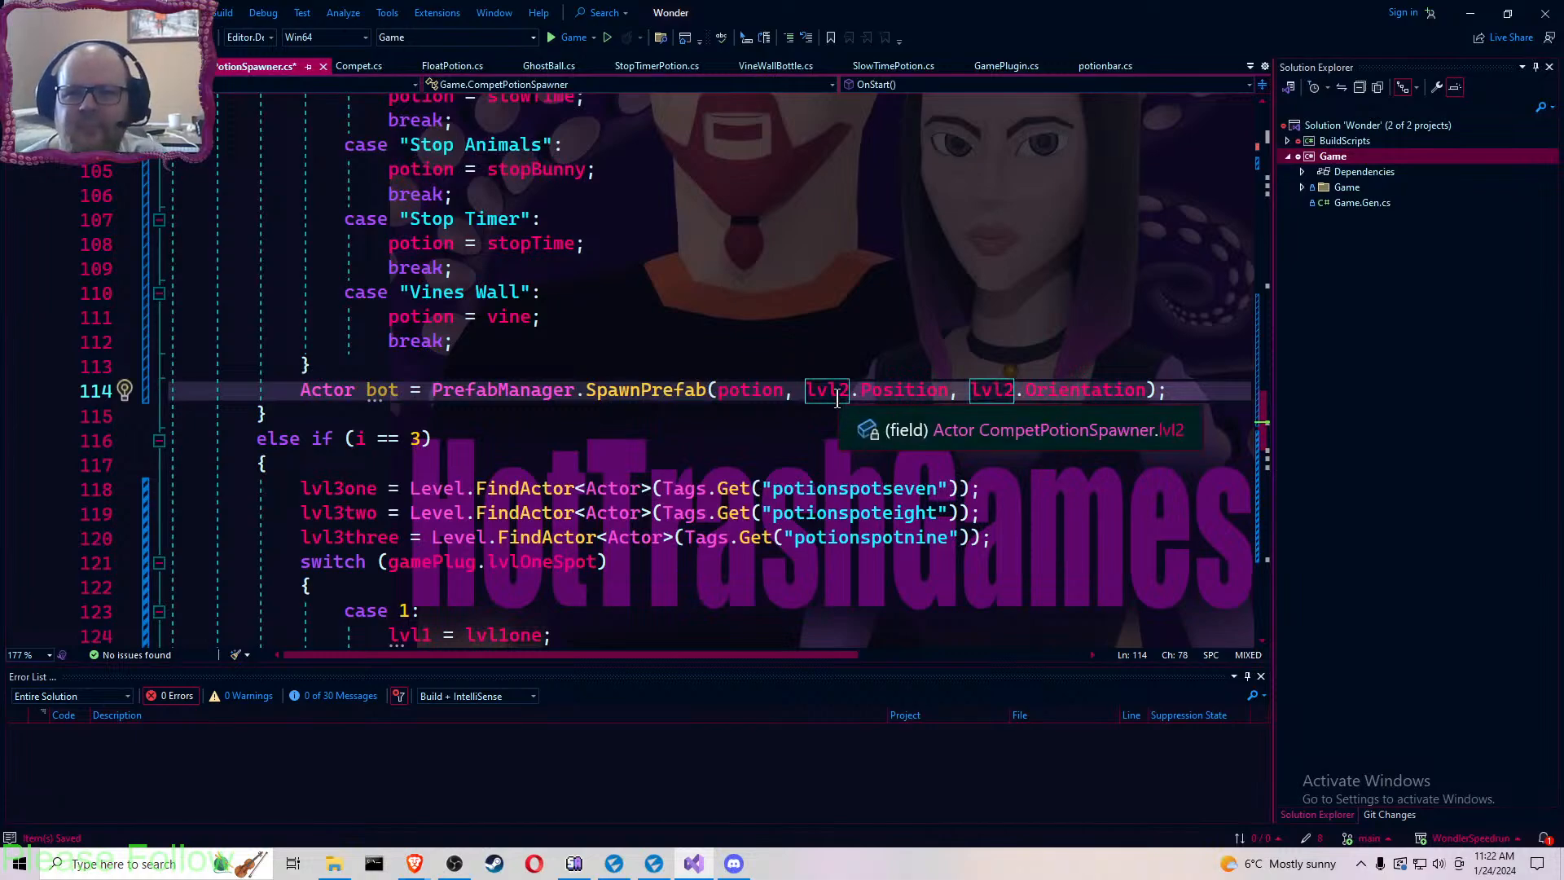
# - Make the level three branch's spot switch evaluate gamePlug.lvlThreeSpot
pyautogui.scroll(4, 733, 399)
pyautogui.scroll(9, 734, 399)
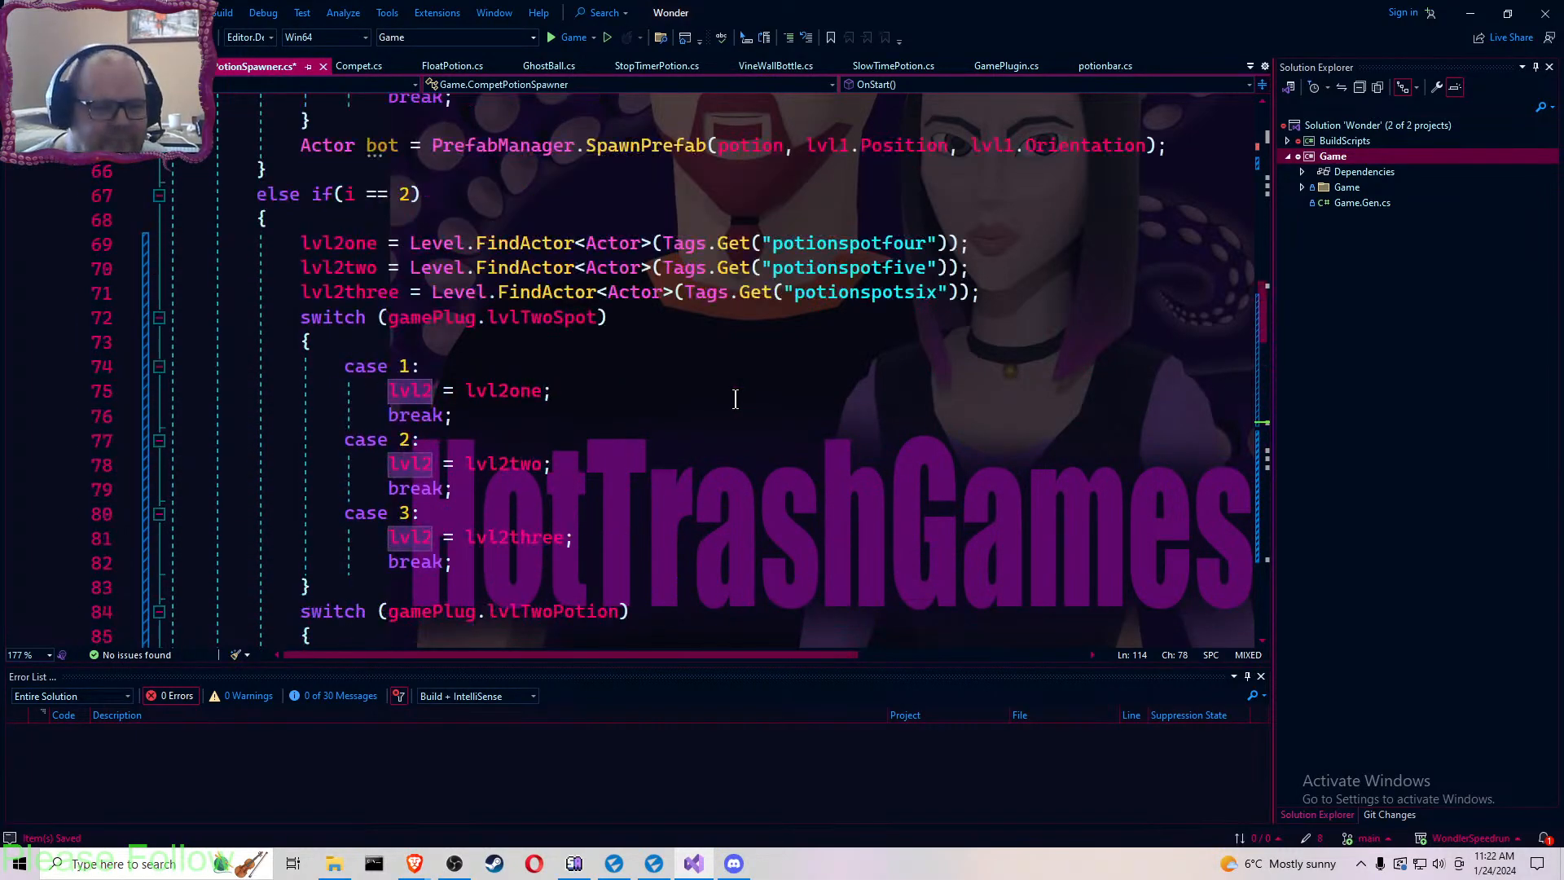
pyautogui.scroll(-16, 735, 399)
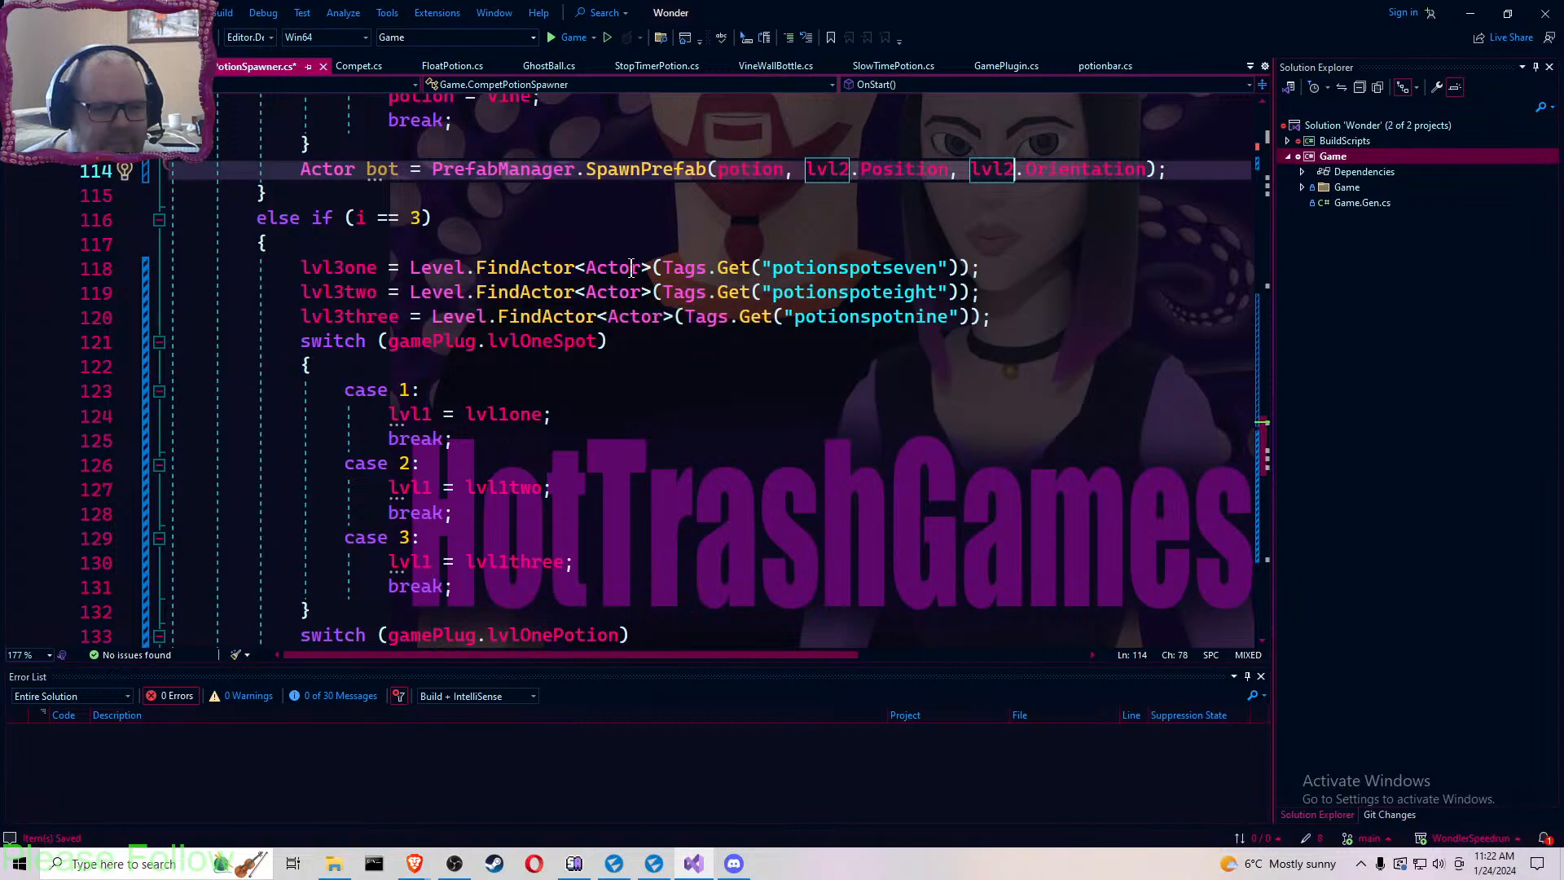
pyautogui.click(552, 342)
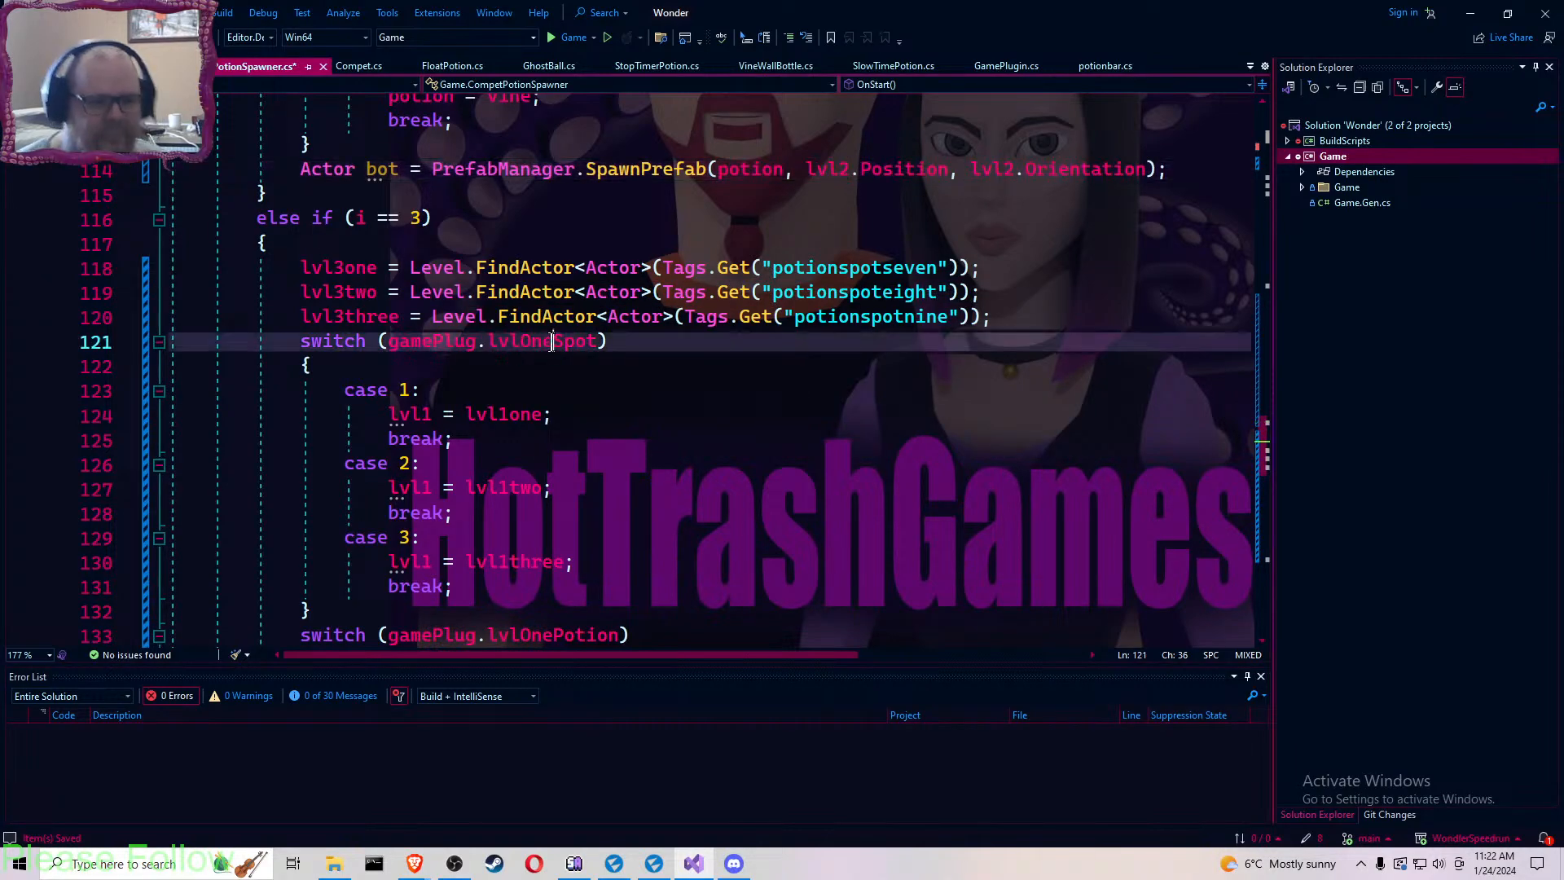
pyautogui.press('BackSpace')
pyautogui.press('BackSpace')
pyautogui.press('BackSpace')
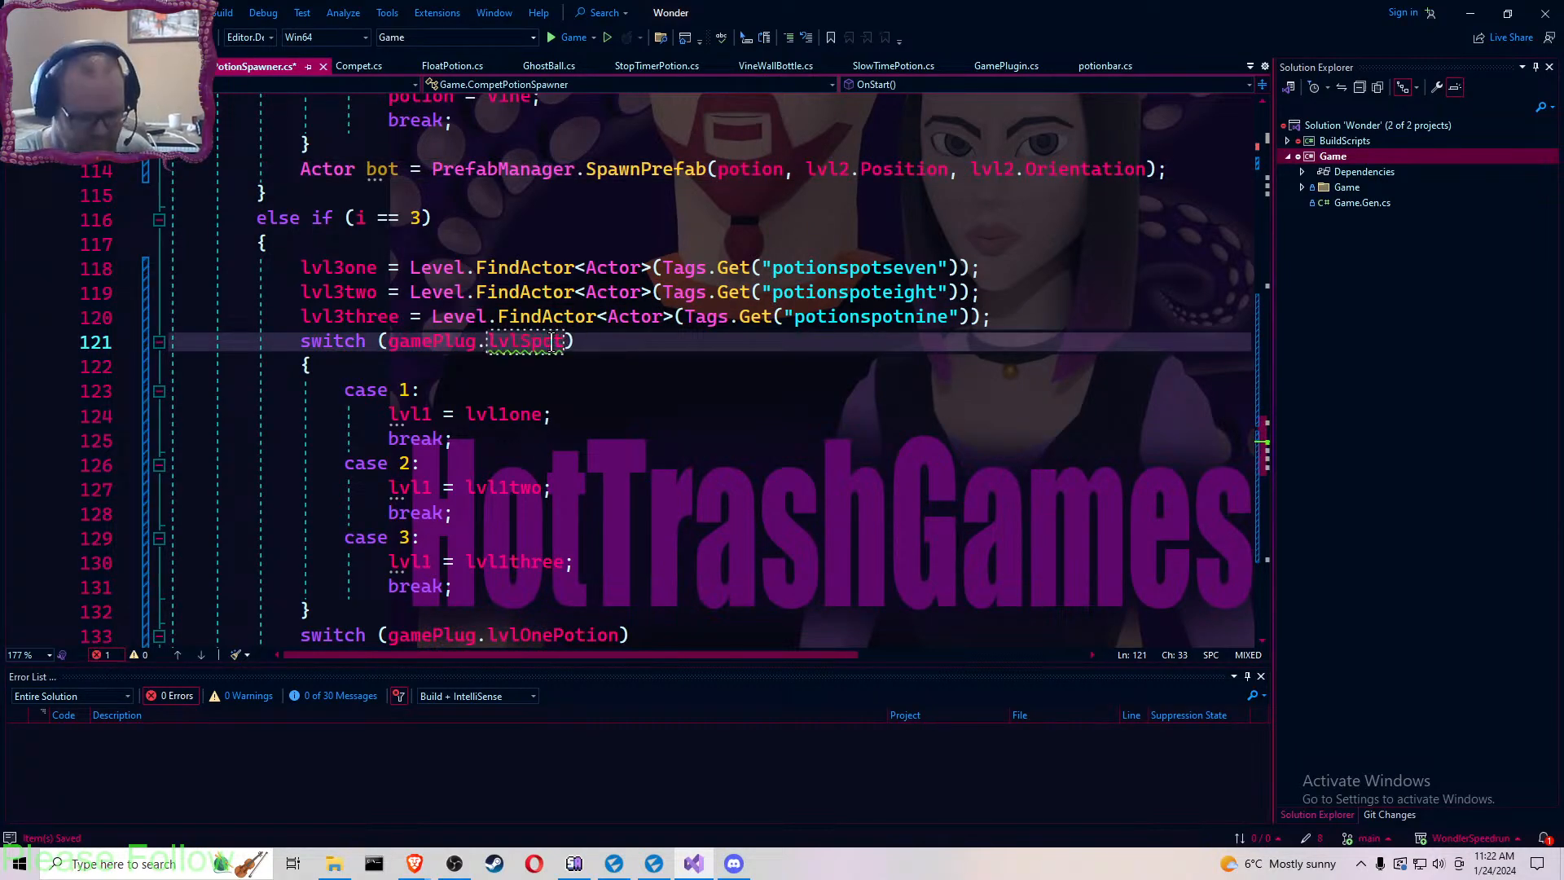
pyautogui.write('Three')
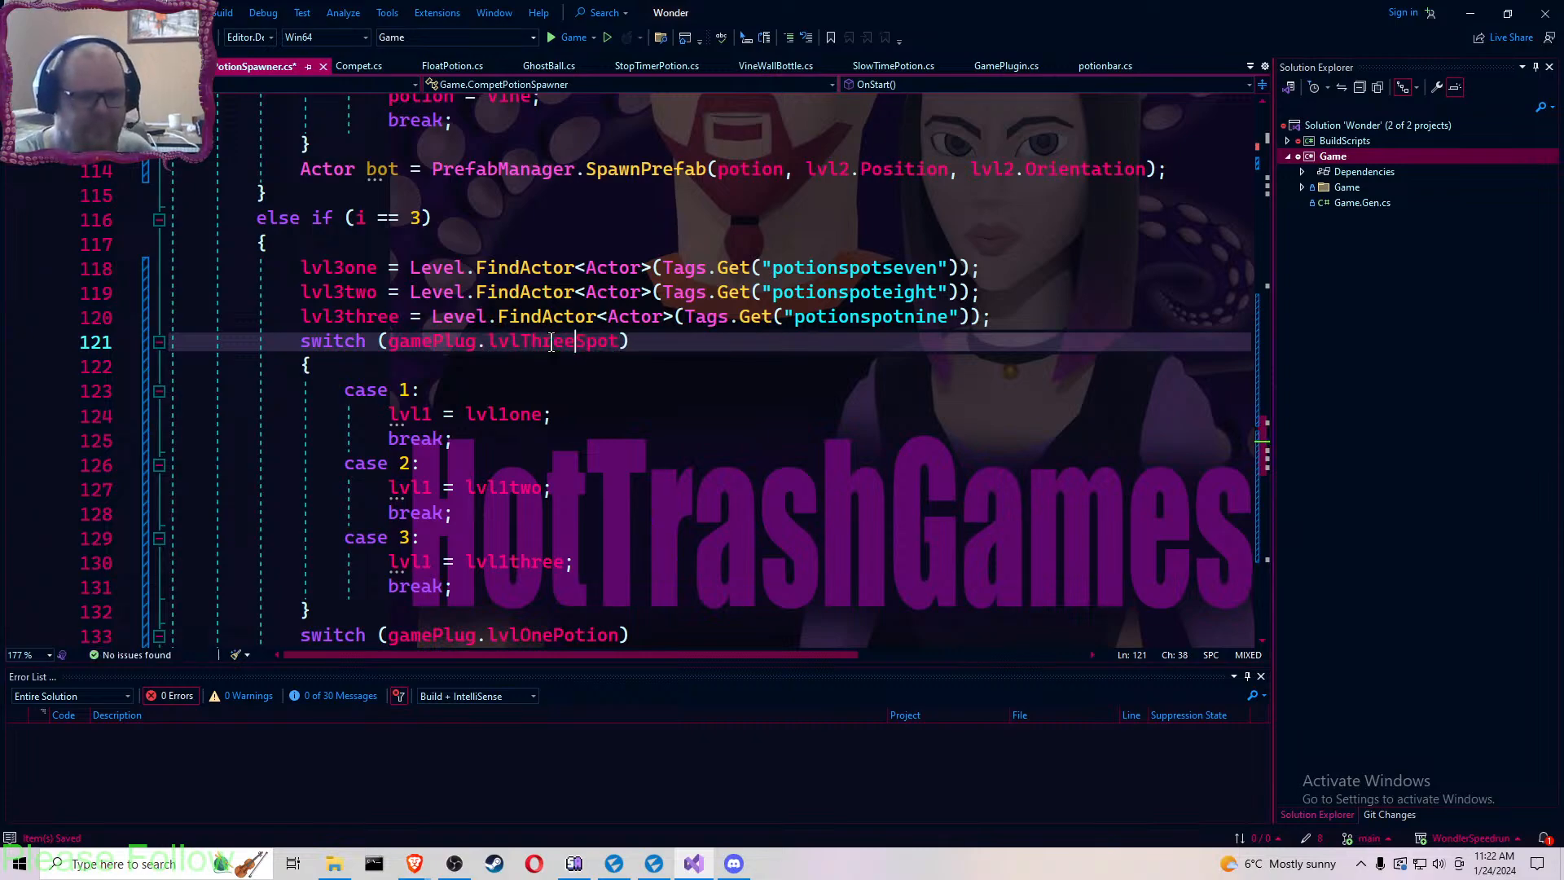
# - In the level three branch's spot switch, change the assigned variable to lvl3 in all three cases
pyautogui.click(432, 415)
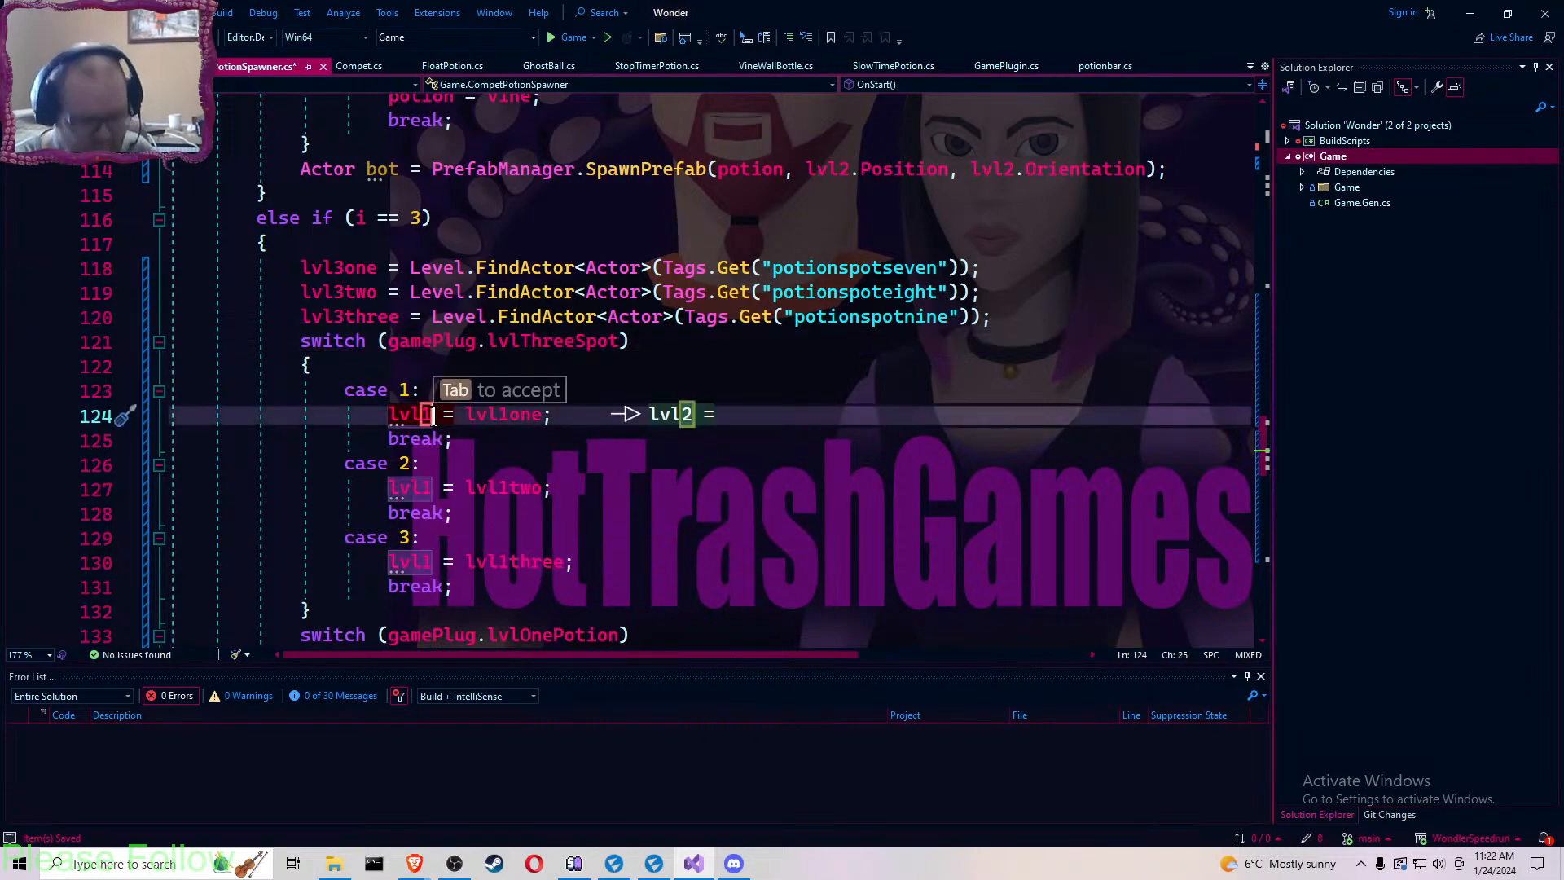
pyautogui.press('BackSpace')
pyautogui.write('3')
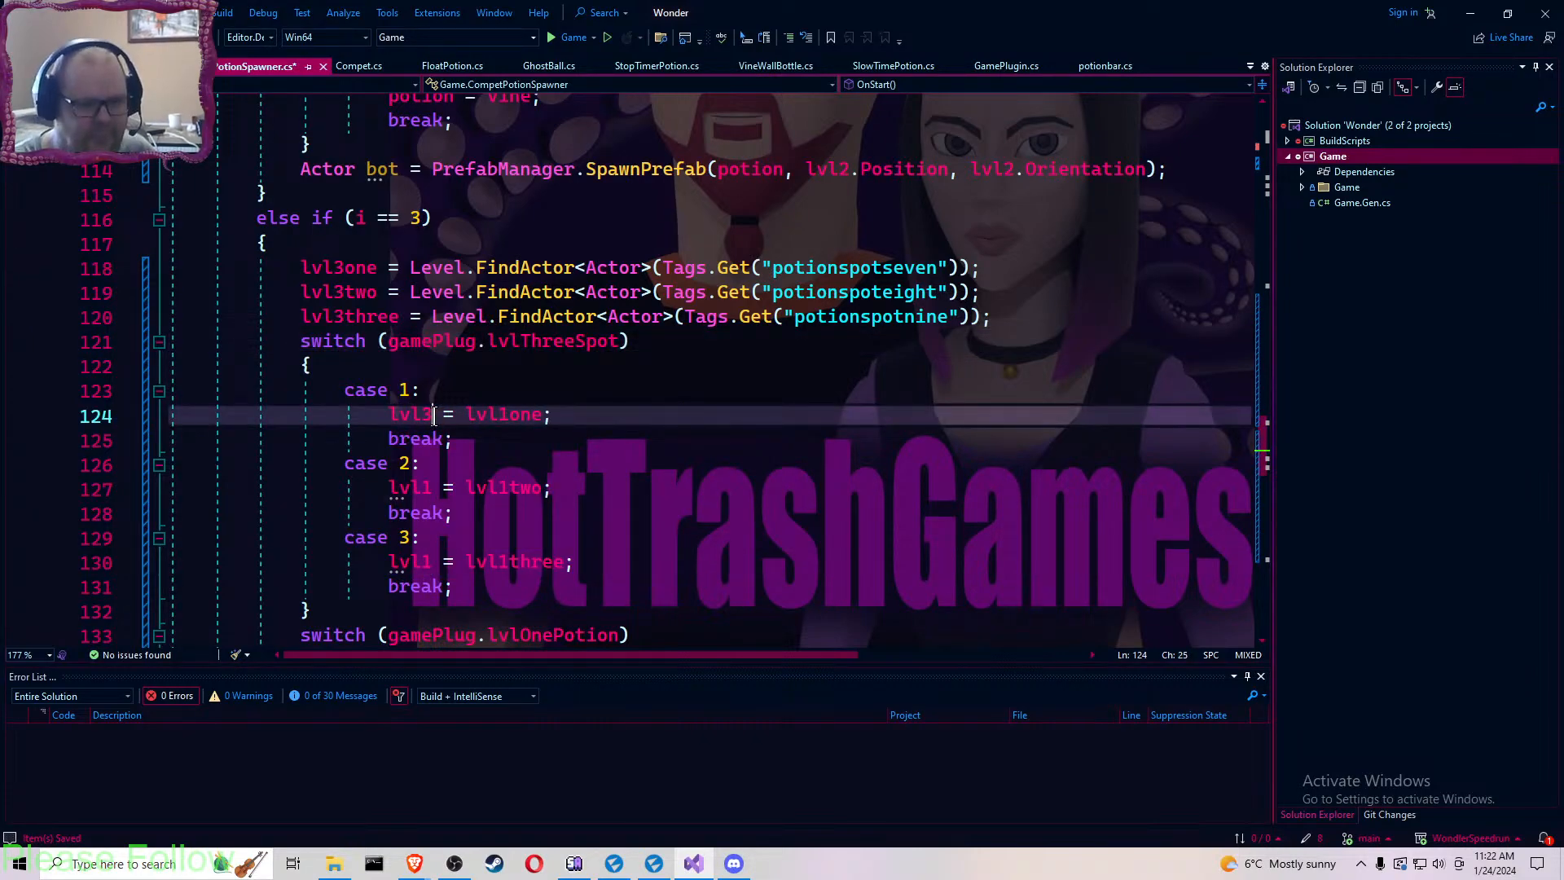
pyautogui.click(433, 487)
pyautogui.press('BackSpace')
pyautogui.write('3')
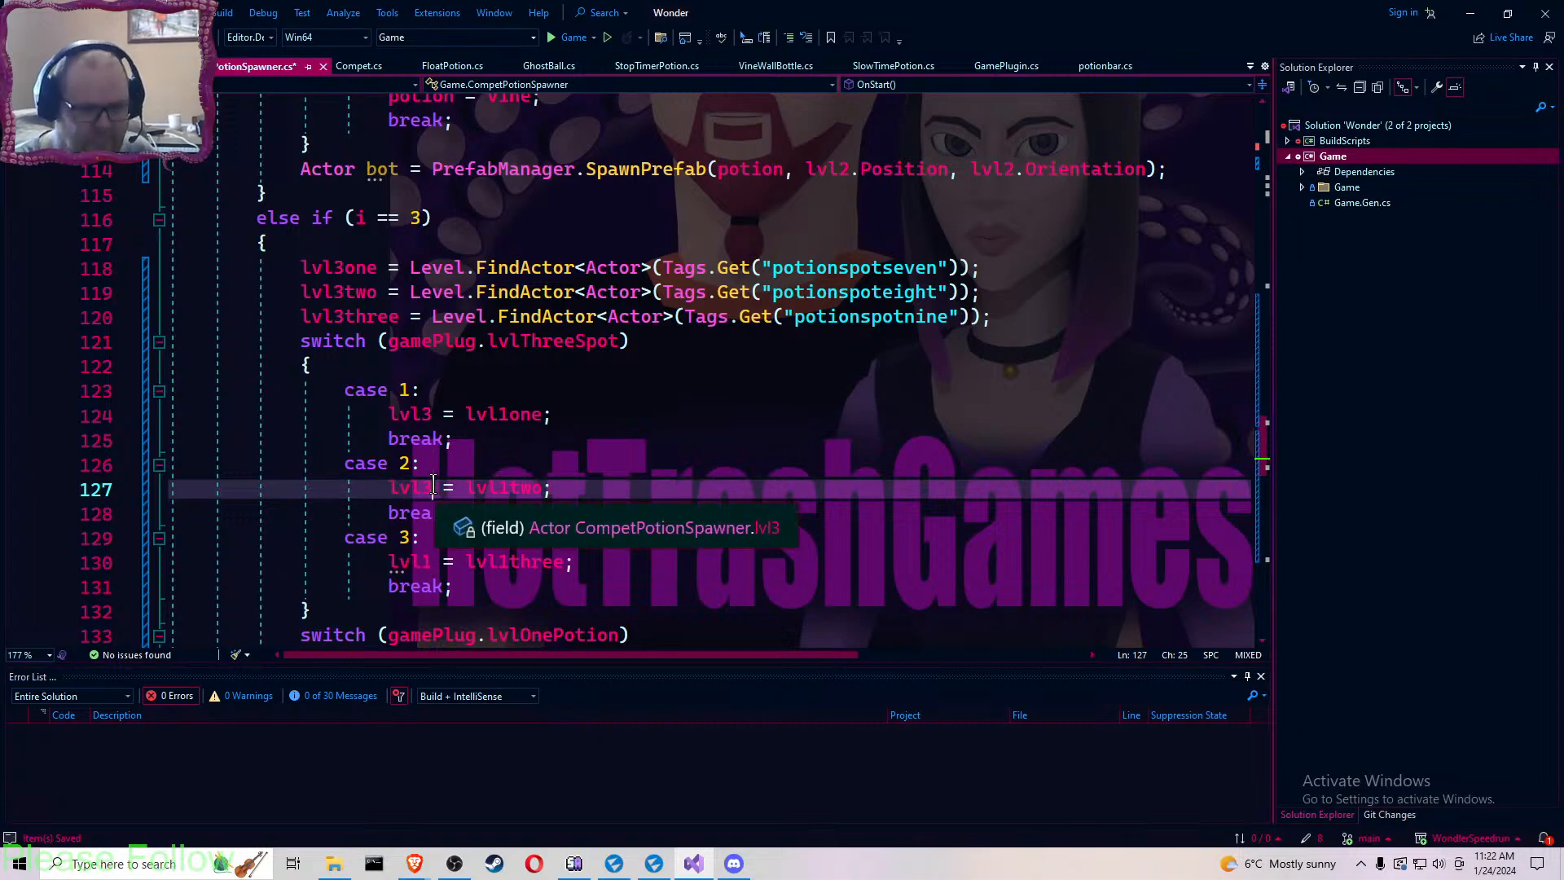
pyautogui.click(435, 561)
pyautogui.press('BackSpace')
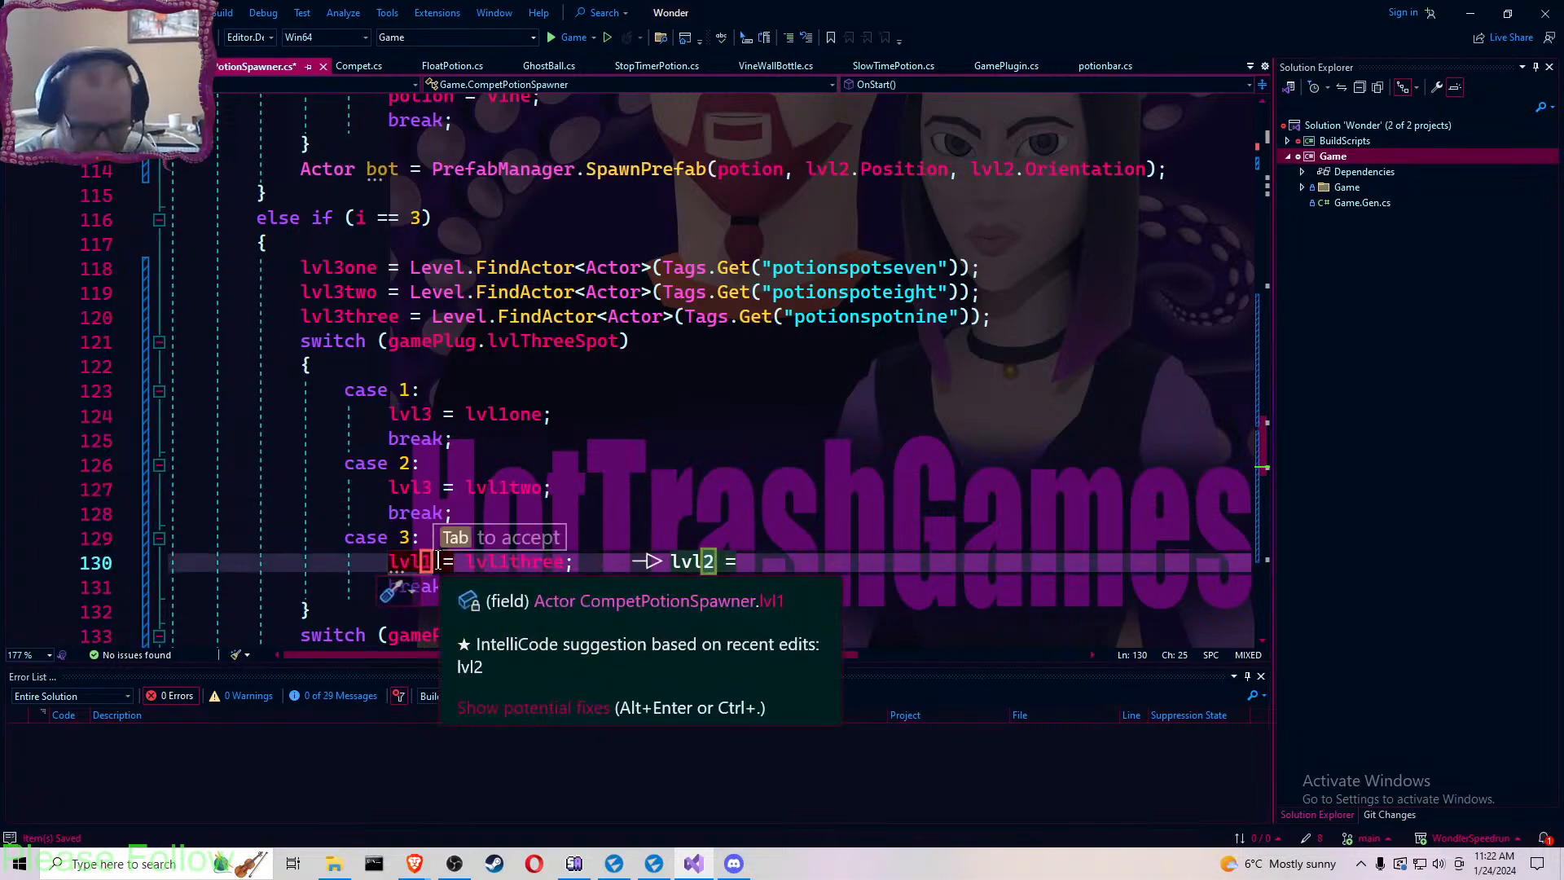
pyautogui.write('3')
# - Make the level three branch's potion switch evaluate gamePlug.lvlThreePotion and save the script
pyautogui.scroll(-3, 438, 562)
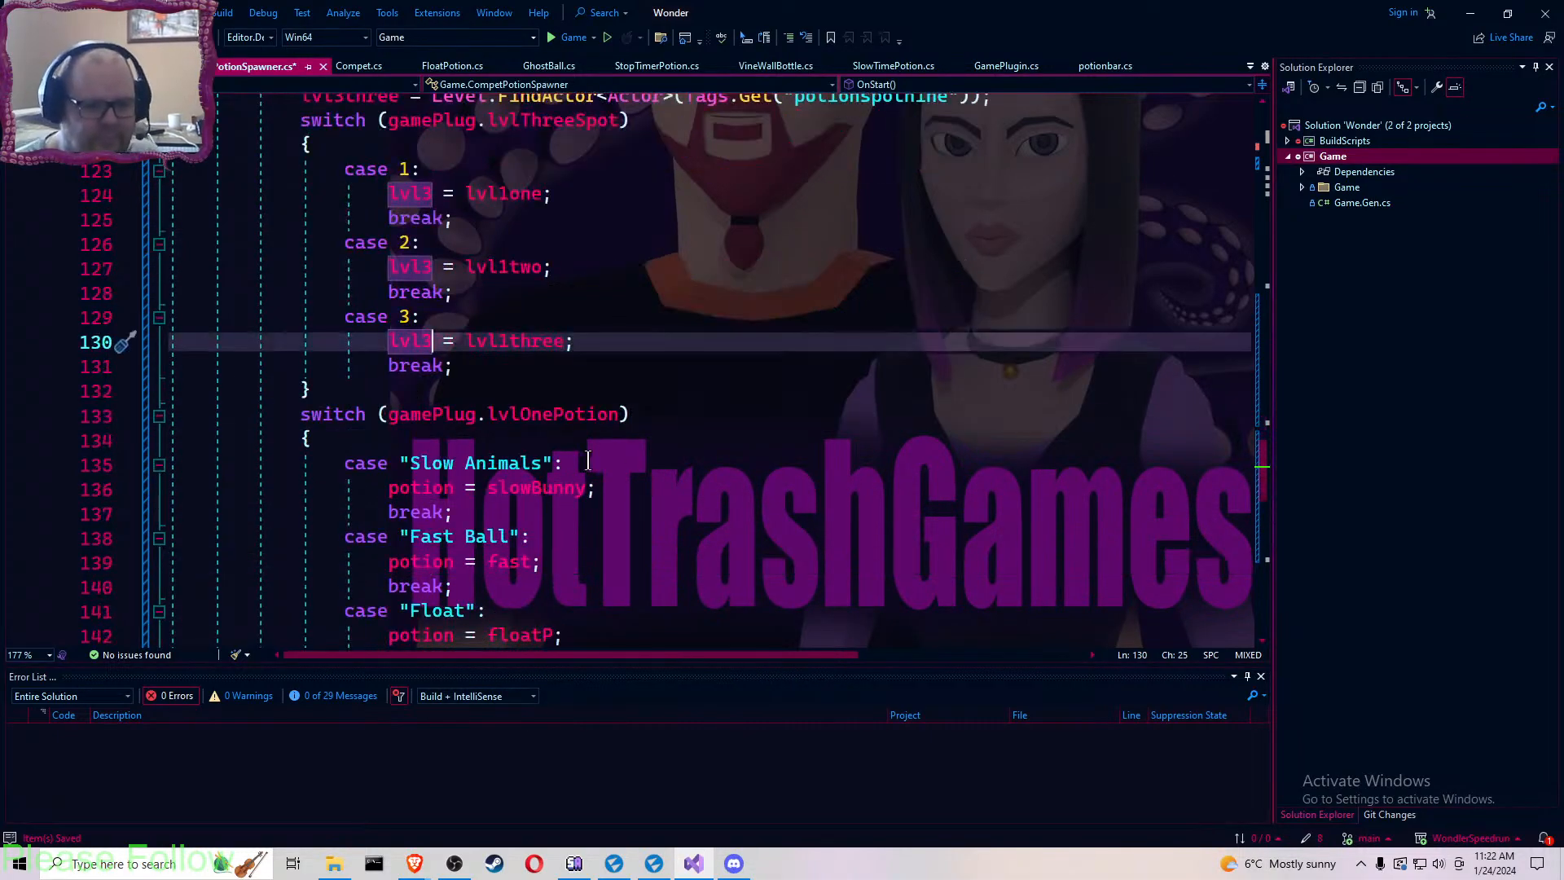
pyautogui.click(553, 417)
pyautogui.press('BackSpace')
pyautogui.press('BackSpace')
pyautogui.press('BackSpace')
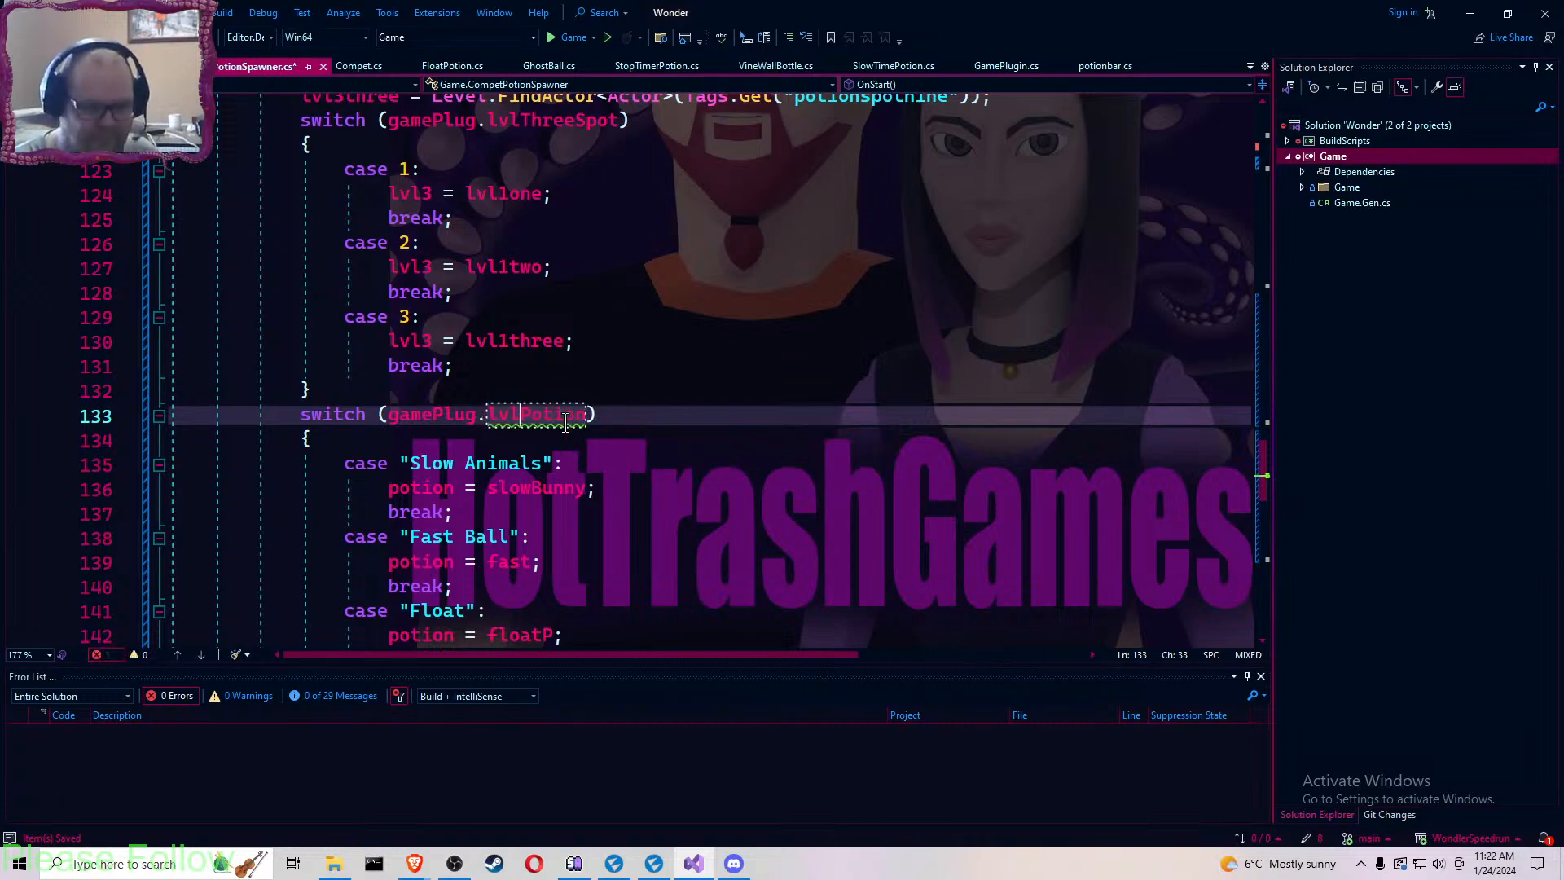
pyautogui.write('Three')
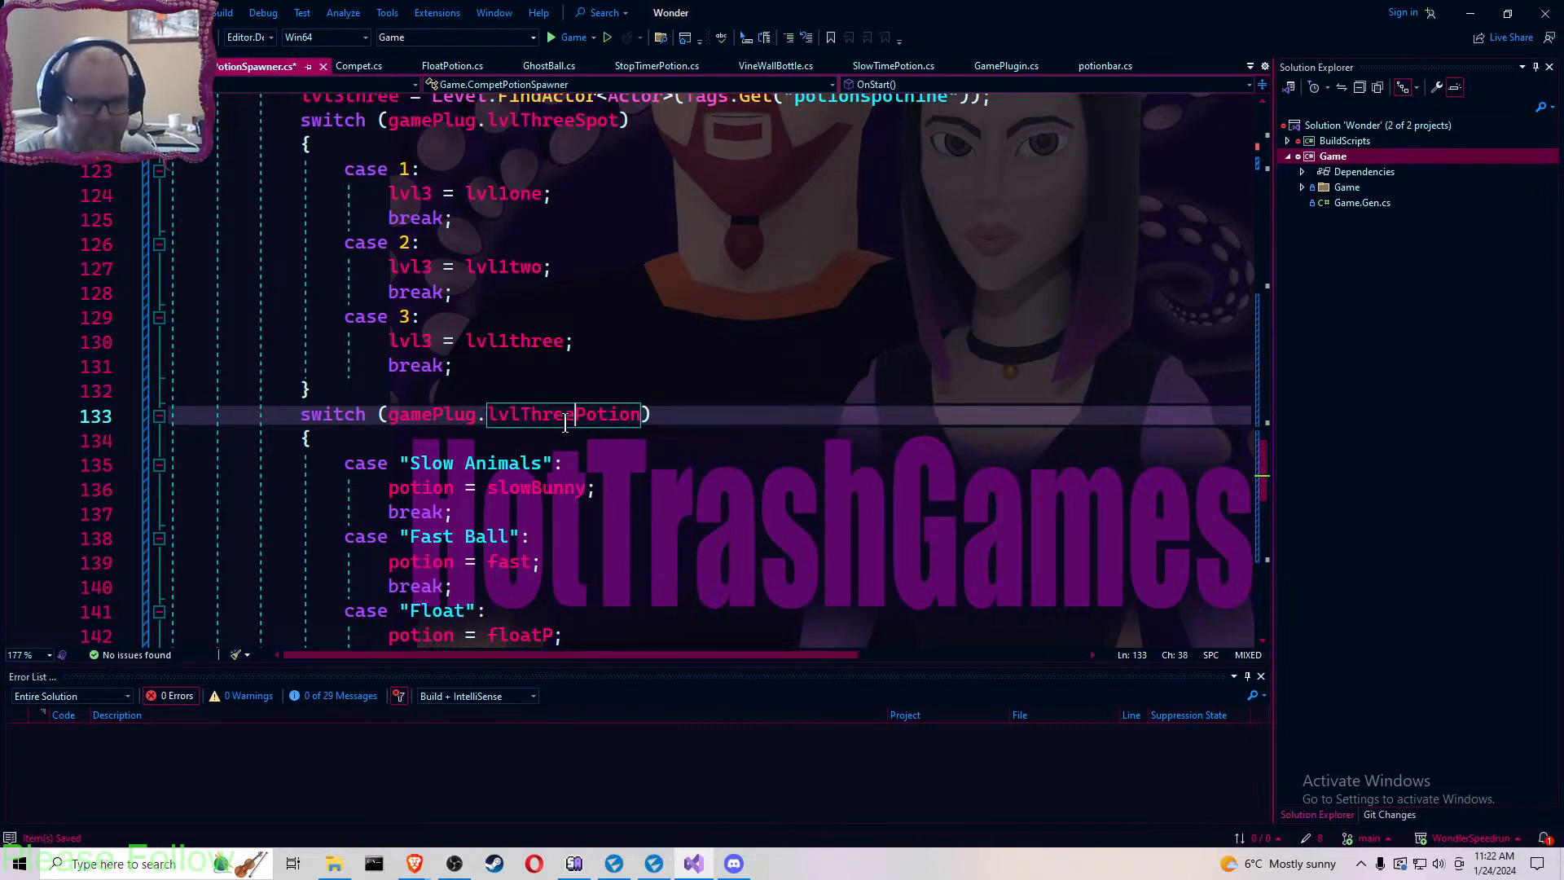
pyautogui.click(751, 417)
pyautogui.hotkey('ctrl', 's')
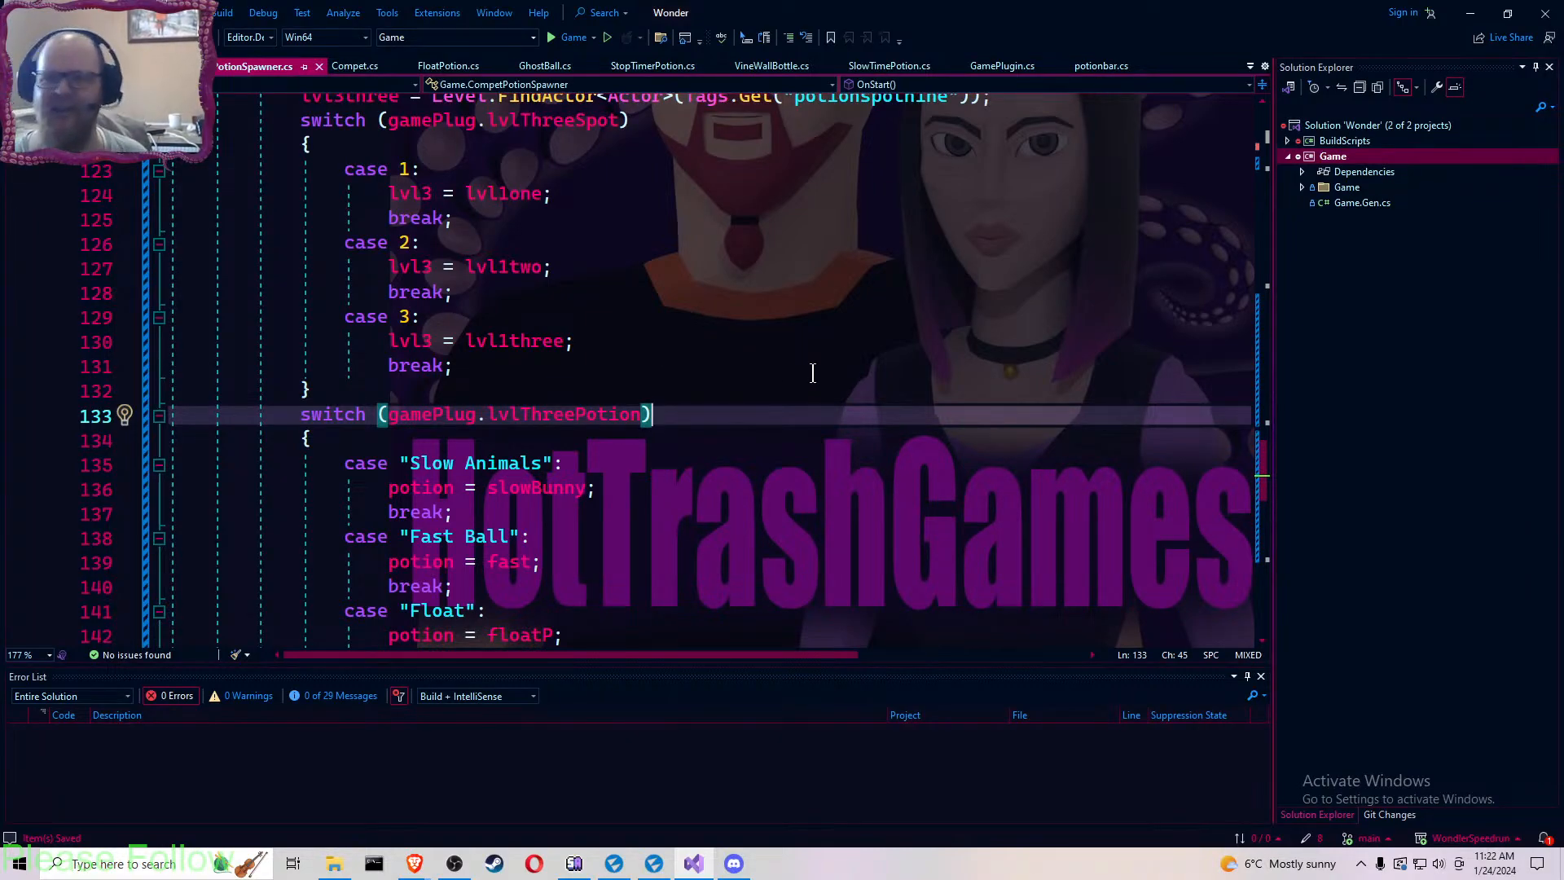
# - In the level three branch's SpawnPrefab line, use lvl3 for both Position and Orientation, and save the script
pyautogui.scroll(-11, 813, 373)
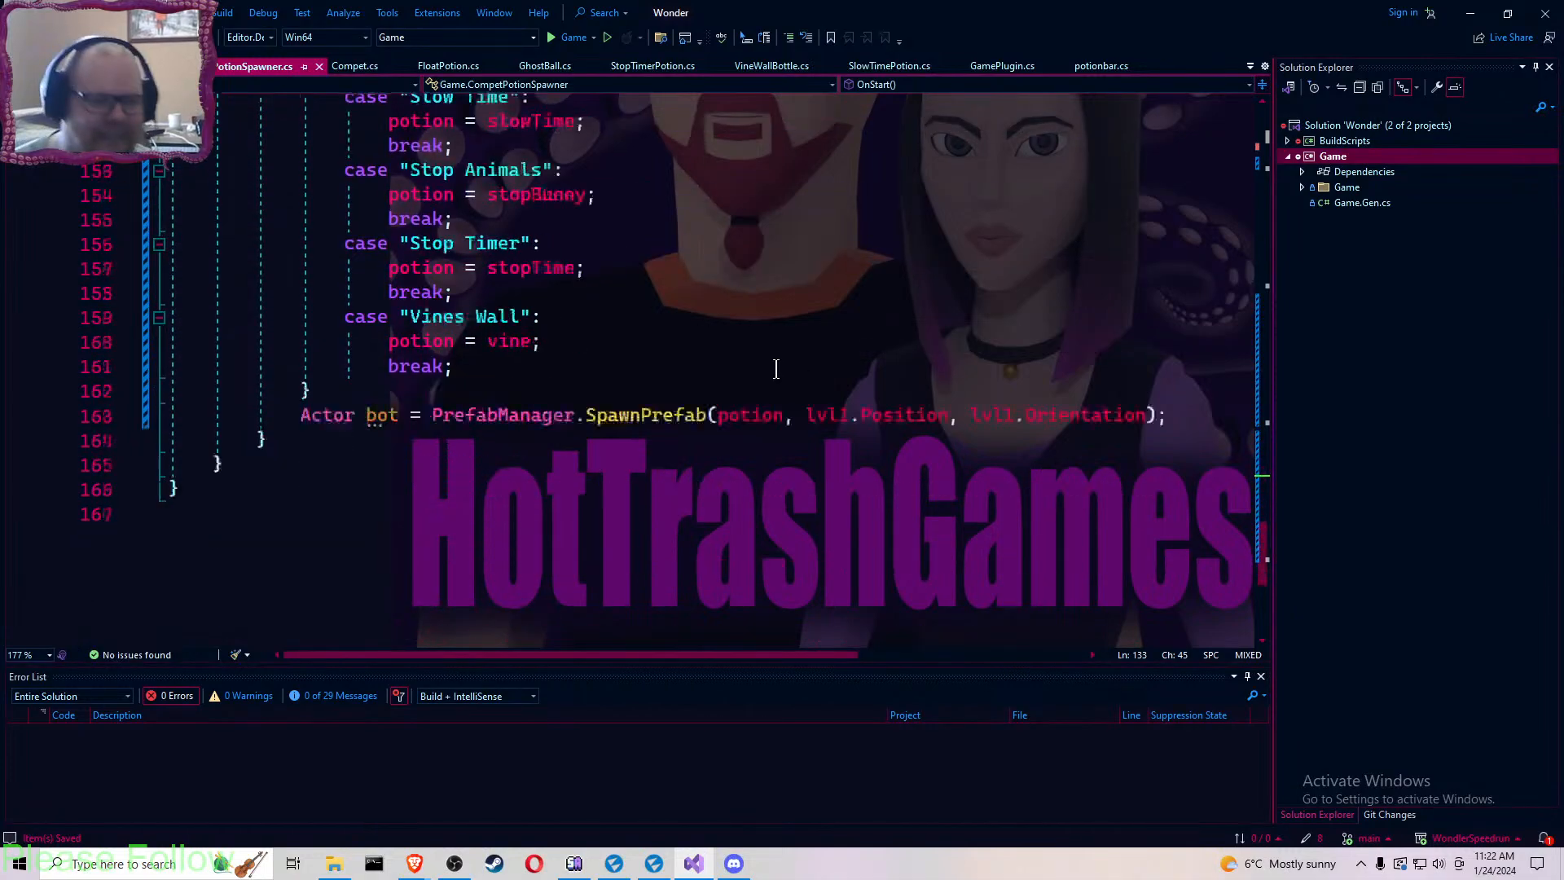
pyautogui.click(844, 342)
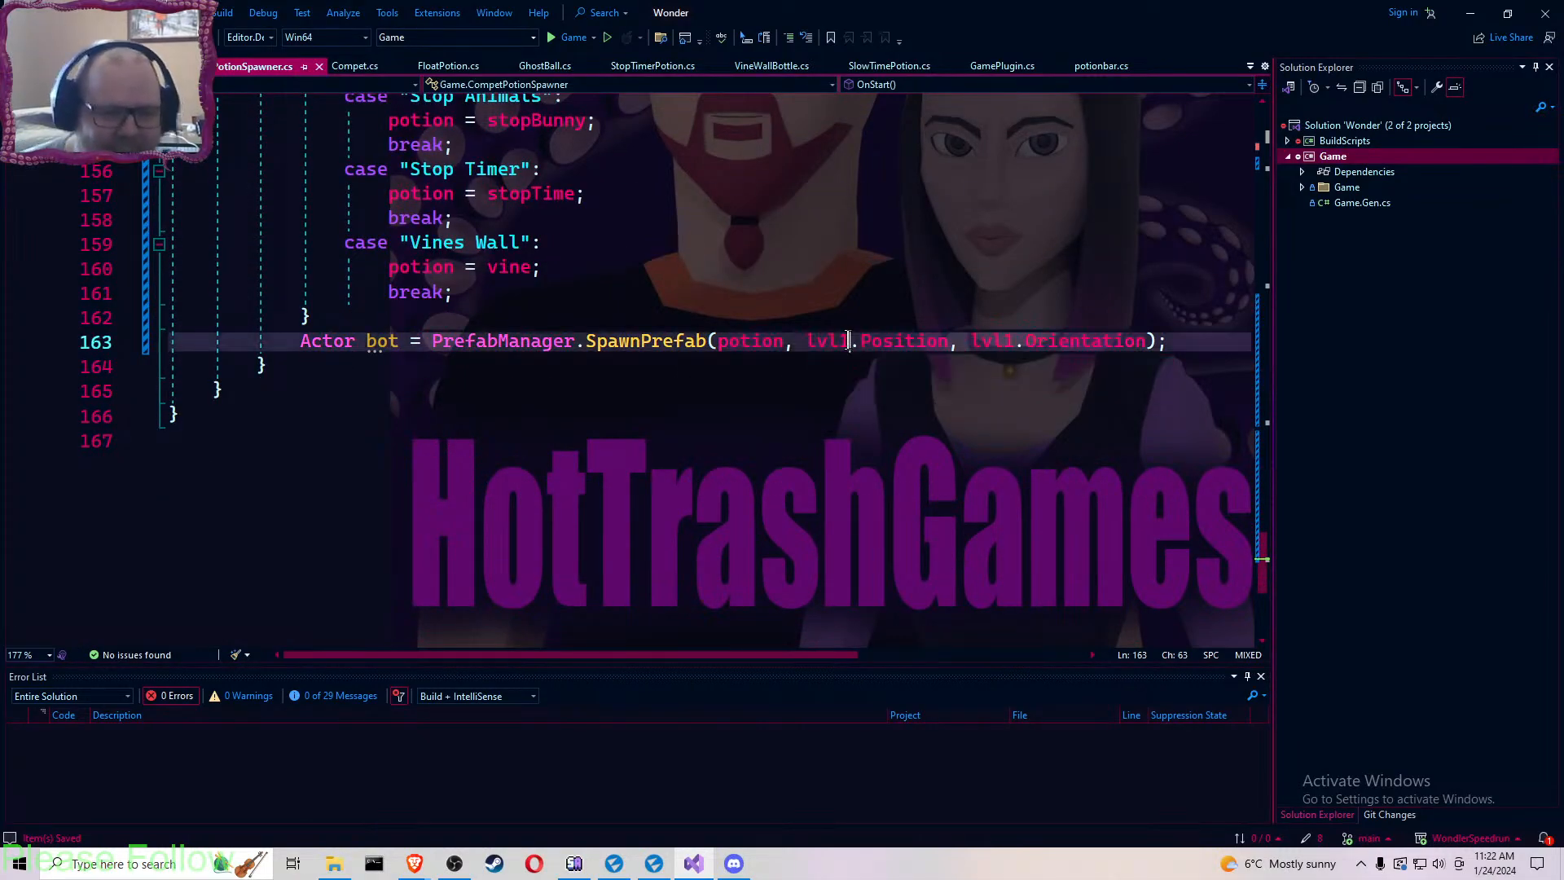
pyautogui.press('BackSpace')
pyautogui.write('3')
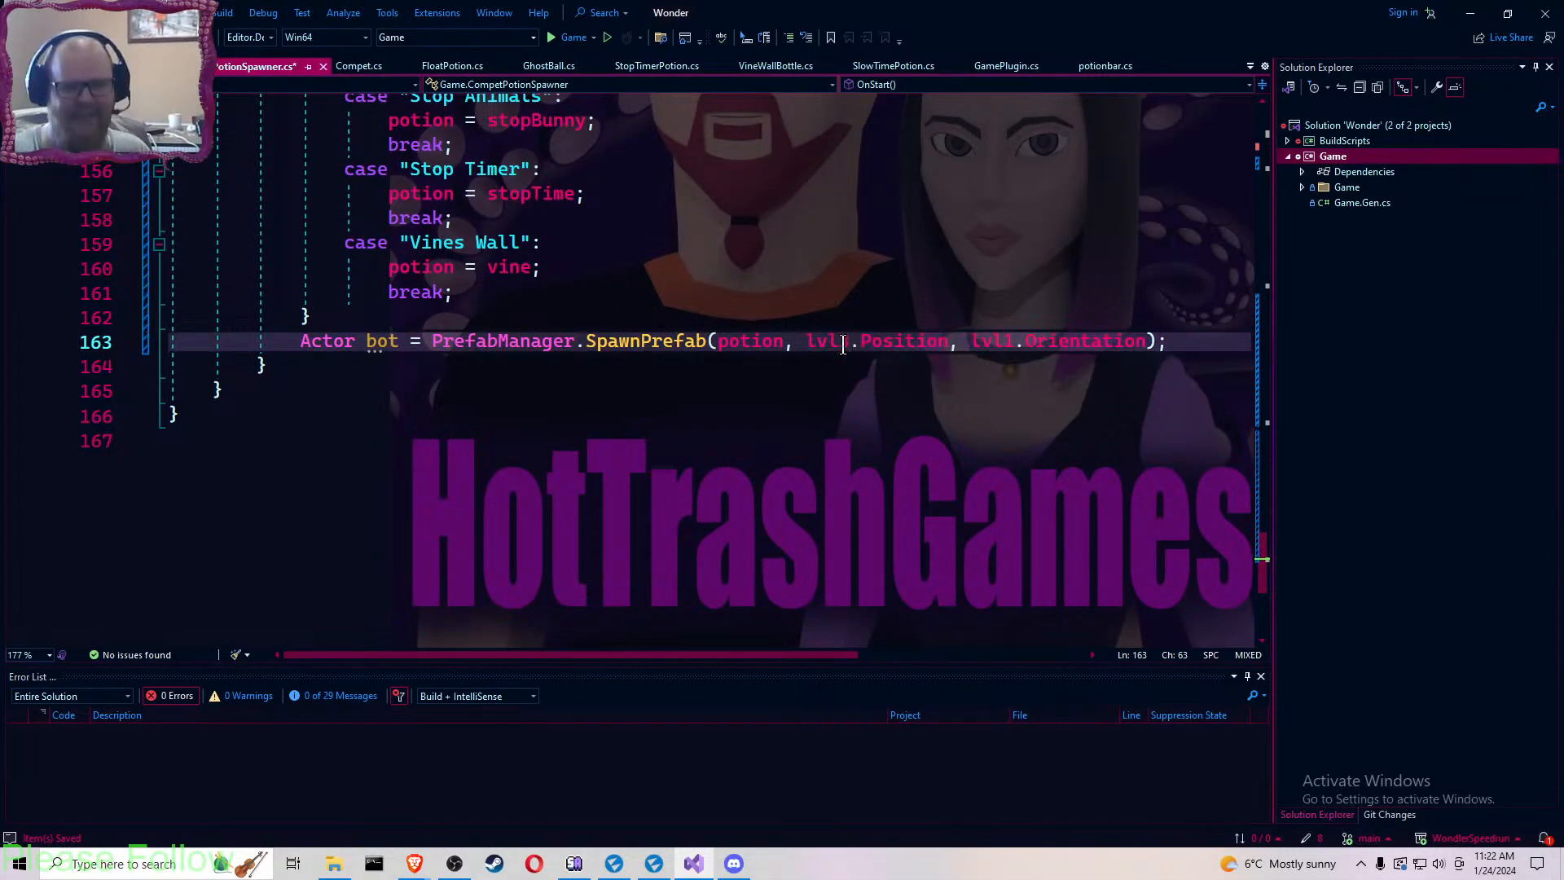
pyautogui.press('Right')
pyautogui.press('Right')
pyautogui.press('Right')
pyautogui.press('Right')
pyautogui.press('Right')
pyautogui.press('Right')
pyautogui.press('Right')
pyautogui.press('Right')
pyautogui.press('Right')
pyautogui.press('Right')
pyautogui.press('Right')
pyautogui.press('Right')
pyautogui.press('Right')
pyautogui.press('Right')
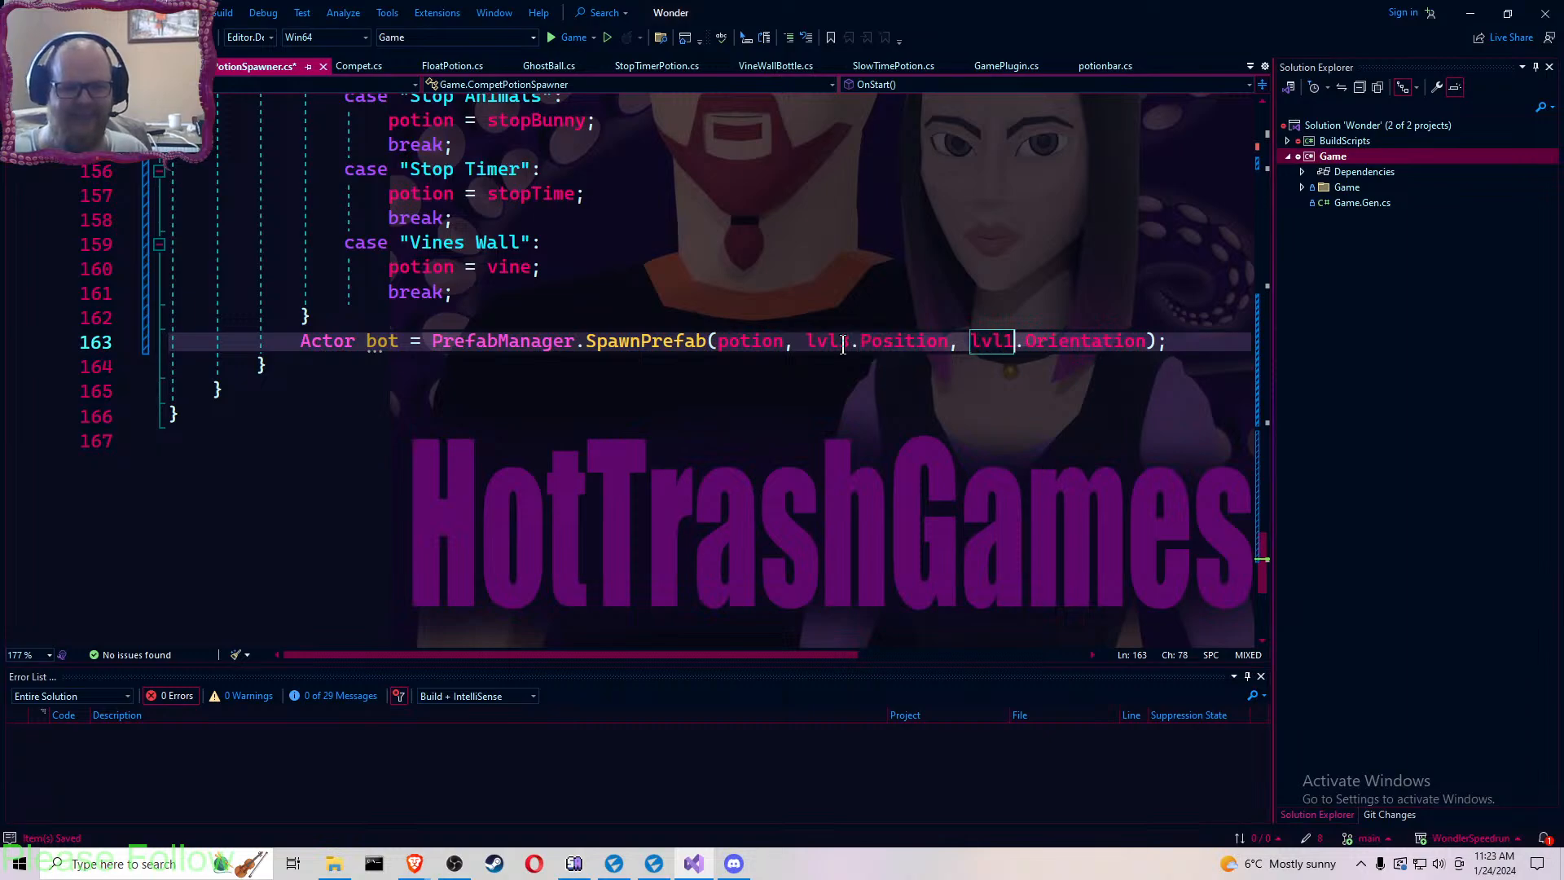
pyautogui.press('BackSpace')
pyautogui.write('3')
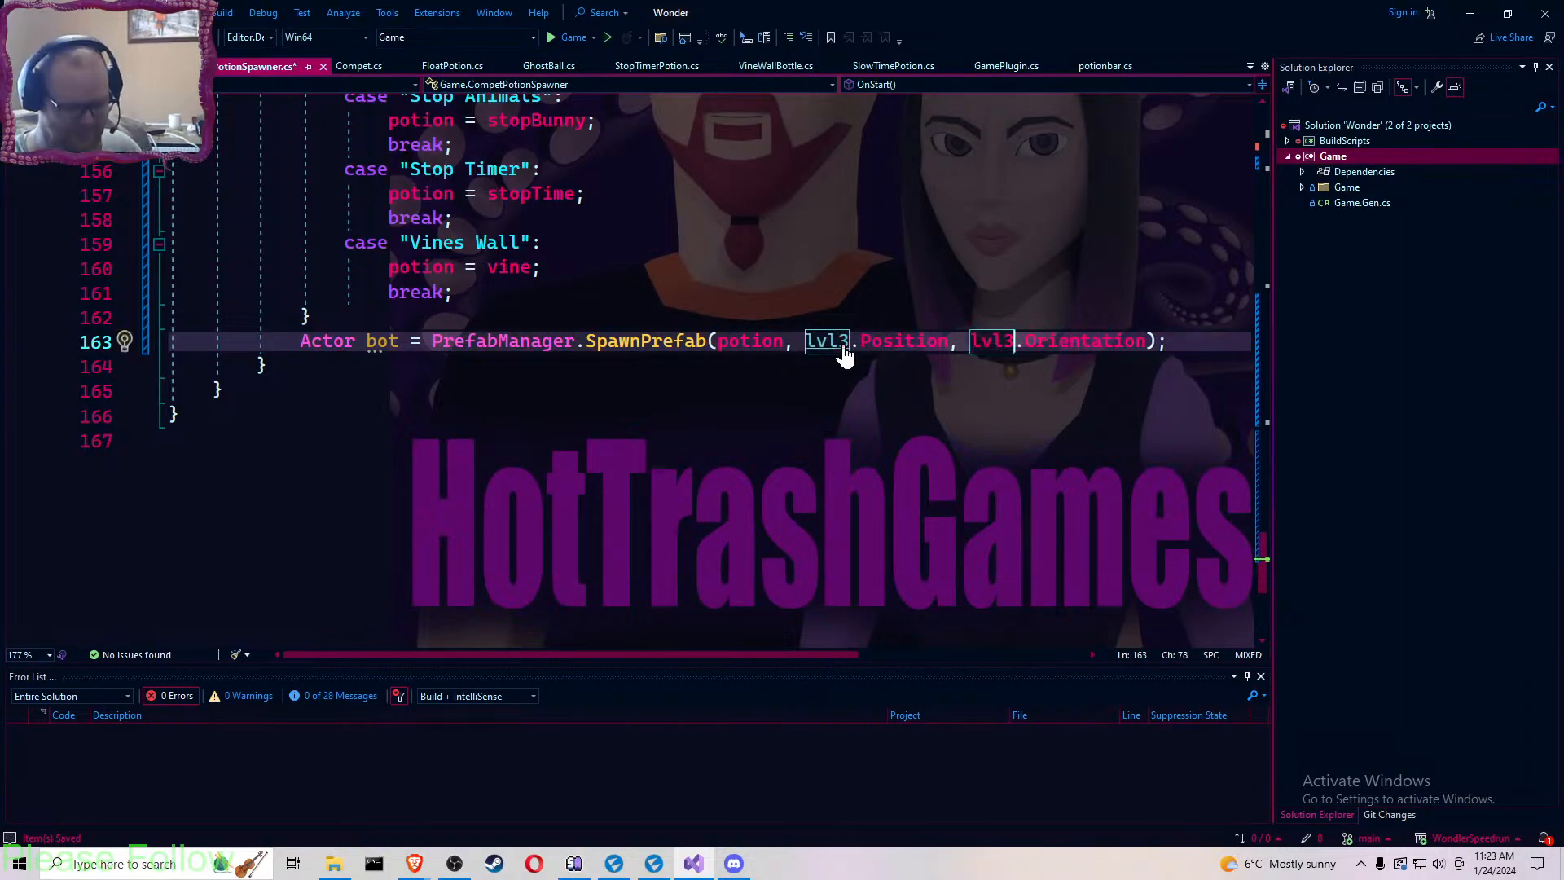
pyautogui.hotkey('ctrl', 's')
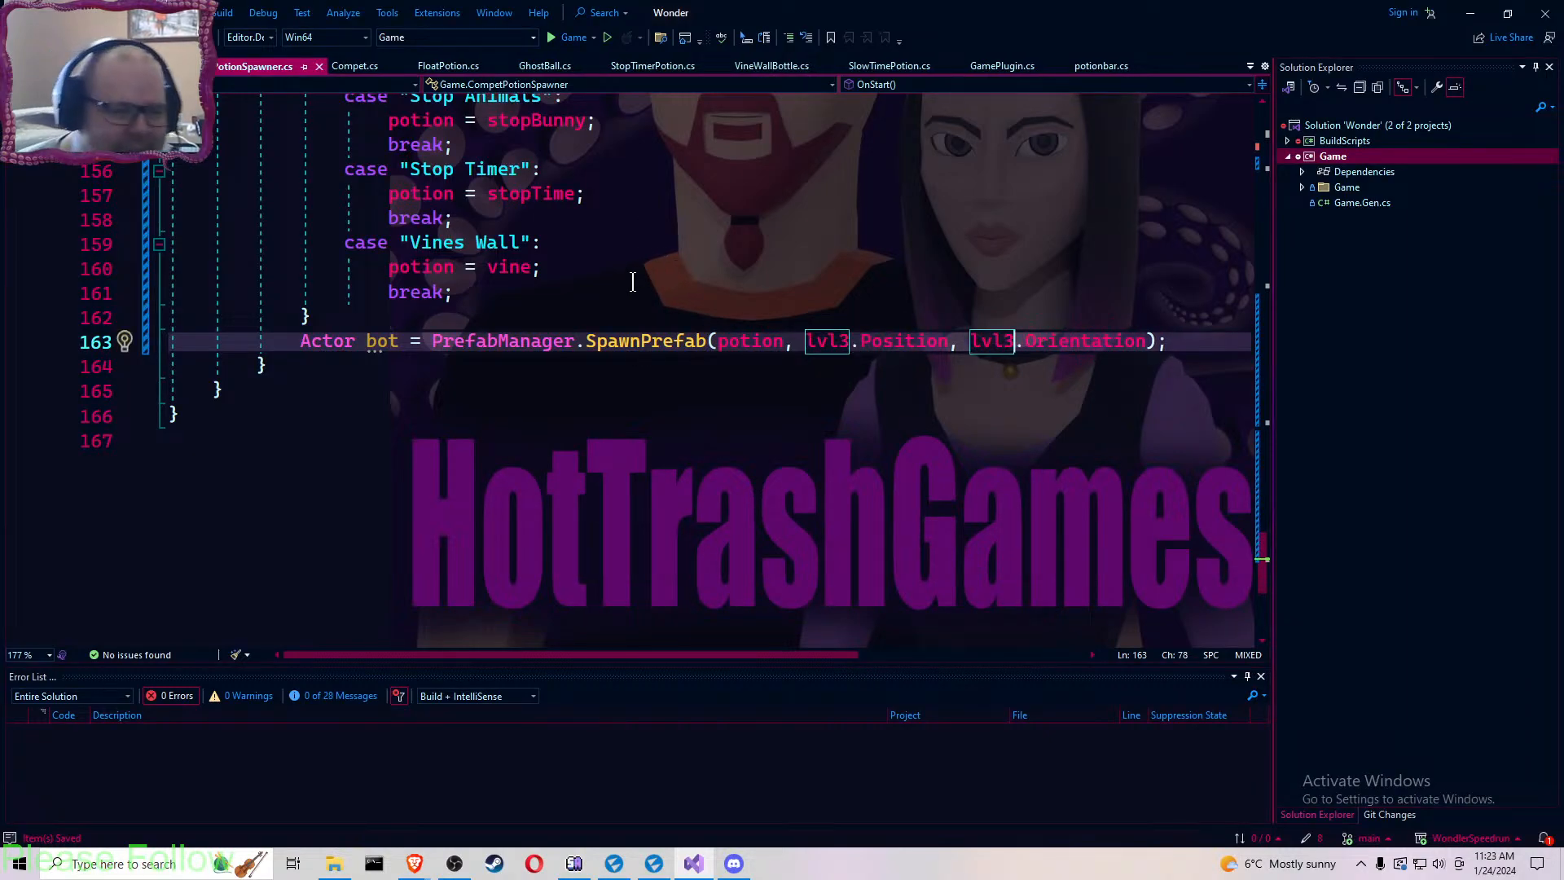
# - Review the level three branch's code and switch back to the Flax Editor
pyautogui.scroll(5, 632, 282)
pyautogui.scroll(7, 633, 282)
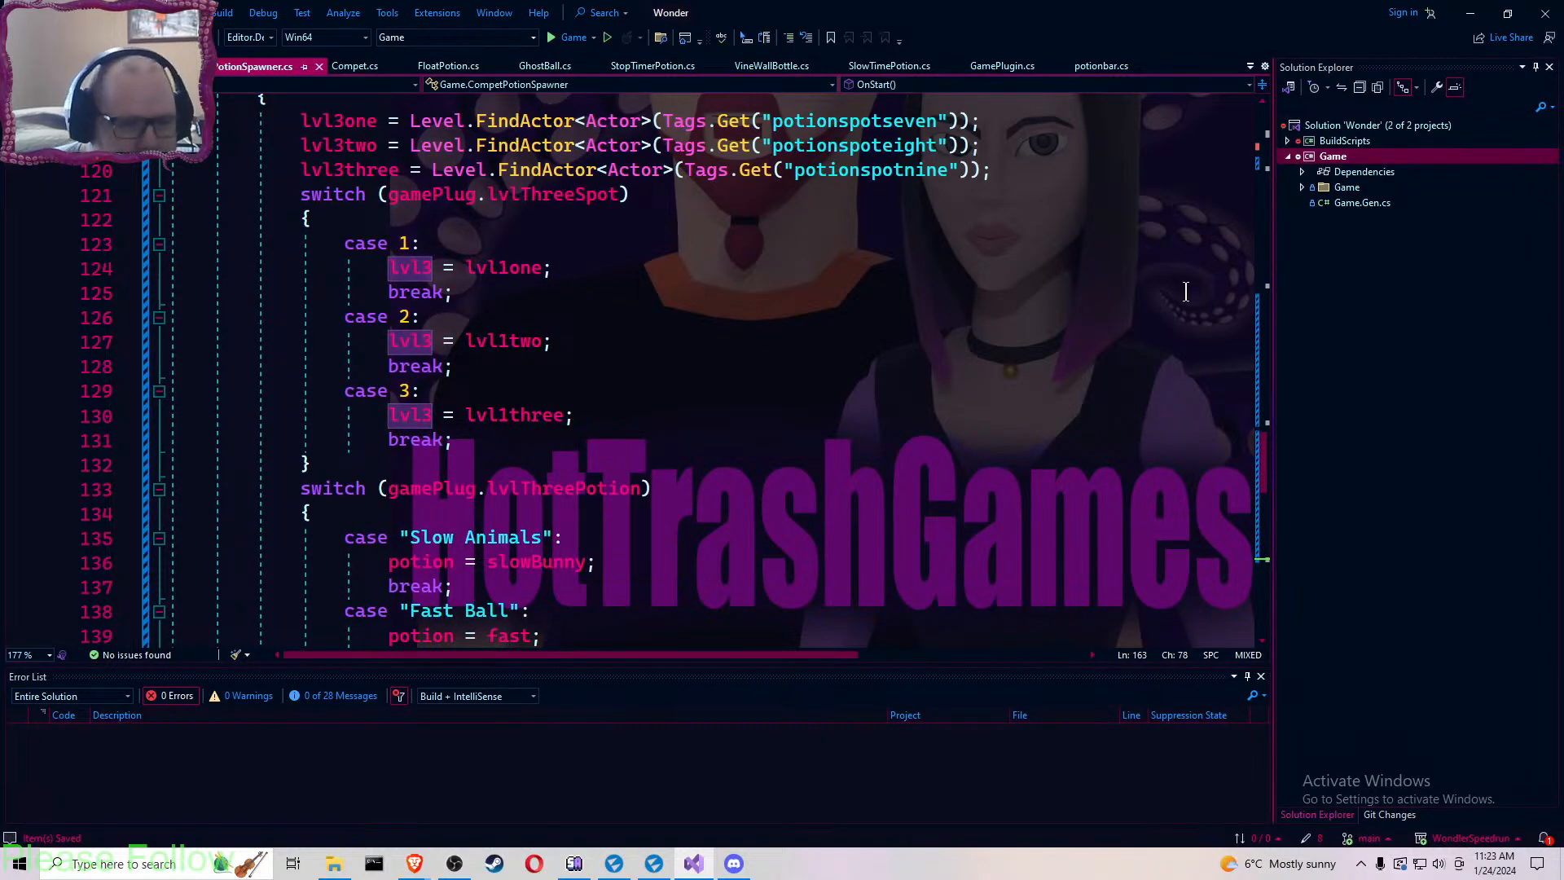
pyautogui.scroll(2, 697, 336)
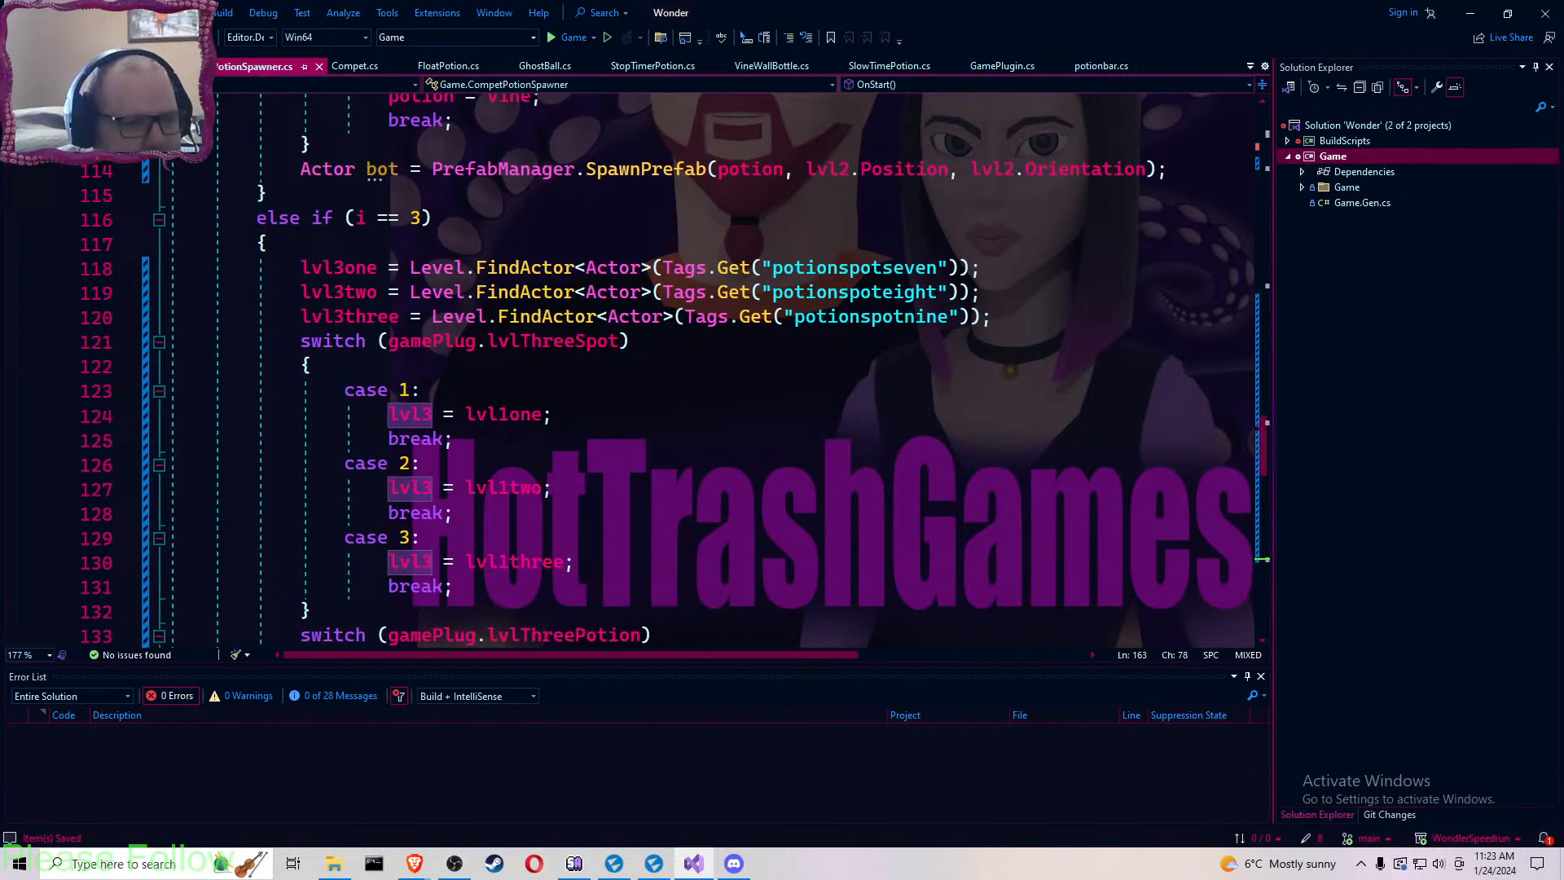
pyautogui.scroll(-9, 440, 272)
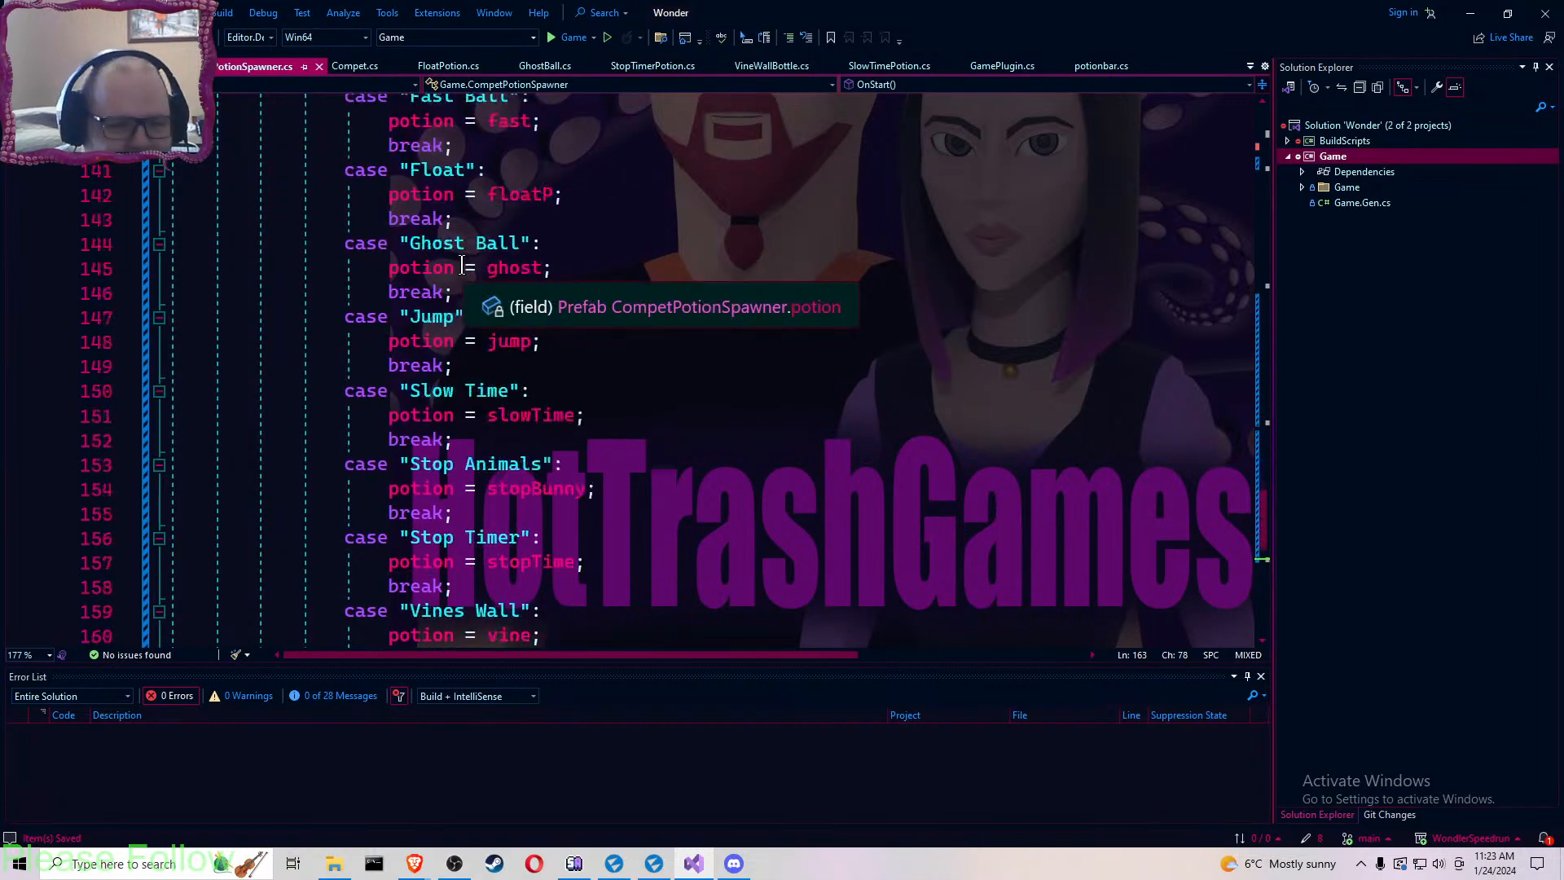
pyautogui.scroll(-2, 461, 266)
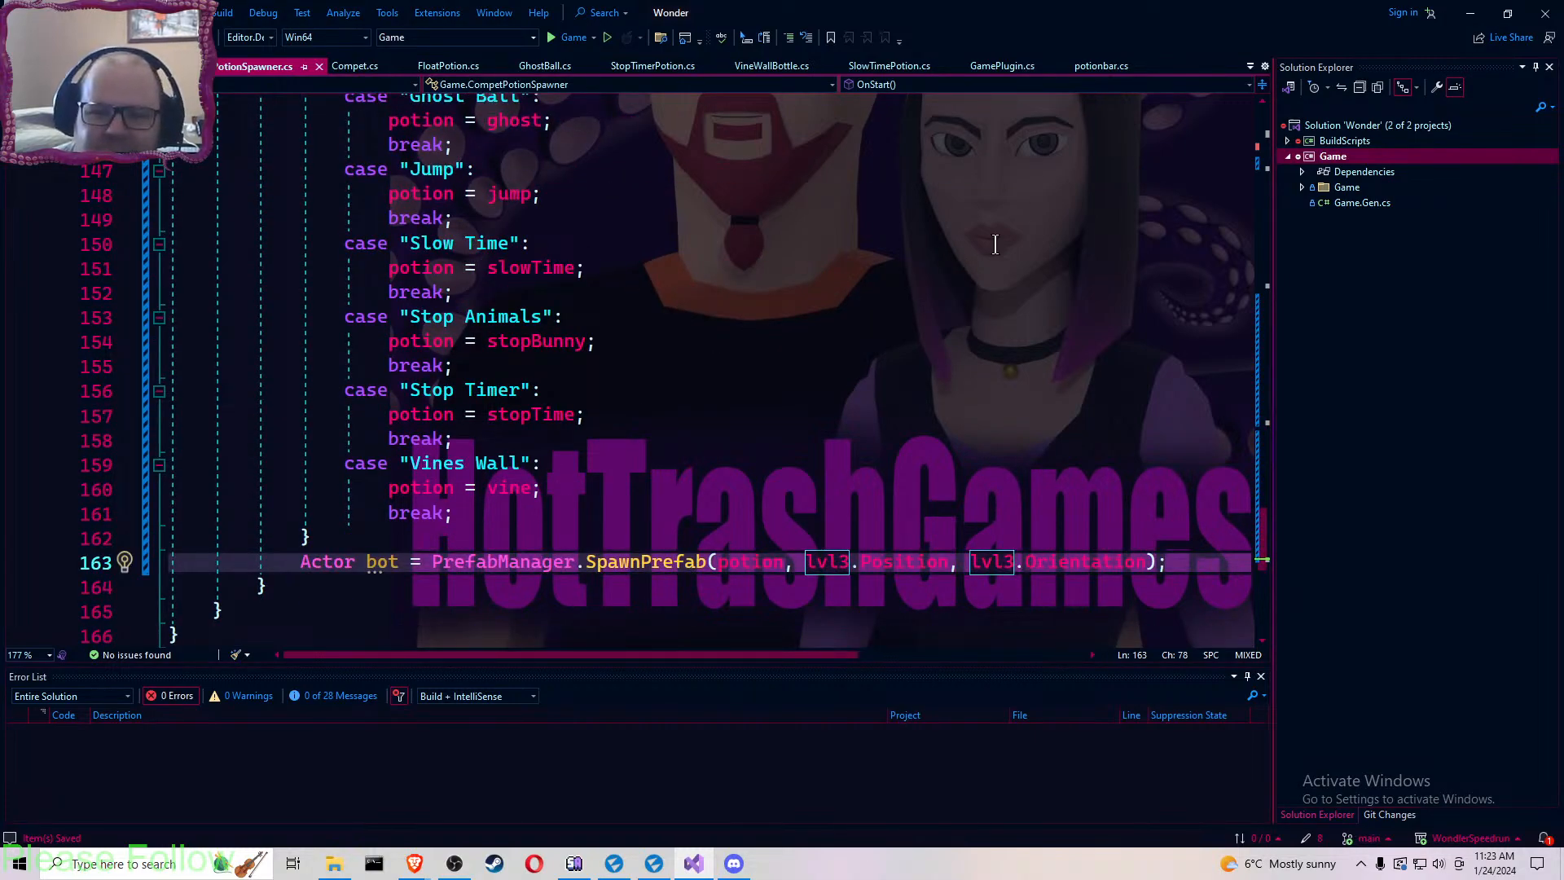
pyautogui.click(1470, 13)
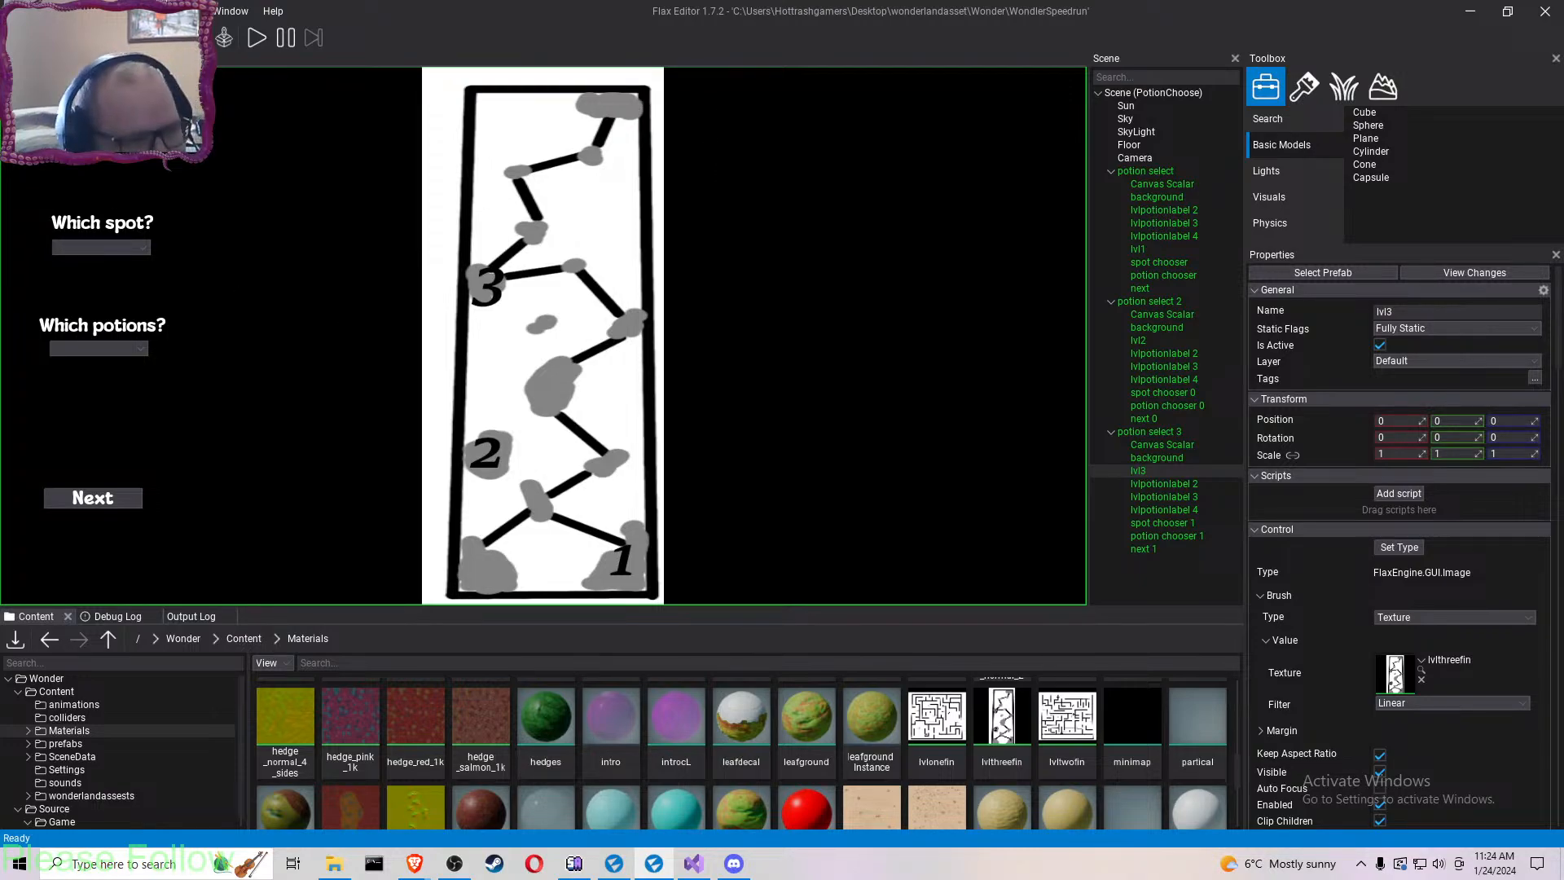
# - Save the PotionChoose scene and open the MainMenu scene from the project's Content folder
pyautogui.hotkey('ctrl', 's')
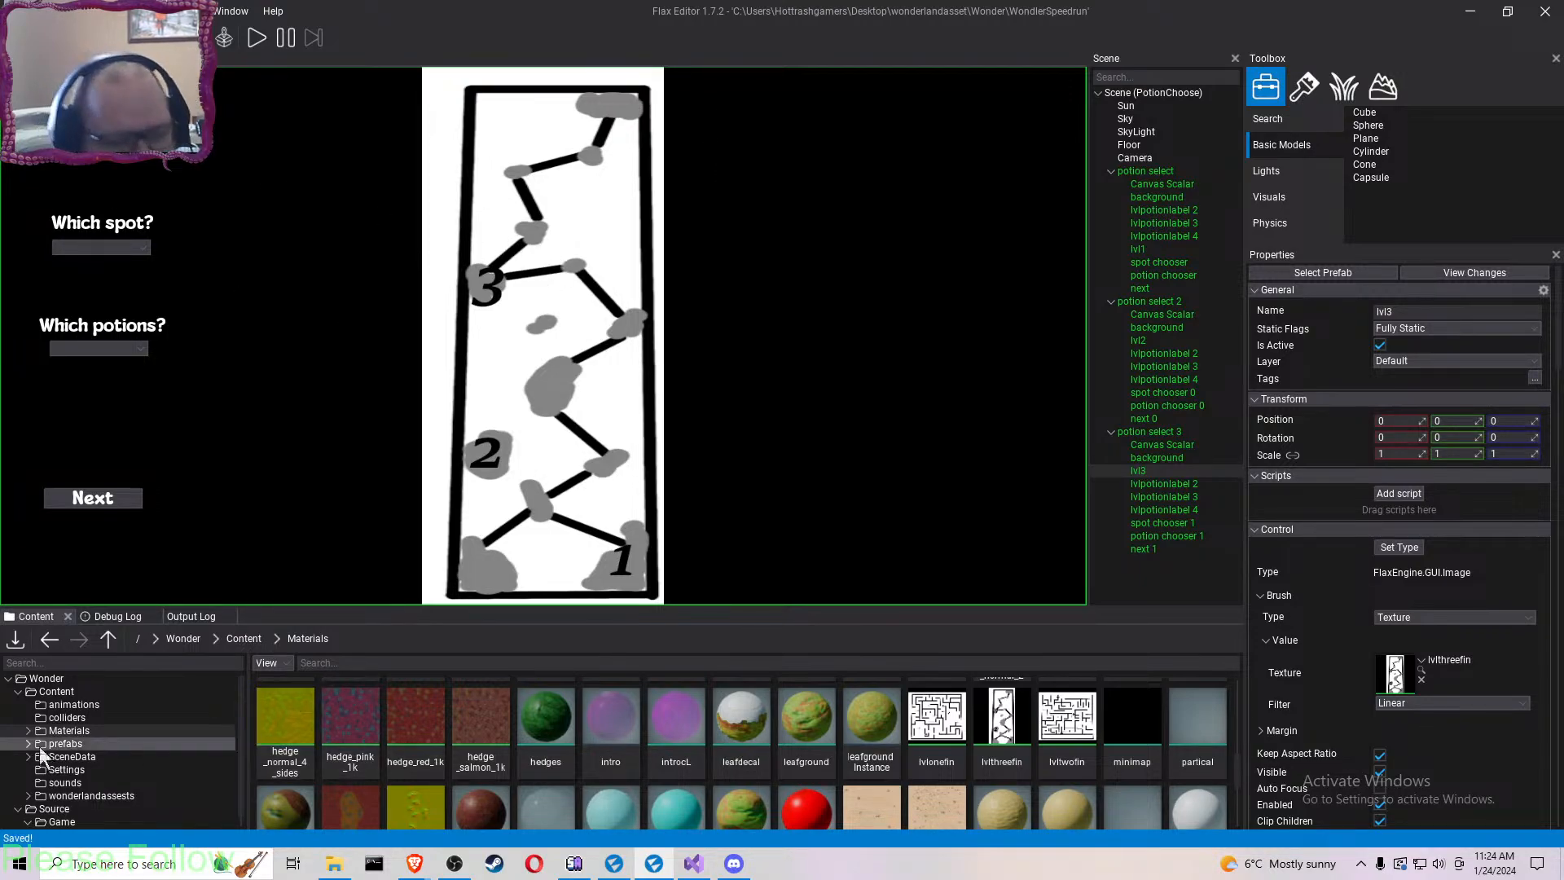
pyautogui.click(55, 691)
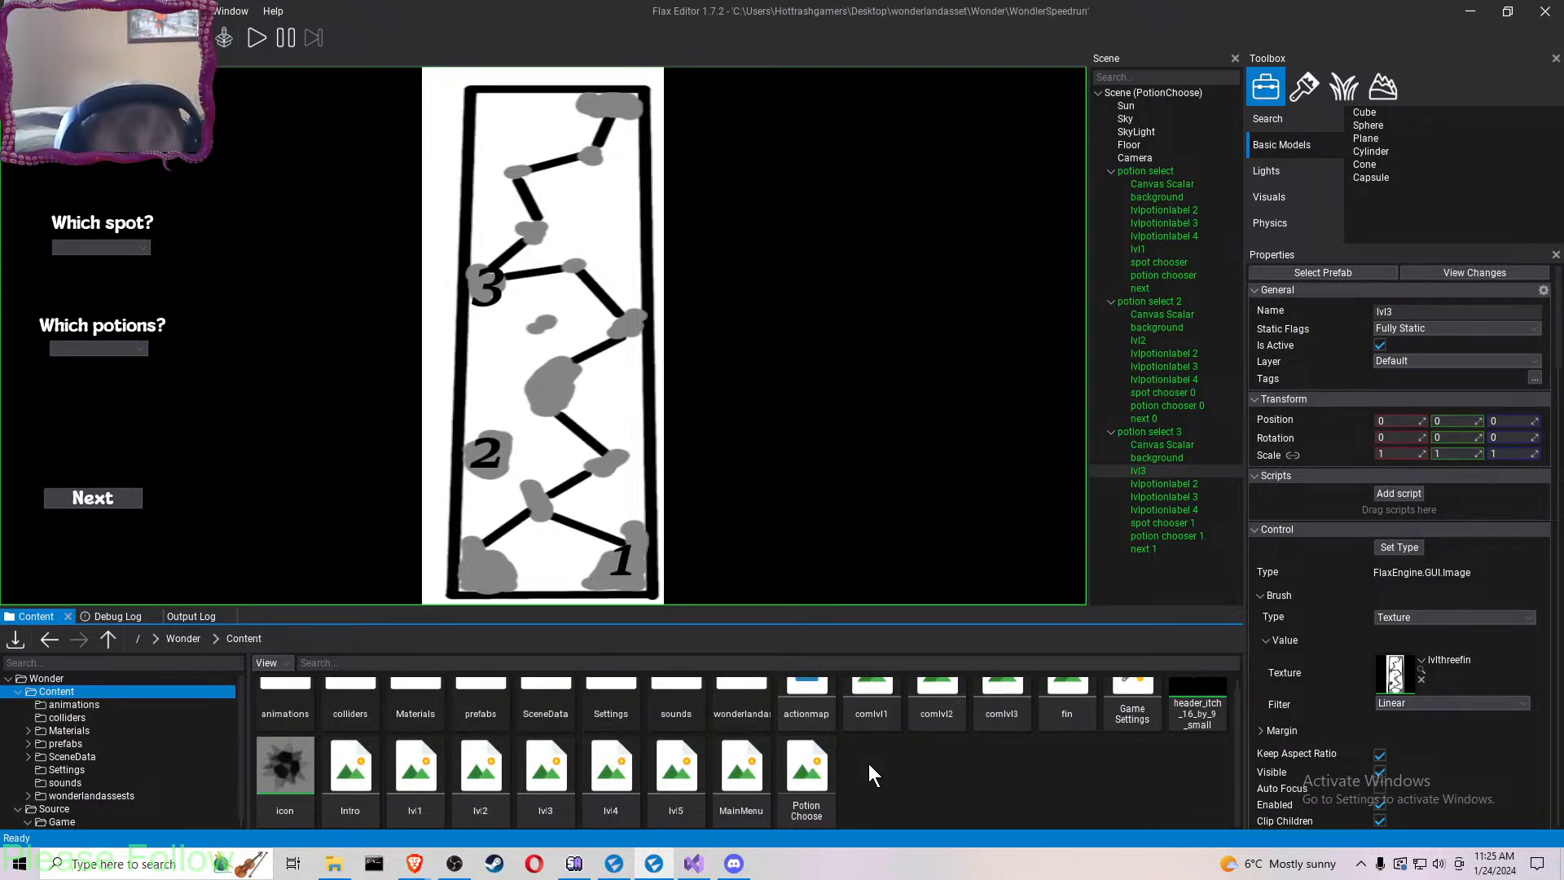
pyautogui.scroll(1, 902, 774)
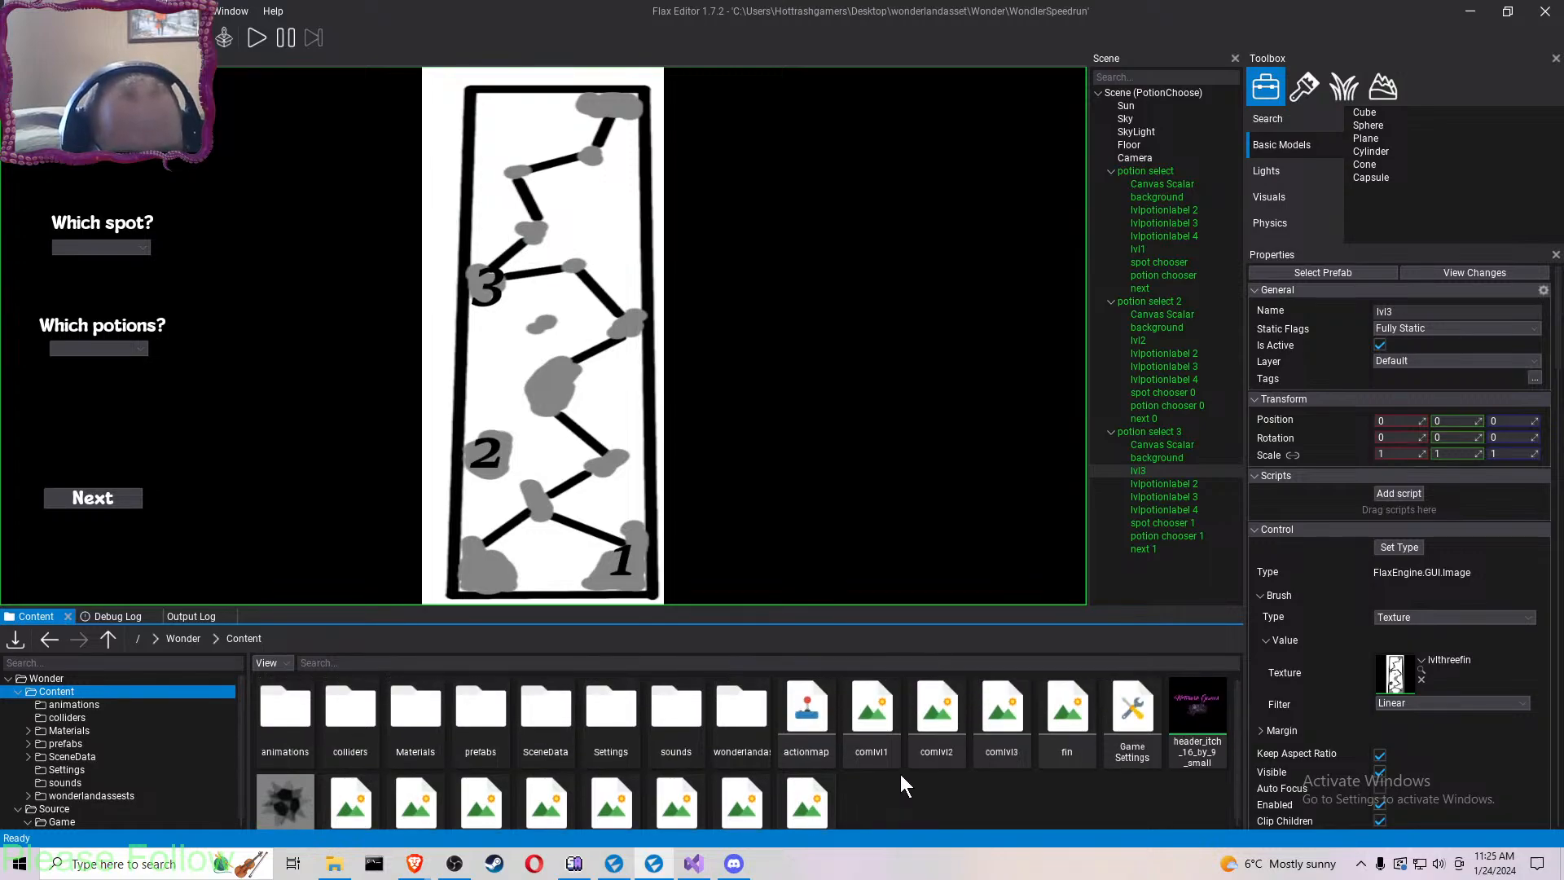
pyautogui.scroll(-1, 163, 782)
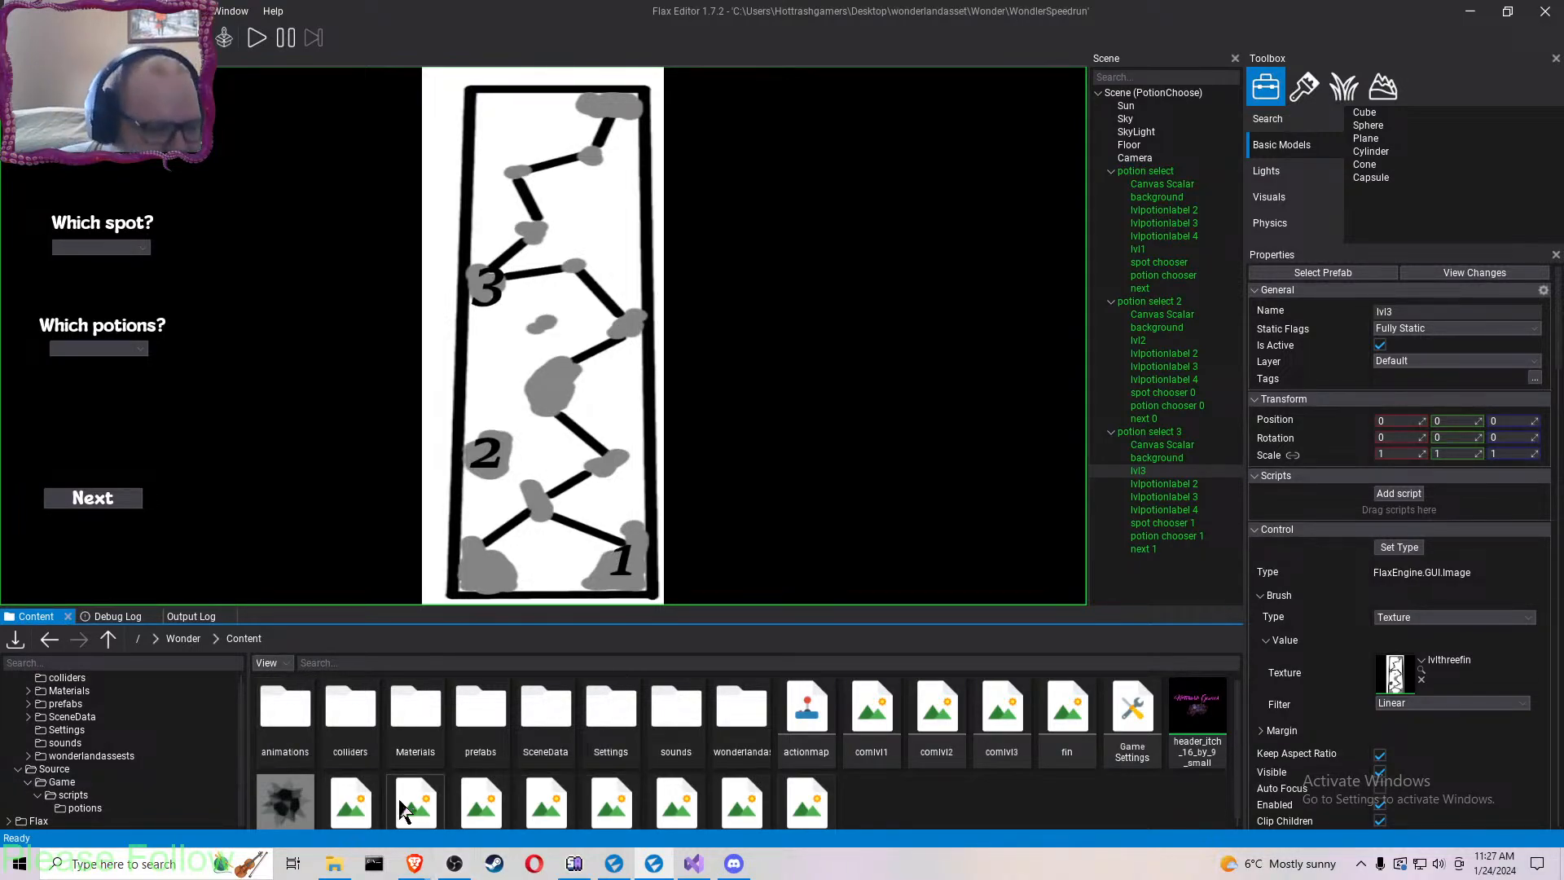
pyautogui.scroll(1, 136, 731)
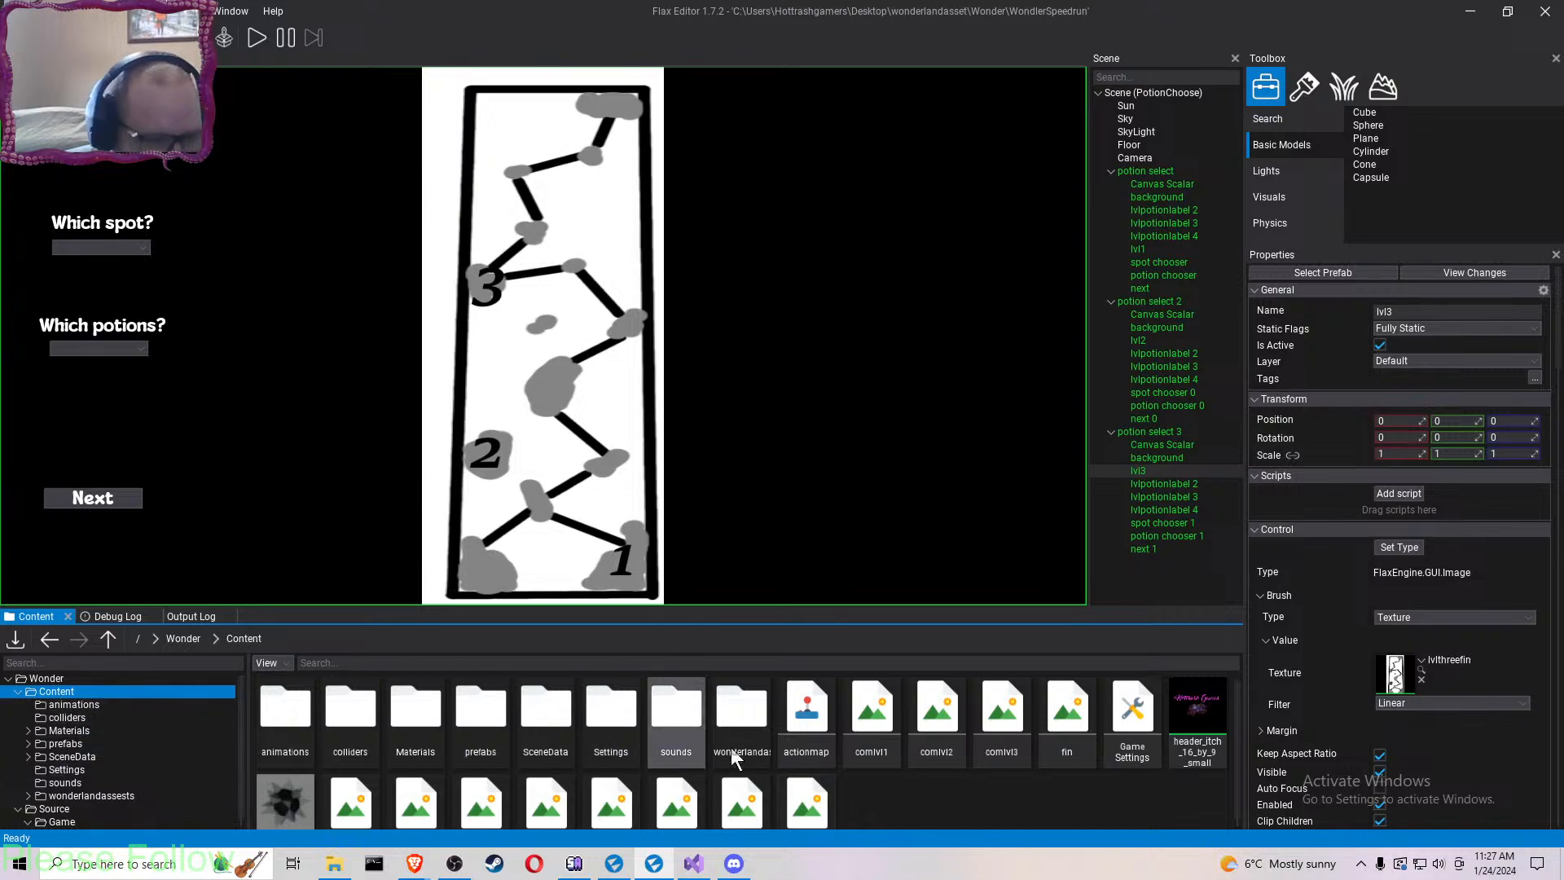
pyautogui.scroll(-1, 733, 748)
pyautogui.doubleClick(738, 773)
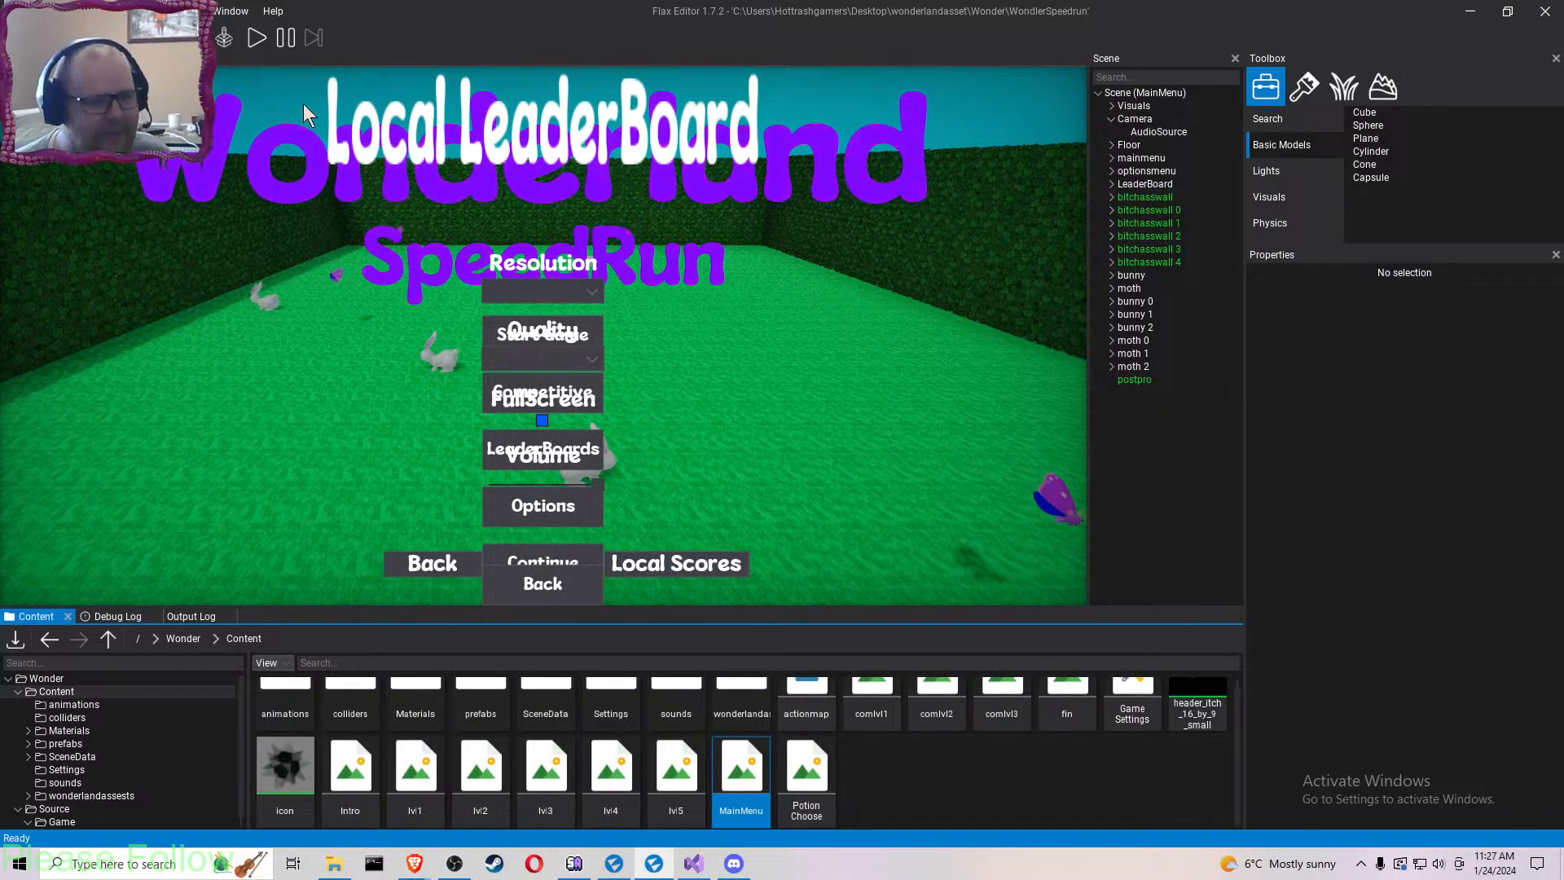
# - Run the game from the main menu, start a new game, and skip the intro and the level one instructions
pyautogui.click(256, 38)
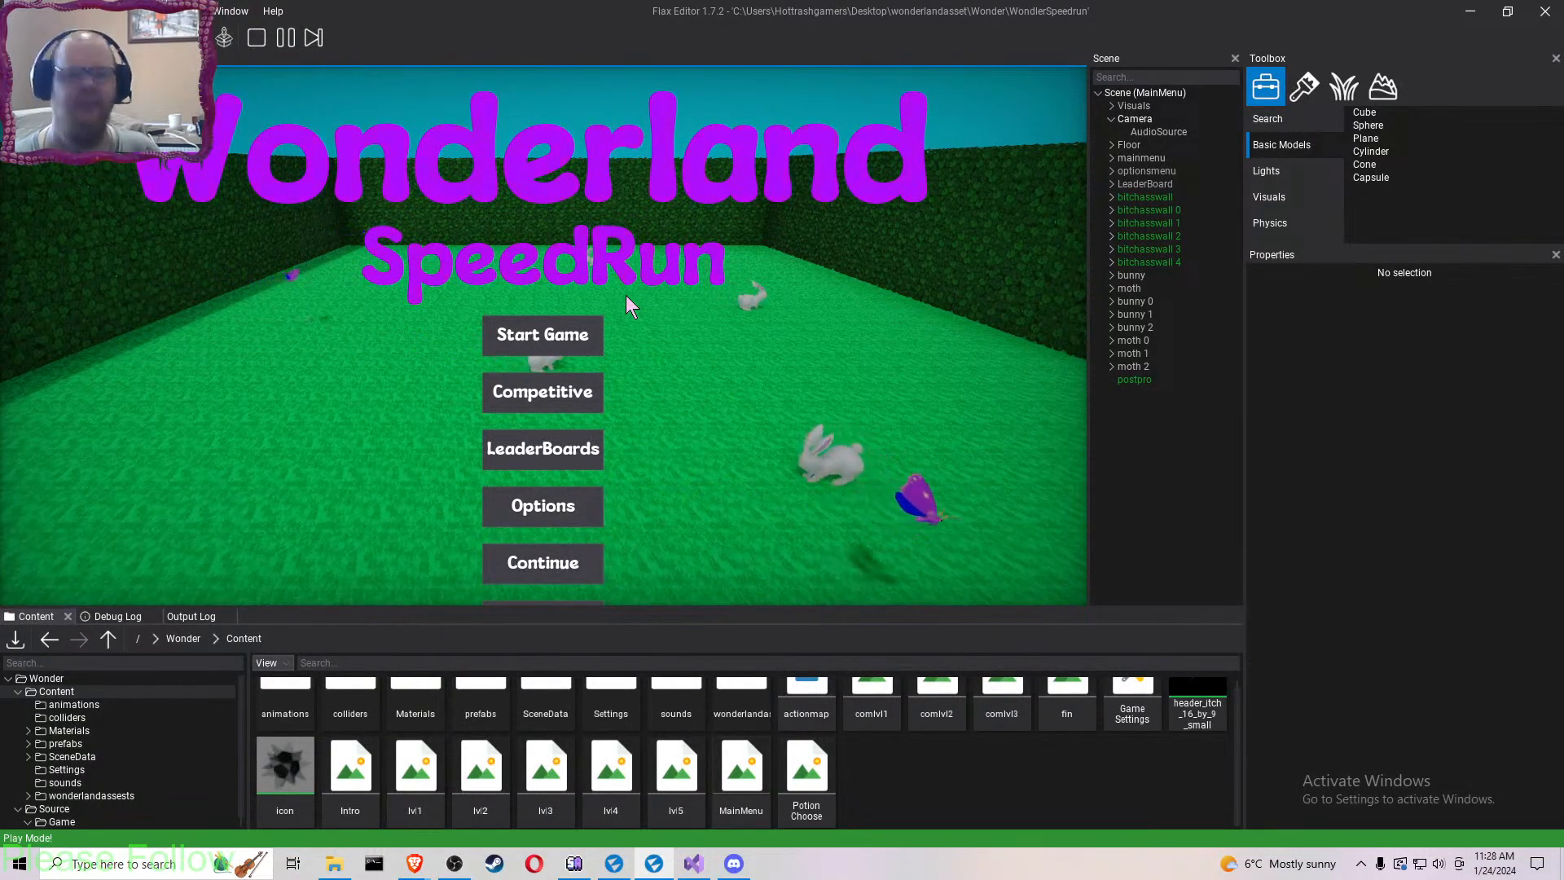
pyautogui.click(561, 334)
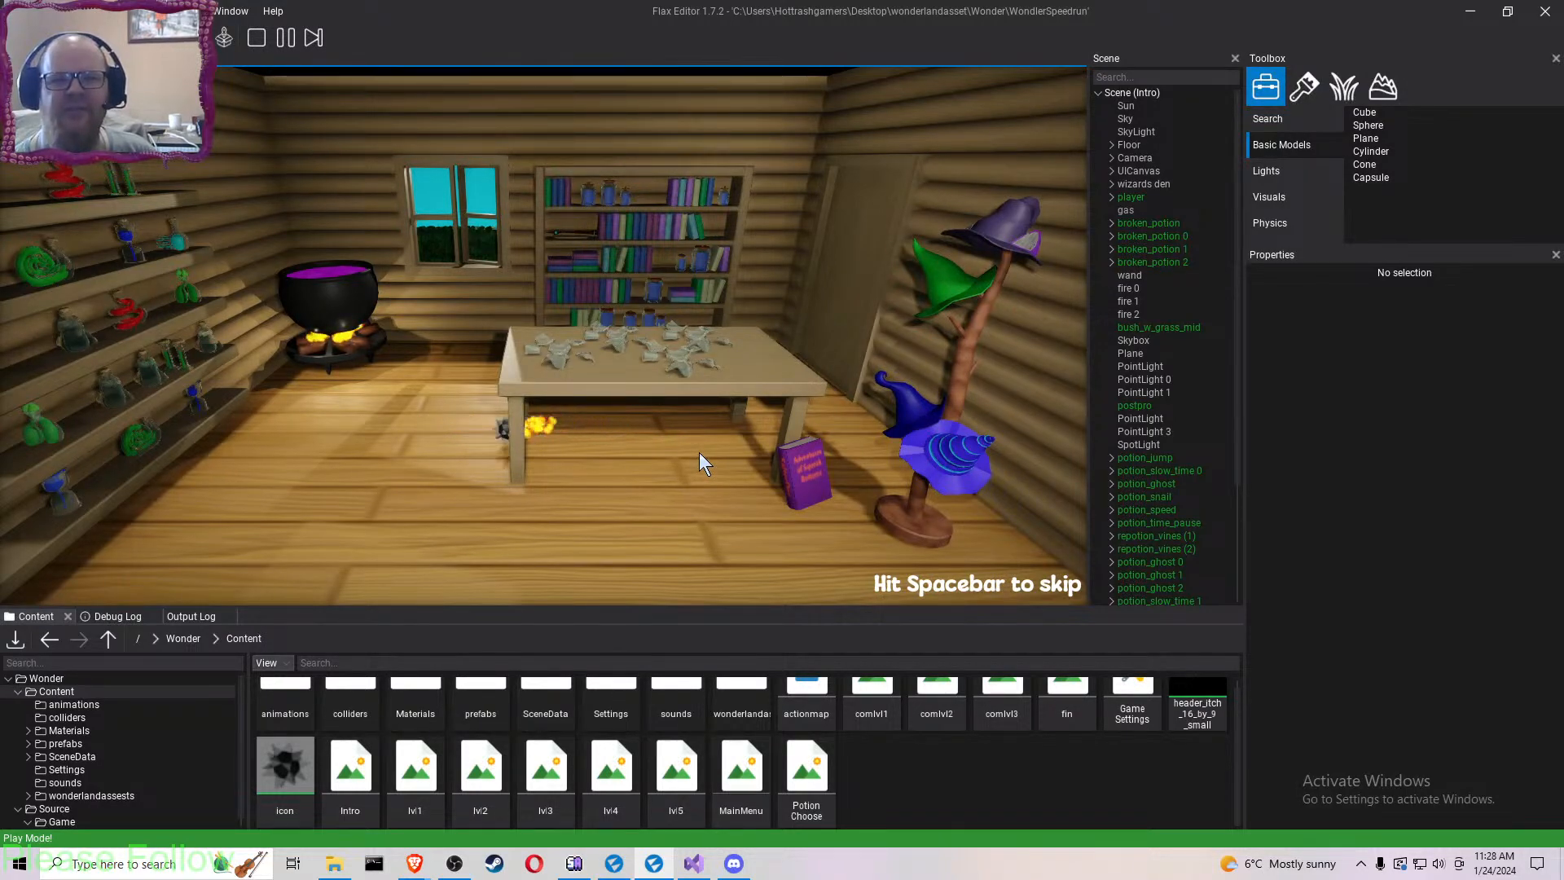
pyautogui.press('space')
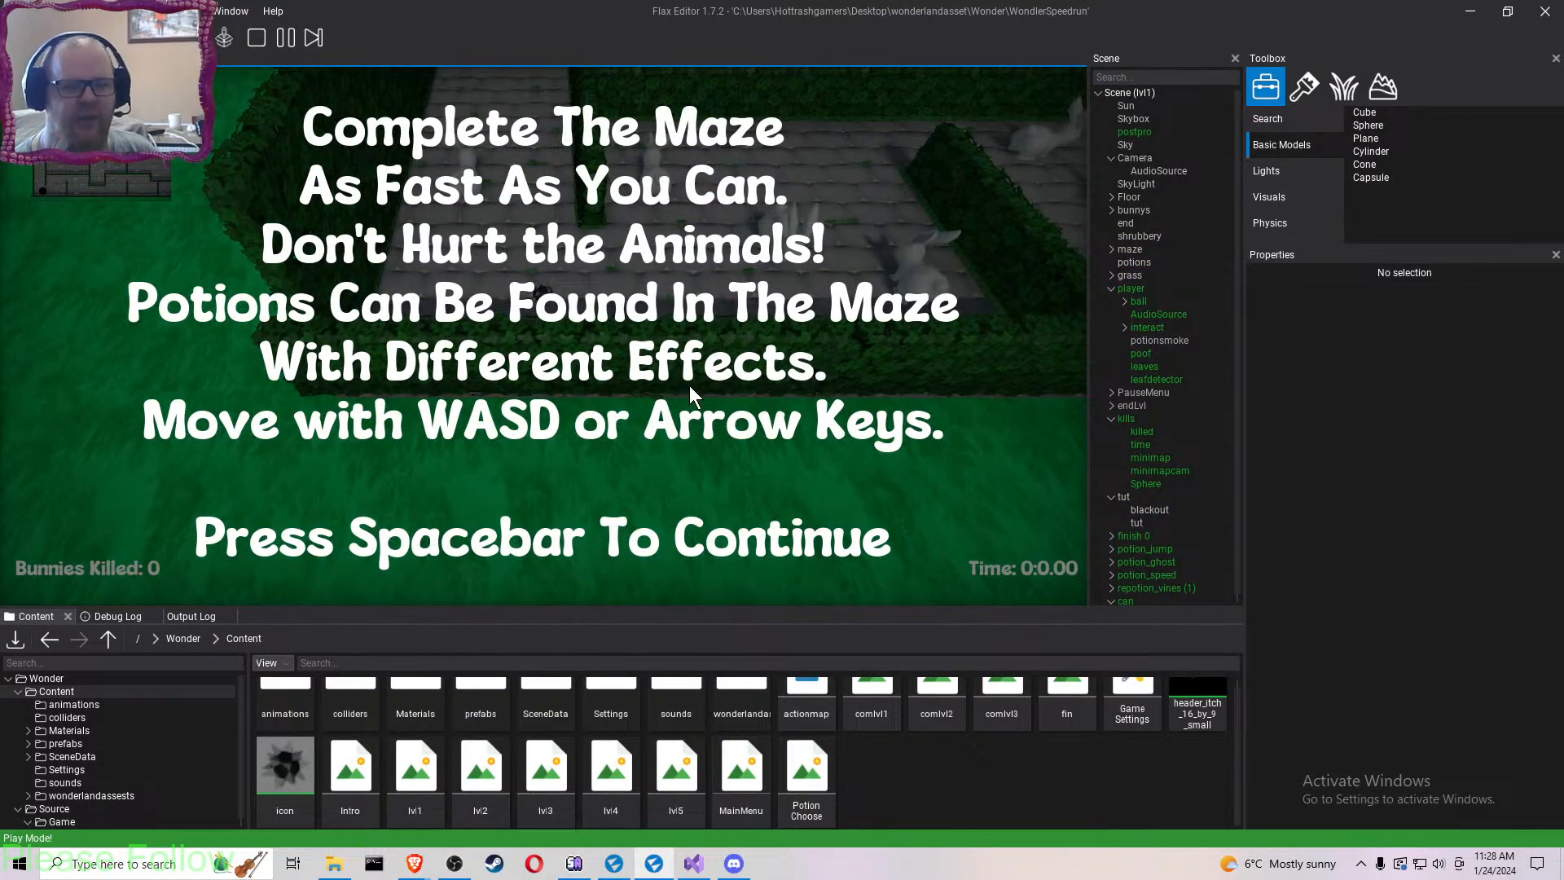
pyautogui.press('space')
# - Roll the ball through the first part of the level one maze and collect the vine potion
pyautogui.press('w')
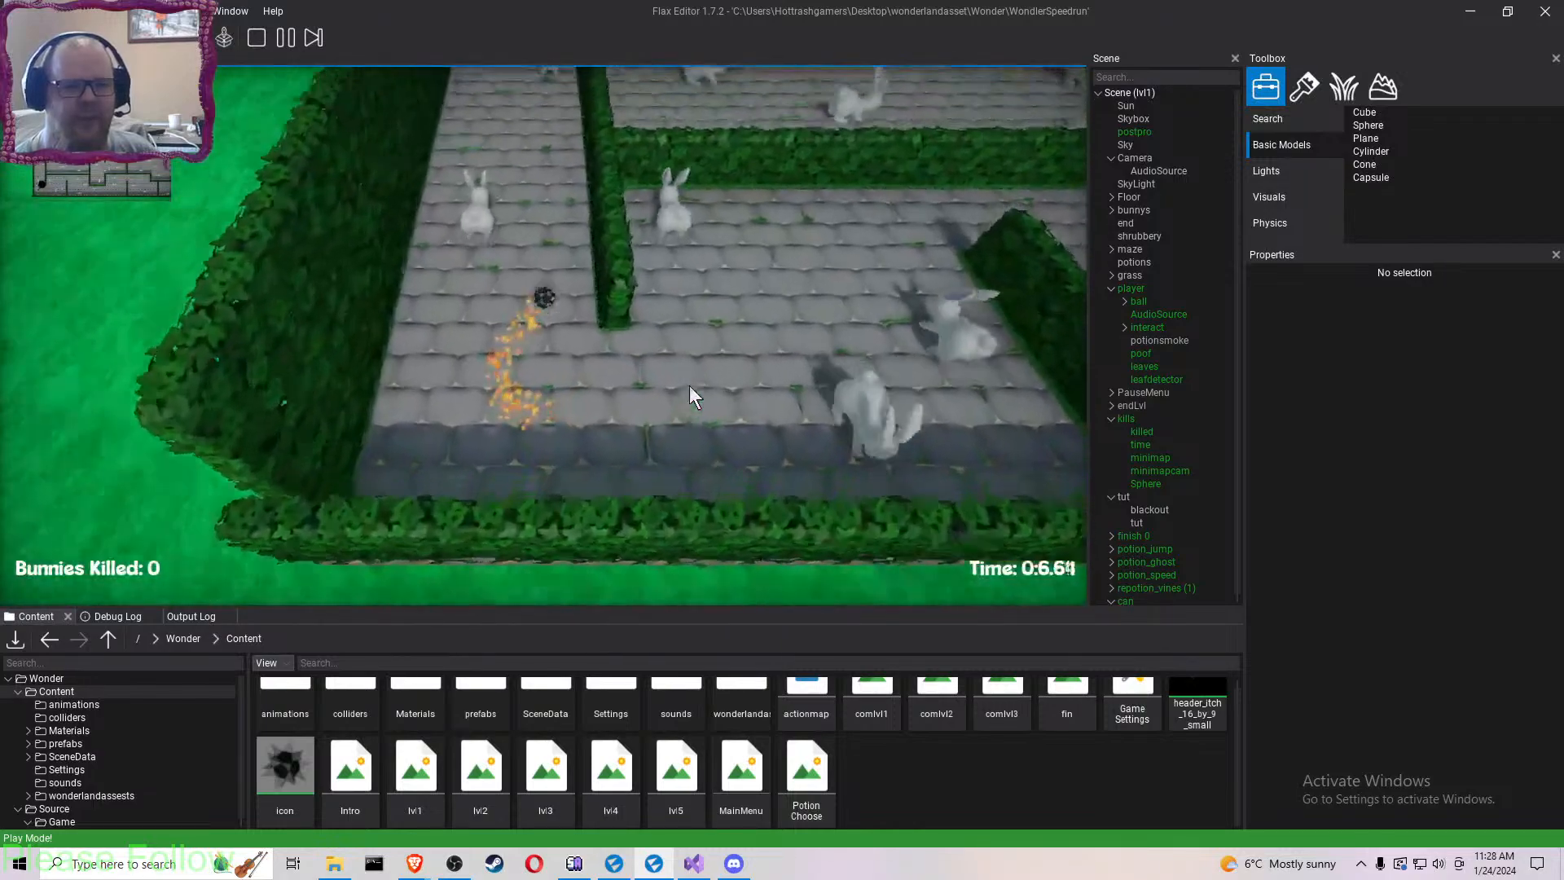
pyautogui.press('a')
pyautogui.press('d')
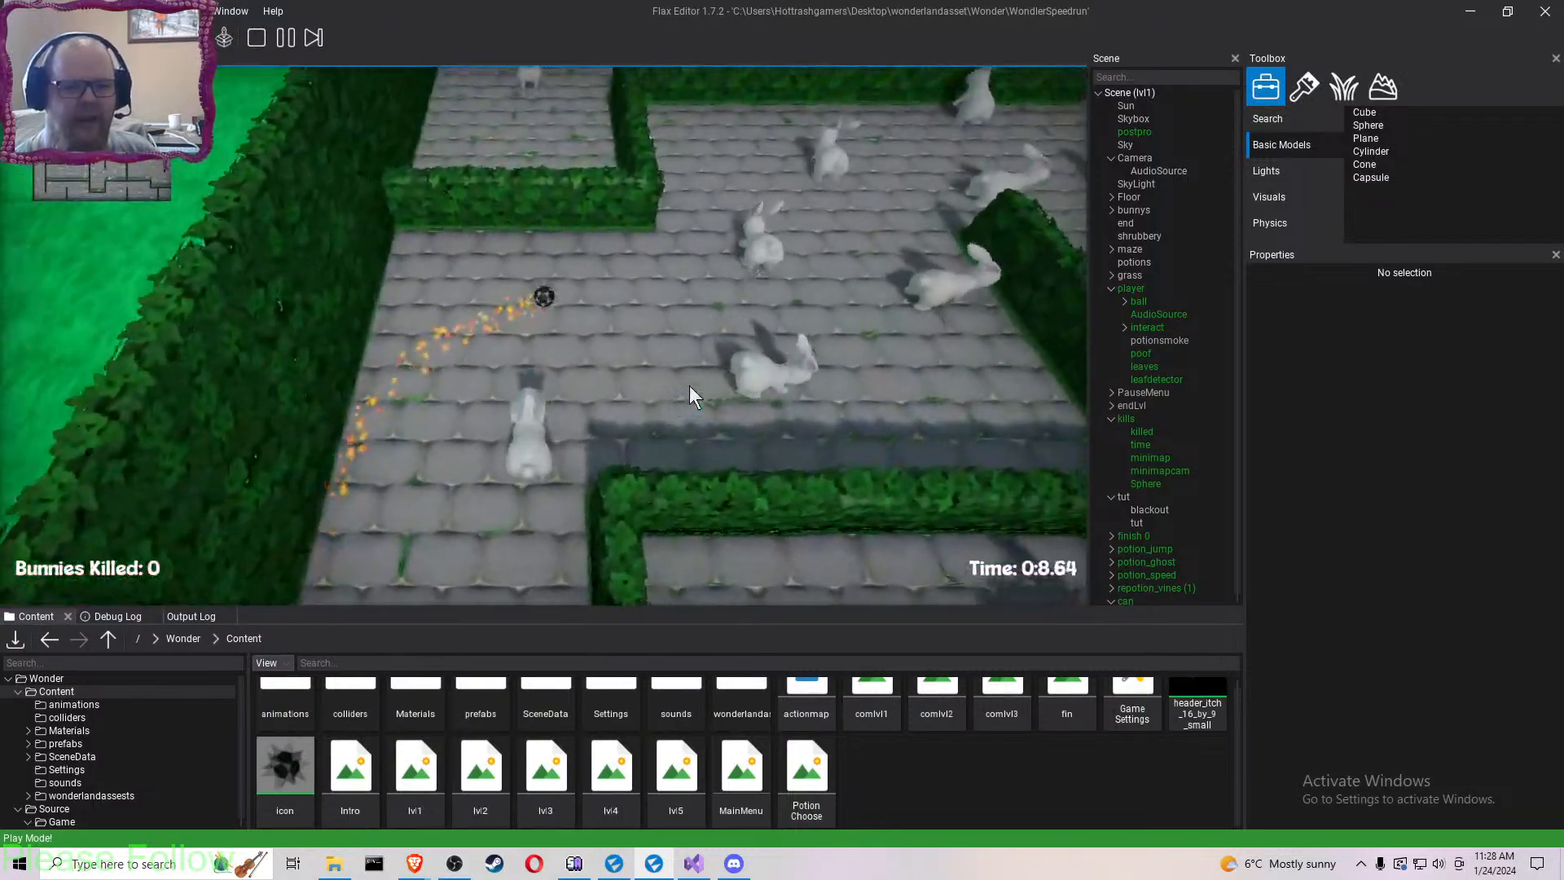
pyautogui.press('w')
pyautogui.press('d')
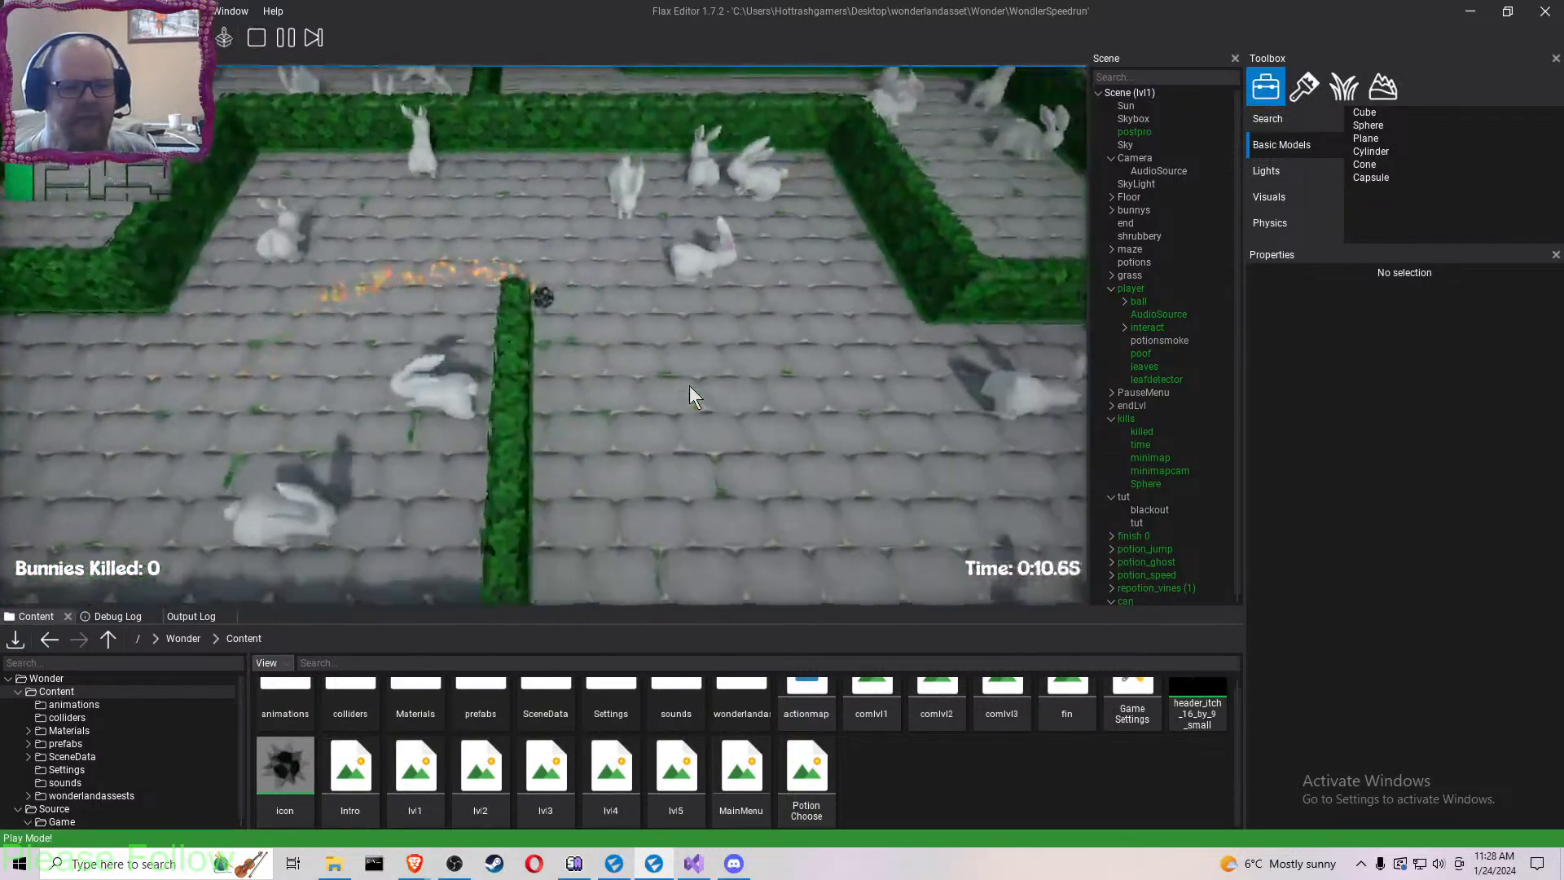
pyautogui.press('s')
pyautogui.press('d')
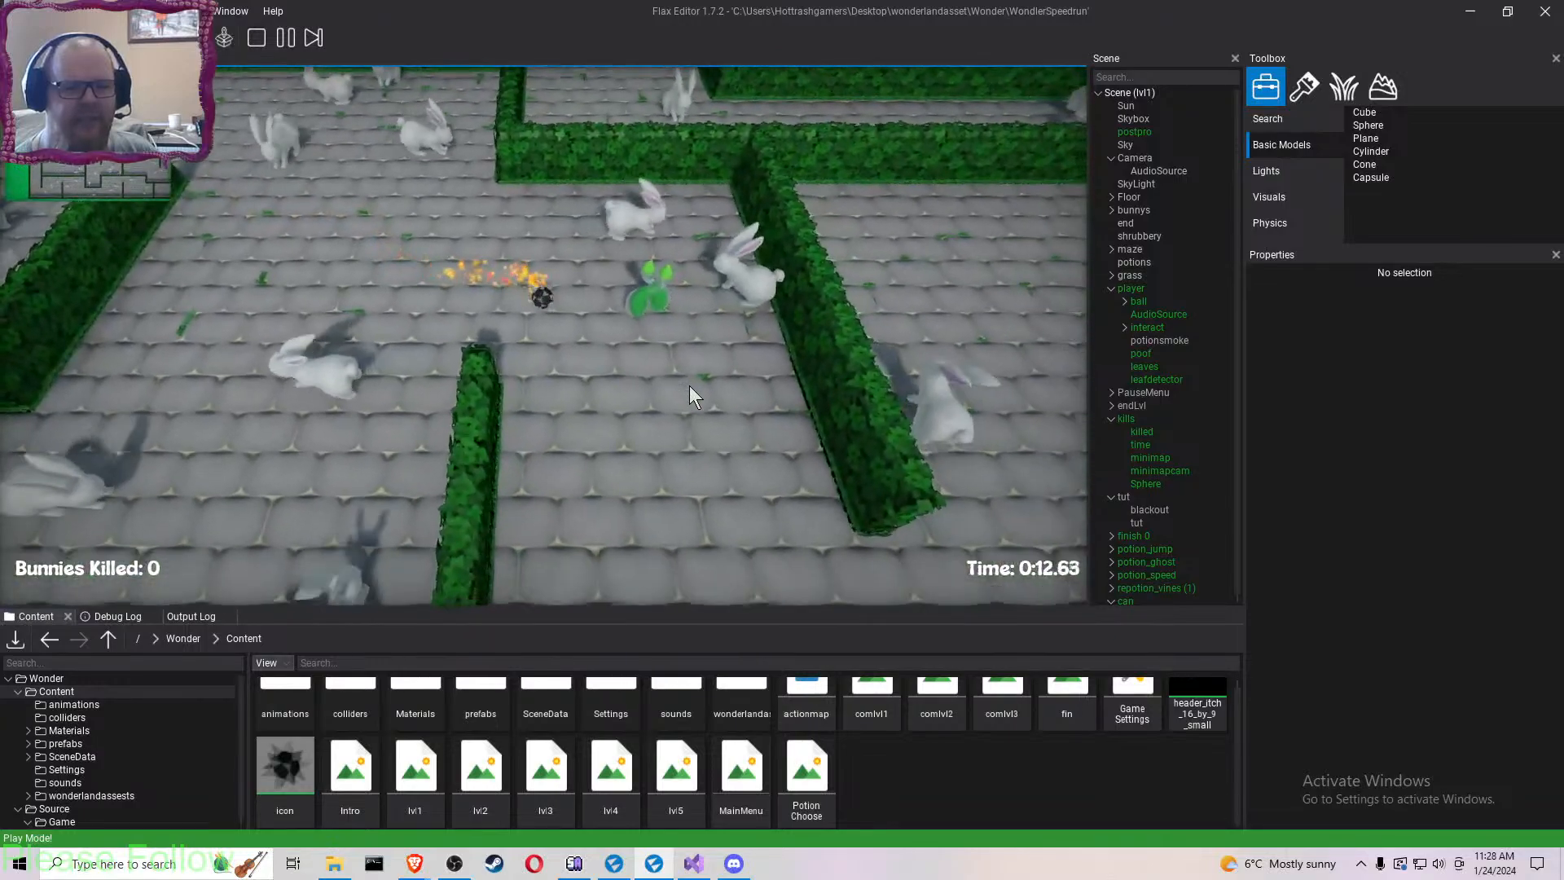
pyautogui.press('s')
pyautogui.press('d')
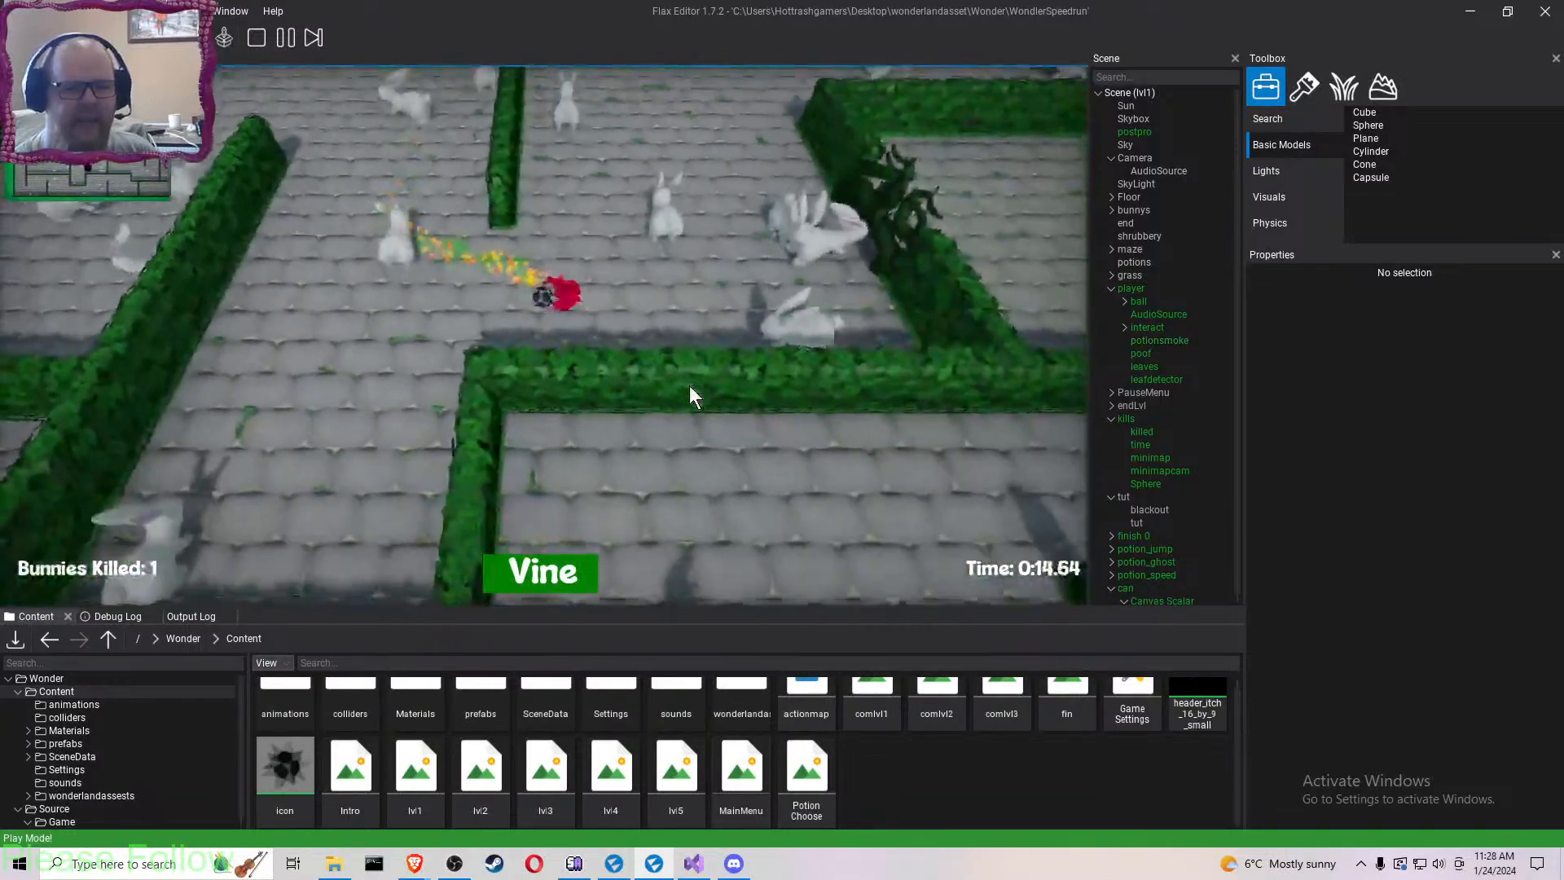
pyautogui.press('d')
pyautogui.press('w')
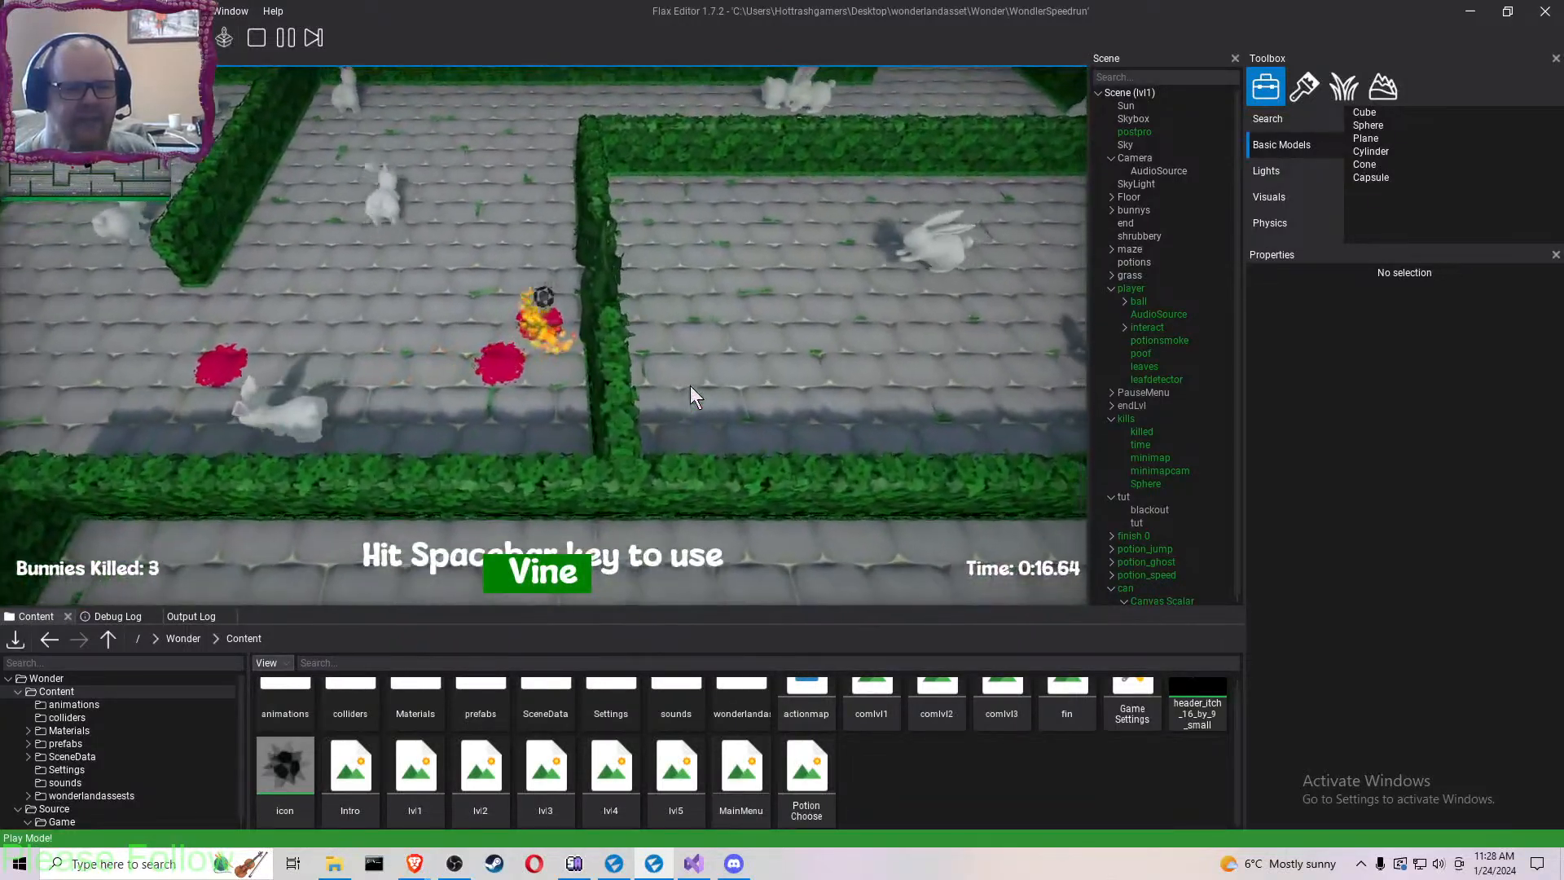
# - Use the vine potion and roll the ball through the rest of the level one maze to the finish
pyautogui.press('space')
pyautogui.press('d')
pyautogui.press('s')
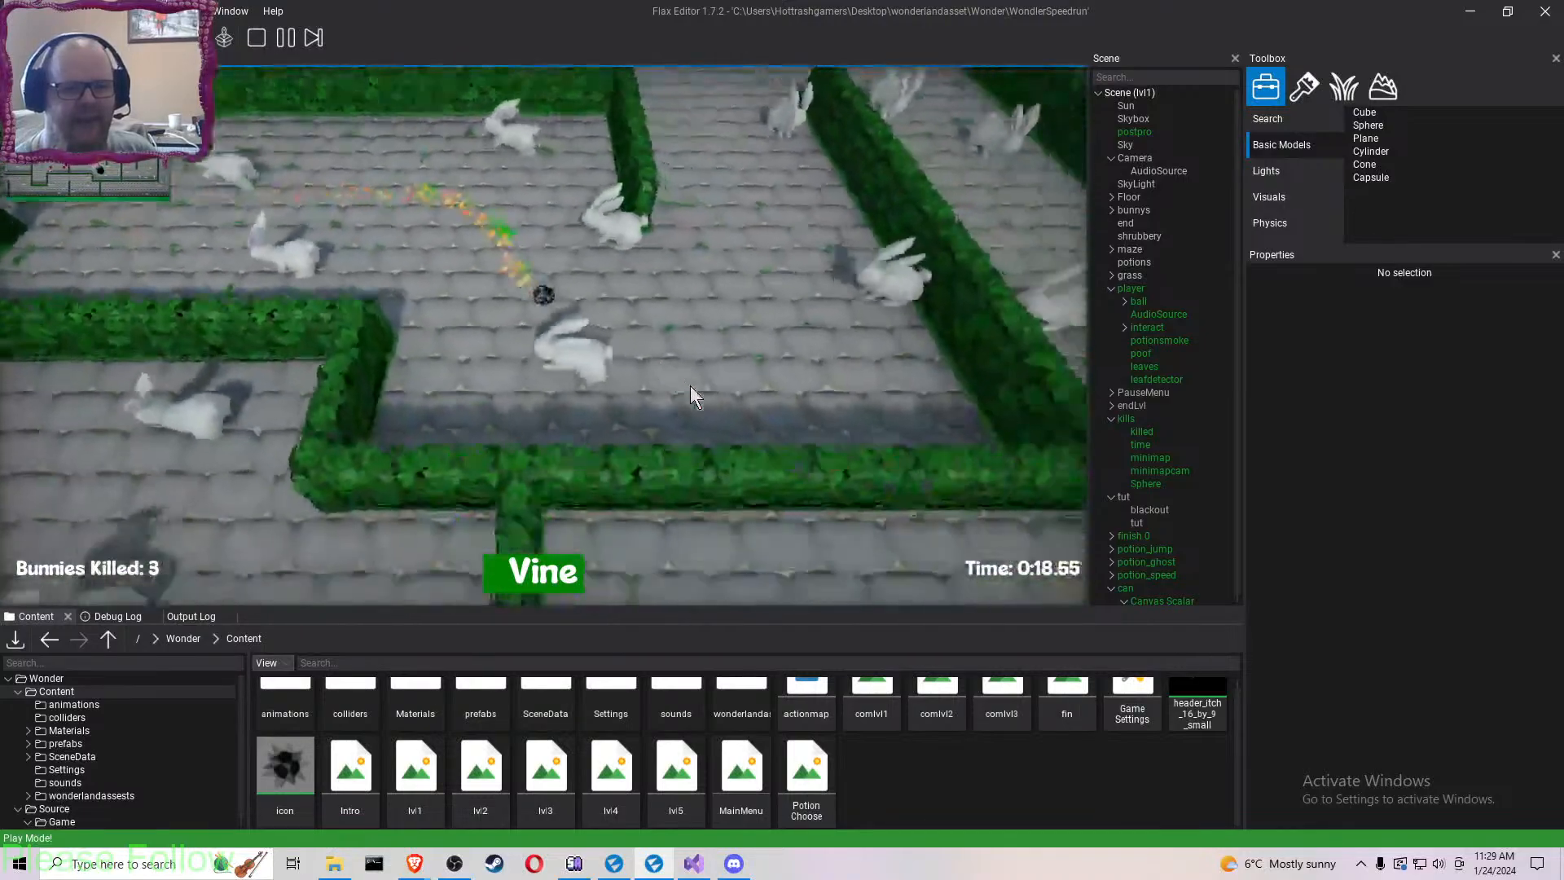
pyautogui.press('w')
pyautogui.press('w')
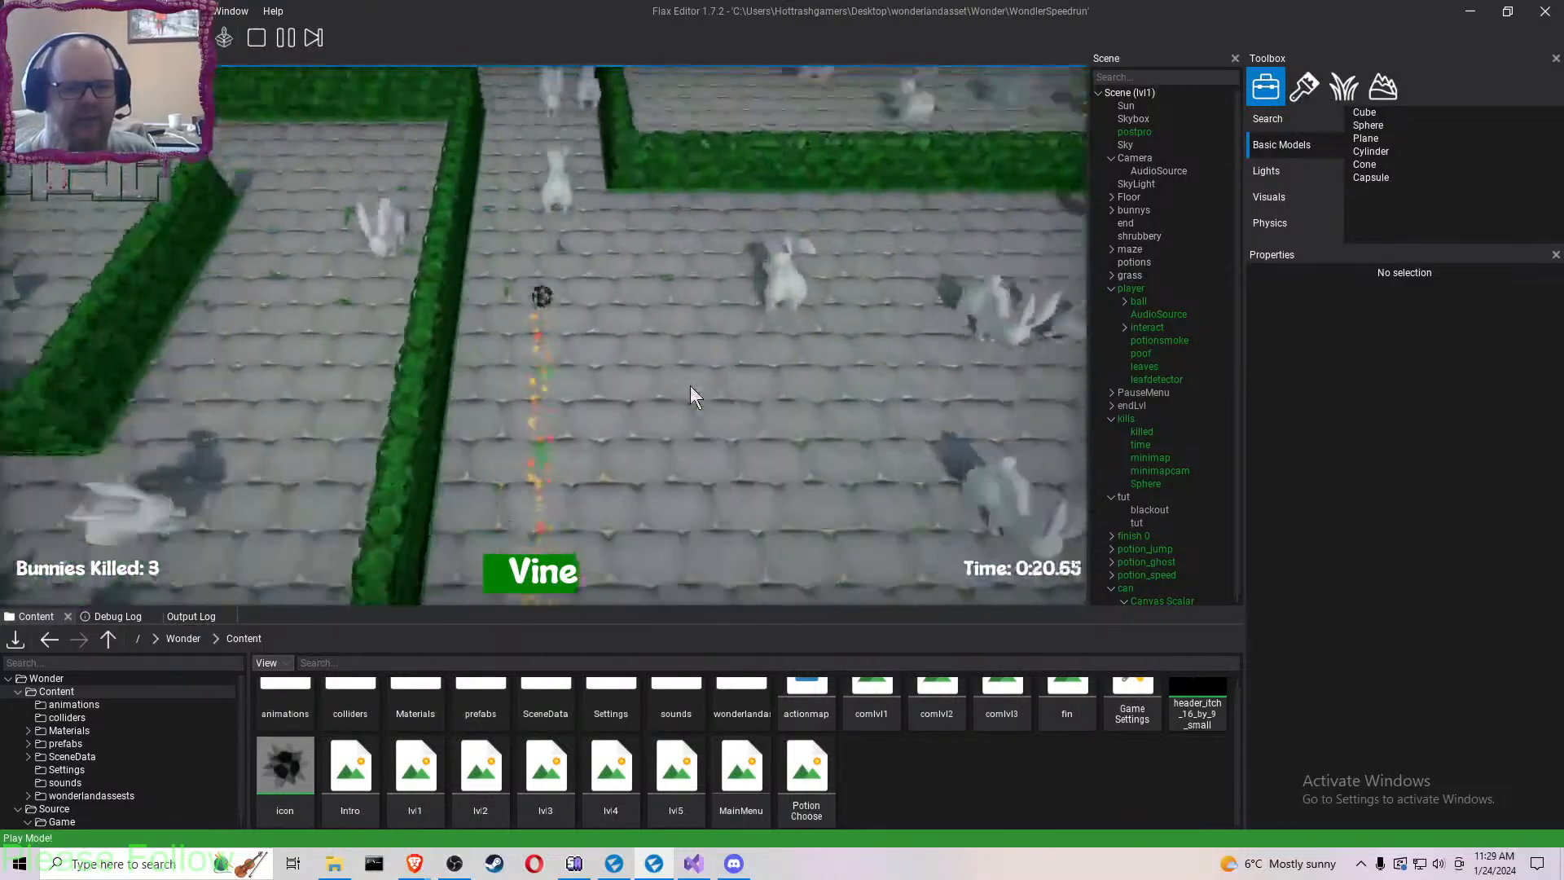
pyautogui.press('d')
pyautogui.press('a')
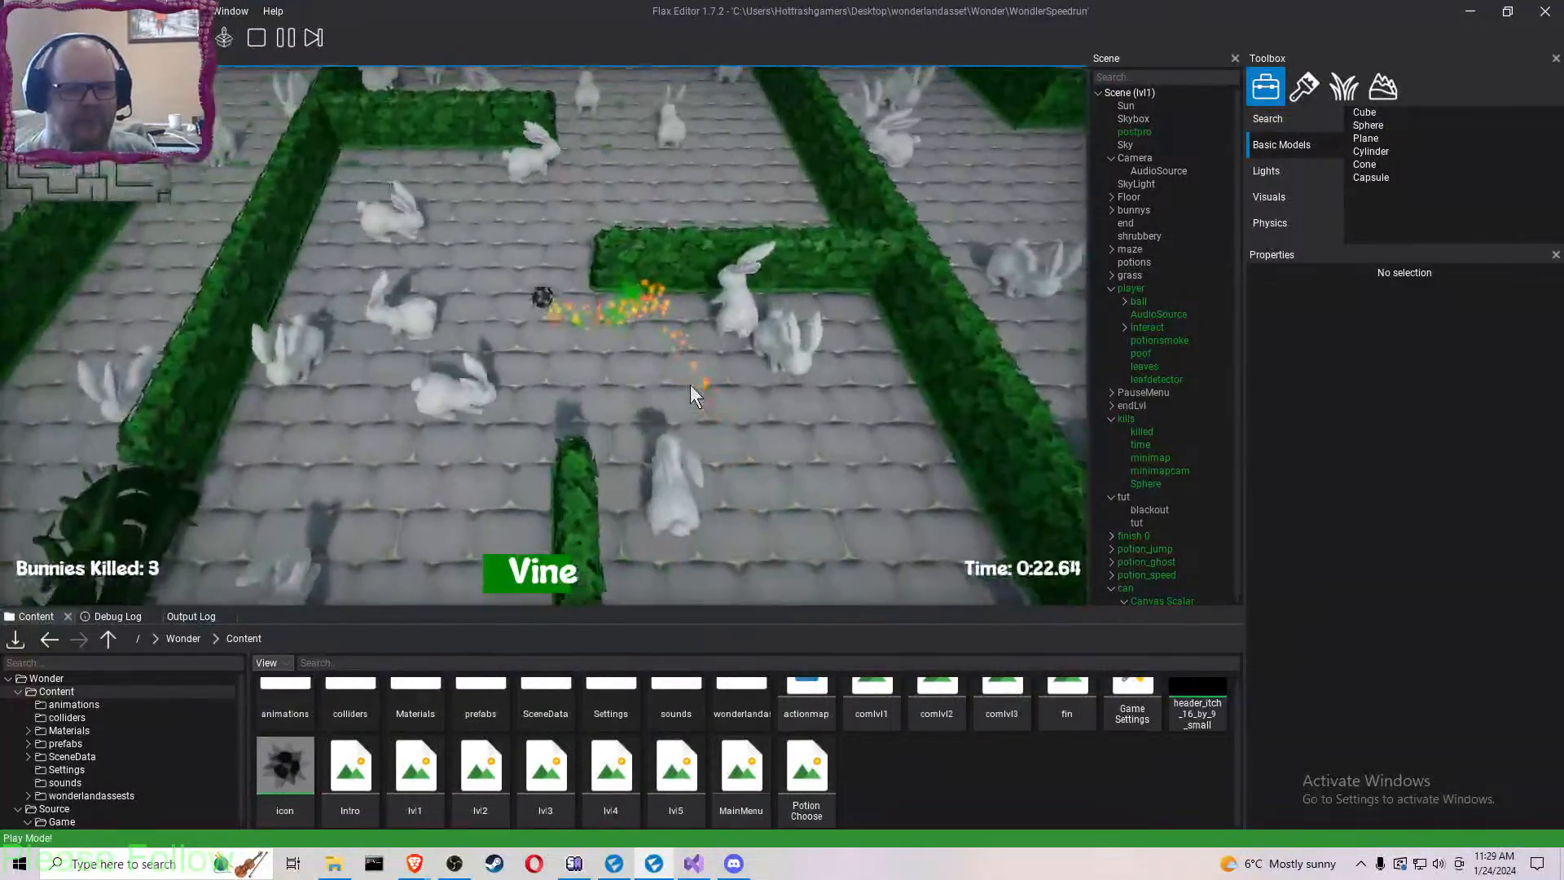
pyautogui.press('d')
pyautogui.press('w')
pyautogui.press('a')
pyautogui.press('space')
pyautogui.press('w')
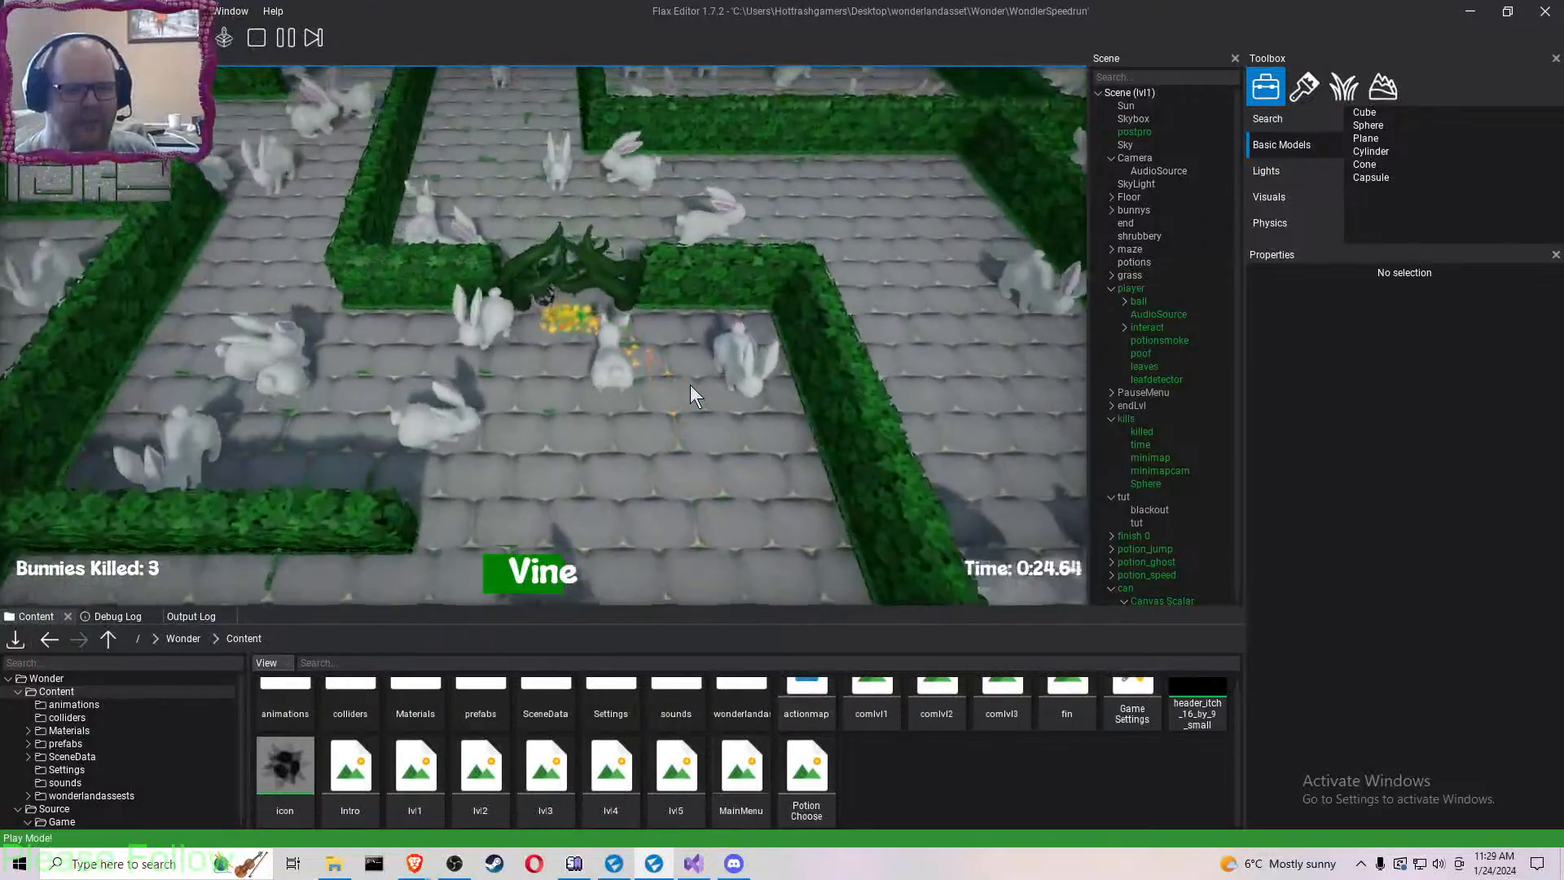
pyautogui.press('w')
pyautogui.press('a')
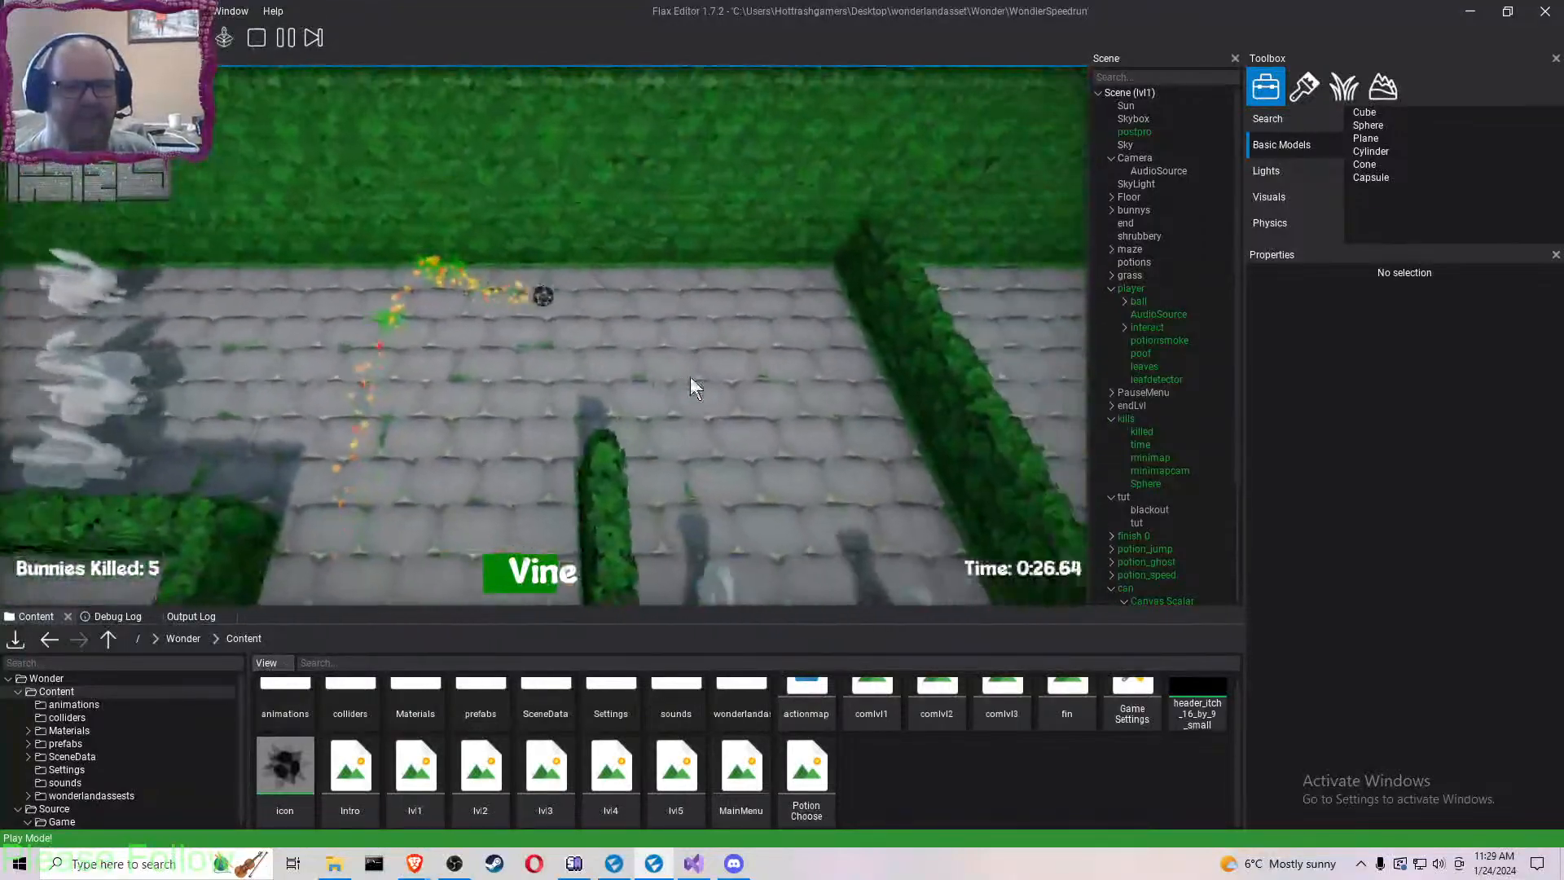
pyautogui.press('s')
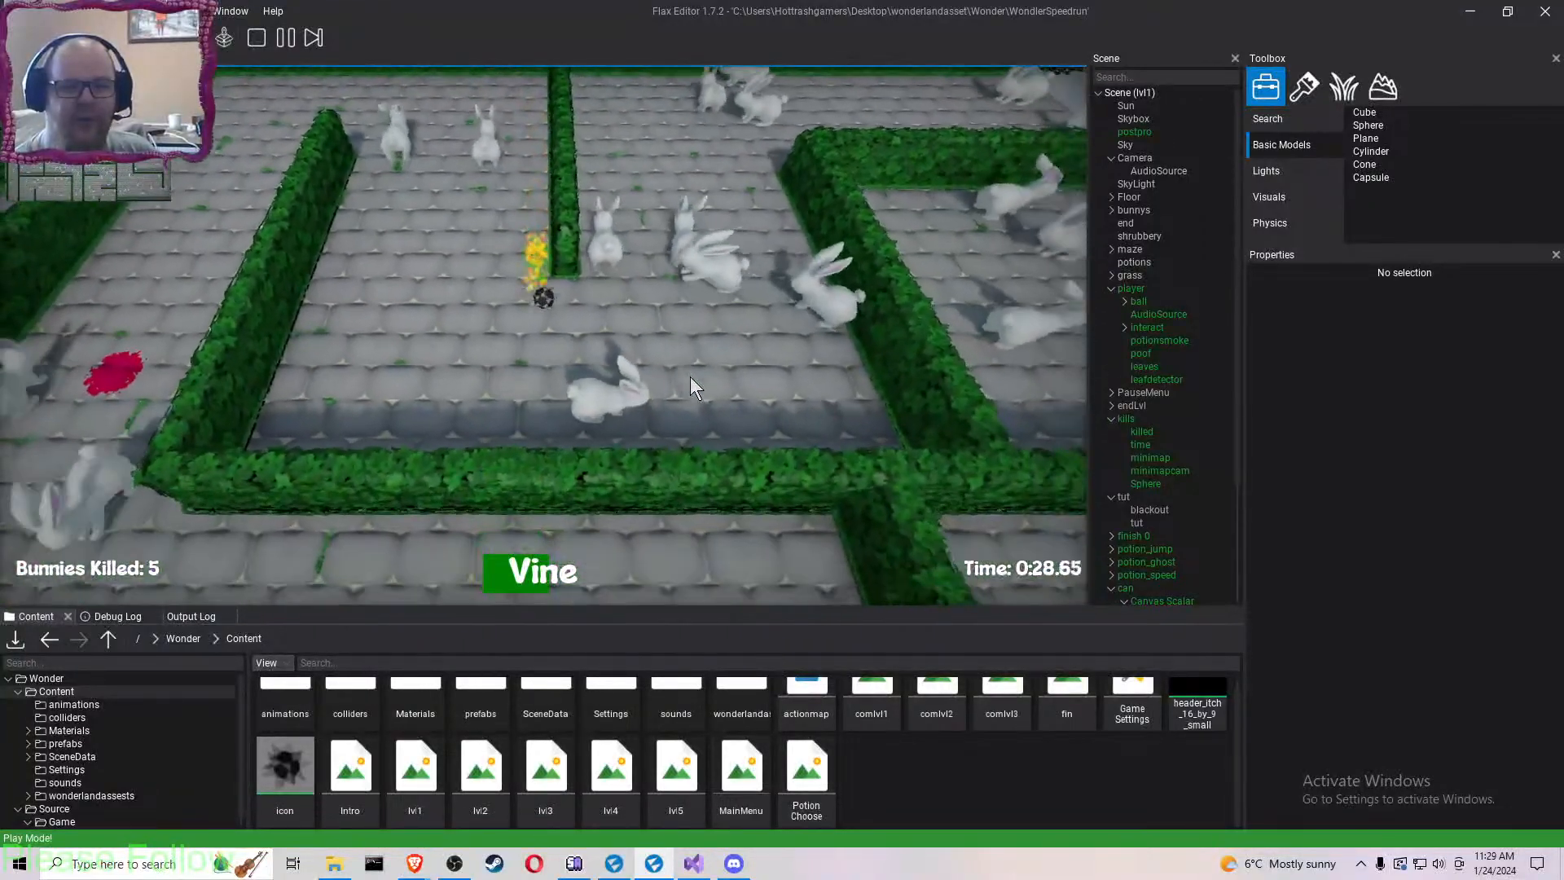
pyautogui.press('d')
pyautogui.press('w')
pyautogui.press('w')
pyautogui.press('d')
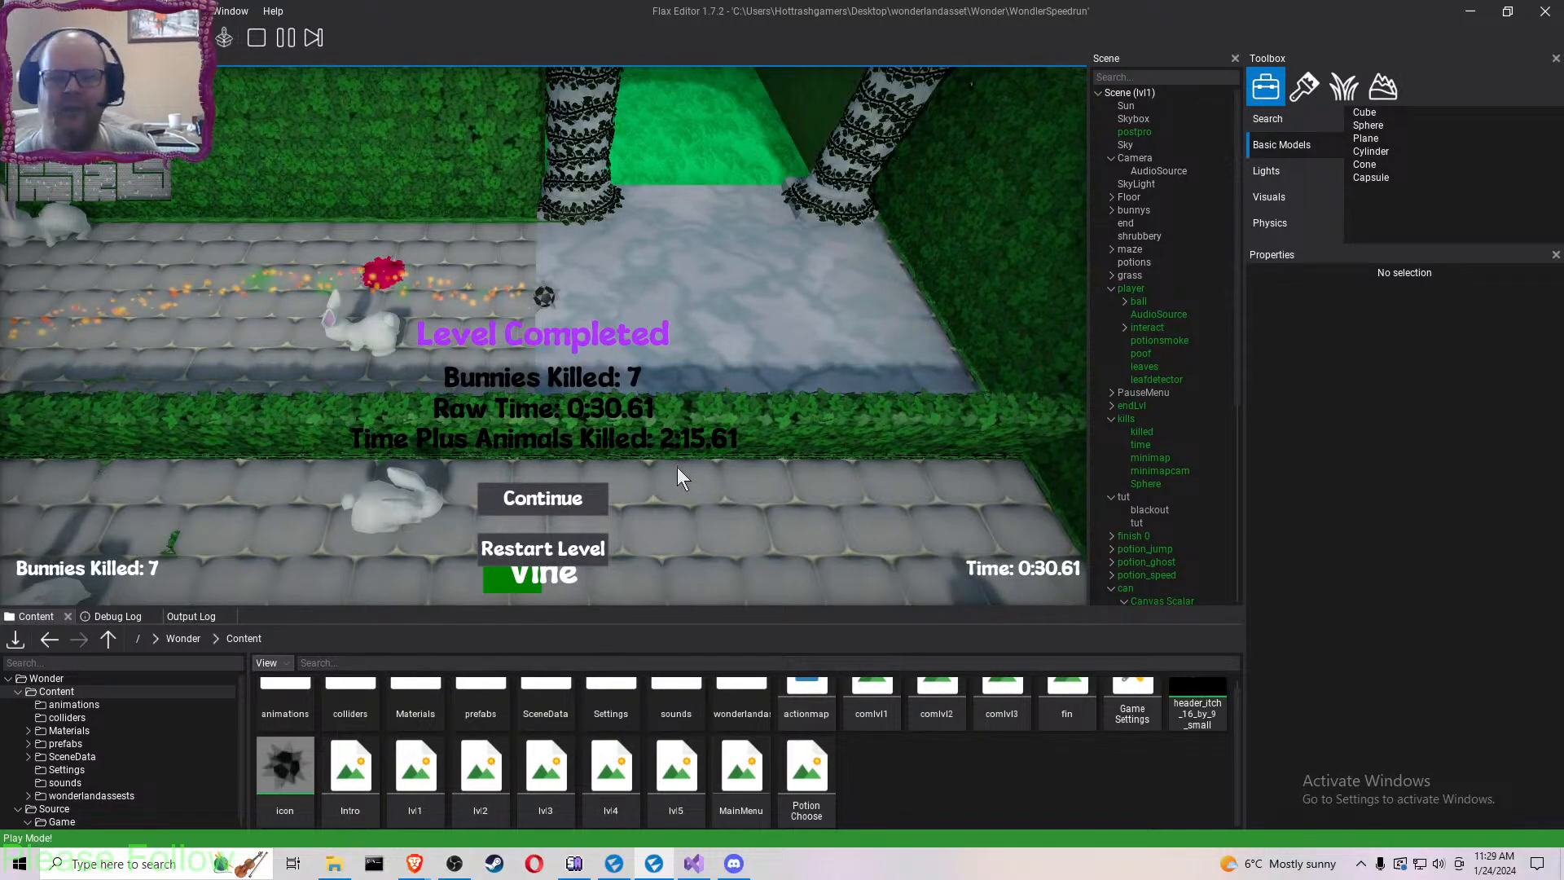
# - Continue to level two and roll the ball through the first statue circle and the first rotating potion cross
pyautogui.click(581, 500)
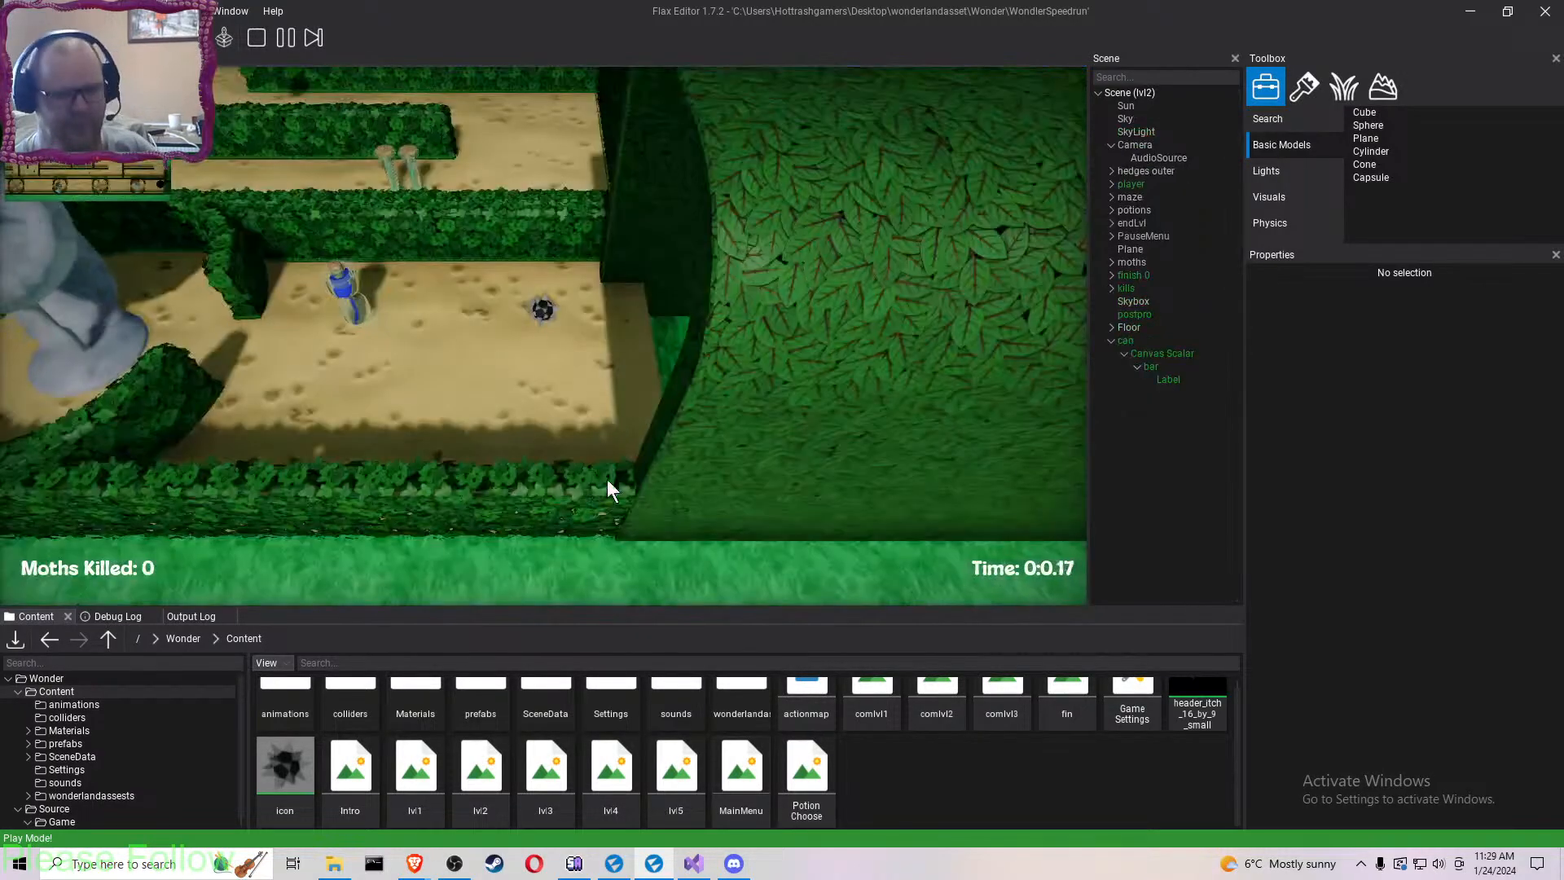
pyautogui.press('a')
pyautogui.press('s')
pyautogui.press('w')
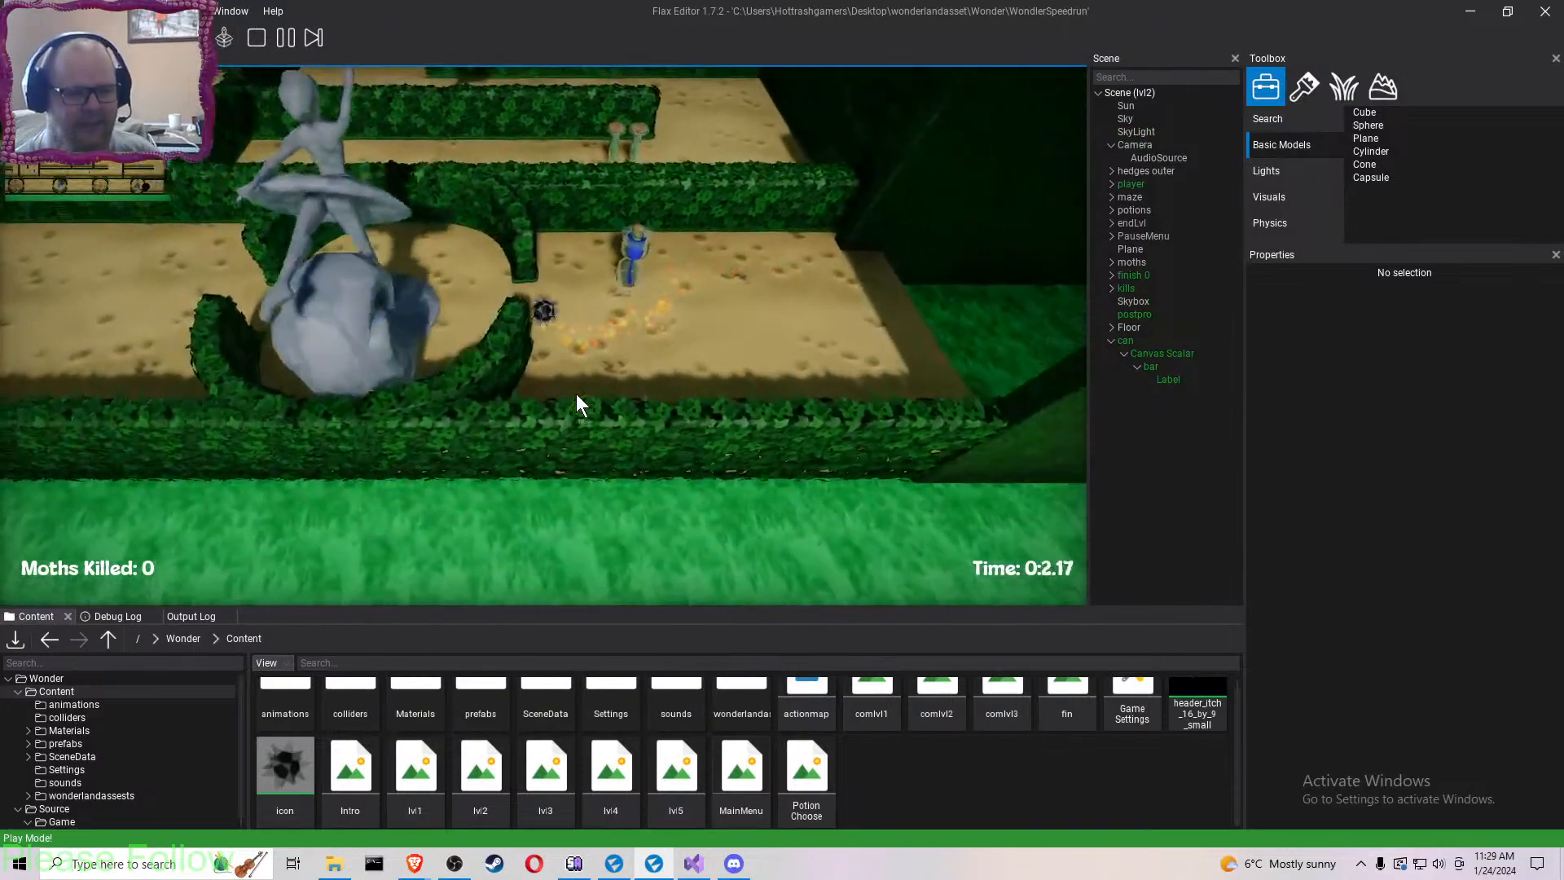
pyautogui.press('s')
pyautogui.press('a')
pyautogui.press('w')
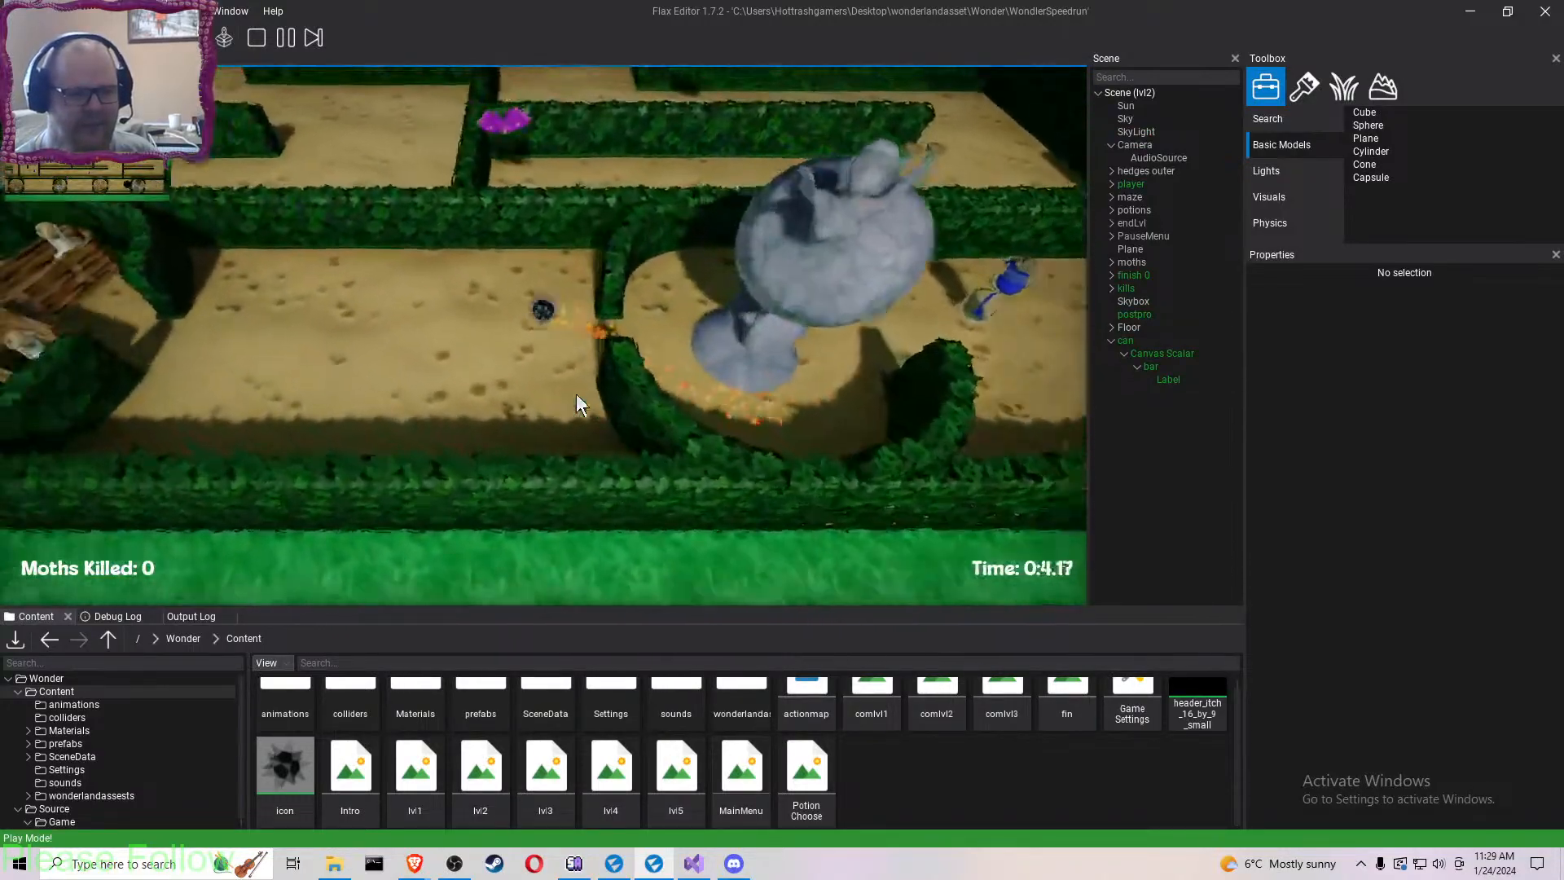
pyautogui.press('w')
pyautogui.press('a')
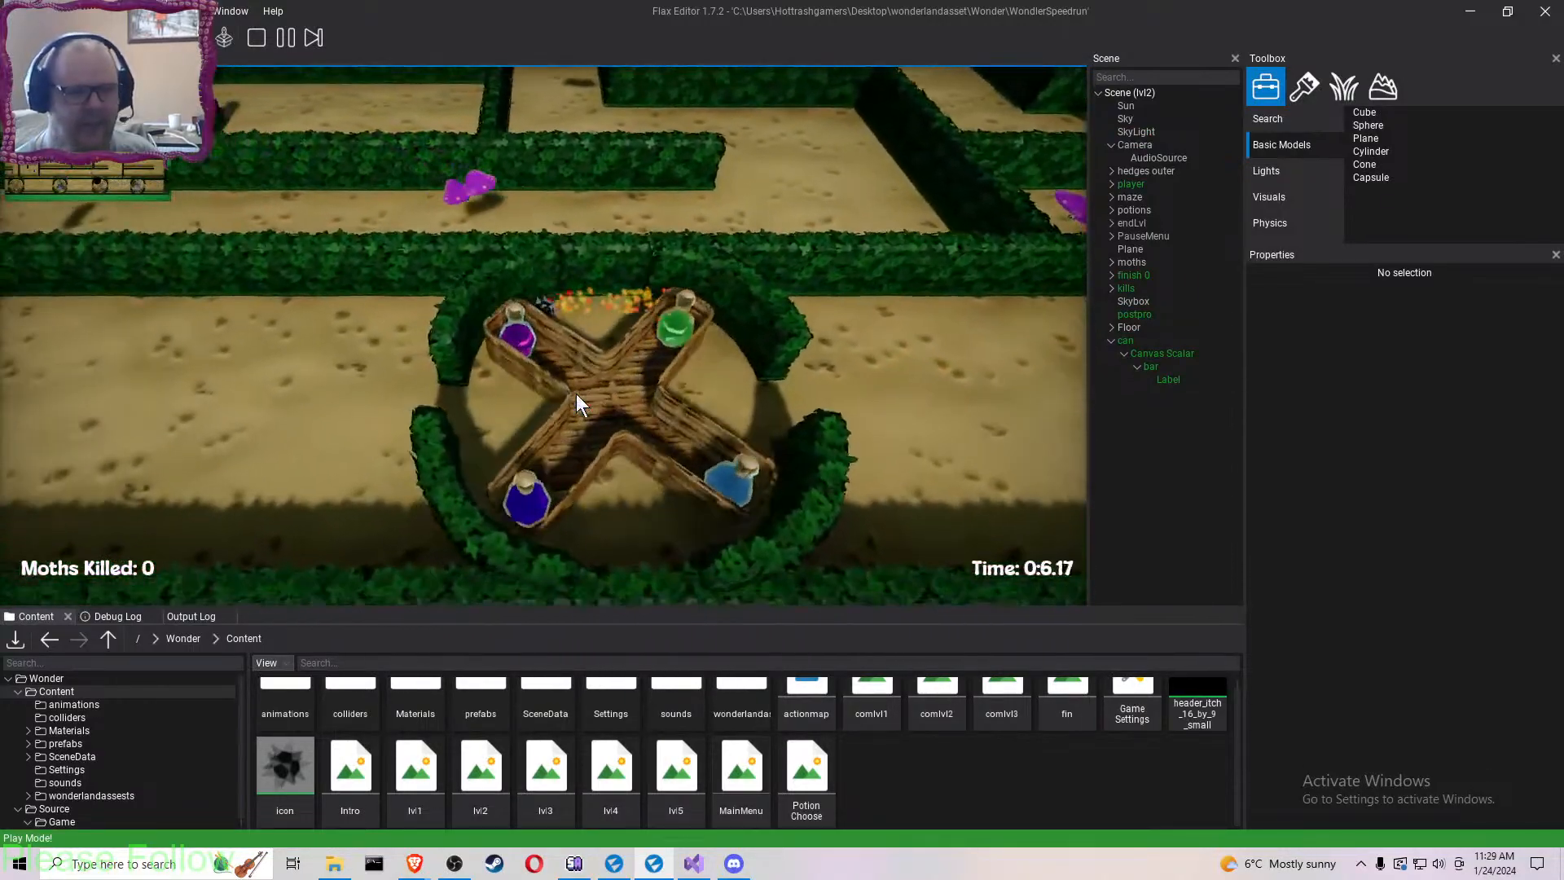
pyautogui.press('s')
pyautogui.press('w')
pyautogui.press('a')
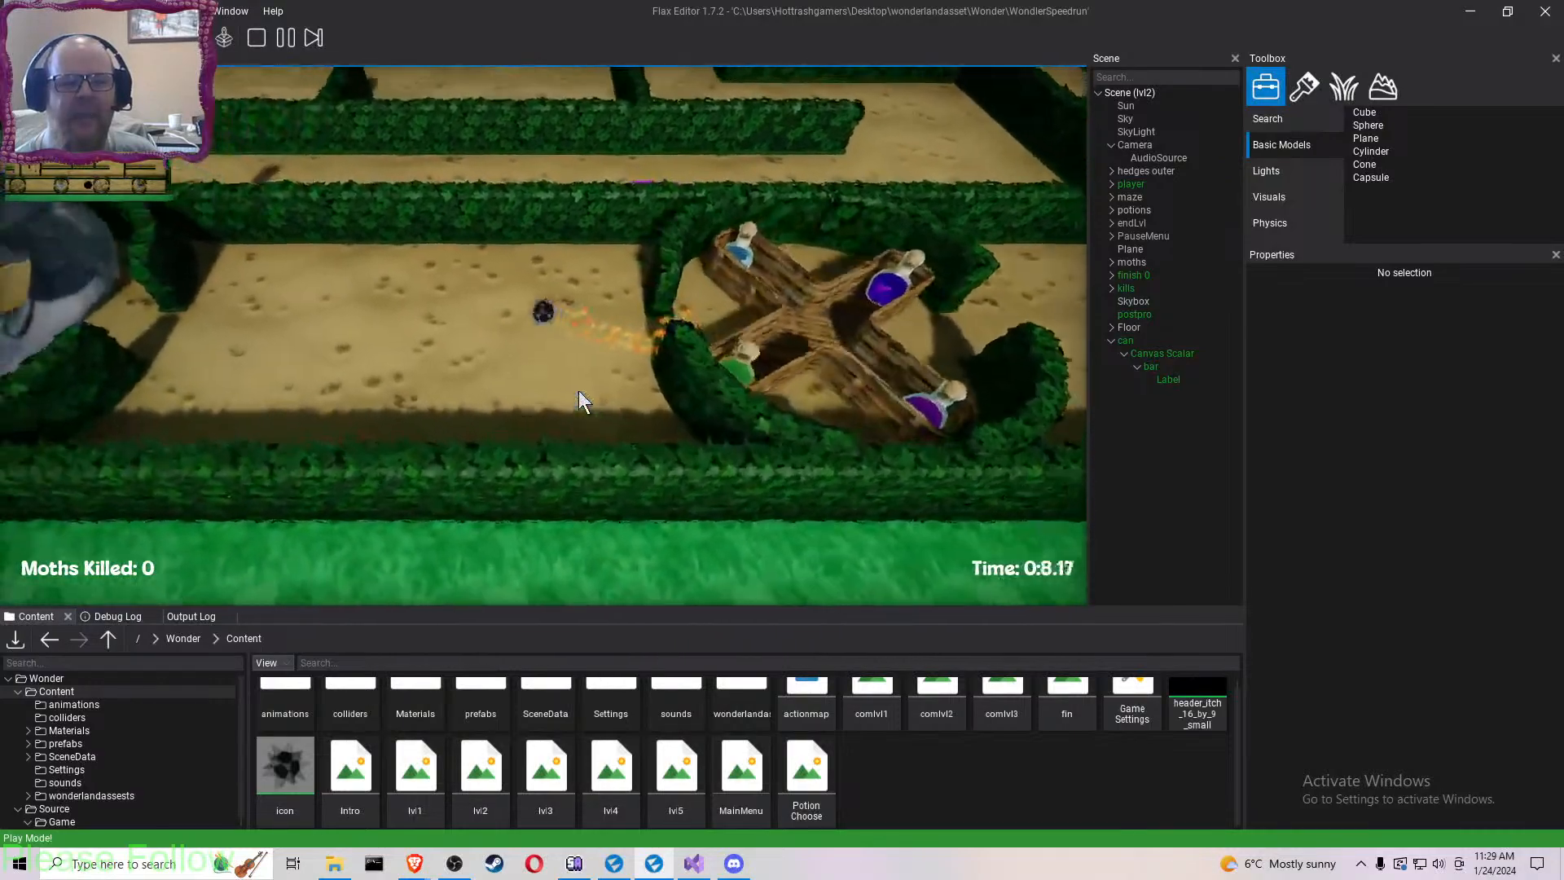
# - Roll the ball along the outer level two corridor through the next statue circle and the second rotating potion cross
pyautogui.press('s')
pyautogui.press('a')
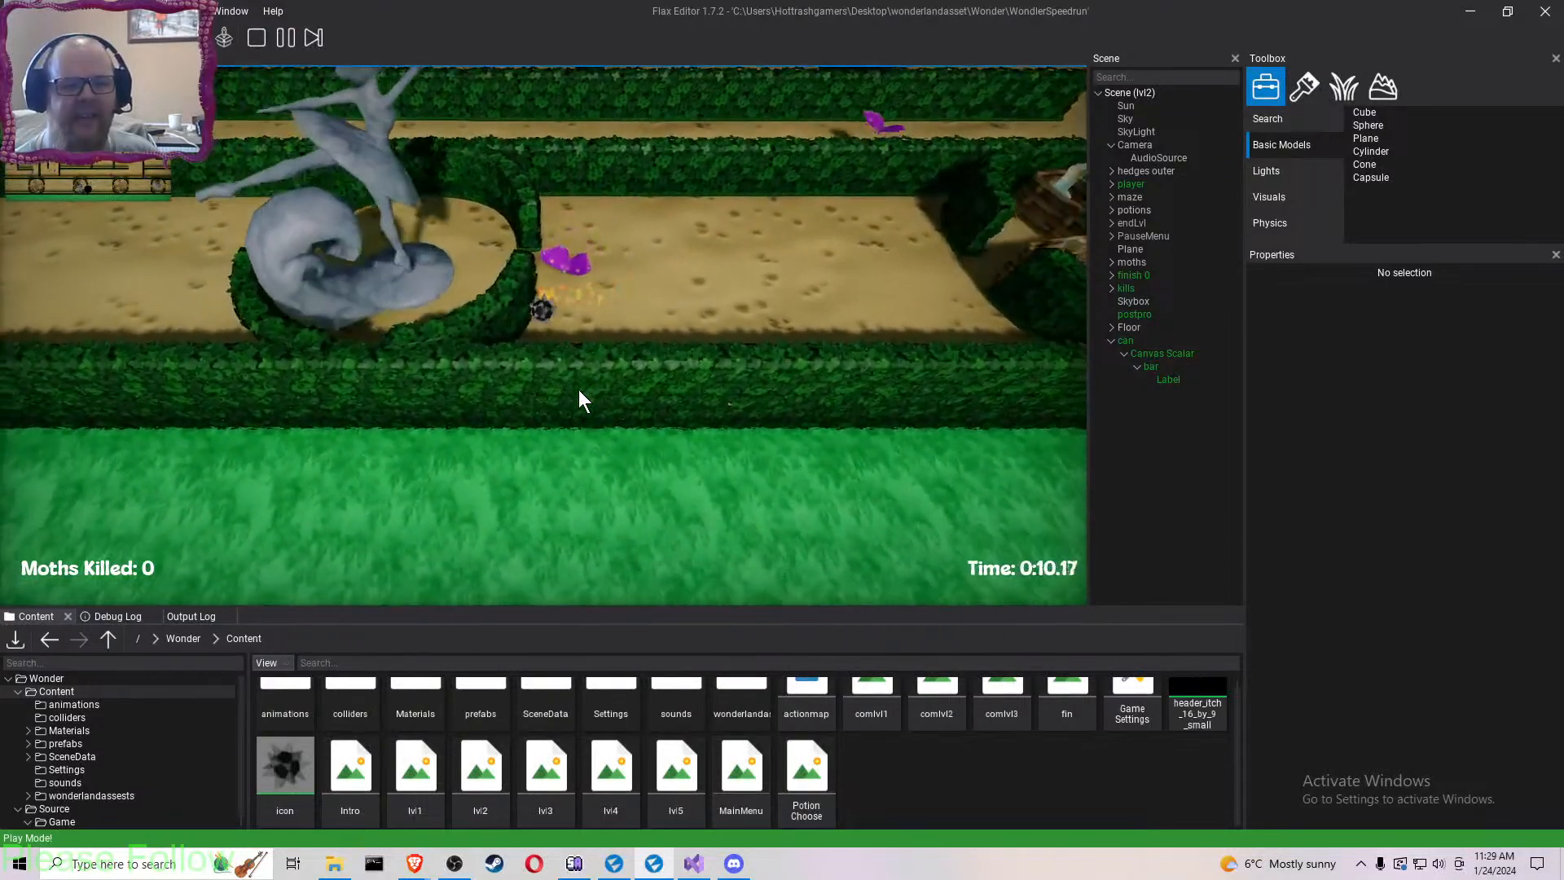
pyautogui.press('w')
pyautogui.press('a')
pyautogui.press('a')
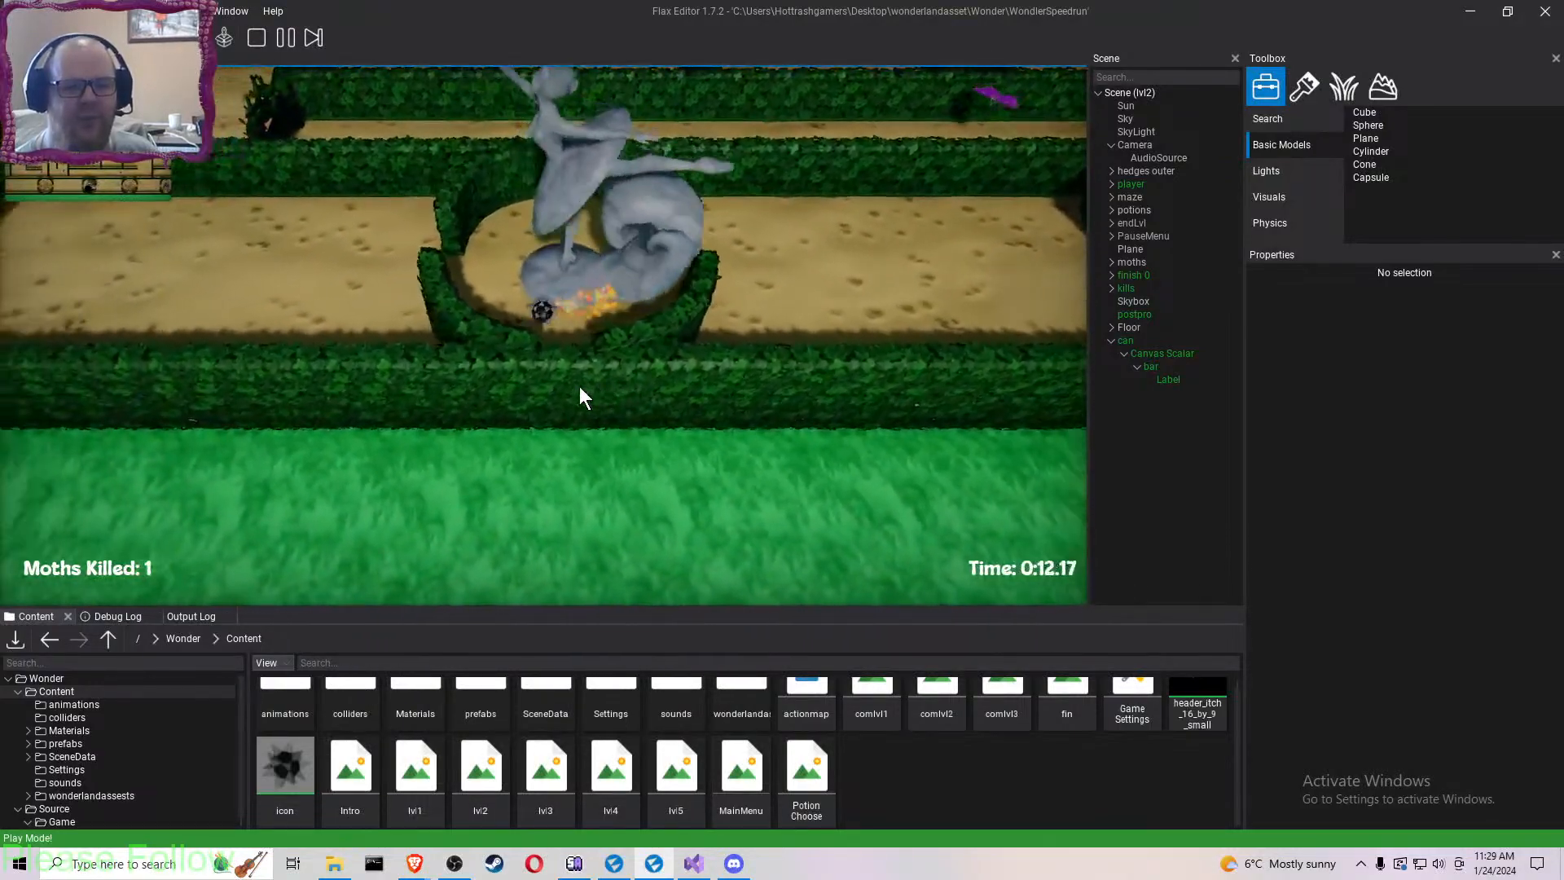
pyautogui.press('a')
pyautogui.press('w')
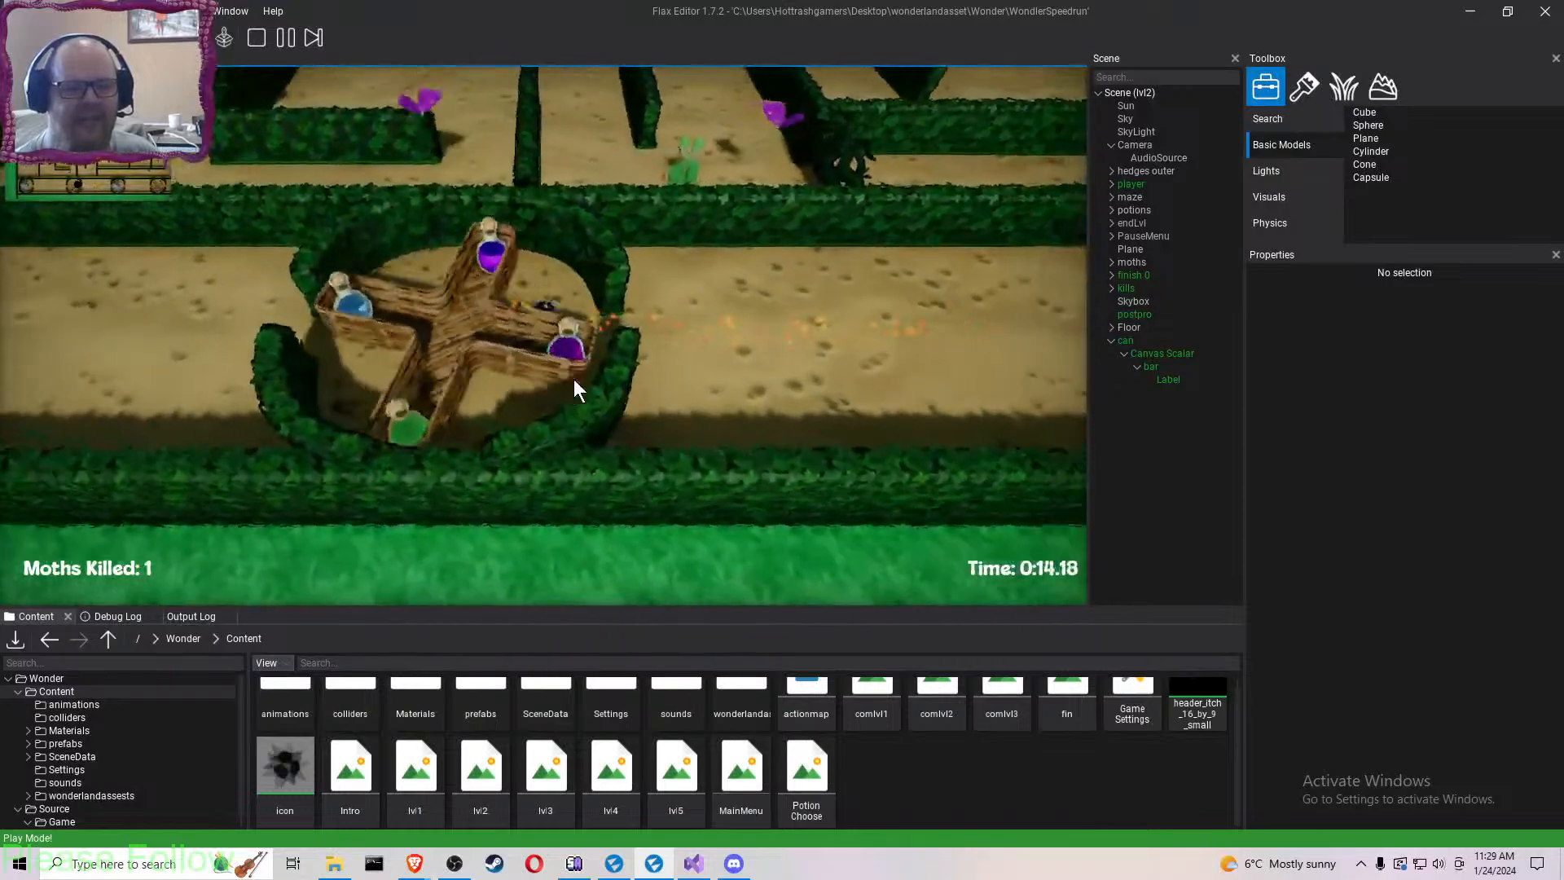
pyautogui.press('a')
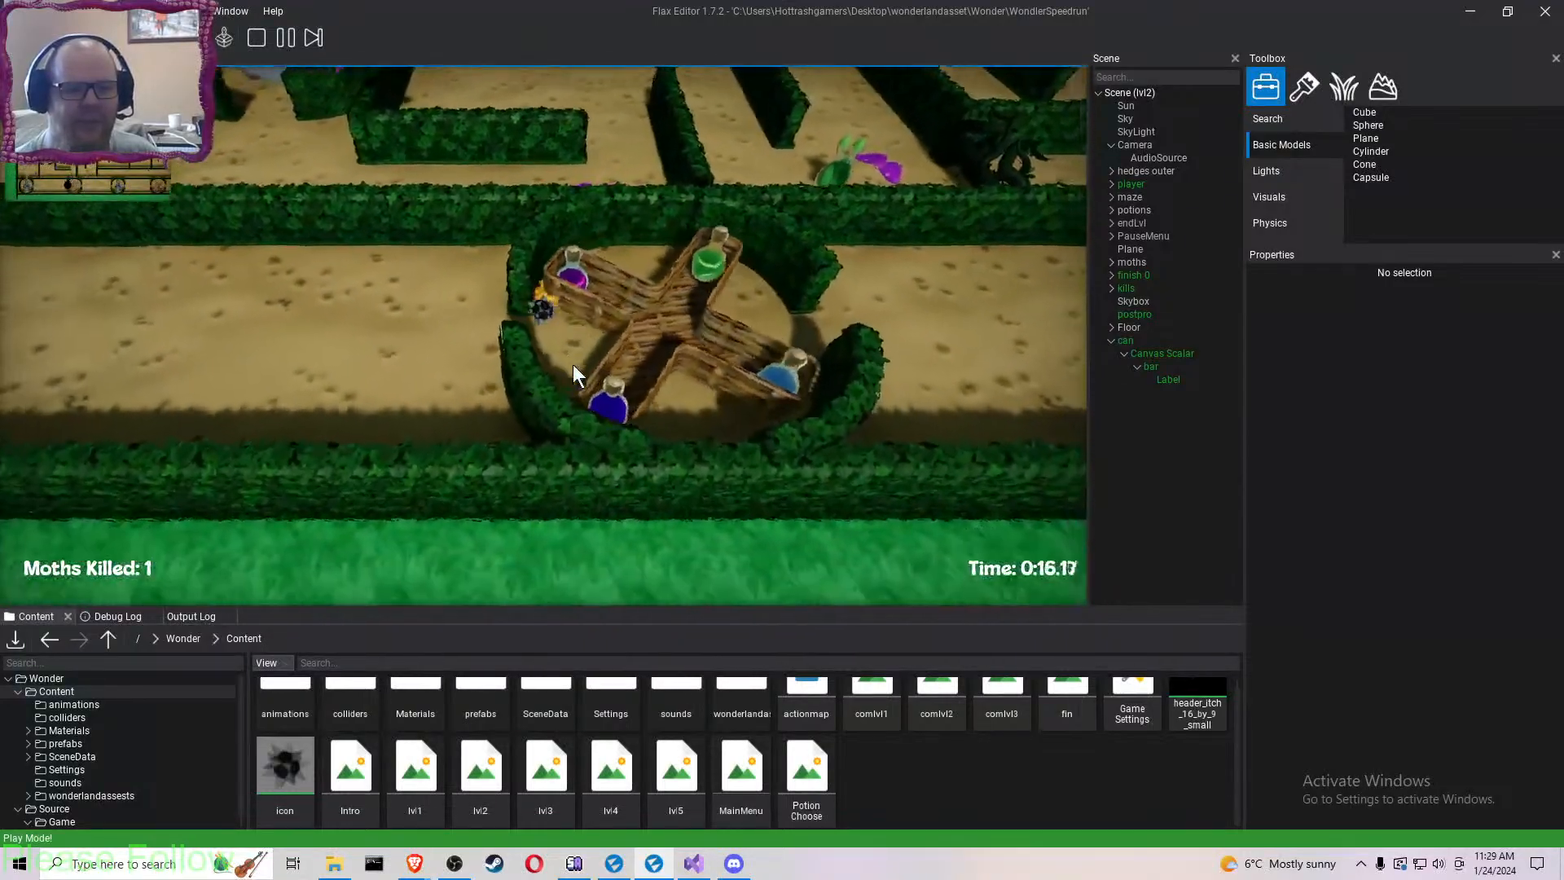
pyautogui.press('a')
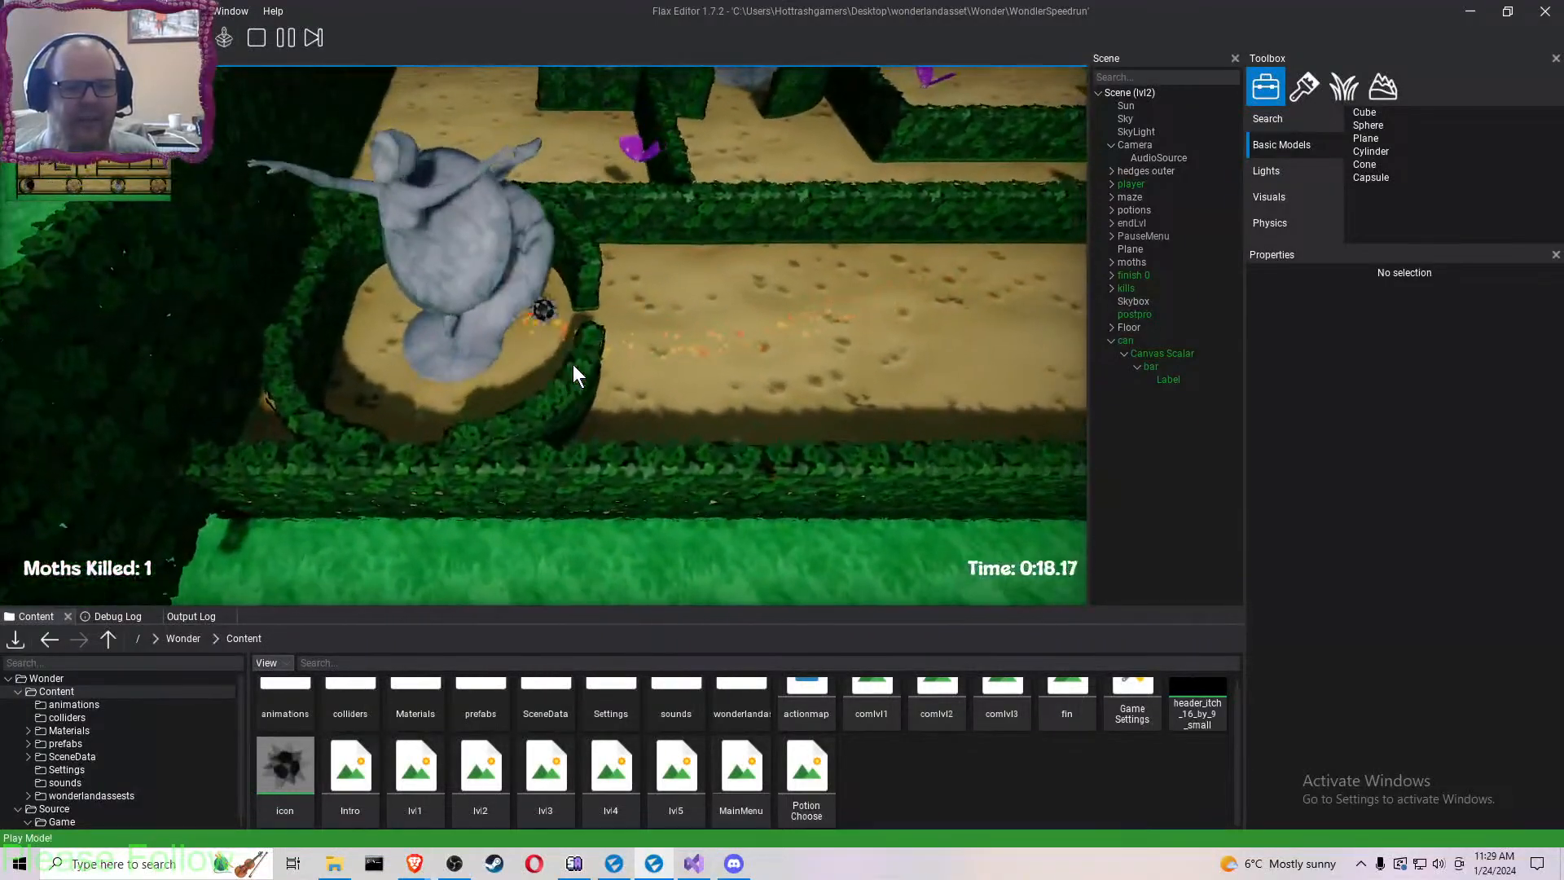
# - Steer the ball around the statue in the circle at the far end of the outer corridor
pyautogui.press('s')
pyautogui.press('w')
pyautogui.press('a')
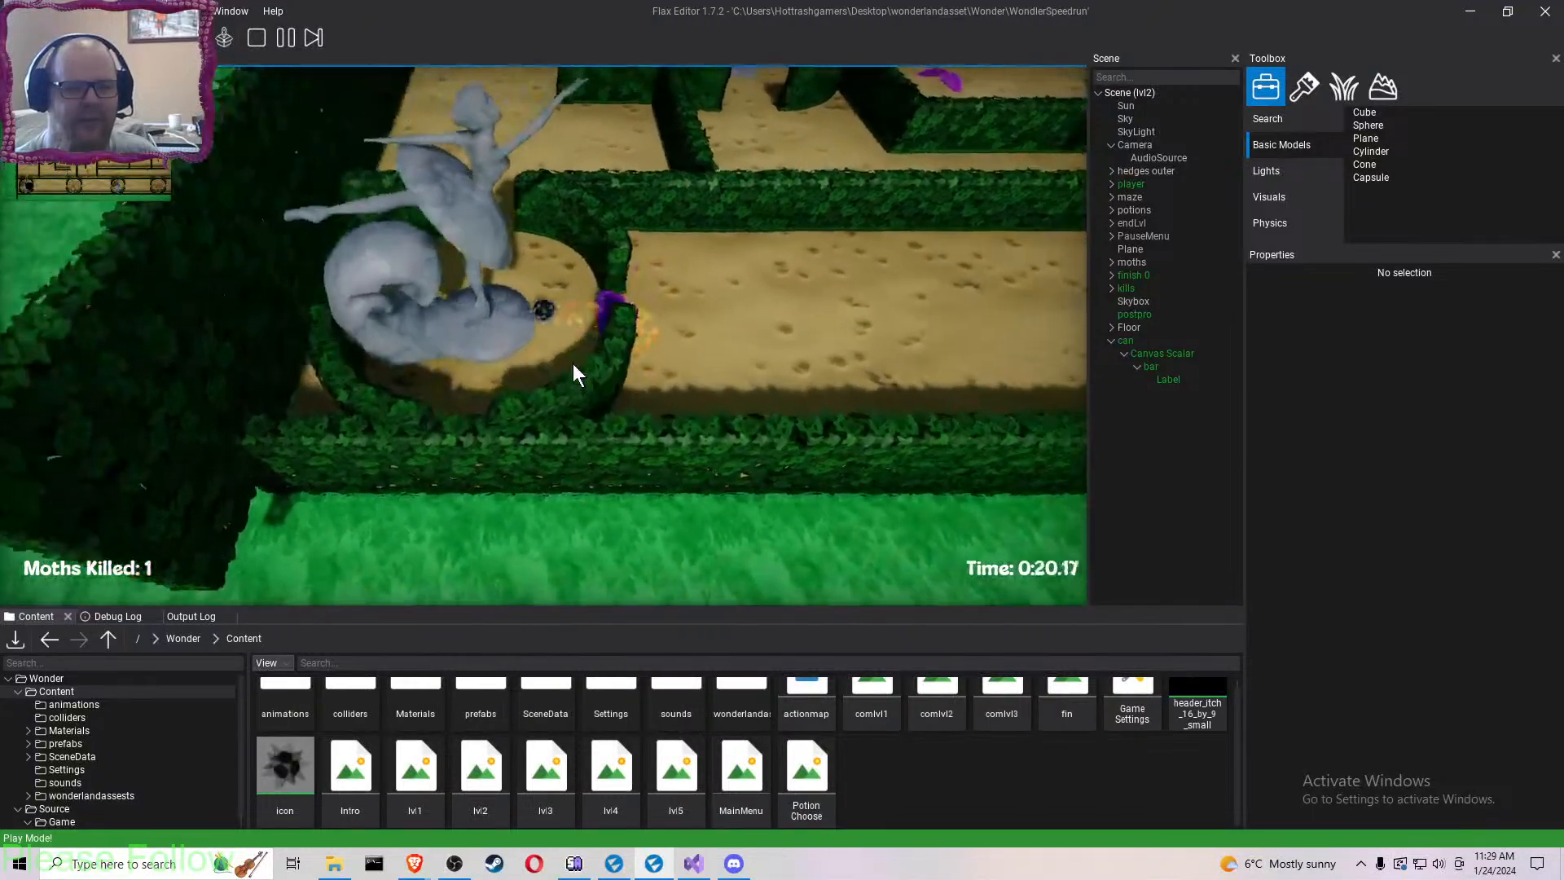
pyautogui.press('d')
pyautogui.press('s')
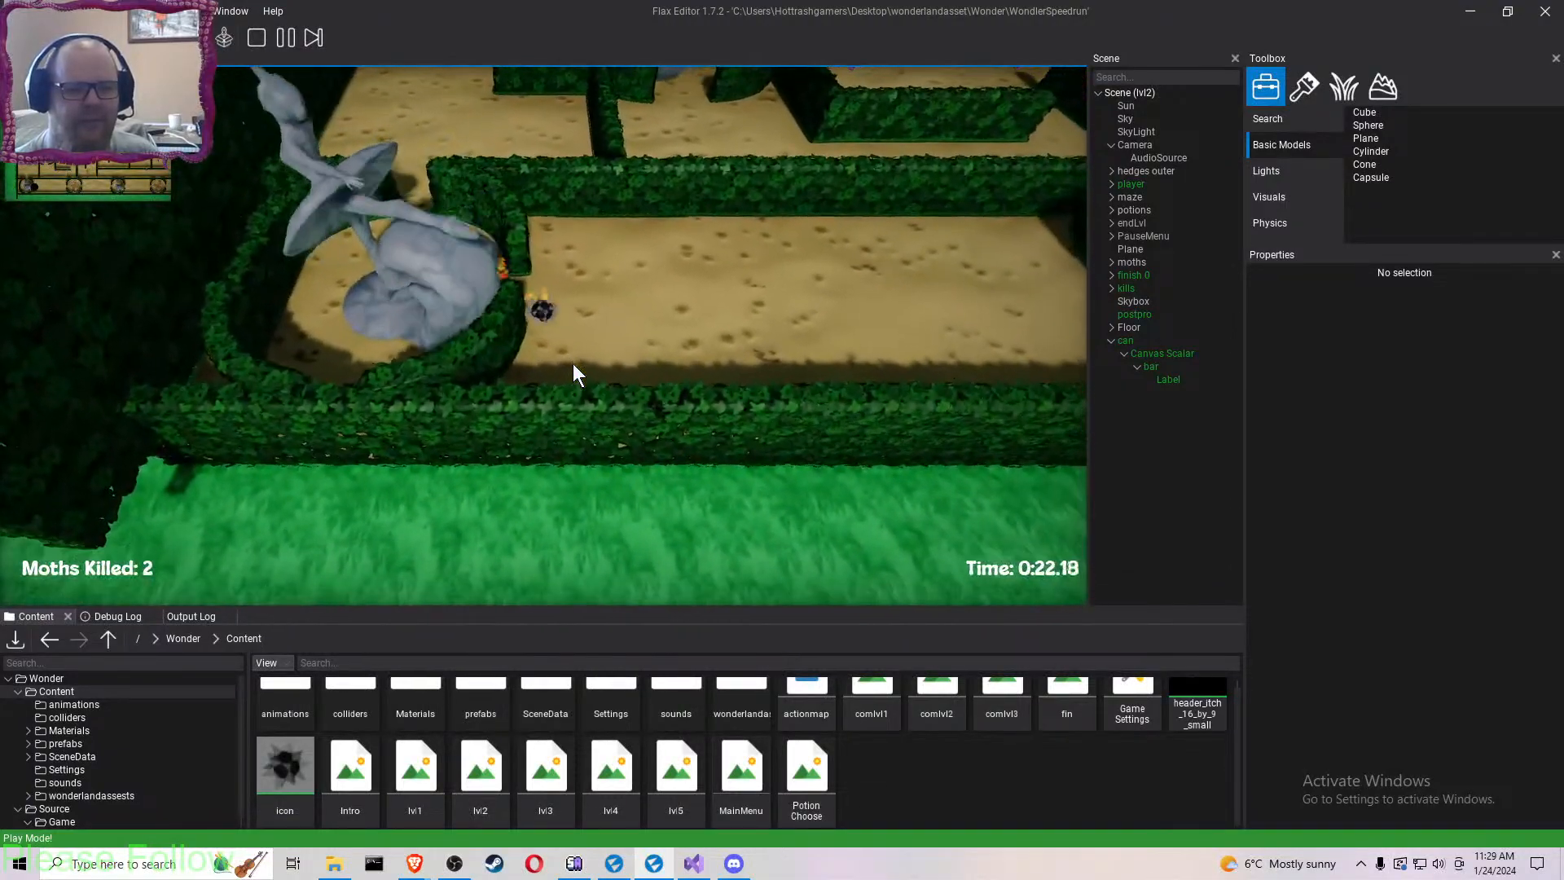
pyautogui.press('w')
pyautogui.press('a')
pyautogui.press('s')
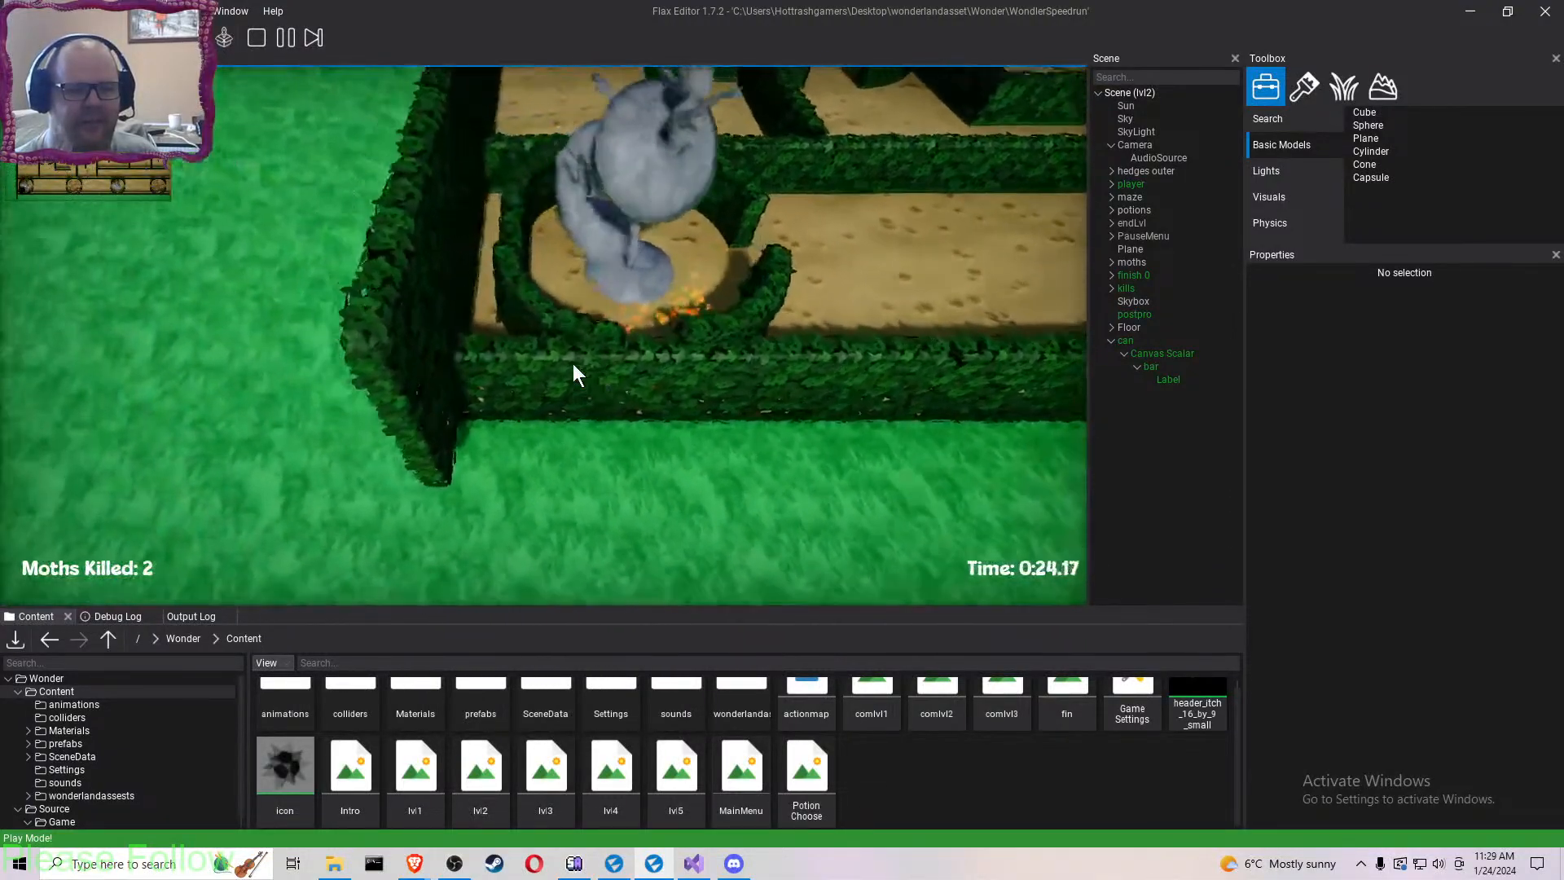
# - Roll the ball out of the end circle and through the neighbouring statue circle into the inner maze
pyautogui.press('w')
pyautogui.press('d')
pyautogui.press('w')
pyautogui.press('d')
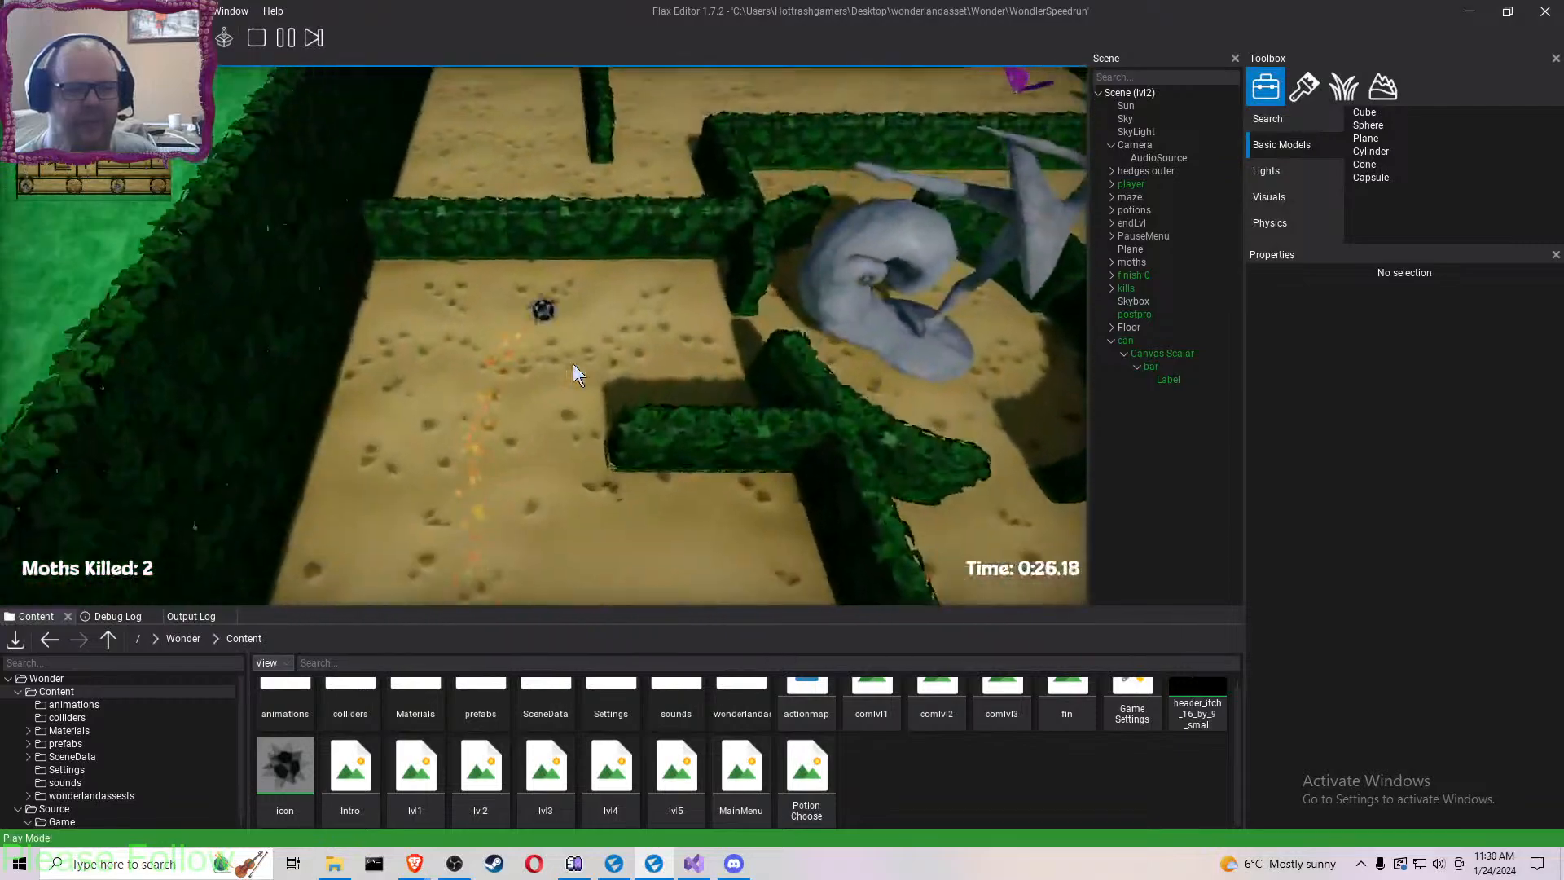
pyautogui.press('s')
pyautogui.press('d')
pyautogui.press('w')
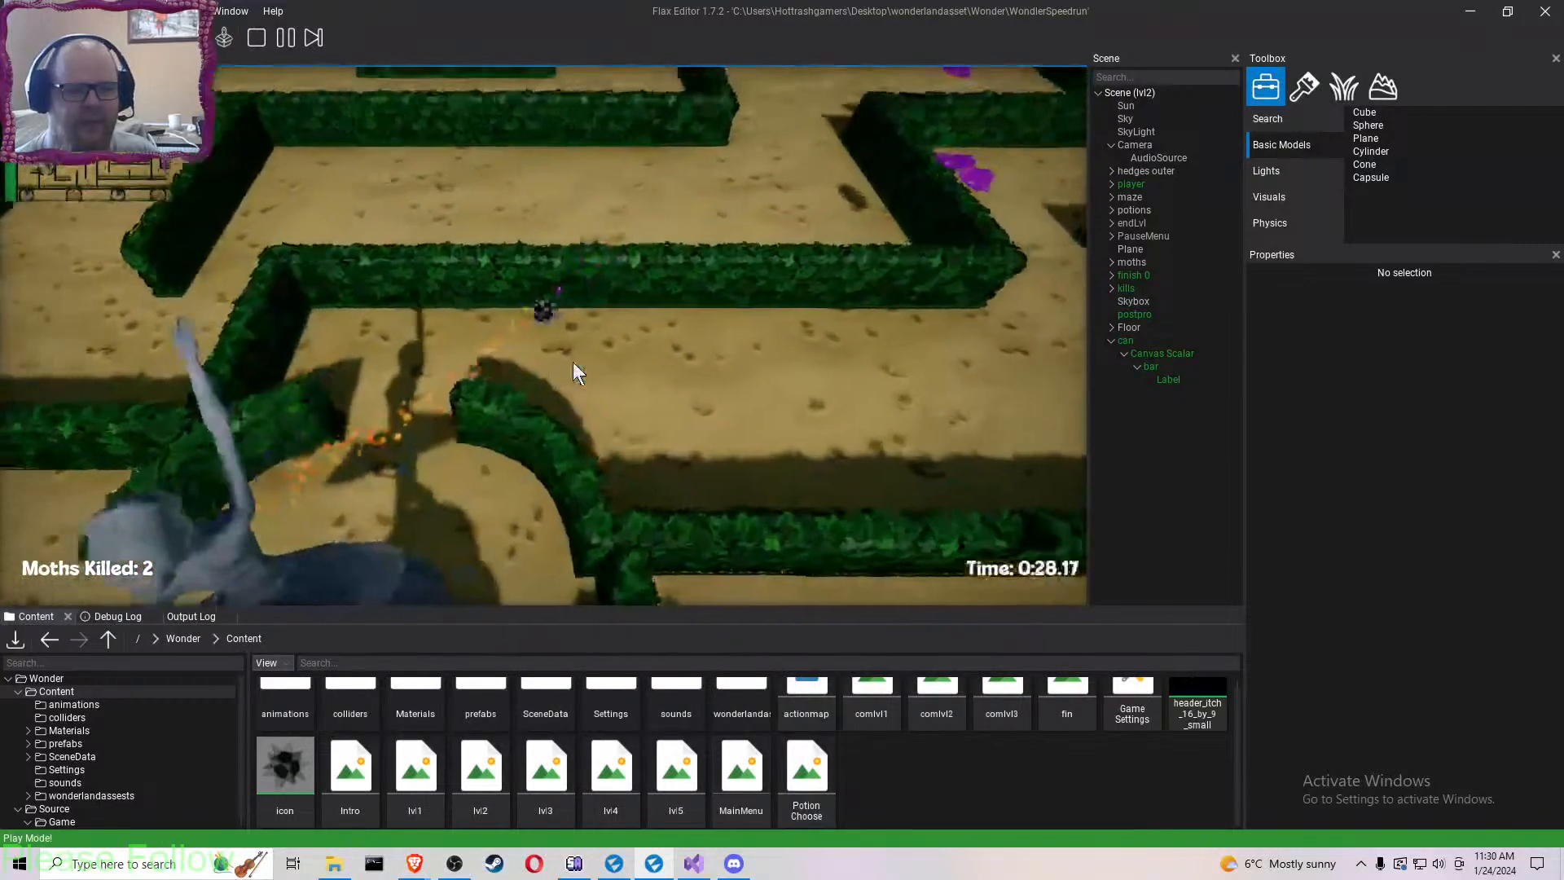
# - Roll the ball through the inner maze corridors and across the central statue circle
pyautogui.press('s')
pyautogui.press('w')
pyautogui.press('d')
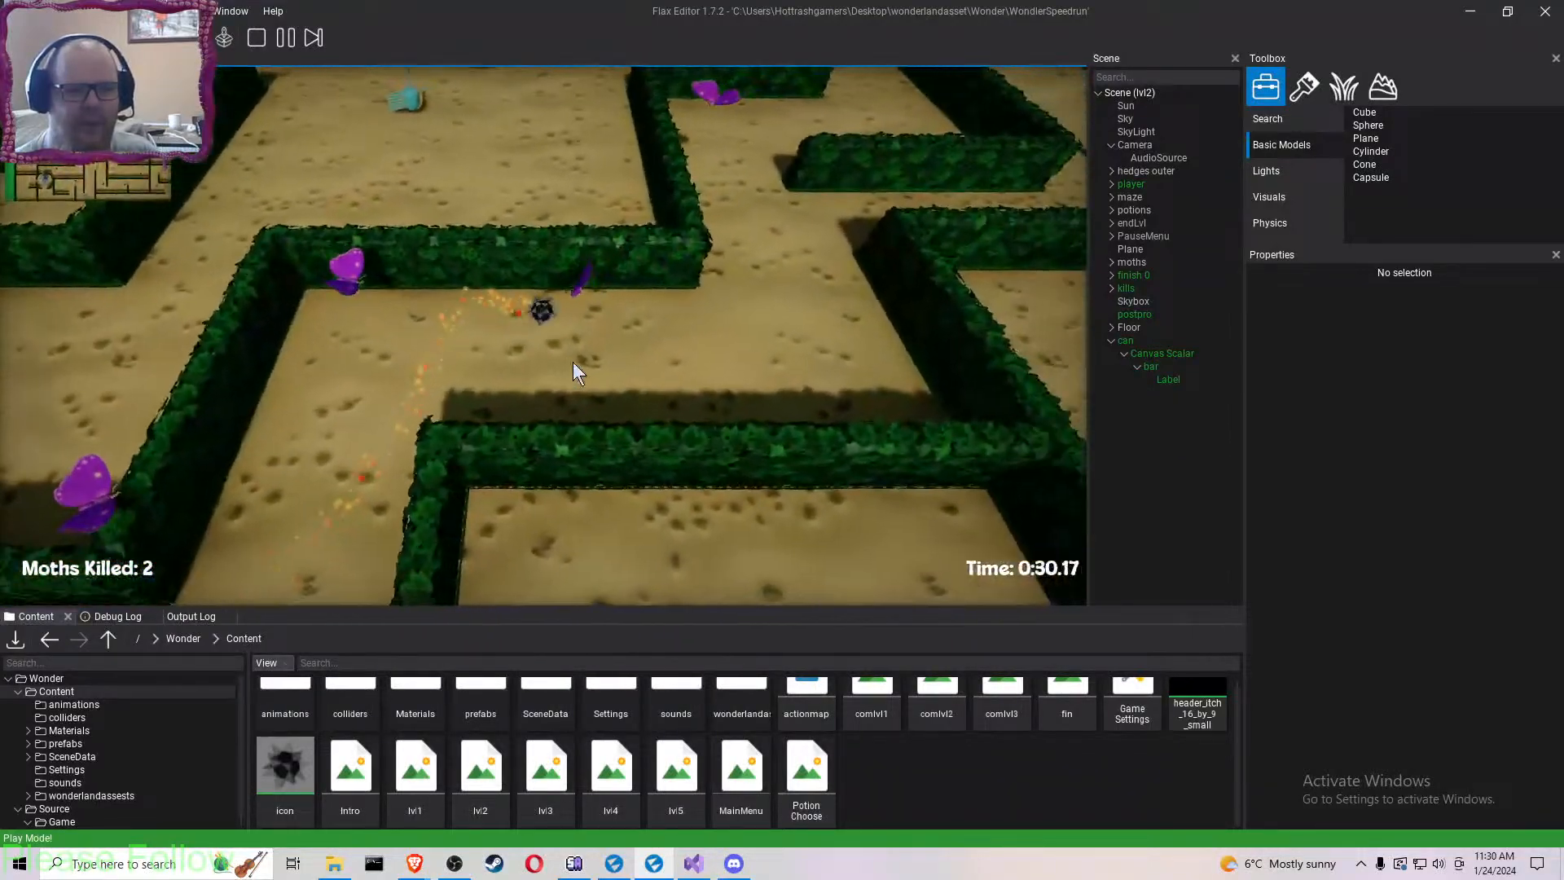
pyautogui.press('w')
pyautogui.press('d')
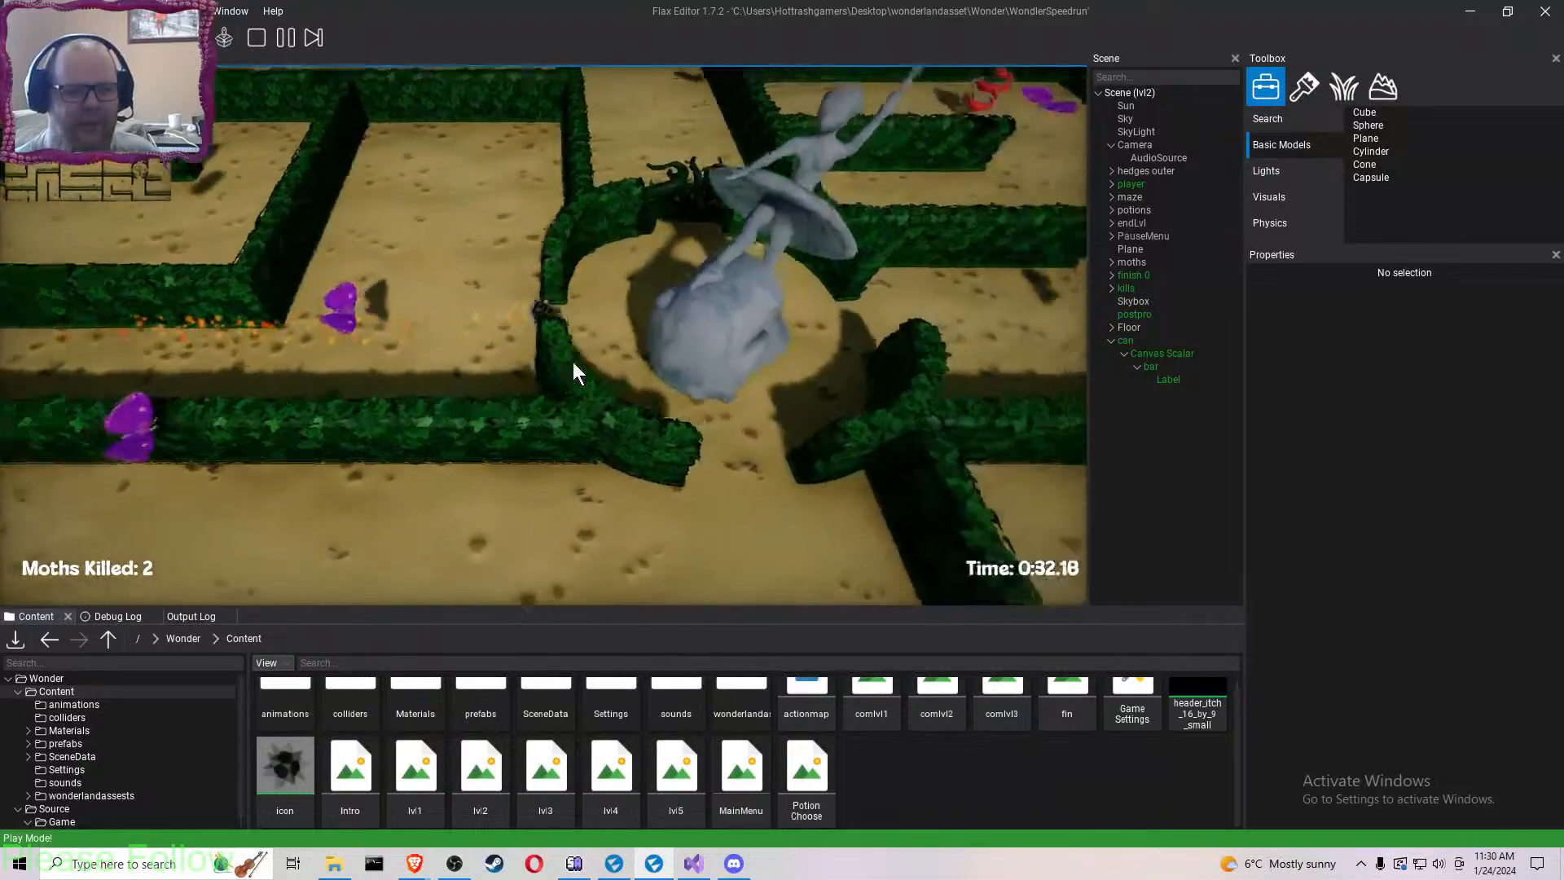
pyautogui.press('s')
pyautogui.press('d')
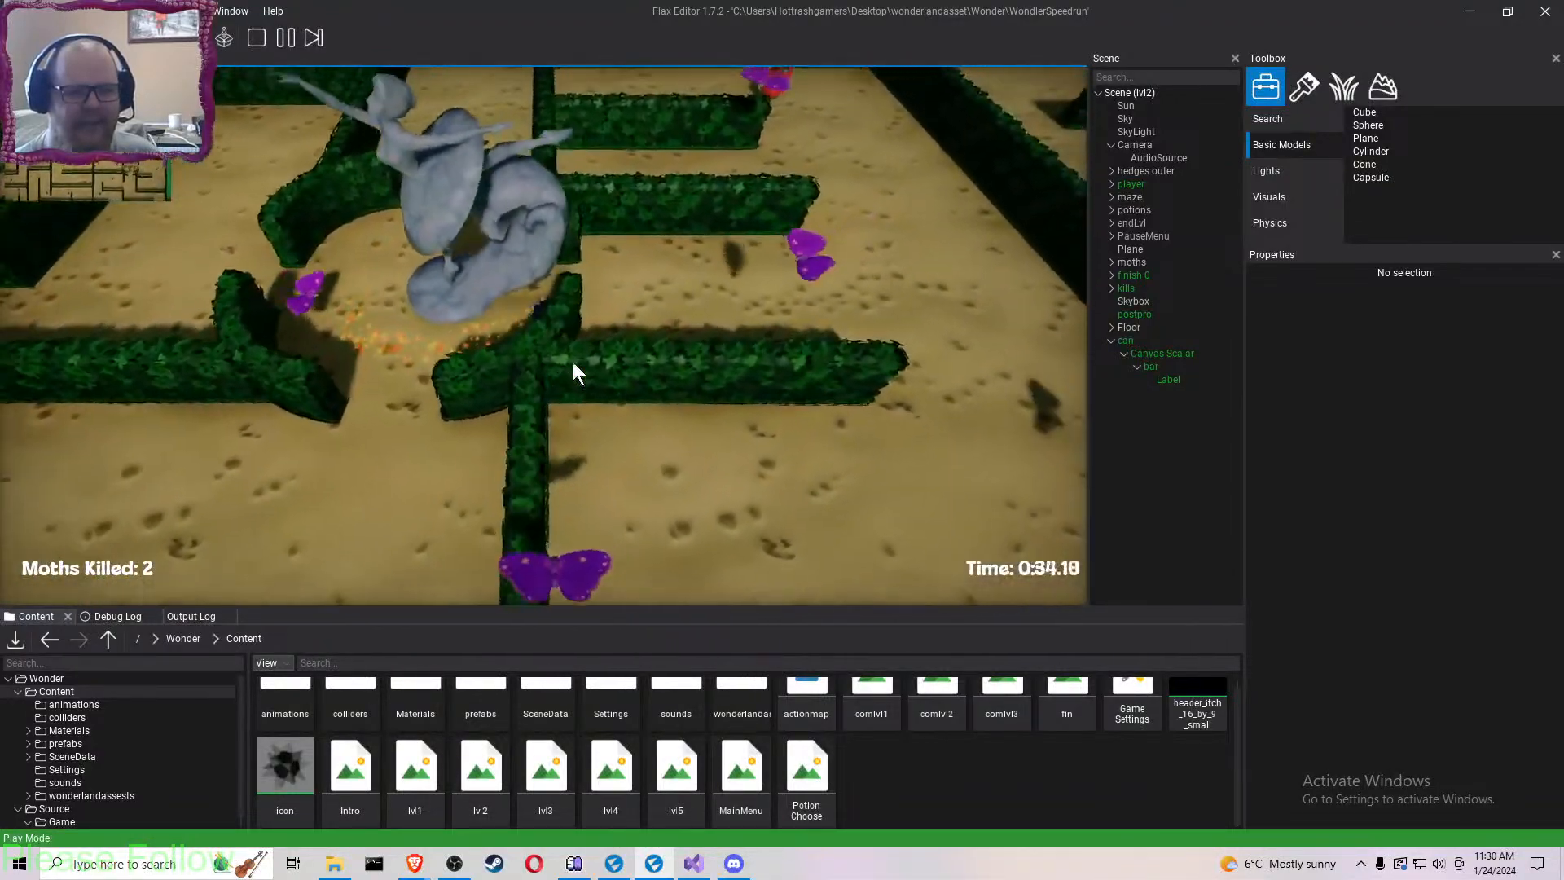
# - Steer the ball into the hedged dead end beyond the central statue and collect the red jump potion
pyautogui.press('w')
pyautogui.press('a')
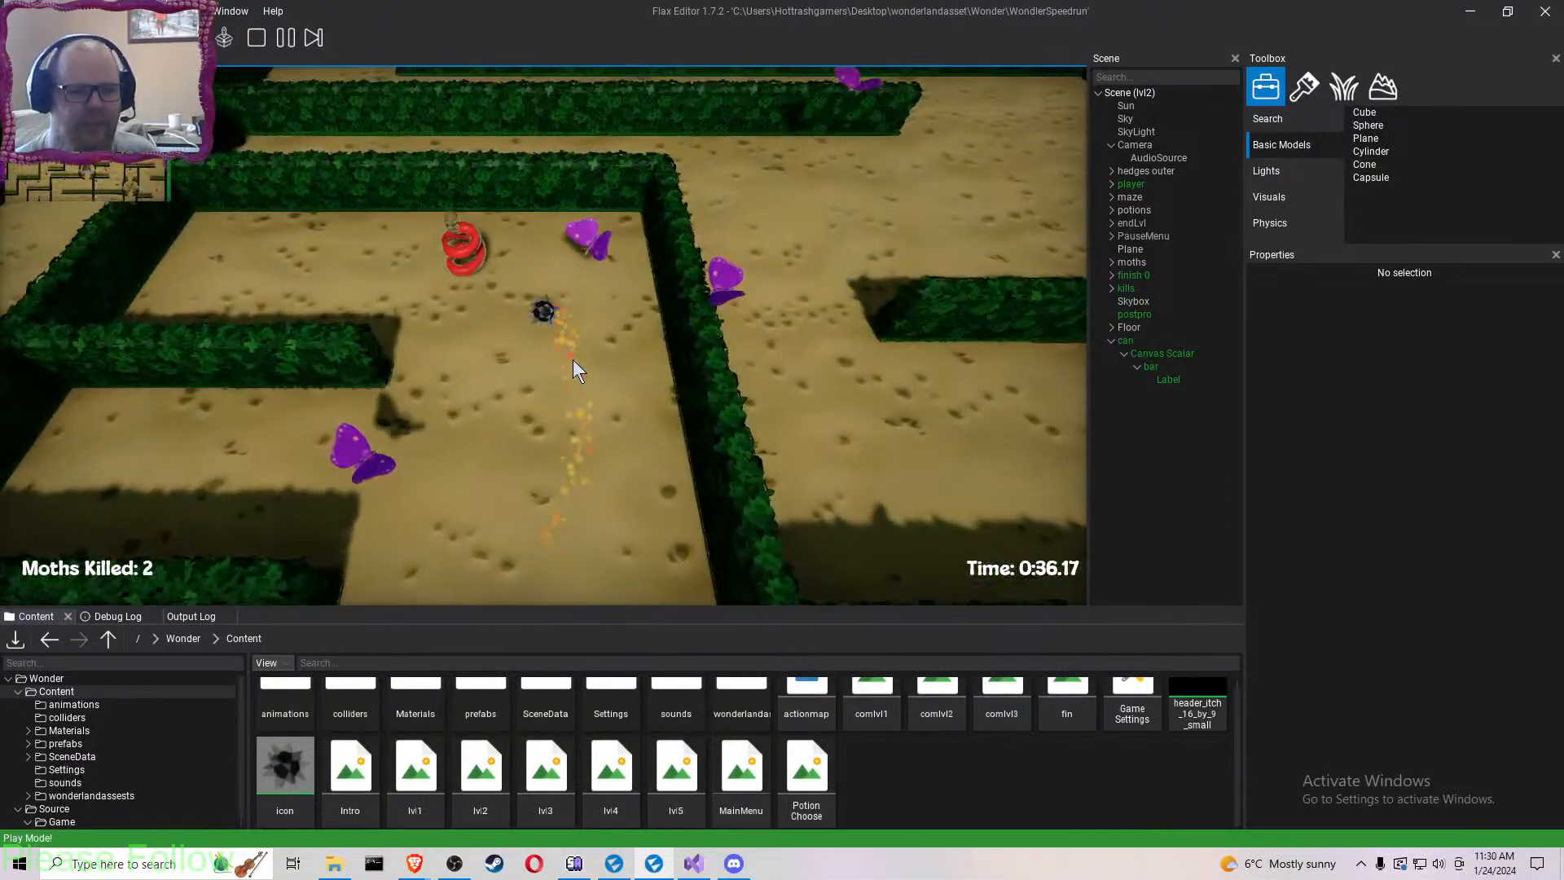
pyautogui.press('w')
pyautogui.press('s')
pyautogui.press('d')
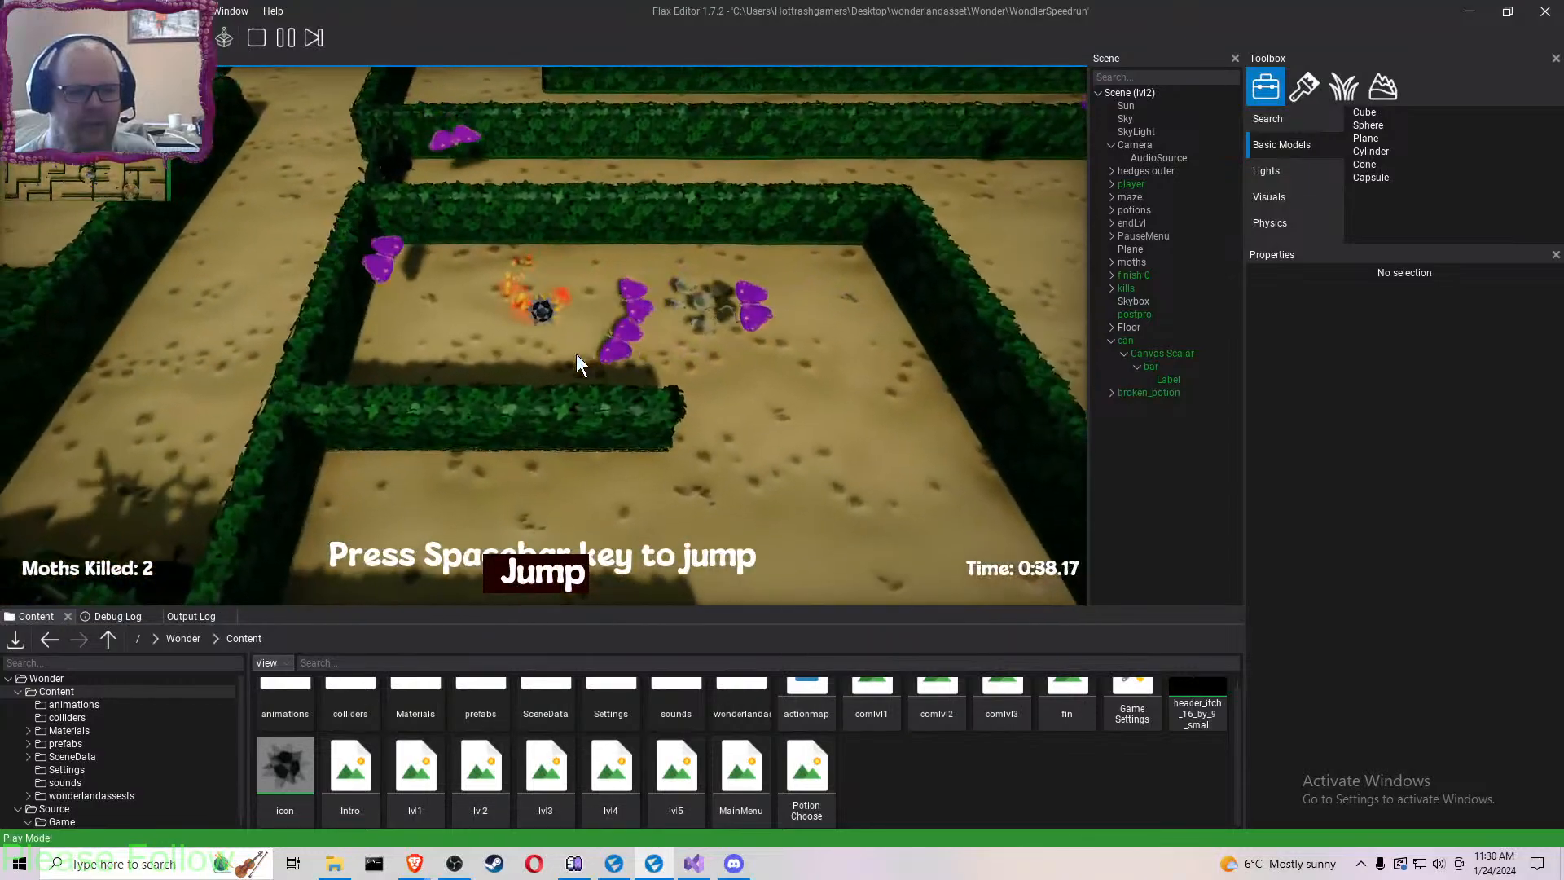
# - Use the jump potion and roll the ball through the statue circle beside the tall outer hedge
pyautogui.press('space')
pyautogui.press('w')
pyautogui.press('a')
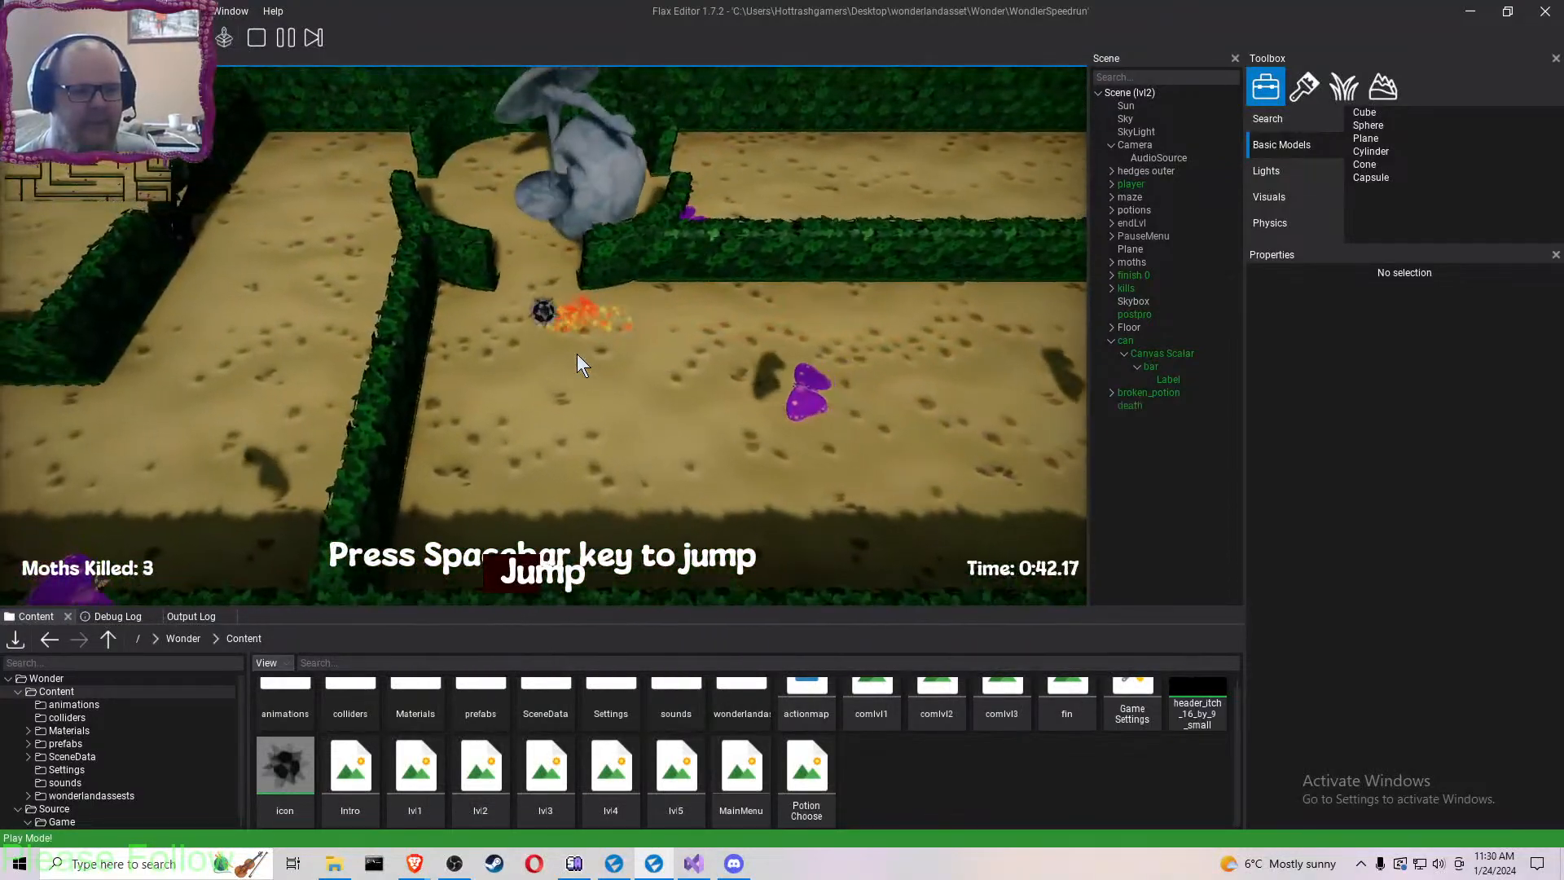
pyautogui.press('w')
pyautogui.press('d')
pyautogui.press('w')
pyautogui.press('a')
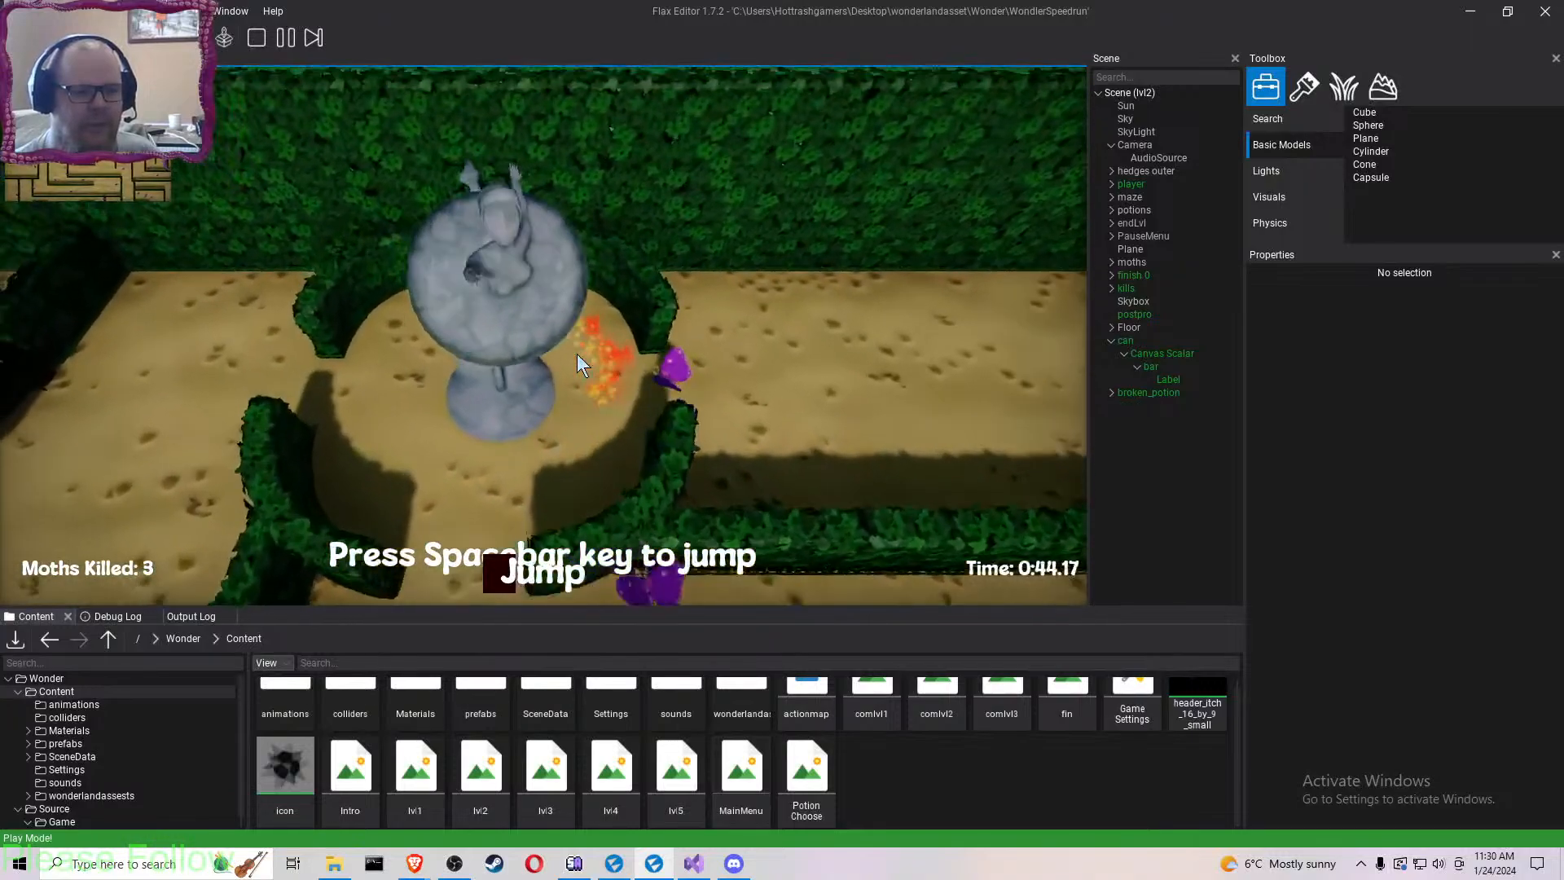
pyautogui.press('s')
pyautogui.press('a')
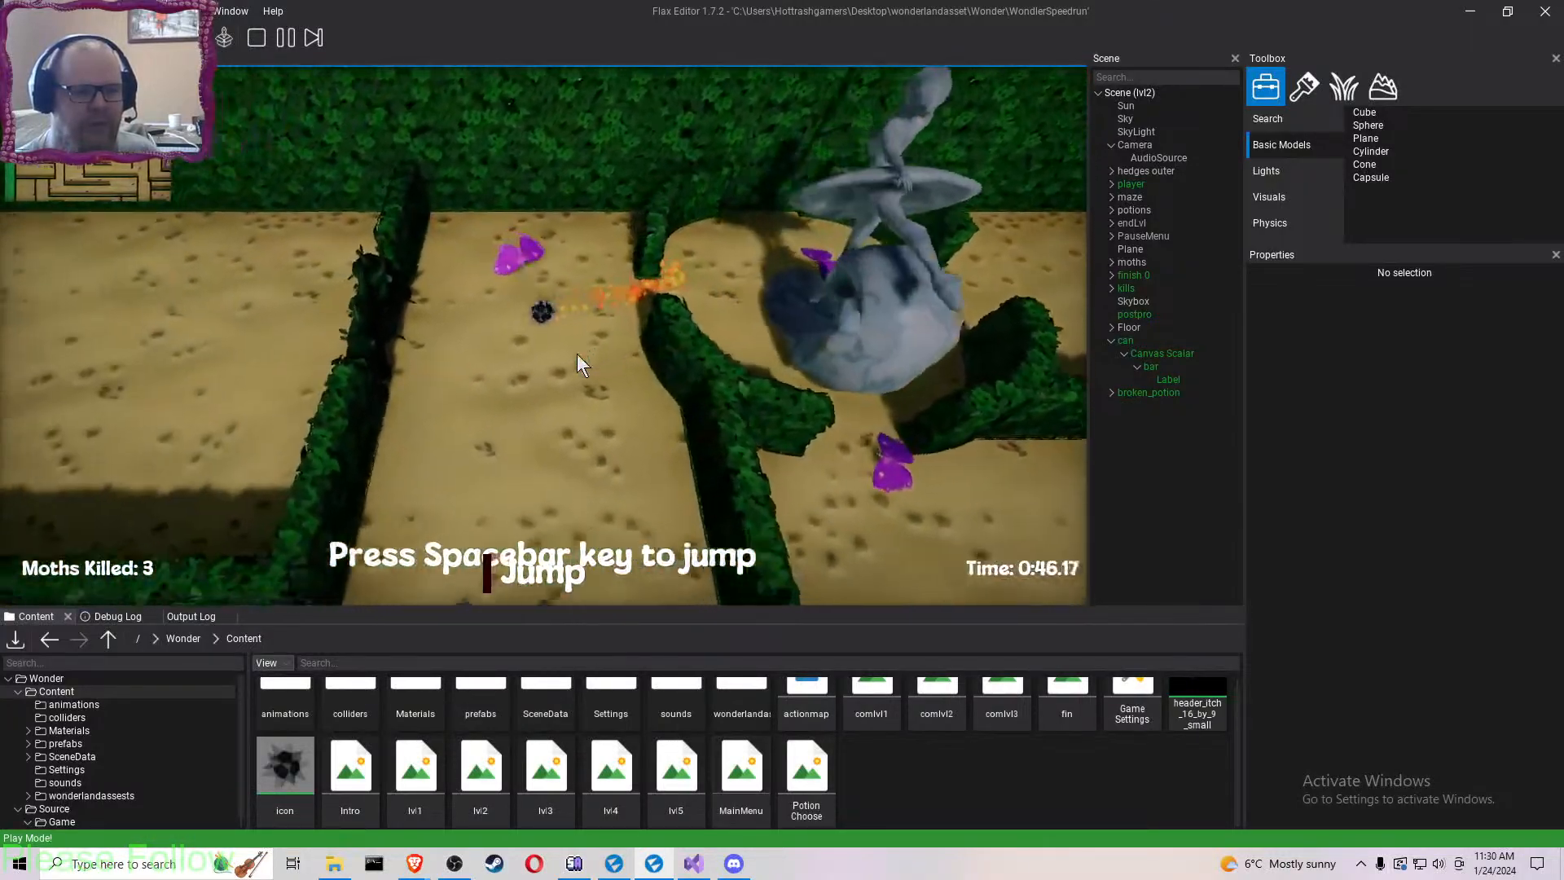
# - Turn the ball back past the statue circle by the outer hedge and head down the adjoining corridor
pyautogui.press('s')
pyautogui.press('d')
pyautogui.press('w')
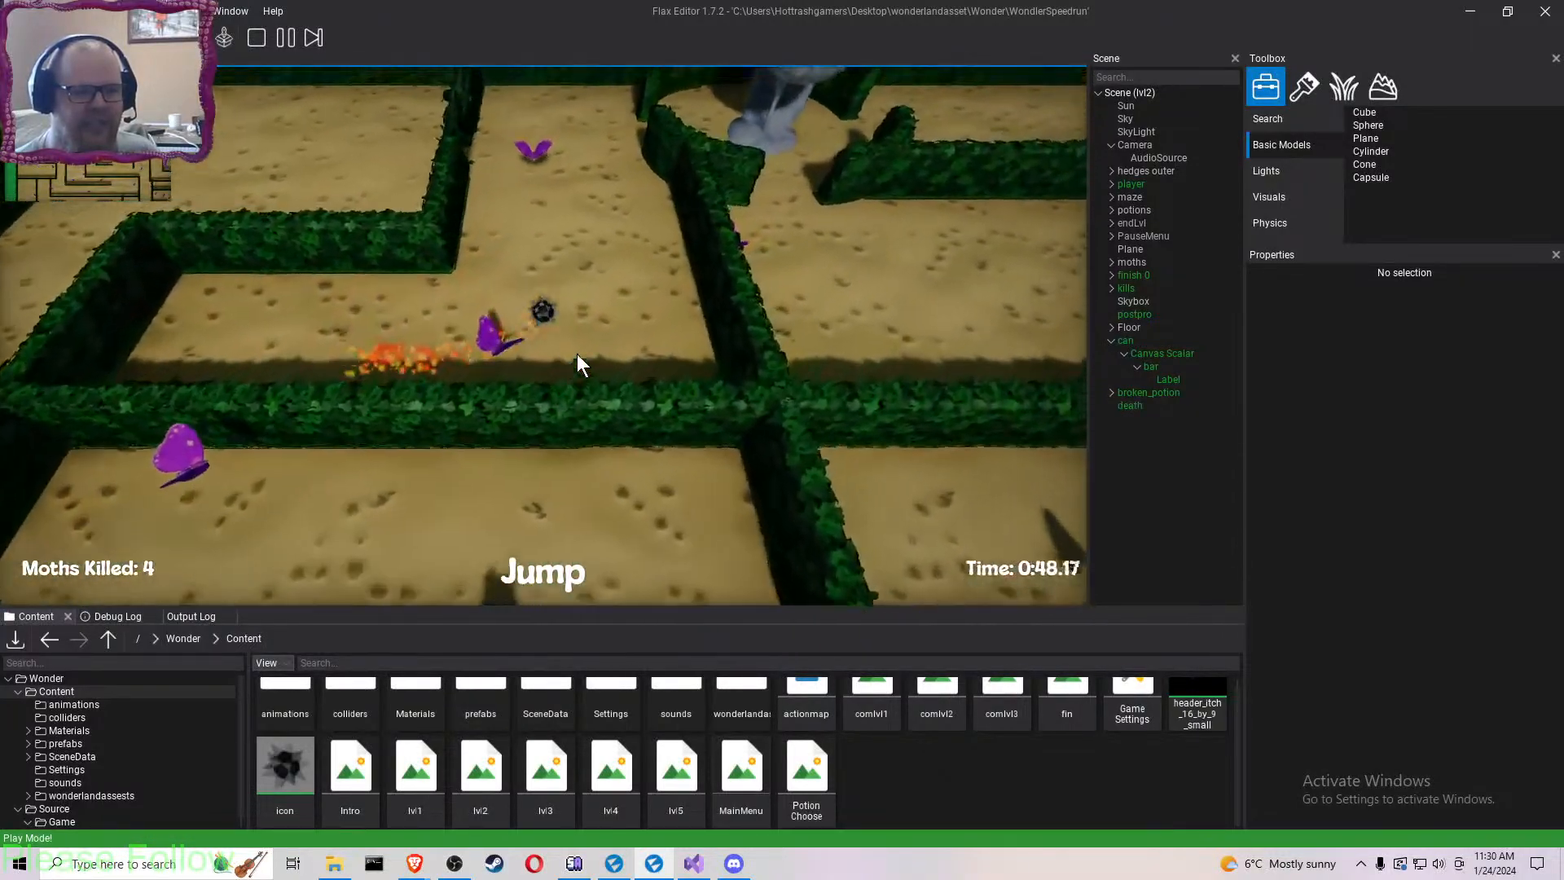
pyautogui.press('d')
pyautogui.press('s')
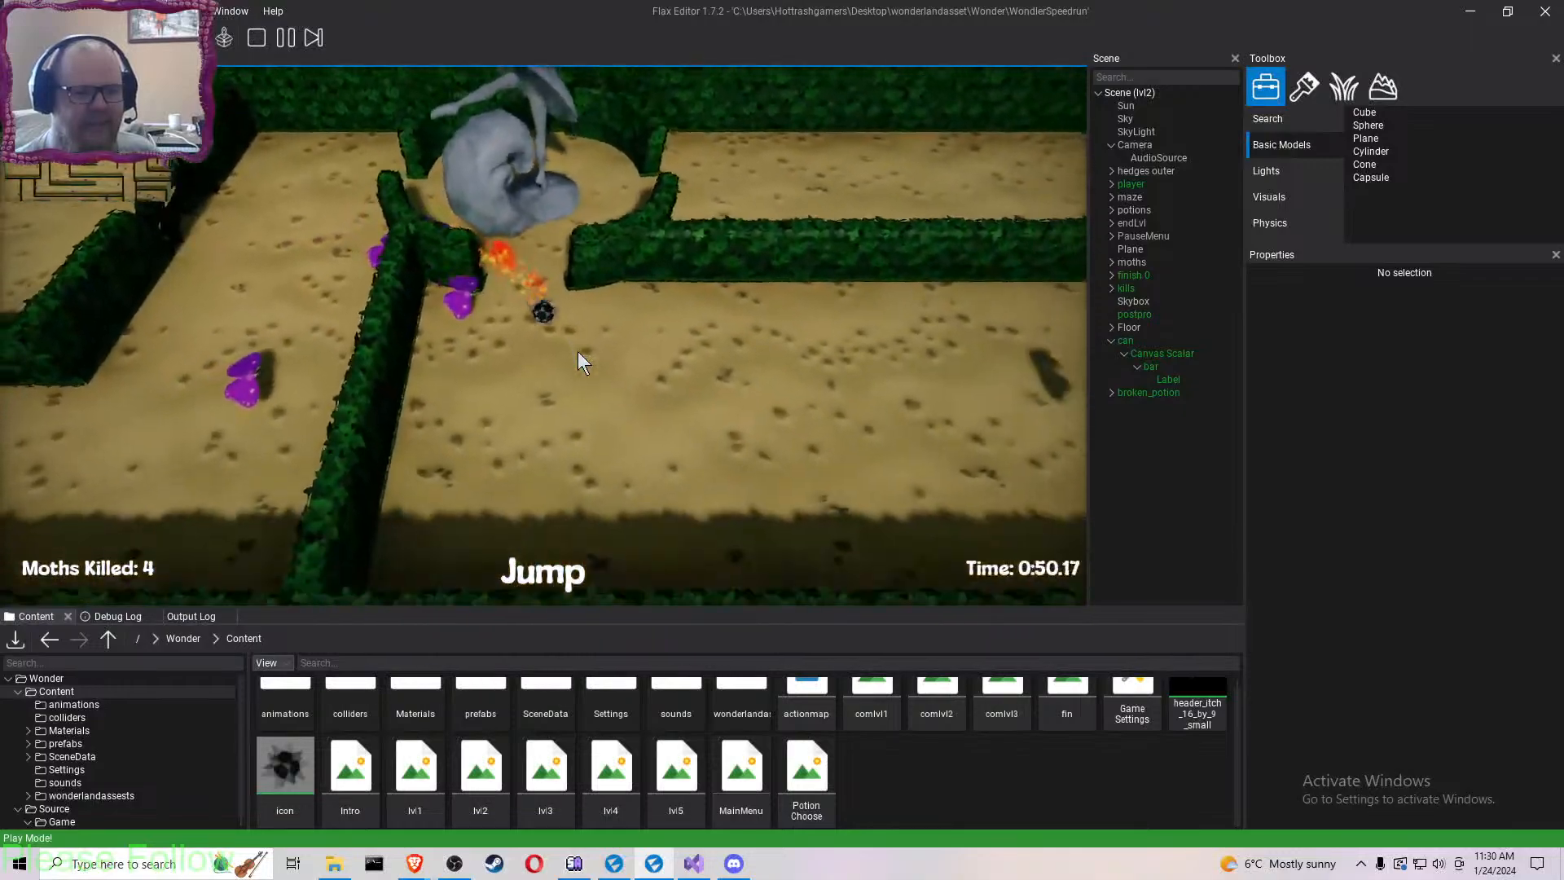
pyautogui.press('d')
pyautogui.press('s')
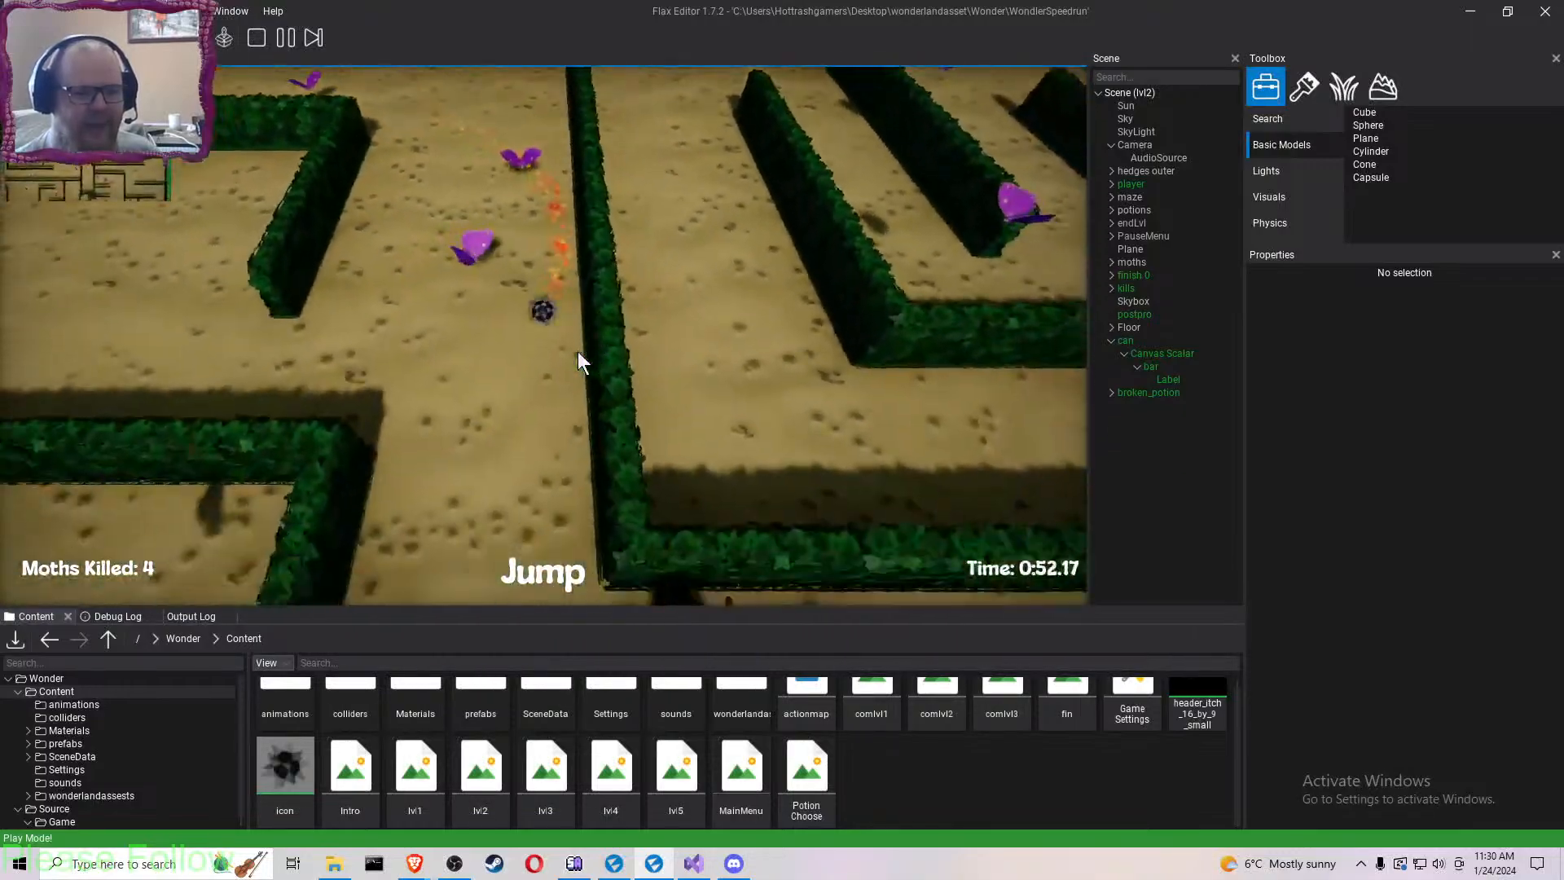
# - Roll the ball along the long straight corridor and around the inner hedges among the butterflies
pyautogui.press('w')
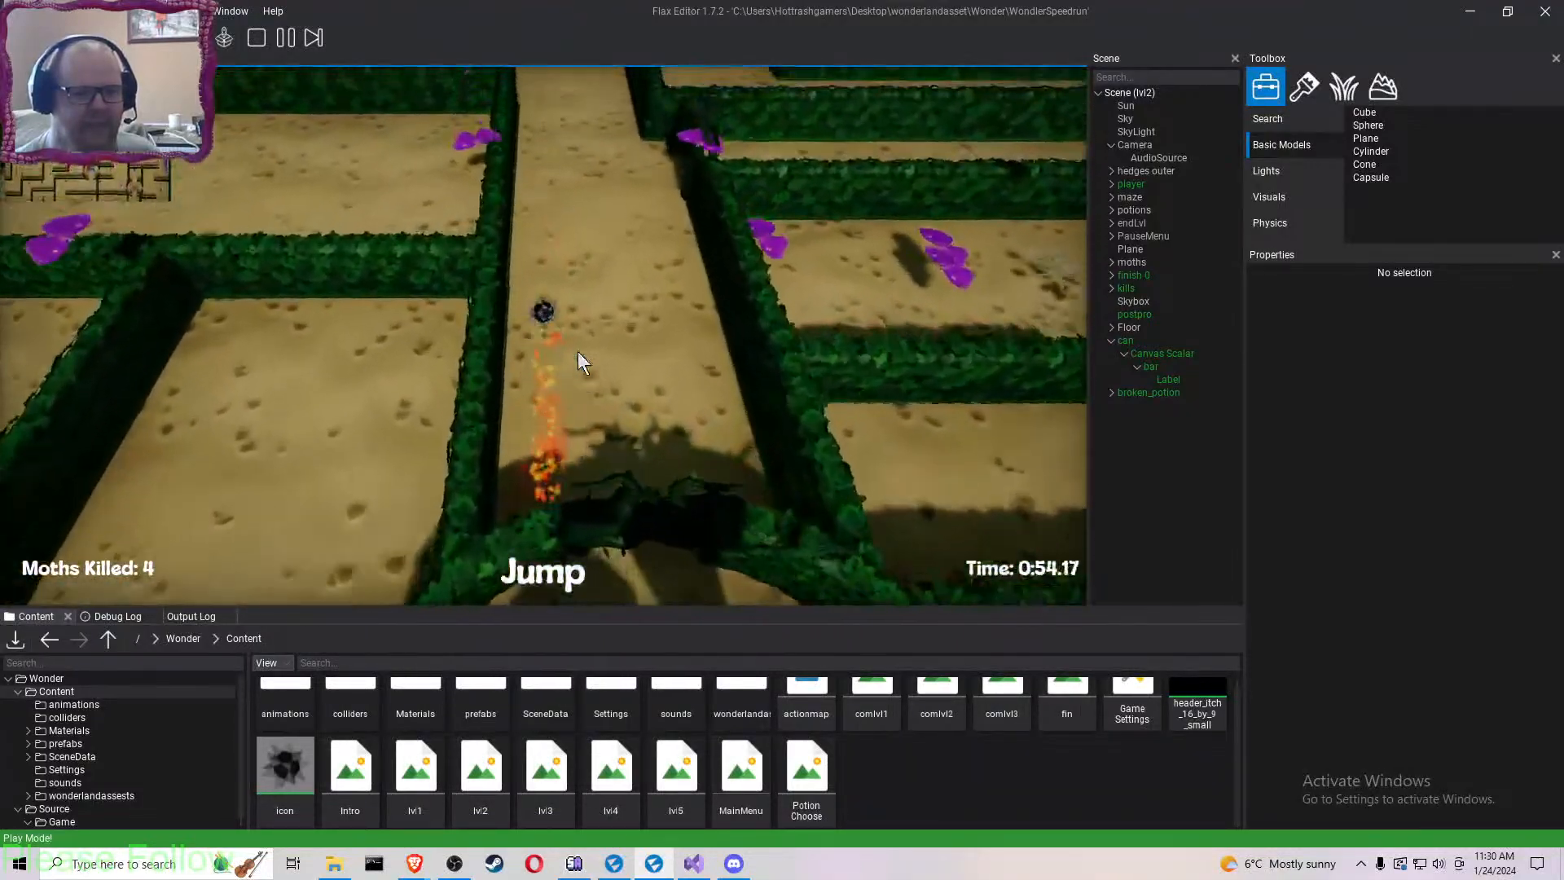
pyautogui.press('a')
pyautogui.press('s')
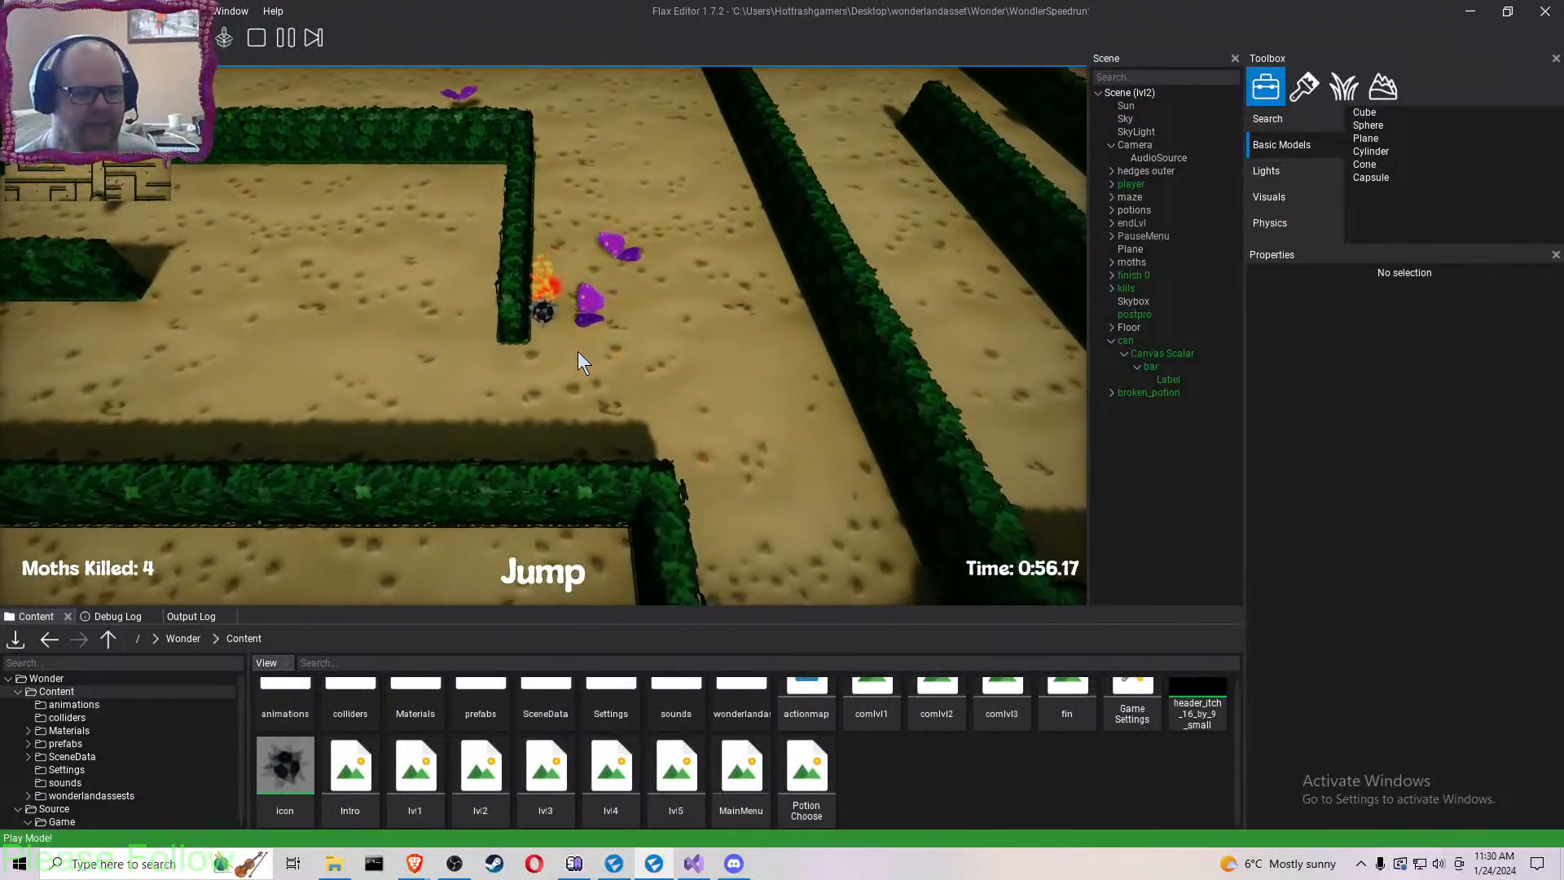
pyautogui.press('a')
pyautogui.press('w')
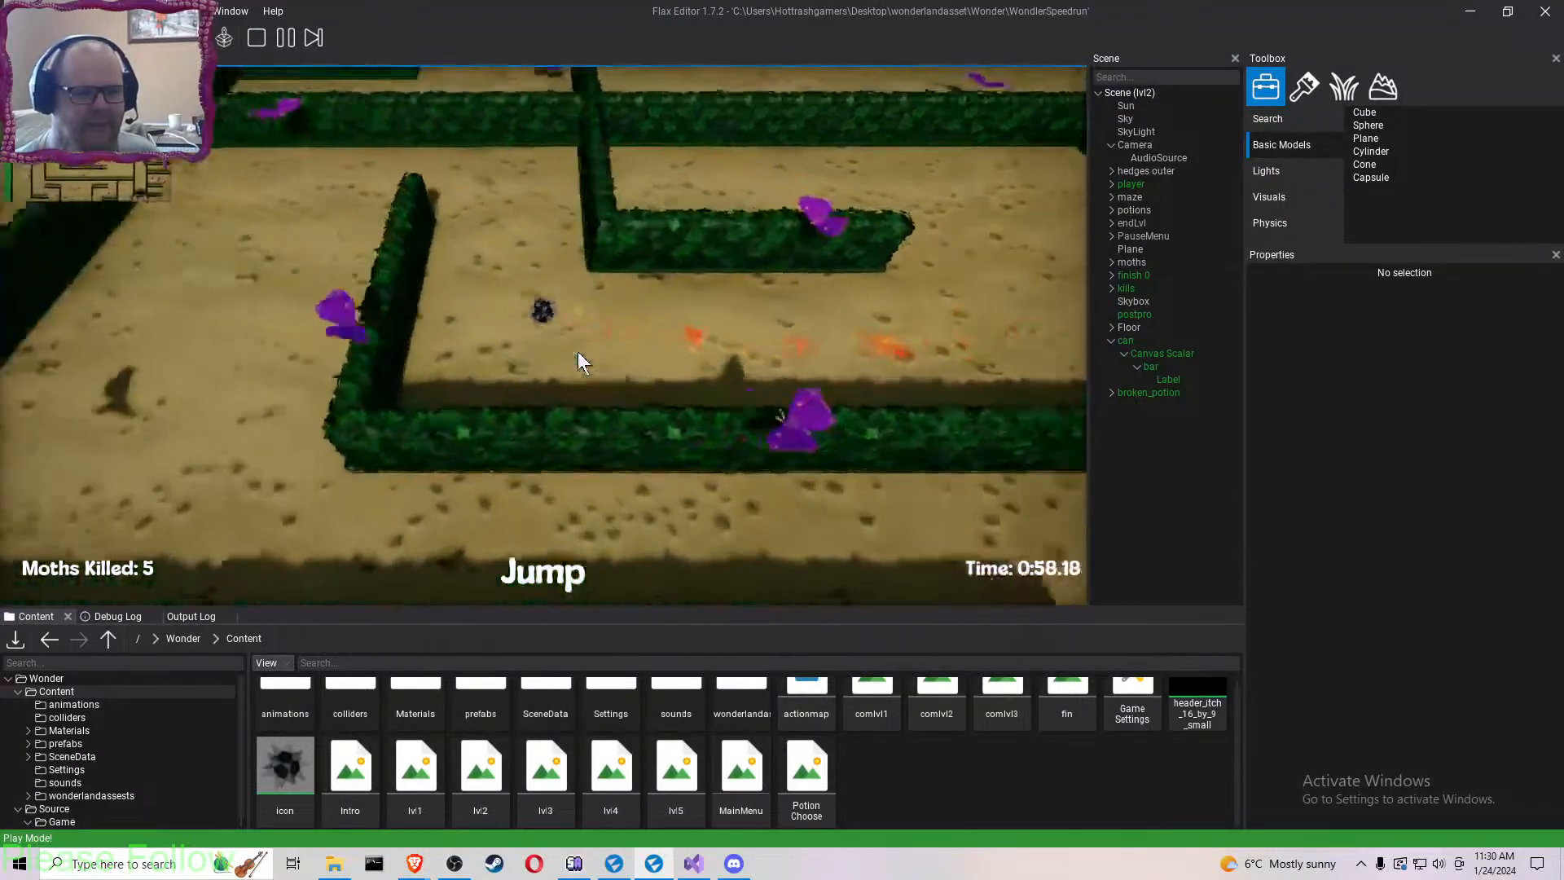
pyautogui.press('a')
pyautogui.press('s')
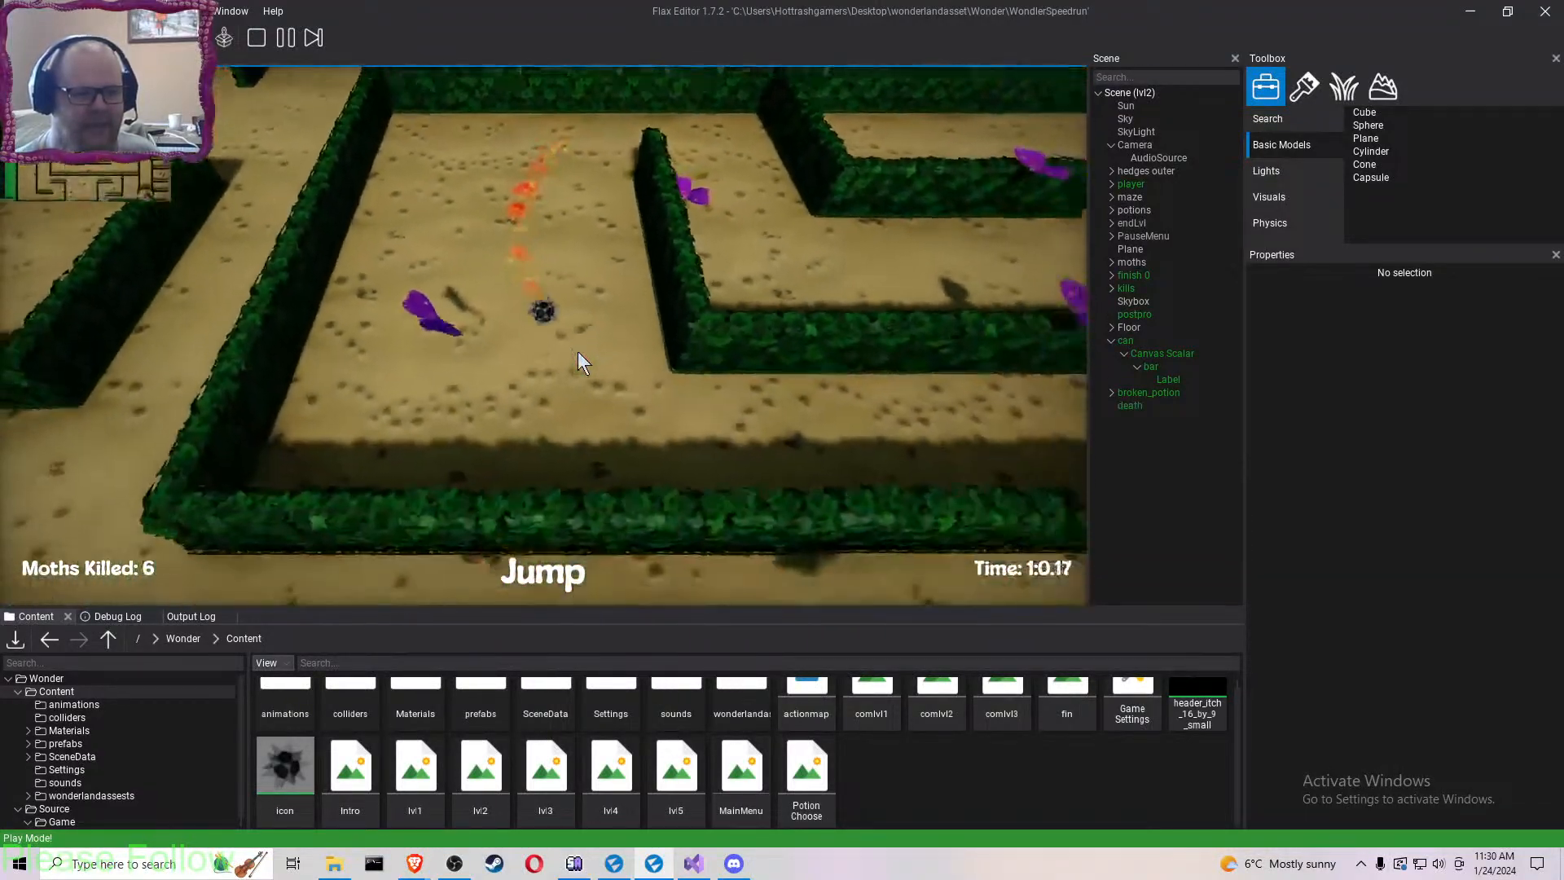
pyautogui.press('d')
# - Steer the ball through the remaining maze corridors onto the marble finish platform of level two
pyautogui.press('s')
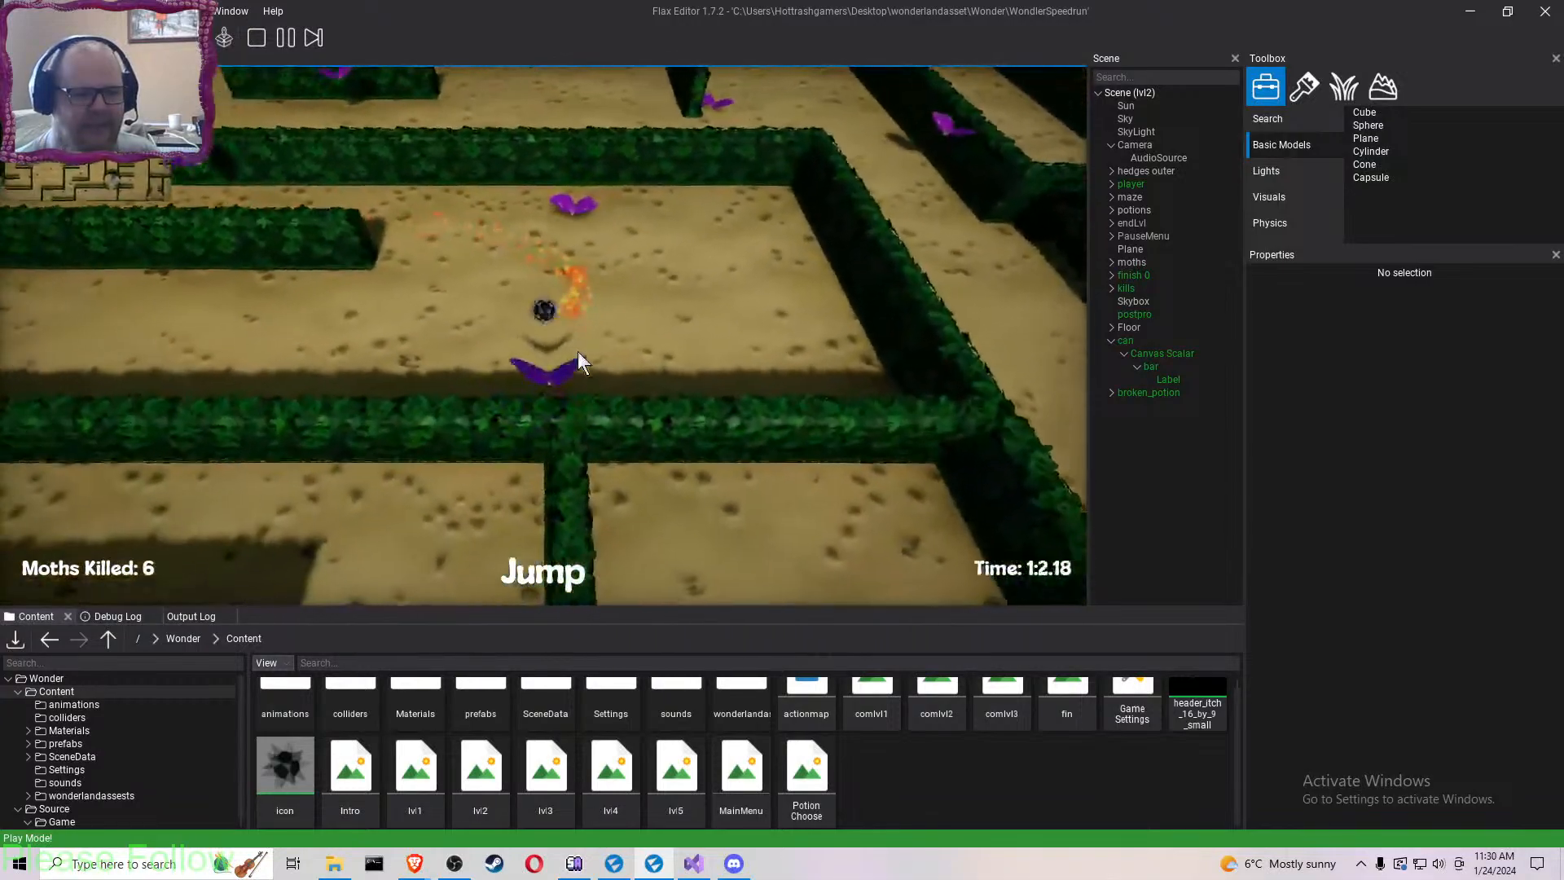
pyautogui.press('a')
pyautogui.press('w')
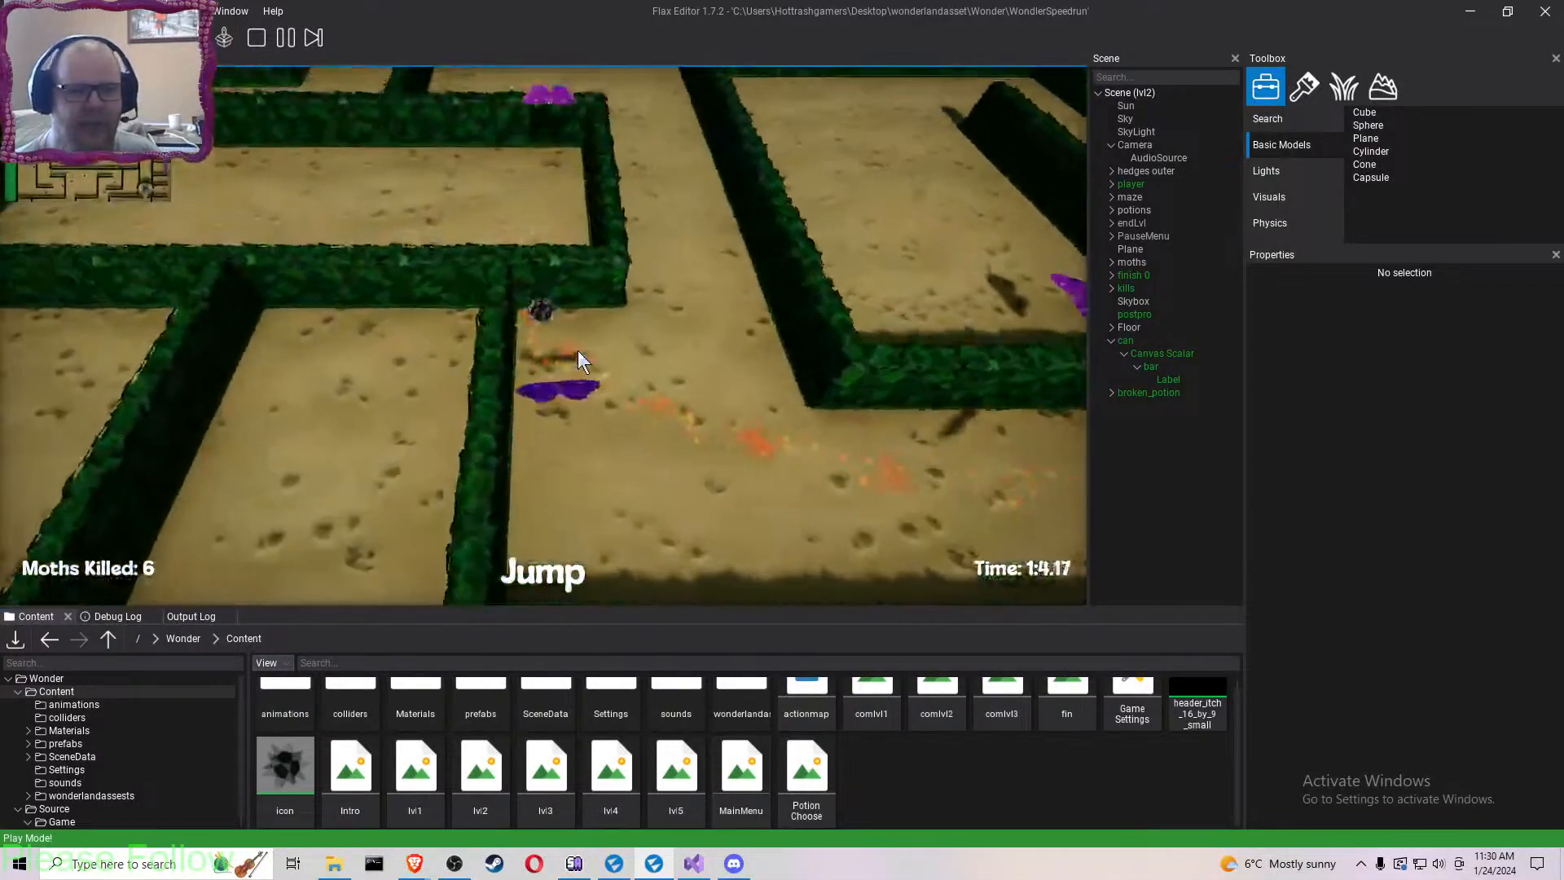
pyautogui.press('d')
pyautogui.press('w')
pyautogui.press('a')
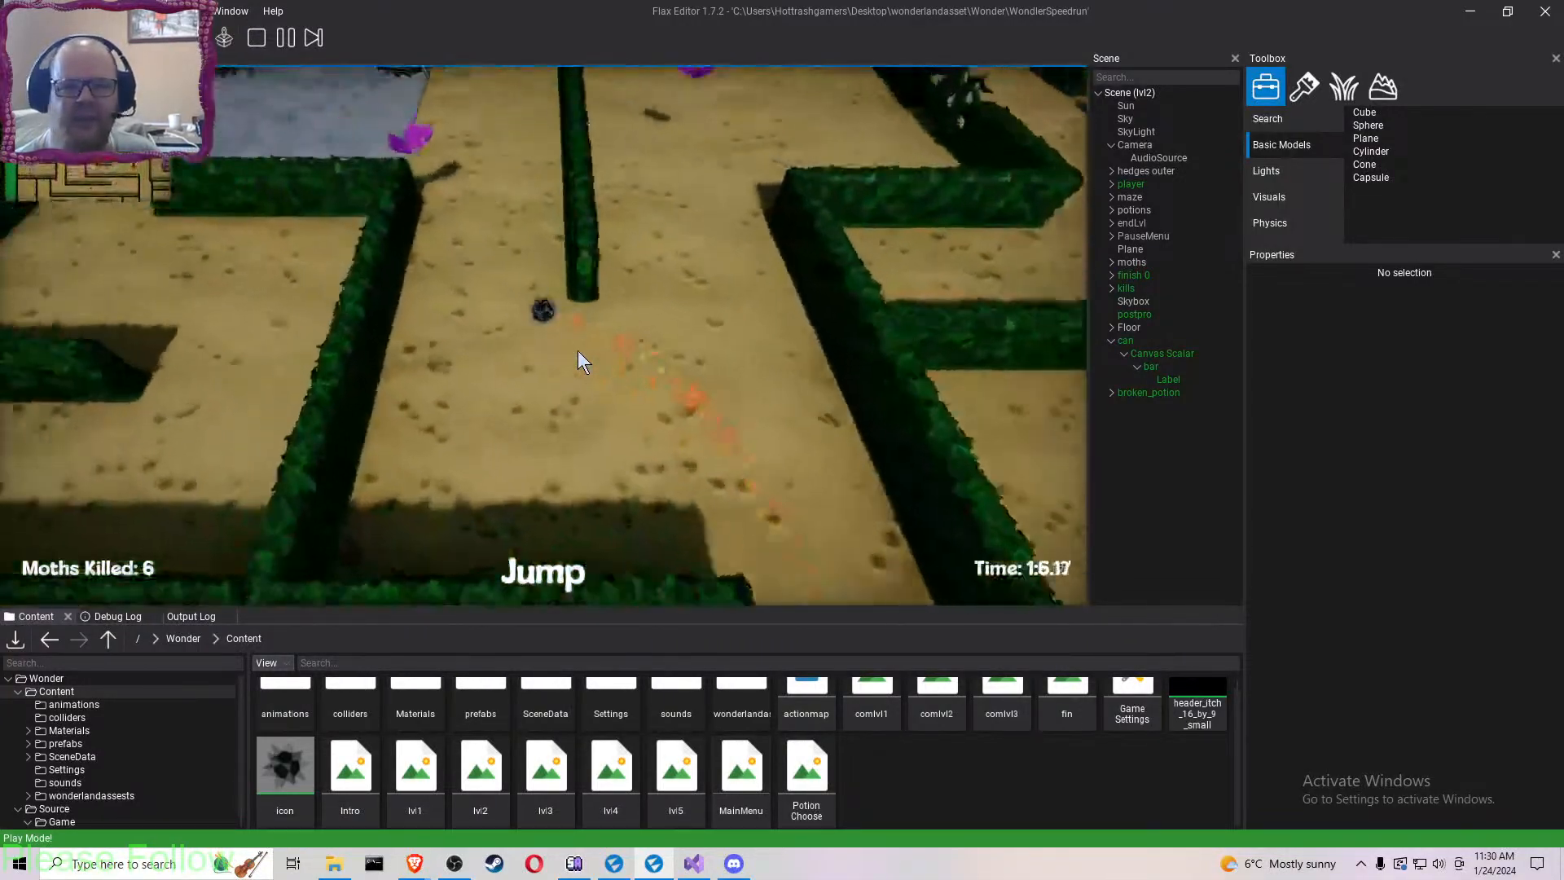
pyautogui.press('w')
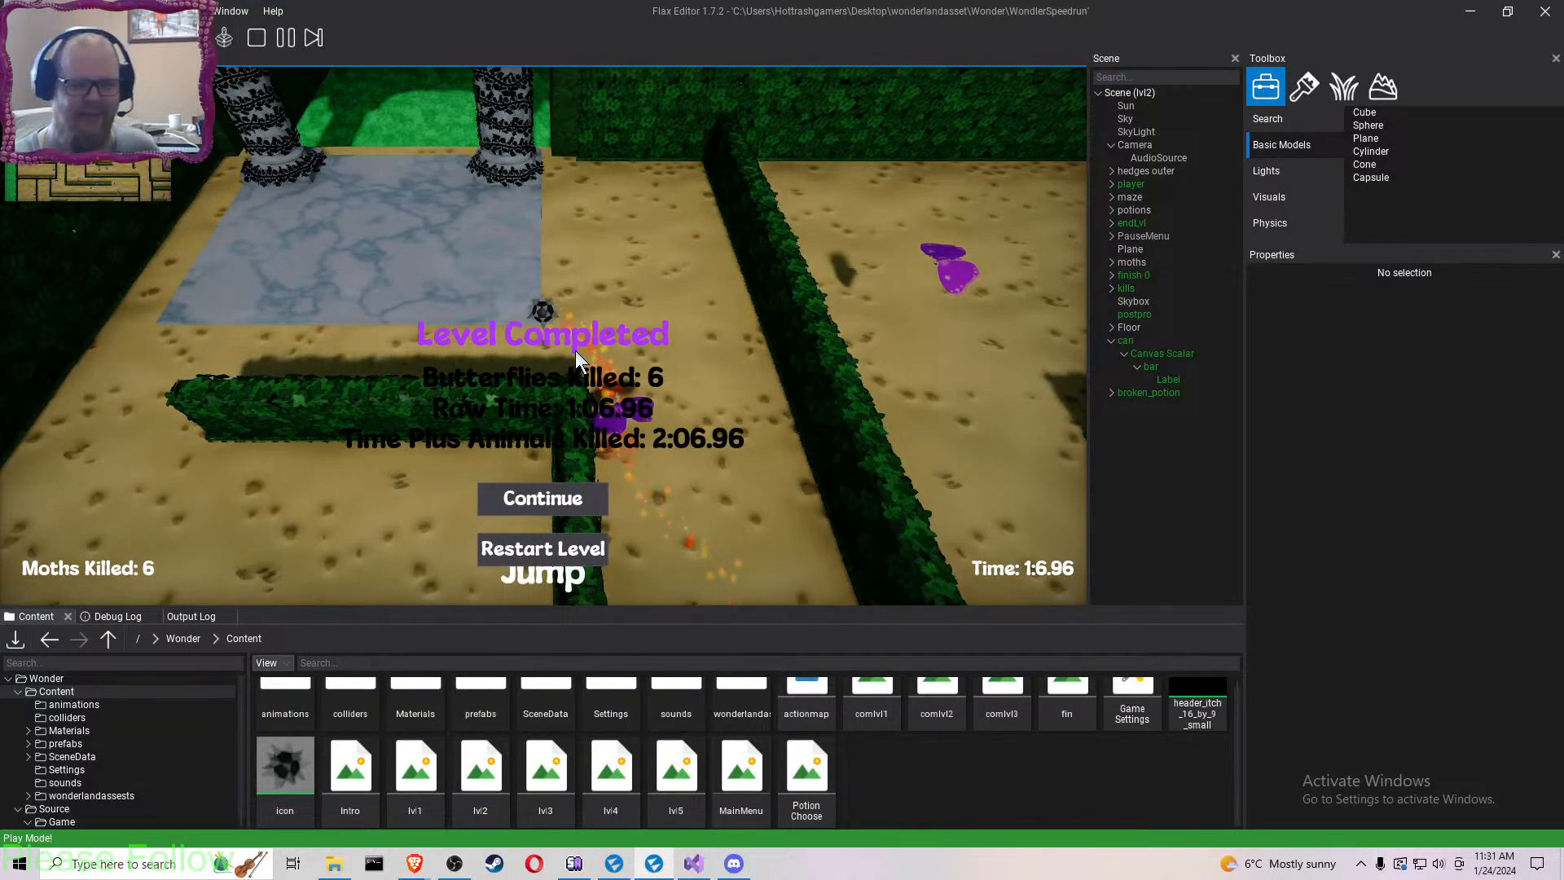
# - Continue to level three and try to roll the ball over the first red bridge without the blue potion
pyautogui.click(562, 500)
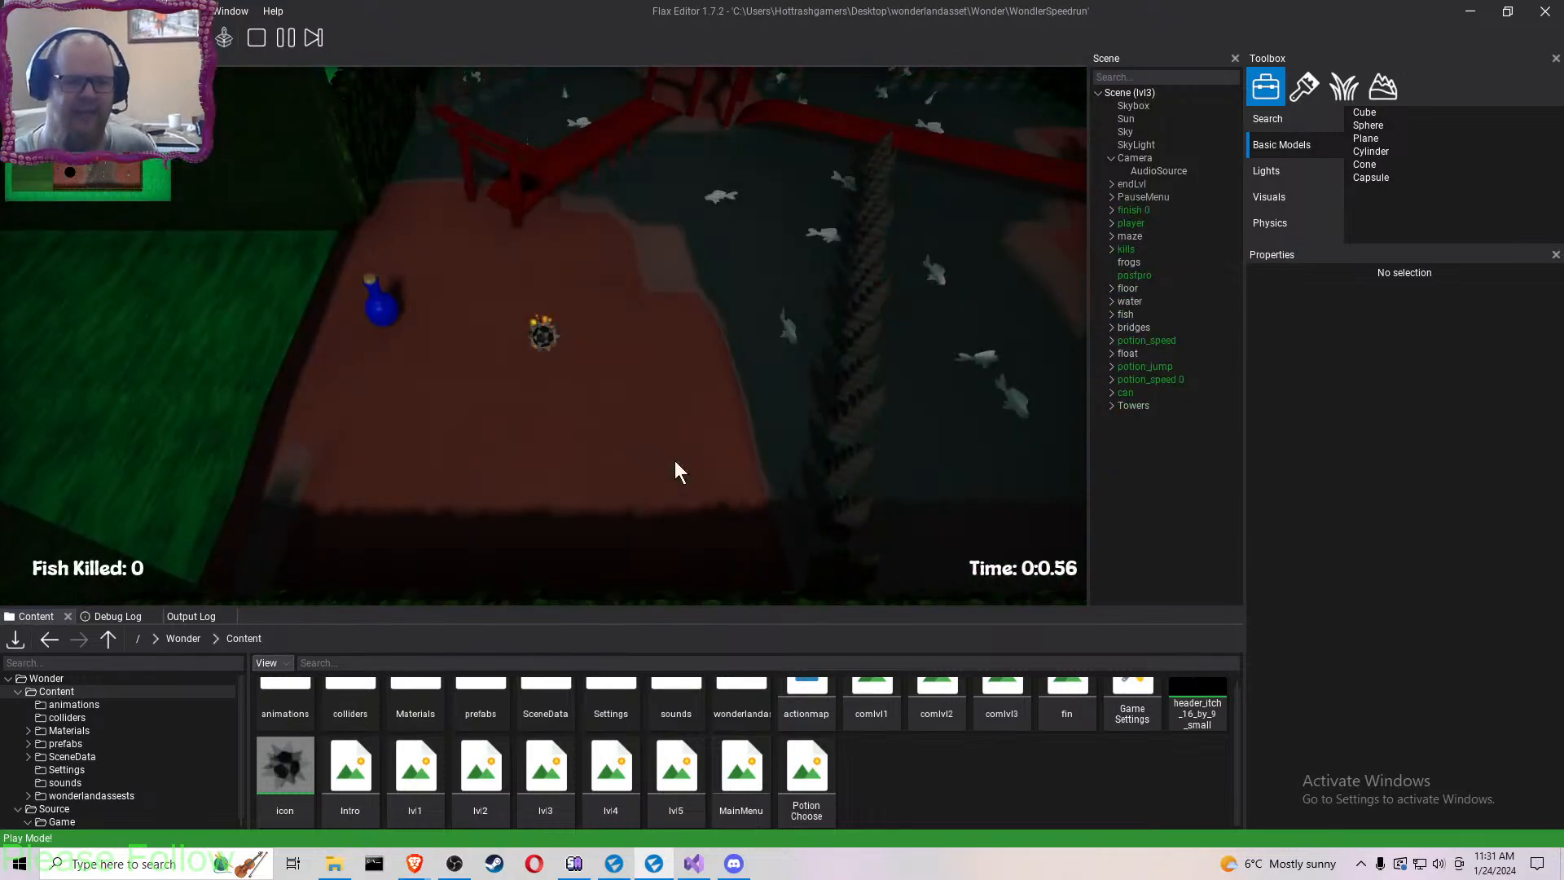
pyautogui.click(575, 412)
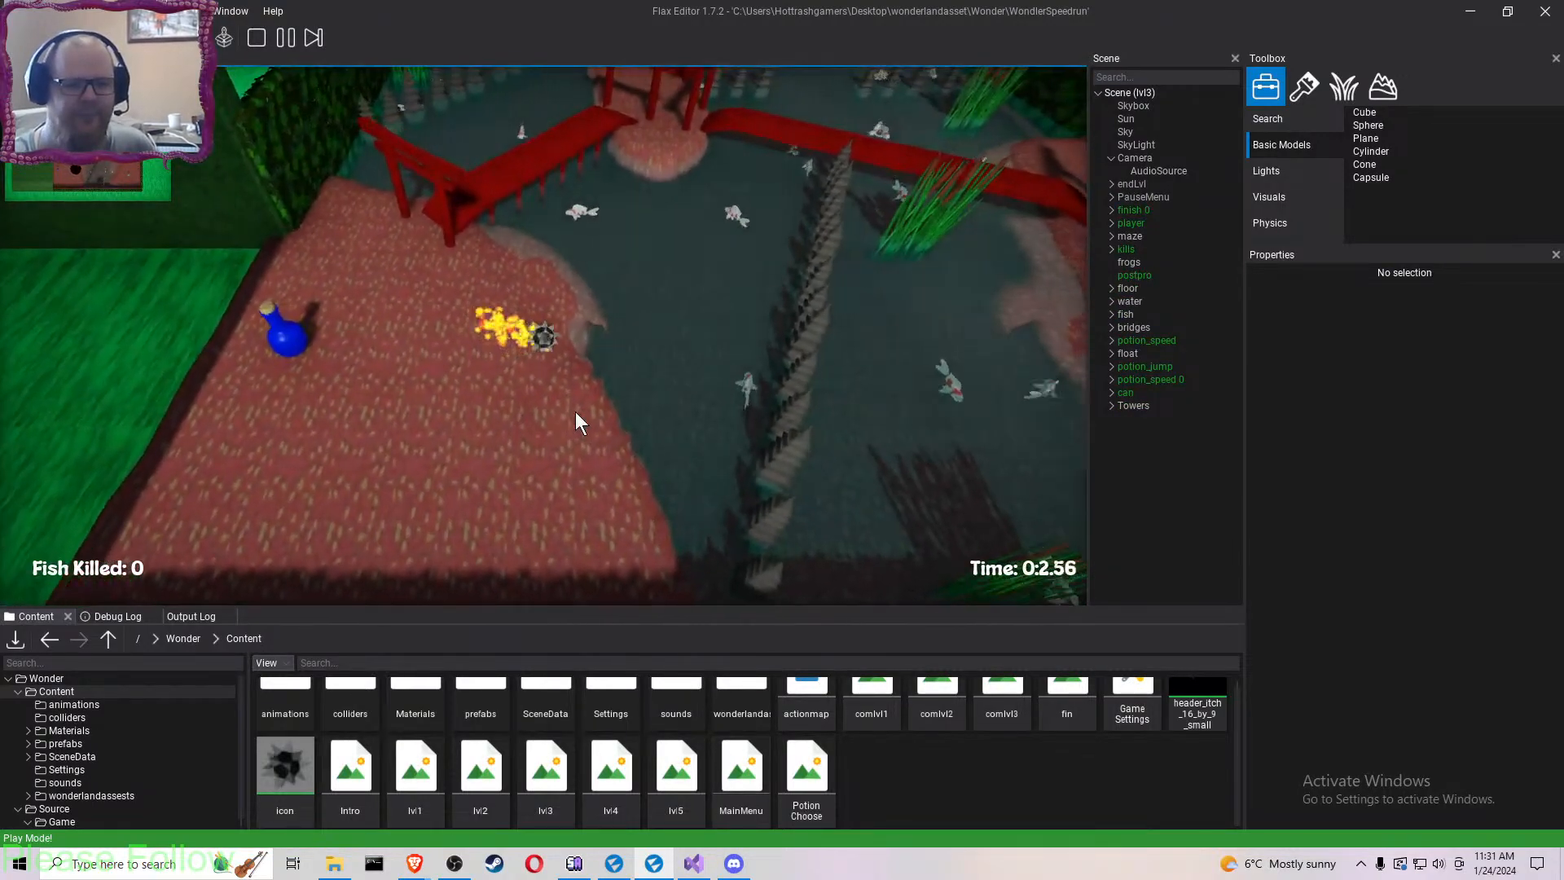
pyautogui.press('a')
pyautogui.press('w')
pyautogui.press('d')
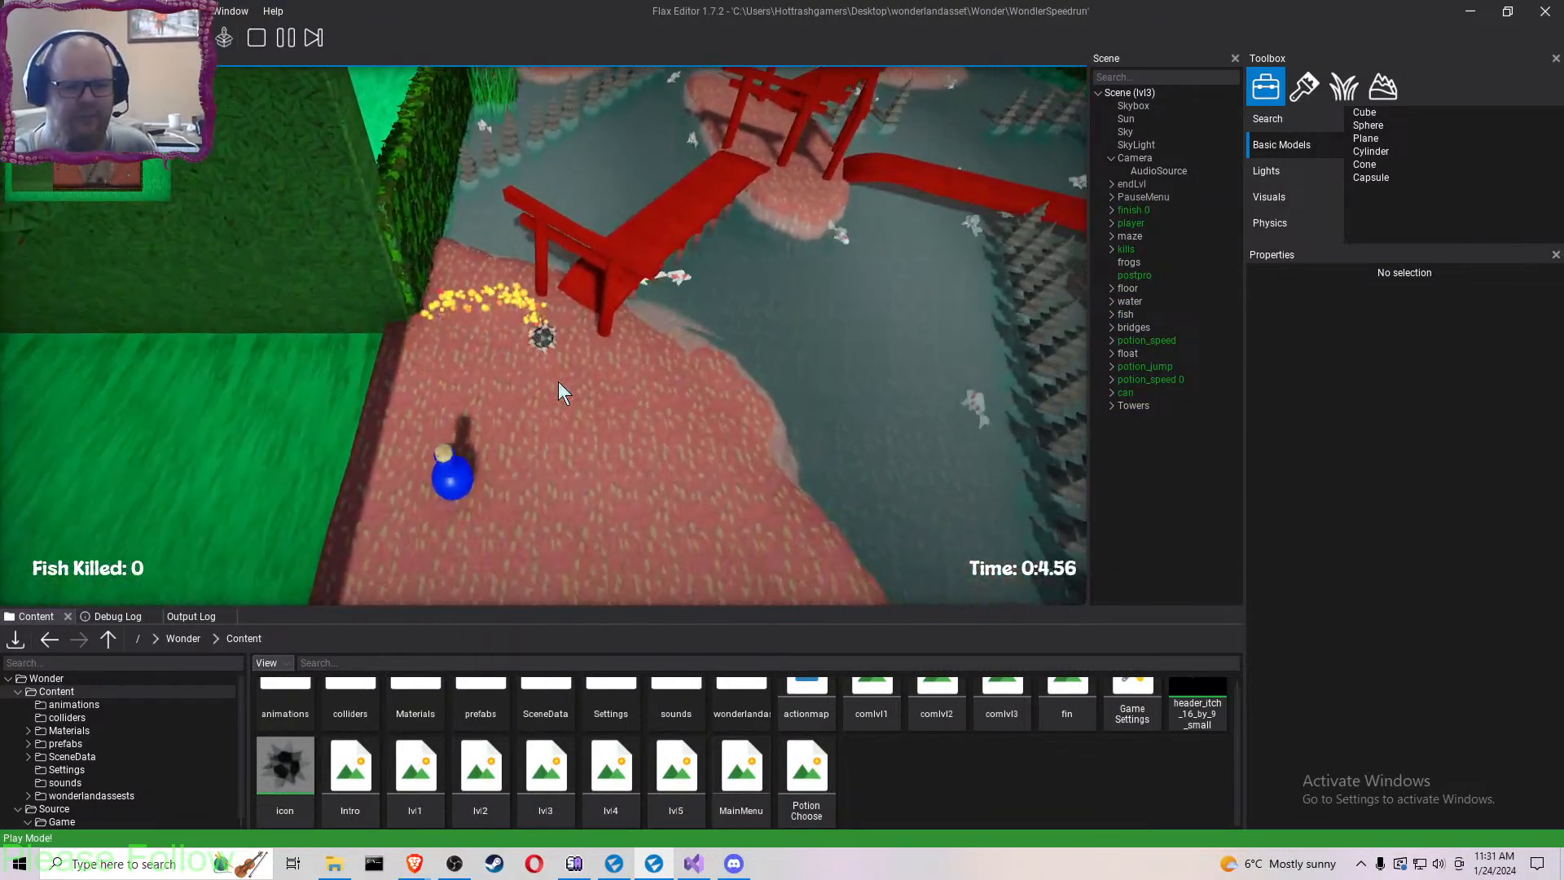
pyautogui.press('w')
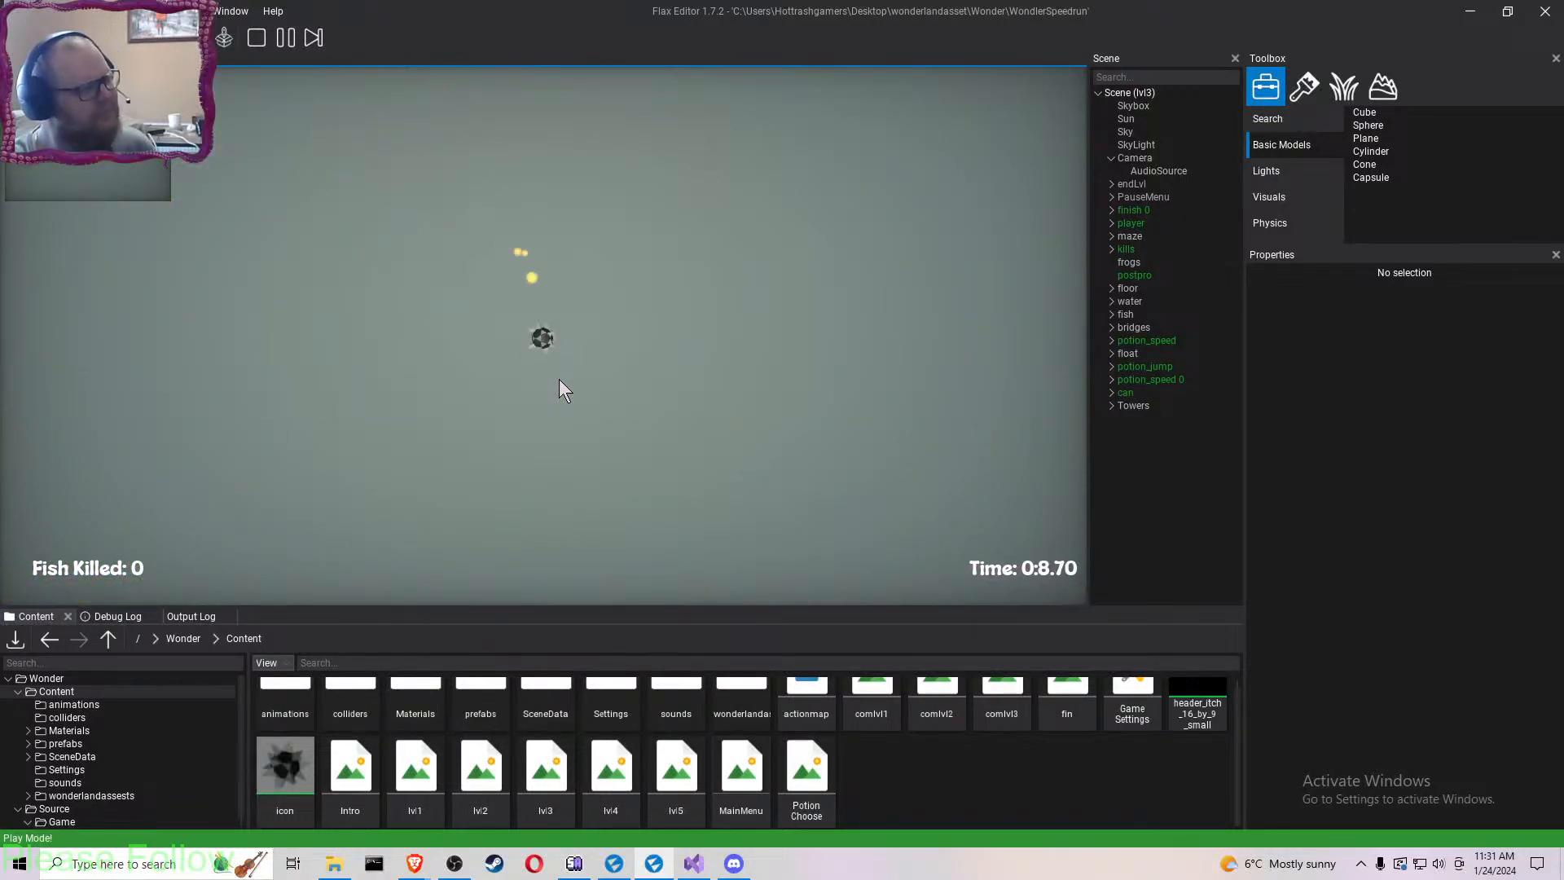
# - Restart level three, pick up the blue float potion and try to roll the ball across the first red bridge
pyautogui.press('Escape')
pyautogui.click(538, 259)
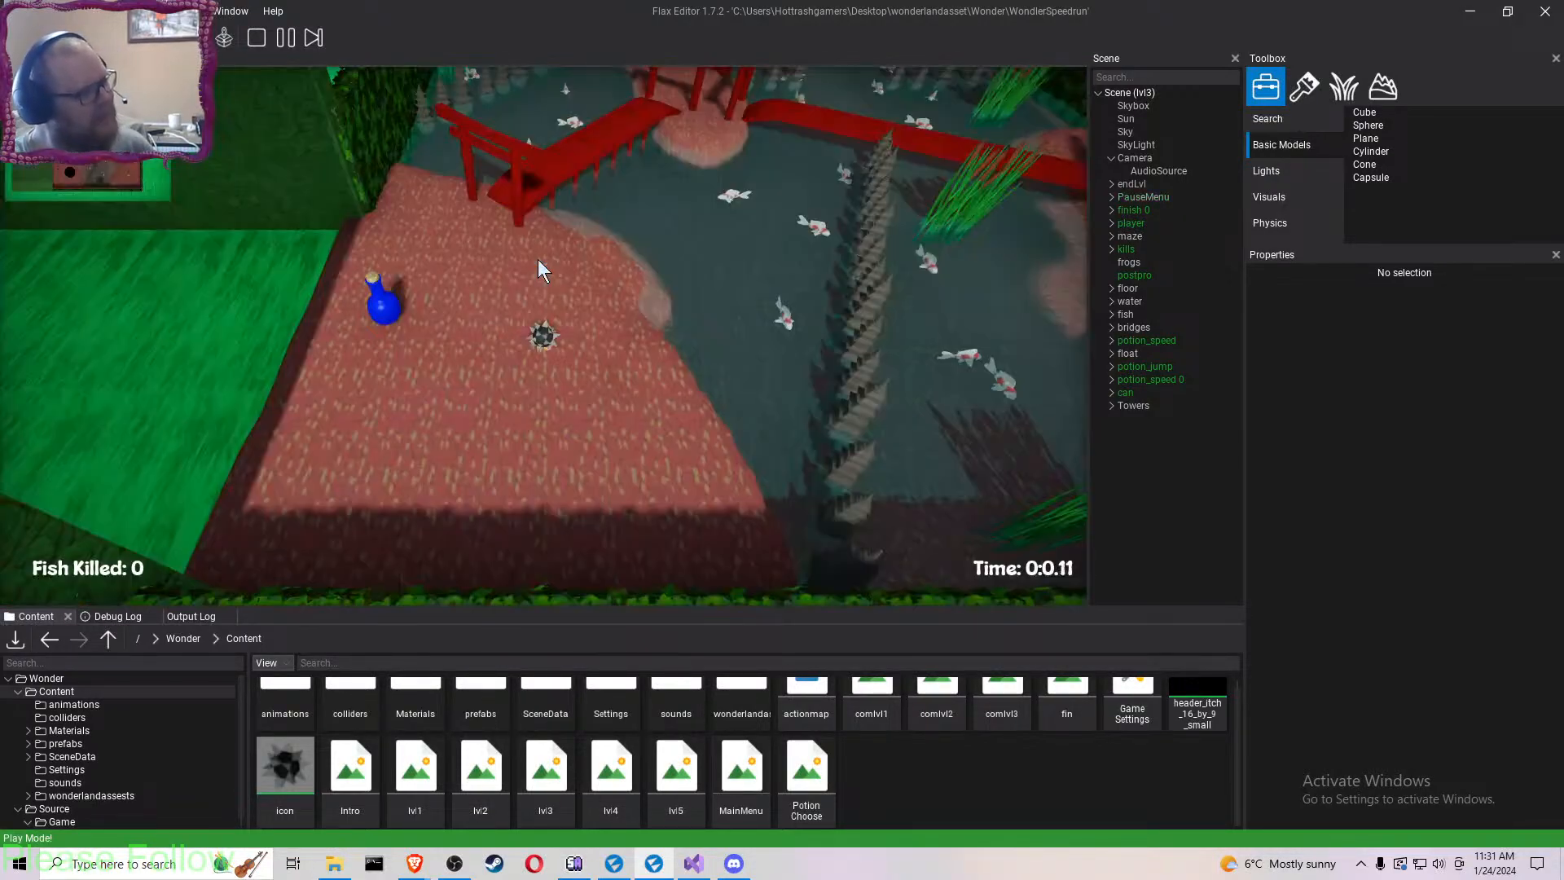
pyautogui.press('w')
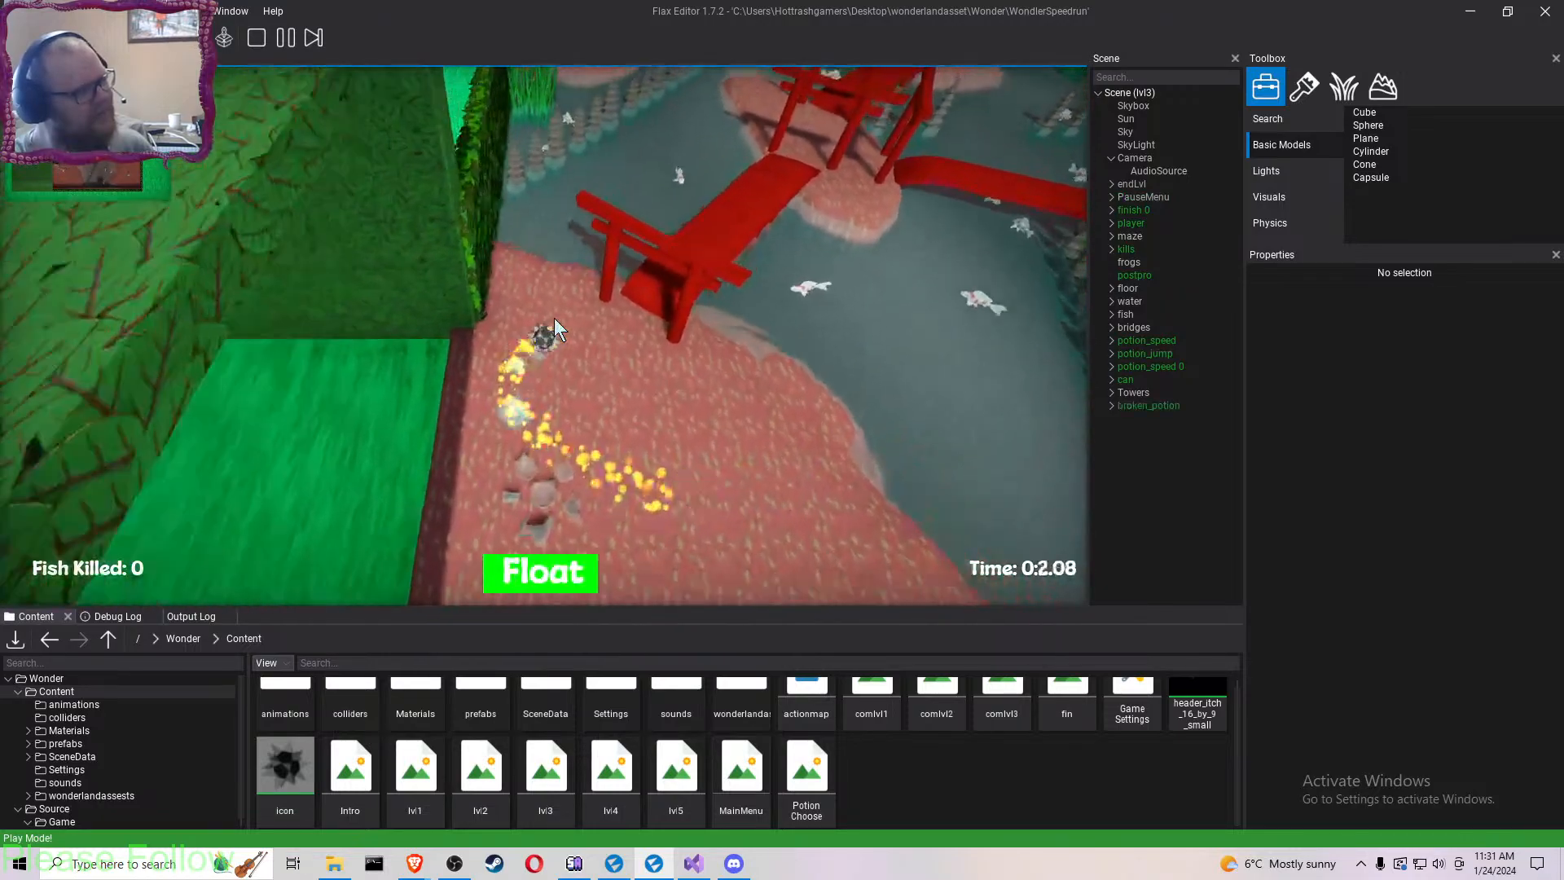
pyautogui.press('d')
pyautogui.press('s')
pyautogui.press('w')
pyautogui.press('d')
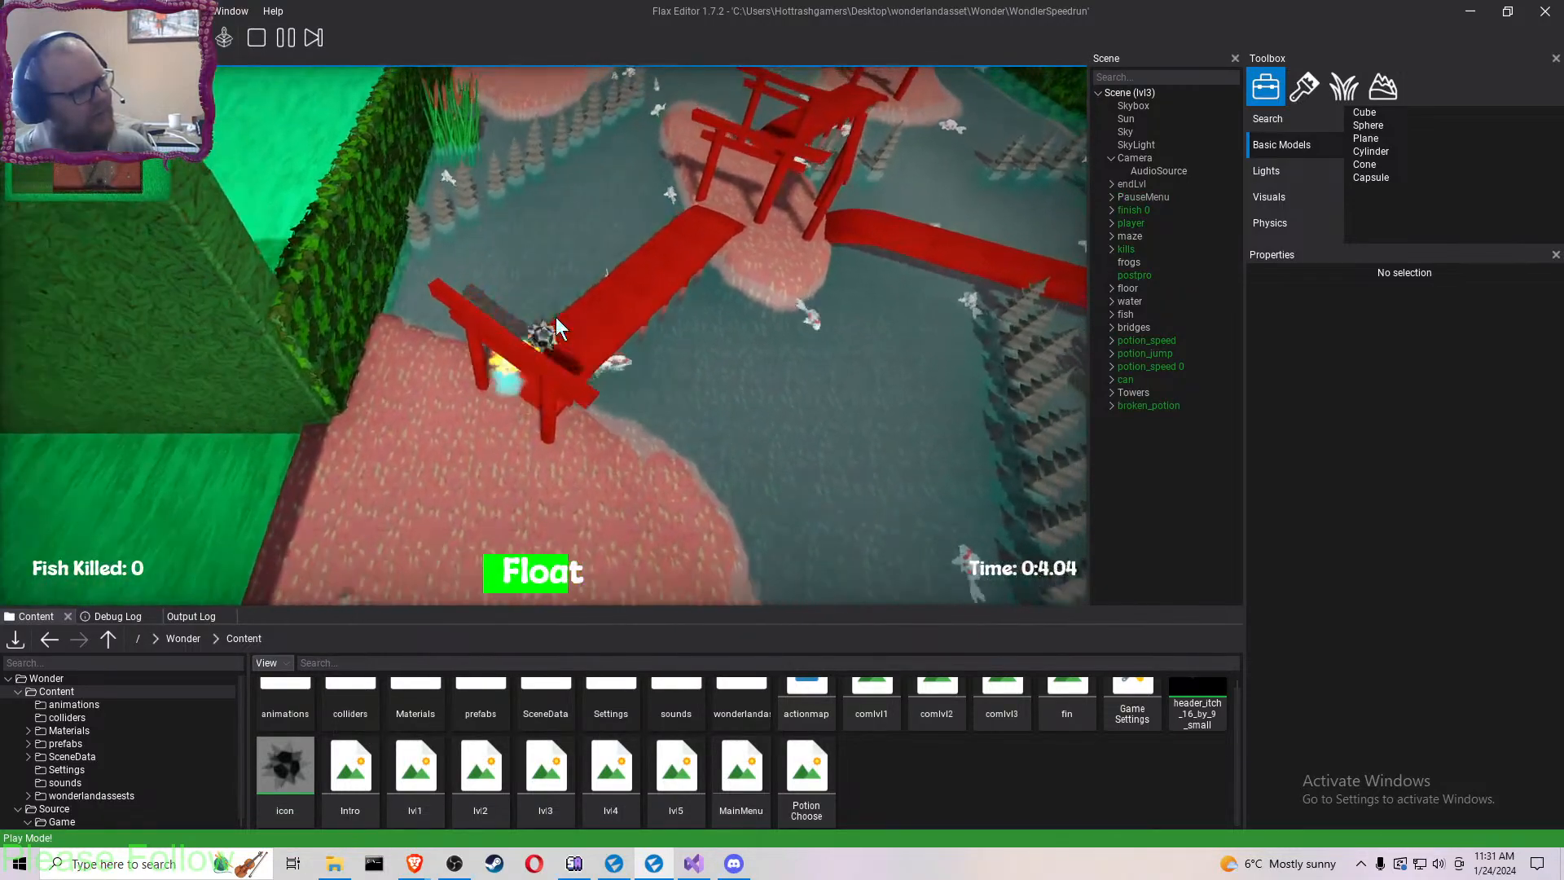
pyautogui.press('space')
# - Restart level three, collect the blue float potion again and steer the ball onto the water beside the first bridge
pyautogui.press('Escape')
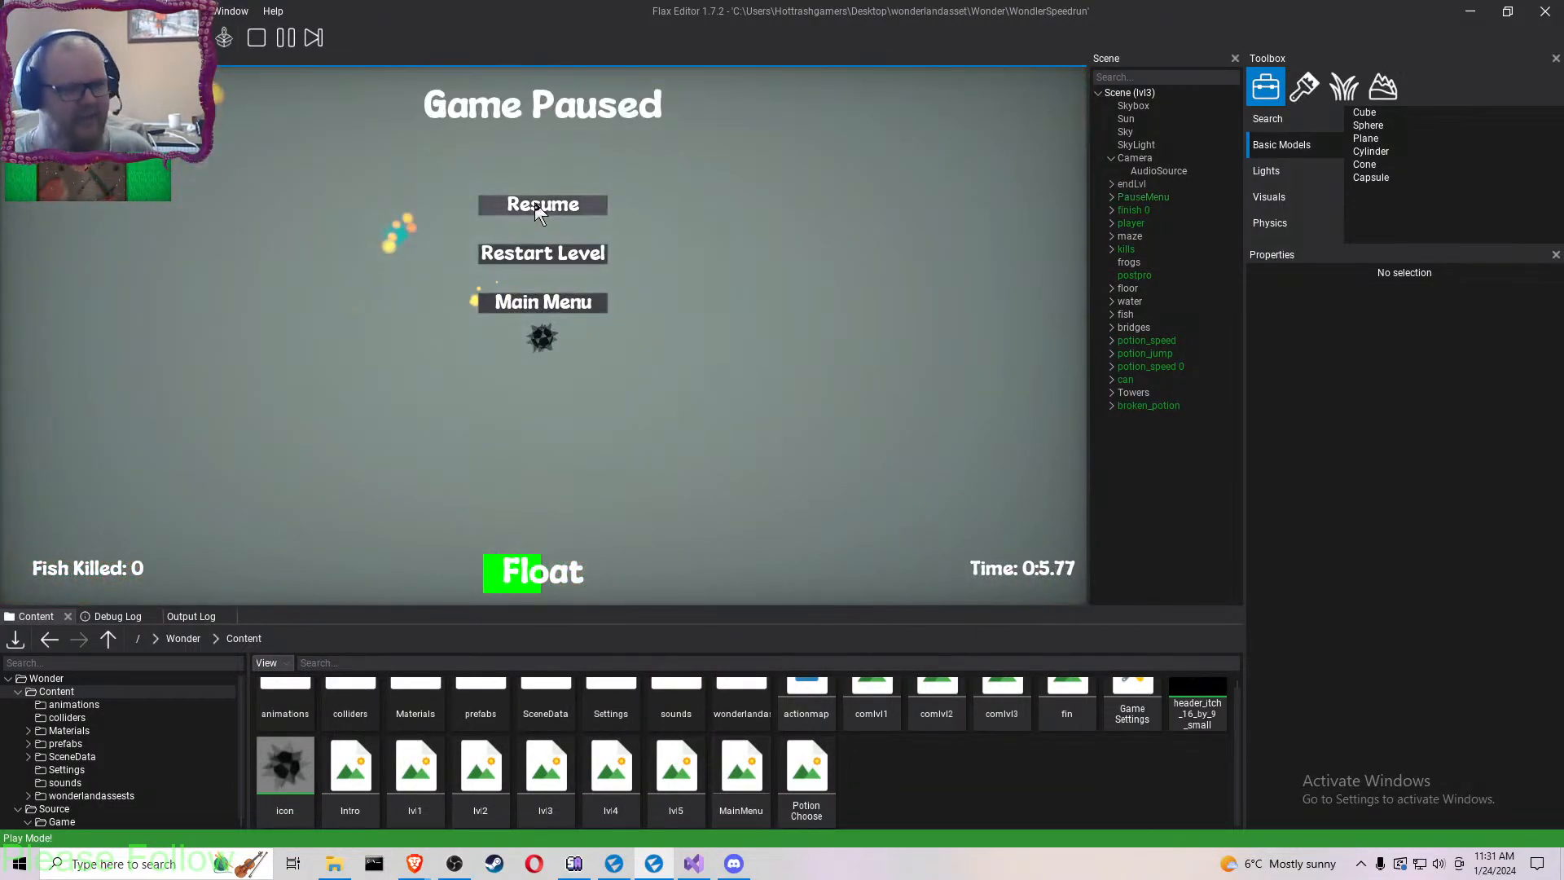
pyautogui.click(557, 254)
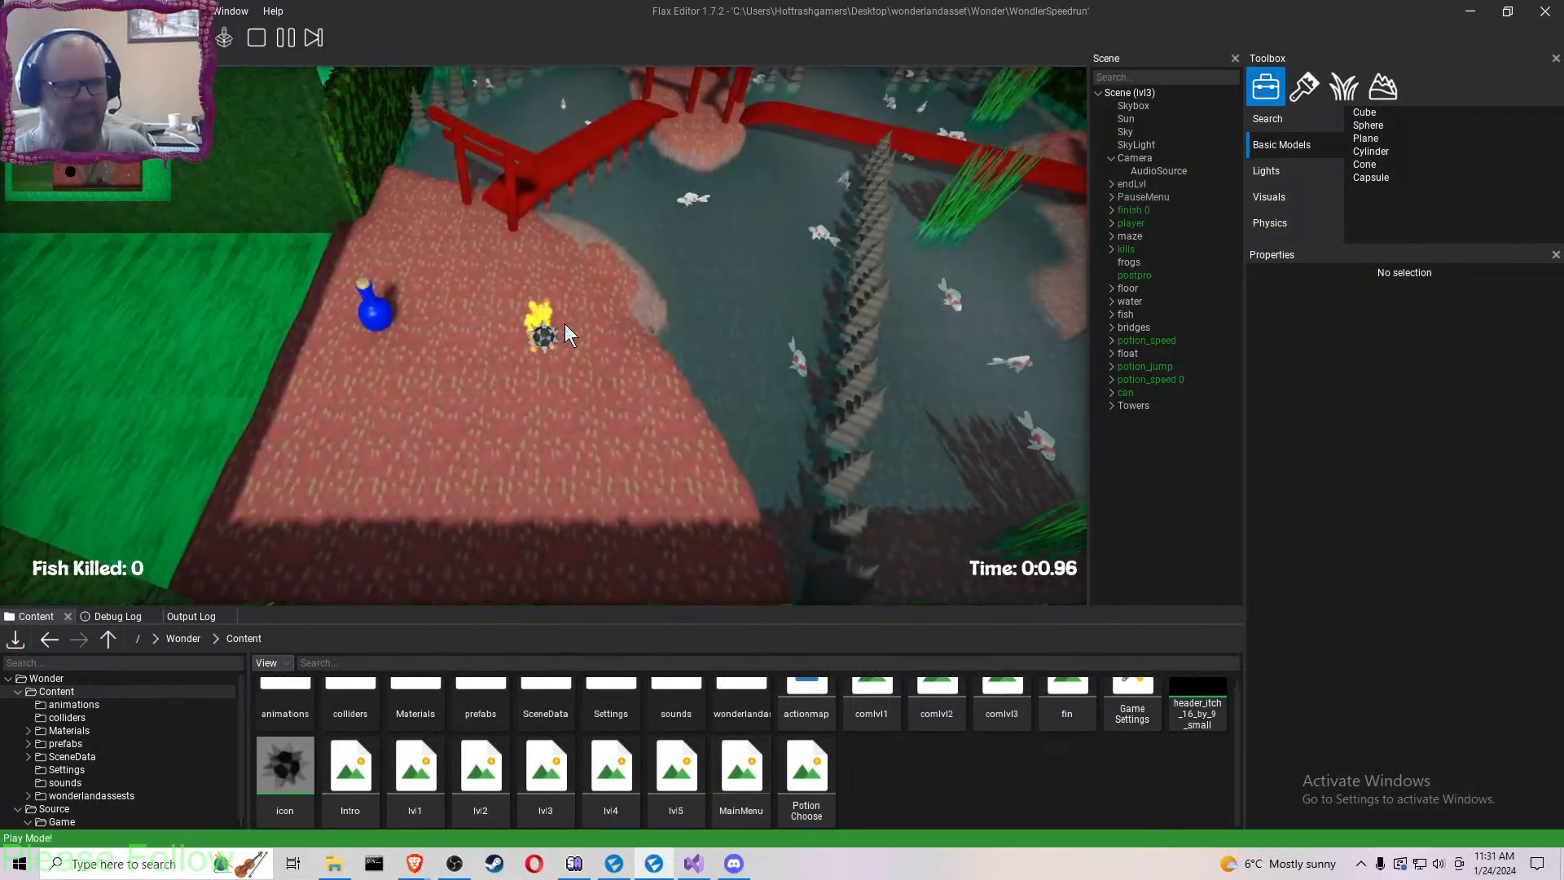
pyautogui.press('a')
pyautogui.press('w')
pyautogui.press('d')
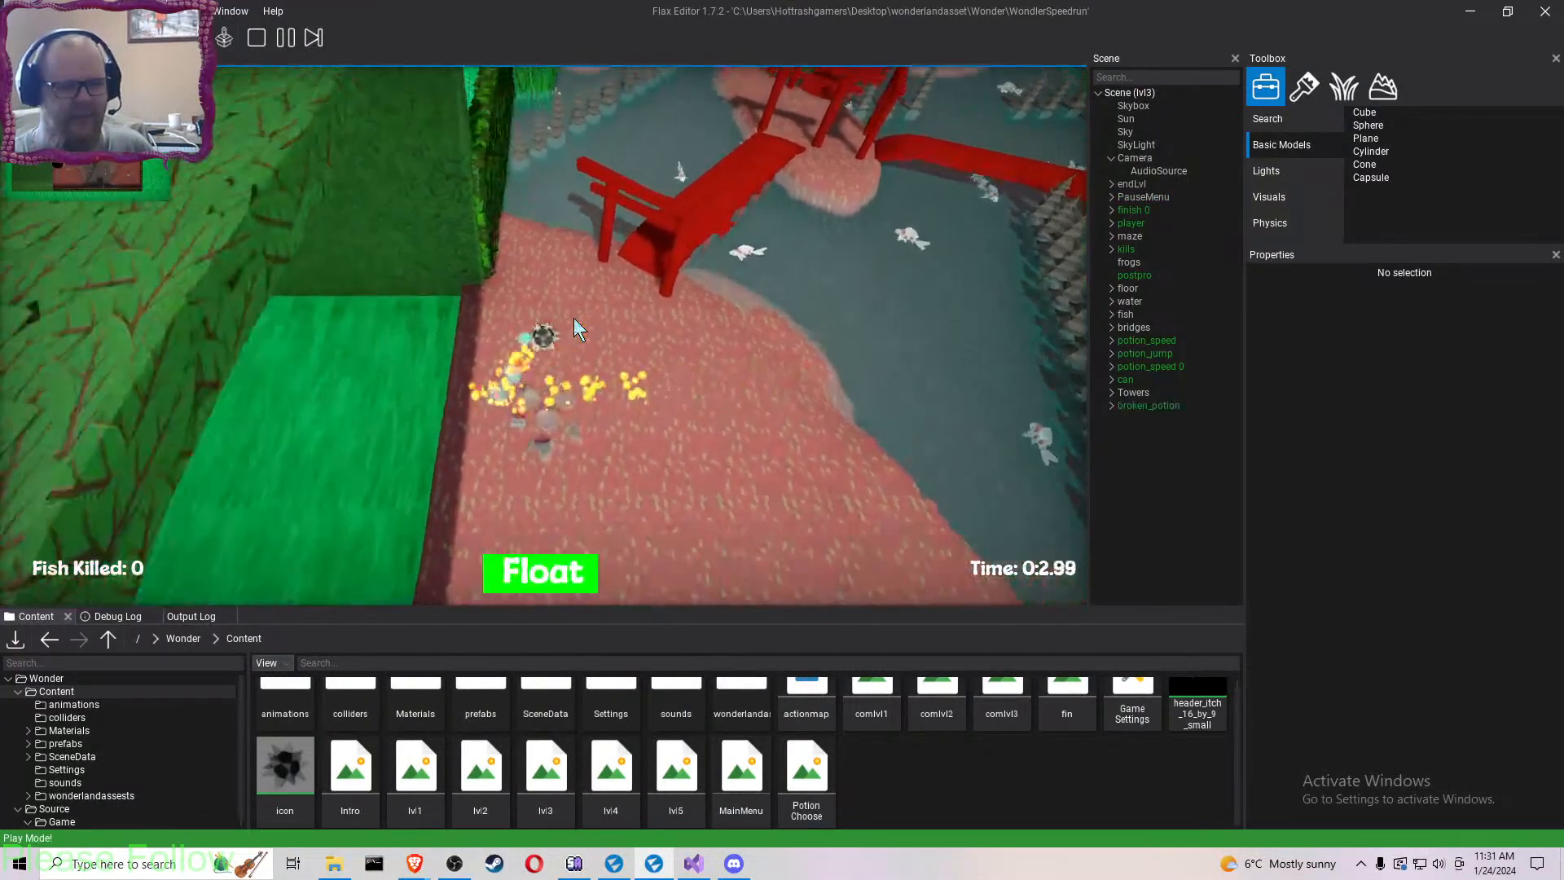
pyautogui.press('a')
pyautogui.press('w')
pyautogui.press('d')
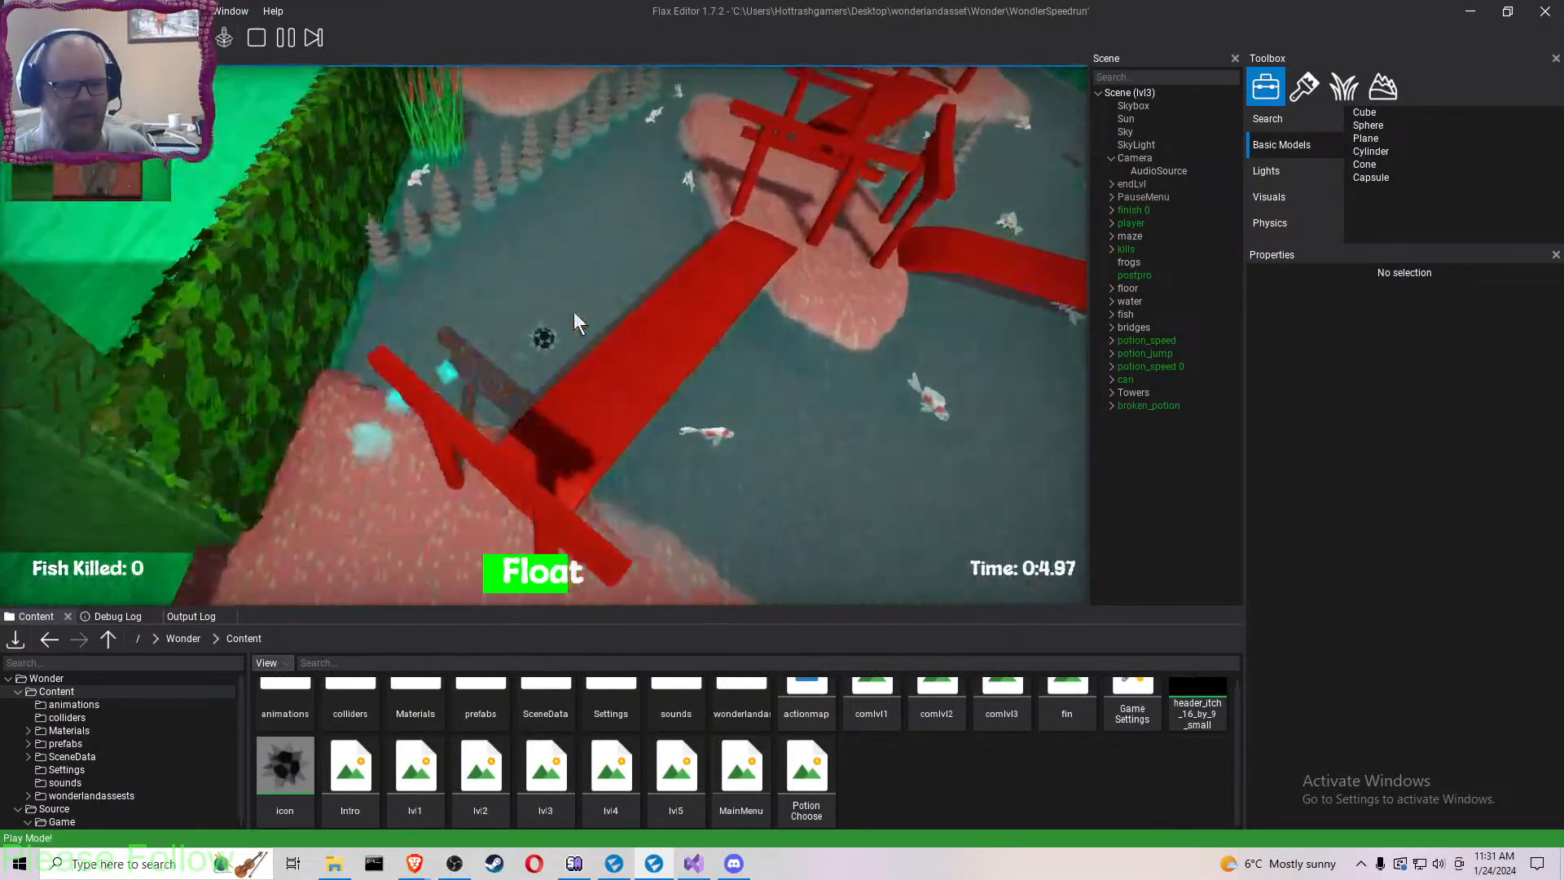
# - Move the ball back and forth beside the first bridge, and take it across the pond past the first small island
pyautogui.press('s')
pyautogui.press('a')
pyautogui.press('w')
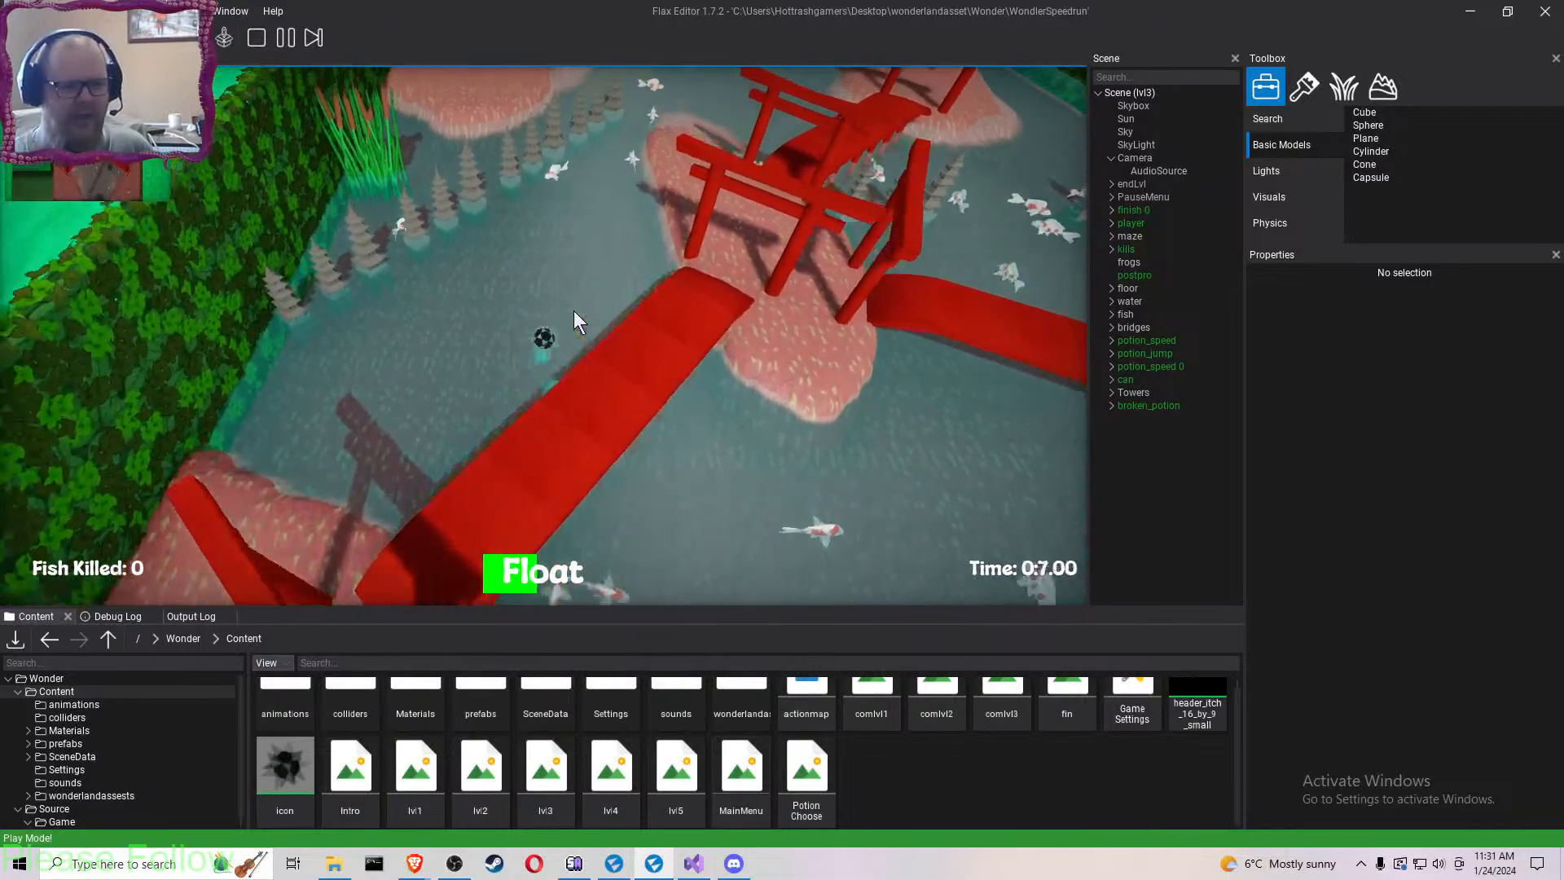
pyautogui.press('s')
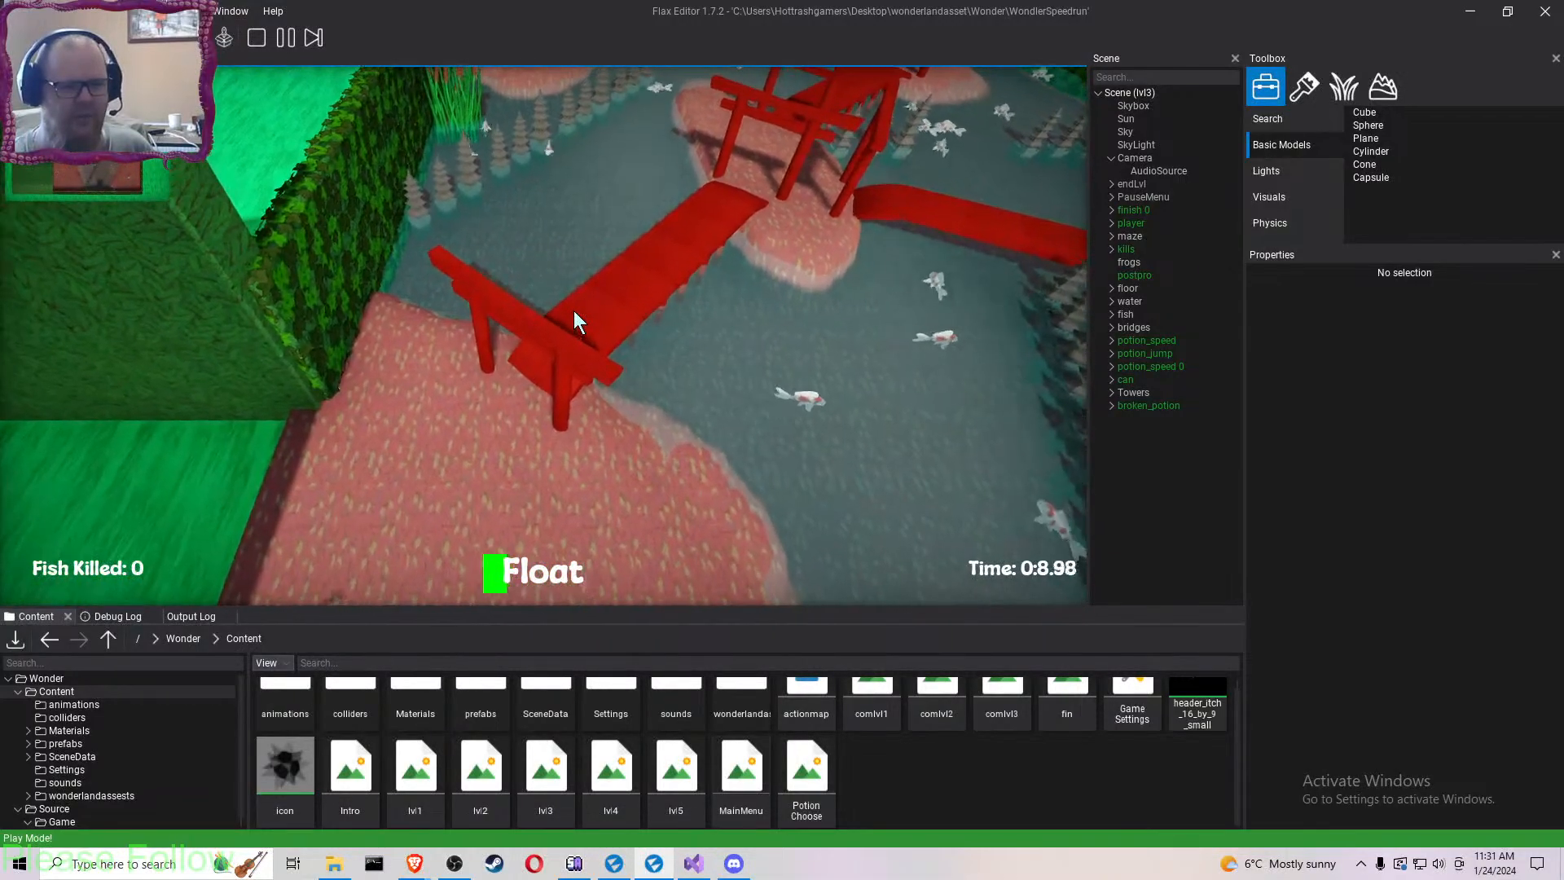
pyautogui.press('w')
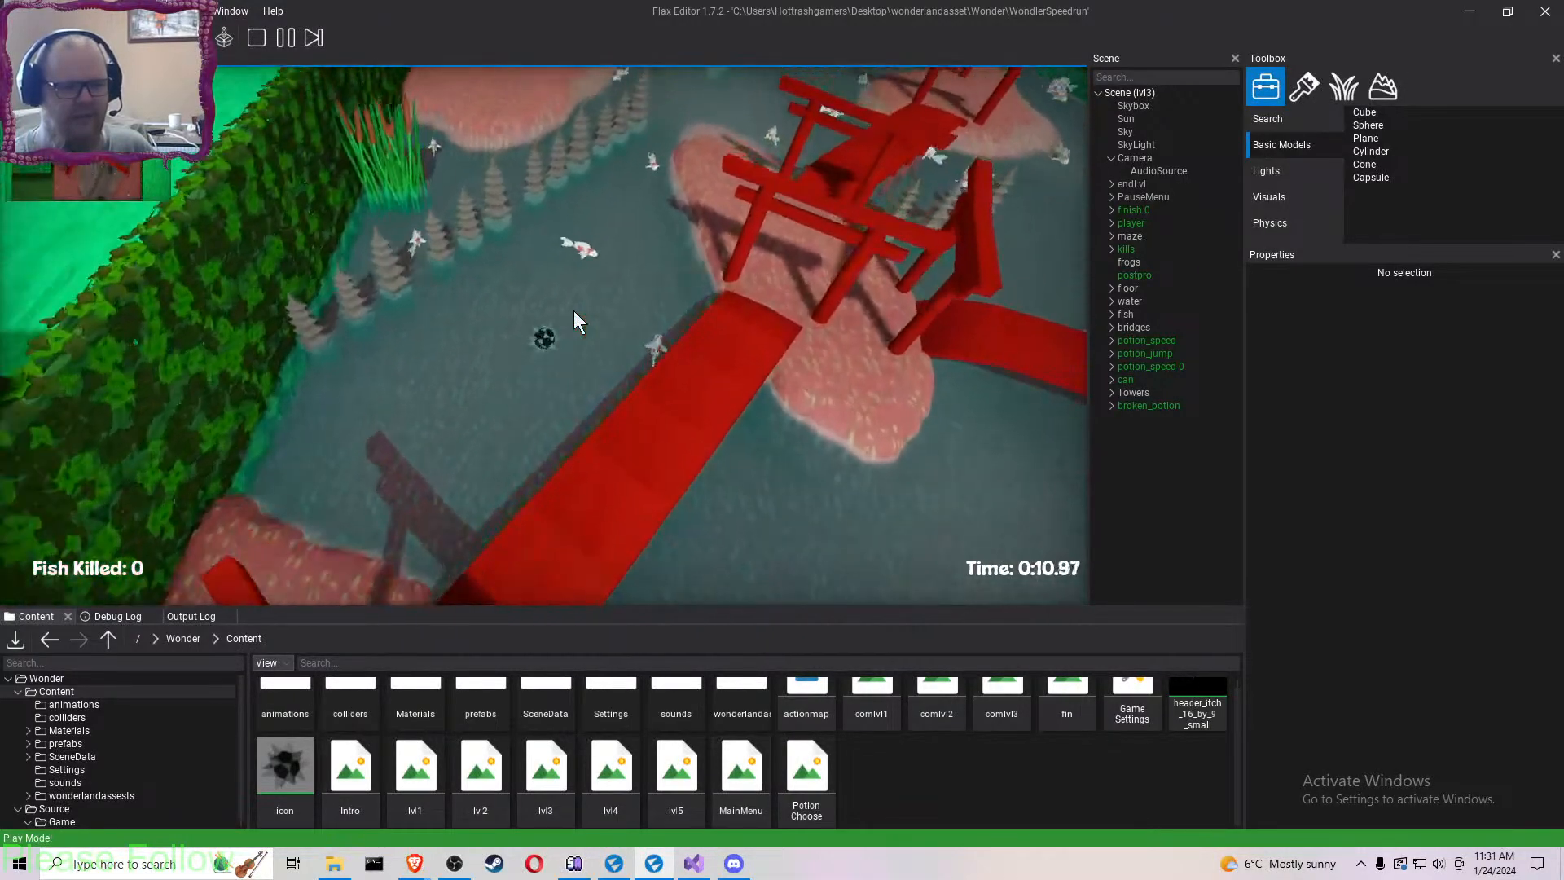
pyautogui.press('d')
pyautogui.press('w')
pyautogui.press('d')
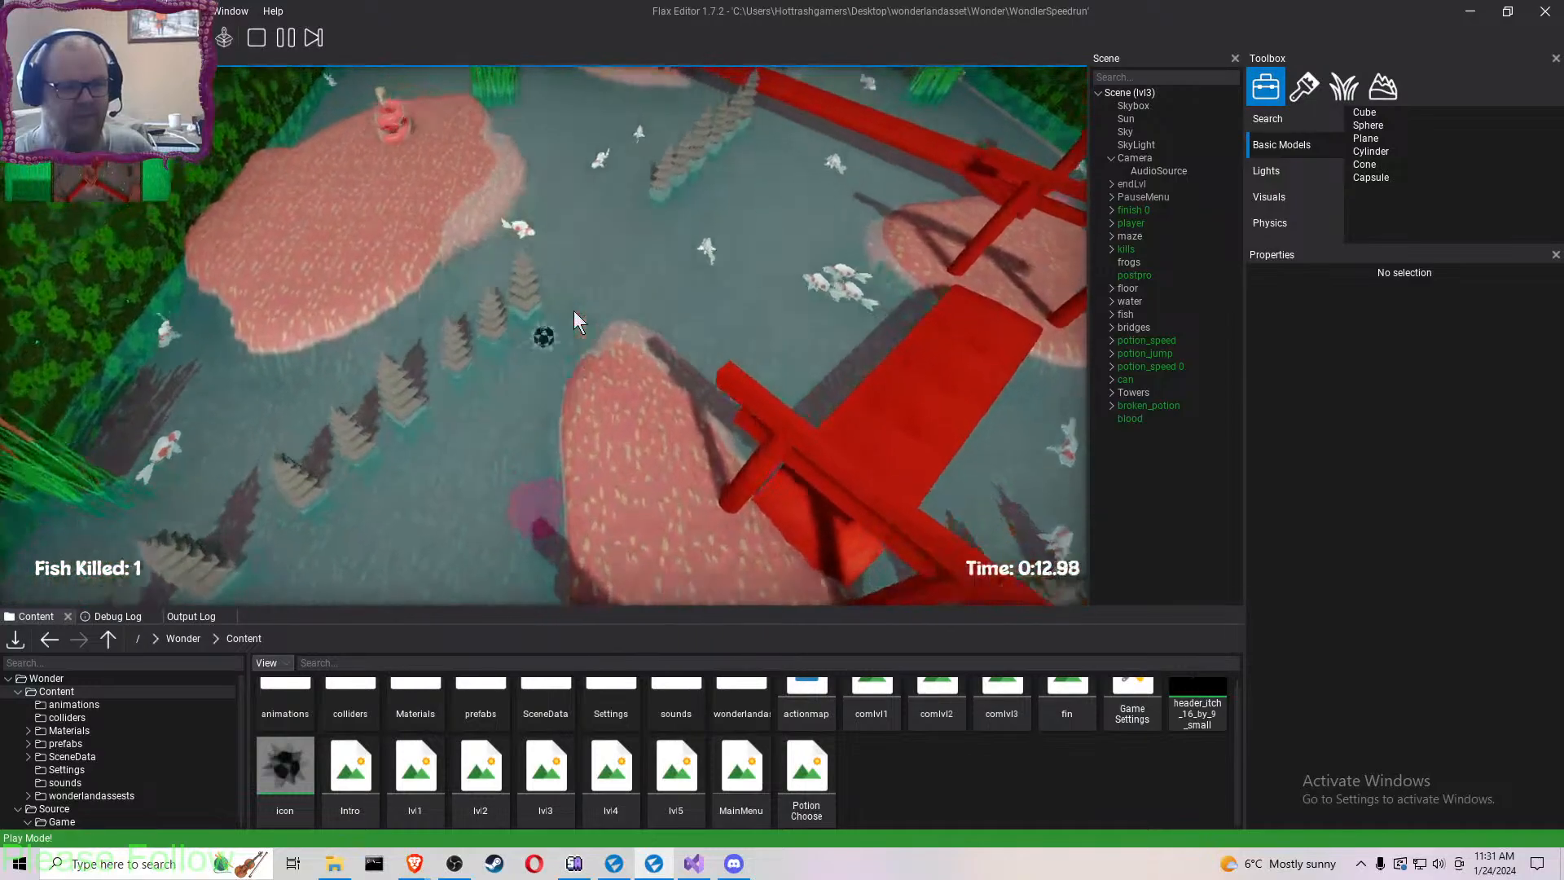
# - Steer the ball through the water past the pagoda rows and along the large island towards the reeds
pyautogui.press('w')
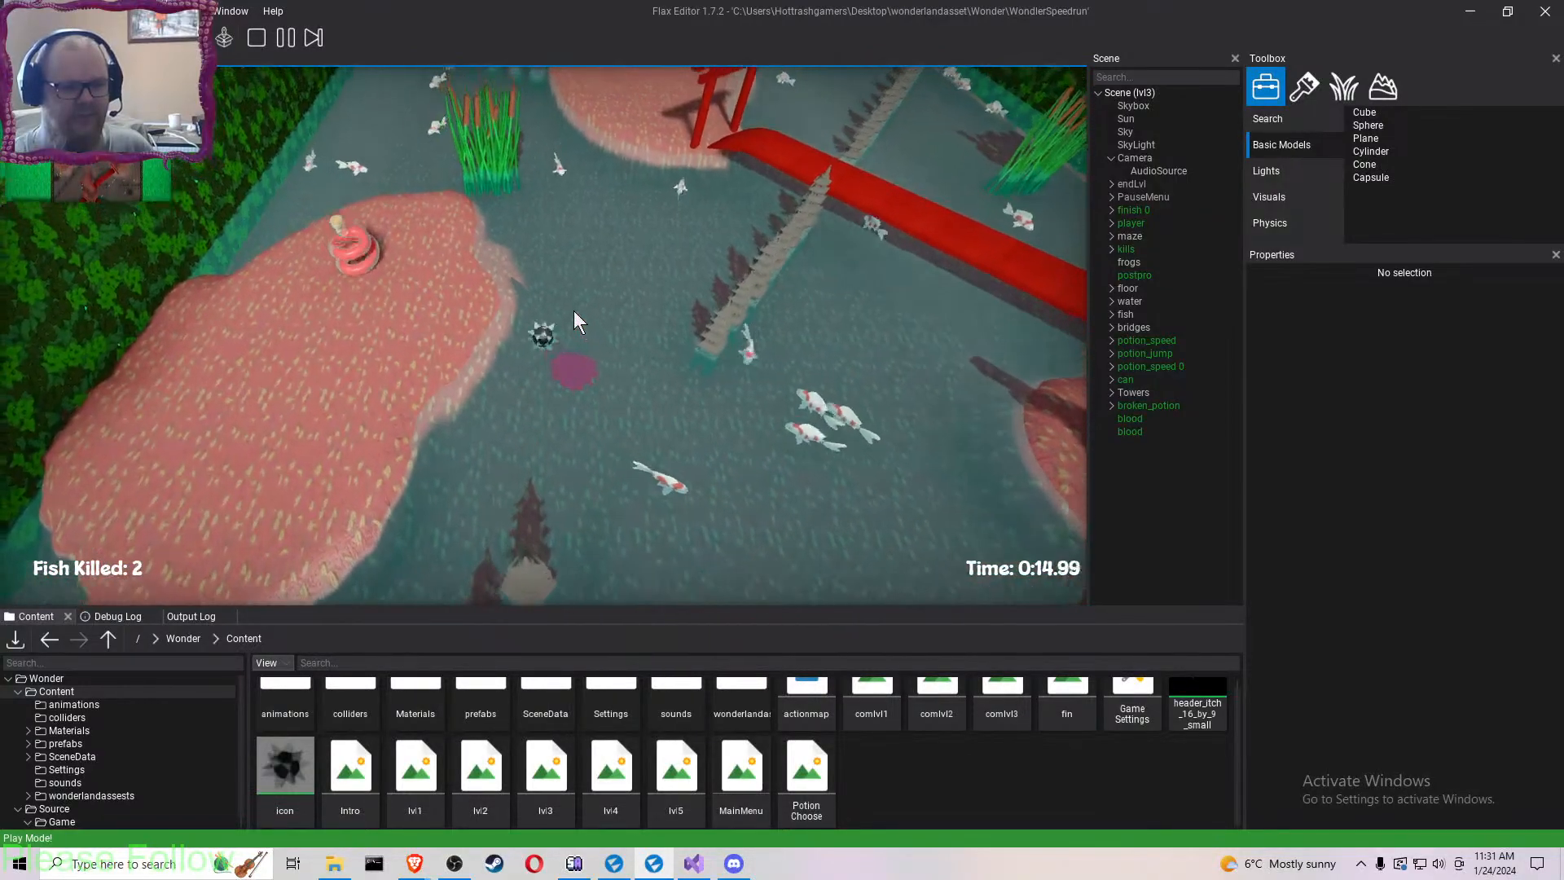
pyautogui.press('w')
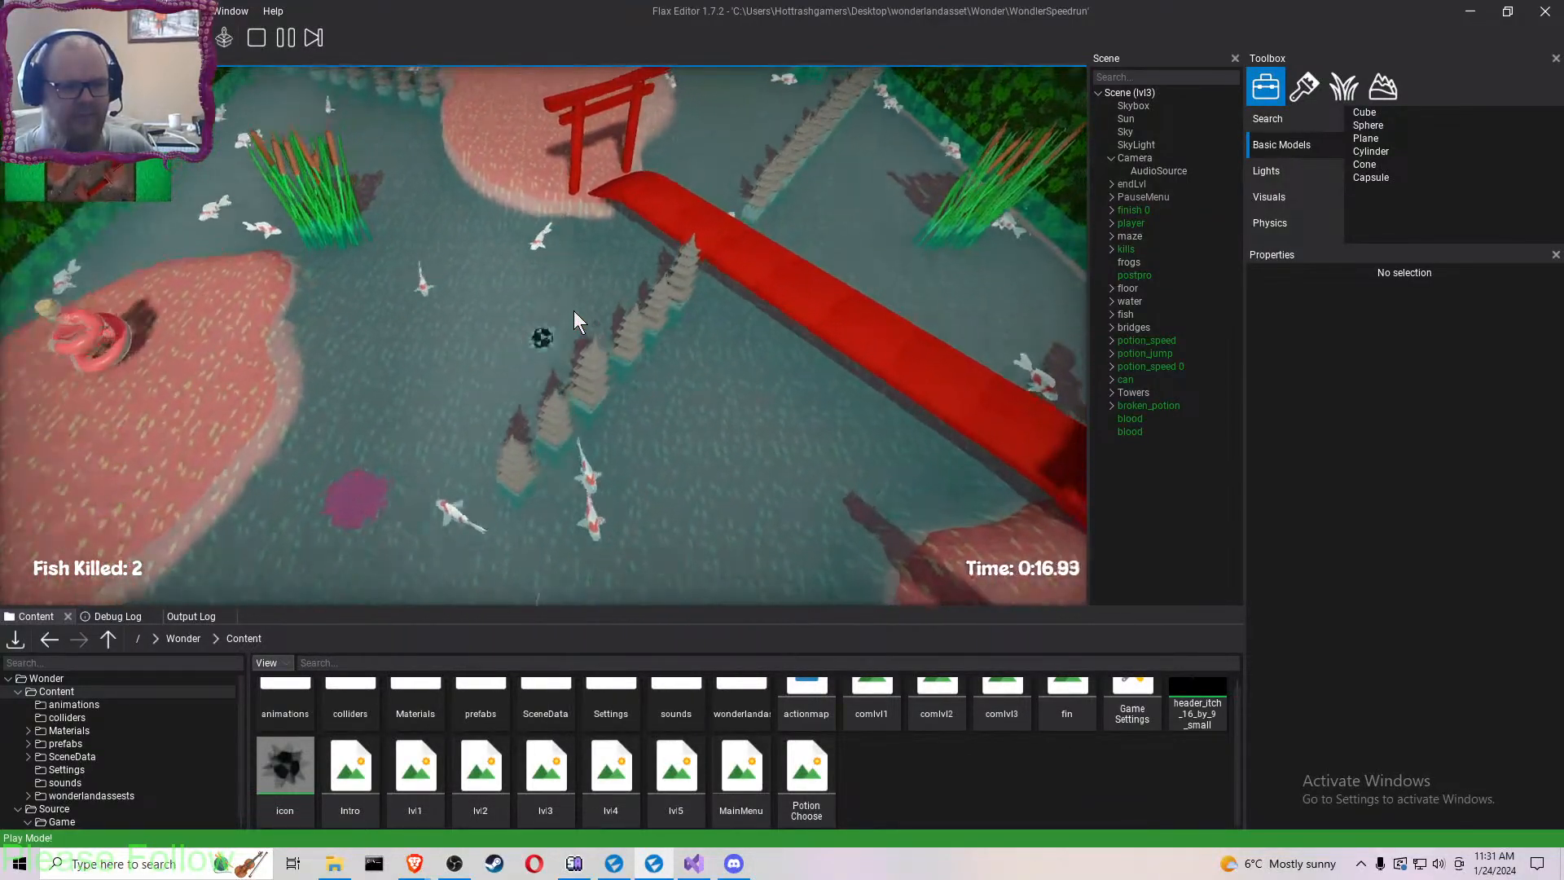
pyautogui.press('w')
pyautogui.press('d')
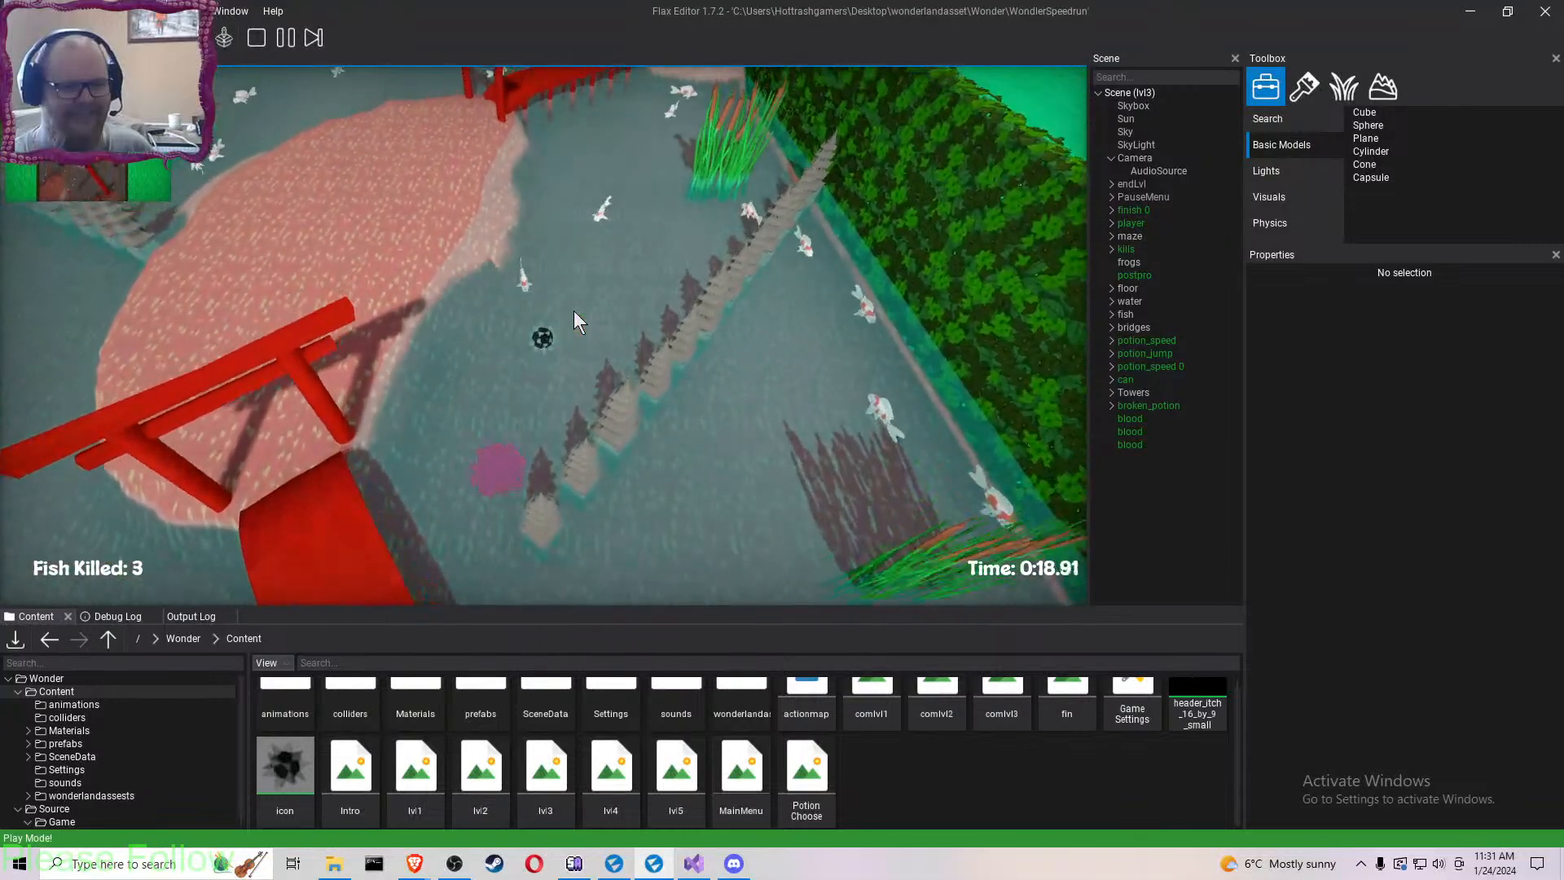
pyautogui.press('w')
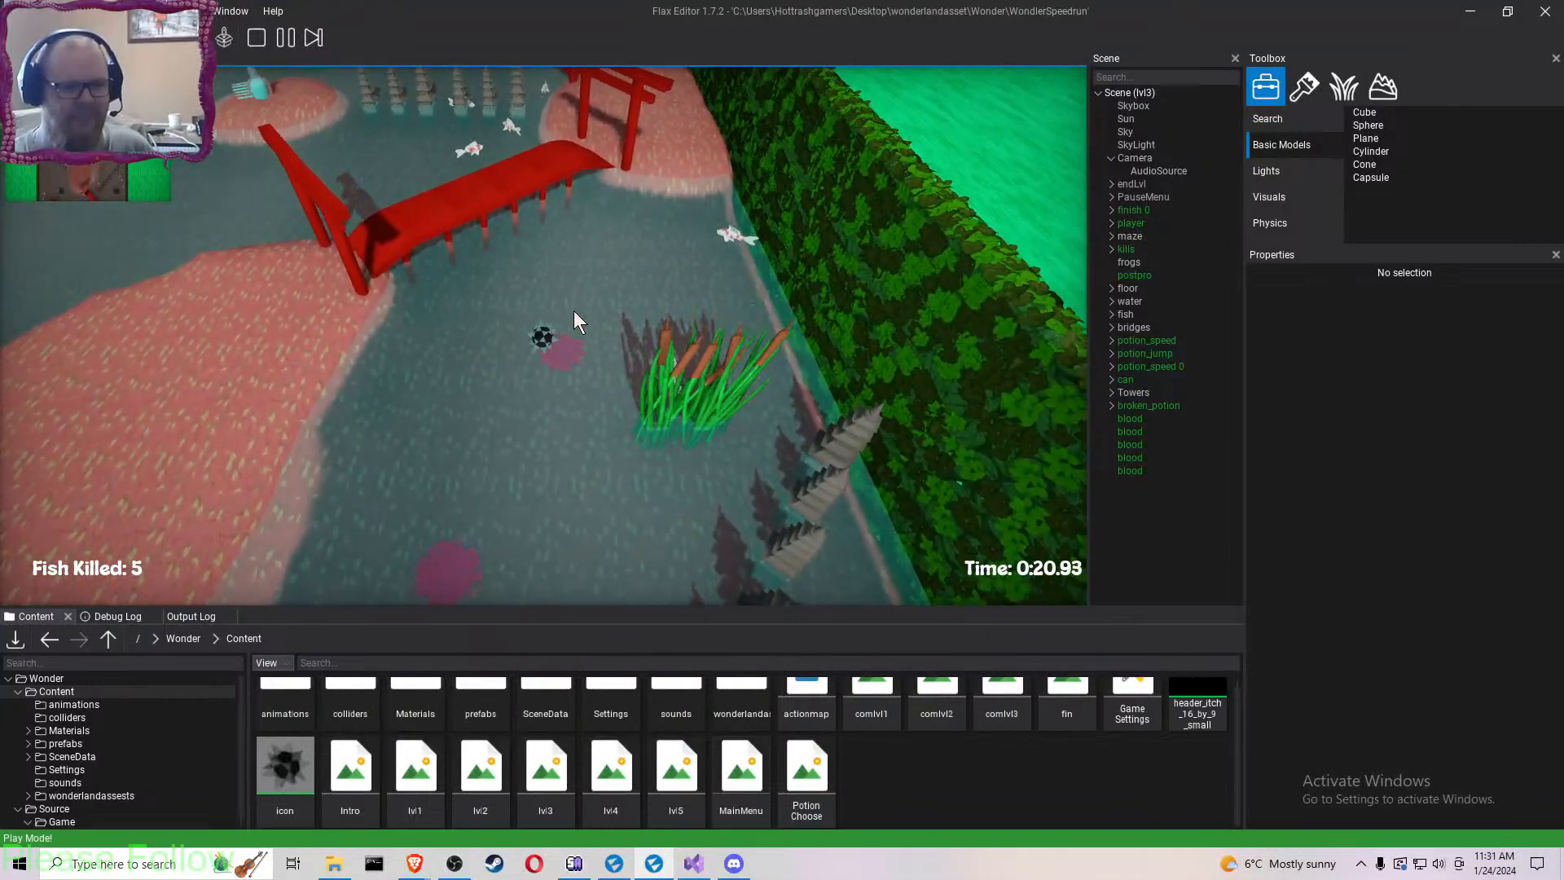
# - Turn the ball back through the fish beside the large island and roll it up onto that island
pyautogui.press('s')
pyautogui.press('a')
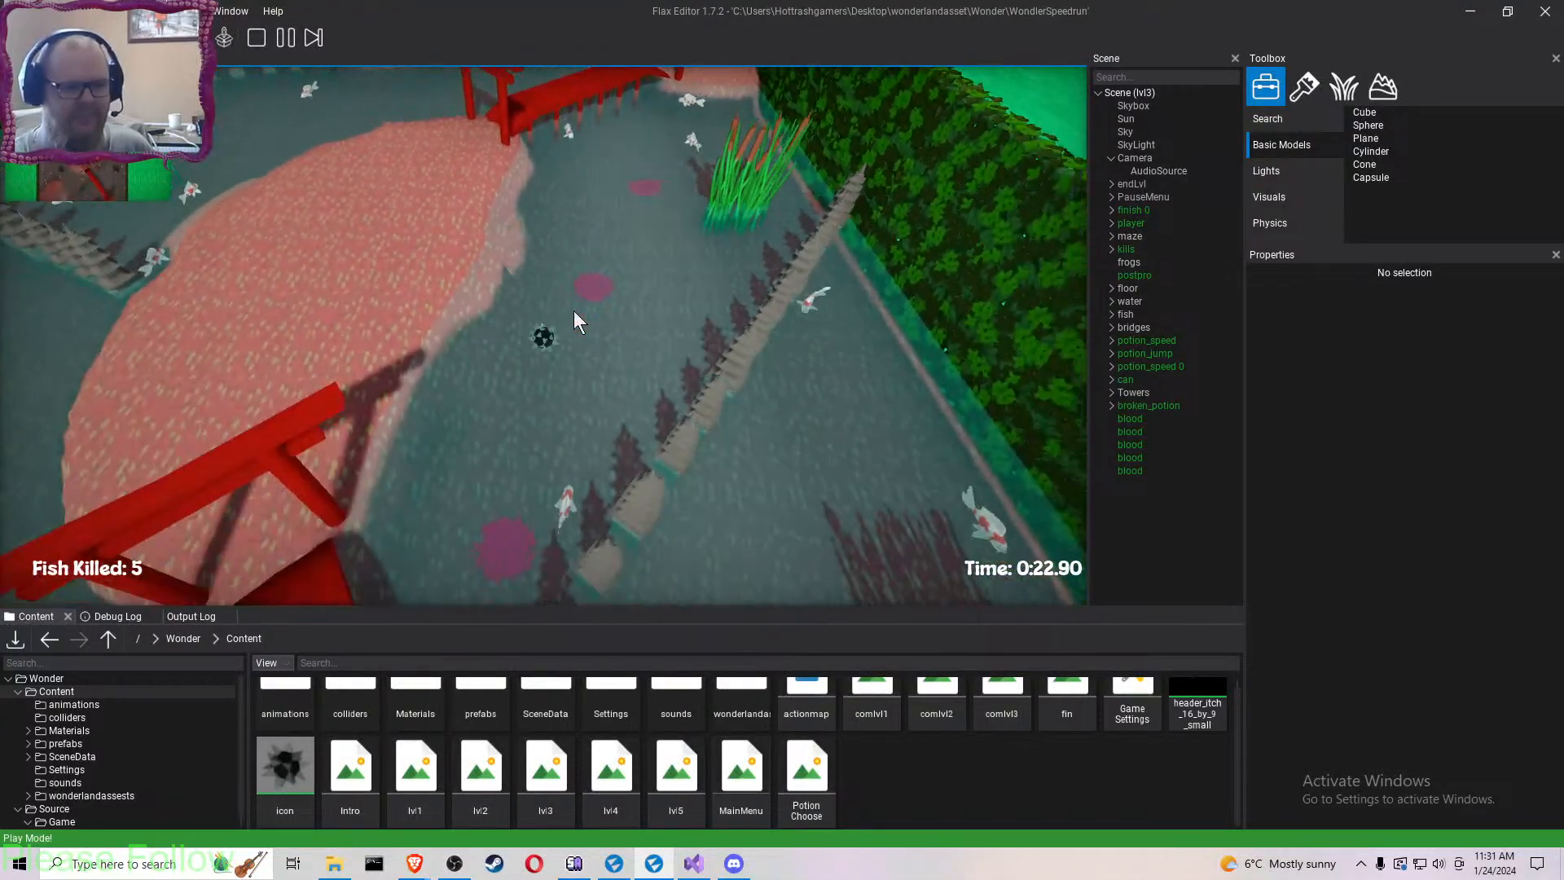
pyautogui.press('d')
pyautogui.press('w')
pyautogui.press('a')
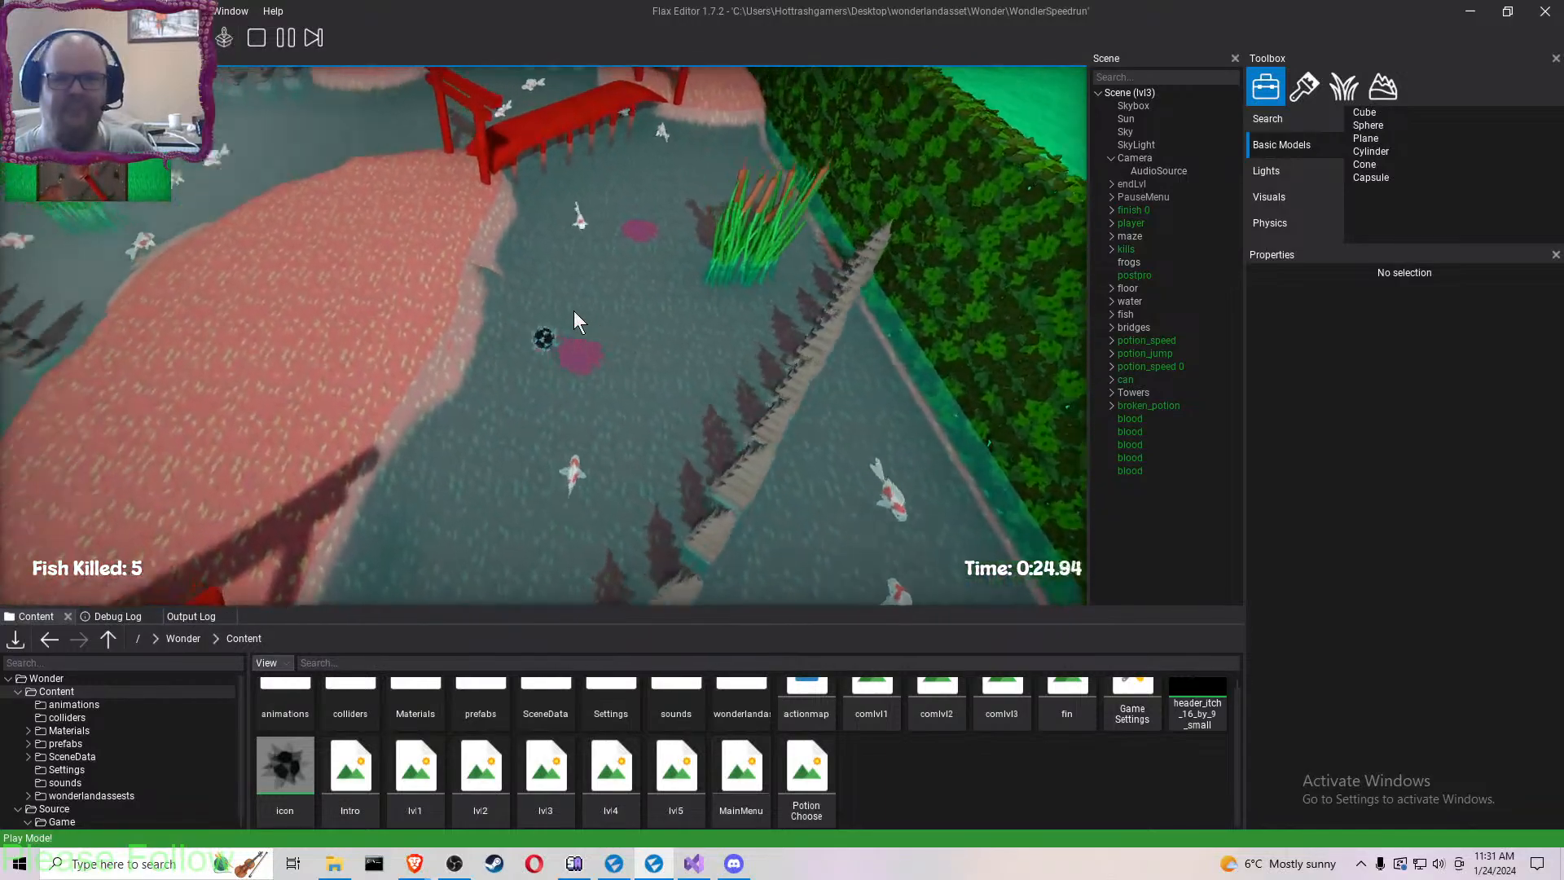
pyautogui.press('a')
pyautogui.press('w')
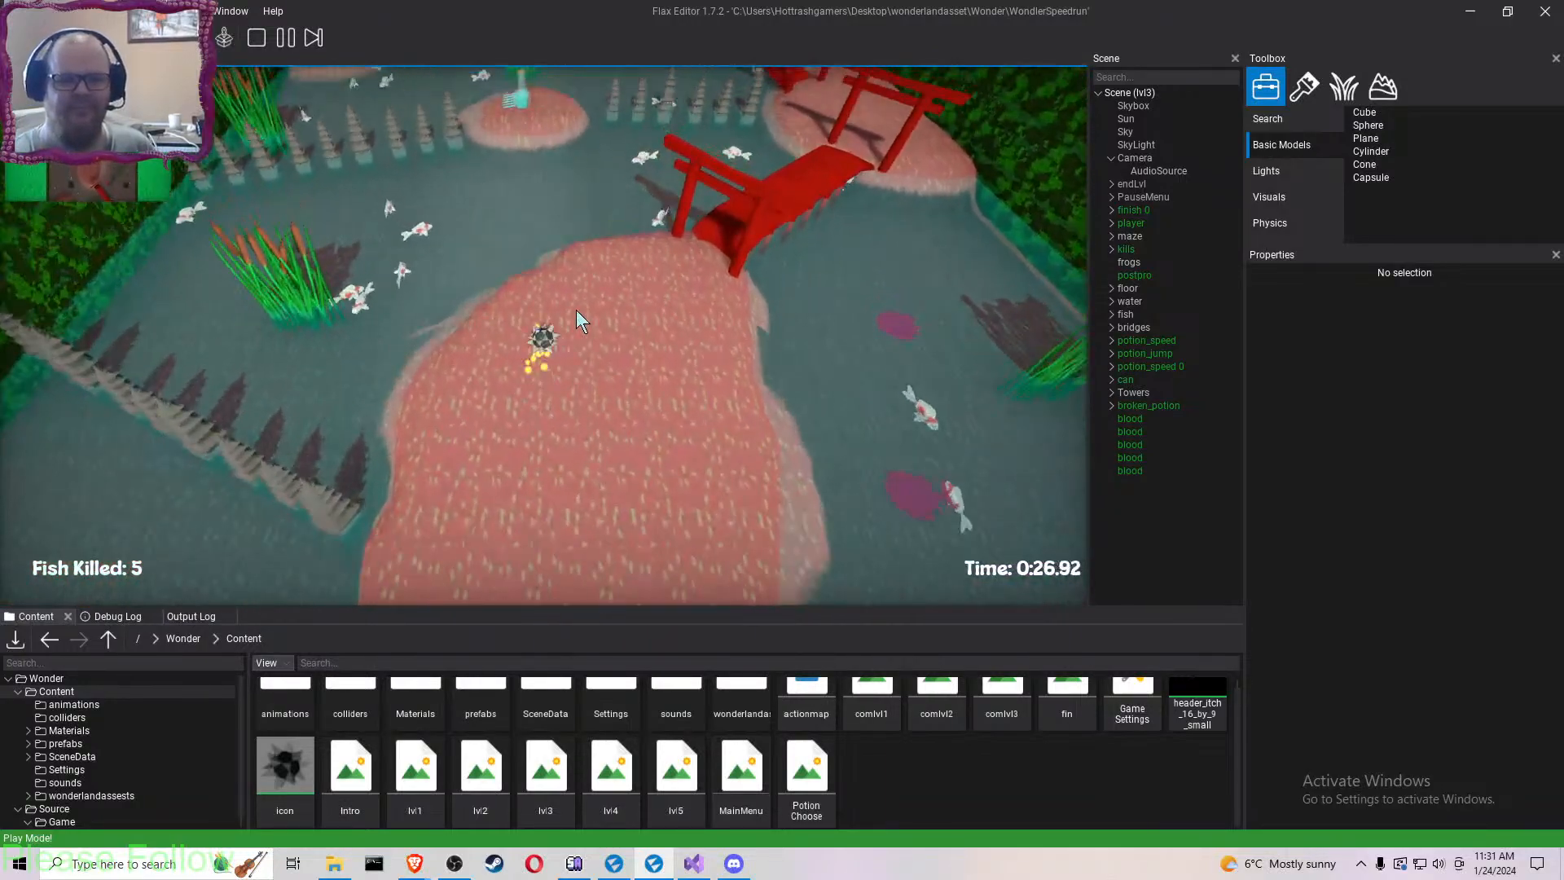
# - Roll the ball over the red bridge to the hedge-side island and on to the start of its next bridge
pyautogui.press('d')
pyautogui.press('d')
pyautogui.press('w')
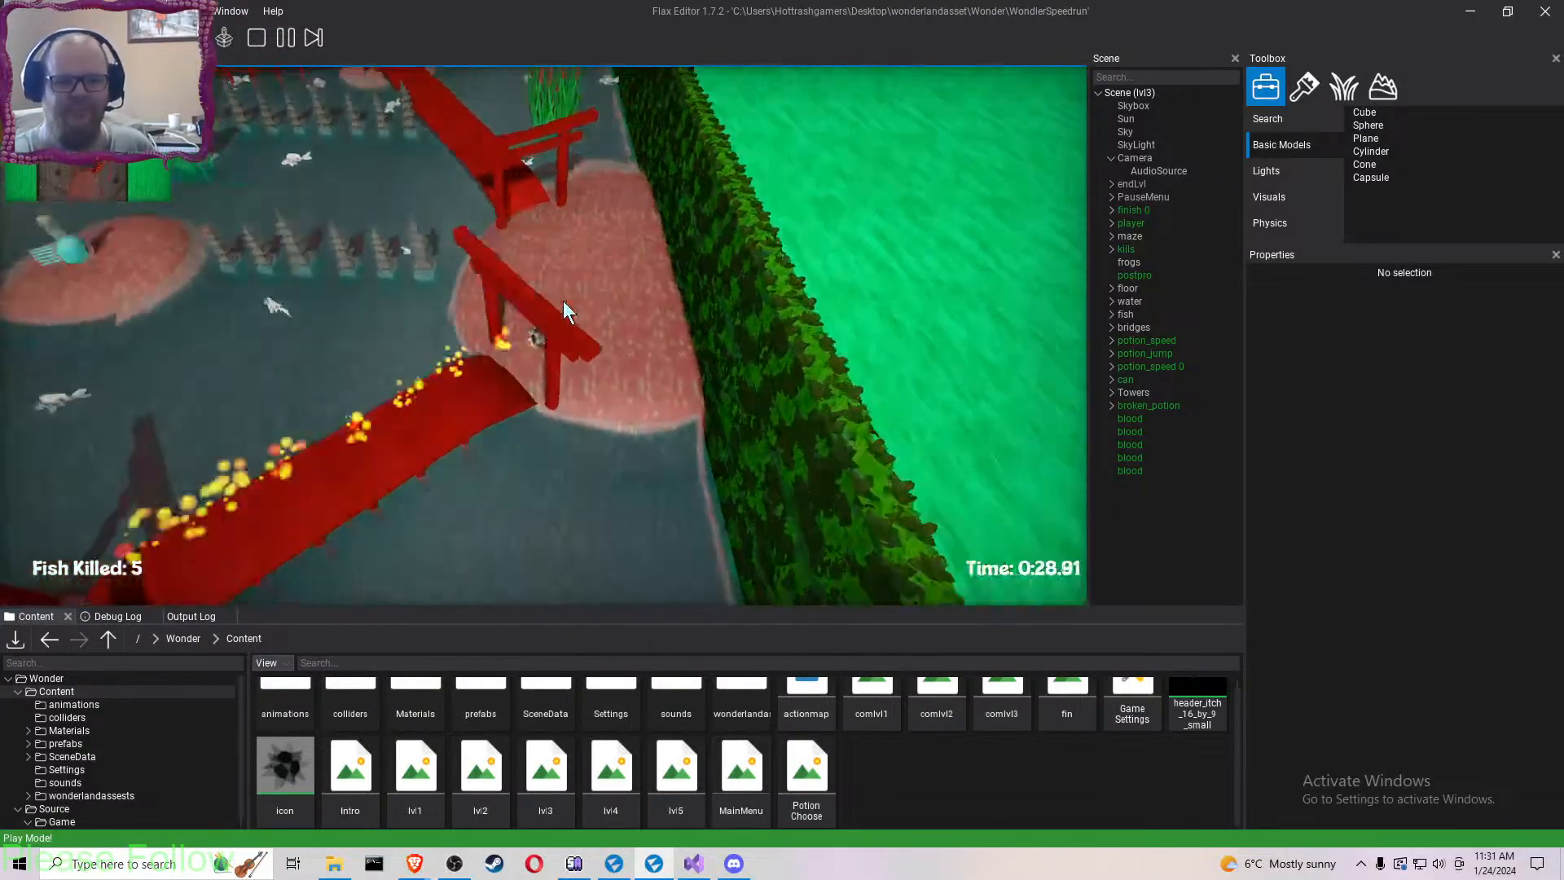
pyautogui.press('a')
pyautogui.press('a')
pyautogui.press('w')
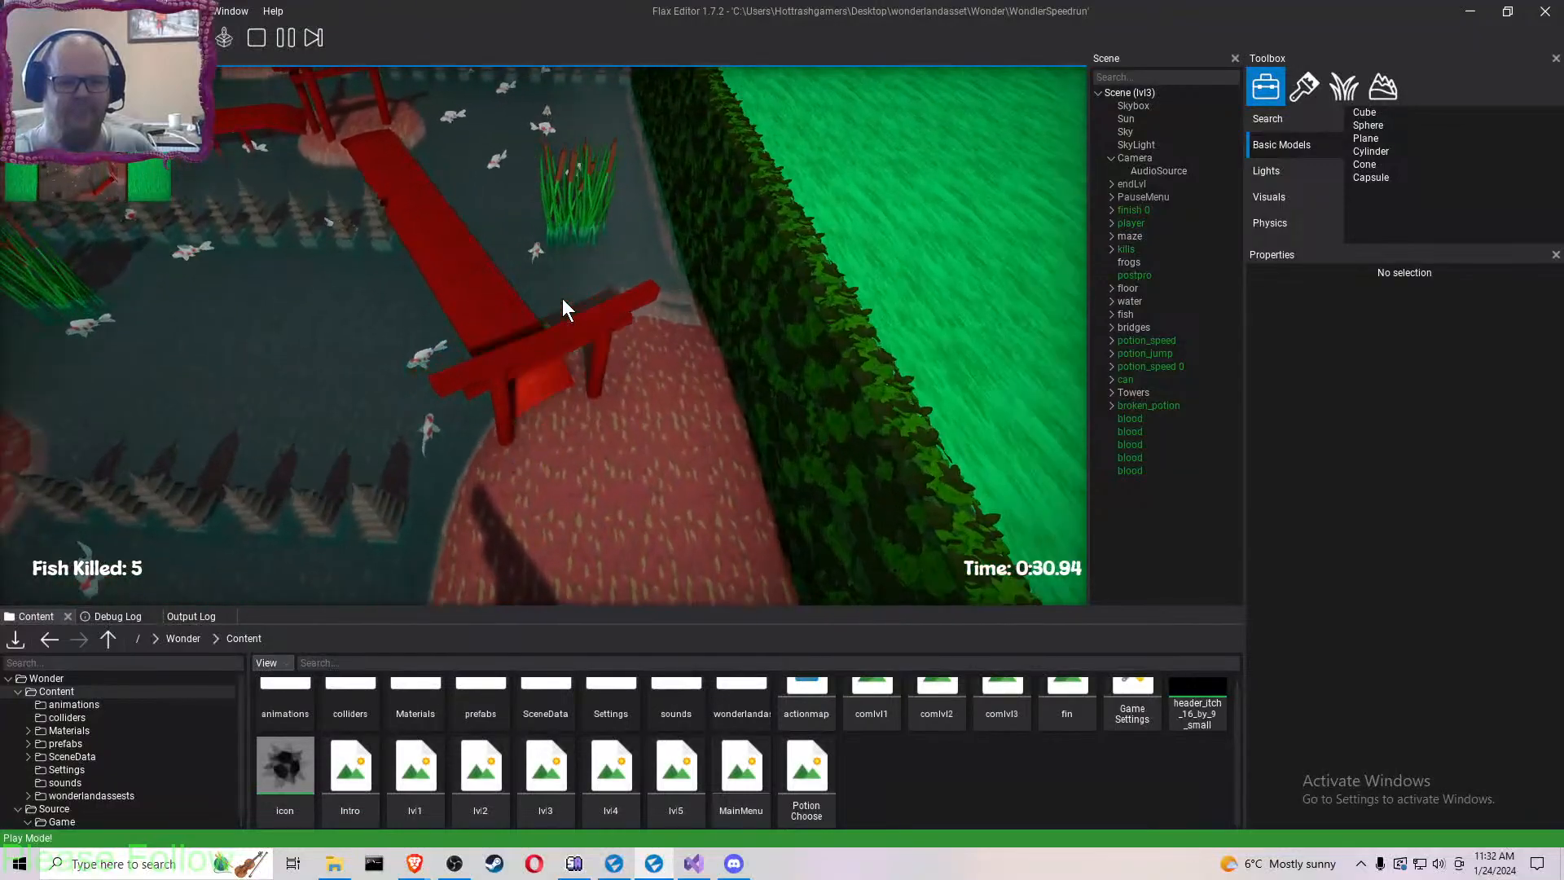
# - Take the ball through the water alongside the long bridge and around the small gated island to the pagoda row
pyautogui.press('a')
pyautogui.press('d')
pyautogui.press('w')
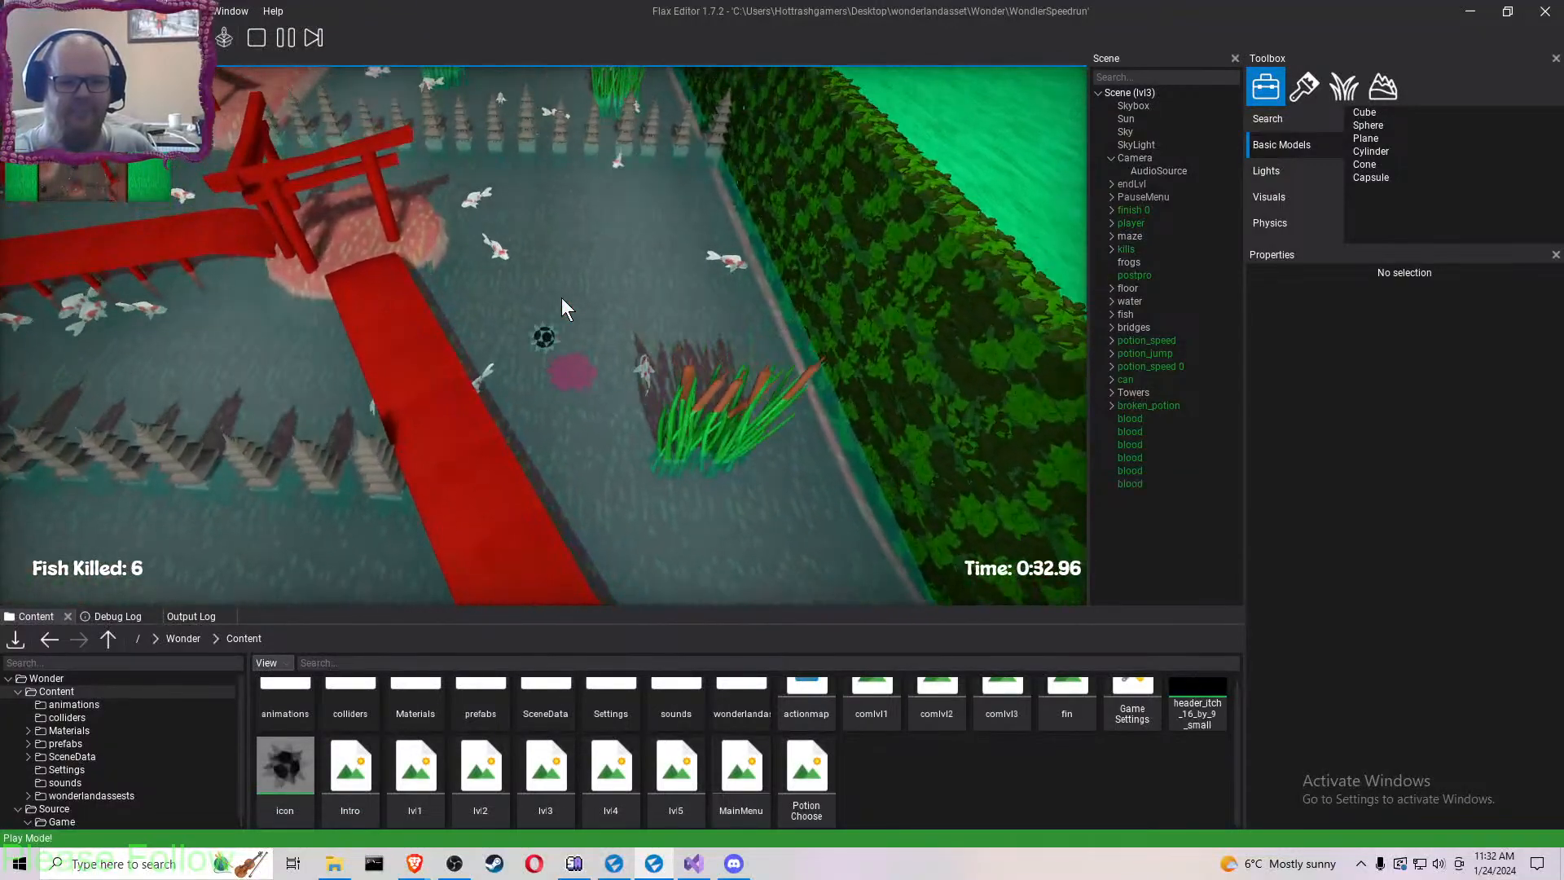
pyautogui.press('a')
pyautogui.press('w')
pyautogui.press('a')
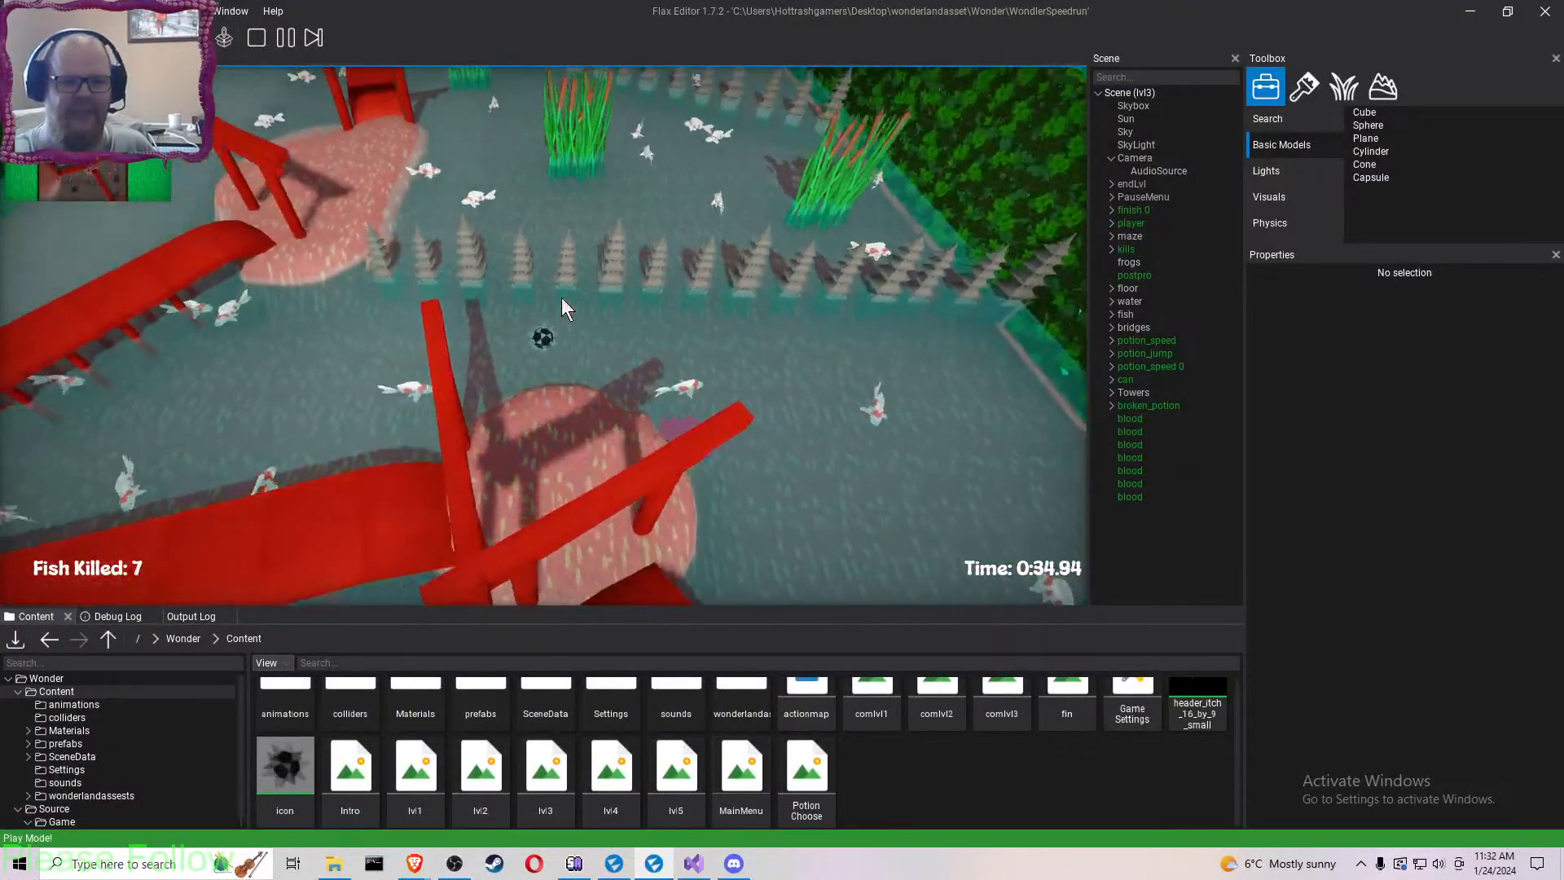
# - Chase the fish around the small gated island and under the bridges to the nearer pagoda row
pyautogui.press('s')
pyautogui.press('a')
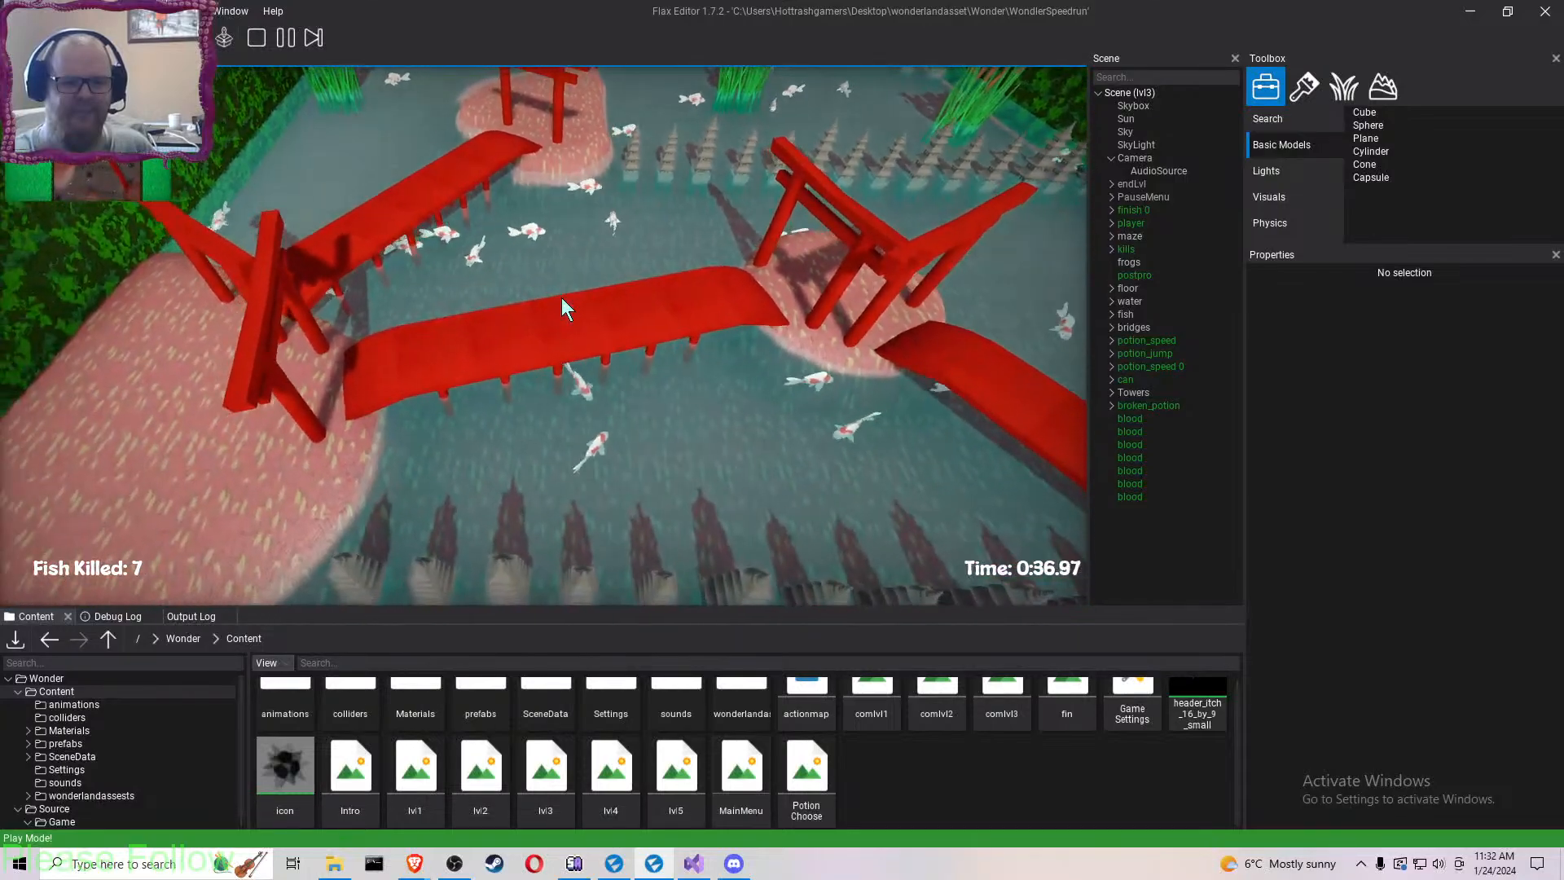
pyautogui.press('w')
pyautogui.press('d')
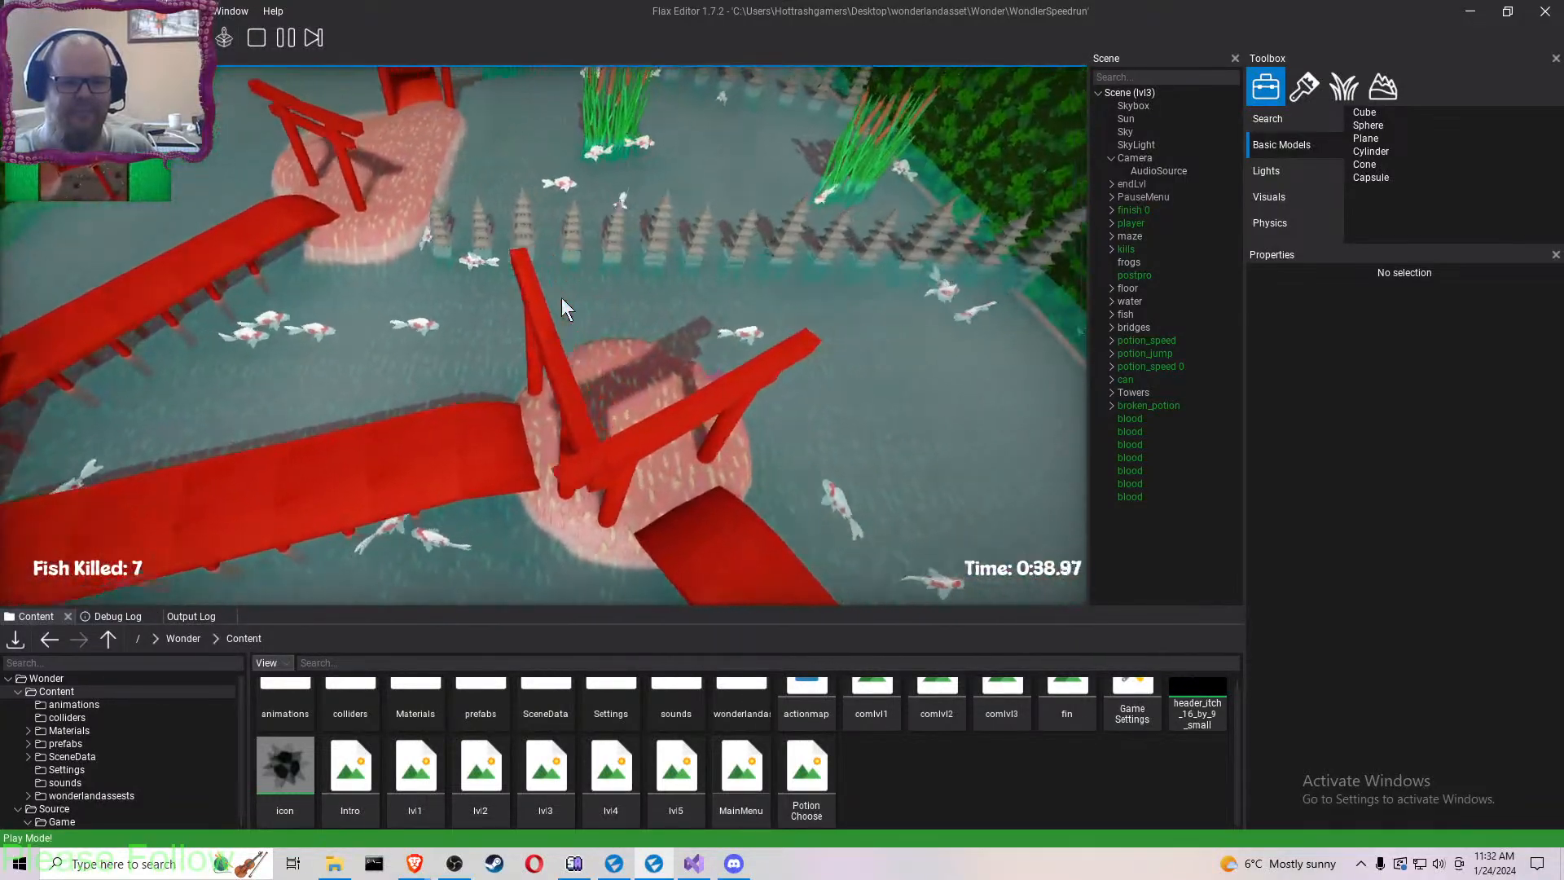
pyautogui.press('s')
pyautogui.press('a')
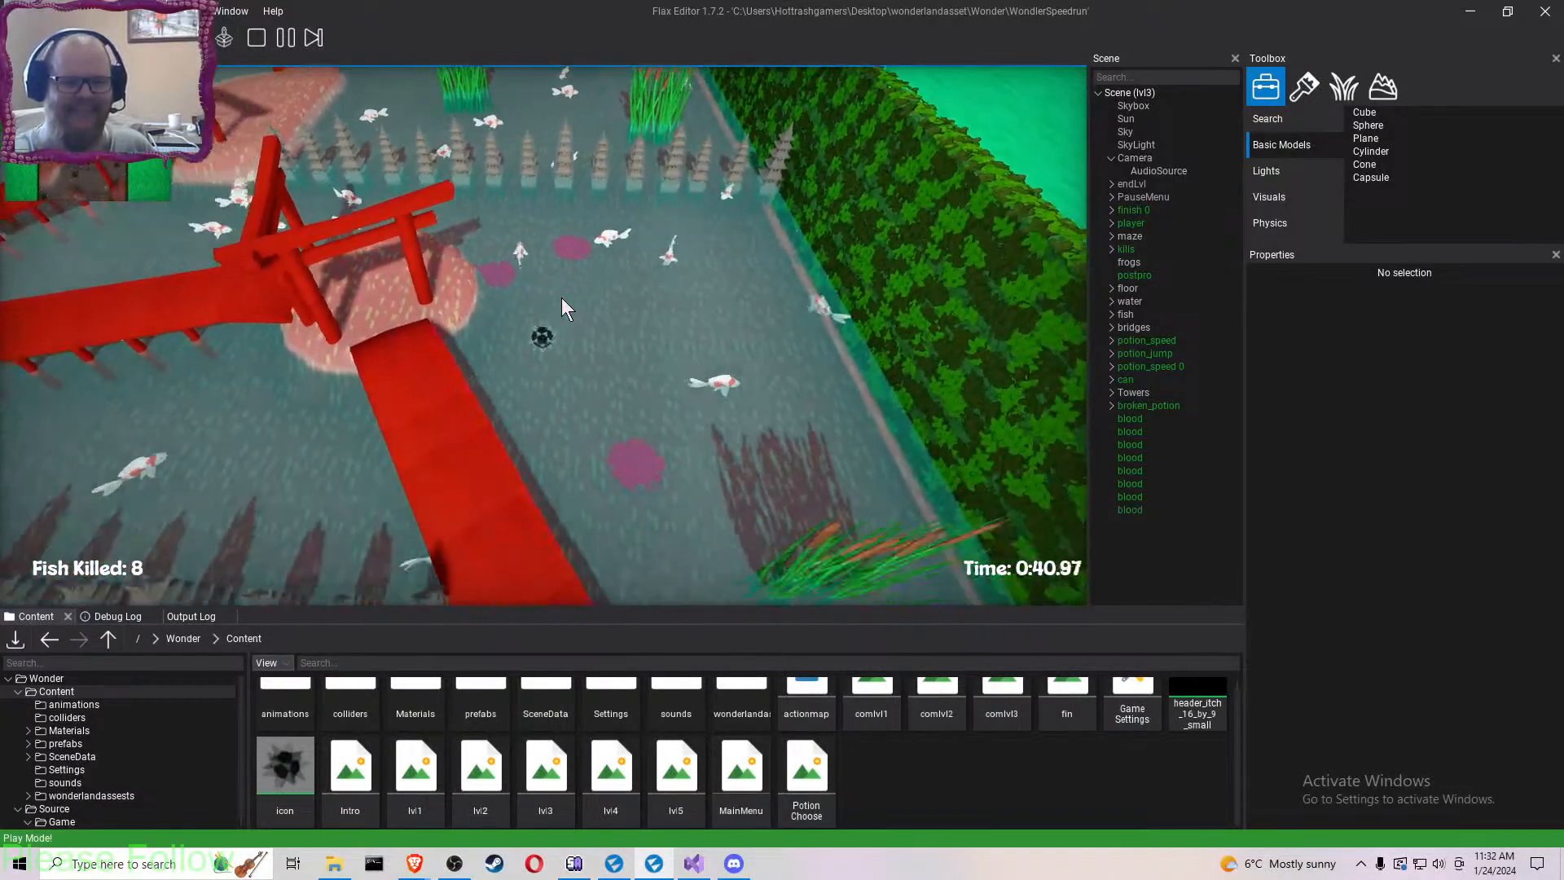
pyautogui.press('a')
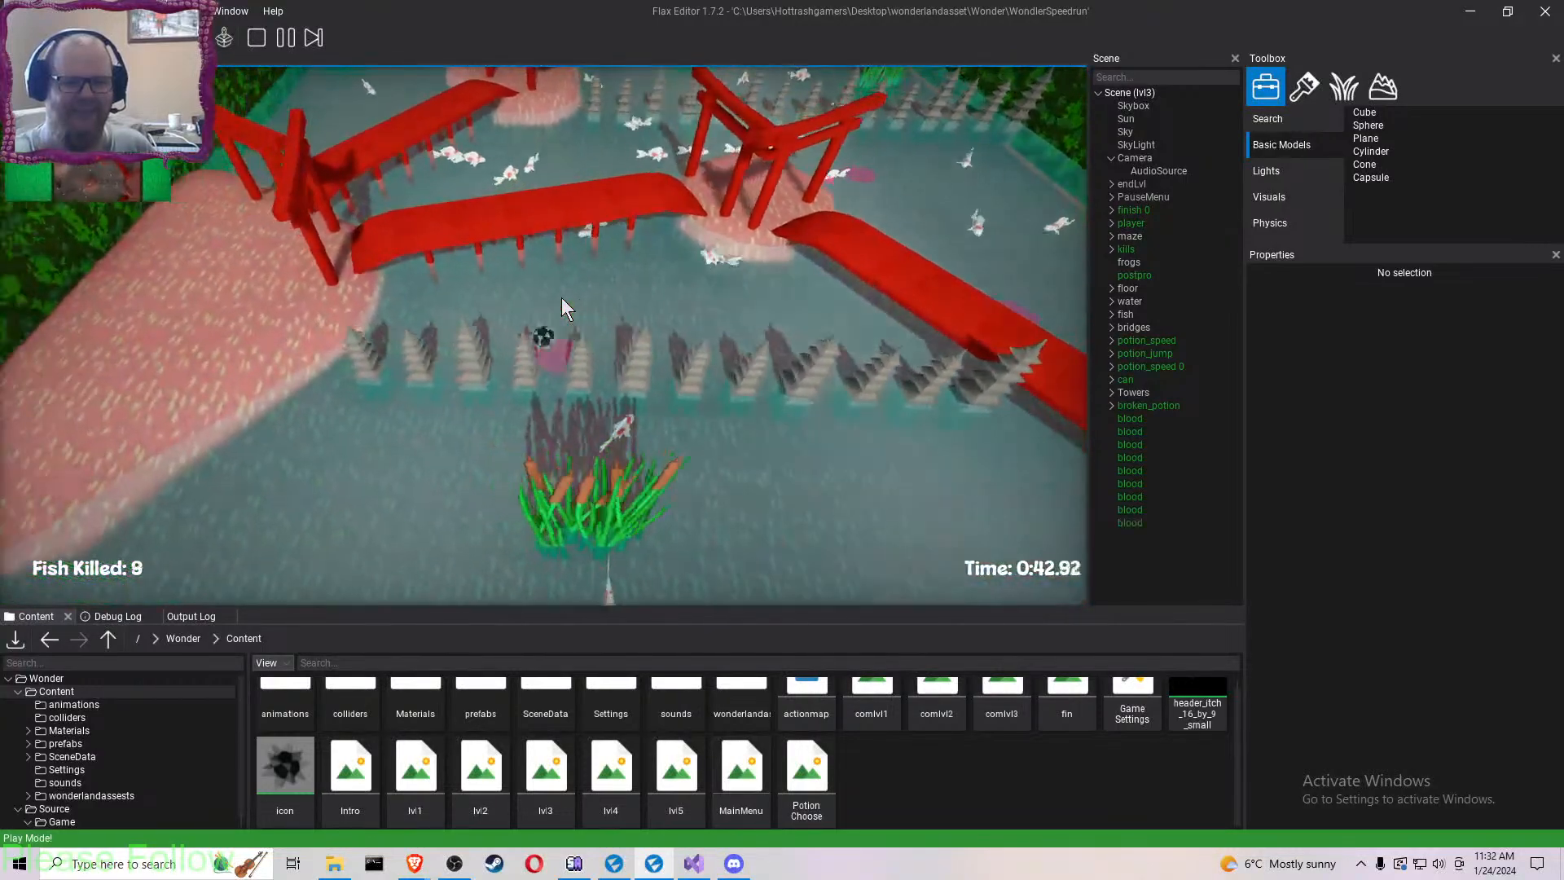
# - Steer the ball along the pagoda row and through a gap into the open water near the long bridge
pyautogui.press('s')
pyautogui.press('d')
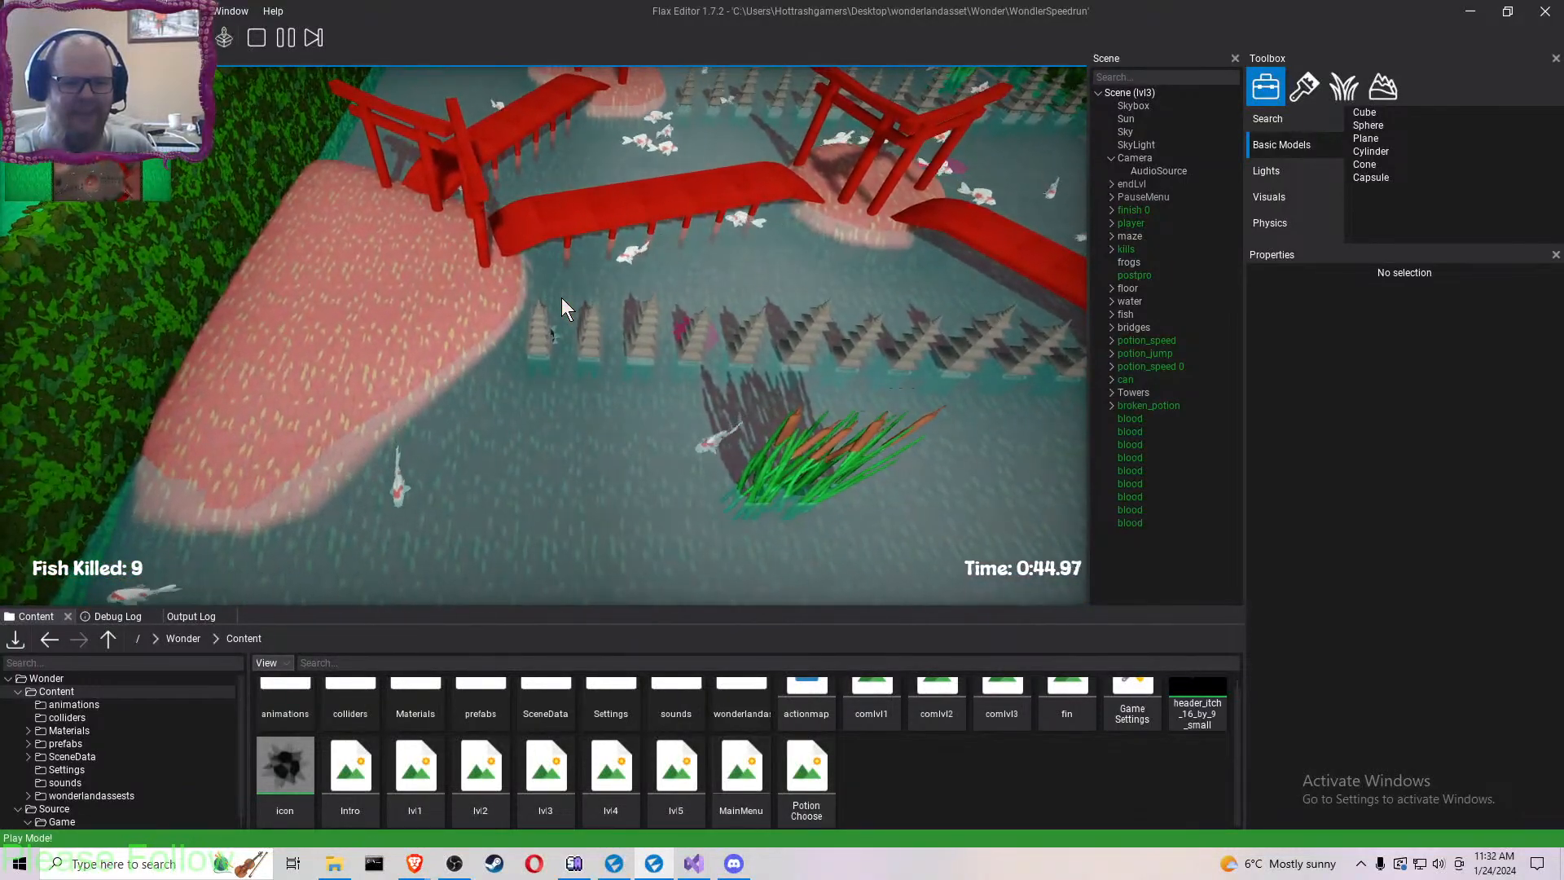
pyautogui.press('w')
pyautogui.press('d')
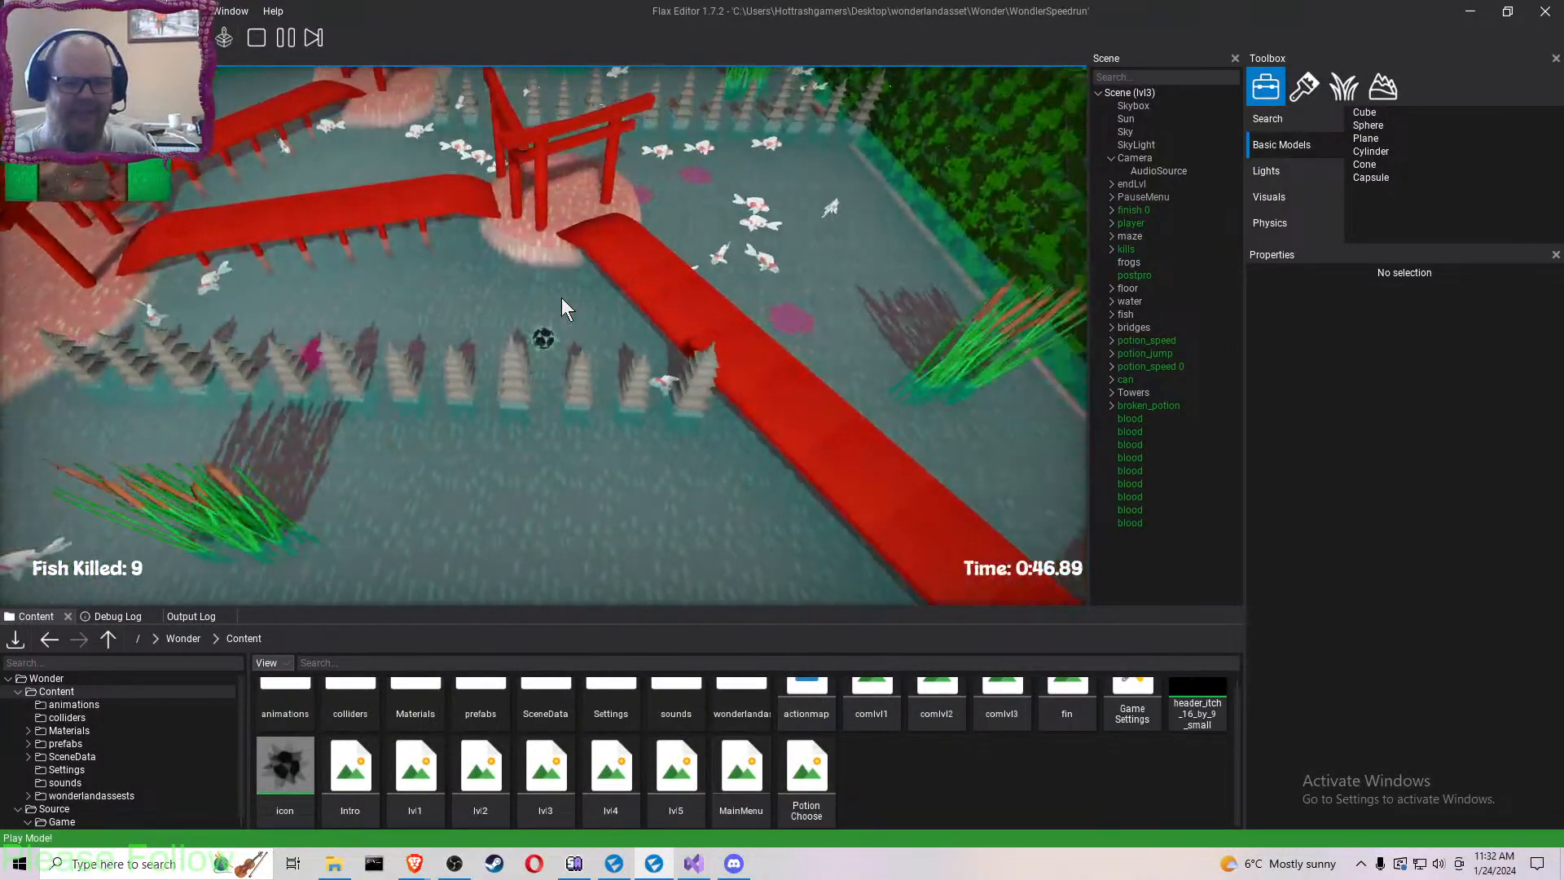
pyautogui.press('s')
pyautogui.press('a')
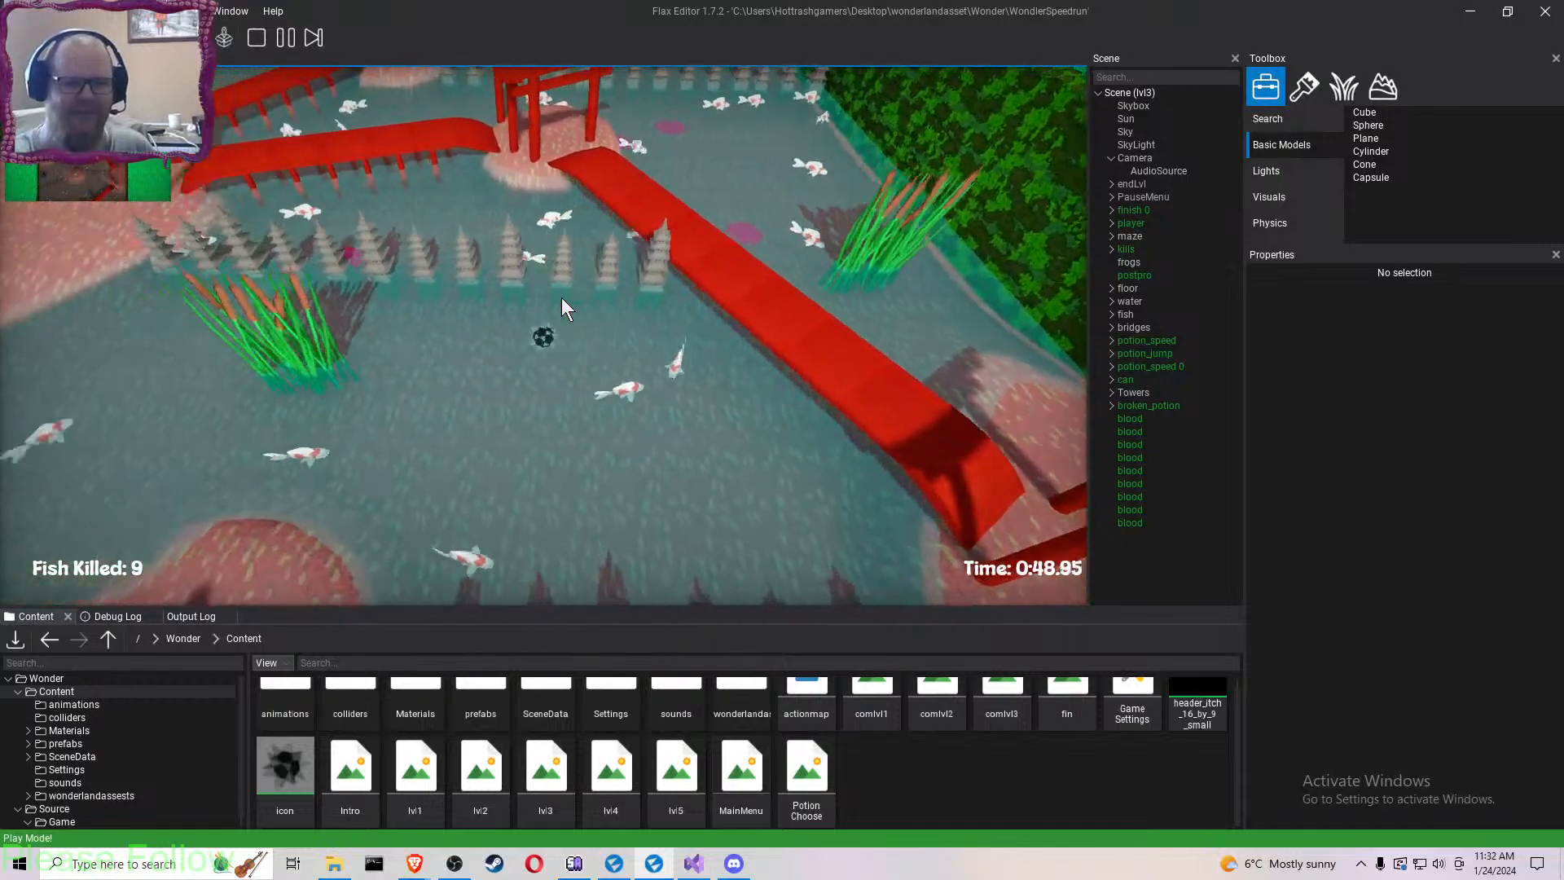
# - Bring the ball across the open water to the hedge and up onto the island with the two red bridges
pyautogui.press('a')
pyautogui.press('s')
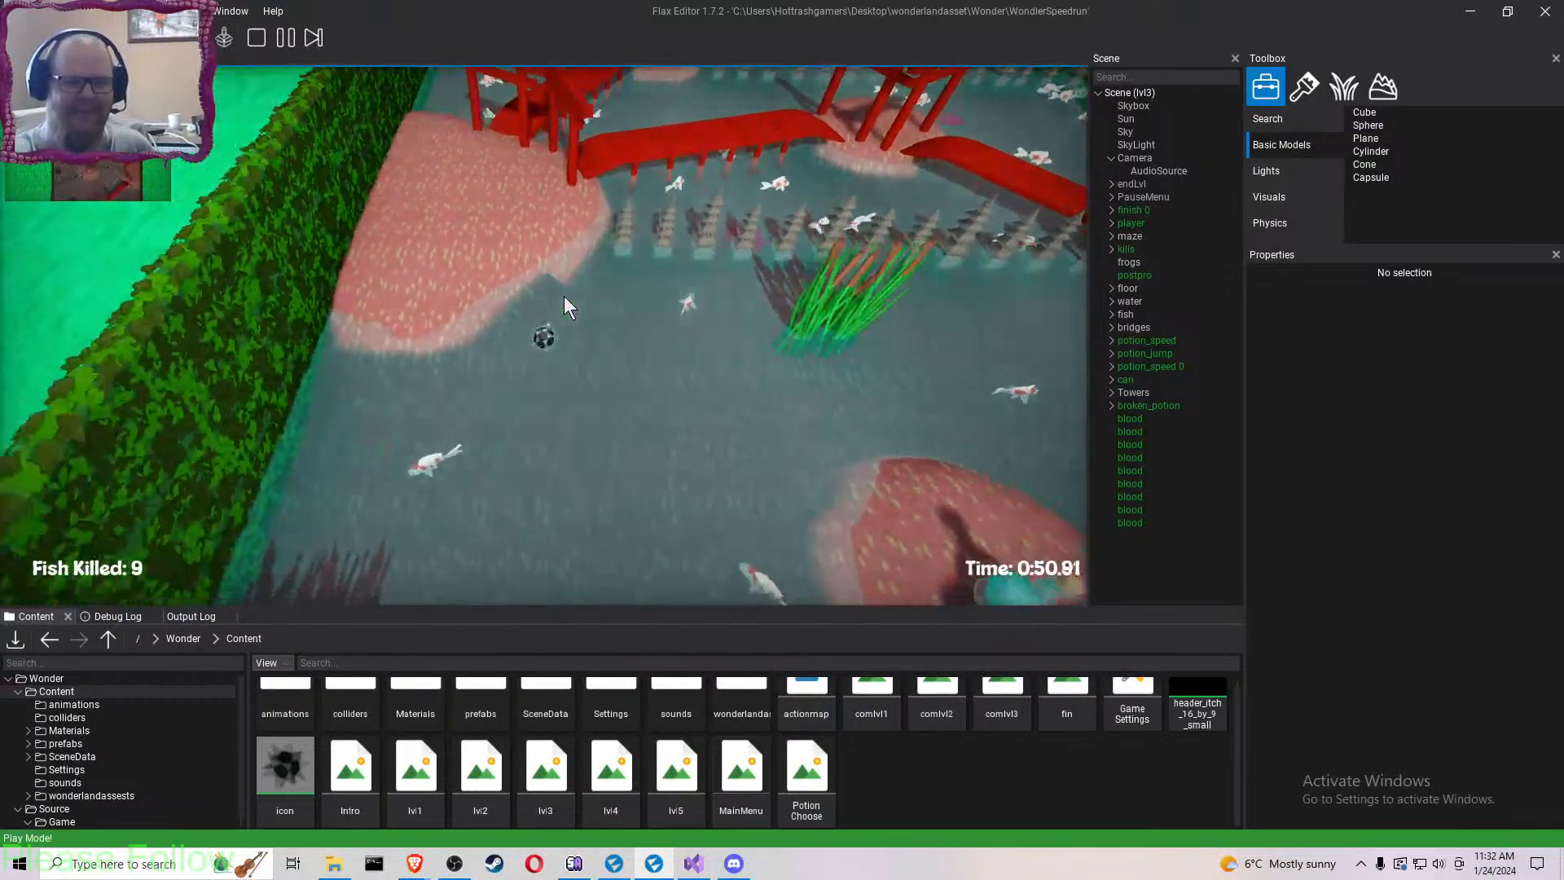
pyautogui.press('d')
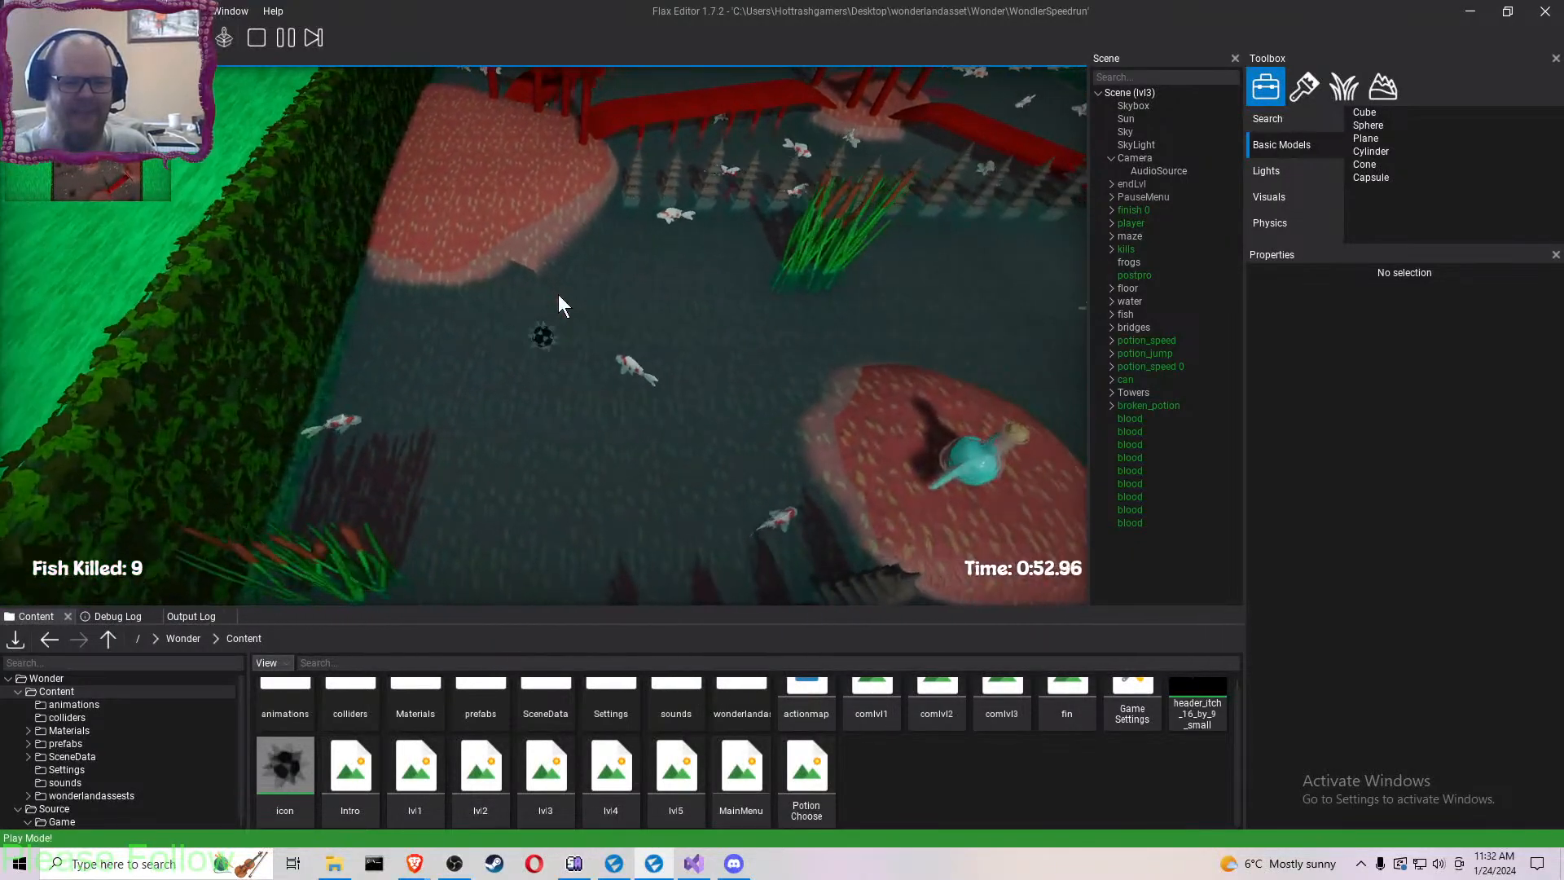
pyautogui.press('w')
pyautogui.press('w')
pyautogui.press('a')
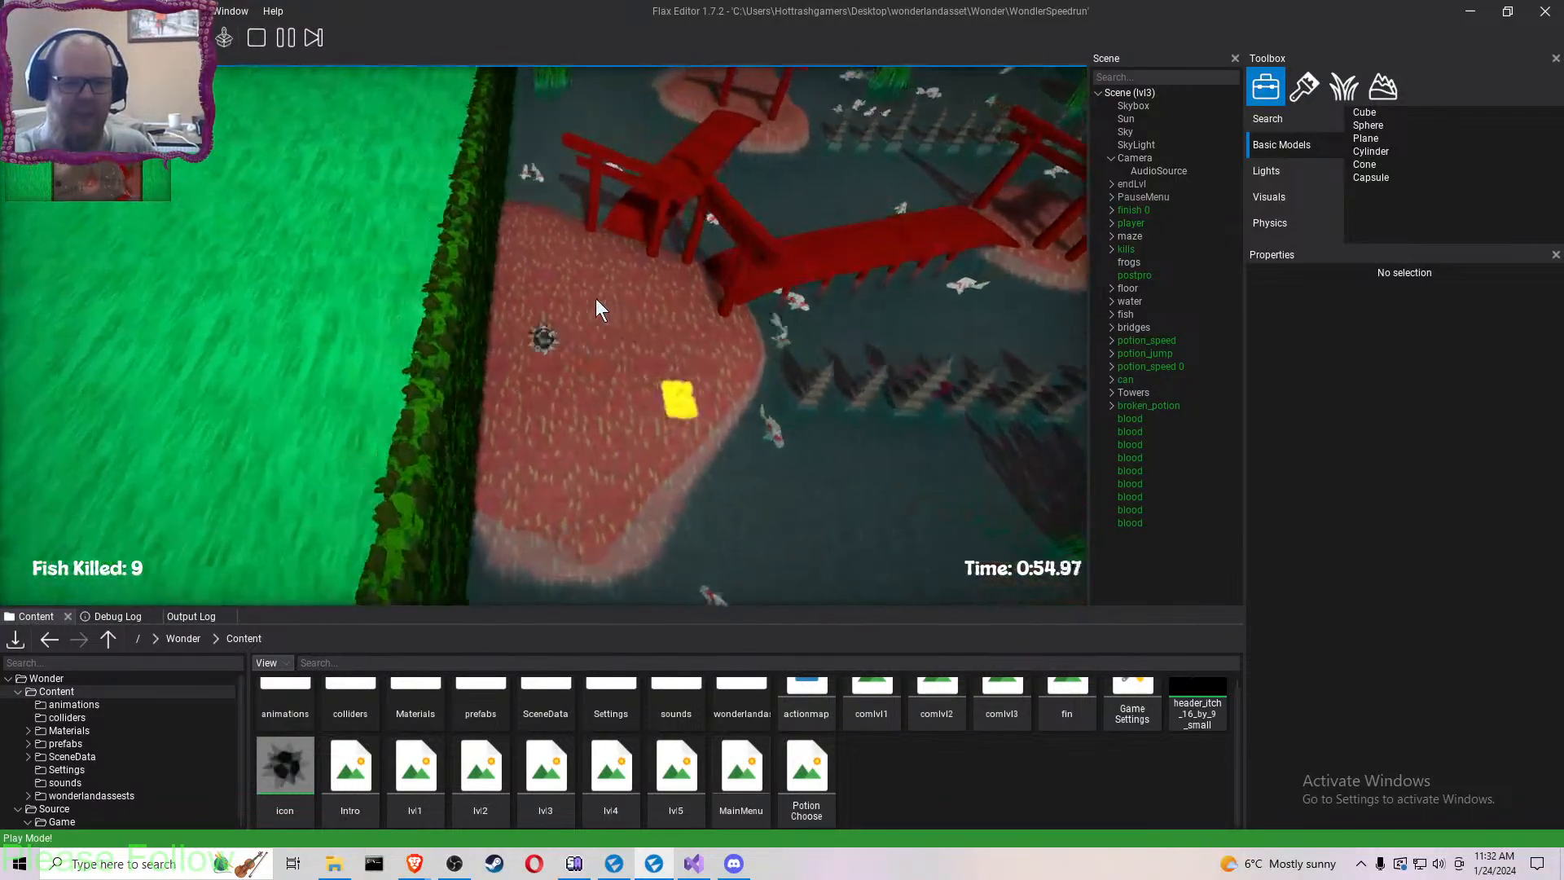
pyautogui.press('d')
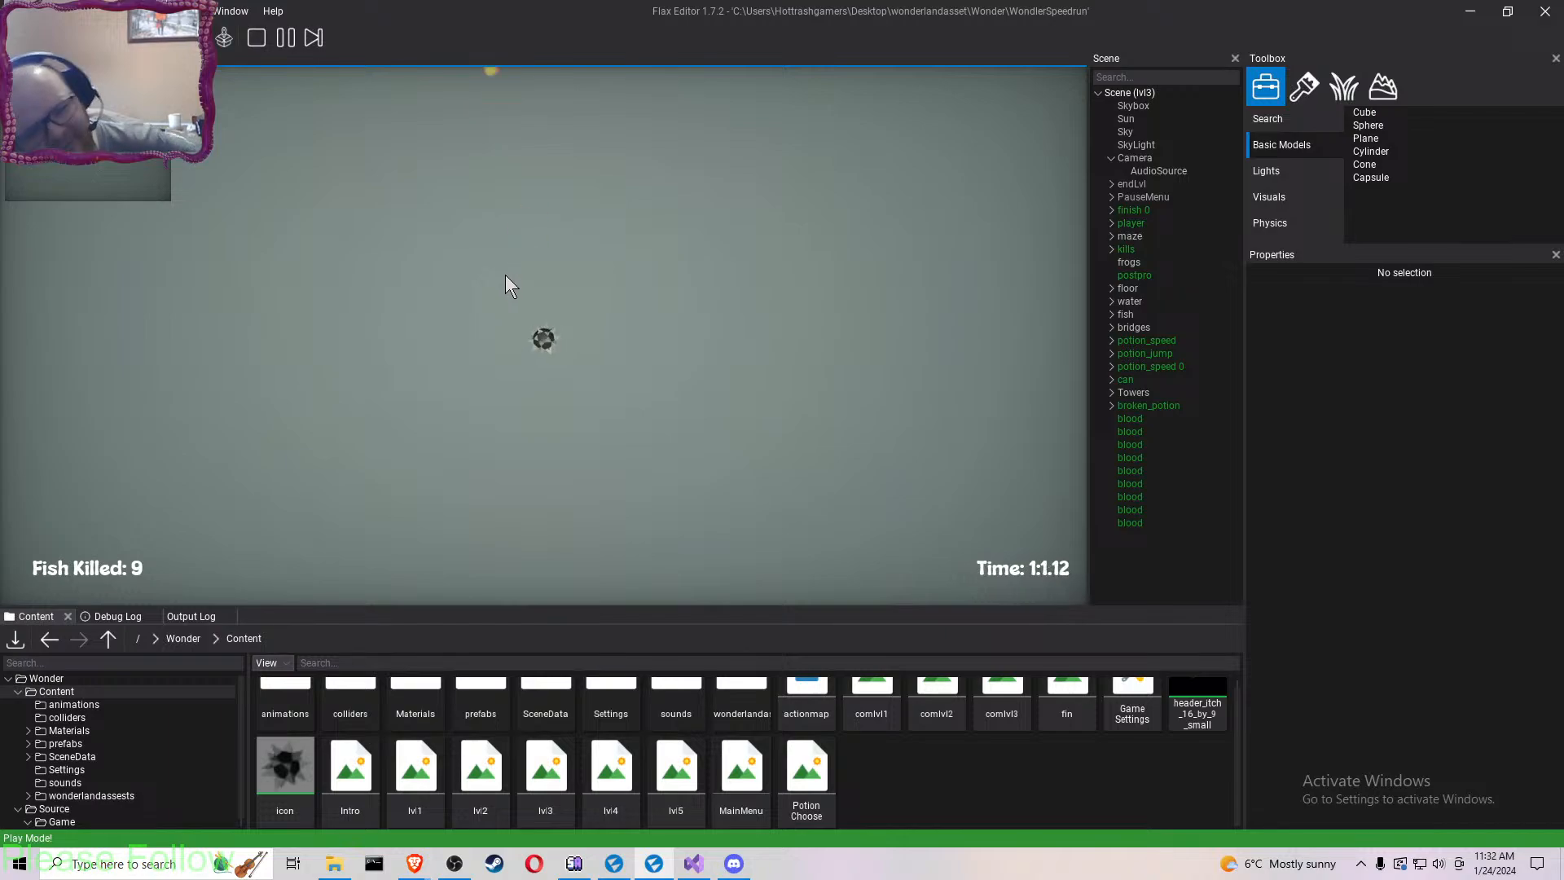
# - Restart level three and collect the blue float potion on the starting bank beside the first red bridge
pyautogui.press('Escape')
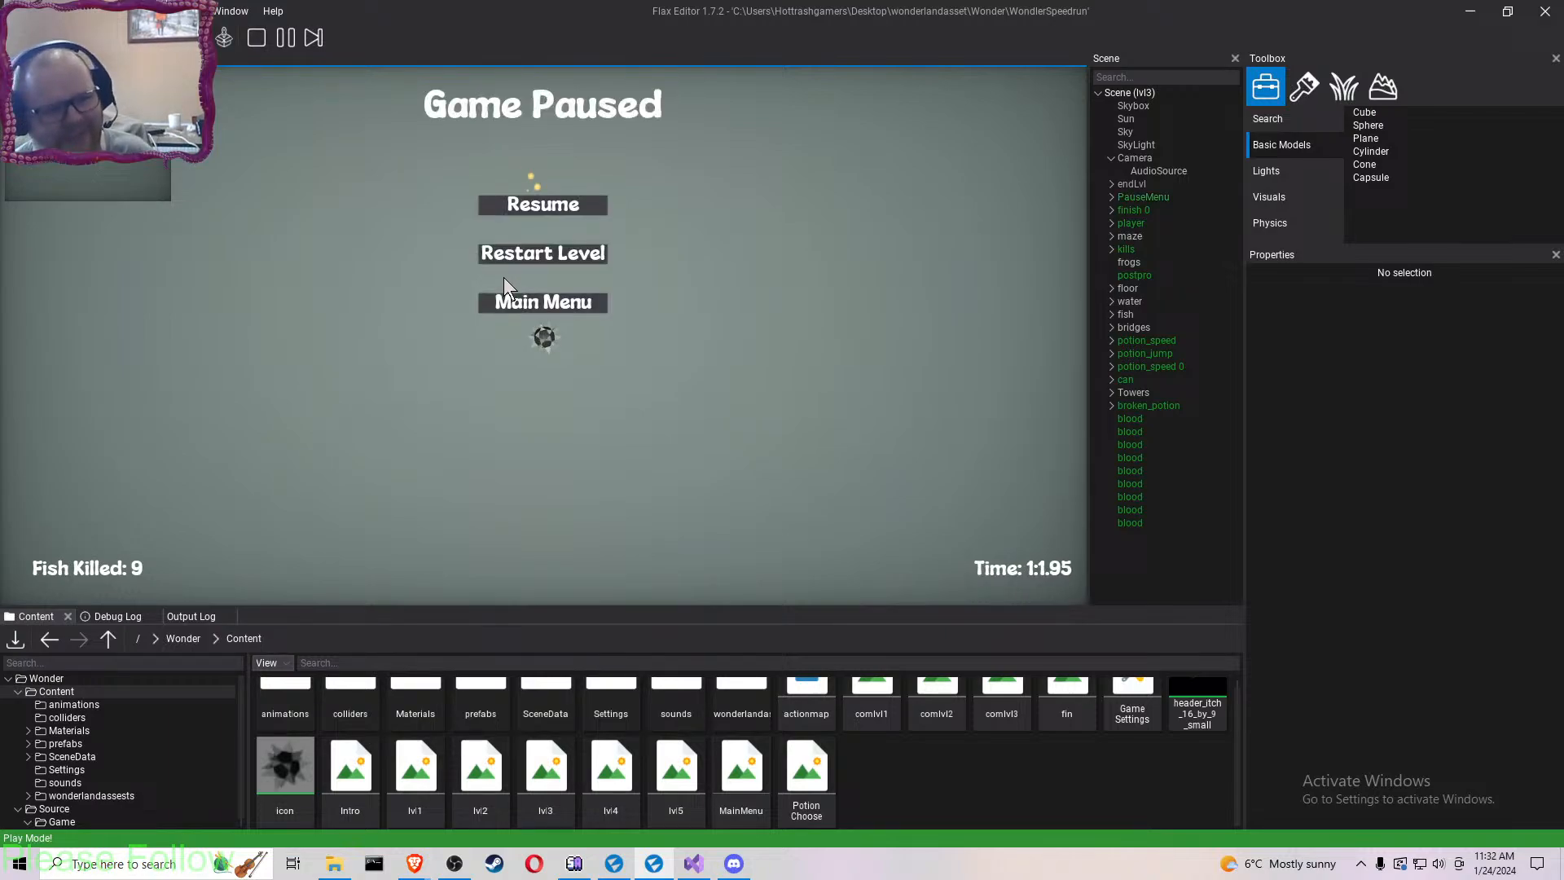
pyautogui.click(543, 253)
pyautogui.click(551, 275)
pyautogui.press('a')
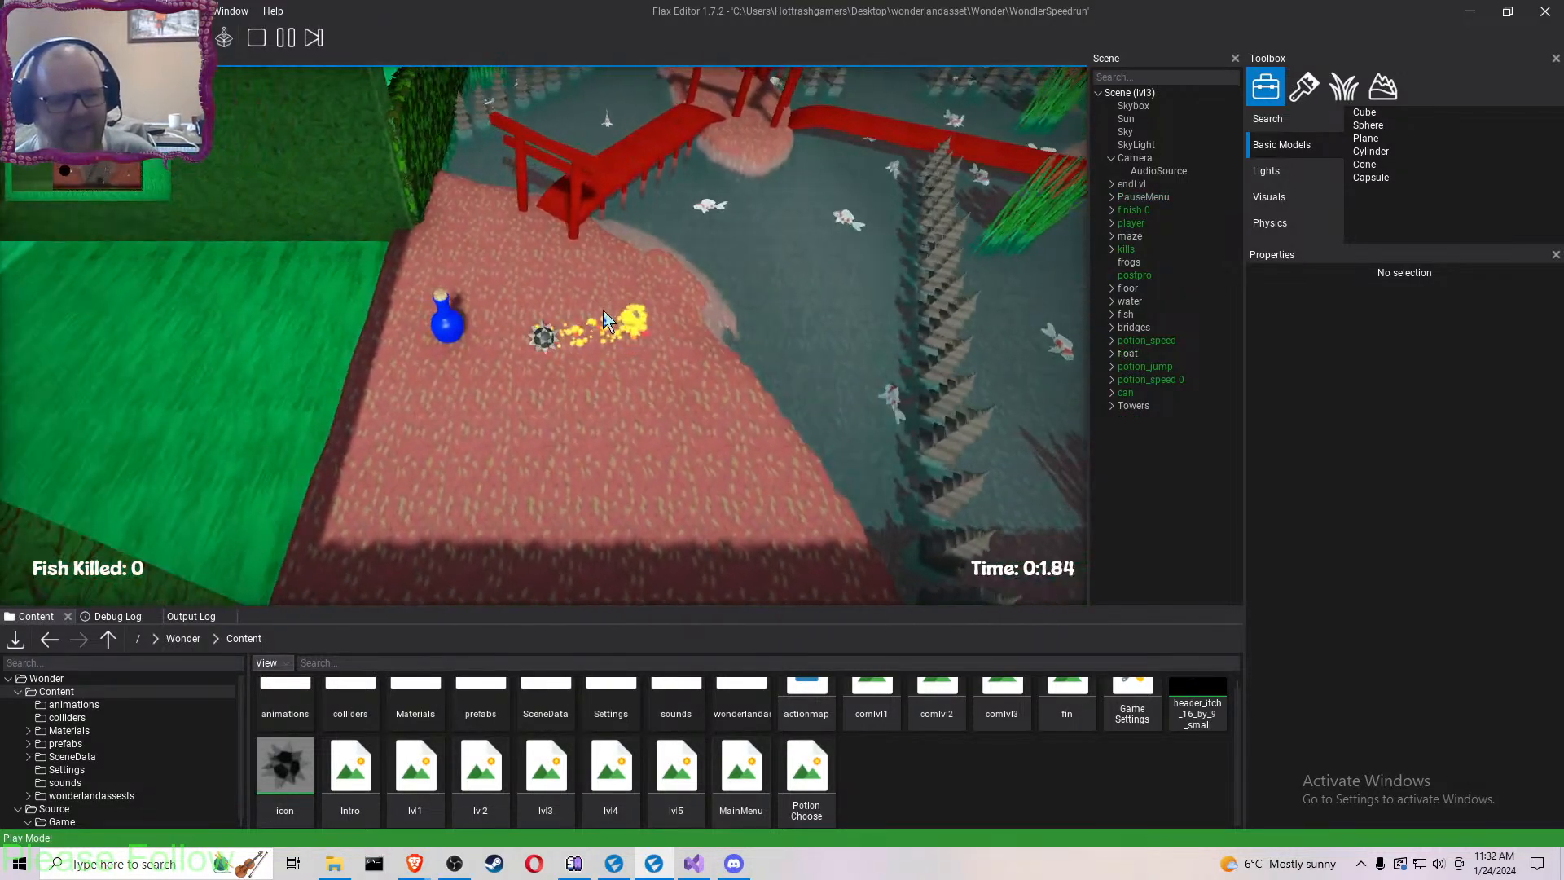
pyautogui.press('d')
pyautogui.press('w')
pyautogui.press('space')
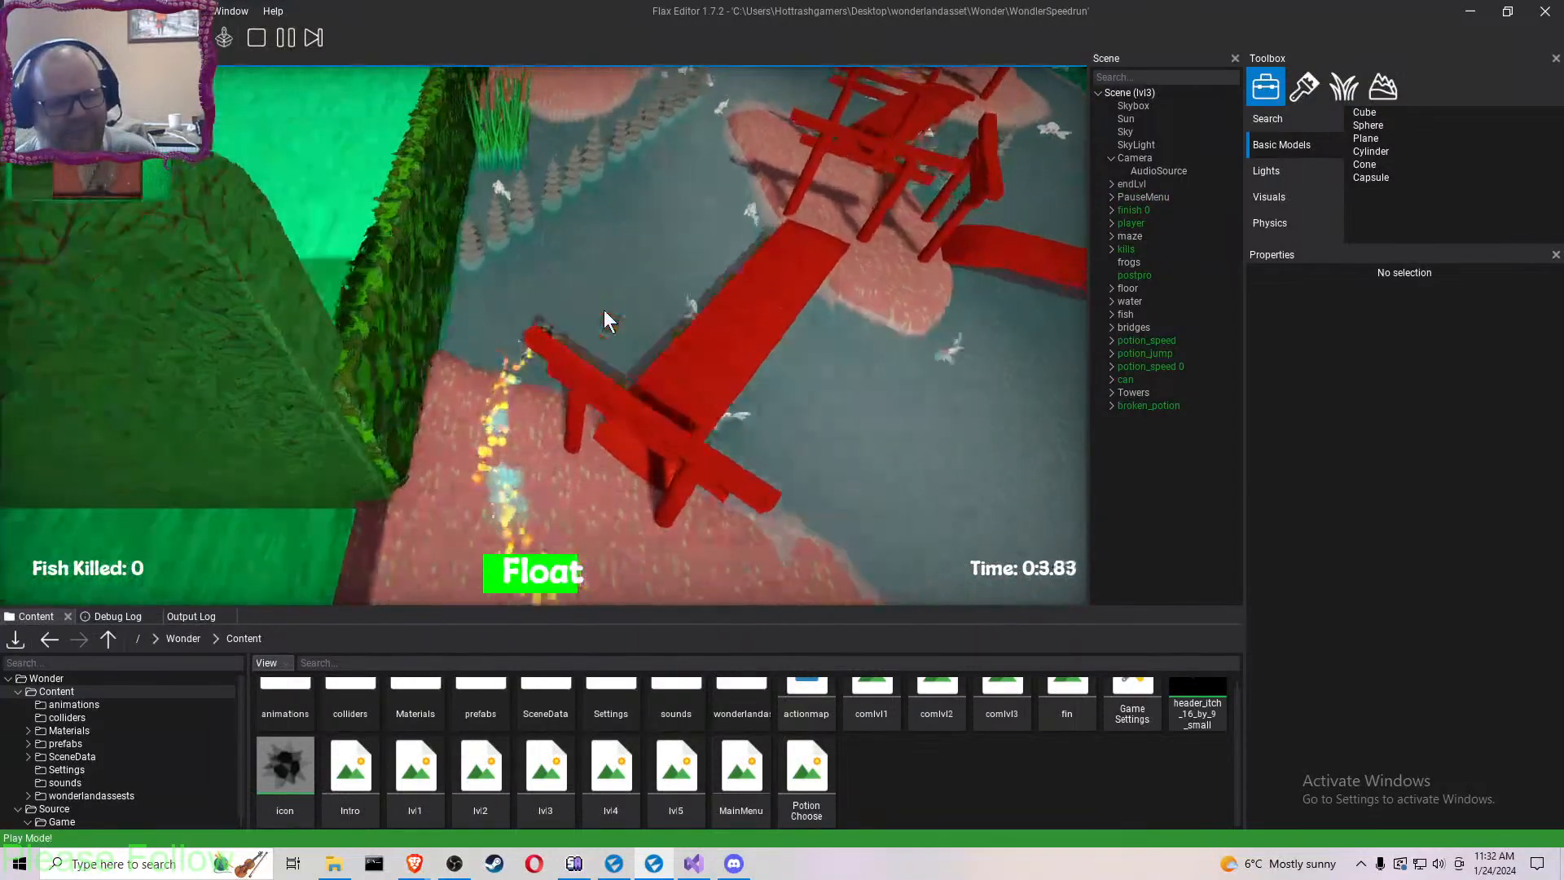
# - Float the ball across the water past the first bridges to the edge of the island with the coiled red potion
pyautogui.press('w')
pyautogui.press('d')
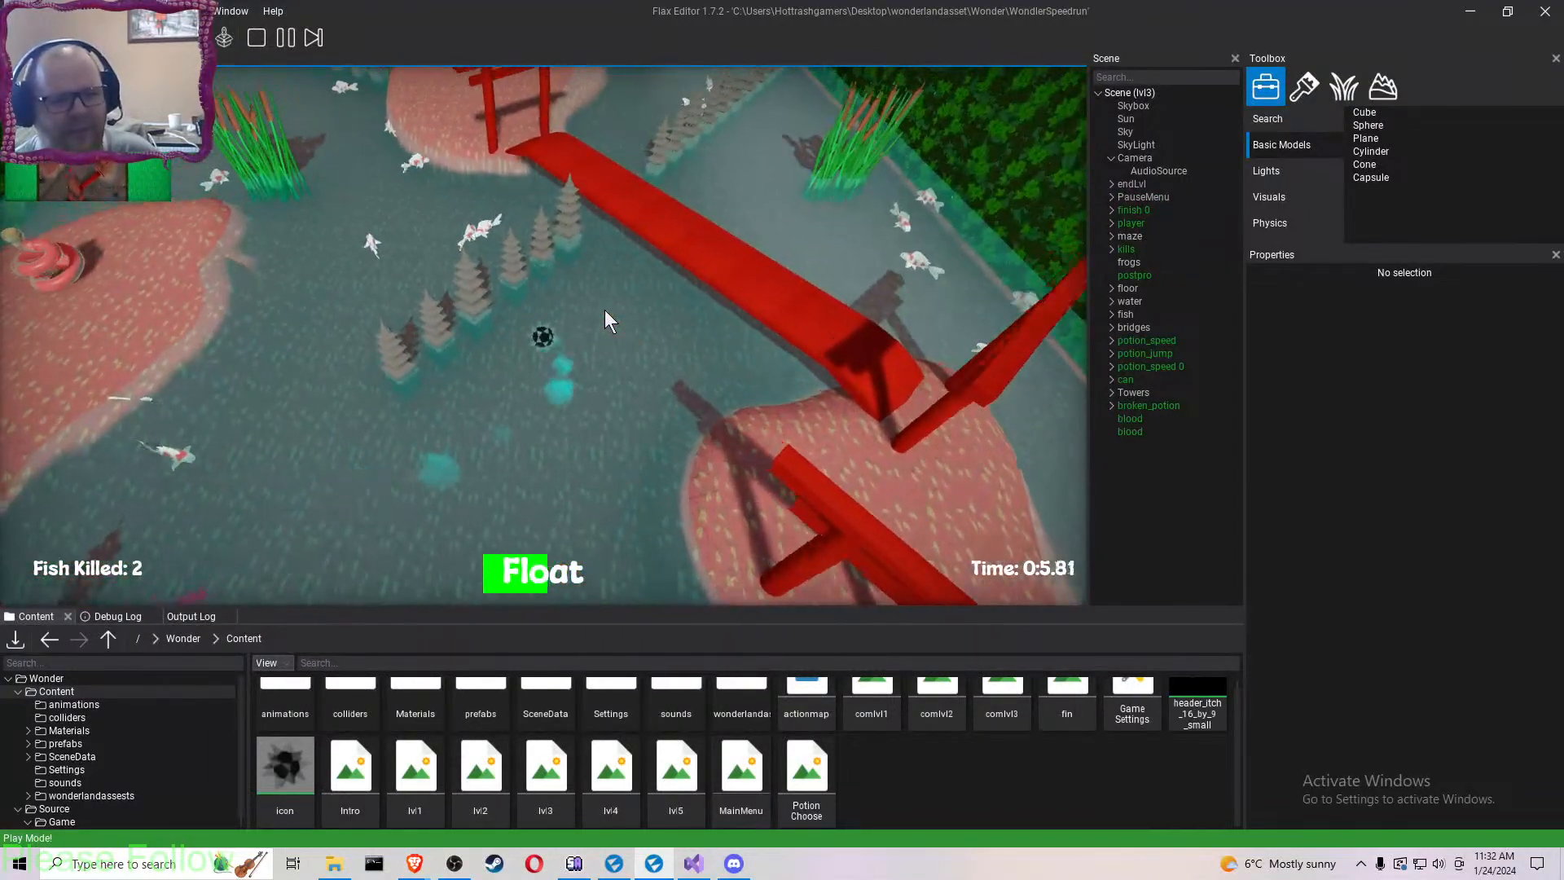
pyautogui.press('a')
pyautogui.press('w')
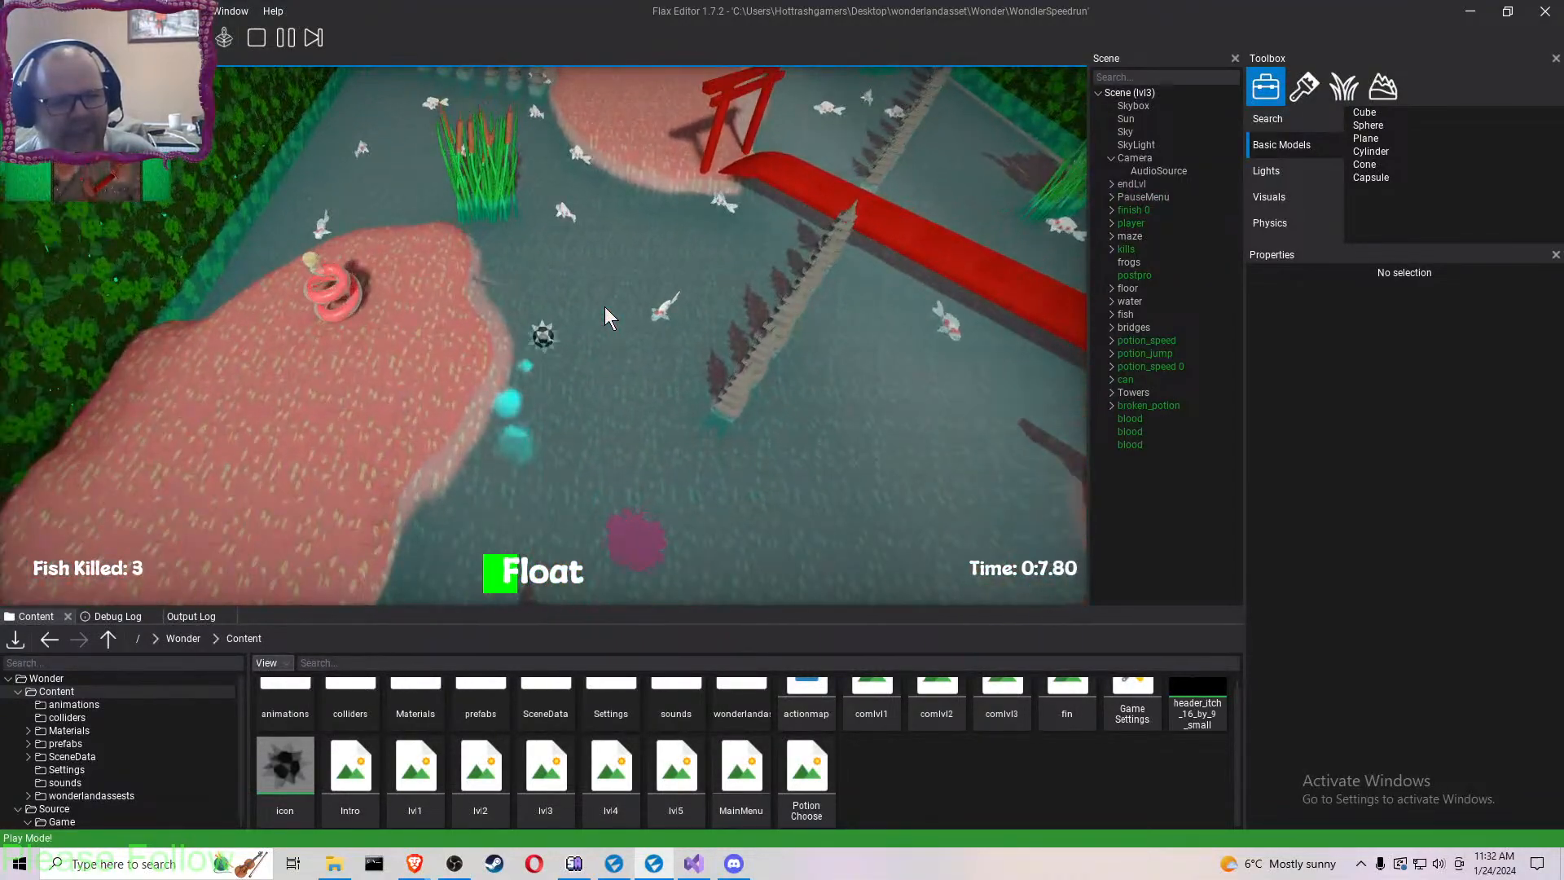
pyautogui.press('a')
pyautogui.press('s')
pyautogui.press('d')
pyautogui.press('a')
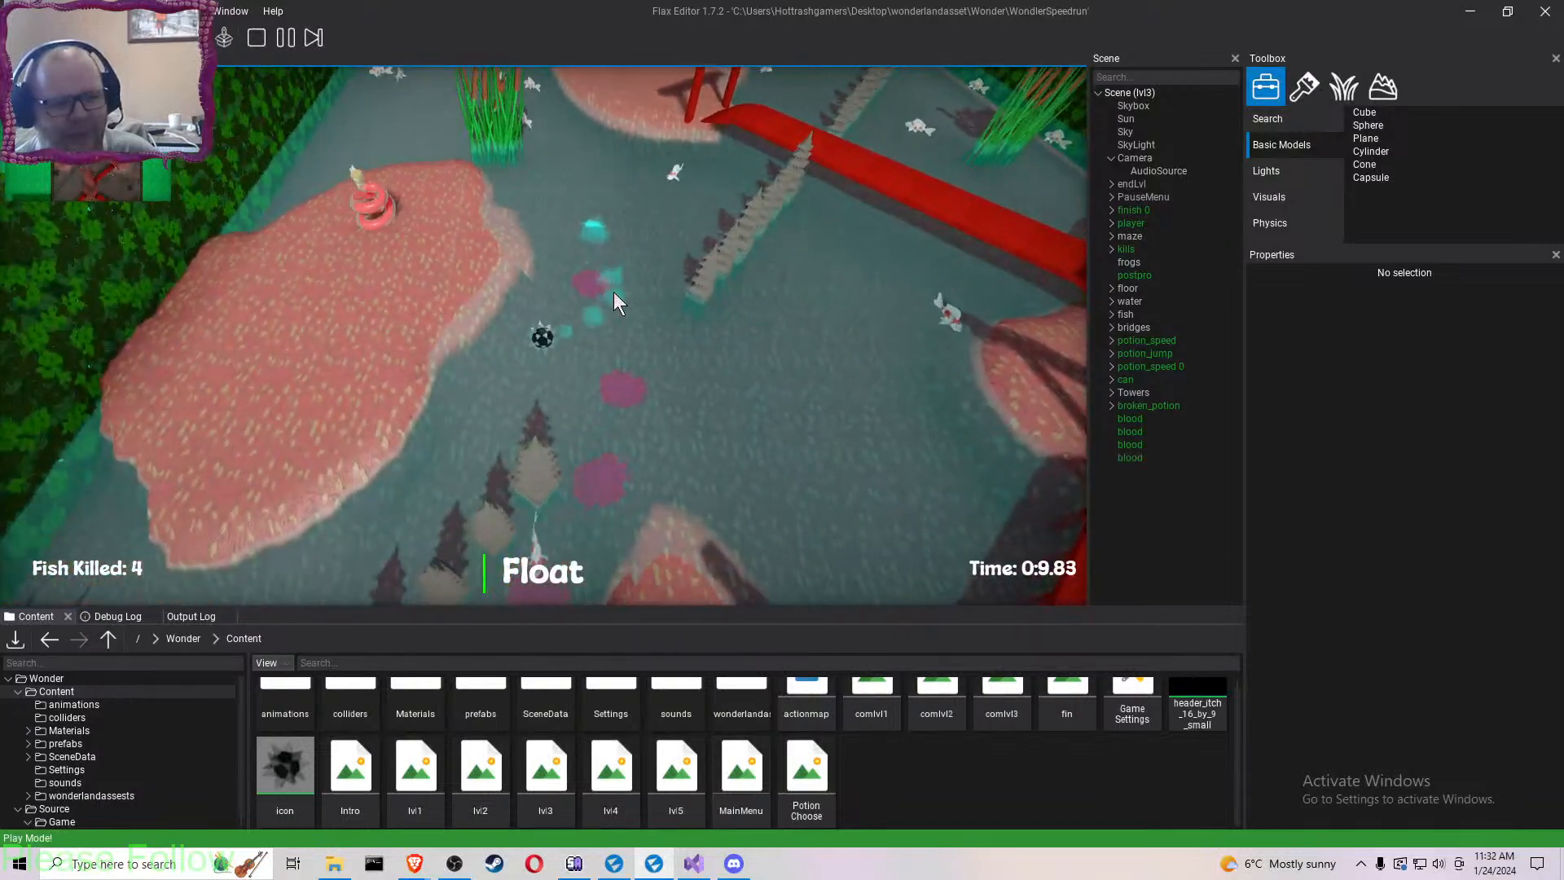
# - Keep the ball moving in the water beside the potion island's edge while the float effect runs out
pyautogui.press('w')
pyautogui.press('d')
pyautogui.press('s')
pyautogui.press('a')
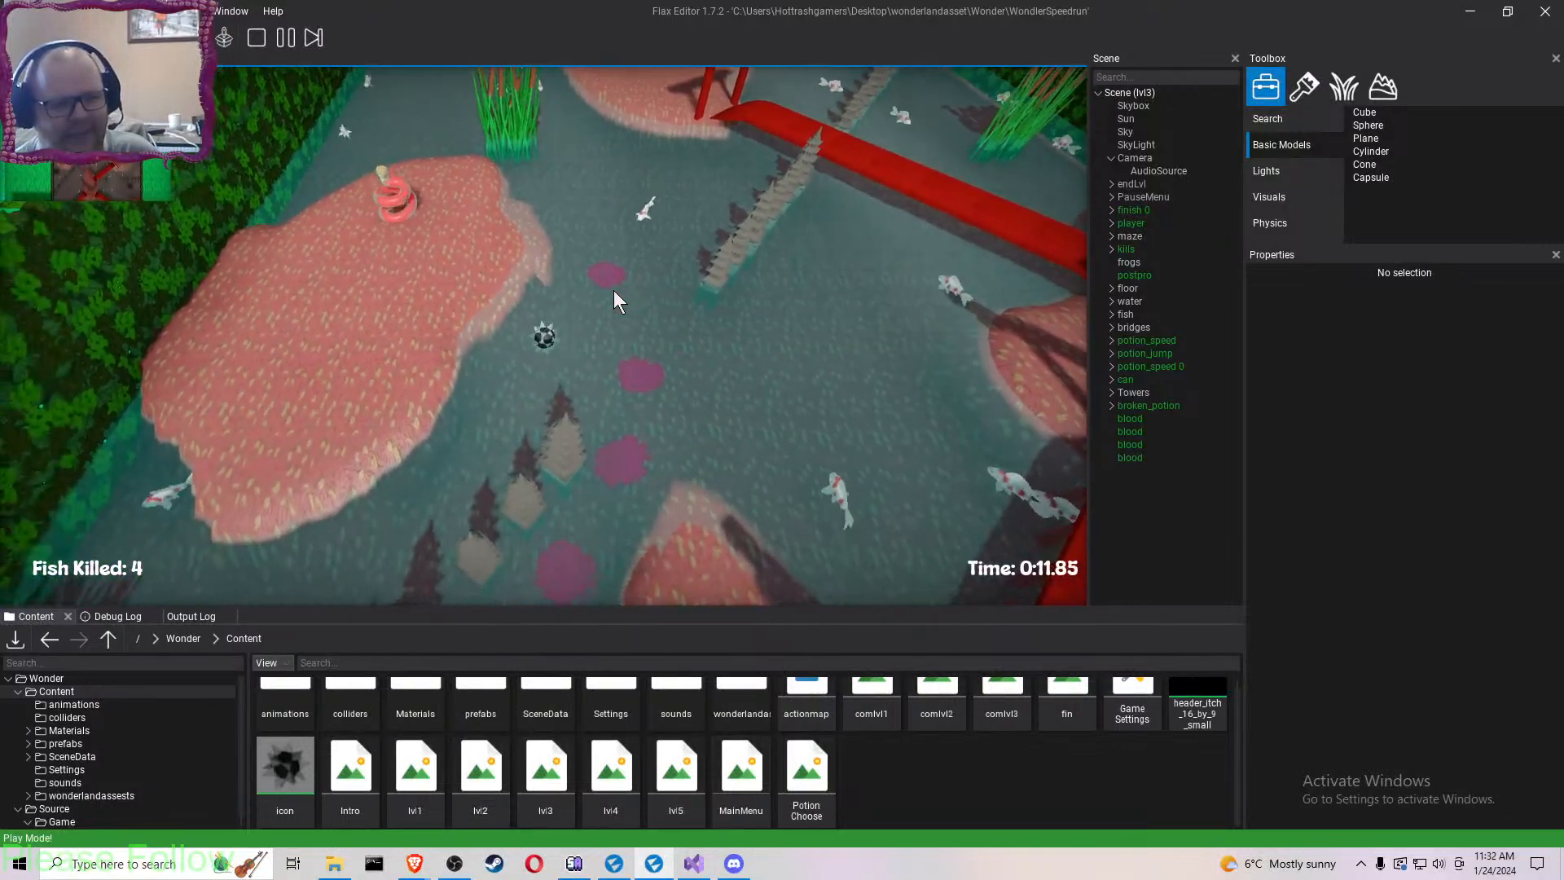
pyautogui.press('w')
pyautogui.press('d')
pyautogui.press('s')
pyautogui.press('w')
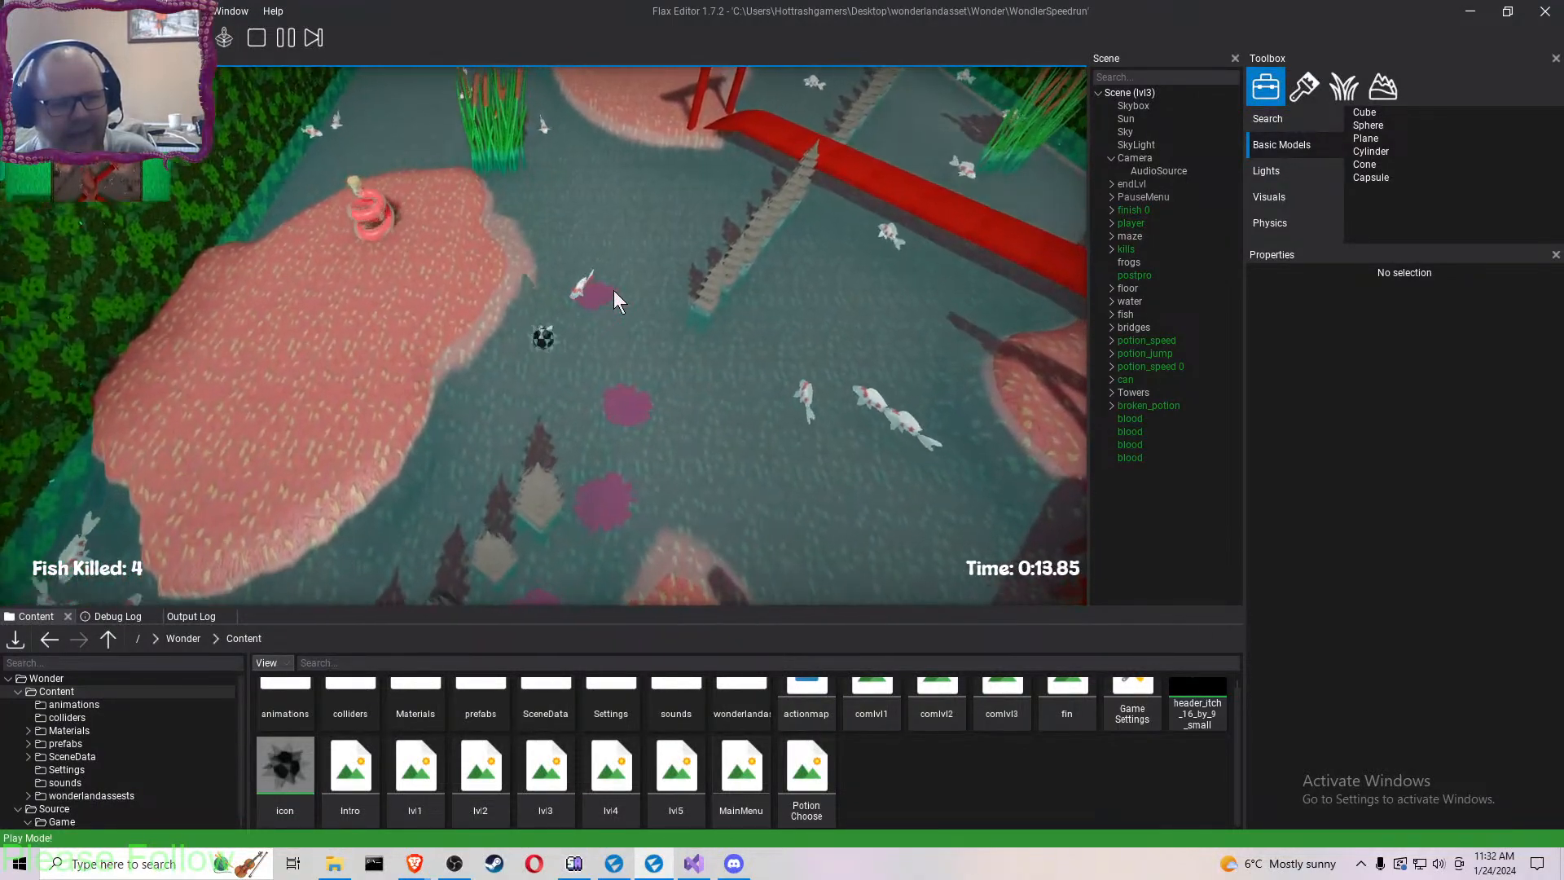
# - Chase fish along the potion island's shore and cross to the end of the pagoda row by the long bridge
pyautogui.press('d')
pyautogui.press('a')
pyautogui.press('d')
pyautogui.press('s')
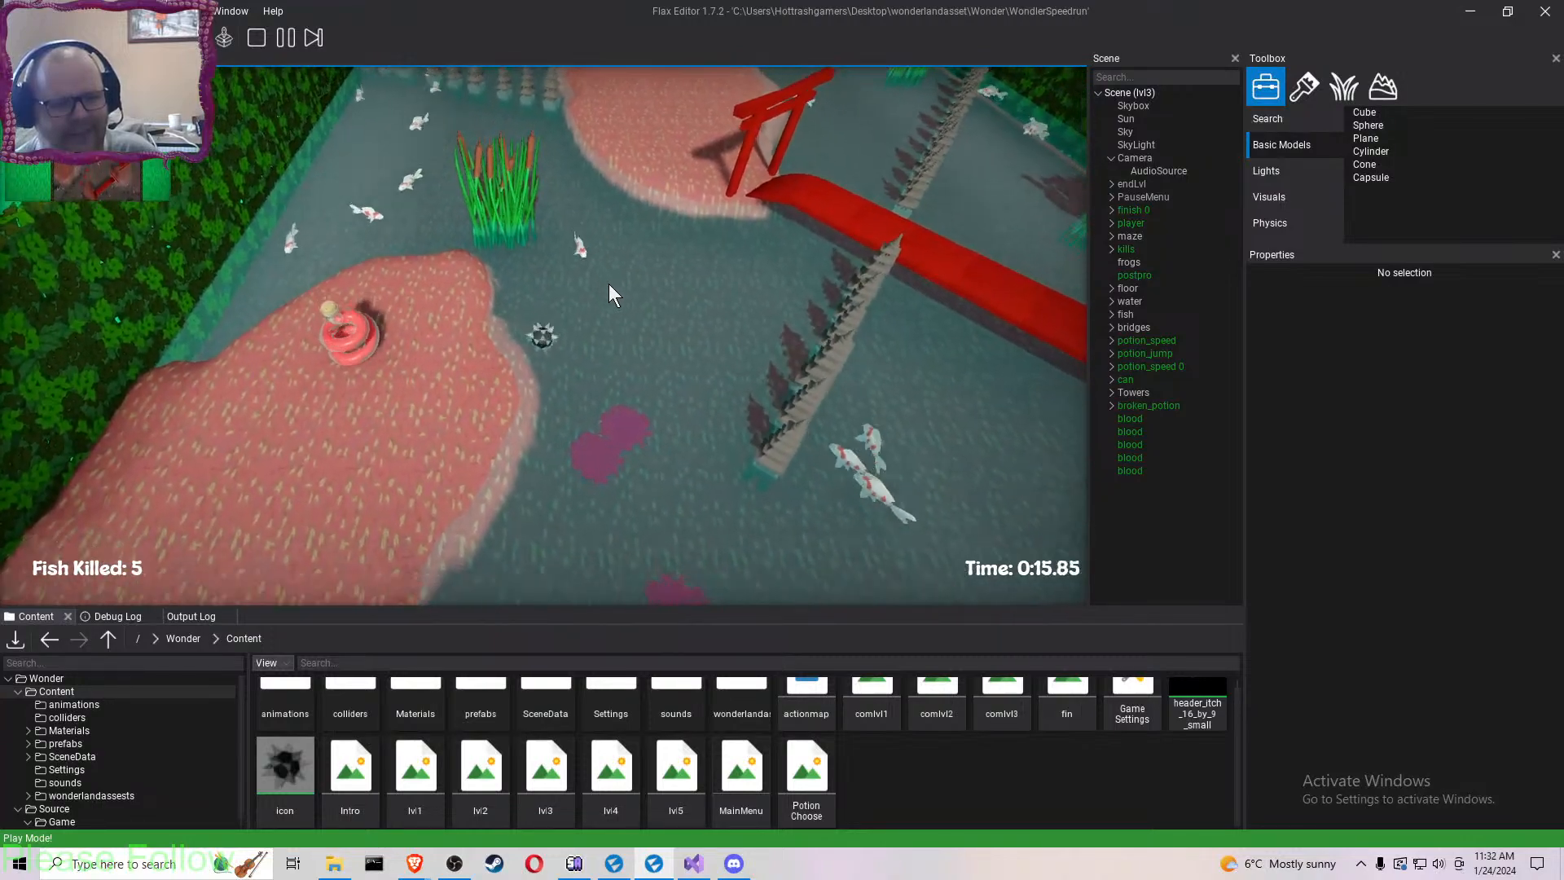
pyautogui.press('s')
pyautogui.press('d')
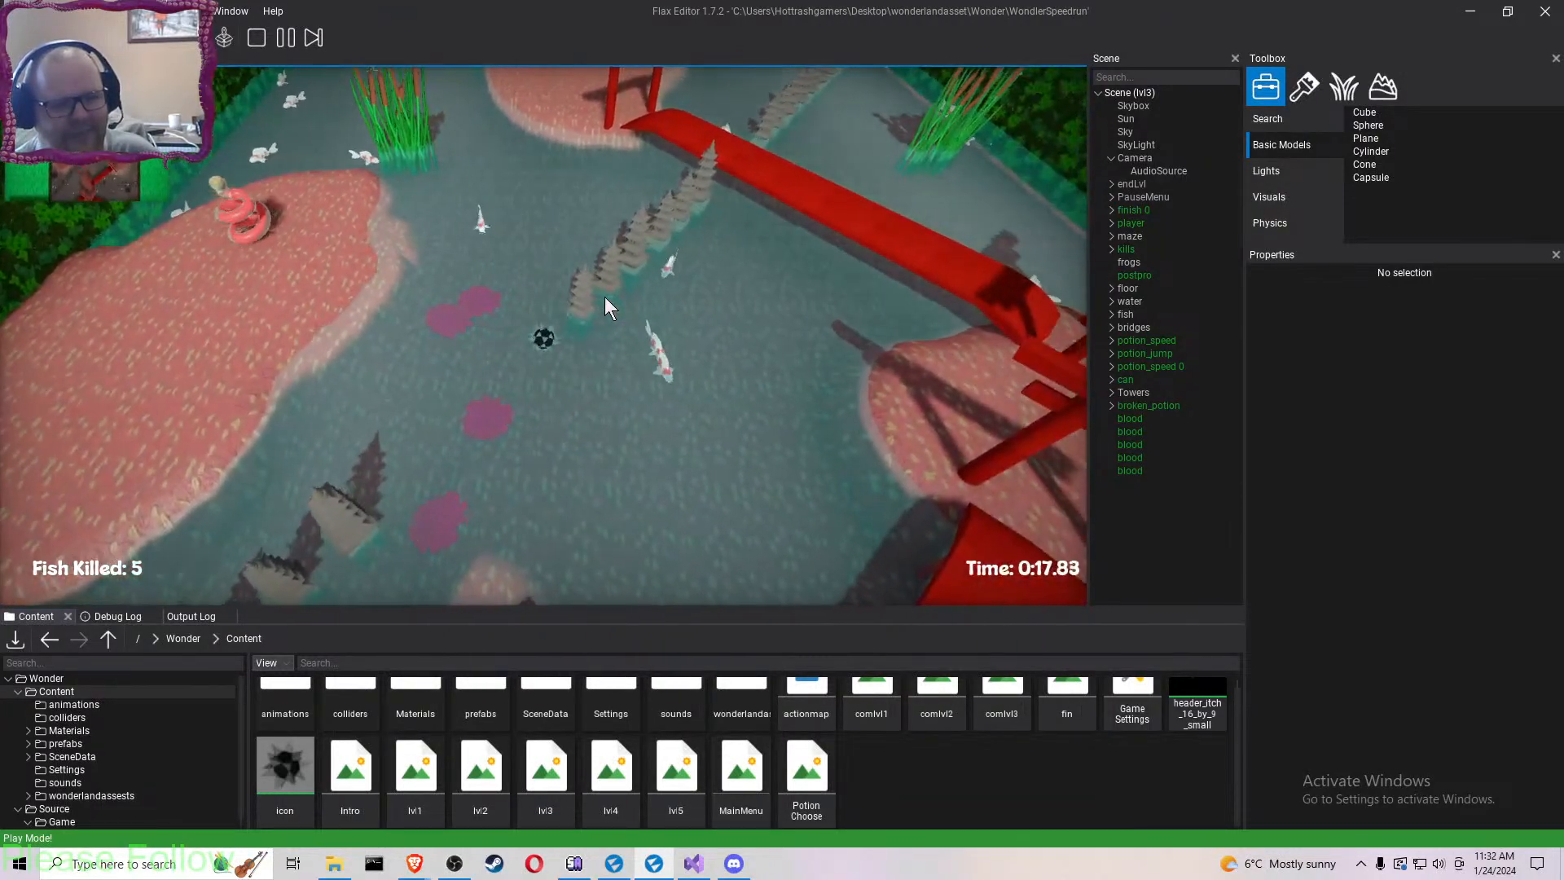
# - Steer the ball back to the channel between the potion island and the pagoda row, near the reeds
pyautogui.press('w')
pyautogui.press('a')
pyautogui.press('w')
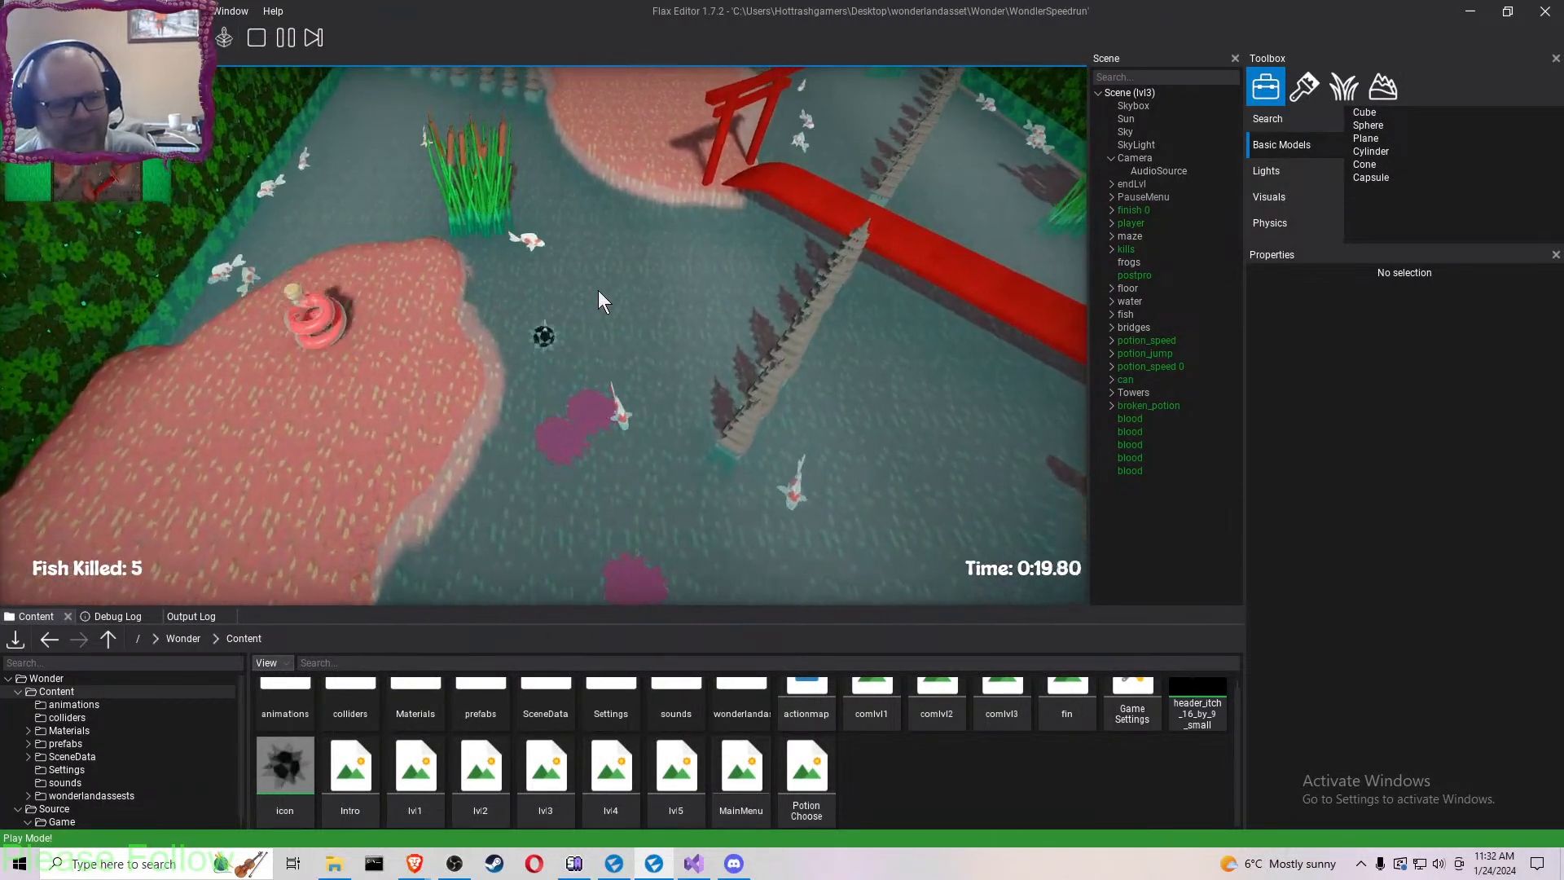
pyautogui.press('d')
pyautogui.press('a')
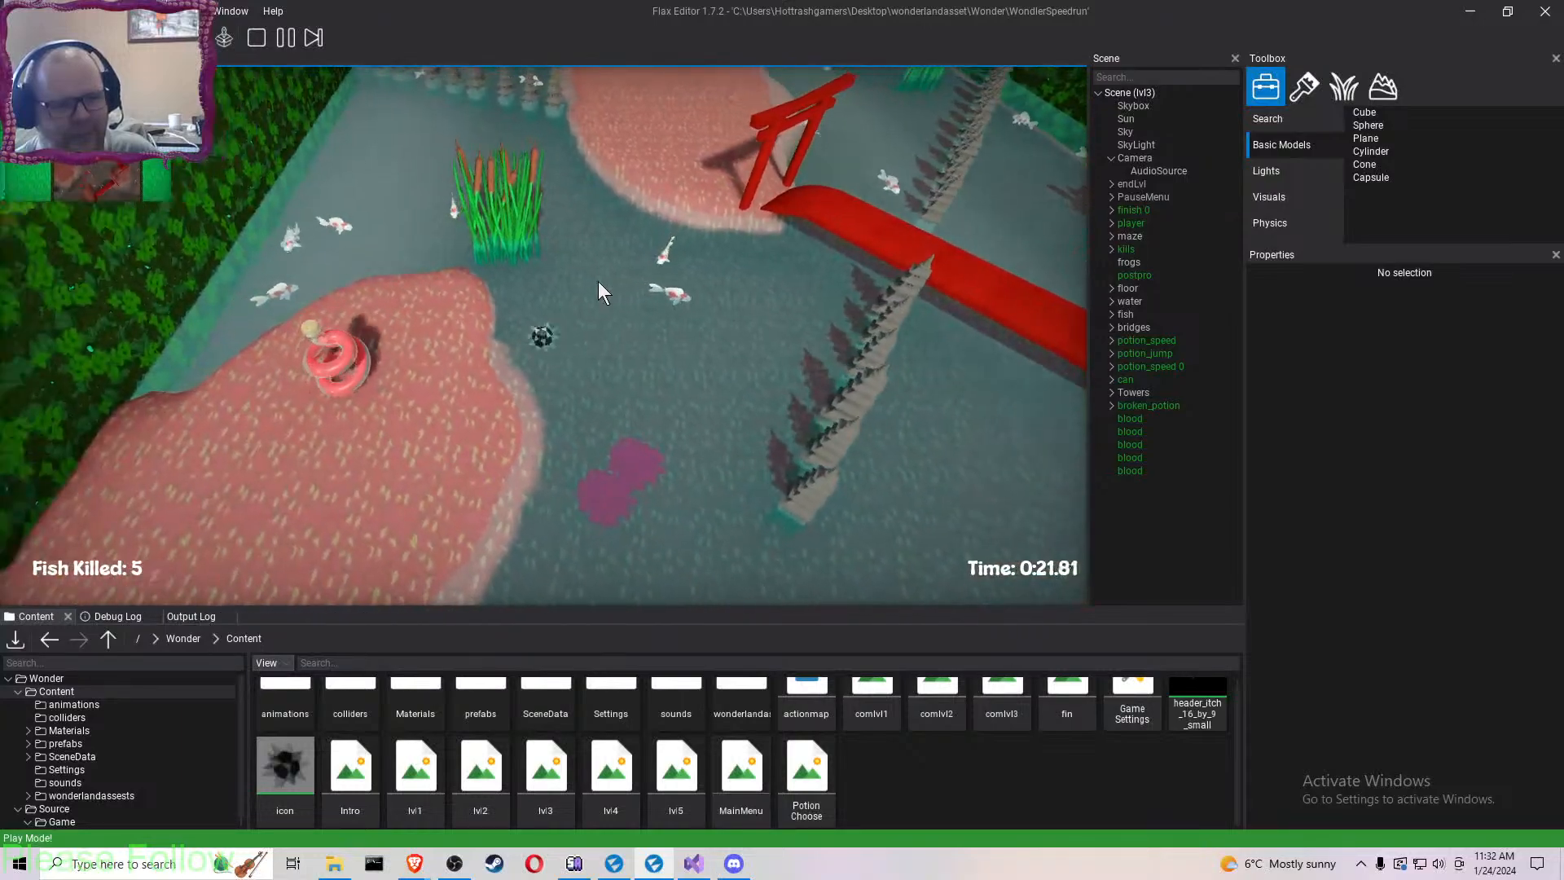
pyautogui.press('d')
pyautogui.press('s')
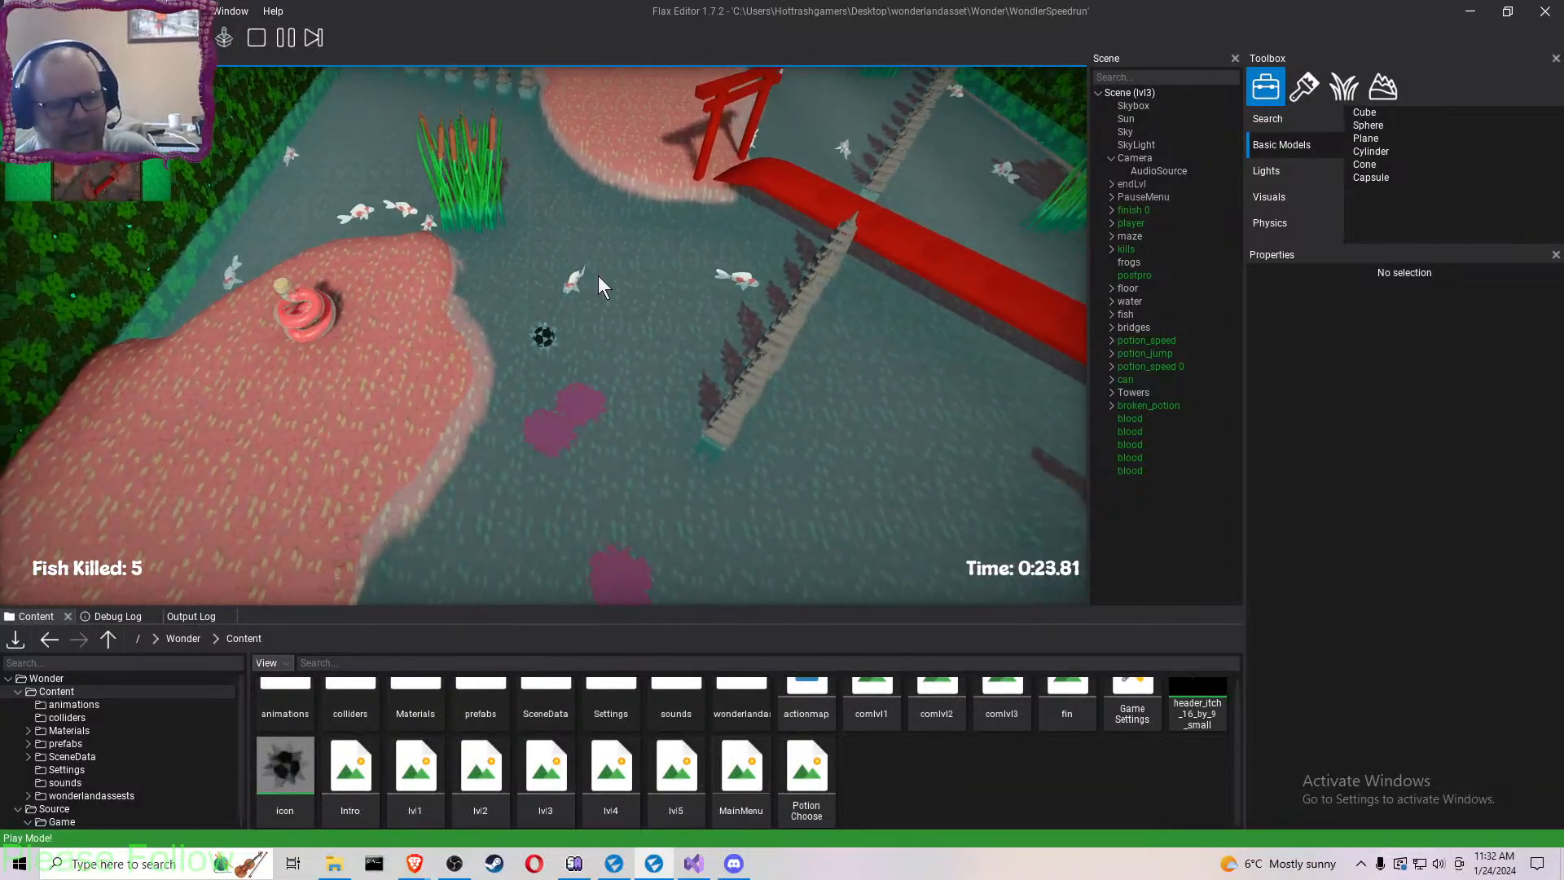
# - Hit a fish in the channel between the potion island and the pagoda row
pyautogui.press('a')
pyautogui.press('w')
pyautogui.press('d')
pyautogui.press('a')
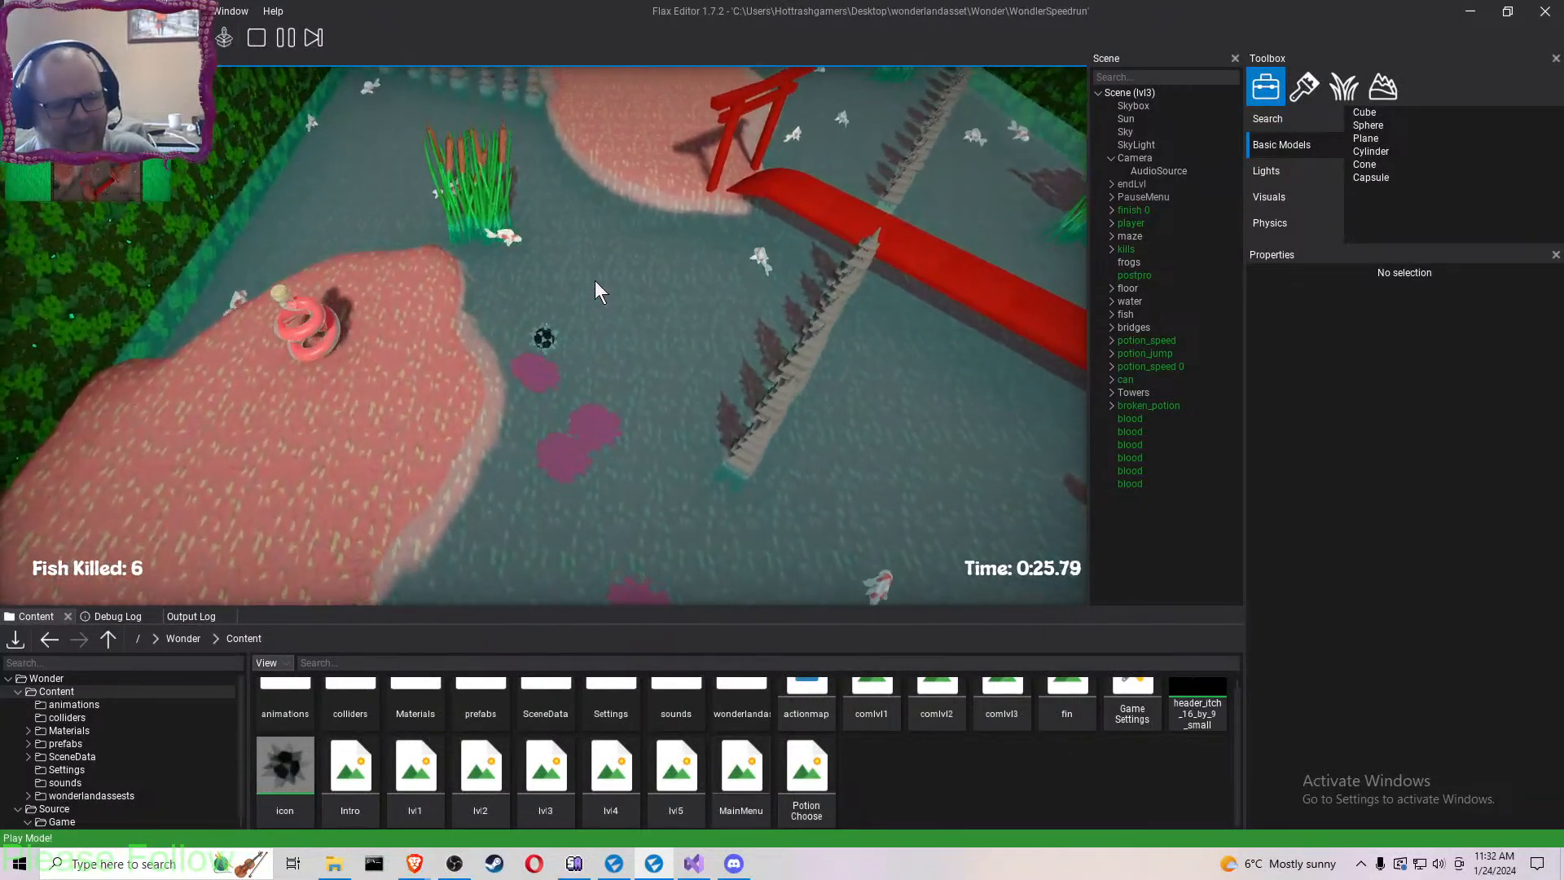
# - Bring the ball ashore on the pink island and collect the coiled red jump potion
pyautogui.press('s')
pyautogui.press('w')
pyautogui.press('a')
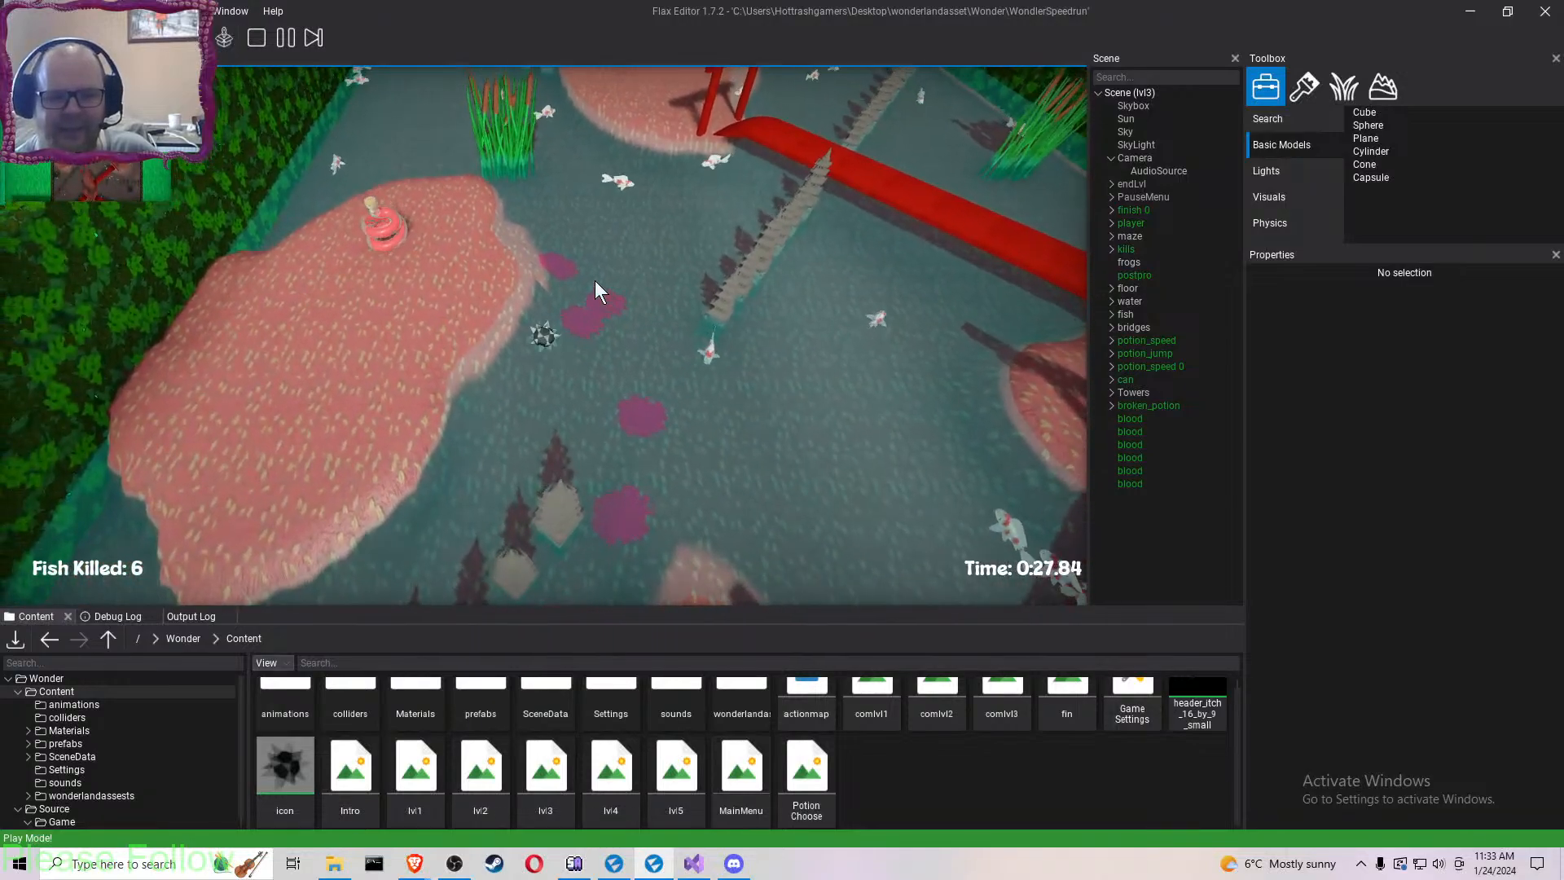
pyautogui.press('a')
pyautogui.press('s')
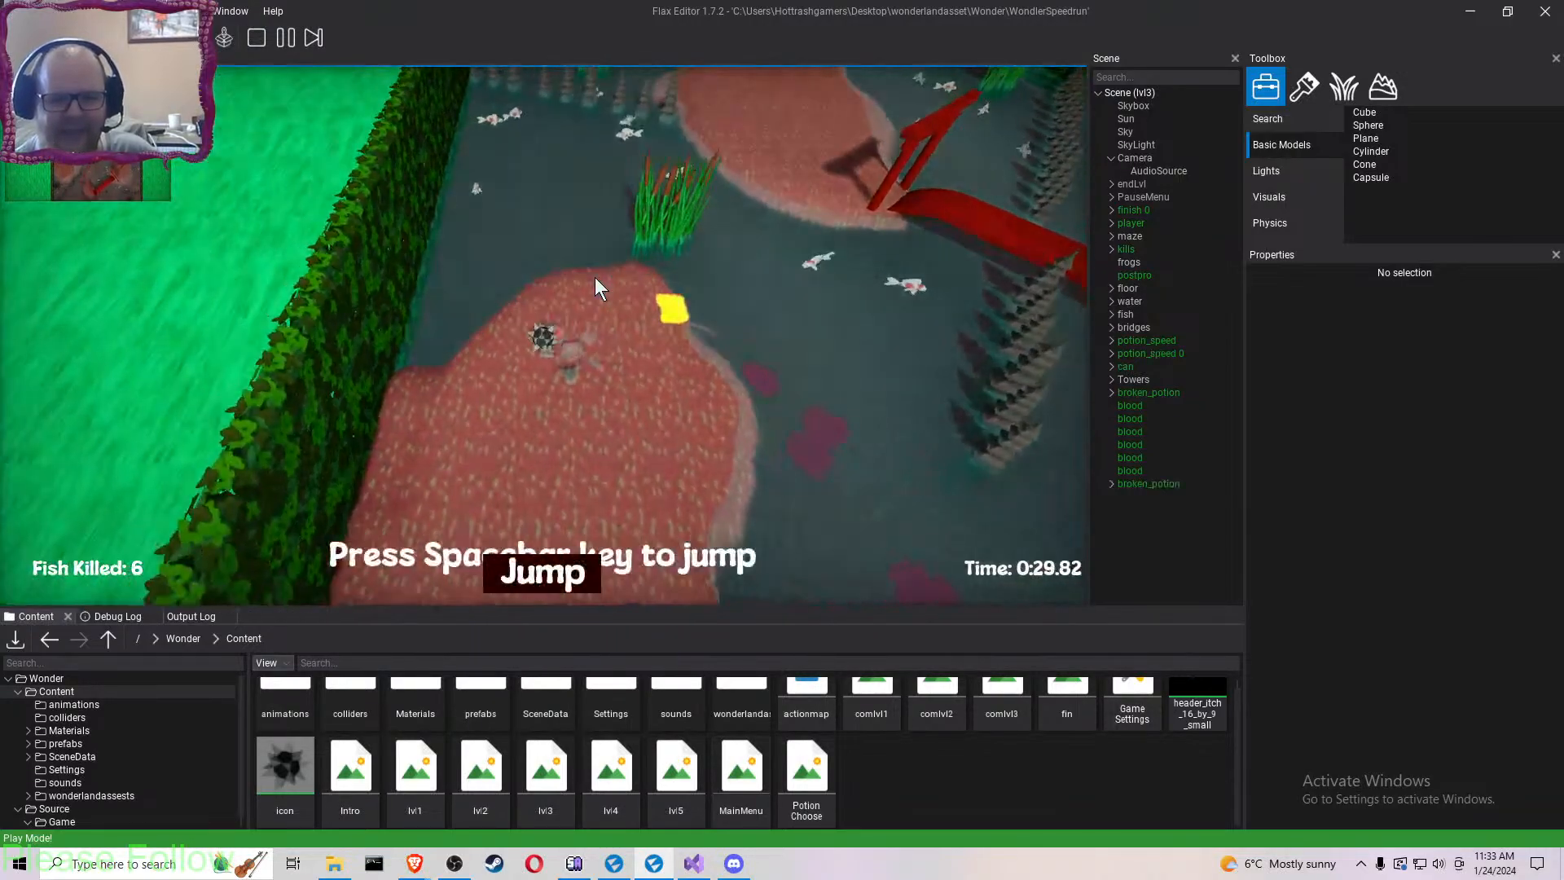
# - Use the jump potion to leap from the island over the pagodas and reeds and onward across the water
pyautogui.press('d')
pyautogui.press('d')
pyautogui.press('w')
pyautogui.press('space')
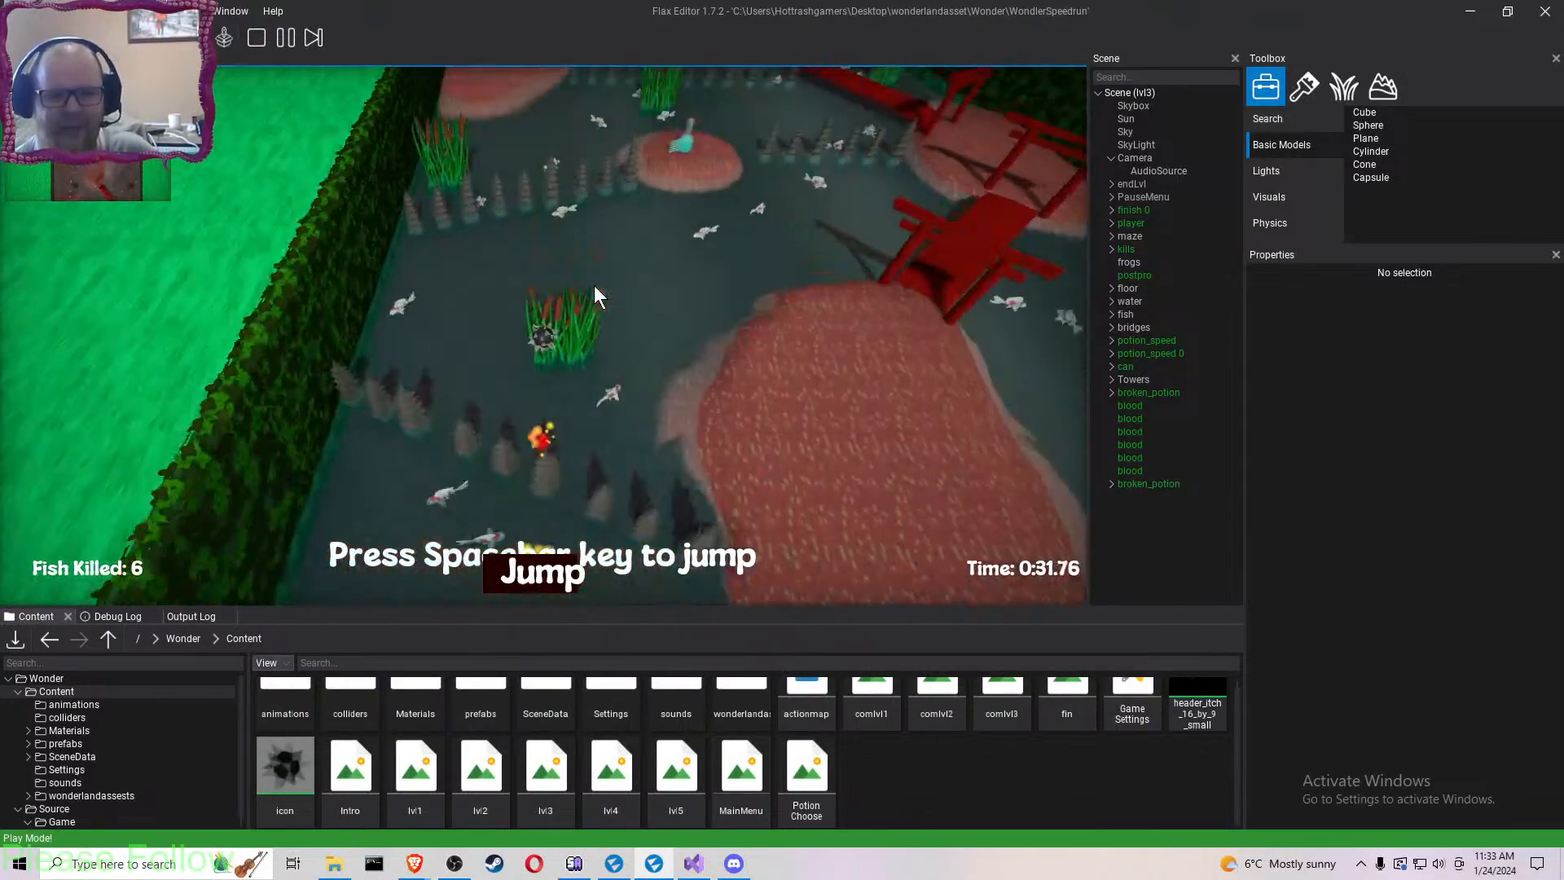
pyautogui.press('a')
pyautogui.press('d')
pyautogui.press('space')
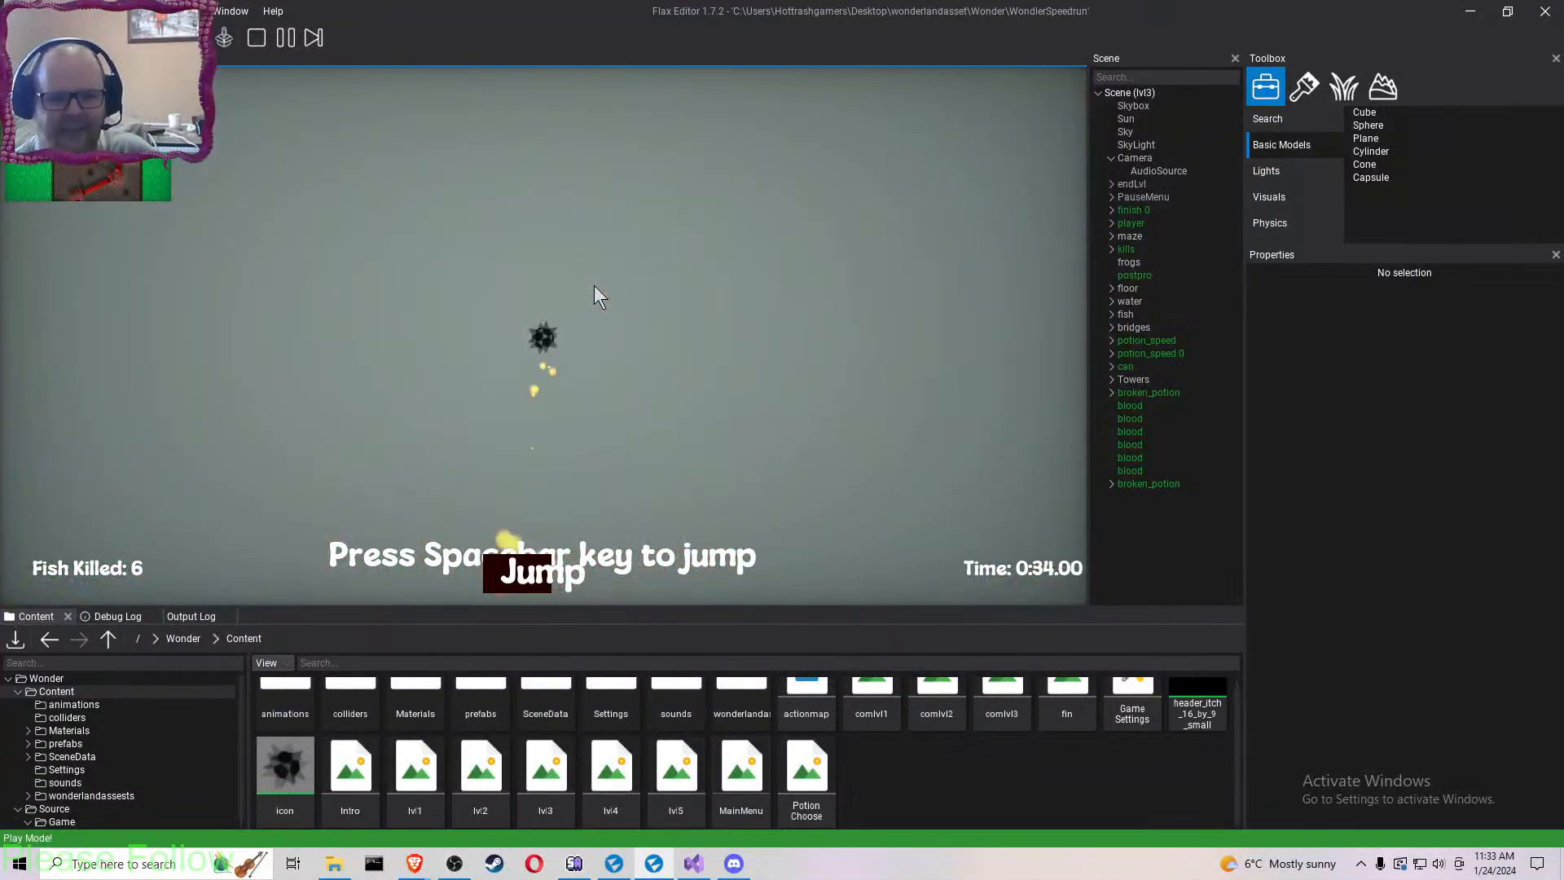
# - Pause the game, load the fin scene to view the run totals, and stop the playtest
pyautogui.press('Escape')
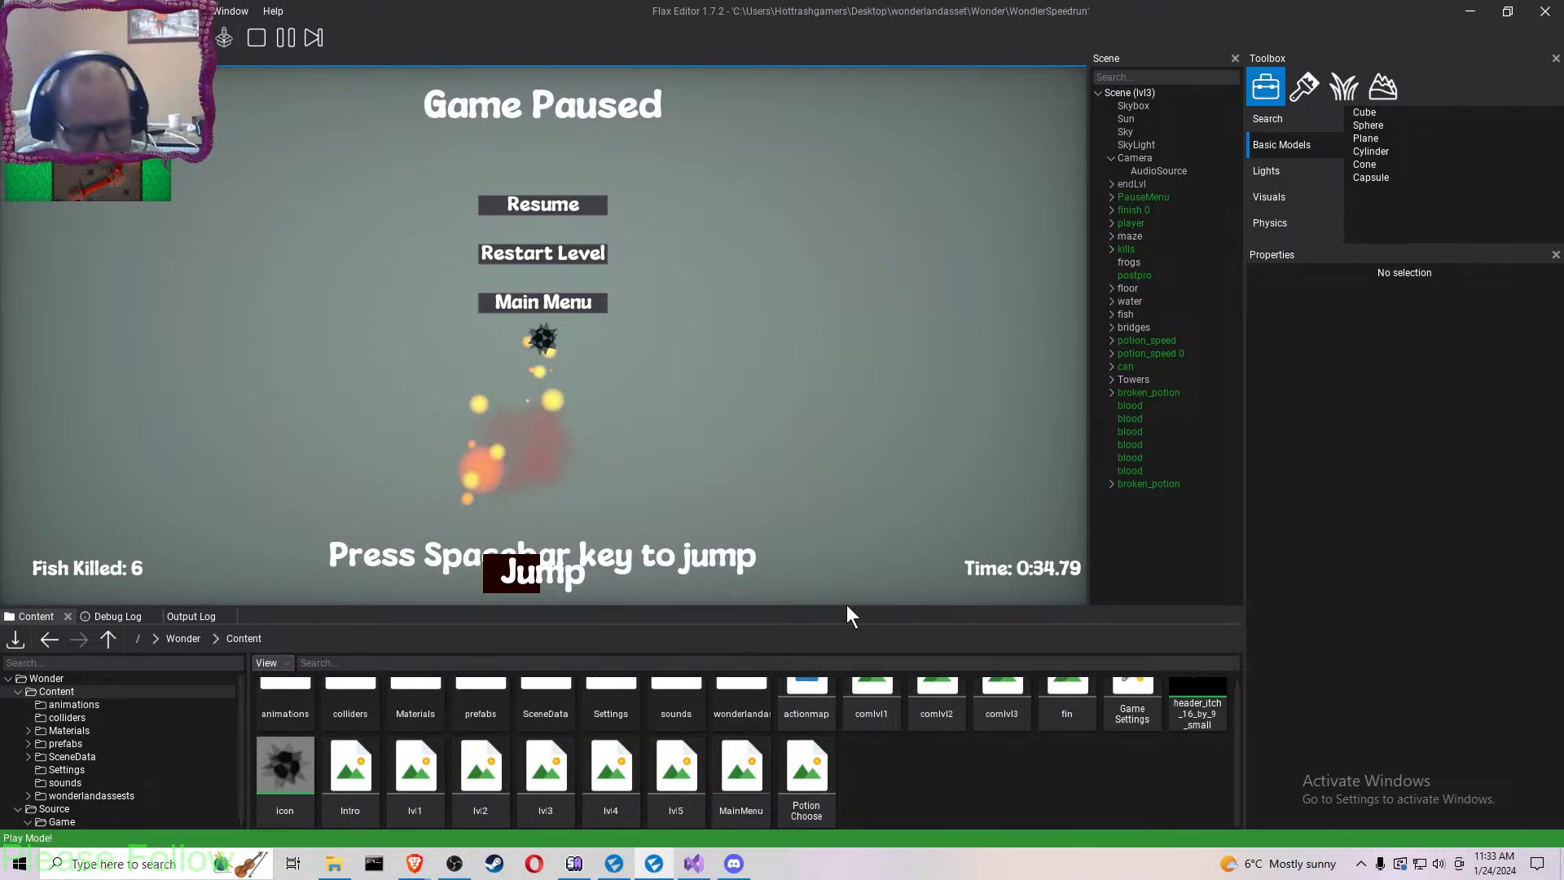
pyautogui.doubleClick(1061, 703)
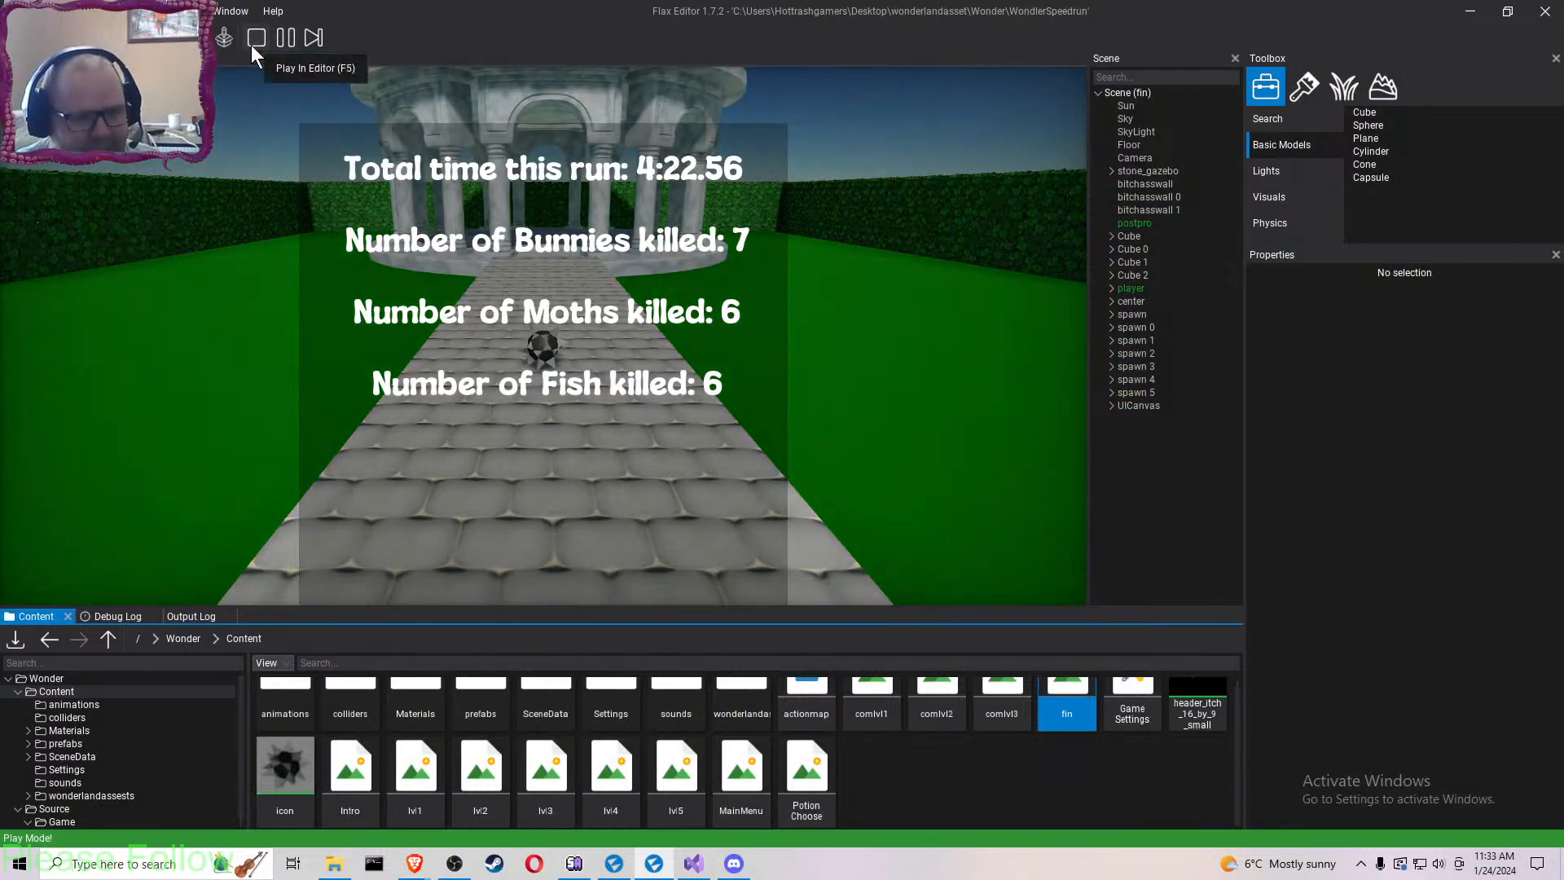
pyautogui.click(375, 193)
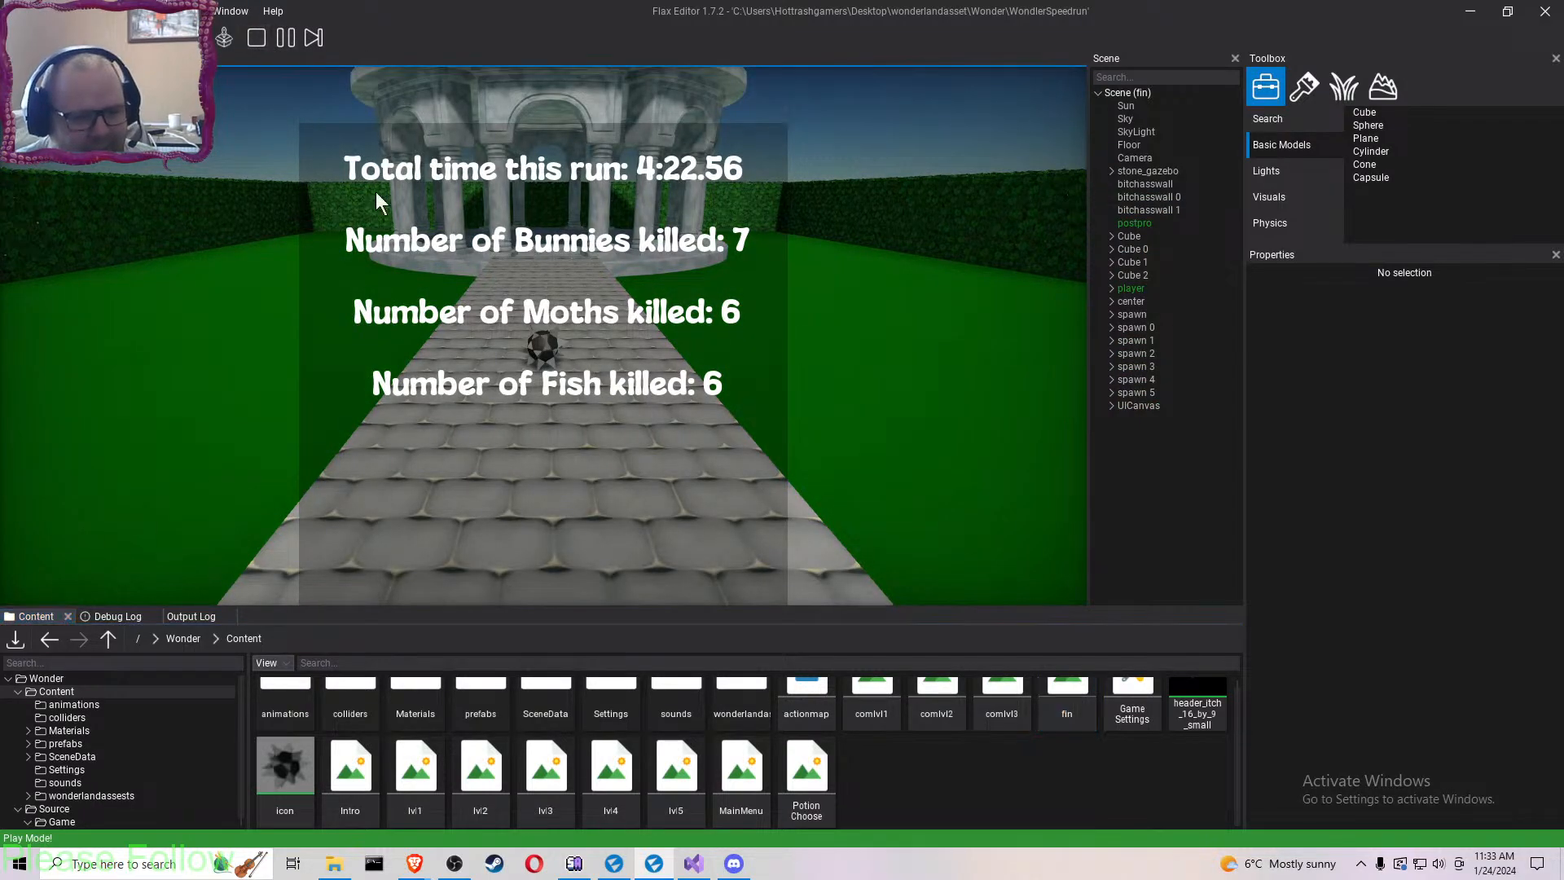
pyautogui.click(257, 39)
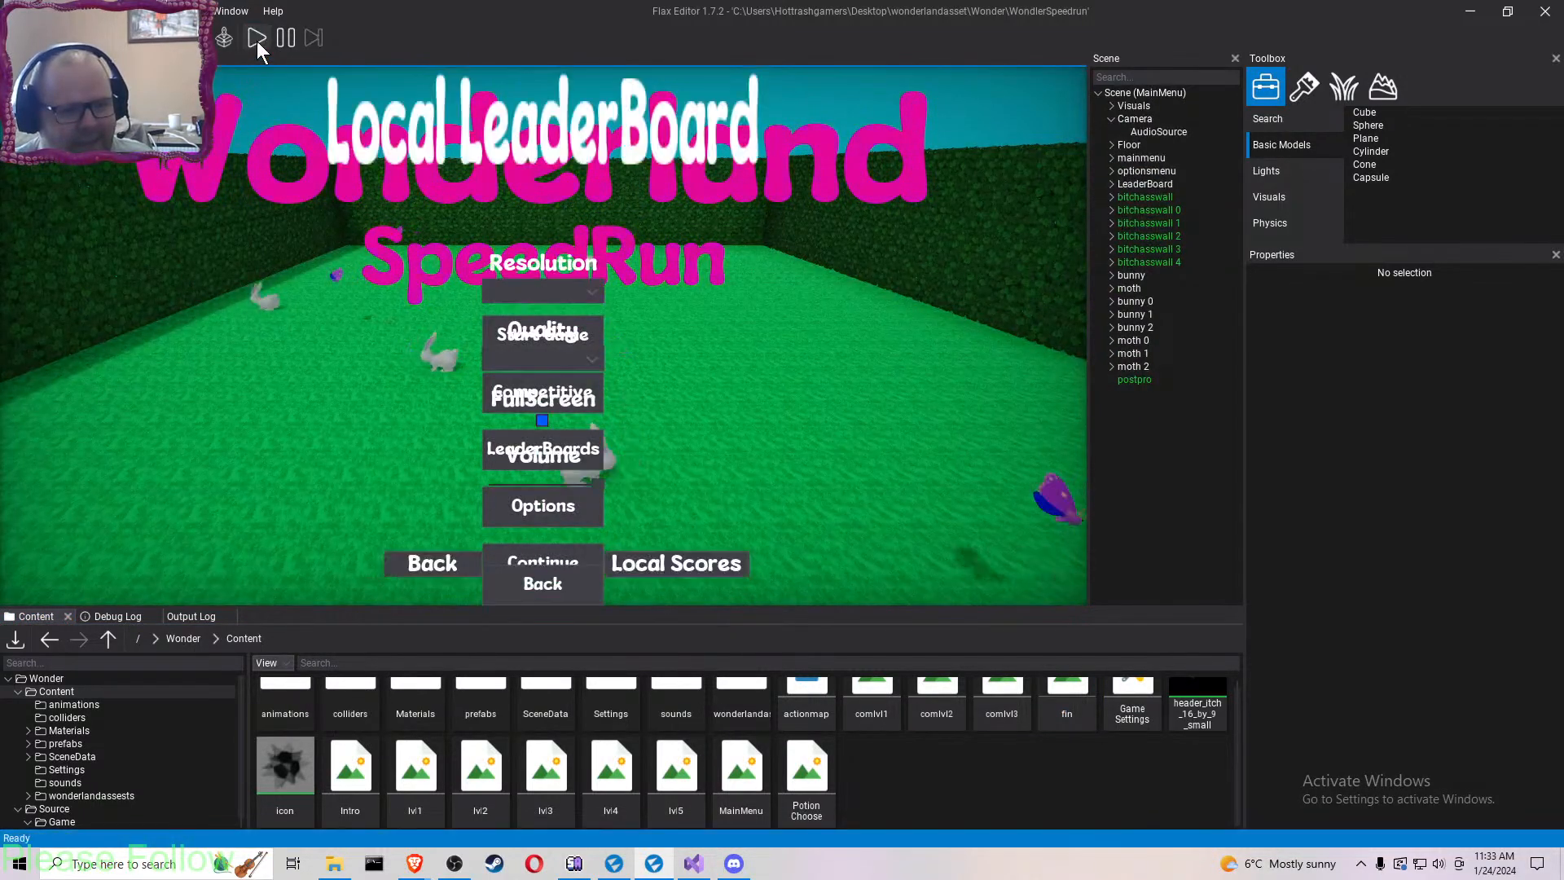
# - Open the fin scene, playtest it, and continue through the run totals and thank-you screen to the main menu
pyautogui.doubleClick(1064, 706)
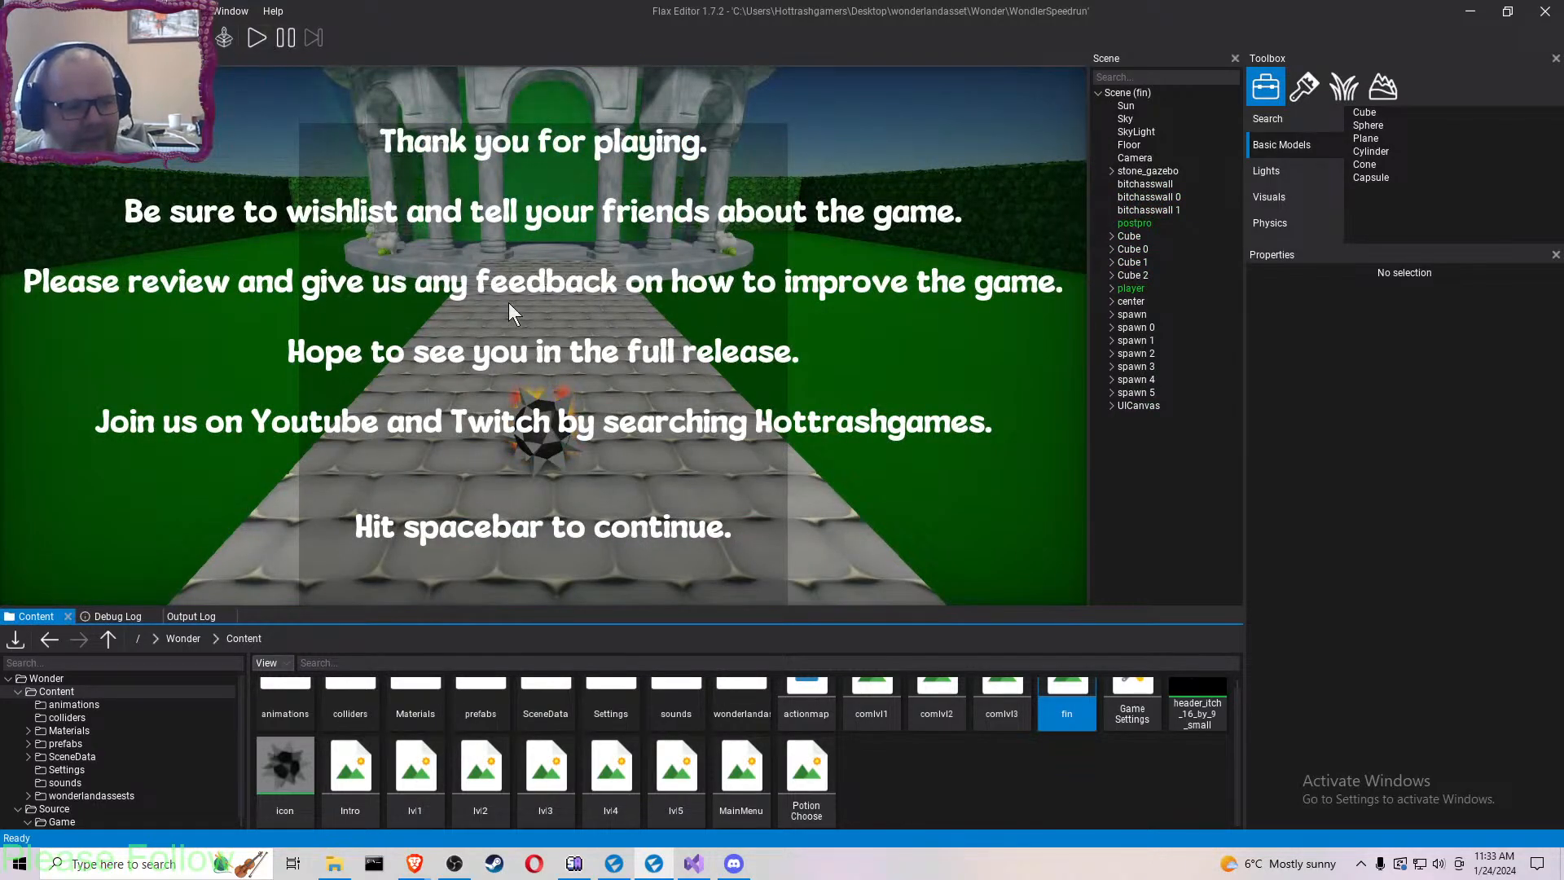
pyautogui.click(257, 39)
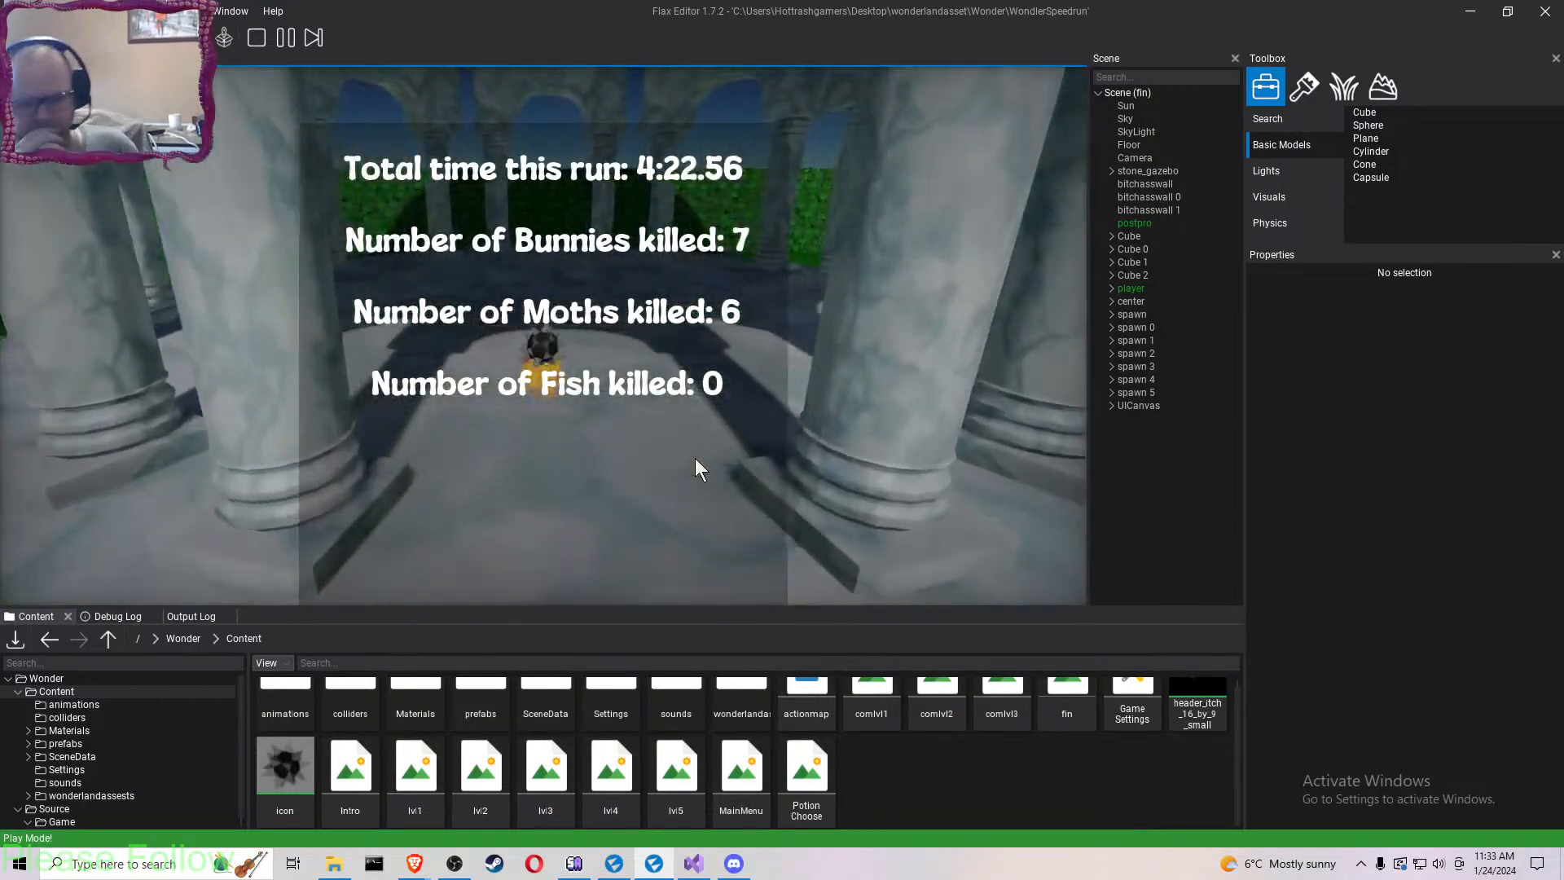
pyautogui.press('space')
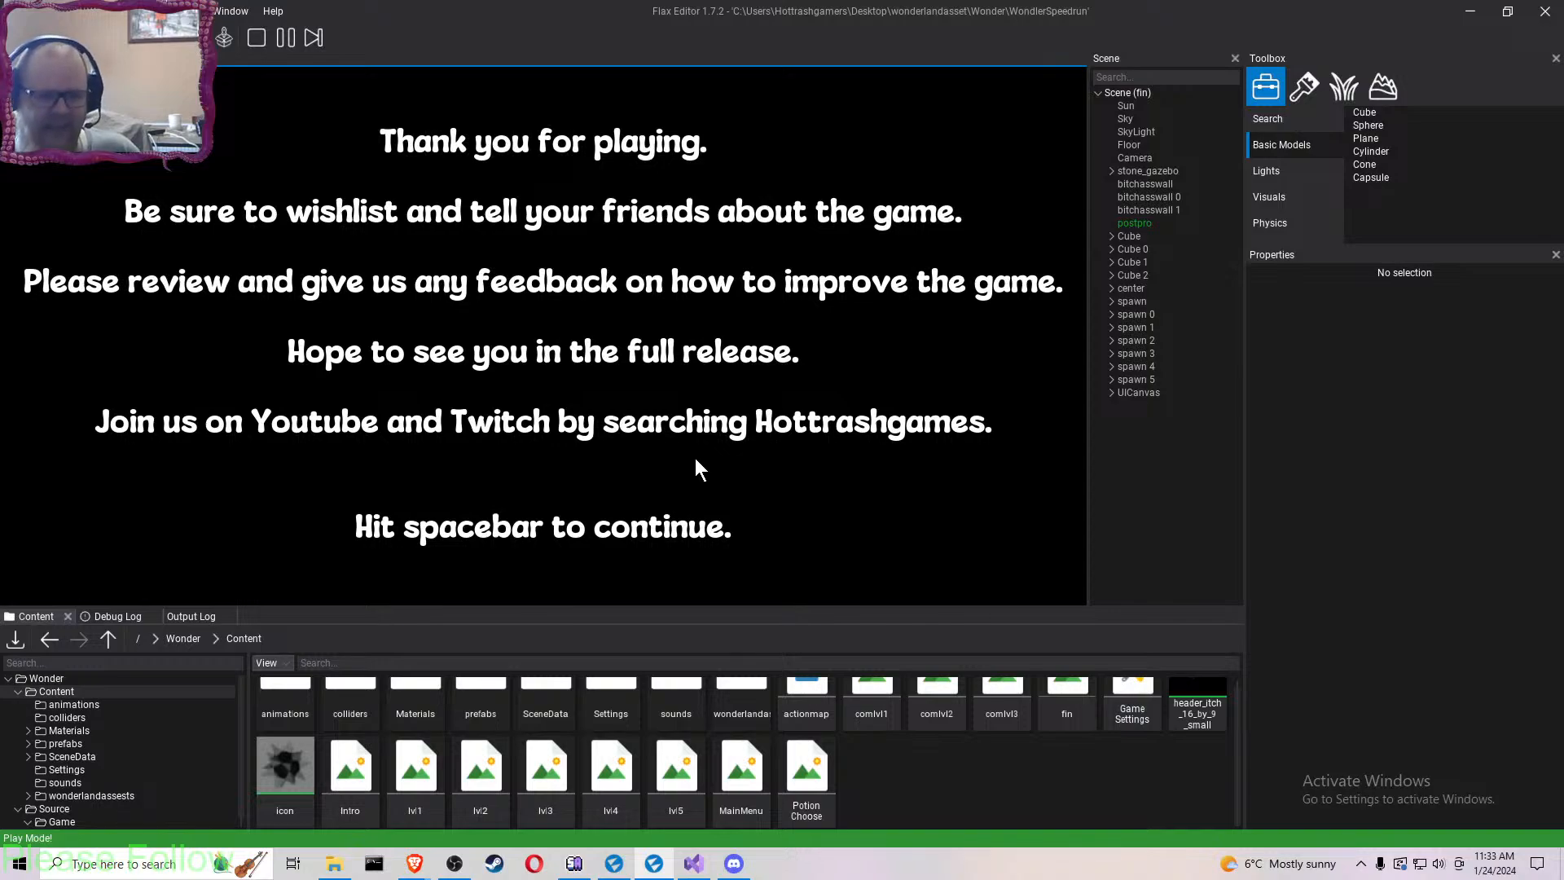
pyautogui.press('space')
# - View the local and global leaderboards from the game's main menu, and enter Competitive mode
pyautogui.click(579, 450)
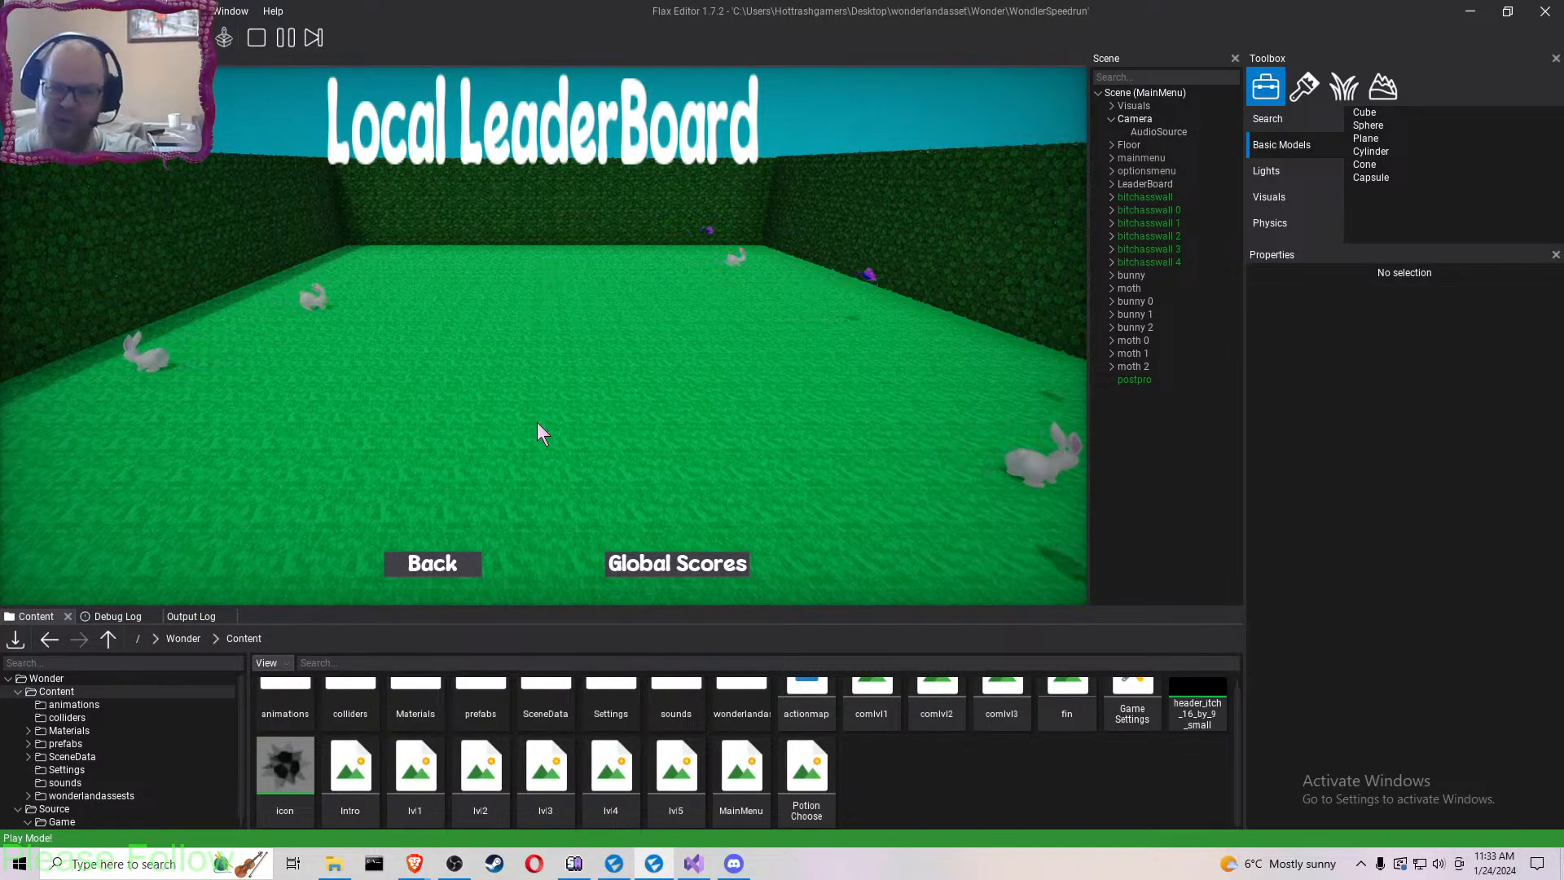
pyautogui.click(666, 564)
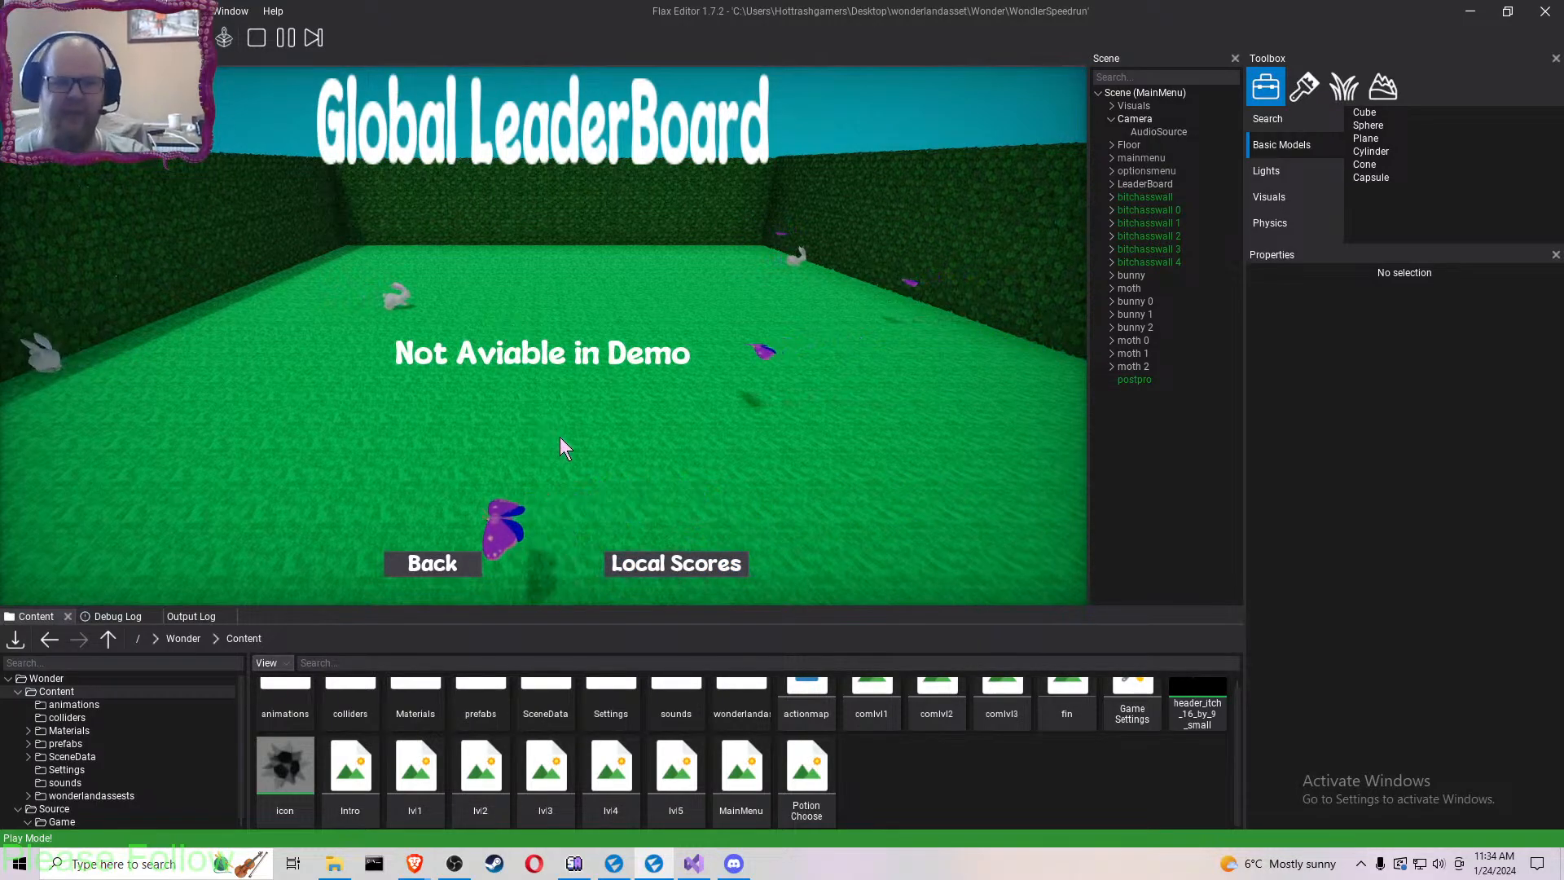
pyautogui.click(453, 563)
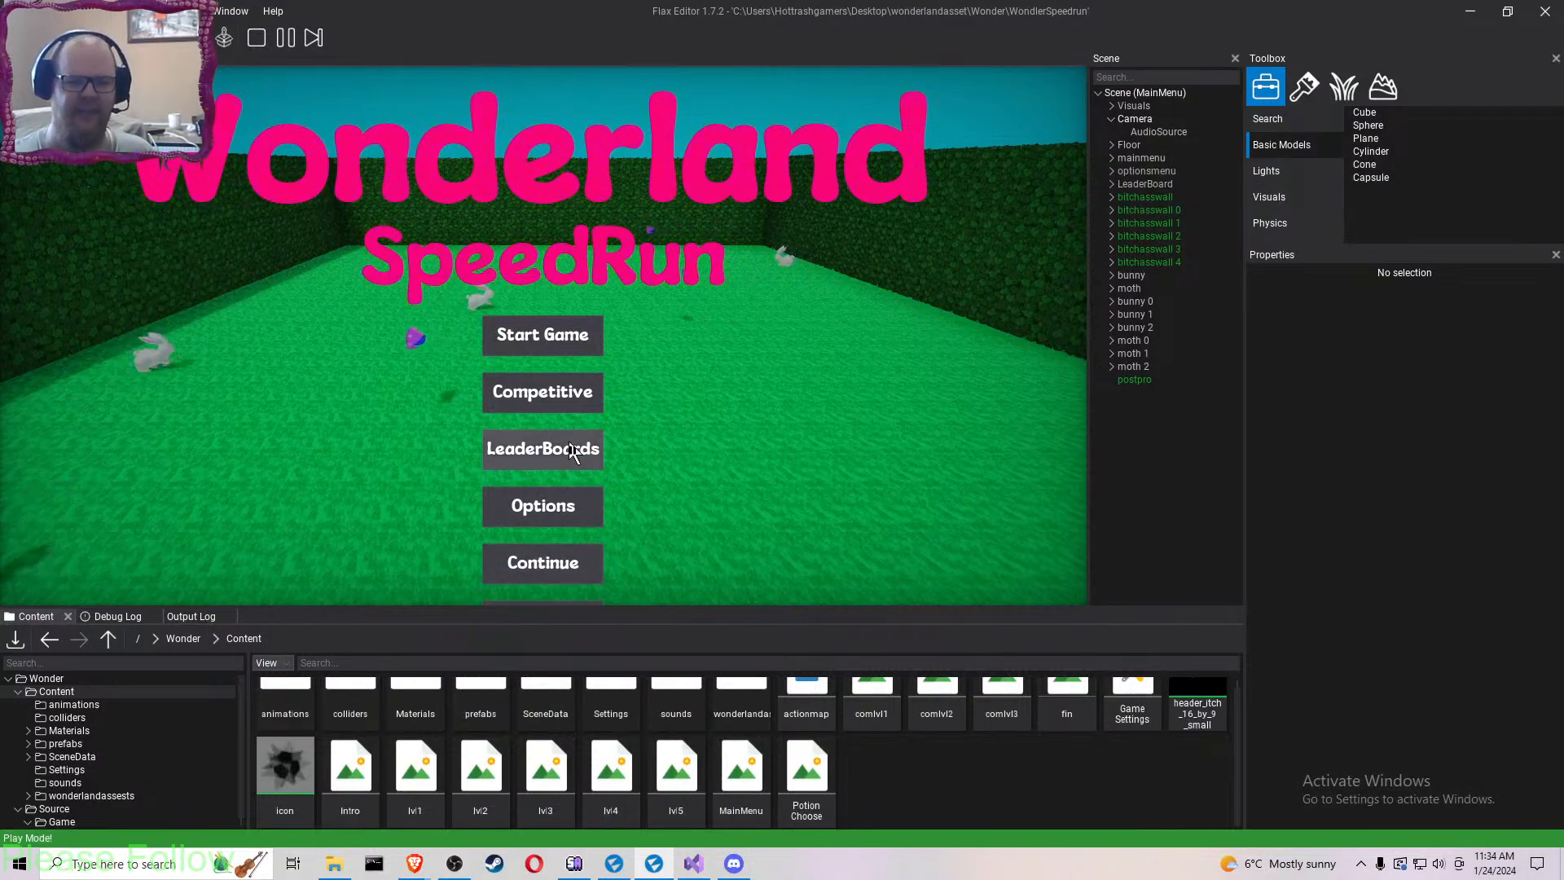
pyautogui.click(554, 399)
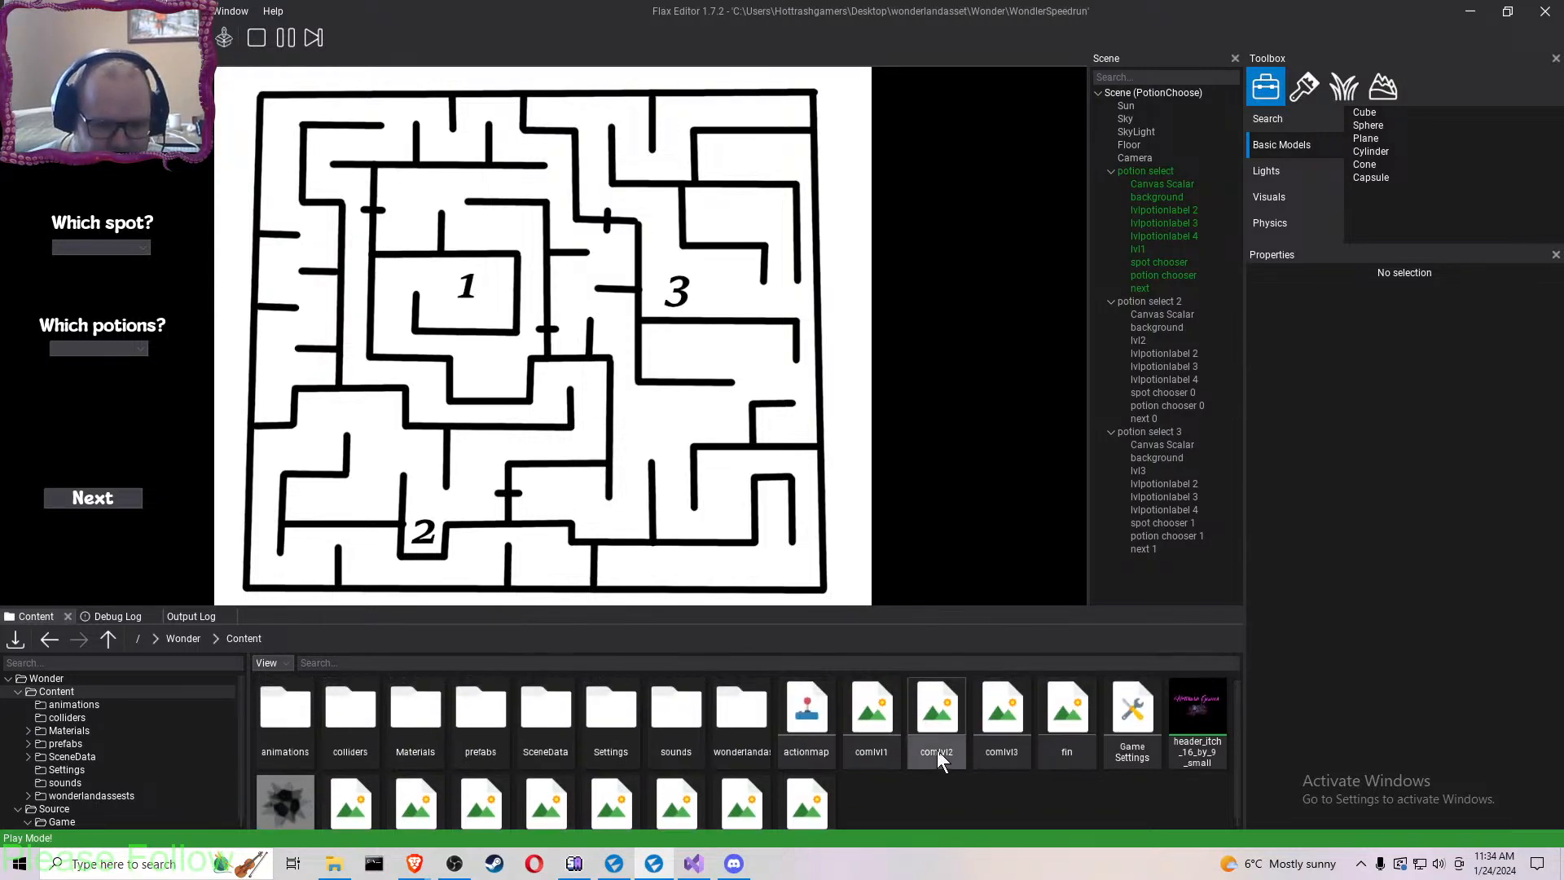
# - Stop the playtest and open the Intro scene for editing
pyautogui.doubleClick(368, 784)
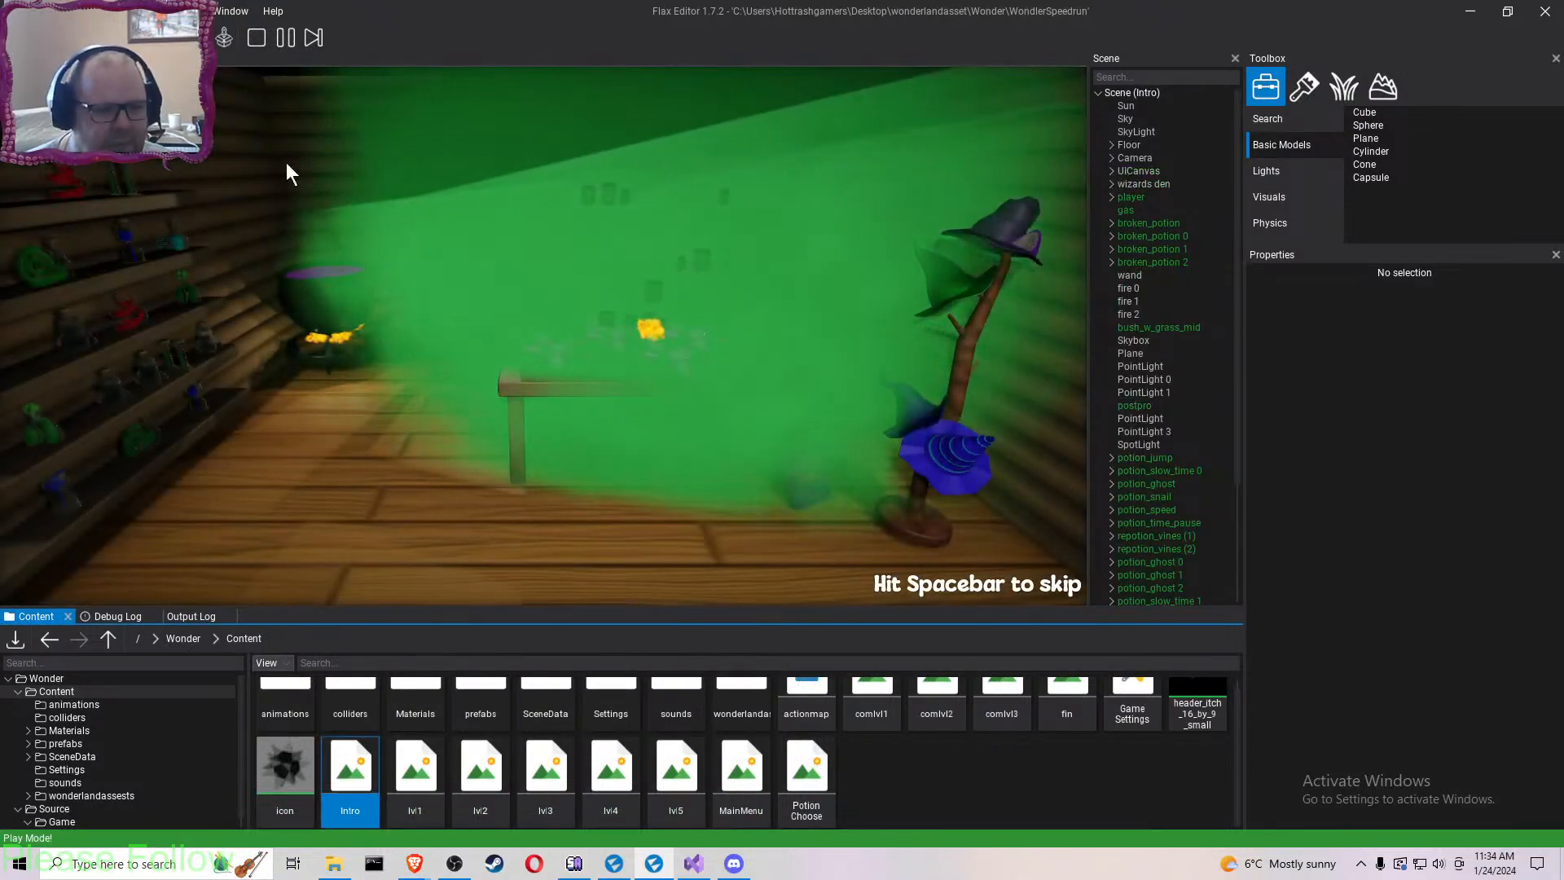
pyautogui.click(256, 38)
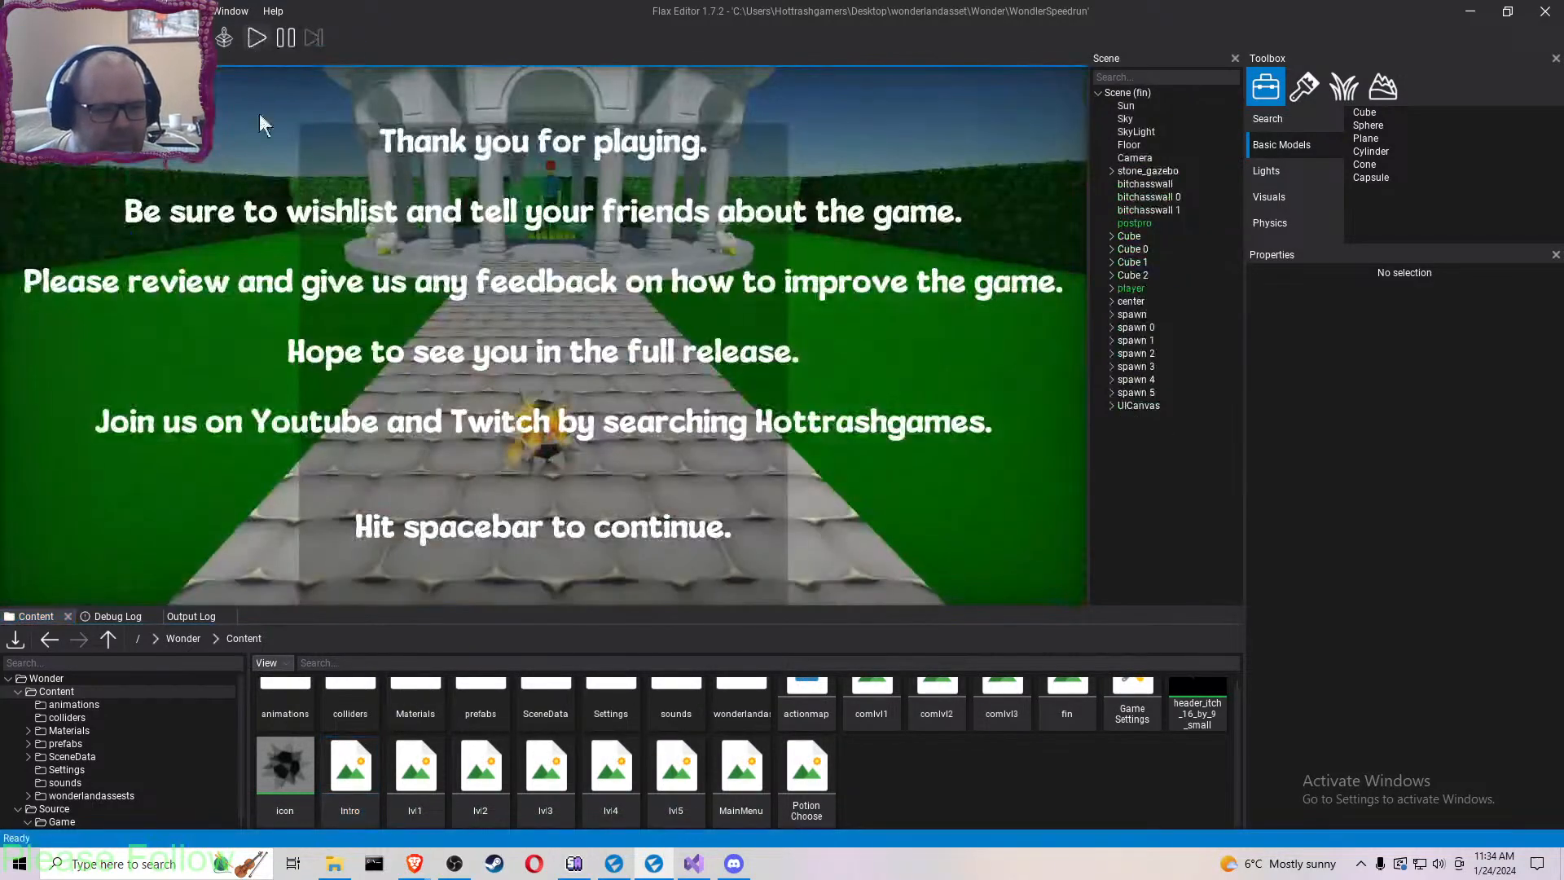
pyautogui.doubleClick(351, 766)
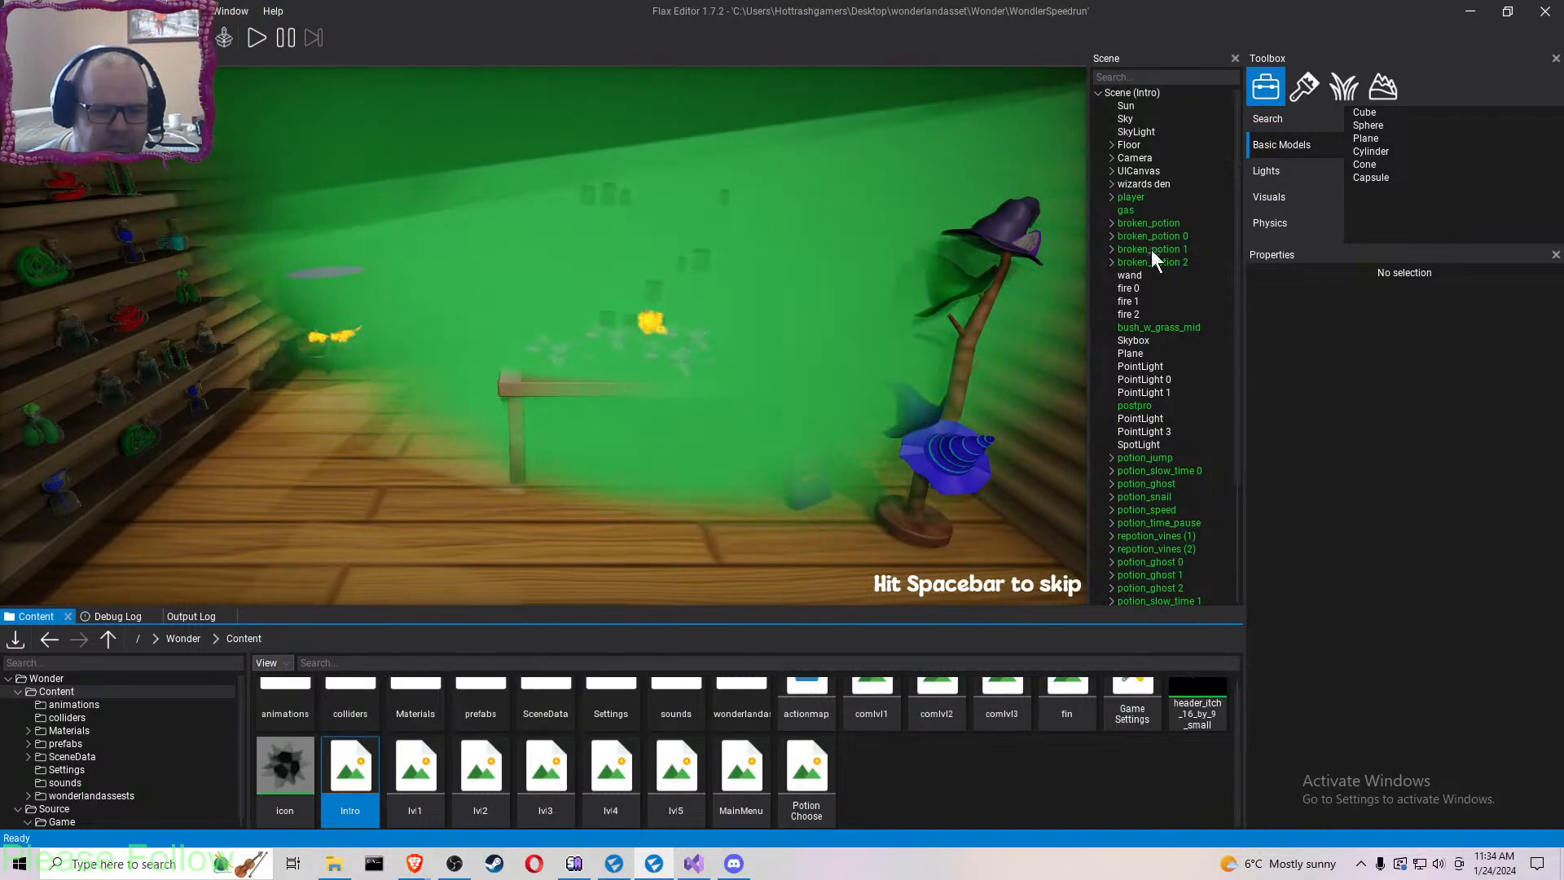
# - Select the gas particle effect in the Intro scene and toggle its active state
pyautogui.scroll(-3, 1149, 245)
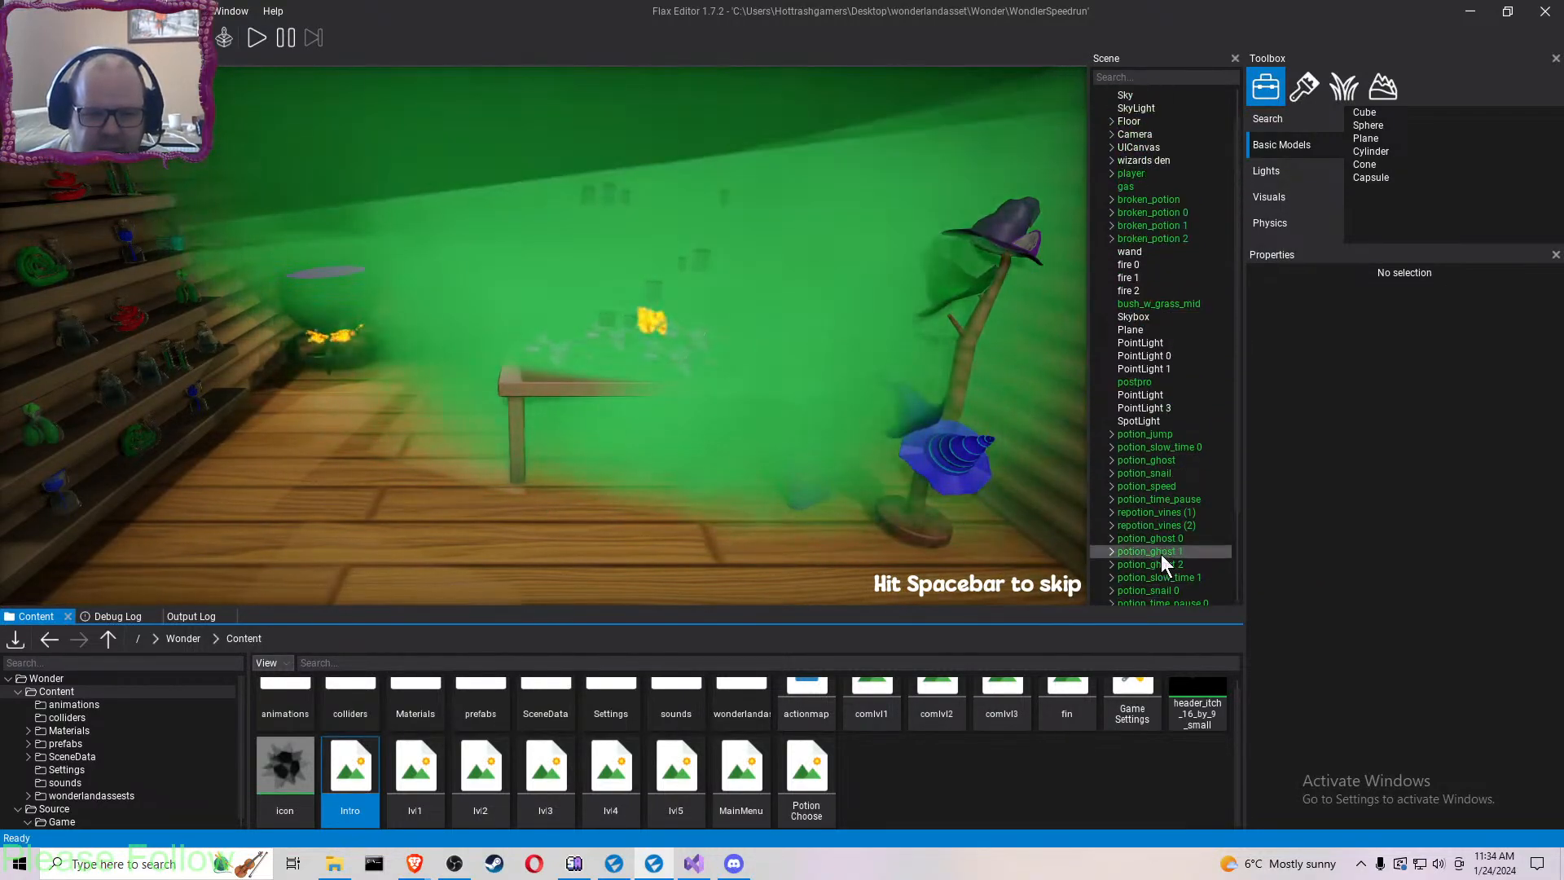
pyautogui.scroll(3, 1160, 521)
pyautogui.click(1147, 209)
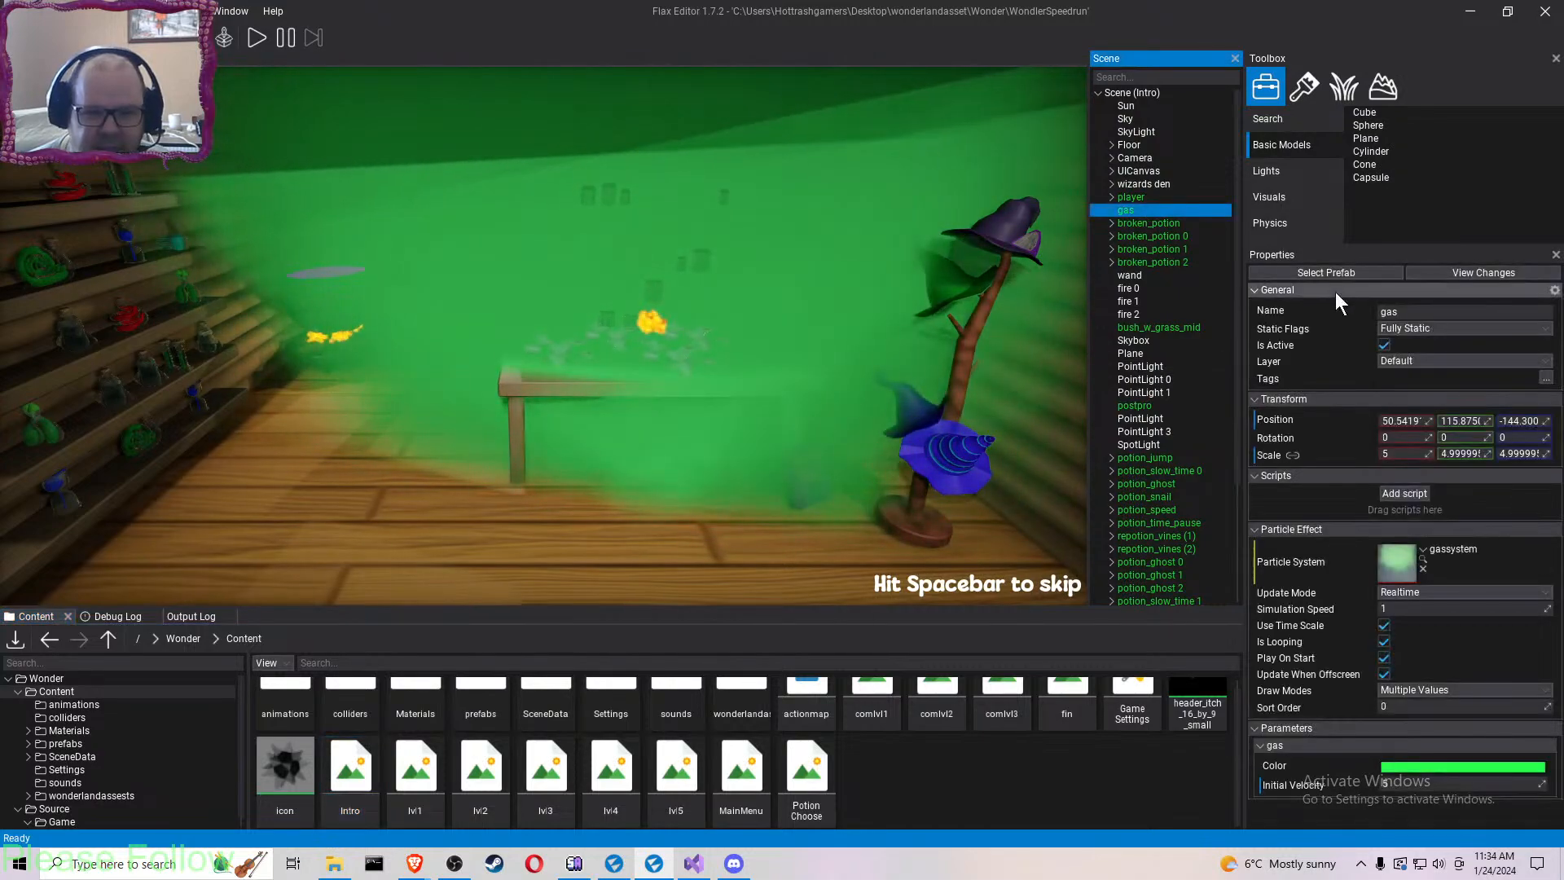
pyautogui.click(1383, 344)
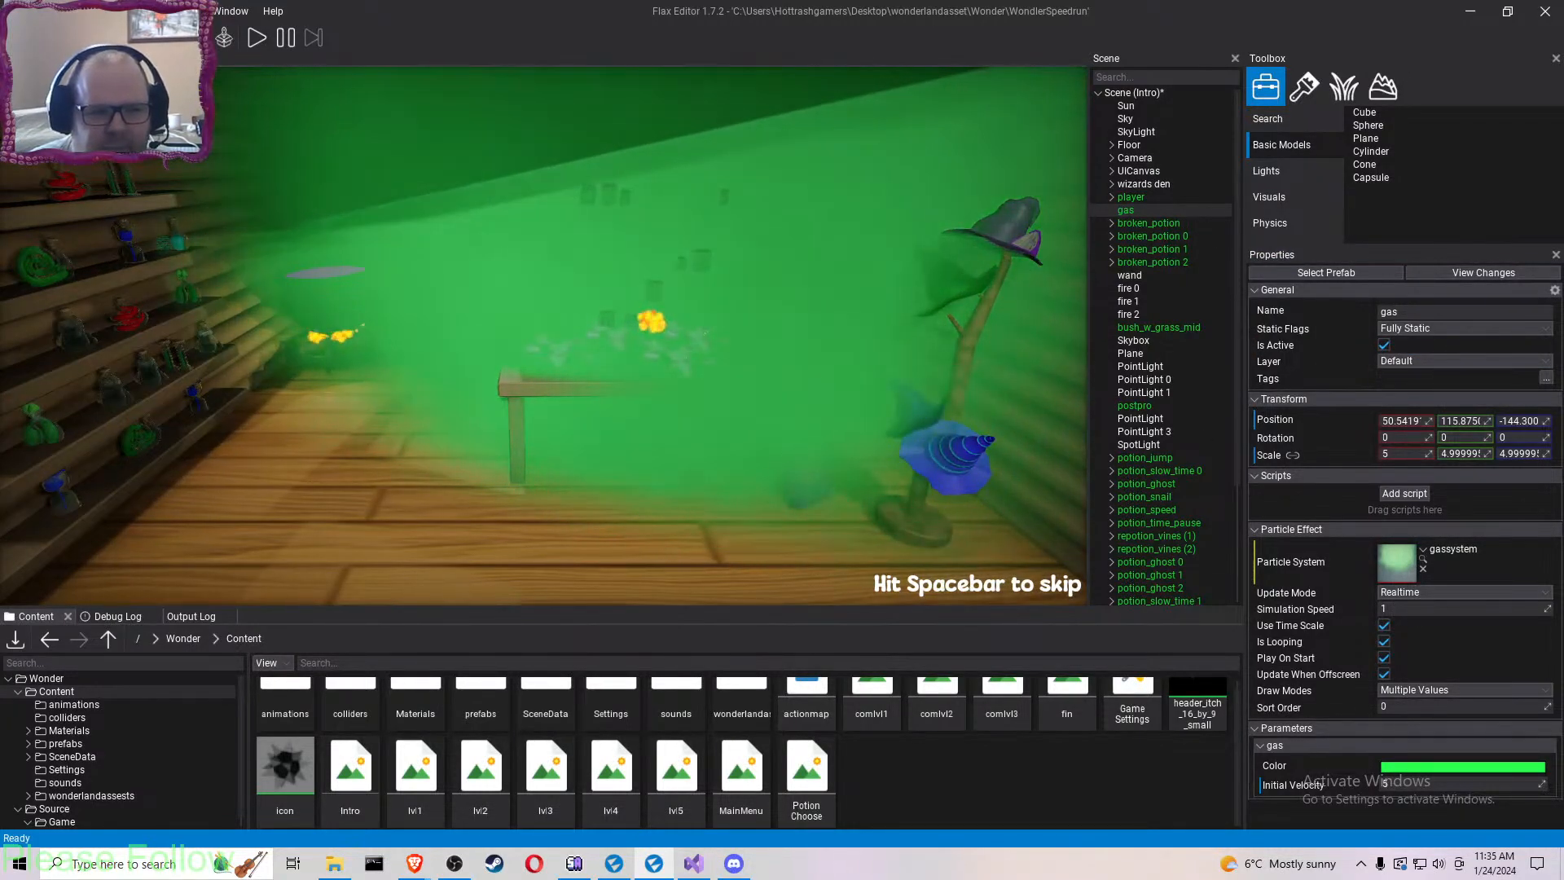
# - Save the Intro scene and open the lvl3 scene for editing
pyautogui.hotkey('ctrl', 's')
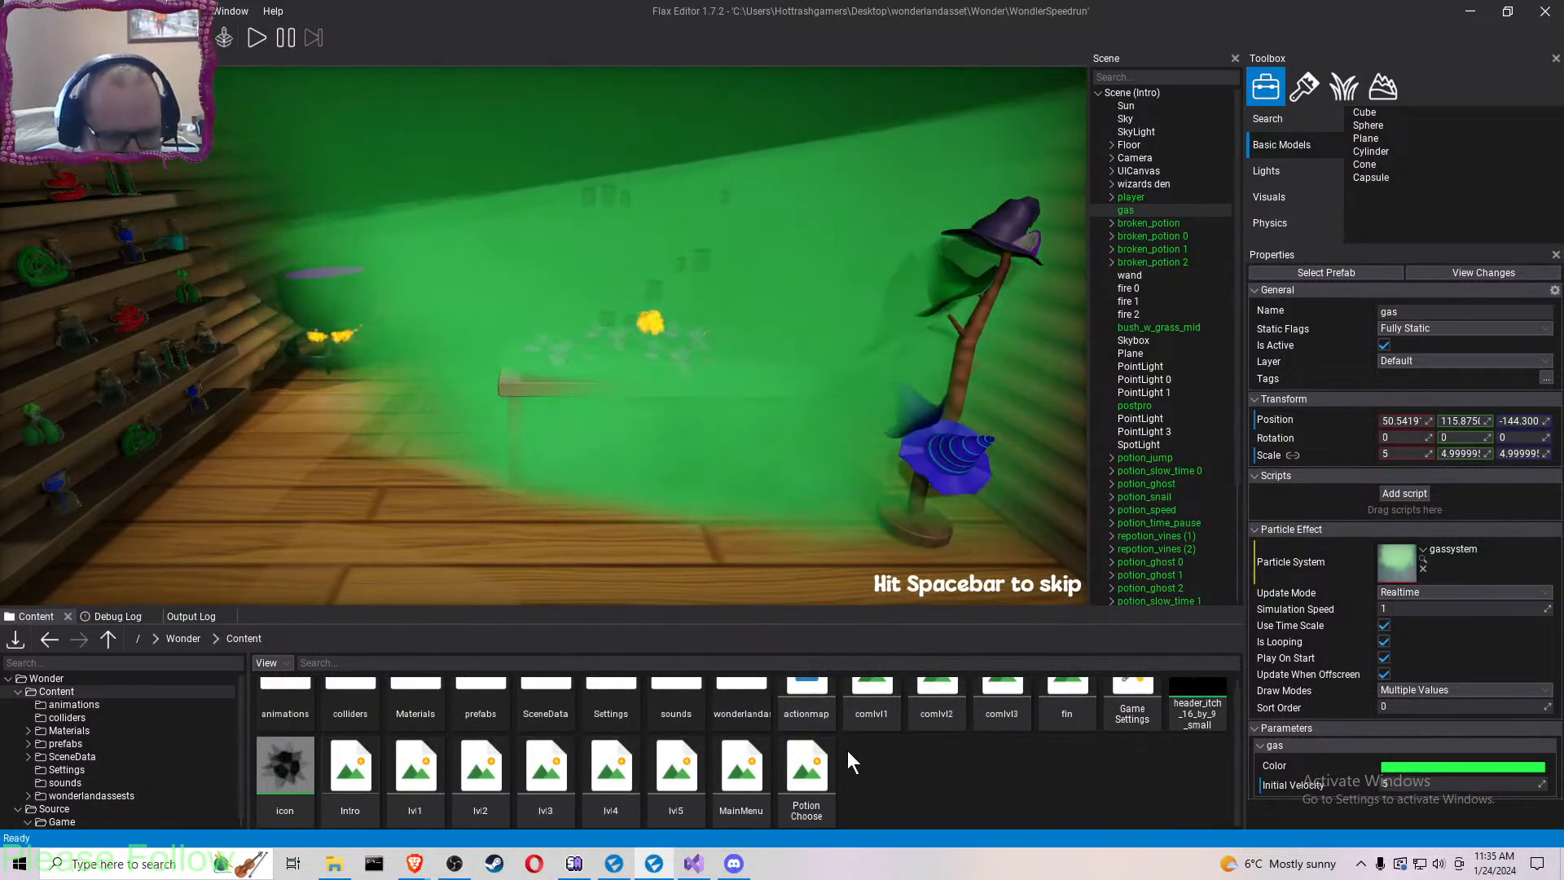
pyautogui.click(981, 707)
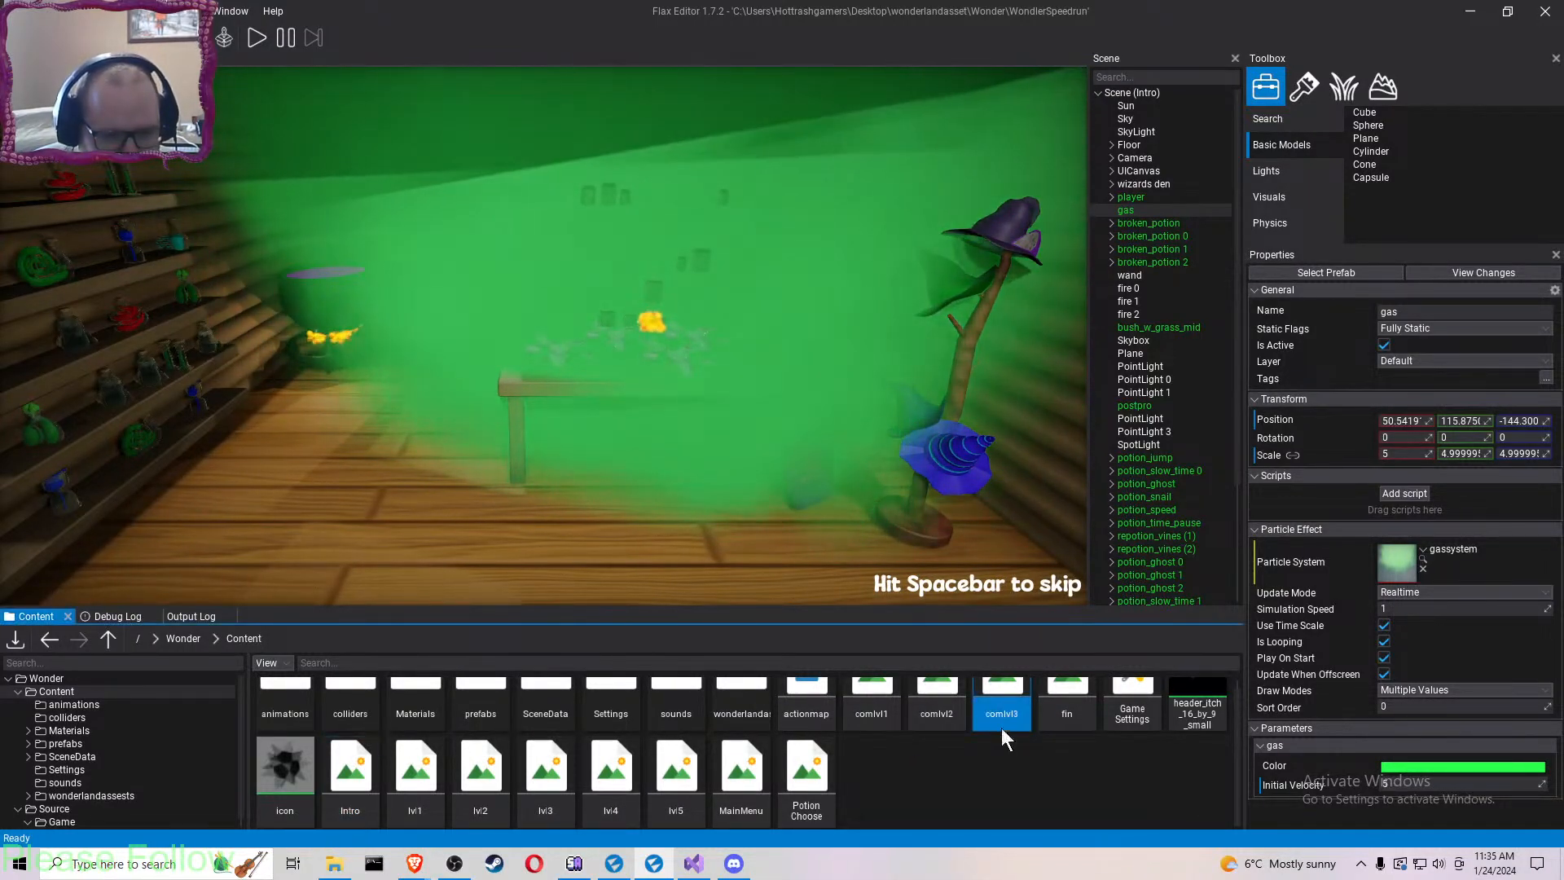
pyautogui.scroll(1, 1006, 723)
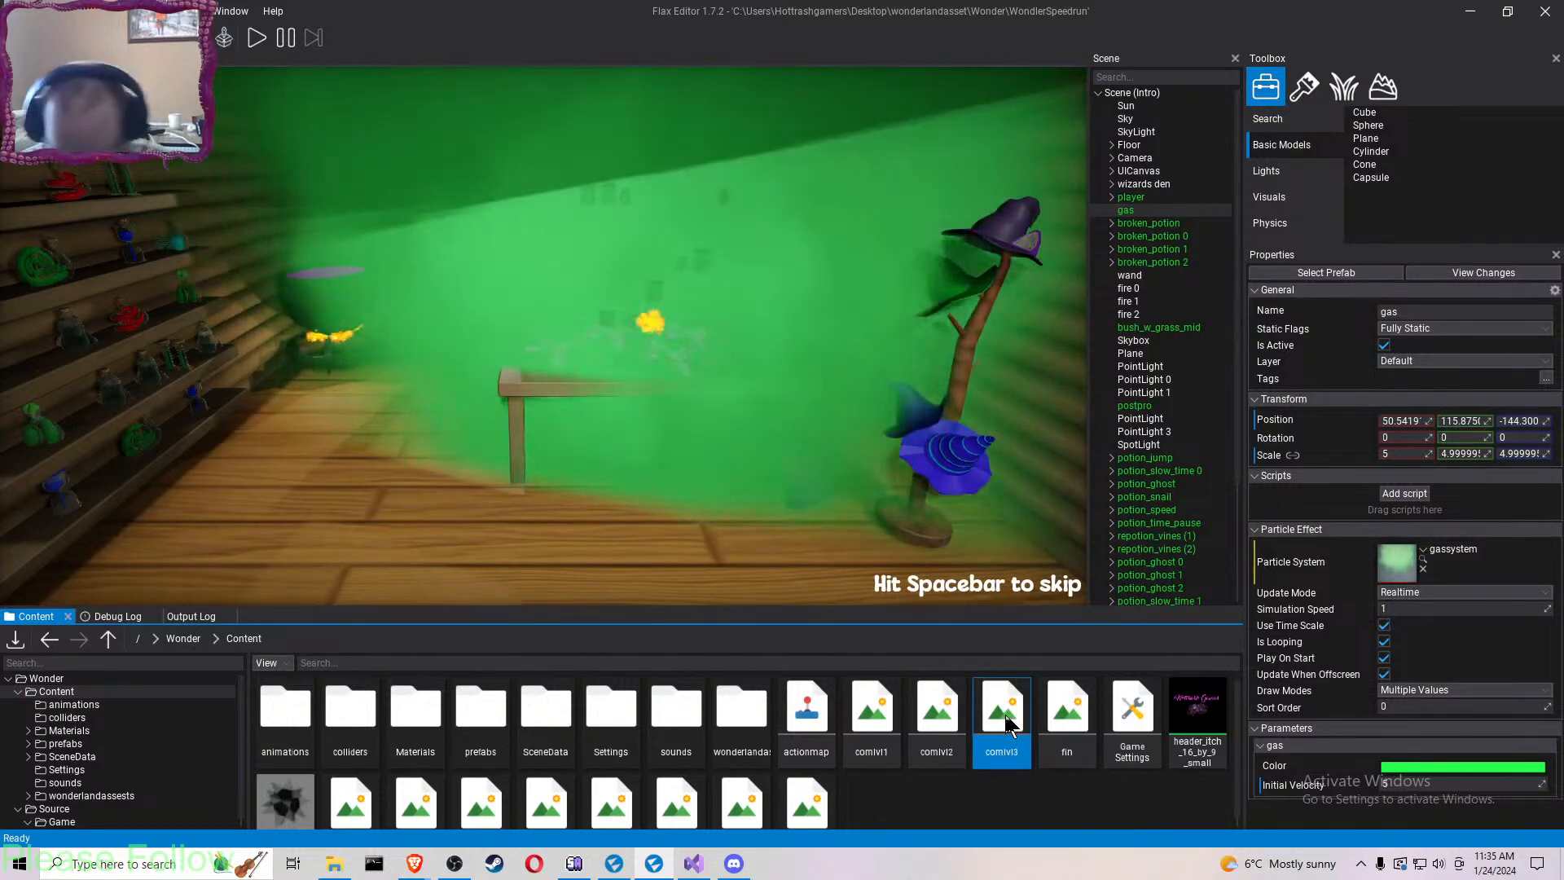
pyautogui.scroll(-1, 1002, 734)
pyautogui.doubleClick(554, 770)
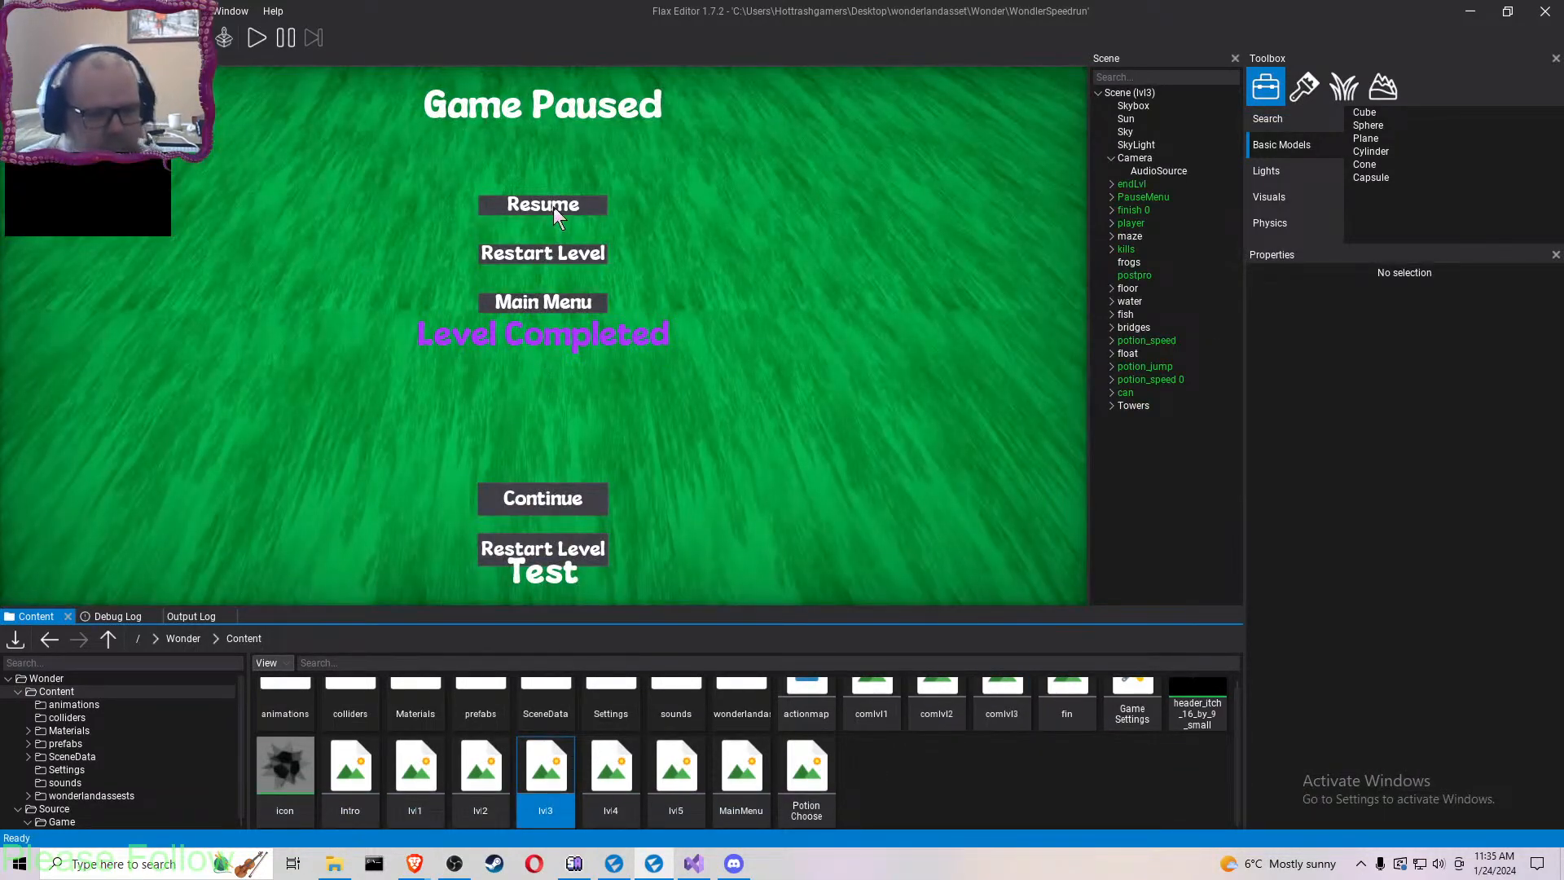
# - Start playtesting lvl3 and collect the blue potion on the starting bank
pyautogui.click(266, 39)
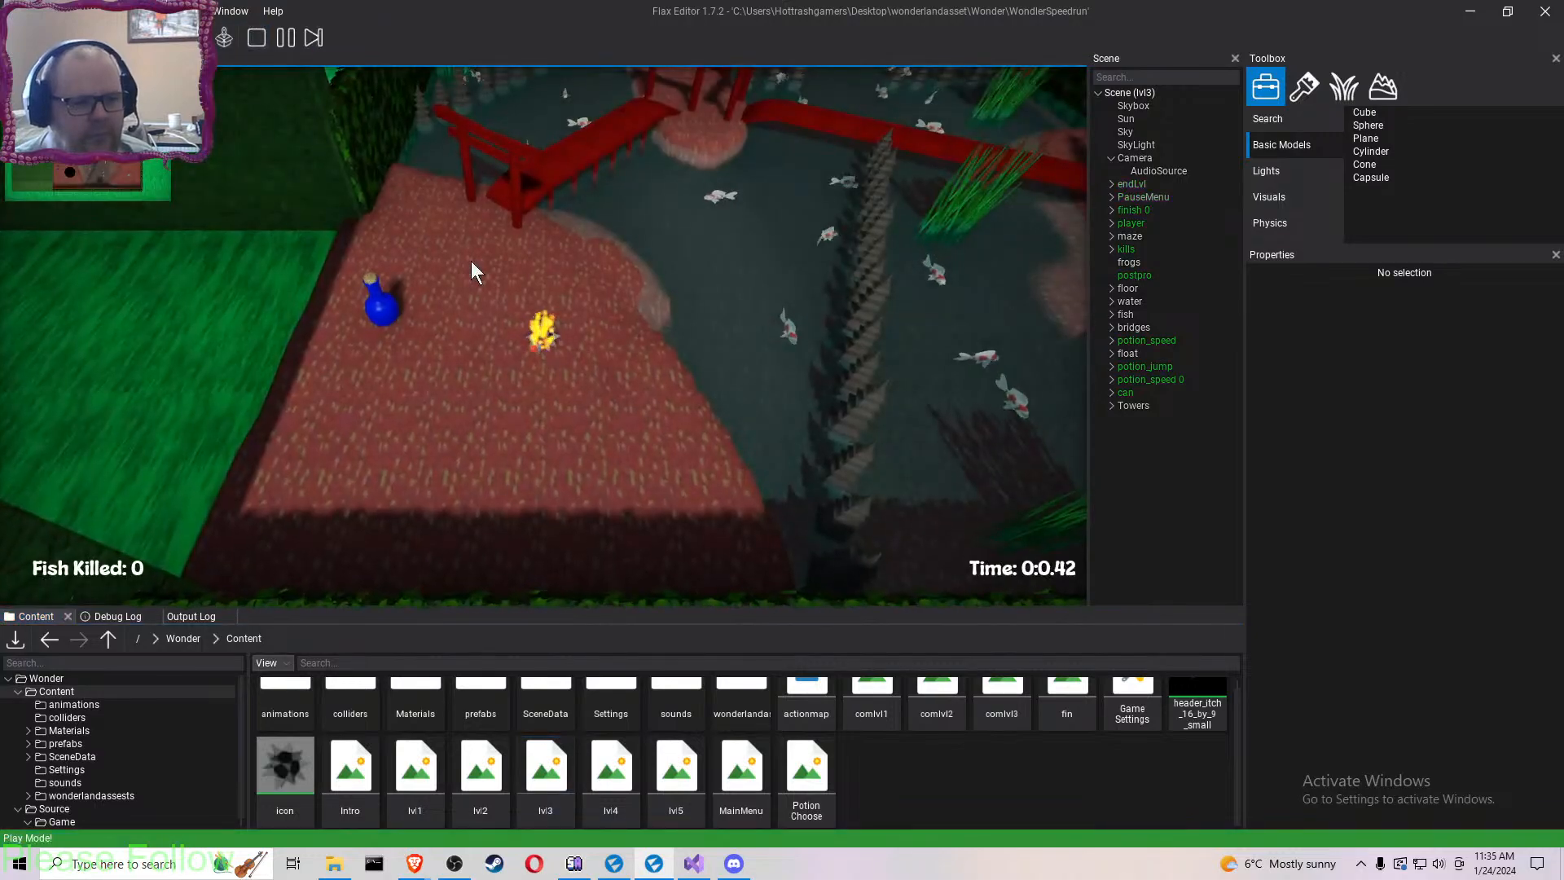
pyautogui.press('a')
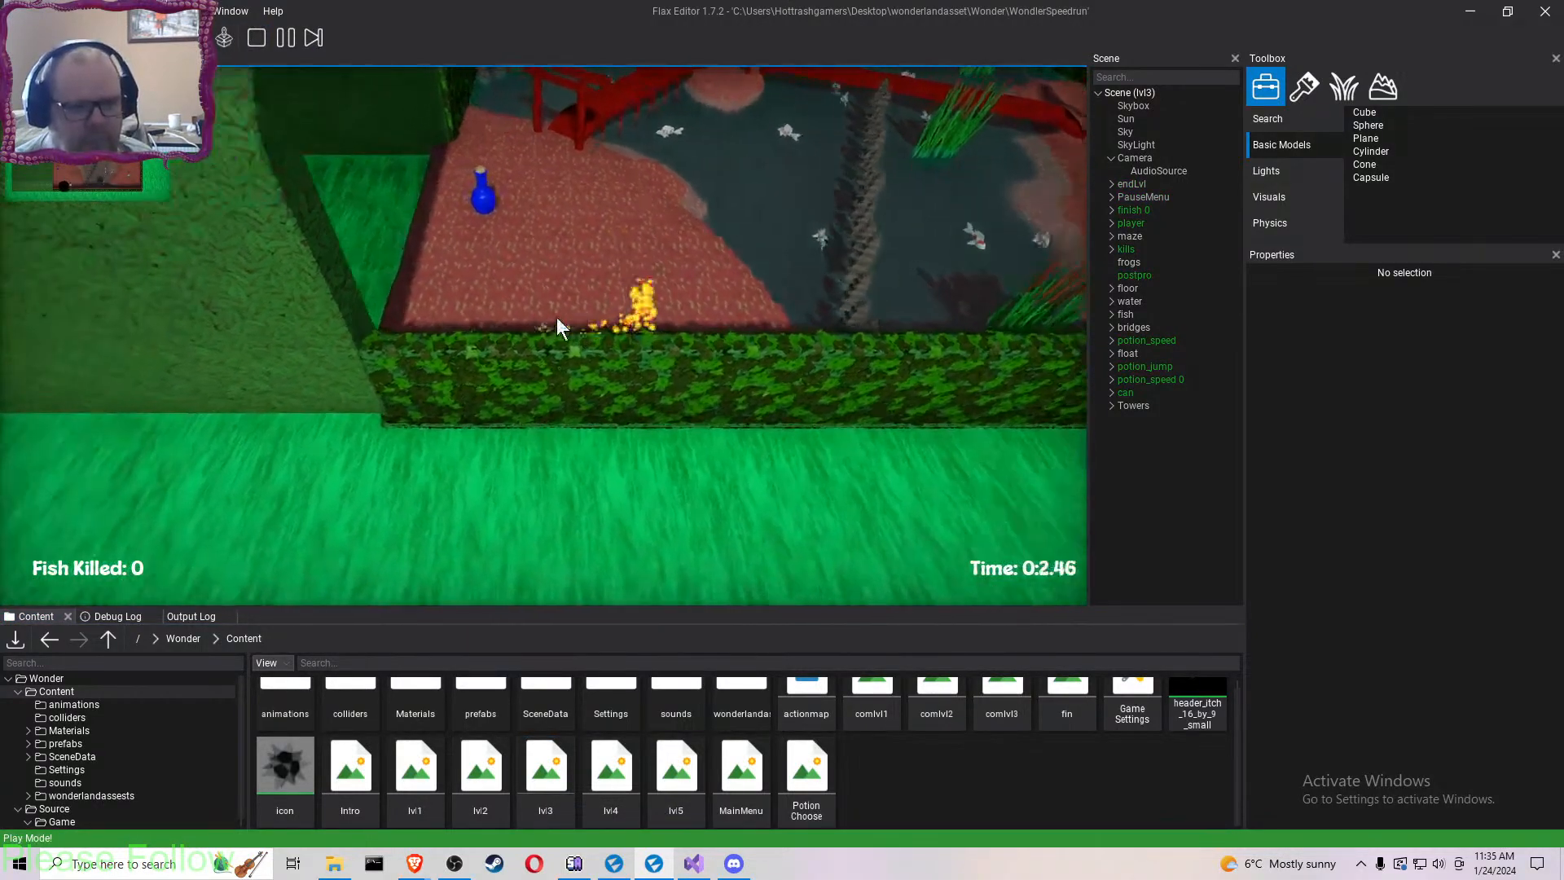
pyautogui.press('w')
pyautogui.press('d')
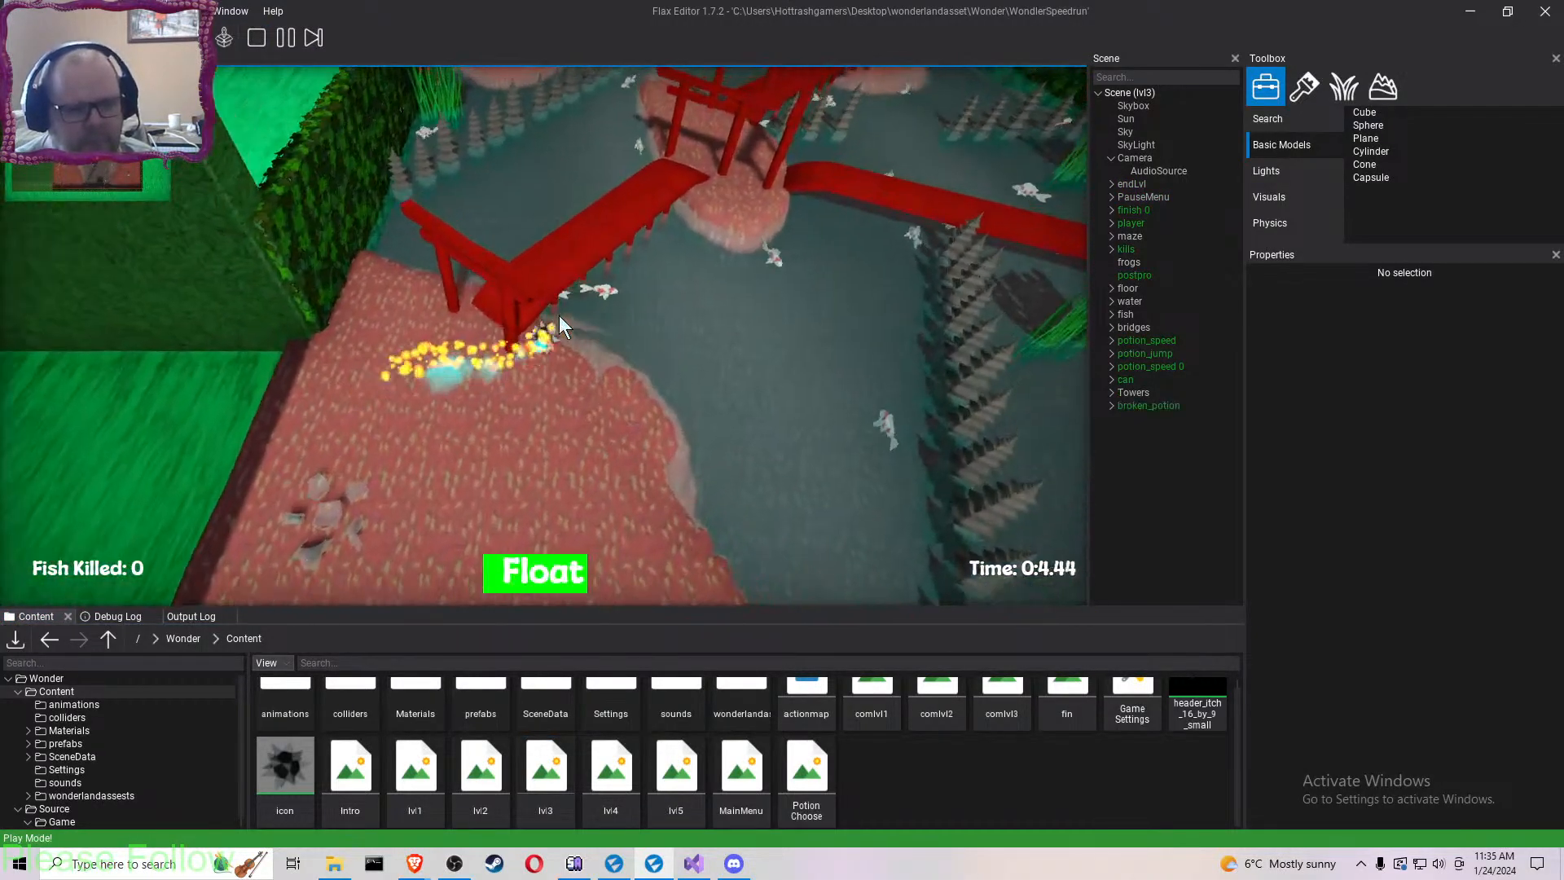
pyautogui.press('w')
pyautogui.press('s')
pyautogui.press('a')
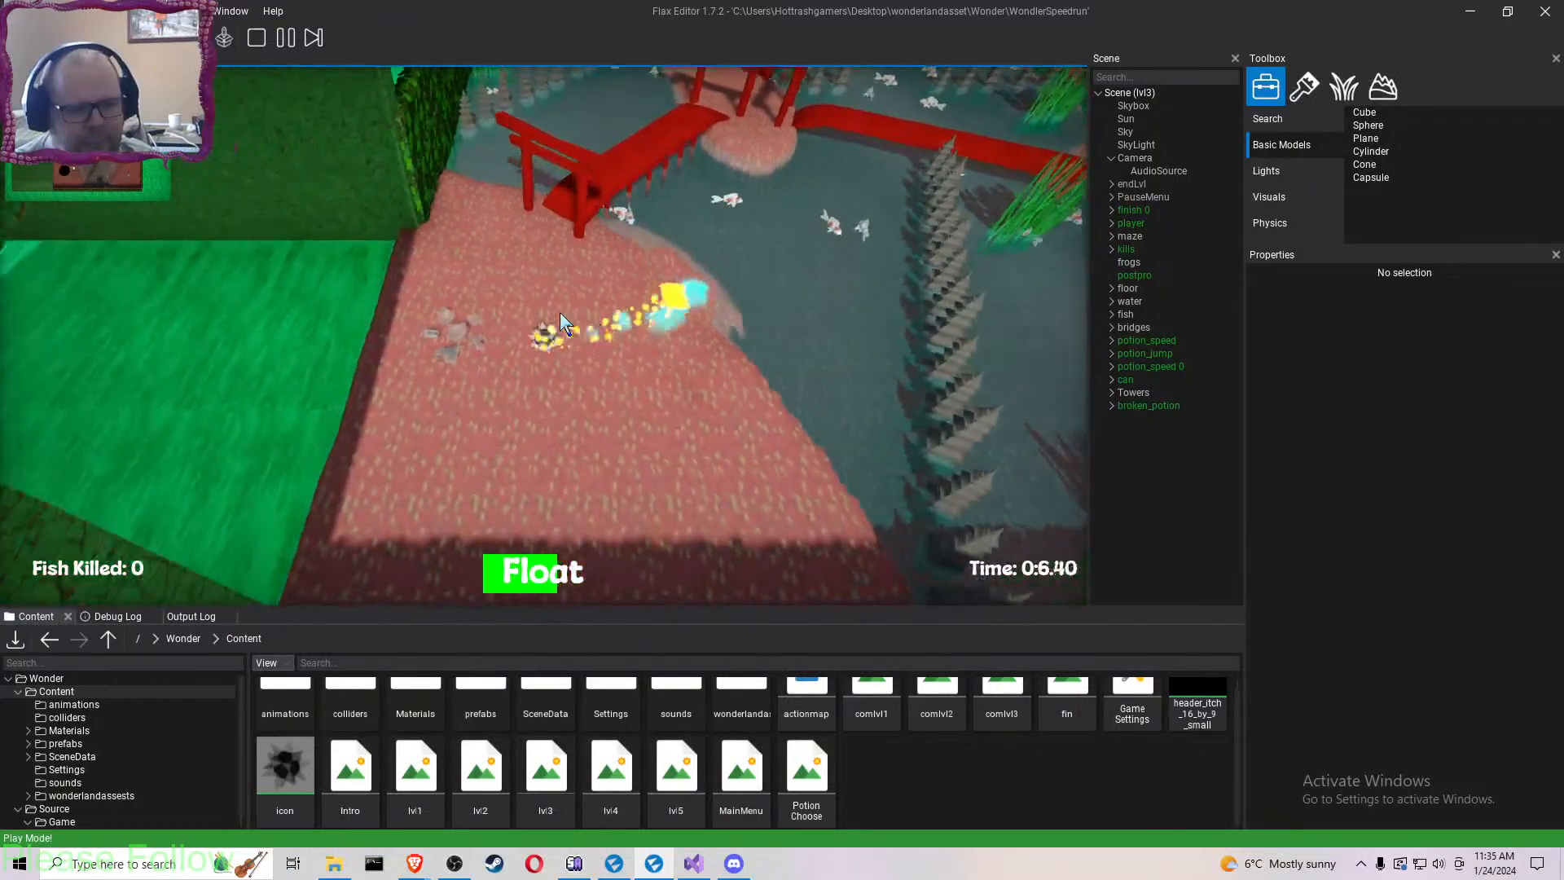
# - Steer the player off the starting bank and test the Float effect in the water beside the first bridge
pyautogui.press('w')
pyautogui.press('d')
pyautogui.press('w')
pyautogui.press('a')
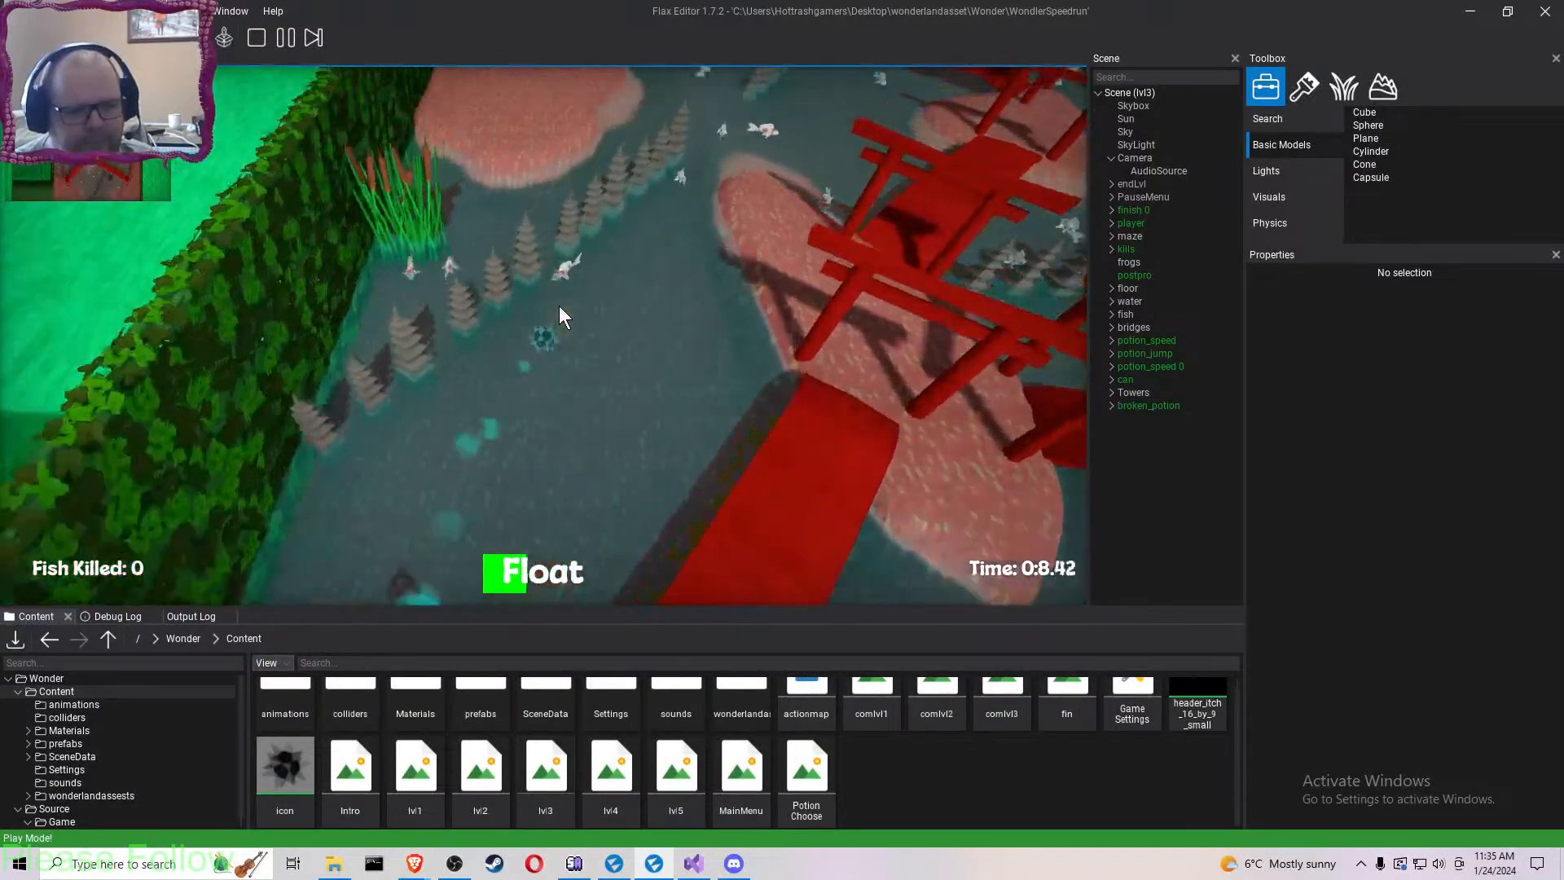
pyautogui.press('d')
pyautogui.press('s')
pyautogui.press('s')
pyautogui.press('d')
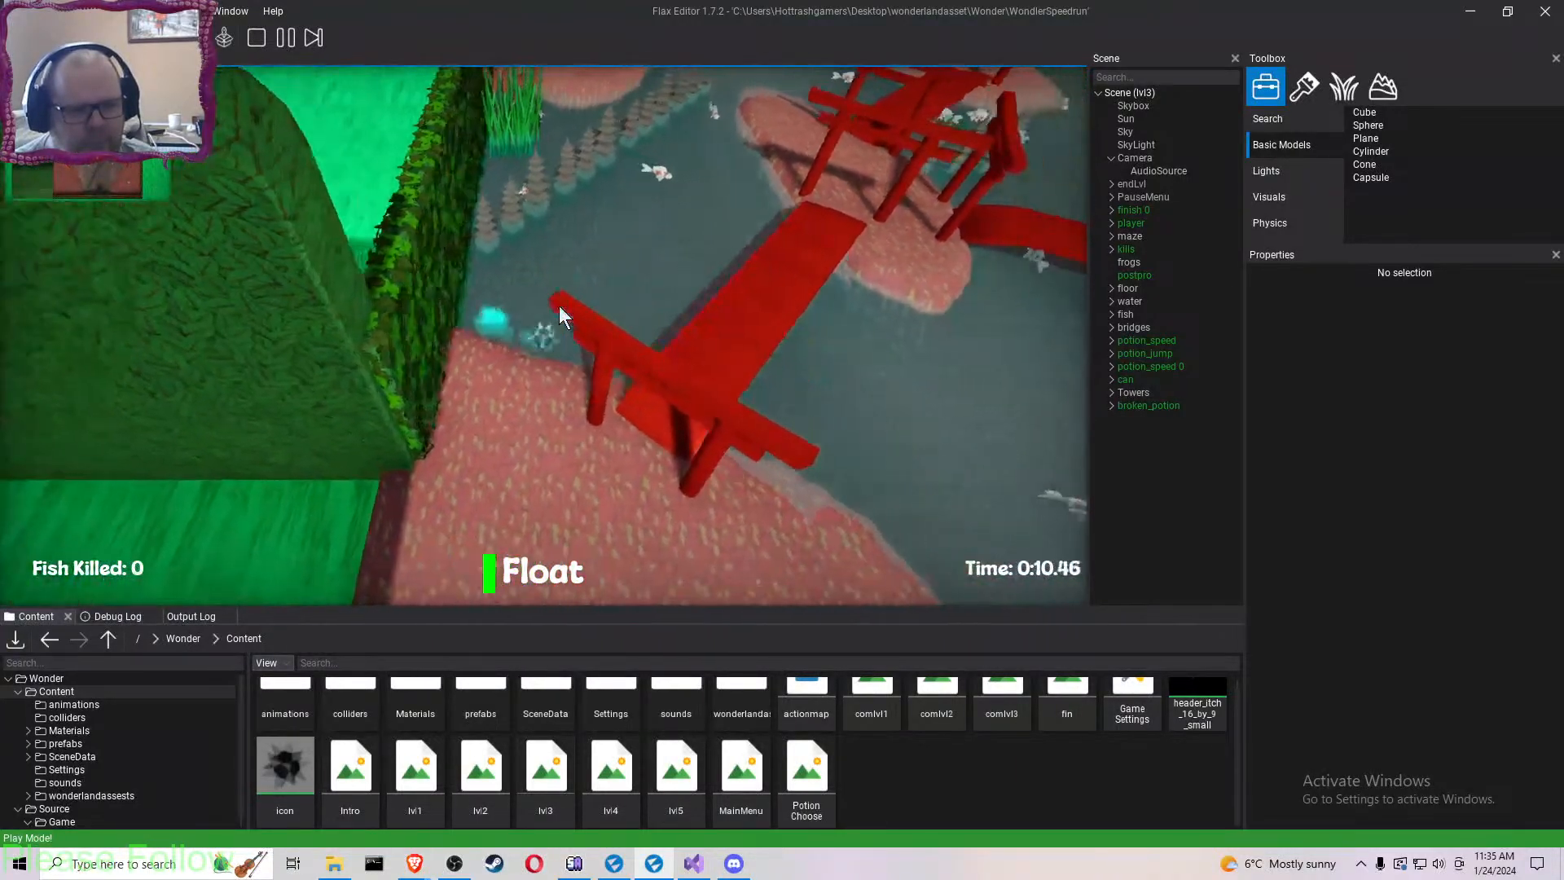
pyautogui.press('a')
pyautogui.press('w')
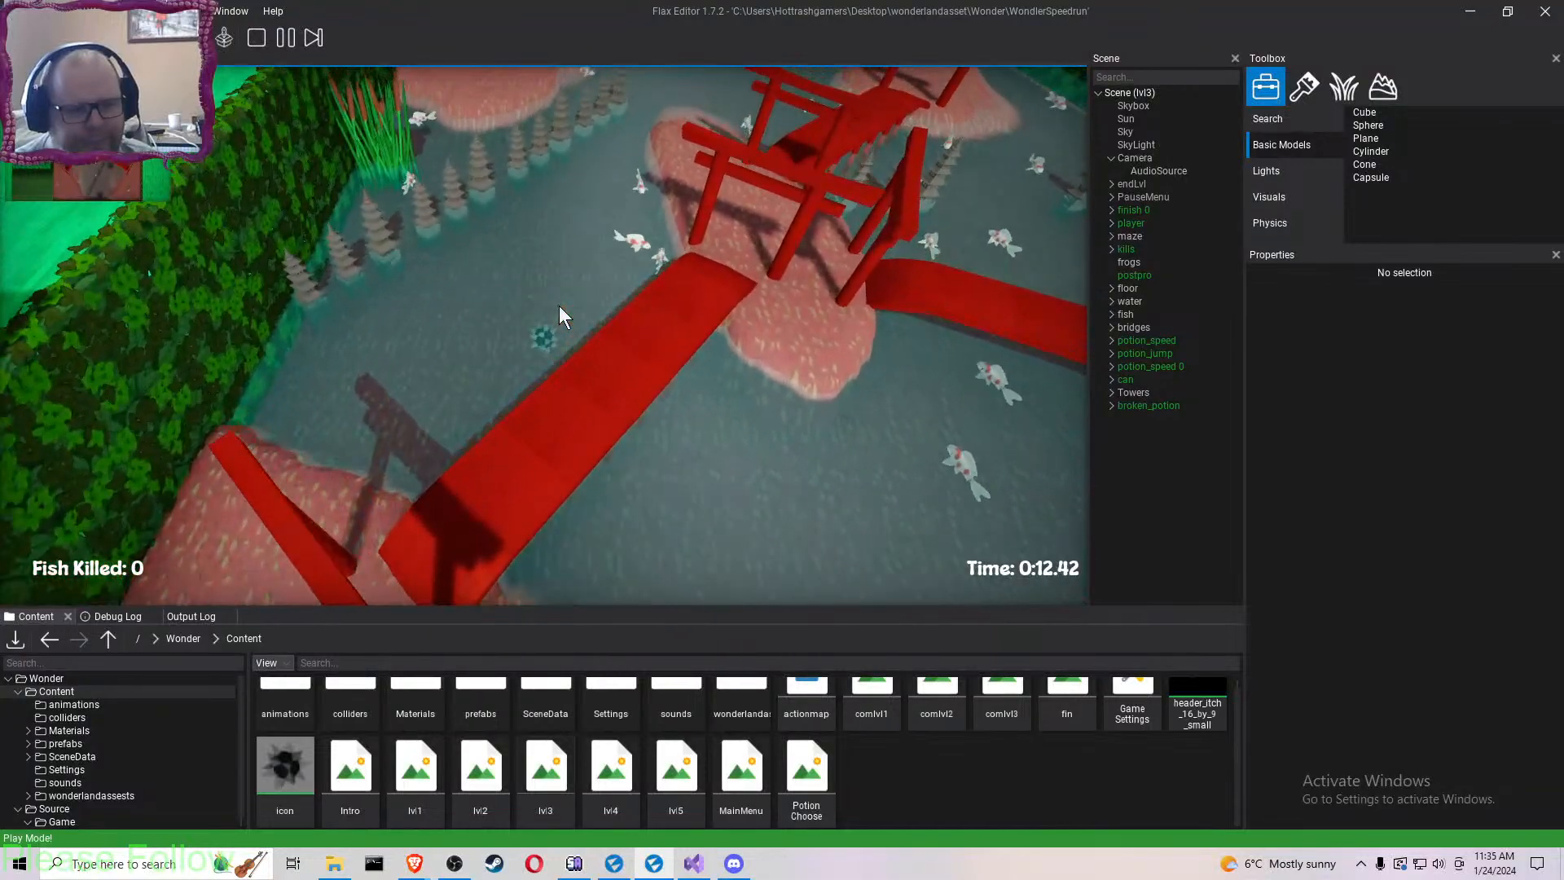
# - Move the player through the pond past the second bank, testing movement around the spikes and the terrain edge
pyautogui.press('w')
pyautogui.press('d')
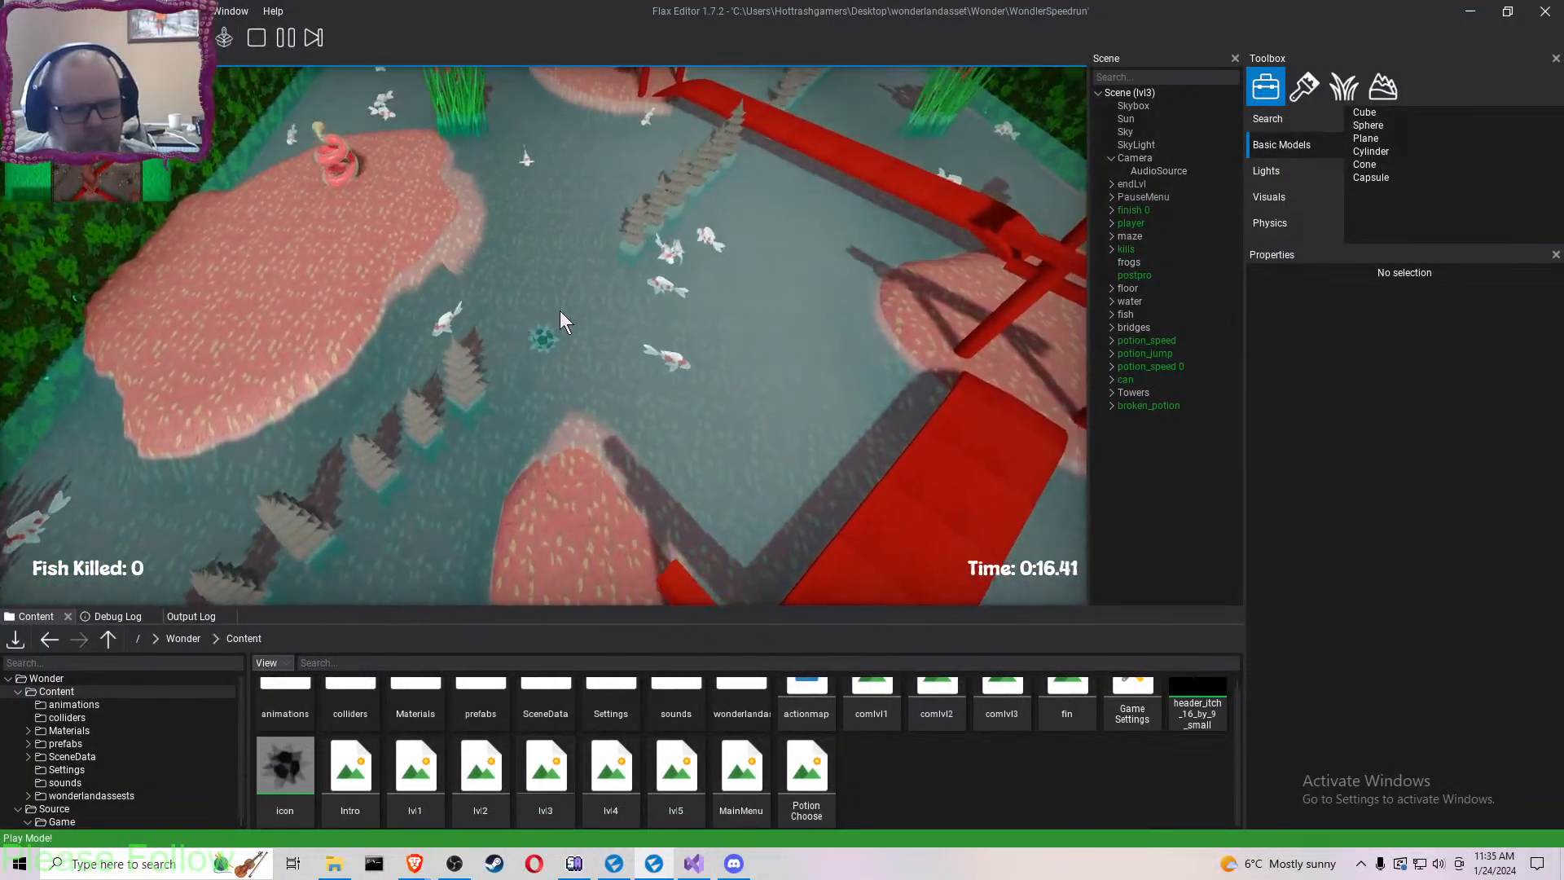
pyautogui.press('w')
pyautogui.press('d')
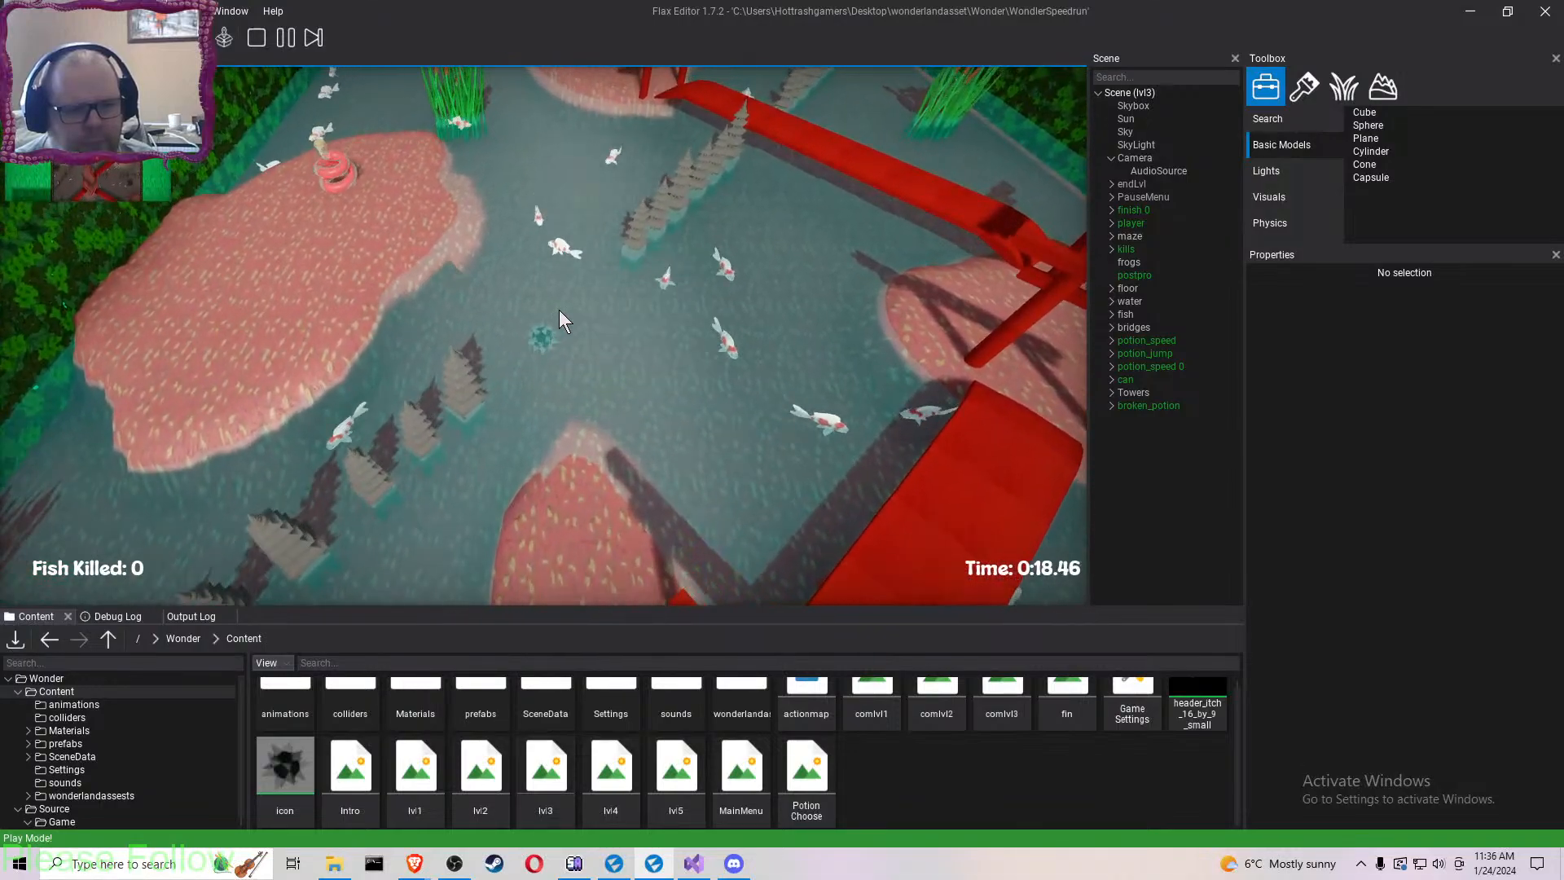
pyautogui.press('s')
pyautogui.press('a')
pyautogui.press('s')
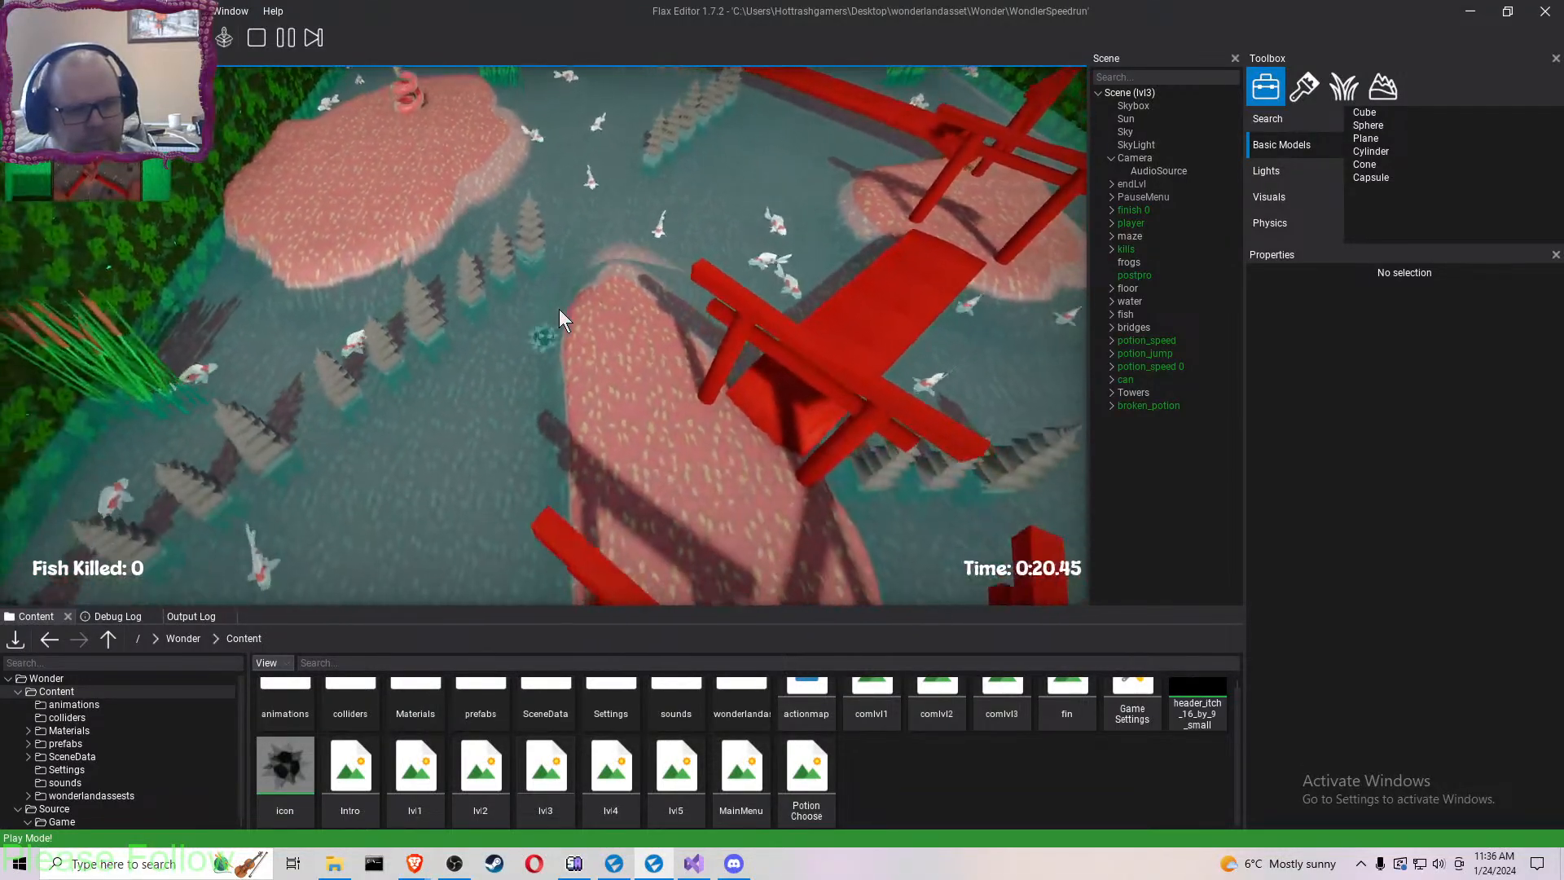
pyautogui.press('w')
pyautogui.press('w')
pyautogui.press('s')
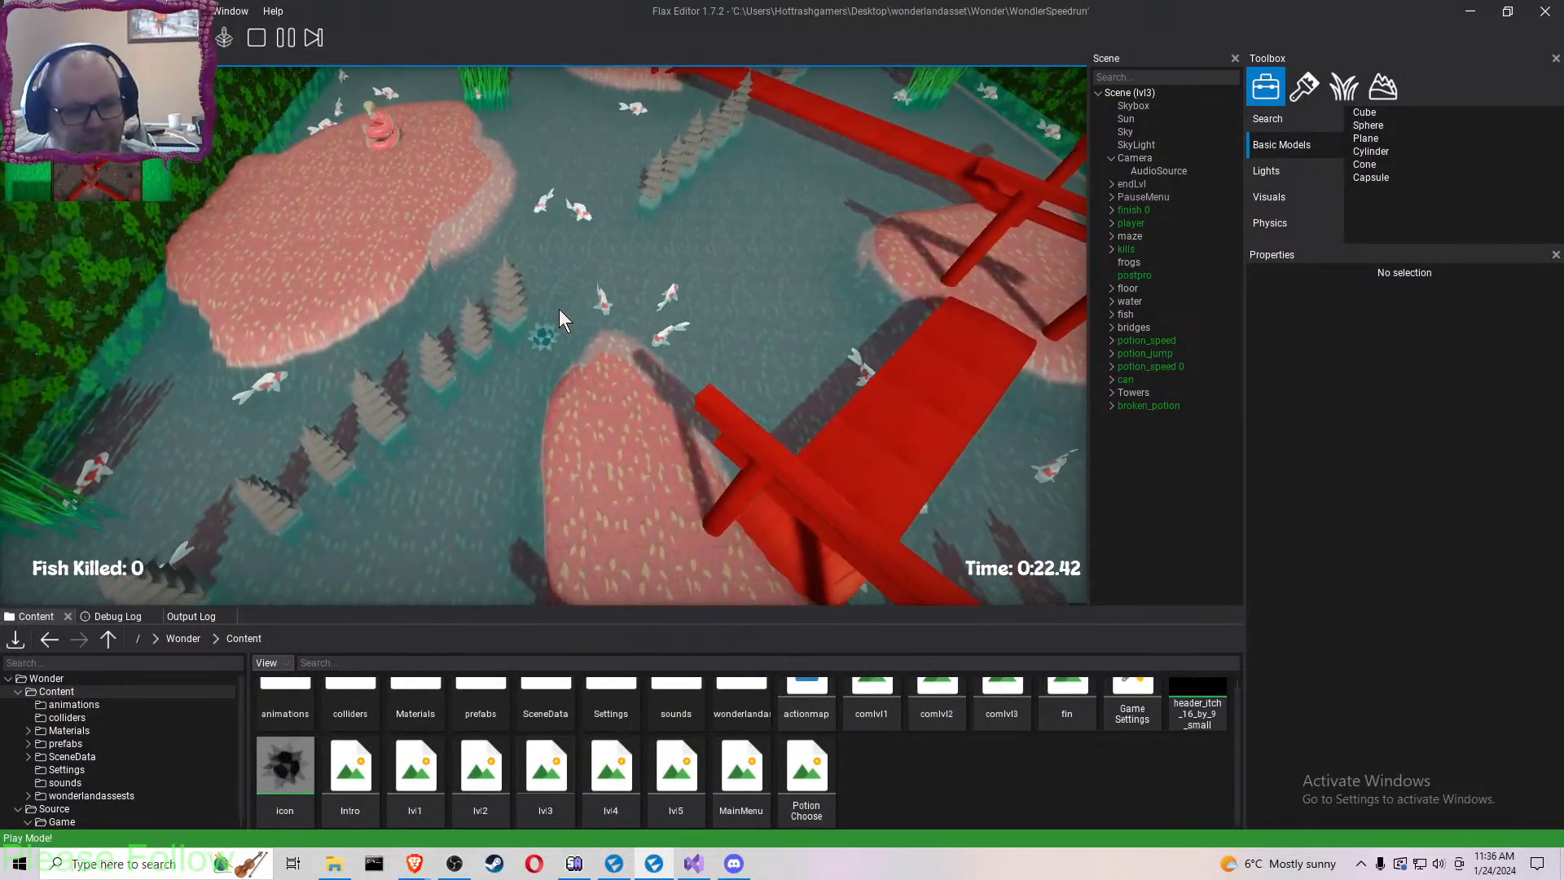
pyautogui.press('w')
pyautogui.press('w')
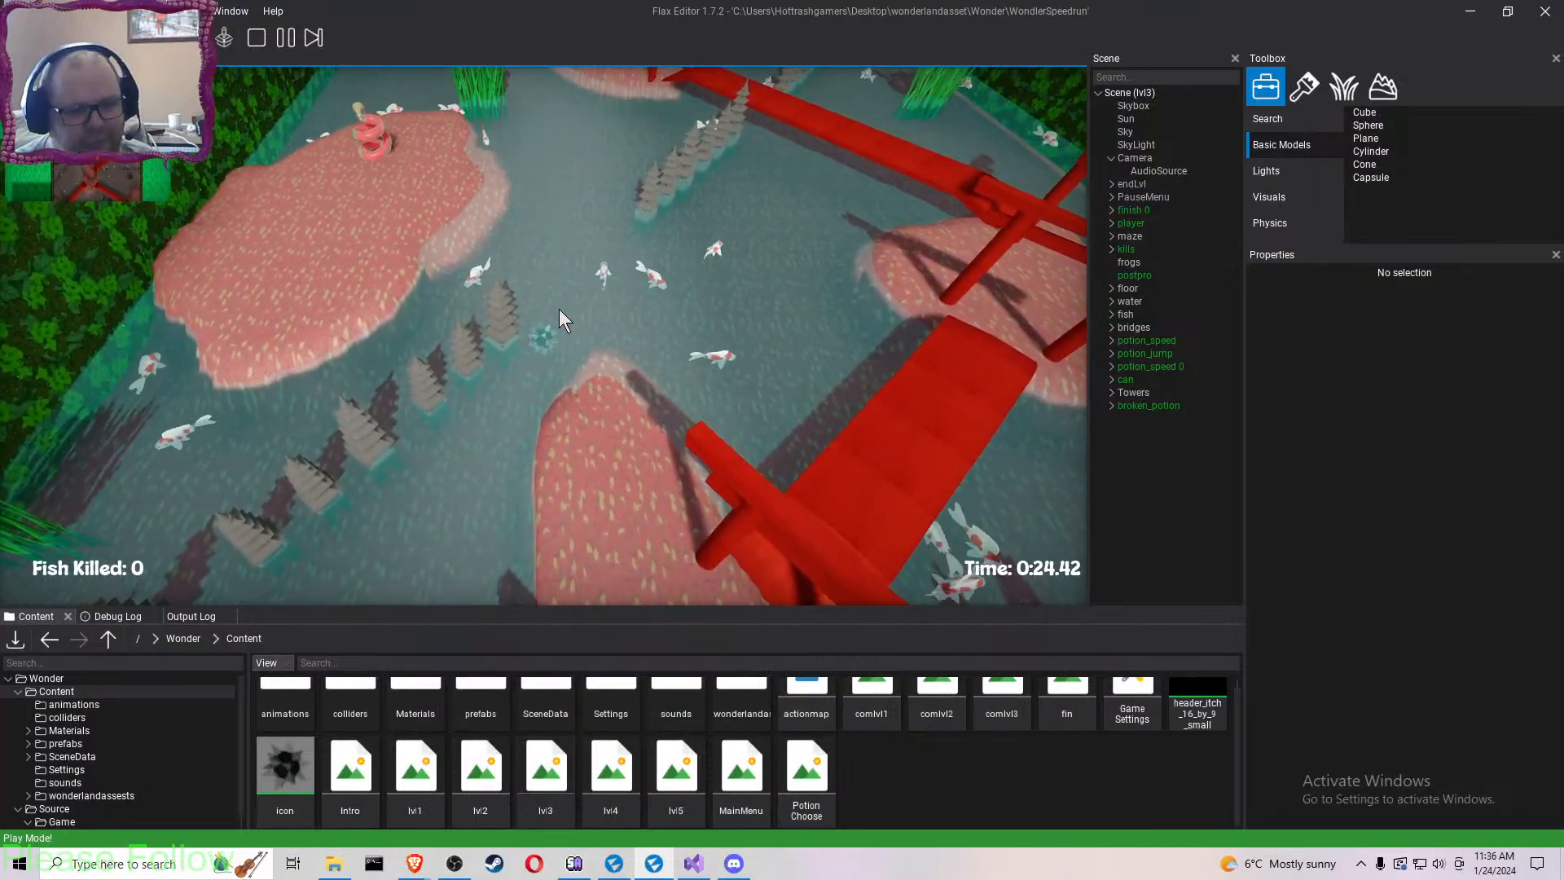
# - Collect the red potion on the island and test jumping around the nearby water
pyautogui.press('a')
pyautogui.press('space')
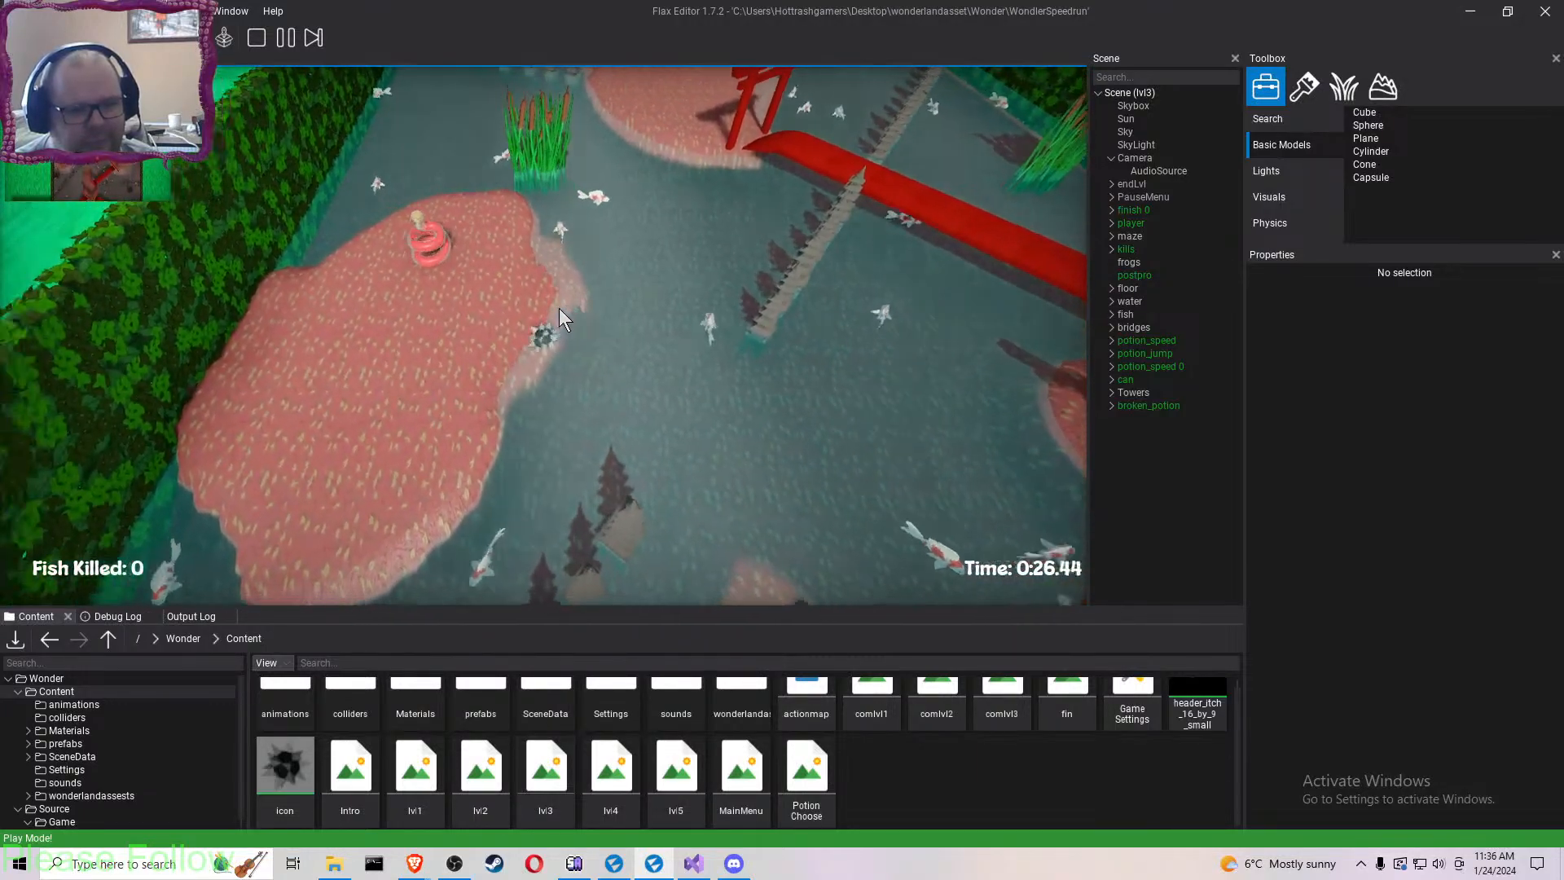
pyautogui.press('d')
pyautogui.press('w')
pyautogui.press('space')
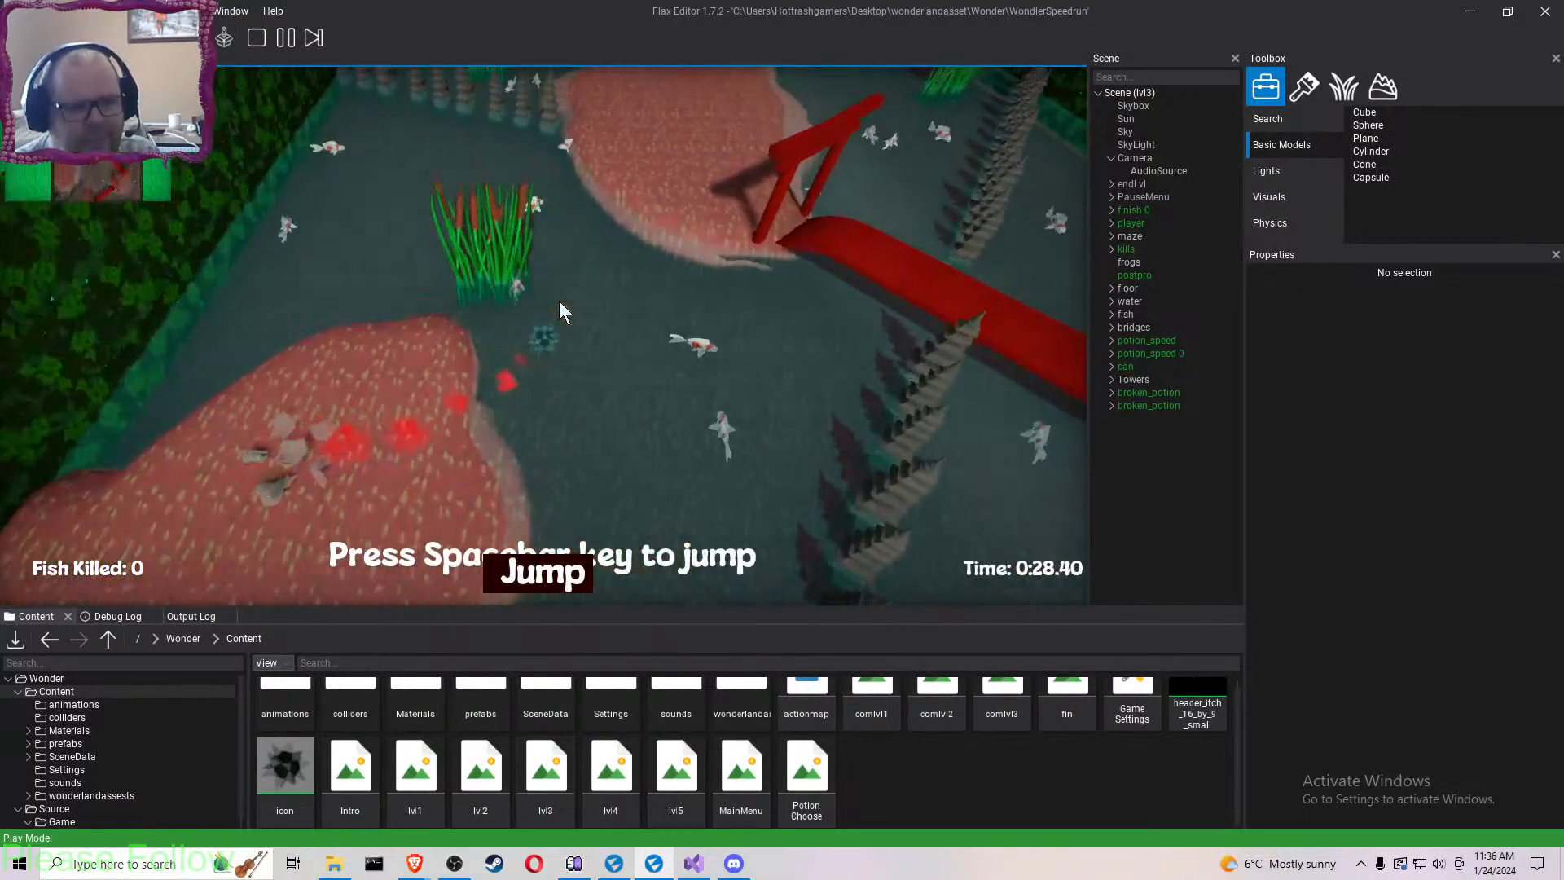
pyautogui.press('space')
# - Pause the level, return to the game's main menu, and stop the playtest
pyautogui.press('Escape')
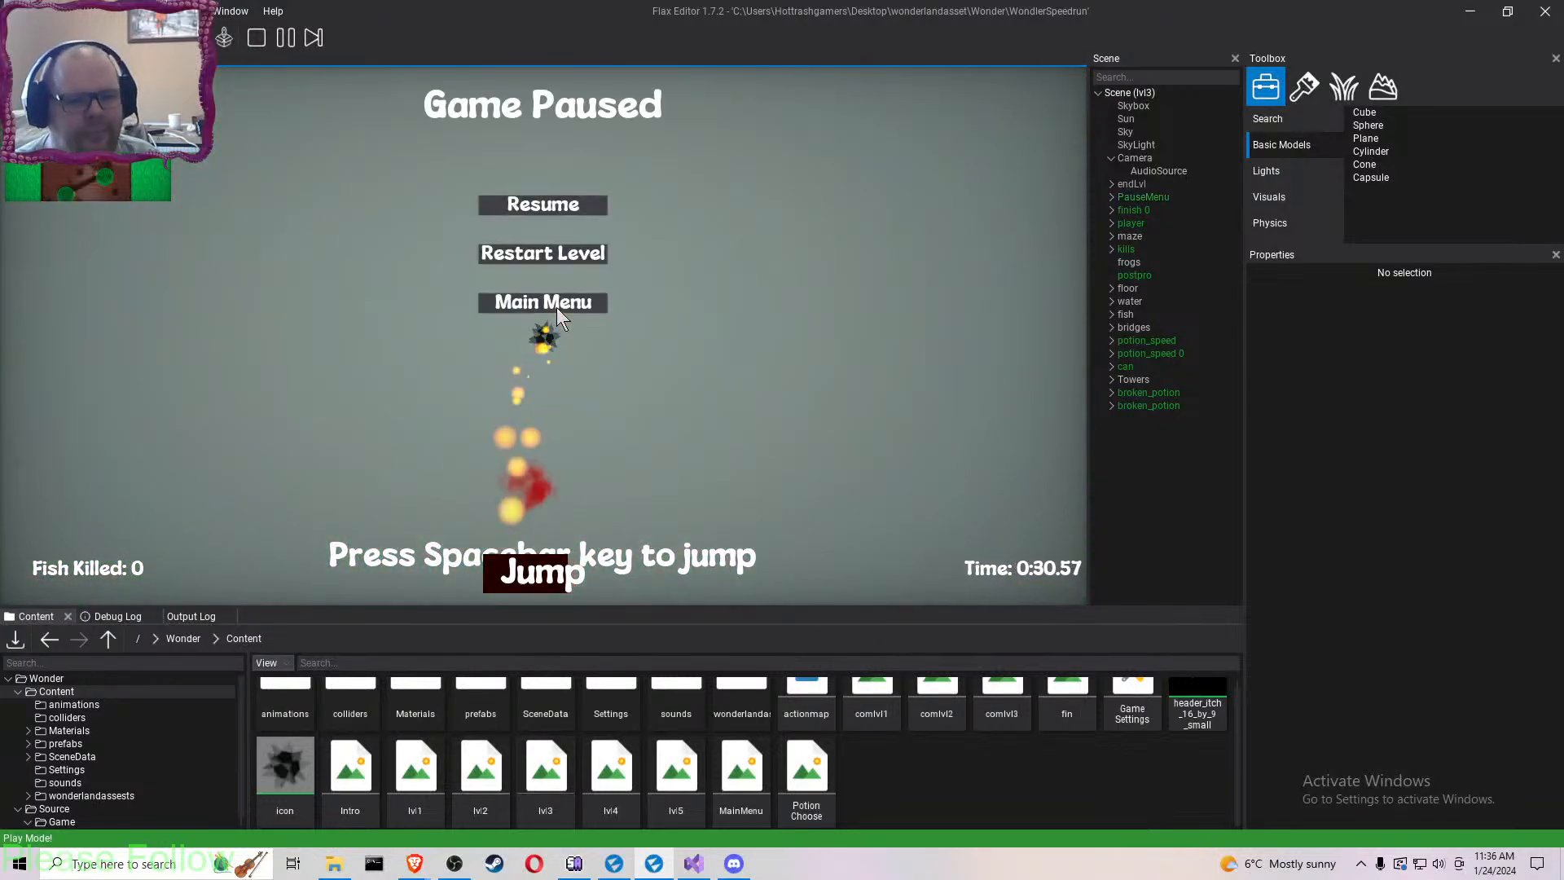
pyautogui.click(558, 306)
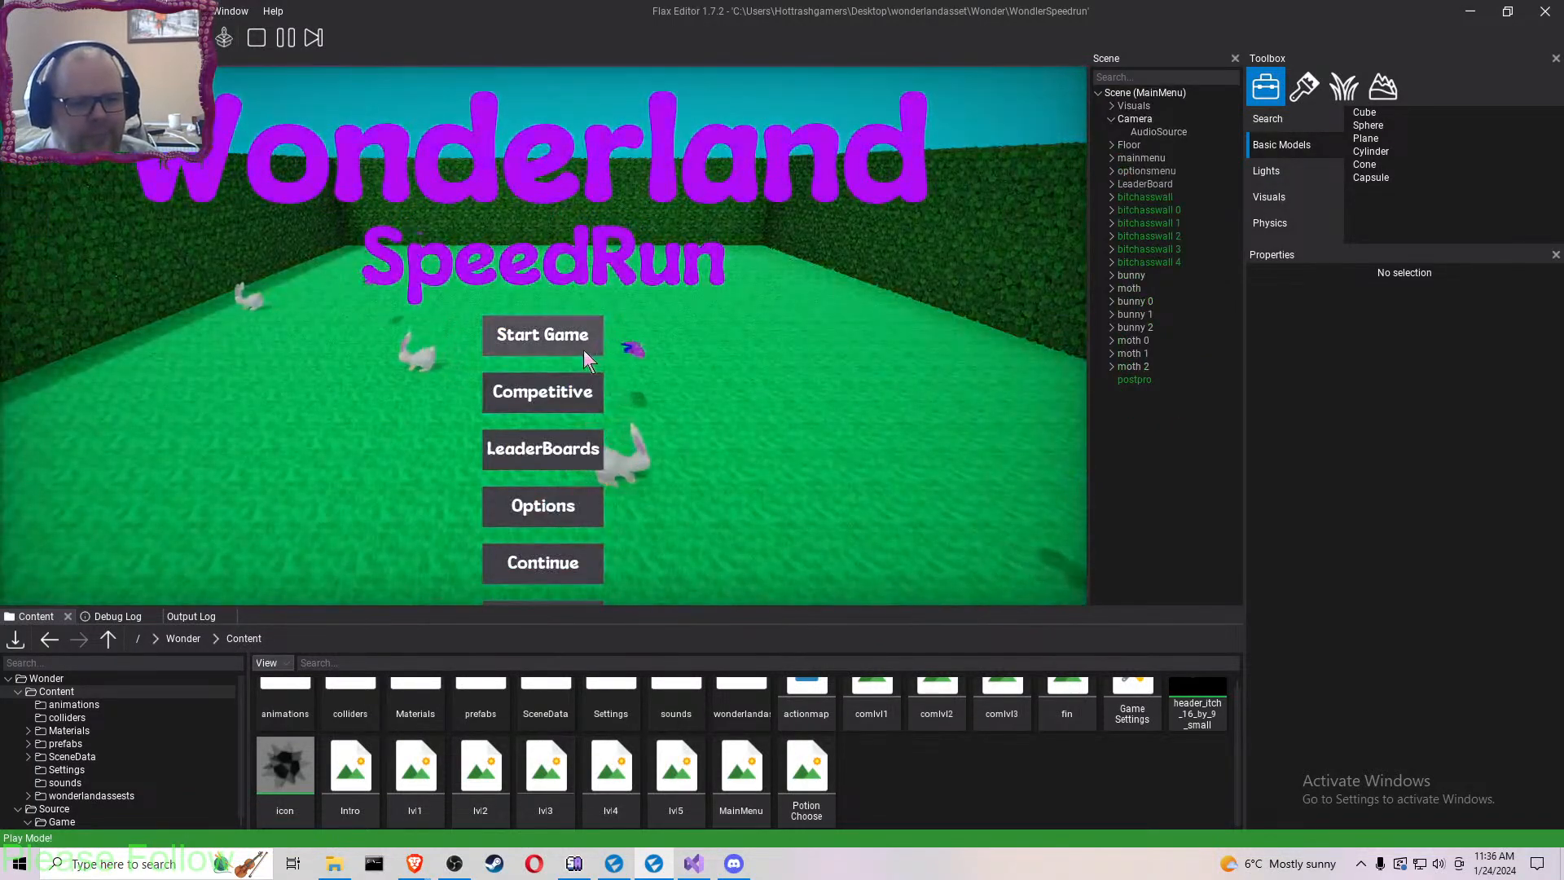
pyautogui.click(255, 39)
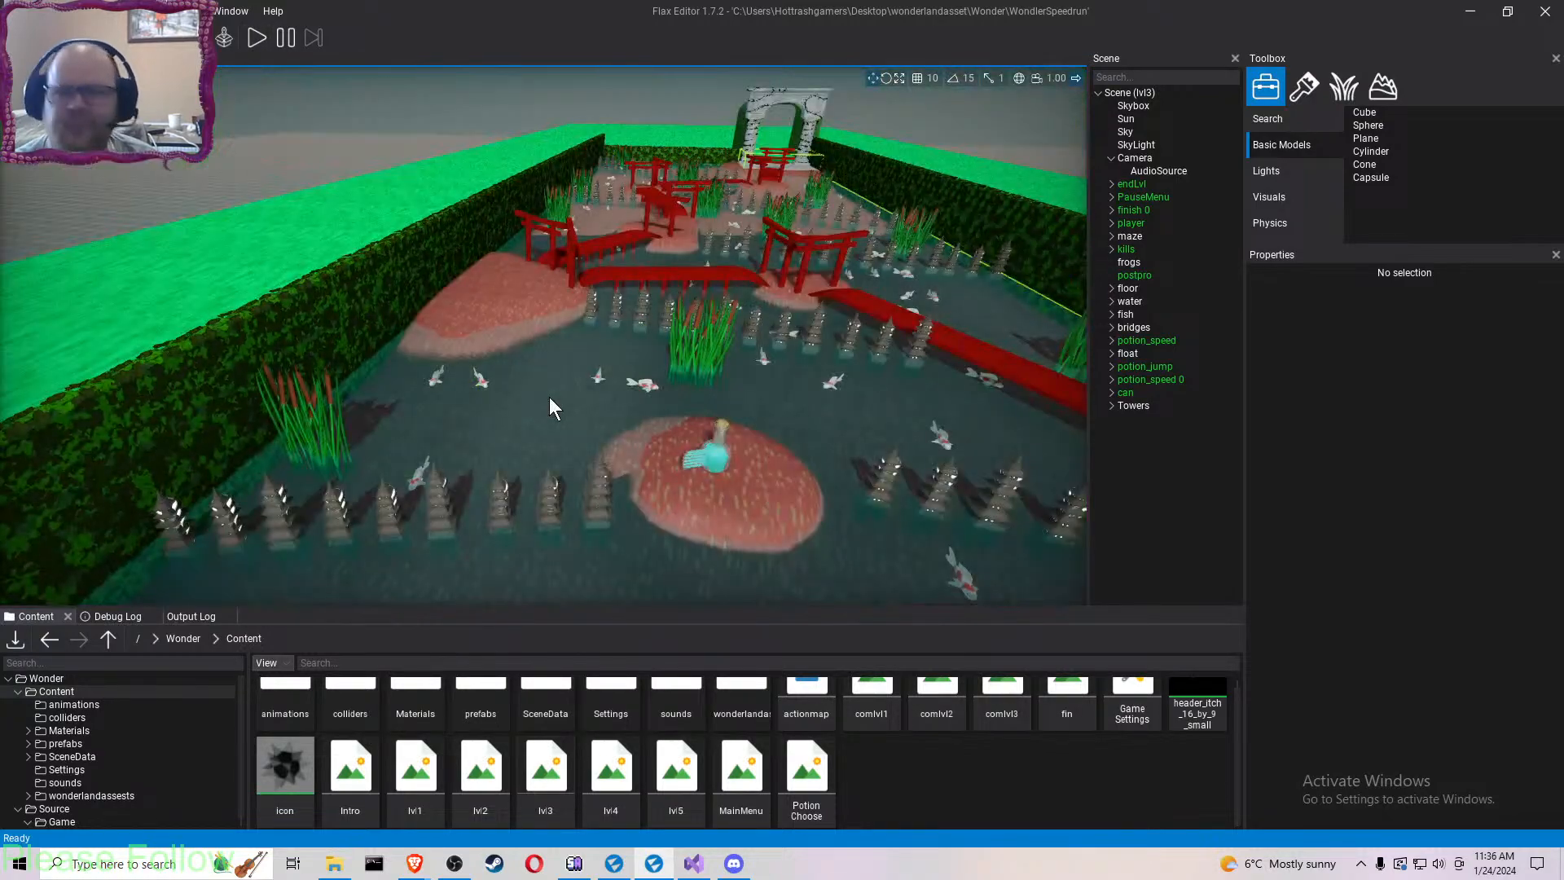
# - Select the pond terrain in lvl3's floor group and inspect its Physical Material and Collision LOD settings
pyautogui.click(655, 557)
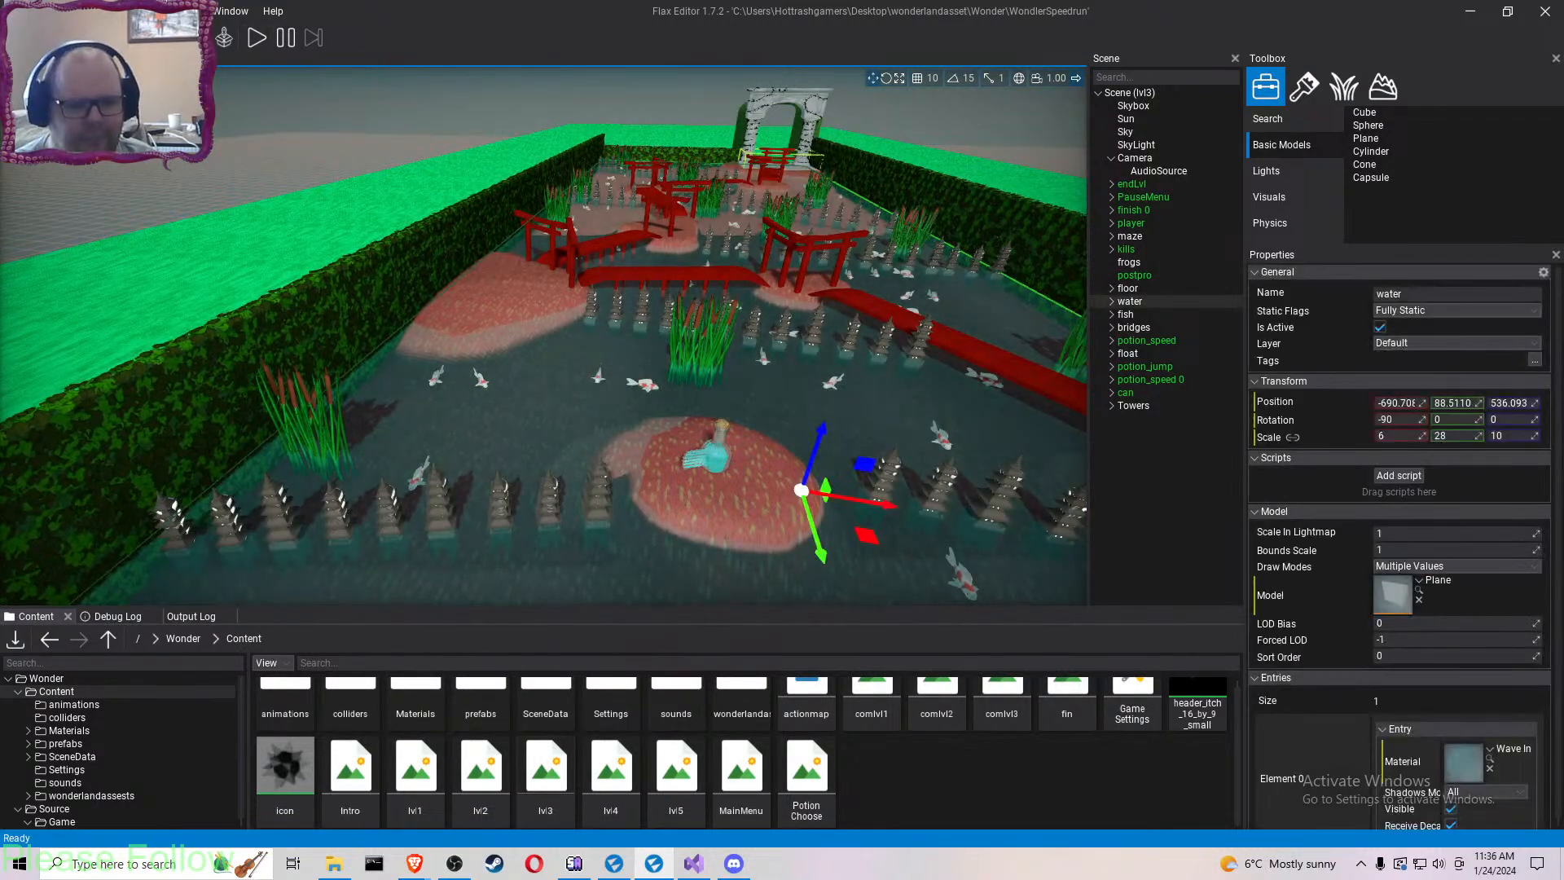
pyautogui.press('s')
pyautogui.moveTo(655, 558); pyautogui.dragTo(664, 602, button='right')
pyautogui.moveTo(662, 400); pyautogui.dragTo(1084, 440, button='right')
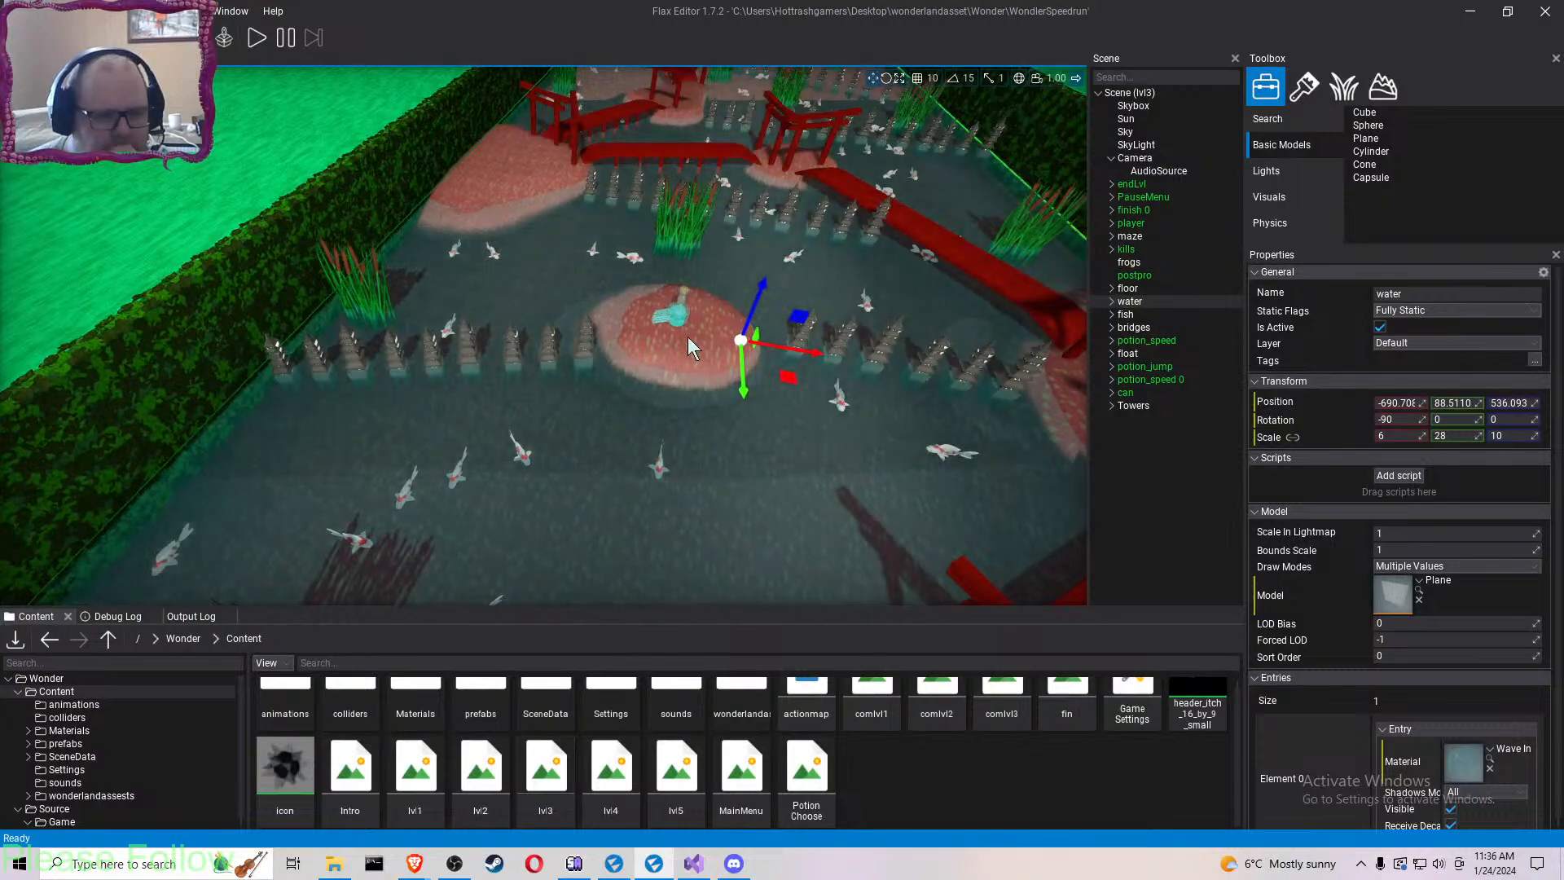
pyautogui.click(692, 379)
pyautogui.moveTo(692, 380)
pyautogui.mouseDown(button='right')
pyautogui.moveTo(668, 383)
pyautogui.moveTo(695, 389)
pyautogui.mouseUp(button='right')
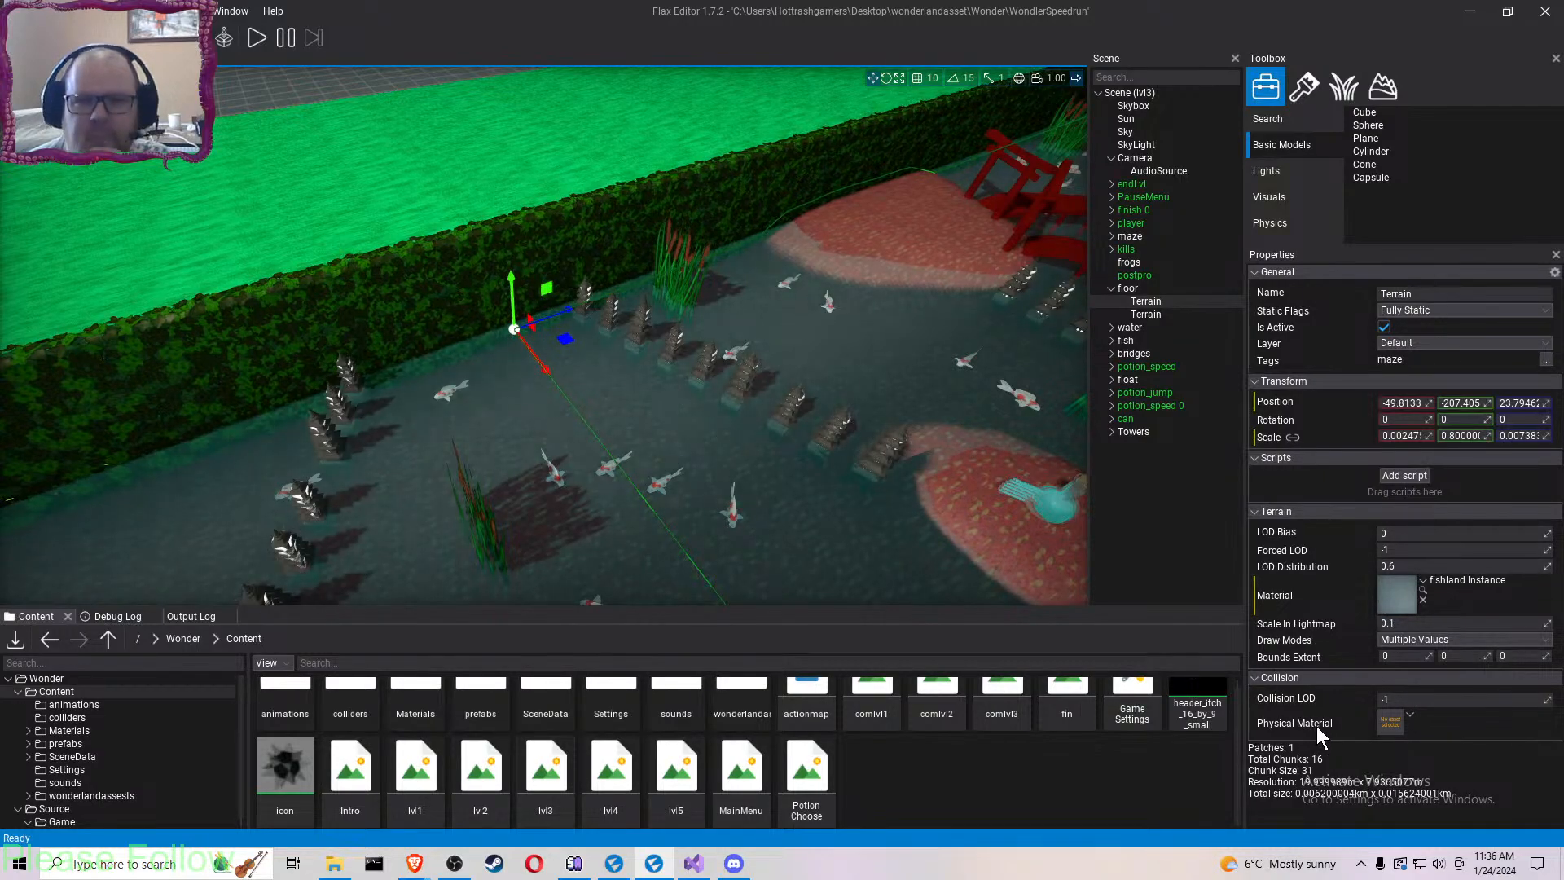
pyautogui.click(1408, 716)
pyautogui.click(1457, 721)
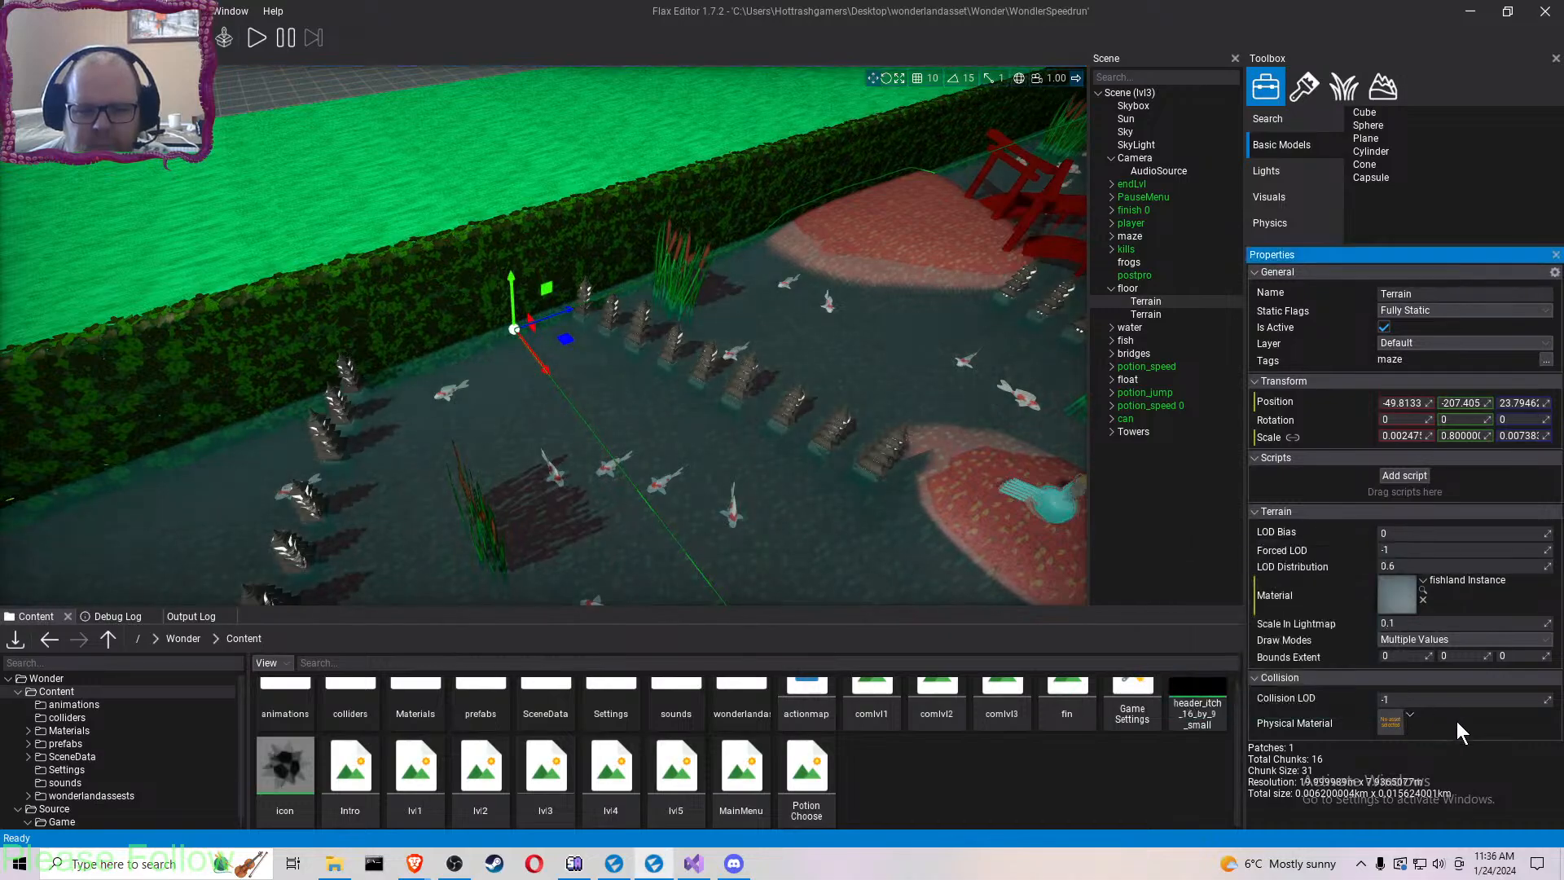
pyautogui.rightClick(1279, 696)
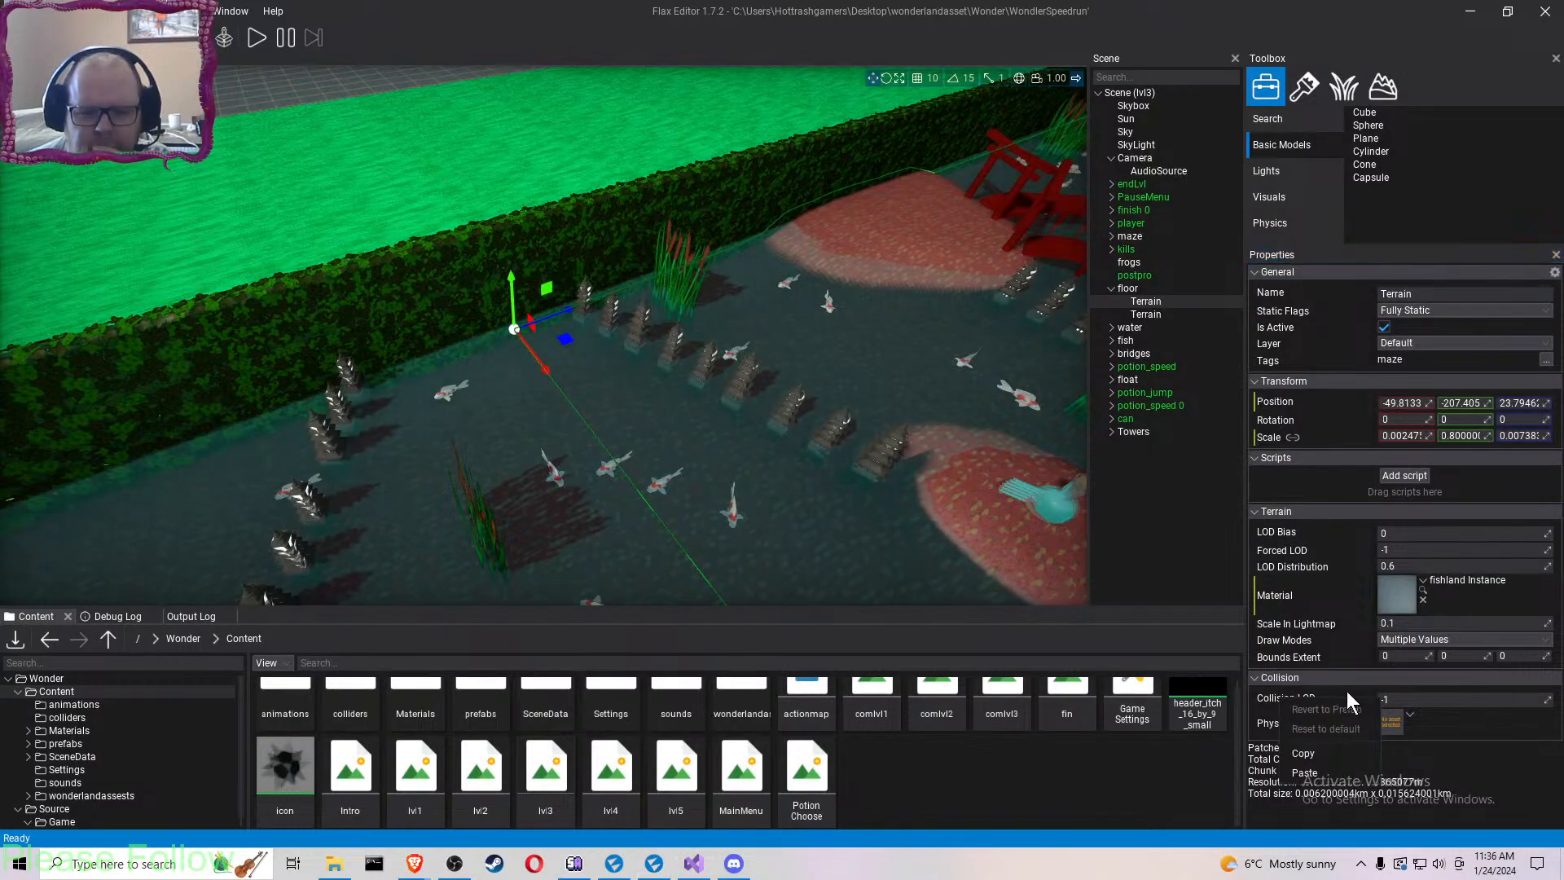
pyautogui.click(1280, 702)
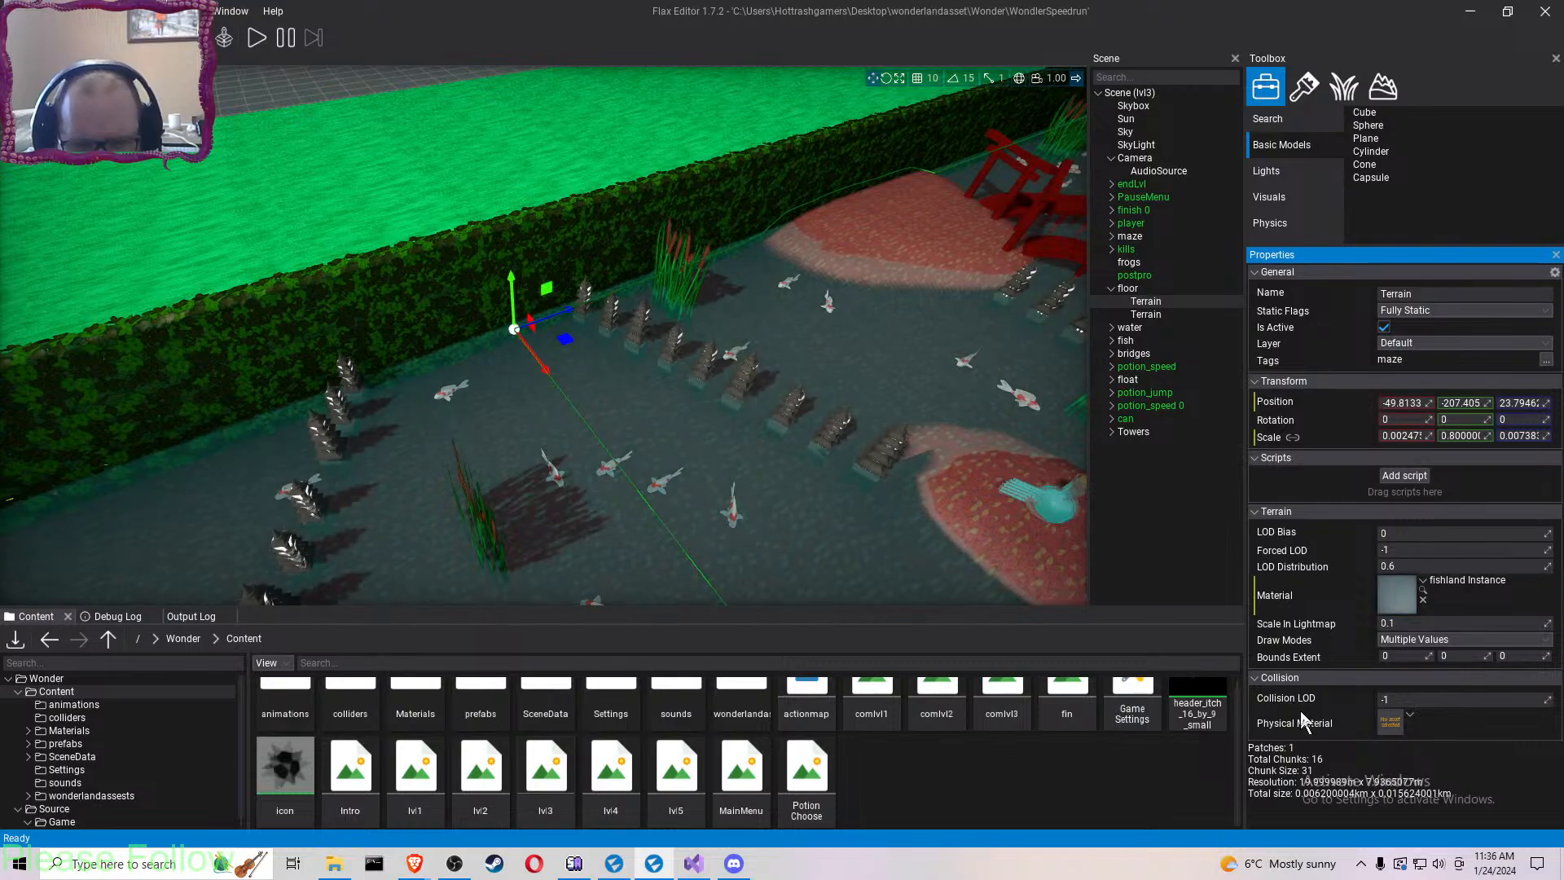
# - Switch to the Brave browser and search the web for "flax engine collision lod"
pyautogui.moveTo(413, 869)
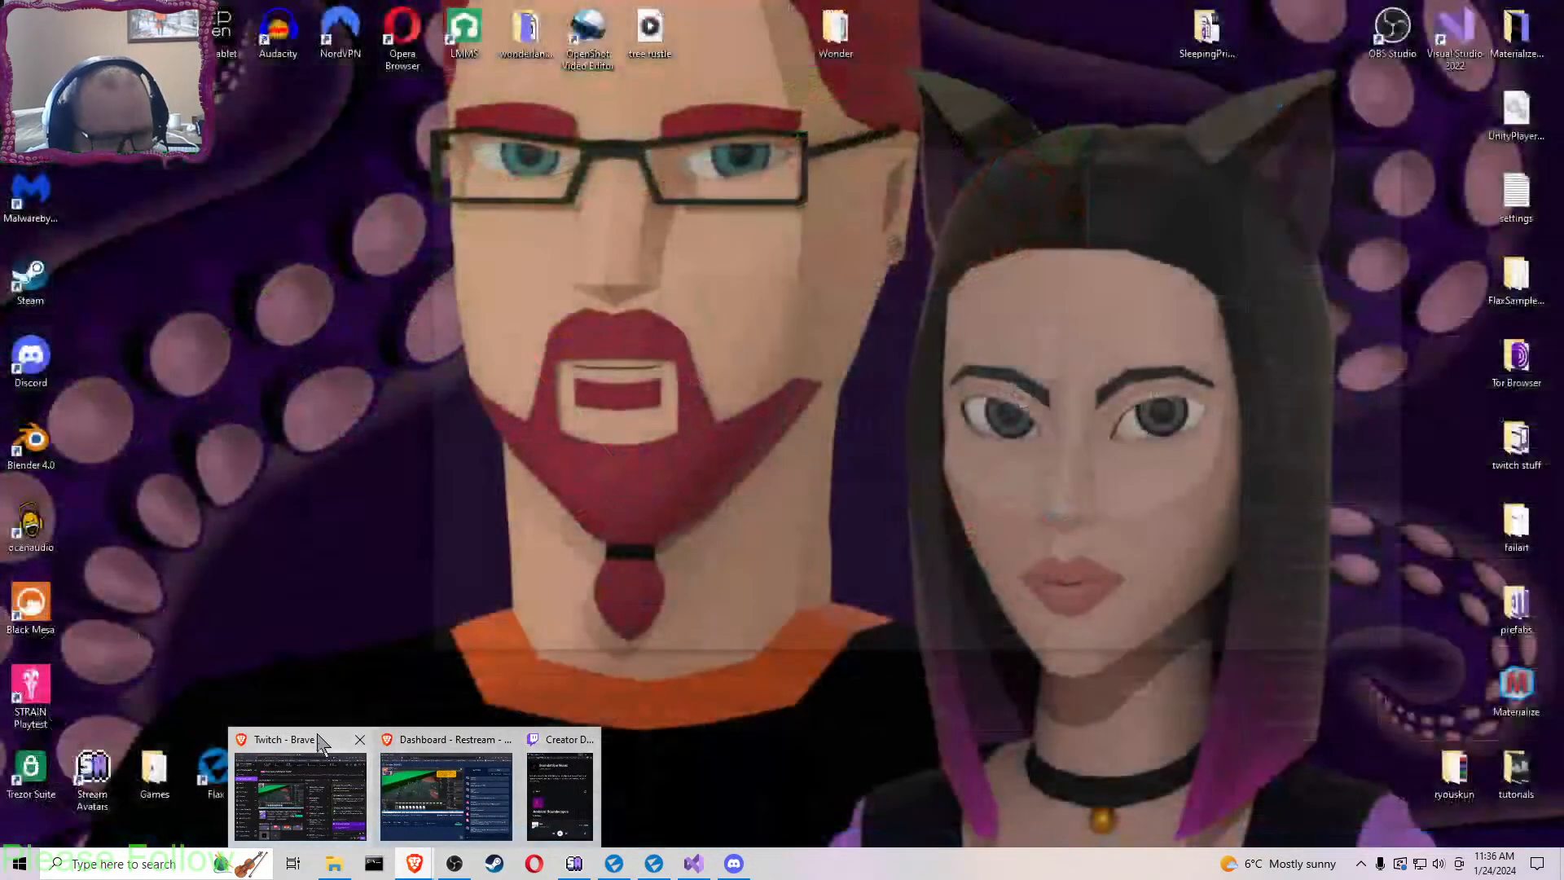
pyautogui.click(317, 733)
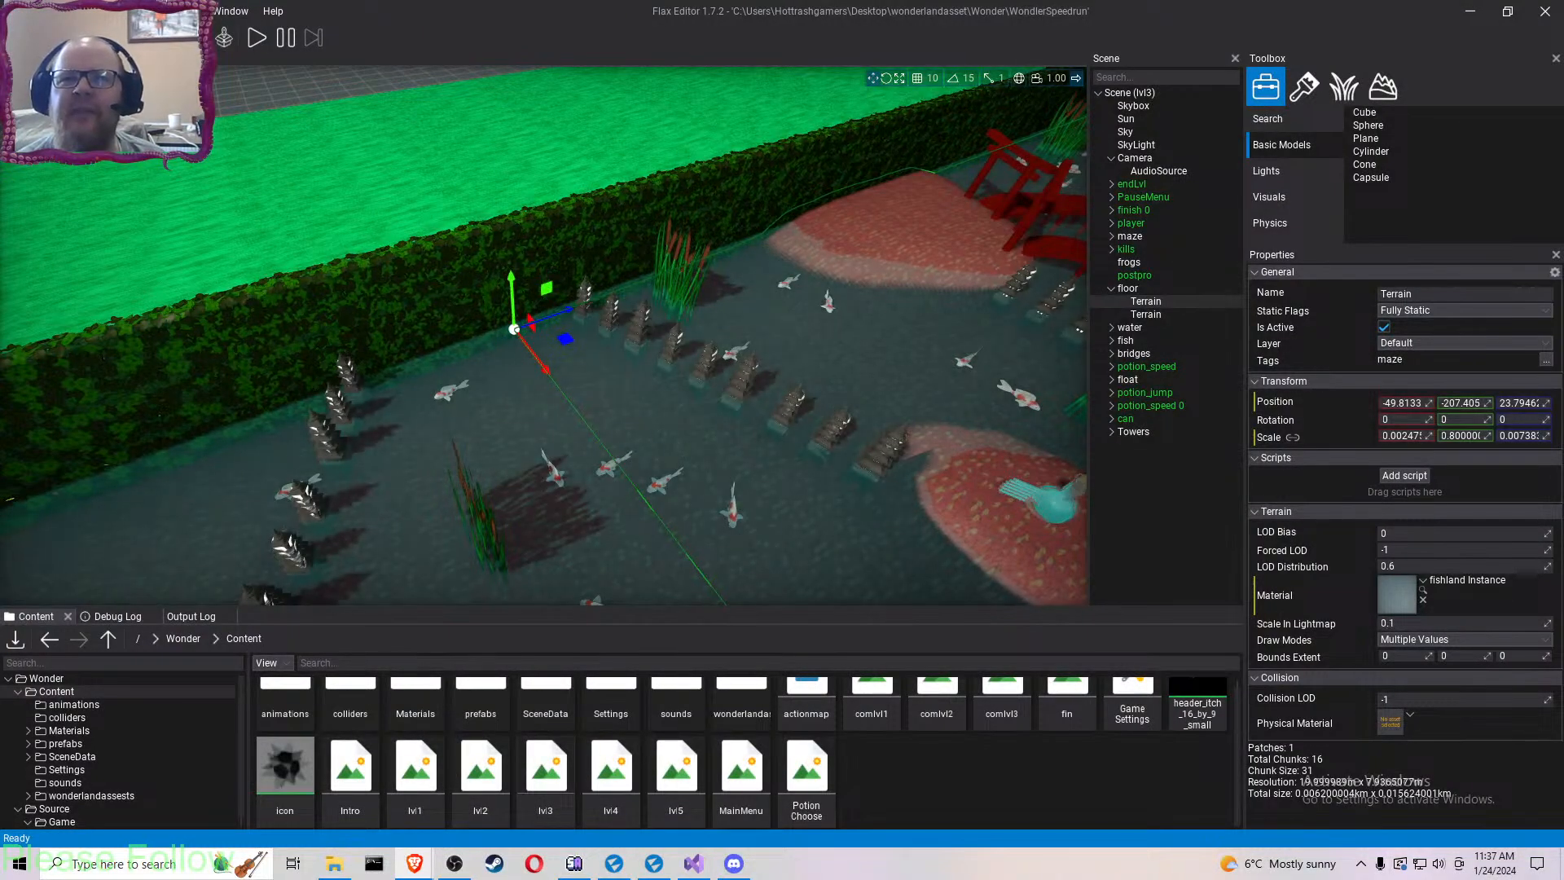
pyautogui.moveTo(1222, 1); pyautogui.dragTo(911, 52)
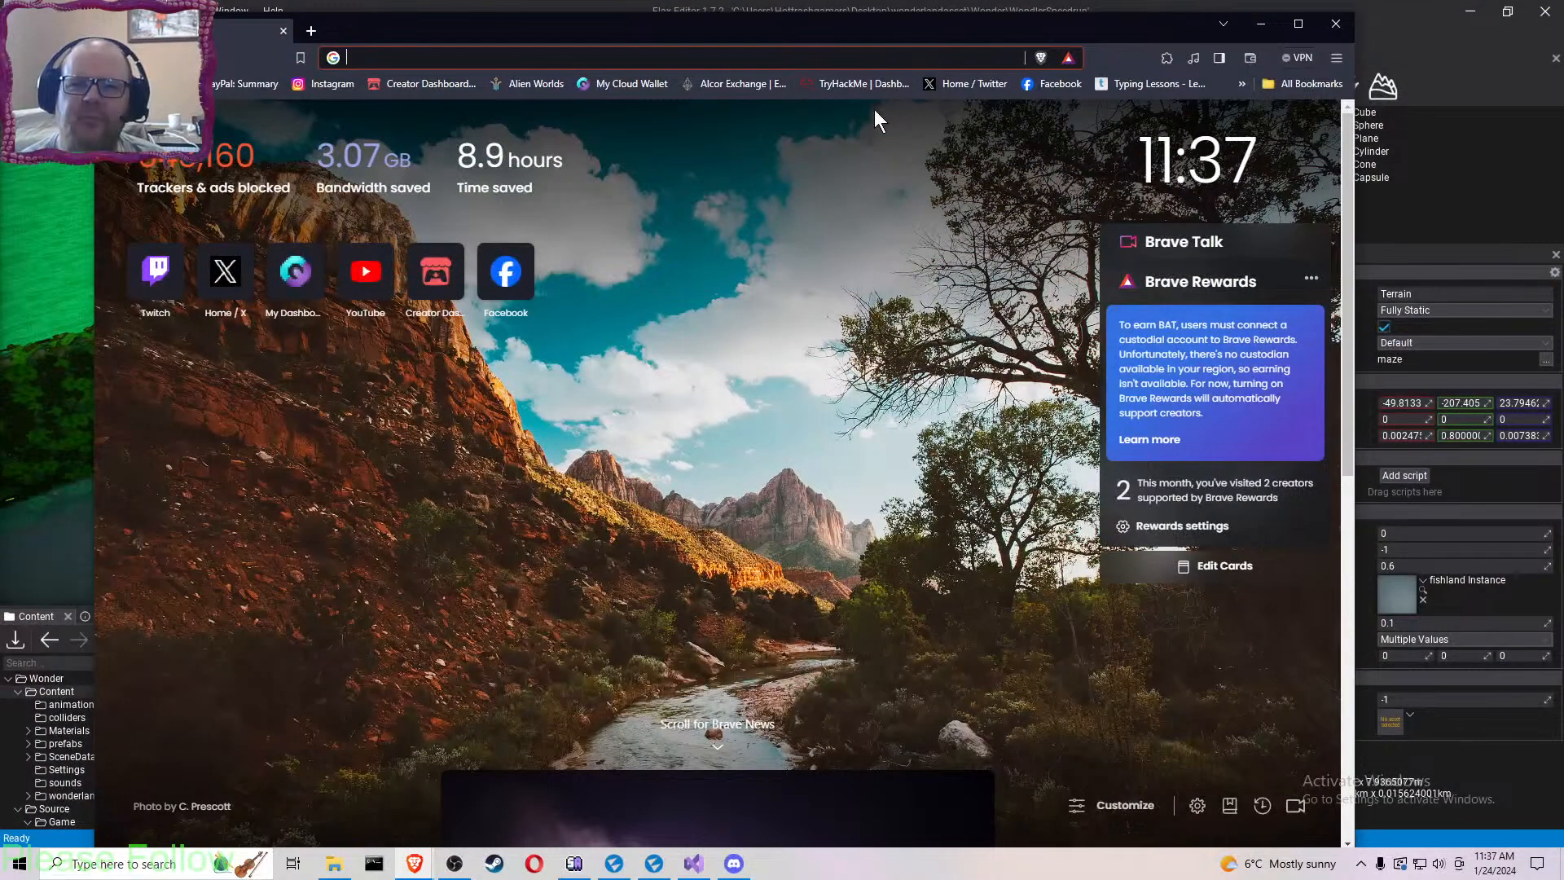
pyautogui.click(695, 61)
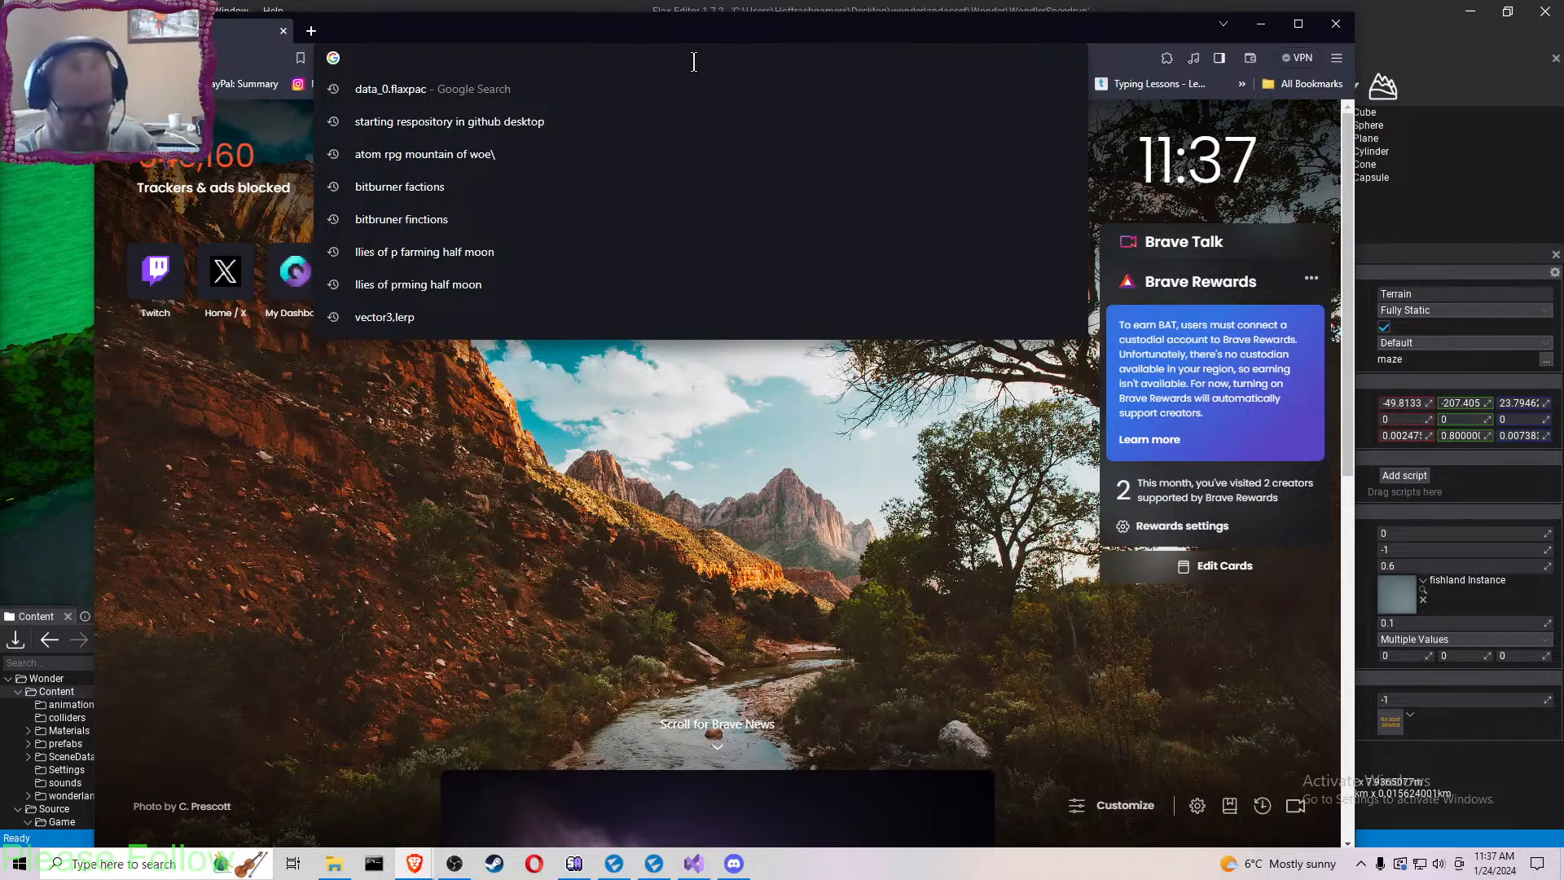
pyautogui.write('flax engine ')
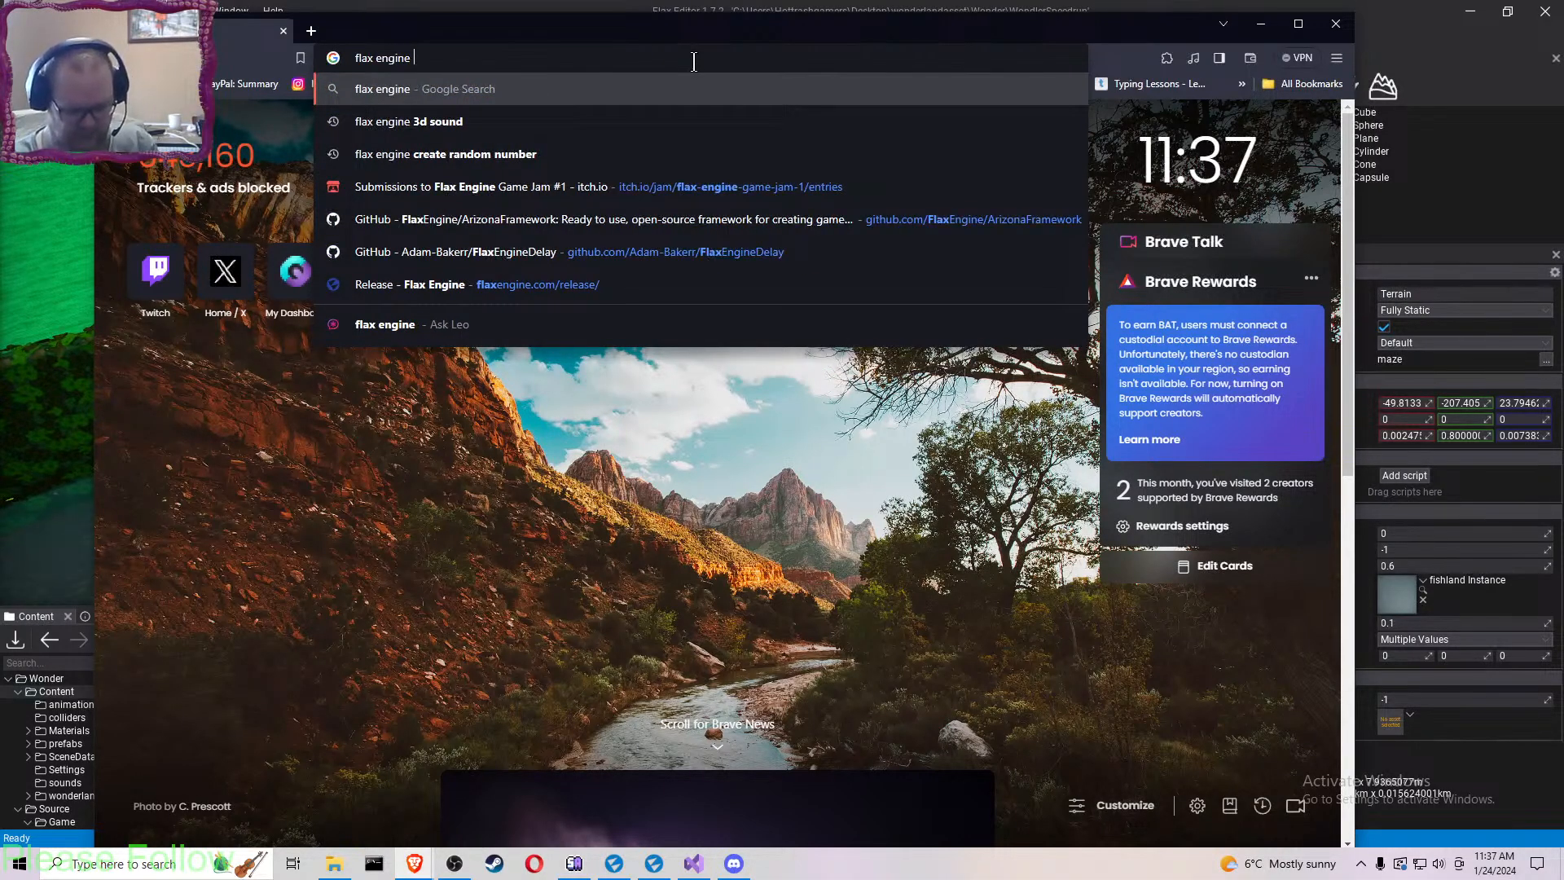
pyautogui.write('coll')
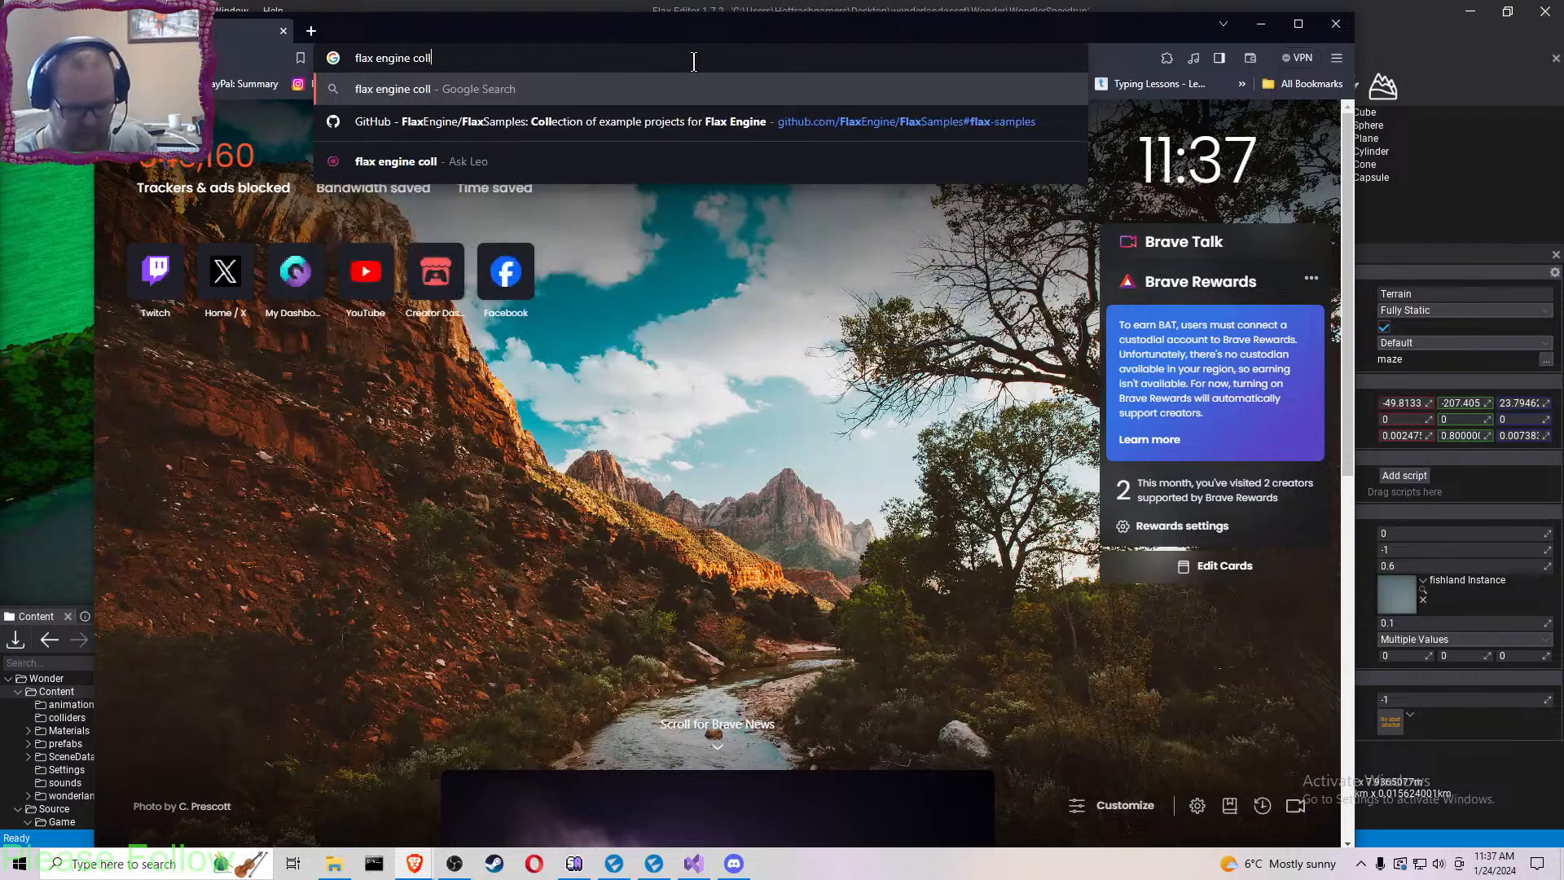
pyautogui.write('ision lod')
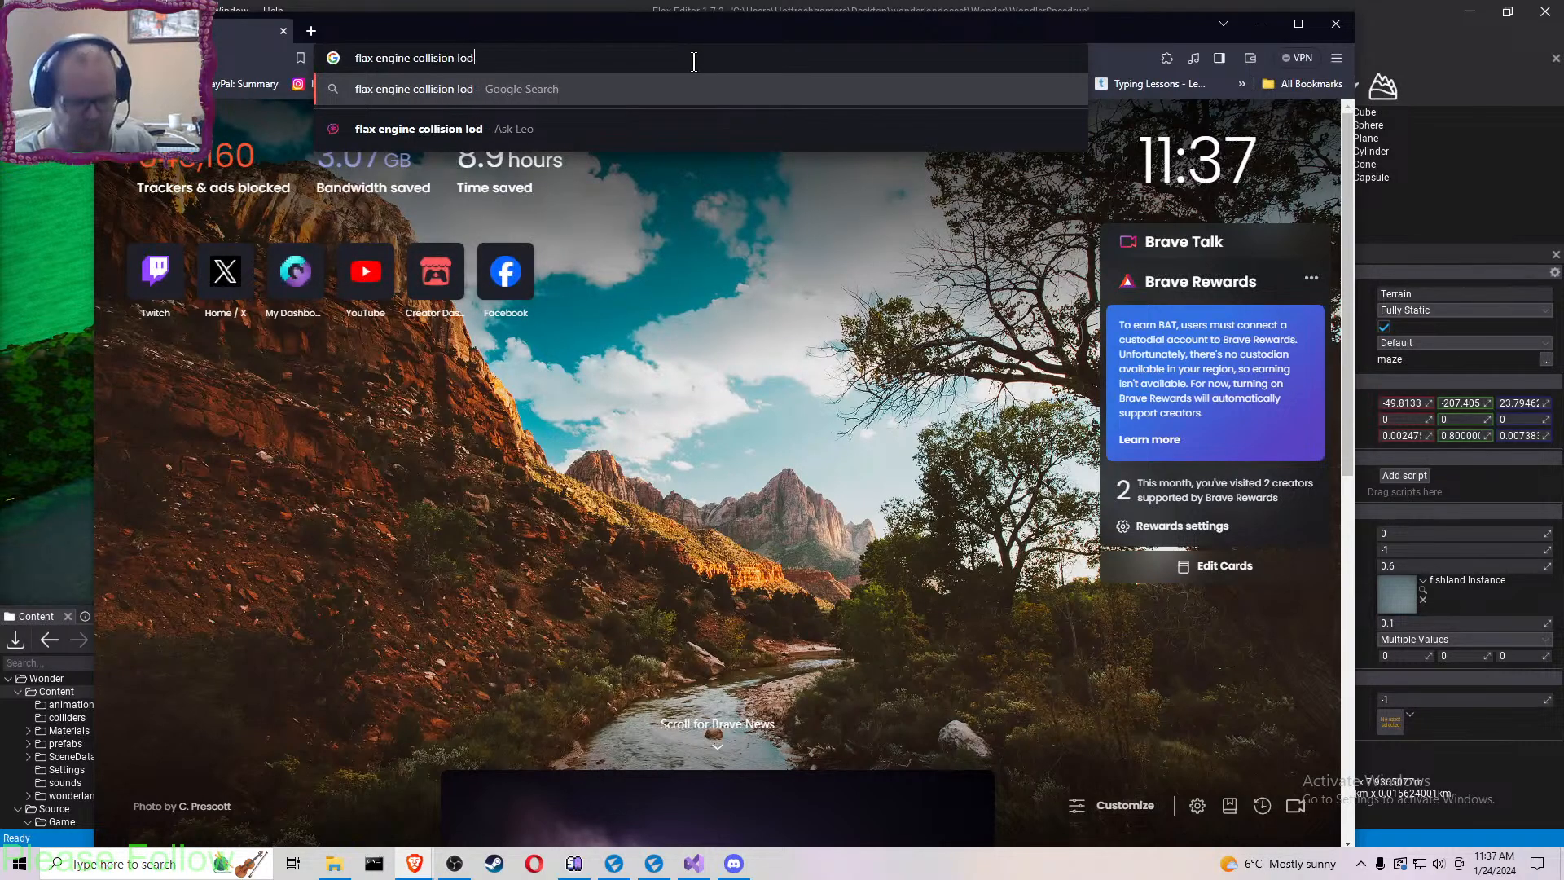
pyautogui.press('Return')
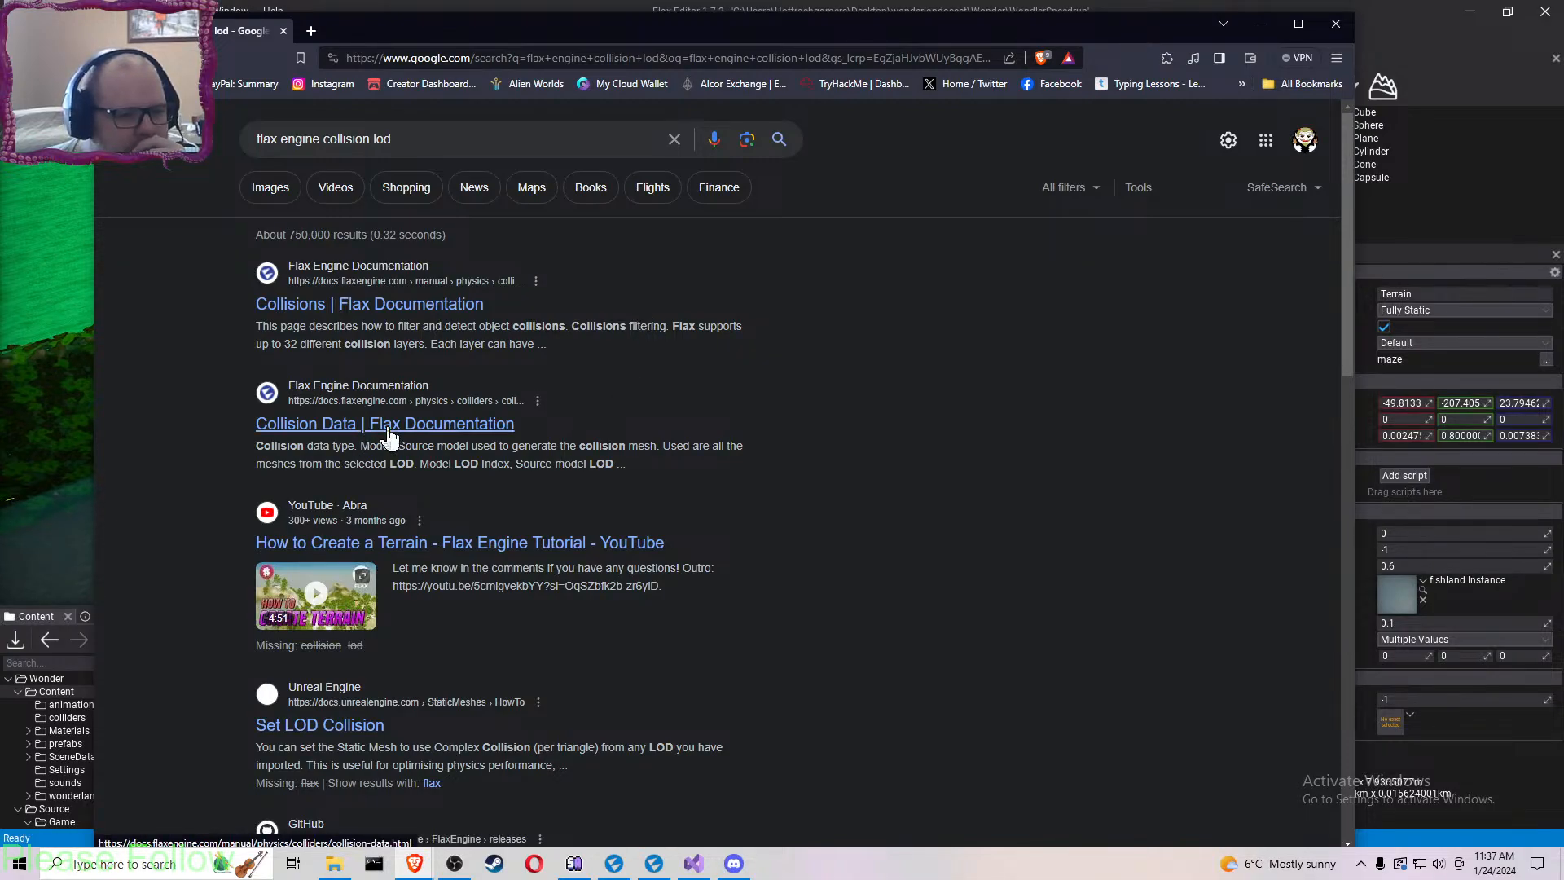
# - Open the Flax documentation's Collision Data page and read its properties, collision data types and code example
pyautogui.click(566, 414)
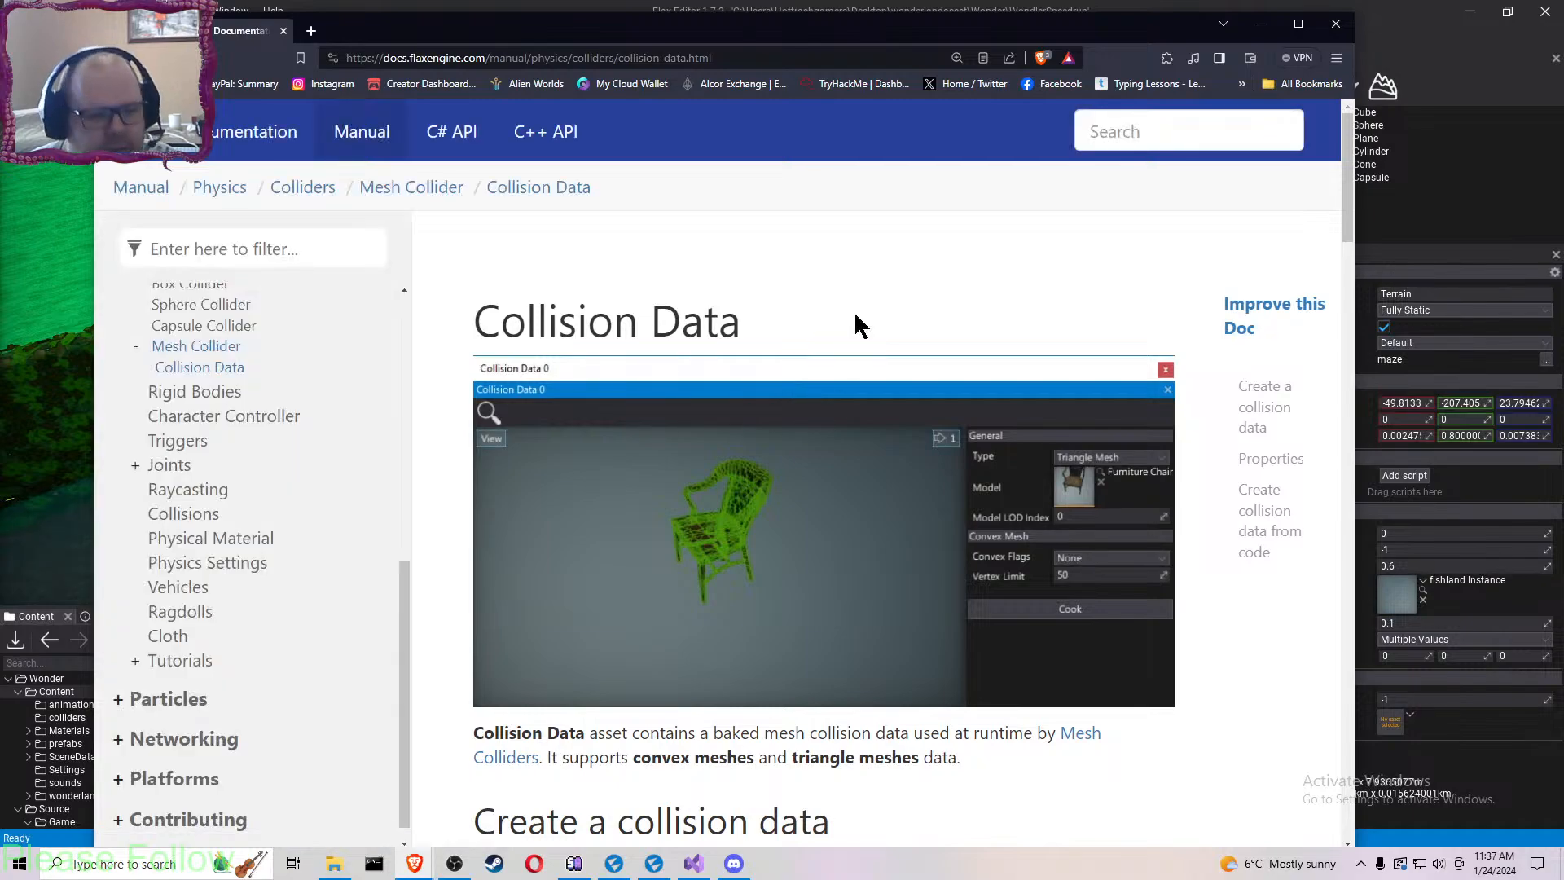
pyautogui.scroll(-4, 854, 313)
pyautogui.scroll(-1, 896, 337)
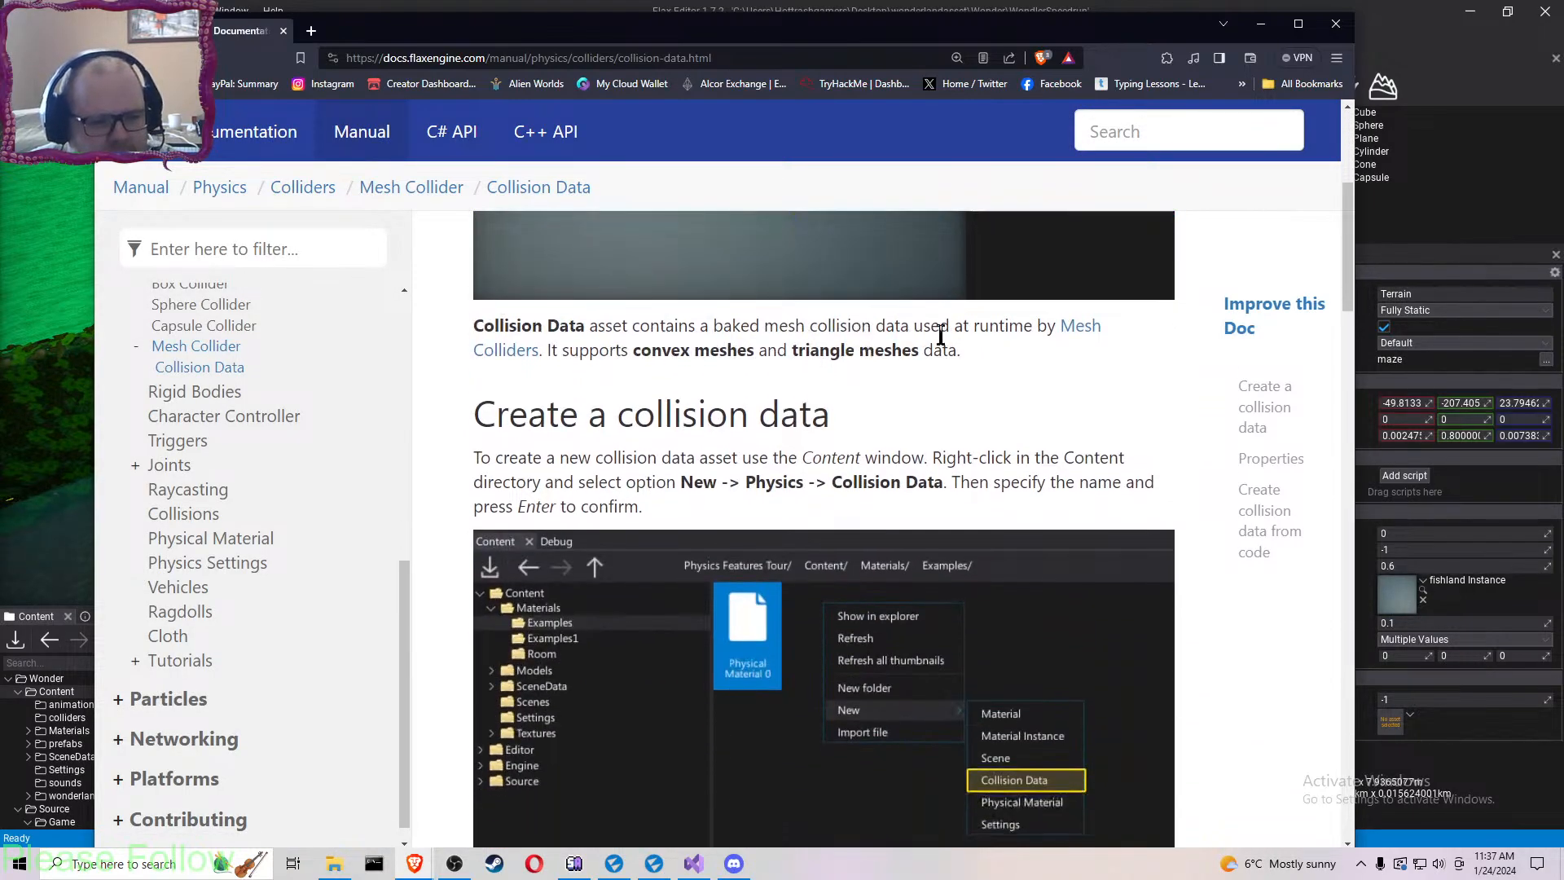
pyautogui.scroll(-3, 924, 464)
pyautogui.scroll(-2, 983, 540)
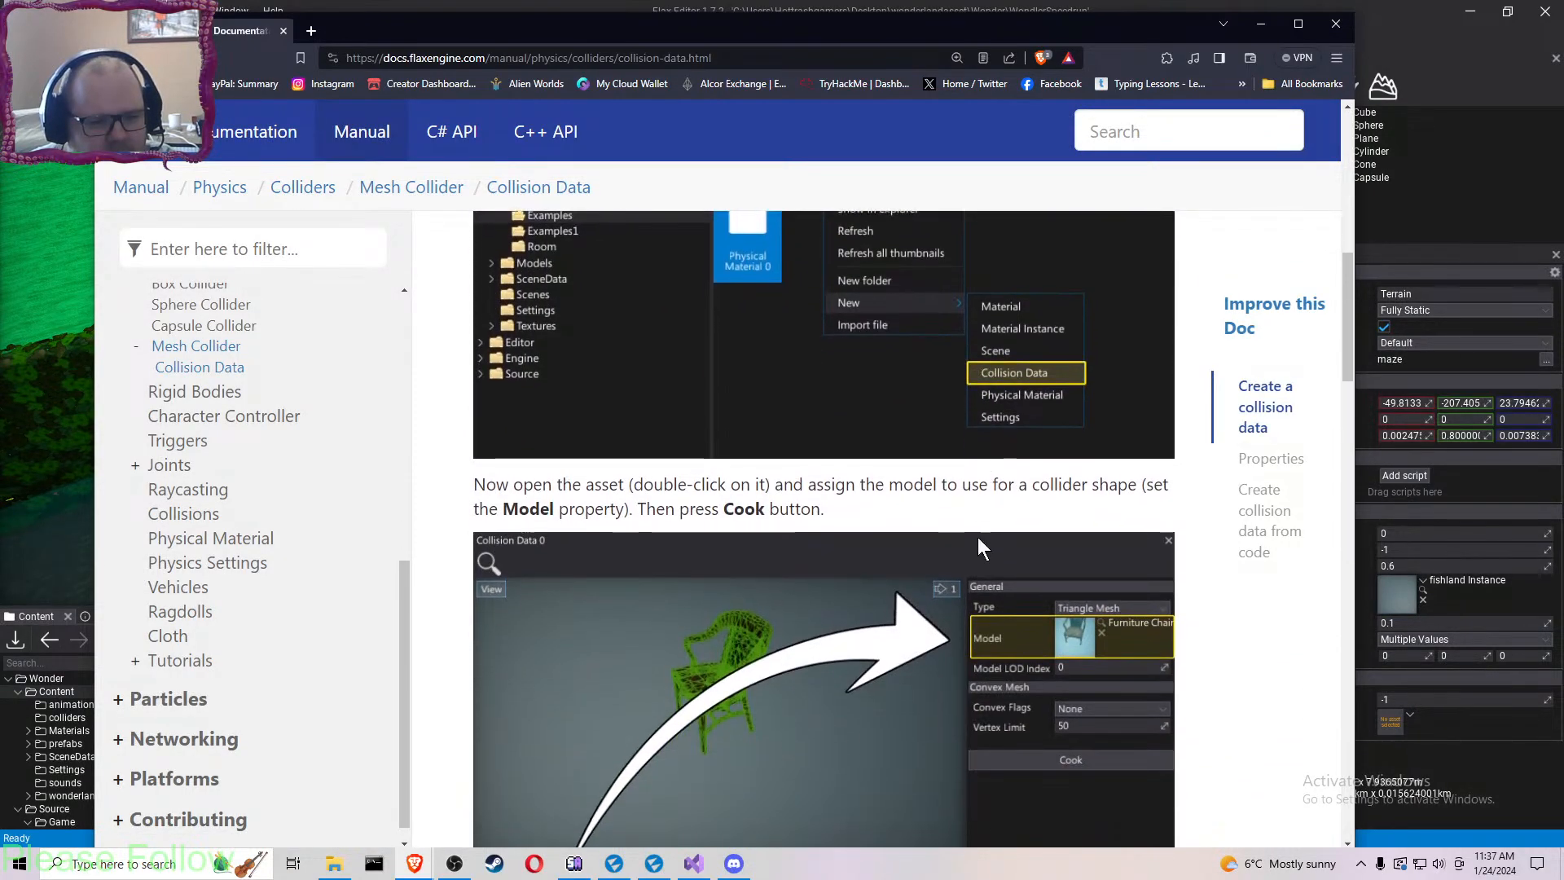
pyautogui.scroll(-8, 978, 537)
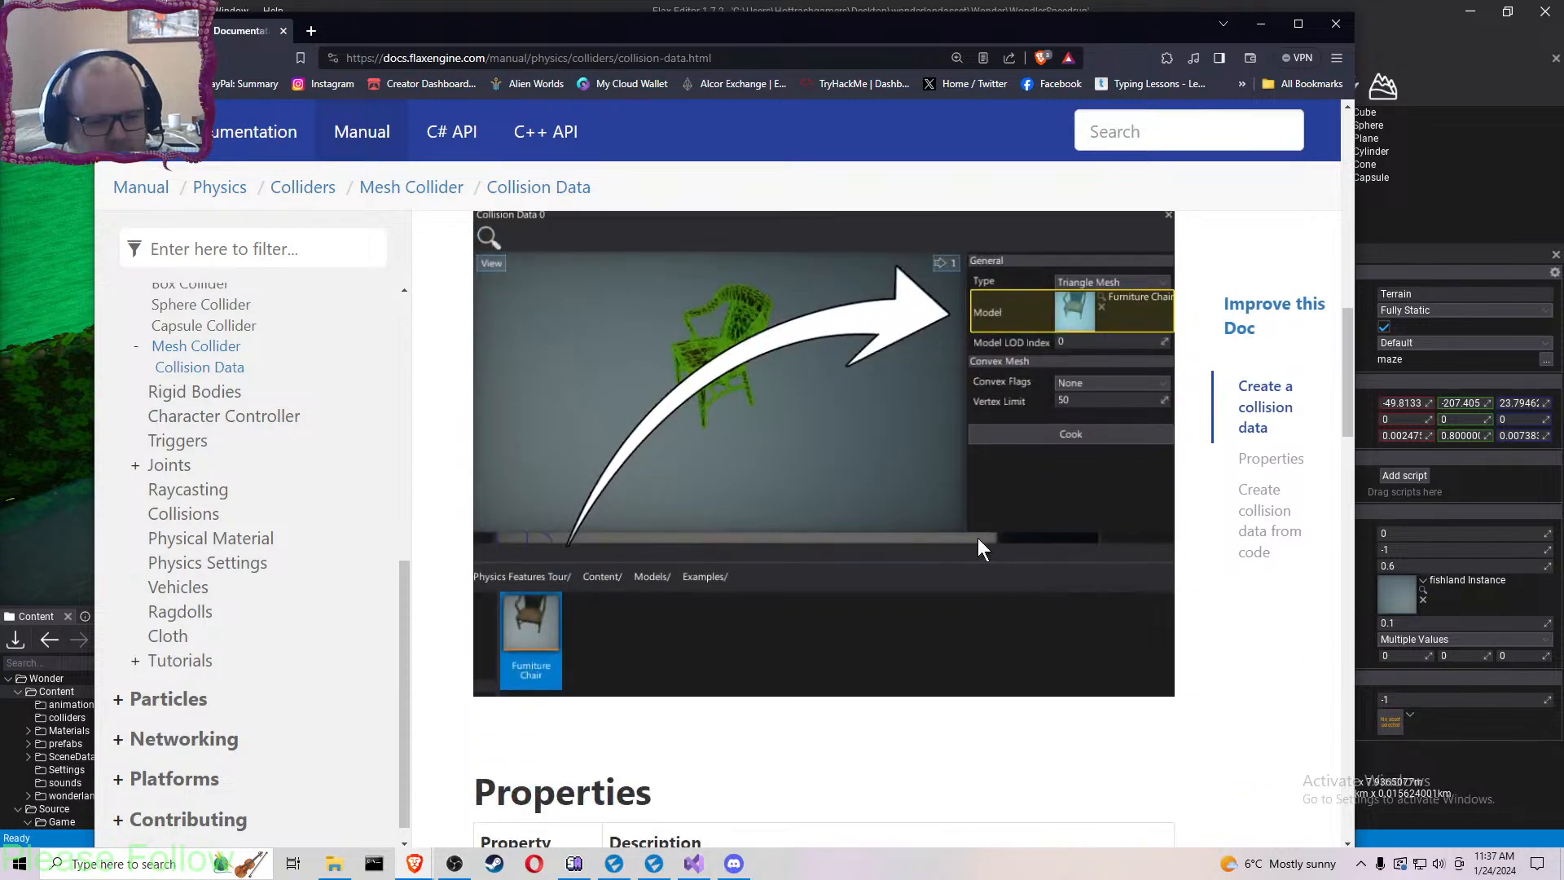
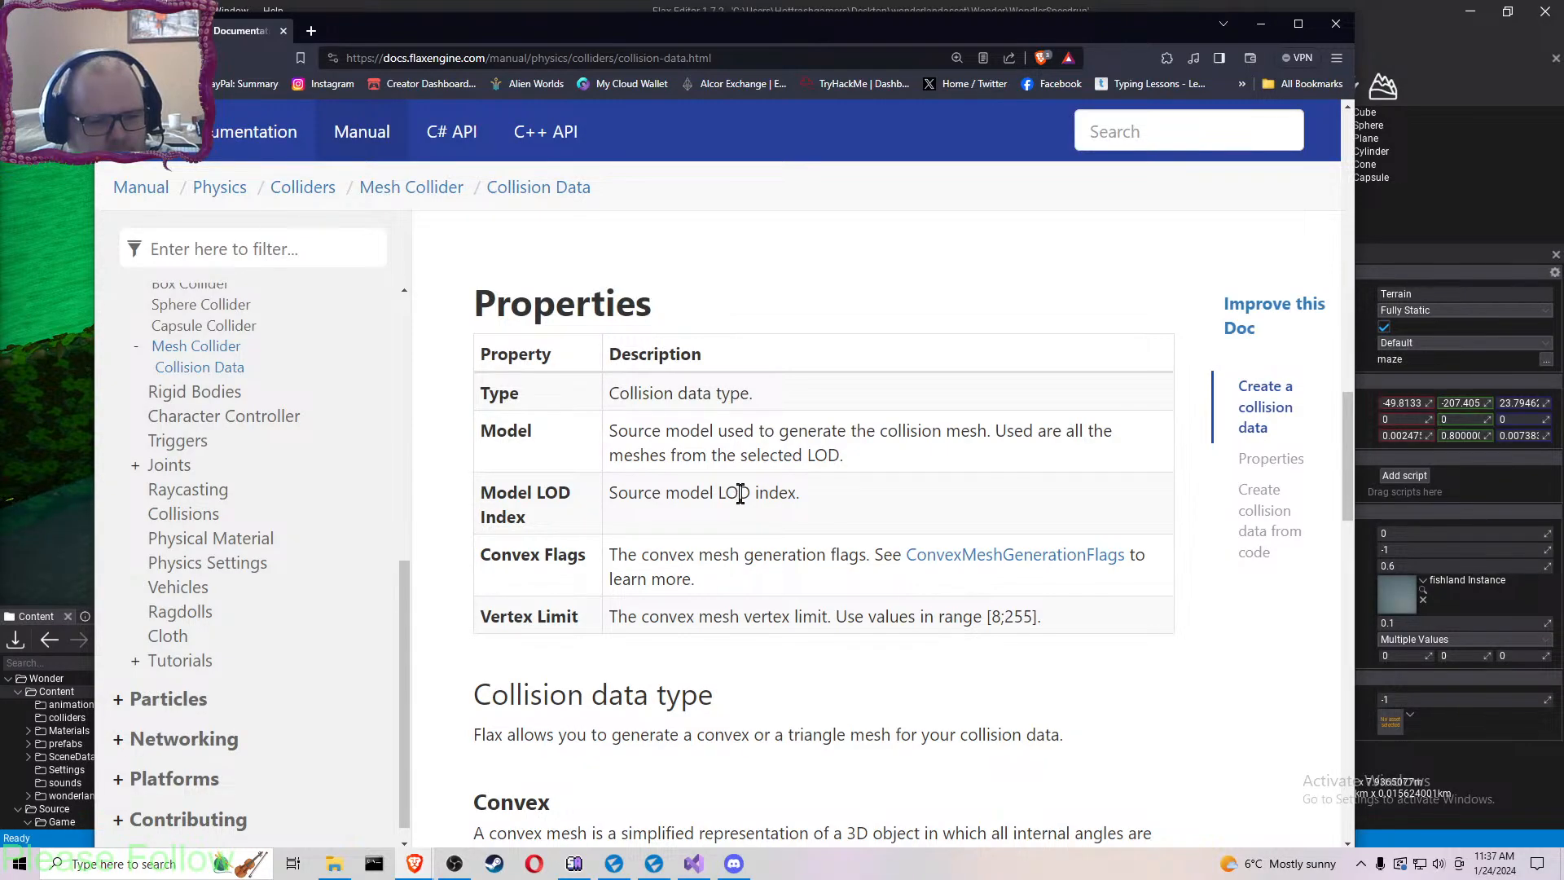
pyautogui.scroll(-1, 740, 494)
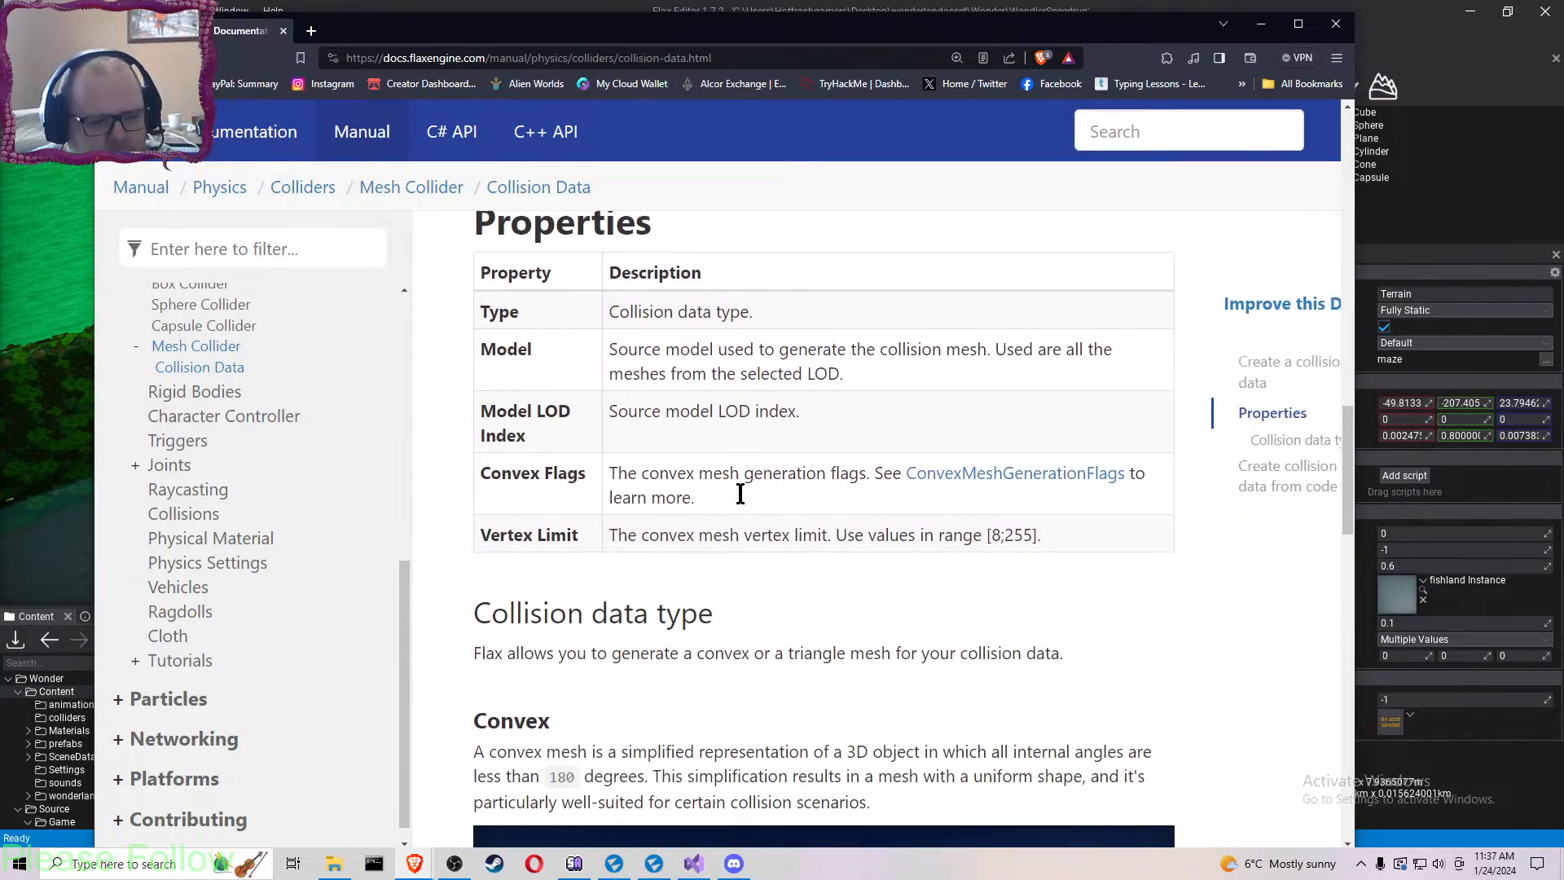
pyautogui.scroll(-1, 743, 503)
pyautogui.scroll(-10, 743, 501)
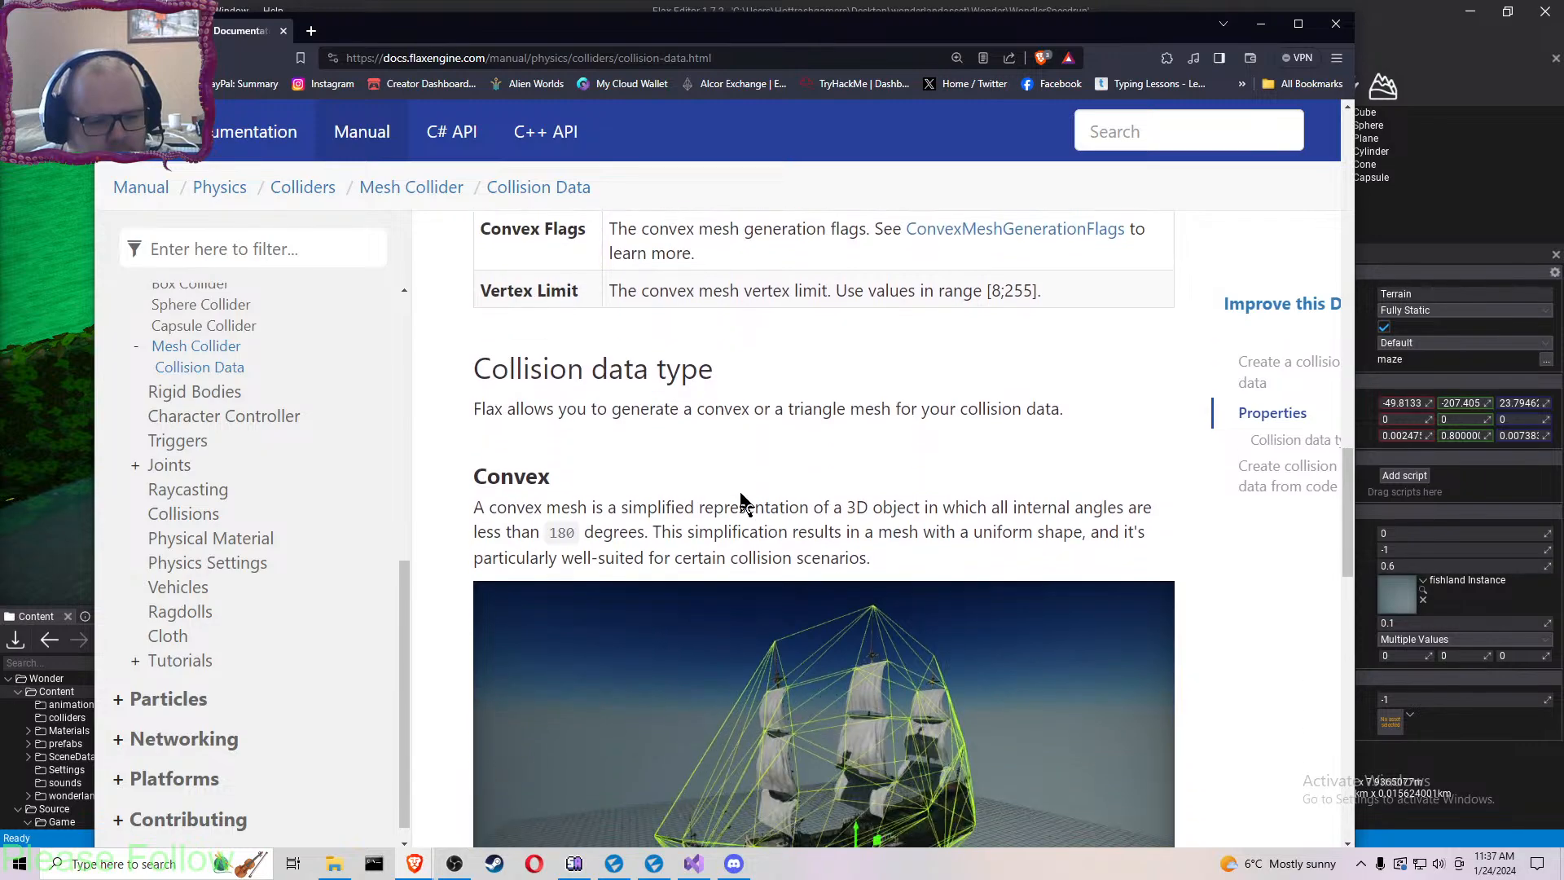
pyautogui.scroll(-5, 743, 495)
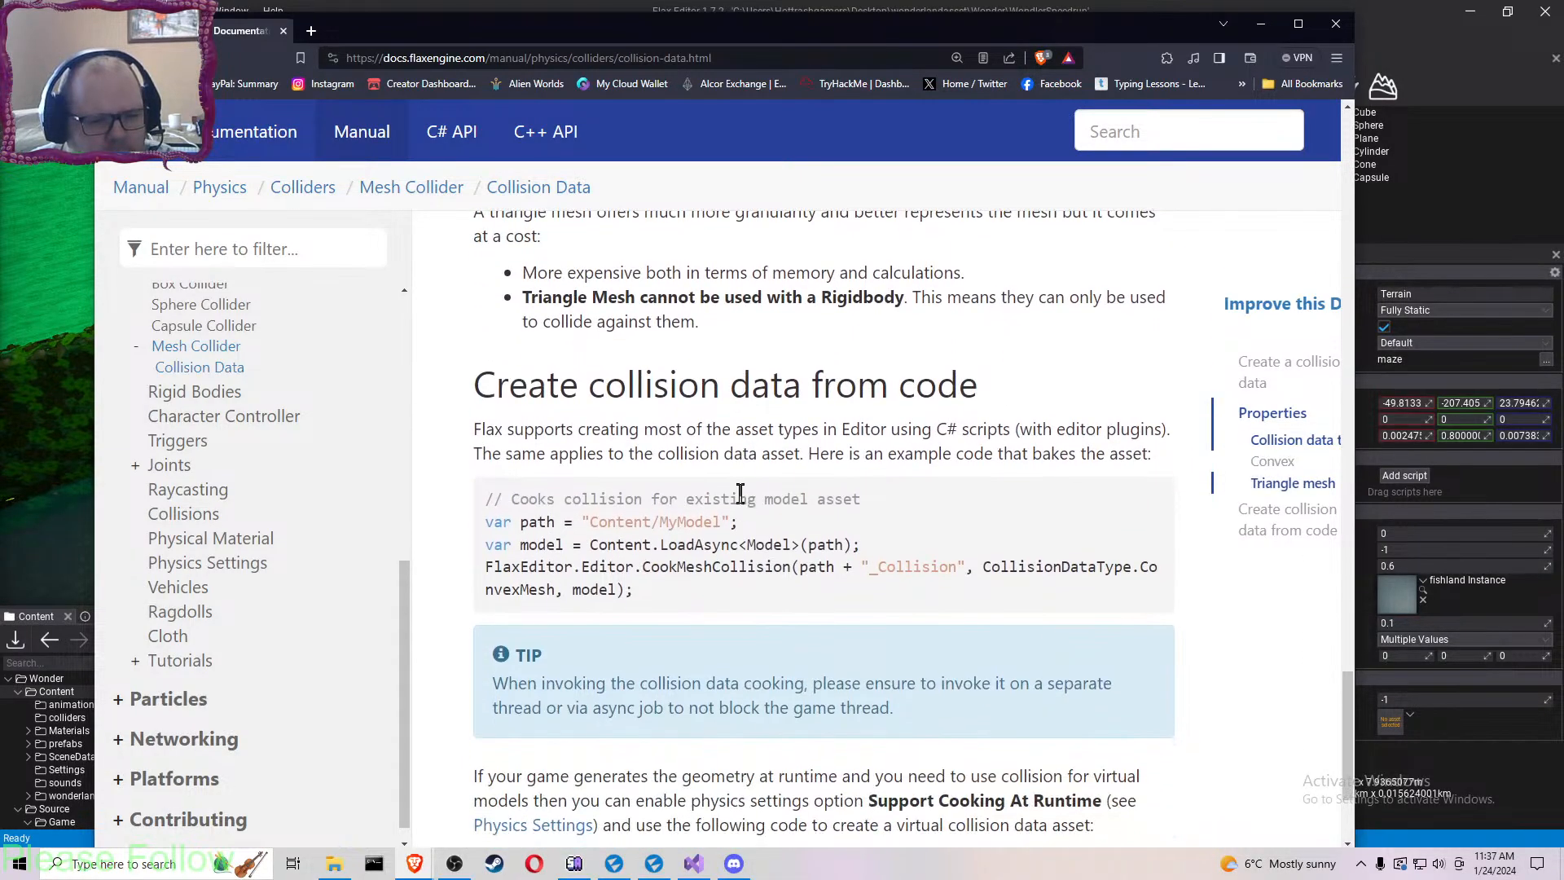
pyautogui.scroll(-3, 741, 493)
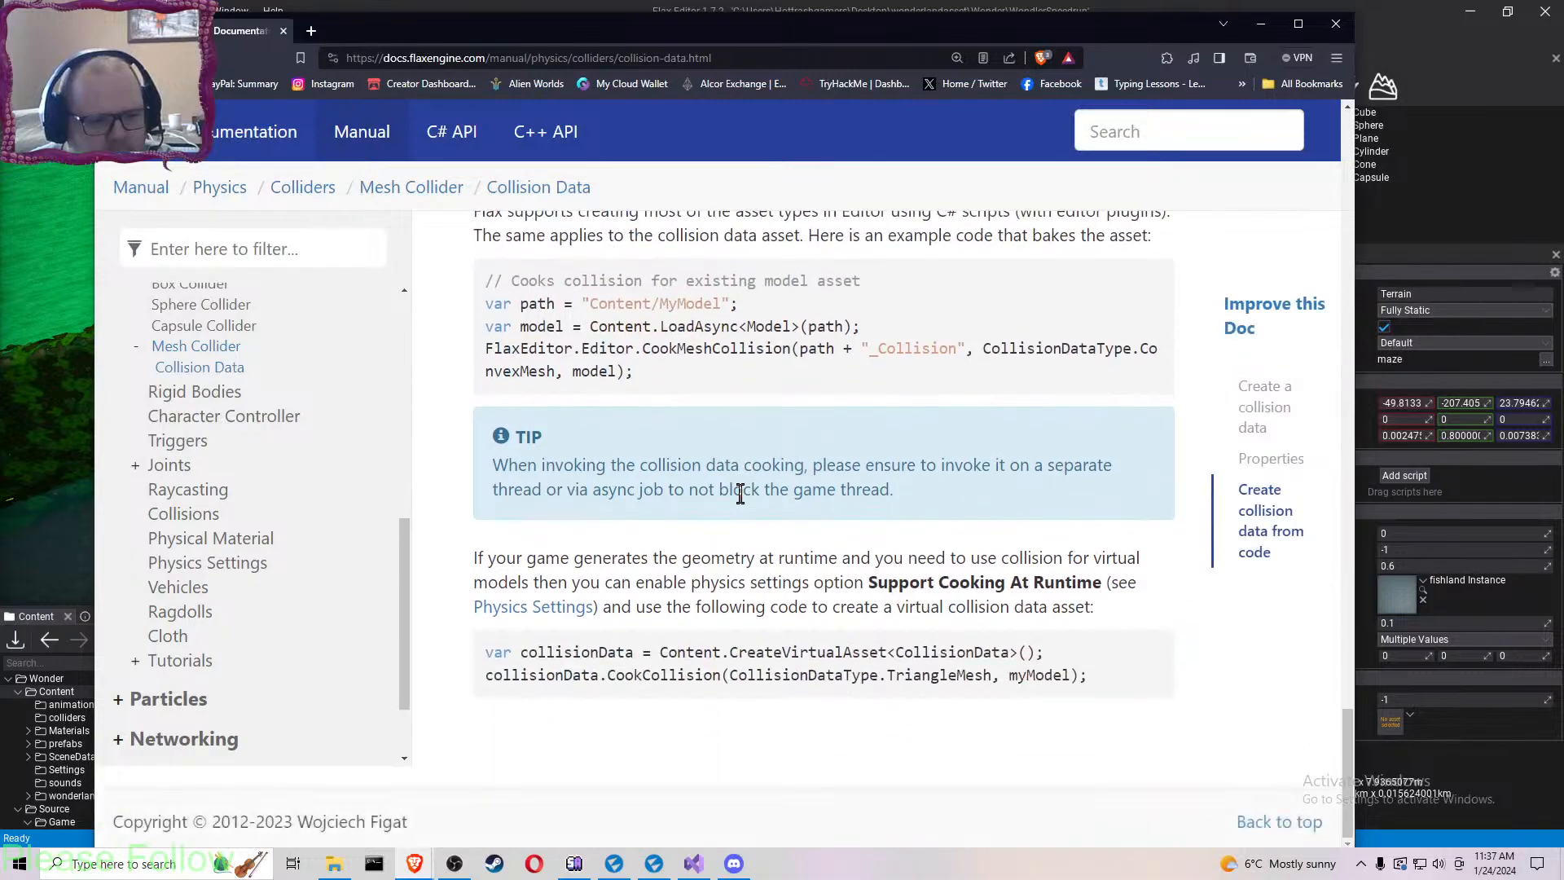
pyautogui.scroll(5, 740, 494)
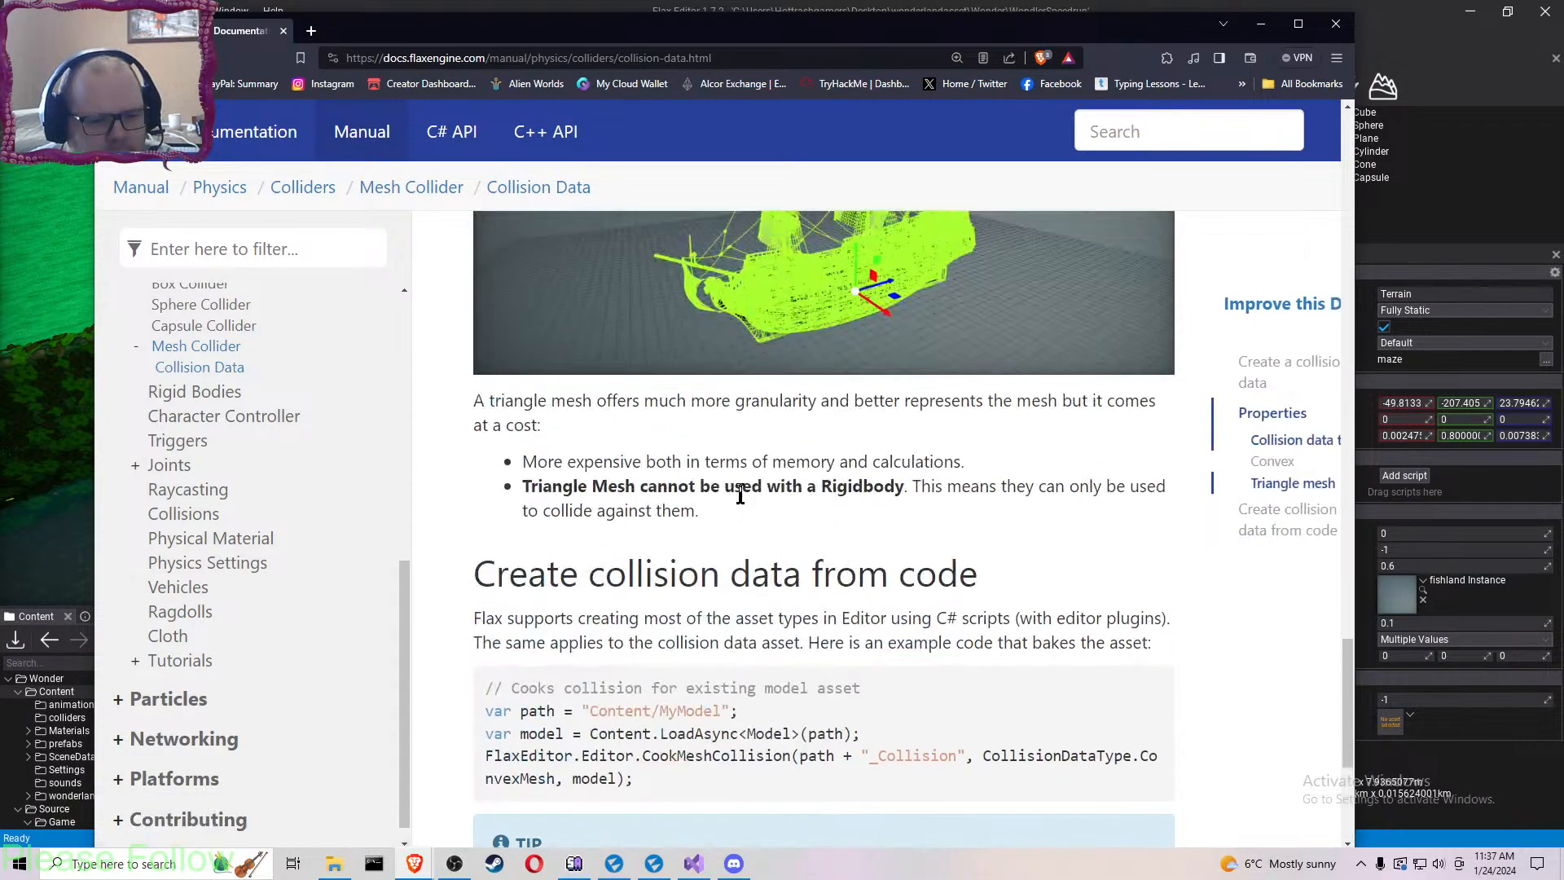
pyautogui.scroll(12, 741, 493)
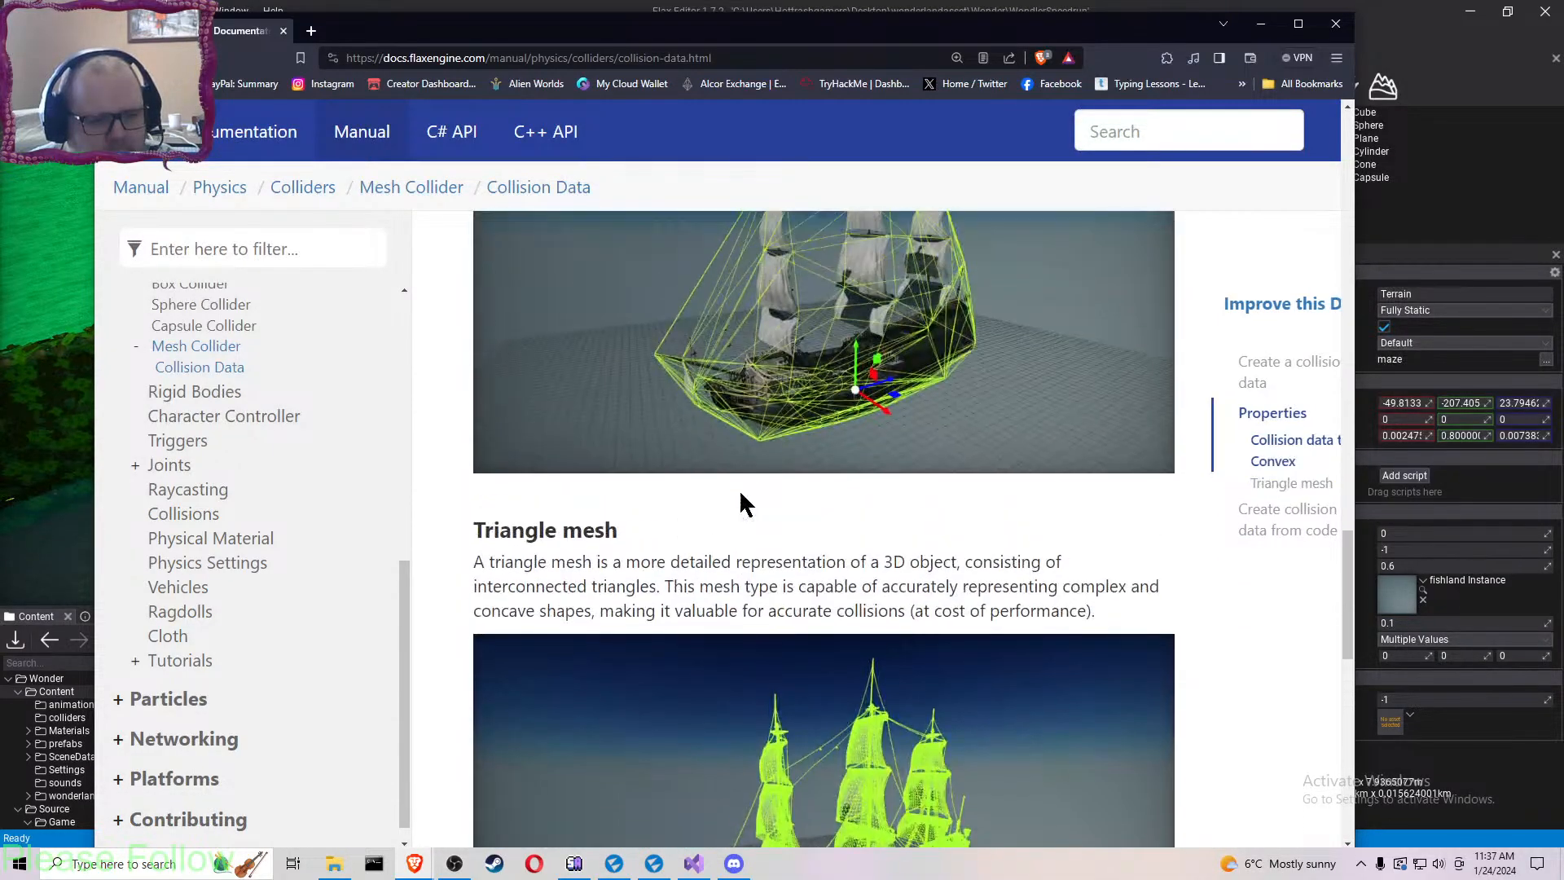
pyautogui.scroll(1, 737, 488)
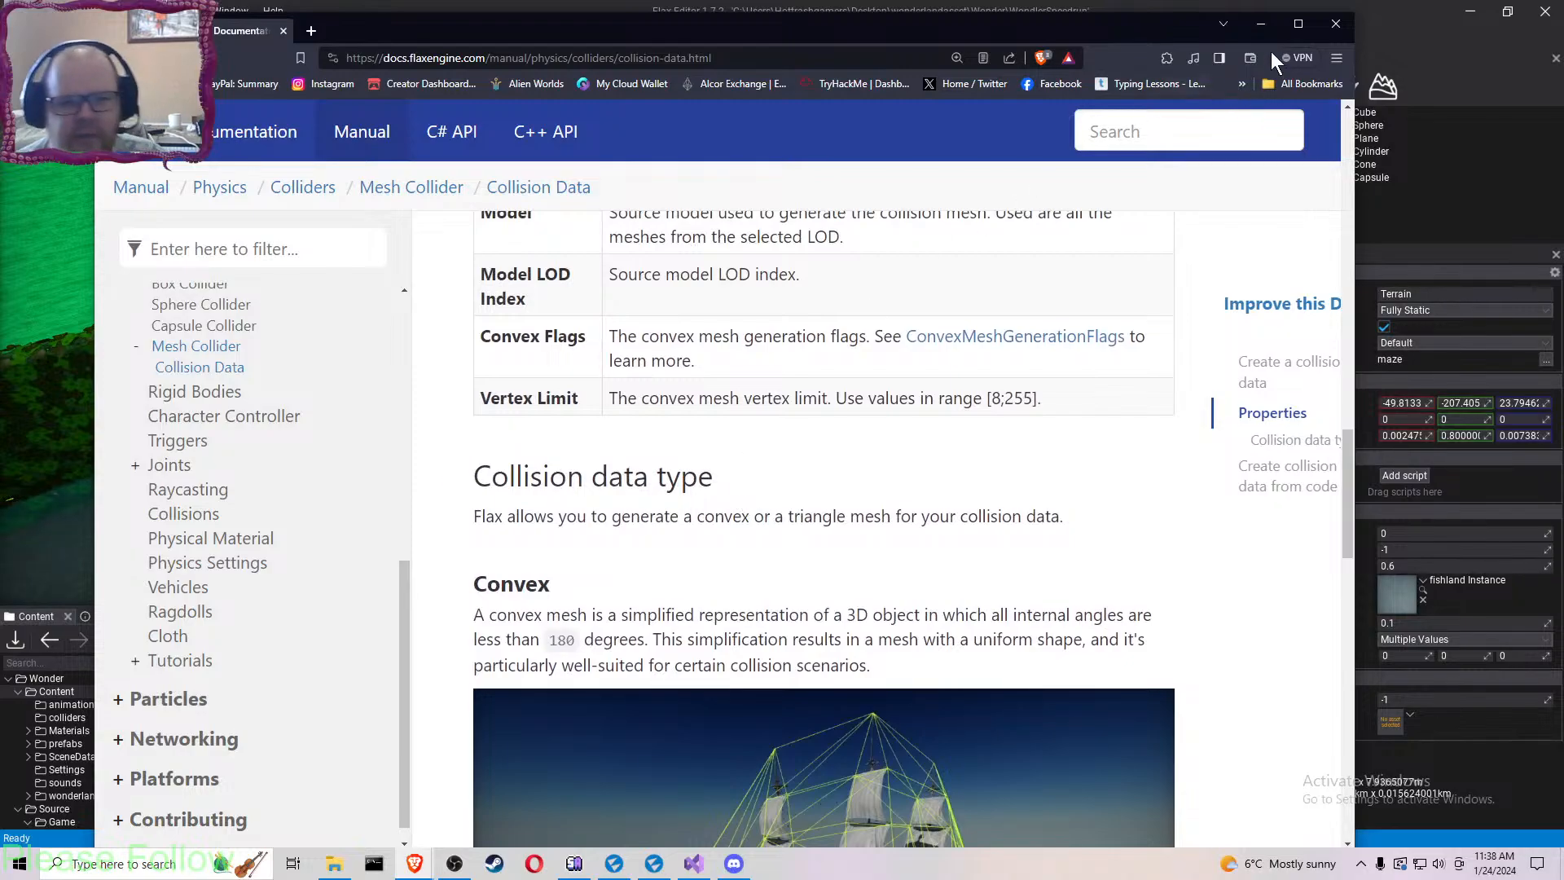
# - Switch back to Flax Editor and set Collision LOD to 0 for both terrains in lvl3's floor group
pyautogui.click(1260, 24)
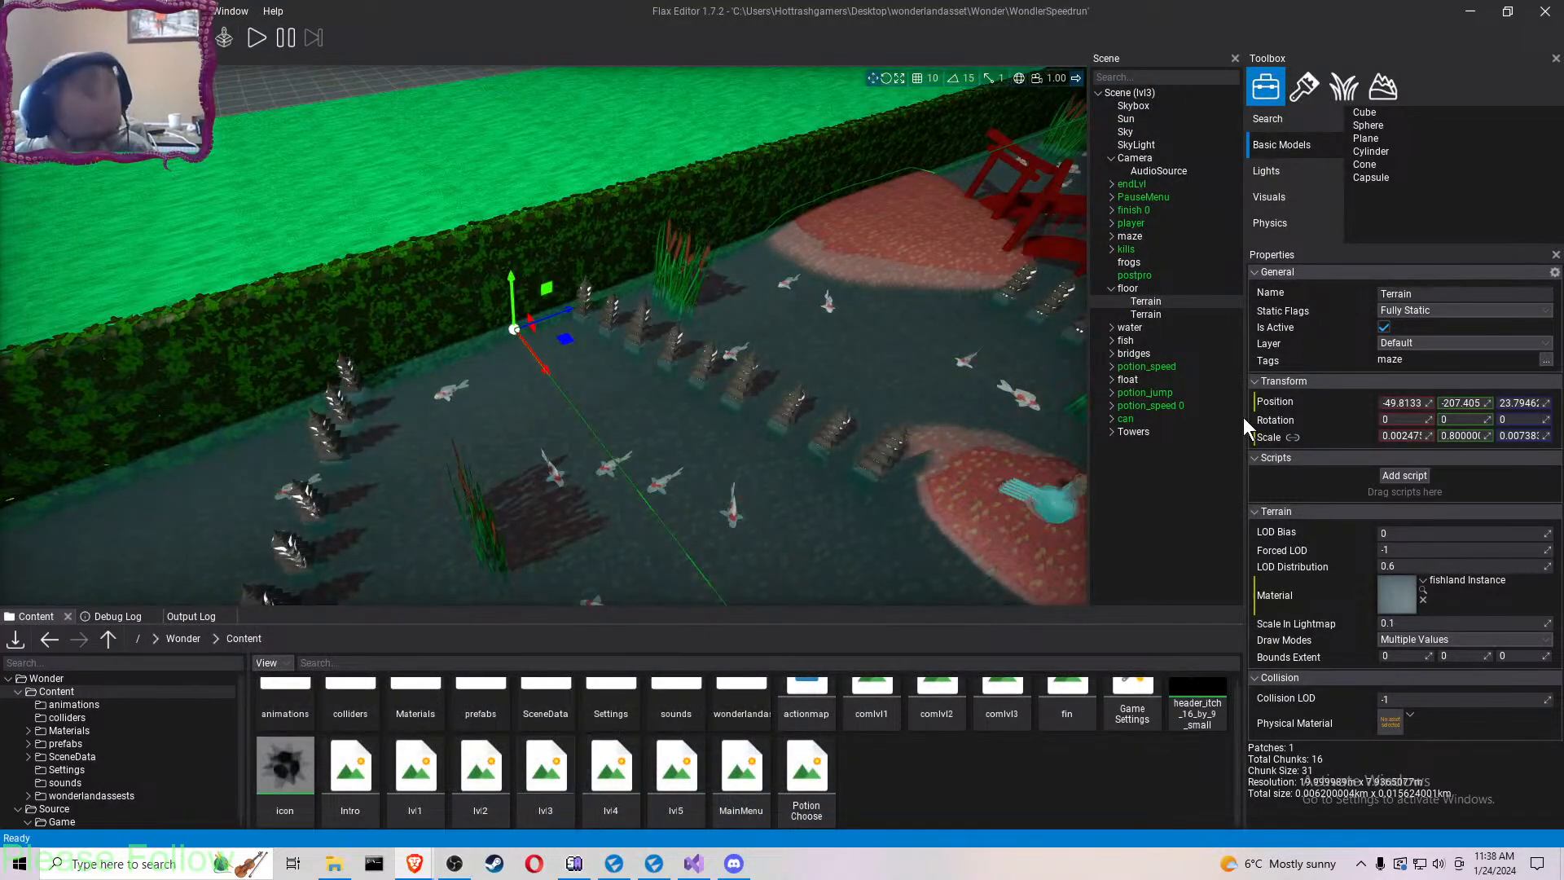
pyautogui.click(1156, 314)
pyautogui.keyDown('ctrl'); pyautogui.click(1156, 314); pyautogui.keyUp('ctrl')
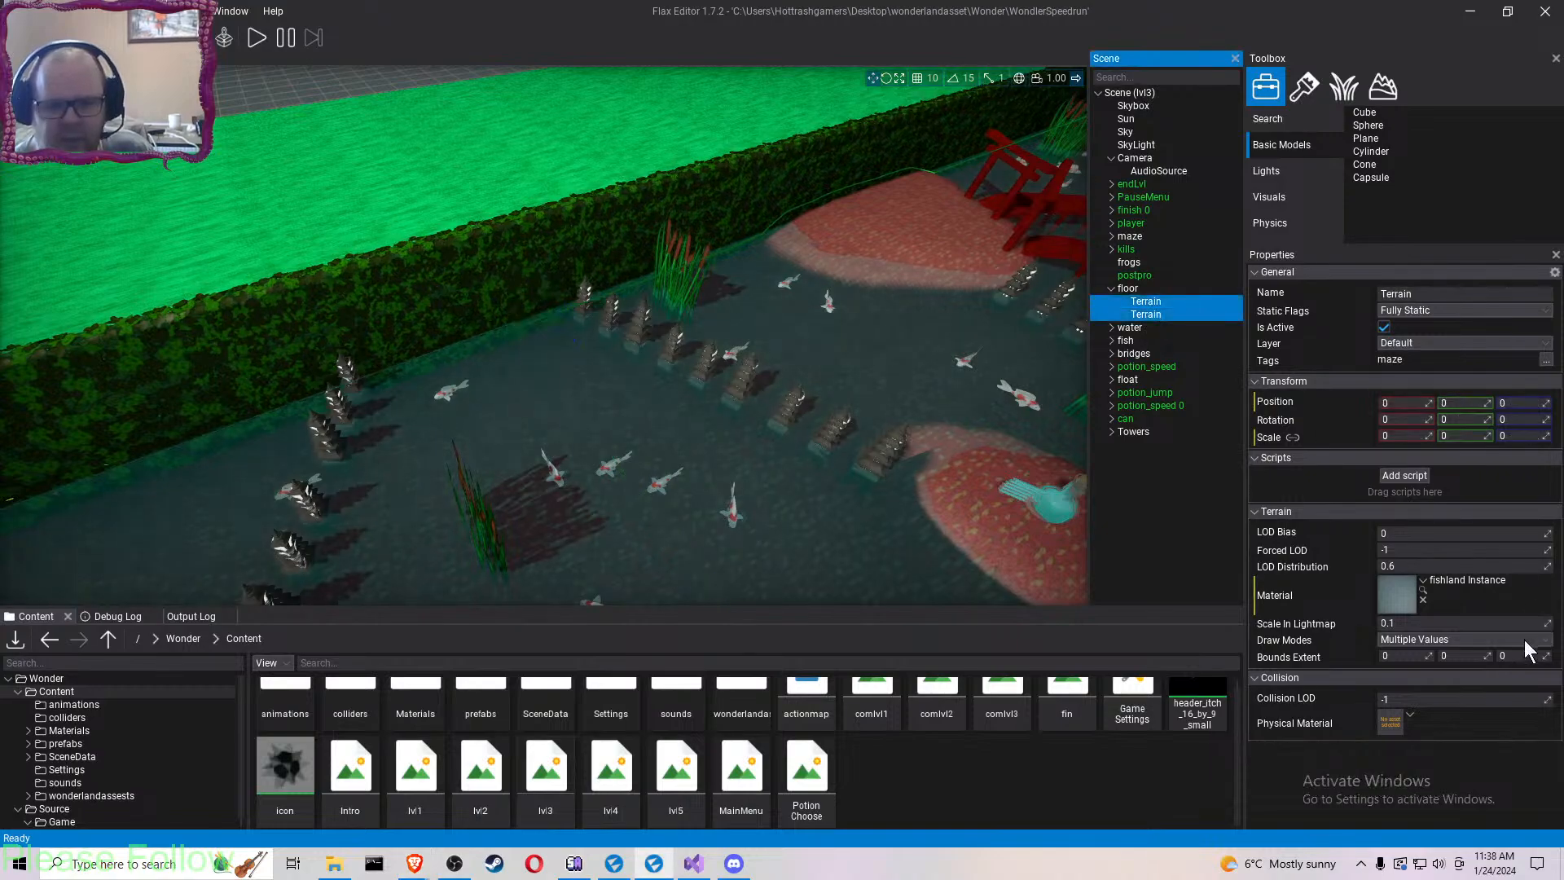
pyautogui.click(1434, 698)
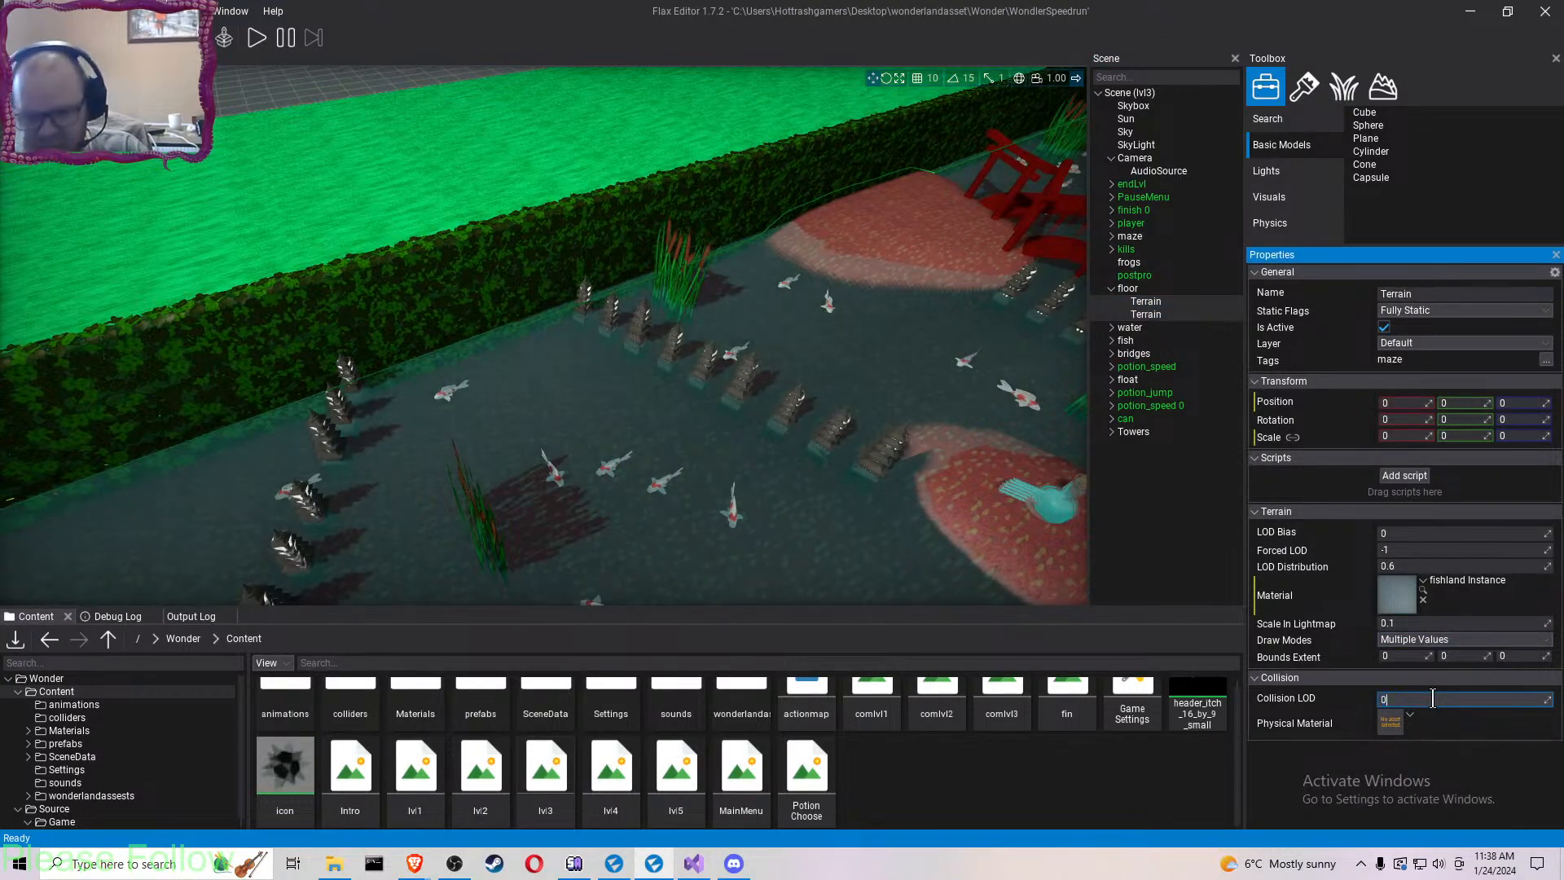
pyautogui.write('0')
pyautogui.press('Return')
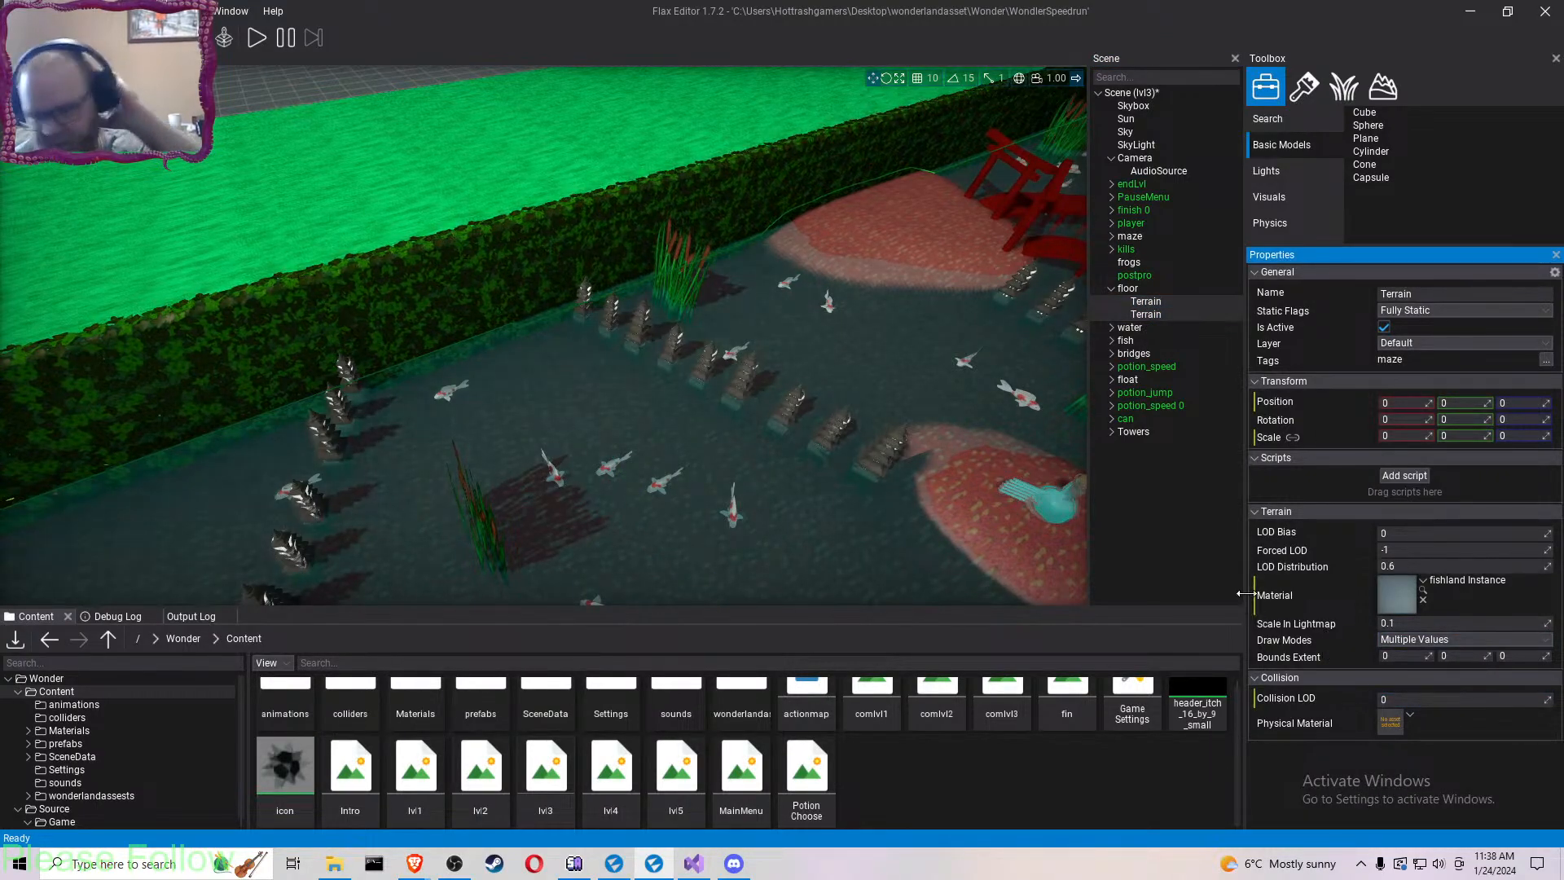
# - Start a playtest of lvl3 and move the player from the starting bank into the water beside the first bridge
pyautogui.click(255, 38)
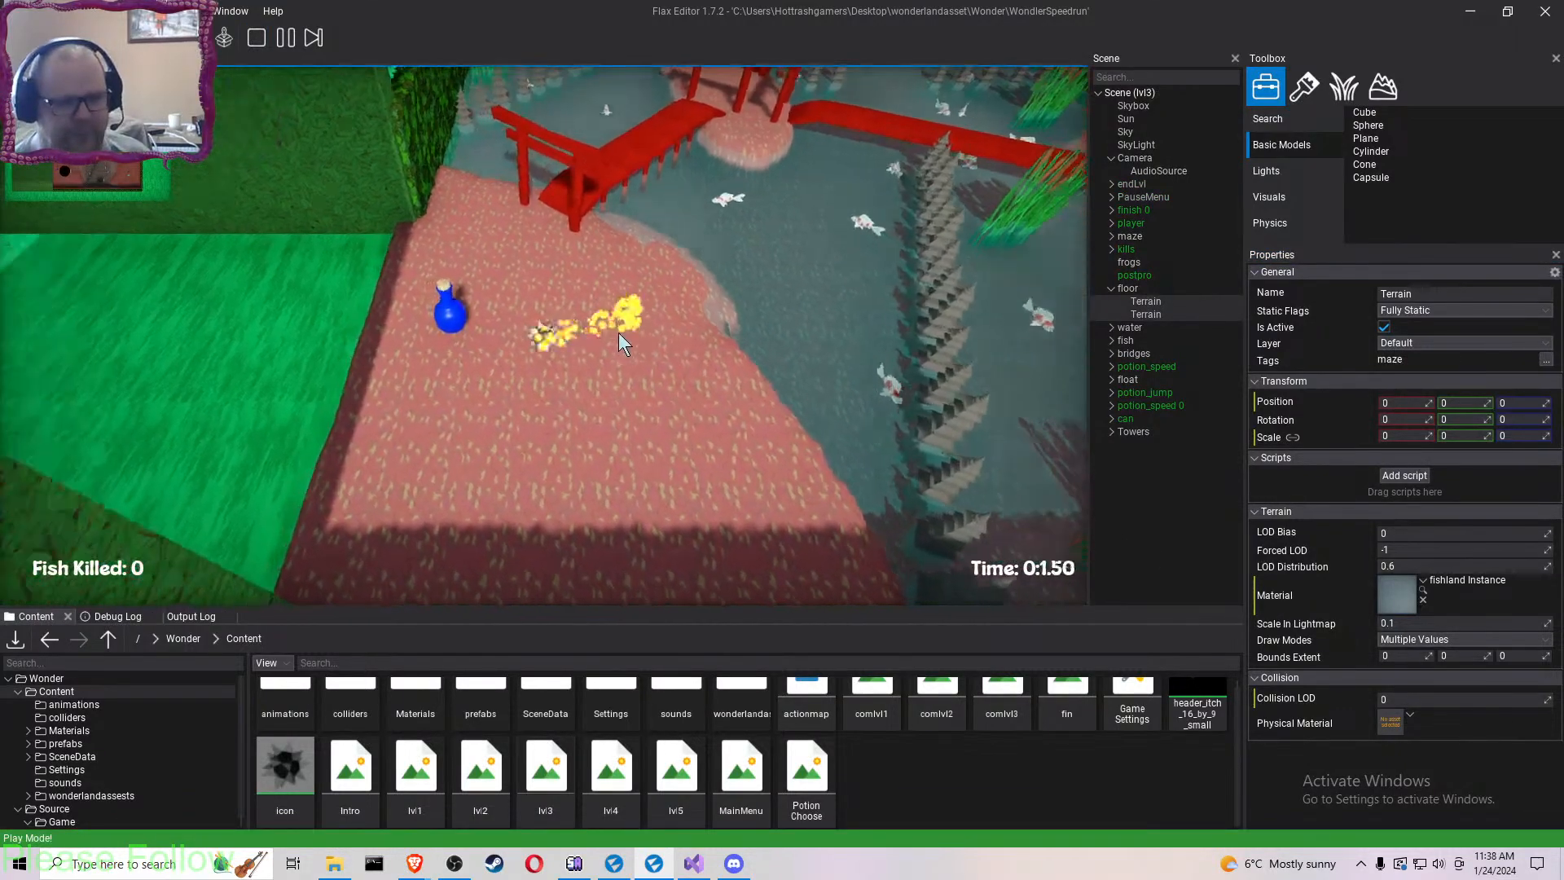
pyautogui.press('a')
pyautogui.press('d')
pyautogui.press('w')
pyautogui.press('a')
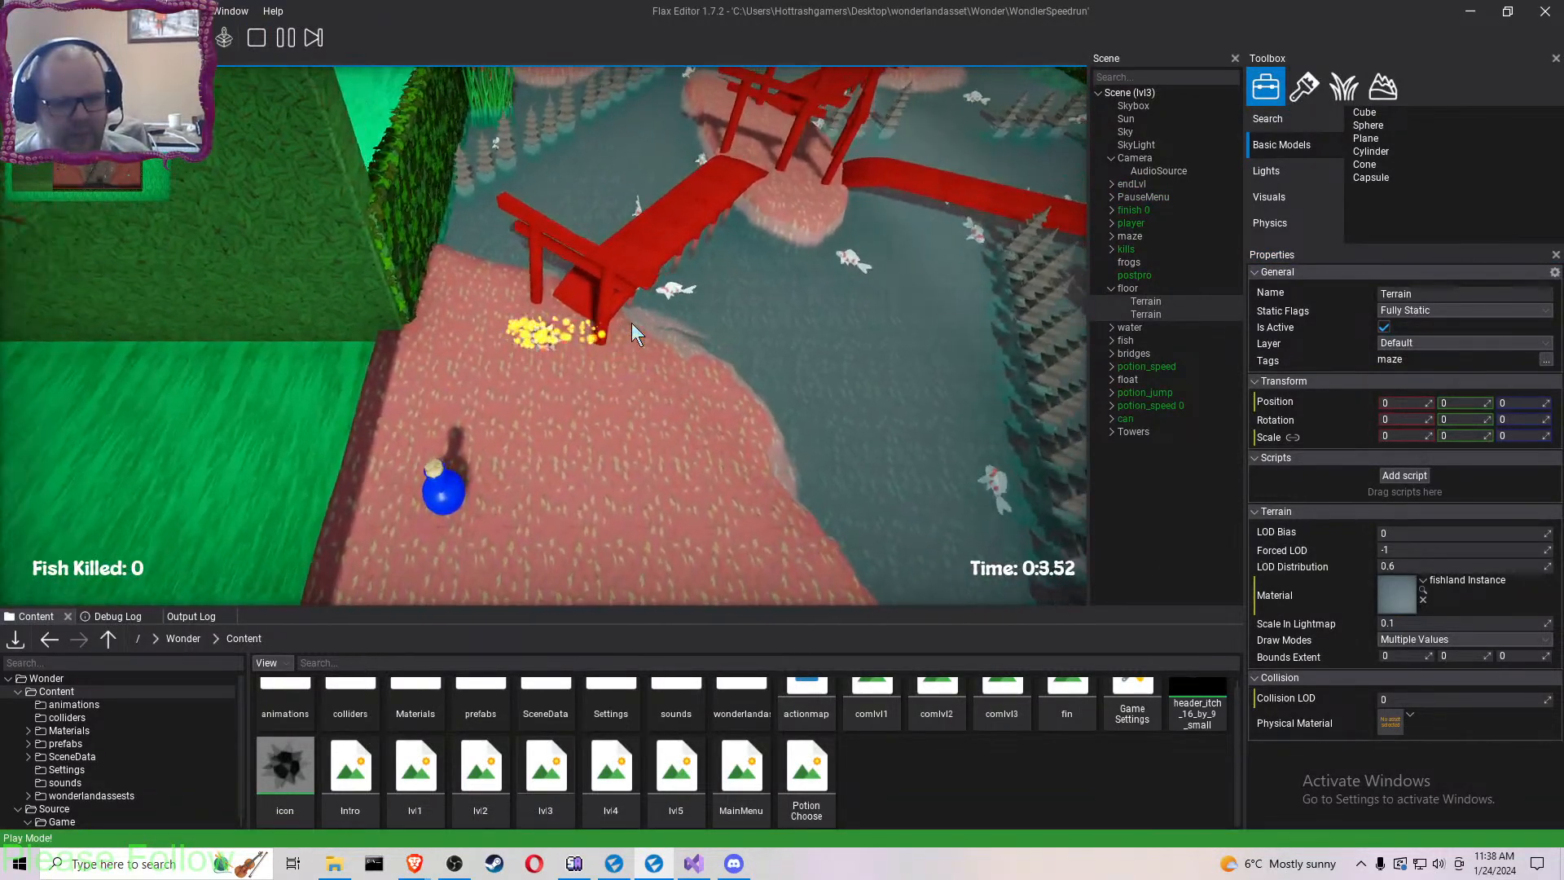
pyautogui.press('d')
pyautogui.press('w')
pyautogui.press('d')
pyautogui.press('w')
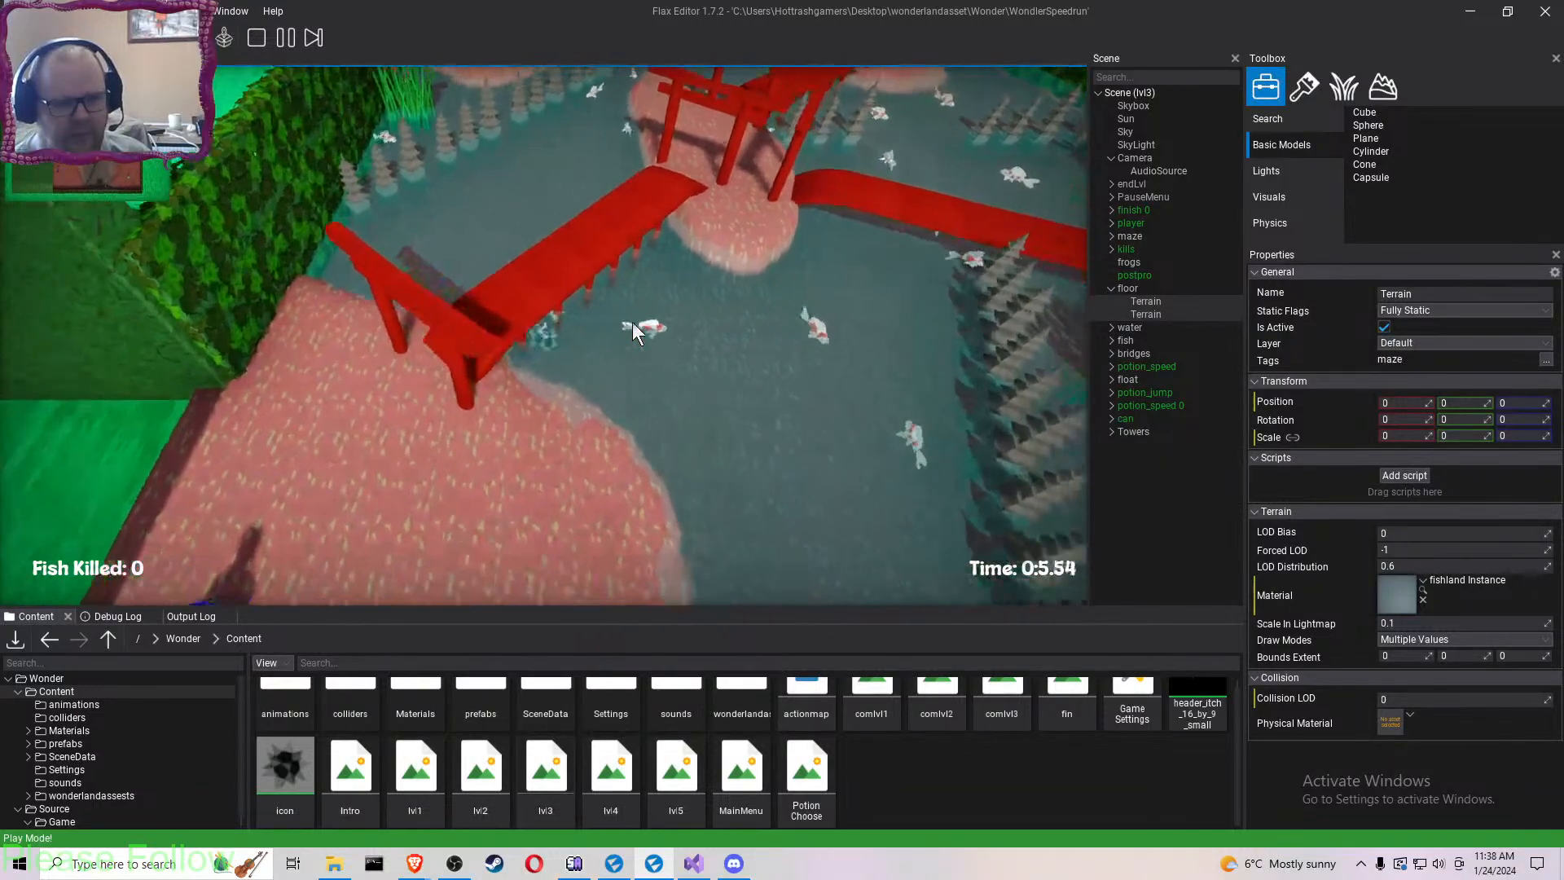
pyautogui.press('d')
pyautogui.press('s')
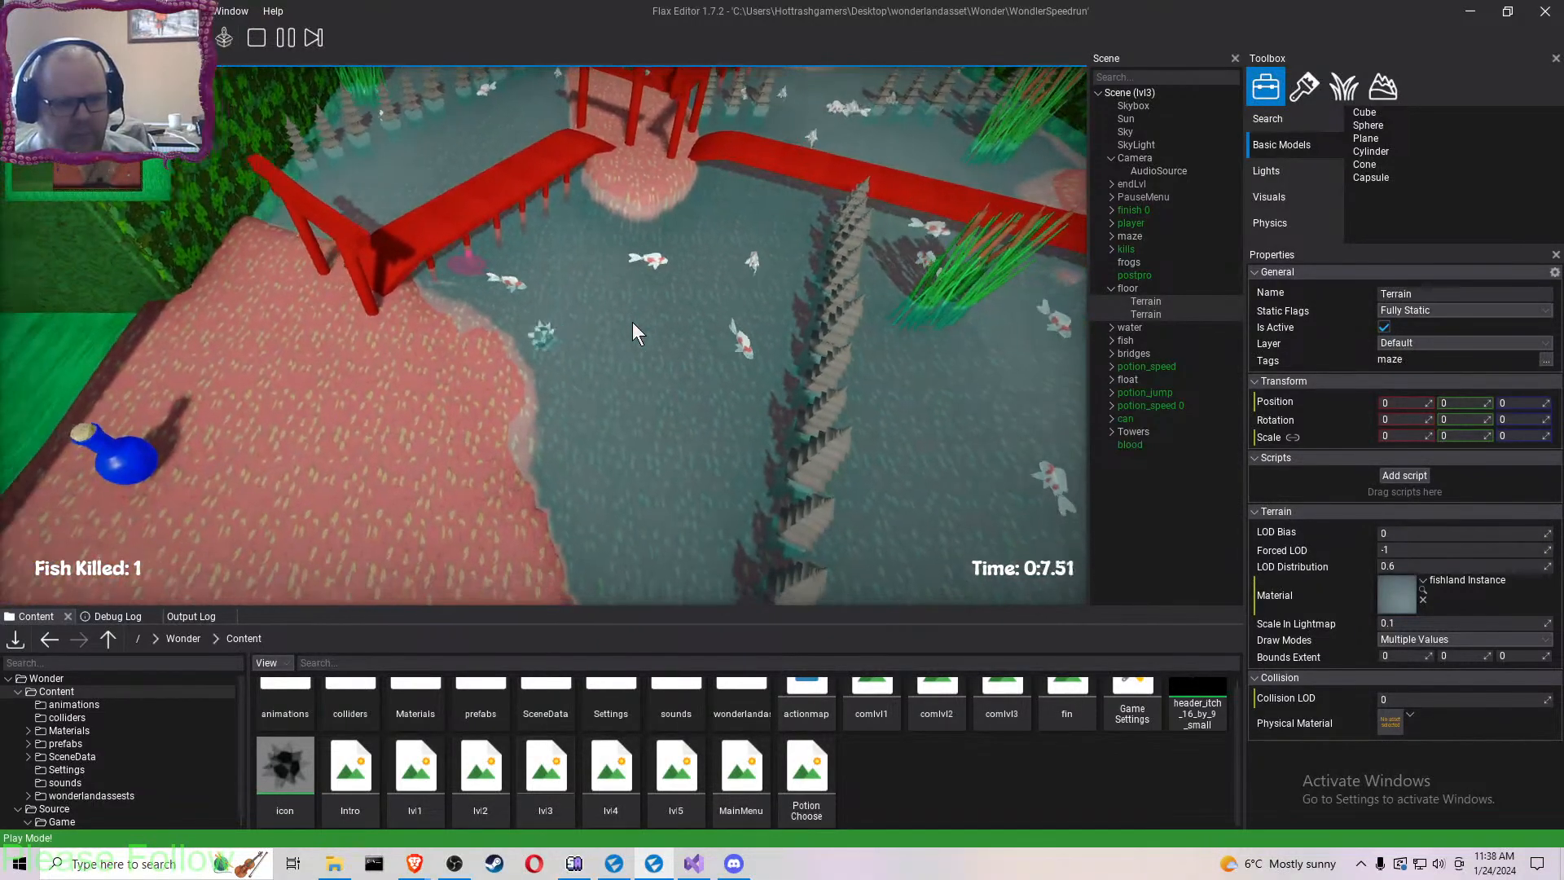
# - Bring the player out of the water onto the starting bank and circle around the blue potion
pyautogui.press('w')
pyautogui.press('a')
pyautogui.press('s')
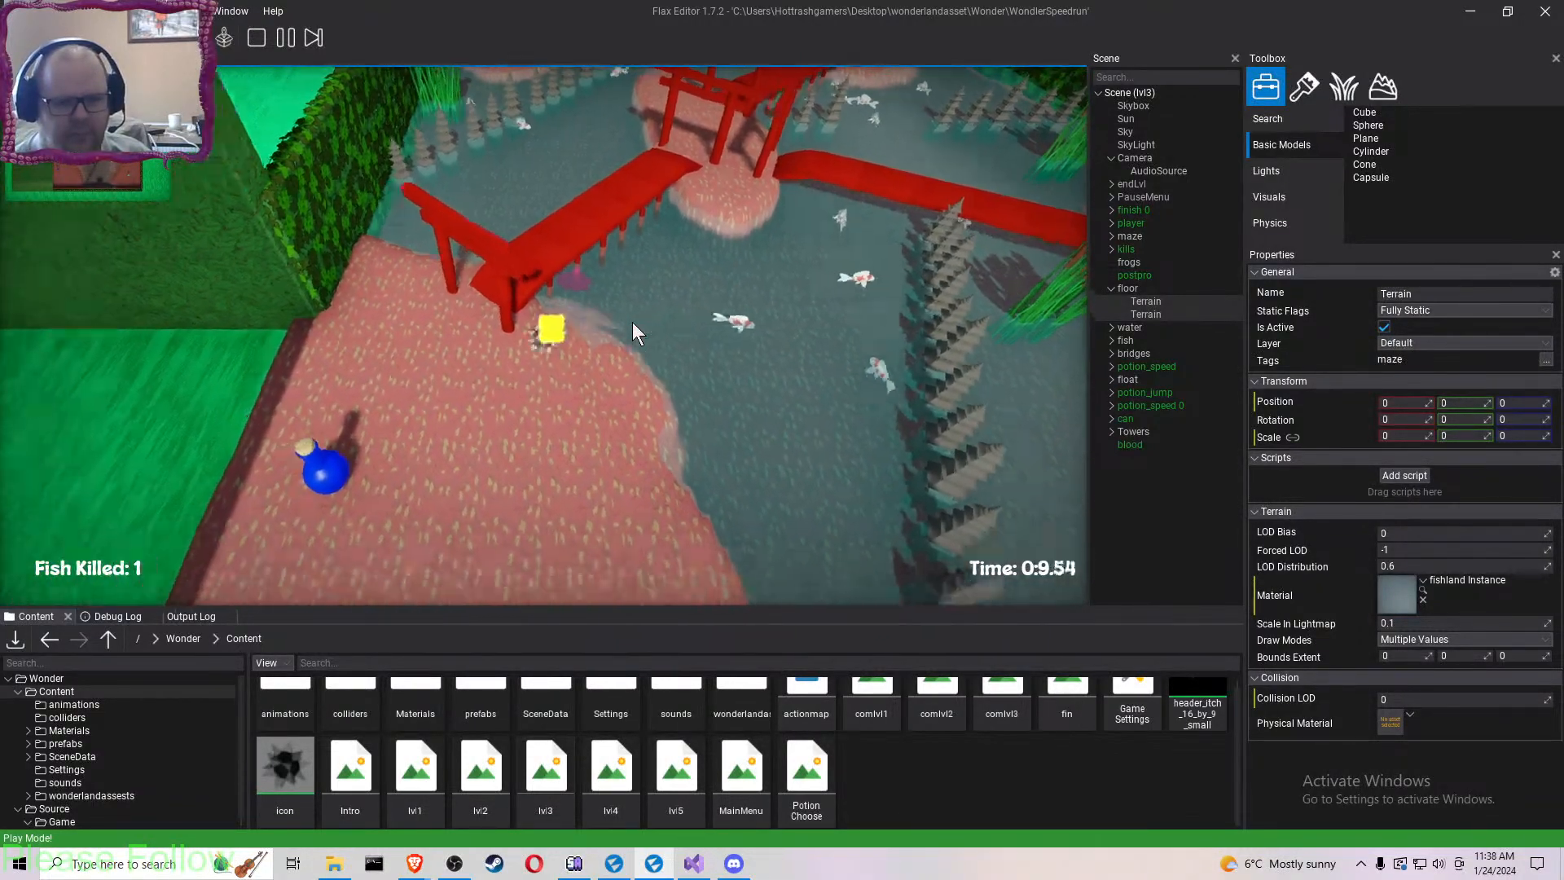
pyautogui.press('s')
pyautogui.press('a')
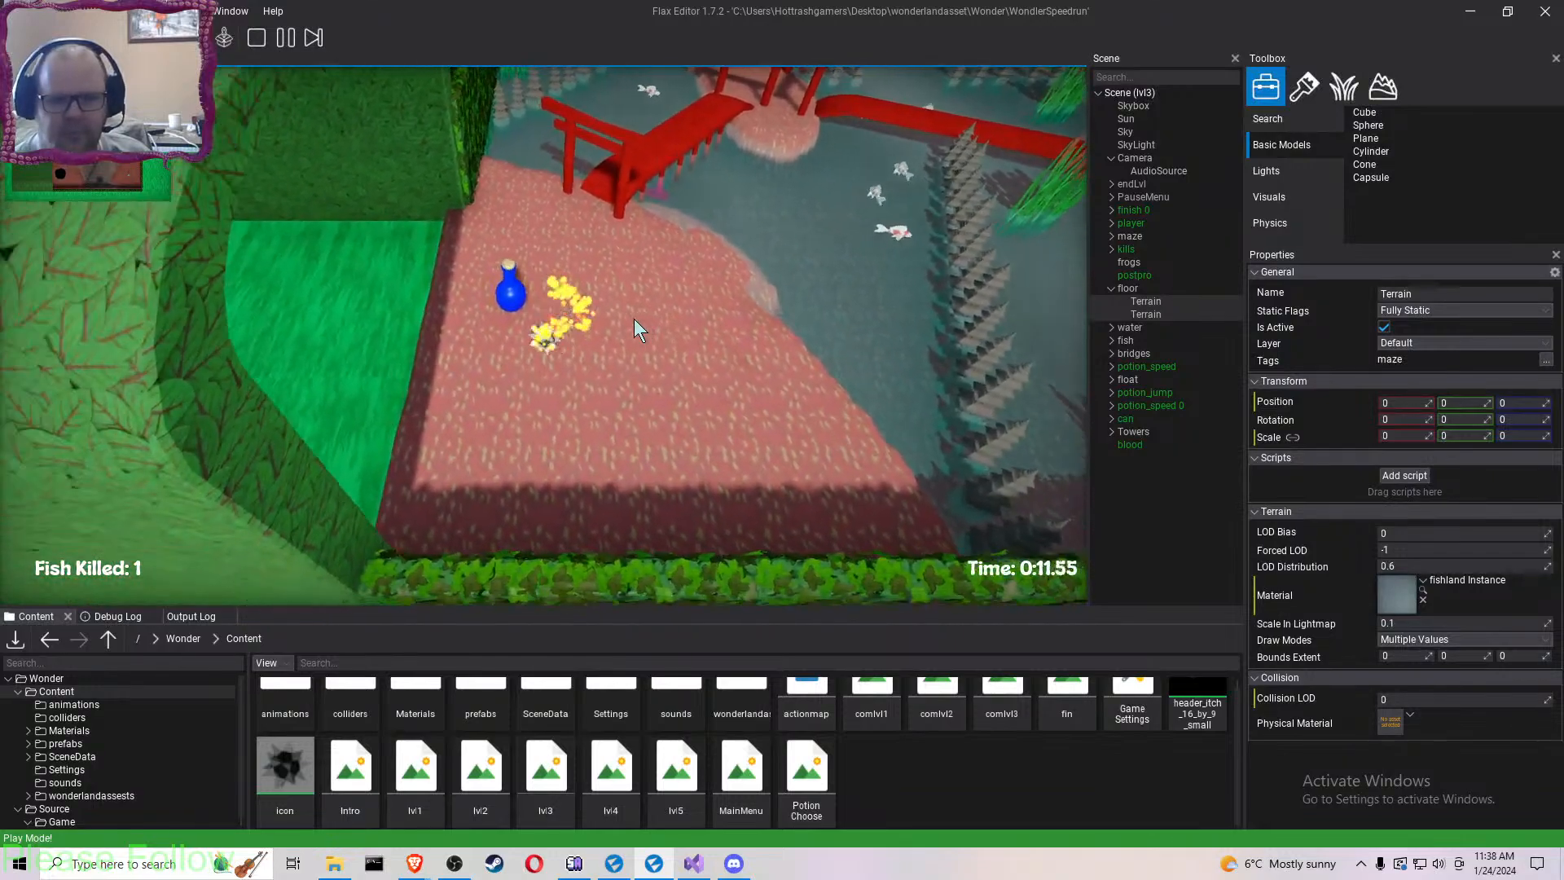
pyautogui.press('a')
pyautogui.press('w')
pyautogui.press('d')
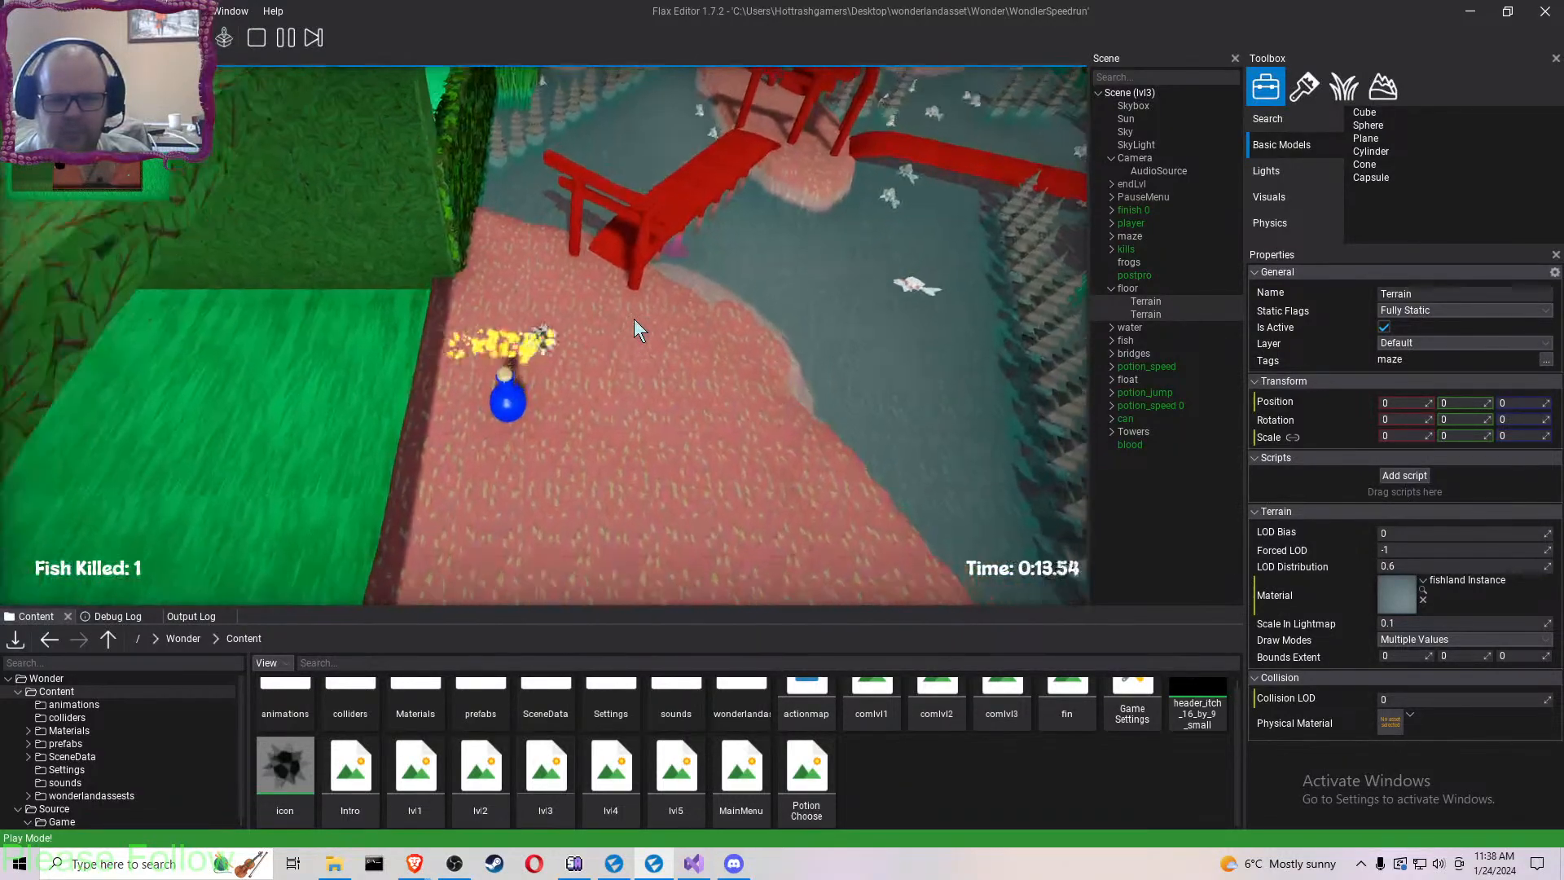
# - Move past the first bridge and through the pond toward the red potion's island, running into fish
pyautogui.press('w')
pyautogui.press('d')
pyautogui.press('a')
pyautogui.press('w')
pyautogui.press('d')
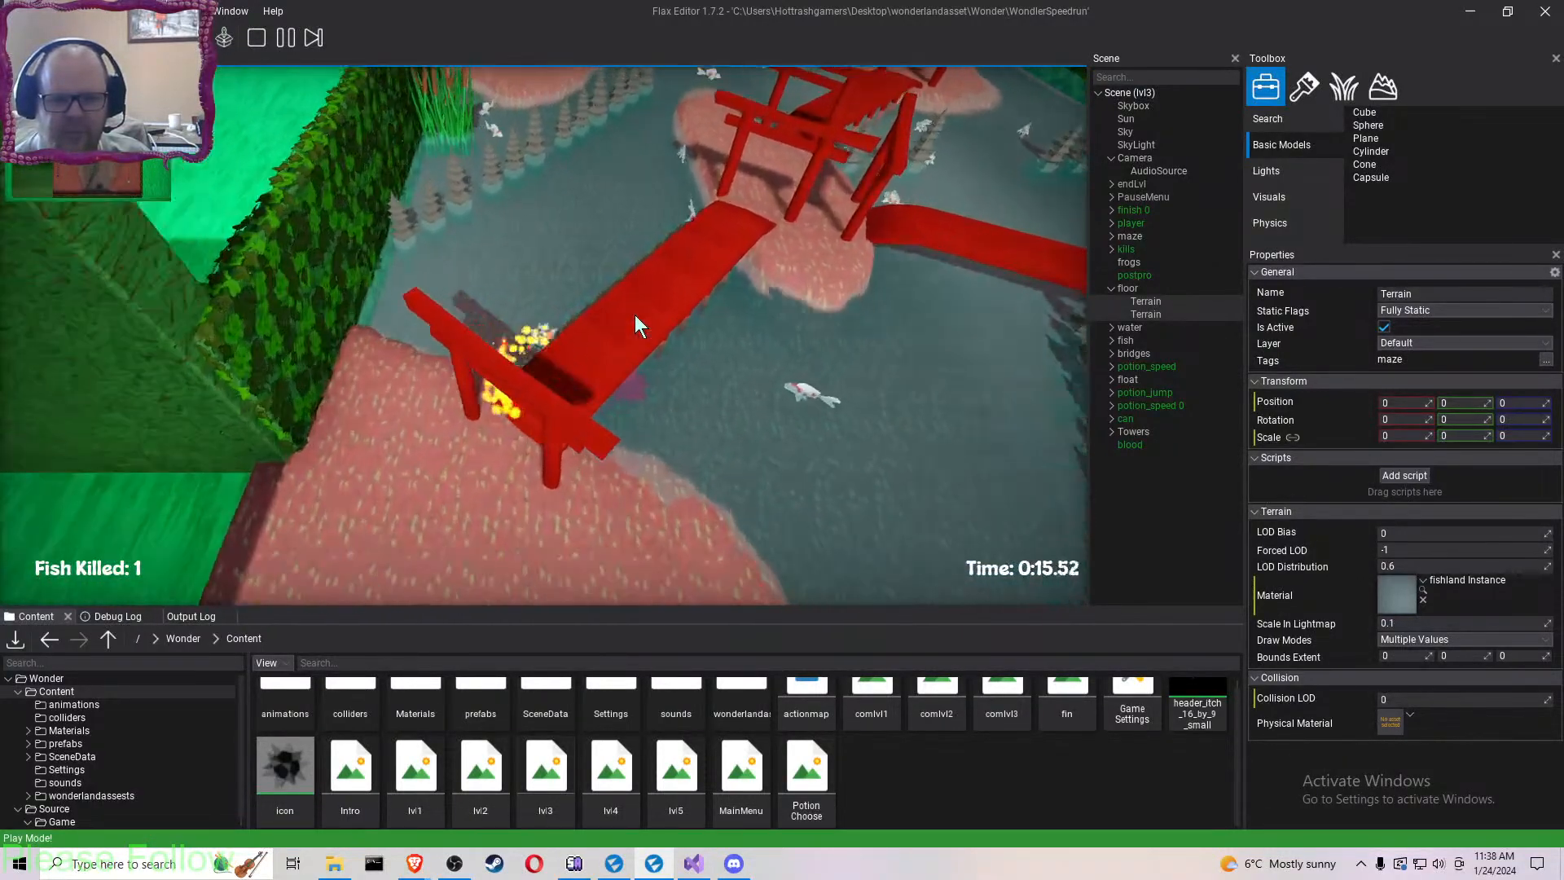
pyautogui.press('a')
pyautogui.press('s')
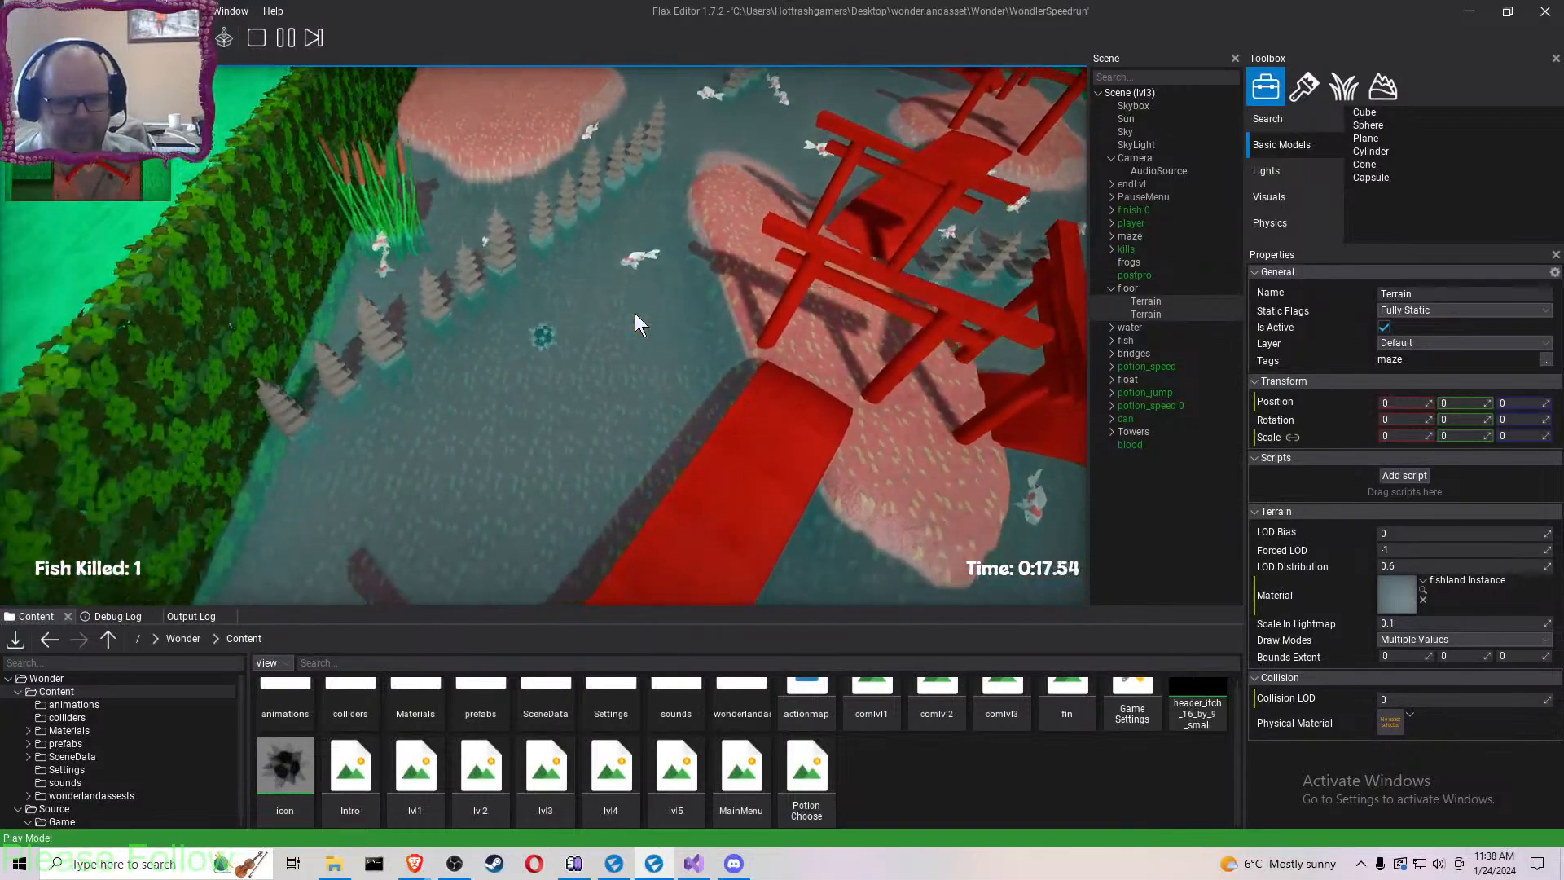
pyautogui.press('d')
pyautogui.press('w')
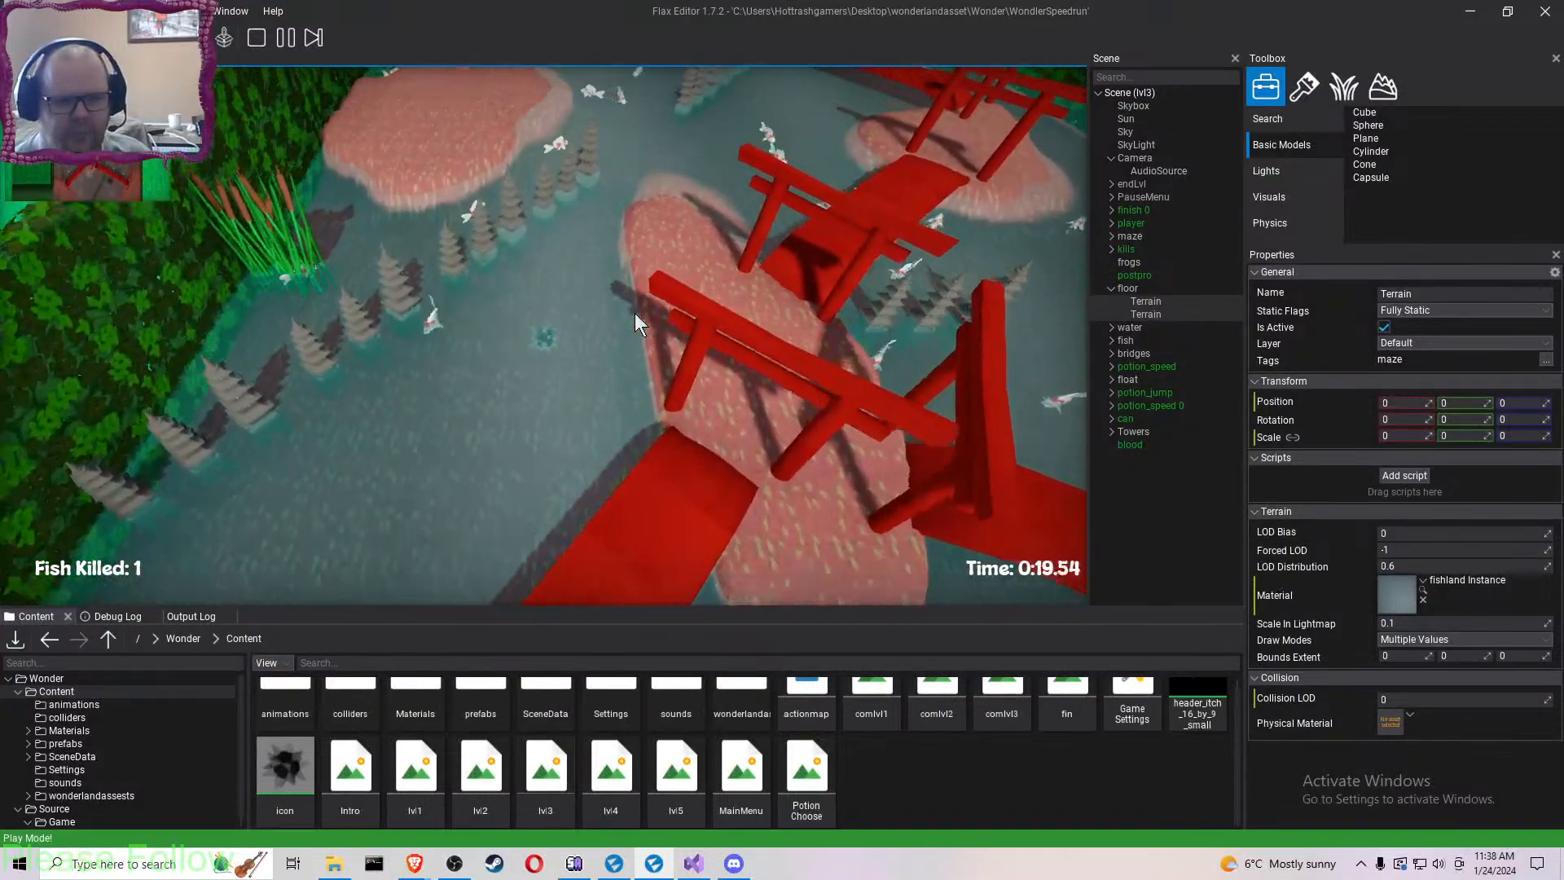
pyautogui.press('w')
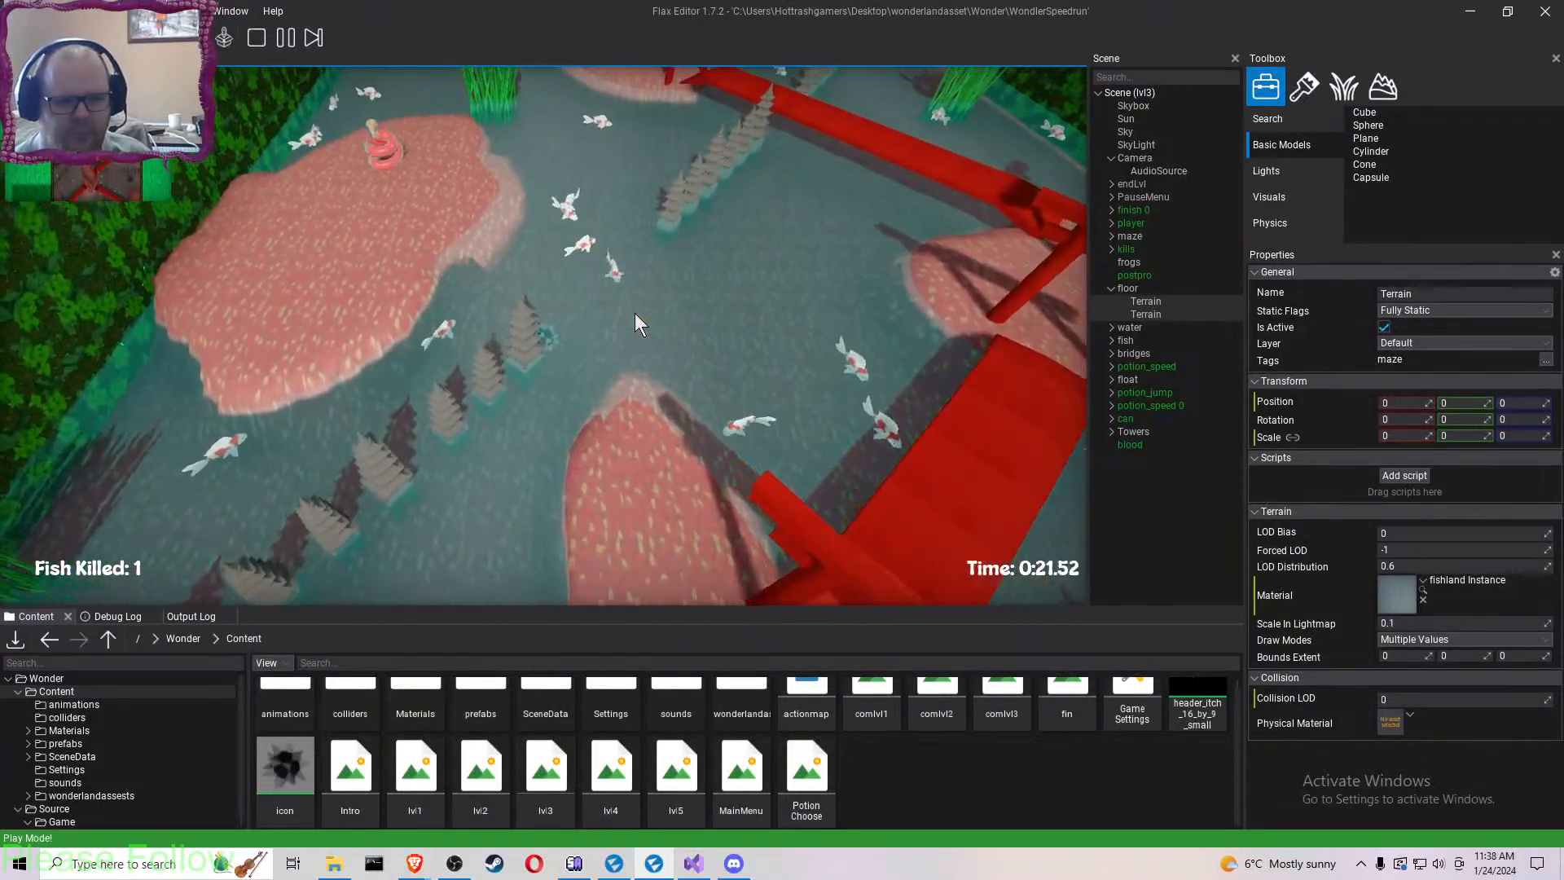
pyautogui.press('w')
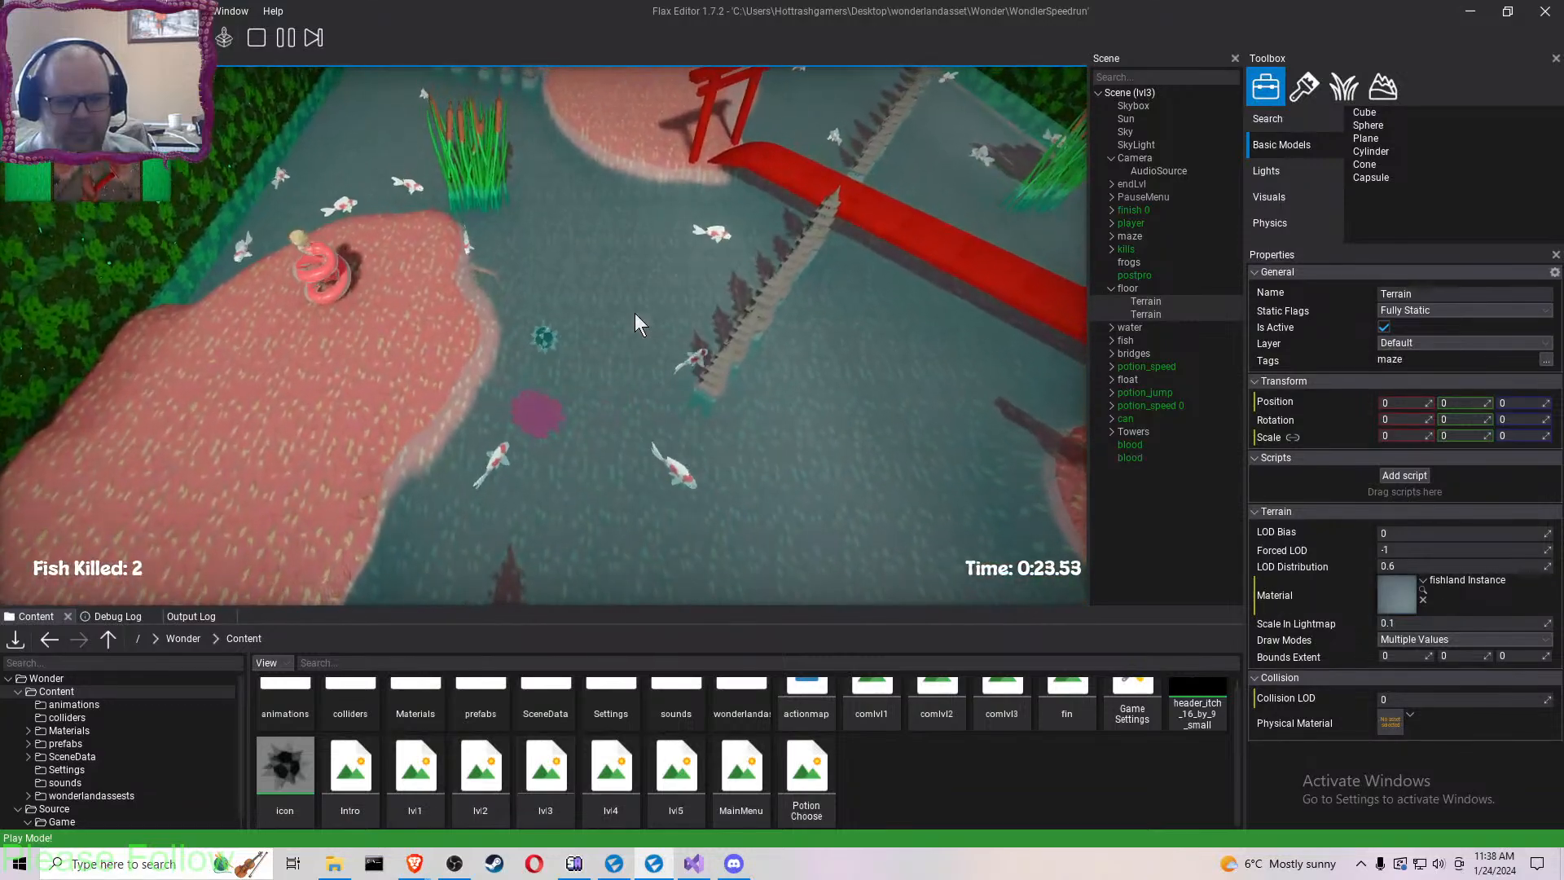
pyautogui.press('w')
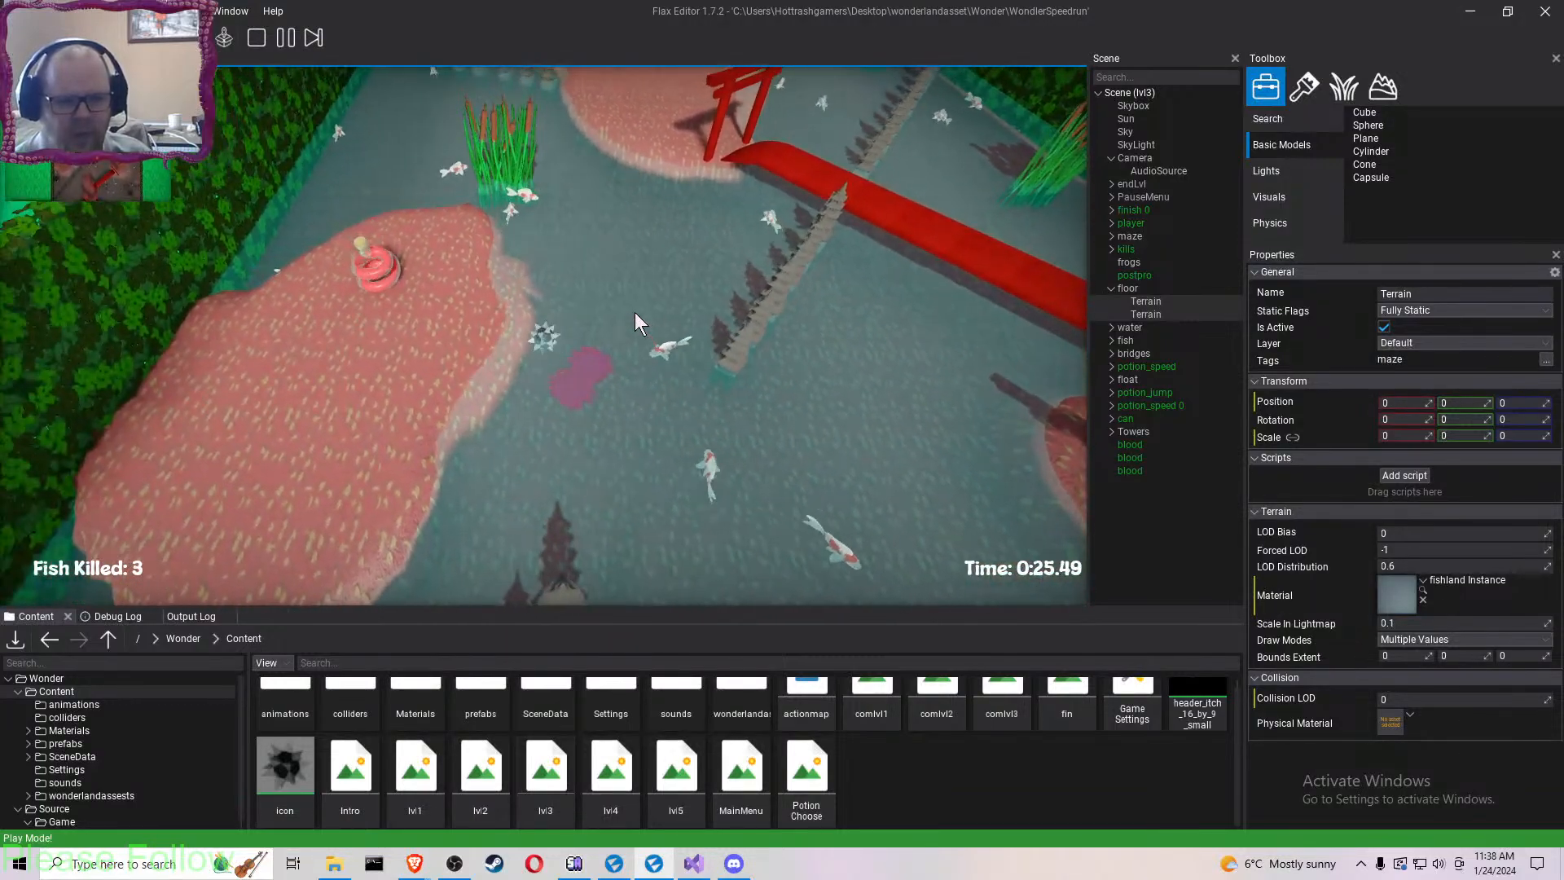
# - Test moving over the red potion's island terrain and collect the potion
pyautogui.press('a')
pyautogui.press('d')
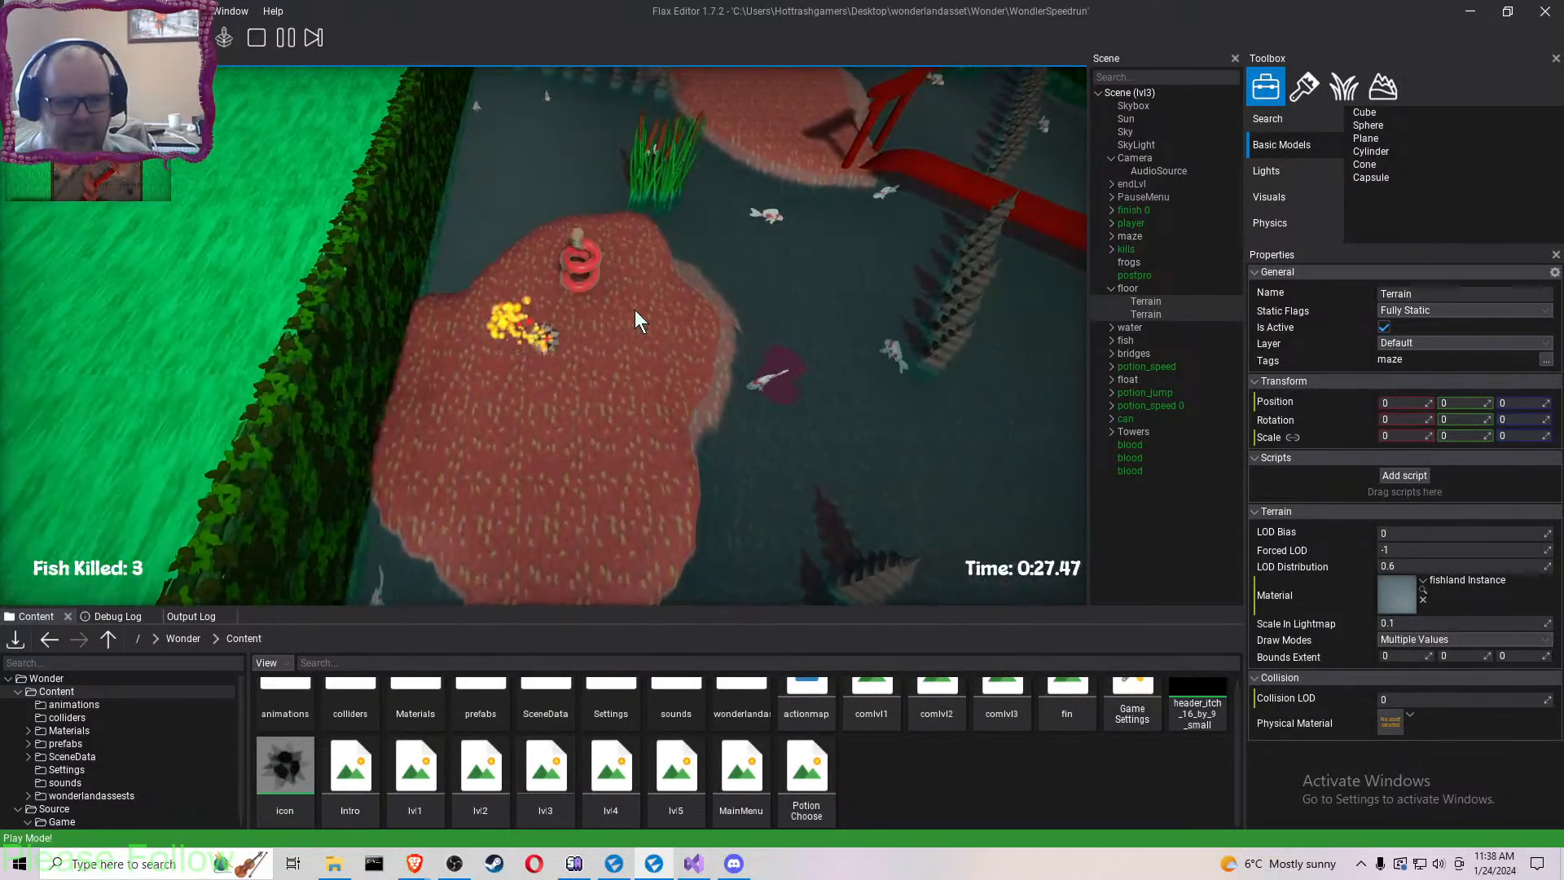
pyautogui.press('s')
pyautogui.press('a')
pyautogui.press('d')
pyautogui.press('w')
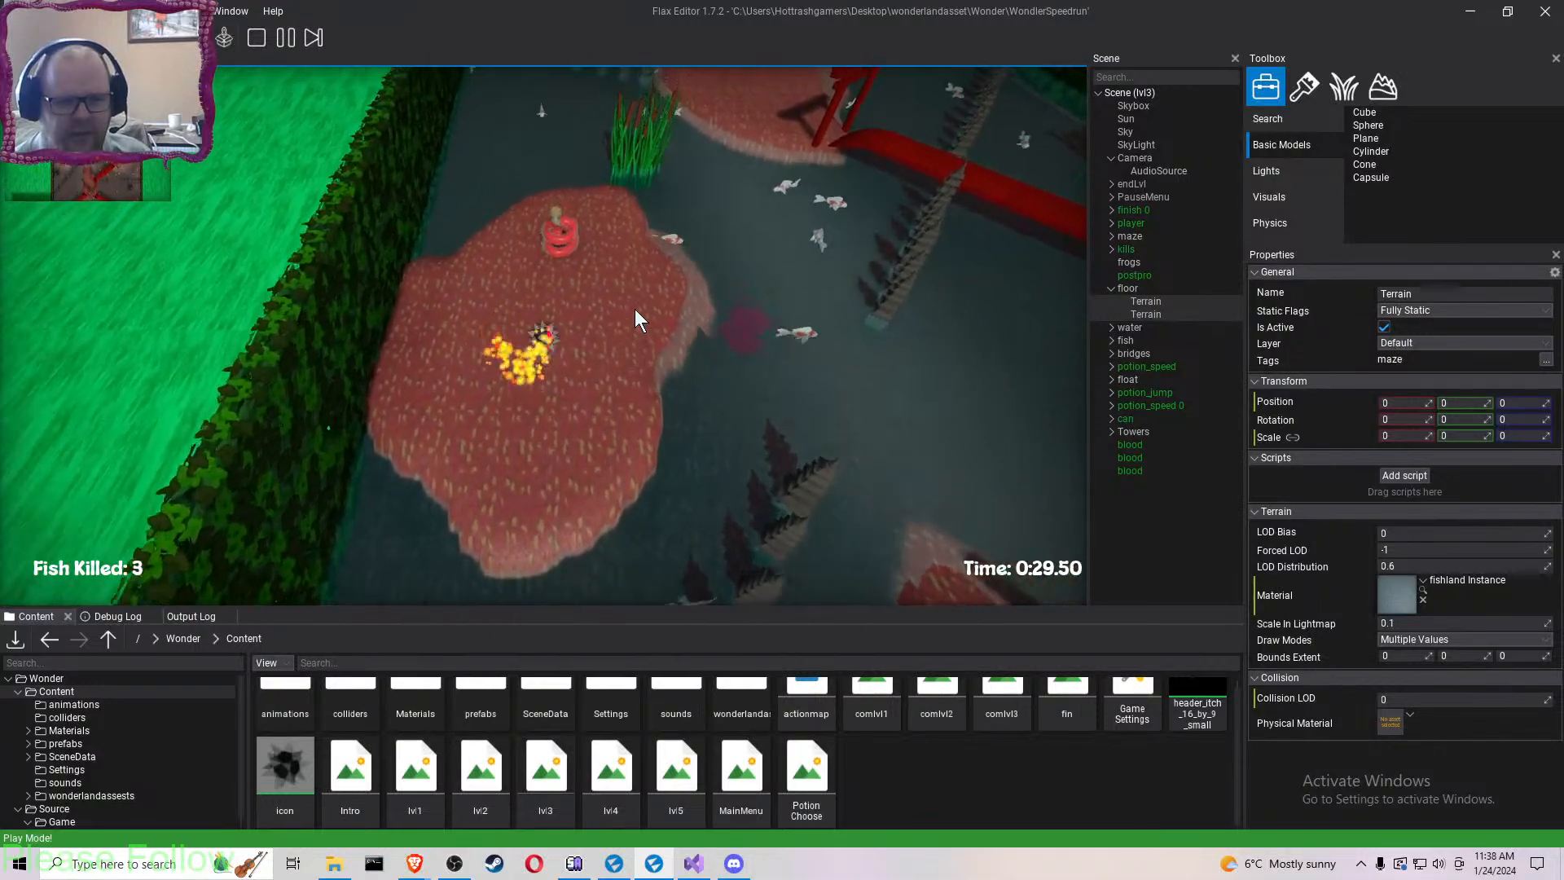
pyautogui.press('w')
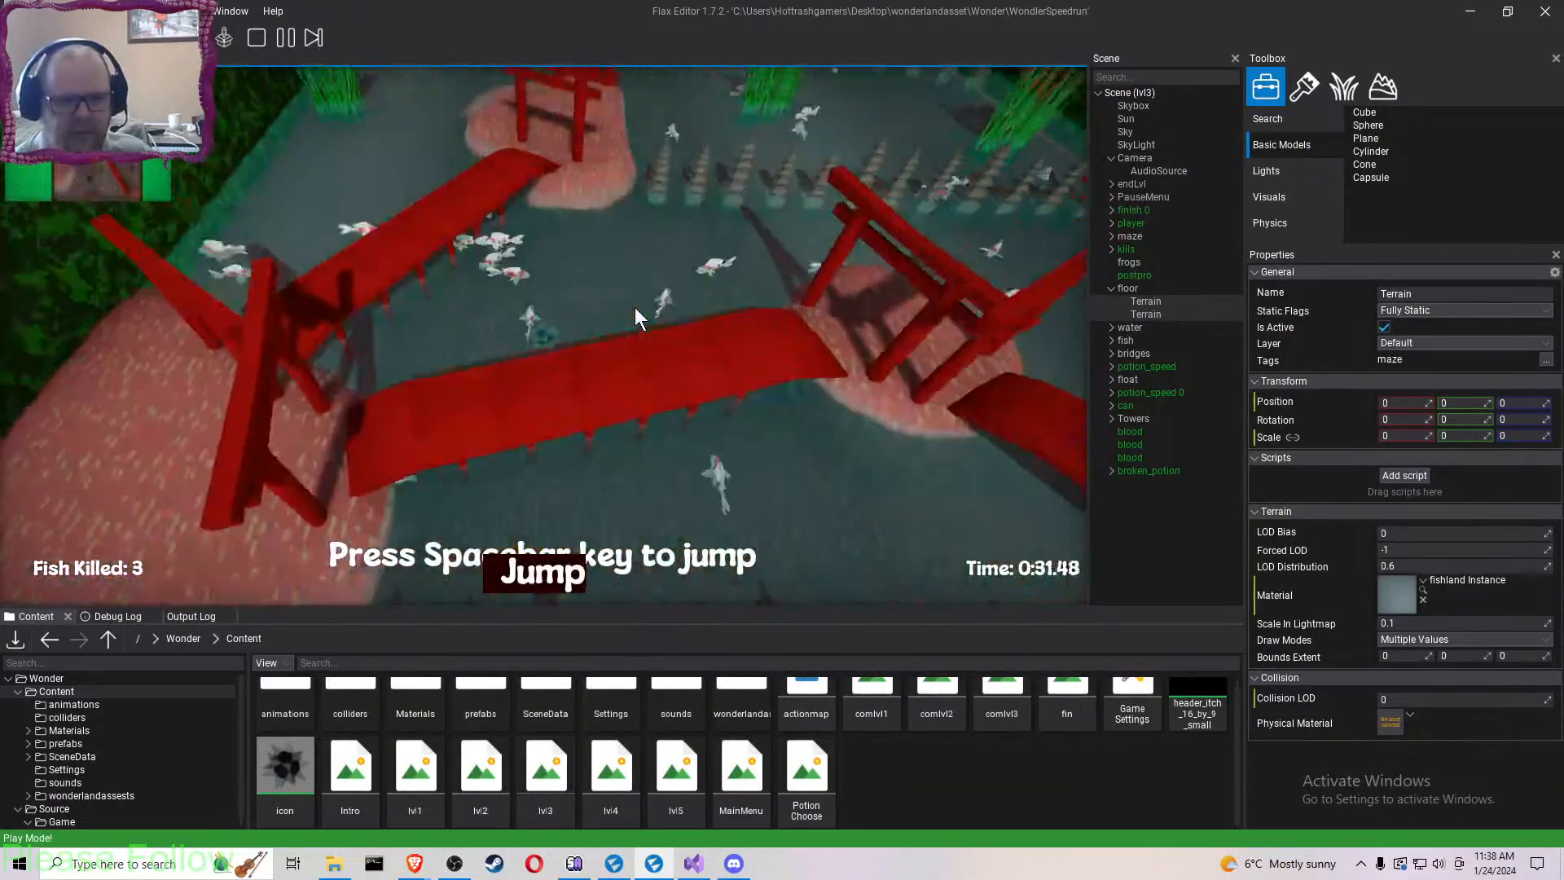
# - Move the player out from under the bridge and through the pond toward the bank beside the hedge
pyautogui.press('w')
pyautogui.press('s')
pyautogui.press('d')
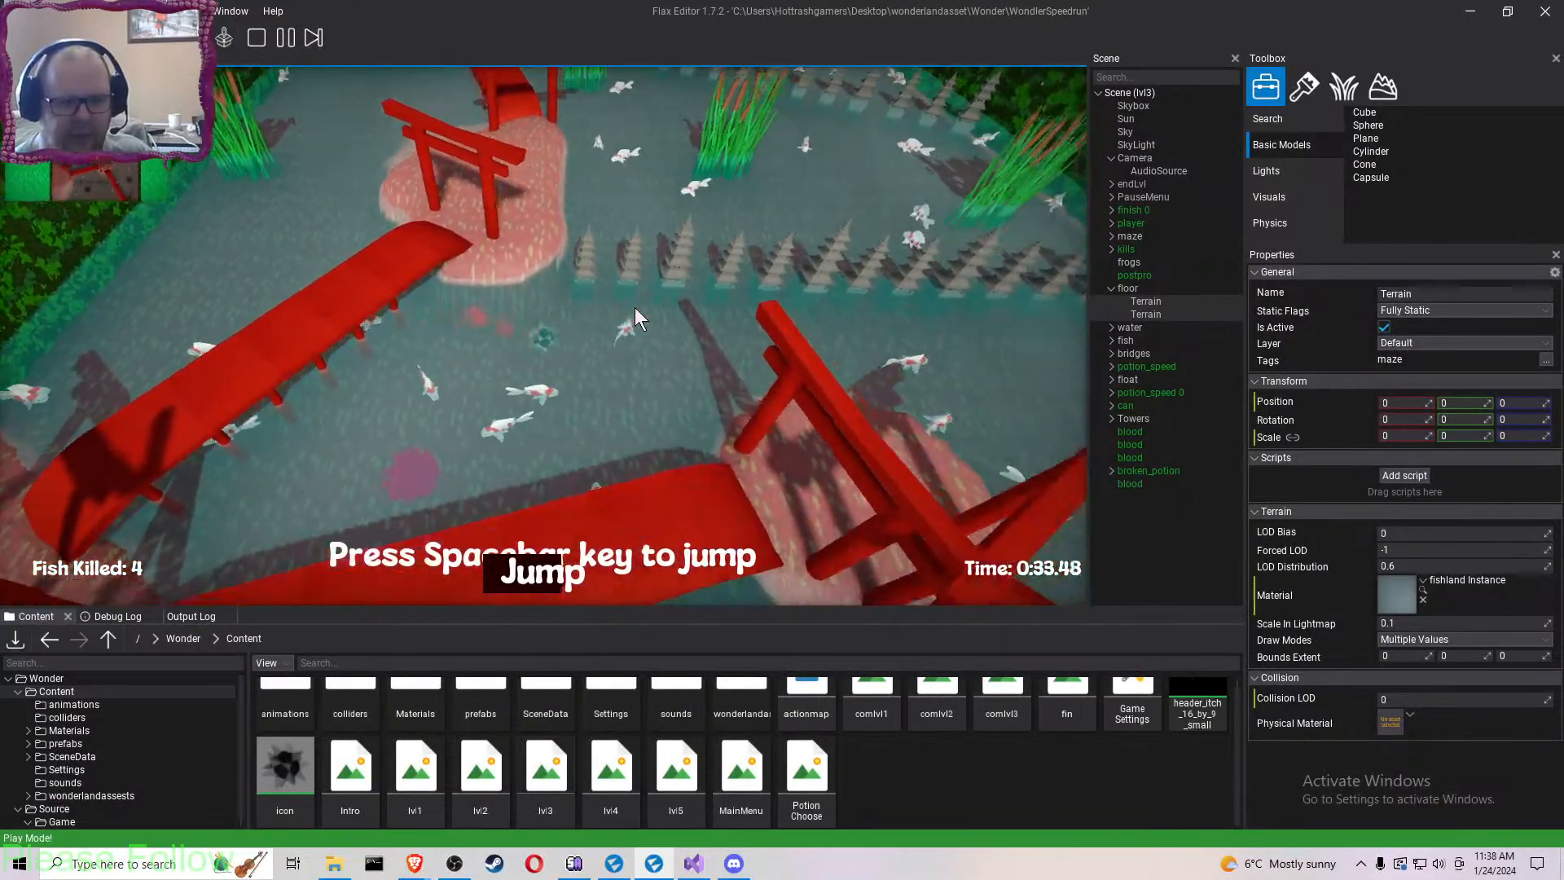
pyautogui.press('d')
pyautogui.press('s')
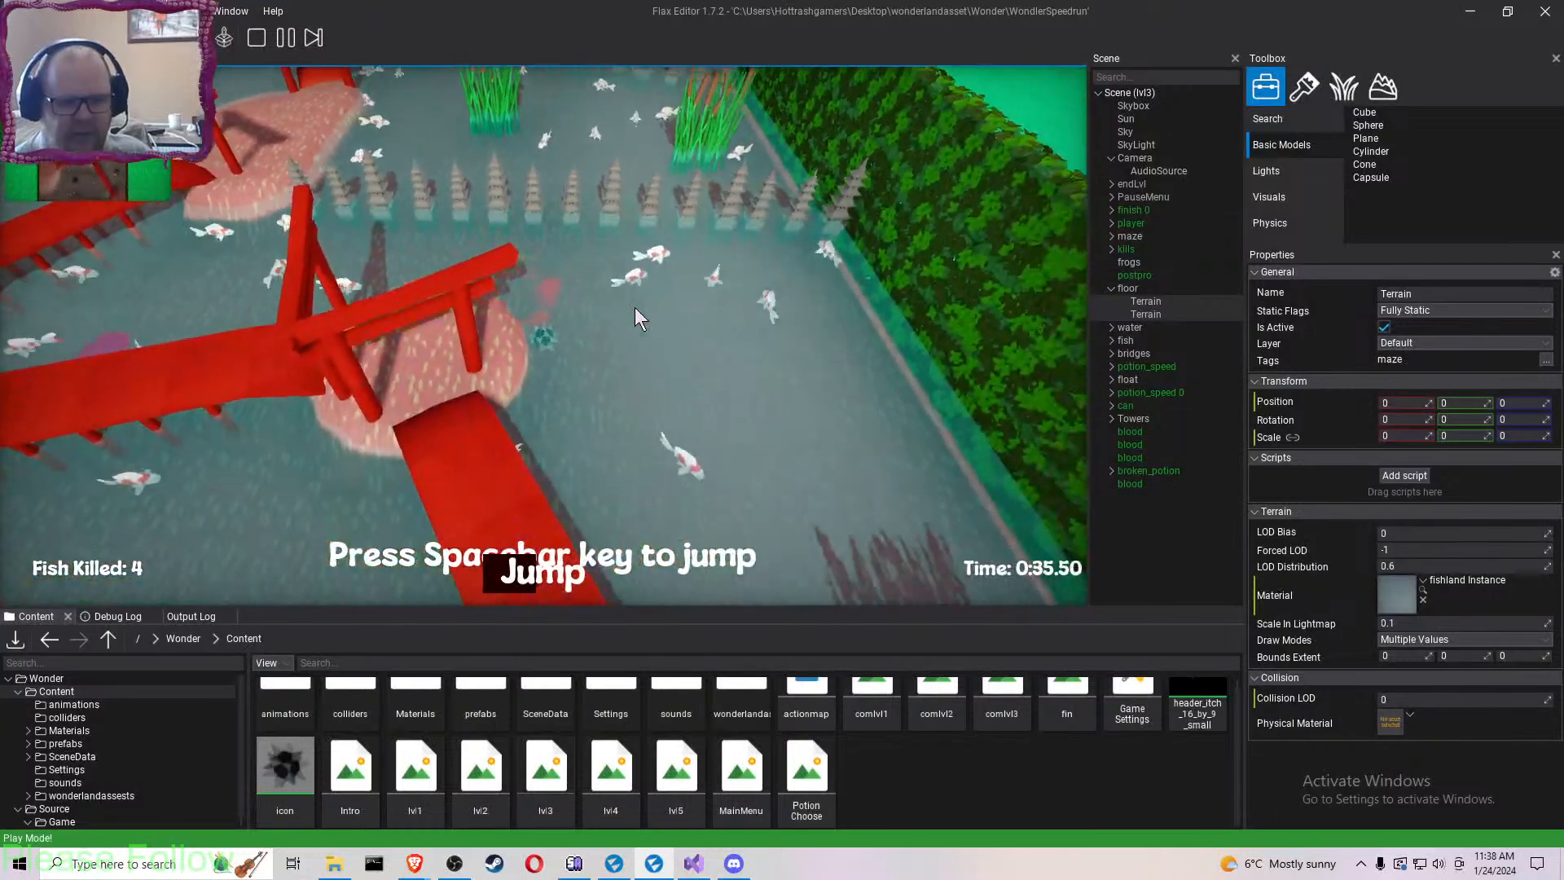
pyautogui.press('s')
pyautogui.press('d')
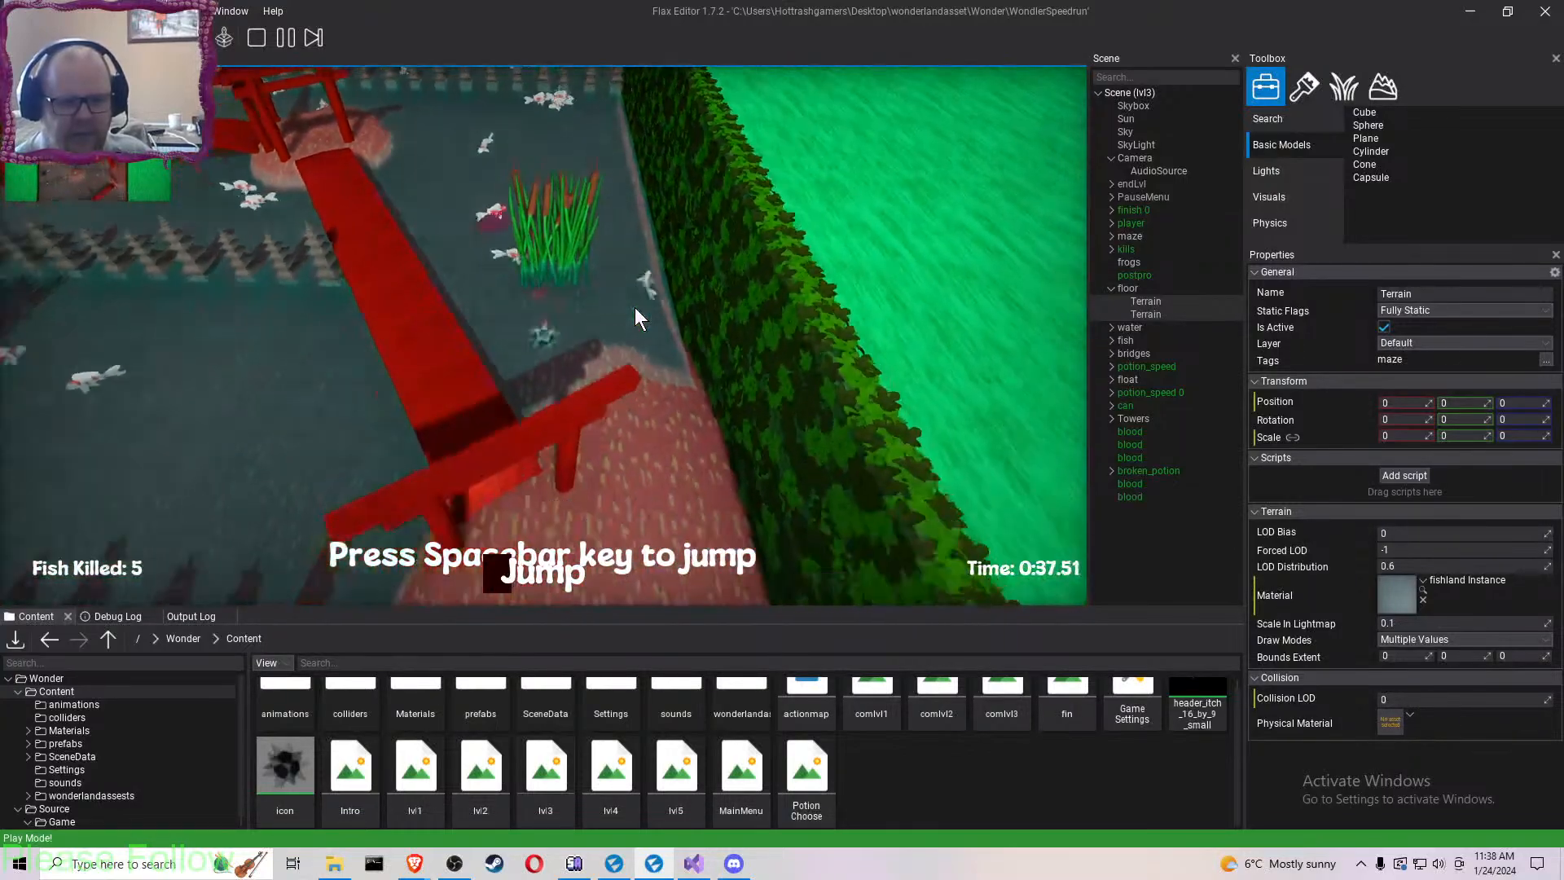
# - Test climbing from the water onto the hedge-side bank, moving around near its gate, and re-entering the pond beside the bridge
pyautogui.press('d')
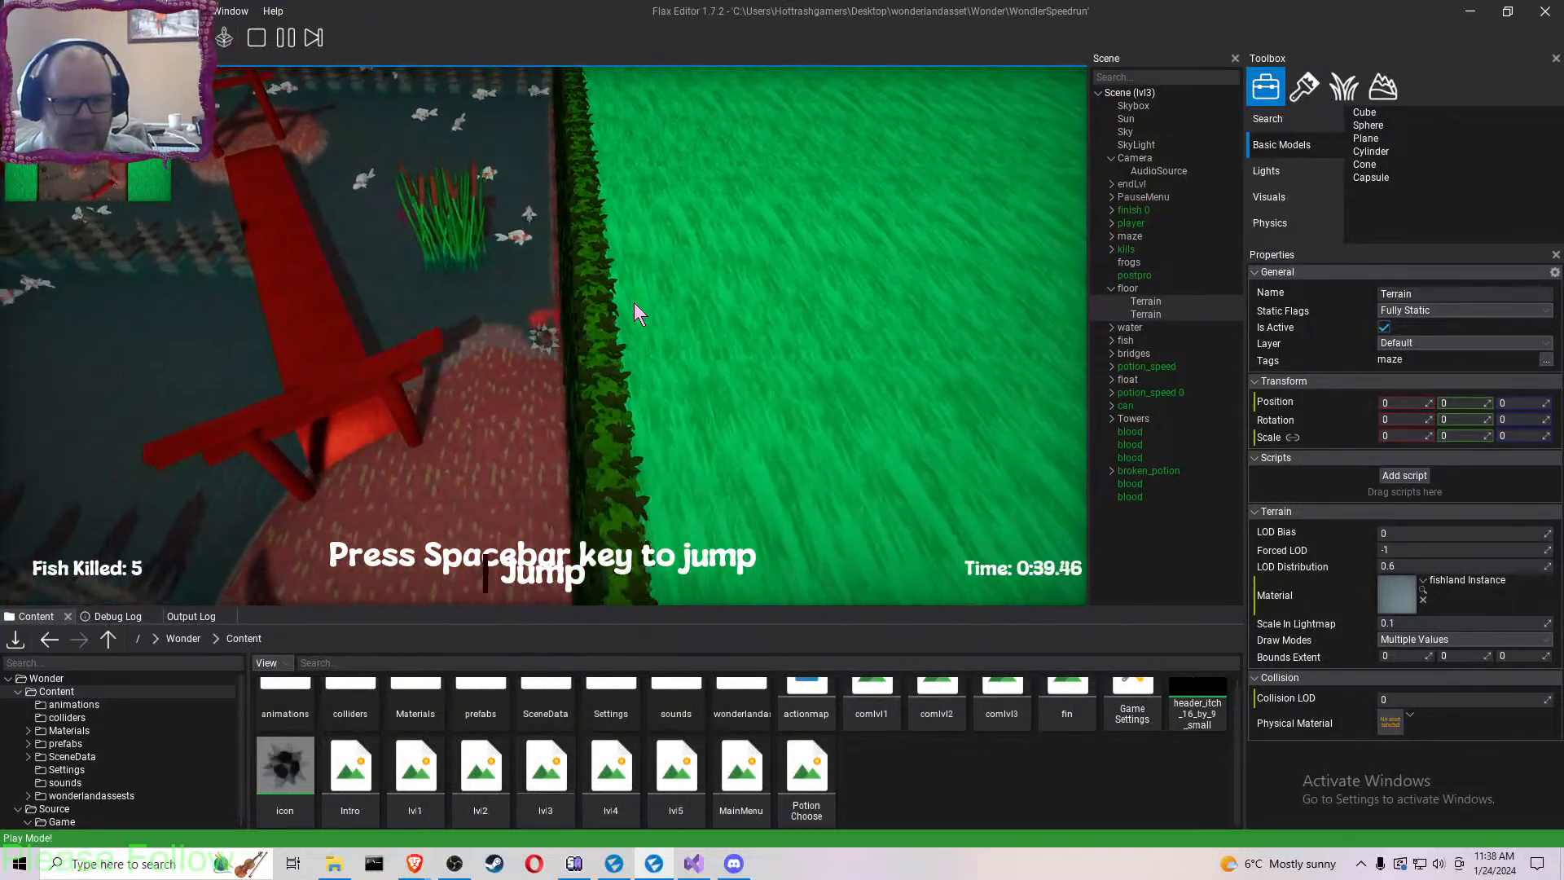
pyautogui.press('s')
pyautogui.press('a')
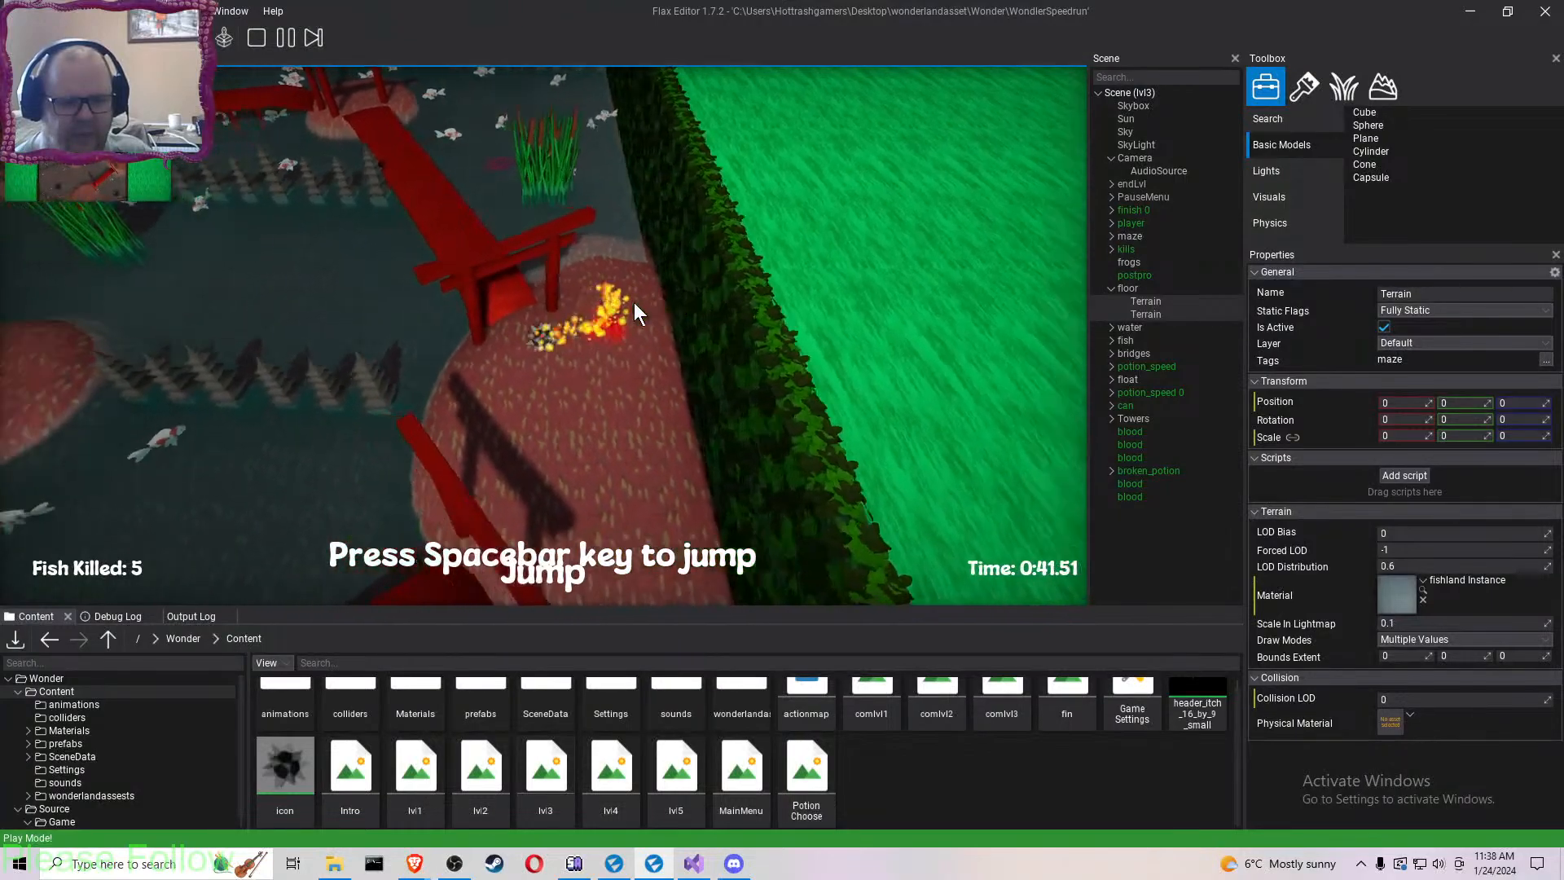
pyautogui.press('d')
pyautogui.press('a')
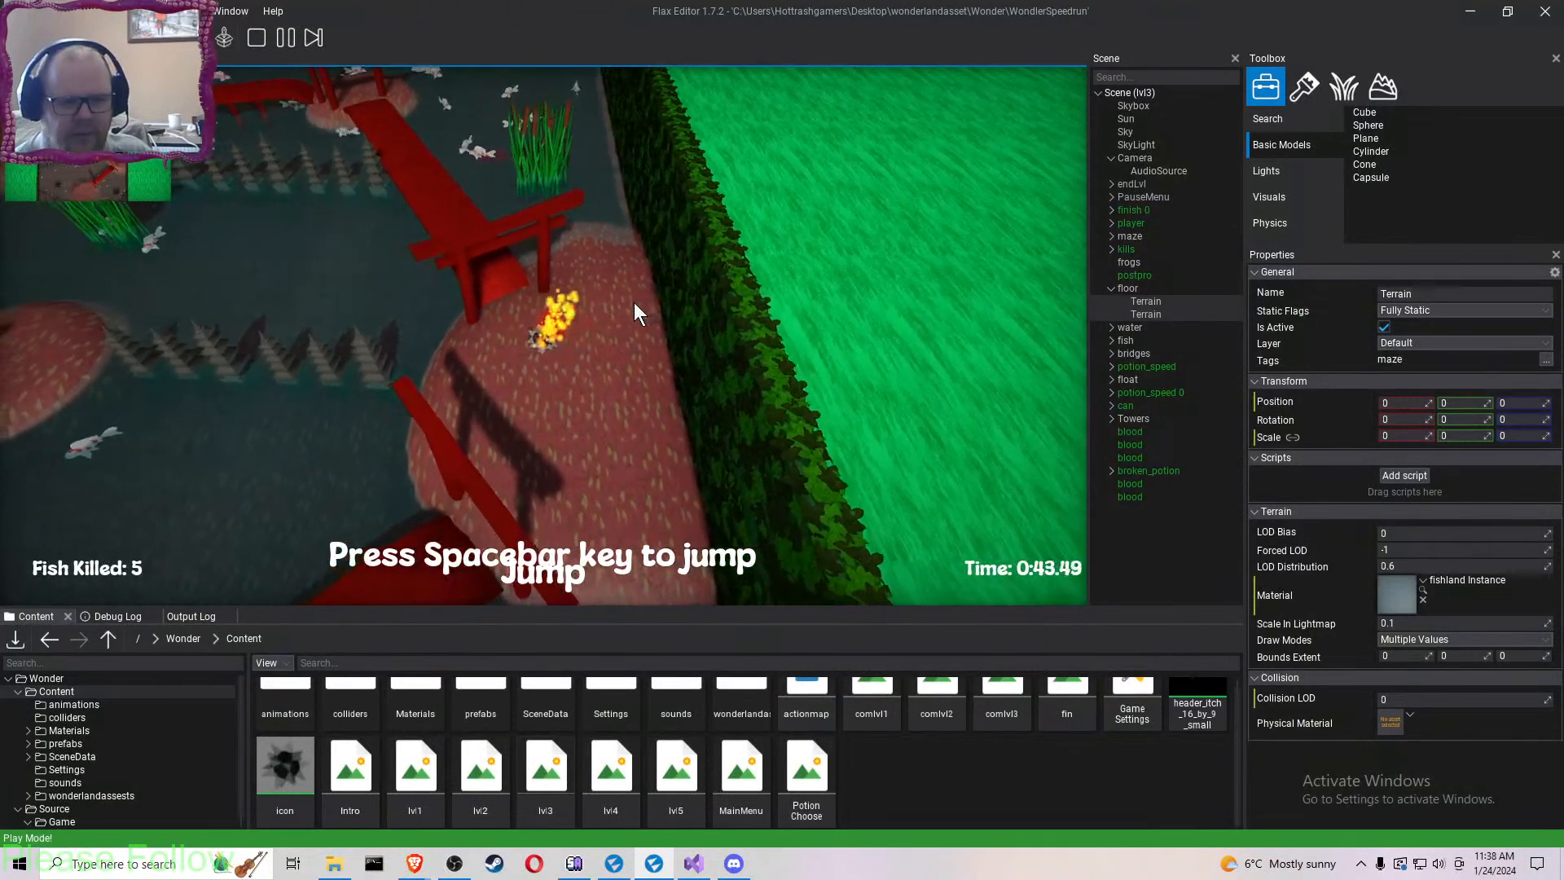
pyautogui.press('w')
pyautogui.press('a')
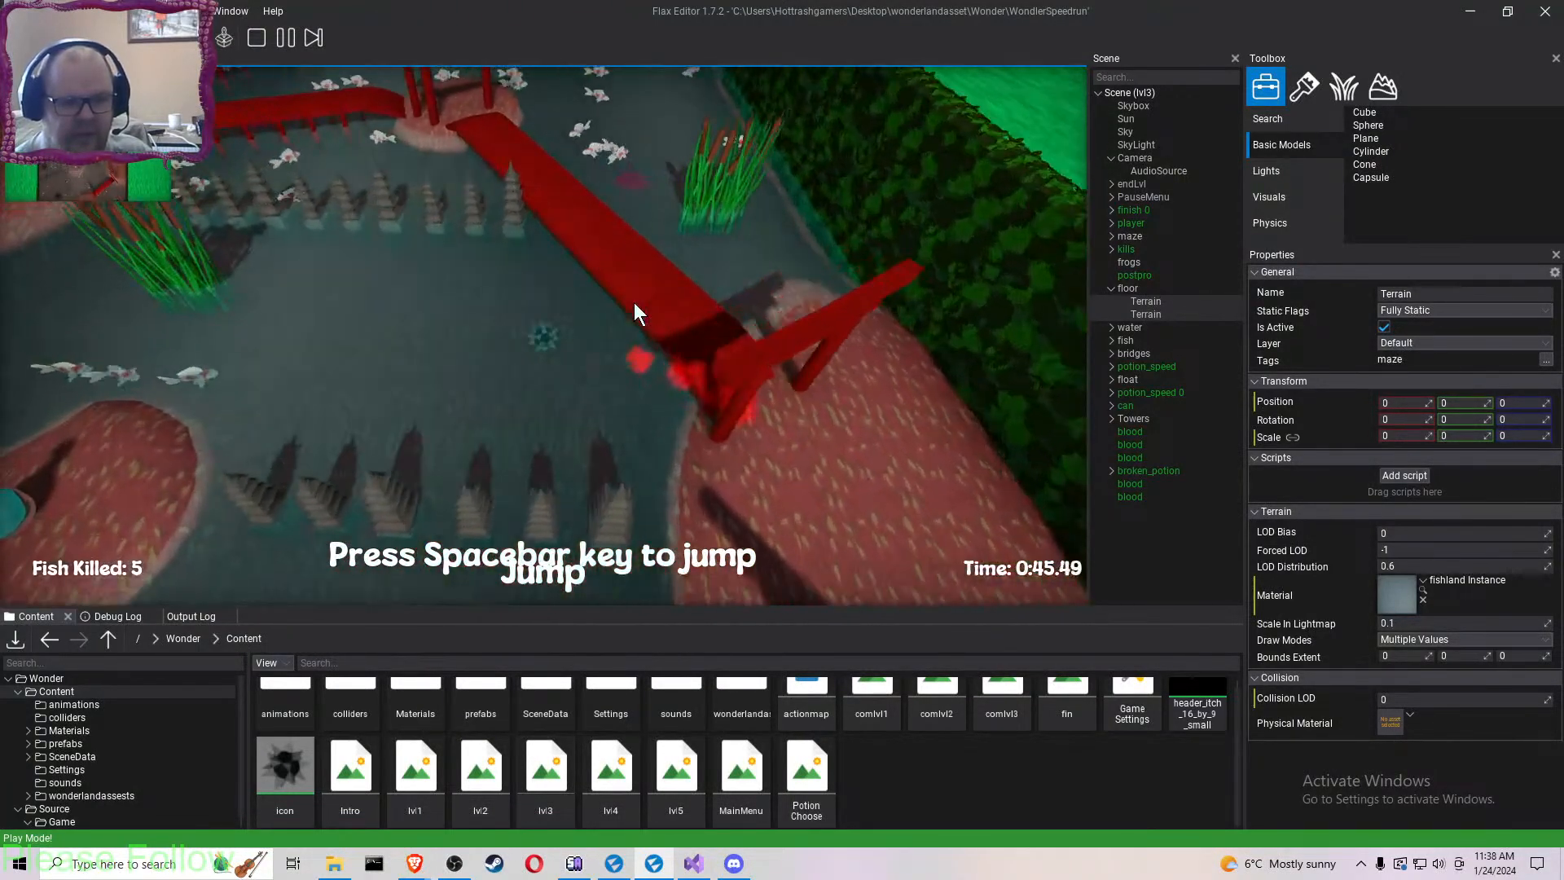
# - Cross under the bridge to the bank's hedge edge and climb ashore to the gate again
pyautogui.press('w')
pyautogui.press('d')
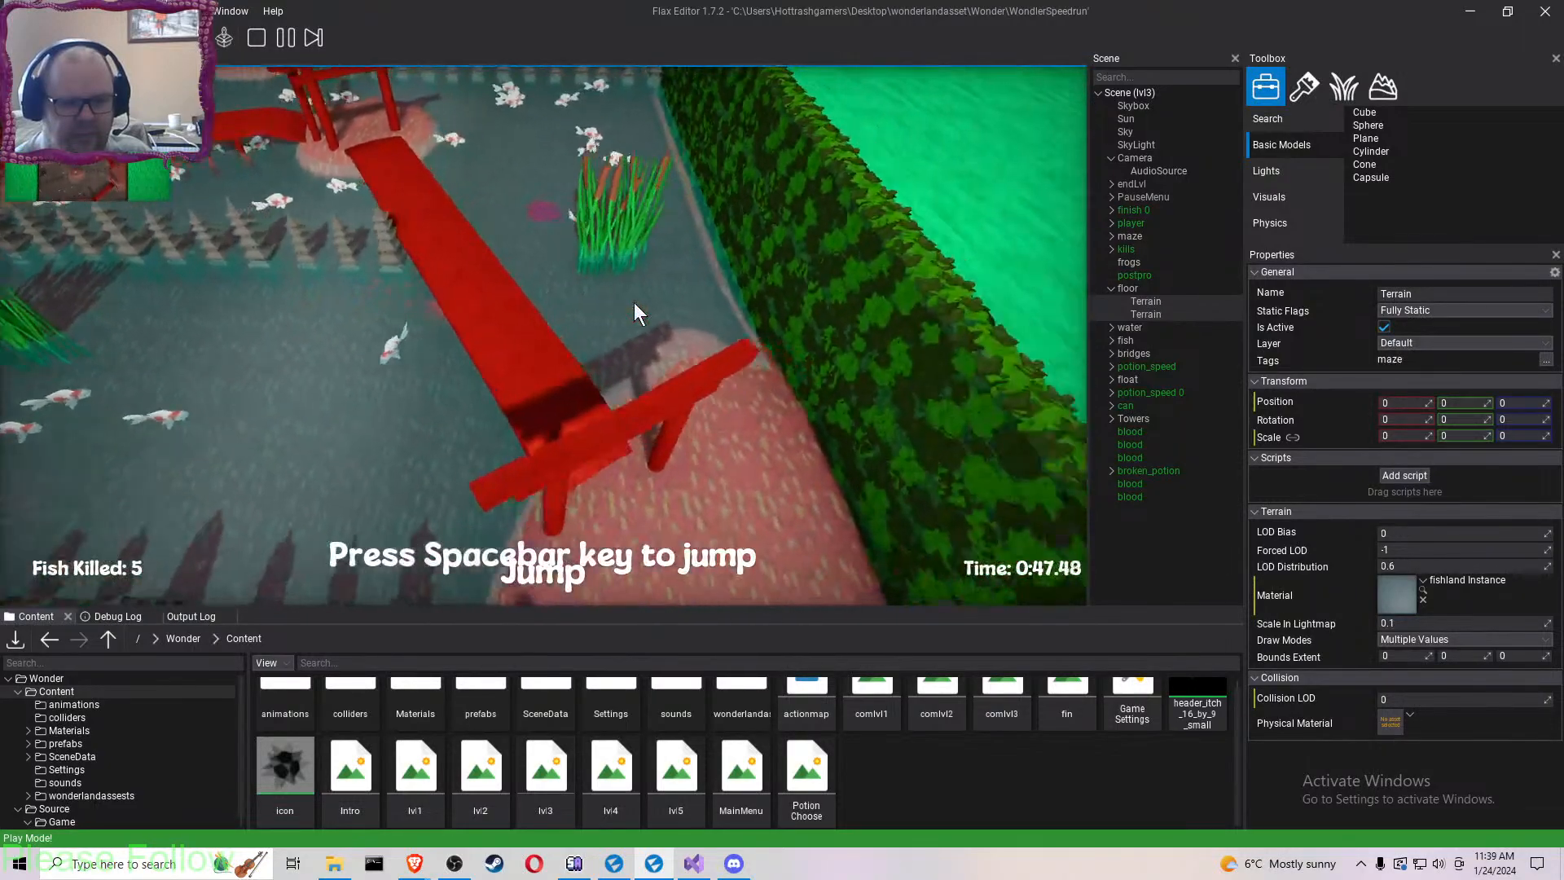
pyautogui.press('d')
pyautogui.press('a')
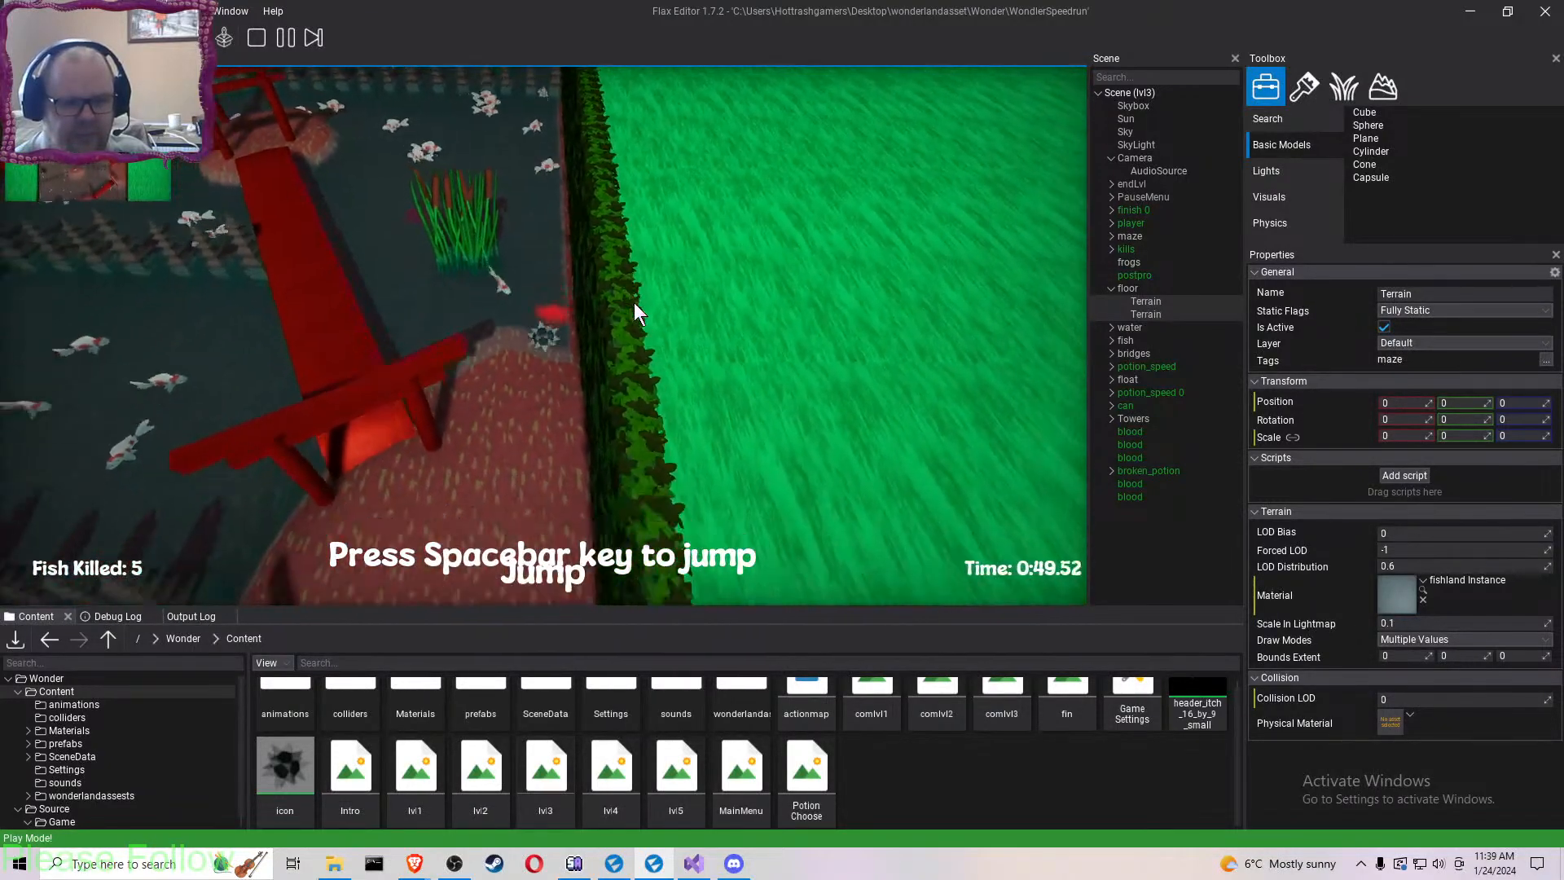
pyautogui.press('s')
pyautogui.press('a')
pyautogui.press('w')
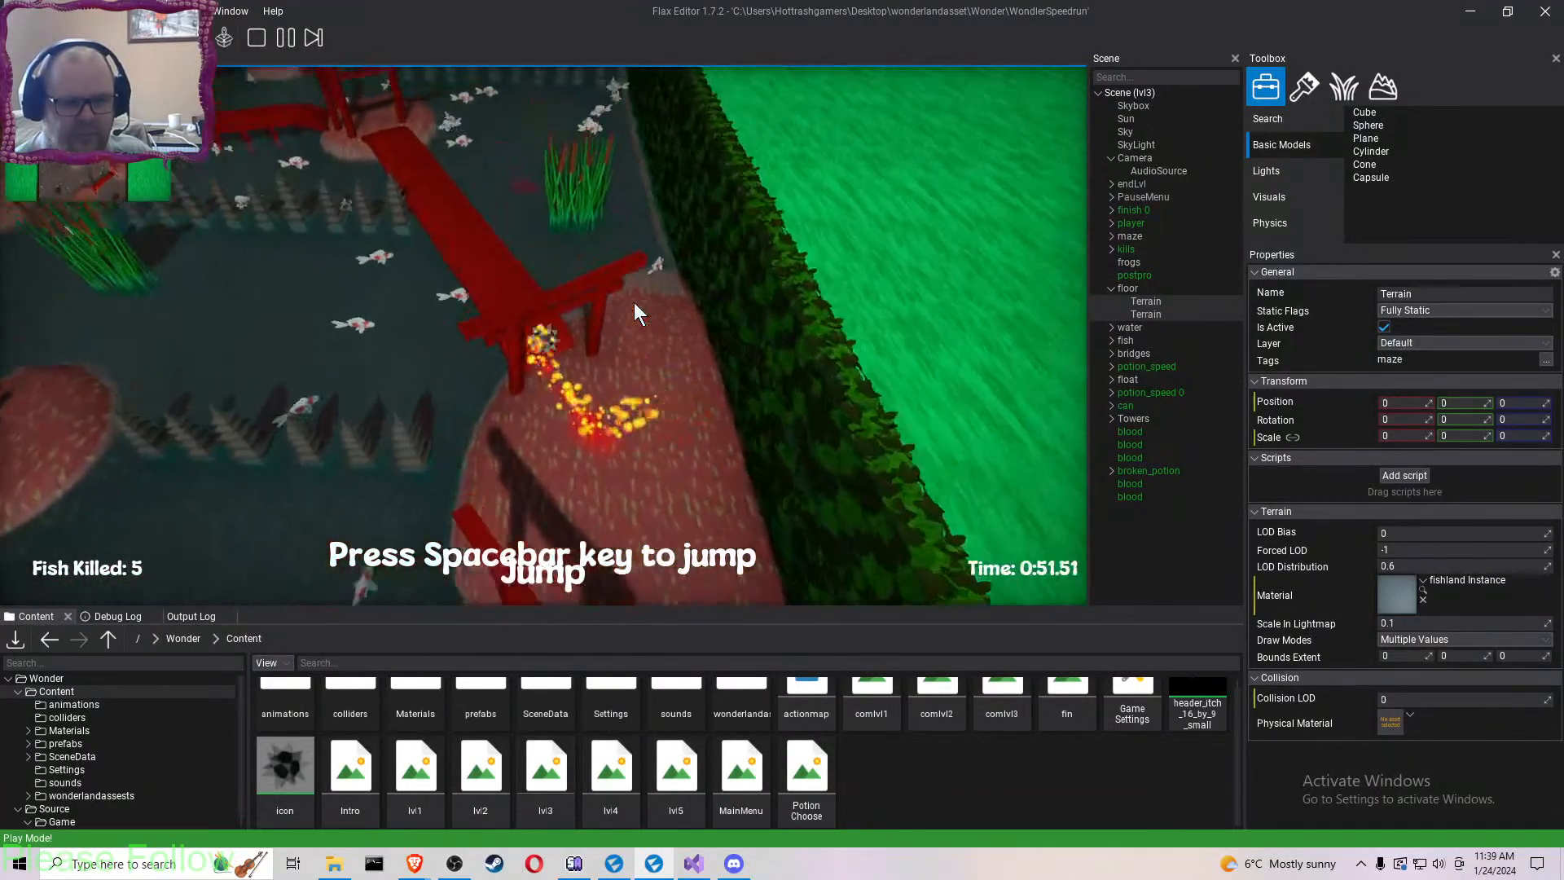
# - Head back through the pond and under the middle bridge, finishing at the spikes by the gate island
pyautogui.press('w')
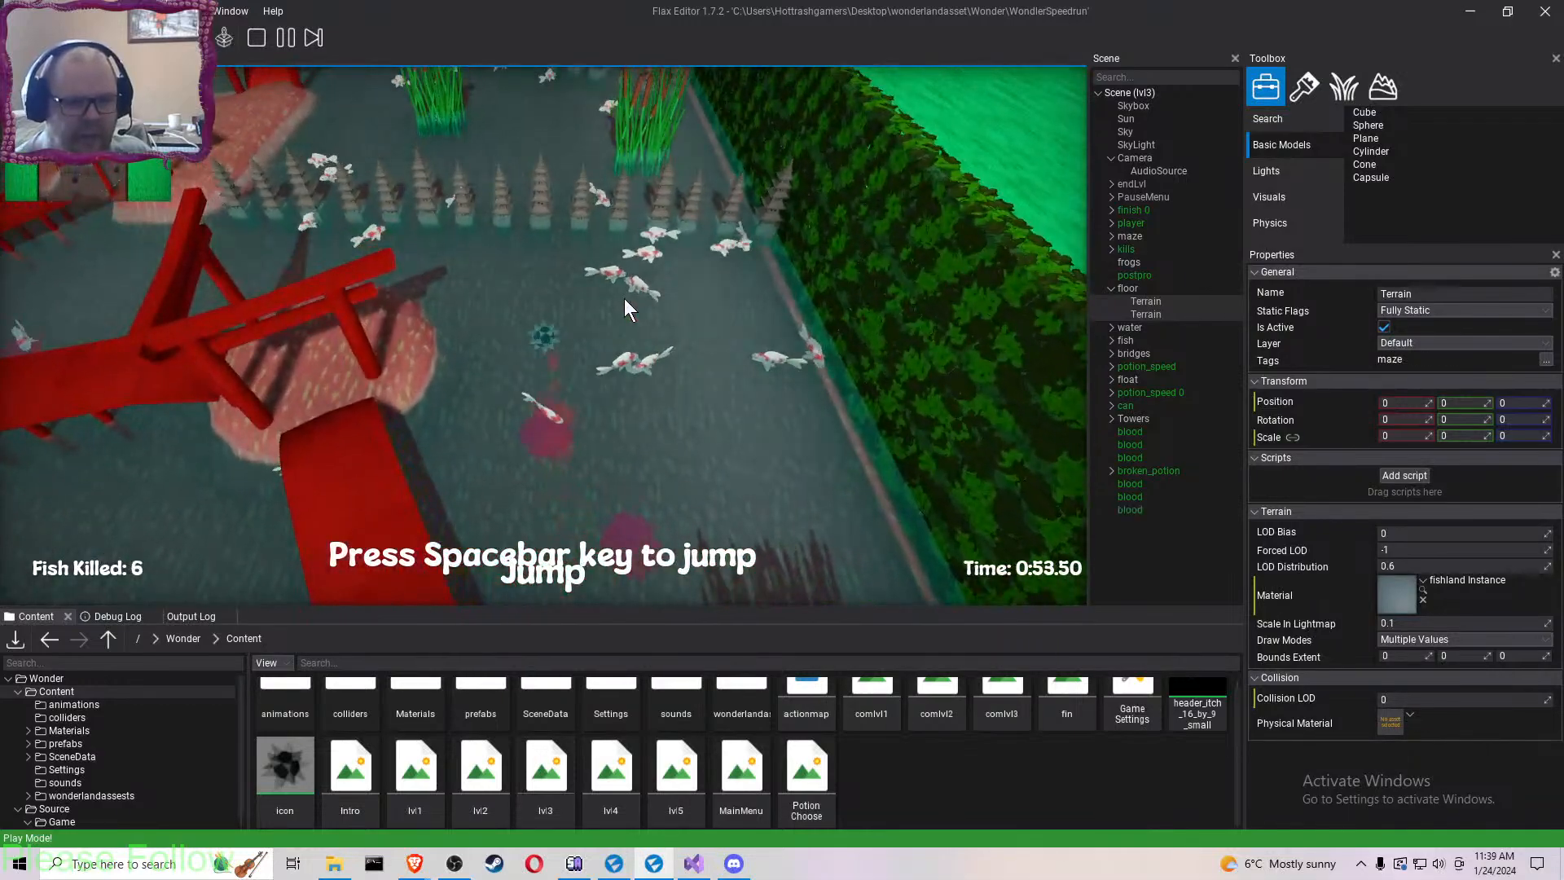
pyautogui.press('a')
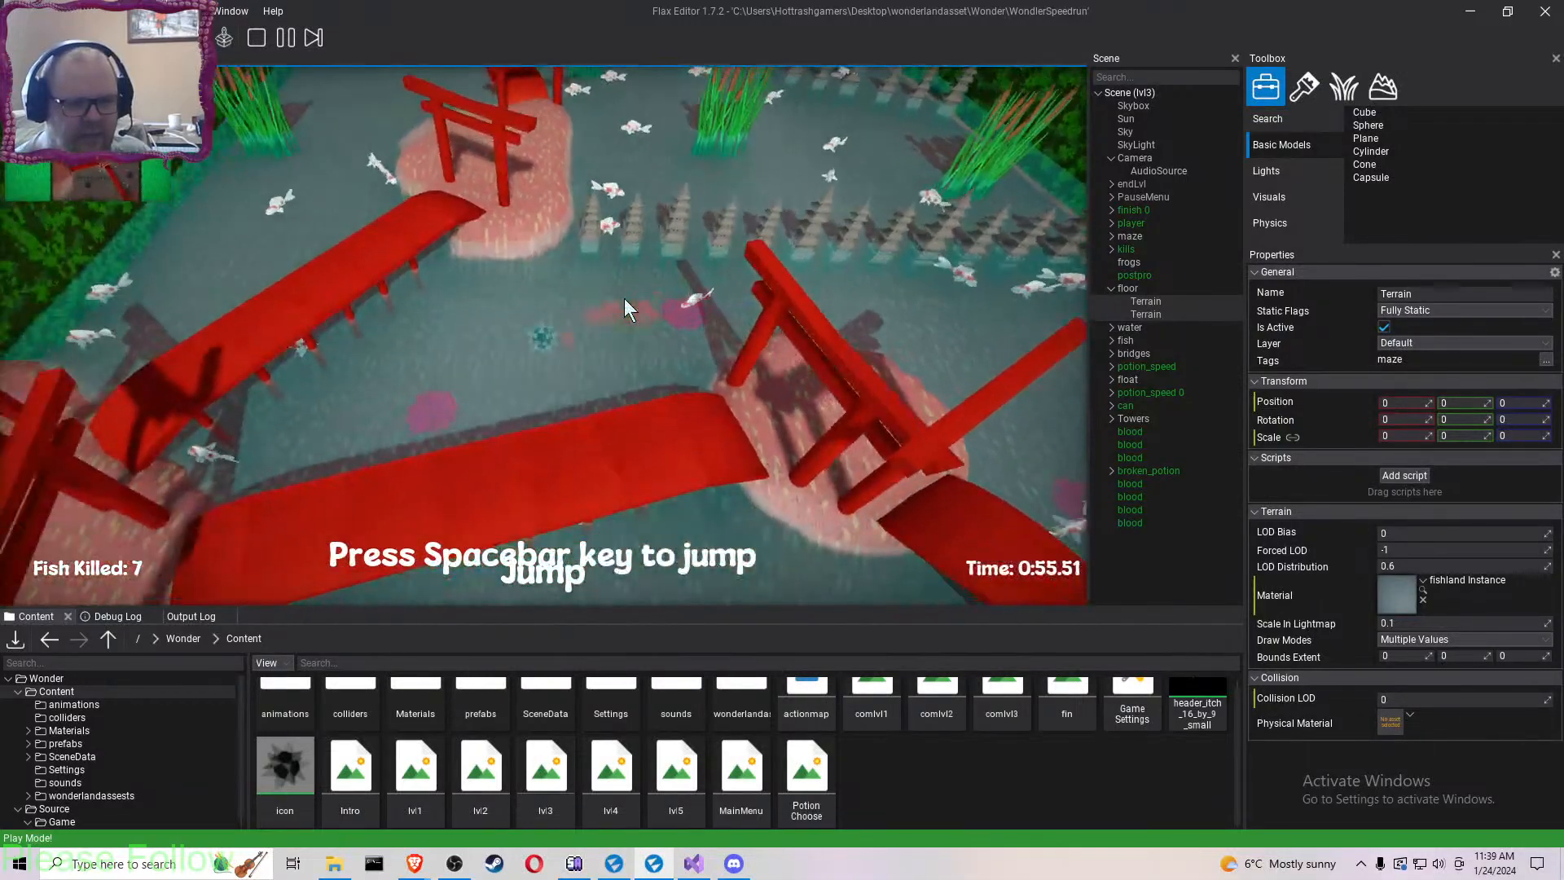
pyautogui.press('s')
pyautogui.press('w')
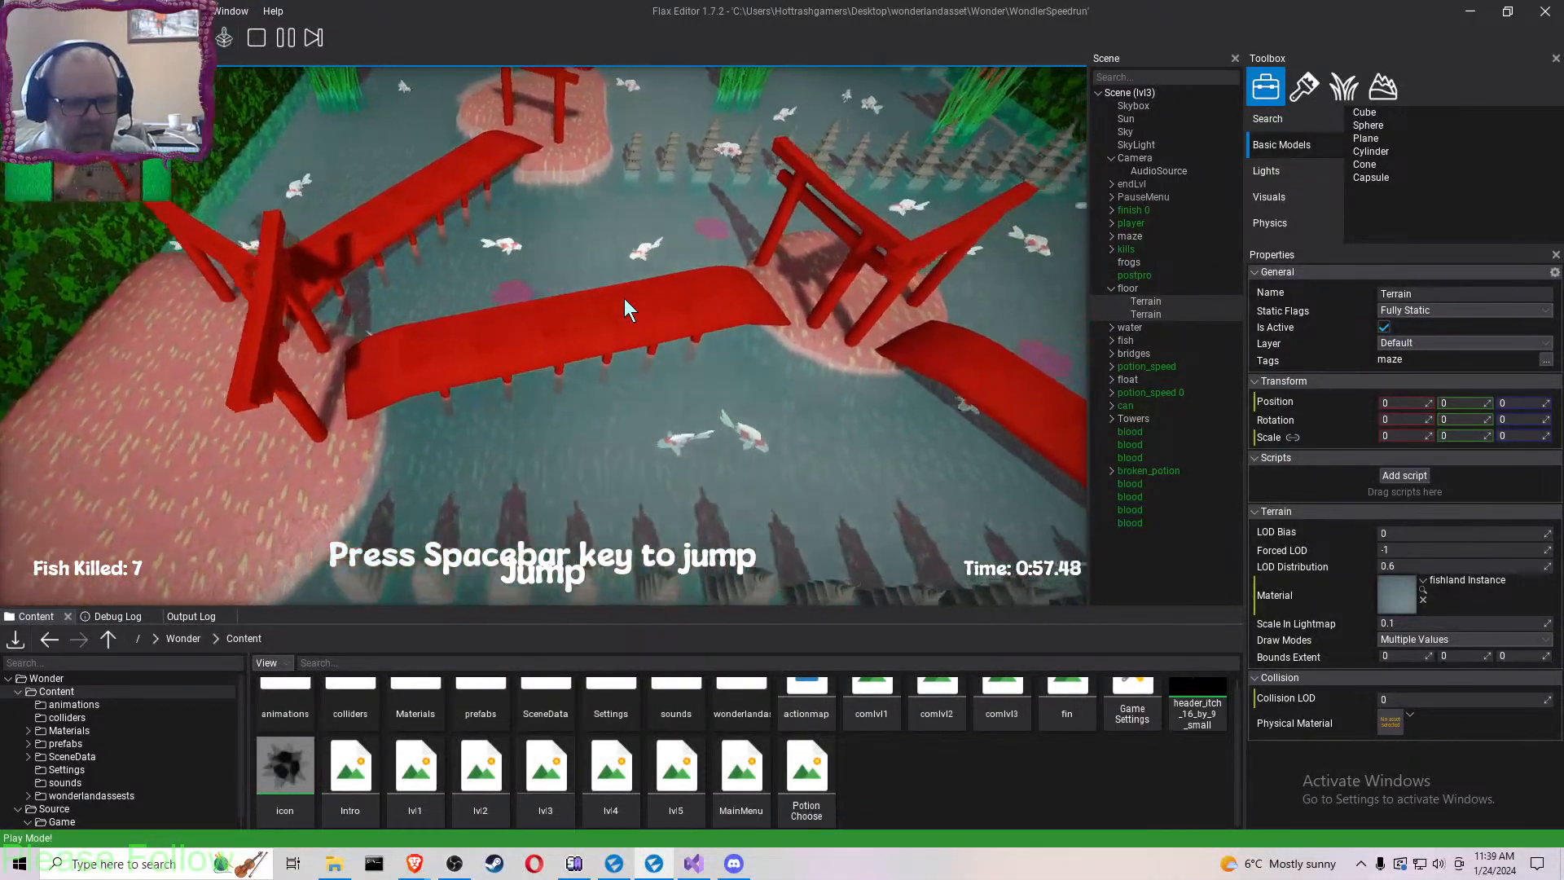
pyautogui.press('w')
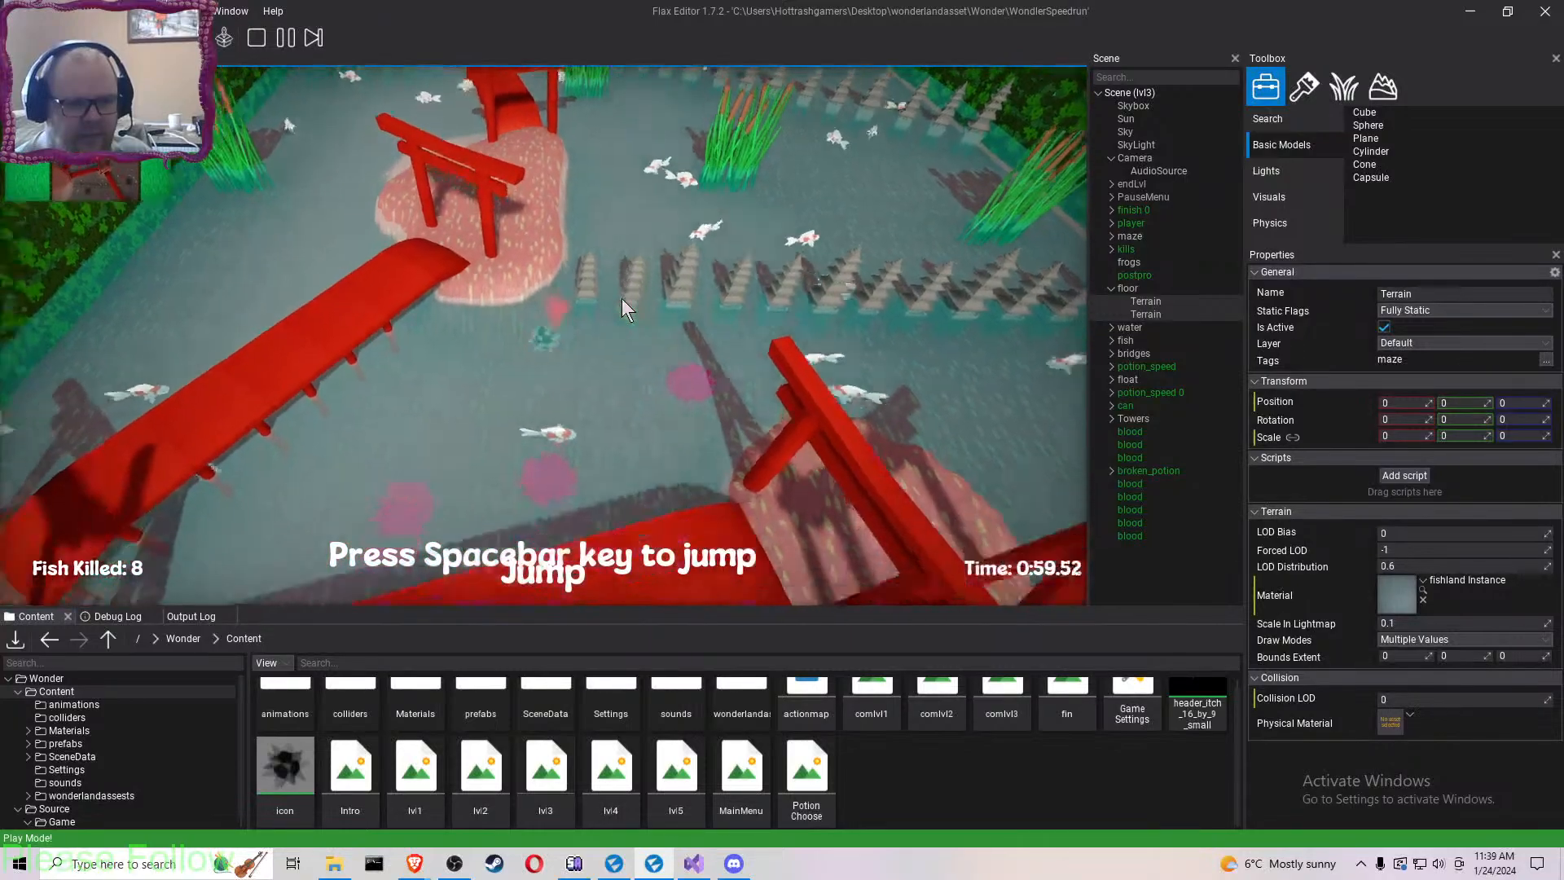
# - Follow the spike row toward the hedge, pass the reeds, and circle on the hedge-side bank
pyautogui.press('d')
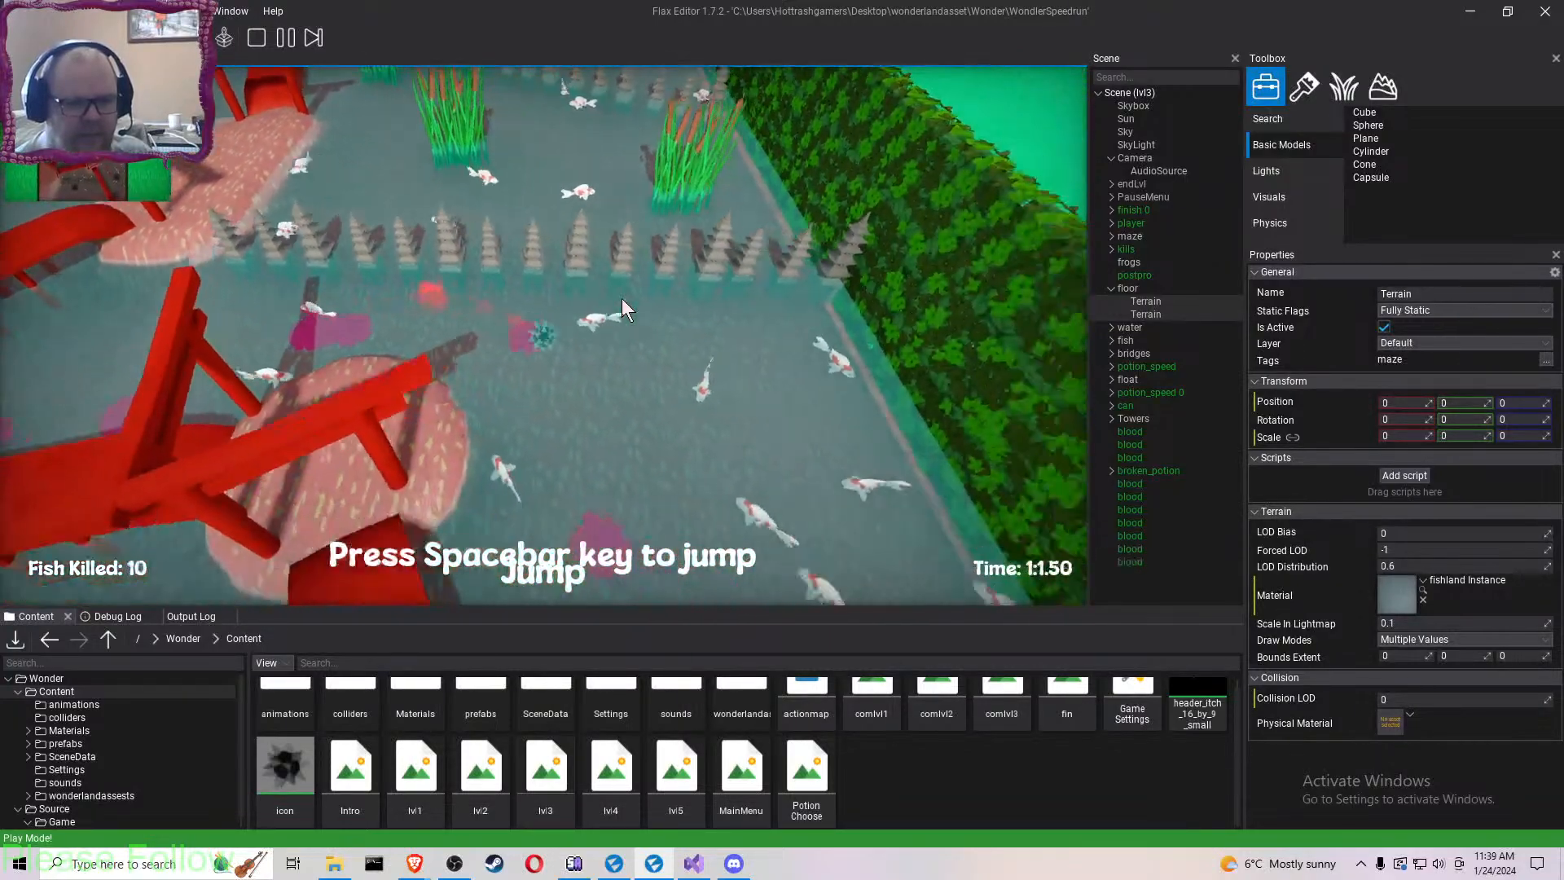
pyautogui.press('s')
pyautogui.press('d')
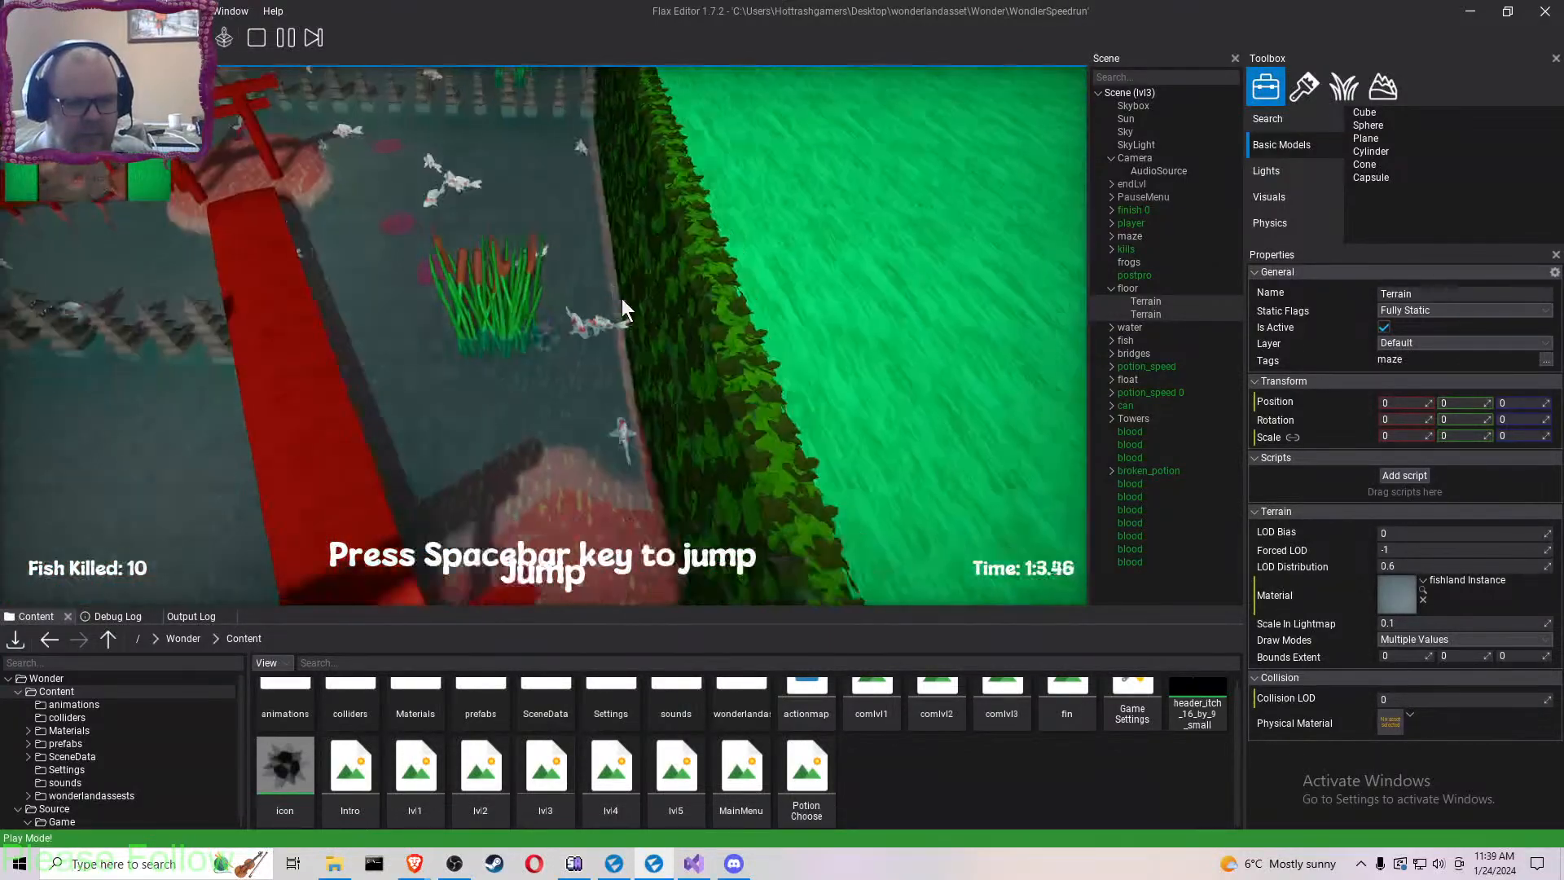
pyautogui.press('s')
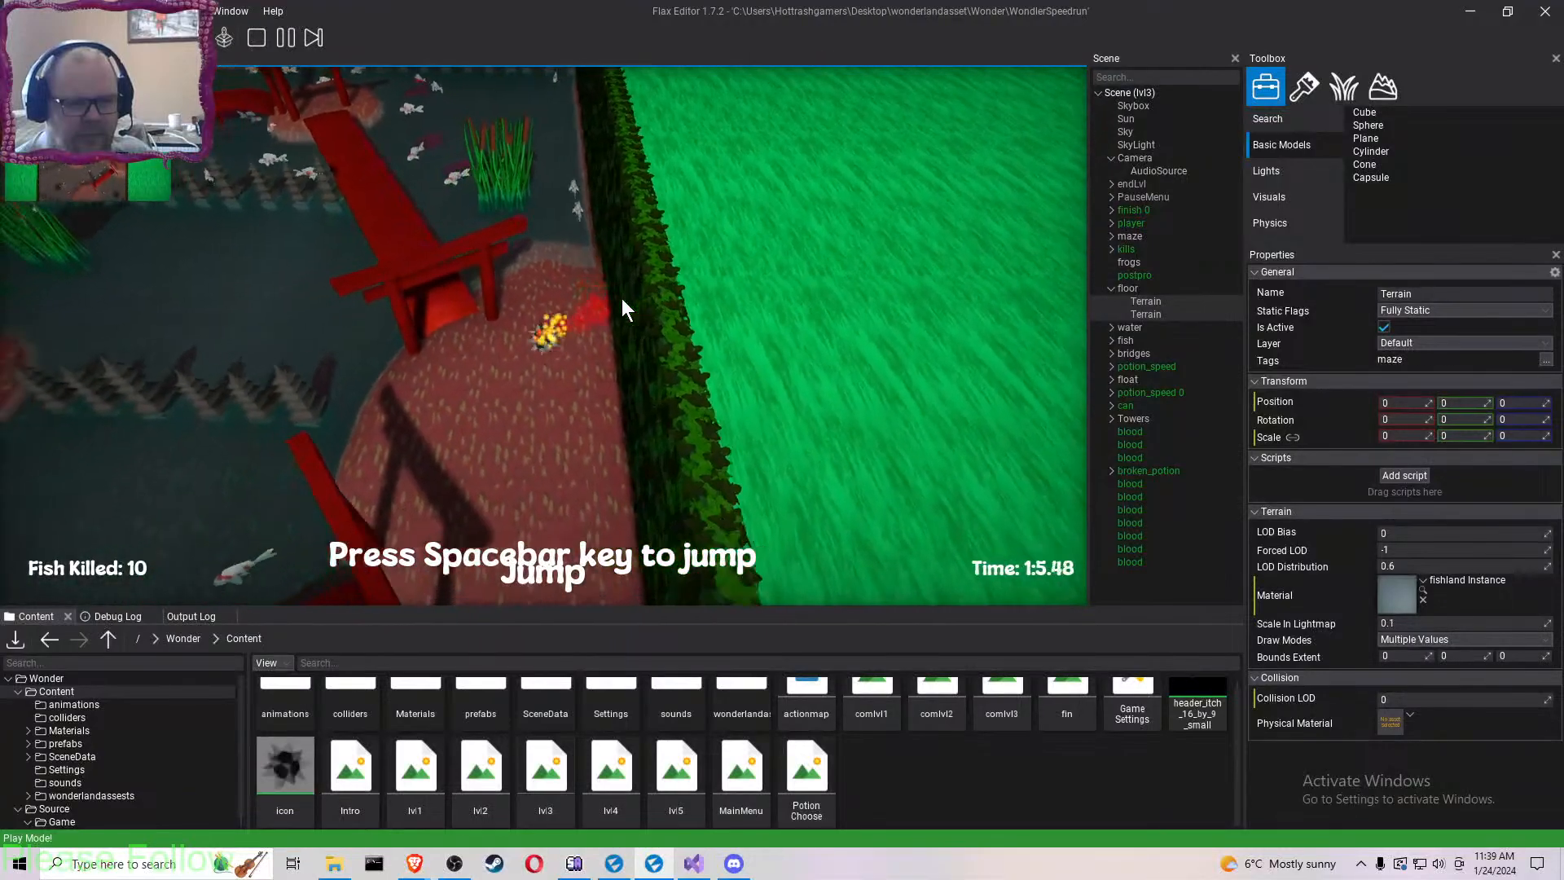
pyautogui.press('a')
pyautogui.press('s')
pyautogui.press('d')
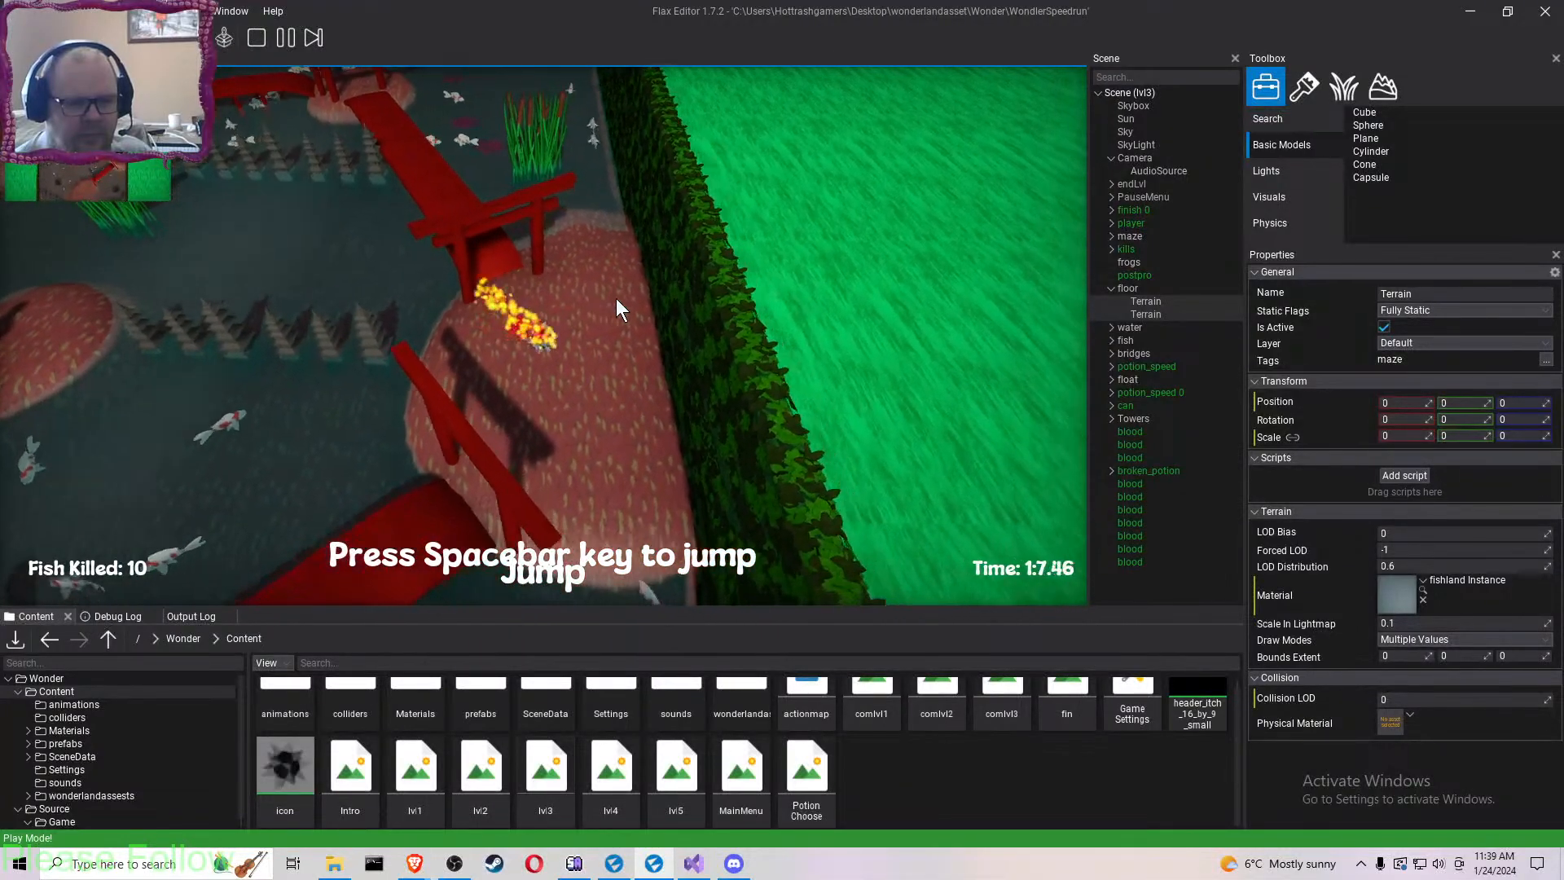
# - Leave the bank under the bridge, loop past the reeds, and climb back ashore between the two gates
pyautogui.press('a')
pyautogui.press('w')
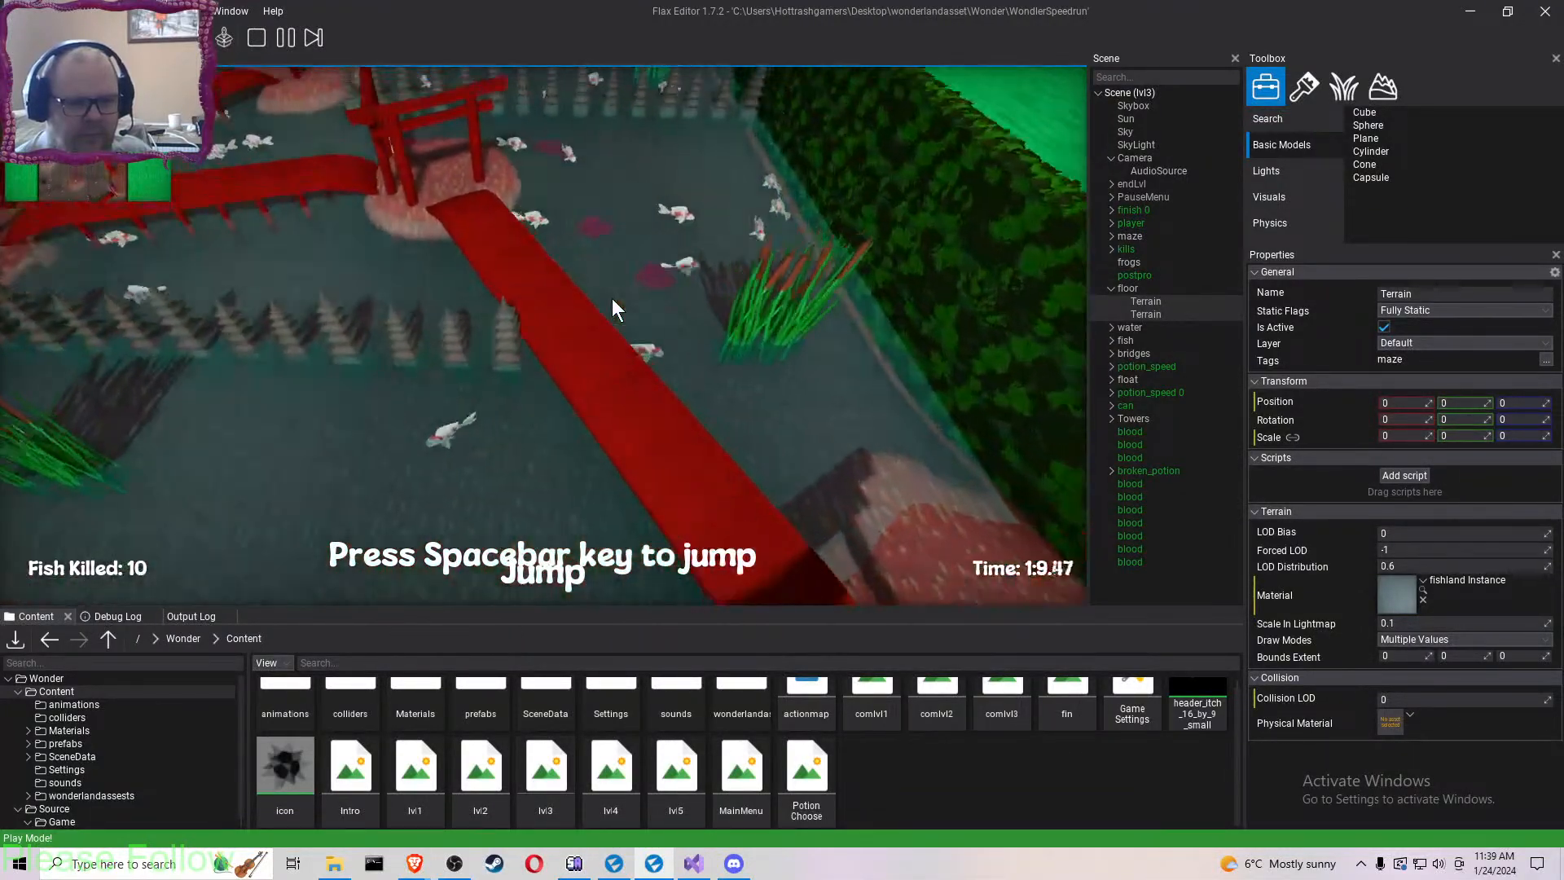
pyautogui.press('a')
pyautogui.press('d')
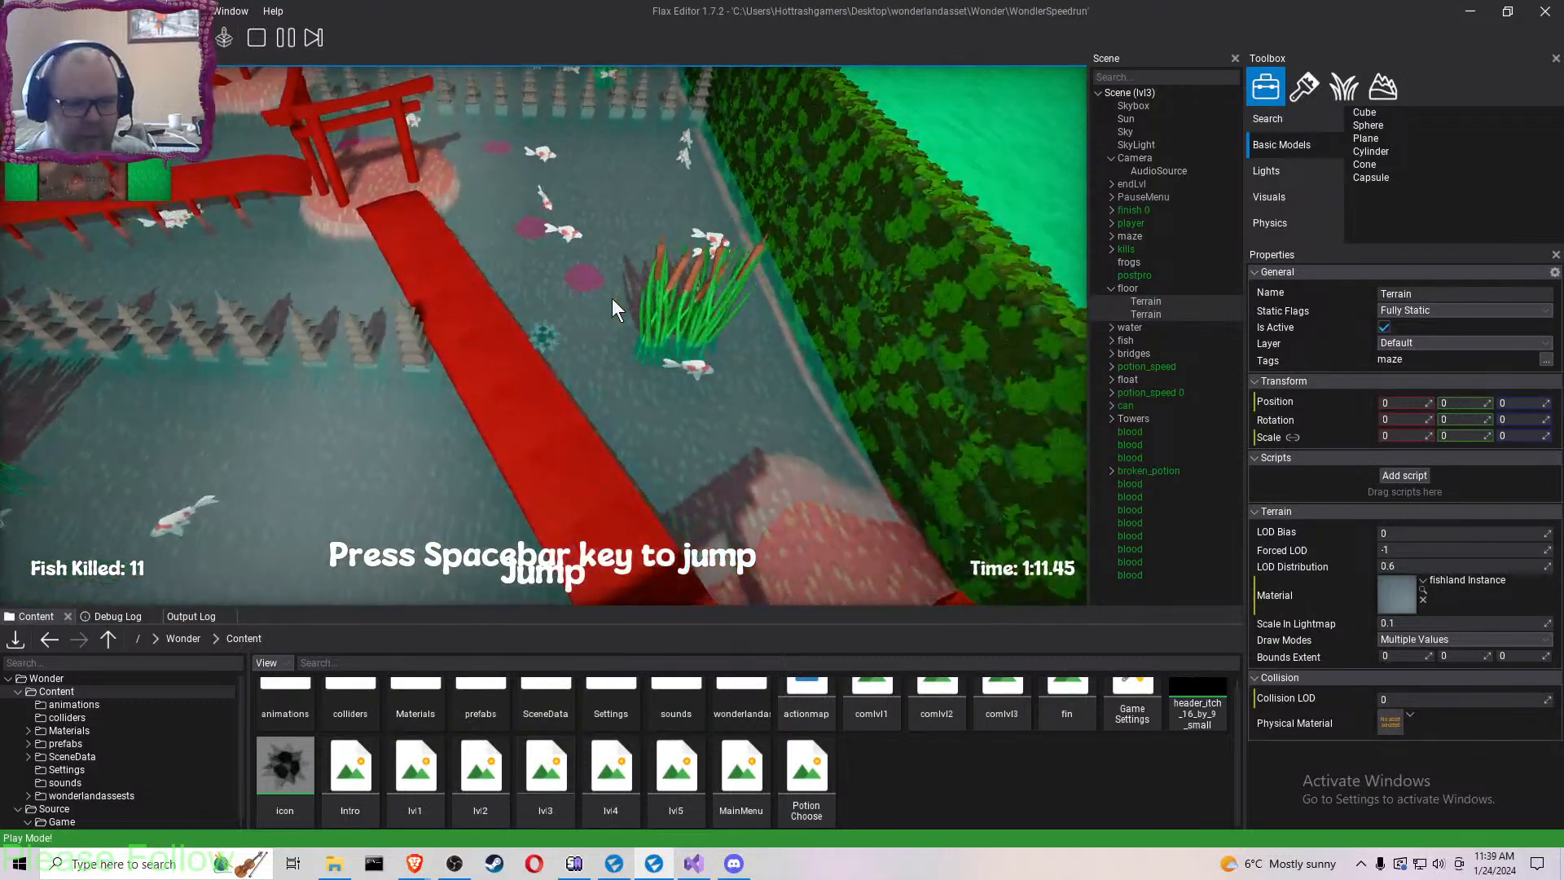
pyautogui.press('d')
pyautogui.press('s')
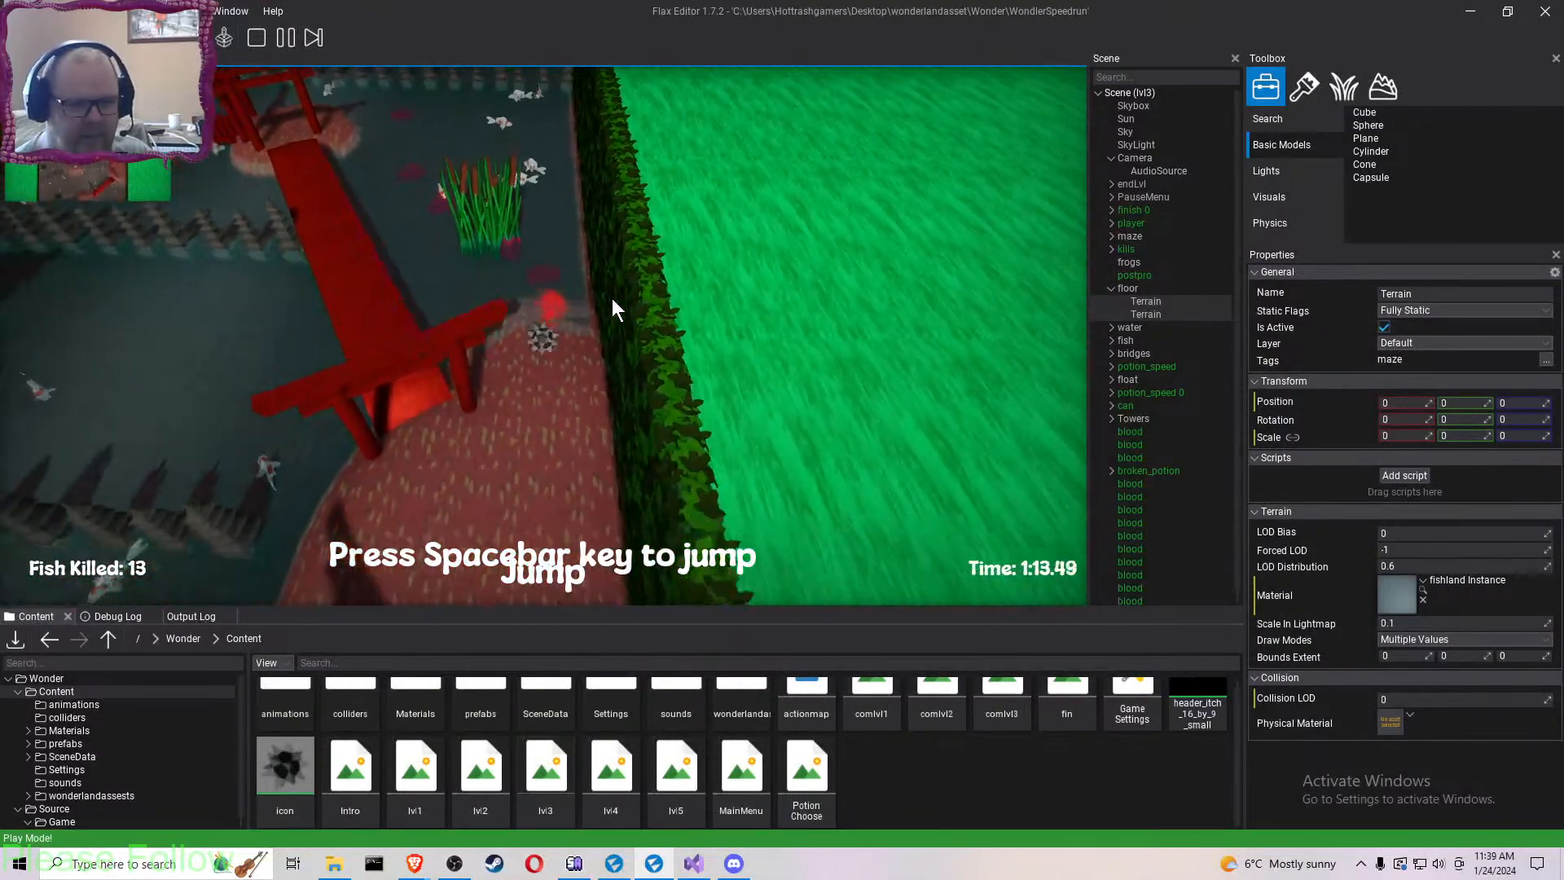
pyautogui.press('s')
pyautogui.press('a')
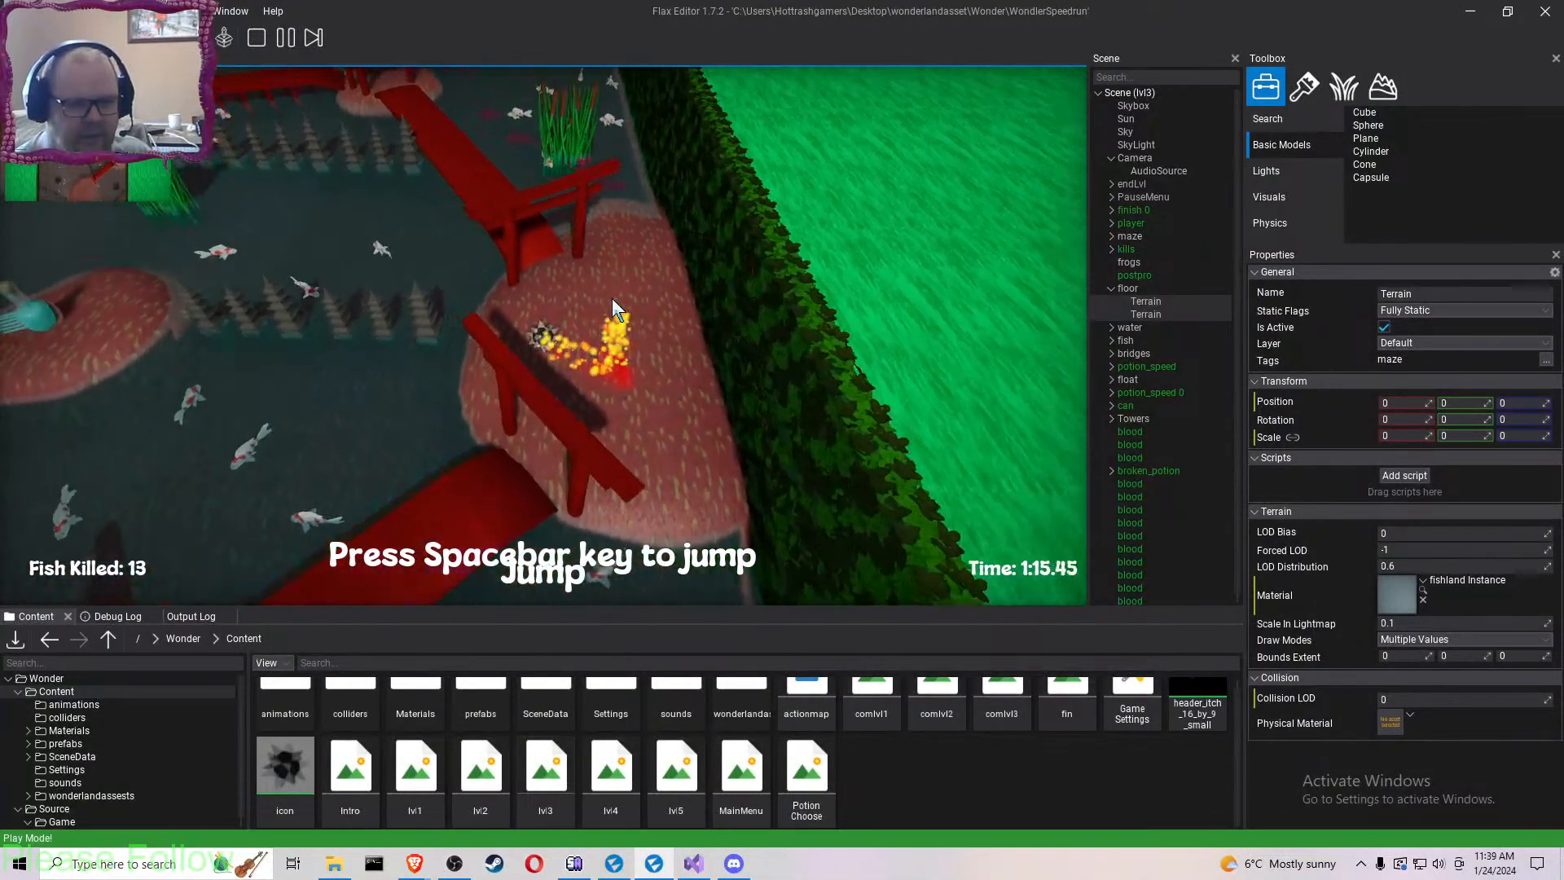
# - Retest entering and leaving the water along the hedge-side bank, and stop the lvl3 playtest
pyautogui.press('w')
pyautogui.press('d')
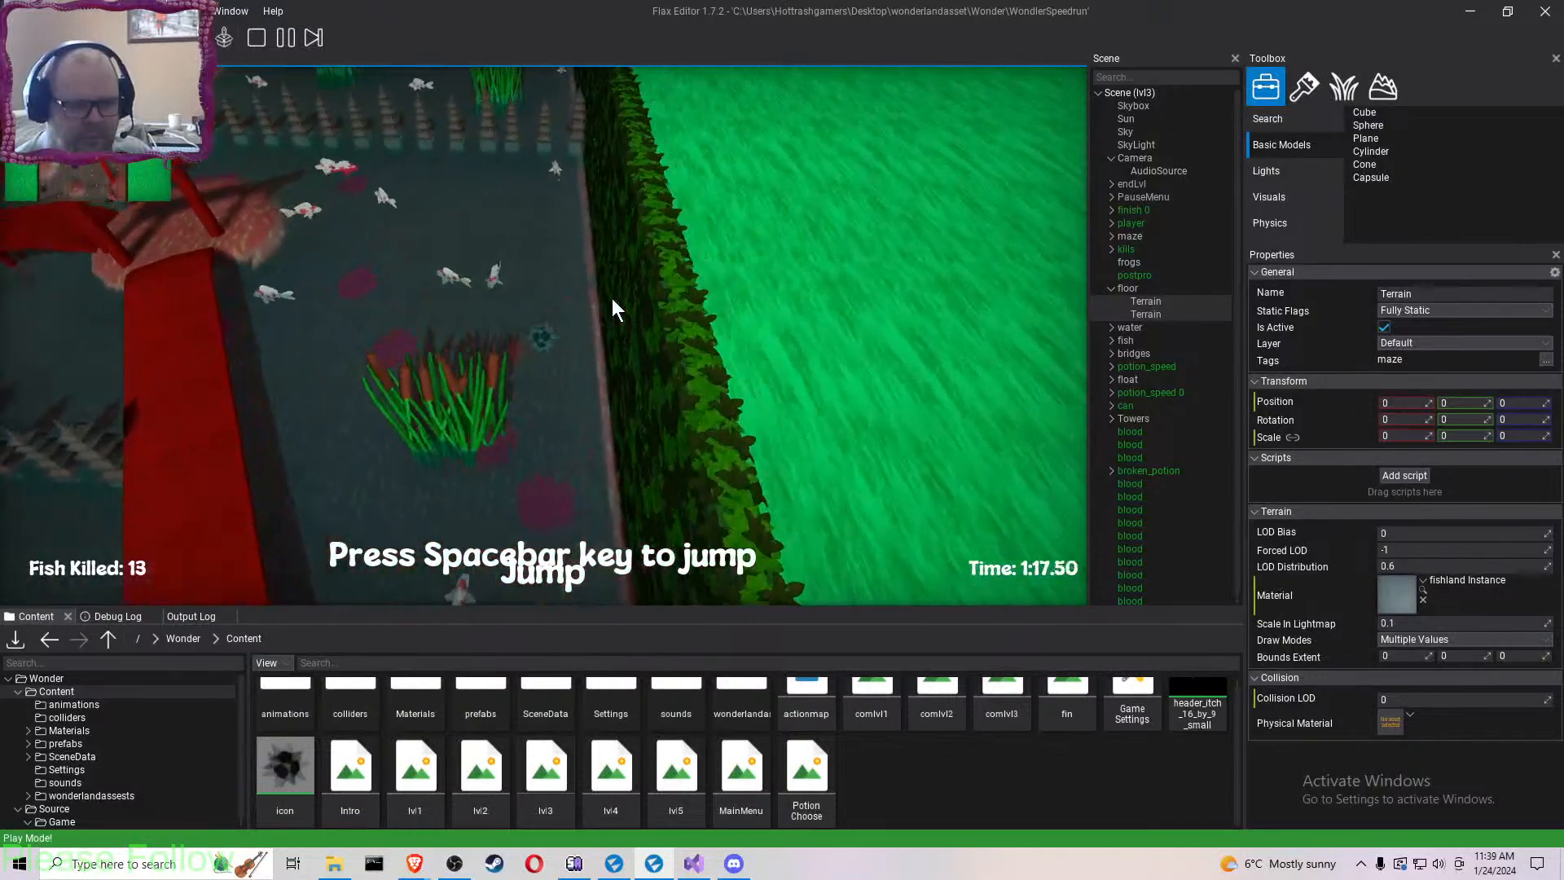
pyautogui.press('s')
pyautogui.press('a')
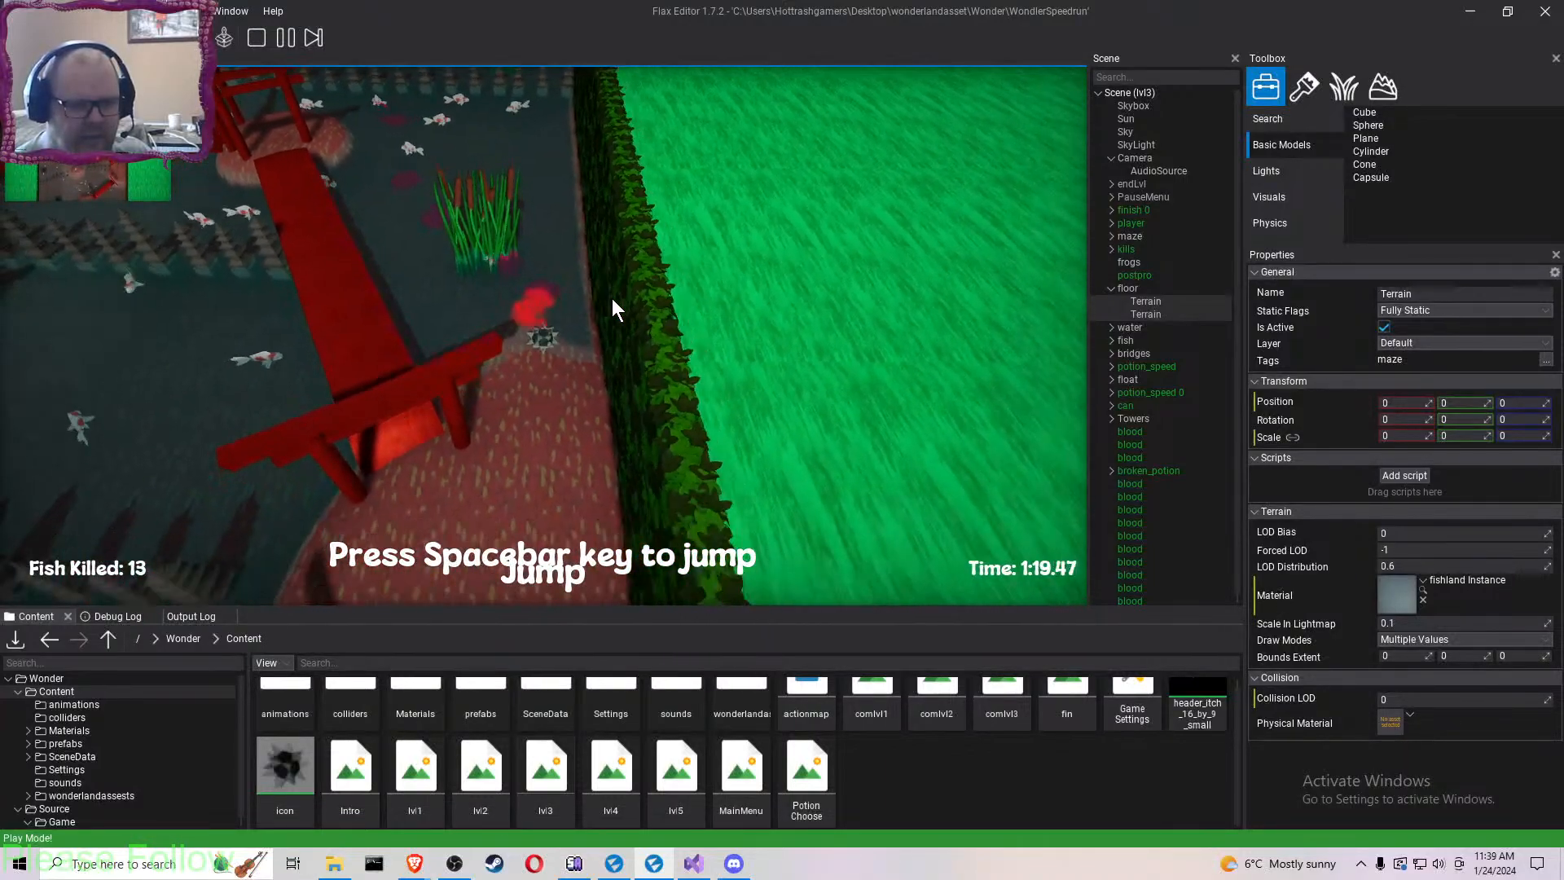
pyautogui.press('s')
pyautogui.press('a')
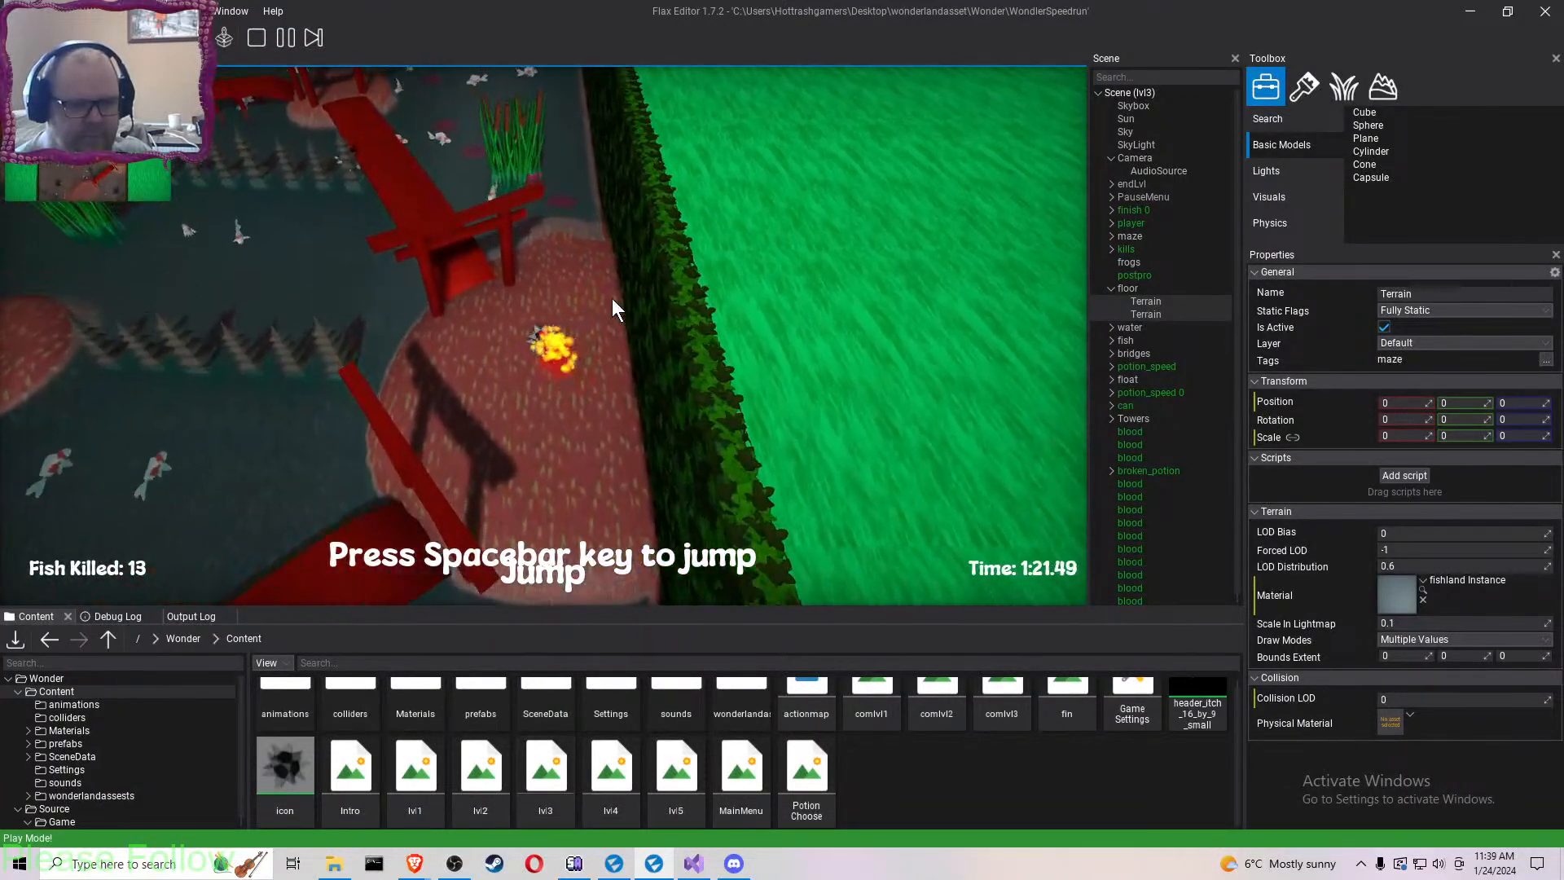
pyautogui.press('w')
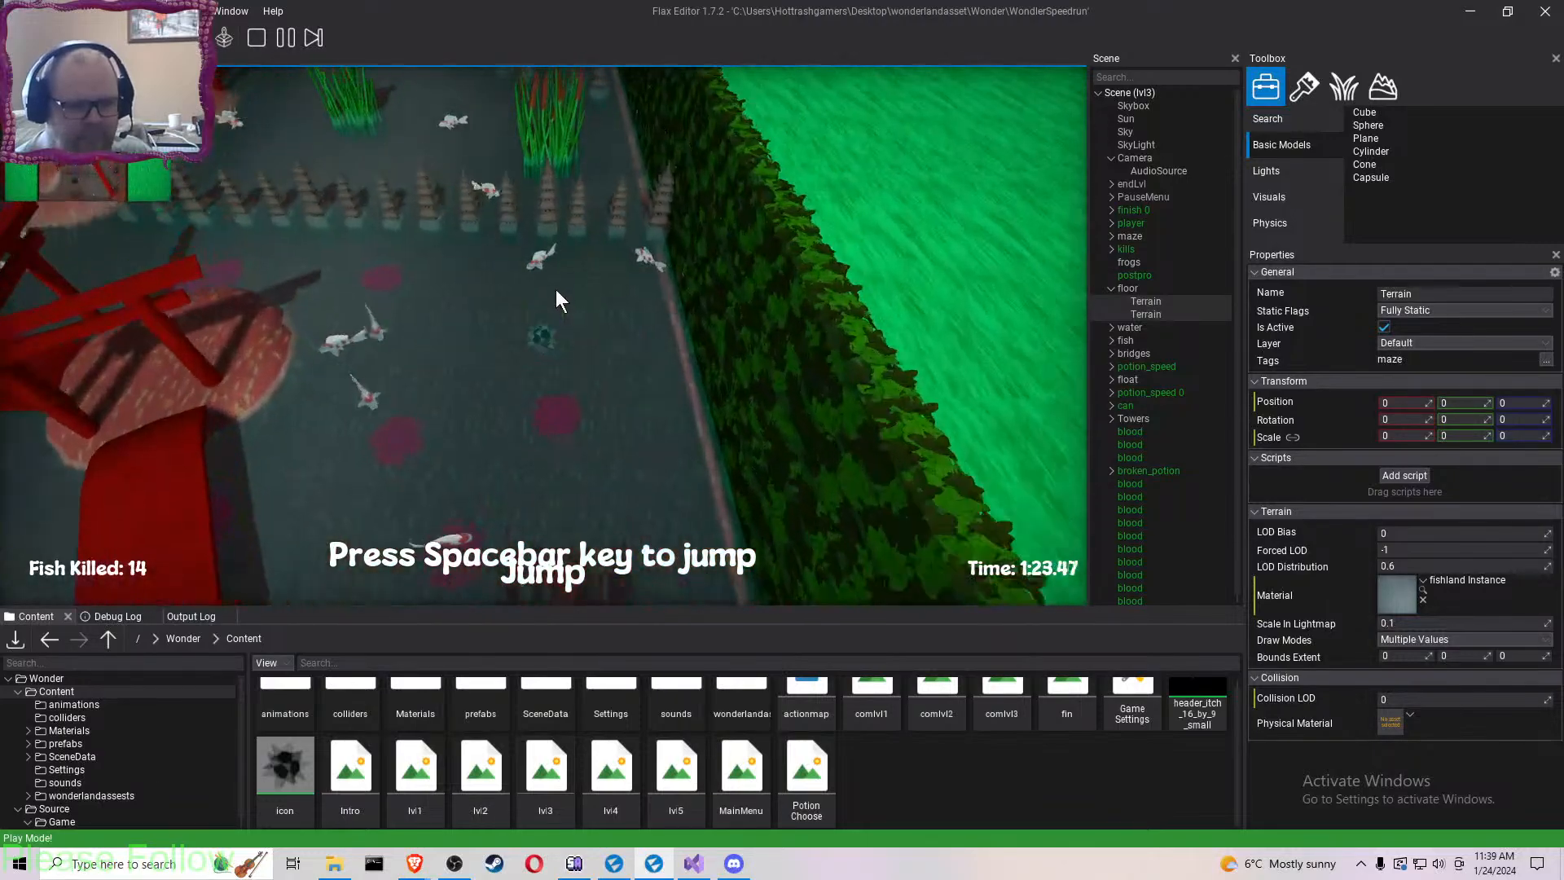
pyautogui.press('Escape')
pyautogui.click(259, 38)
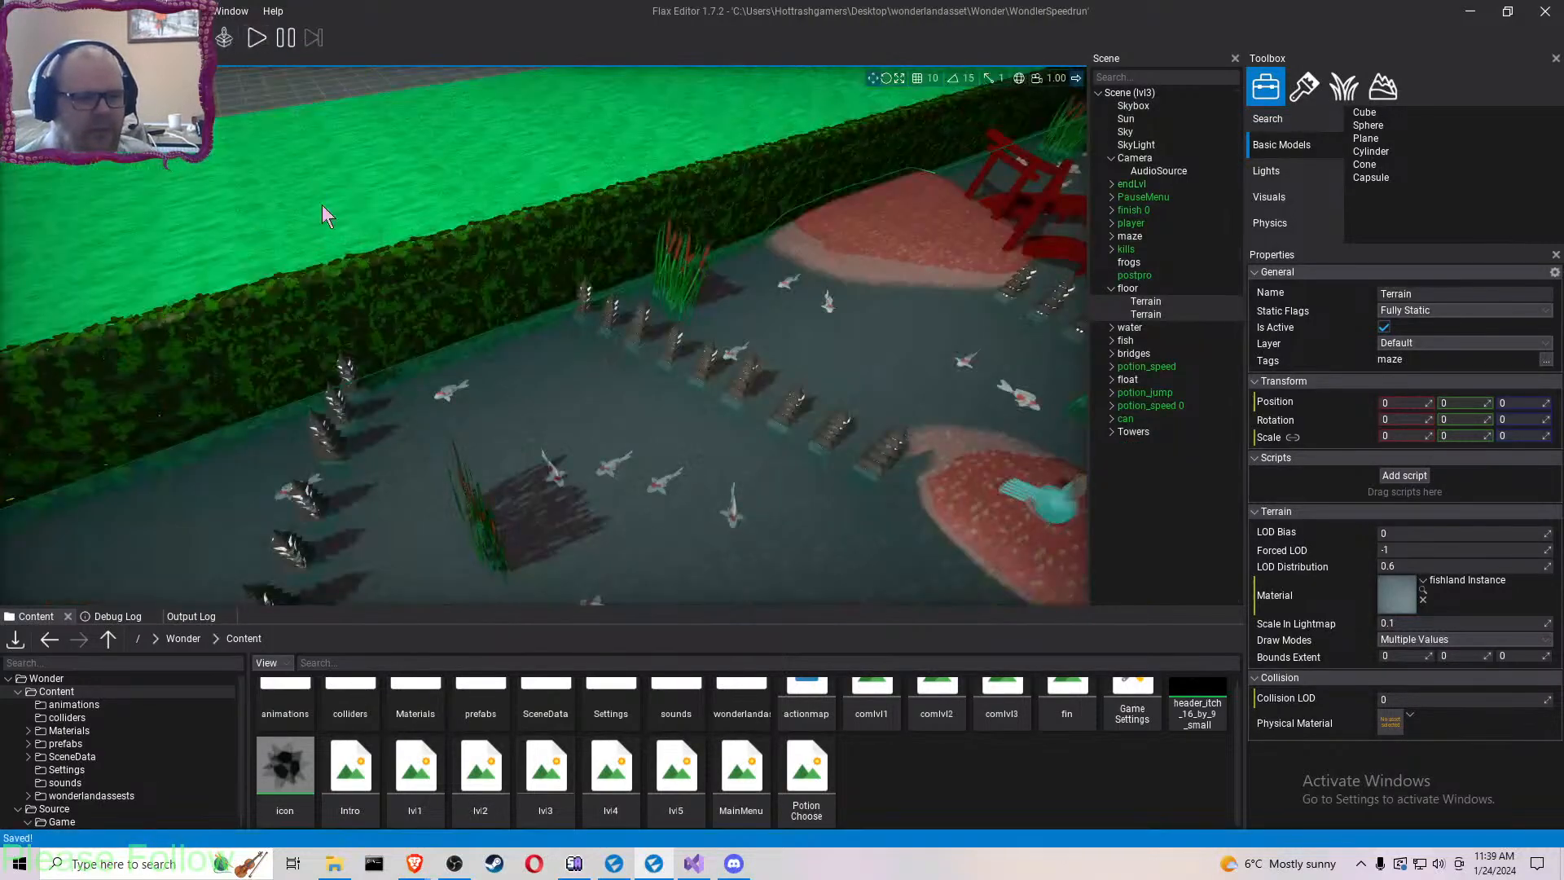
# - Switch to Visual Studio and open Potions.cs from the Game project's scripts folder
pyautogui.click(693, 862)
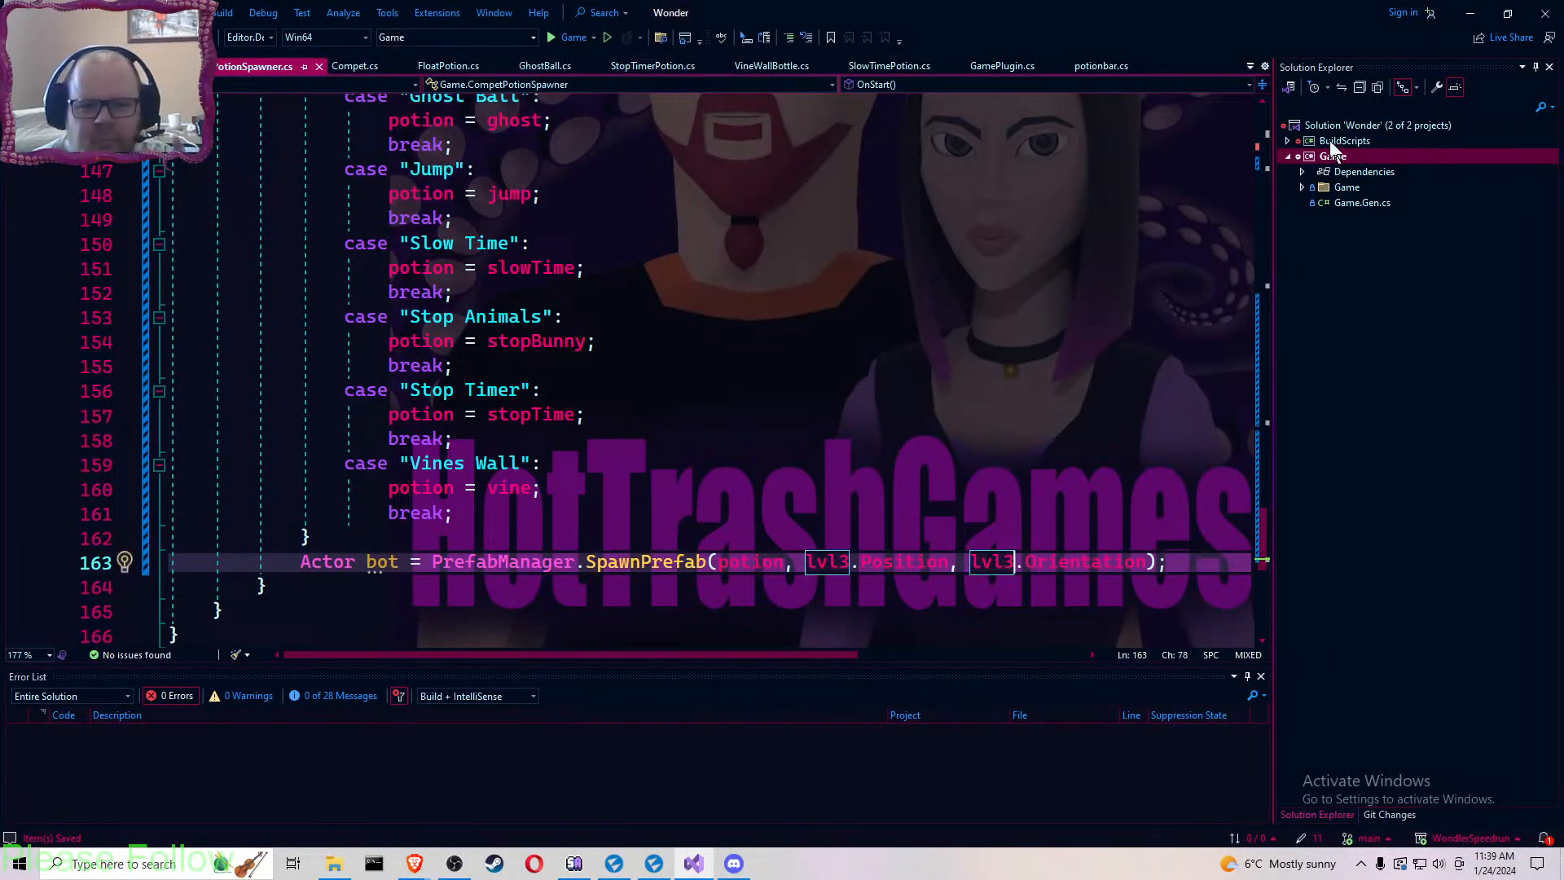
pyautogui.click(1305, 187)
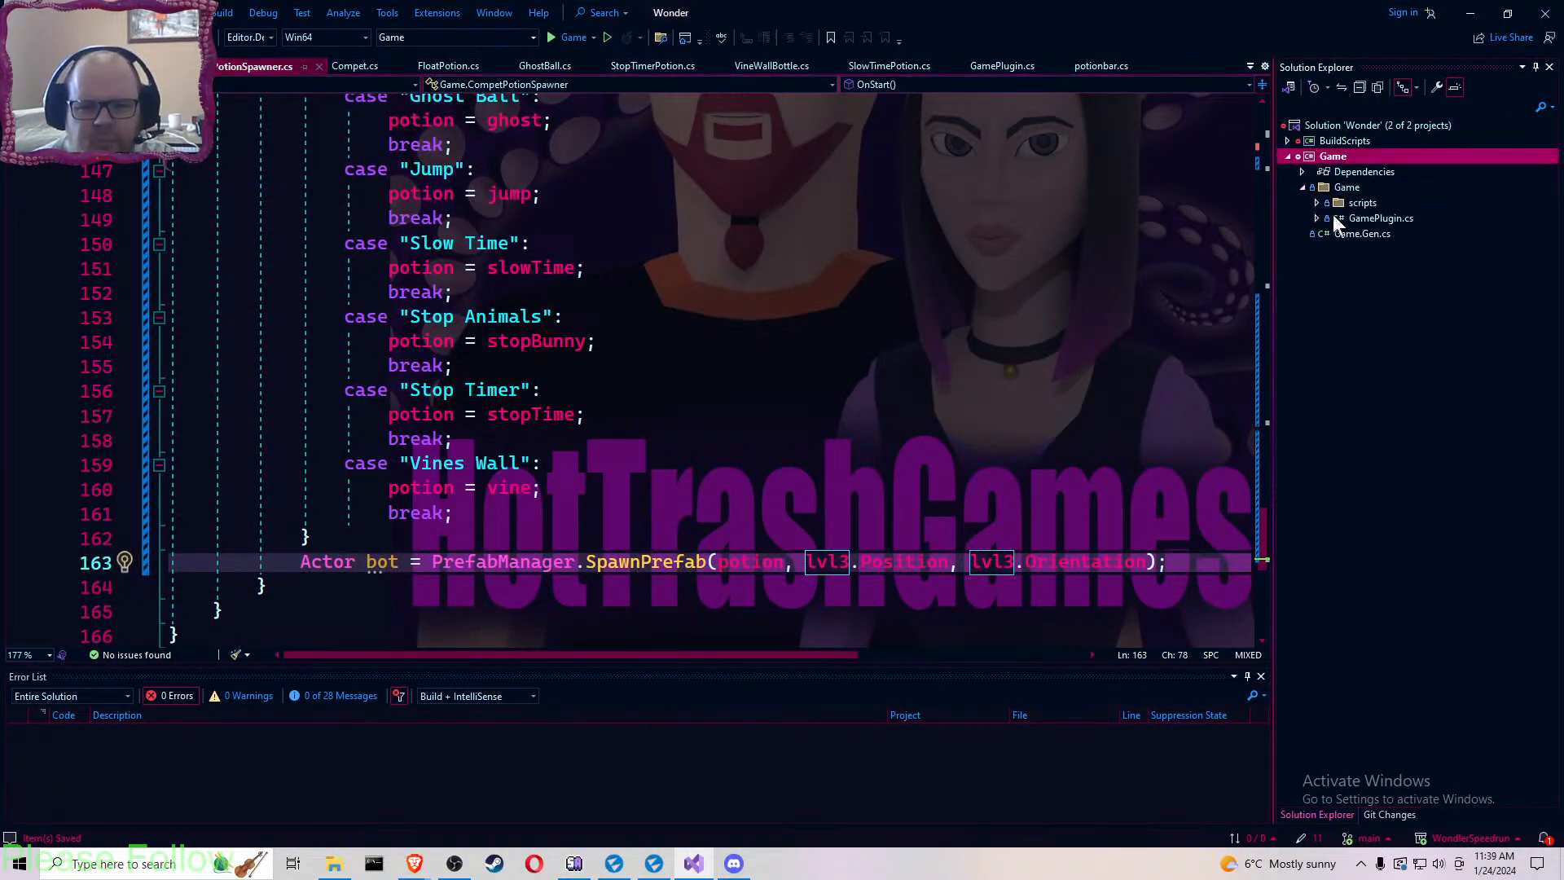
pyautogui.click(1317, 203)
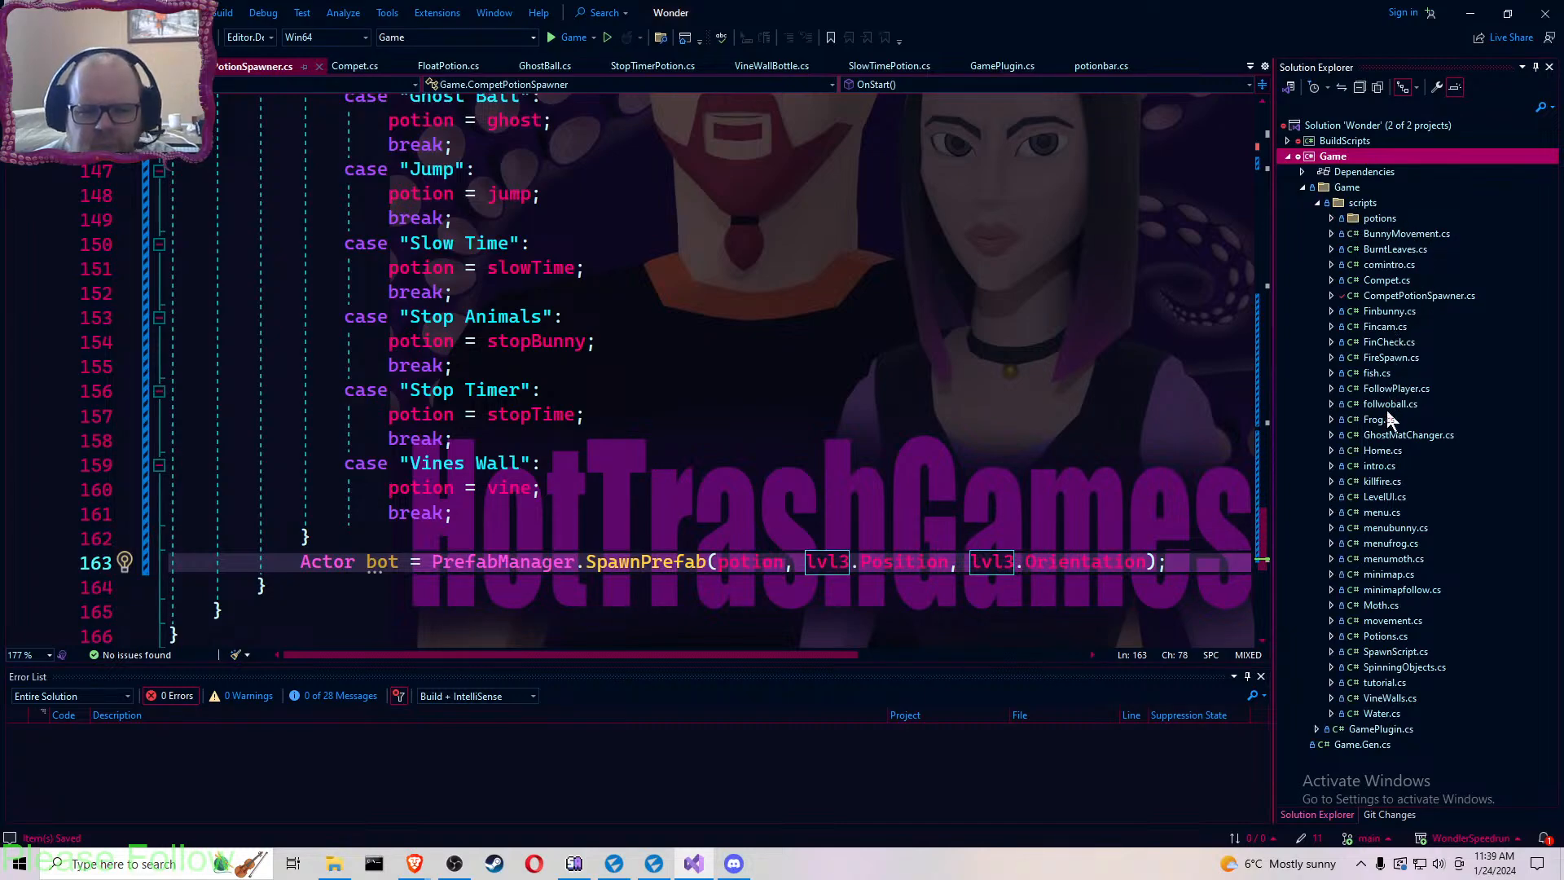
pyautogui.click(1386, 636)
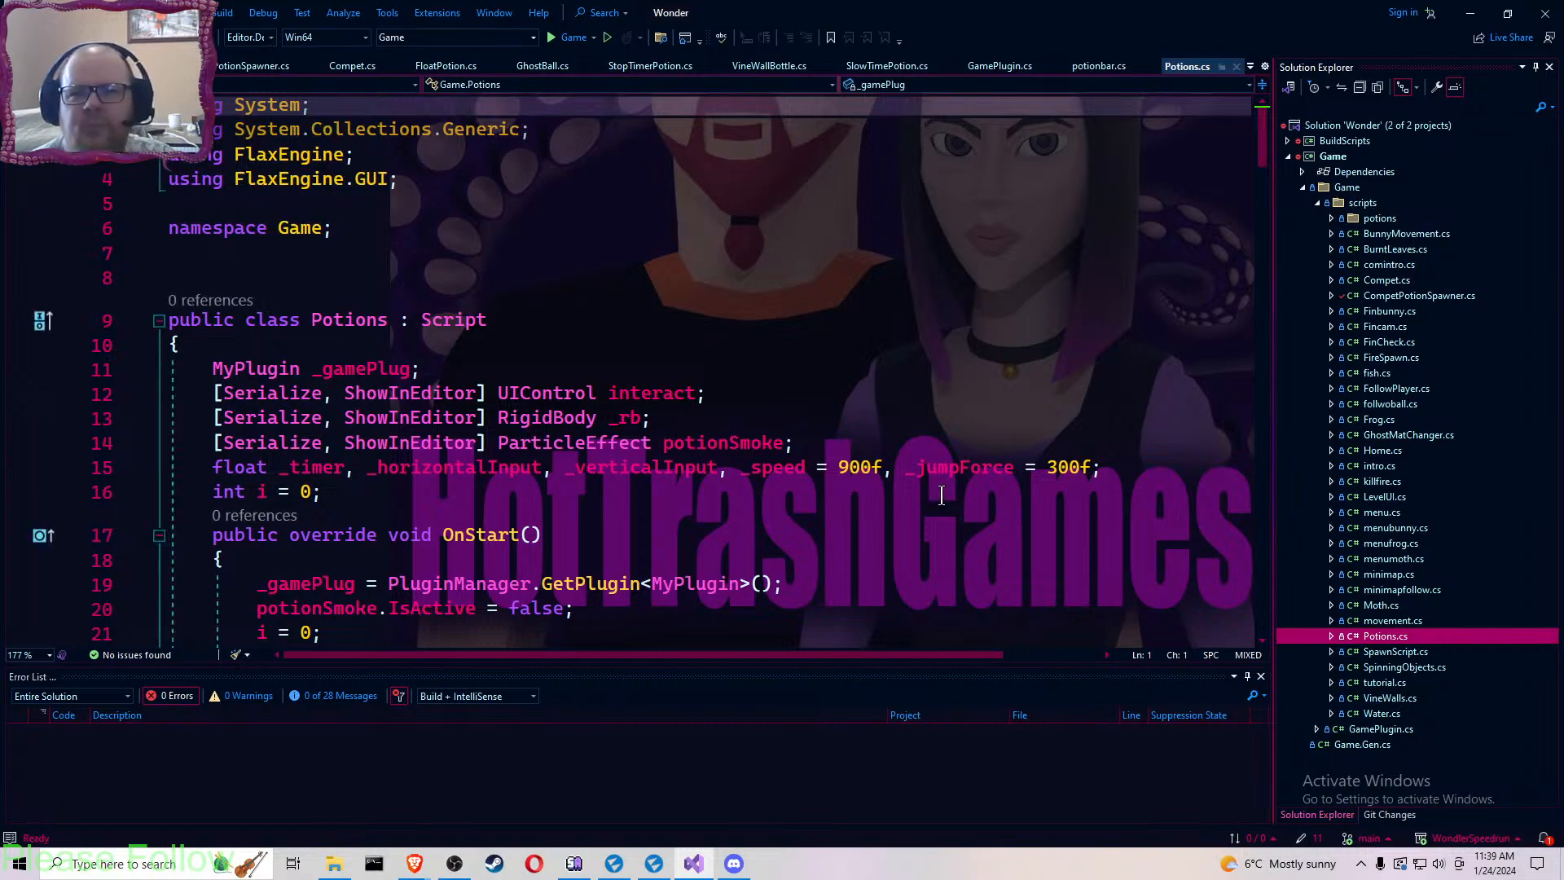
# - Read through Potions.cs from OnStart to the jumpPotion branch, checking how each potion sets its timer, smoke and flags
pyautogui.scroll(-6, 674, 408)
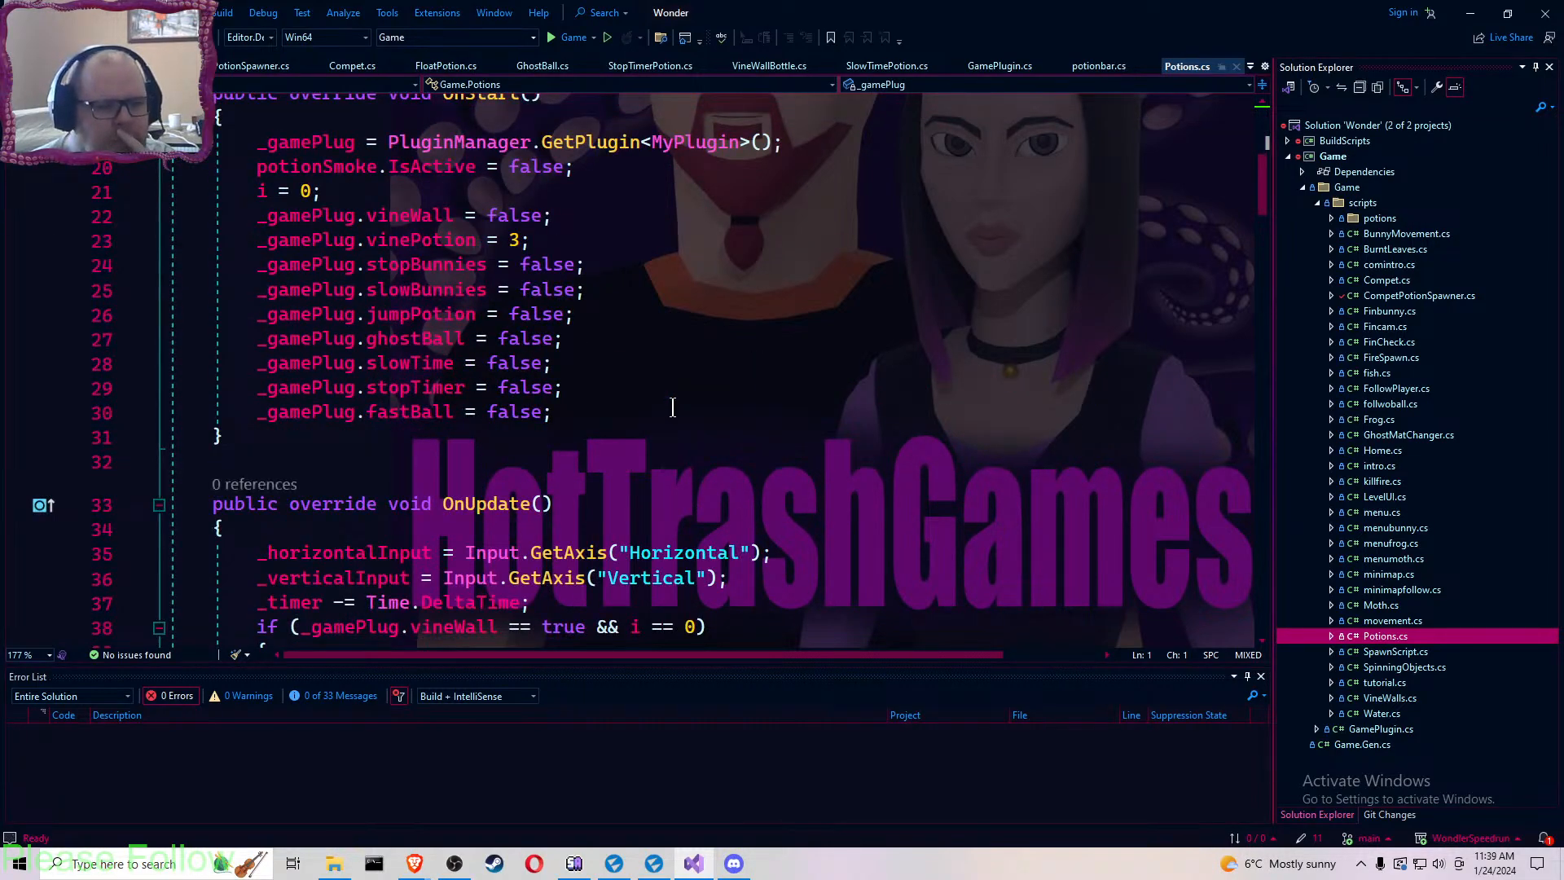
pyautogui.scroll(-3, 674, 407)
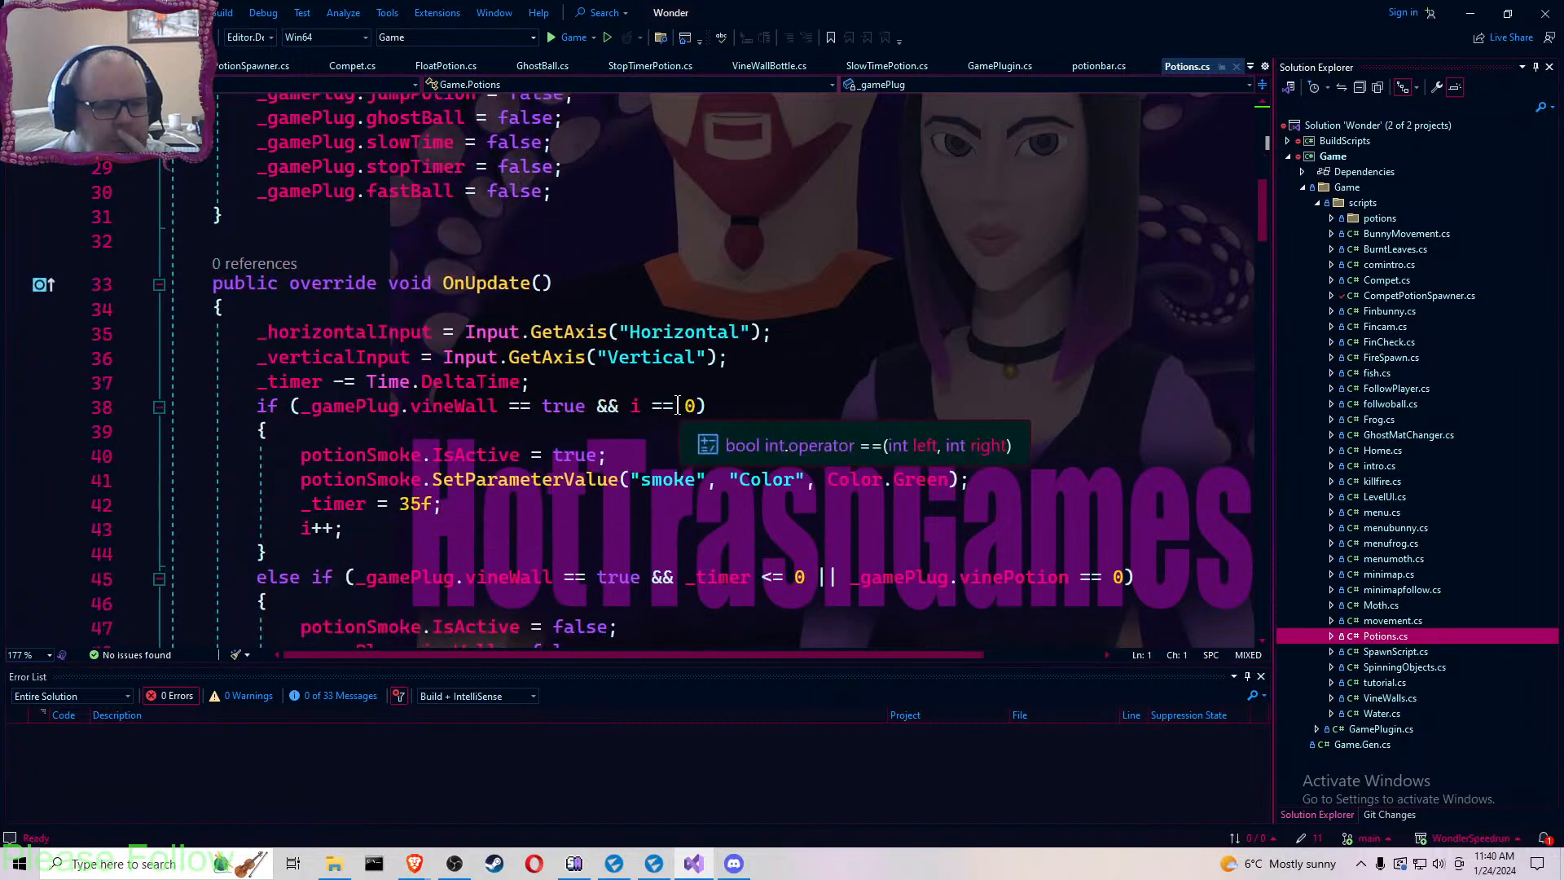
pyautogui.scroll(-3, 677, 406)
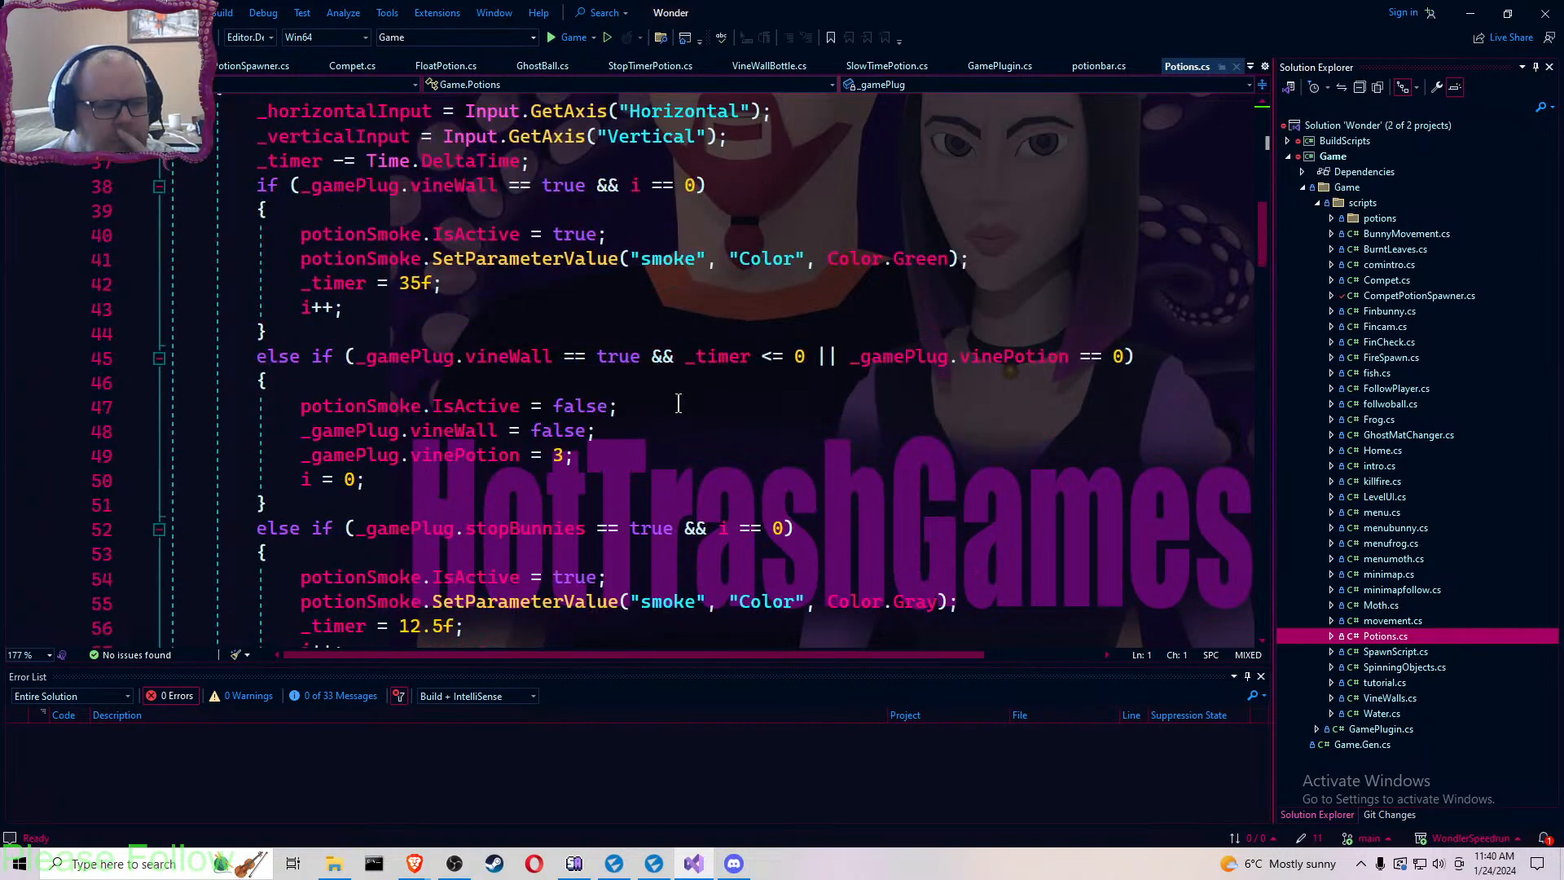
pyautogui.scroll(1, 678, 405)
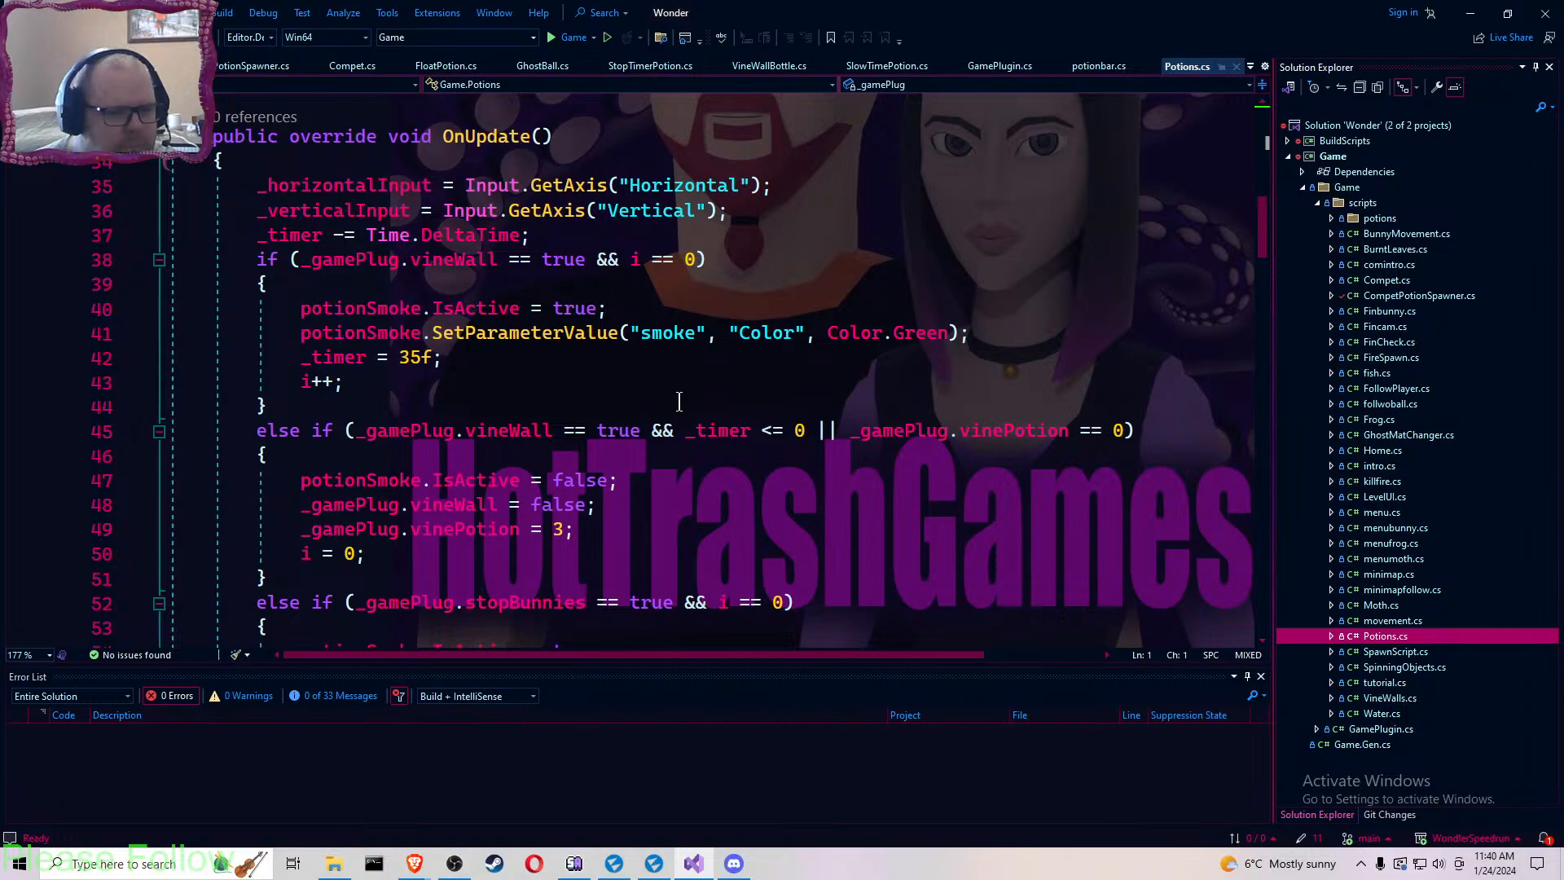
pyautogui.scroll(-2, 679, 402)
pyautogui.scroll(-5, 678, 401)
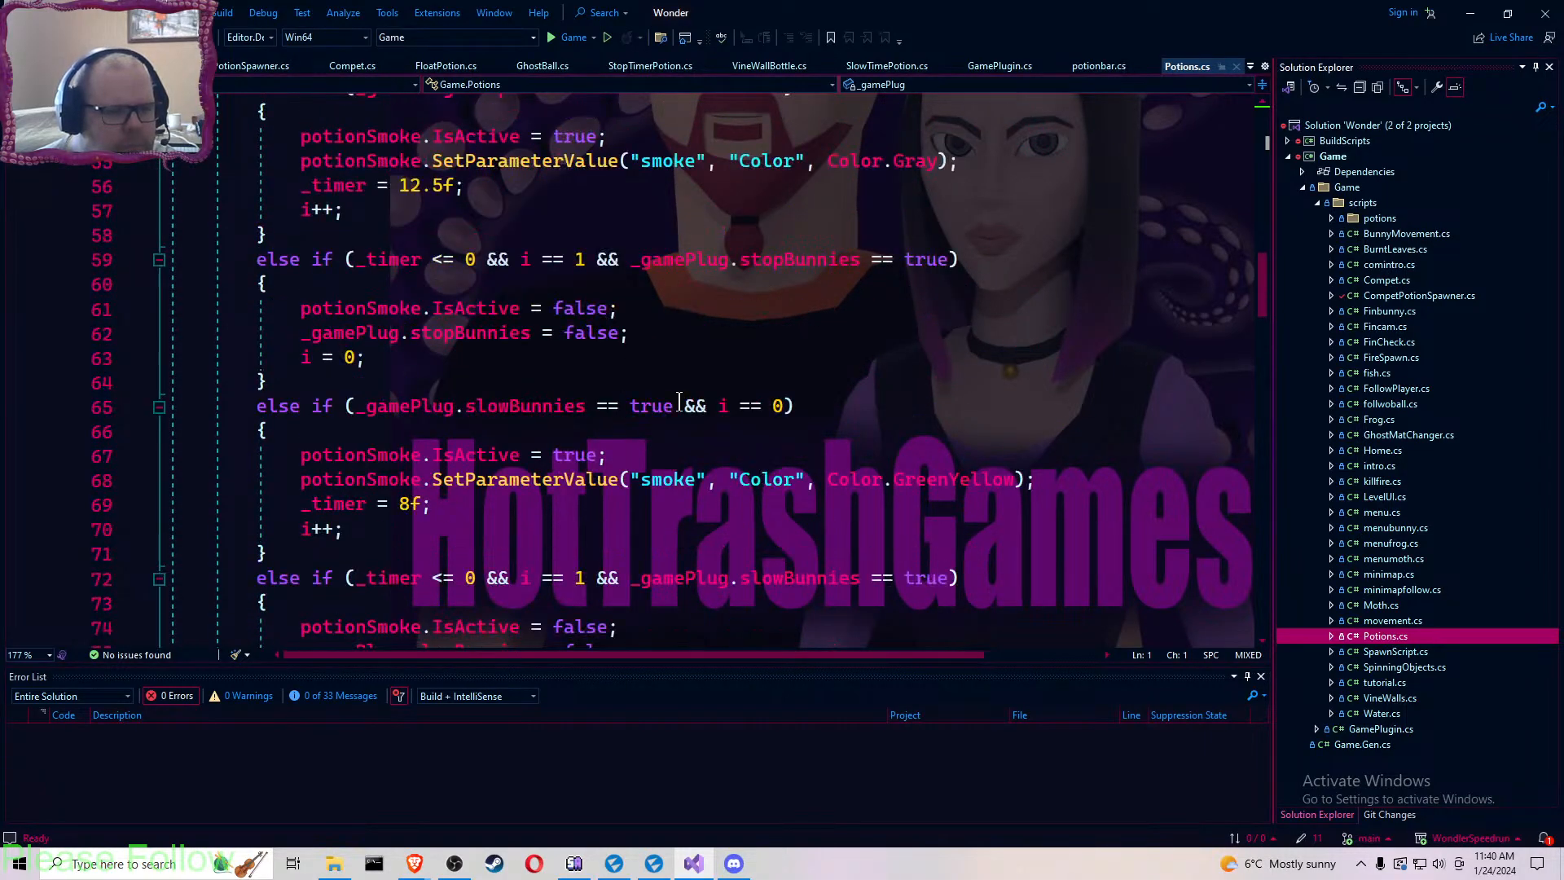
pyautogui.scroll(-2, 679, 401)
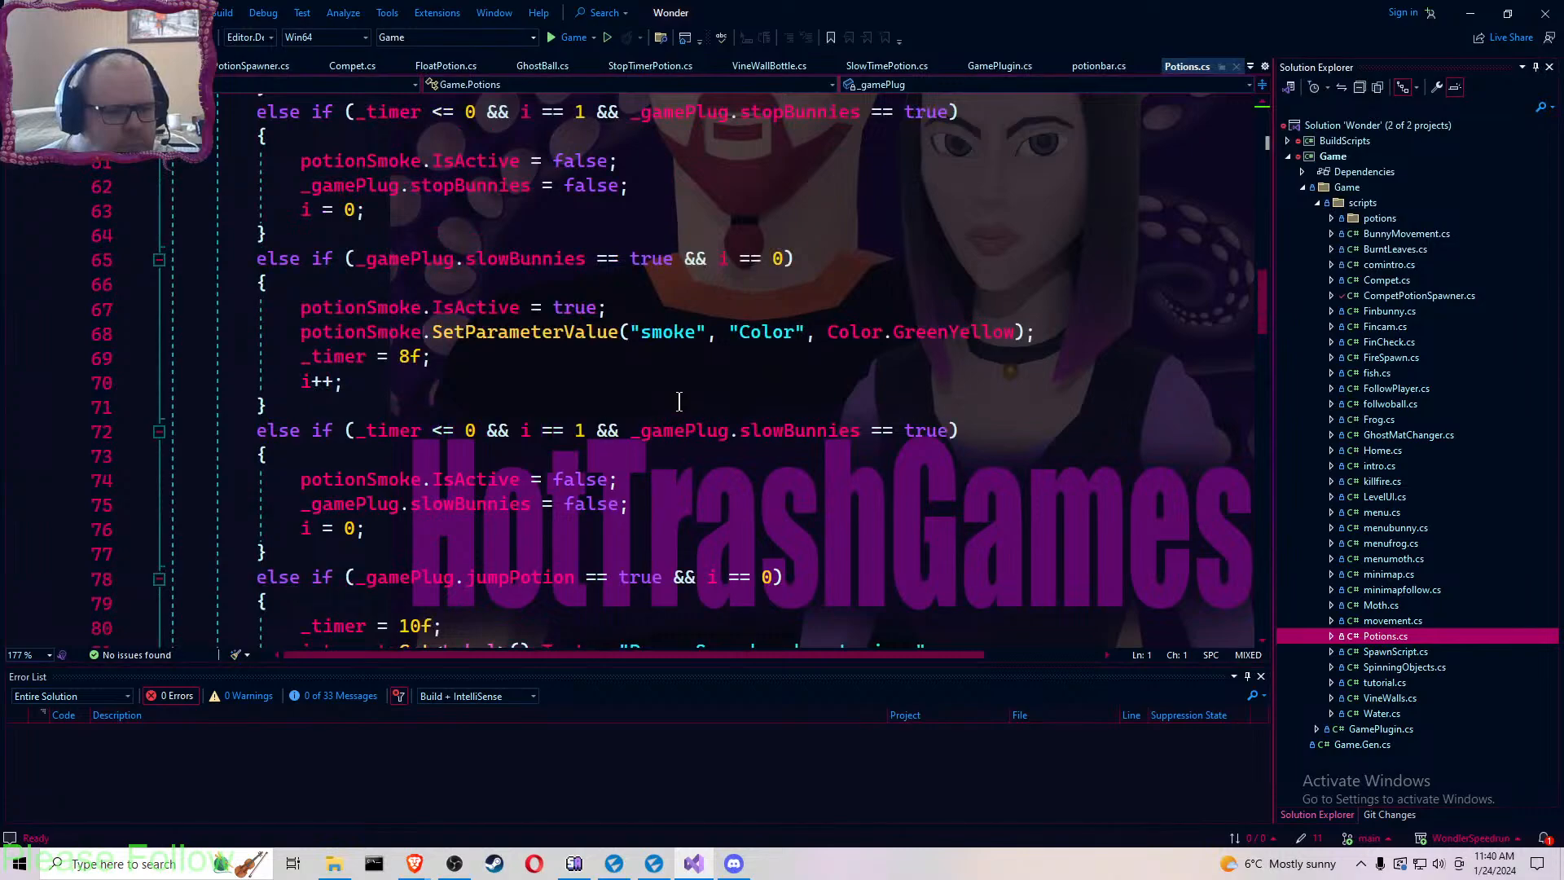
pyautogui.scroll(-1, 679, 402)
pyautogui.scroll(-1, 679, 402)
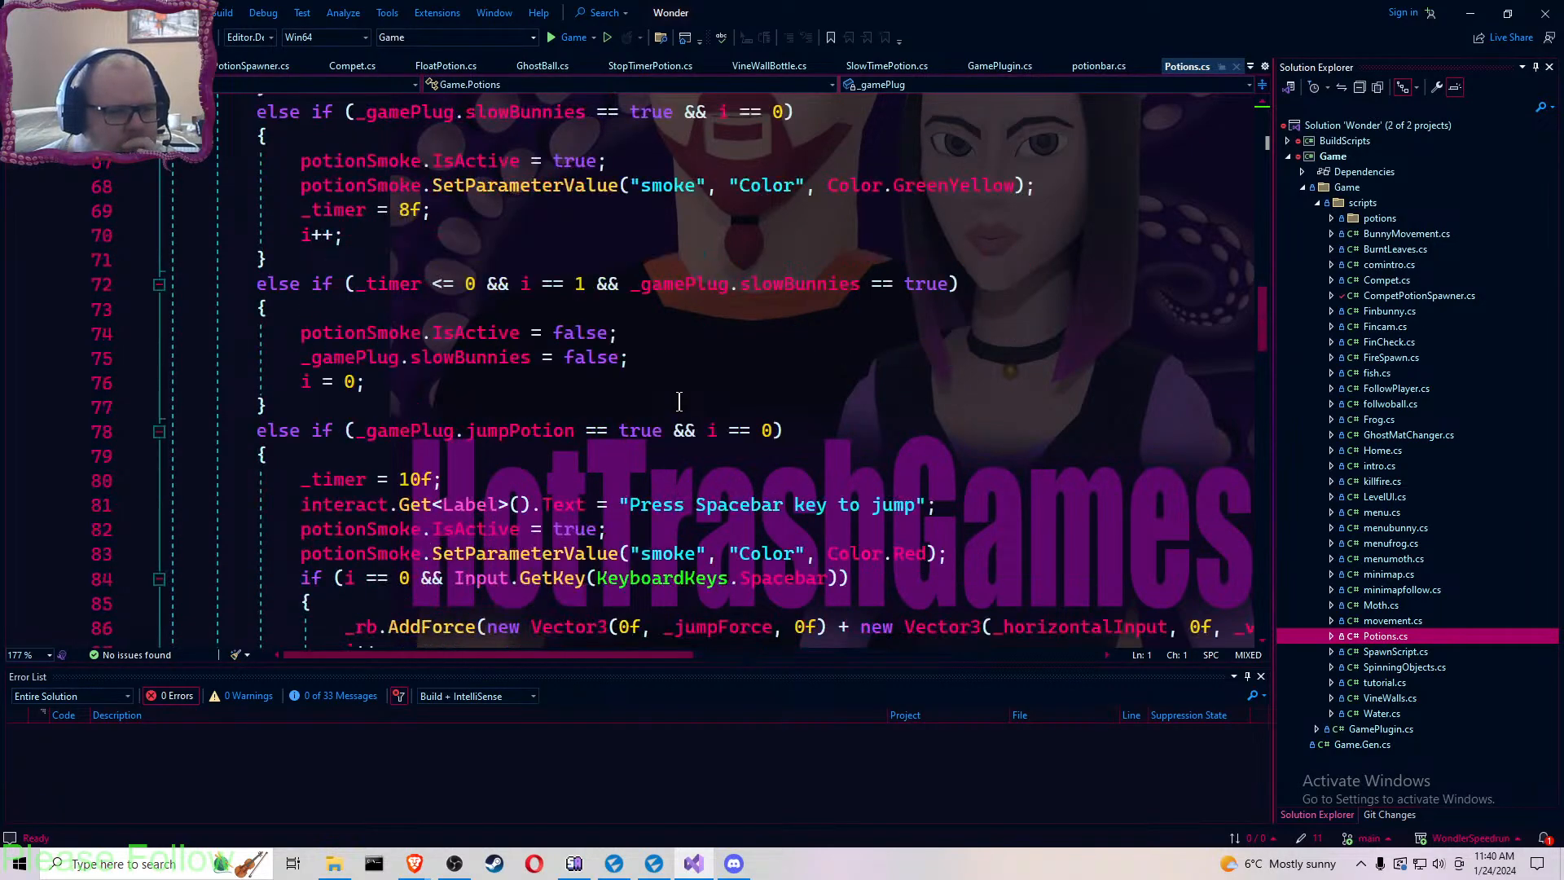
pyautogui.scroll(-3, 679, 402)
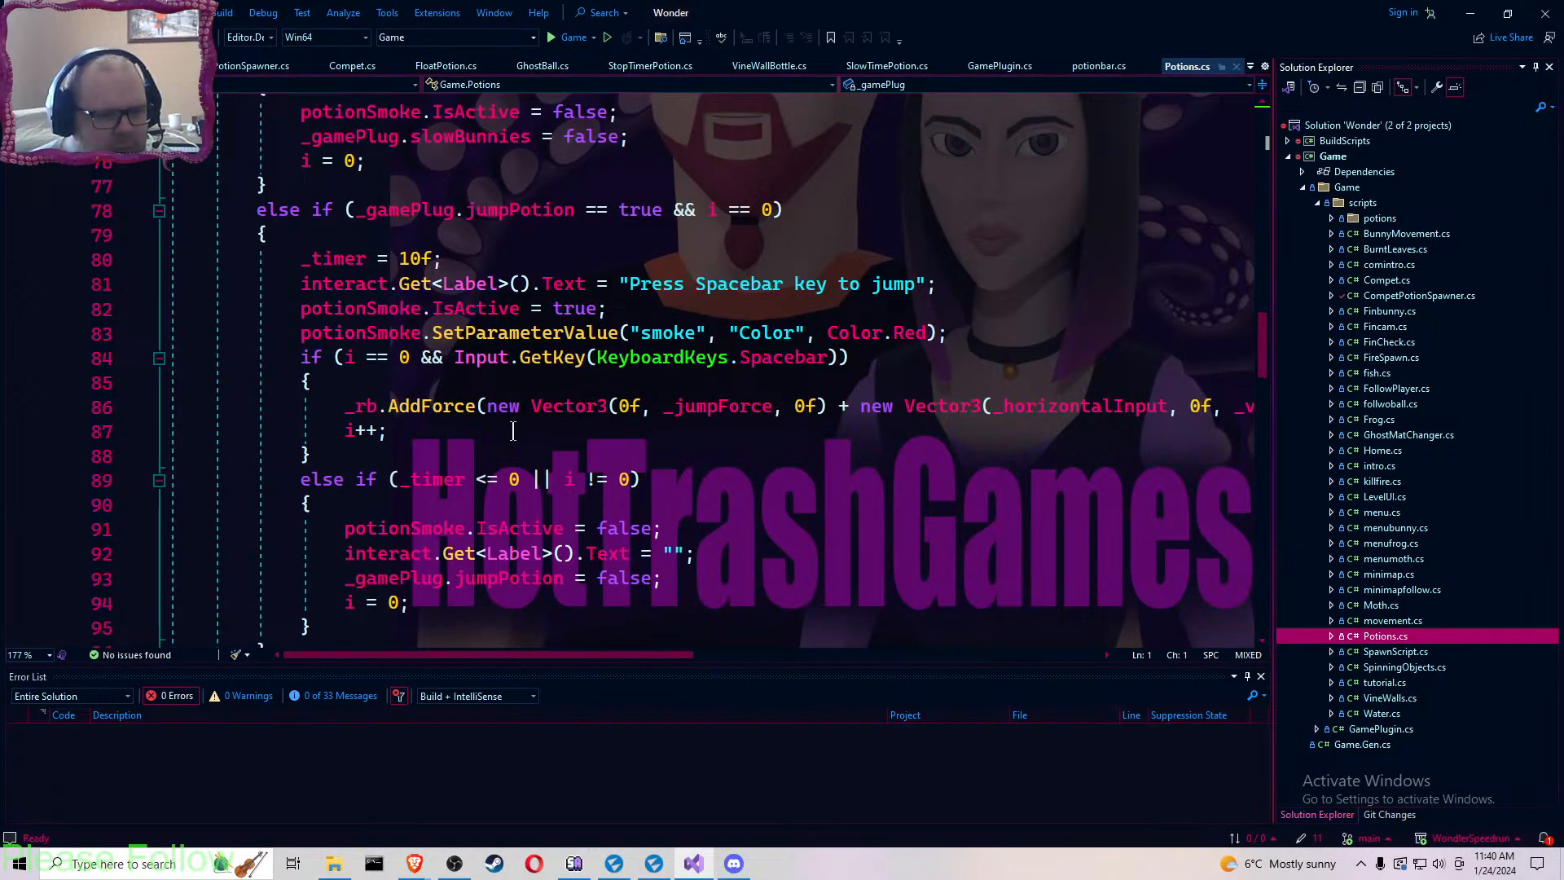
# - Copy potionSmoke.IsActive = false; from the jump potion's expiry block onto a new line above i++ in its Spacebar block
pyautogui.click(440, 434)
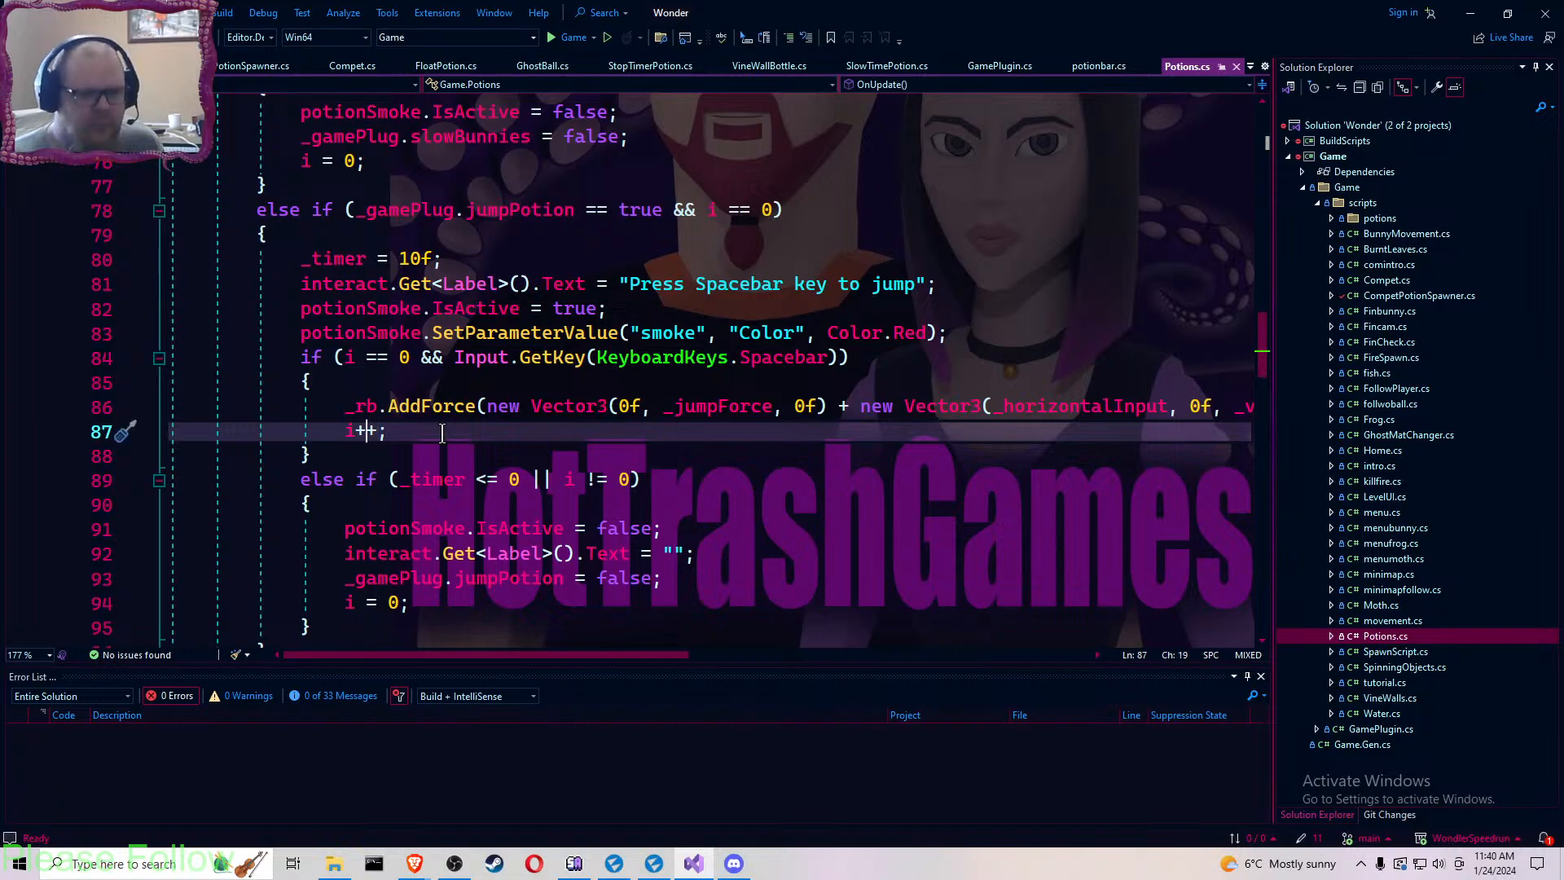
pyautogui.press('Return')
pyautogui.press('Up')
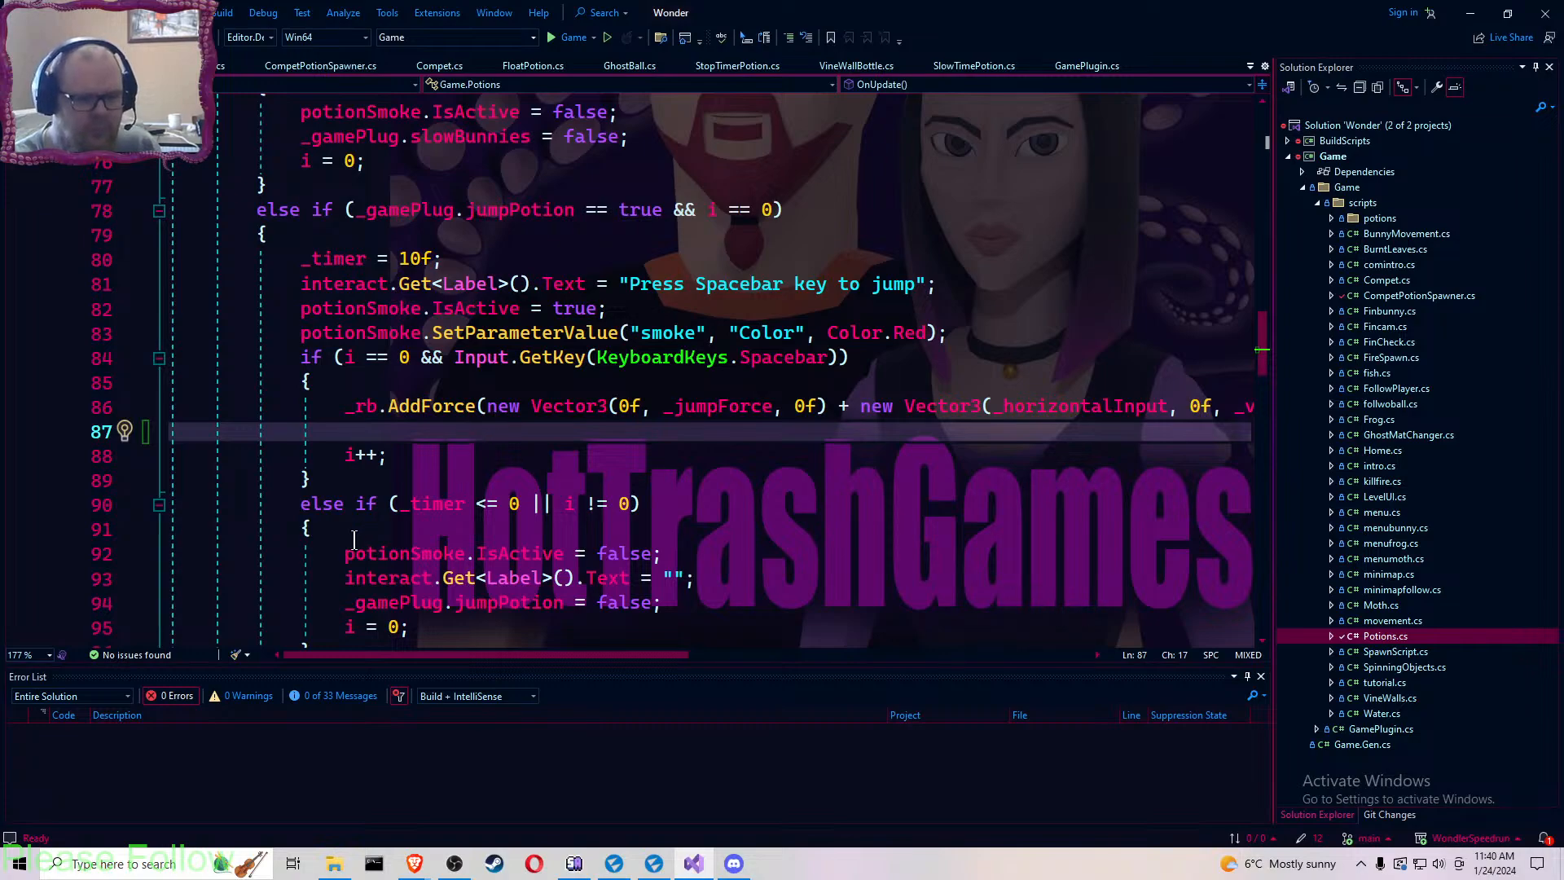
pyautogui.moveTo(343, 553); pyautogui.dragTo(643, 562)
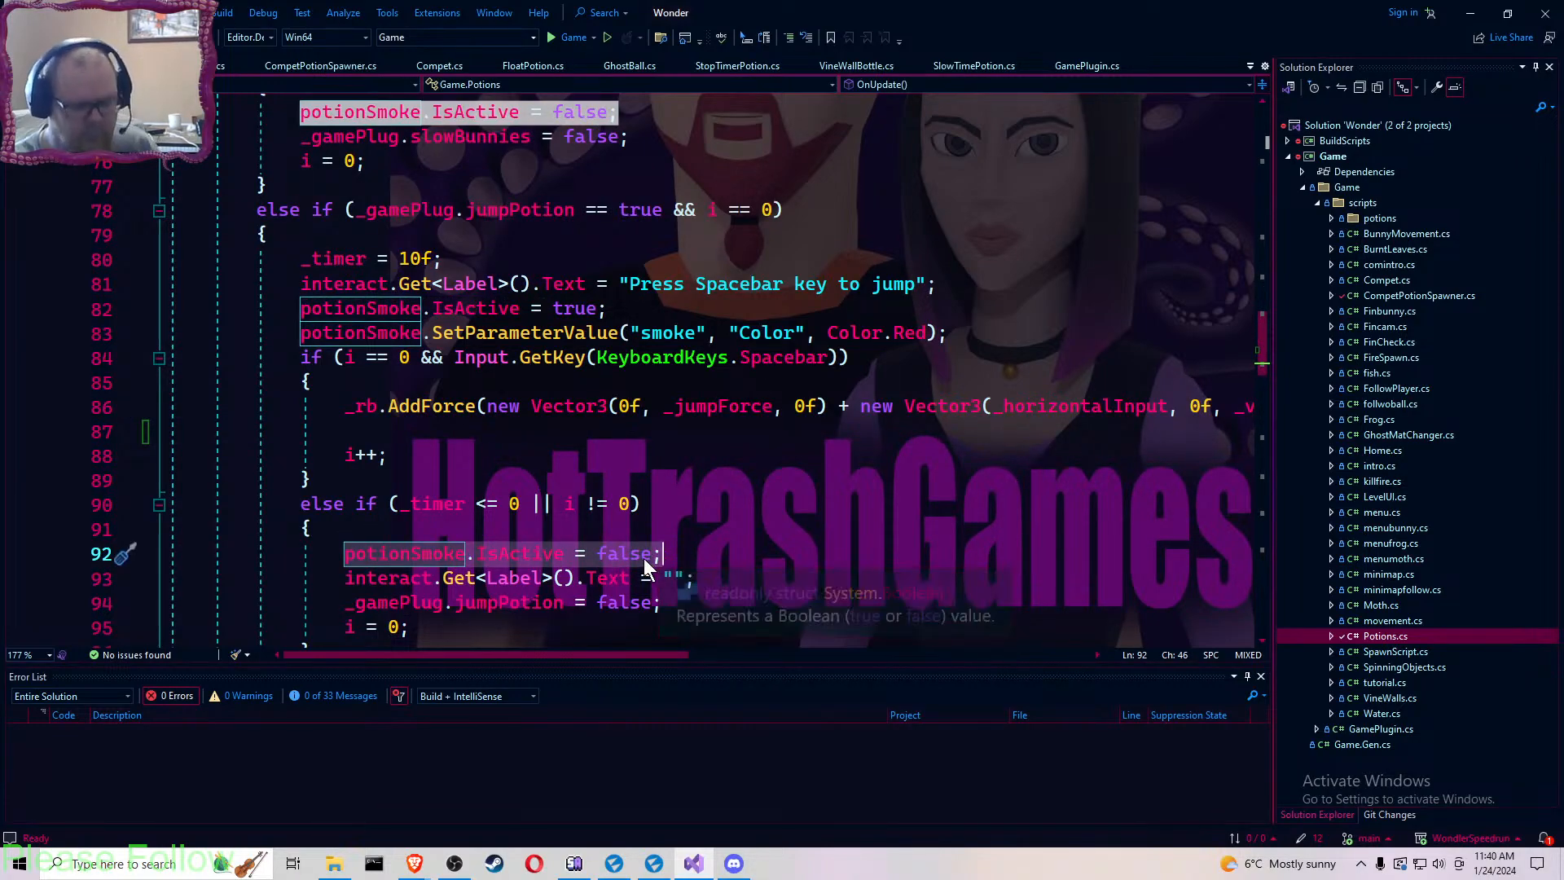
pyautogui.click(397, 432)
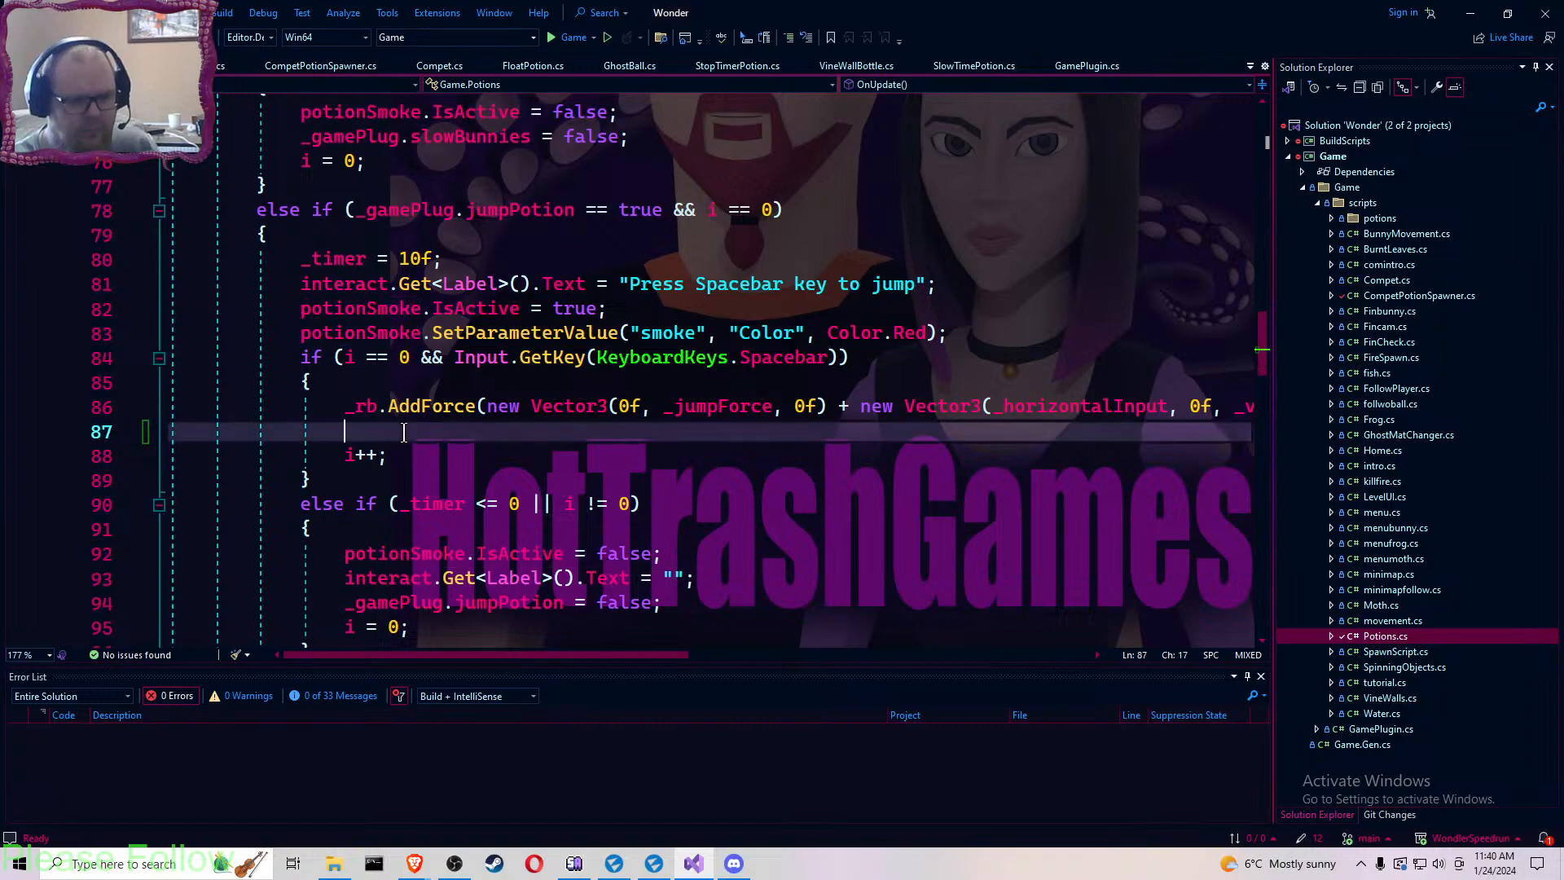
pyautogui.rightClick(404, 432)
pyautogui.click(485, 762)
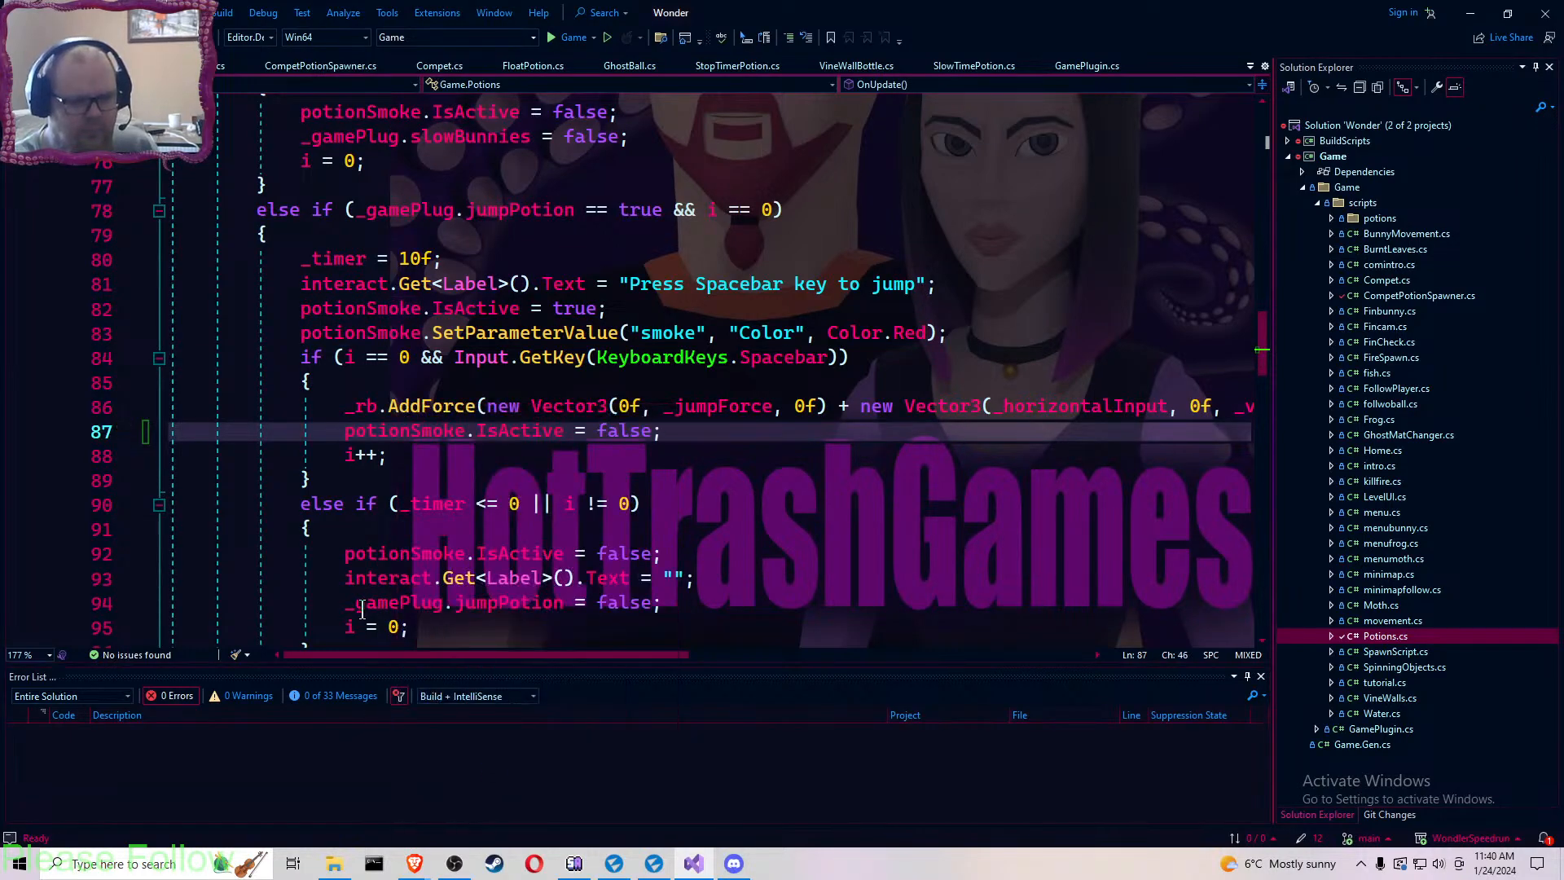
# - Copy the _gamePlug.jumpPotion = false; statement onto a new line below the smoke deactivation in the Spacebar block
pyautogui.moveTo(345, 603); pyautogui.dragTo(548, 611)
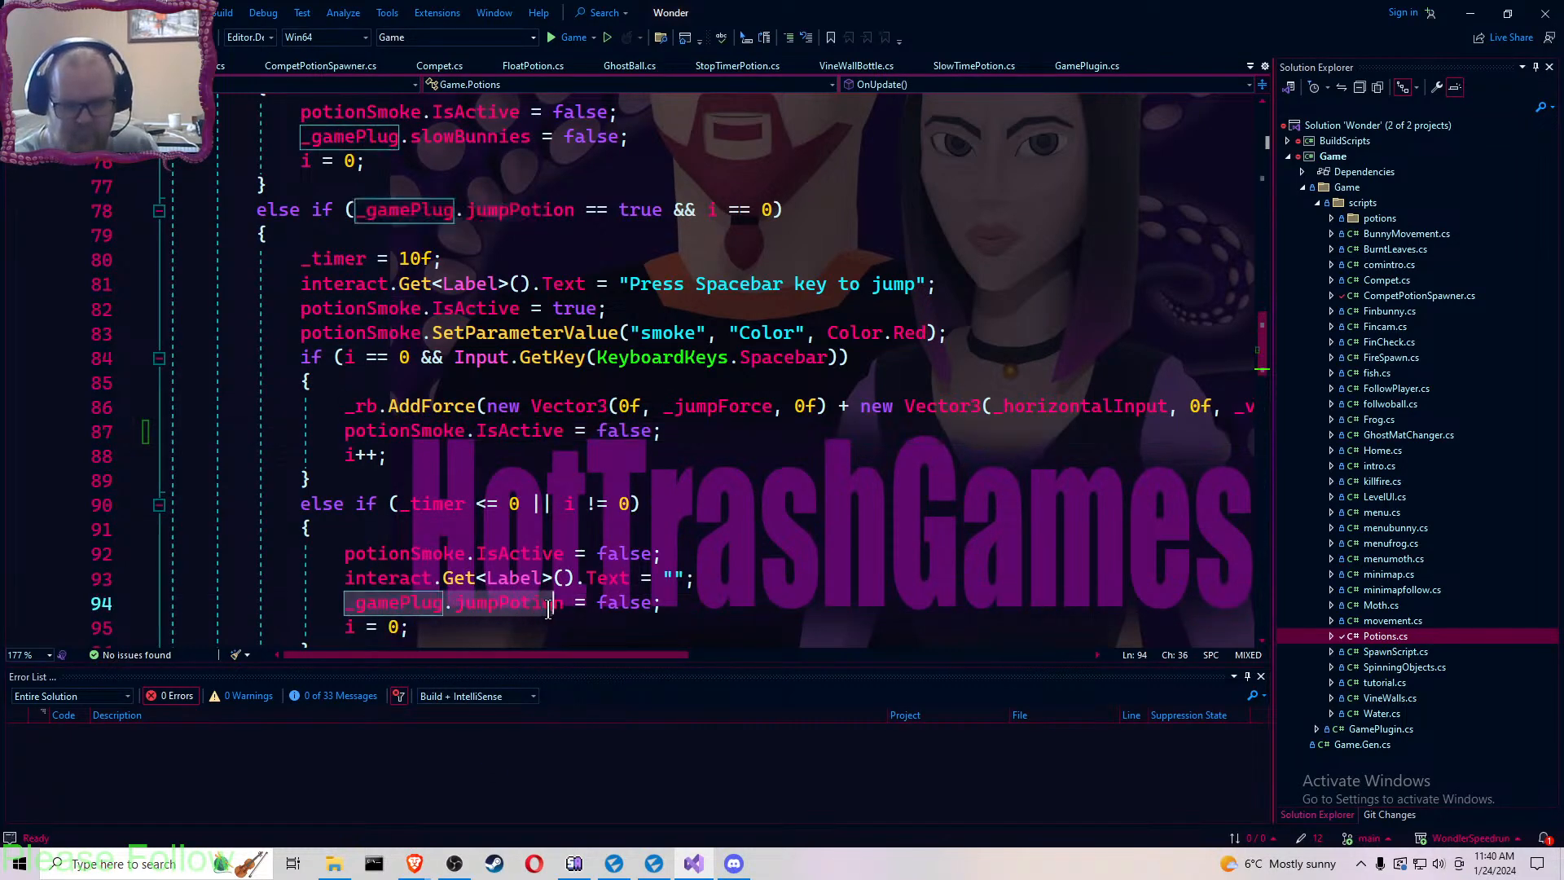
pyautogui.rightClick(632, 608)
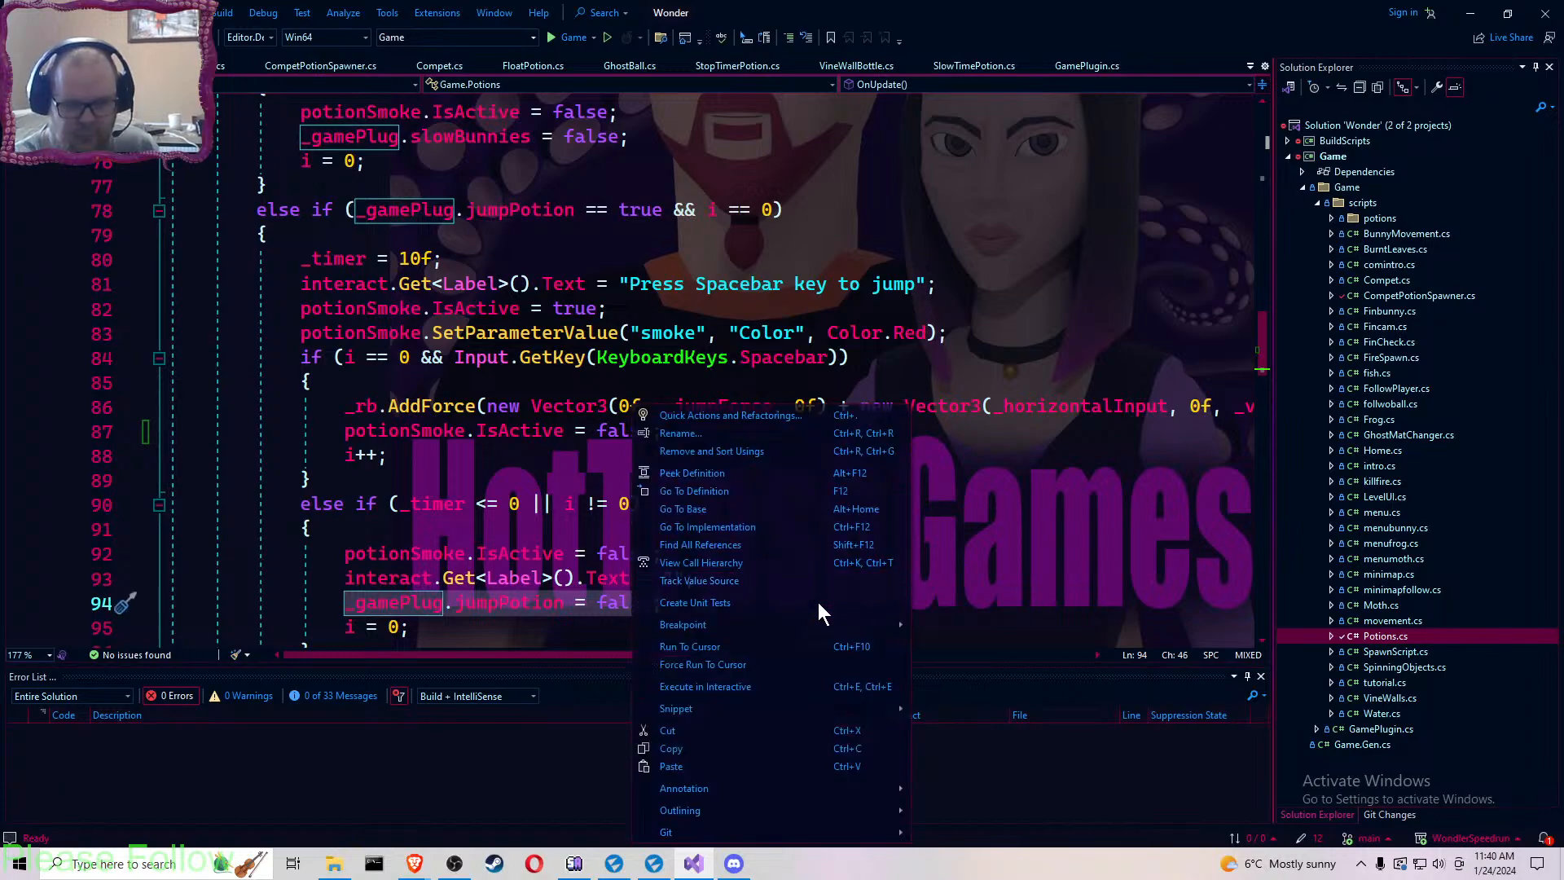
pyautogui.click(724, 748)
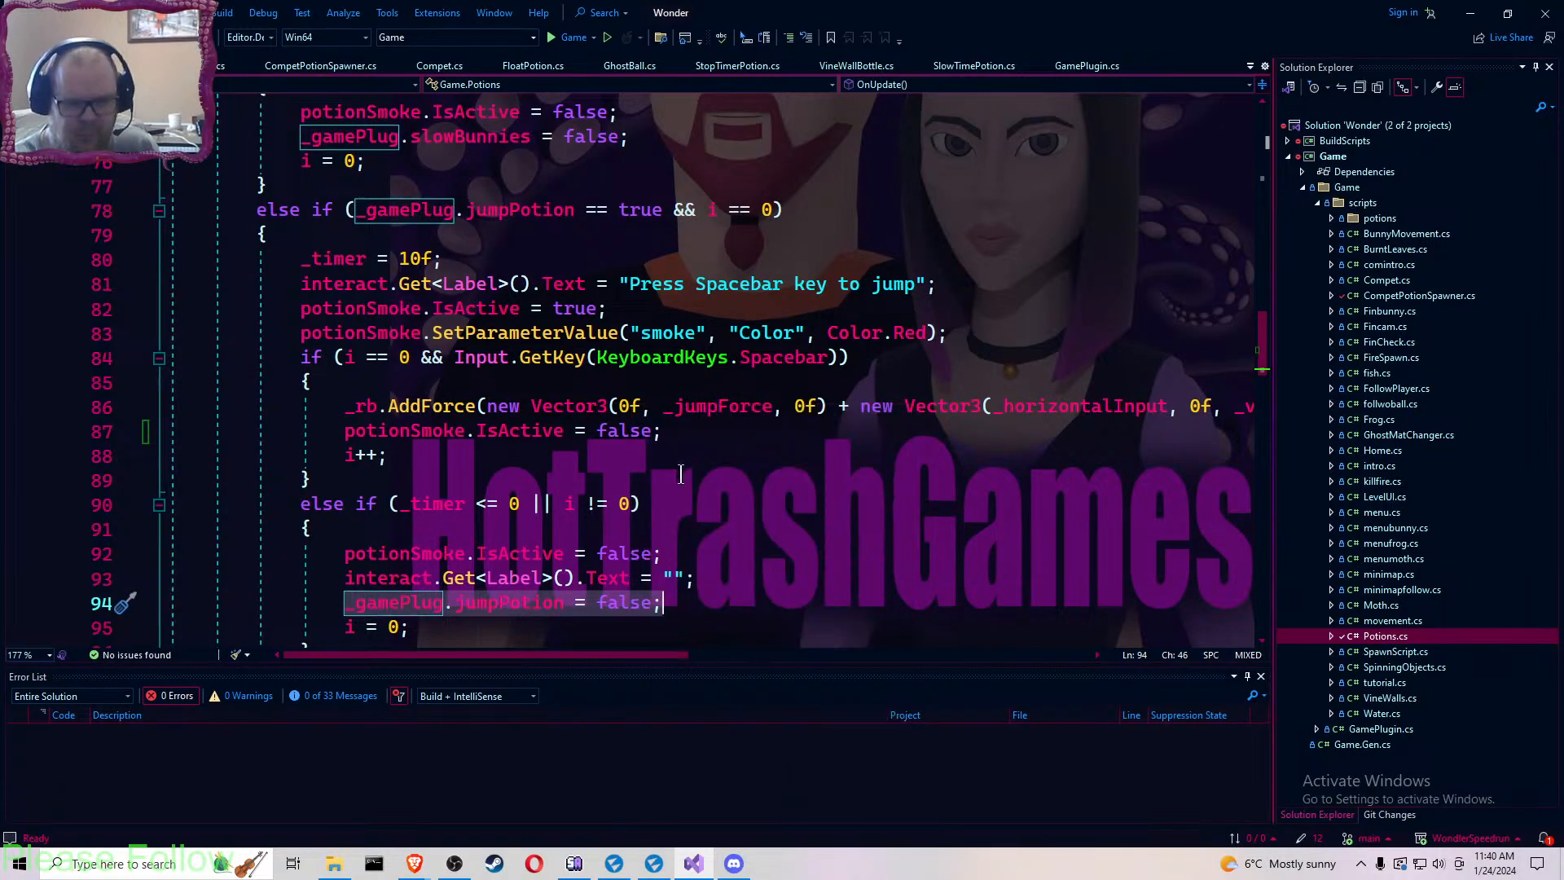
pyautogui.click(678, 436)
pyautogui.press('Return')
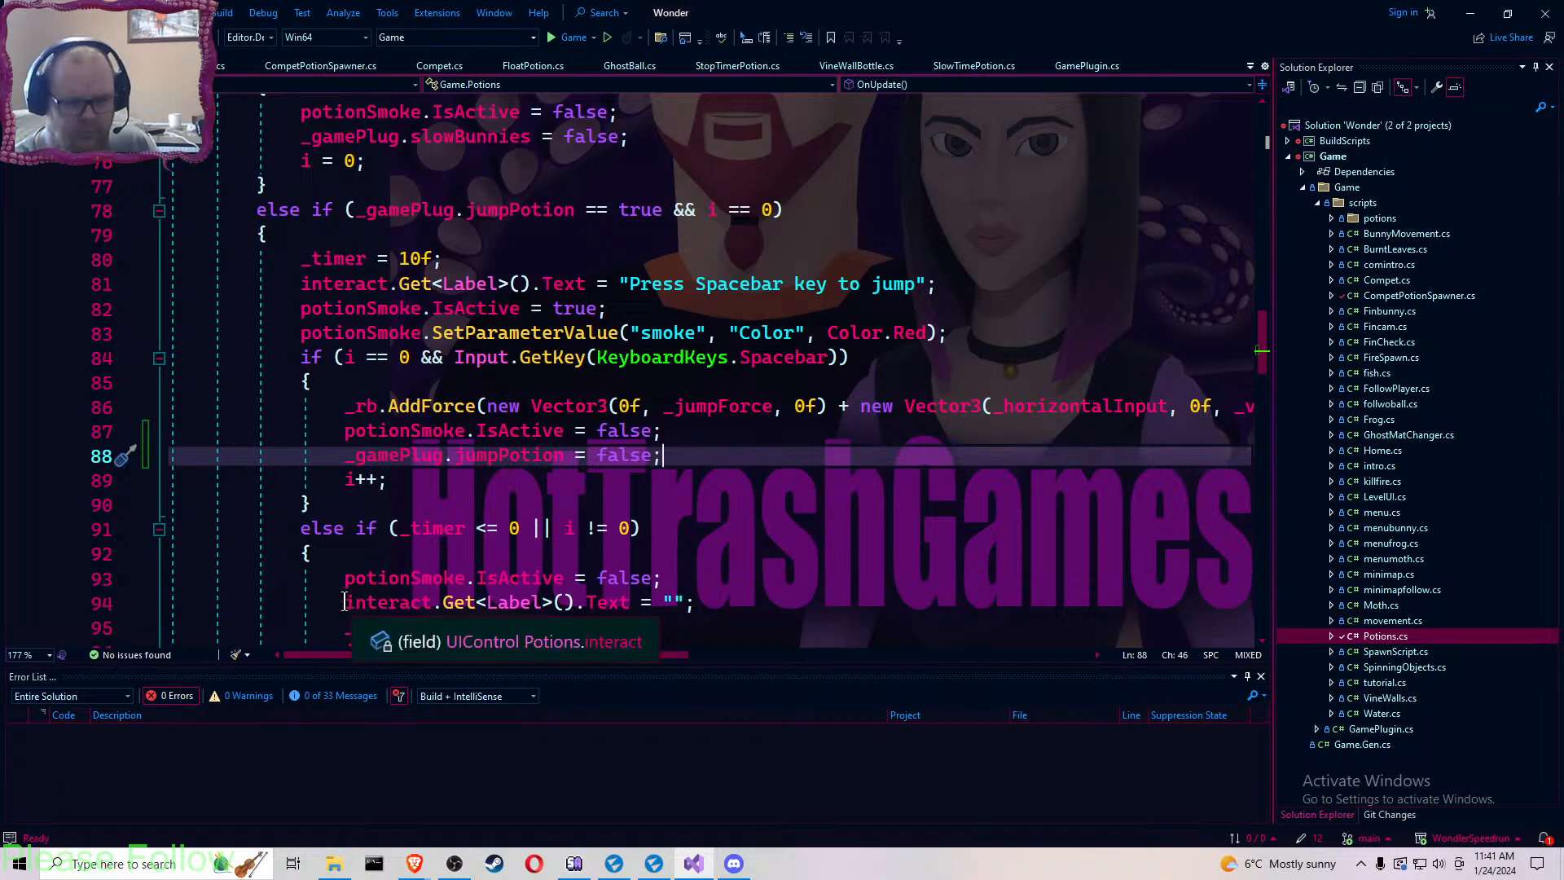
# - Copy interact.Get<Label>().Text = ""; onto a new line below the jumpPotion reset in the Spacebar block
pyautogui.moveTo(346, 603); pyautogui.dragTo(693, 605)
pyautogui.rightClick(663, 603)
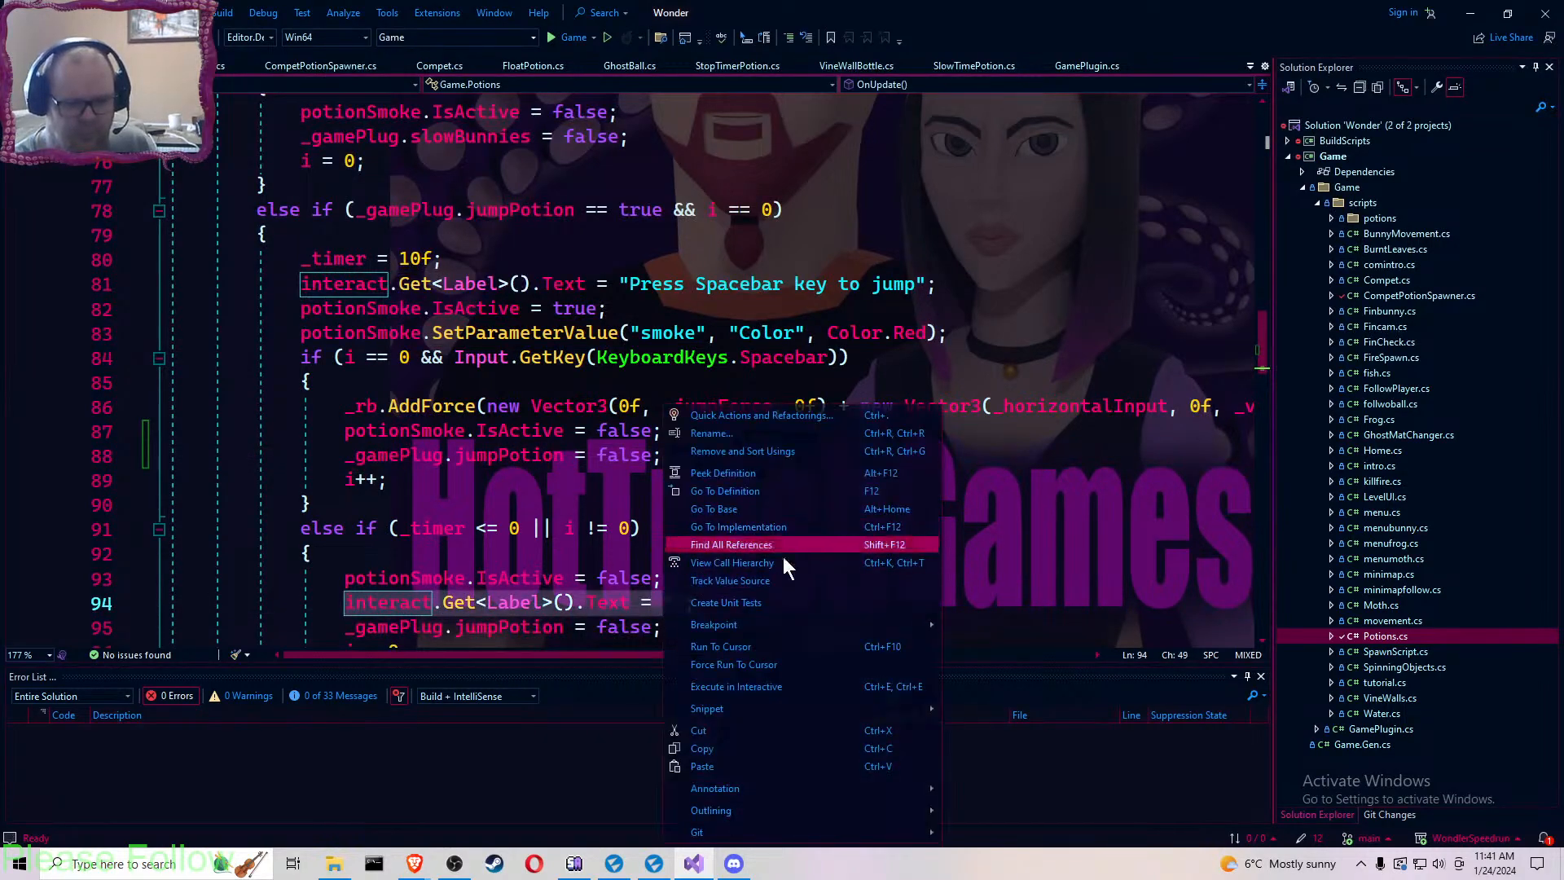
pyautogui.click(742, 762)
pyautogui.click(666, 454)
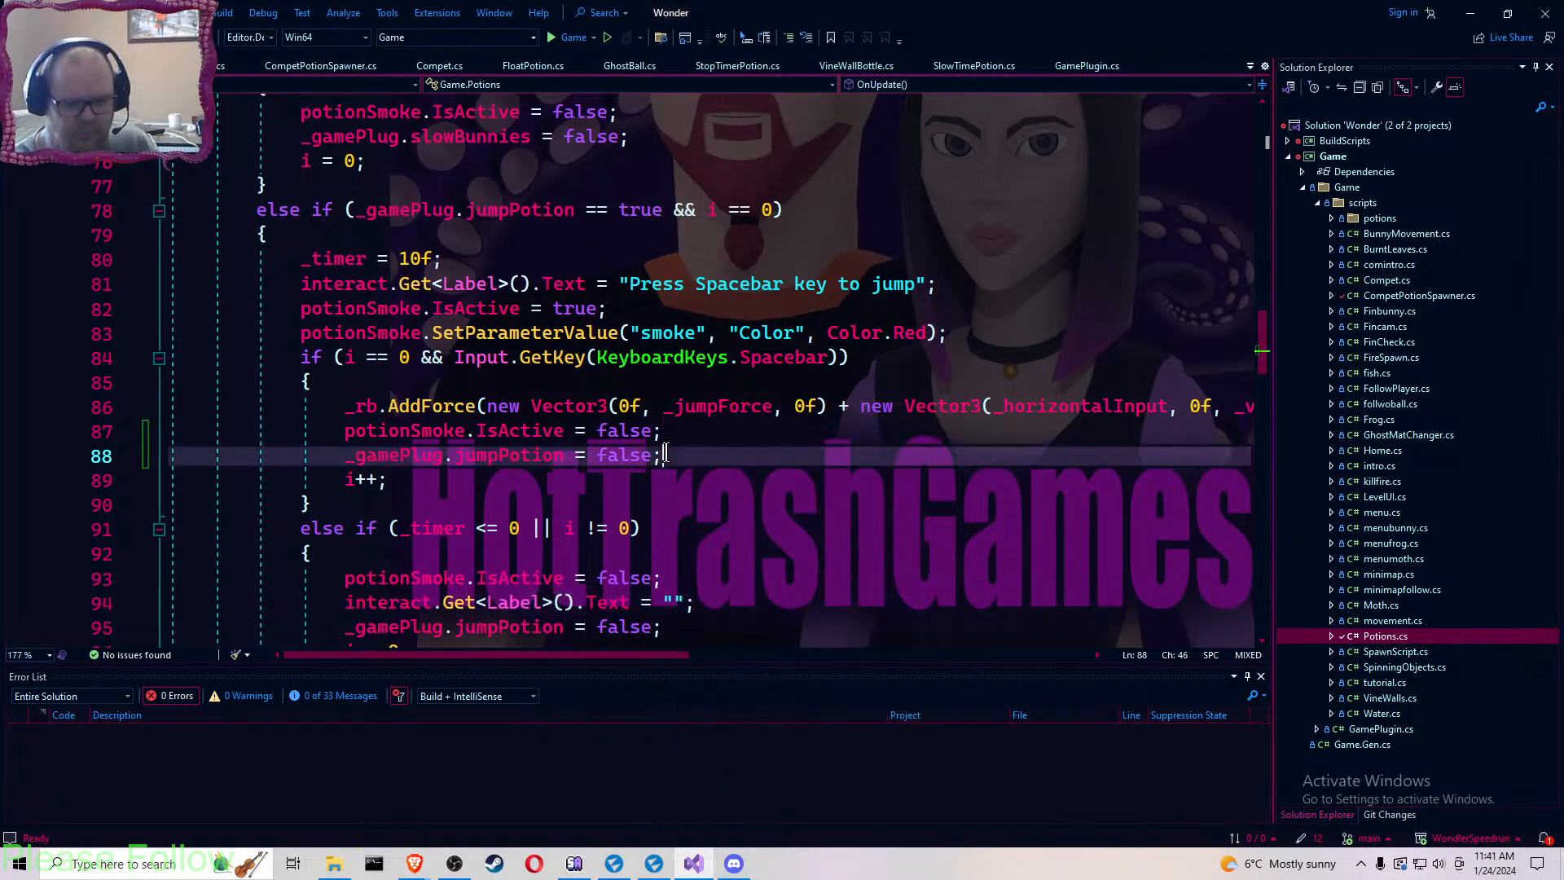
pyautogui.press('Return')
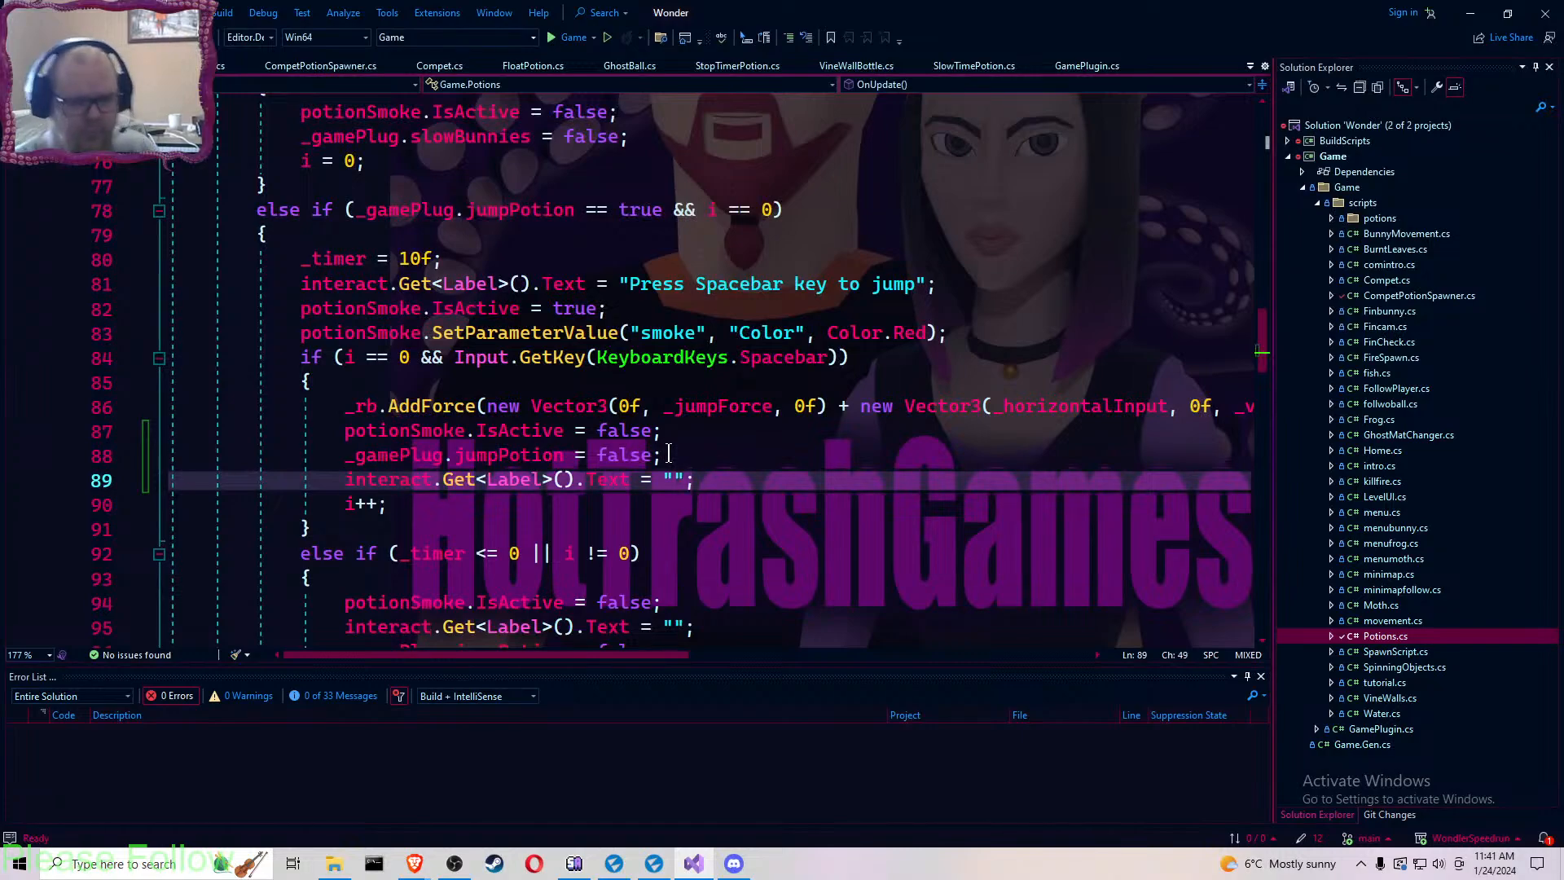
# - Check the jump expiry, ghostBall and slowTime branches, and save Potions.cs
pyautogui.scroll(-1, 764, 474)
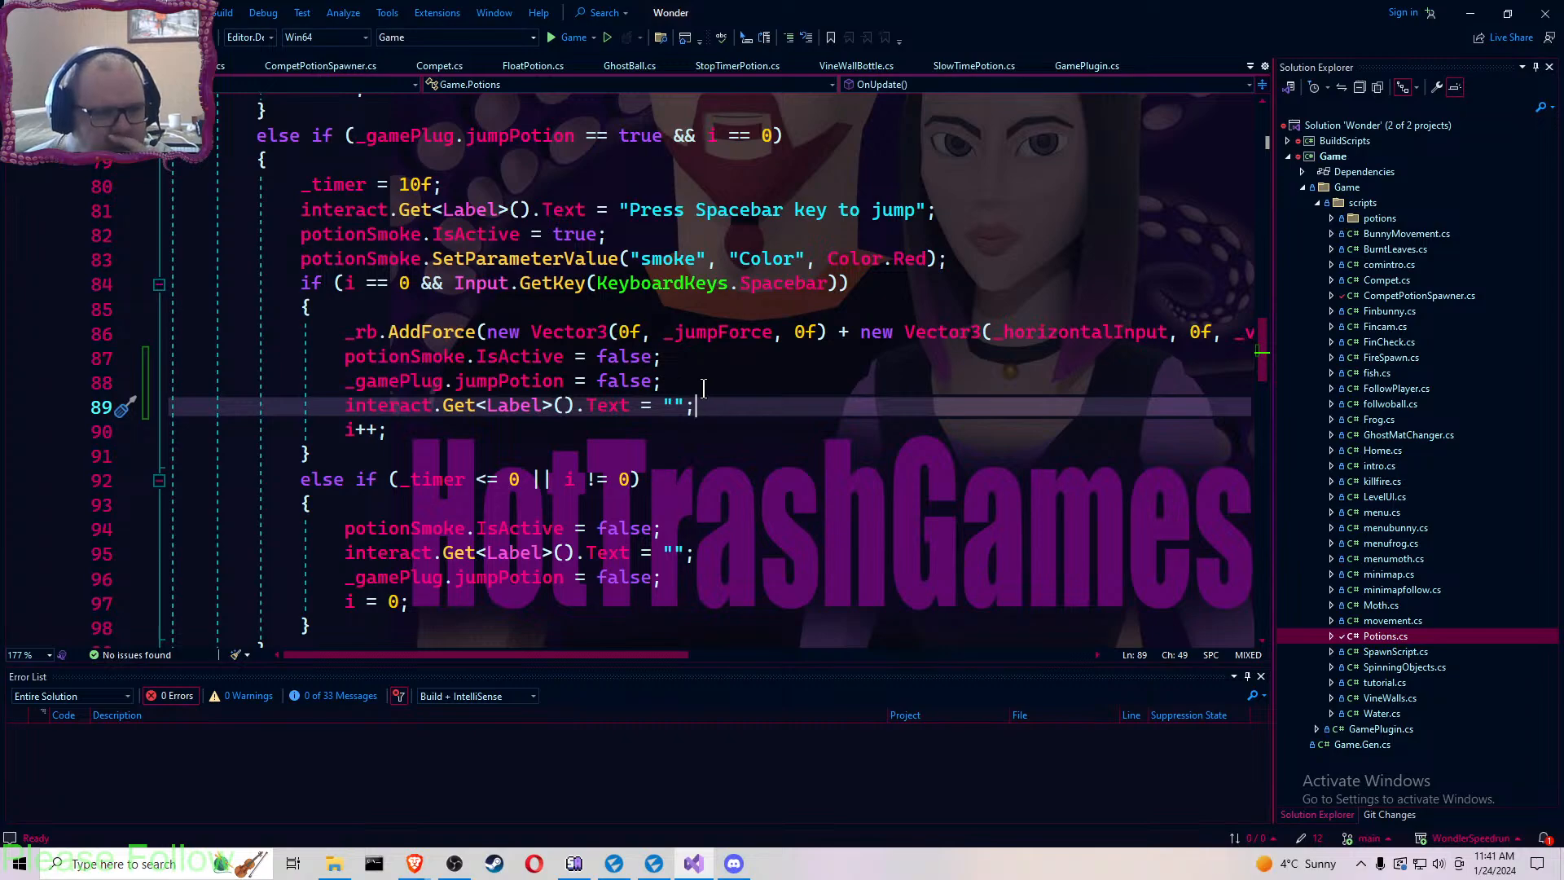
pyautogui.scroll(-1, 704, 388)
pyautogui.scroll(-1, 704, 387)
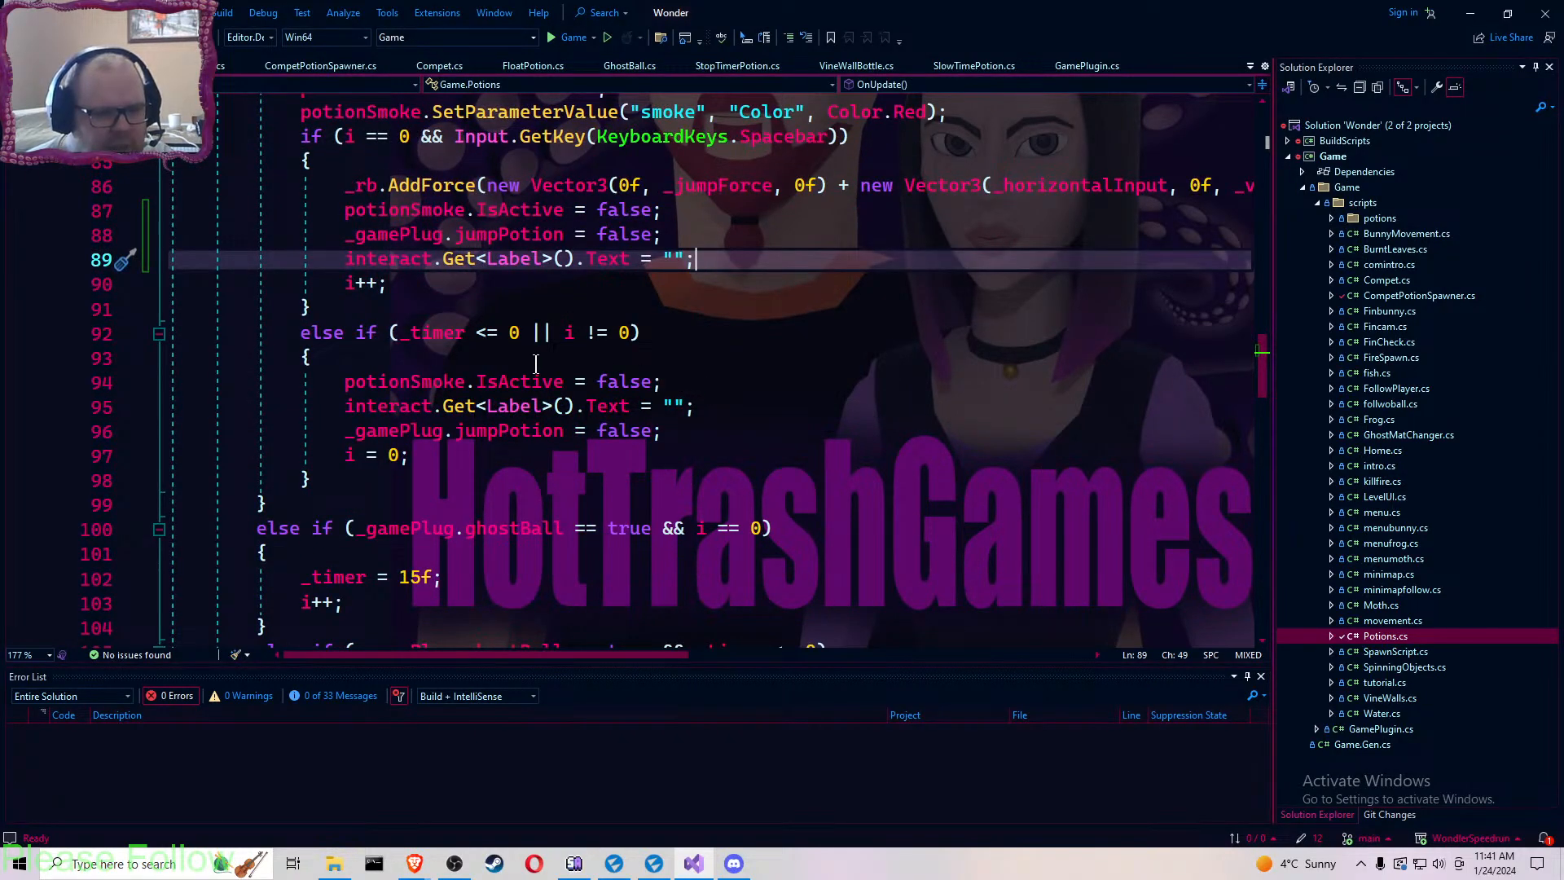
pyautogui.scroll(-3, 568, 494)
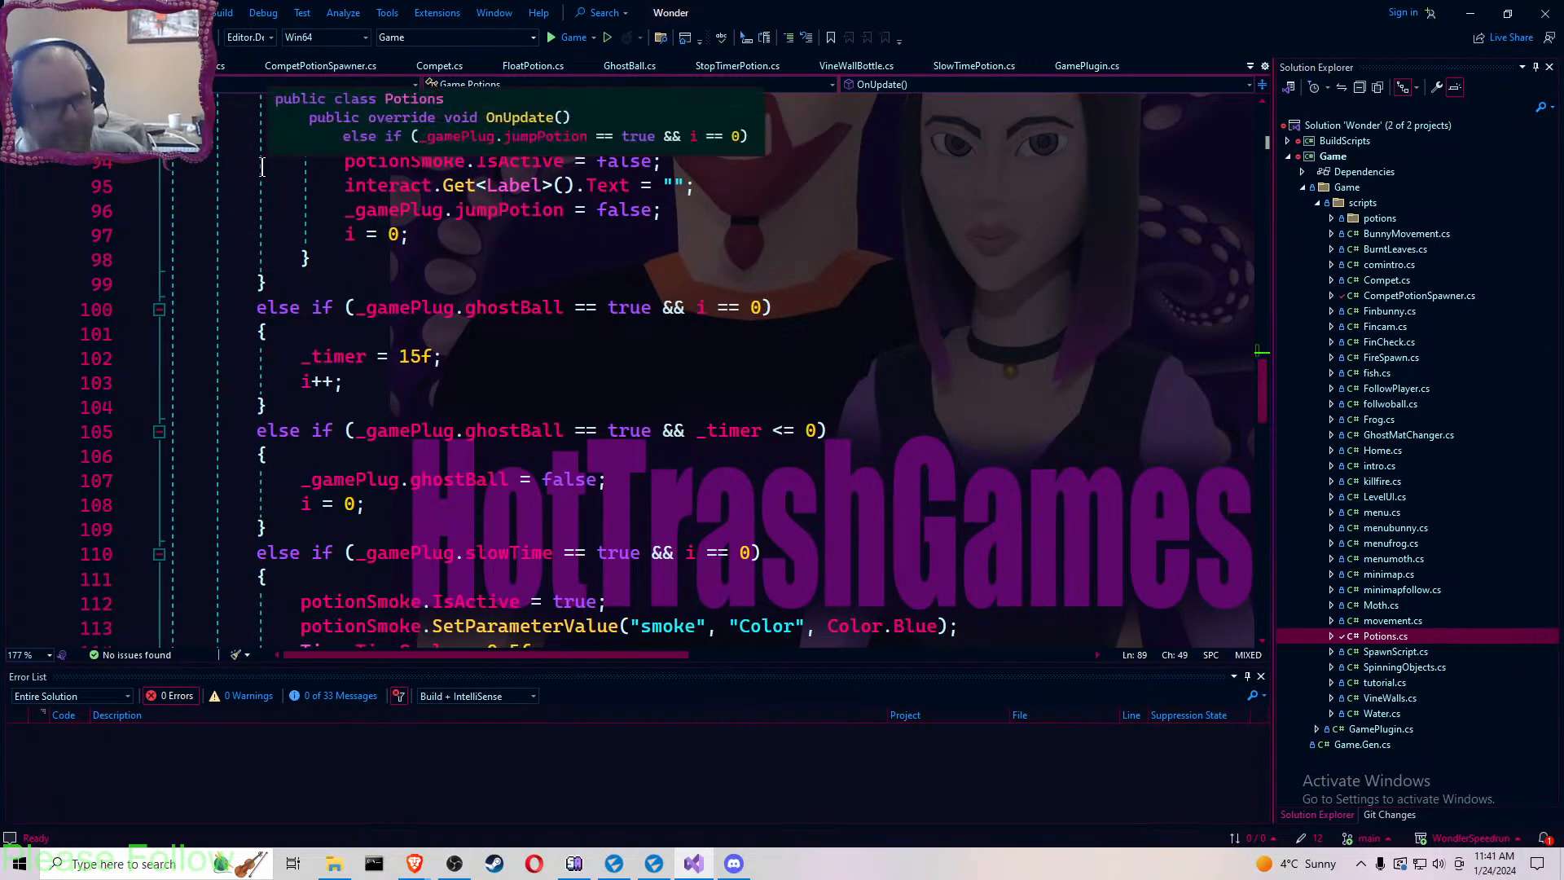
pyautogui.hotkey('ctrl', 's')
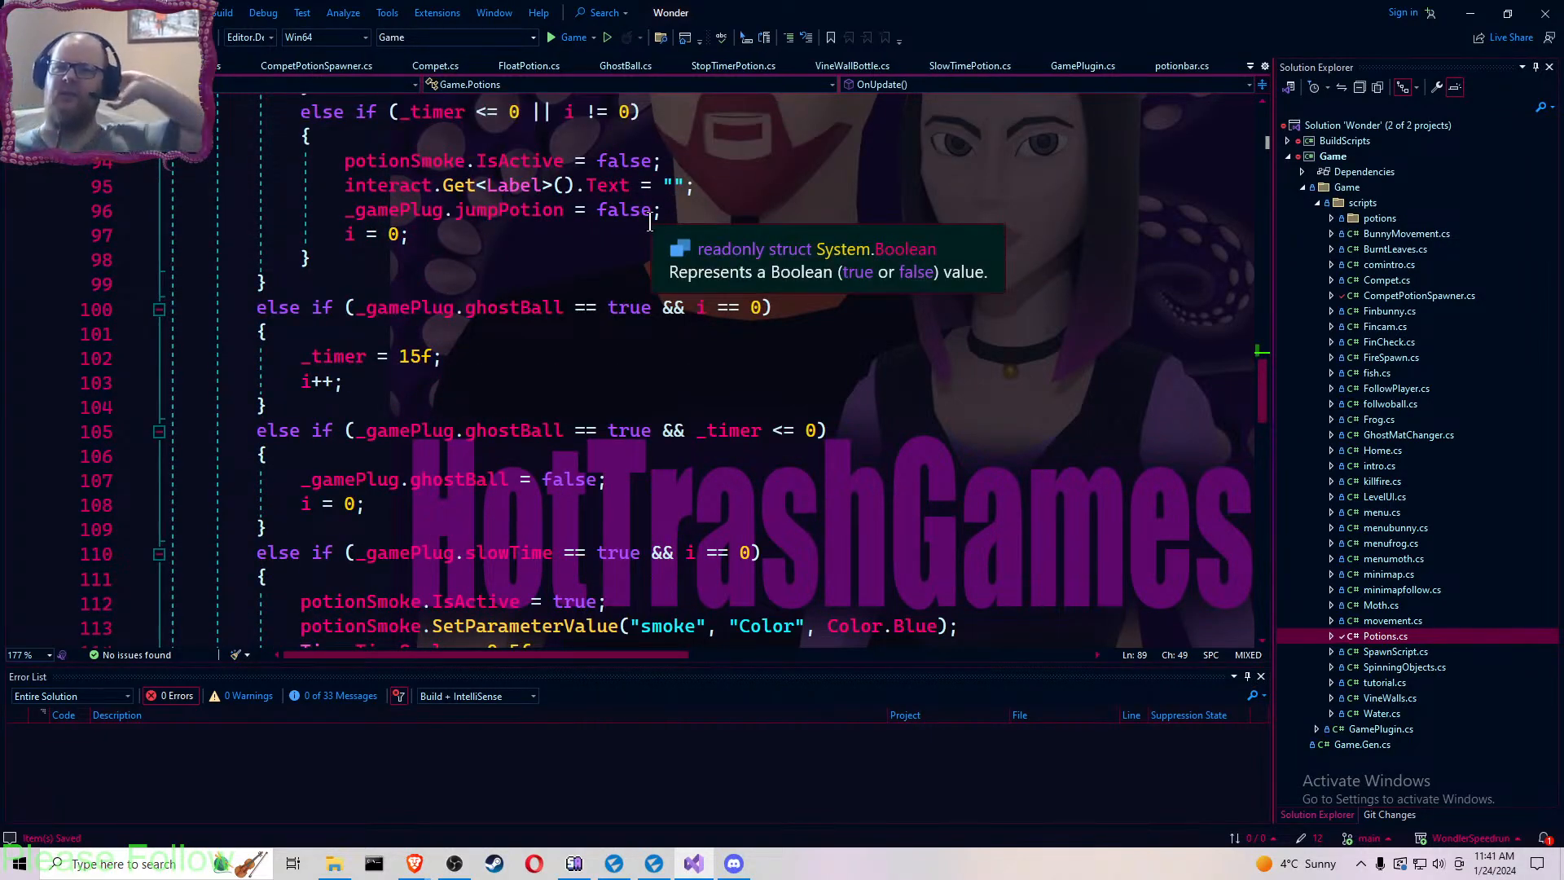